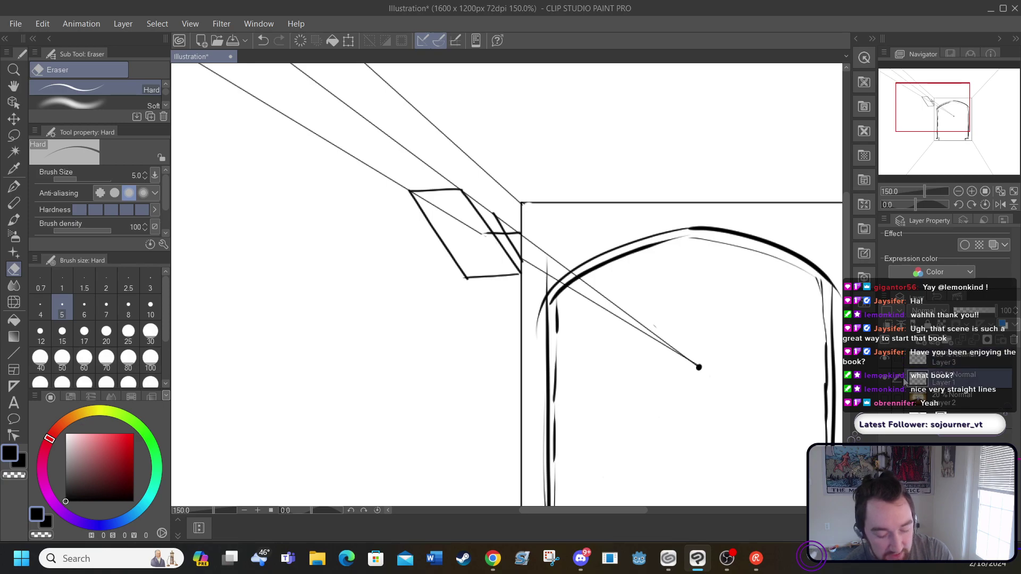
Erase the guide line inside the slanted beam-end outline on Layer 1 and the short line crossing its edge on Layer 3
{"action": "left_click_drag", "start_coordinate": [460, 221], "coordinate": [415, 194]}
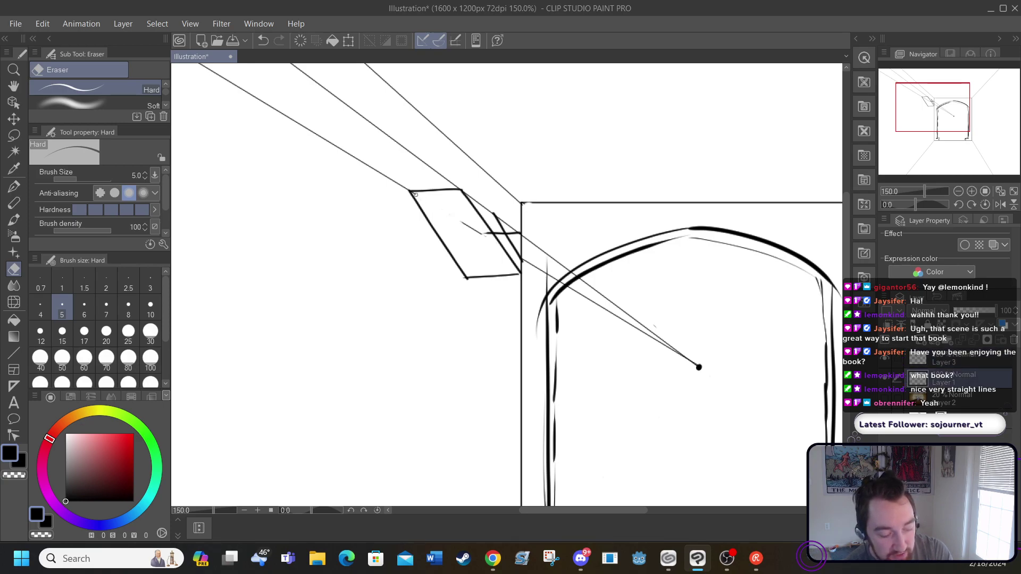
{"action": "left_click_drag", "start_coordinate": [459, 219], "coordinate": [482, 238]}
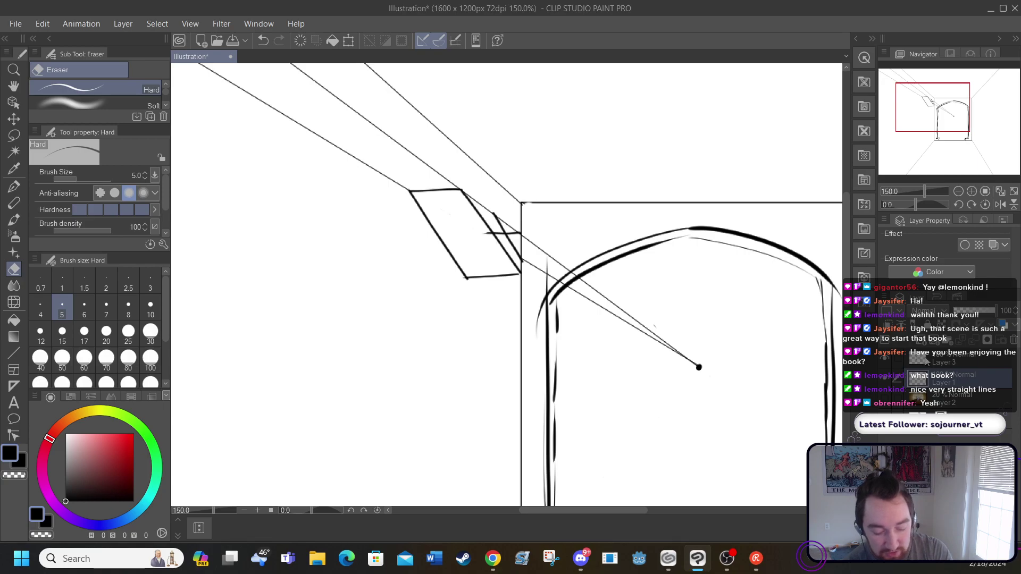
{"action": "left_click", "coordinate": [946, 359]}
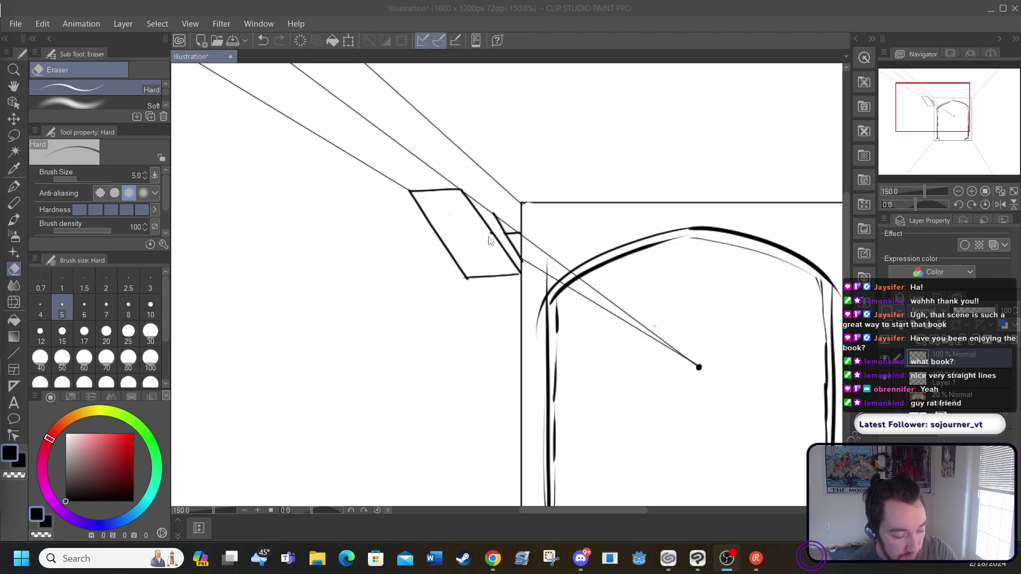
{"action": "left_click", "coordinate": [16, 273]}
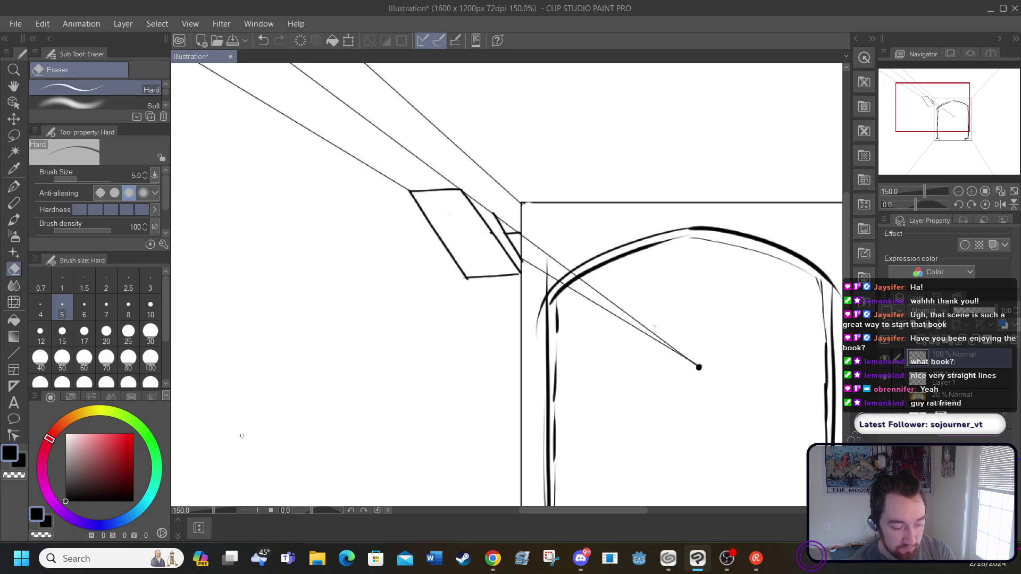
Fit the whole canvas in the view
{"action": "left_click", "coordinate": [244, 510]}
{"action": "left_click", "coordinate": [244, 510]}
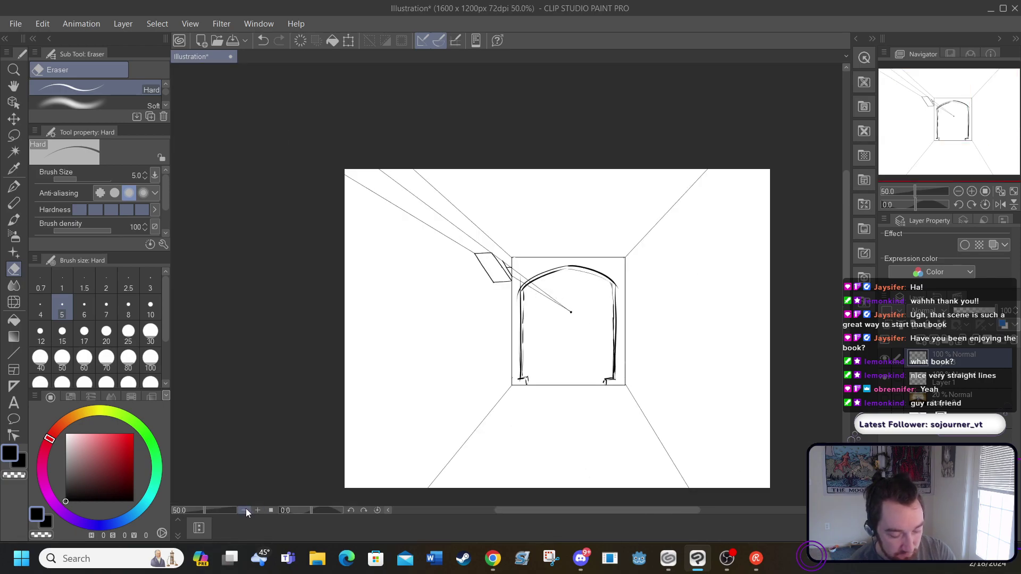
{"action": "left_click", "coordinate": [258, 509]}
{"action": "left_click", "coordinate": [257, 508]}
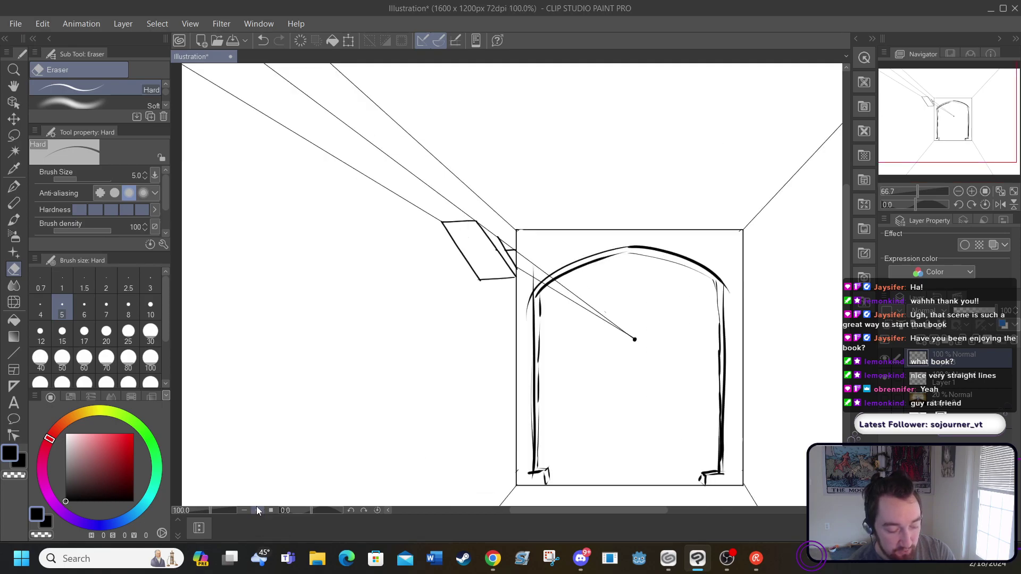
{"action": "left_click", "coordinate": [190, 25]}
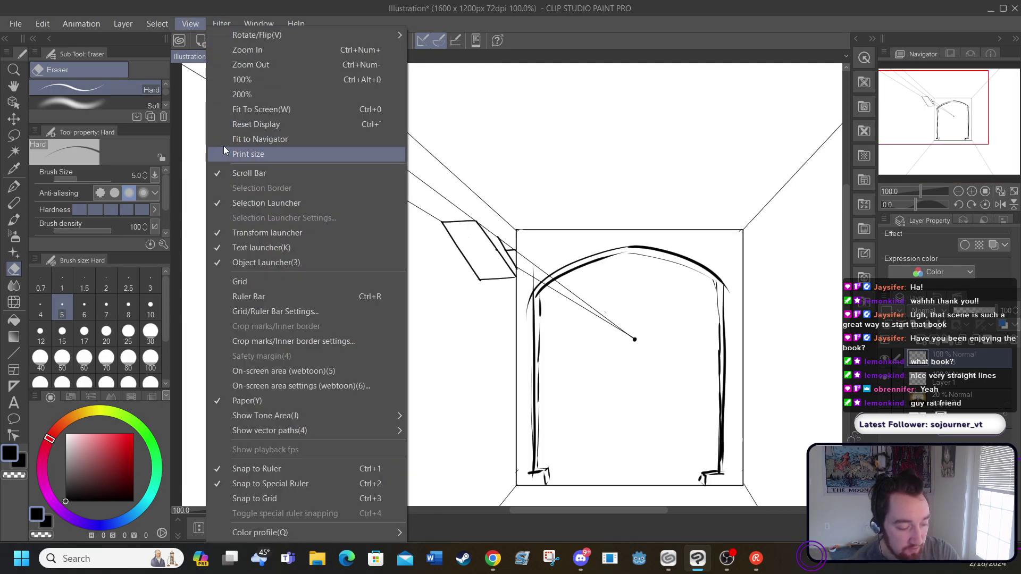
{"action": "left_click", "coordinate": [229, 108]}
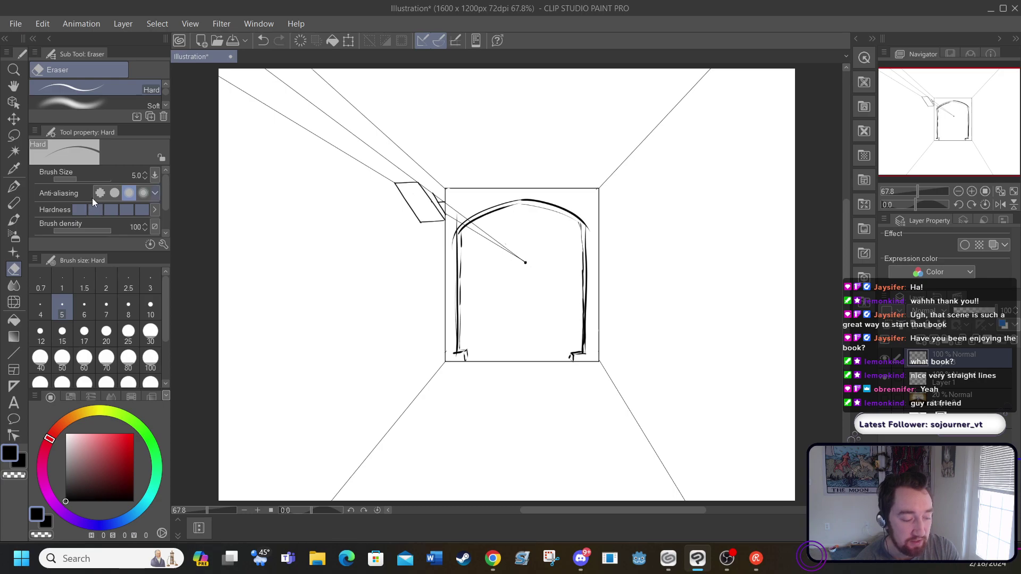
Sketch a rough figure of ovals, joints and limb lines on the right wall with the G-pen at stabilization 4
{"action": "left_click", "coordinate": [16, 192]}
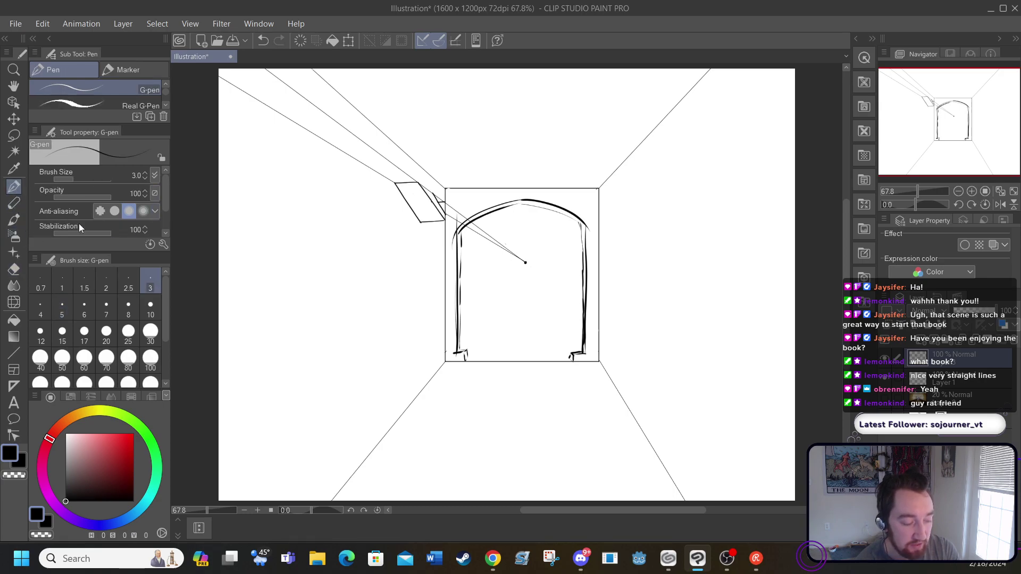
{"action": "left_click_drag", "start_coordinate": [78, 234], "coordinate": [82, 235]}
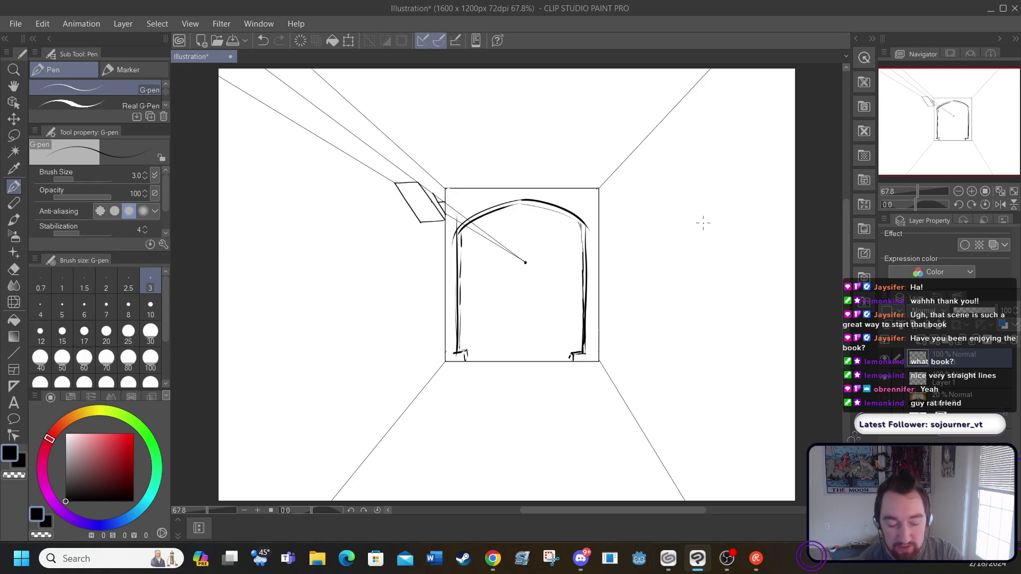
{"action": "left_click_drag", "start_coordinate": [702, 223], "coordinate": [697, 247]}
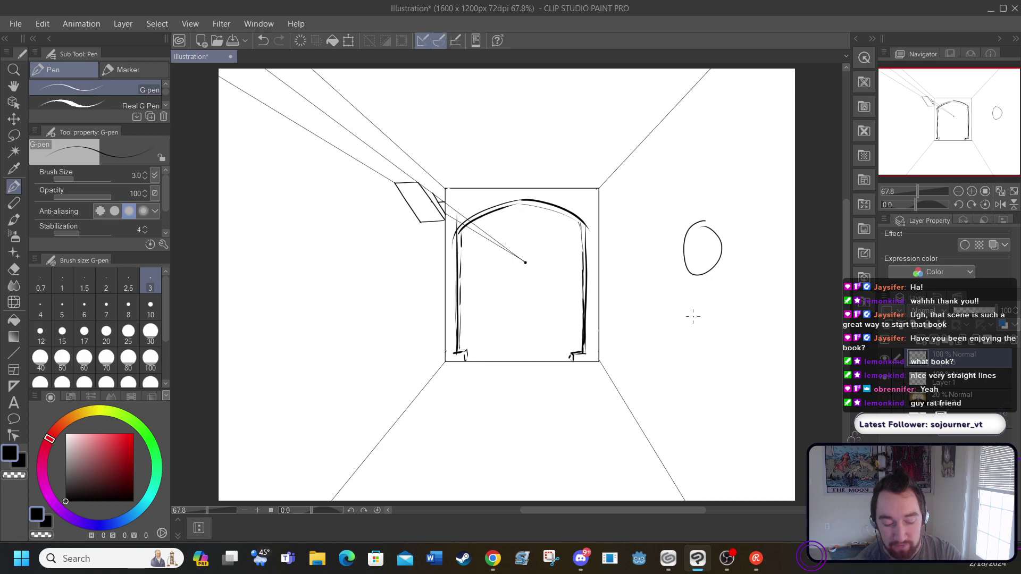
{"action": "mouse_move", "coordinate": [693, 316]}
{"action": "left_mouse_down"}
{"action": "mouse_move", "coordinate": [677, 331]}
{"action": "mouse_move", "coordinate": [698, 327]}
{"action": "left_mouse_up"}
{"action": "left_click_drag", "start_coordinate": [761, 307], "coordinate": [758, 308]}
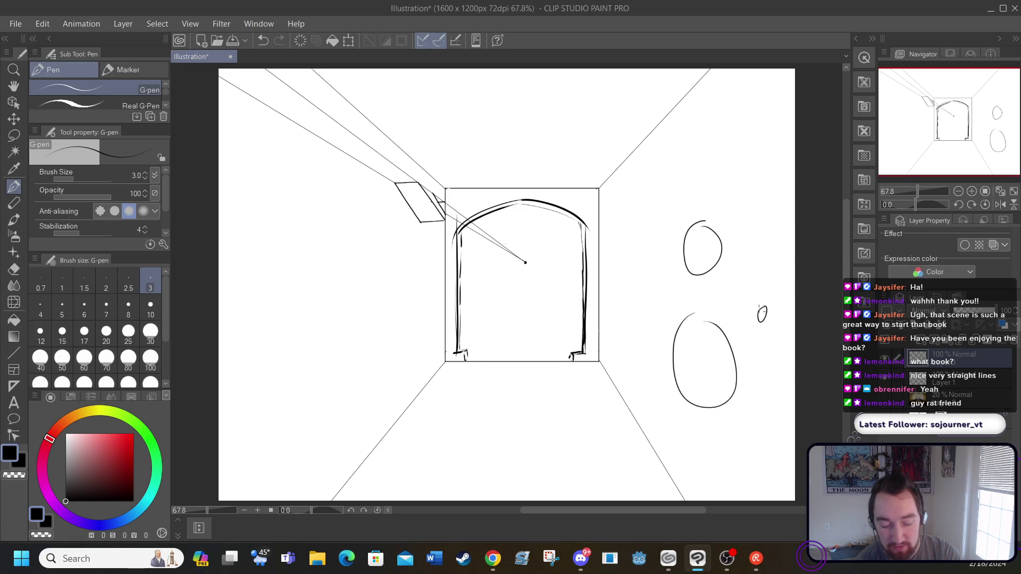
{"action": "mouse_move", "coordinate": [647, 309]}
{"action": "left_mouse_down"}
{"action": "mouse_move", "coordinate": [640, 316]}
{"action": "mouse_move", "coordinate": [757, 317]}
{"action": "left_mouse_up"}
{"action": "left_click_drag", "start_coordinate": [688, 314], "coordinate": [652, 317]}
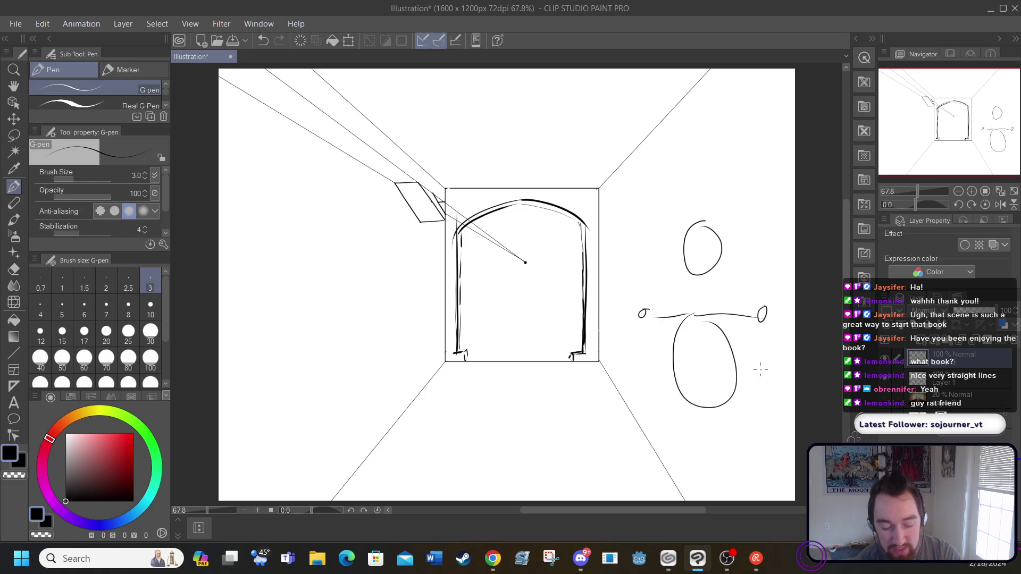
{"action": "left_click_drag", "start_coordinate": [766, 378], "coordinate": [764, 383]}
{"action": "mouse_move", "coordinate": [749, 432]}
{"action": "left_mouse_down"}
{"action": "mouse_move", "coordinate": [764, 391]}
{"action": "mouse_move", "coordinate": [762, 322]}
{"action": "left_mouse_up"}
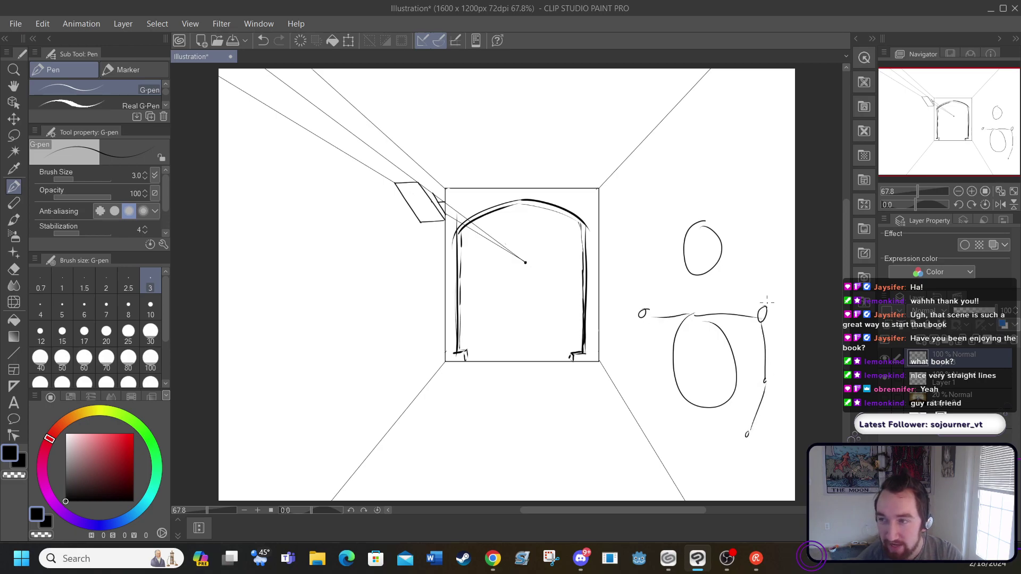
Undo all strokes of the rough figure on the right wall
{"action": "left_click", "coordinate": [261, 41]}
{"action": "left_click", "coordinate": [261, 40]}
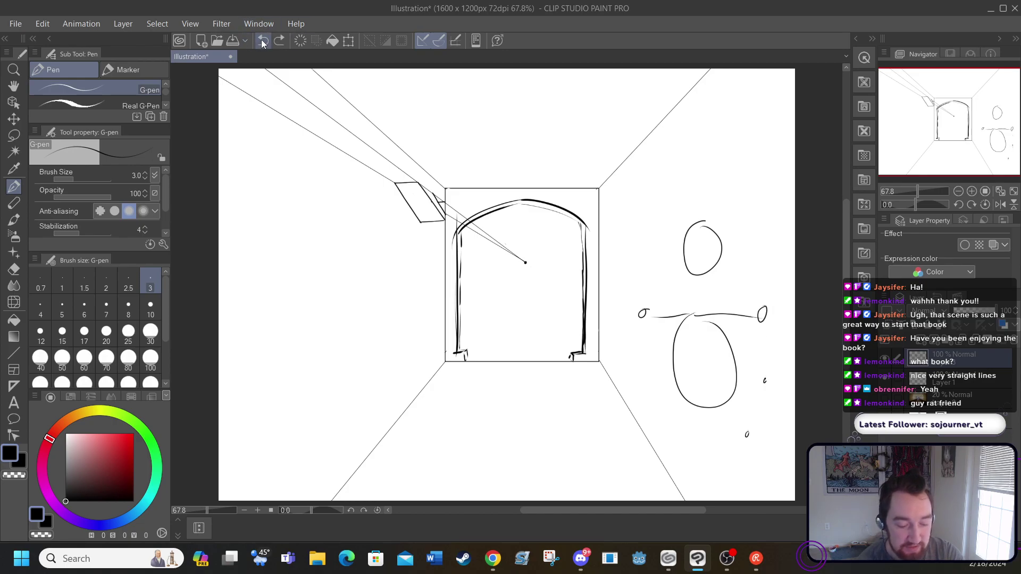
{"action": "left_click", "coordinate": [261, 41]}
{"action": "left_click", "coordinate": [262, 41]}
{"action": "left_click", "coordinate": [262, 41]}
{"action": "left_click", "coordinate": [262, 40]}
{"action": "left_click", "coordinate": [263, 41]}
{"action": "left_click", "coordinate": [263, 41]}
{"action": "left_click", "coordinate": [263, 41]}
{"action": "left_click", "coordinate": [263, 41]}
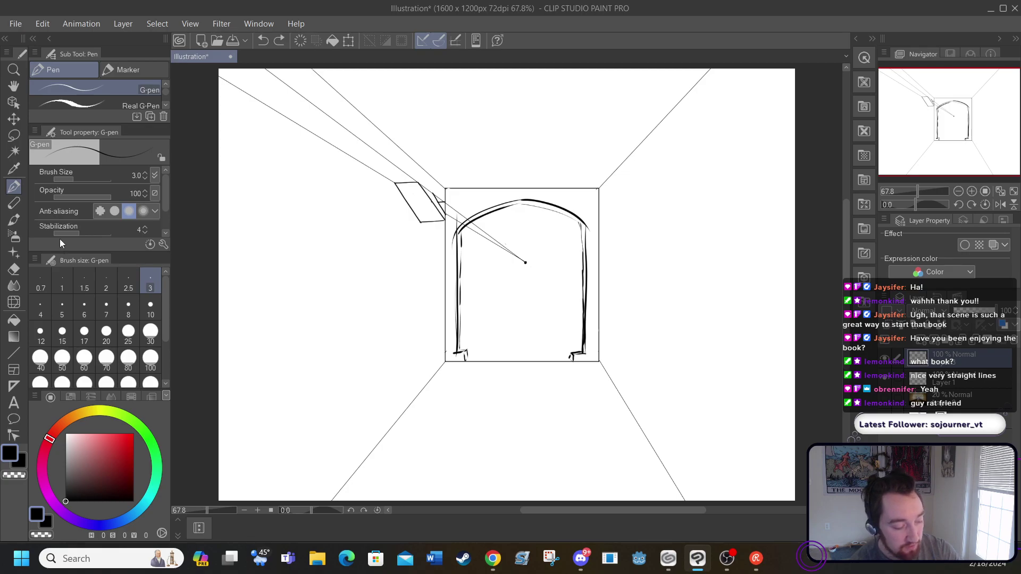
Set the G-pen's stabilization to 100 and draw three long, near-vertical post lines down the left wall from the ceiling beam
{"action": "left_click_drag", "start_coordinate": [78, 231], "coordinate": [120, 239]}
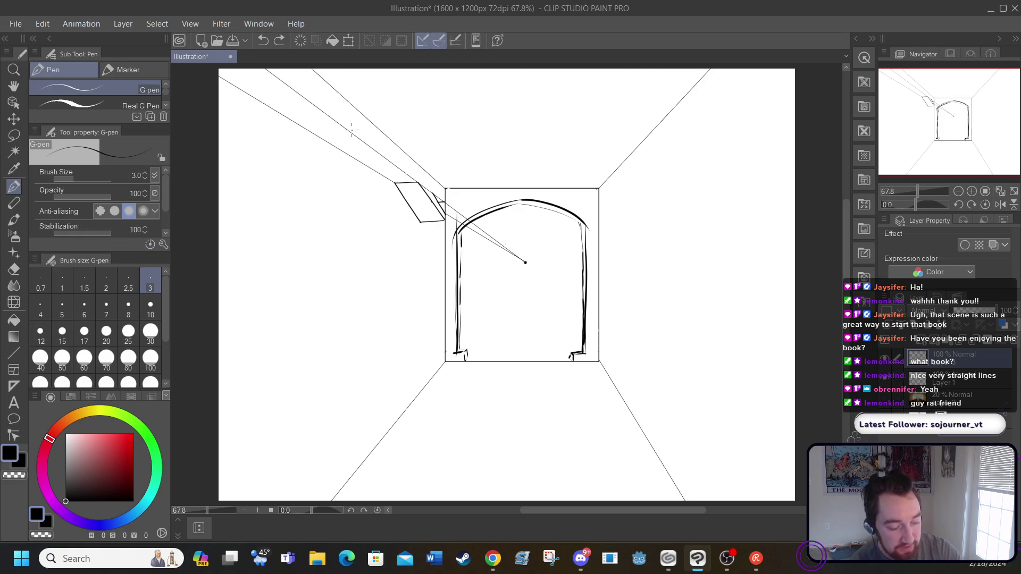
{"action": "left_click_drag", "start_coordinate": [337, 121], "coordinate": [362, 450]}
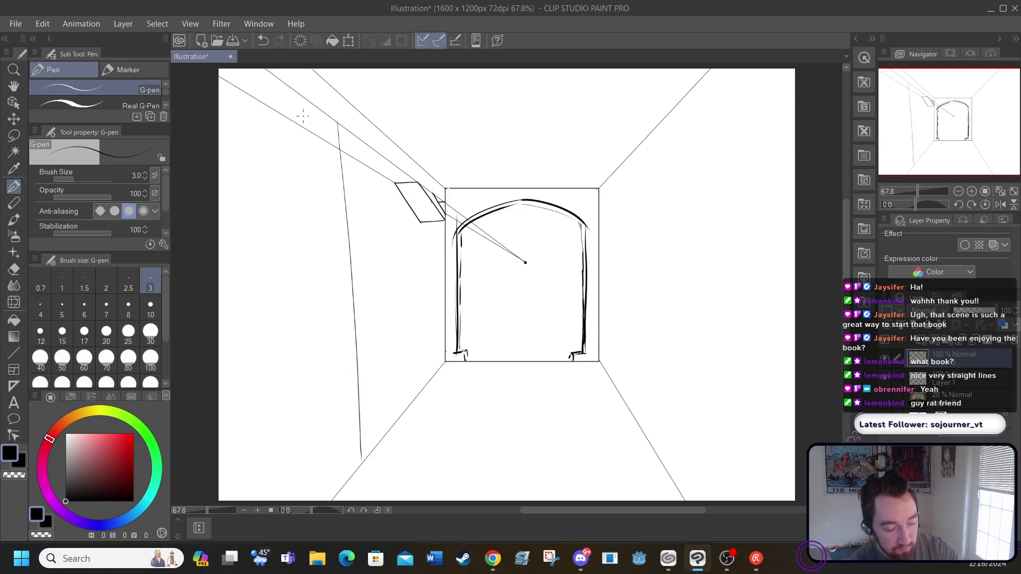
{"action": "left_click_drag", "start_coordinate": [299, 96], "coordinate": [343, 477]}
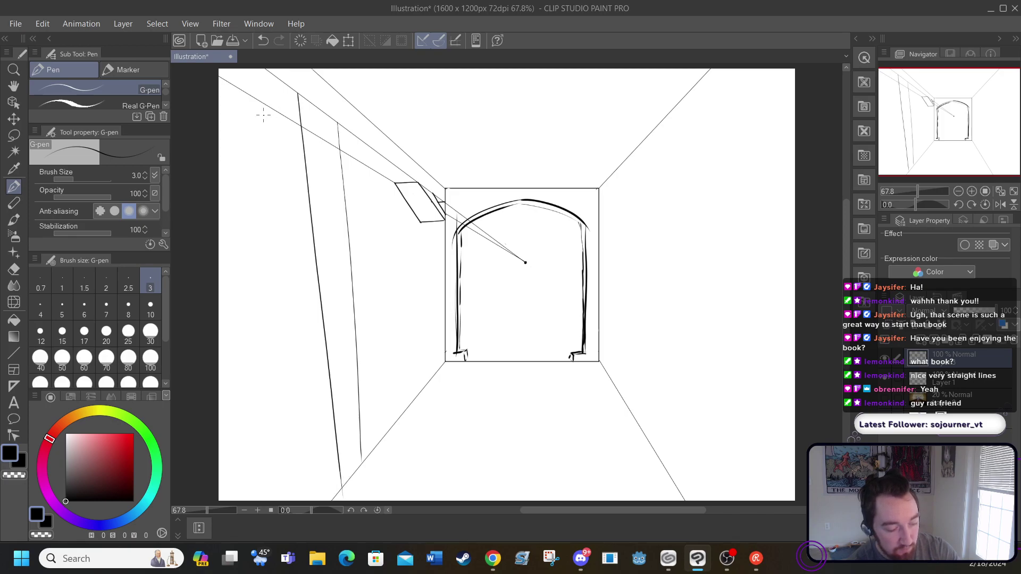
{"action": "left_click_drag", "start_coordinate": [263, 102], "coordinate": [307, 393]}
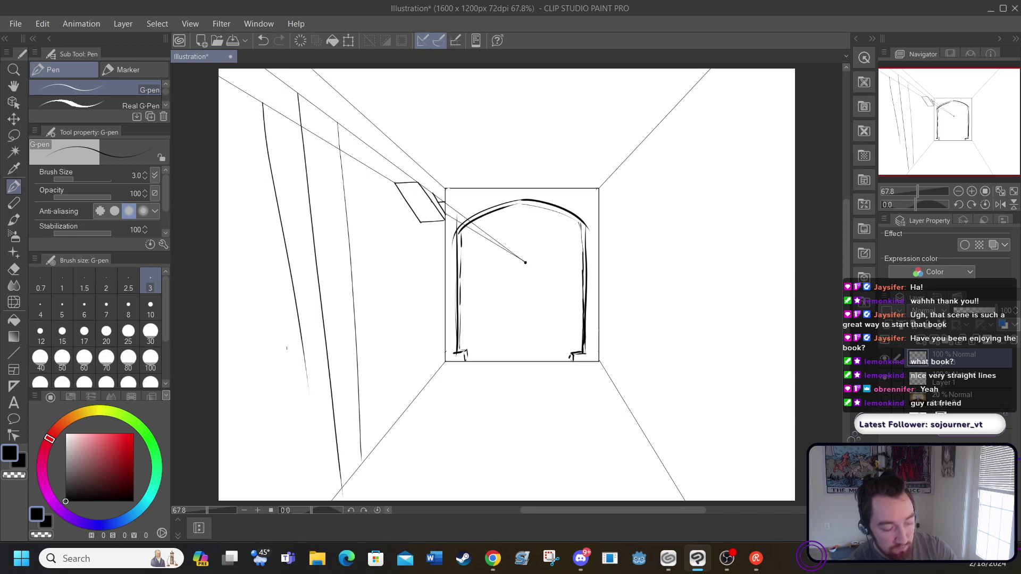
{"action": "left_click", "coordinate": [263, 41]}
{"action": "left_click_drag", "start_coordinate": [261, 102], "coordinate": [315, 497]}
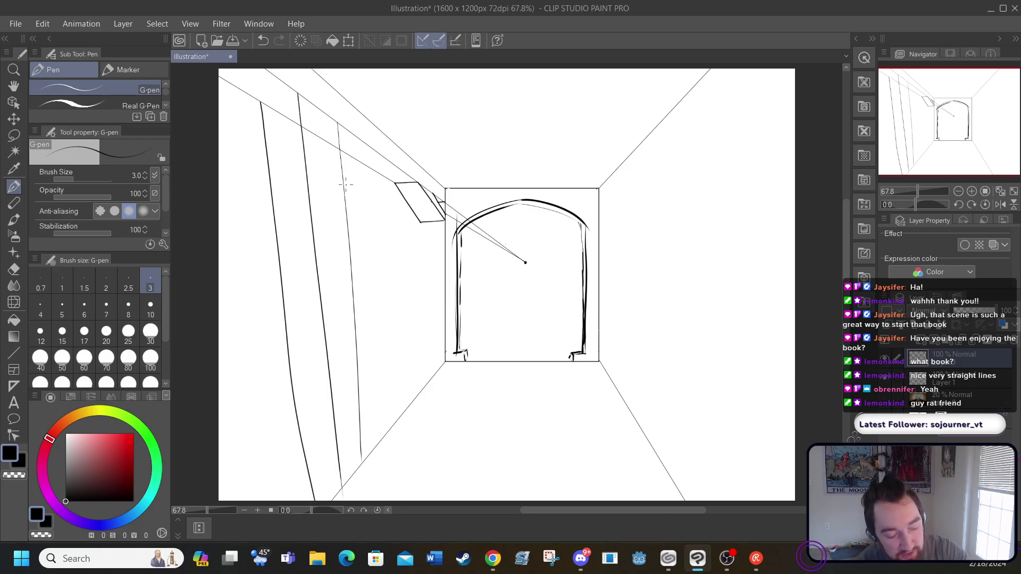
Draw diagonal brace lines on both sides of the left-wall post, running from its upper part up to the ceiling
{"action": "mouse_move", "coordinate": [344, 187]}
{"action": "left_mouse_down"}
{"action": "mouse_move", "coordinate": [383, 147]}
{"action": "mouse_move", "coordinate": [351, 157]}
{"action": "mouse_move", "coordinate": [367, 142]}
{"action": "left_mouse_up"}
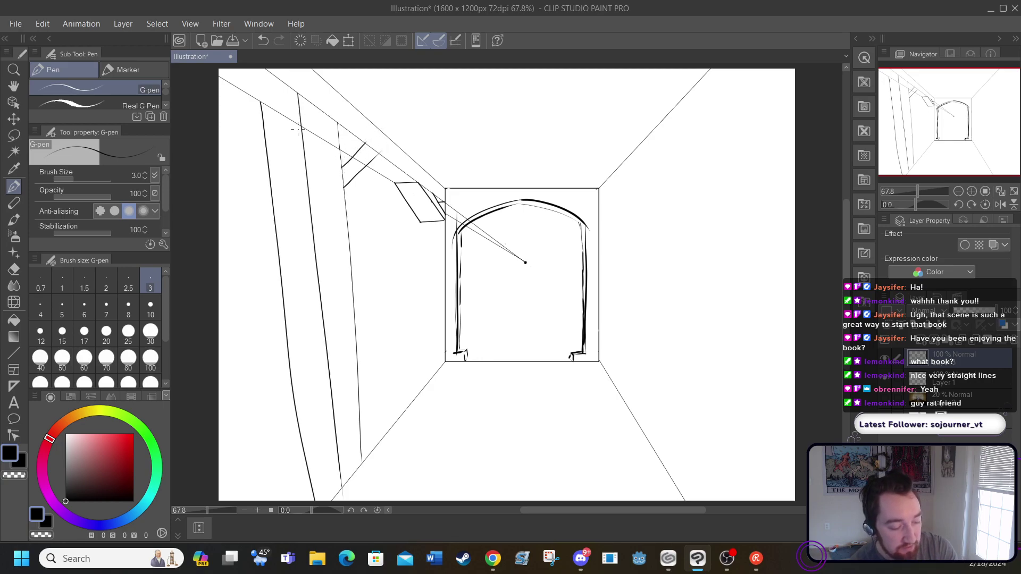
{"action": "left_click_drag", "start_coordinate": [305, 155], "coordinate": [264, 70]}
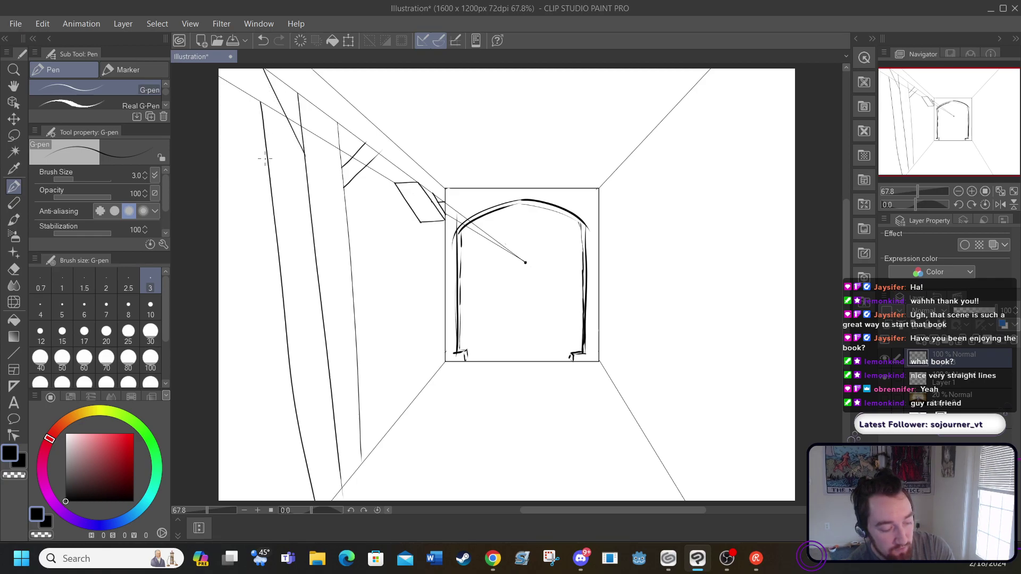
{"action": "left_click_drag", "start_coordinate": [307, 189], "coordinate": [232, 63]}
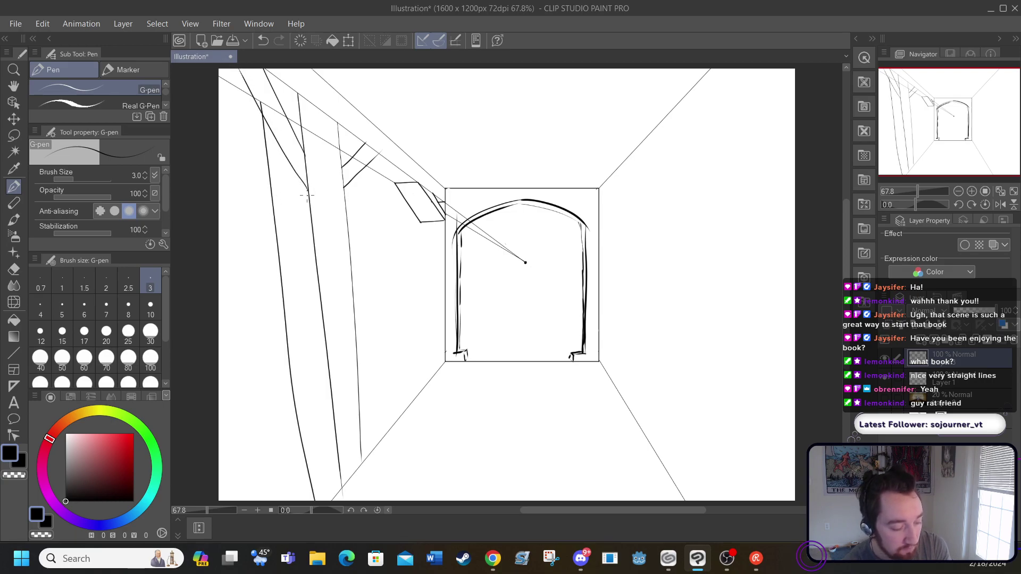
{"action": "mouse_move", "coordinate": [308, 191]}
{"action": "left_mouse_down"}
{"action": "mouse_move", "coordinate": [258, 181]}
{"action": "mouse_move", "coordinate": [270, 192]}
{"action": "mouse_move", "coordinate": [213, 69]}
{"action": "left_mouse_up"}
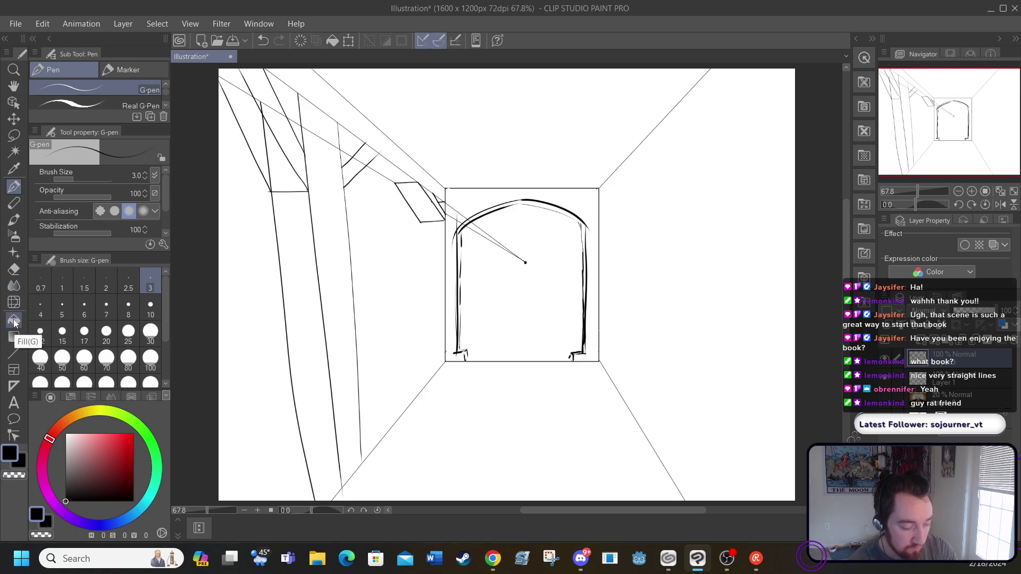
Erase the post's outer line where it overlaps the front brace on Layer 3, and set the eraser size to 15
{"action": "left_click", "coordinate": [884, 360]}
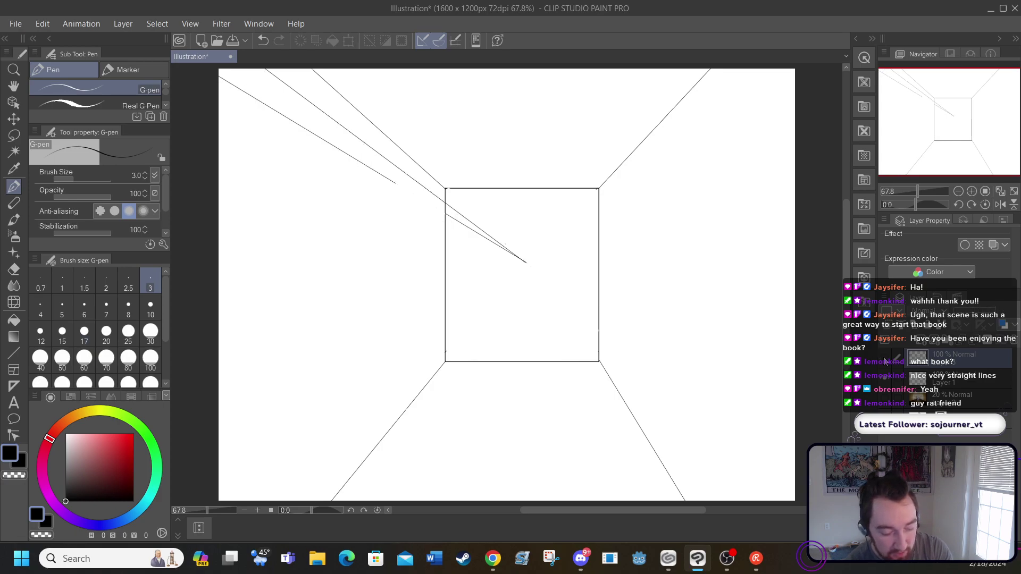
{"action": "left_click", "coordinate": [884, 360]}
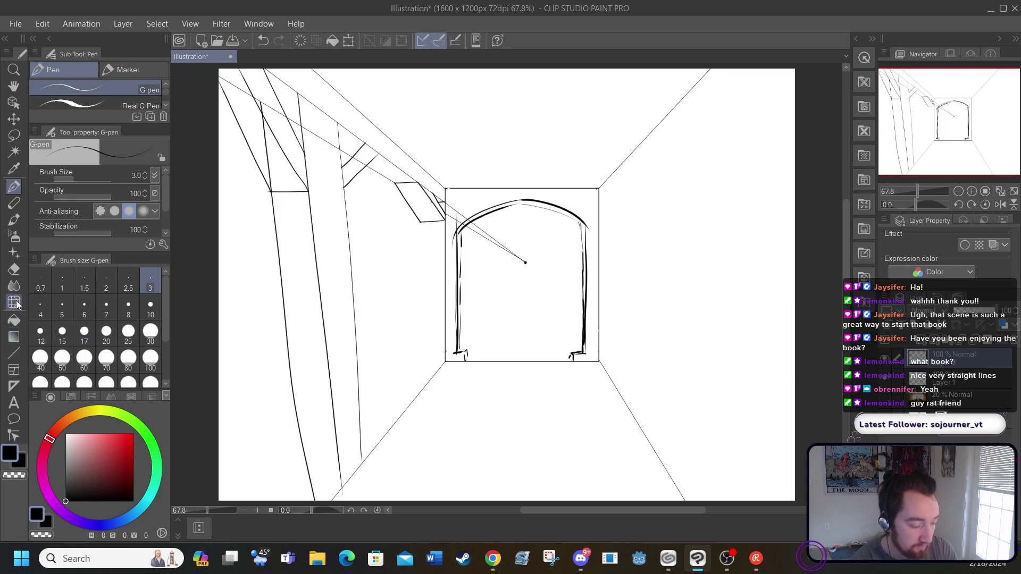
{"action": "left_click", "coordinate": [14, 269]}
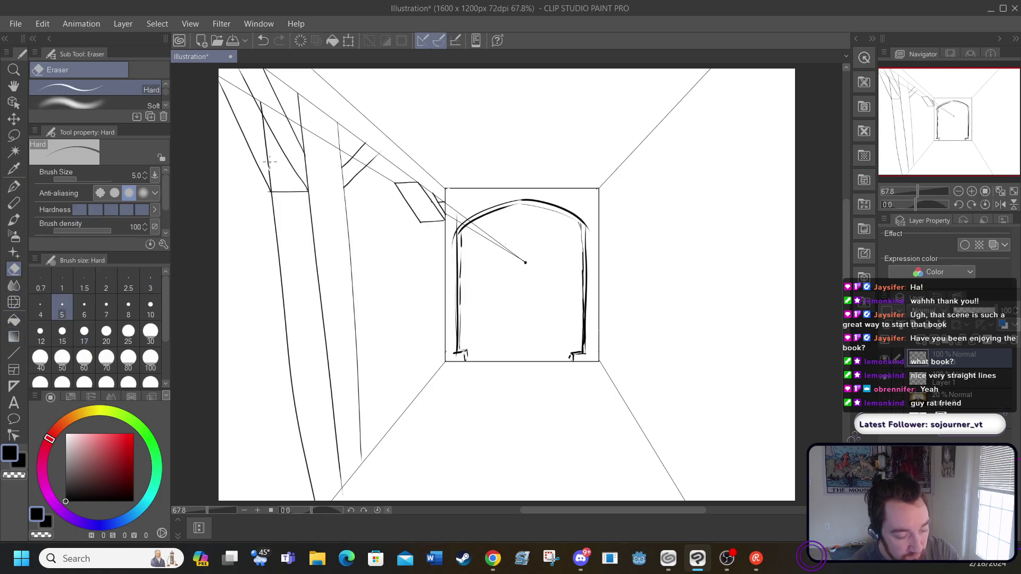
{"action": "left_click_drag", "start_coordinate": [269, 161], "coordinate": [262, 125]}
{"action": "left_click", "coordinate": [62, 334]}
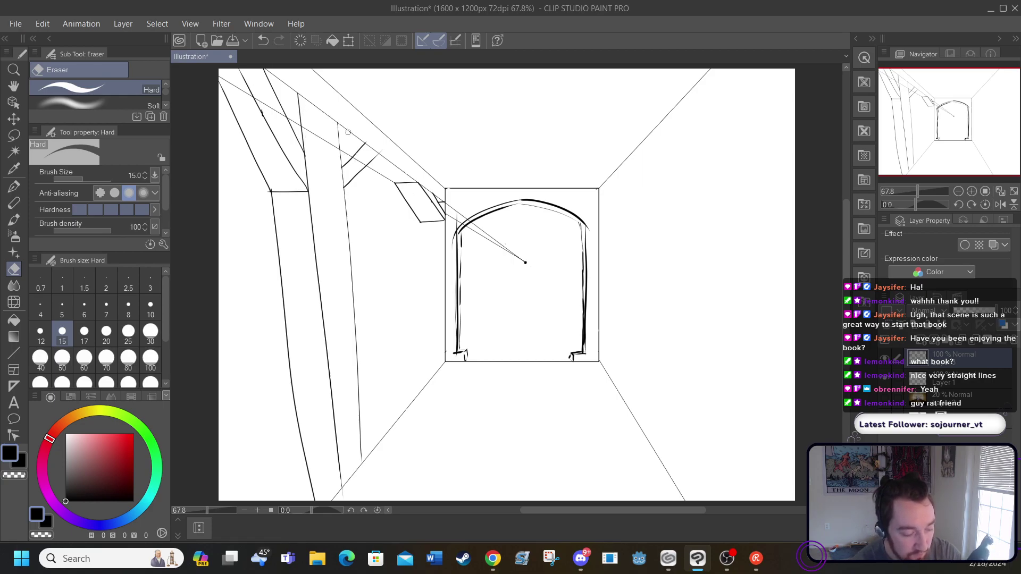
Erase the lower beam guide line on Layer 1 where it passes through the braces and the post
{"action": "key", "text": "alt+bracketleft"}
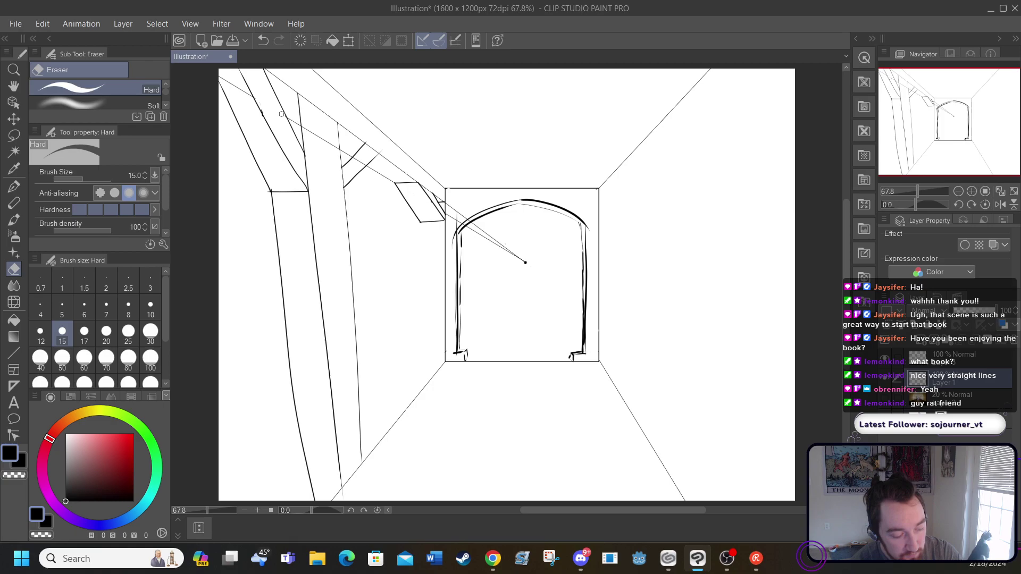
{"action": "mouse_move", "coordinate": [235, 84]}
{"action": "left_mouse_down"}
{"action": "mouse_move", "coordinate": [249, 100]}
{"action": "mouse_move", "coordinate": [219, 75]}
{"action": "left_mouse_up"}
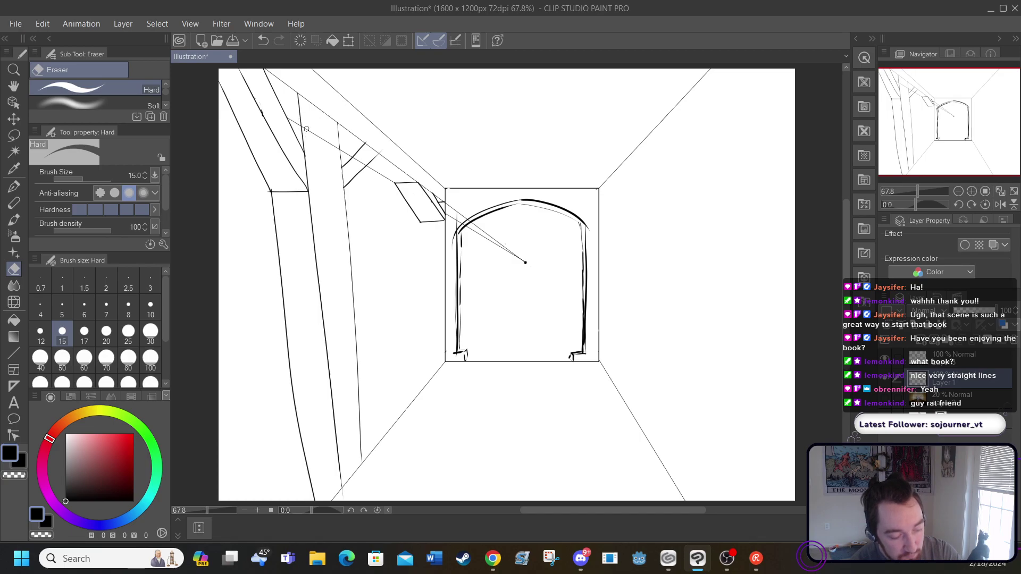
{"action": "left_click_drag", "start_coordinate": [306, 133], "coordinate": [338, 151]}
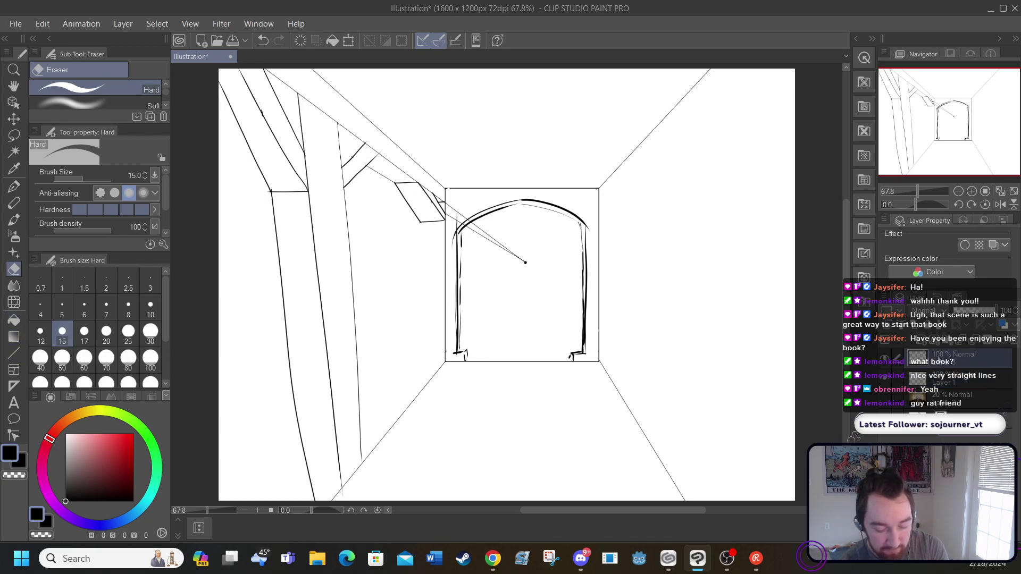
Draw short connecting edges with the G-pen on Layer 3 where the braces meet the ceiling beam
{"action": "key", "text": "alt+bracketright"}
{"action": "left_click", "coordinate": [14, 186]}
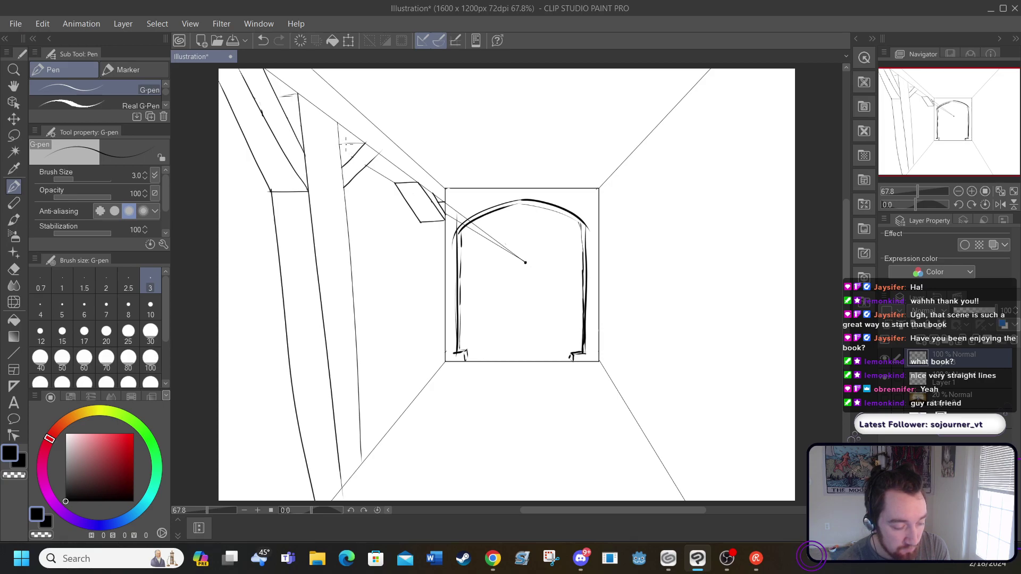
{"action": "left_click_drag", "start_coordinate": [350, 143], "coordinate": [343, 144]}
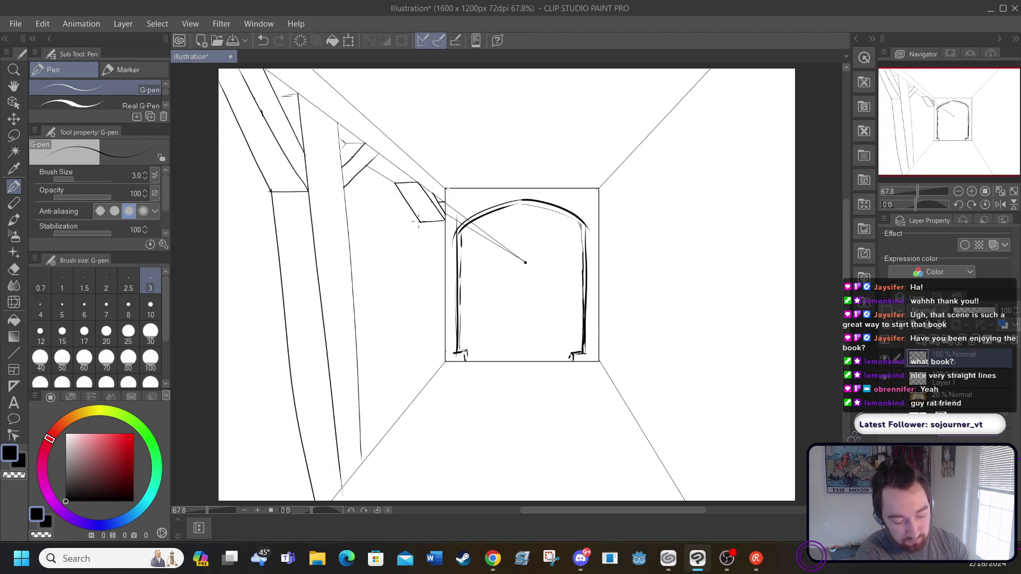
Draw the far left post with a vertical line below the far brace and a short foot line running to the back wall's lower corner
{"action": "mouse_move", "coordinate": [418, 223]}
{"action": "left_mouse_down"}
{"action": "mouse_move", "coordinate": [420, 258]}
{"action": "mouse_move", "coordinate": [415, 224]}
{"action": "mouse_move", "coordinate": [420, 368]}
{"action": "left_mouse_up"}
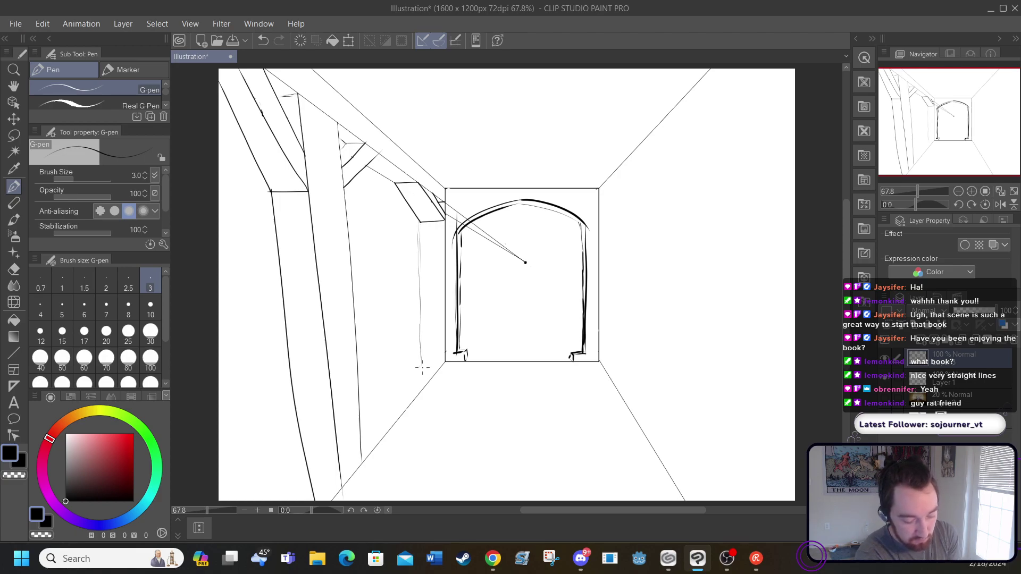
{"action": "left_click_drag", "start_coordinate": [421, 365], "coordinate": [444, 364]}
{"action": "left_click", "coordinate": [263, 39]}
{"action": "left_click", "coordinate": [263, 39]}
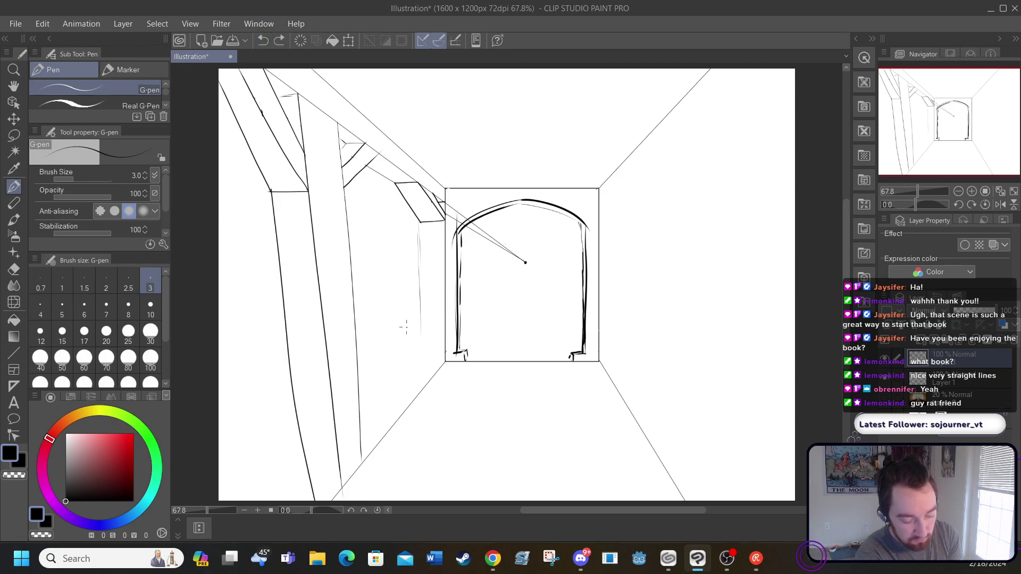
{"action": "mouse_move", "coordinate": [420, 334]}
{"action": "left_mouse_down"}
{"action": "mouse_move", "coordinate": [425, 363]}
{"action": "mouse_move", "coordinate": [445, 361]}
{"action": "left_mouse_up"}
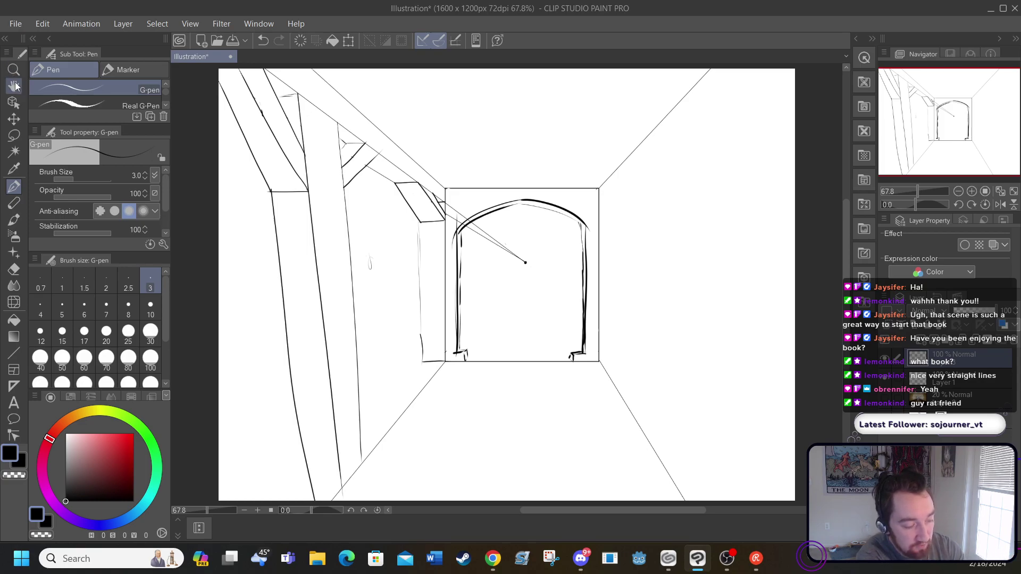
Draw the base edges of the front left post on Layer 3 and erase the line end overshooting below them
{"action": "left_click_drag", "start_coordinate": [360, 463], "coordinate": [345, 477]}
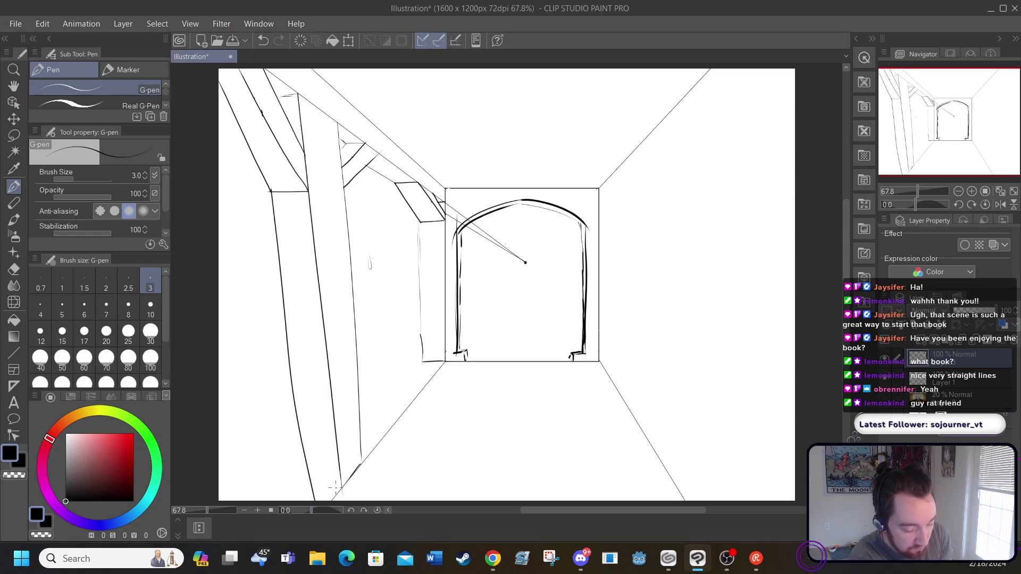
{"action": "left_click_drag", "start_coordinate": [338, 488], "coordinate": [307, 488]}
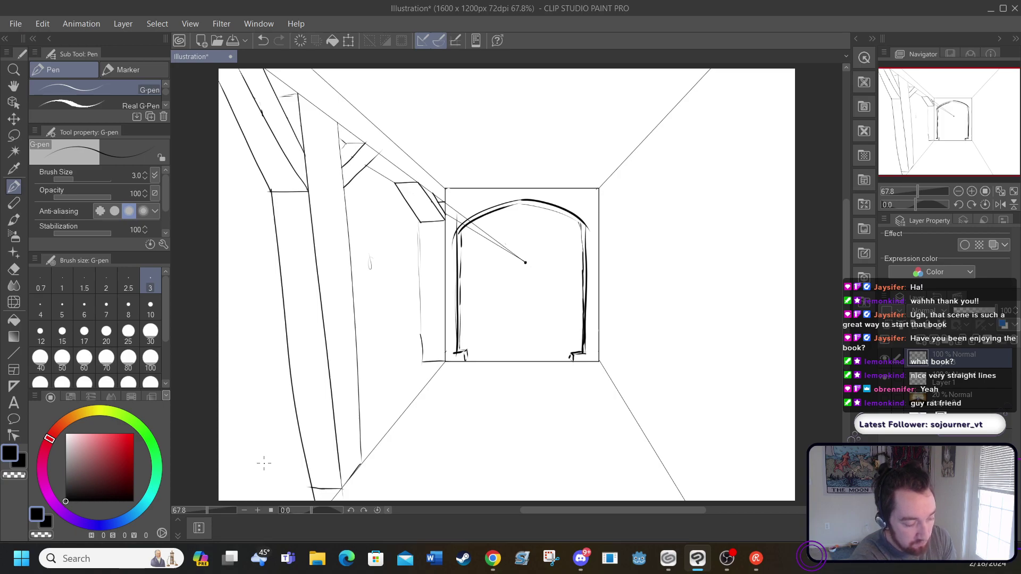
{"action": "key", "text": "e"}
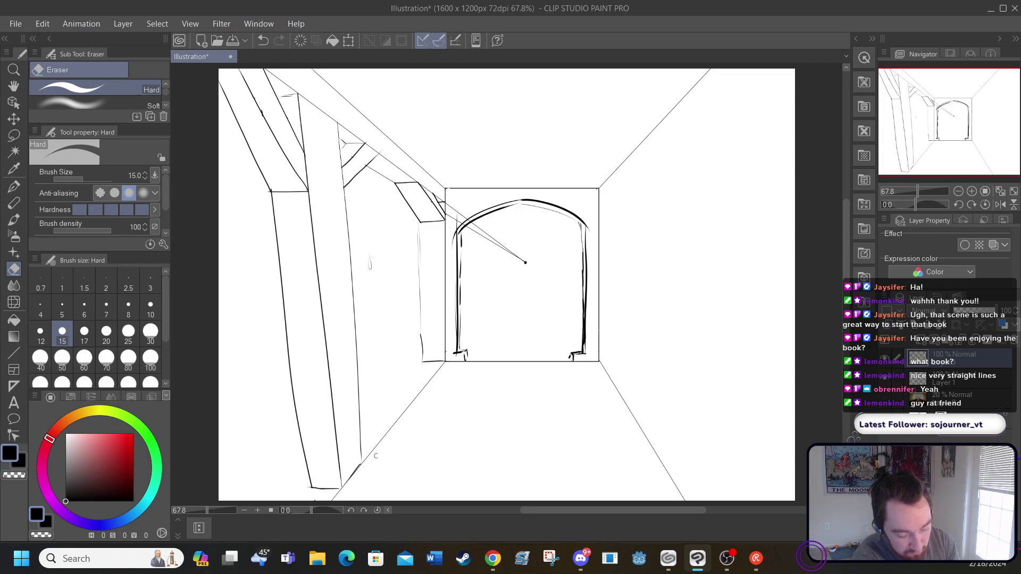
Erase the Layer 1 floor line beside the front left post and trim the outer end of the right floor line
{"action": "left_click", "coordinate": [944, 373]}
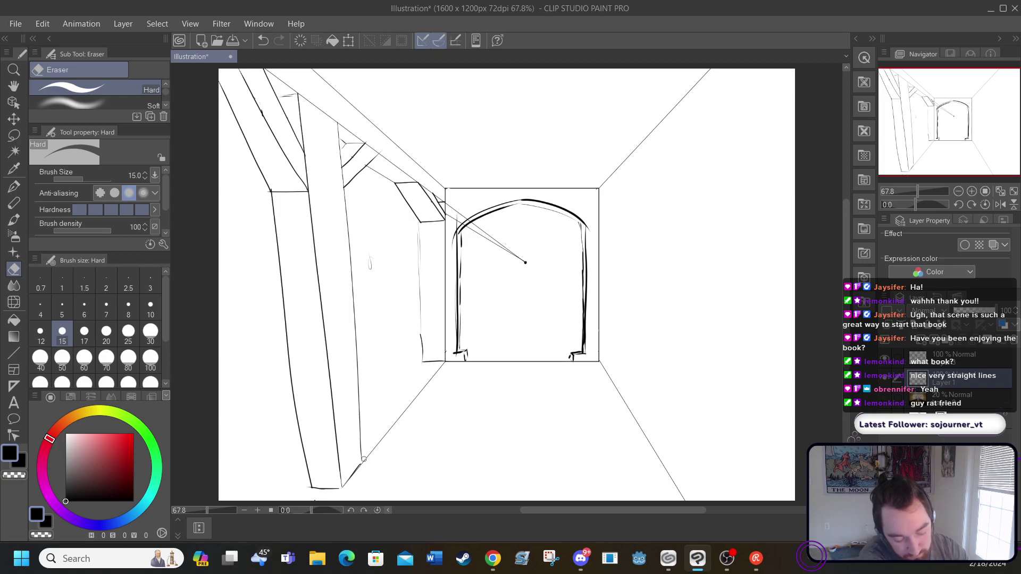
{"action": "left_click_drag", "start_coordinate": [364, 460], "coordinate": [400, 417]}
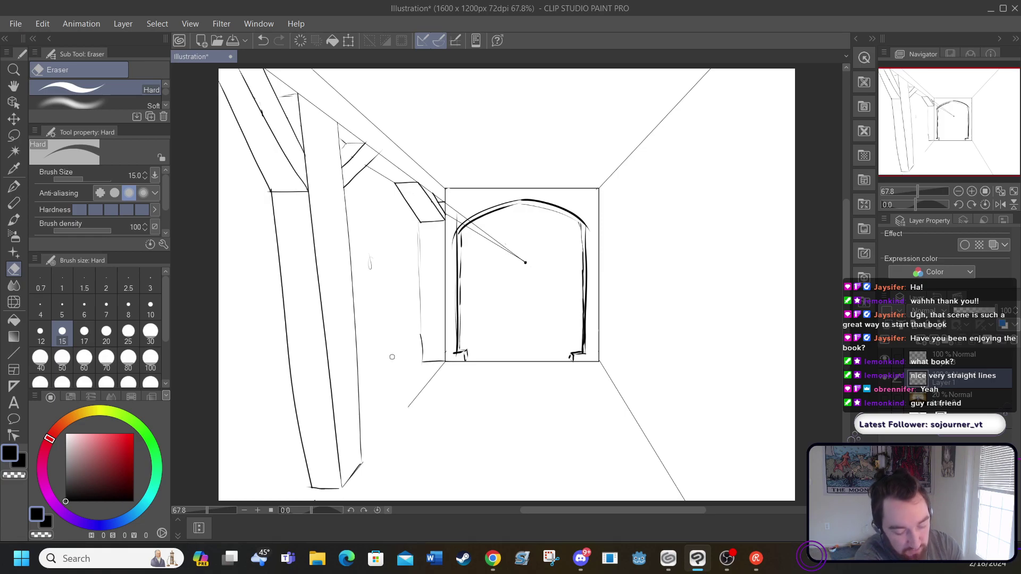
{"action": "left_click_drag", "start_coordinate": [680, 496], "coordinate": [670, 477]}
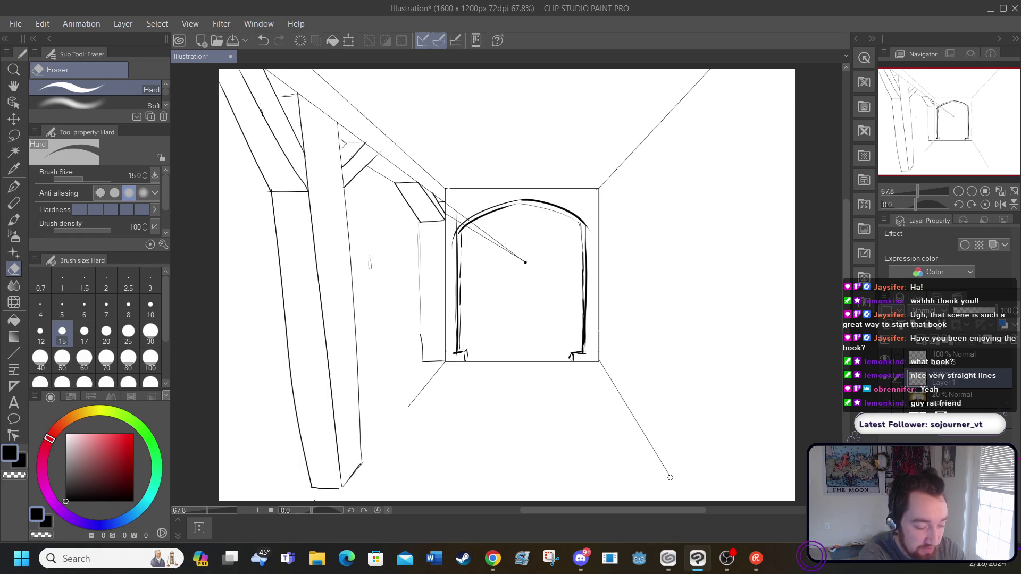
Draw two straight beam guide lines on Layer 1 from the vanishing point past the right ceiling line to the canvas's upper edge
{"action": "left_click", "coordinate": [941, 361]}
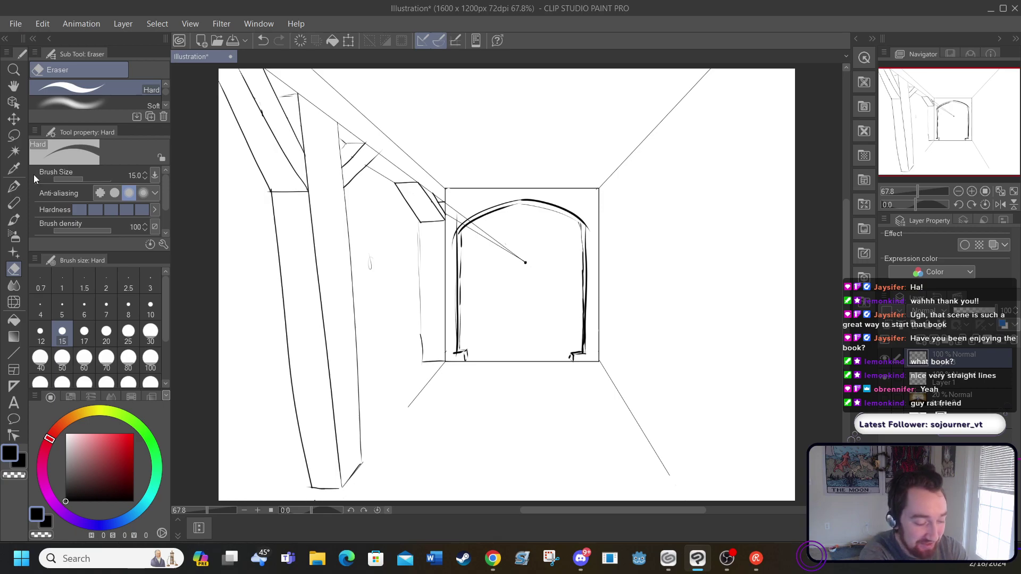
{"action": "left_click", "coordinate": [14, 185]}
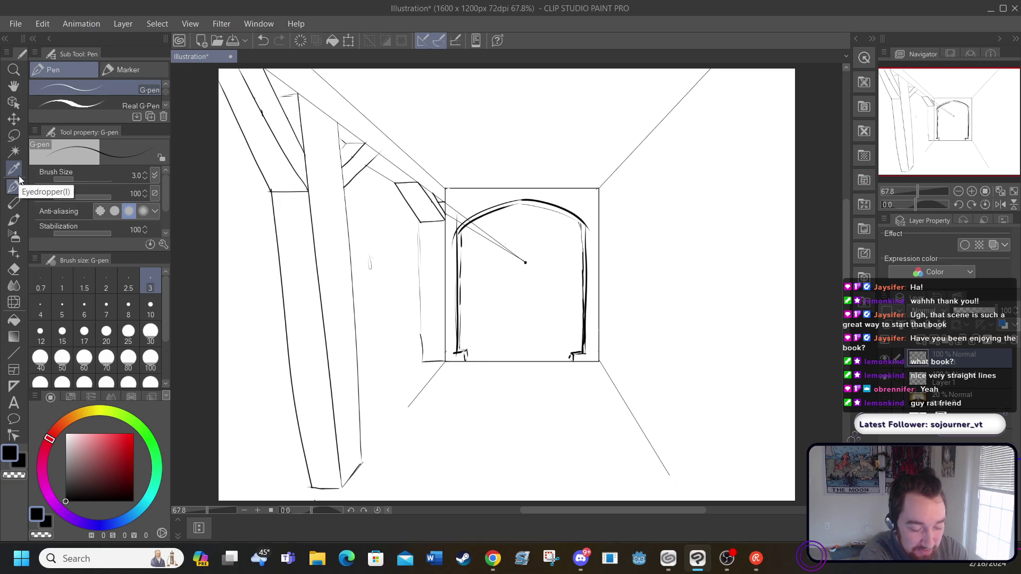
{"action": "left_click", "coordinate": [943, 372]}
{"action": "key", "text": "u"}
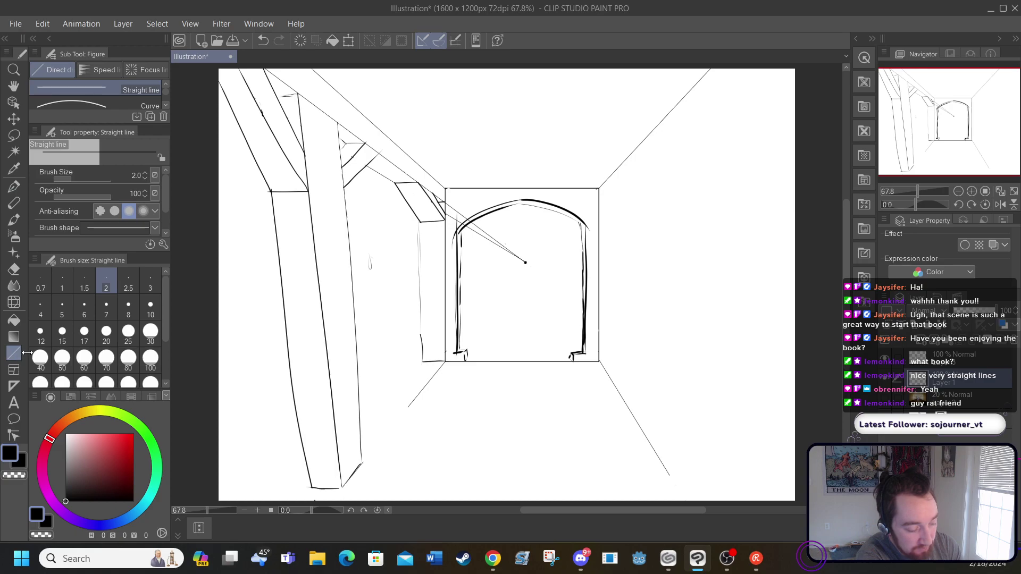
{"action": "mouse_move", "coordinate": [525, 261]}
{"action": "left_mouse_down"}
{"action": "mouse_move", "coordinate": [587, 227]}
{"action": "mouse_move", "coordinate": [749, 65]}
{"action": "left_mouse_up"}
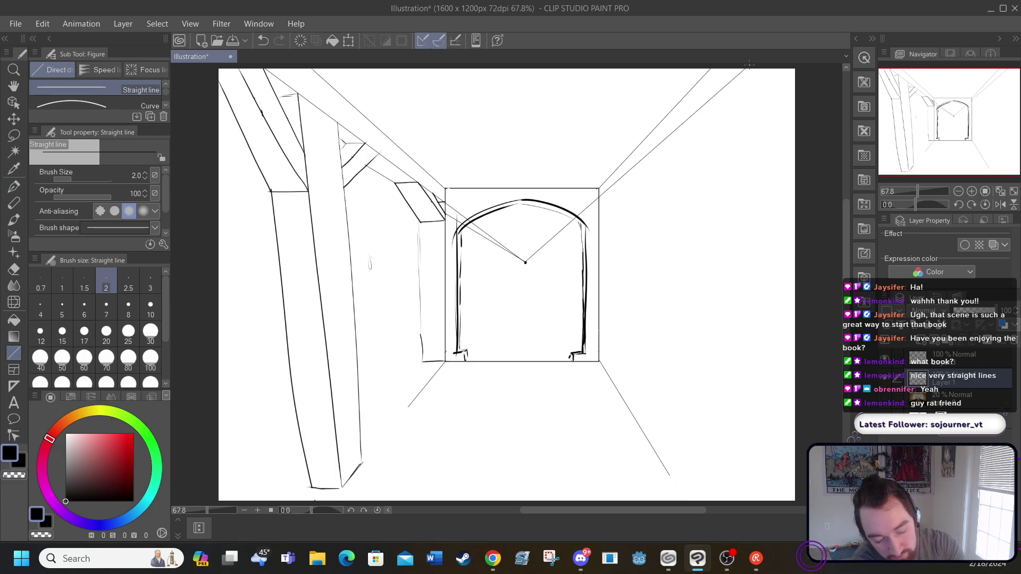
{"action": "mouse_move", "coordinate": [524, 261]}
{"action": "left_mouse_down"}
{"action": "mouse_move", "coordinate": [584, 240]}
{"action": "mouse_move", "coordinate": [778, 68]}
{"action": "left_mouse_up"}
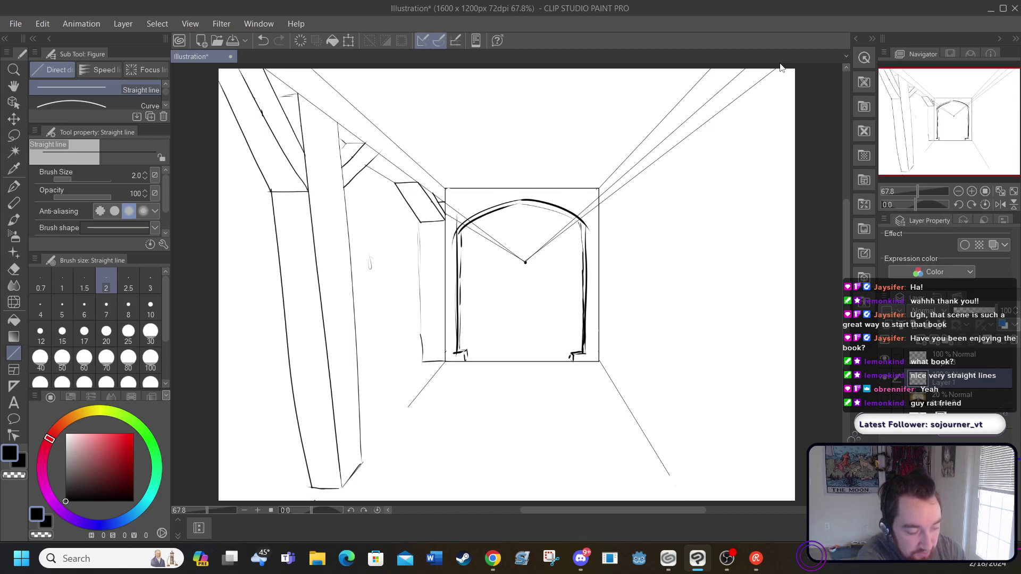
{"action": "left_click", "coordinate": [263, 41]}
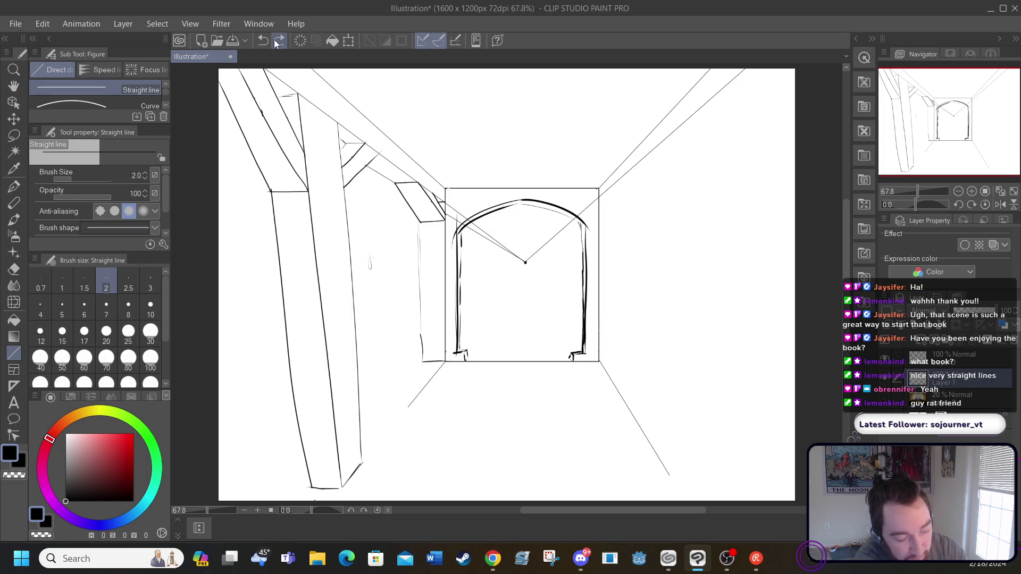
{"action": "key", "text": "ctrl+z"}
{"action": "left_click_drag", "start_coordinate": [524, 261], "coordinate": [752, 67]}
{"action": "mouse_move", "coordinate": [525, 261]}
{"action": "left_mouse_down"}
{"action": "mouse_move", "coordinate": [759, 107]}
{"action": "mouse_move", "coordinate": [795, 68]}
{"action": "left_mouse_up"}
{"action": "scroll", "coordinate": [801, 62], "scroll_direction": "up", "scroll_amount": 1}
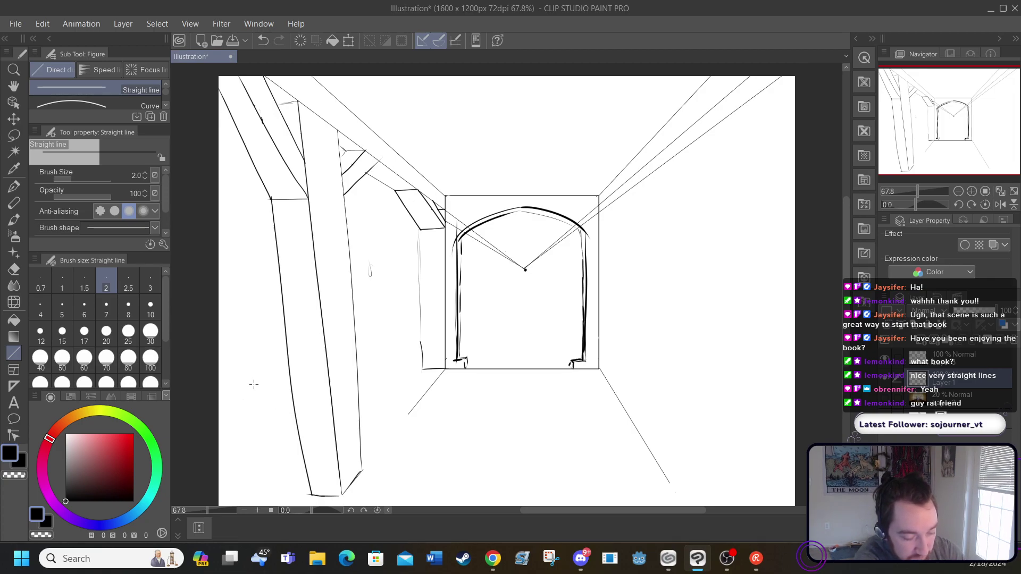
Draw the far brace on Layer 3 with the G-pen where the right beam guides meet the back wall, mirroring the left one
{"action": "left_click", "coordinate": [14, 202]}
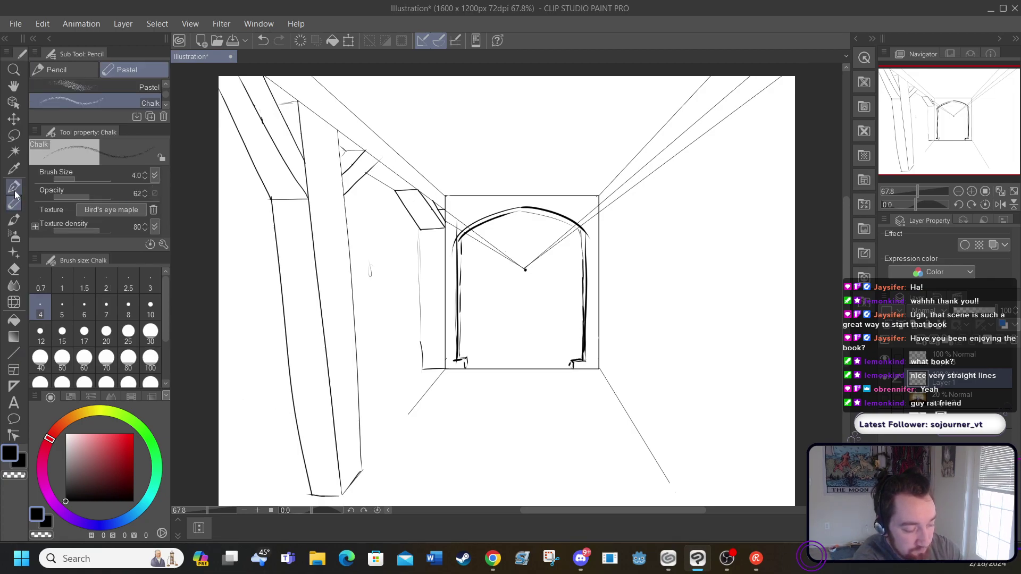
{"action": "left_click", "coordinate": [13, 186]}
{"action": "left_click", "coordinate": [939, 362]}
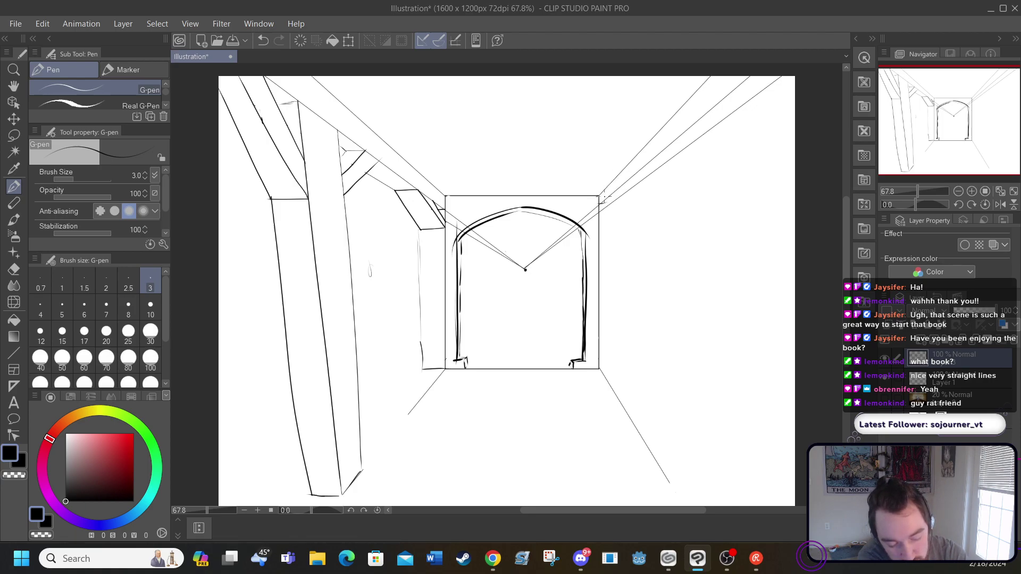
{"action": "left_click_drag", "start_coordinate": [611, 193], "coordinate": [599, 228]}
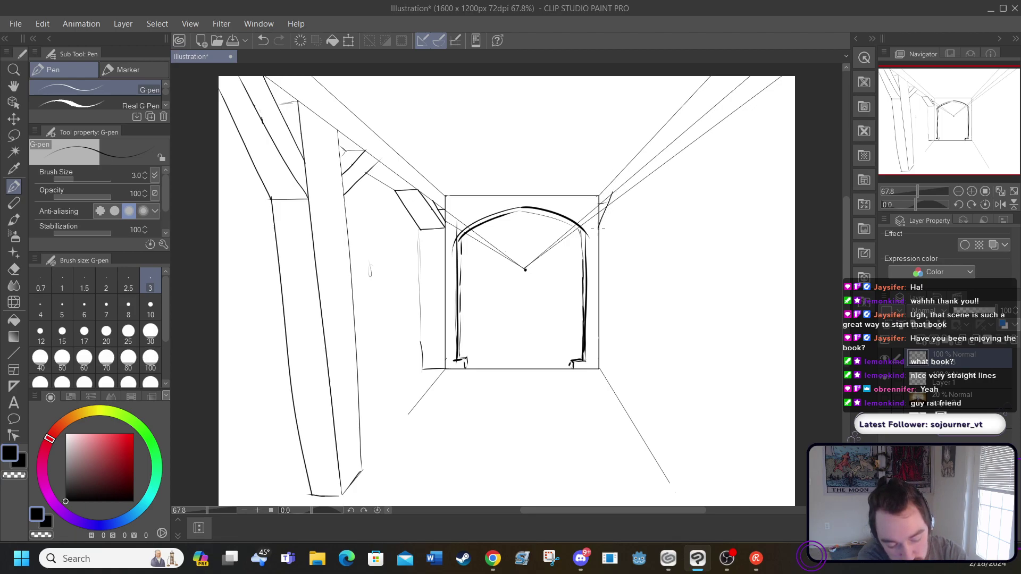
{"action": "left_click_drag", "start_coordinate": [629, 189], "coordinate": [615, 227]}
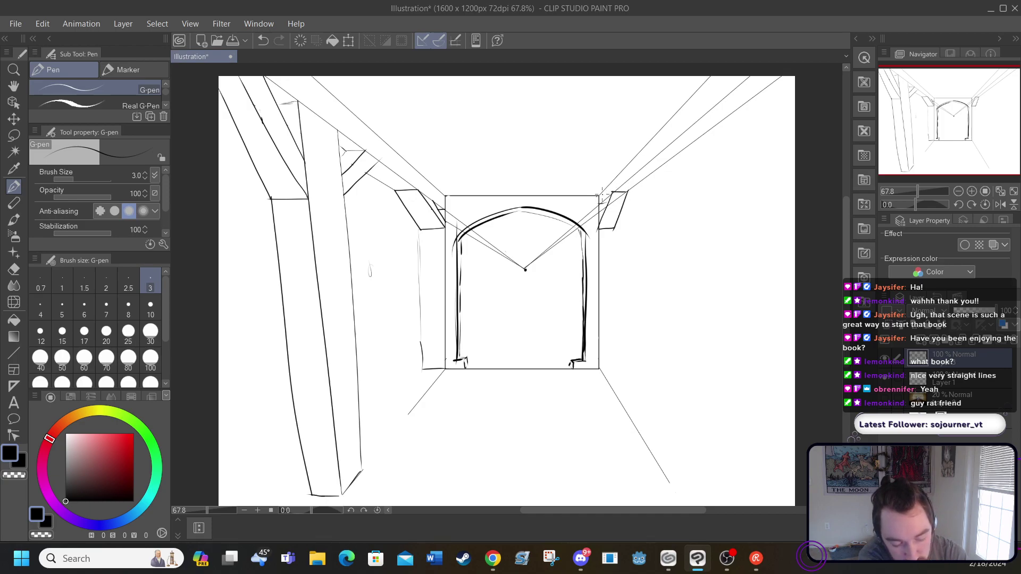
{"action": "left_click_drag", "start_coordinate": [608, 199], "coordinate": [595, 219]}
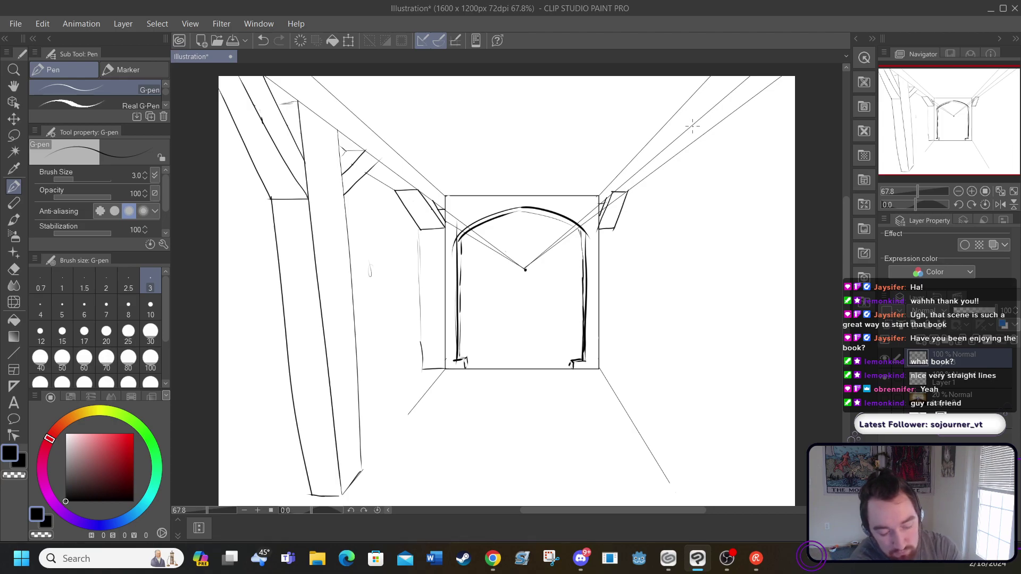
Draw the far vertical edge of a post on the right wall, from the lower beam guide down to the floor line
{"action": "left_click_drag", "start_coordinate": [689, 126], "coordinate": [712, 295]}
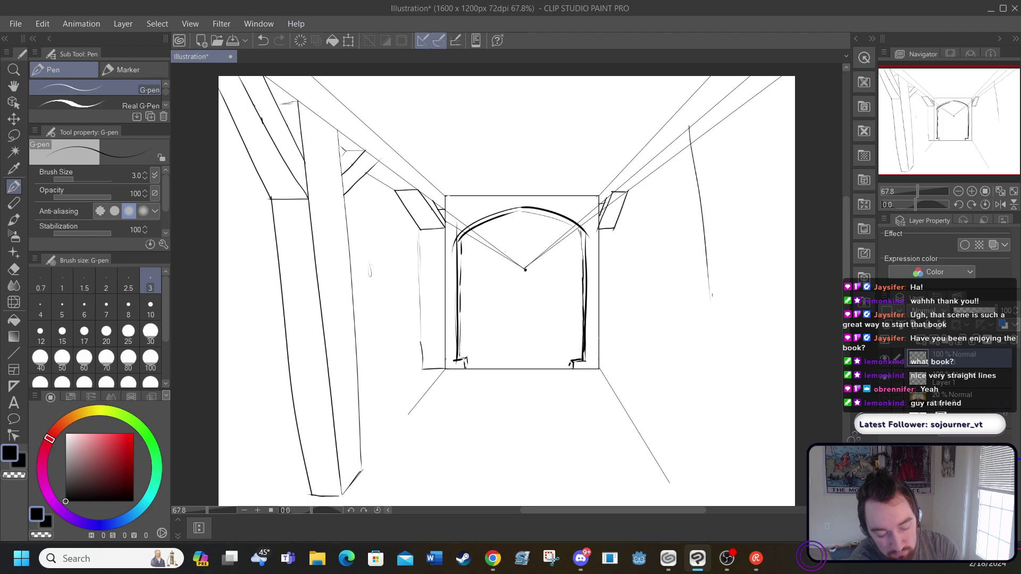
{"action": "left_click", "coordinate": [262, 40]}
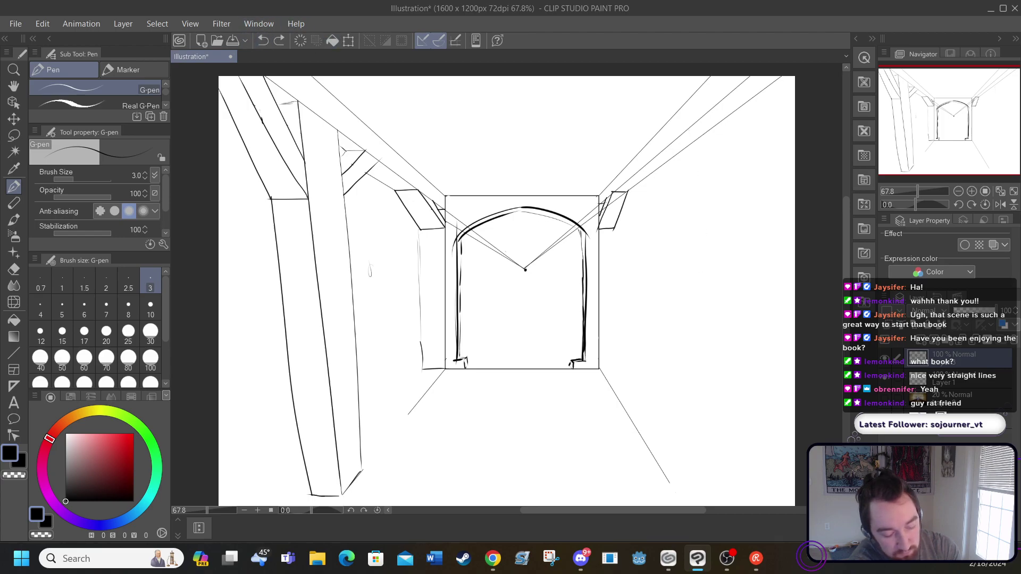
{"action": "mouse_move", "coordinate": [663, 461]}
{"action": "left_mouse_down"}
{"action": "mouse_move", "coordinate": [662, 141]}
{"action": "mouse_move", "coordinate": [663, 154]}
{"action": "left_mouse_up"}
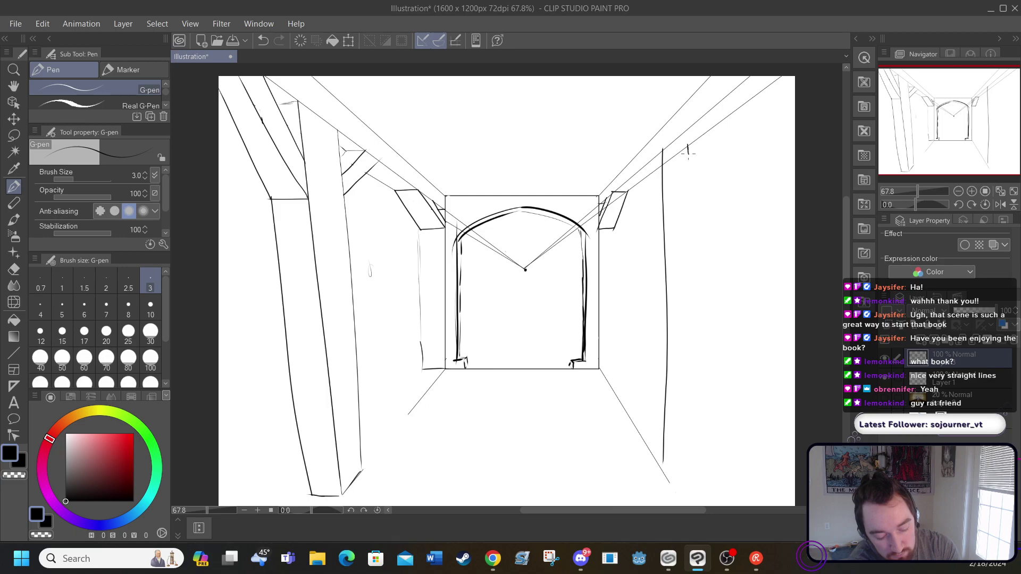
{"action": "left_click_drag", "start_coordinate": [688, 153], "coordinate": [706, 339]}
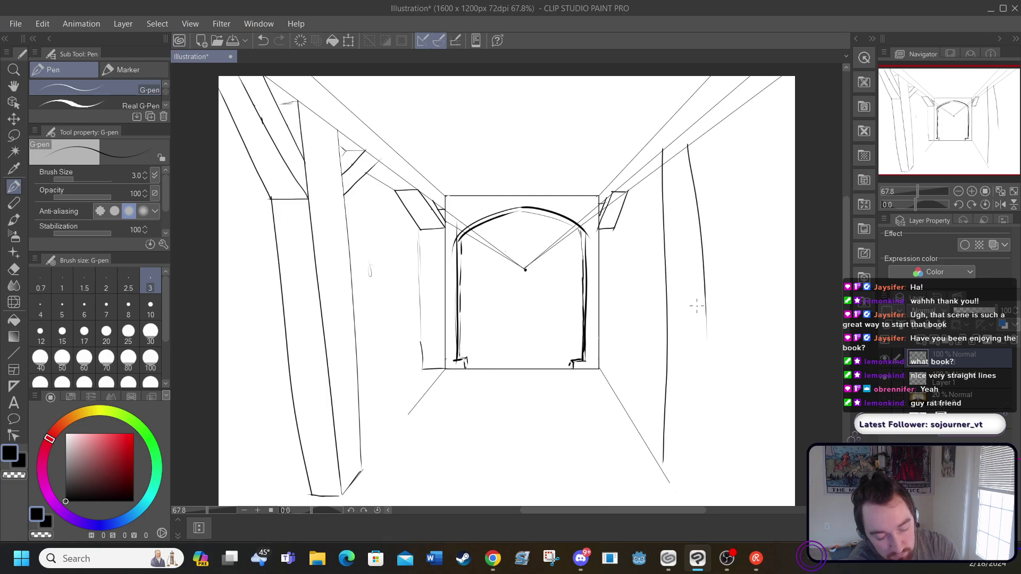
{"action": "left_click", "coordinate": [263, 41]}
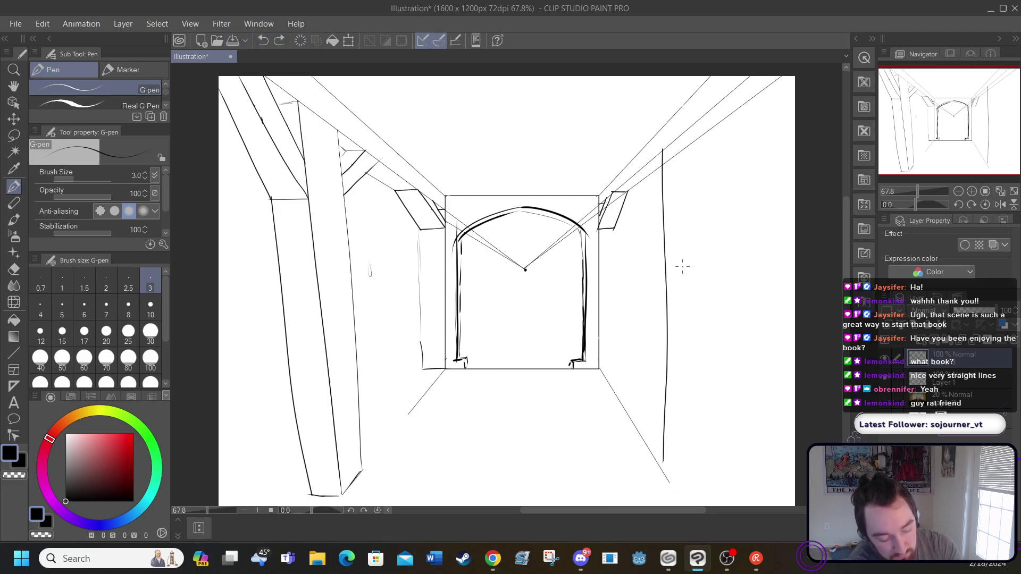
{"action": "left_click_drag", "start_coordinate": [686, 144], "coordinate": [692, 484]}
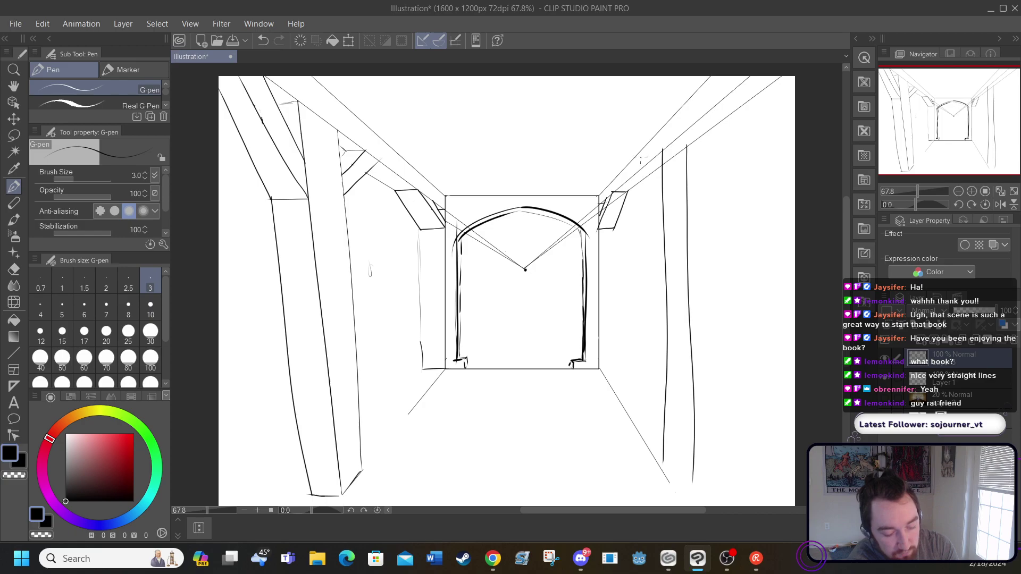
{"action": "left_click_drag", "start_coordinate": [650, 158], "coordinate": [654, 242]}
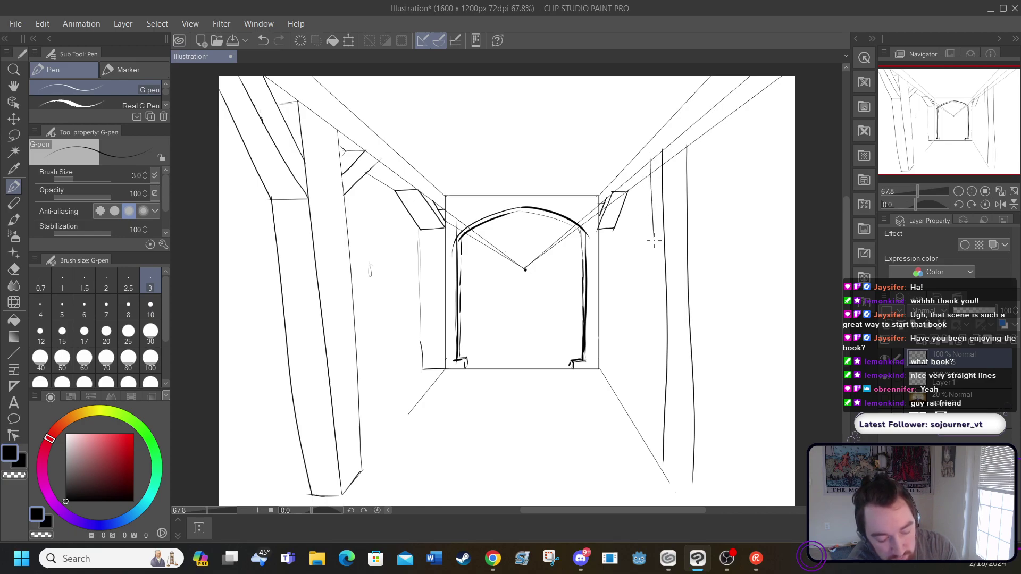
{"action": "left_click", "coordinate": [260, 40]}
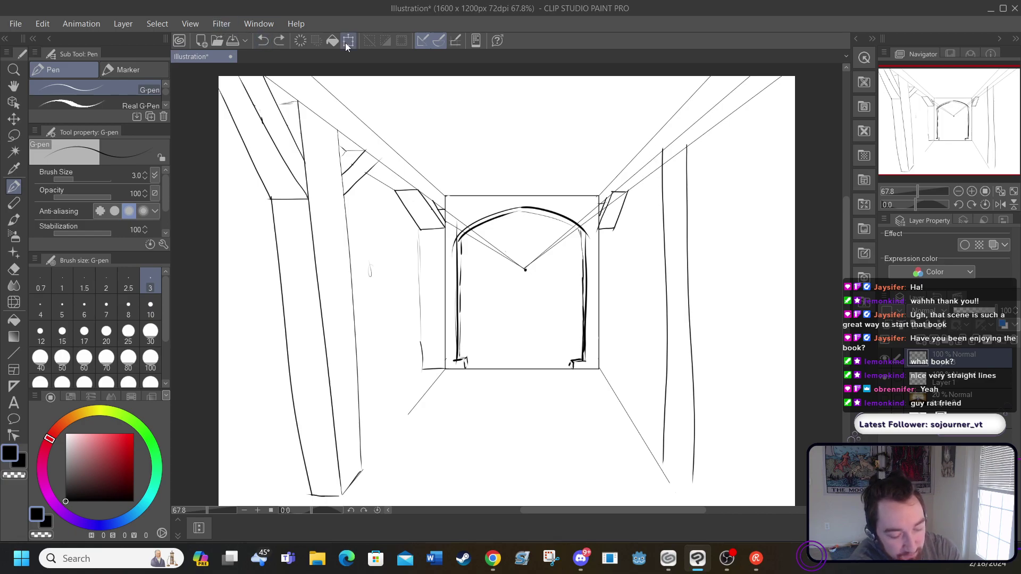
{"action": "left_click", "coordinate": [263, 42]}
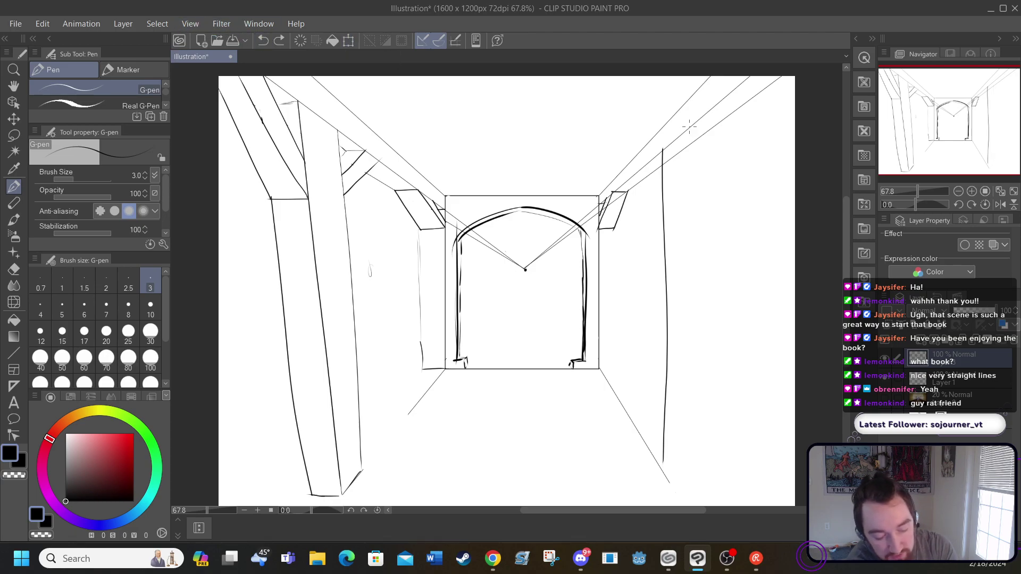
{"action": "left_click_drag", "start_coordinate": [686, 130], "coordinate": [707, 457]}
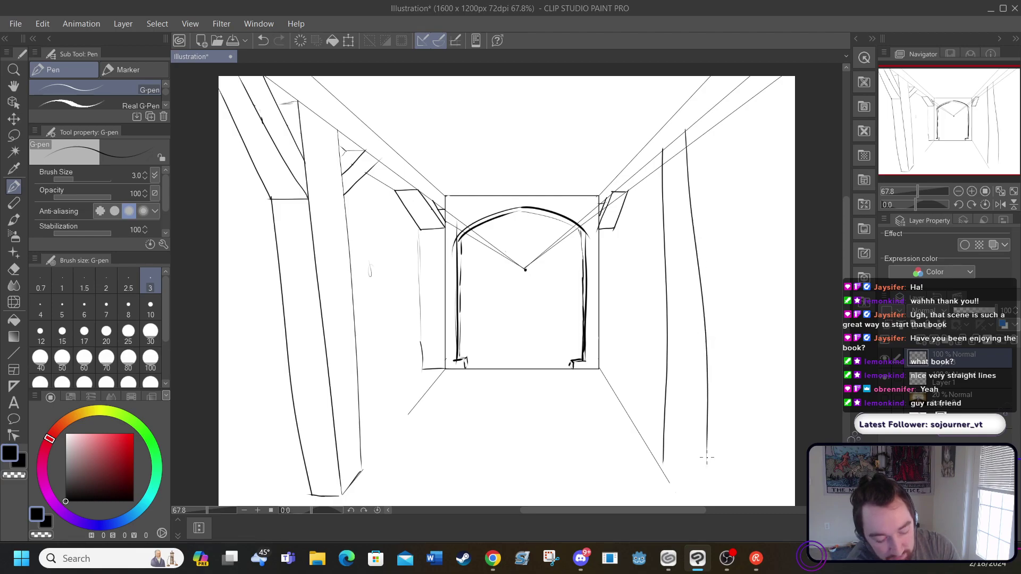
{"action": "left_click", "coordinate": [262, 45]}
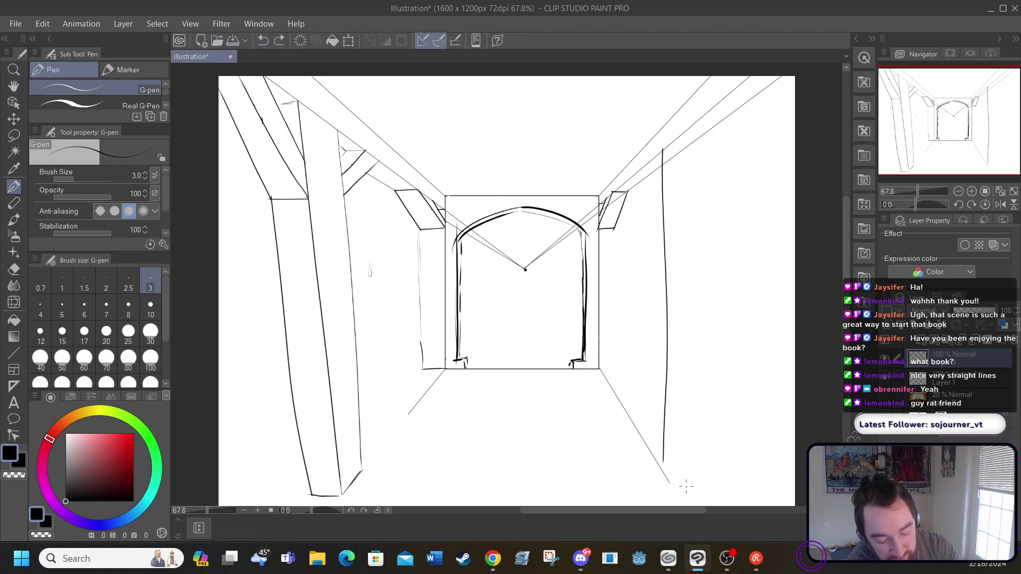
Draw the two remaining vertical edges of the right wall's front post and close its base with lines along the floor
{"action": "left_click_drag", "start_coordinate": [686, 485], "coordinate": [688, 129]}
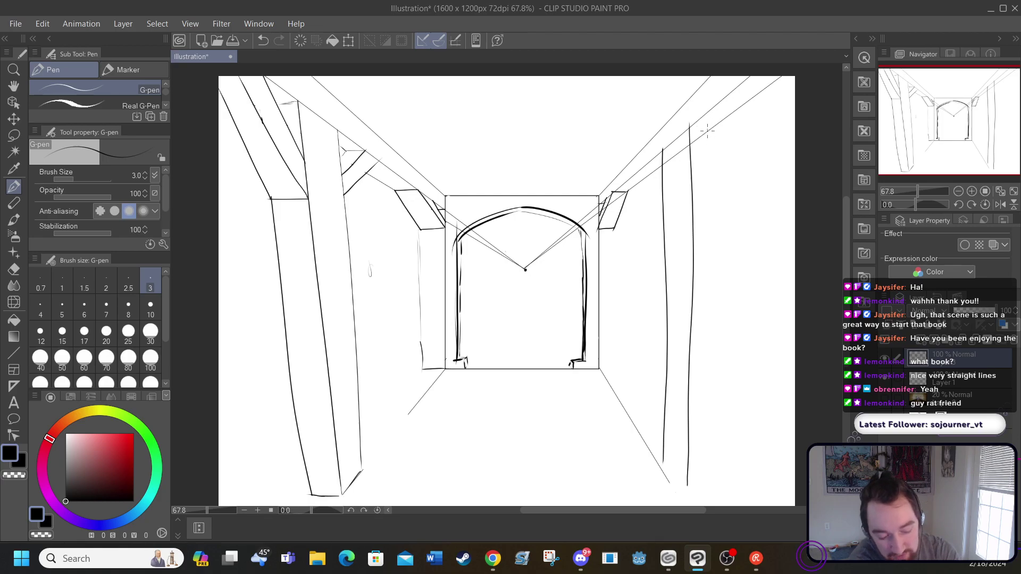
{"action": "mouse_move", "coordinate": [708, 130]}
{"action": "left_mouse_down"}
{"action": "mouse_move", "coordinate": [718, 486]}
{"action": "mouse_move", "coordinate": [698, 486]}
{"action": "mouse_move", "coordinate": [724, 480]}
{"action": "mouse_move", "coordinate": [664, 463]}
{"action": "left_mouse_up"}
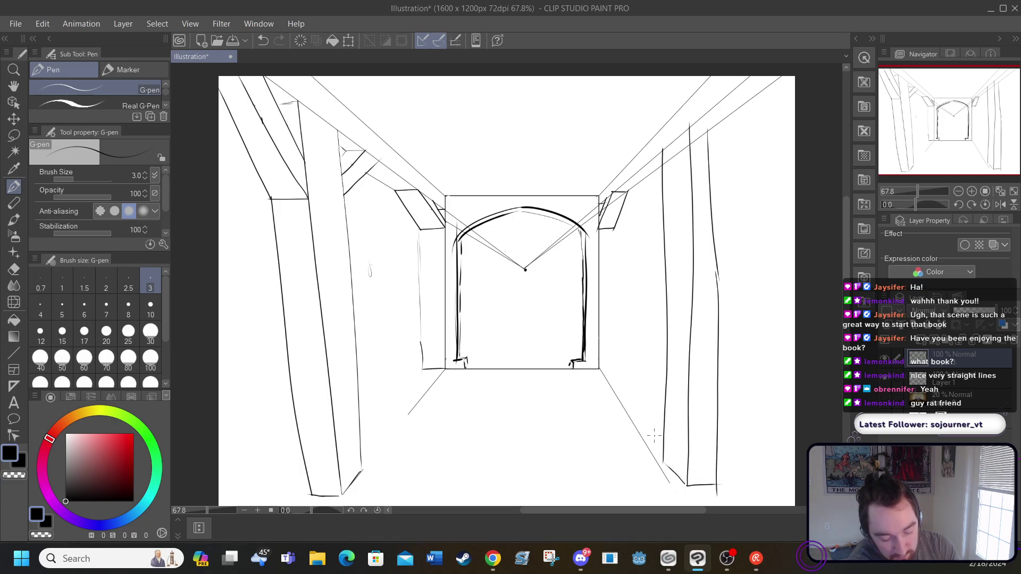
{"action": "left_click", "coordinate": [261, 41]}
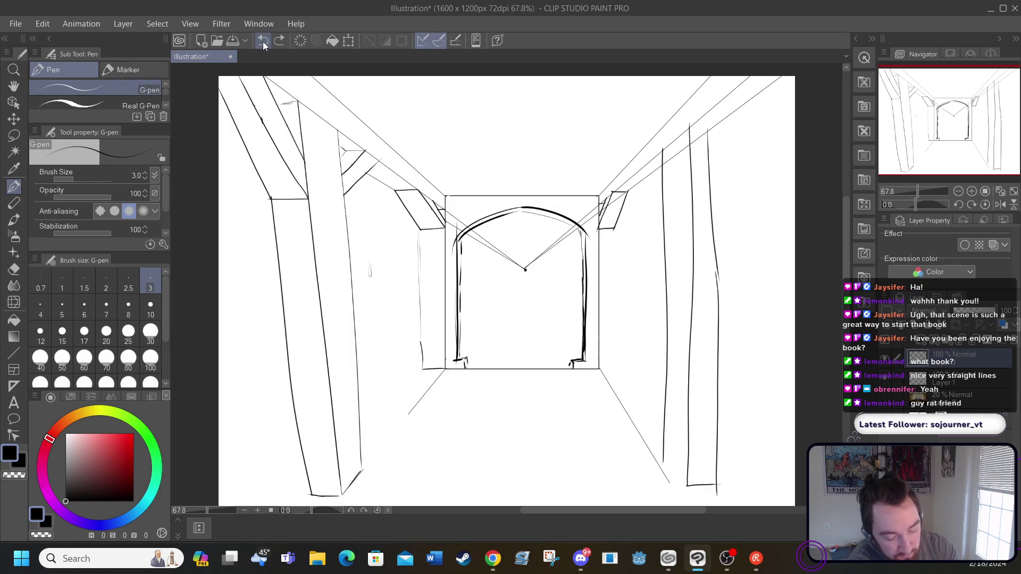
{"action": "left_click", "coordinate": [662, 467]}
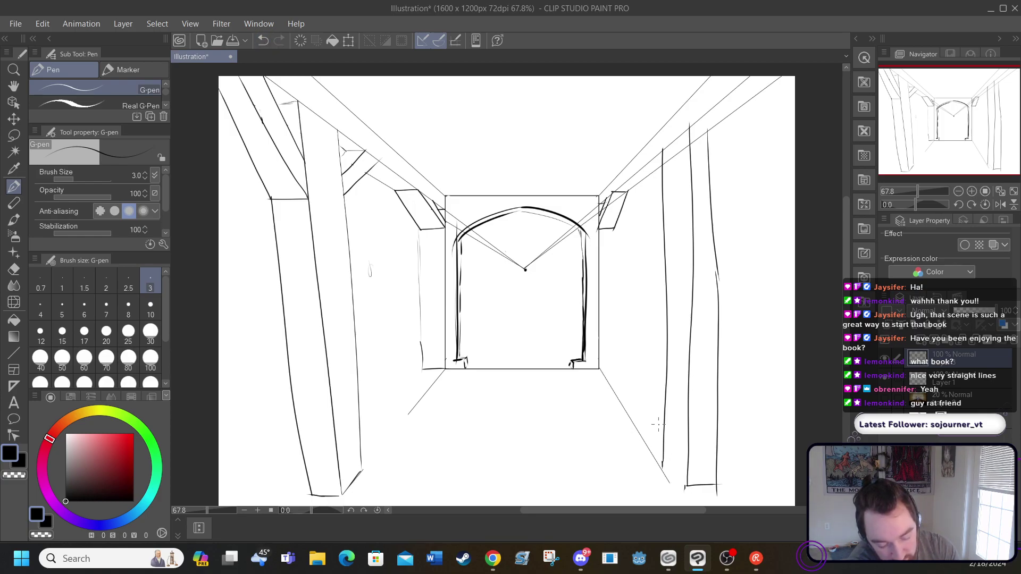
{"action": "left_click", "coordinate": [263, 41]}
{"action": "left_click", "coordinate": [263, 41]}
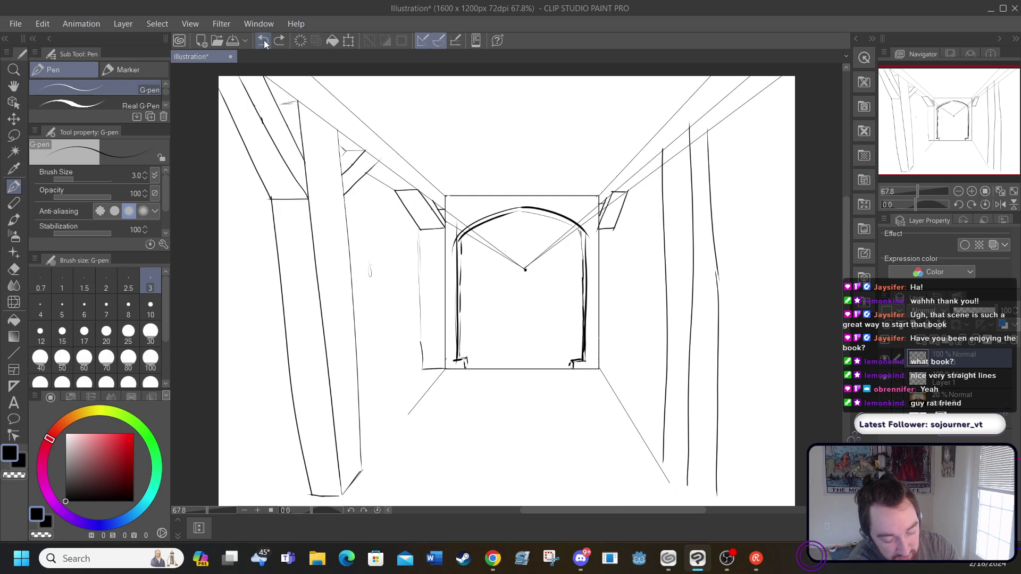
{"action": "mouse_move", "coordinate": [687, 485]}
{"action": "left_mouse_down"}
{"action": "mouse_move", "coordinate": [673, 451]}
{"action": "mouse_move", "coordinate": [694, 486]}
{"action": "mouse_move", "coordinate": [685, 496]}
{"action": "mouse_move", "coordinate": [714, 495]}
{"action": "left_mouse_up"}
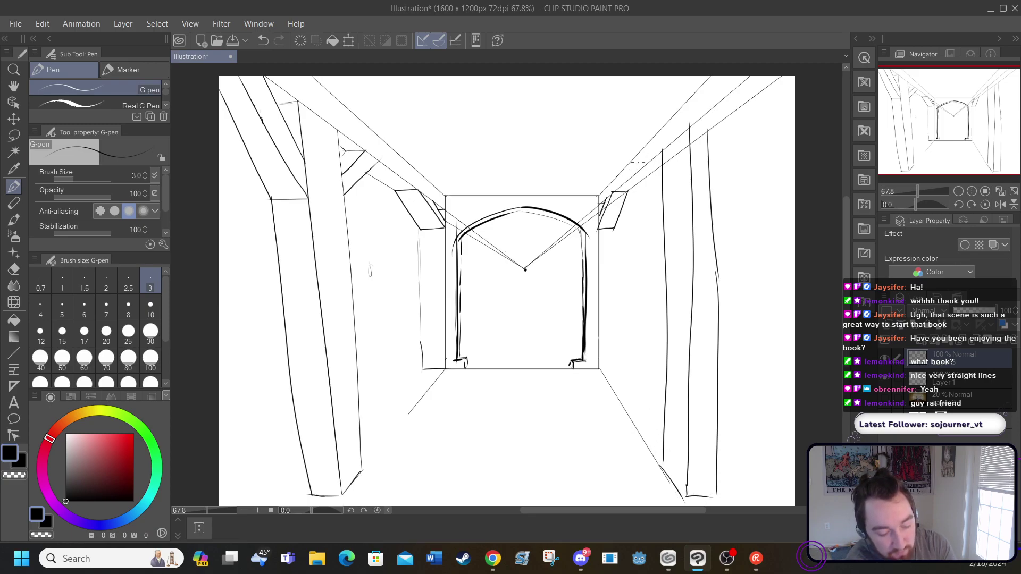
Draw a short diagonal brace from the right beam guides down to the far edge of the right post
{"action": "left_click_drag", "start_coordinate": [643, 165], "coordinate": [660, 195]}
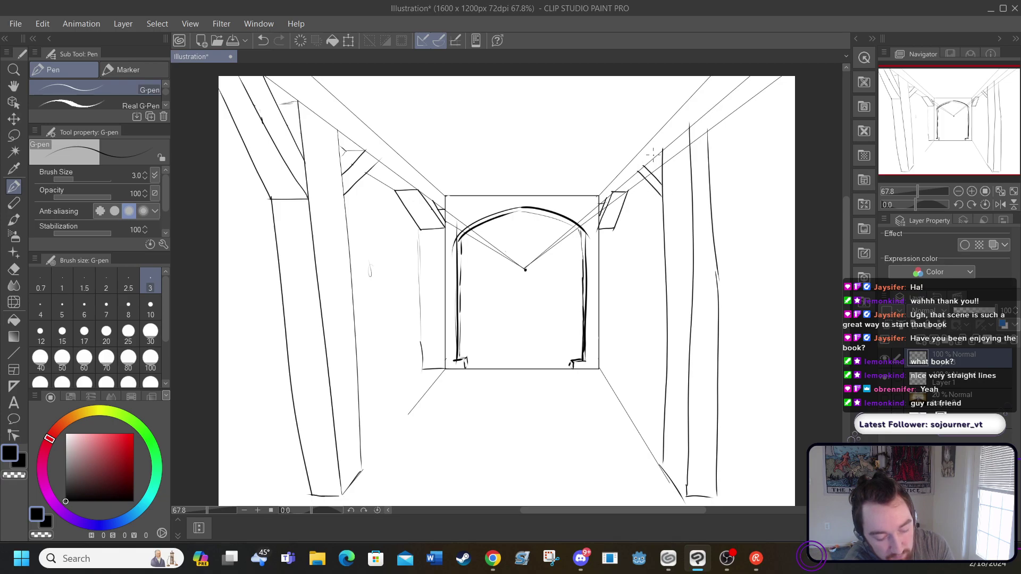
{"action": "left_click", "coordinate": [263, 41]}
{"action": "left_click_drag", "start_coordinate": [631, 176], "coordinate": [663, 210]}
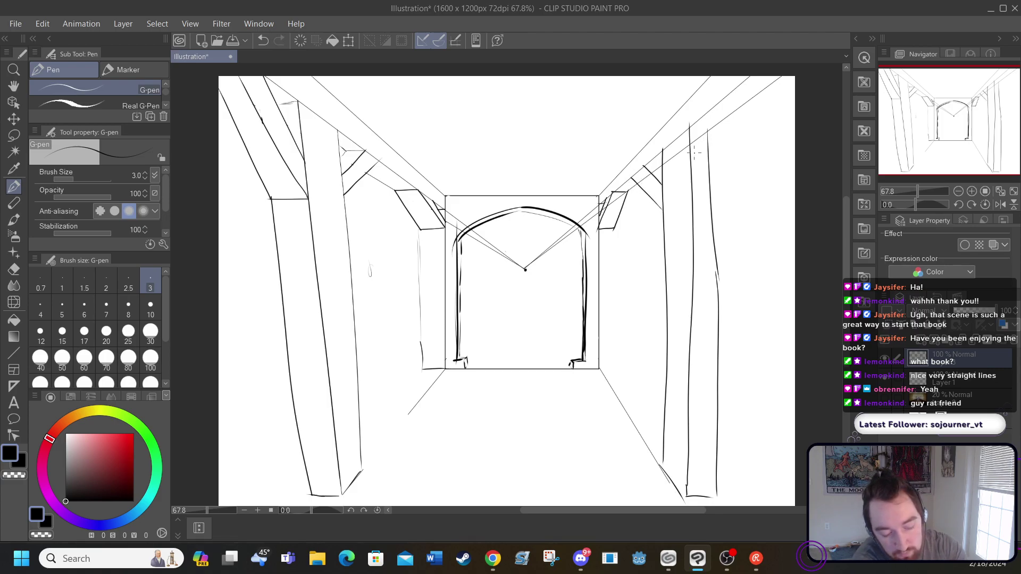
Draw the larger near brace rising from the front of the right post to the beam near the canvas's upper edge
{"action": "left_click_drag", "start_coordinate": [691, 166], "coordinate": [716, 104]}
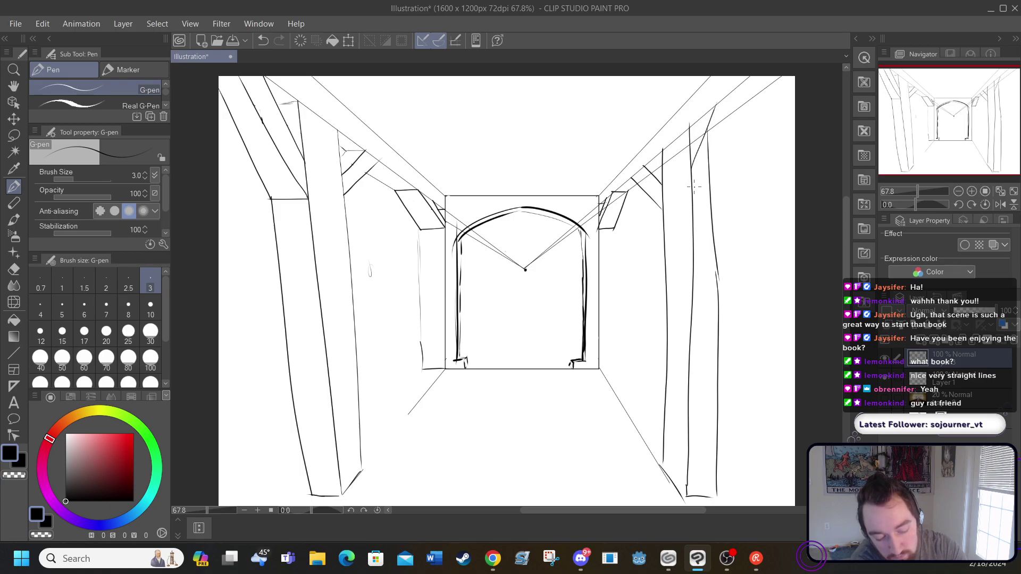
{"action": "mouse_move", "coordinate": [693, 189]}
{"action": "left_mouse_down"}
{"action": "mouse_move", "coordinate": [746, 80]}
{"action": "mouse_move", "coordinate": [754, 95]}
{"action": "mouse_move", "coordinate": [715, 199]}
{"action": "left_mouse_up"}
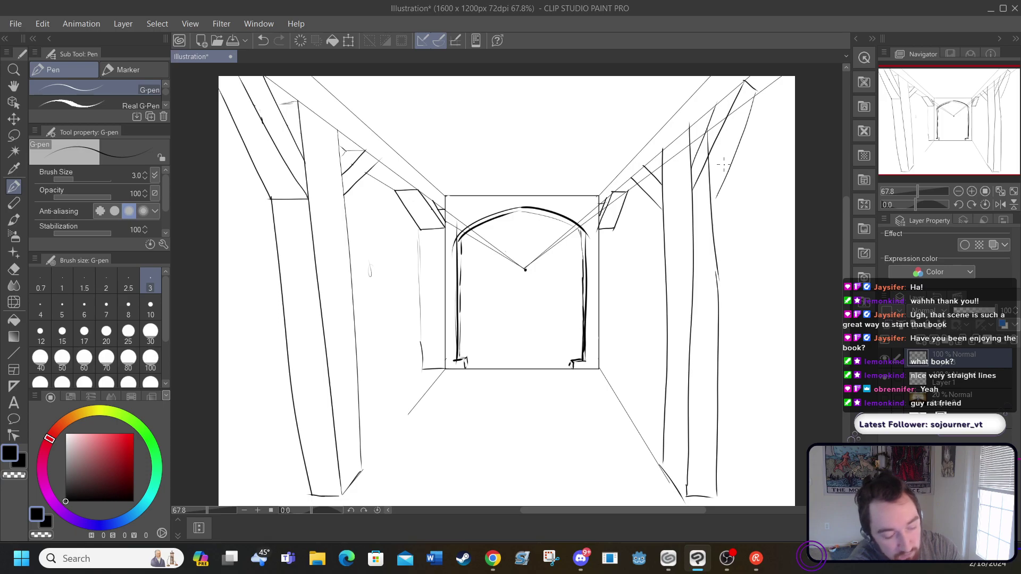
{"action": "left_click", "coordinate": [263, 41]}
{"action": "left_click", "coordinate": [263, 40]}
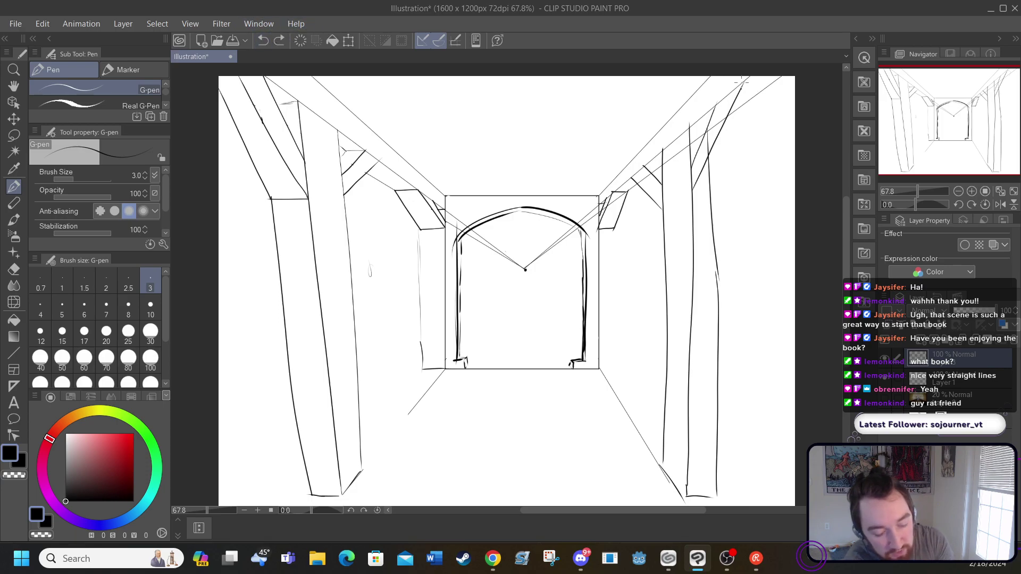
{"action": "mouse_move", "coordinate": [747, 83]}
{"action": "left_mouse_down"}
{"action": "mouse_move", "coordinate": [769, 85]}
{"action": "mouse_move", "coordinate": [708, 204]}
{"action": "left_mouse_up"}
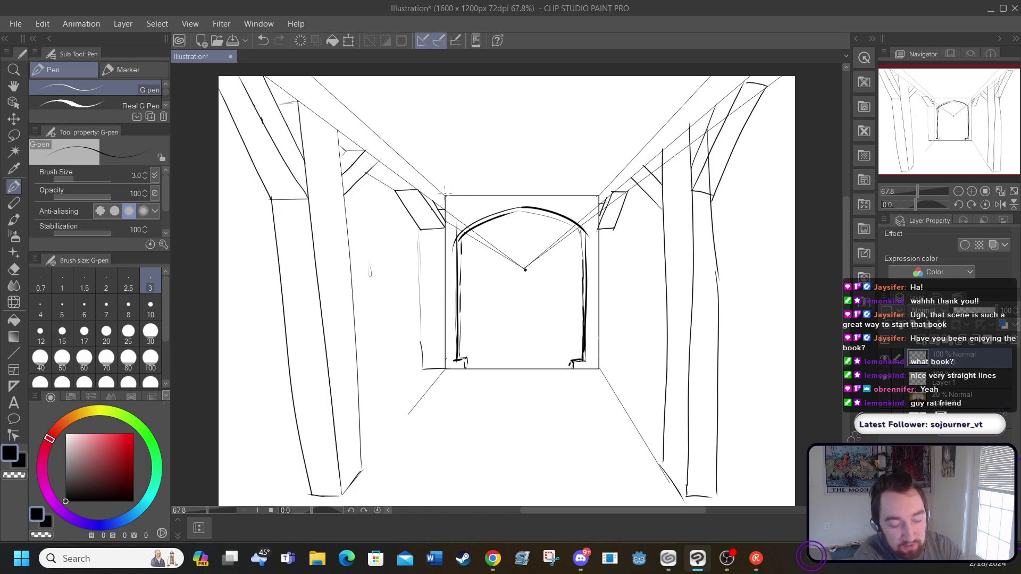
Draw an arch above the back wall and a slightly curved crossbeam spanning the ceiling between the left and right beams
{"action": "mouse_move", "coordinate": [446, 194]}
{"action": "left_mouse_down"}
{"action": "mouse_move", "coordinate": [501, 152]}
{"action": "mouse_move", "coordinate": [535, 151]}
{"action": "mouse_move", "coordinate": [568, 162]}
{"action": "mouse_move", "coordinate": [600, 192]}
{"action": "left_mouse_up"}
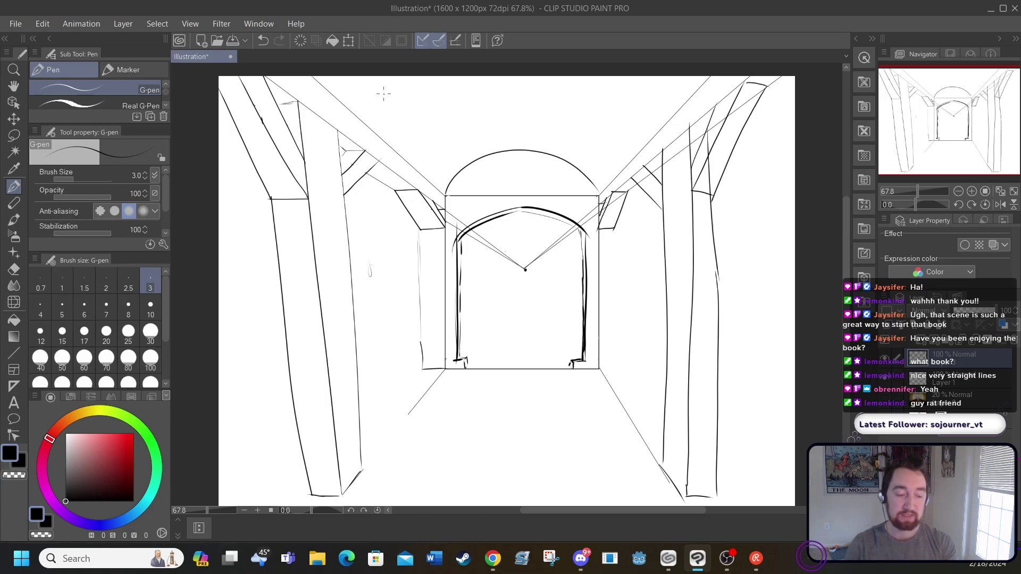
{"action": "mouse_move", "coordinate": [348, 108]}
{"action": "left_mouse_down"}
{"action": "mouse_move", "coordinate": [409, 103]}
{"action": "mouse_move", "coordinate": [661, 121]}
{"action": "mouse_move", "coordinate": [624, 92]}
{"action": "mouse_move", "coordinate": [524, 81]}
{"action": "mouse_move", "coordinate": [293, 84]}
{"action": "left_mouse_up"}
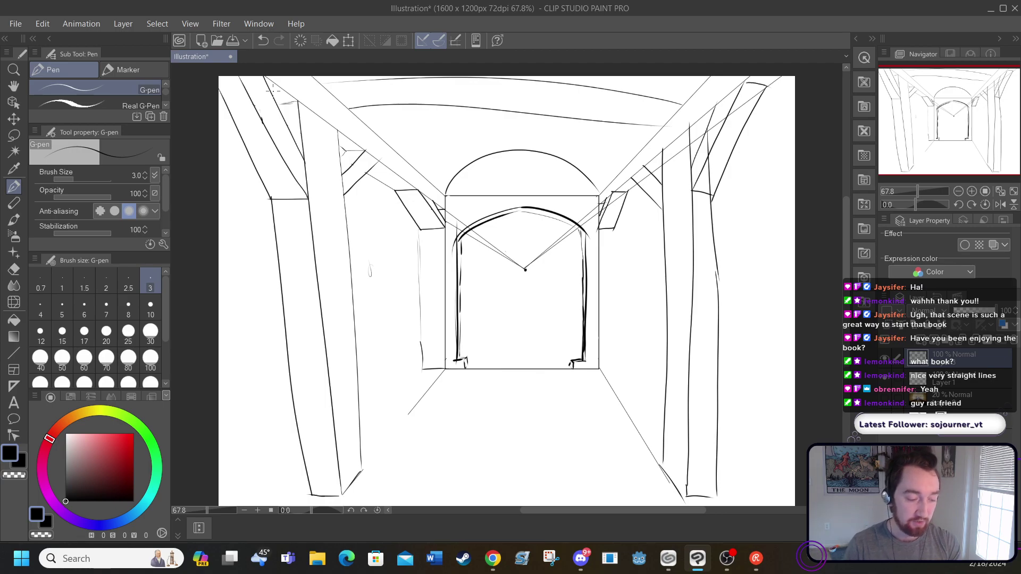
{"action": "left_click", "coordinate": [261, 40]}
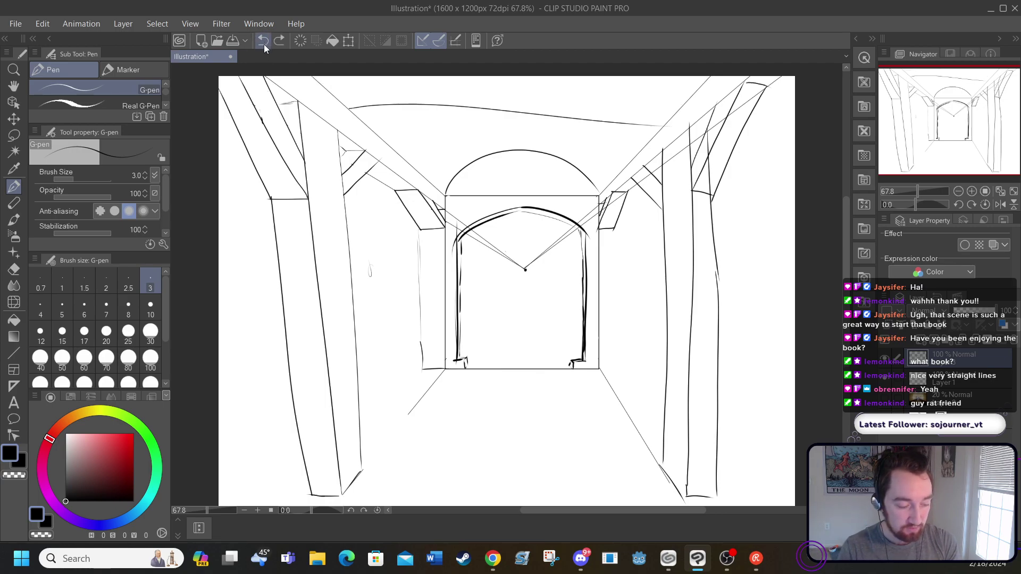
{"action": "left_click", "coordinate": [264, 44]}
{"action": "mouse_move", "coordinate": [353, 111]}
{"action": "left_mouse_down"}
{"action": "mouse_move", "coordinate": [663, 119]}
{"action": "mouse_move", "coordinate": [609, 95]}
{"action": "mouse_move", "coordinate": [295, 101]}
{"action": "mouse_move", "coordinate": [712, 92]}
{"action": "mouse_move", "coordinate": [681, 96]}
{"action": "mouse_move", "coordinate": [699, 82]}
{"action": "mouse_move", "coordinate": [301, 83]}
{"action": "left_mouse_up"}
{"action": "left_click", "coordinate": [264, 43]}
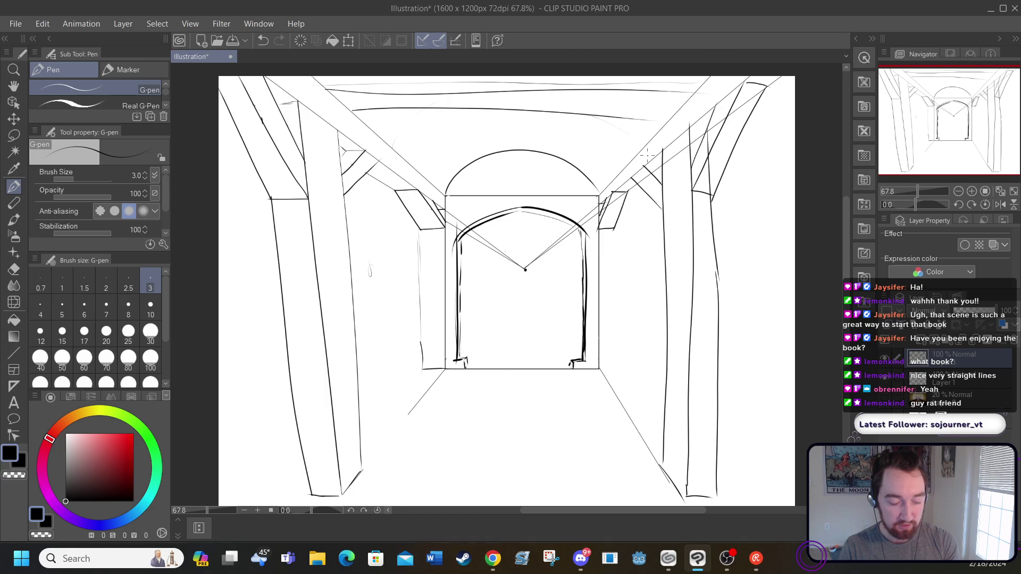
Sketch concentric, mostly dashed arcs between the back wall arch and the crossbeam to suggest a vaulted ceiling
{"action": "left_click_drag", "start_coordinate": [391, 143], "coordinate": [434, 109]}
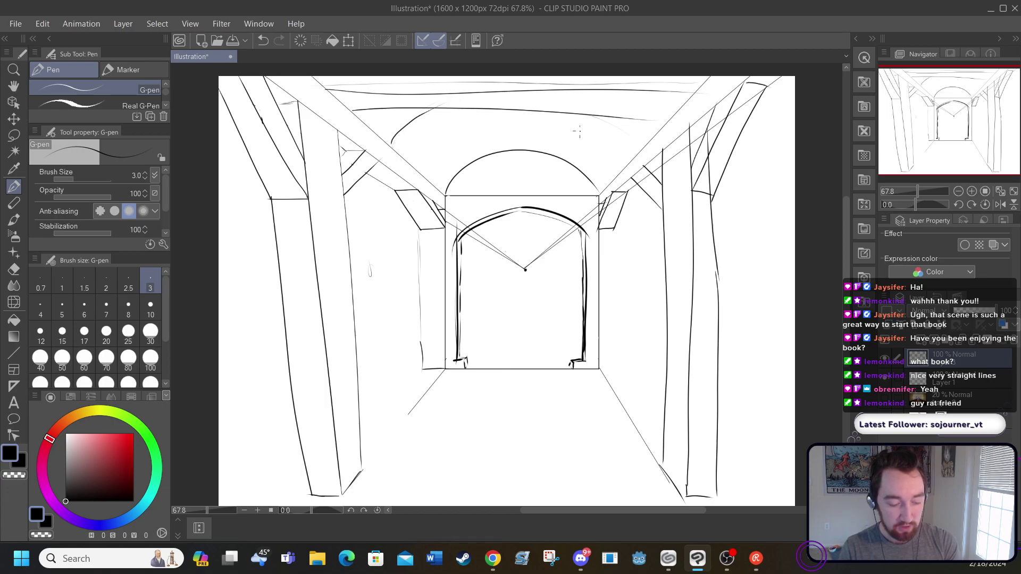
{"action": "left_click_drag", "start_coordinate": [590, 112], "coordinate": [632, 147]}
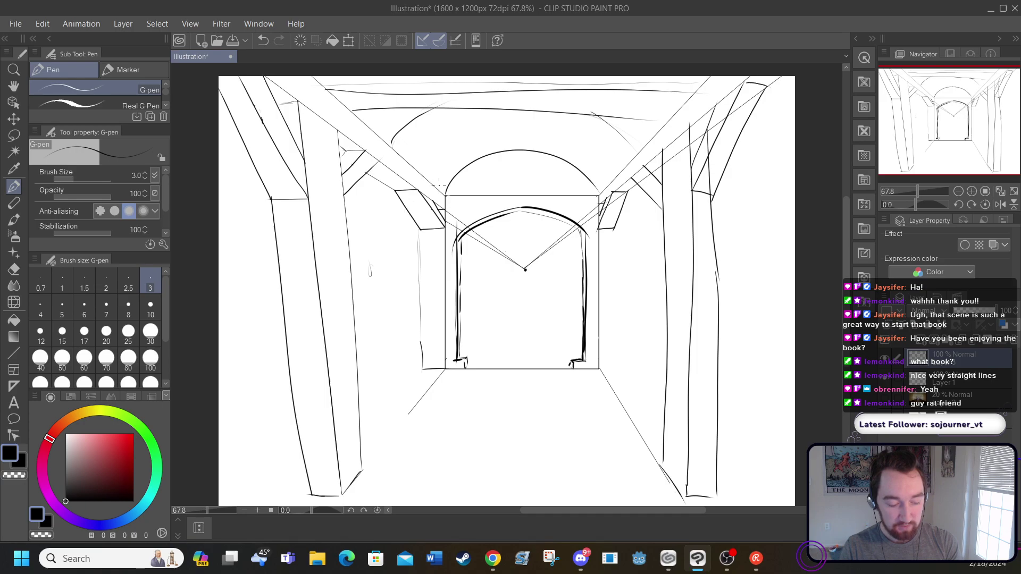
{"action": "mouse_move", "coordinate": [439, 185]}
{"action": "left_mouse_down"}
{"action": "mouse_move", "coordinate": [455, 146]}
{"action": "mouse_move", "coordinate": [466, 154]}
{"action": "mouse_move", "coordinate": [527, 139]}
{"action": "mouse_move", "coordinate": [517, 138]}
{"action": "mouse_move", "coordinate": [559, 144]}
{"action": "mouse_move", "coordinate": [598, 165]}
{"action": "left_mouse_up"}
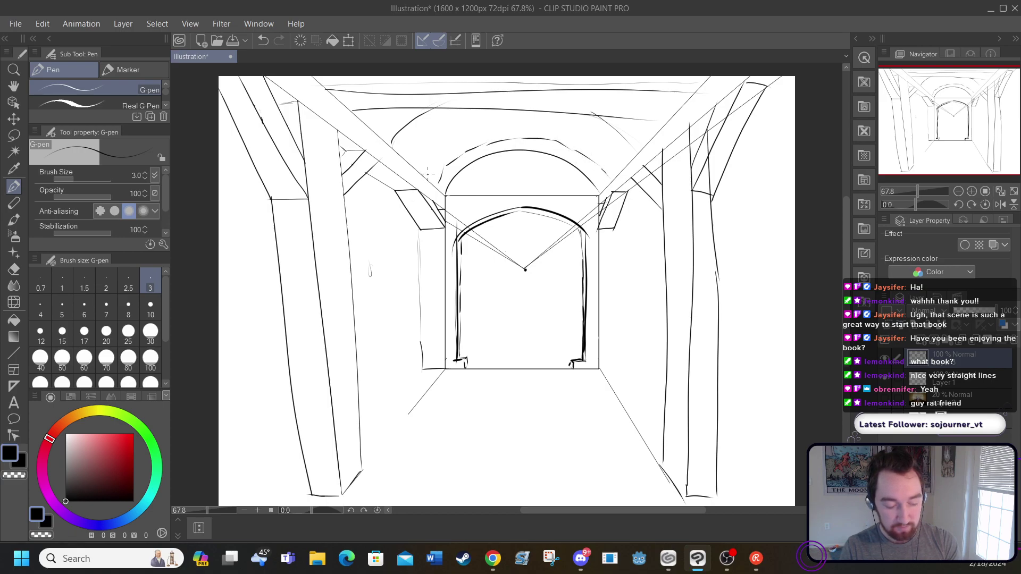
{"action": "mouse_move", "coordinate": [428, 176]}
{"action": "left_mouse_down"}
{"action": "mouse_move", "coordinate": [432, 160]}
{"action": "mouse_move", "coordinate": [471, 133]}
{"action": "mouse_move", "coordinate": [519, 124]}
{"action": "mouse_move", "coordinate": [566, 126]}
{"action": "mouse_move", "coordinate": [624, 170]}
{"action": "left_mouse_up"}
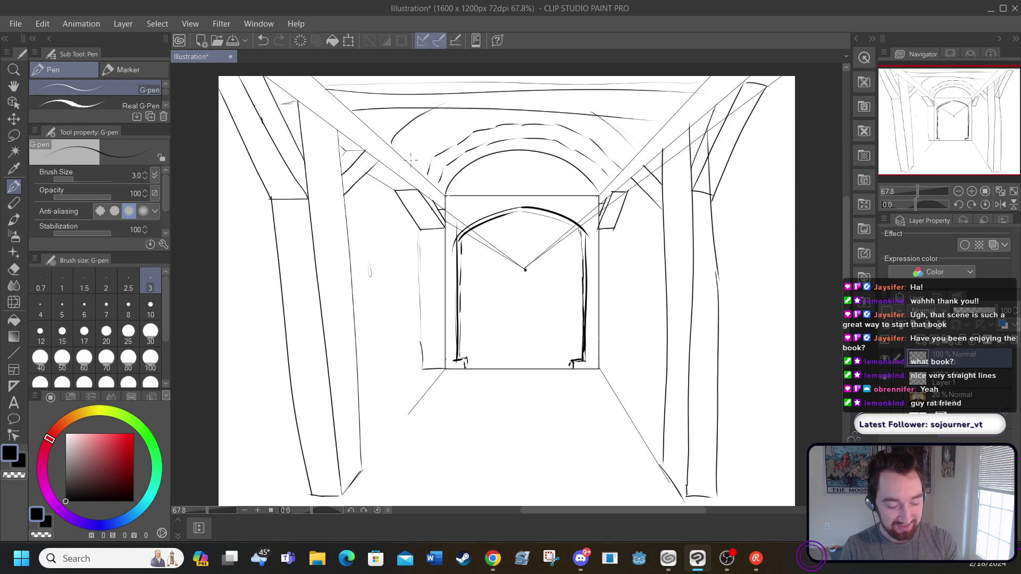
{"action": "mouse_move", "coordinate": [409, 159]}
{"action": "left_mouse_down"}
{"action": "mouse_move", "coordinate": [420, 135]}
{"action": "mouse_move", "coordinate": [472, 113]}
{"action": "left_mouse_up"}
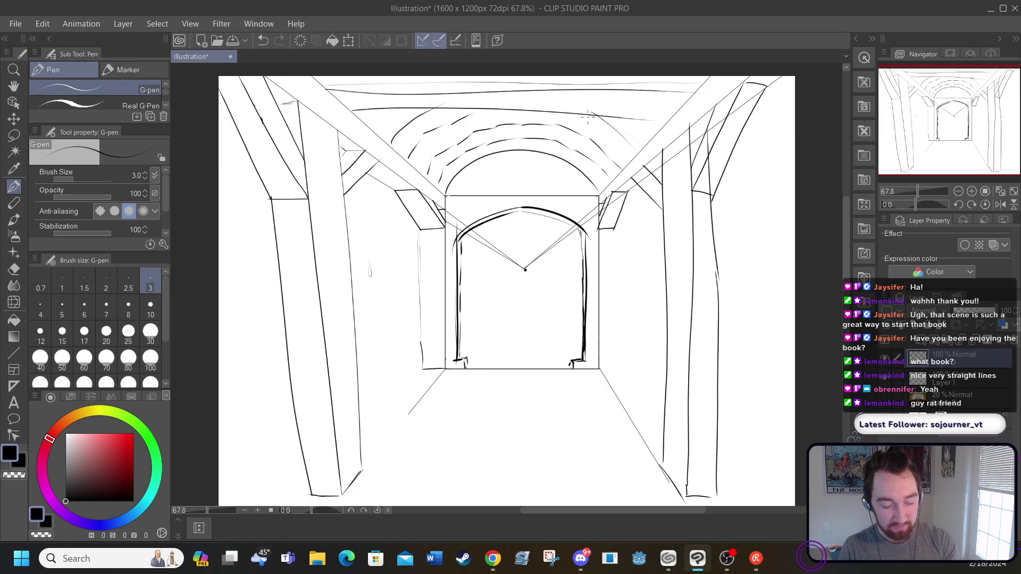
{"action": "mouse_move", "coordinate": [588, 116]}
{"action": "left_mouse_down"}
{"action": "mouse_move", "coordinate": [630, 150]}
{"action": "mouse_move", "coordinate": [652, 132]}
{"action": "left_mouse_up"}
{"action": "left_click_drag", "start_coordinate": [373, 126], "coordinate": [394, 112]}
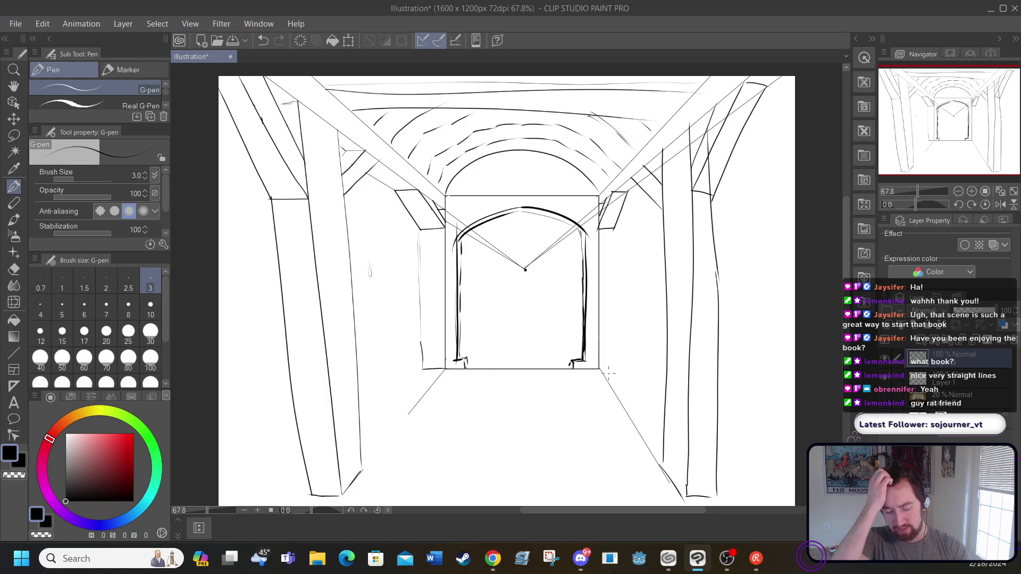
Start a rounded outline beside the right floor line and draw a barrel with a banded hoop beside the left post
{"action": "mouse_move", "coordinate": [609, 374]}
{"action": "left_mouse_down"}
{"action": "mouse_move", "coordinate": [625, 328]}
{"action": "mouse_move", "coordinate": [656, 317]}
{"action": "left_mouse_up"}
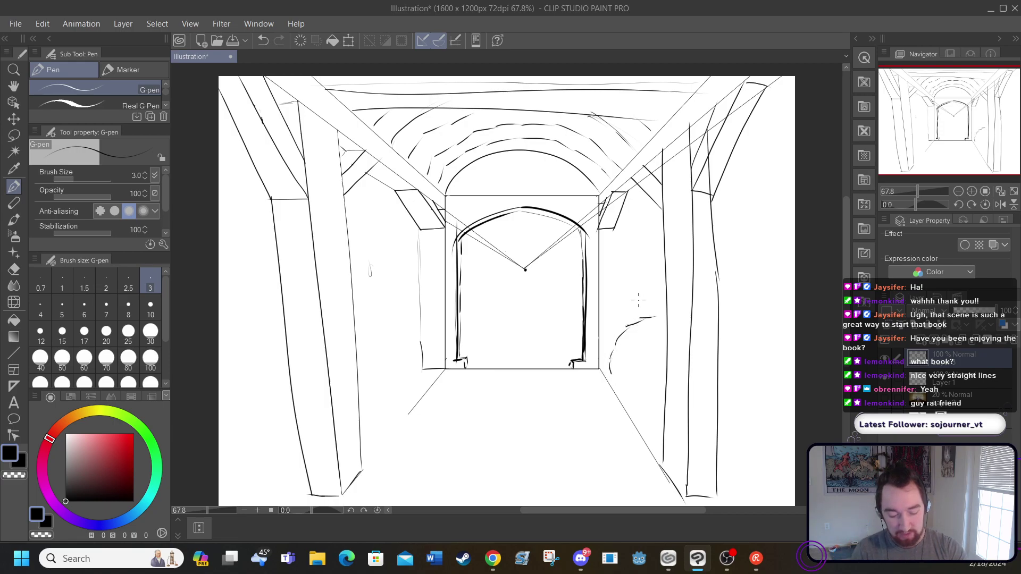
{"action": "mouse_move", "coordinate": [389, 312]}
{"action": "left_mouse_down"}
{"action": "mouse_move", "coordinate": [370, 326]}
{"action": "mouse_move", "coordinate": [387, 311]}
{"action": "mouse_move", "coordinate": [393, 356]}
{"action": "left_mouse_up"}
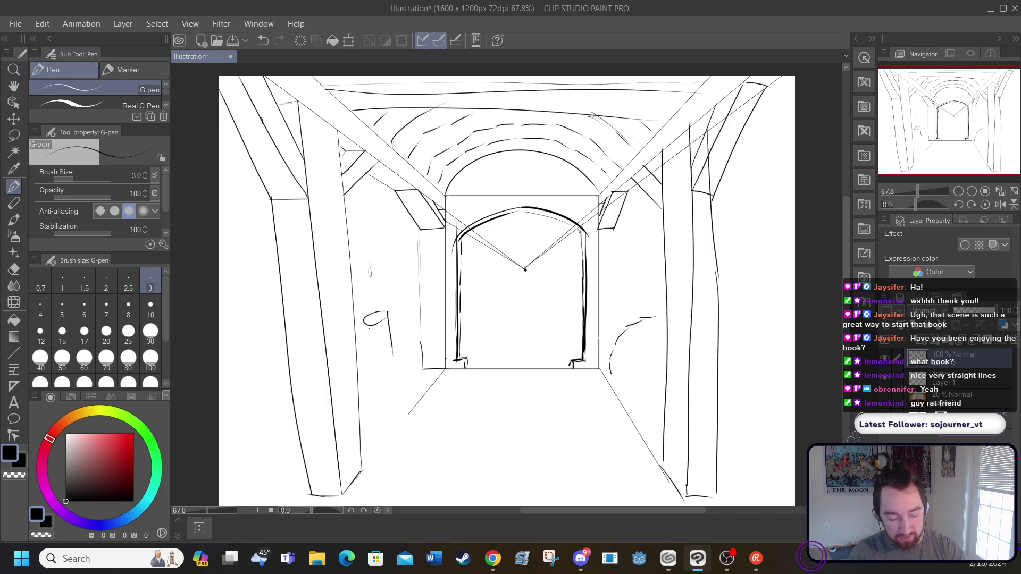
{"action": "left_click", "coordinate": [259, 40]}
{"action": "left_click_drag", "start_coordinate": [388, 312], "coordinate": [399, 350]}
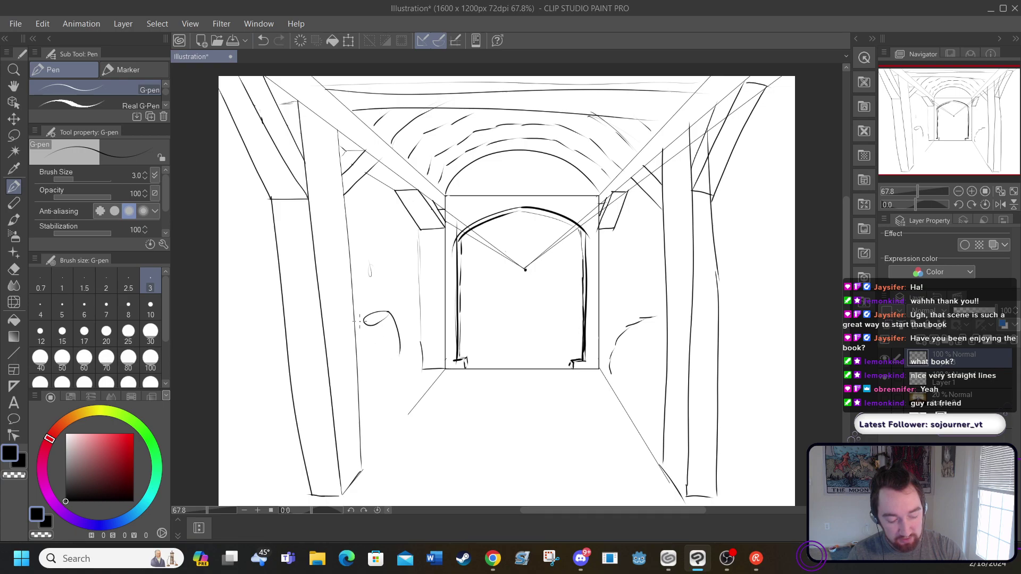
{"action": "left_click_drag", "start_coordinate": [362, 319], "coordinate": [359, 358]}
{"action": "left_click_drag", "start_coordinate": [377, 362], "coordinate": [398, 354]}
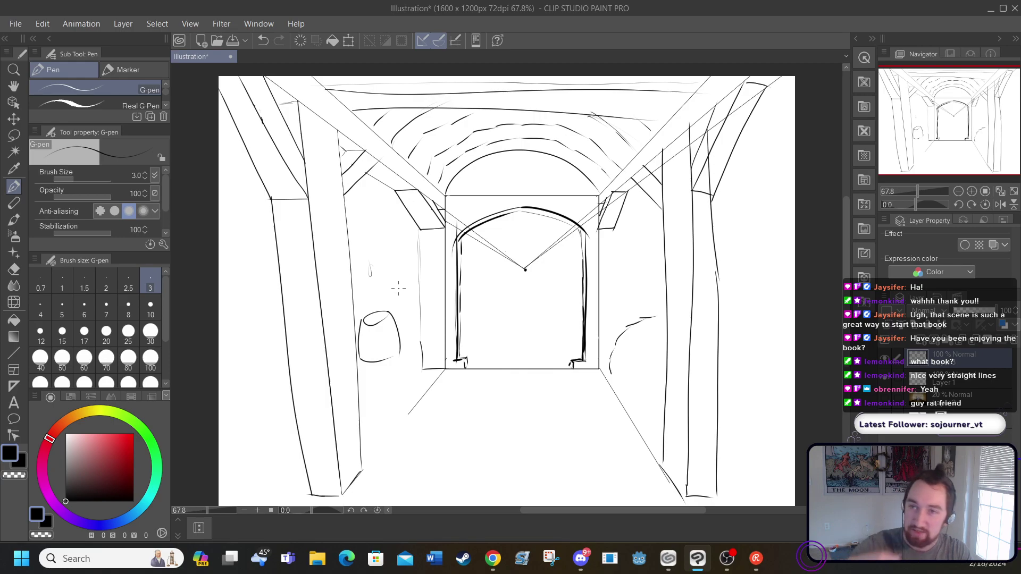
{"action": "left_click", "coordinate": [263, 41]}
{"action": "mouse_move", "coordinate": [400, 350]}
{"action": "left_mouse_down"}
{"action": "mouse_move", "coordinate": [360, 358]}
{"action": "mouse_move", "coordinate": [364, 375]}
{"action": "mouse_move", "coordinate": [384, 373]}
{"action": "mouse_move", "coordinate": [389, 358]}
{"action": "mouse_move", "coordinate": [378, 344]}
{"action": "mouse_move", "coordinate": [375, 353]}
{"action": "mouse_move", "coordinate": [404, 325]}
{"action": "mouse_move", "coordinate": [381, 327]}
{"action": "mouse_move", "coordinate": [385, 351]}
{"action": "left_mouse_up"}
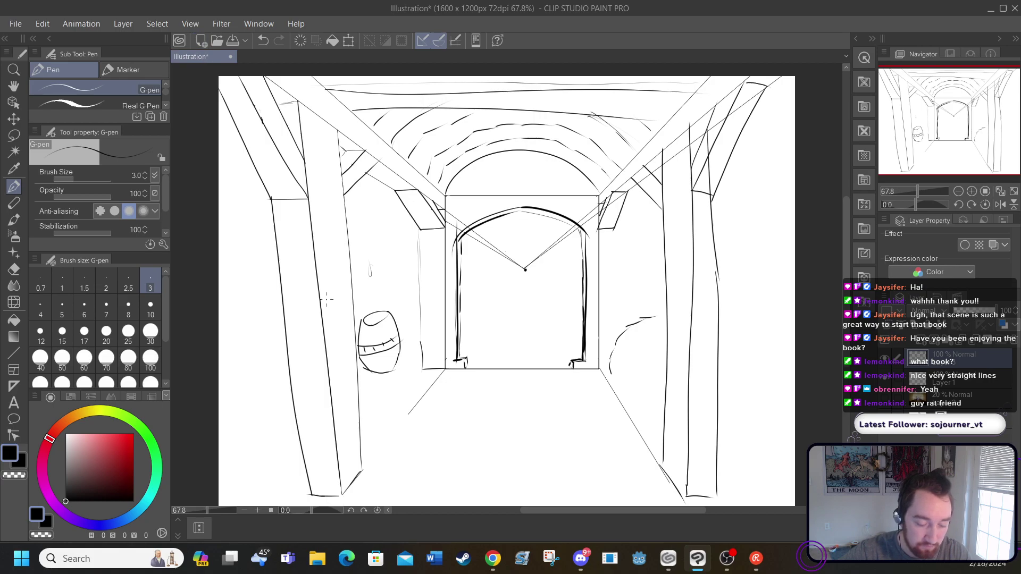
Extend the rounded mound behind the right post and draw a larger mound between that post and the canvas's right edge
{"action": "mouse_move", "coordinate": [626, 366]}
{"action": "left_mouse_down"}
{"action": "mouse_move", "coordinate": [647, 343]}
{"action": "mouse_move", "coordinate": [614, 380]}
{"action": "mouse_move", "coordinate": [637, 394]}
{"action": "mouse_move", "coordinate": [665, 390]}
{"action": "left_mouse_up"}
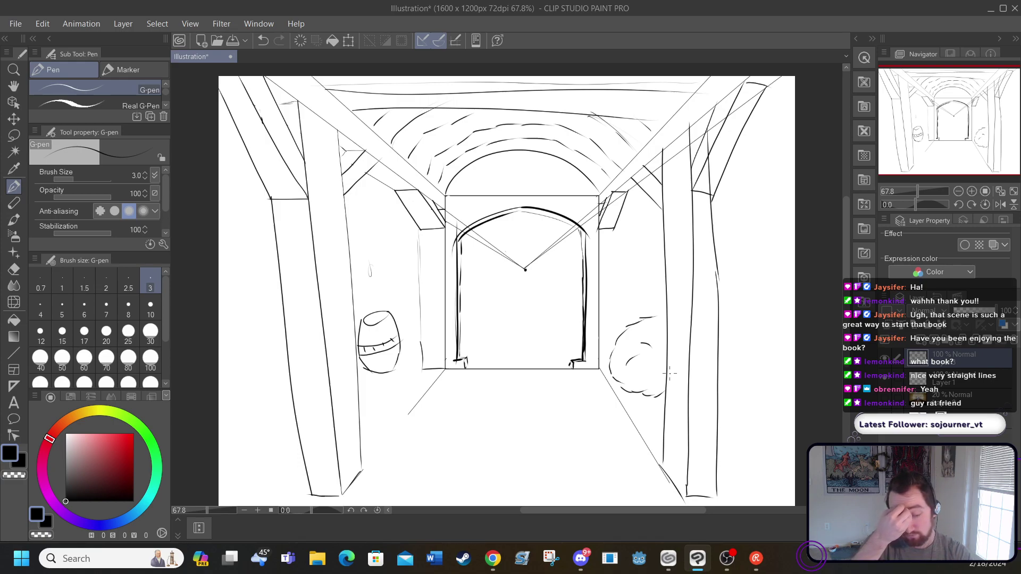
{"action": "mouse_move", "coordinate": [717, 278]}
{"action": "left_mouse_down"}
{"action": "mouse_move", "coordinate": [738, 305]}
{"action": "mouse_move", "coordinate": [756, 302]}
{"action": "mouse_move", "coordinate": [776, 321]}
{"action": "mouse_move", "coordinate": [775, 310]}
{"action": "mouse_move", "coordinate": [767, 330]}
{"action": "mouse_move", "coordinate": [773, 323]}
{"action": "mouse_move", "coordinate": [779, 337]}
{"action": "mouse_move", "coordinate": [781, 375]}
{"action": "mouse_move", "coordinate": [782, 366]}
{"action": "mouse_move", "coordinate": [785, 401]}
{"action": "left_mouse_up"}
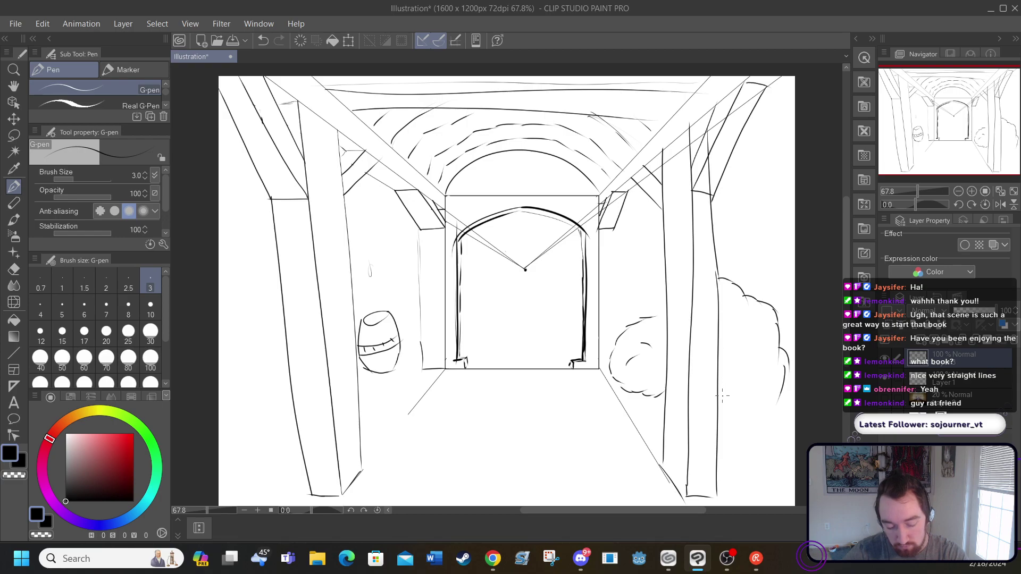
{"action": "mouse_move", "coordinate": [723, 397]}
{"action": "left_mouse_down"}
{"action": "mouse_move", "coordinate": [749, 412]}
{"action": "mouse_move", "coordinate": [774, 407]}
{"action": "left_mouse_up"}
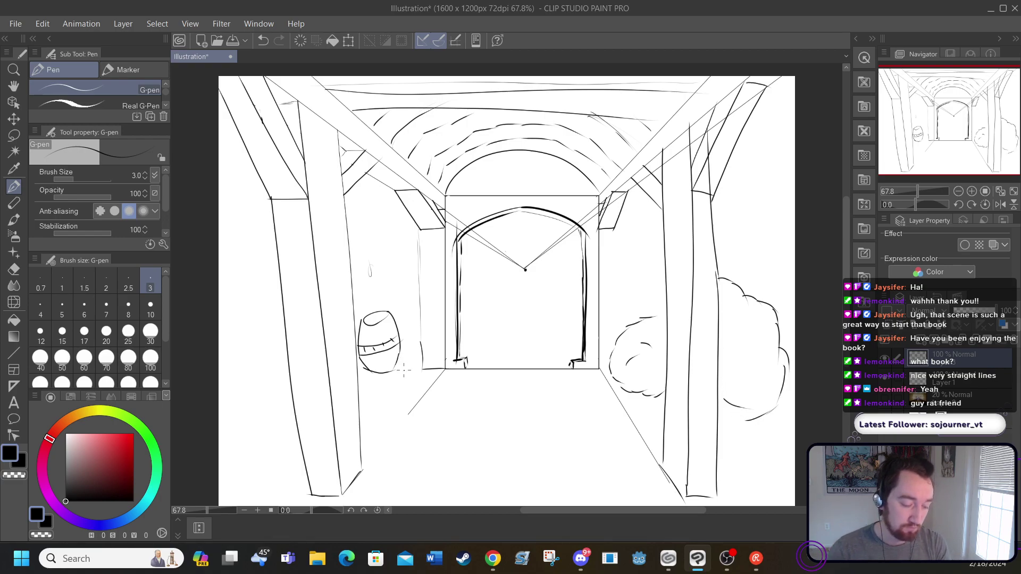
Draw a floor line from the back wall to the barrel and short floor lines running out to both canvas edges
{"action": "left_click_drag", "start_coordinate": [425, 372], "coordinate": [397, 371]}
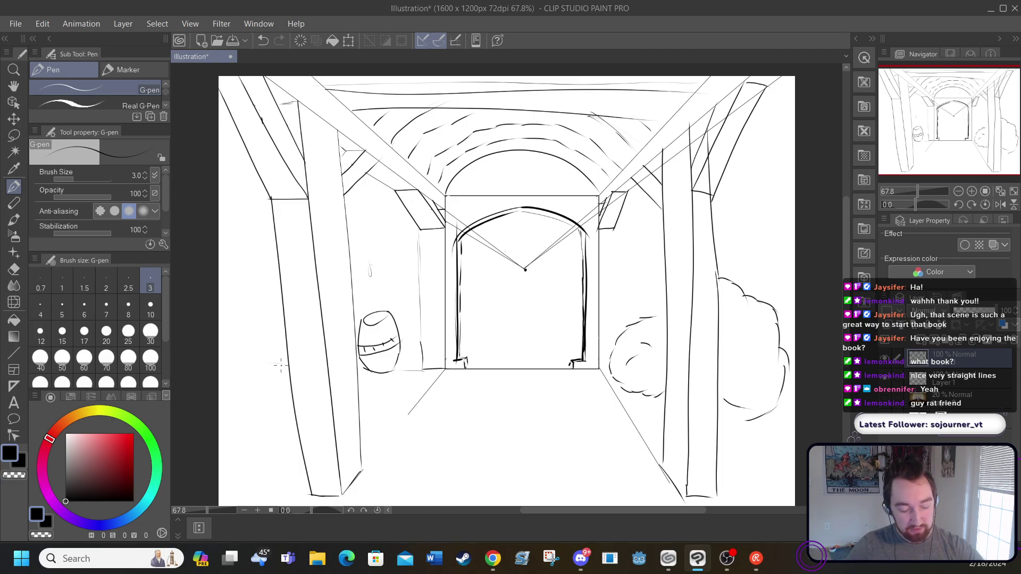
{"action": "left_click_drag", "start_coordinate": [280, 365], "coordinate": [221, 408]}
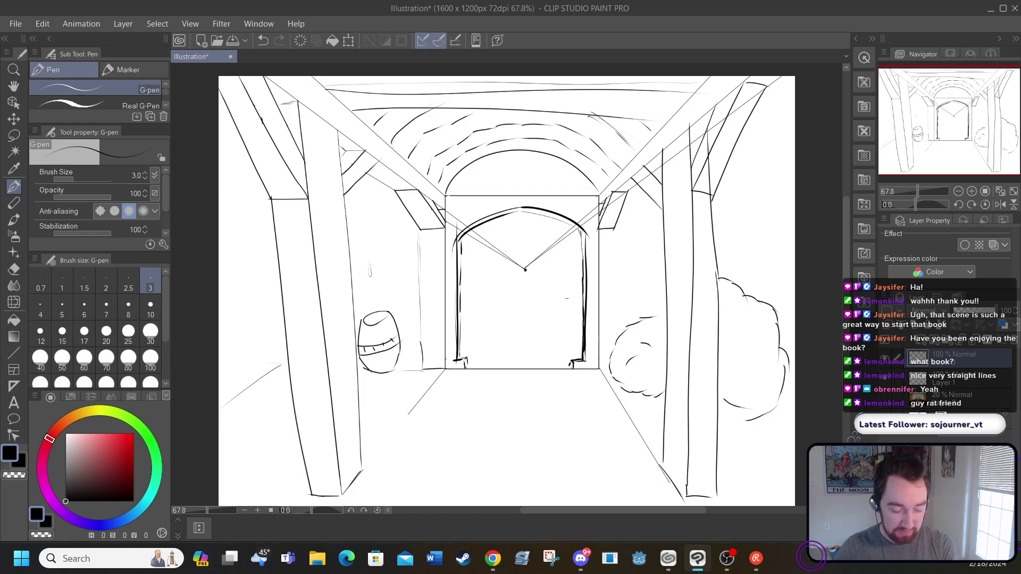
{"action": "left_click_drag", "start_coordinate": [769, 422], "coordinate": [798, 438]}
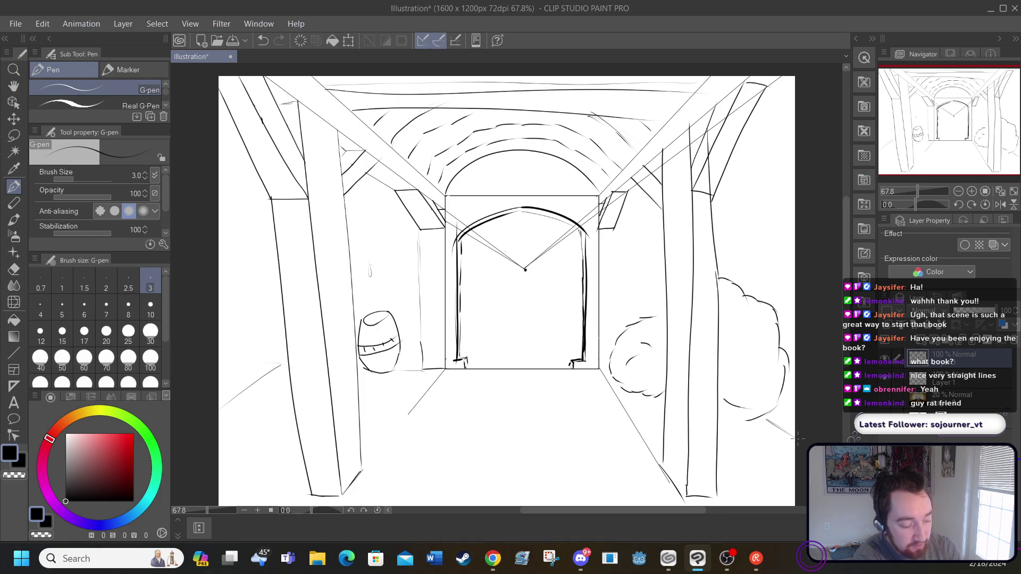
Try outlining the floor area around the left post with a closed polyline frame from the back wall corner to the canvas edges
{"action": "left_click", "coordinate": [14, 370]}
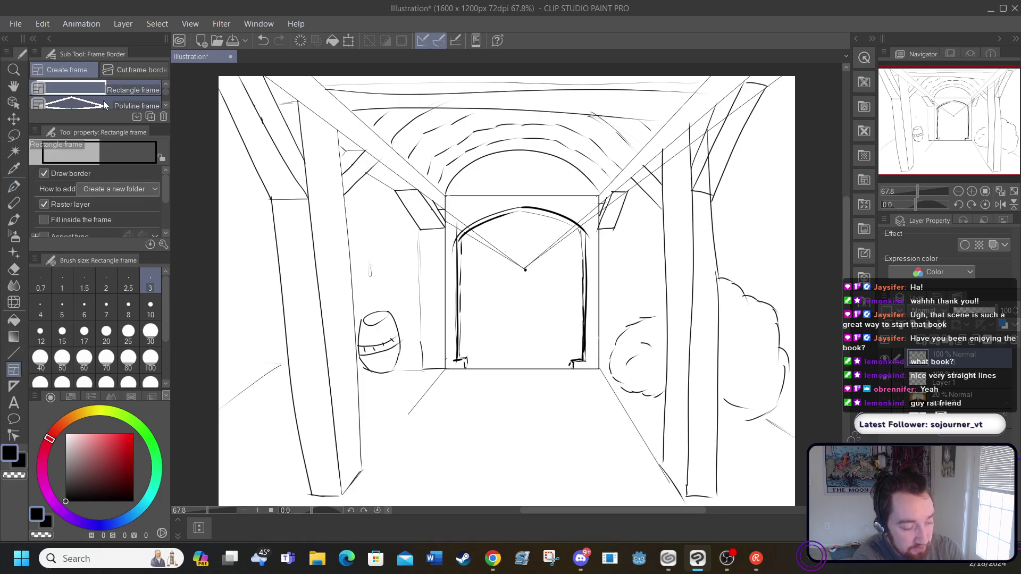
{"action": "left_click", "coordinate": [75, 104]}
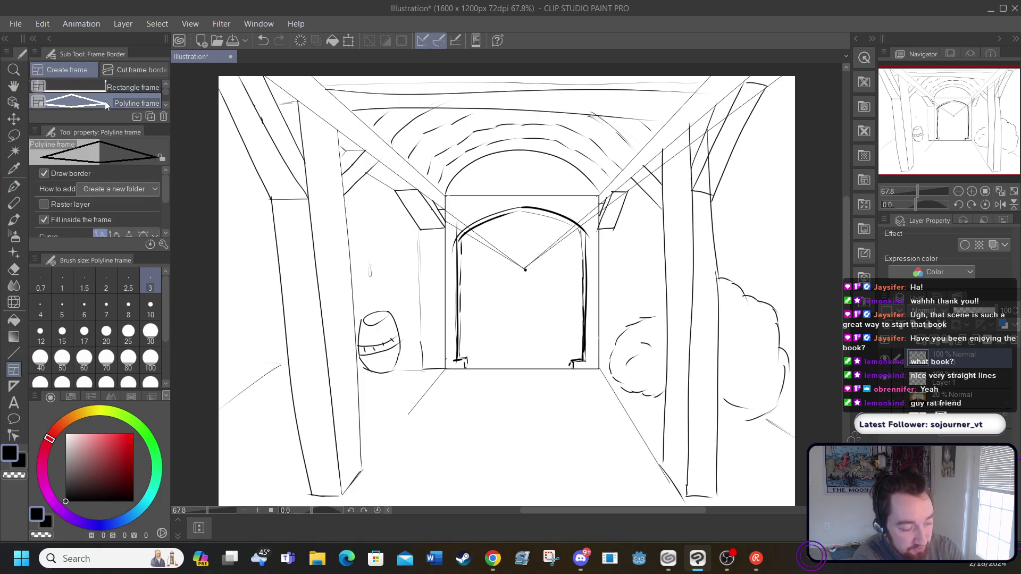
{"action": "left_click", "coordinate": [278, 365]}
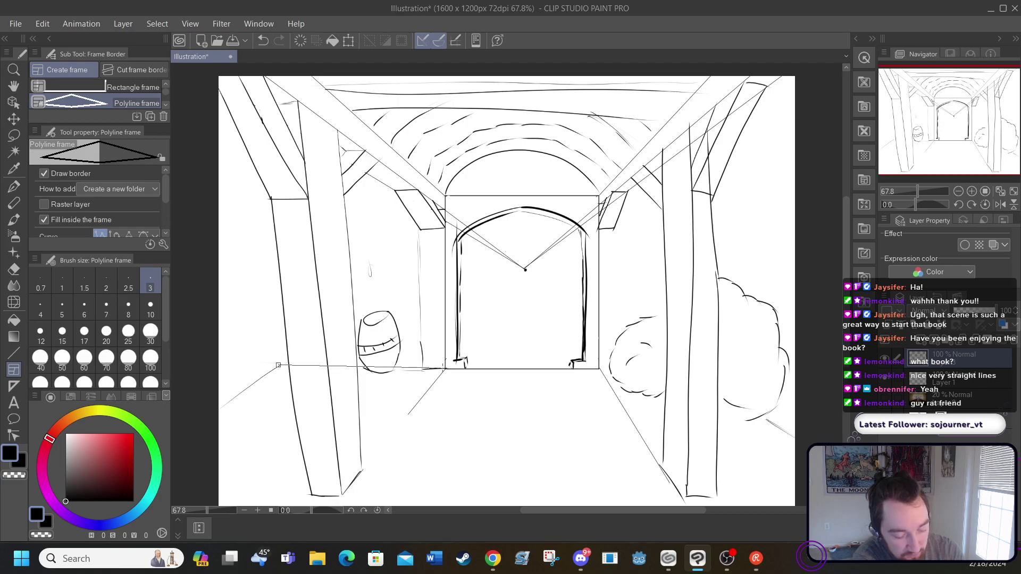
{"action": "left_click", "coordinate": [443, 367]}
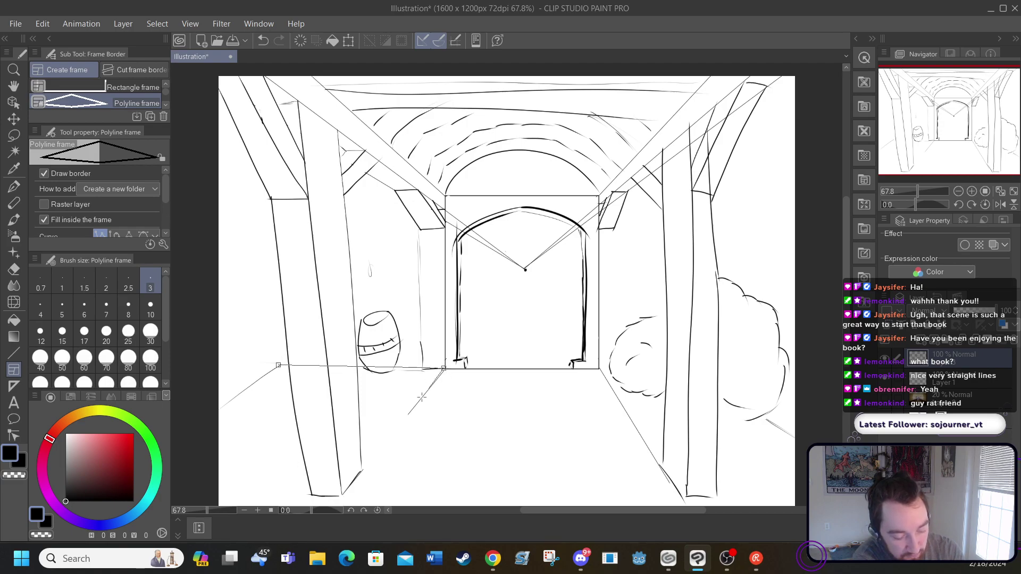
{"action": "left_click", "coordinate": [333, 503]}
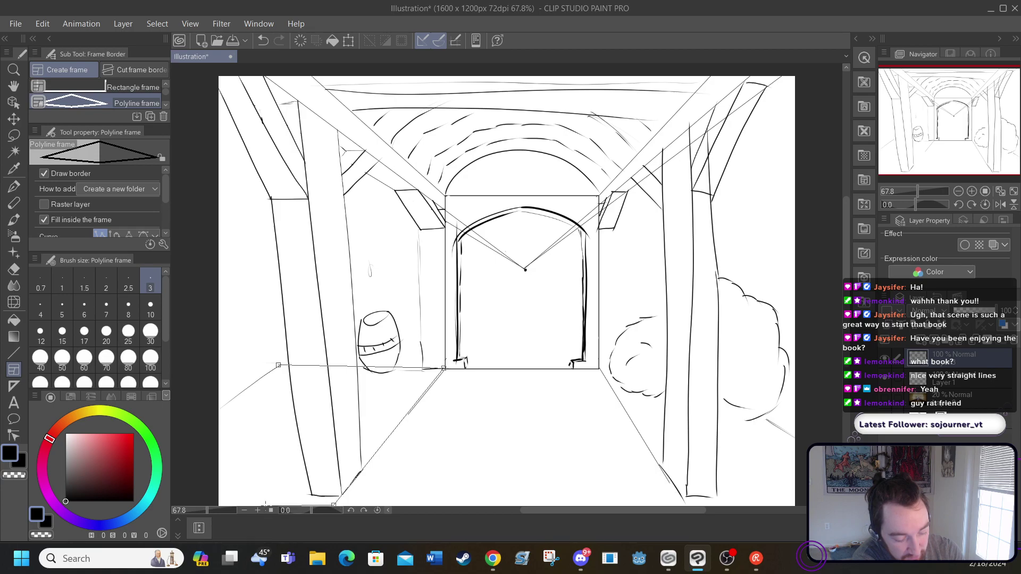
{"action": "left_click", "coordinate": [206, 503]}
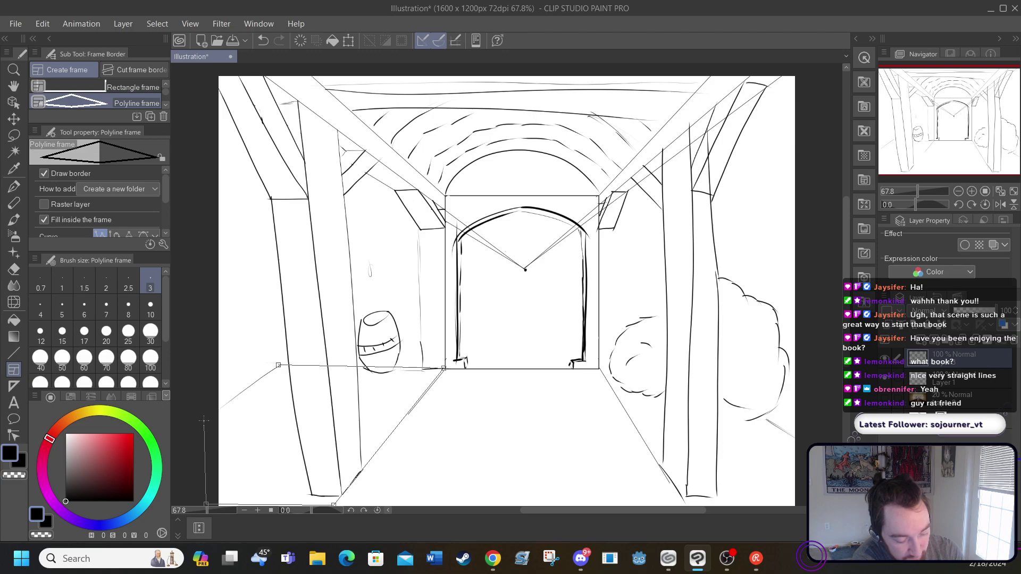
{"action": "left_click", "coordinate": [277, 365]}
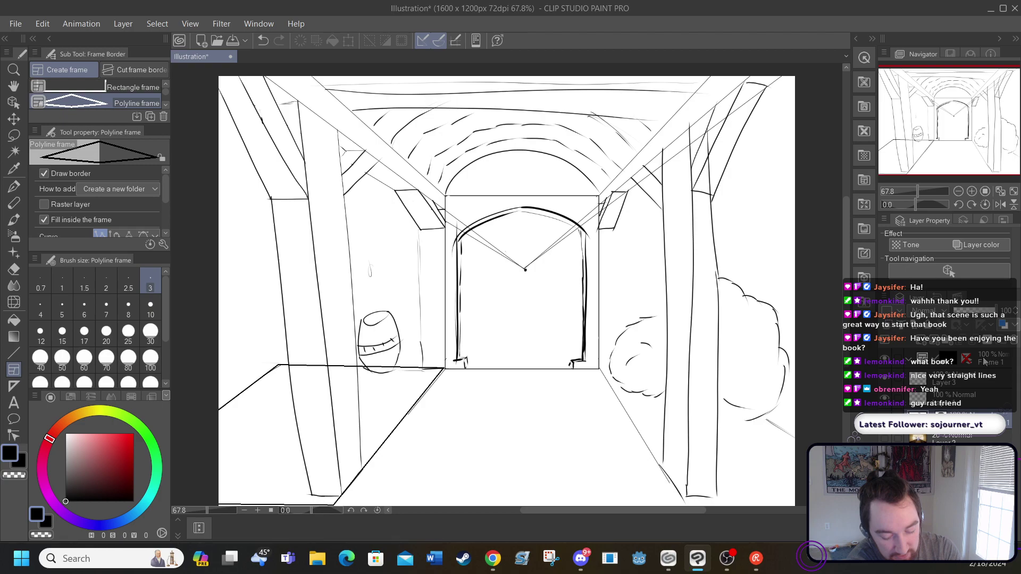
Move the frame folder below the sketch layers, and undo the move and the frame
{"action": "left_click", "coordinate": [983, 363]}
{"action": "left_click_drag", "start_coordinate": [981, 364], "coordinate": [983, 409]}
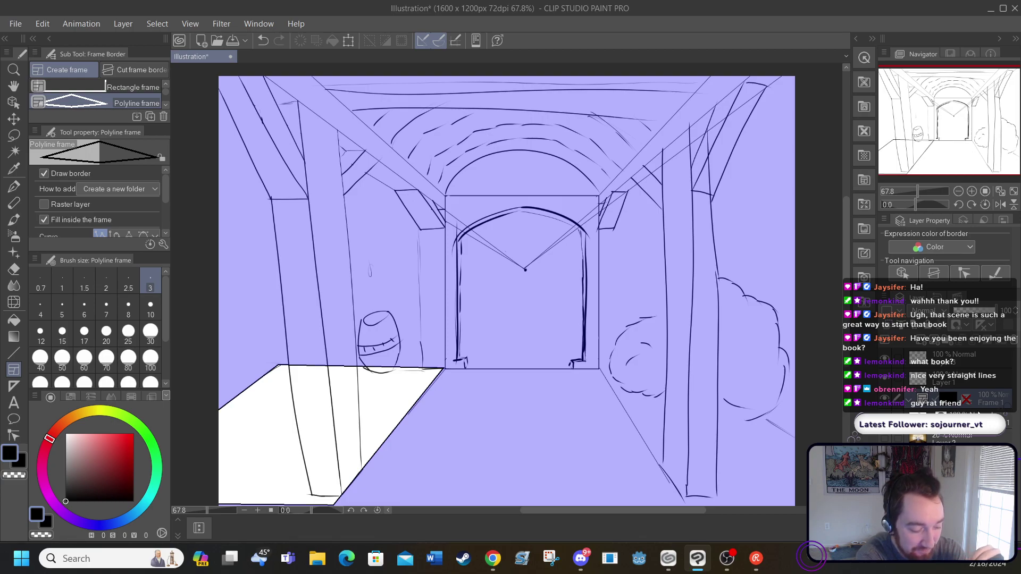
{"action": "left_click", "coordinate": [262, 41]}
{"action": "left_click", "coordinate": [262, 40]}
{"action": "left_click", "coordinate": [263, 38]}
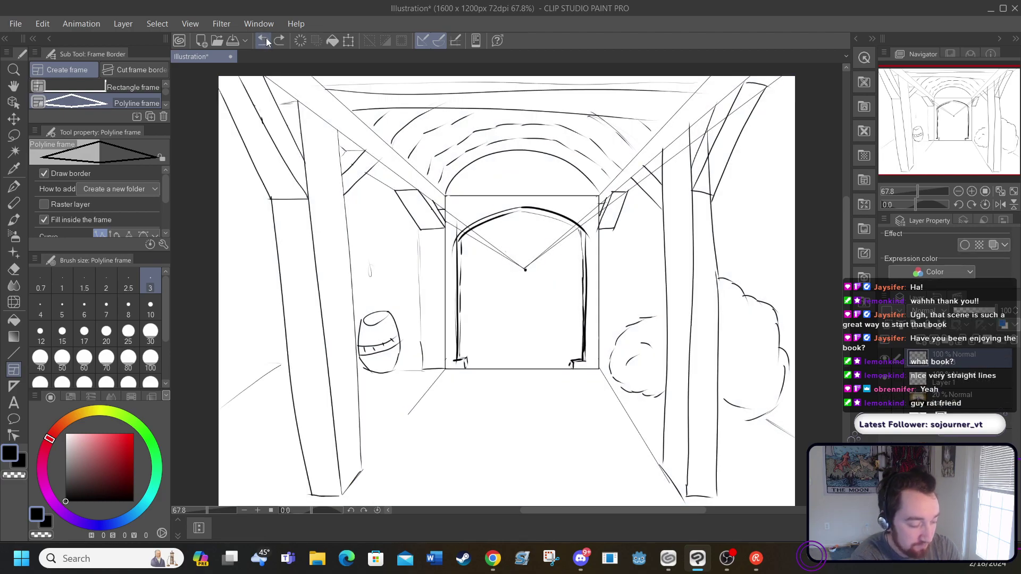
Try drawing a Polygon figure over the floor below the barrel, and undo it
{"action": "left_click", "coordinate": [14, 353]}
{"action": "scroll", "coordinate": [166, 105], "scroll_direction": "down", "scroll_amount": 2}
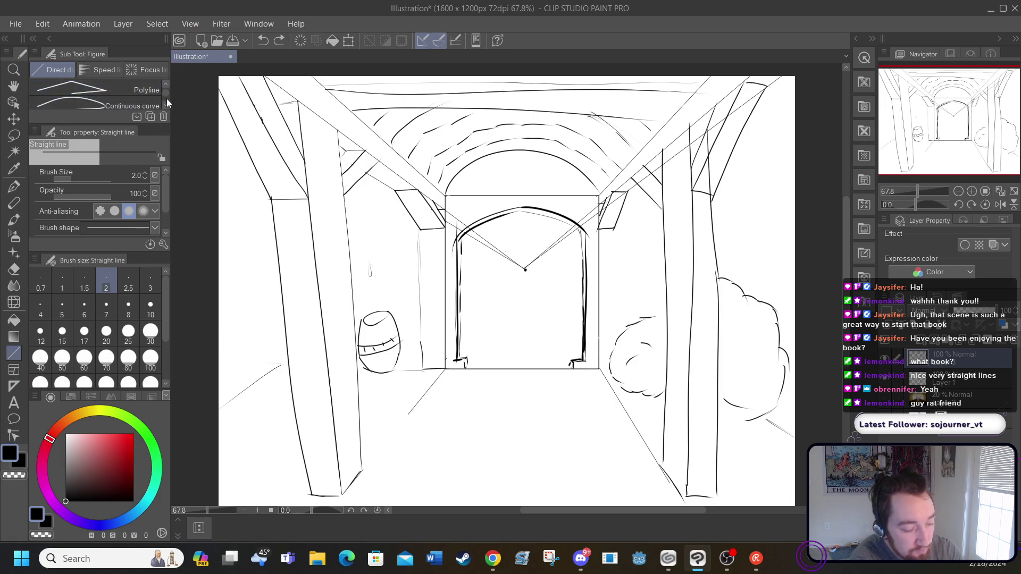
{"action": "scroll", "coordinate": [167, 101], "scroll_direction": "down", "scroll_amount": 3}
{"action": "scroll", "coordinate": [165, 108], "scroll_direction": "down", "scroll_amount": 3}
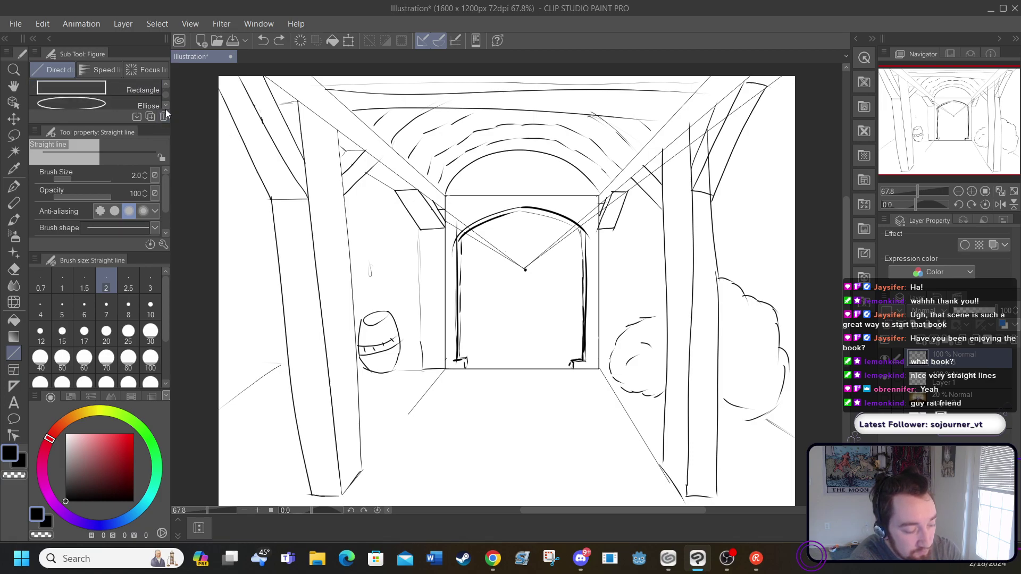
{"action": "left_click", "coordinate": [139, 88]}
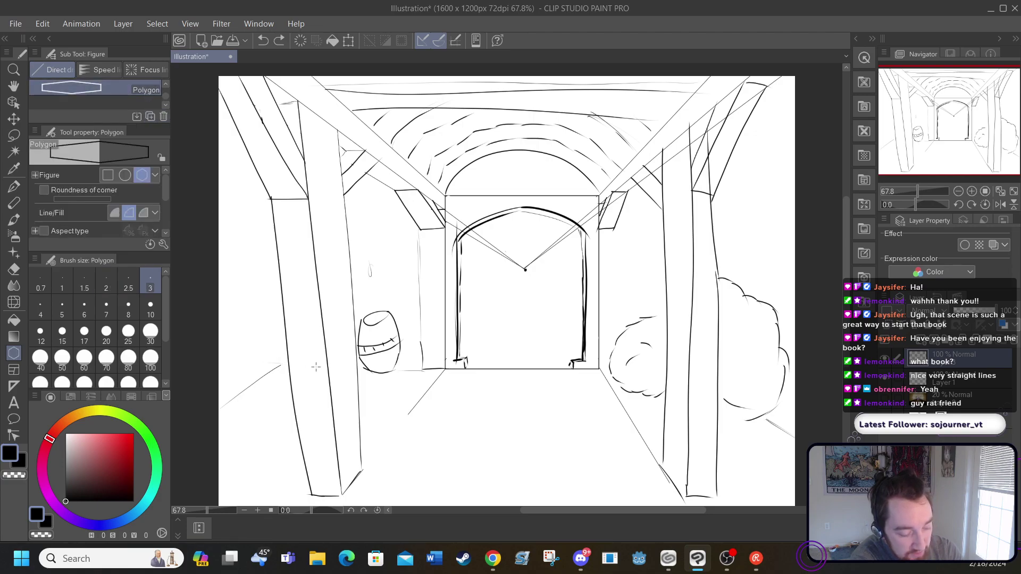
{"action": "left_click_drag", "start_coordinate": [446, 367], "coordinate": [383, 471]}
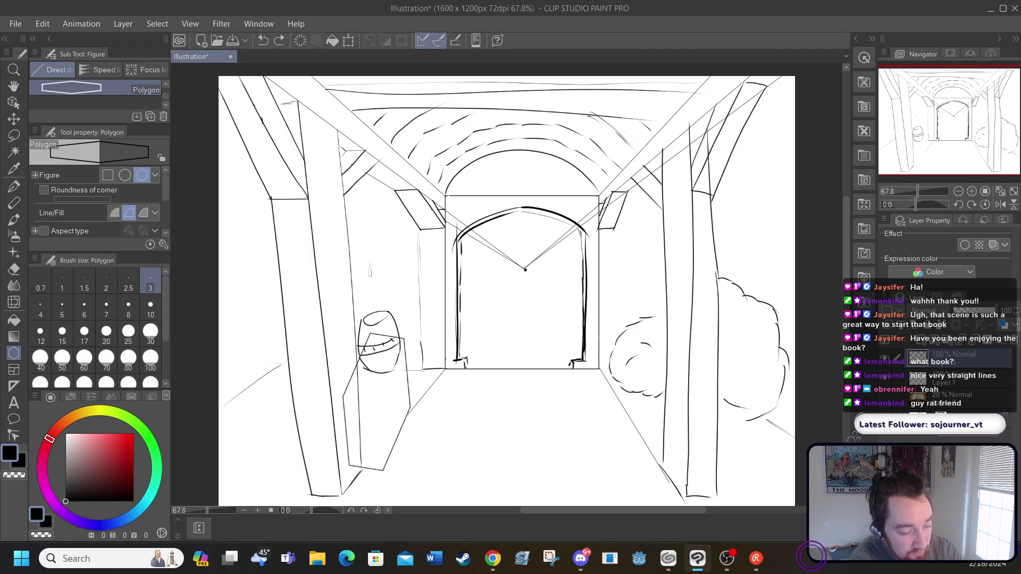
{"action": "left_click", "coordinate": [263, 40]}
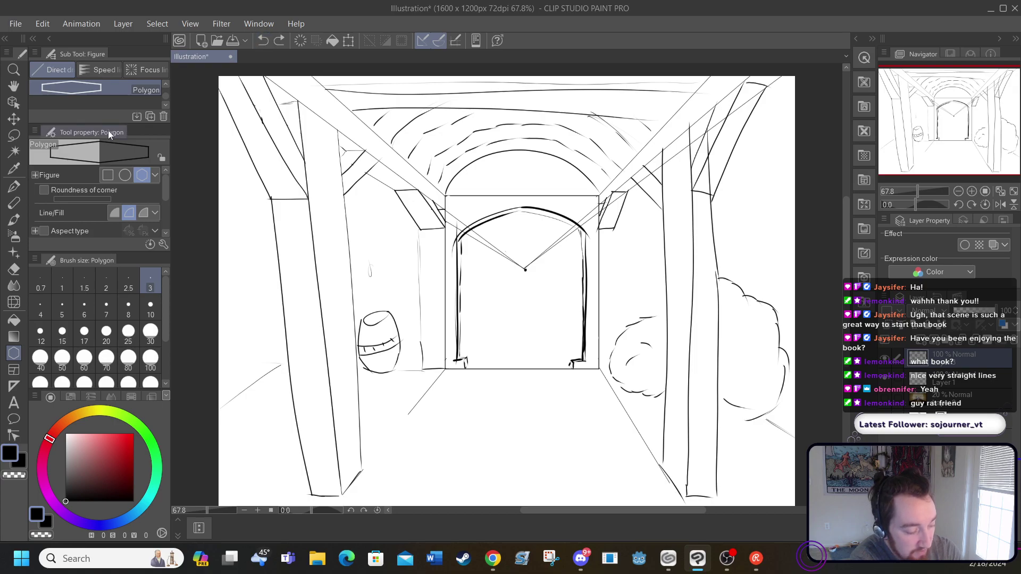
Try outlining the floor area around the left post with the Polyline tool at brush size 3, and undo the outline
{"action": "left_click", "coordinate": [166, 83]}
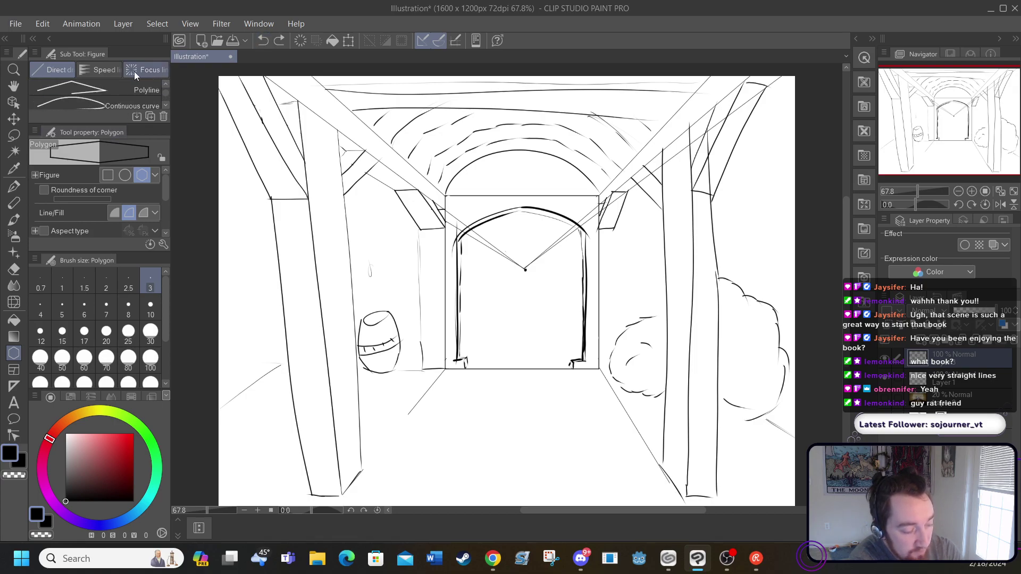
{"action": "left_click", "coordinate": [122, 88]}
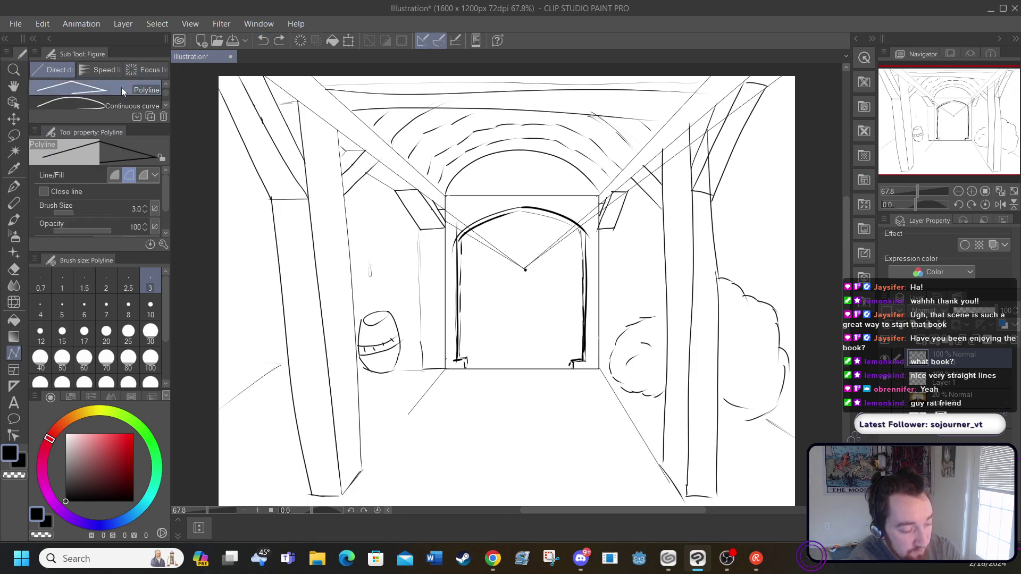
{"action": "left_click", "coordinate": [217, 412]}
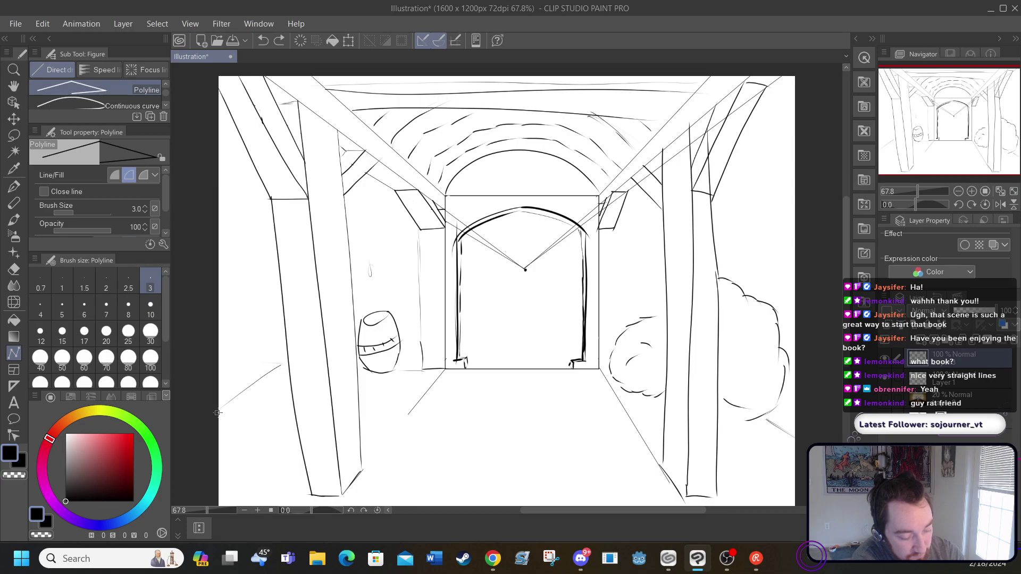
{"action": "left_click", "coordinate": [279, 365]}
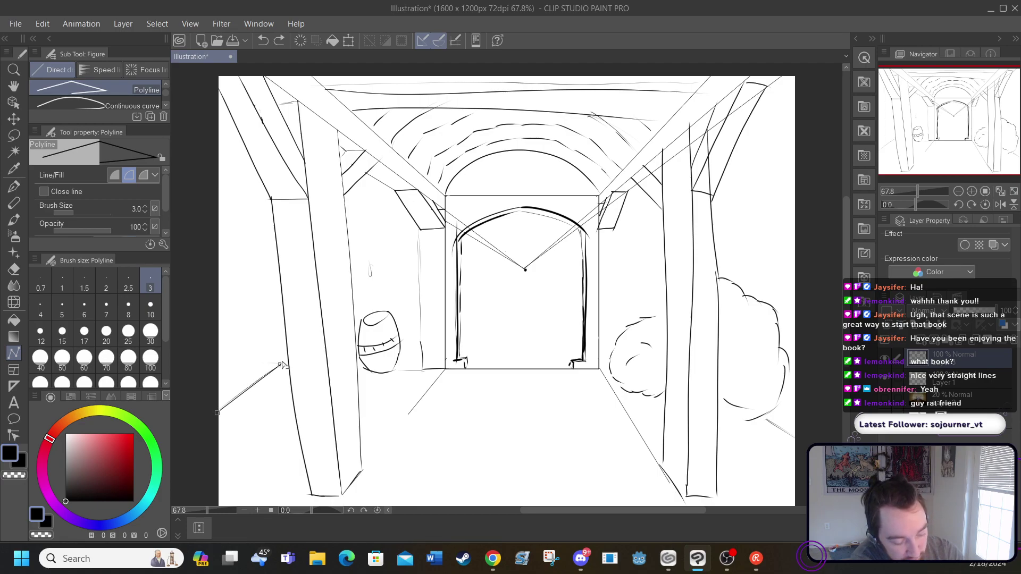
{"action": "left_click", "coordinate": [443, 368]}
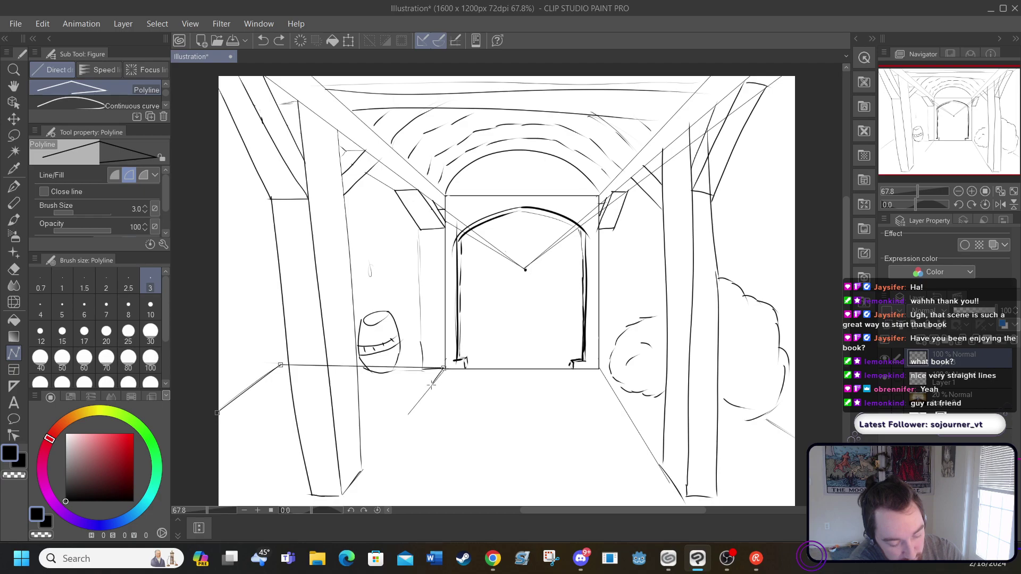
{"action": "left_click", "coordinate": [334, 503]}
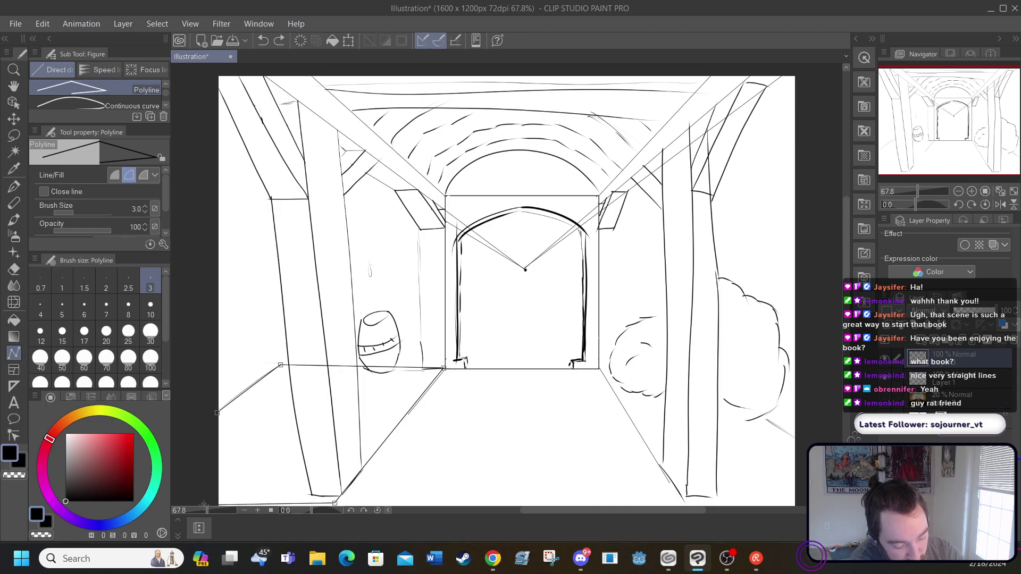
{"action": "double_click", "coordinate": [216, 413]}
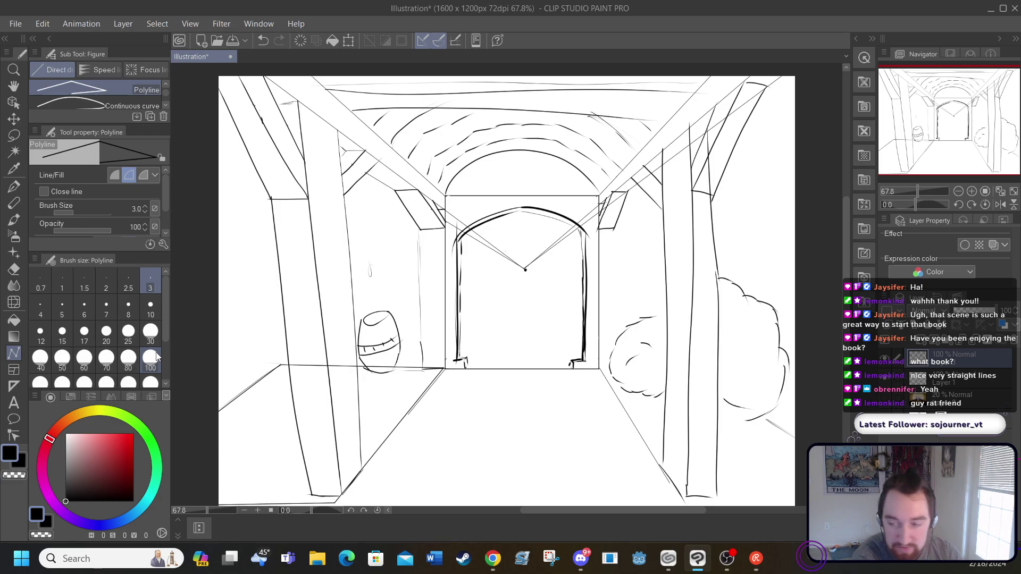
{"action": "left_click", "coordinate": [261, 40]}
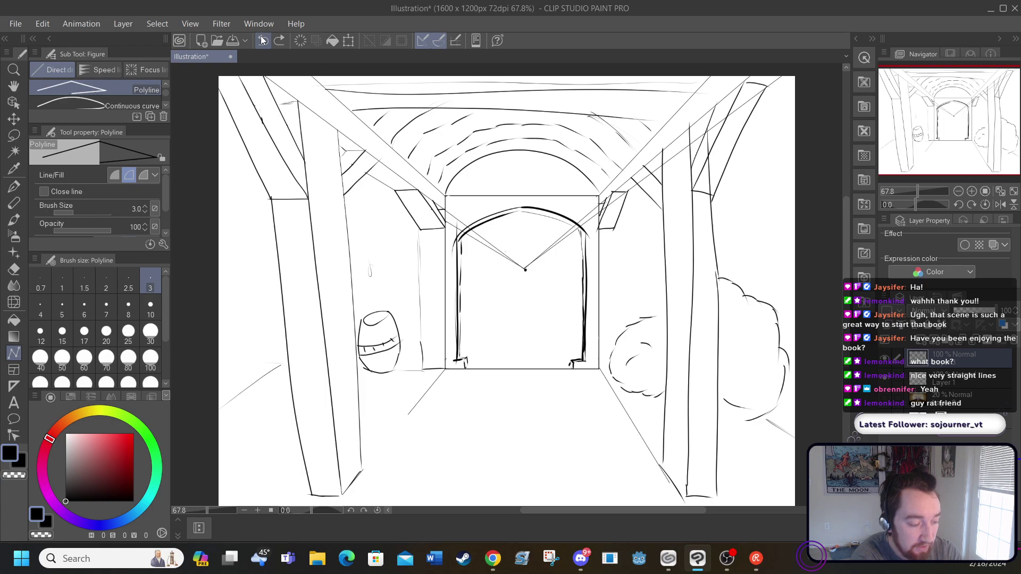
Add a new layer and shade the floor around the left post with overlapping mid-grey Round watercolor brush strokes
{"action": "left_click", "coordinate": [119, 23]}
{"action": "left_click", "coordinate": [143, 38]}
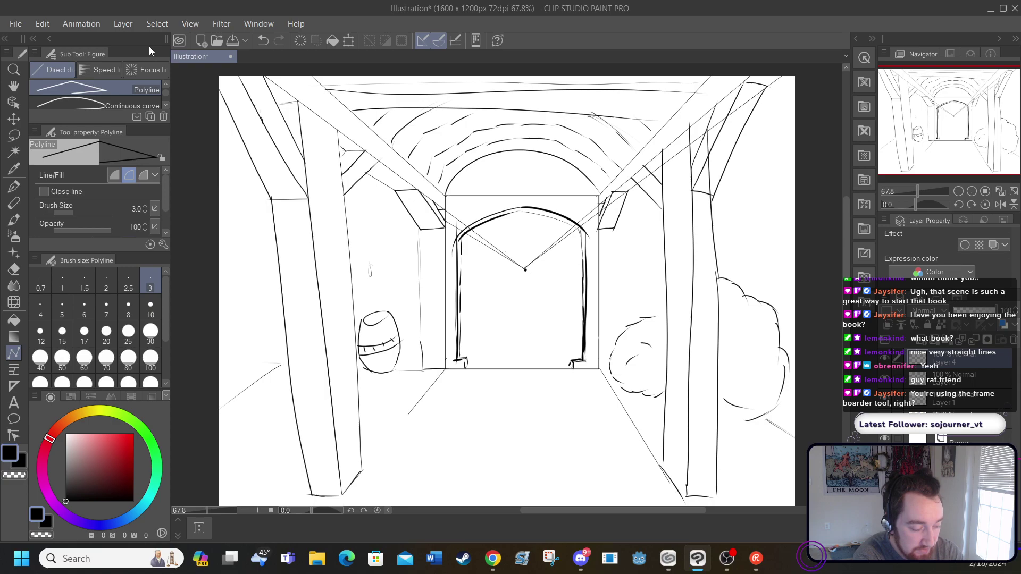
{"action": "left_click", "coordinate": [19, 222]}
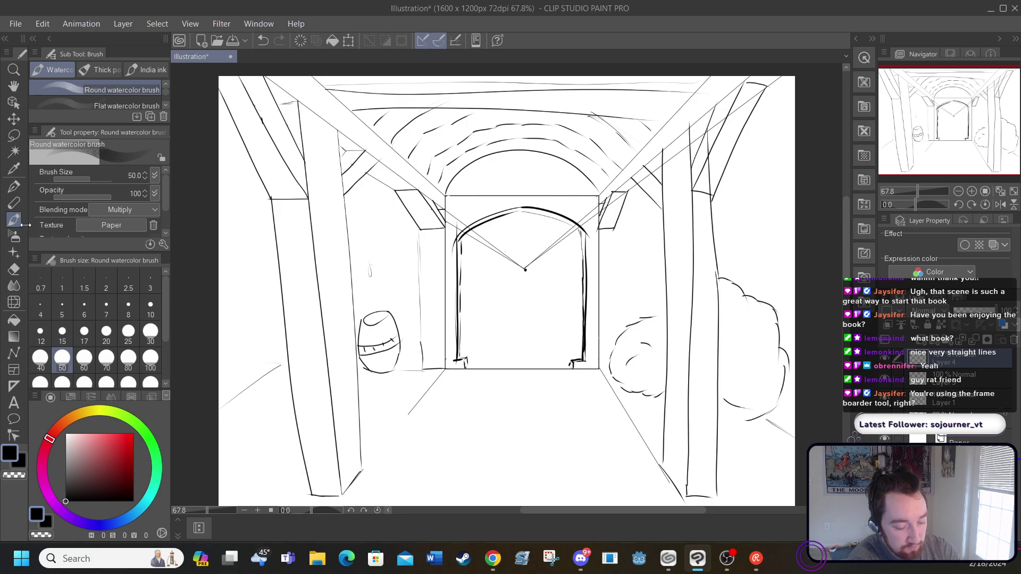
{"action": "left_click", "coordinate": [66, 461]}
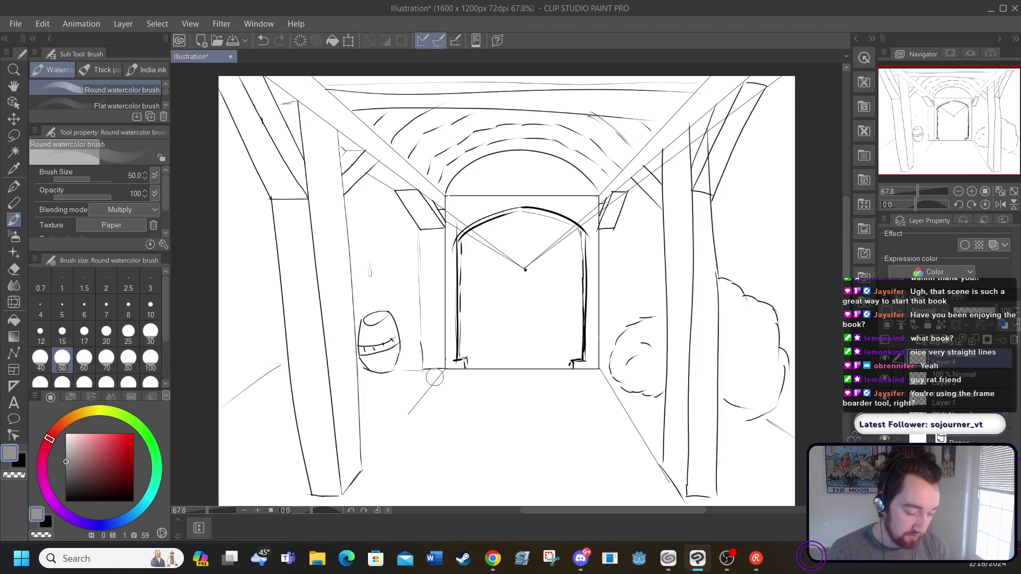
{"action": "mouse_move", "coordinate": [433, 376]}
{"action": "left_mouse_down"}
{"action": "mouse_move", "coordinate": [290, 379]}
{"action": "mouse_move", "coordinate": [265, 385]}
{"action": "mouse_move", "coordinate": [219, 433]}
{"action": "left_mouse_up"}
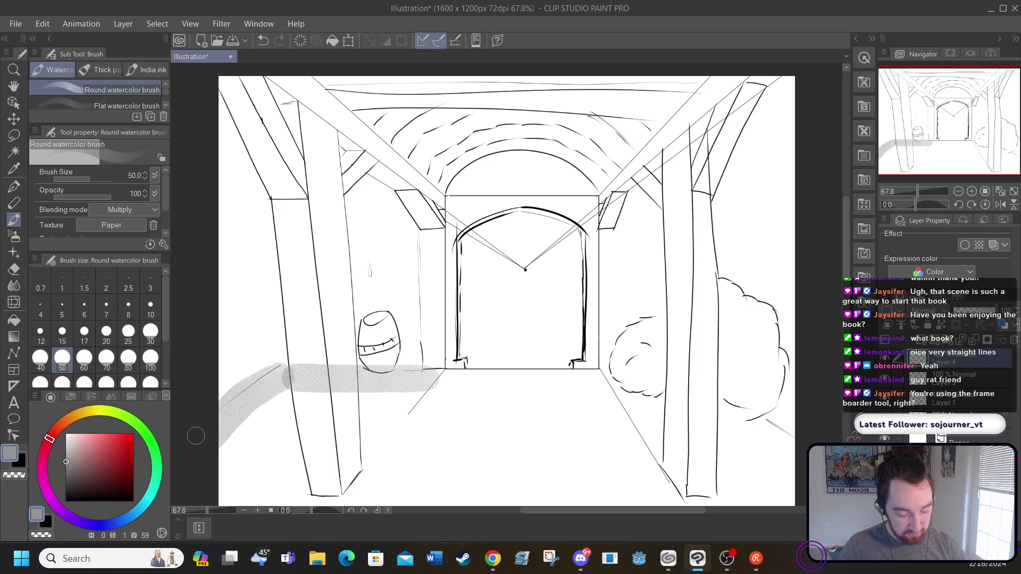
{"action": "mouse_move", "coordinate": [293, 397]}
{"action": "left_mouse_down"}
{"action": "mouse_move", "coordinate": [203, 469]}
{"action": "mouse_move", "coordinate": [264, 474]}
{"action": "left_mouse_up"}
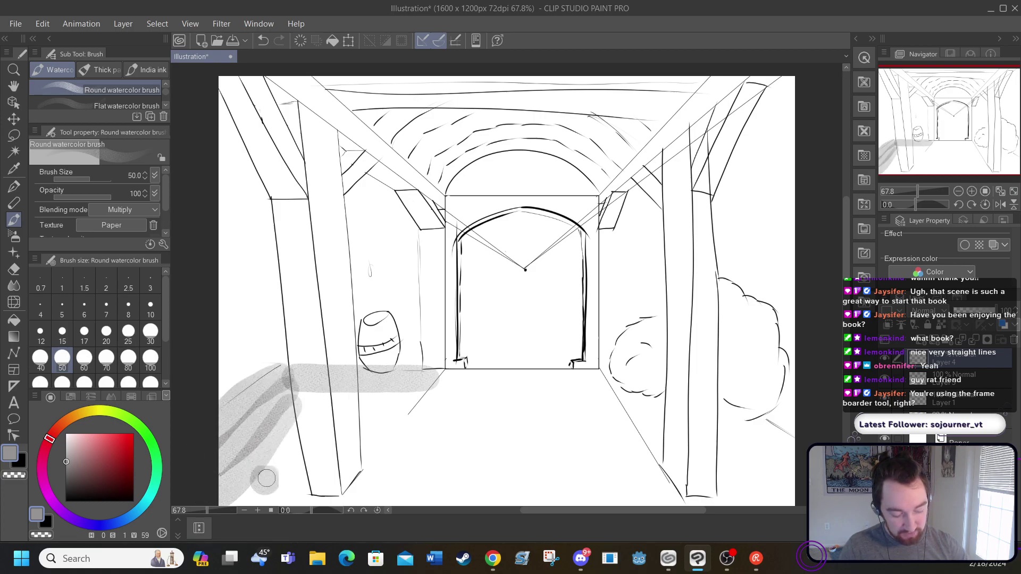
{"action": "left_click_drag", "start_coordinate": [345, 383], "coordinate": [261, 486]}
{"action": "mouse_move", "coordinate": [321, 479]}
{"action": "left_mouse_down"}
{"action": "mouse_move", "coordinate": [337, 462]}
{"action": "mouse_move", "coordinate": [387, 410]}
{"action": "mouse_move", "coordinate": [333, 489]}
{"action": "left_mouse_up"}
{"action": "mouse_move", "coordinate": [356, 396]}
{"action": "left_mouse_down"}
{"action": "mouse_move", "coordinate": [297, 502]}
{"action": "mouse_move", "coordinate": [255, 462]}
{"action": "left_mouse_up"}
{"action": "mouse_move", "coordinate": [319, 383]}
{"action": "left_mouse_down"}
{"action": "mouse_move", "coordinate": [266, 441]}
{"action": "mouse_move", "coordinate": [279, 438]}
{"action": "left_mouse_up"}
{"action": "left_click_drag", "start_coordinate": [356, 413], "coordinate": [375, 396]}
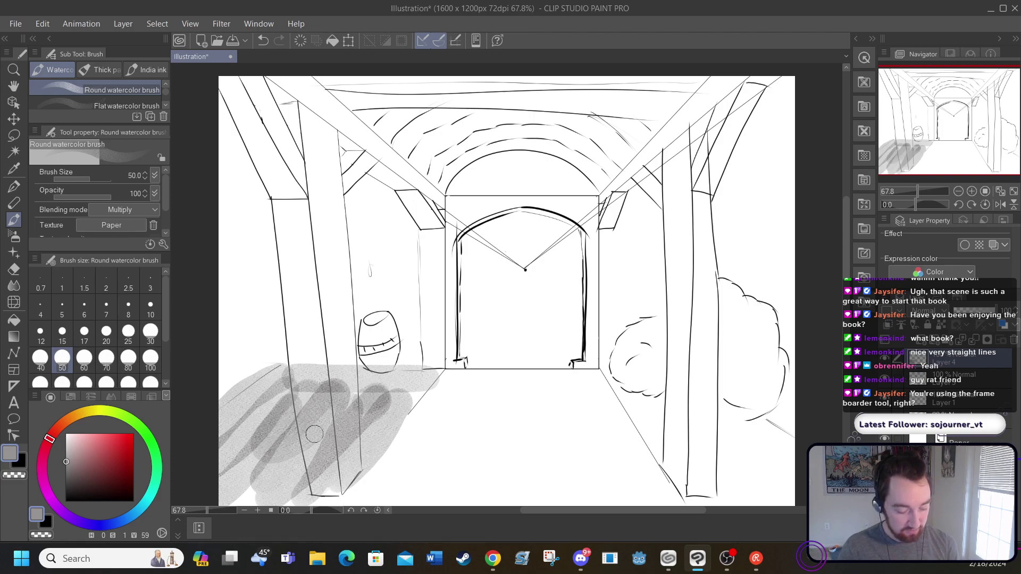
Shade the floor around the right post and beneath the rounded mounds with the same grey watercolor strokes
{"action": "mouse_move", "coordinate": [604, 379]}
{"action": "left_mouse_down"}
{"action": "mouse_move", "coordinate": [741, 381]}
{"action": "mouse_move", "coordinate": [651, 423]}
{"action": "mouse_move", "coordinate": [728, 505]}
{"action": "left_mouse_up"}
{"action": "mouse_move", "coordinate": [659, 393]}
{"action": "left_mouse_down"}
{"action": "mouse_move", "coordinate": [766, 505]}
{"action": "mouse_move", "coordinate": [792, 506]}
{"action": "left_mouse_up"}
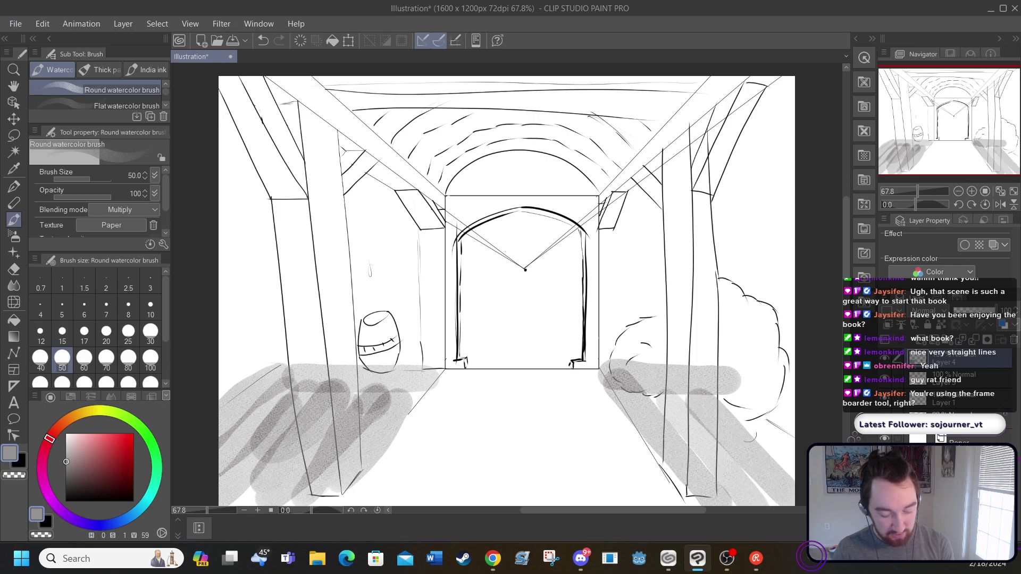
{"action": "left_click_drag", "start_coordinate": [707, 382], "coordinate": [792, 471]}
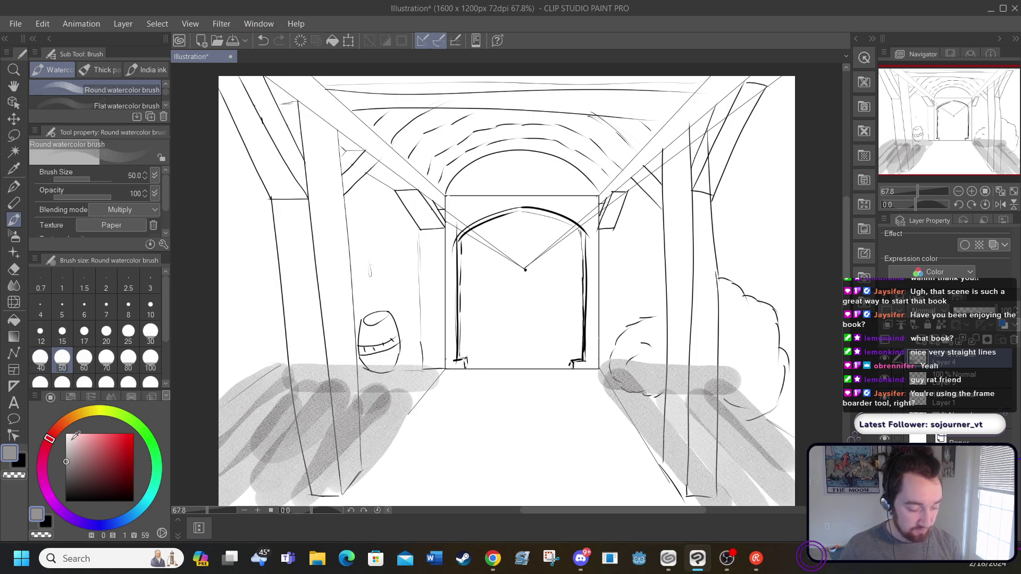
Wash the outer wall areas beyond the left and right posts with pale pink watercolor strokes
{"action": "left_click_drag", "start_coordinate": [72, 449], "coordinate": [79, 442]}
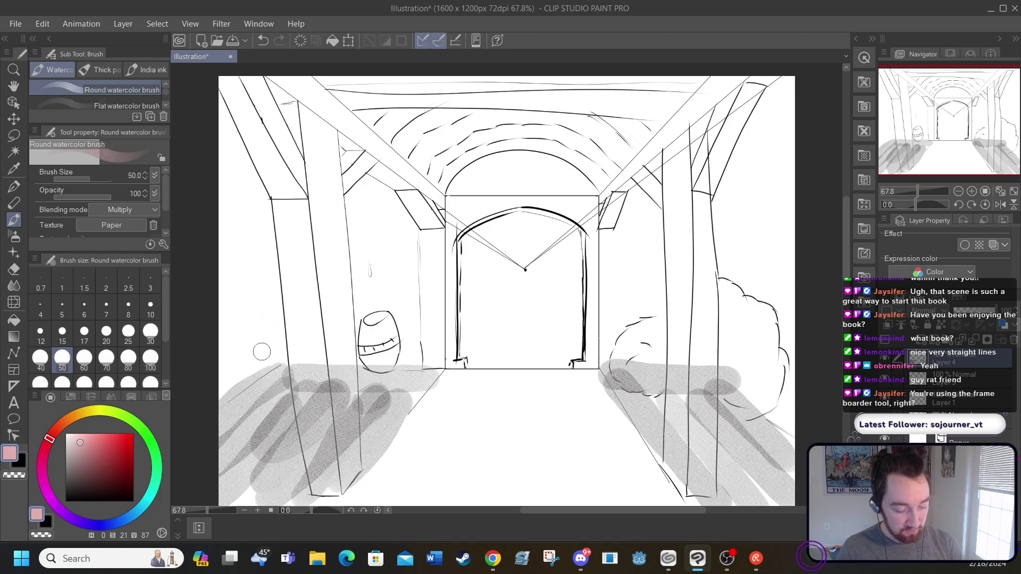
{"action": "mouse_move", "coordinate": [269, 362]}
{"action": "left_mouse_down"}
{"action": "mouse_move", "coordinate": [250, 194]}
{"action": "mouse_move", "coordinate": [240, 279]}
{"action": "mouse_move", "coordinate": [242, 210]}
{"action": "left_mouse_up"}
{"action": "left_click_drag", "start_coordinate": [228, 380], "coordinate": [230, 269]}
{"action": "left_click_drag", "start_coordinate": [226, 125], "coordinate": [247, 218]}
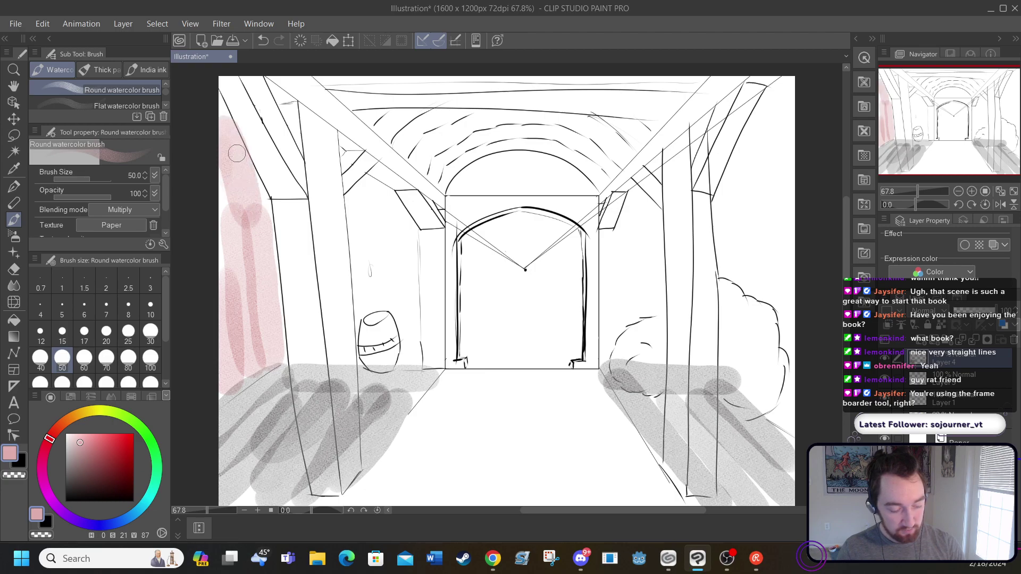
{"action": "left_click_drag", "start_coordinate": [237, 154], "coordinate": [265, 234]}
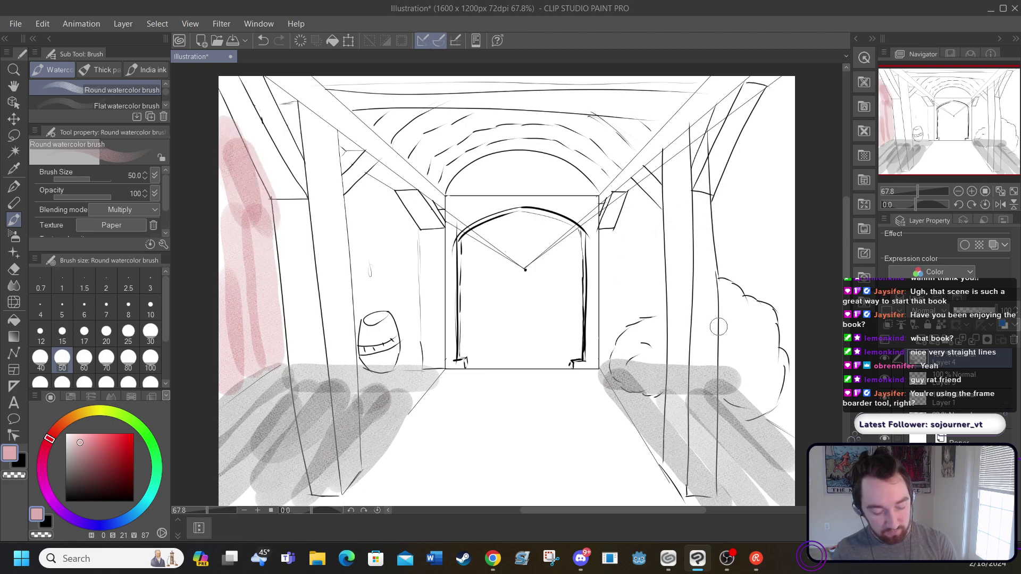
{"action": "mouse_move", "coordinate": [726, 370]}
{"action": "left_mouse_down"}
{"action": "mouse_move", "coordinate": [723, 183]}
{"action": "mouse_move", "coordinate": [773, 122]}
{"action": "mouse_move", "coordinate": [786, 88]}
{"action": "left_mouse_up"}
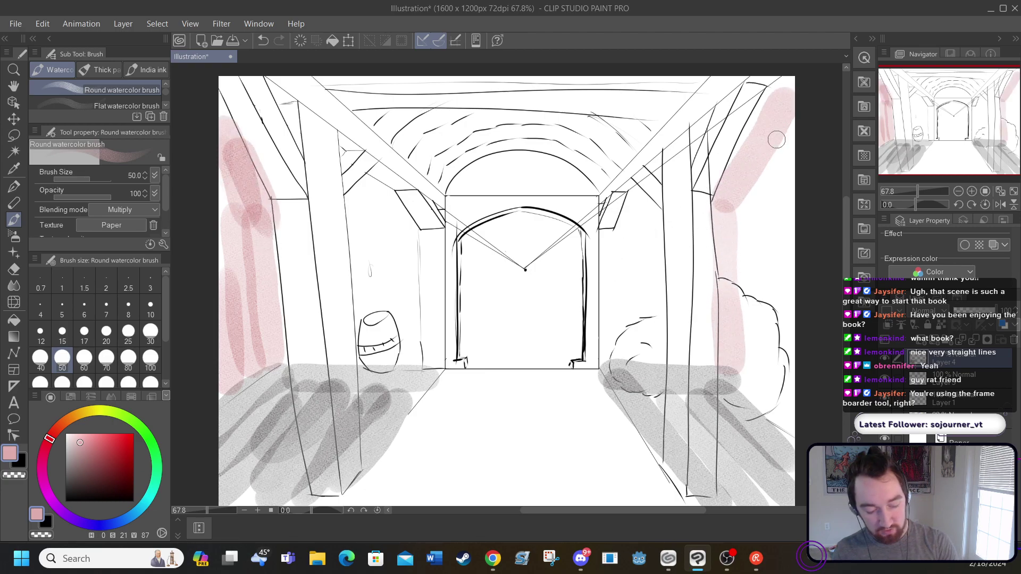
{"action": "mouse_move", "coordinate": [777, 140]}
{"action": "left_mouse_down"}
{"action": "mouse_move", "coordinate": [790, 295]}
{"action": "mouse_move", "coordinate": [780, 429]}
{"action": "mouse_move", "coordinate": [738, 333]}
{"action": "left_mouse_up"}
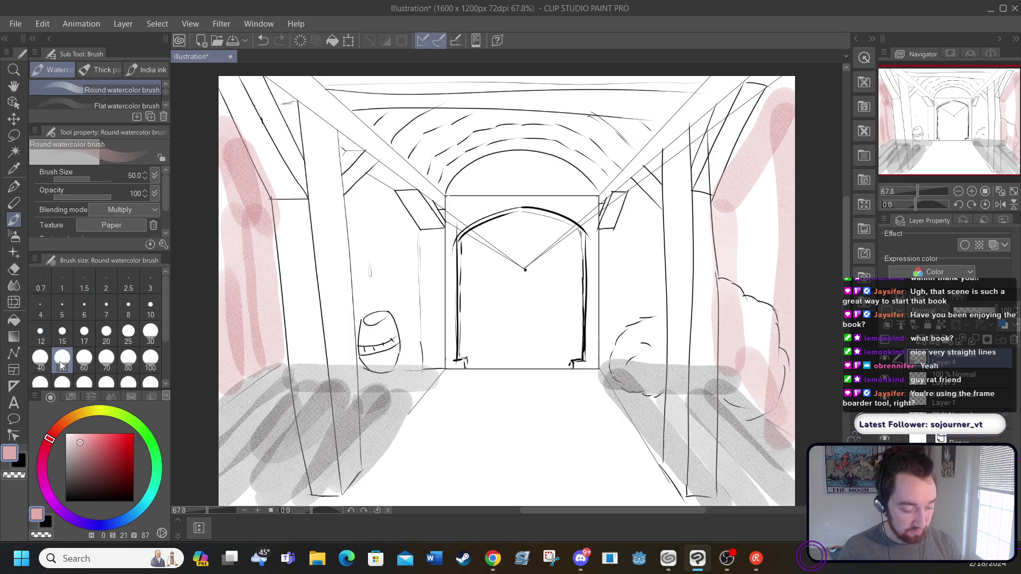
Try horizontal muted grey-pink Round watercolor strokes at size 50 on both inner walls beside the doorway, and compare with the shading layer hidden
{"action": "left_click", "coordinate": [72, 457]}
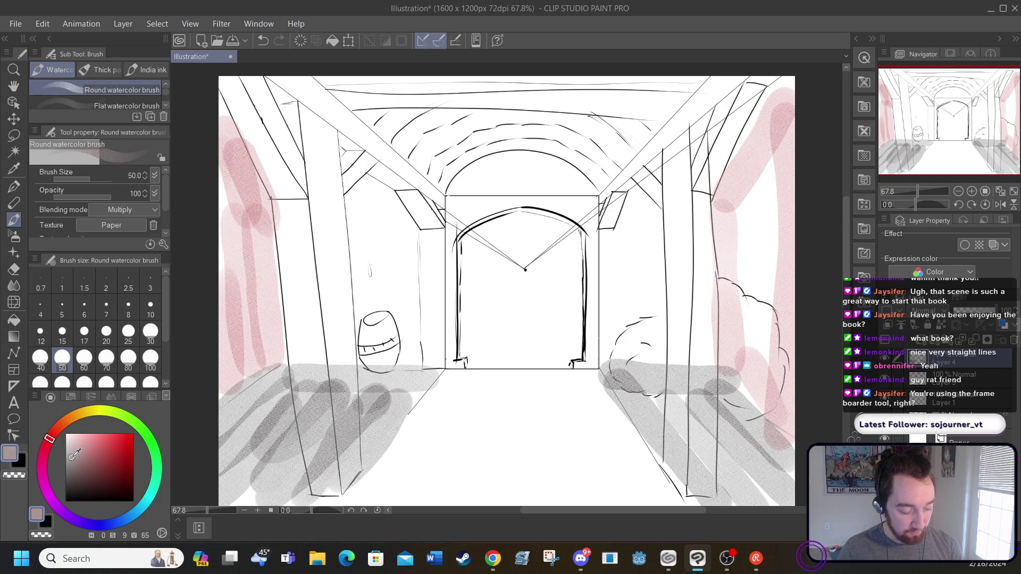
{"action": "left_click_drag", "start_coordinate": [400, 207], "coordinate": [357, 198]}
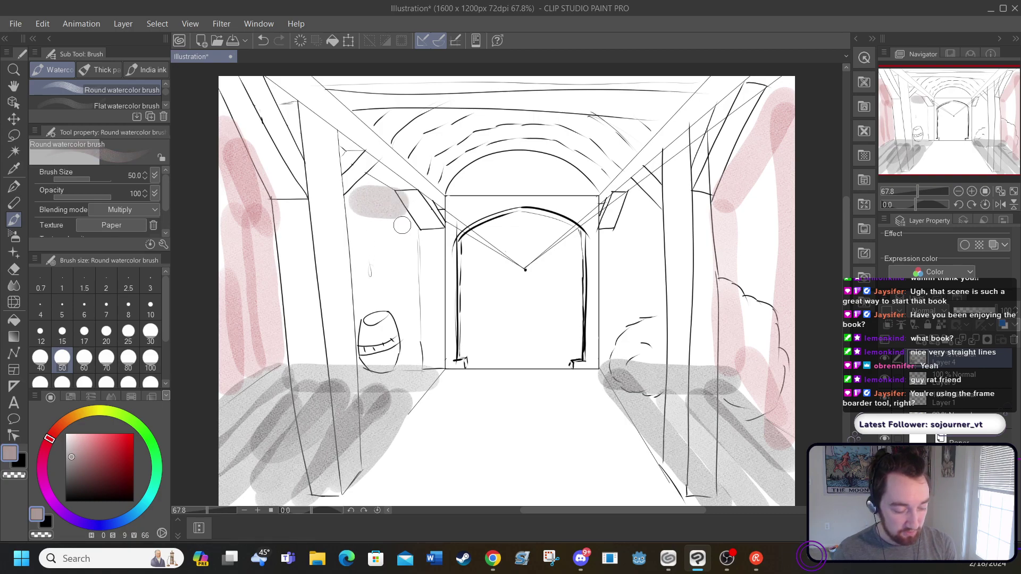
{"action": "mouse_move", "coordinate": [402, 225]}
{"action": "left_mouse_down"}
{"action": "mouse_move", "coordinate": [355, 244]}
{"action": "mouse_move", "coordinate": [402, 274]}
{"action": "mouse_move", "coordinate": [393, 295]}
{"action": "mouse_move", "coordinate": [365, 312]}
{"action": "mouse_move", "coordinate": [366, 335]}
{"action": "left_mouse_up"}
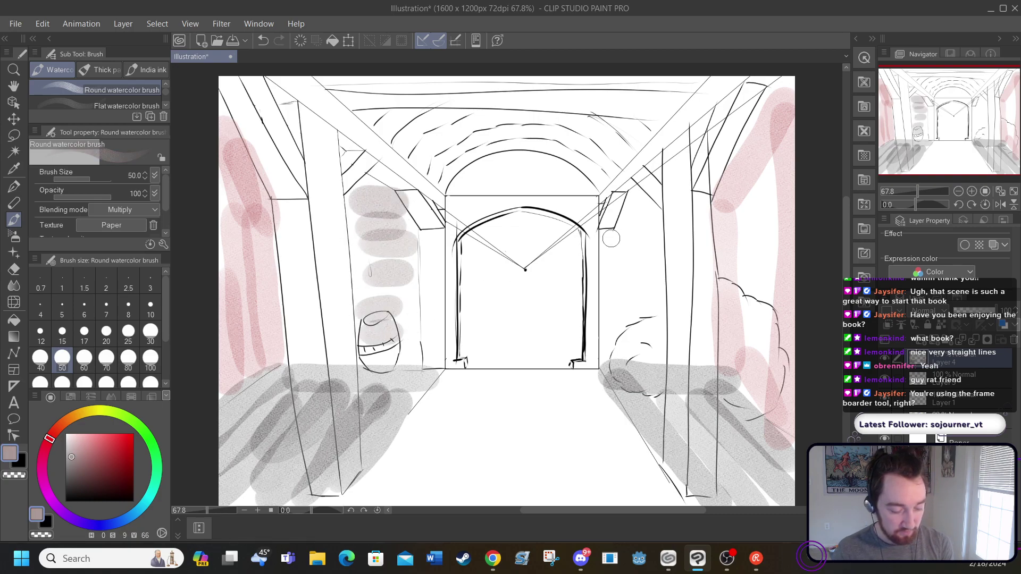
{"action": "mouse_move", "coordinate": [611, 239]}
{"action": "left_mouse_down"}
{"action": "mouse_move", "coordinate": [638, 231]}
{"action": "mouse_move", "coordinate": [625, 210]}
{"action": "mouse_move", "coordinate": [621, 265]}
{"action": "mouse_move", "coordinate": [608, 278]}
{"action": "mouse_move", "coordinate": [661, 312]}
{"action": "mouse_move", "coordinate": [617, 342]}
{"action": "mouse_move", "coordinate": [670, 349]}
{"action": "left_mouse_up"}
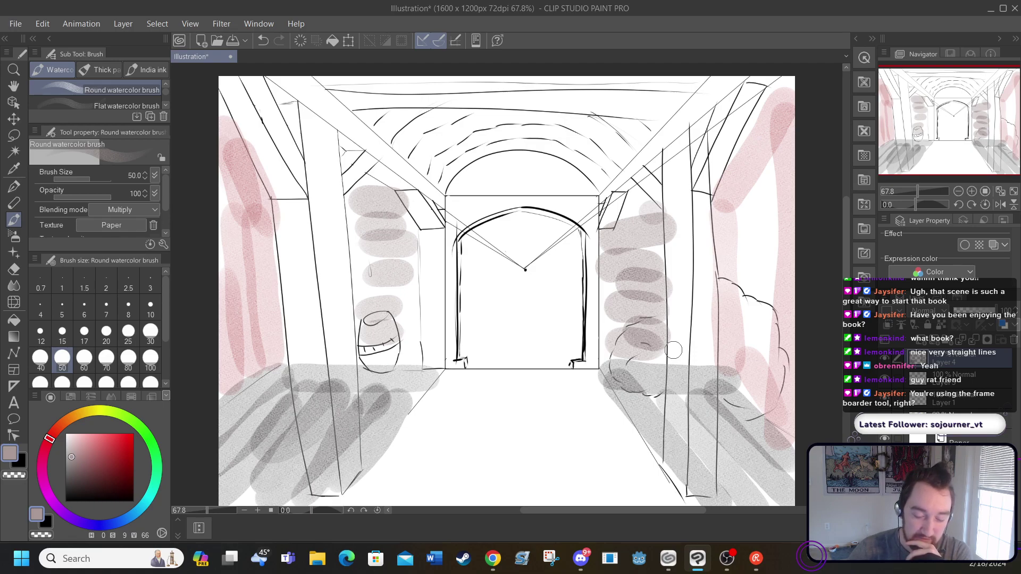
{"action": "left_click", "coordinate": [884, 358]}
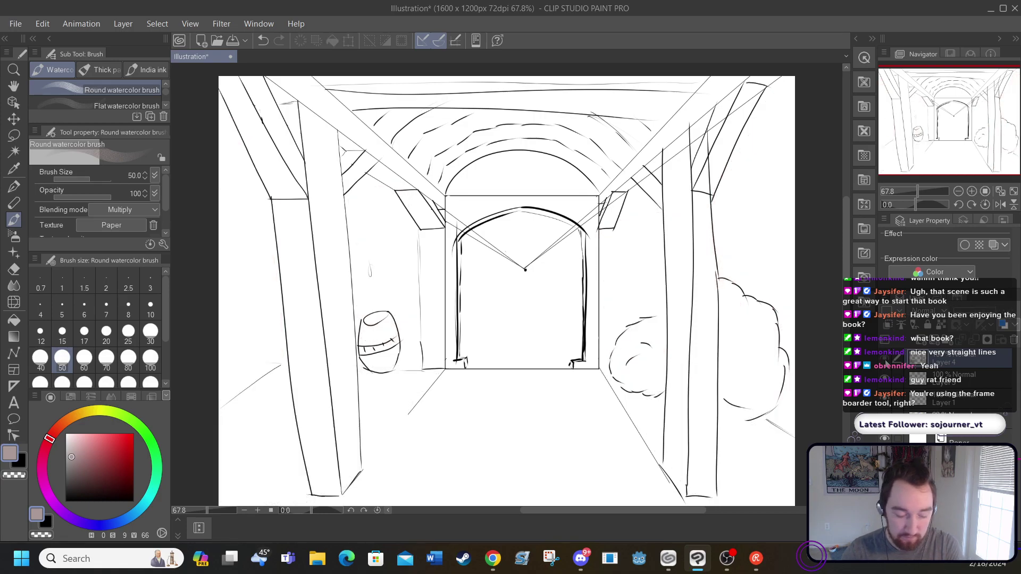
{"action": "left_click", "coordinate": [884, 357]}
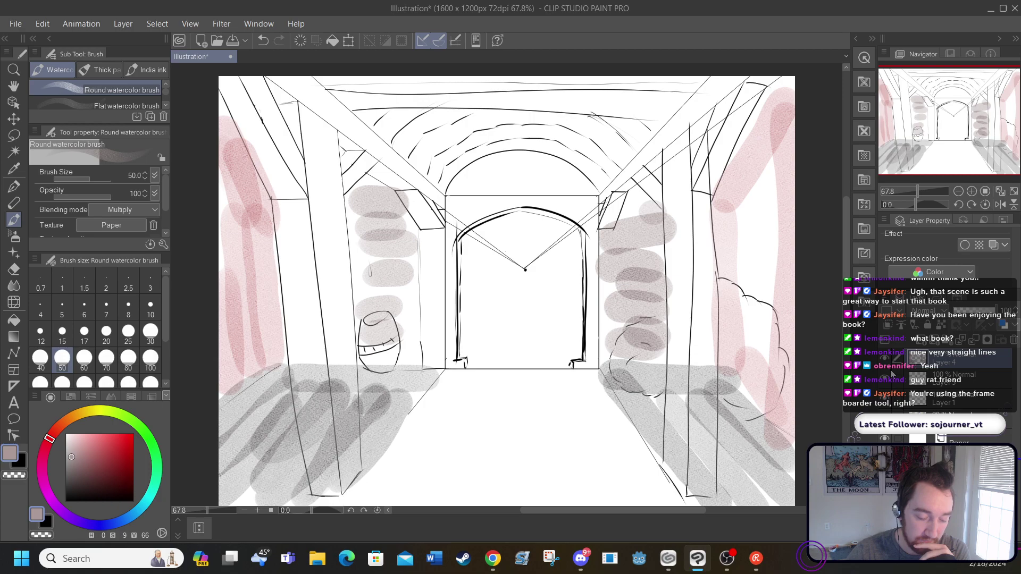
Undo all the watercolor shading strokes on the inner walls, outer walls and floor, leaving only the line art
{"action": "left_click", "coordinate": [262, 41]}
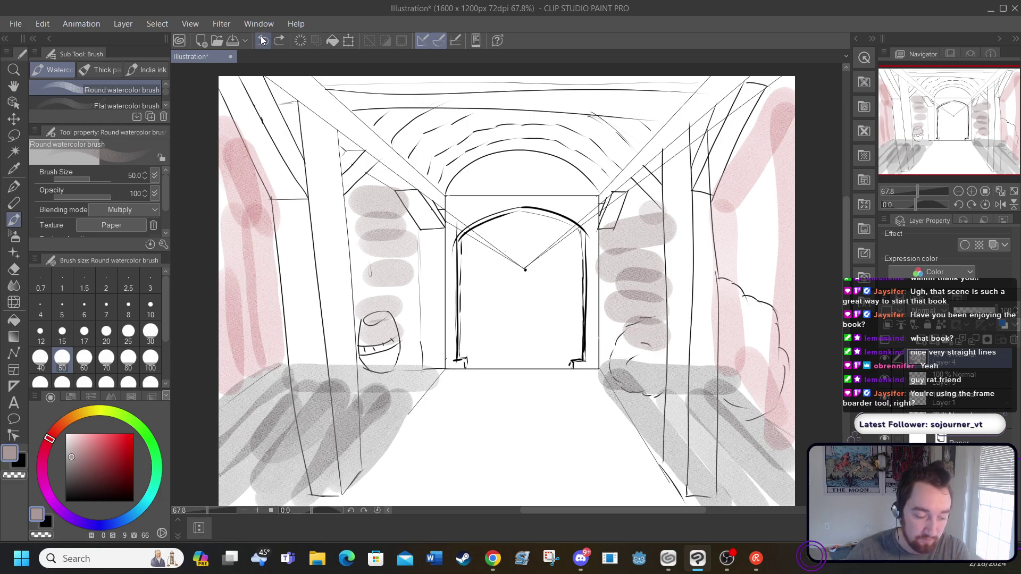
{"action": "left_click", "coordinate": [263, 41]}
{"action": "left_click", "coordinate": [262, 41]}
{"action": "left_click", "coordinate": [263, 41]}
{"action": "left_click", "coordinate": [263, 41]}
{"action": "left_click", "coordinate": [263, 41]}
{"action": "left_click", "coordinate": [262, 41]}
{"action": "left_click", "coordinate": [263, 41]}
{"action": "left_click", "coordinate": [263, 41]}
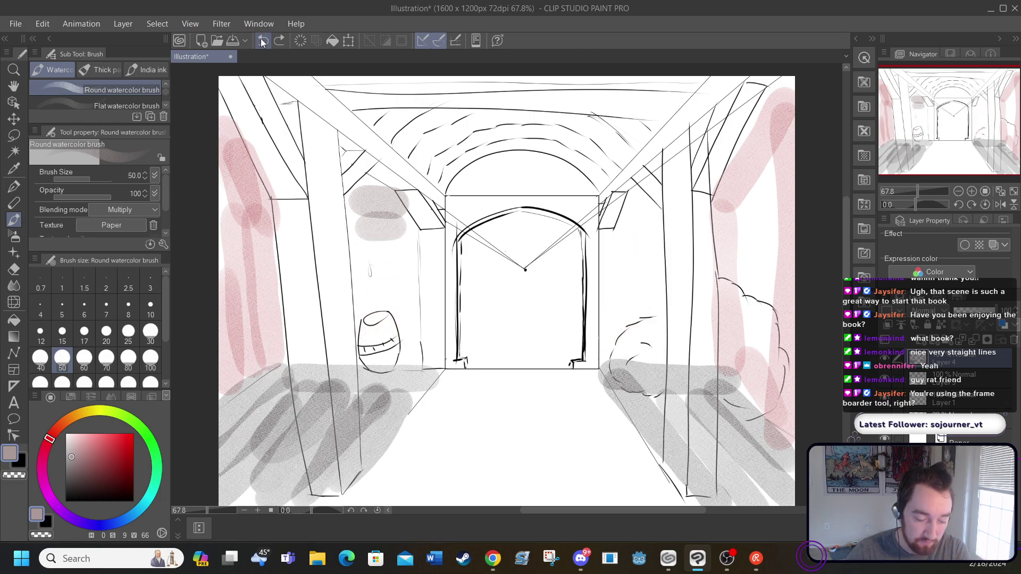
{"action": "left_click", "coordinate": [263, 41]}
{"action": "left_click", "coordinate": [263, 41]}
{"action": "left_click", "coordinate": [263, 41]}
{"action": "left_click", "coordinate": [263, 41]}
{"action": "left_click", "coordinate": [263, 41]}
{"action": "left_click", "coordinate": [263, 41]}
{"action": "left_click", "coordinate": [263, 41]}
{"action": "left_click", "coordinate": [263, 41]}
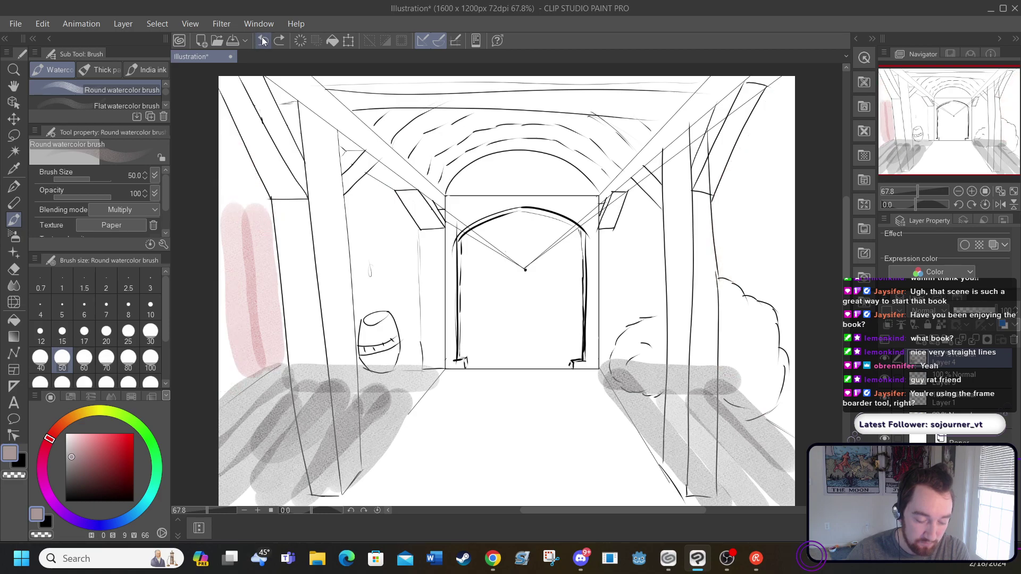
{"action": "left_click", "coordinate": [263, 41]}
{"action": "left_click", "coordinate": [262, 41]}
{"action": "left_click", "coordinate": [263, 41]}
{"action": "left_click", "coordinate": [263, 41]}
{"action": "left_click", "coordinate": [263, 41]}
{"action": "left_click", "coordinate": [263, 41]}
{"action": "left_click", "coordinate": [262, 41]}
{"action": "left_click", "coordinate": [263, 41]}
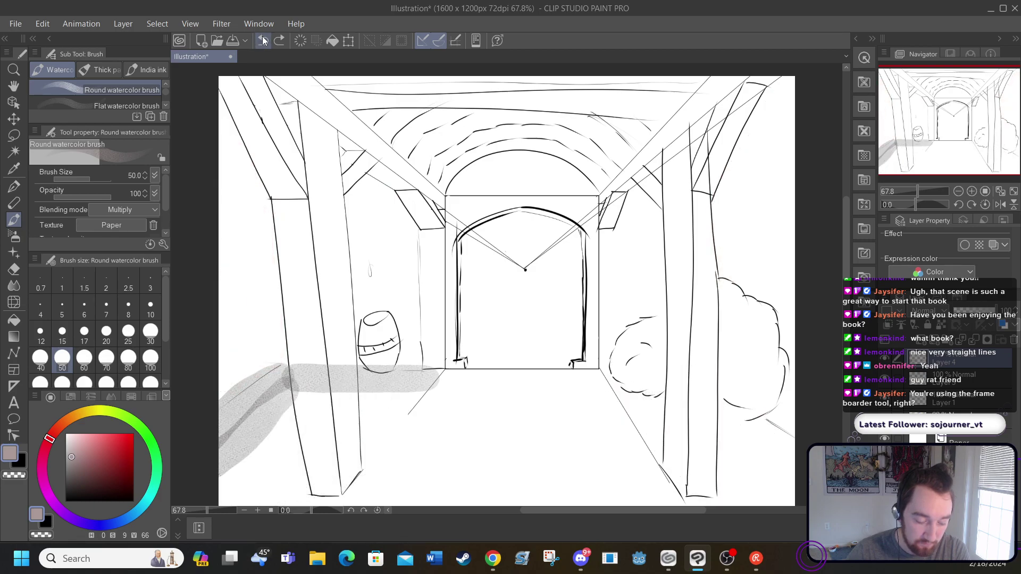
{"action": "left_click", "coordinate": [263, 41]}
{"action": "left_click", "coordinate": [262, 41]}
{"action": "left_click", "coordinate": [263, 41]}
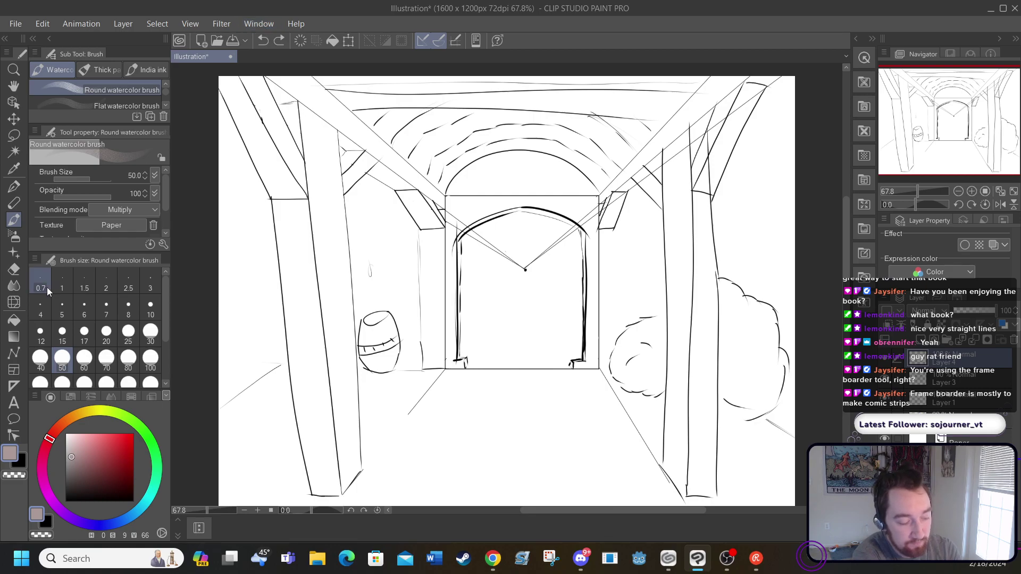
Try black Charcoal strokes at brush size 5 on the floor in front of the doorway, and undo them
{"action": "left_click", "coordinate": [14, 186]}
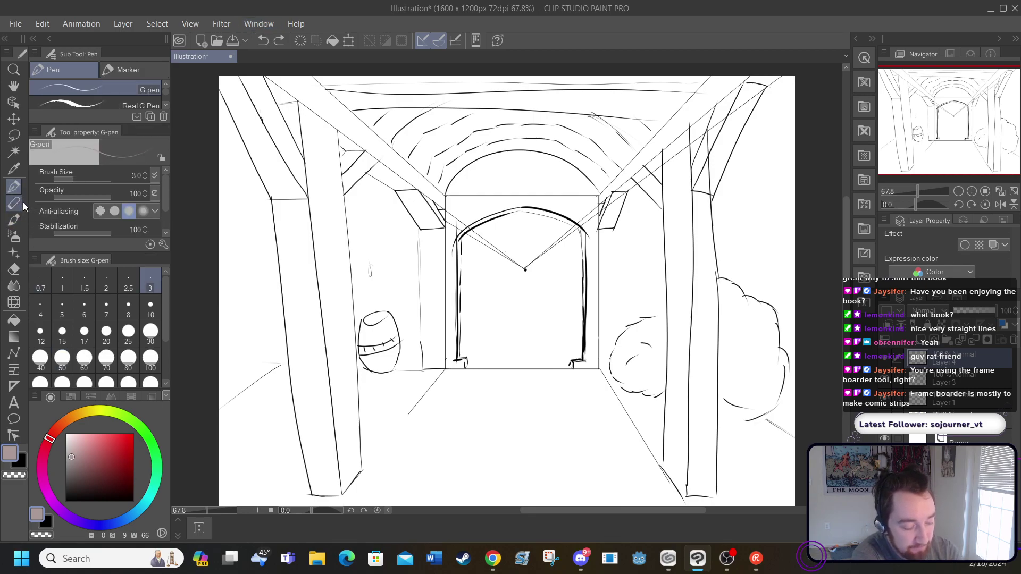
{"action": "left_click", "coordinate": [68, 498]}
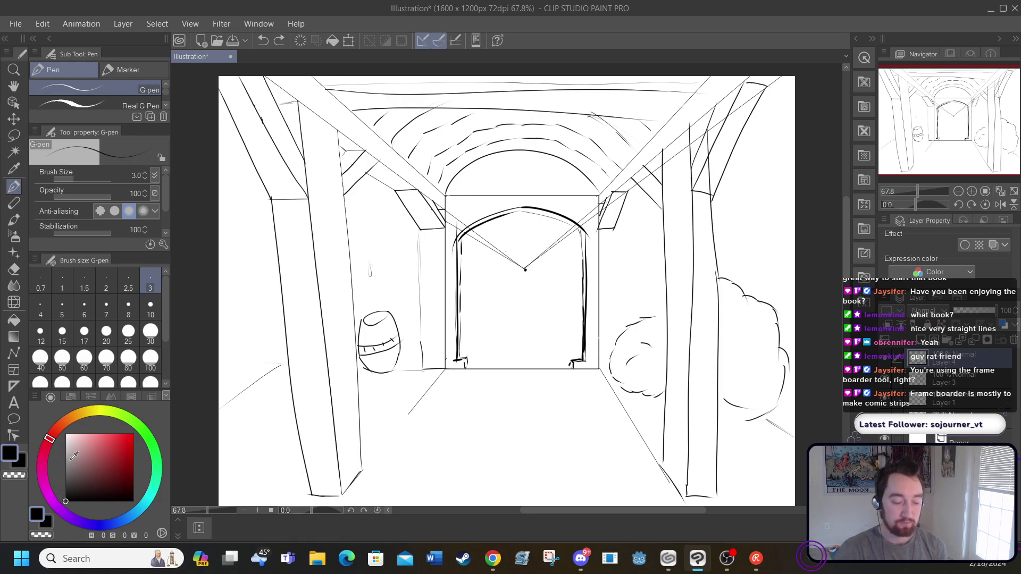
{"action": "left_click", "coordinate": [16, 208]}
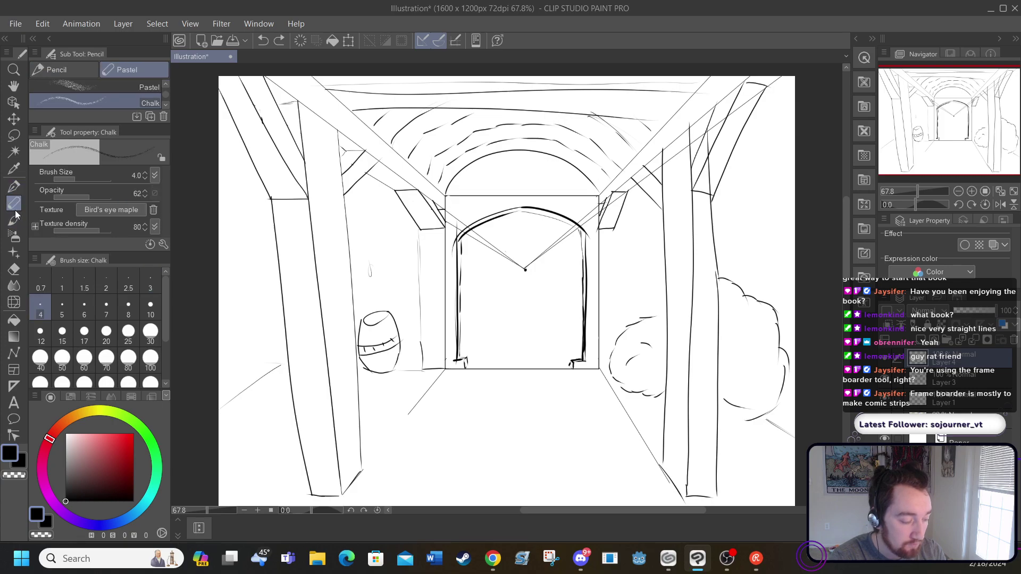
{"action": "scroll", "coordinate": [166, 84], "scroll_direction": "down", "scroll_amount": 2}
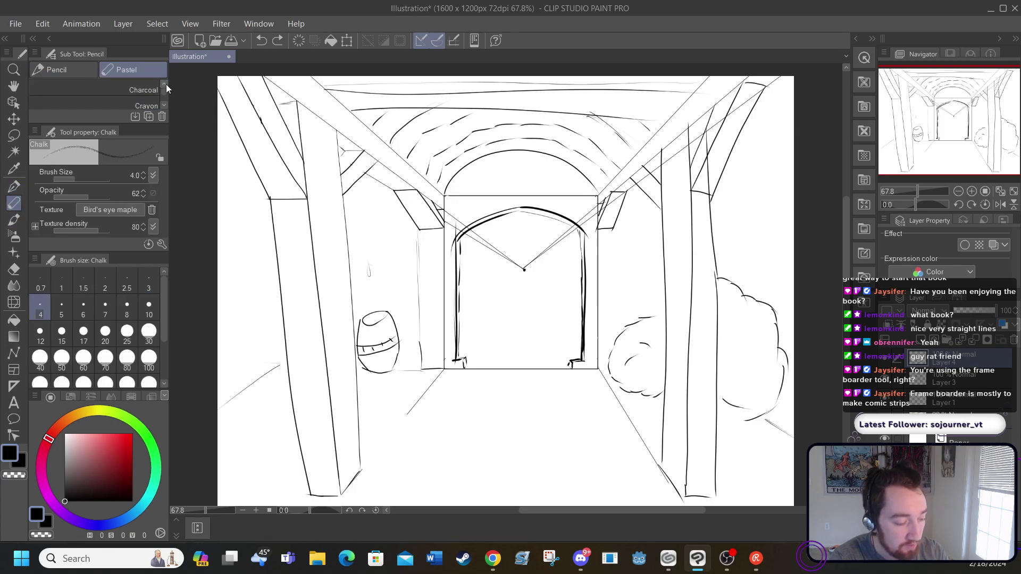
{"action": "left_click", "coordinate": [137, 89]}
{"action": "left_click_drag", "start_coordinate": [416, 407], "coordinate": [483, 415]}
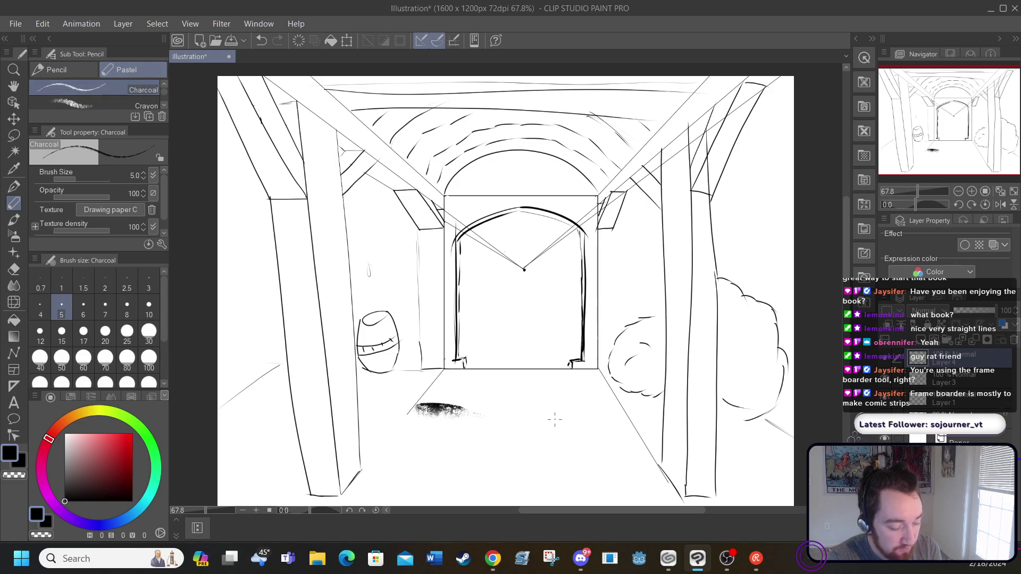
{"action": "left_click_drag", "start_coordinate": [614, 411], "coordinate": [566, 410]}
{"action": "left_click_drag", "start_coordinate": [614, 436], "coordinate": [553, 437]}
{"action": "left_click_drag", "start_coordinate": [464, 446], "coordinate": [400, 437]}
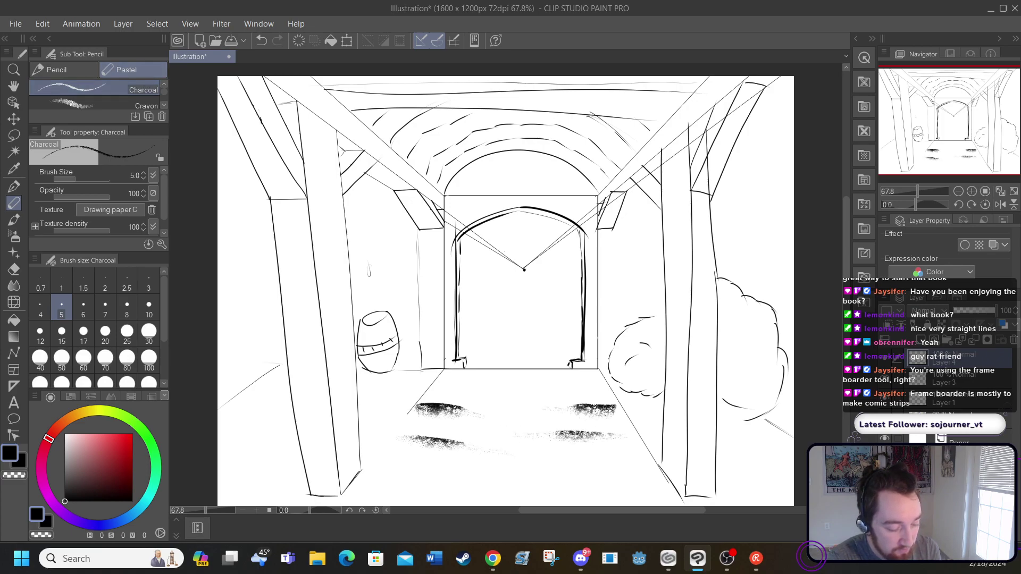
{"action": "left_click", "coordinate": [260, 41]}
{"action": "left_click", "coordinate": [261, 40]}
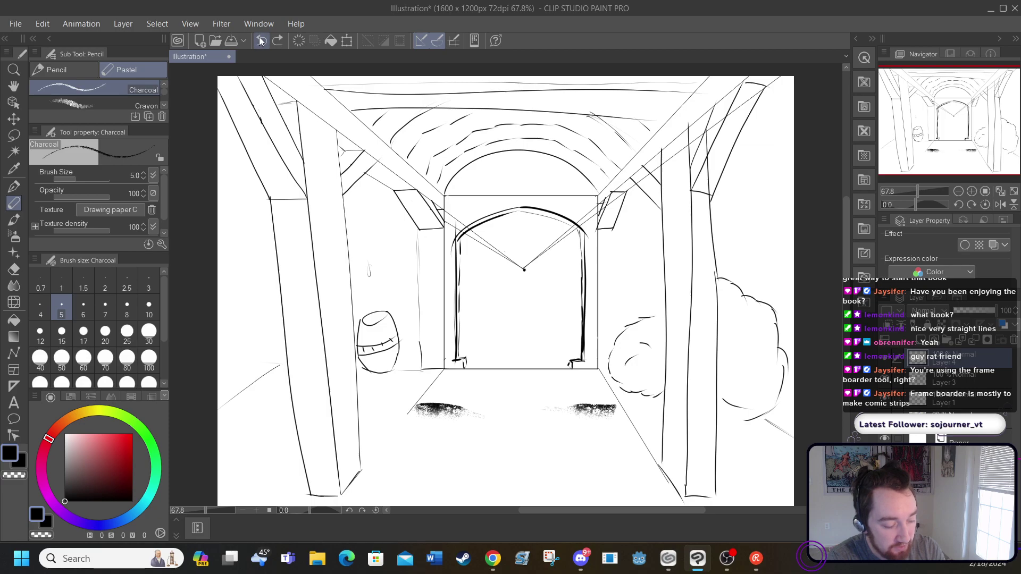
{"action": "left_click", "coordinate": [261, 40]}
{"action": "left_click", "coordinate": [260, 40]}
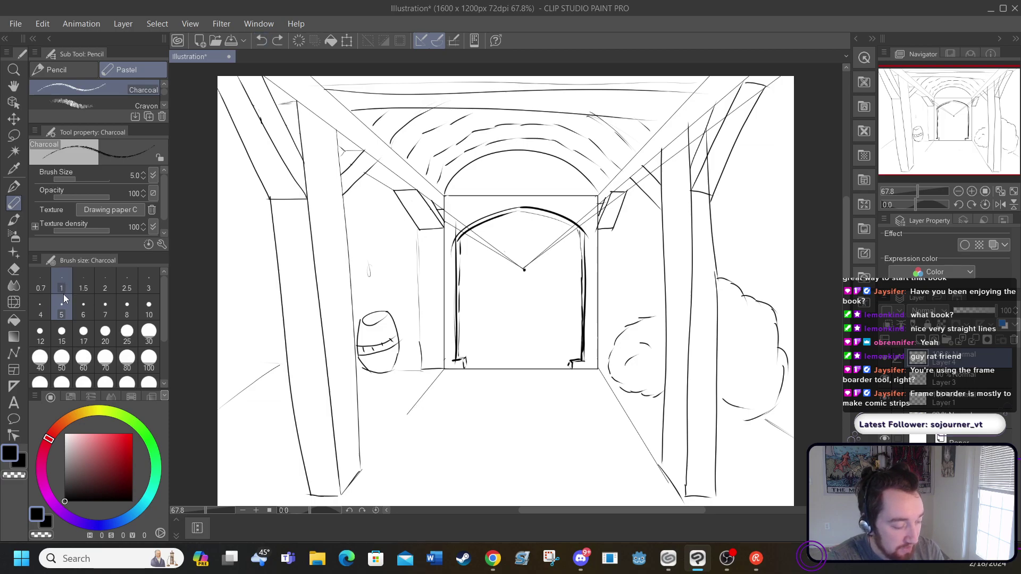
Try thin horizontal floor lines with the Charcoal brush at size 0.4, and undo them
{"action": "left_click_drag", "start_coordinate": [65, 180], "coordinate": [59, 181]}
{"action": "left_click_drag", "start_coordinate": [413, 414], "coordinate": [558, 422]}
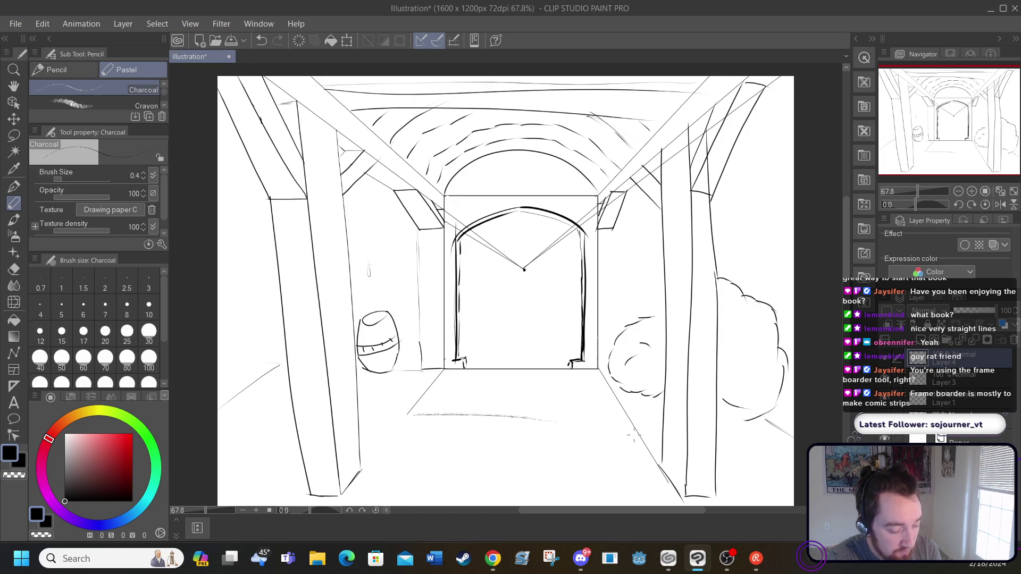
{"action": "left_click_drag", "start_coordinate": [633, 436], "coordinate": [512, 436]}
{"action": "left_click_drag", "start_coordinate": [388, 454], "coordinate": [504, 465]}
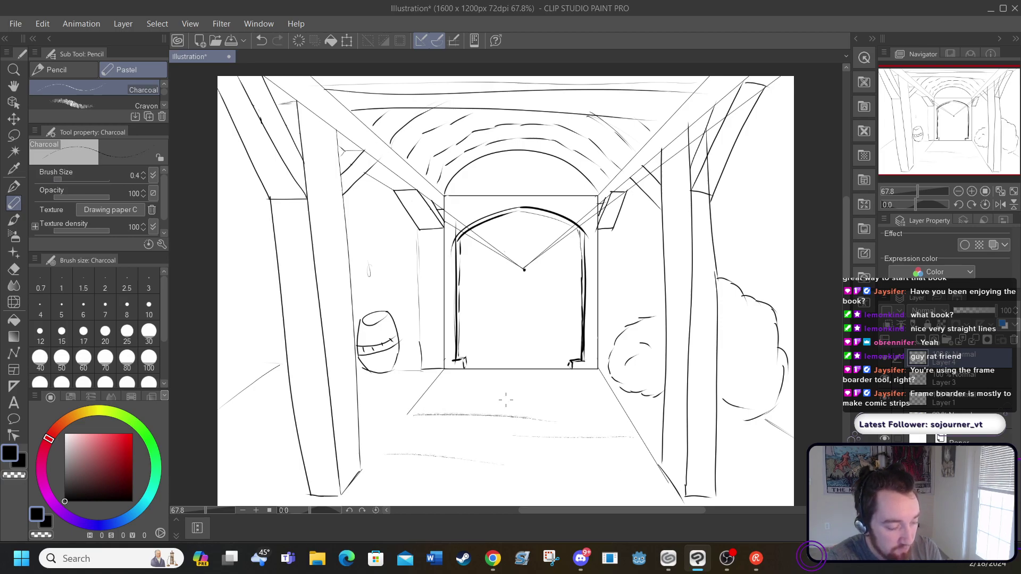
{"action": "left_click", "coordinate": [262, 41]}
{"action": "left_click", "coordinate": [262, 40]}
{"action": "left_click", "coordinate": [262, 40]}
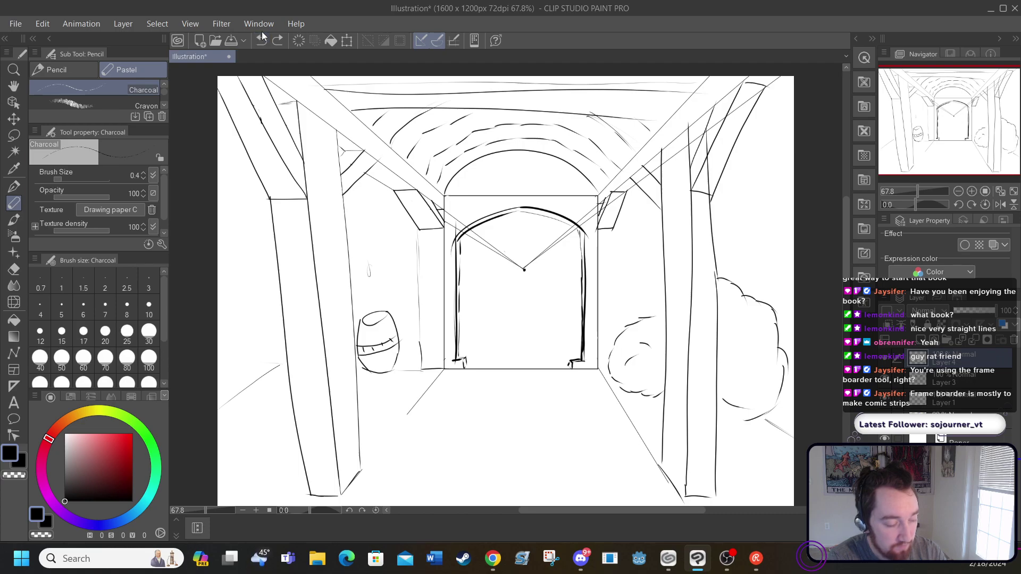
Sketch thin horizontal lines across the floor between the two posts with the black G-pen at size 3
{"action": "left_click", "coordinate": [15, 186]}
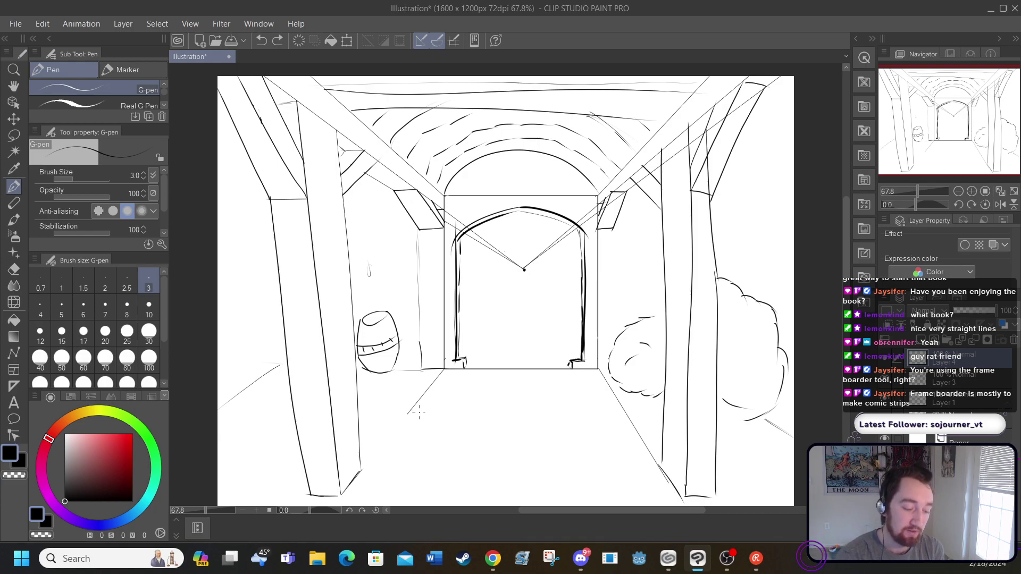
{"action": "left_click_drag", "start_coordinate": [366, 391], "coordinate": [681, 406]}
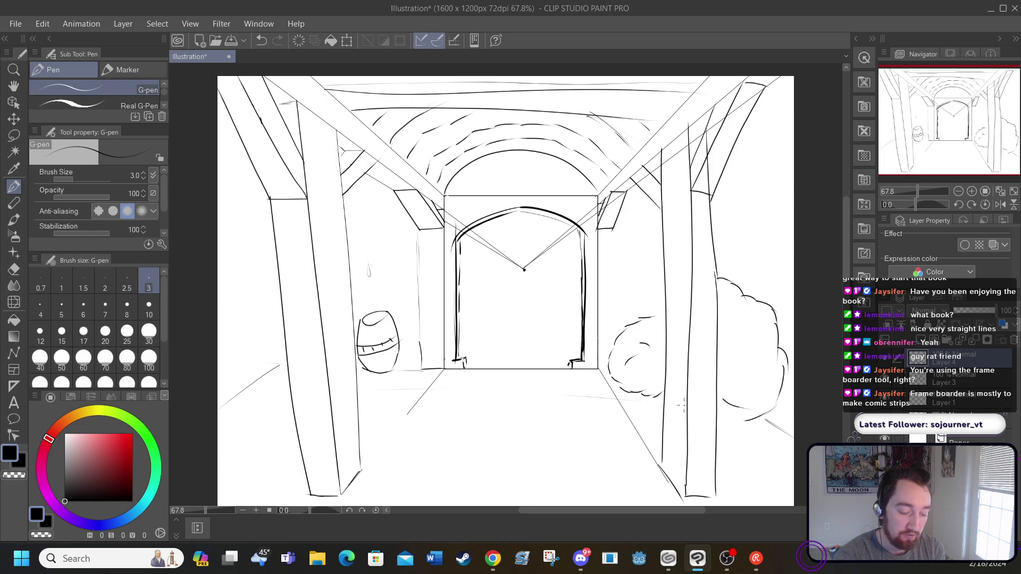
{"action": "left_click_drag", "start_coordinate": [579, 421], "coordinate": [616, 423]}
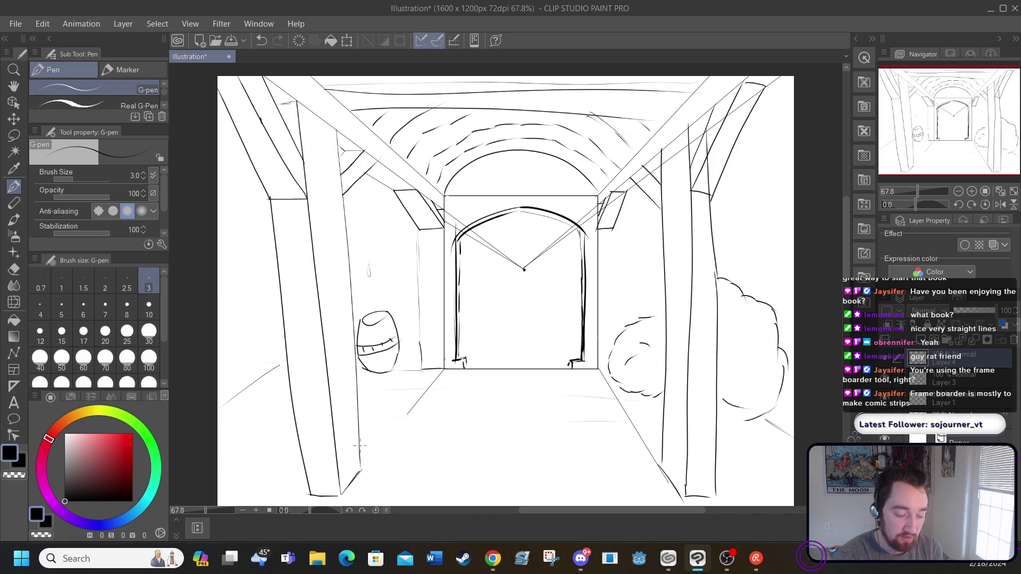
{"action": "left_click_drag", "start_coordinate": [360, 446], "coordinate": [707, 452]}
{"action": "left_click_drag", "start_coordinate": [364, 469], "coordinate": [481, 469]}
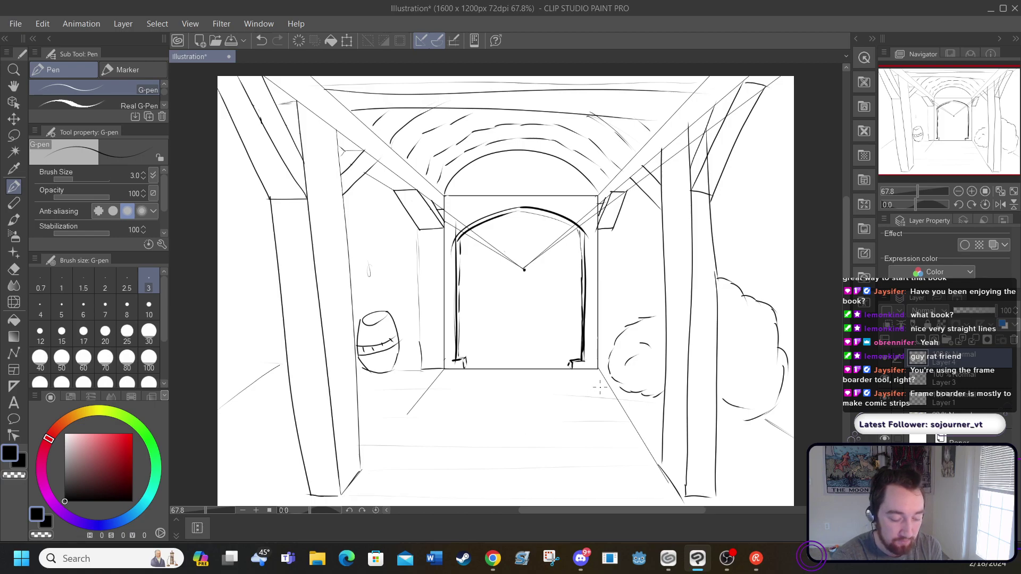
{"action": "left_click_drag", "start_coordinate": [600, 387], "coordinate": [491, 386]}
{"action": "mouse_move", "coordinate": [437, 408]}
{"action": "left_mouse_down"}
{"action": "mouse_move", "coordinate": [569, 411]}
{"action": "mouse_move", "coordinate": [351, 417]}
{"action": "mouse_move", "coordinate": [574, 440]}
{"action": "left_mouse_up"}
{"action": "left_click_drag", "start_coordinate": [630, 462], "coordinate": [423, 456]}
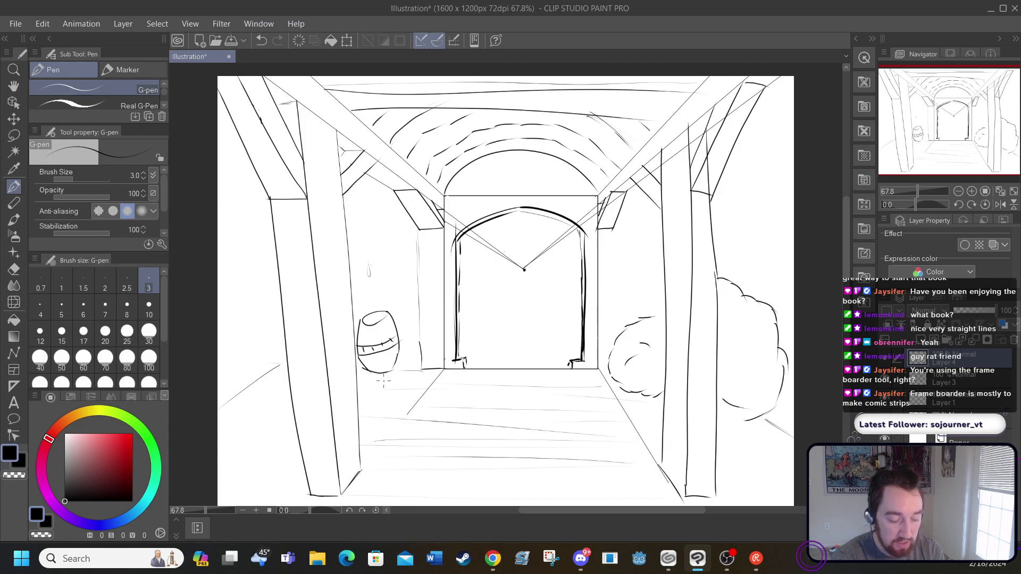
Add short jagged G-pen lines across the floor lines in front of the doorway's left foot
{"action": "mouse_move", "coordinate": [458, 394]}
{"action": "left_mouse_down"}
{"action": "mouse_move", "coordinate": [448, 406]}
{"action": "mouse_move", "coordinate": [459, 384]}
{"action": "left_mouse_up"}
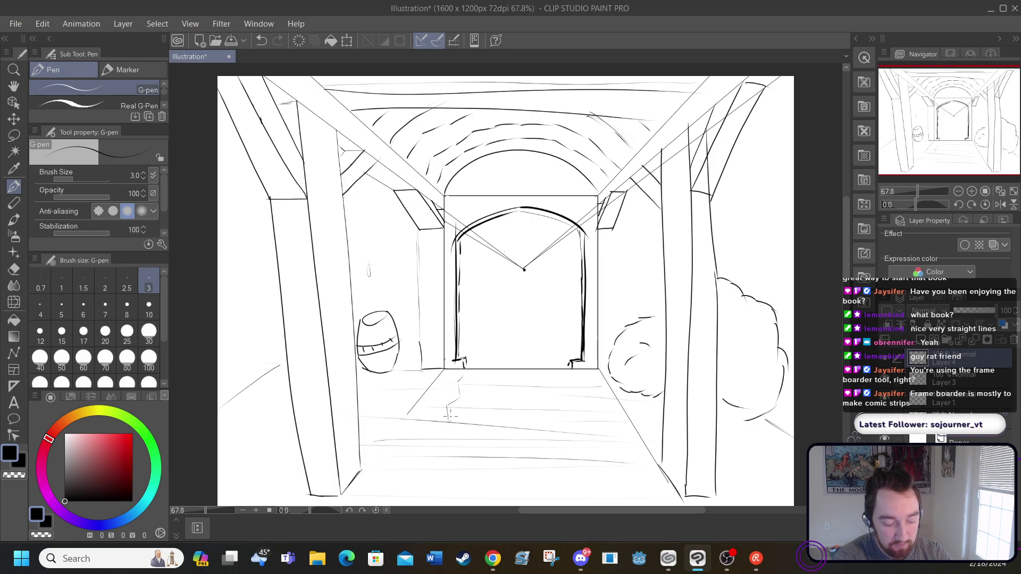
{"action": "mouse_move", "coordinate": [450, 416]}
{"action": "left_mouse_down"}
{"action": "mouse_move", "coordinate": [447, 443]}
{"action": "mouse_move", "coordinate": [434, 451]}
{"action": "mouse_move", "coordinate": [422, 436]}
{"action": "mouse_move", "coordinate": [438, 421]}
{"action": "mouse_move", "coordinate": [426, 422]}
{"action": "mouse_move", "coordinate": [442, 391]}
{"action": "mouse_move", "coordinate": [467, 384]}
{"action": "left_mouse_up"}
{"action": "left_click_drag", "start_coordinate": [458, 382], "coordinate": [465, 374]}
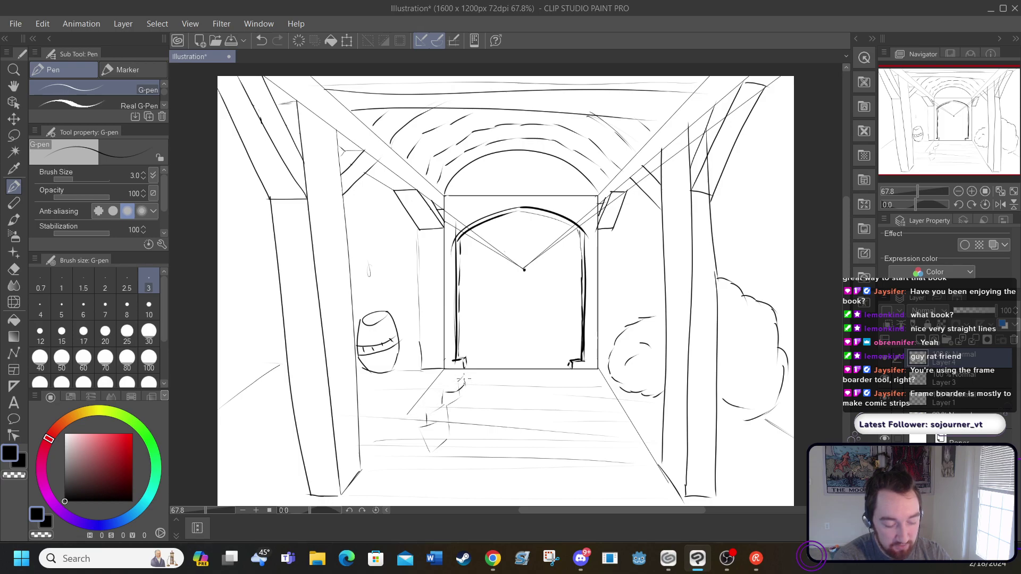
Undo all the G-pen lines on the floor, keeping the empty top layer
{"action": "left_click", "coordinate": [261, 41]}
{"action": "left_click", "coordinate": [261, 41]}
{"action": "left_click", "coordinate": [261, 41]}
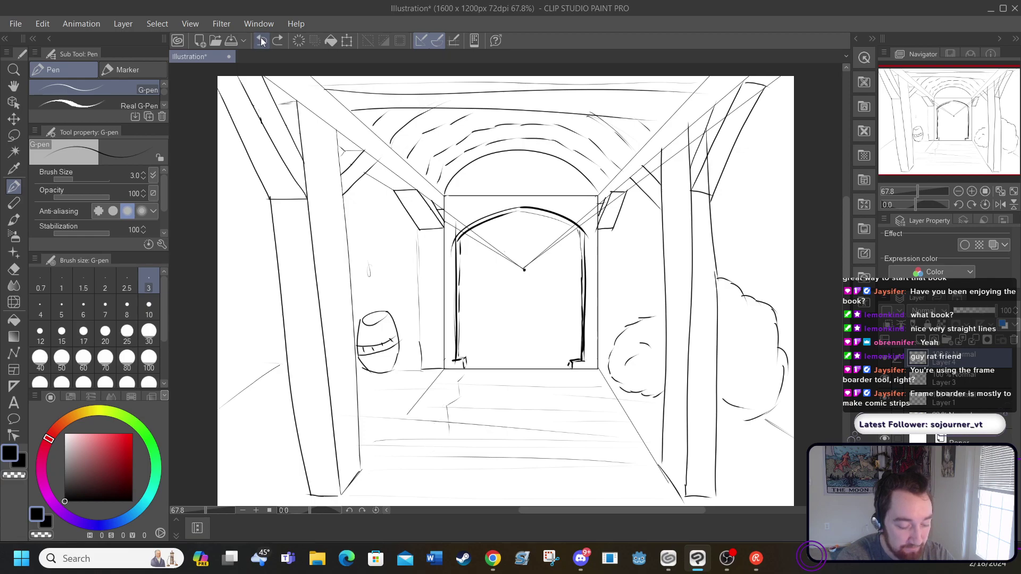
{"action": "left_click", "coordinate": [261, 41]}
{"action": "left_click", "coordinate": [261, 41]}
{"action": "left_click", "coordinate": [261, 42]}
{"action": "left_click", "coordinate": [261, 41]}
{"action": "left_click", "coordinate": [261, 40]}
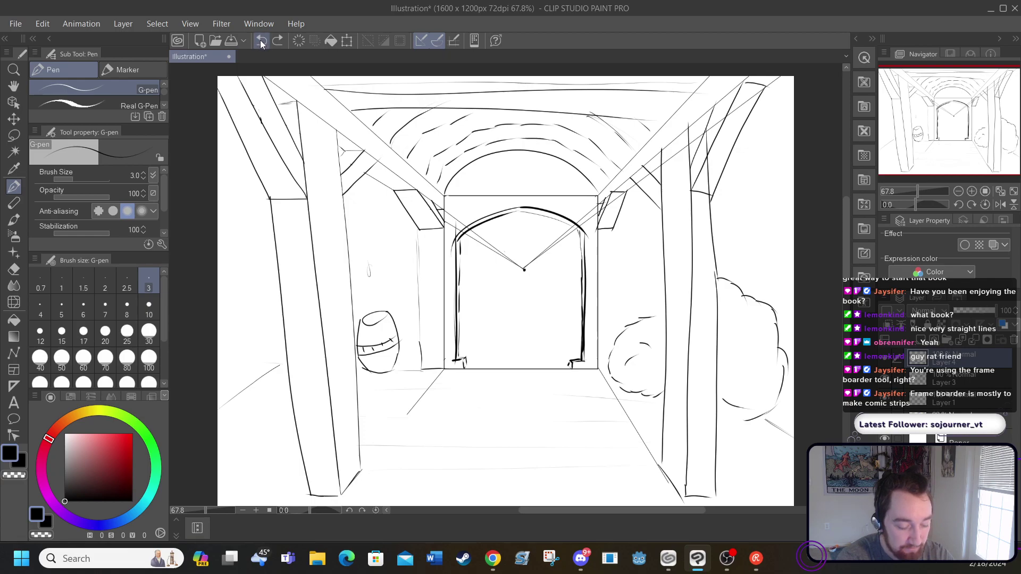
{"action": "left_click", "coordinate": [260, 42]}
{"action": "left_click", "coordinate": [260, 42]}
{"action": "left_click", "coordinate": [260, 43]}
{"action": "left_click", "coordinate": [260, 44]}
{"action": "left_click", "coordinate": [260, 44]}
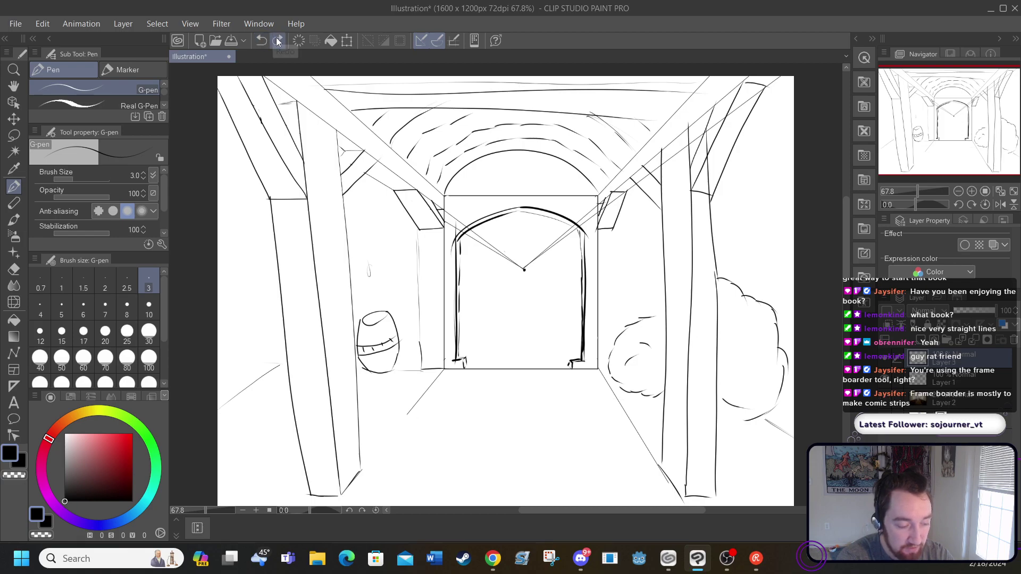
{"action": "left_click", "coordinate": [277, 41]}
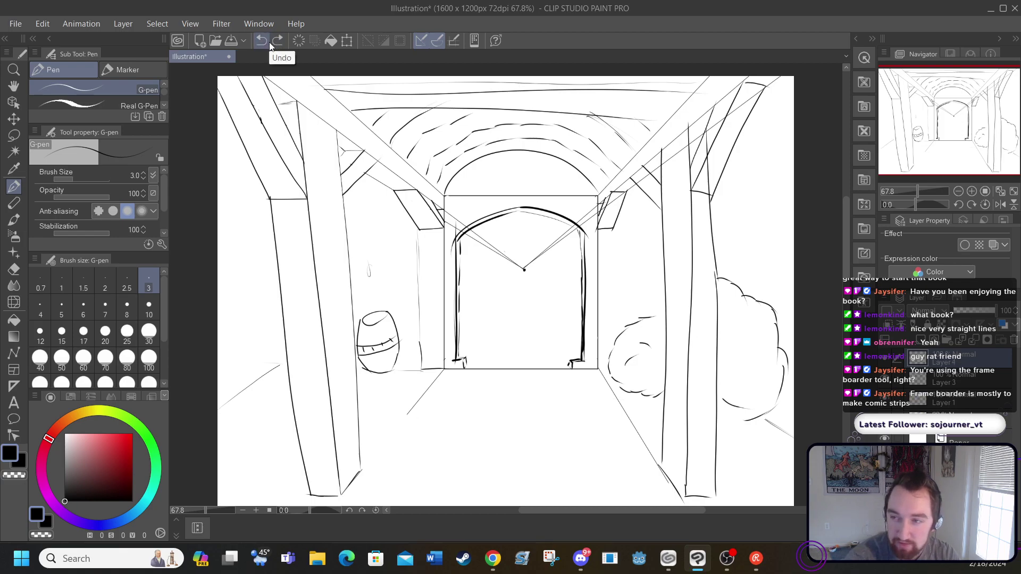
Set the G-pen to mid-grey at size 17 for shading the arched doorway
{"action": "left_click", "coordinate": [255, 510]}
{"action": "left_click", "coordinate": [256, 511]}
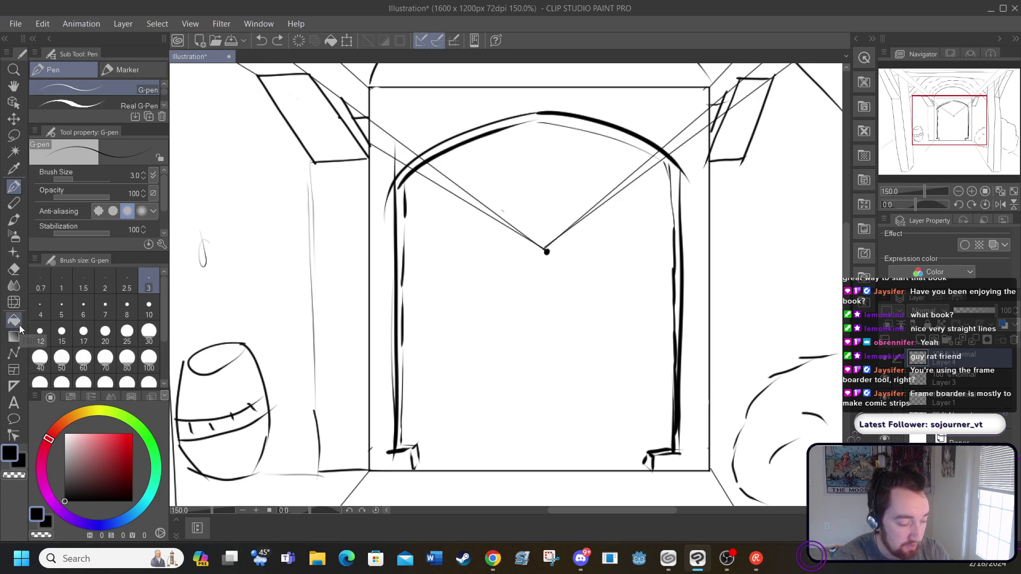
{"action": "left_click", "coordinate": [64, 460]}
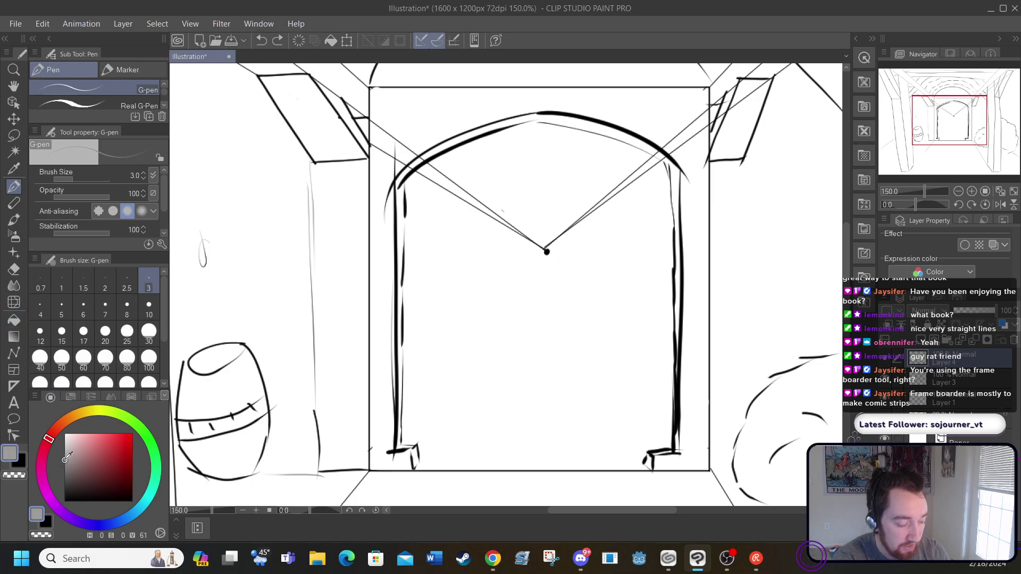
{"action": "left_click", "coordinate": [83, 334]}
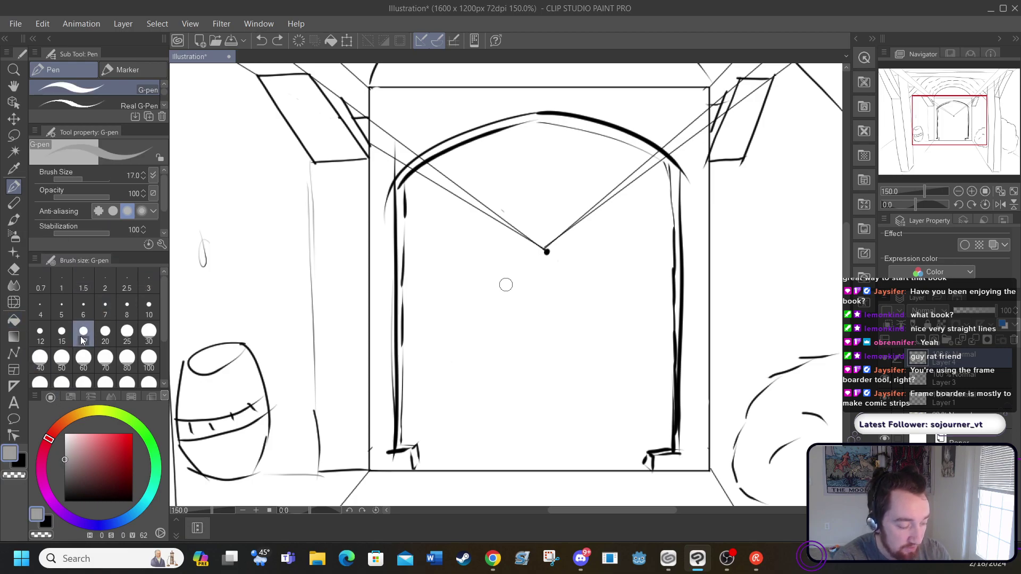
Try grey strokes up the doorway's left inner edge and into the arch, and undo them
{"action": "left_click_drag", "start_coordinate": [408, 441], "coordinate": [408, 355]}
{"action": "mouse_move", "coordinate": [409, 316]}
{"action": "left_mouse_down"}
{"action": "mouse_move", "coordinate": [413, 179]}
{"action": "mouse_move", "coordinate": [439, 154]}
{"action": "left_mouse_up"}
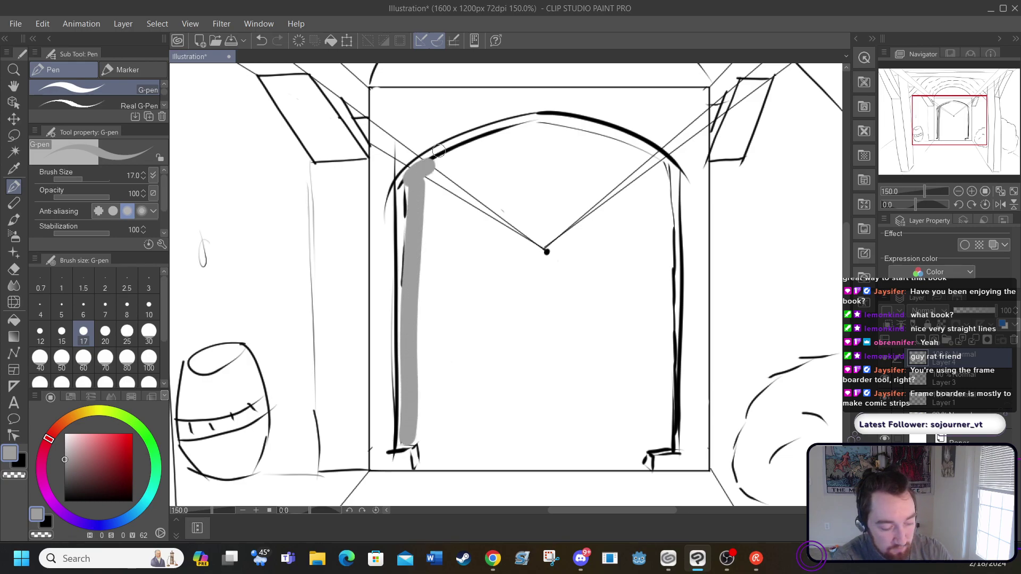
{"action": "left_click", "coordinate": [261, 41]}
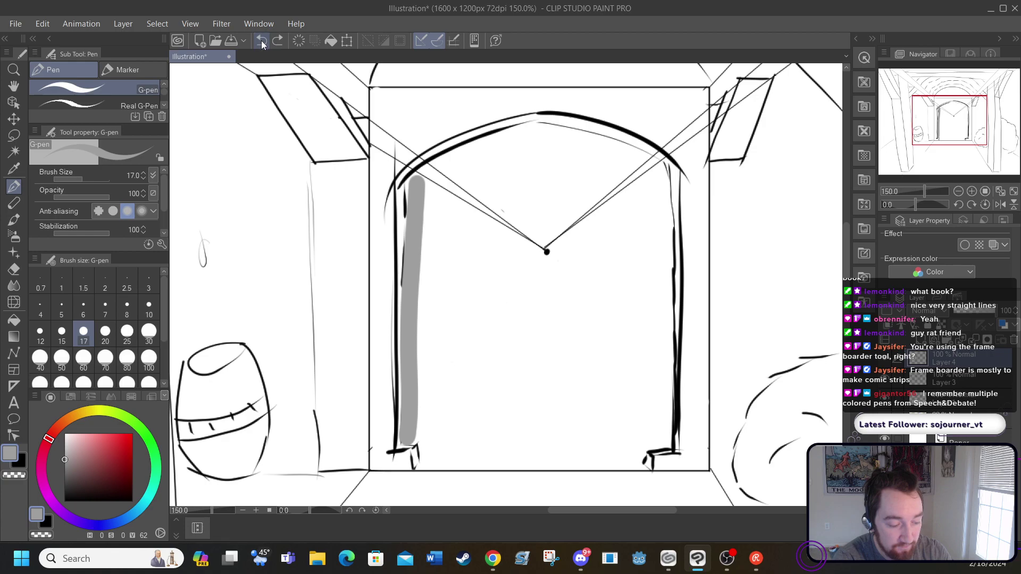
{"action": "left_click", "coordinate": [262, 41]}
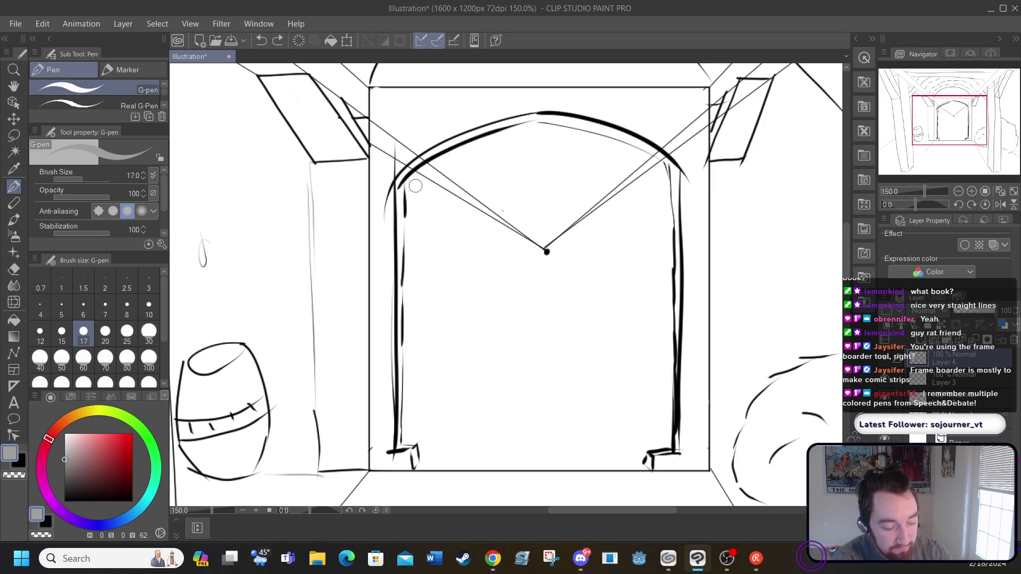
Outline the inside of the arched doorway in grey and fill it, including the thin gap along the outline, referring only to the editing layer
{"action": "mouse_move", "coordinate": [410, 191]}
{"action": "left_mouse_down"}
{"action": "mouse_move", "coordinate": [414, 441]}
{"action": "mouse_move", "coordinate": [416, 423]}
{"action": "mouse_move", "coordinate": [426, 464]}
{"action": "mouse_move", "coordinate": [435, 451]}
{"action": "mouse_move", "coordinate": [432, 465]}
{"action": "mouse_move", "coordinate": [651, 464]}
{"action": "mouse_move", "coordinate": [643, 467]}
{"action": "mouse_move", "coordinate": [641, 444]}
{"action": "mouse_move", "coordinate": [667, 442]}
{"action": "mouse_move", "coordinate": [665, 160]}
{"action": "left_mouse_up"}
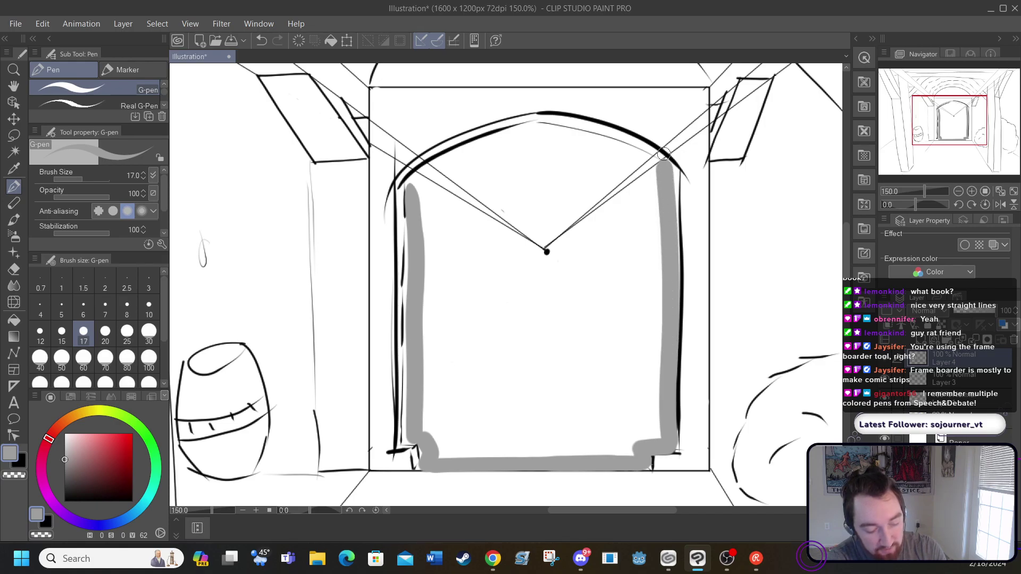
{"action": "mouse_move", "coordinate": [408, 191]}
{"action": "left_mouse_down"}
{"action": "mouse_move", "coordinate": [453, 148]}
{"action": "mouse_move", "coordinate": [507, 128]}
{"action": "mouse_move", "coordinate": [580, 127]}
{"action": "mouse_move", "coordinate": [664, 151]}
{"action": "left_mouse_up"}
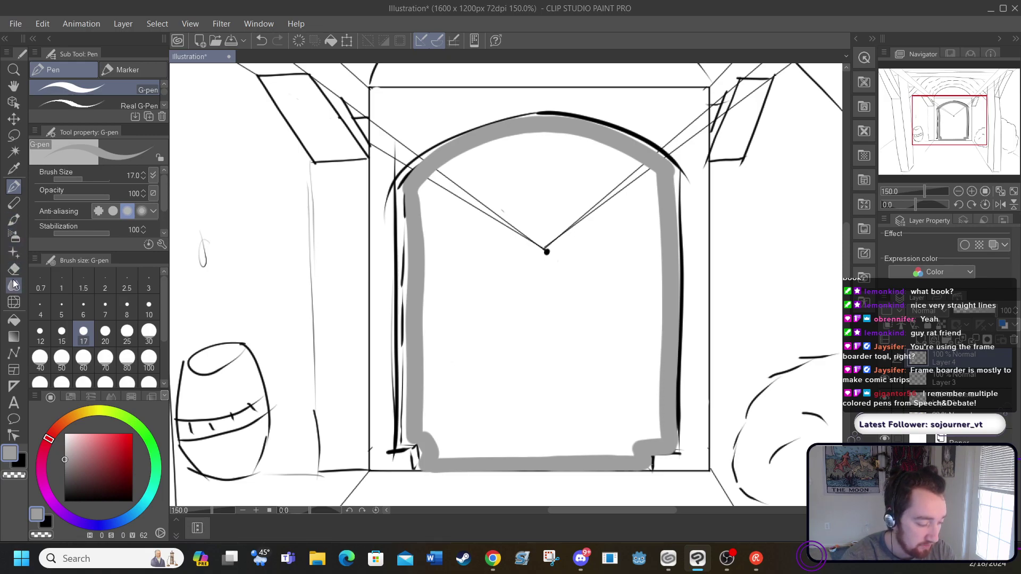
{"action": "left_click", "coordinate": [14, 319]}
{"action": "left_click", "coordinate": [82, 86]}
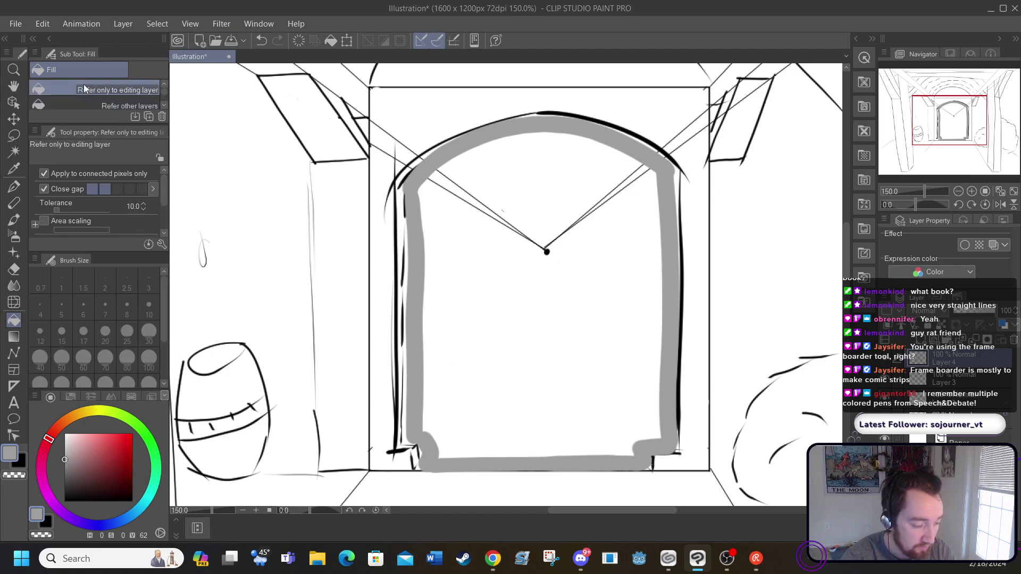
{"action": "left_click", "coordinate": [474, 259]}
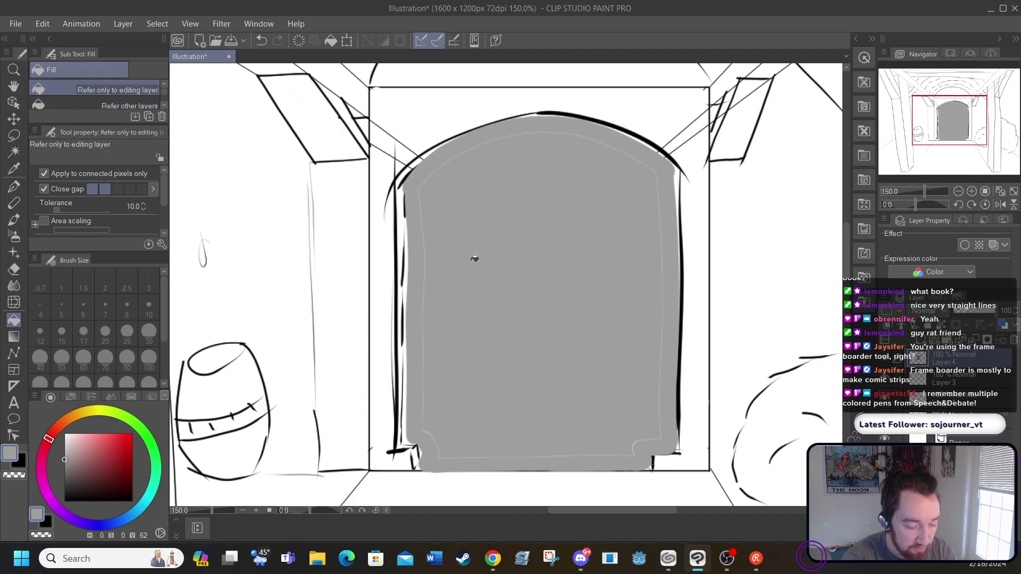
{"action": "left_click", "coordinate": [513, 292]}
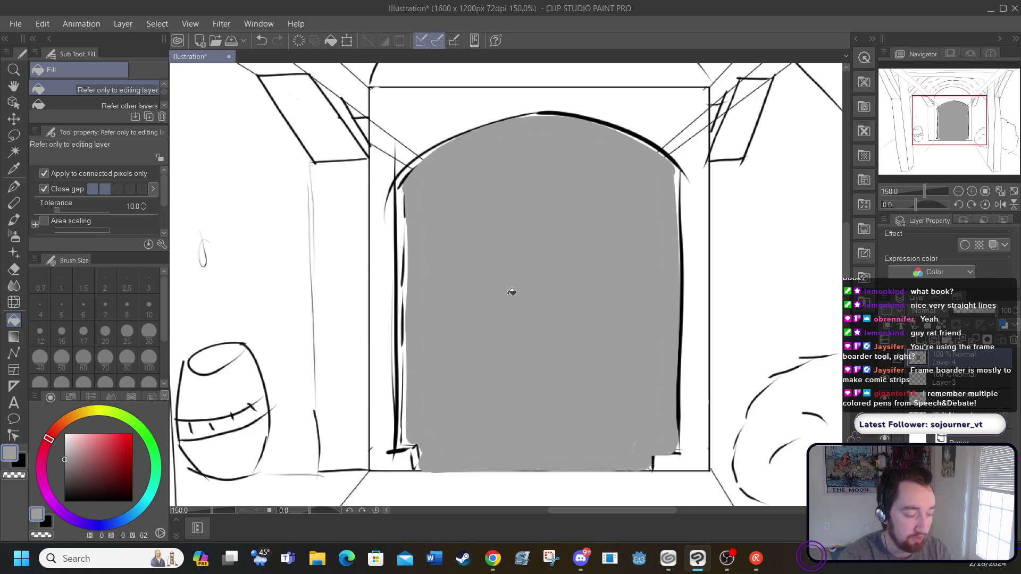
Draw two thin horizontal brick lines with short vertical joints across the doorway's upper part, using the black G-pen at size 1
{"action": "left_click", "coordinate": [17, 192]}
{"action": "left_click", "coordinate": [64, 501]}
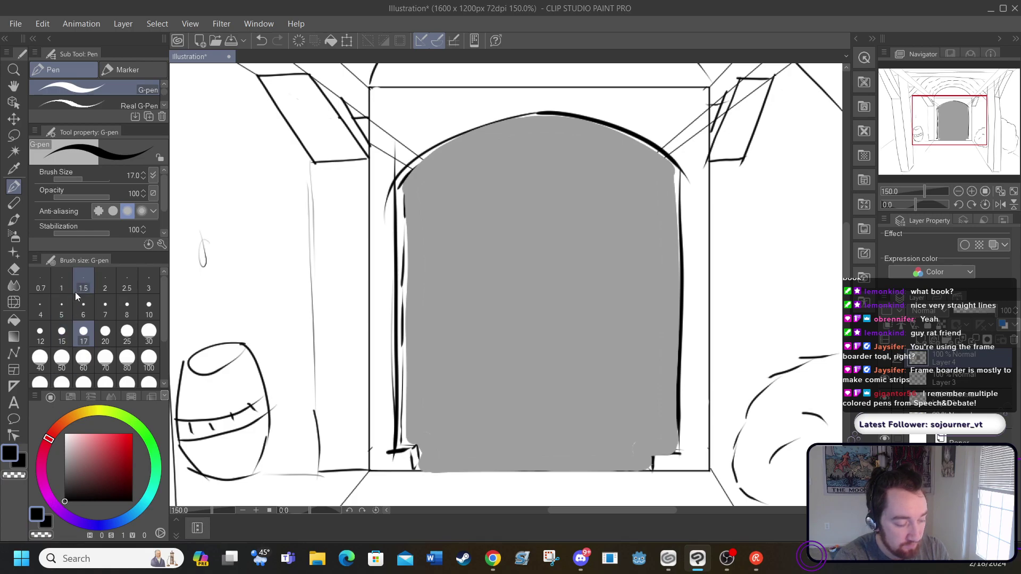
{"action": "left_click", "coordinate": [63, 307]}
{"action": "left_click", "coordinate": [61, 281]}
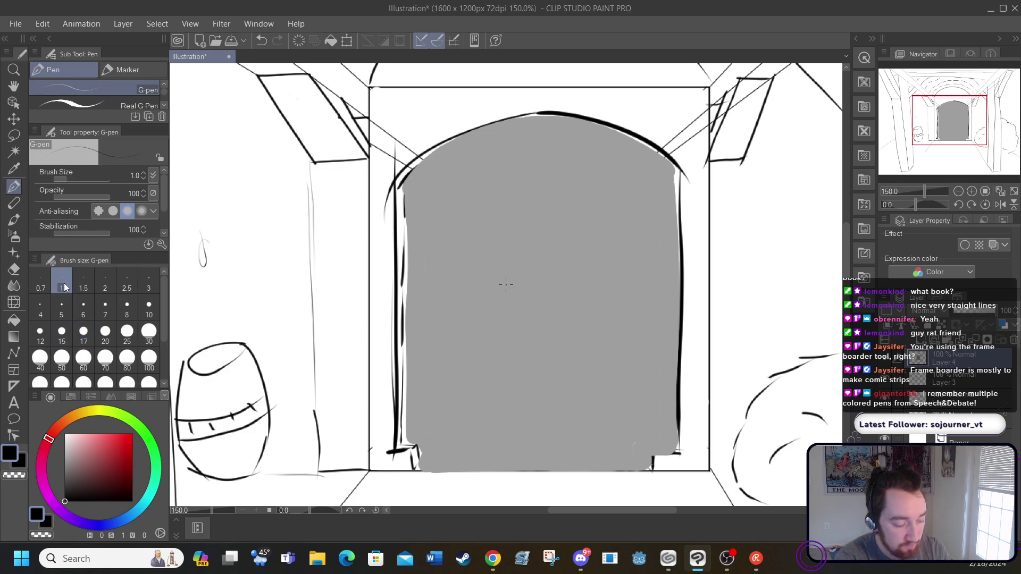
{"action": "left_click_drag", "start_coordinate": [408, 228], "coordinate": [590, 211]}
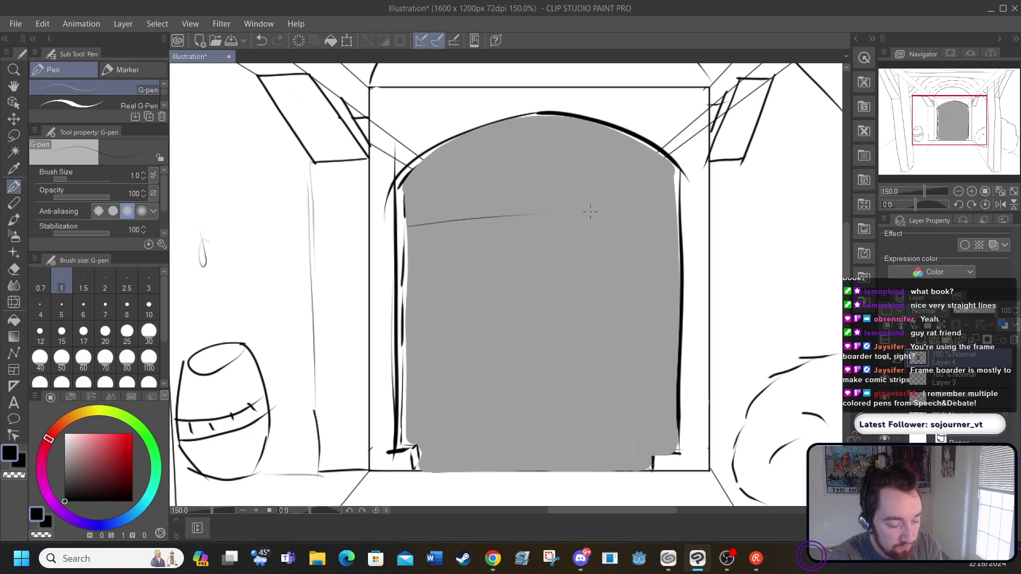
{"action": "left_click_drag", "start_coordinate": [666, 234], "coordinate": [536, 224]}
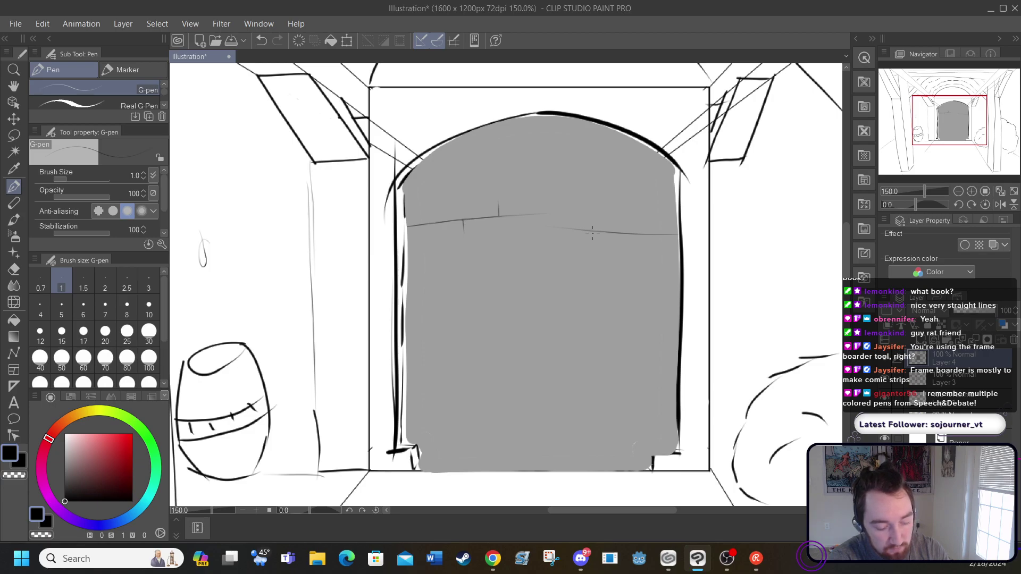
{"action": "left_click_drag", "start_coordinate": [591, 229], "coordinate": [592, 239]}
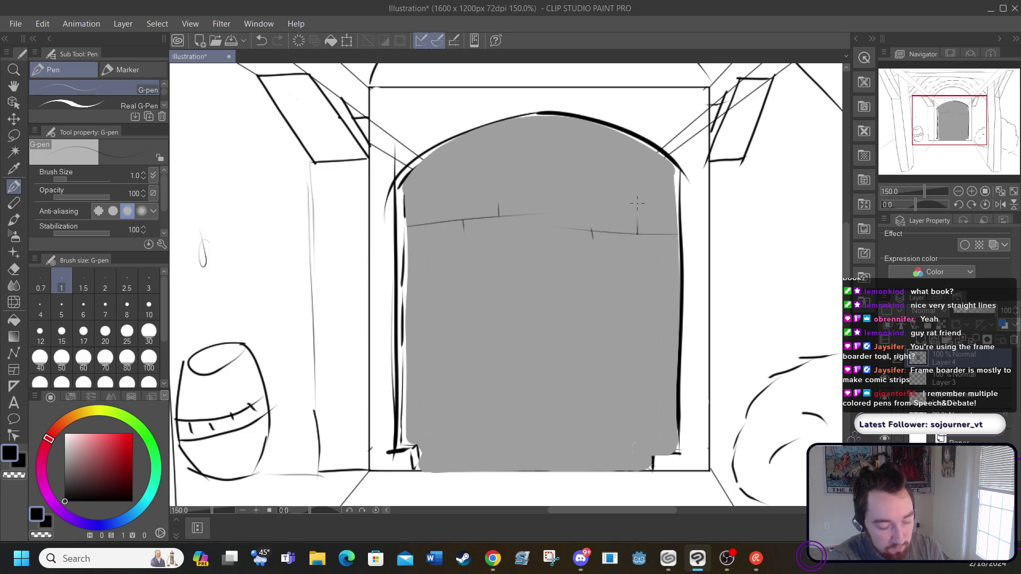
Add brick lines with short vertical joints at the doorway's centre, its lower left and beneath the arch
{"action": "left_click_drag", "start_coordinate": [489, 293], "coordinate": [627, 291]}
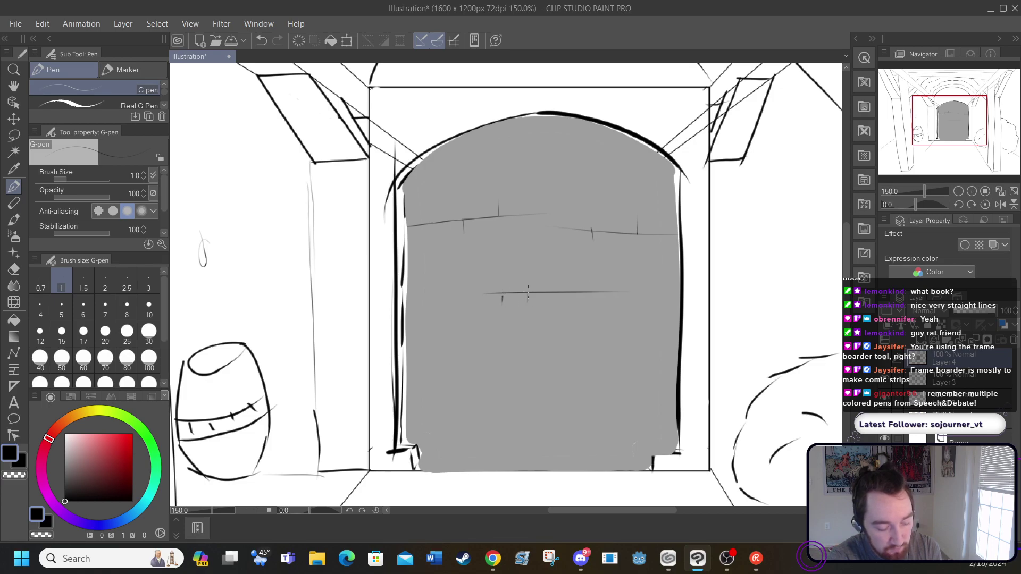
{"action": "left_click_drag", "start_coordinate": [562, 292], "coordinate": [562, 277]}
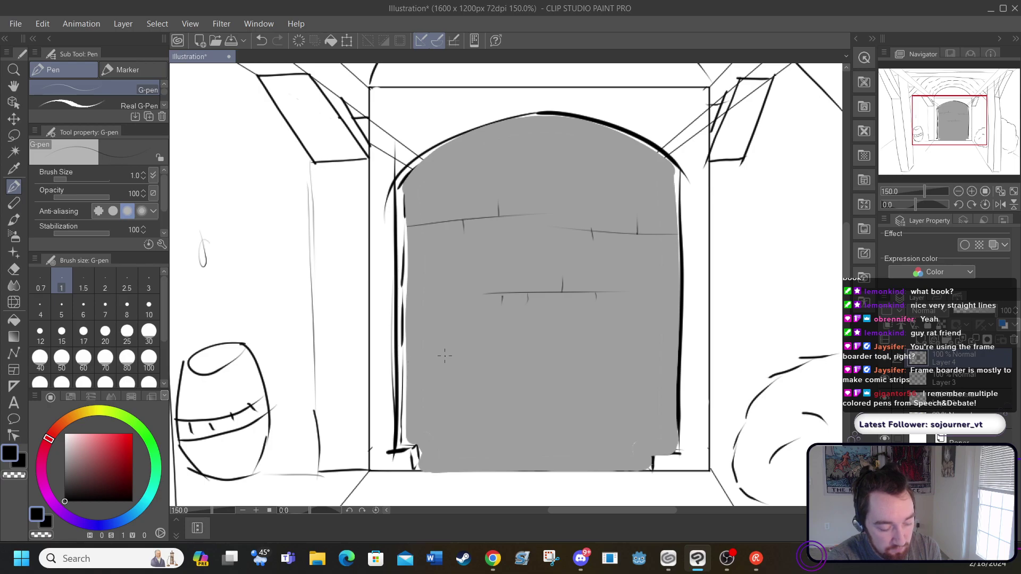
{"action": "mouse_move", "coordinate": [436, 356]}
{"action": "left_mouse_down"}
{"action": "mouse_move", "coordinate": [596, 360]}
{"action": "mouse_move", "coordinate": [541, 365]}
{"action": "left_mouse_up"}
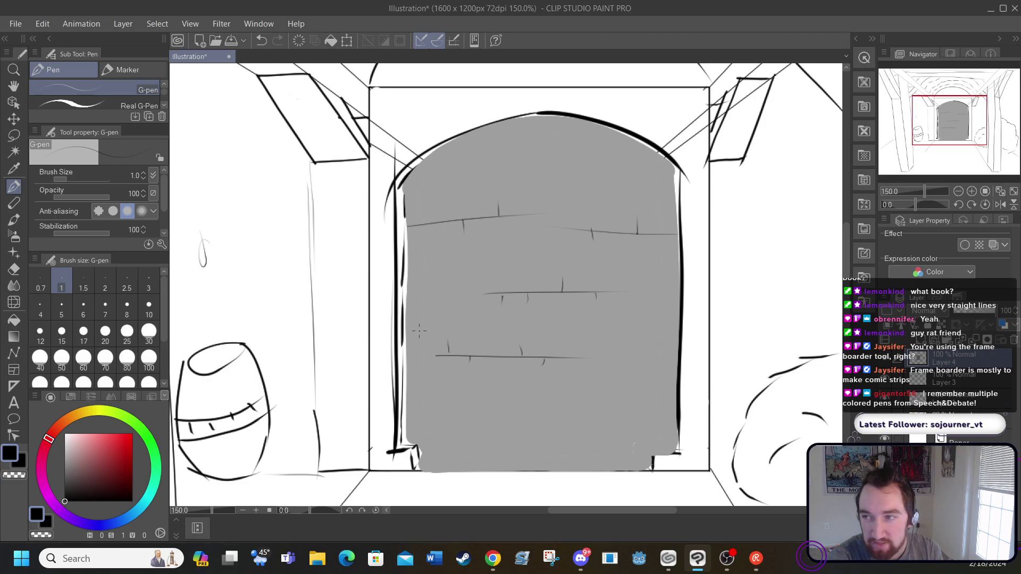
{"action": "left_click_drag", "start_coordinate": [544, 171], "coordinate": [646, 168]}
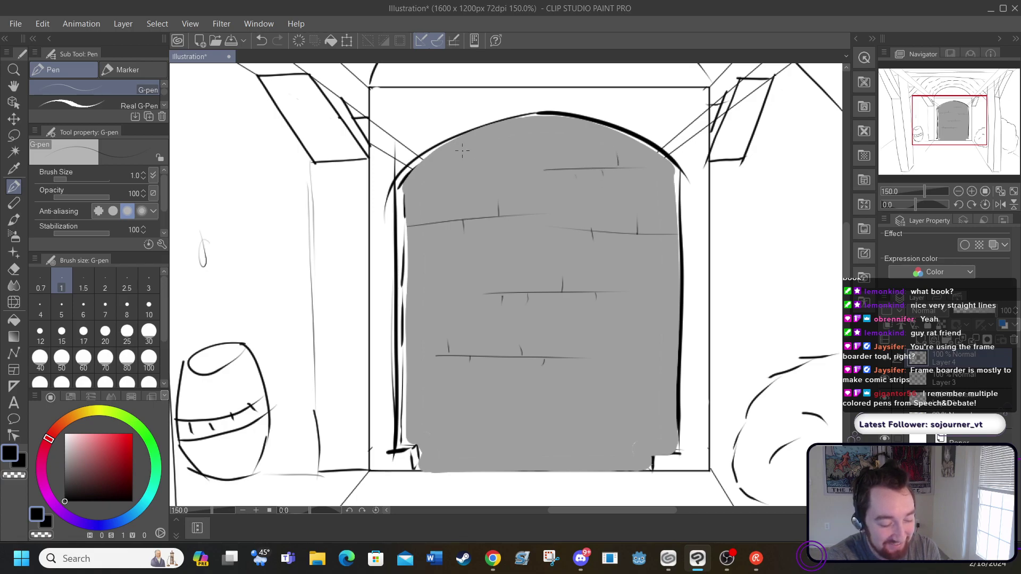
{"action": "left_click_drag", "start_coordinate": [461, 152], "coordinate": [536, 146]}
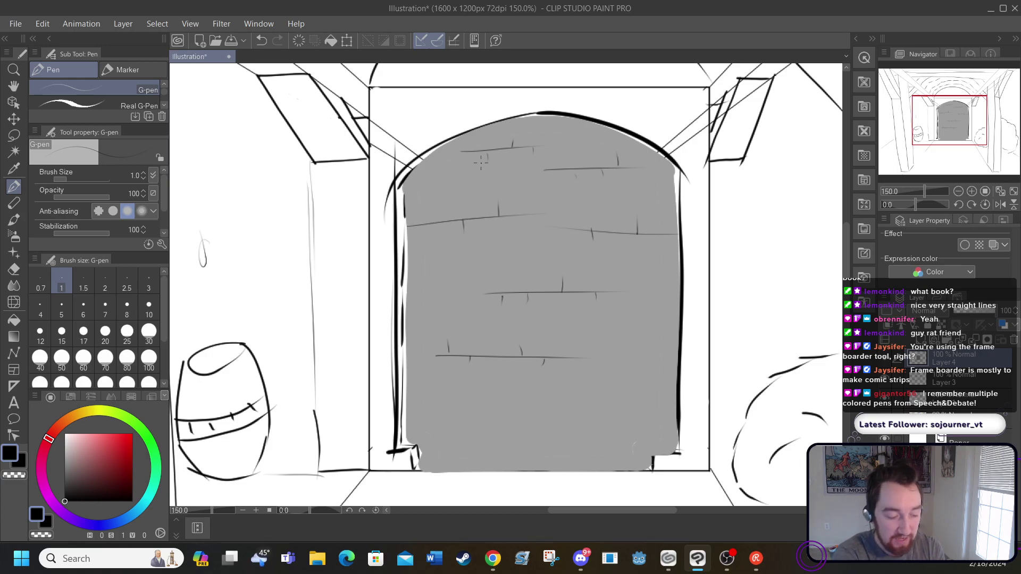
{"action": "left_click_drag", "start_coordinate": [472, 162], "coordinate": [491, 160]}
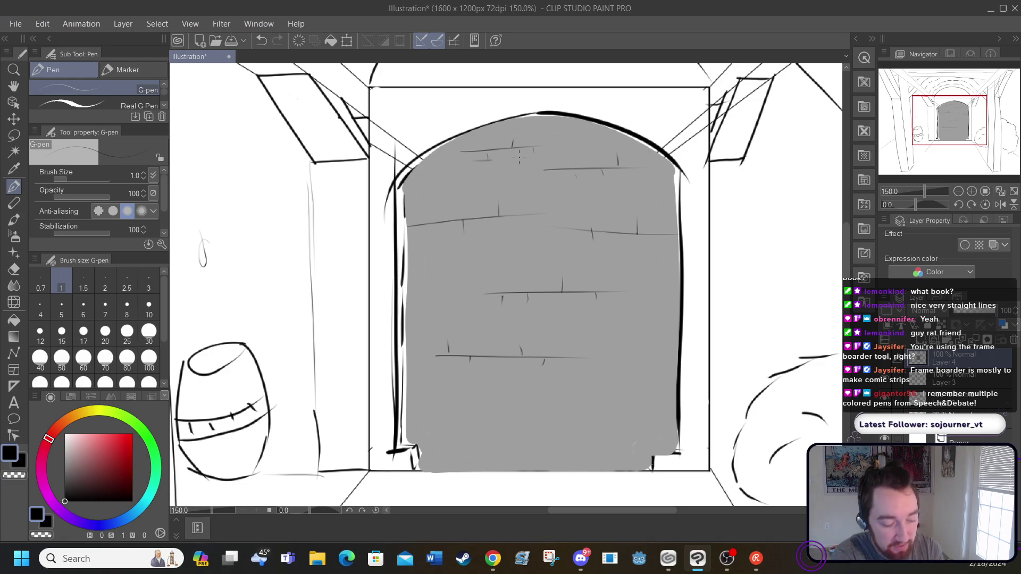
Add shorter parallel lines beside the upper, central and lower-left brick lines to suggest individual bricks
{"action": "left_click_drag", "start_coordinate": [455, 235], "coordinate": [514, 234]}
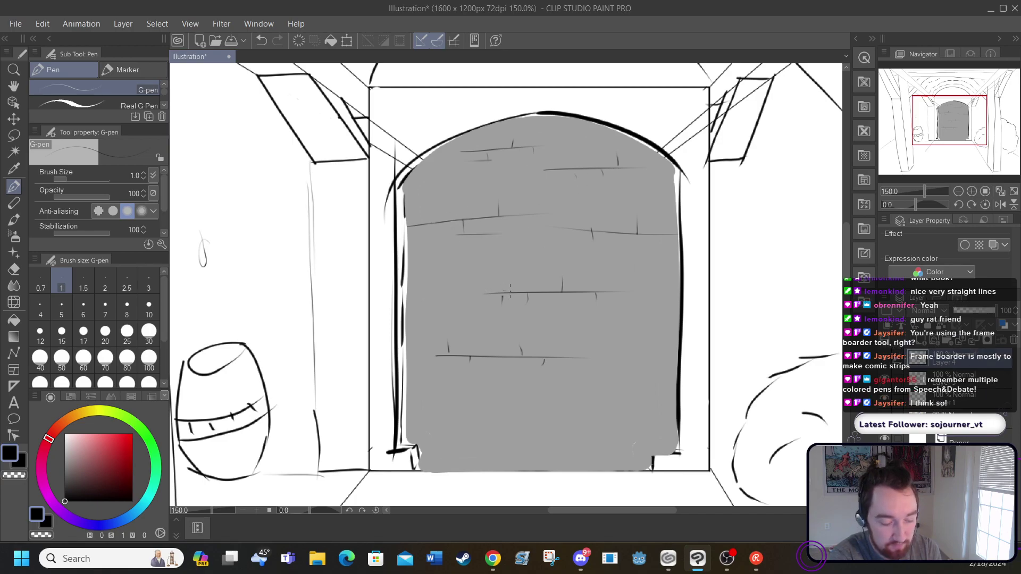
{"action": "left_click_drag", "start_coordinate": [571, 278], "coordinate": [541, 278]}
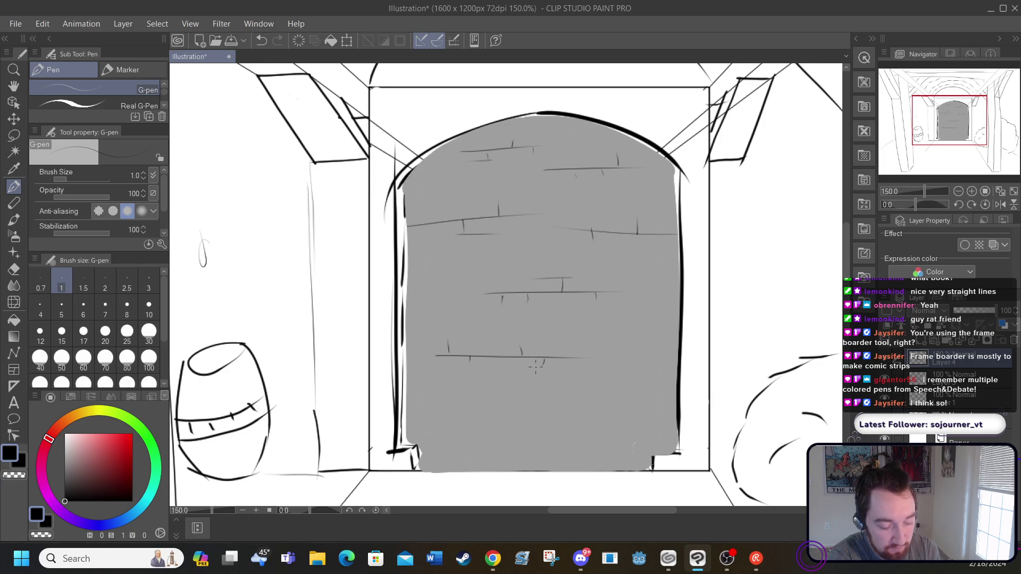
{"action": "left_click_drag", "start_coordinate": [531, 367], "coordinate": [585, 368]}
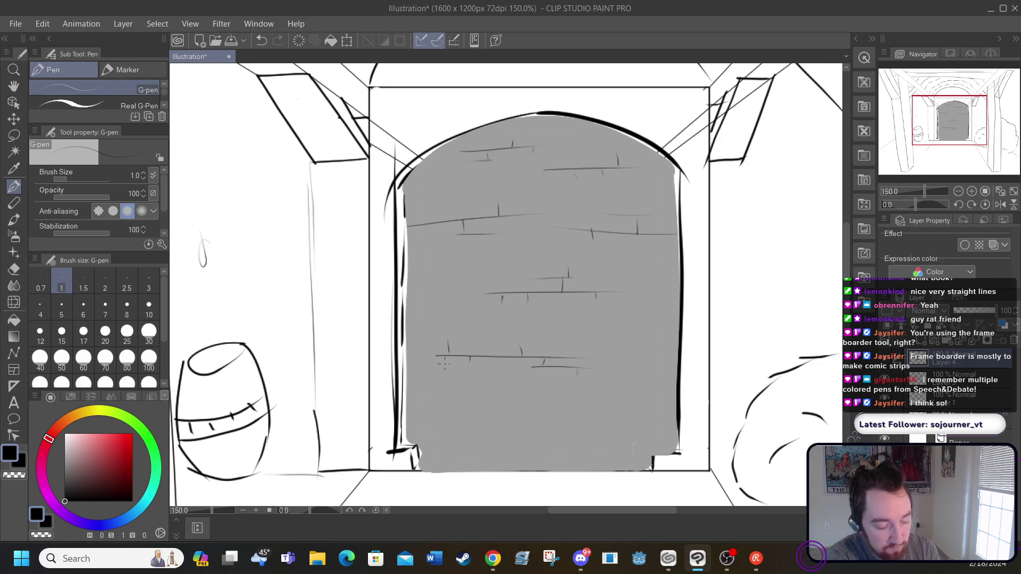
{"action": "left_click_drag", "start_coordinate": [427, 335], "coordinate": [486, 334]}
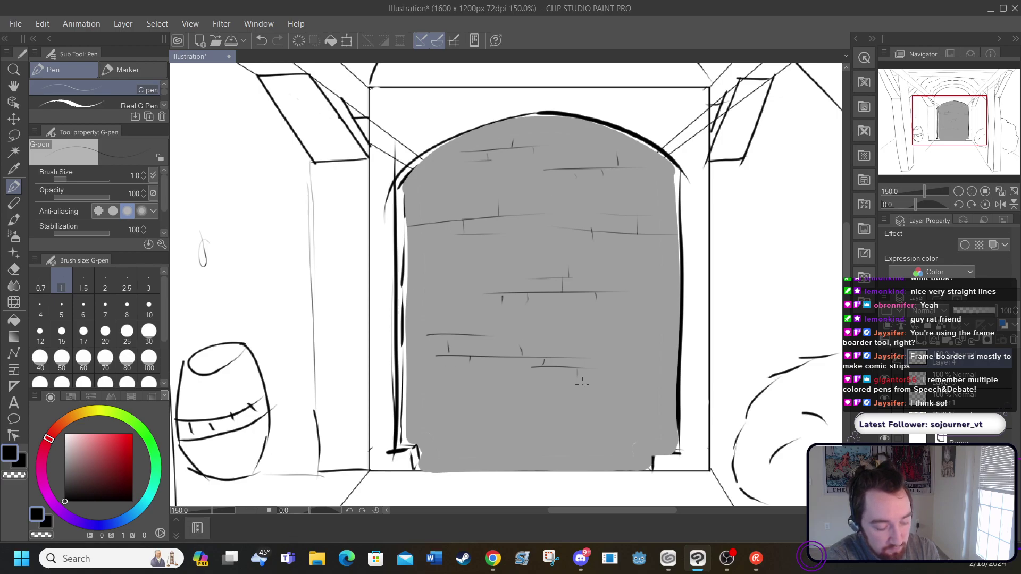
Draw a long brick line across the doorway's lower left, with vertical joints and shorter brick lines above it
{"action": "left_click_drag", "start_coordinate": [431, 417], "coordinate": [583, 410]}
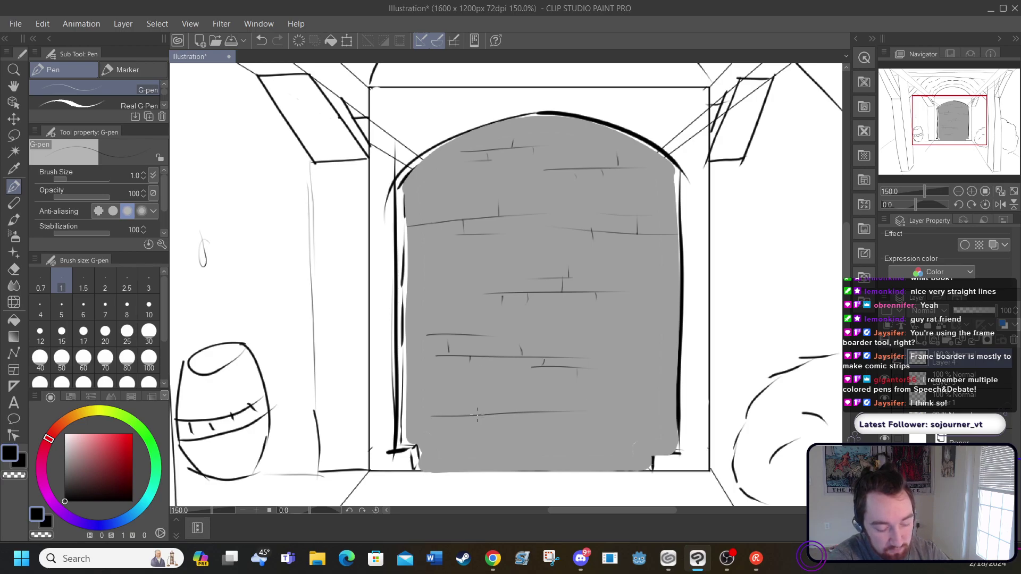
{"action": "left_click_drag", "start_coordinate": [478, 412], "coordinate": [477, 425]}
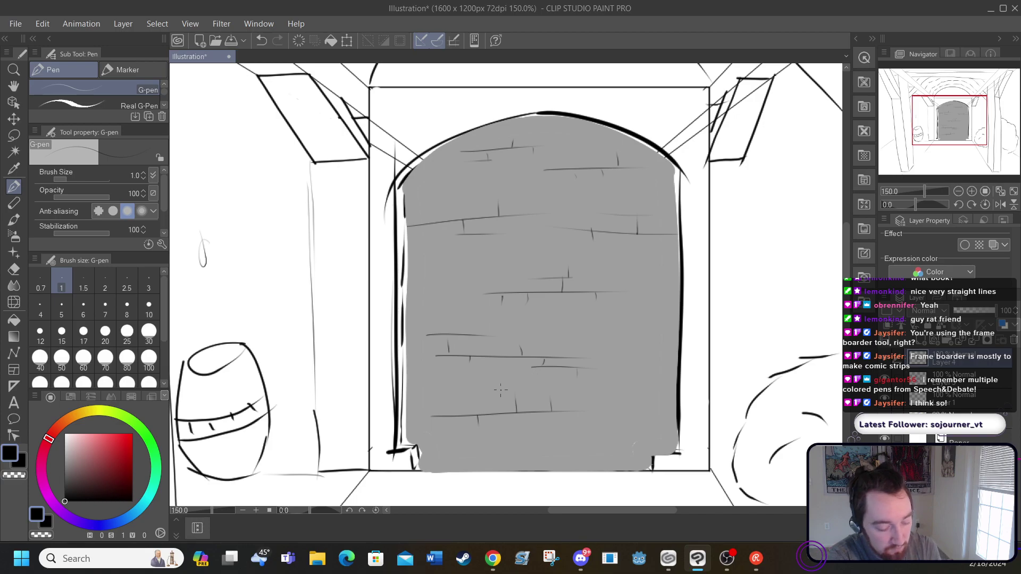
{"action": "mouse_move", "coordinate": [531, 396]}
{"action": "left_mouse_down"}
{"action": "mouse_move", "coordinate": [457, 394]}
{"action": "mouse_move", "coordinate": [502, 383]}
{"action": "left_mouse_up"}
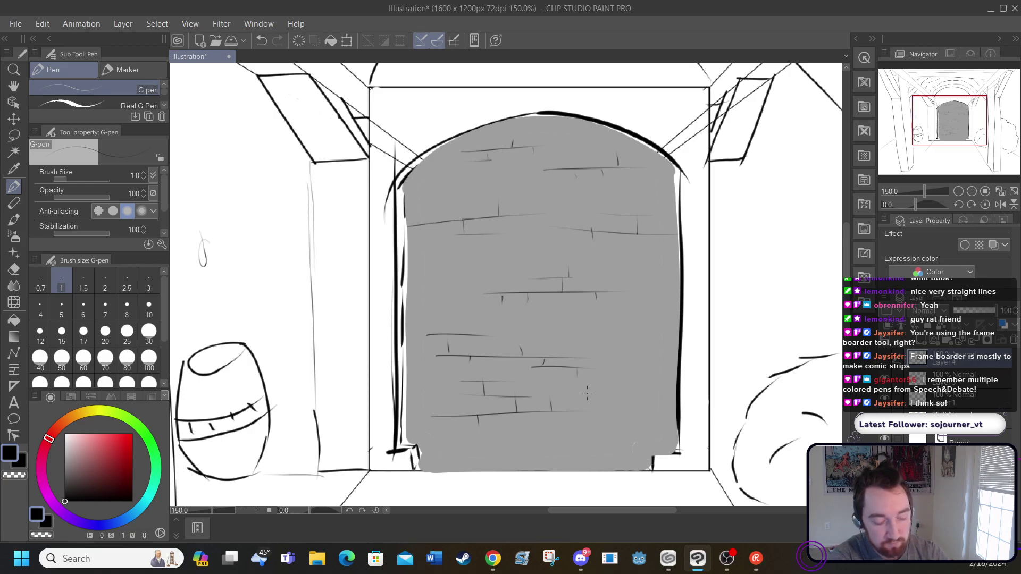
Scatter more brick lines with short joints along the doorway's right and left sides, its upper left and near the floor
{"action": "mouse_move", "coordinate": [580, 321]}
{"action": "left_mouse_down"}
{"action": "mouse_move", "coordinate": [660, 330]}
{"action": "mouse_move", "coordinate": [603, 331]}
{"action": "left_mouse_up"}
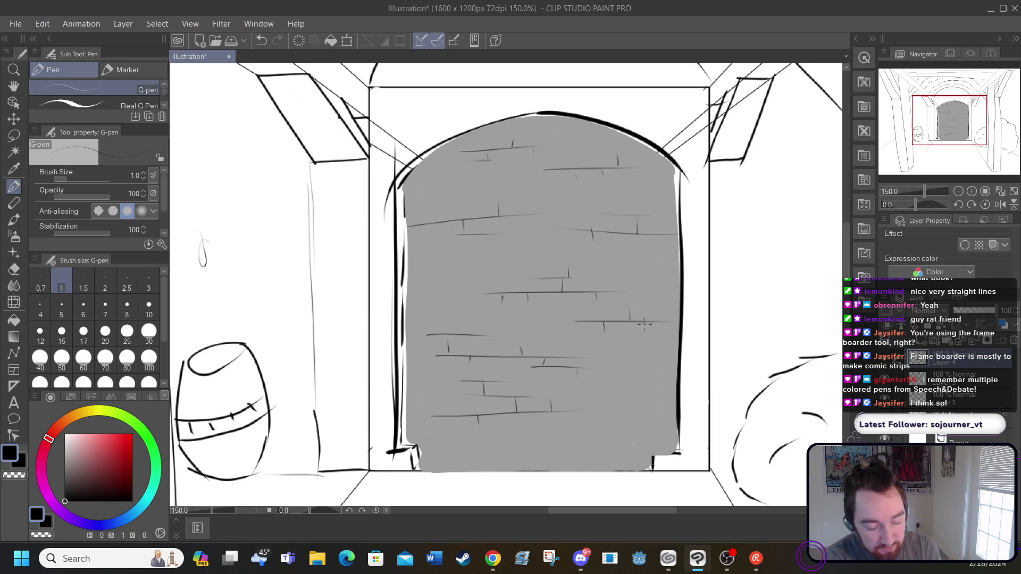
{"action": "left_click_drag", "start_coordinate": [623, 339], "coordinate": [671, 338]}
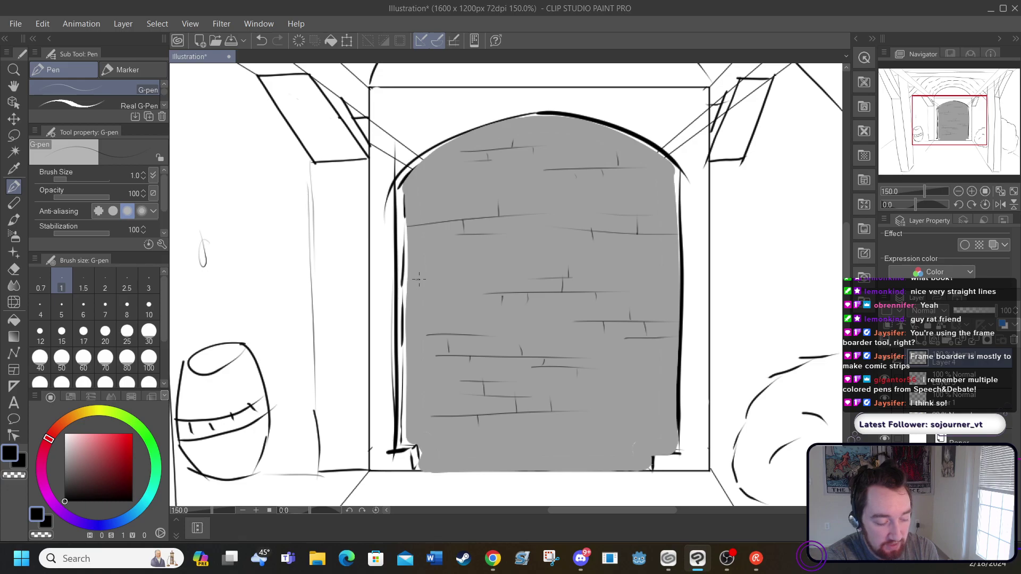
{"action": "mouse_move", "coordinate": [417, 280]}
{"action": "left_mouse_down"}
{"action": "mouse_move", "coordinate": [483, 271]}
{"action": "mouse_move", "coordinate": [431, 267]}
{"action": "mouse_move", "coordinate": [447, 285]}
{"action": "left_mouse_up"}
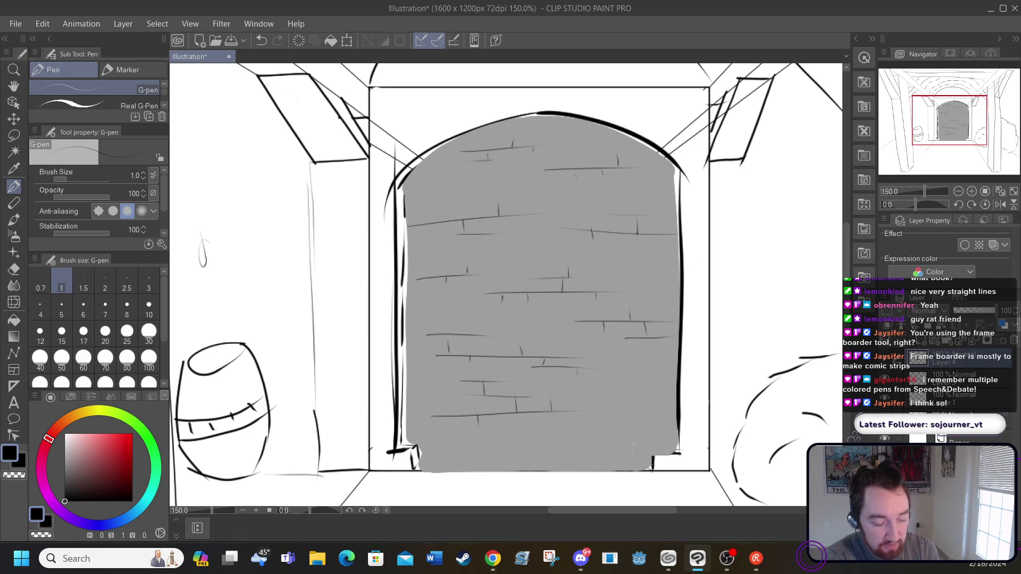
{"action": "left_click_drag", "start_coordinate": [620, 262], "coordinate": [667, 260]}
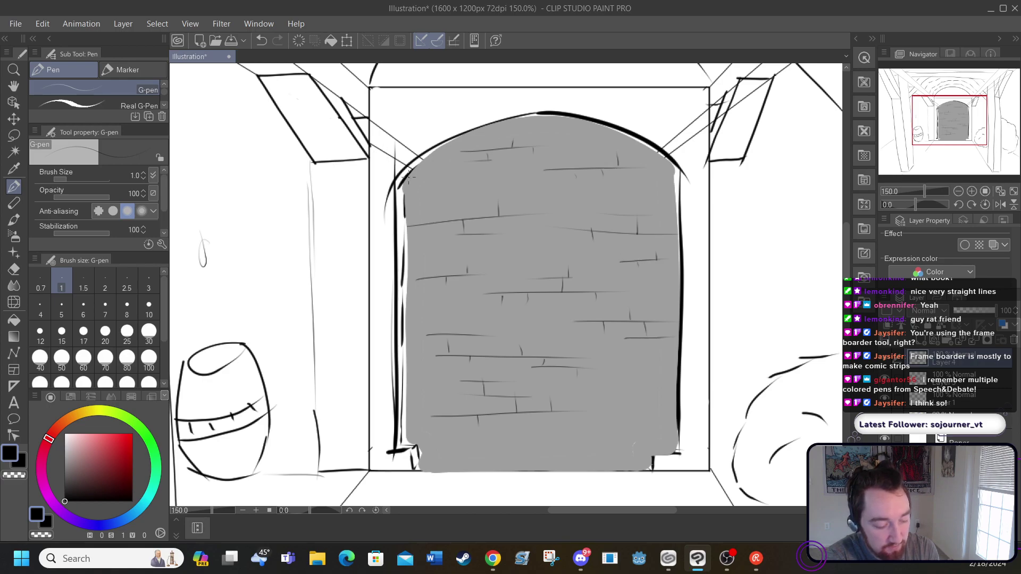
{"action": "left_click_drag", "start_coordinate": [421, 188], "coordinate": [464, 183]}
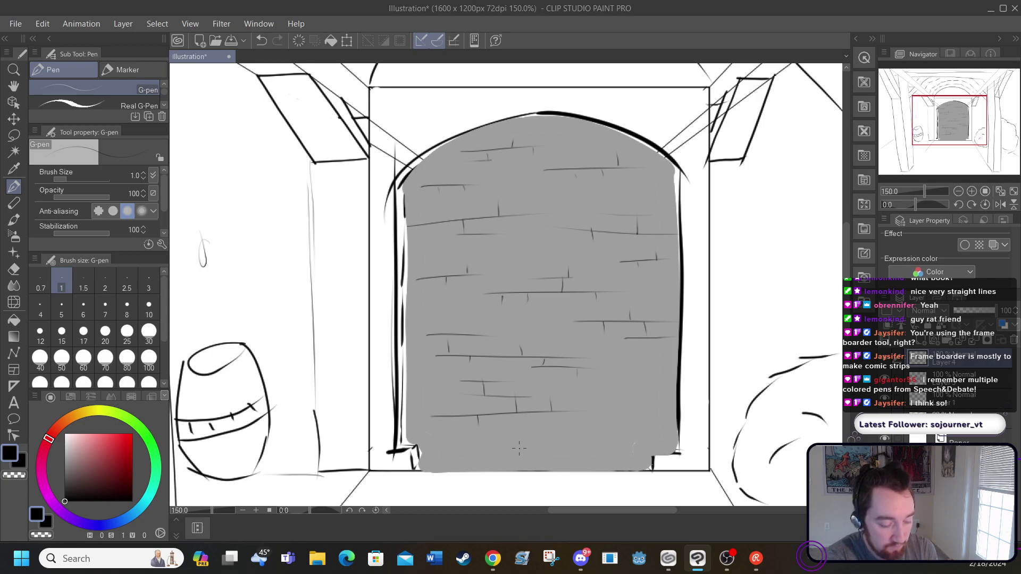
{"action": "mouse_move", "coordinate": [519, 446]}
{"action": "left_mouse_down"}
{"action": "mouse_move", "coordinate": [625, 443]}
{"action": "mouse_move", "coordinate": [602, 425]}
{"action": "mouse_move", "coordinate": [567, 453]}
{"action": "mouse_move", "coordinate": [530, 428]}
{"action": "mouse_move", "coordinate": [635, 427]}
{"action": "mouse_move", "coordinate": [629, 411]}
{"action": "left_mouse_up"}
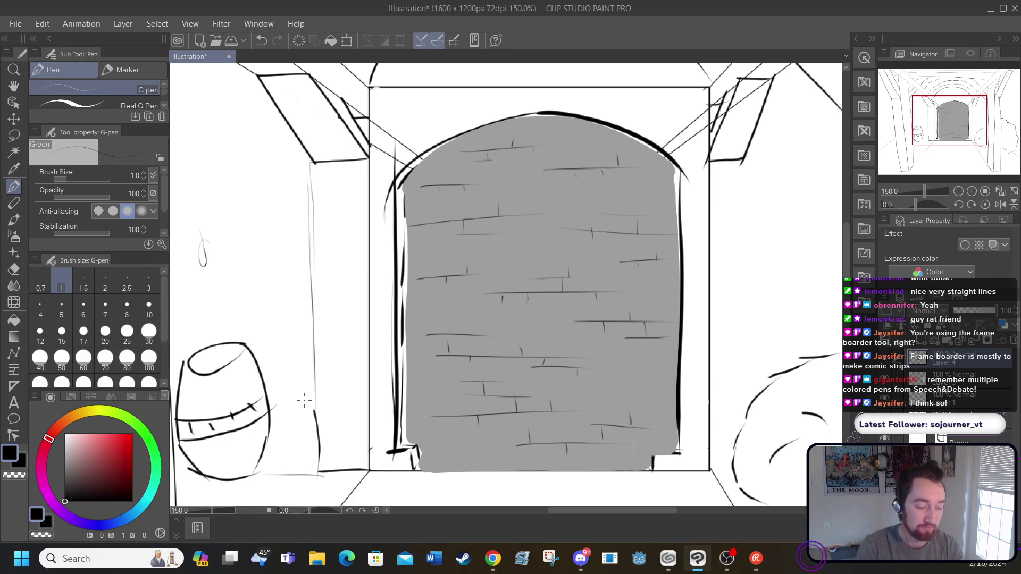
Sample the doorway's grey and paint over the gaps at its left edge and bottom corners with a size 15 G-pen
{"action": "key", "text": "i"}
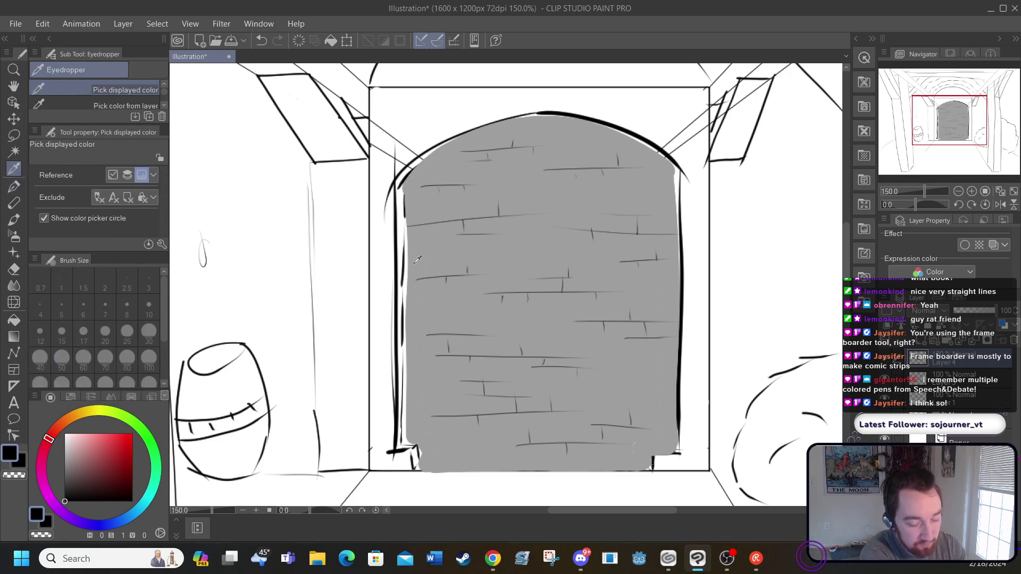
{"action": "left_click", "coordinate": [429, 301]}
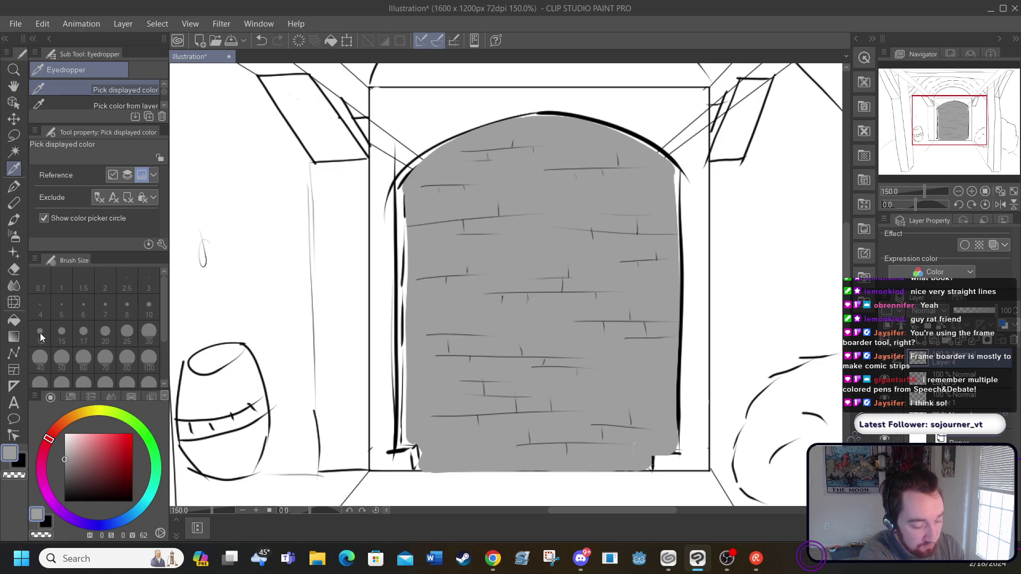
{"action": "left_click", "coordinate": [14, 186]}
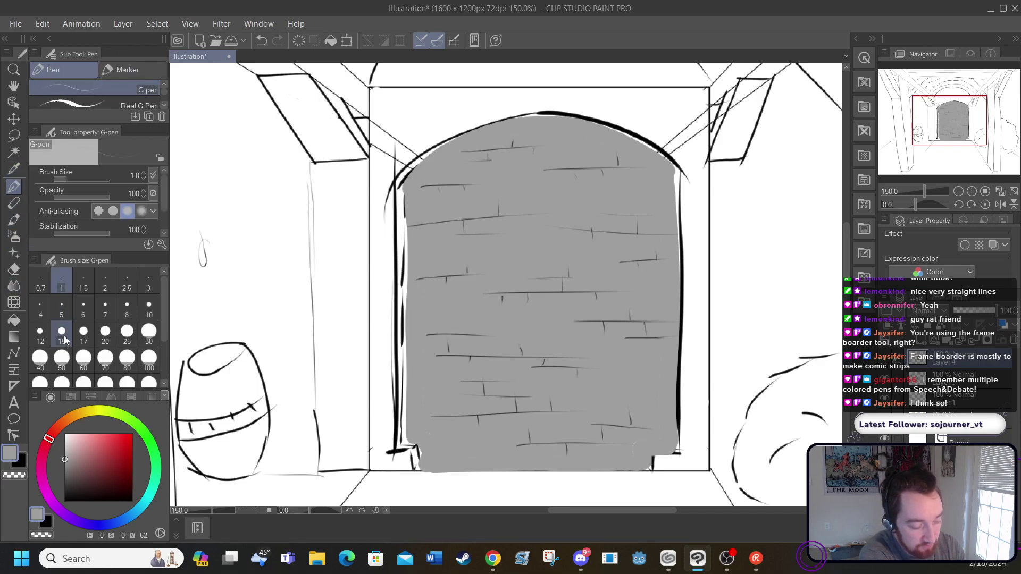
{"action": "left_click", "coordinate": [61, 333]}
{"action": "left_click_drag", "start_coordinate": [403, 424], "coordinate": [407, 173]}
{"action": "left_click_drag", "start_coordinate": [396, 444], "coordinate": [419, 452]}
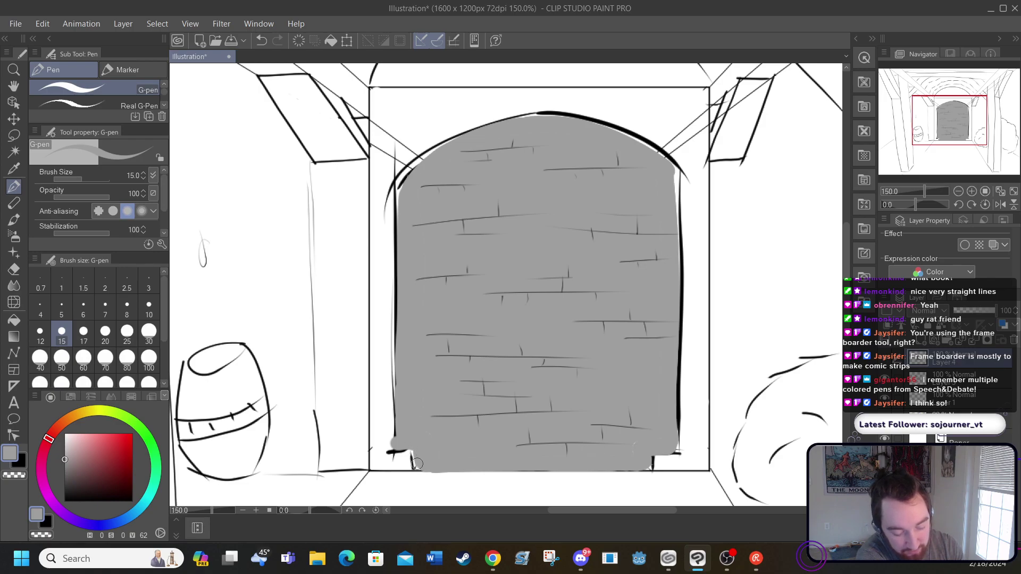
{"action": "mouse_move", "coordinate": [649, 466]}
{"action": "left_mouse_down"}
{"action": "mouse_move", "coordinate": [671, 438]}
{"action": "mouse_move", "coordinate": [673, 446]}
{"action": "mouse_move", "coordinate": [668, 425]}
{"action": "left_mouse_up"}
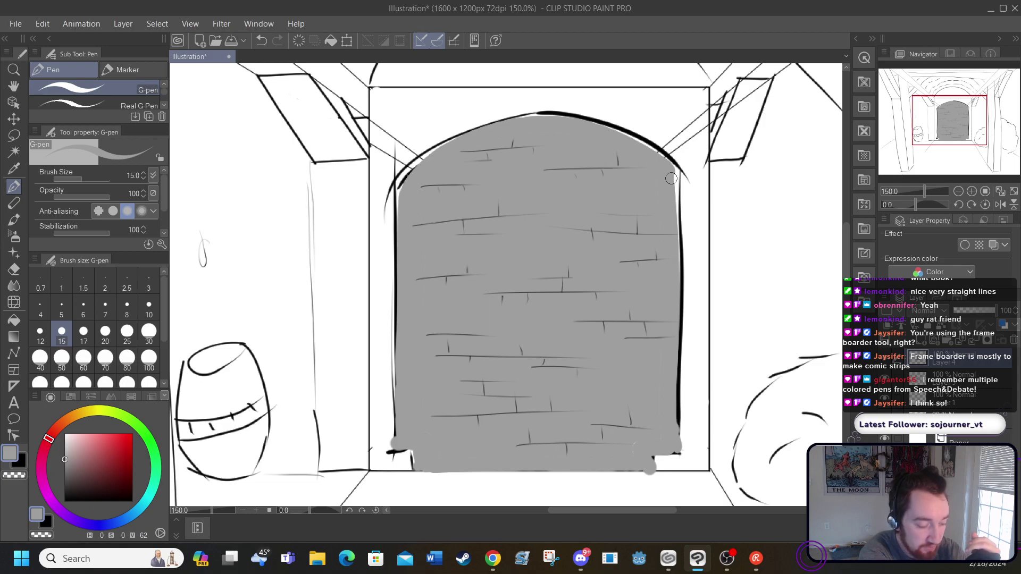
Set the G-pen to size 1 and black for fine linework on the doorway's right half
{"action": "left_click", "coordinate": [62, 288]}
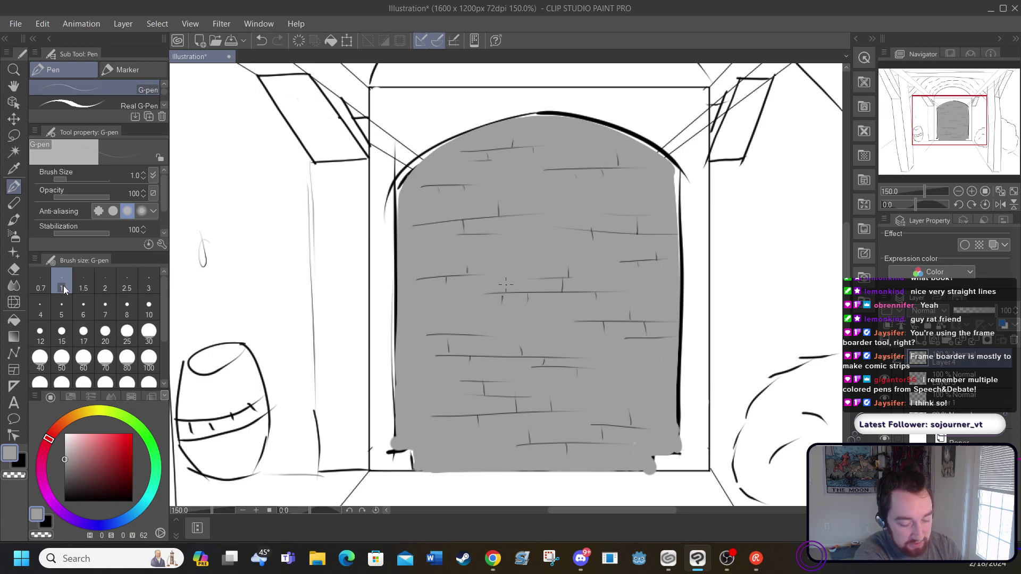
{"action": "left_click", "coordinate": [254, 510]}
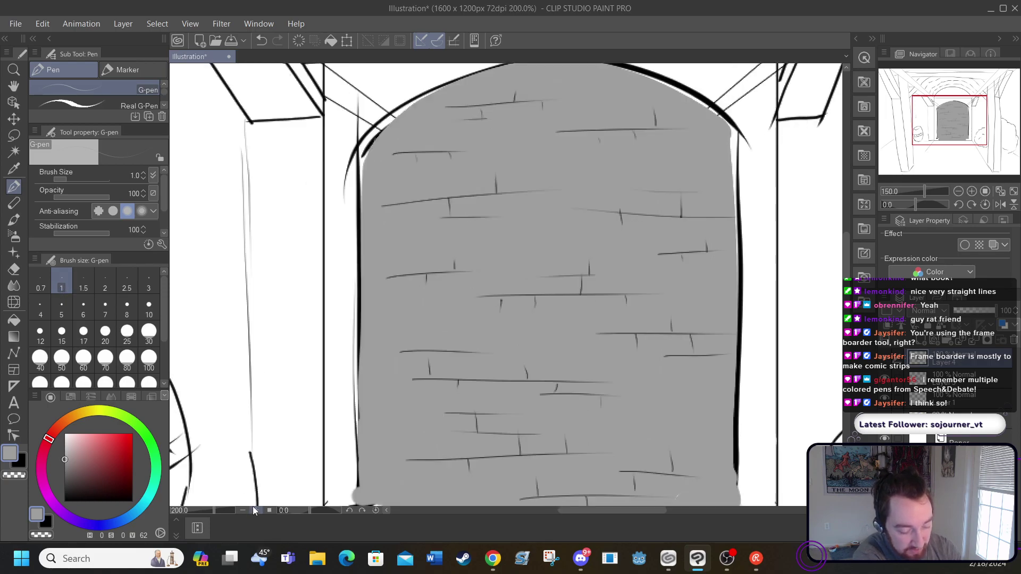
{"action": "left_click", "coordinate": [255, 510]}
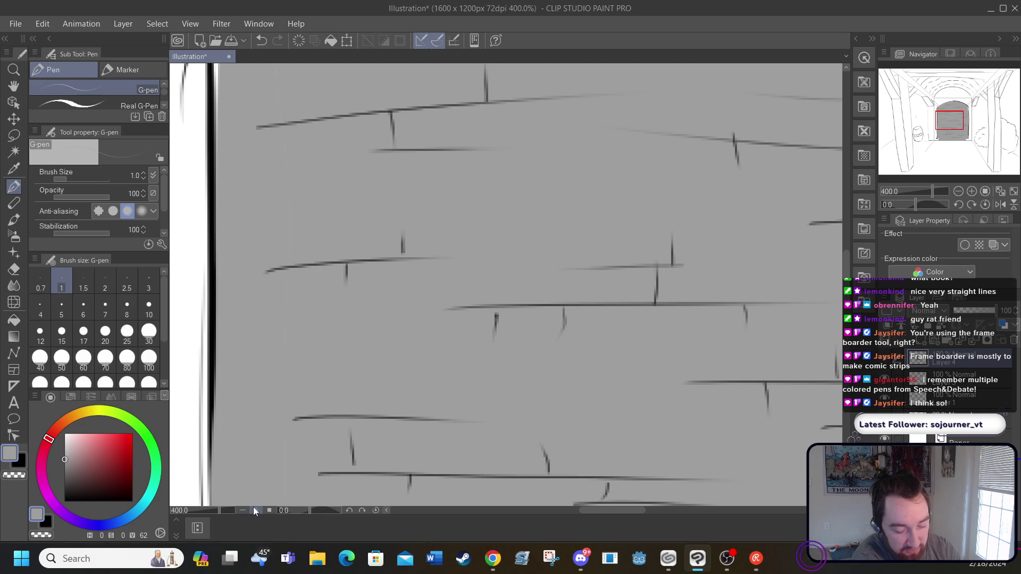
{"action": "left_click_drag", "start_coordinate": [579, 512], "coordinate": [610, 511]}
{"action": "left_click", "coordinate": [64, 502]}
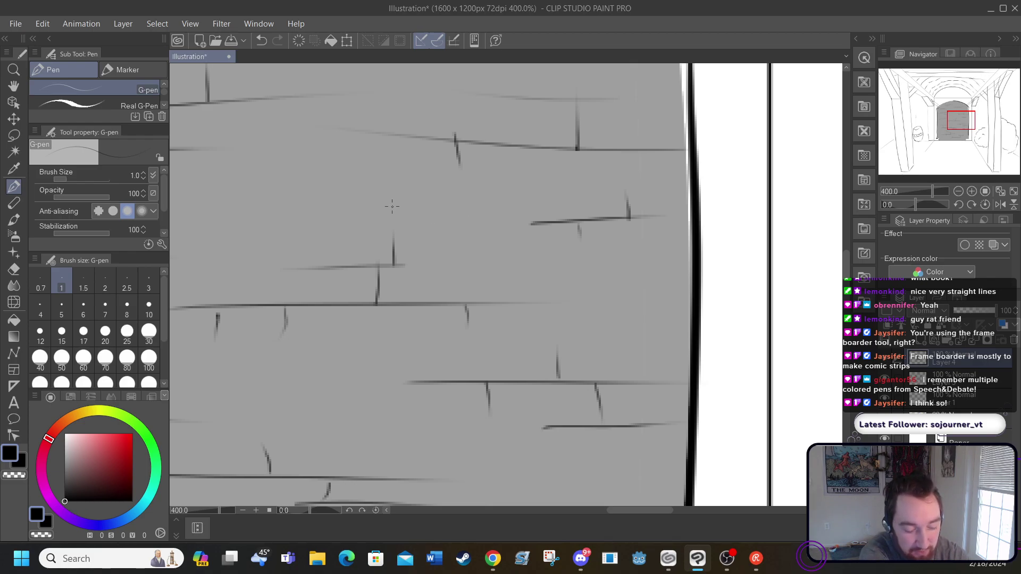
Try drawing a shelf mushroom with two arcs, gill lines, a deep lower edge and a flat cap right of the doorway's centre
{"action": "mouse_move", "coordinate": [385, 212]}
{"action": "left_mouse_down"}
{"action": "mouse_move", "coordinate": [445, 194]}
{"action": "mouse_move", "coordinate": [513, 207]}
{"action": "left_mouse_up"}
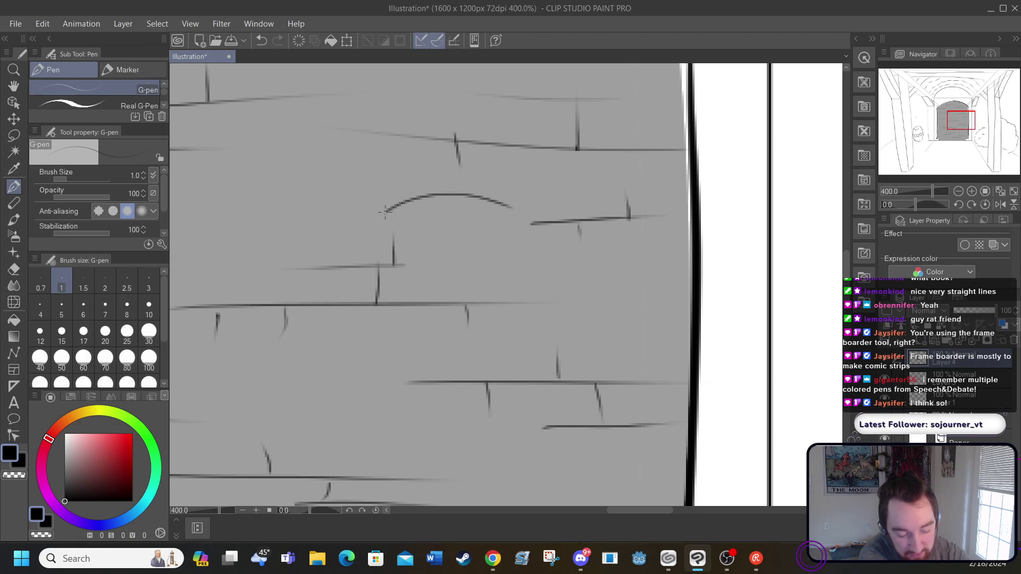
{"action": "left_click_drag", "start_coordinate": [385, 213], "coordinate": [497, 214]}
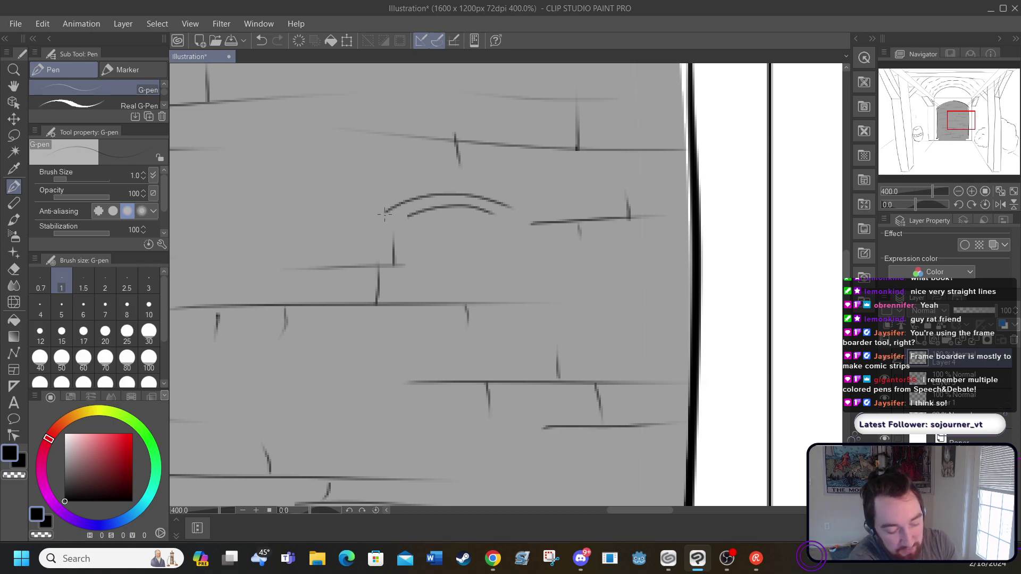
{"action": "left_click_drag", "start_coordinate": [385, 213], "coordinate": [443, 257]}
{"action": "mouse_move", "coordinate": [408, 217]}
{"action": "left_mouse_down"}
{"action": "mouse_move", "coordinate": [437, 238]}
{"action": "mouse_move", "coordinate": [428, 220]}
{"action": "mouse_move", "coordinate": [441, 229]}
{"action": "mouse_move", "coordinate": [458, 218]}
{"action": "left_mouse_up"}
{"action": "mouse_move", "coordinate": [455, 209]}
{"action": "left_mouse_down"}
{"action": "mouse_move", "coordinate": [480, 223]}
{"action": "mouse_move", "coordinate": [448, 237]}
{"action": "mouse_move", "coordinate": [538, 192]}
{"action": "left_mouse_up"}
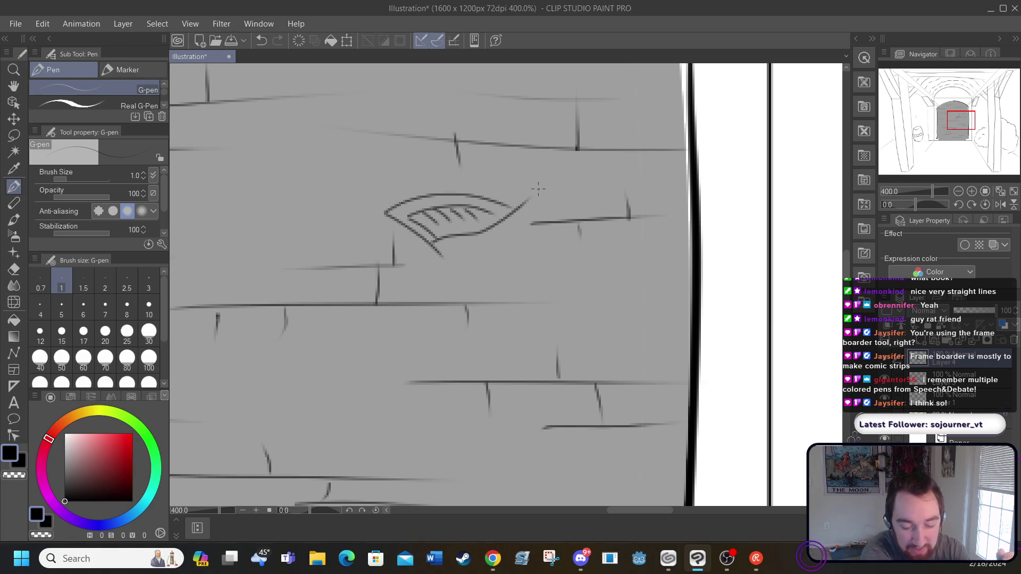
{"action": "mouse_move", "coordinate": [395, 200]}
{"action": "left_mouse_down"}
{"action": "mouse_move", "coordinate": [431, 185]}
{"action": "mouse_move", "coordinate": [488, 189]}
{"action": "left_mouse_up"}
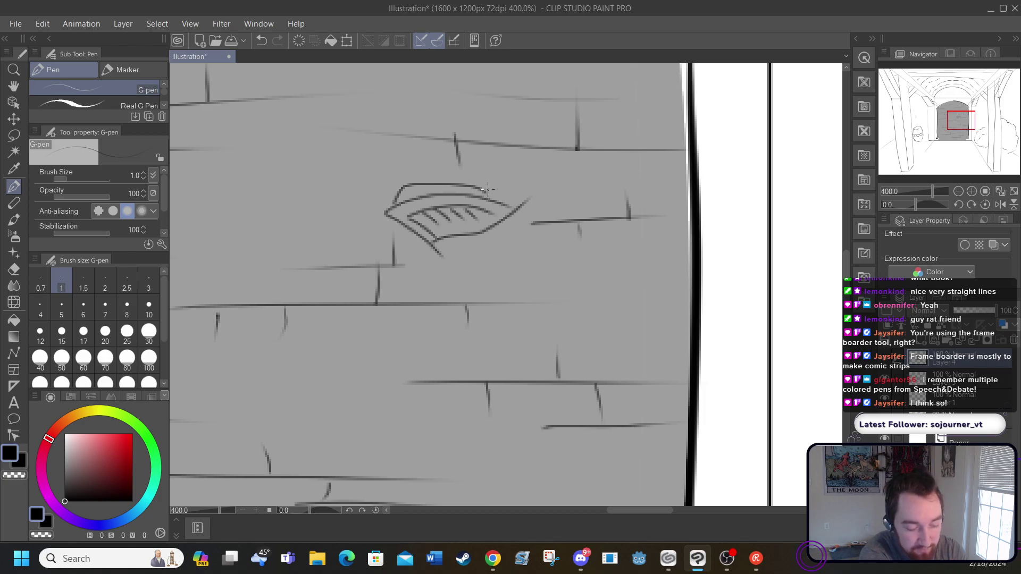
Undo the mushroom's cap, lower edge and gill lines, back to the two curved lines
{"action": "left_click", "coordinate": [259, 42]}
{"action": "left_click", "coordinate": [261, 42]}
{"action": "left_click", "coordinate": [261, 41]}
{"action": "left_click", "coordinate": [261, 42]}
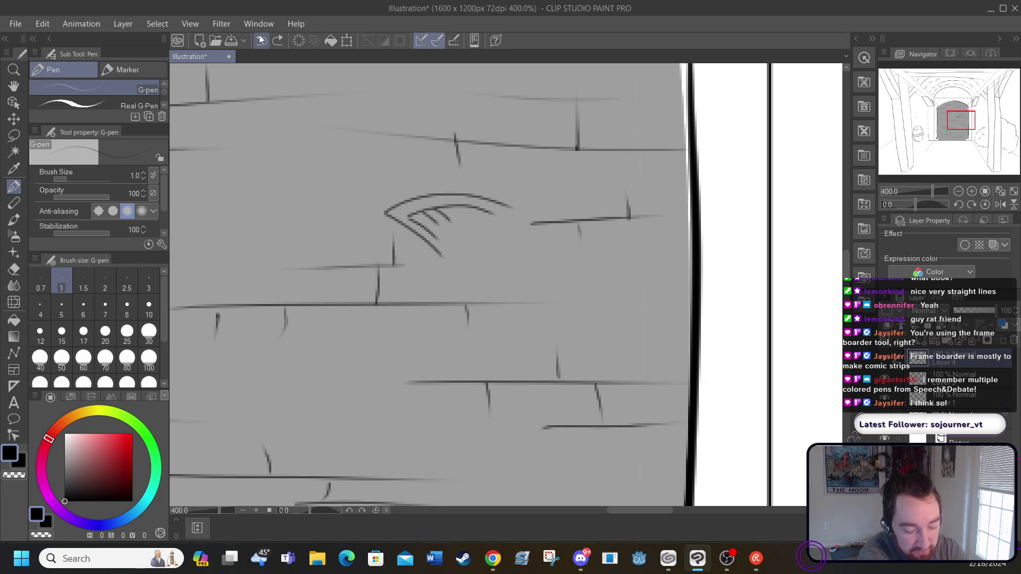
{"action": "left_click", "coordinate": [261, 42]}
{"action": "left_click", "coordinate": [261, 41]}
{"action": "left_click", "coordinate": [260, 41]}
{"action": "left_click", "coordinate": [260, 41]}
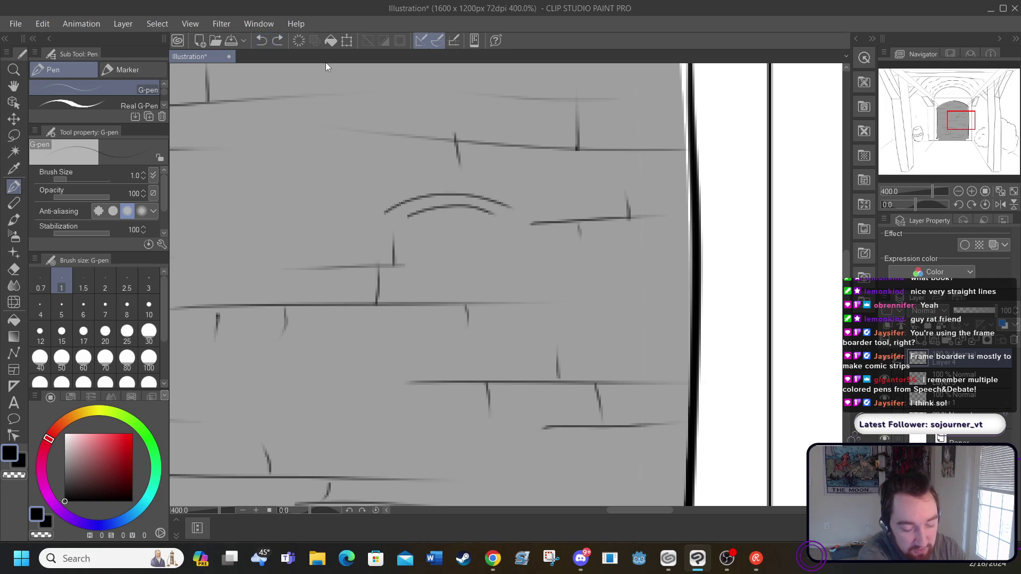
Try a shallower version of the mushroom with short gill ticks, a thin lower edge and a domed cap
{"action": "mouse_move", "coordinate": [385, 212]}
{"action": "left_mouse_down"}
{"action": "mouse_move", "coordinate": [405, 230]}
{"action": "mouse_move", "coordinate": [421, 215]}
{"action": "left_mouse_up"}
{"action": "left_click_drag", "start_coordinate": [432, 207], "coordinate": [449, 212]}
{"action": "left_click_drag", "start_coordinate": [460, 206], "coordinate": [458, 214]}
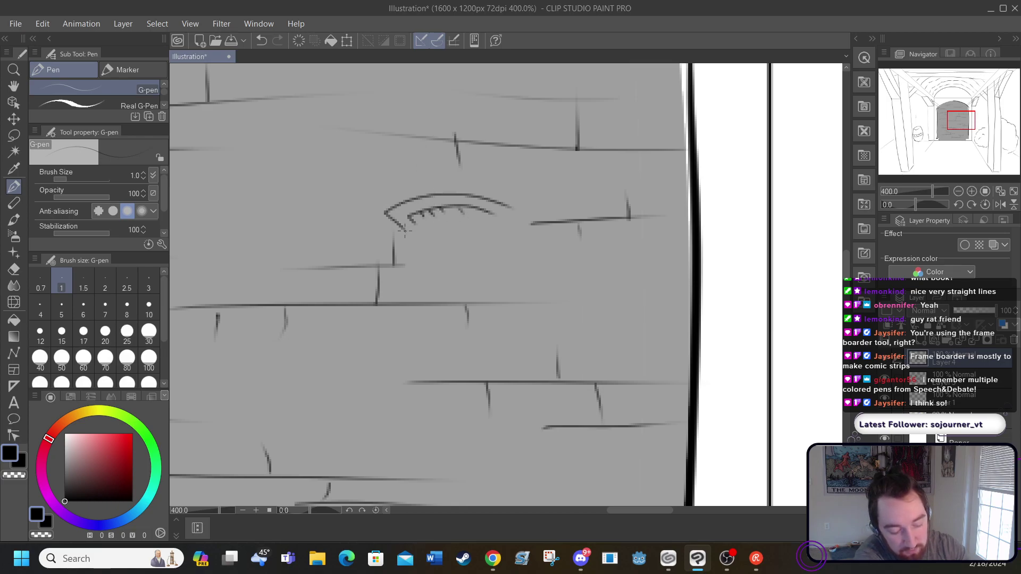
{"action": "left_click_drag", "start_coordinate": [403, 230], "coordinate": [513, 211]}
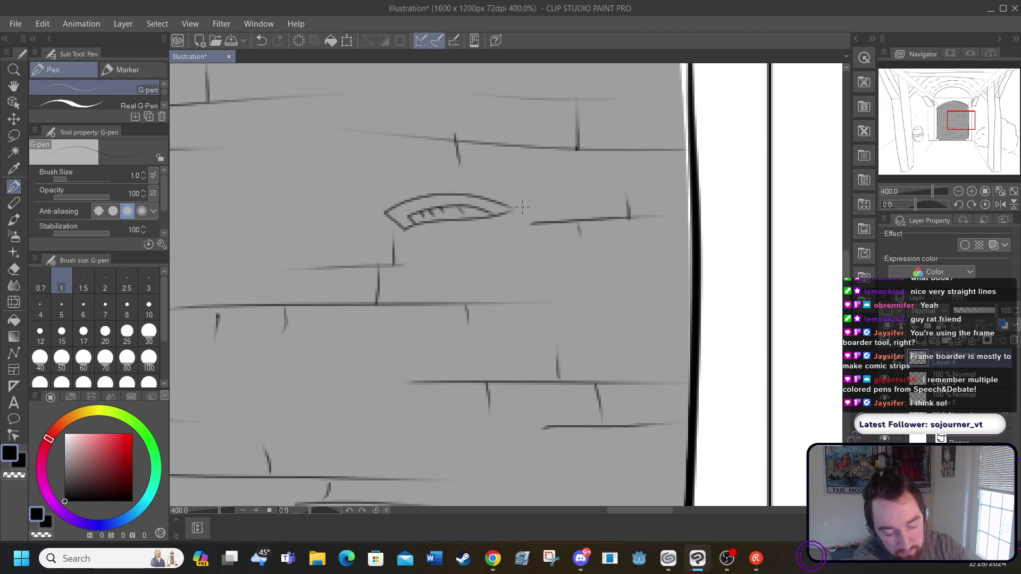
{"action": "mouse_move", "coordinate": [398, 203]}
{"action": "left_mouse_down"}
{"action": "mouse_move", "coordinate": [422, 175]}
{"action": "mouse_move", "coordinate": [466, 178]}
{"action": "mouse_move", "coordinate": [489, 197]}
{"action": "left_mouse_up"}
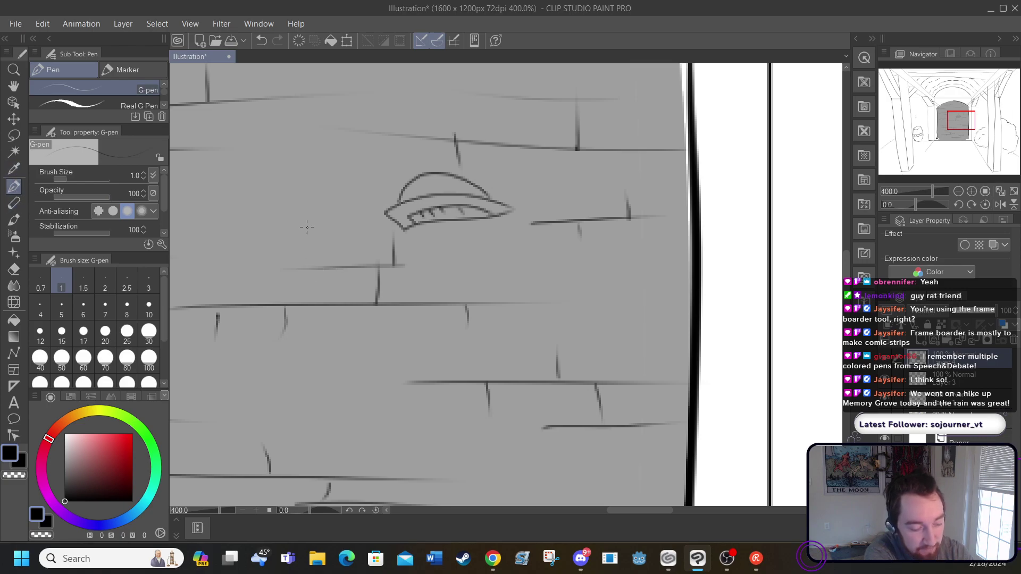
Undo all strokes of the mushroom, including its two initial arcs
{"action": "left_click", "coordinate": [261, 41]}
{"action": "left_click", "coordinate": [261, 41]}
{"action": "left_click", "coordinate": [261, 41]}
{"action": "left_click", "coordinate": [260, 40]}
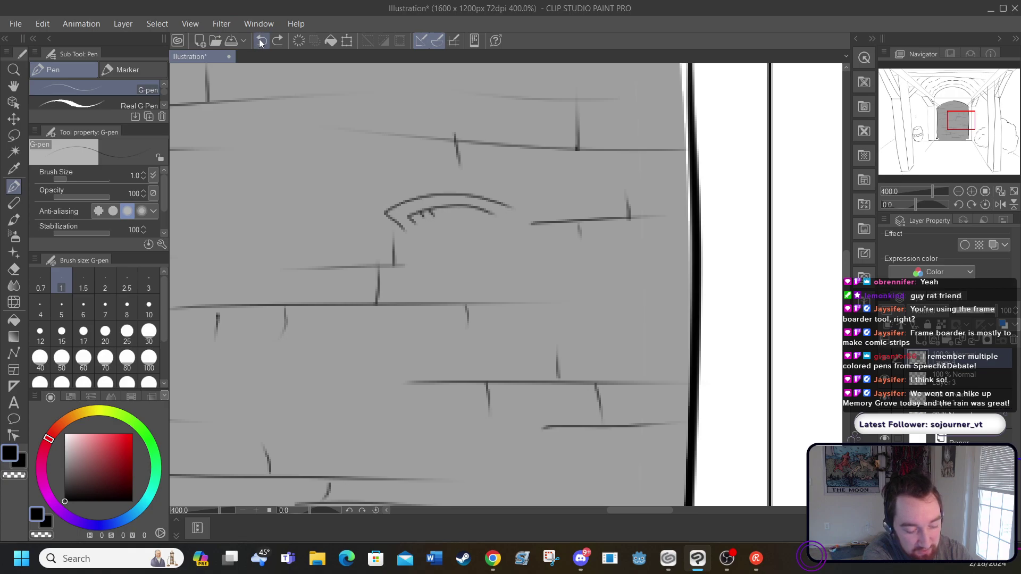
{"action": "left_click", "coordinate": [260, 42]}
{"action": "left_click", "coordinate": [261, 41]}
{"action": "left_click", "coordinate": [261, 41]}
{"action": "left_click", "coordinate": [260, 42]}
{"action": "left_click", "coordinate": [260, 42]}
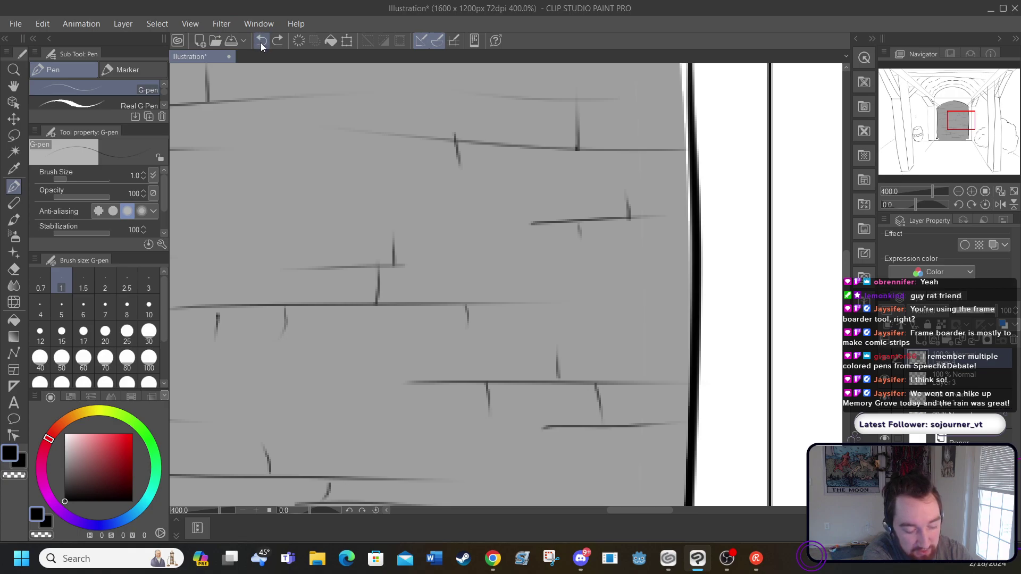
Add a new layer and draw a shelf mushroom with a domed cap and gilled underside right of the doorway's centre
{"action": "left_click", "coordinate": [118, 23]}
{"action": "left_click", "coordinate": [137, 38]}
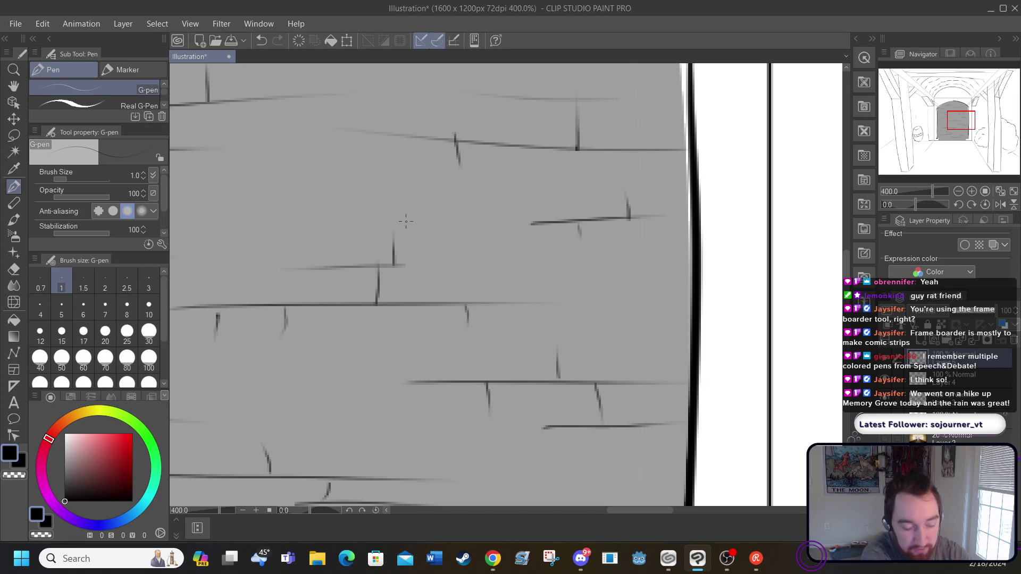
{"action": "mouse_move", "coordinate": [403, 222]}
{"action": "left_mouse_down"}
{"action": "mouse_move", "coordinate": [449, 194]}
{"action": "mouse_move", "coordinate": [536, 205]}
{"action": "left_mouse_up"}
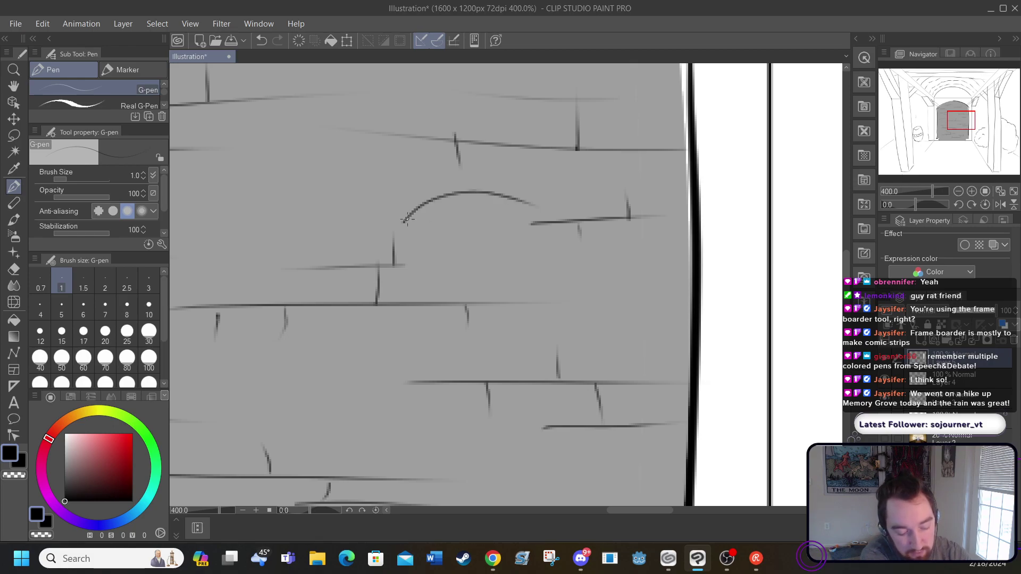
{"action": "left_click_drag", "start_coordinate": [405, 221], "coordinate": [513, 213]}
{"action": "mouse_move", "coordinate": [427, 200]}
{"action": "left_mouse_down"}
{"action": "mouse_move", "coordinate": [430, 210]}
{"action": "mouse_move", "coordinate": [444, 207]}
{"action": "left_mouse_up"}
{"action": "mouse_move", "coordinate": [447, 193]}
{"action": "left_mouse_down"}
{"action": "mouse_move", "coordinate": [450, 205]}
{"action": "mouse_move", "coordinate": [490, 207]}
{"action": "left_mouse_up"}
{"action": "mouse_move", "coordinate": [404, 217]}
{"action": "left_mouse_down"}
{"action": "mouse_move", "coordinate": [418, 197]}
{"action": "mouse_move", "coordinate": [496, 190]}
{"action": "mouse_move", "coordinate": [538, 204]}
{"action": "left_mouse_up"}
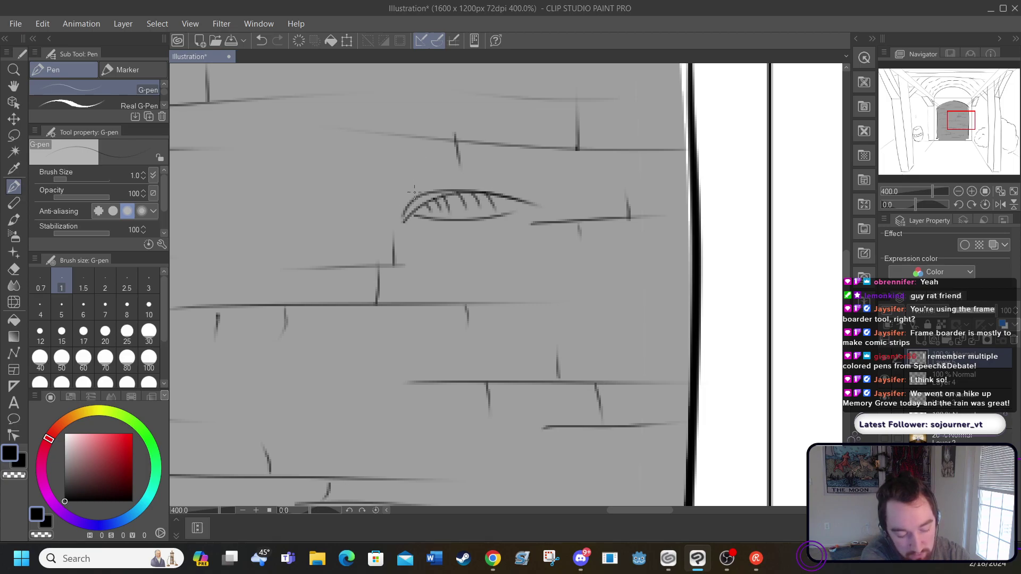
{"action": "mouse_move", "coordinate": [414, 193]}
{"action": "left_mouse_down"}
{"action": "mouse_move", "coordinate": [431, 175]}
{"action": "mouse_move", "coordinate": [481, 179]}
{"action": "mouse_move", "coordinate": [513, 195]}
{"action": "left_mouse_up"}
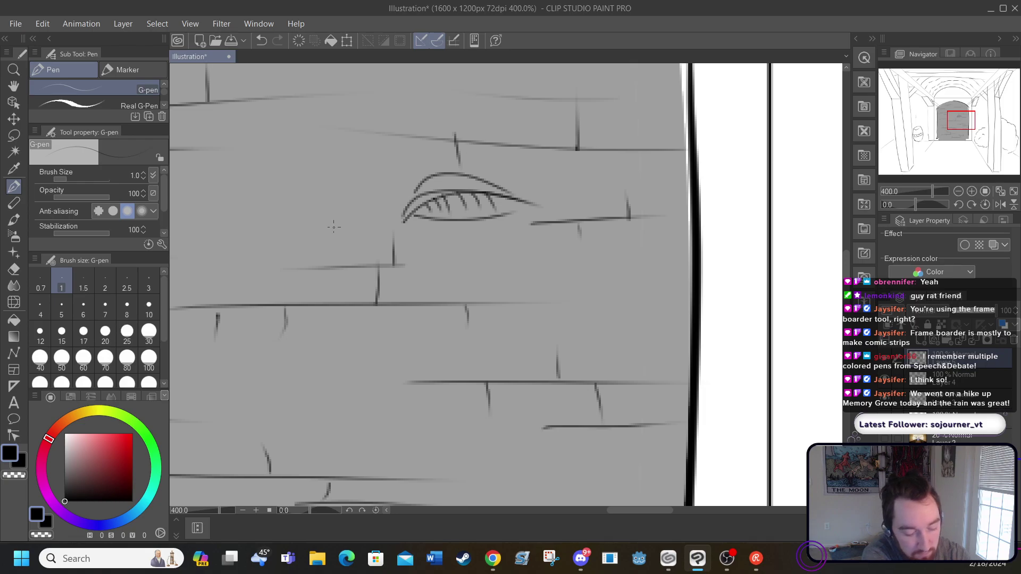
Draw a second, smaller shelf mushroom with gills and a domed cap to the lower left of the first
{"action": "mouse_move", "coordinate": [267, 251]}
{"action": "left_mouse_down"}
{"action": "mouse_move", "coordinate": [308, 232]}
{"action": "mouse_move", "coordinate": [384, 233]}
{"action": "left_mouse_up"}
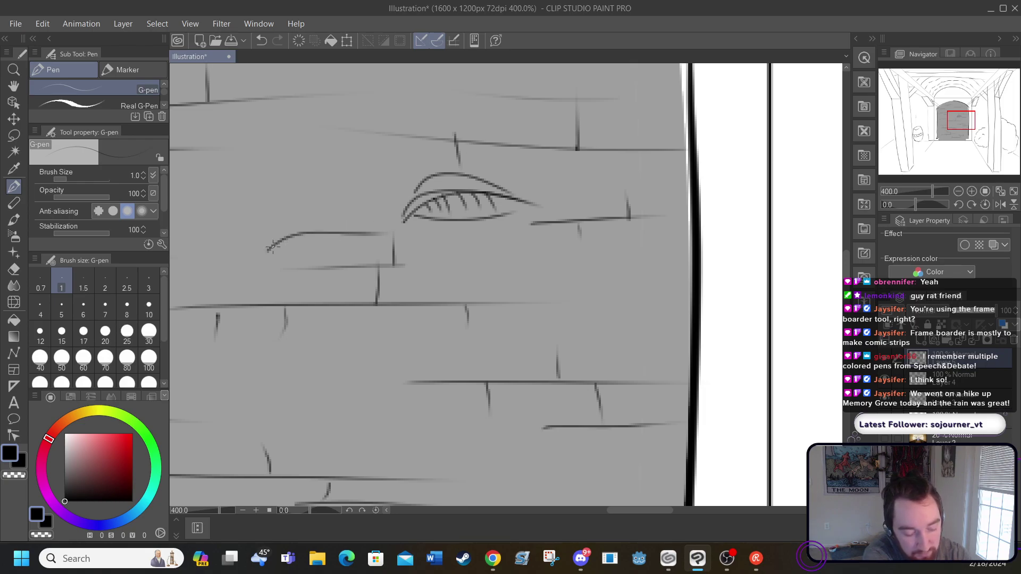
{"action": "left_click_drag", "start_coordinate": [268, 250], "coordinate": [357, 239]}
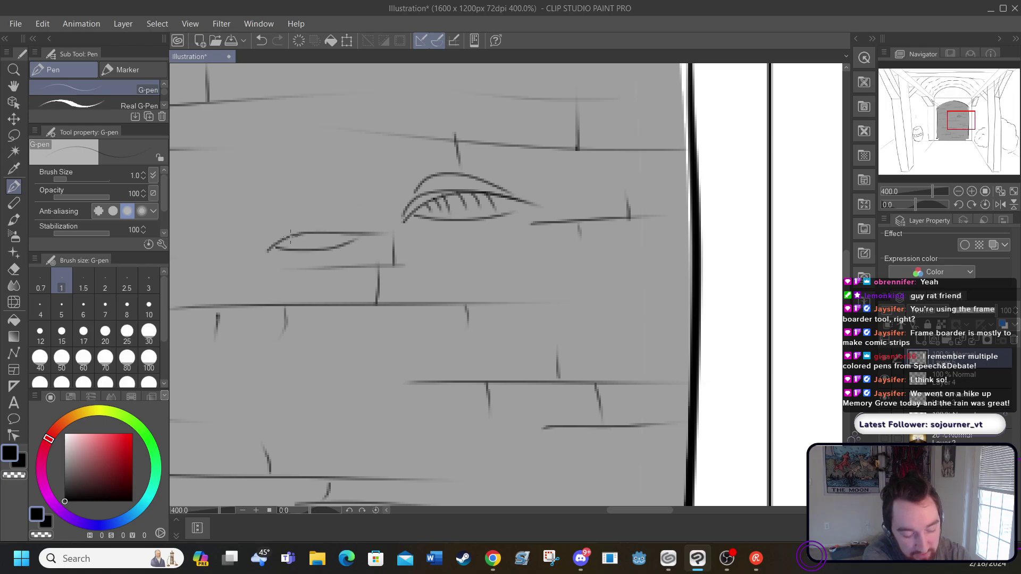
{"action": "left_click_drag", "start_coordinate": [291, 238], "coordinate": [326, 232]}
{"action": "left_click_drag", "start_coordinate": [341, 237], "coordinate": [345, 235]}
{"action": "mouse_move", "coordinate": [276, 243]}
{"action": "left_mouse_down"}
{"action": "mouse_move", "coordinate": [302, 212]}
{"action": "mouse_move", "coordinate": [381, 233]}
{"action": "left_mouse_up"}
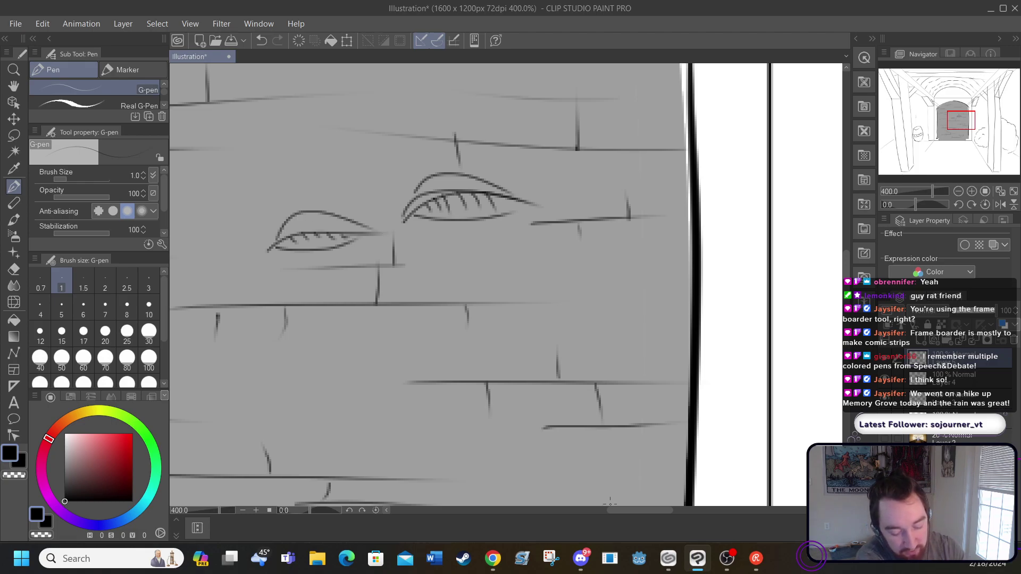
Draw two tiny mushroom caps, one between the two shelf mushrooms and one left of the smaller mushroom
{"action": "left_click_drag", "start_coordinate": [612, 511], "coordinate": [580, 515]}
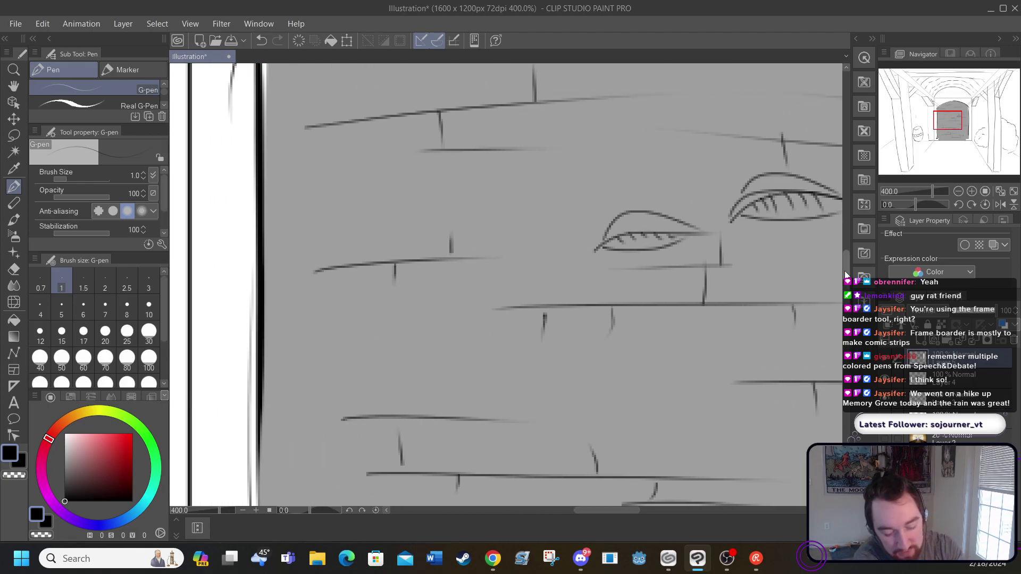
{"action": "mouse_move", "coordinate": [846, 275]}
{"action": "left_mouse_down"}
{"action": "mouse_move", "coordinate": [846, 299]}
{"action": "mouse_move", "coordinate": [846, 270]}
{"action": "left_mouse_up"}
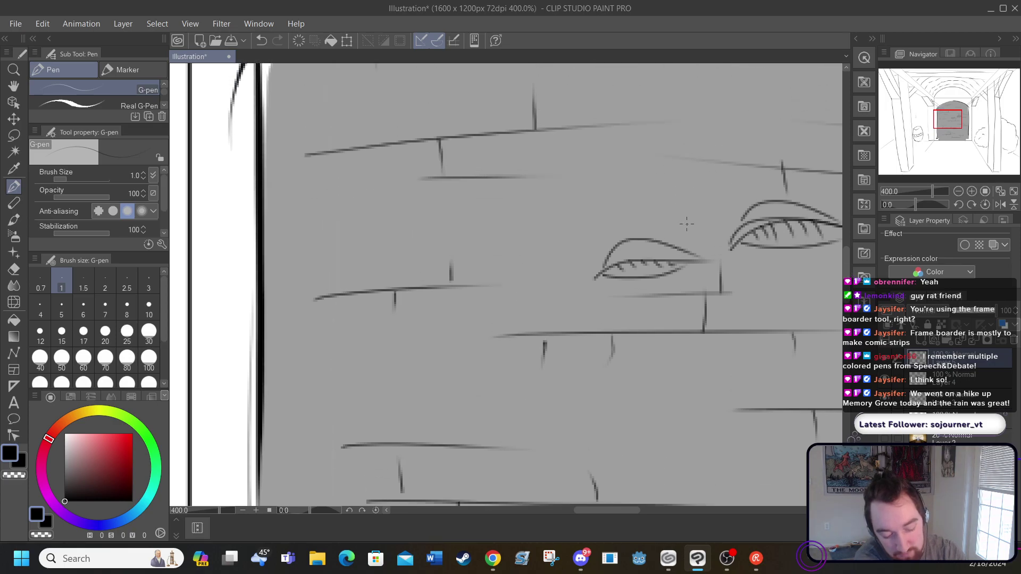
{"action": "mouse_move", "coordinate": [684, 227]}
{"action": "left_mouse_down"}
{"action": "mouse_move", "coordinate": [712, 224]}
{"action": "mouse_move", "coordinate": [701, 212]}
{"action": "mouse_move", "coordinate": [711, 222]}
{"action": "left_mouse_up"}
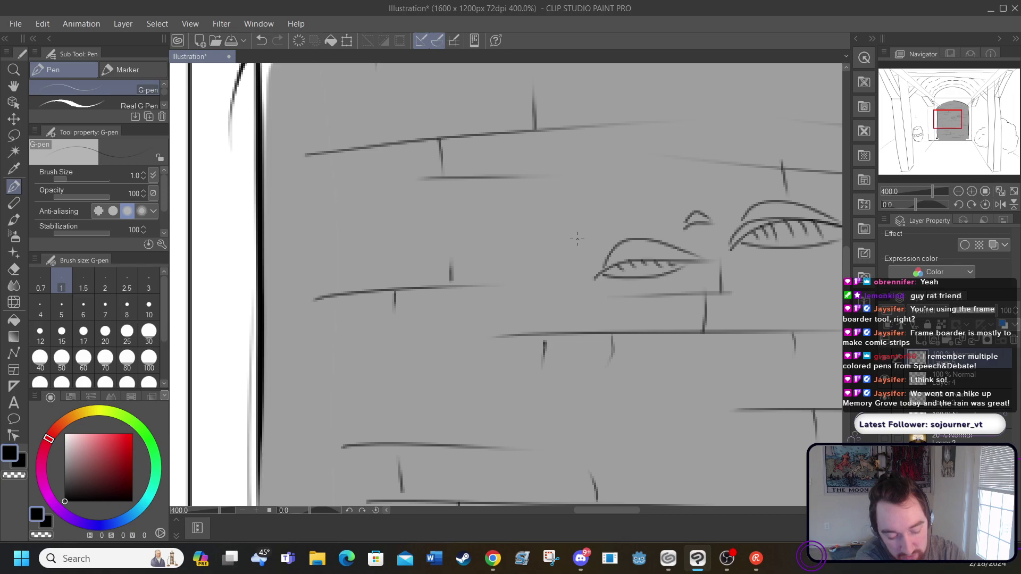
{"action": "mouse_move", "coordinate": [572, 253]}
{"action": "left_mouse_down"}
{"action": "mouse_move", "coordinate": [595, 247]}
{"action": "mouse_move", "coordinate": [585, 243]}
{"action": "left_mouse_up"}
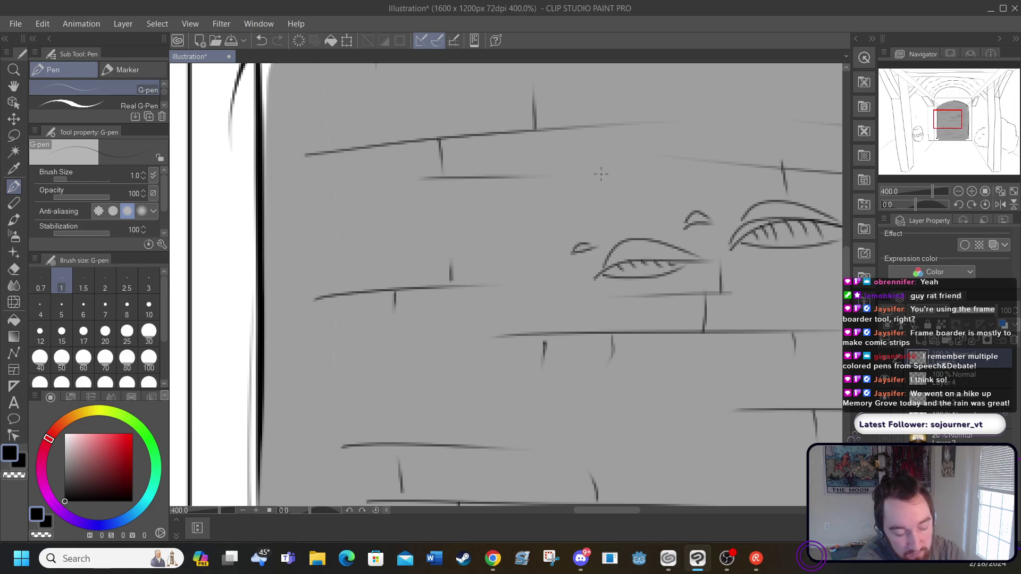
Undo the tiny caps and the smaller mushroom's latest strokes, and redo them all
{"action": "left_click", "coordinate": [261, 41]}
{"action": "left_click", "coordinate": [262, 40]}
{"action": "left_click", "coordinate": [261, 40]}
{"action": "left_click", "coordinate": [261, 41]}
{"action": "left_click", "coordinate": [261, 40]}
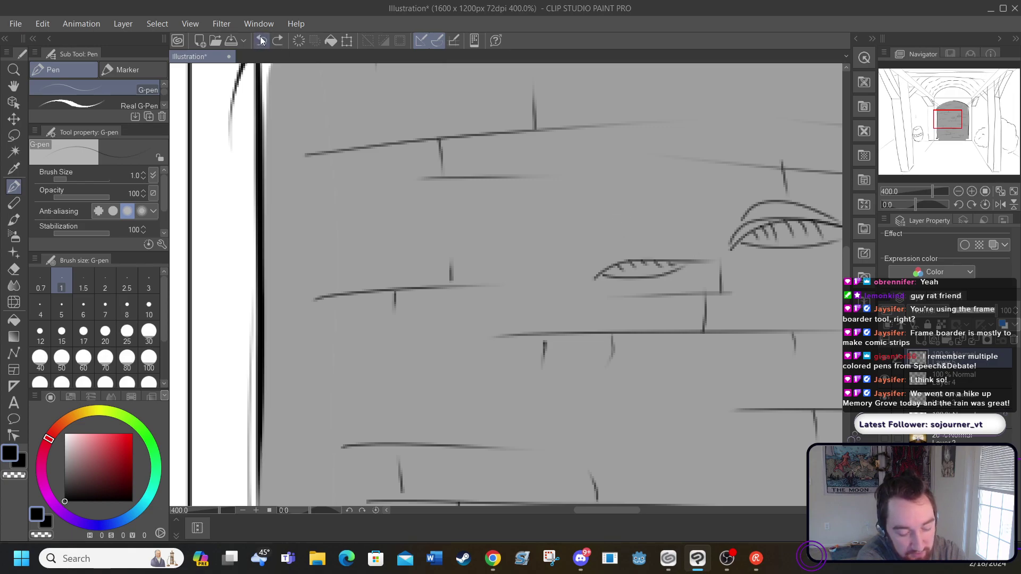
{"action": "left_click", "coordinate": [261, 40]}
{"action": "left_click", "coordinate": [261, 40]}
{"action": "left_click", "coordinate": [277, 41]}
{"action": "left_click", "coordinate": [278, 40]}
{"action": "left_click", "coordinate": [277, 40]}
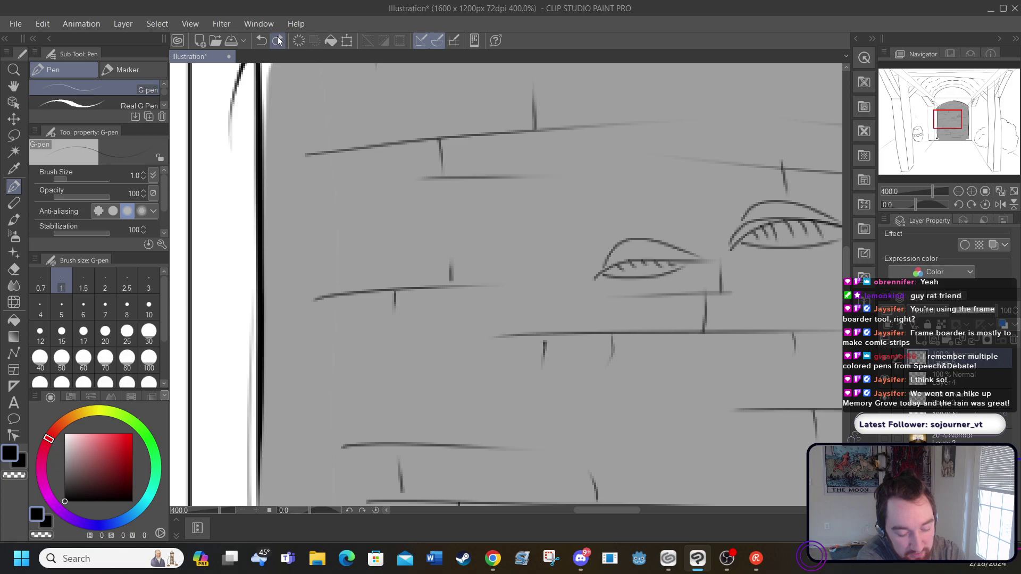
{"action": "left_click", "coordinate": [277, 40]}
{"action": "left_click", "coordinate": [278, 40]}
{"action": "left_click", "coordinate": [278, 41]}
{"action": "left_click", "coordinate": [278, 40]}
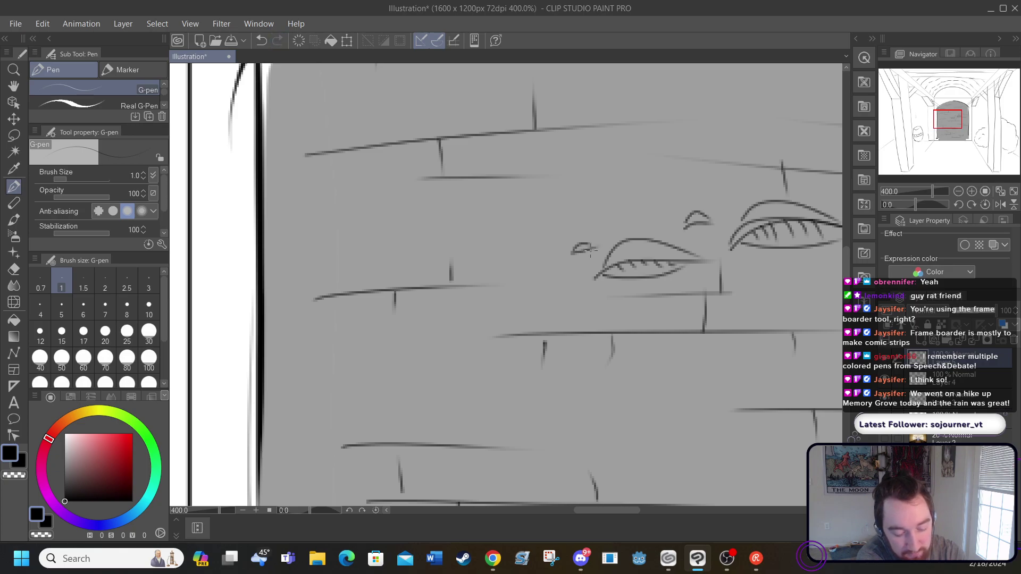
Add small gilled undersides to the two tiny mushroom caps
{"action": "left_click_drag", "start_coordinate": [577, 254], "coordinate": [596, 248]}
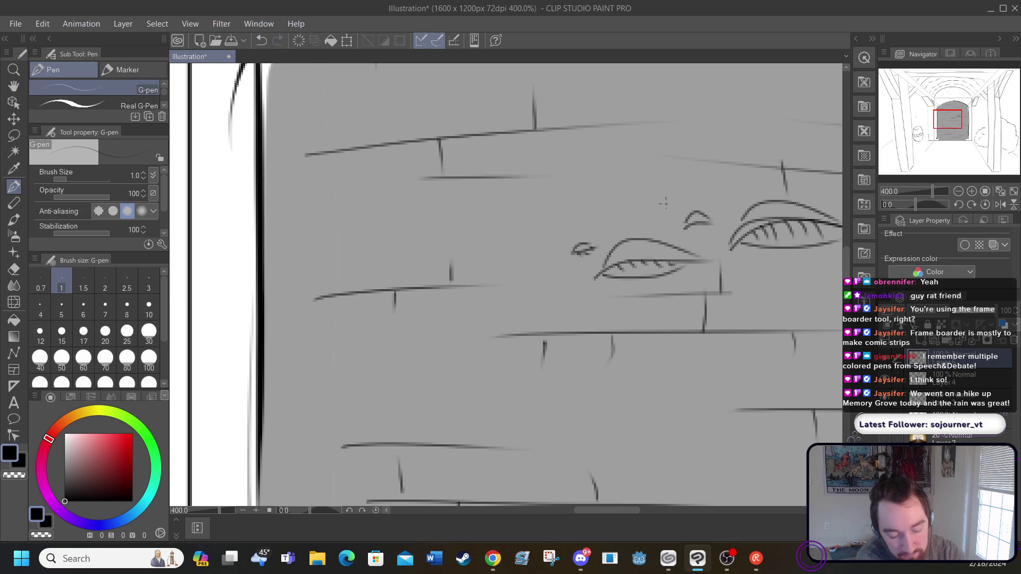
{"action": "left_click_drag", "start_coordinate": [687, 229], "coordinate": [709, 223]}
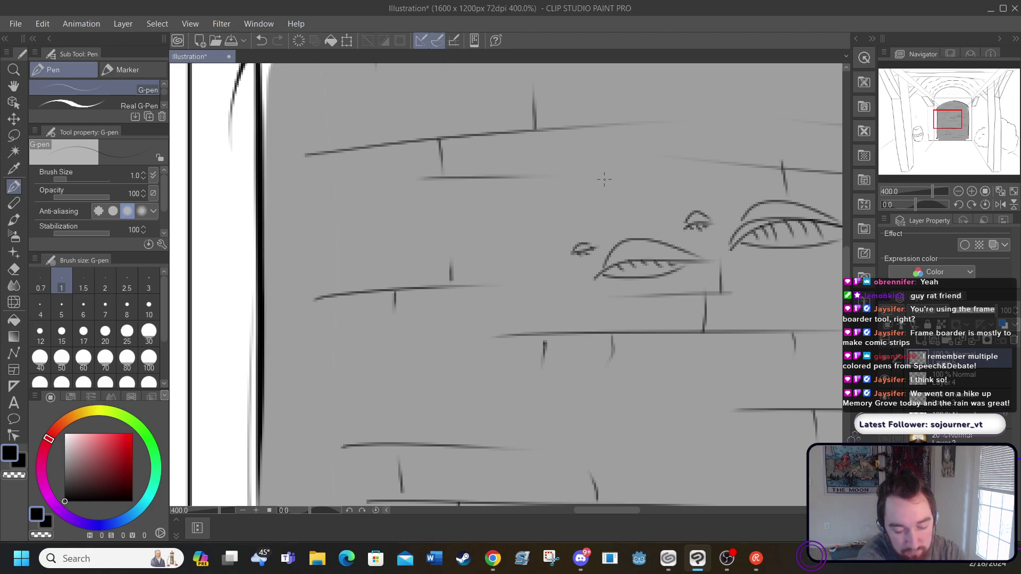
Draw the arched top edge of a third shelf mushroom below the largest one on the doorway bricks
{"action": "mouse_move", "coordinate": [585, 511]}
{"action": "left_mouse_down"}
{"action": "mouse_move", "coordinate": [623, 513]}
{"action": "mouse_move", "coordinate": [603, 513]}
{"action": "left_mouse_up"}
{"action": "left_click_drag", "start_coordinate": [585, 512], "coordinate": [583, 510]}
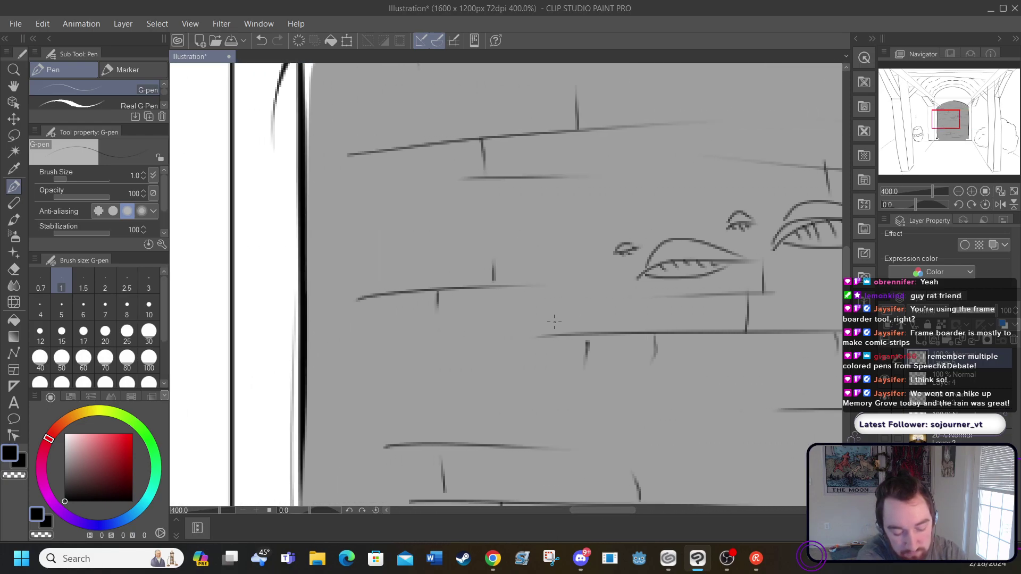
{"action": "left_click_drag", "start_coordinate": [589, 511], "coordinate": [622, 511]}
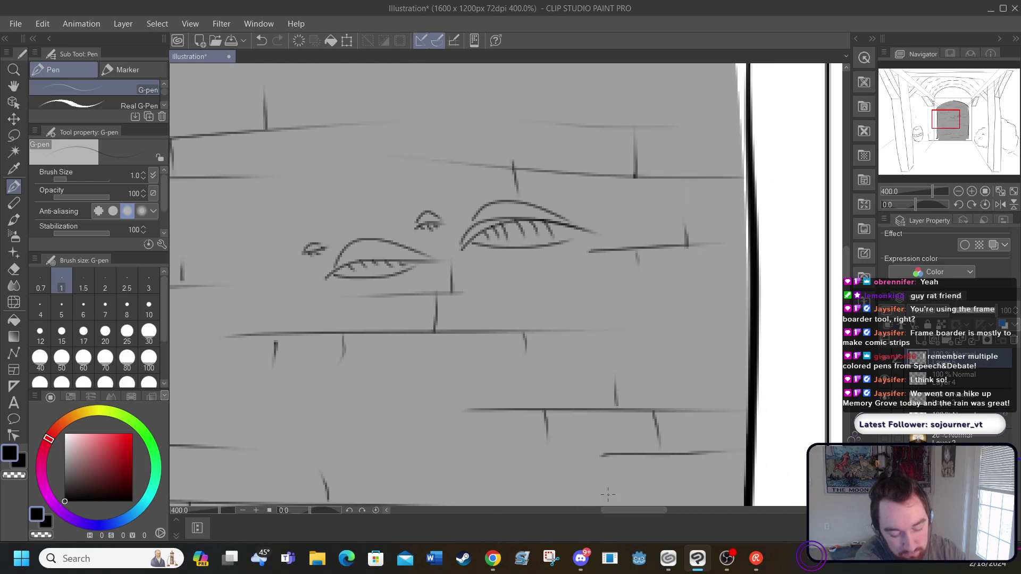
{"action": "mouse_move", "coordinate": [461, 302]}
{"action": "left_mouse_down"}
{"action": "mouse_move", "coordinate": [486, 282]}
{"action": "mouse_move", "coordinate": [566, 278]}
{"action": "mouse_move", "coordinate": [590, 289]}
{"action": "left_mouse_up"}
Try to complete the third shelf mushroom with a curved underside, a rim line, gills and a domed cap
{"action": "mouse_move", "coordinate": [473, 293]}
{"action": "left_mouse_down"}
{"action": "mouse_move", "coordinate": [546, 304]}
{"action": "mouse_move", "coordinate": [567, 283]}
{"action": "left_mouse_up"}
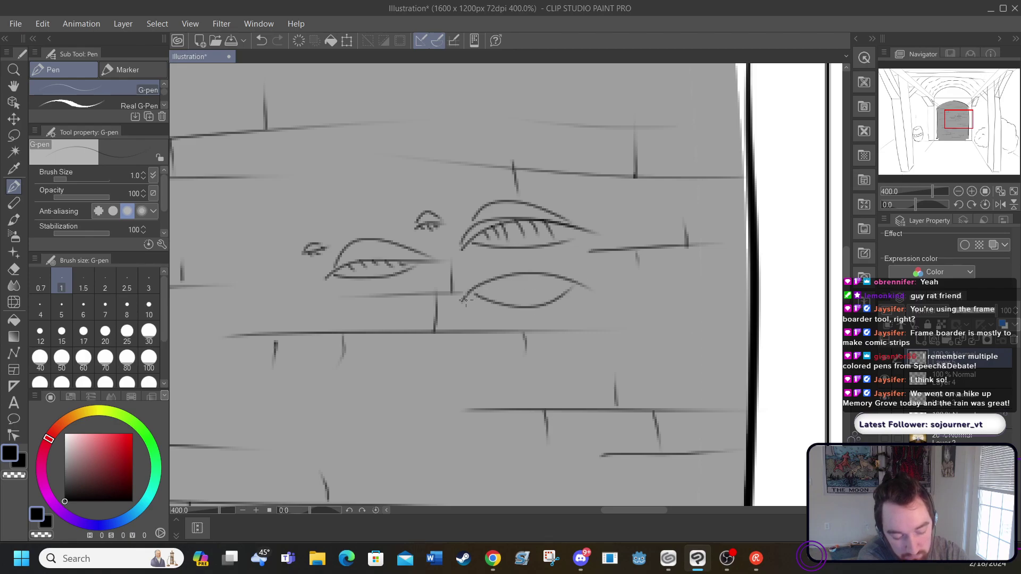
{"action": "mouse_move", "coordinate": [466, 299]}
{"action": "left_mouse_down"}
{"action": "mouse_move", "coordinate": [506, 280]}
{"action": "mouse_move", "coordinate": [608, 285]}
{"action": "left_mouse_up"}
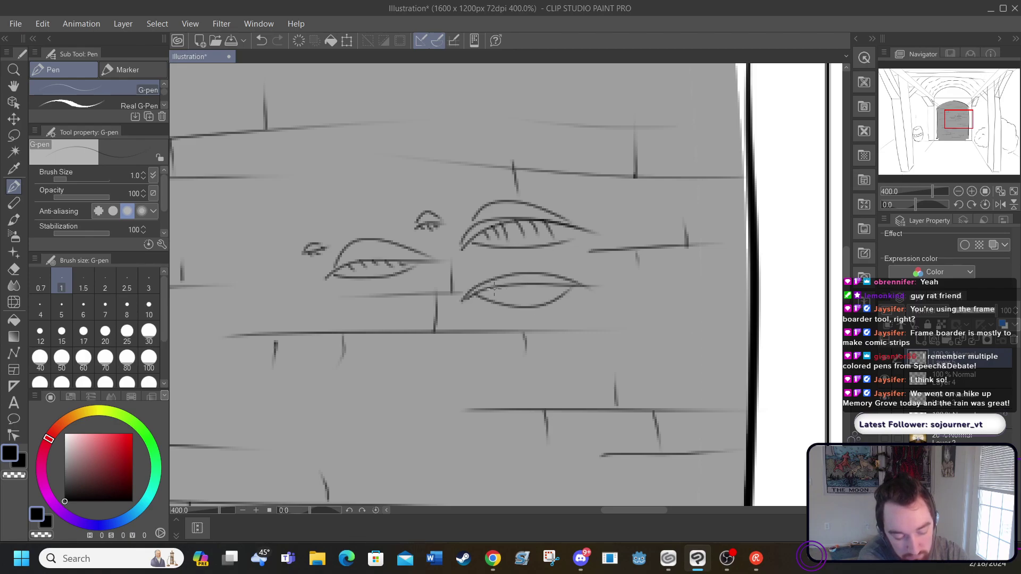
{"action": "left_click_drag", "start_coordinate": [495, 288], "coordinate": [501, 302]}
{"action": "mouse_move", "coordinate": [504, 288]}
{"action": "left_mouse_down"}
{"action": "mouse_move", "coordinate": [511, 303]}
{"action": "mouse_move", "coordinate": [537, 300]}
{"action": "left_mouse_up"}
{"action": "left_click_drag", "start_coordinate": [541, 286], "coordinate": [553, 295]}
{"action": "mouse_move", "coordinate": [478, 282]}
{"action": "left_mouse_down"}
{"action": "mouse_move", "coordinate": [513, 264]}
{"action": "mouse_move", "coordinate": [565, 277]}
{"action": "left_mouse_up"}
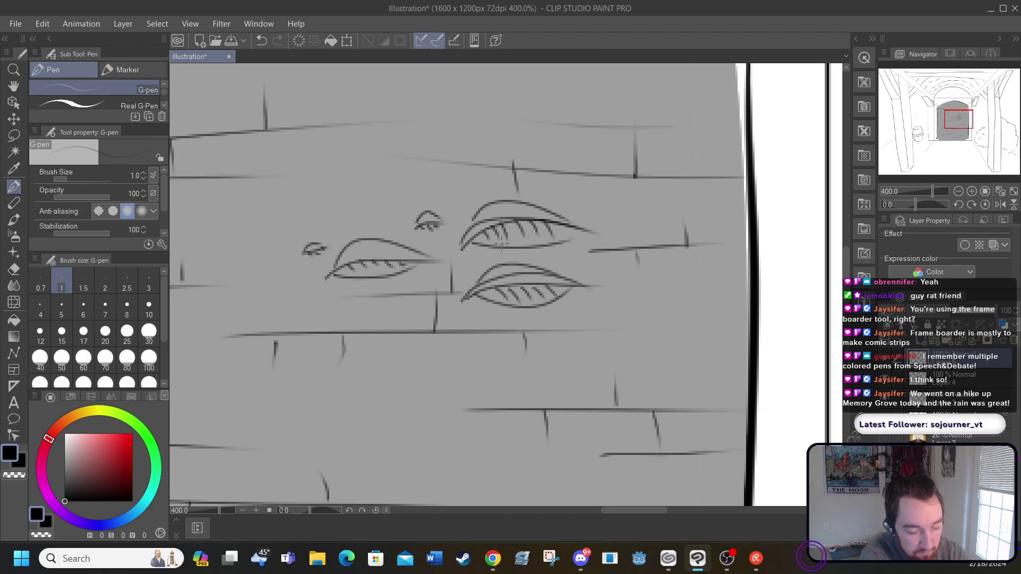
Undo the third mushroom's strokes back to its arched edge and draw a flatter lower edge beneath it
{"action": "left_click", "coordinate": [258, 40]}
{"action": "left_click", "coordinate": [258, 40]}
{"action": "left_click", "coordinate": [260, 42]}
{"action": "left_click", "coordinate": [260, 41]}
{"action": "left_click", "coordinate": [260, 42]}
{"action": "left_click", "coordinate": [261, 42]}
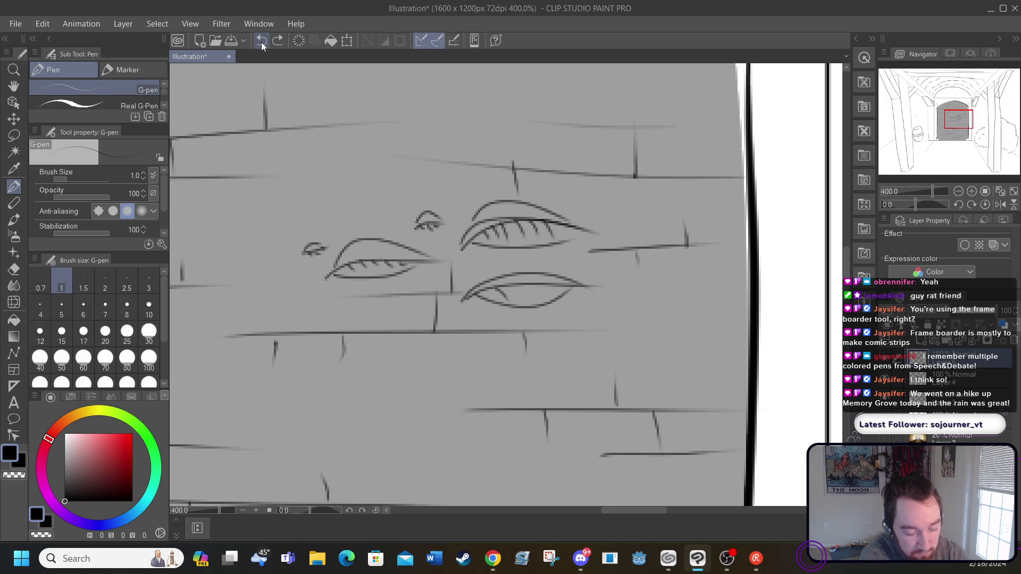
{"action": "left_click", "coordinate": [260, 43]}
{"action": "left_click", "coordinate": [261, 42]}
{"action": "left_click", "coordinate": [262, 42]}
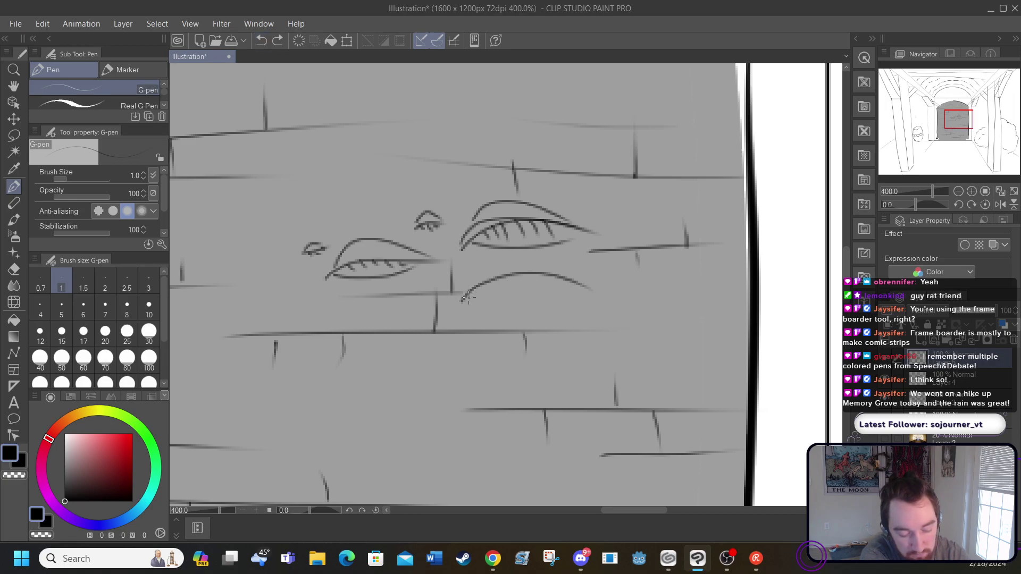
{"action": "left_click_drag", "start_coordinate": [467, 298], "coordinate": [590, 290]}
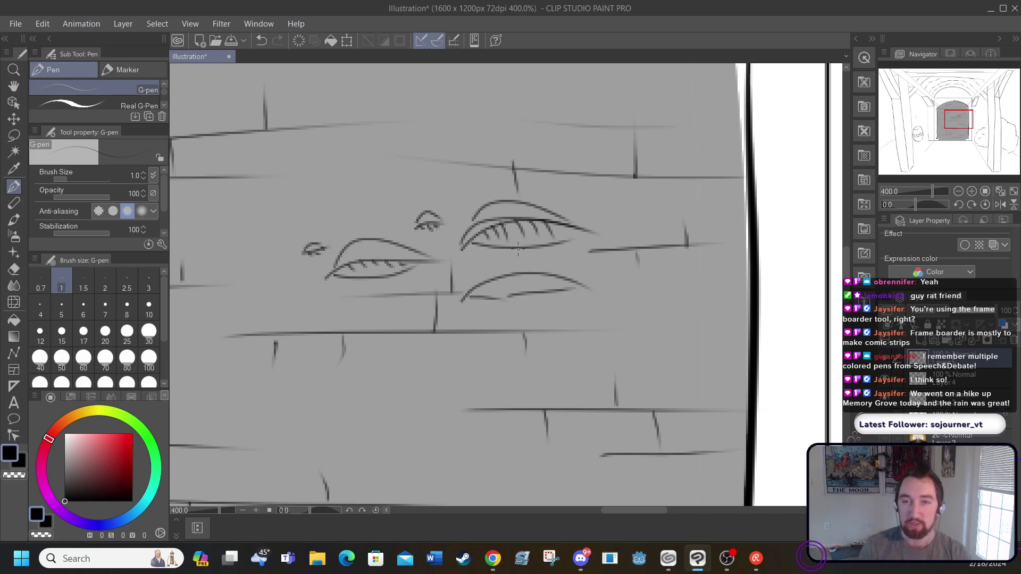
Switch to the Chrome window with the "mushrooms on trees" search and show its image results
{"action": "key", "text": "alt+Tab"}
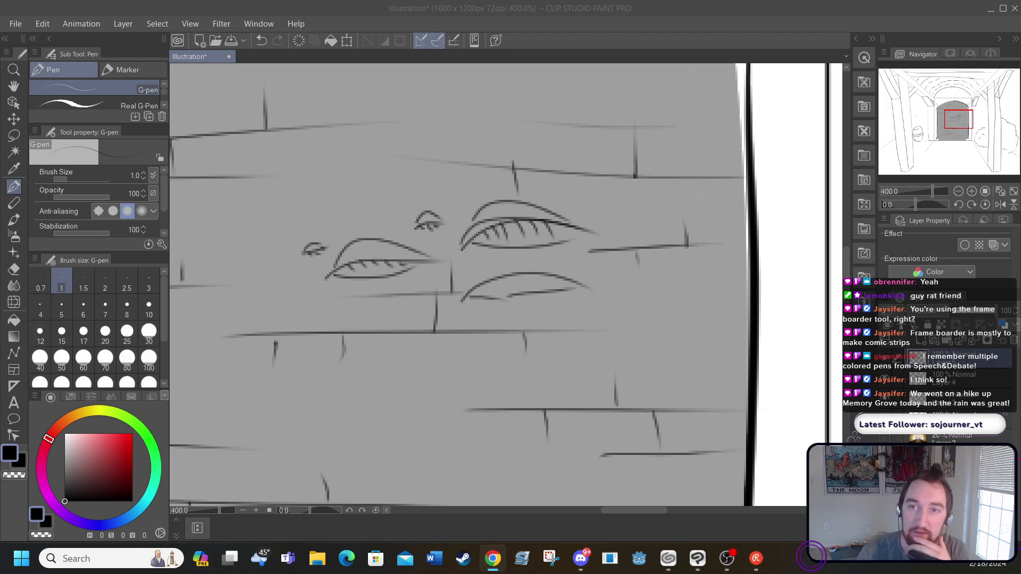
{"action": "left_click_drag", "start_coordinate": [0, 287], "coordinate": [607, 18]}
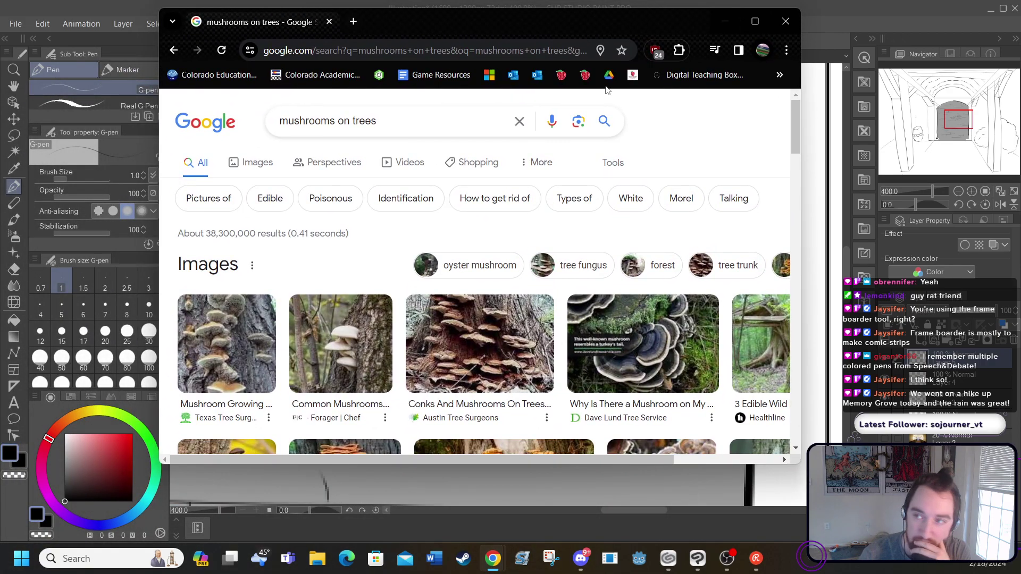
{"action": "scroll", "coordinate": [344, 315], "scroll_direction": "down", "scroll_amount": 3}
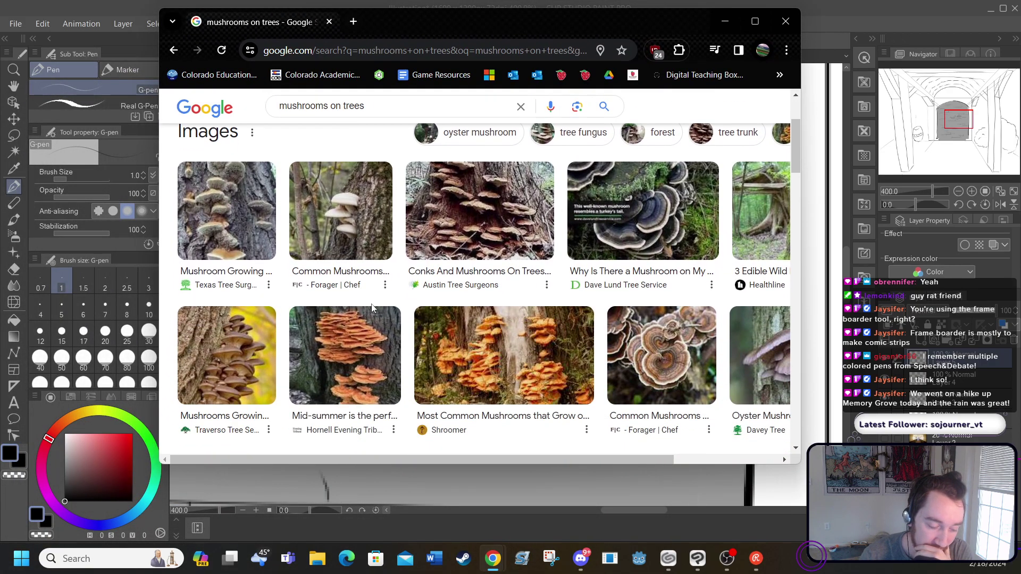
{"action": "scroll", "coordinate": [347, 311], "scroll_direction": "down", "scroll_amount": 1}
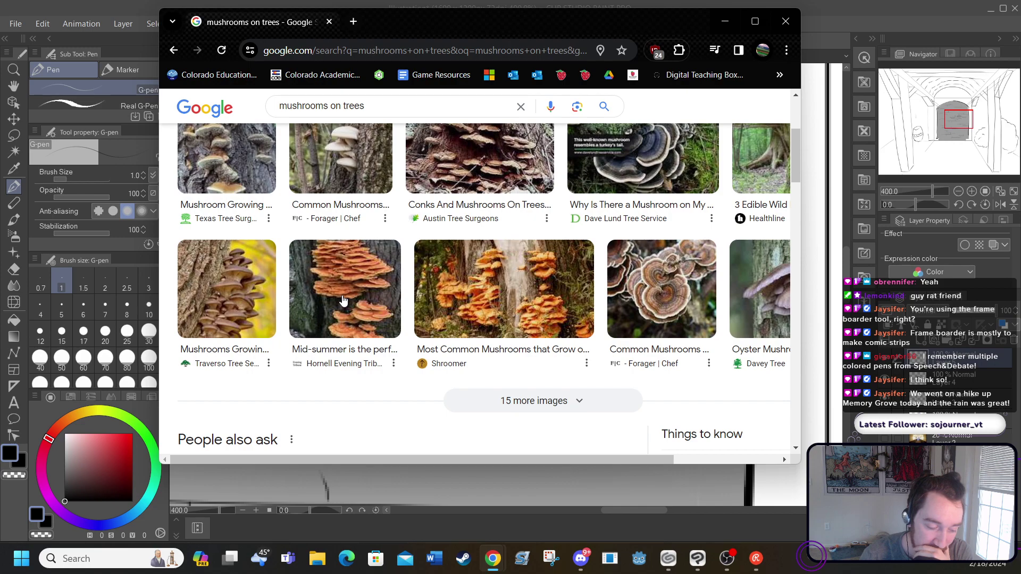
{"action": "scroll", "coordinate": [356, 279], "scroll_direction": "down", "scroll_amount": 3}
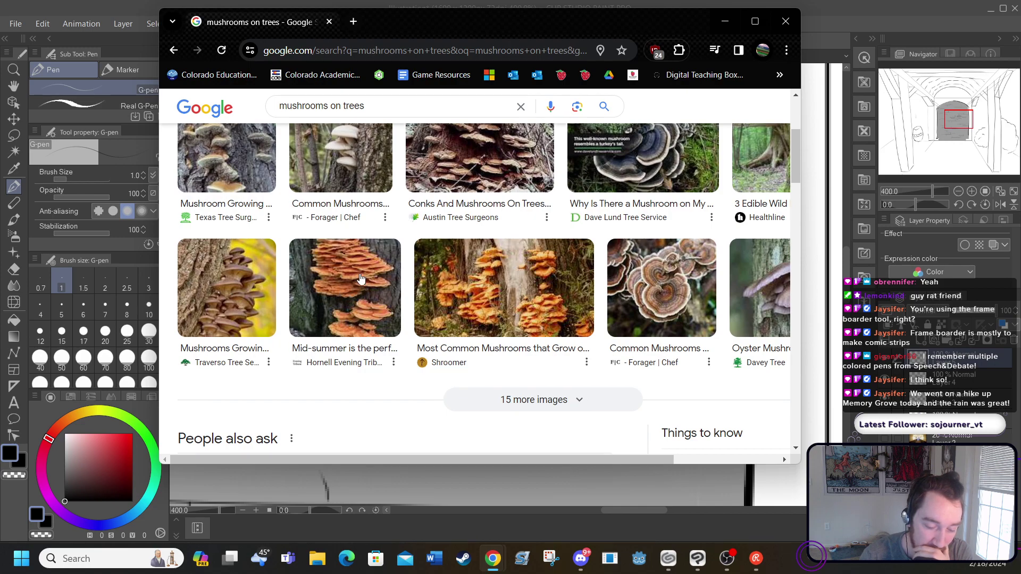
{"action": "scroll", "coordinate": [360, 276], "scroll_direction": "up", "scroll_amount": 5}
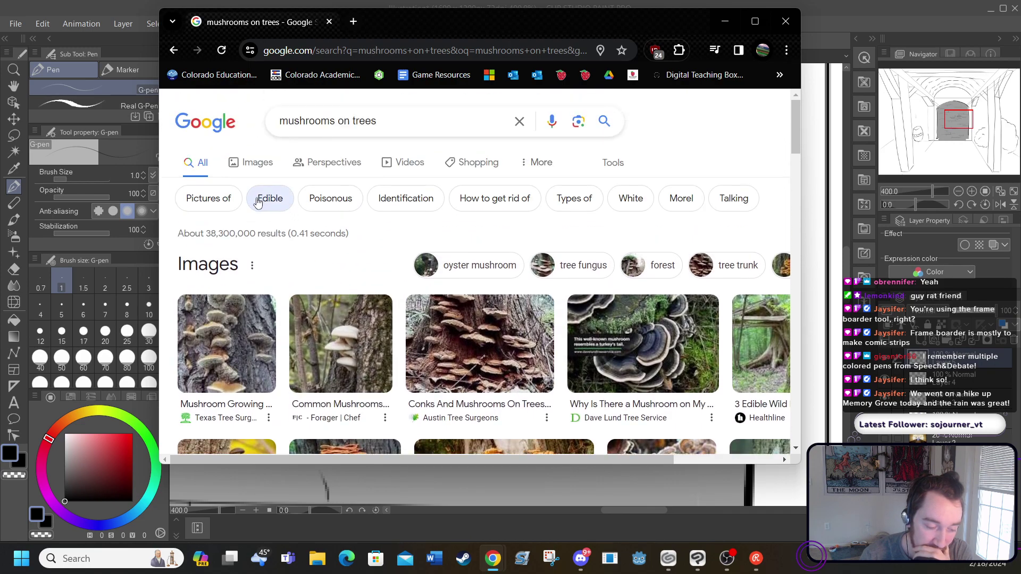
{"action": "left_click", "coordinate": [262, 166]}
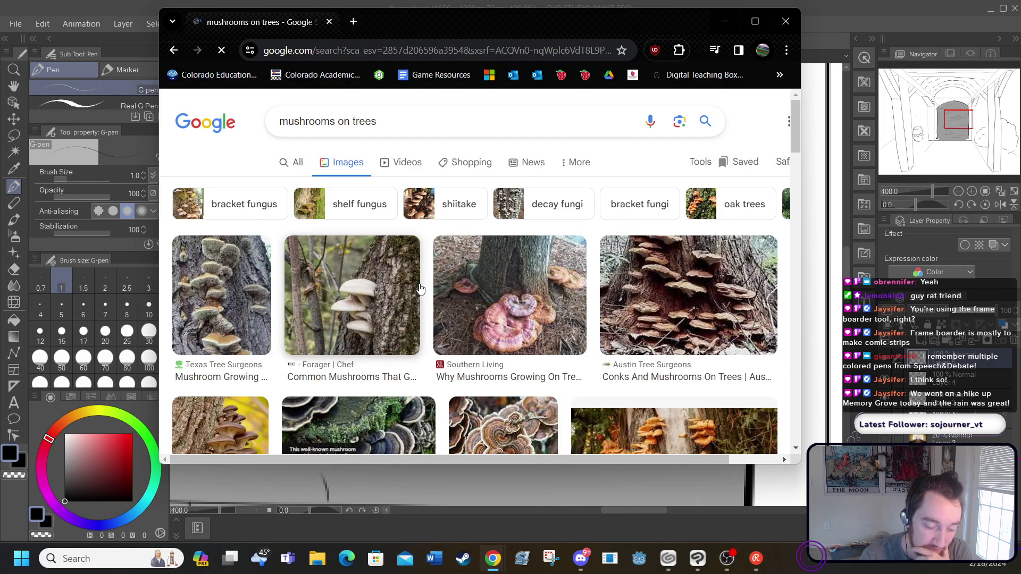
Browse the "mushrooms on trees" image results for shelf mushroom shapes to use as drawing reference
{"action": "scroll", "coordinate": [420, 289], "scroll_direction": "down", "scroll_amount": 3}
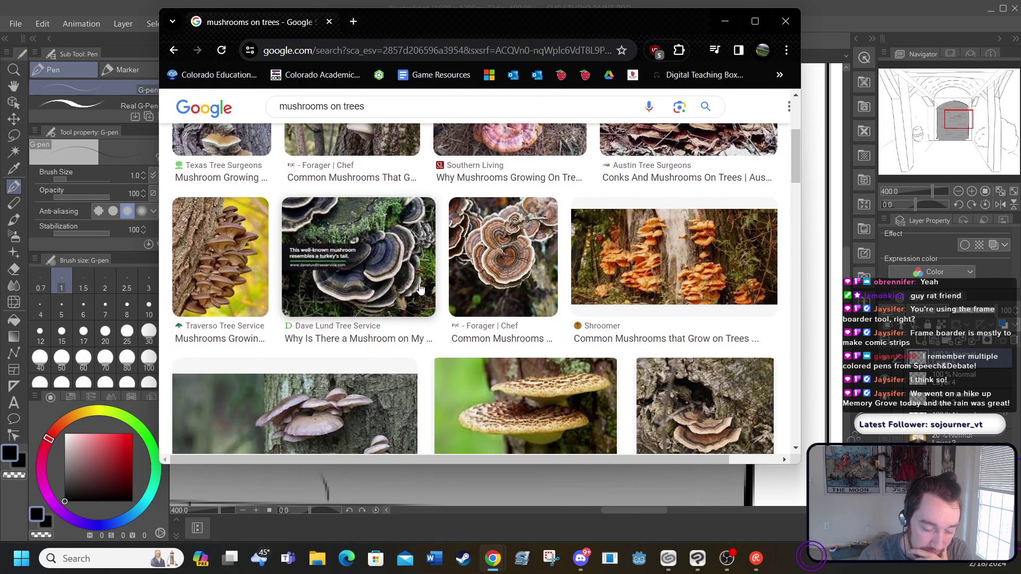
{"action": "scroll", "coordinate": [420, 288], "scroll_direction": "down", "scroll_amount": 3}
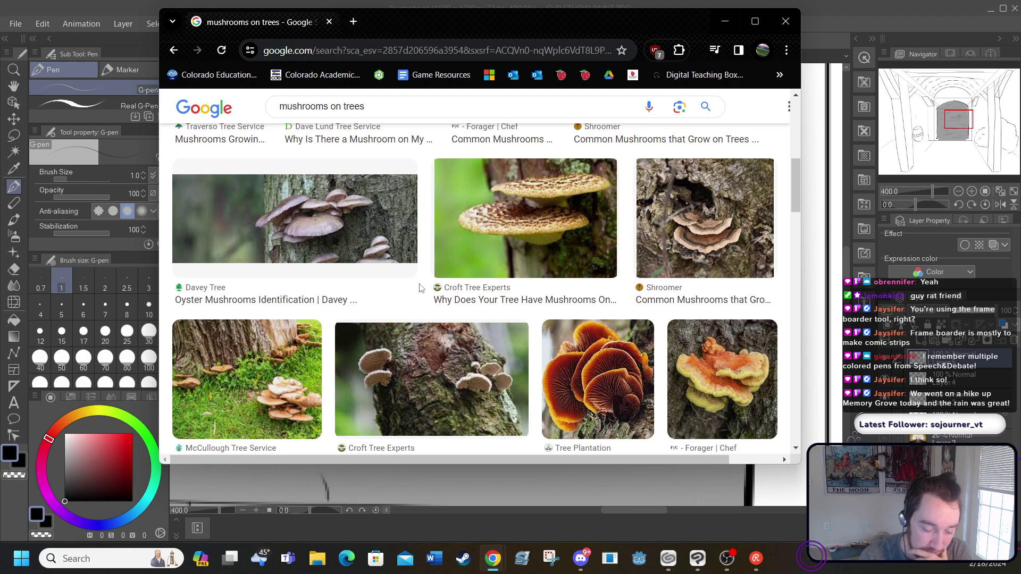
{"action": "scroll", "coordinate": [420, 288], "scroll_direction": "down", "scroll_amount": 1}
{"action": "scroll", "coordinate": [420, 289], "scroll_direction": "down", "scroll_amount": 1}
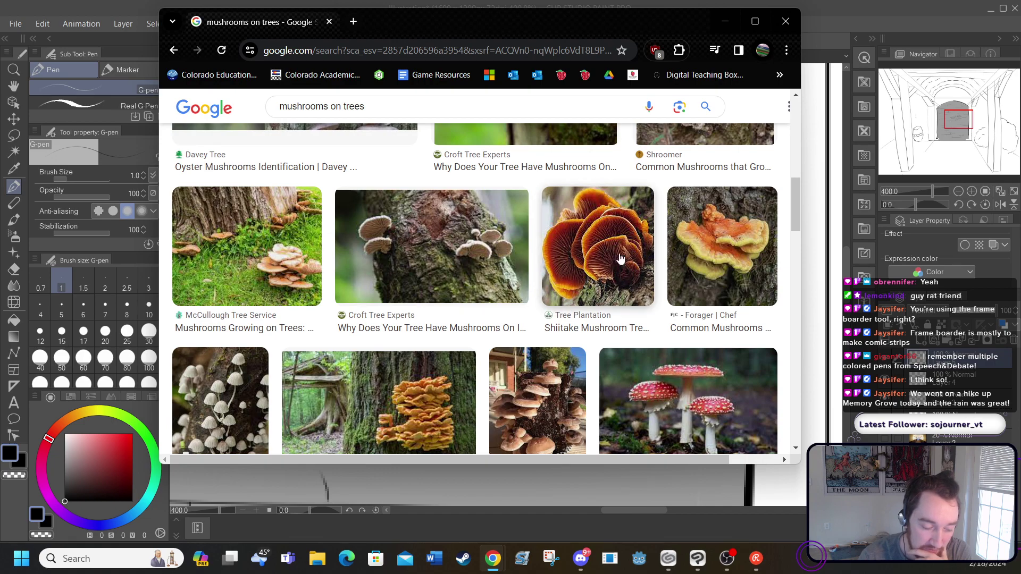
{"action": "scroll", "coordinate": [547, 266], "scroll_direction": "down", "scroll_amount": 3}
{"action": "scroll", "coordinate": [547, 266], "scroll_direction": "down", "scroll_amount": 1}
{"action": "scroll", "coordinate": [547, 265], "scroll_direction": "down", "scroll_amount": 3}
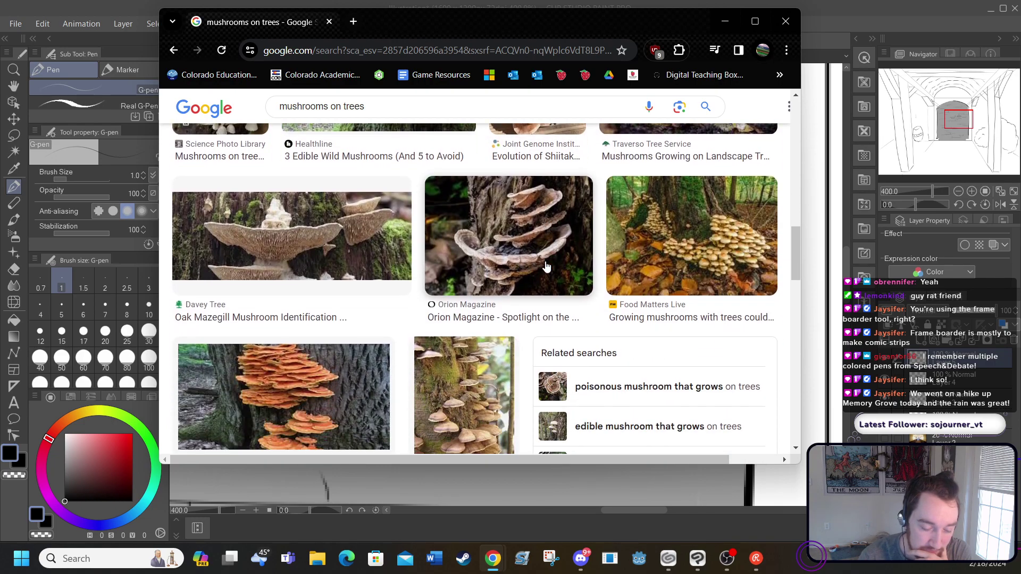
{"action": "scroll", "coordinate": [470, 274], "scroll_direction": "down", "scroll_amount": 5}
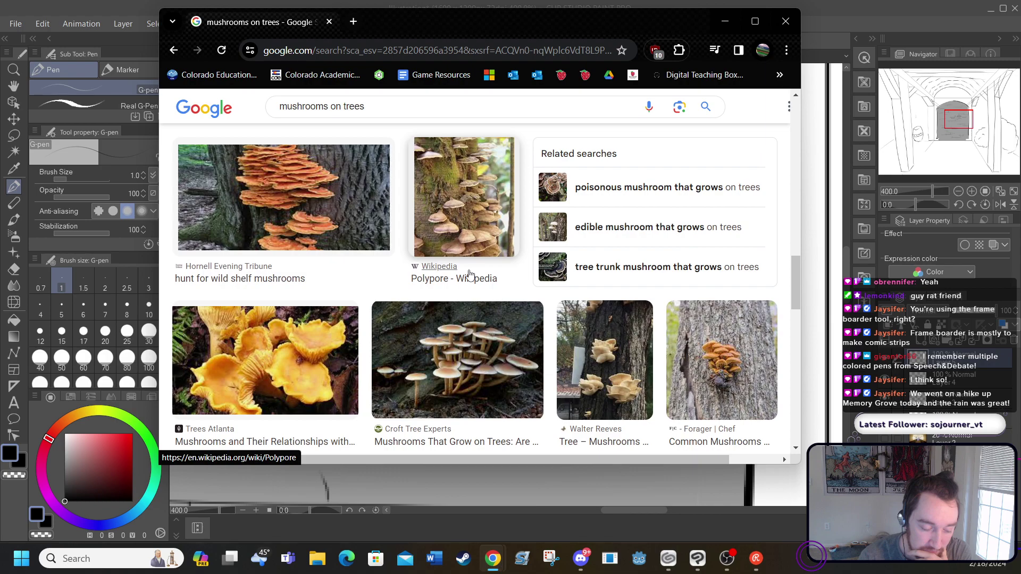
{"action": "scroll", "coordinate": [469, 273], "scroll_direction": "down", "scroll_amount": 4}
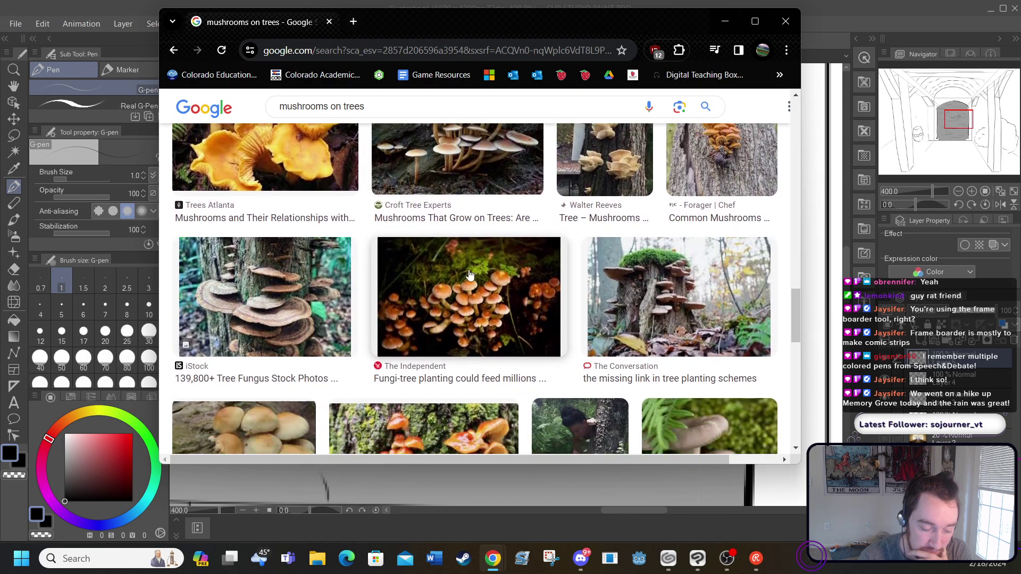
{"action": "scroll", "coordinate": [469, 274], "scroll_direction": "down", "scroll_amount": 1}
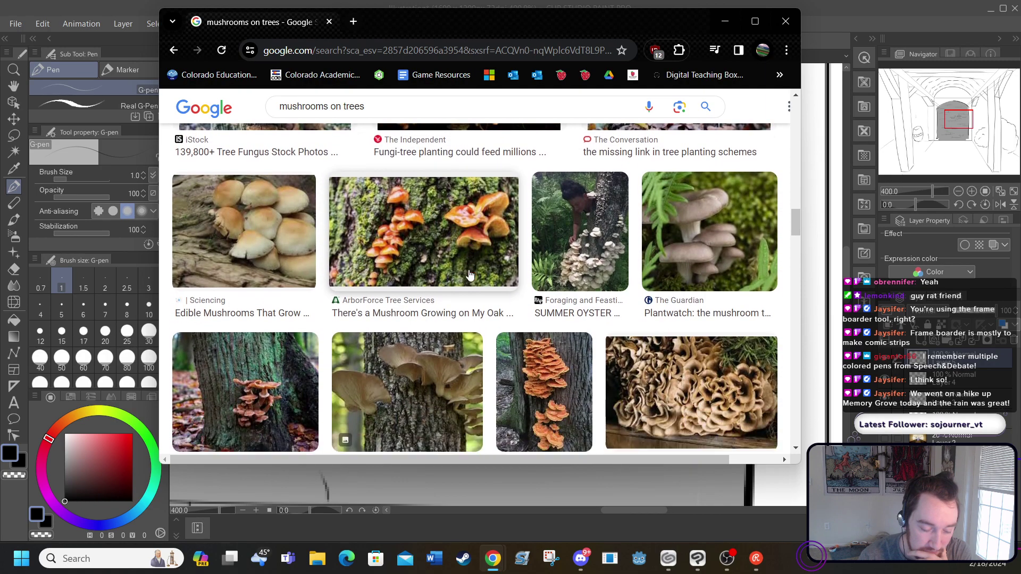
{"action": "scroll", "coordinate": [469, 274], "scroll_direction": "down", "scroll_amount": 1}
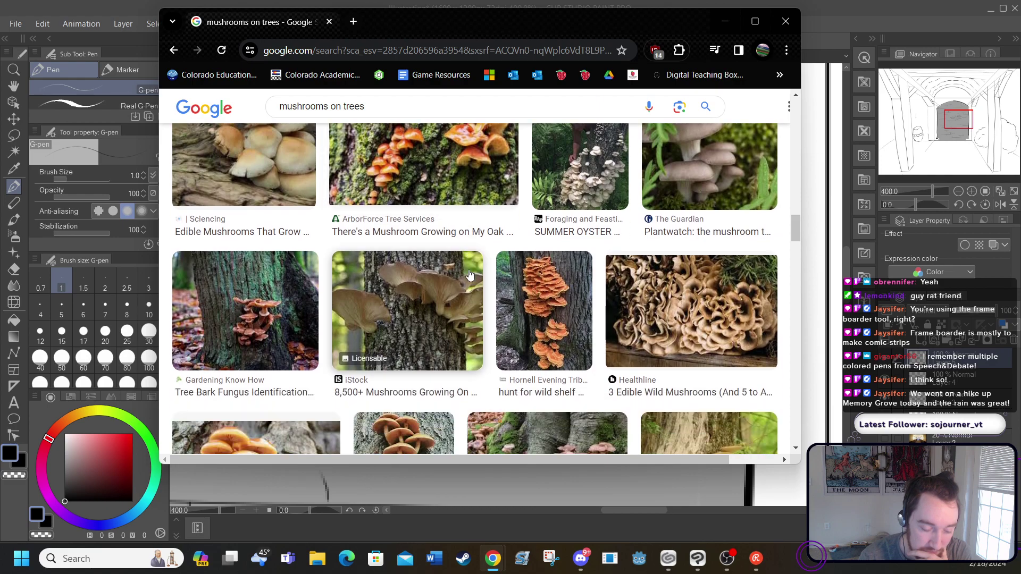
{"action": "scroll", "coordinate": [470, 274], "scroll_direction": "down", "scroll_amount": 1}
{"action": "scroll", "coordinate": [469, 274], "scroll_direction": "down", "scroll_amount": 3}
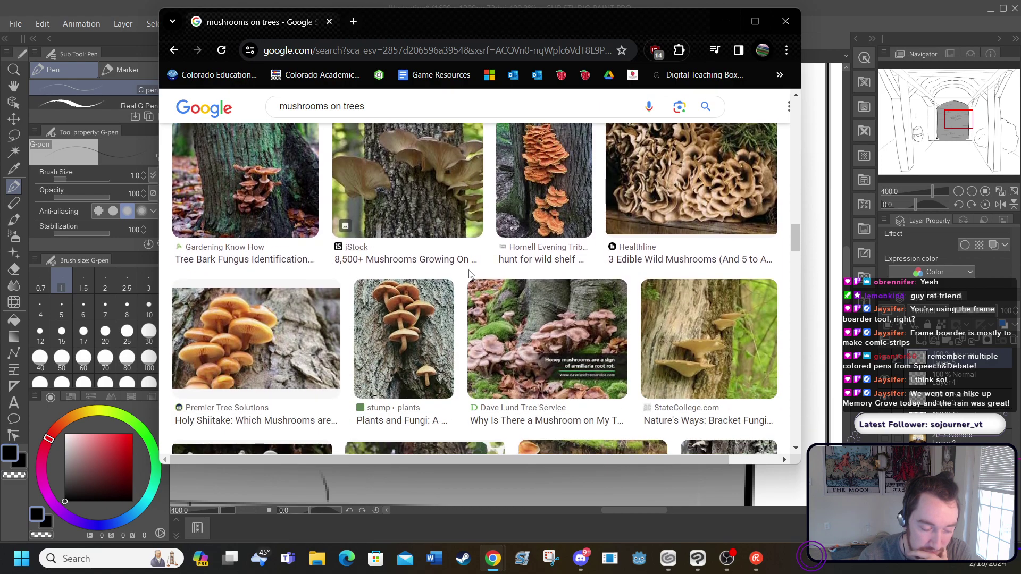
{"action": "scroll", "coordinate": [469, 274], "scroll_direction": "up", "scroll_amount": 3}
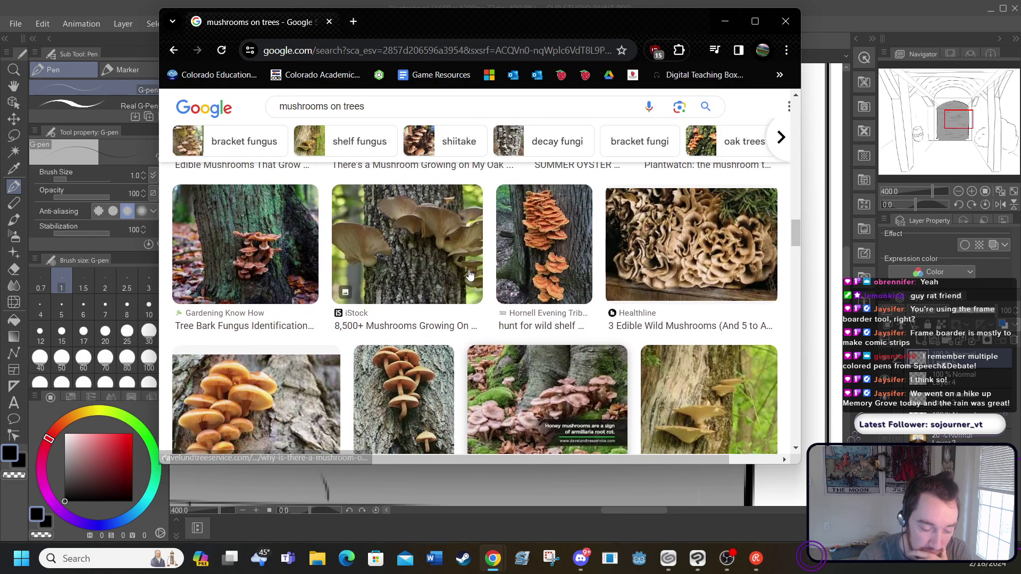
Preview the Hornell Evening Tribune photo of orange shelf mushrooms, check its related images and close the preview
{"action": "left_click", "coordinate": [524, 250]}
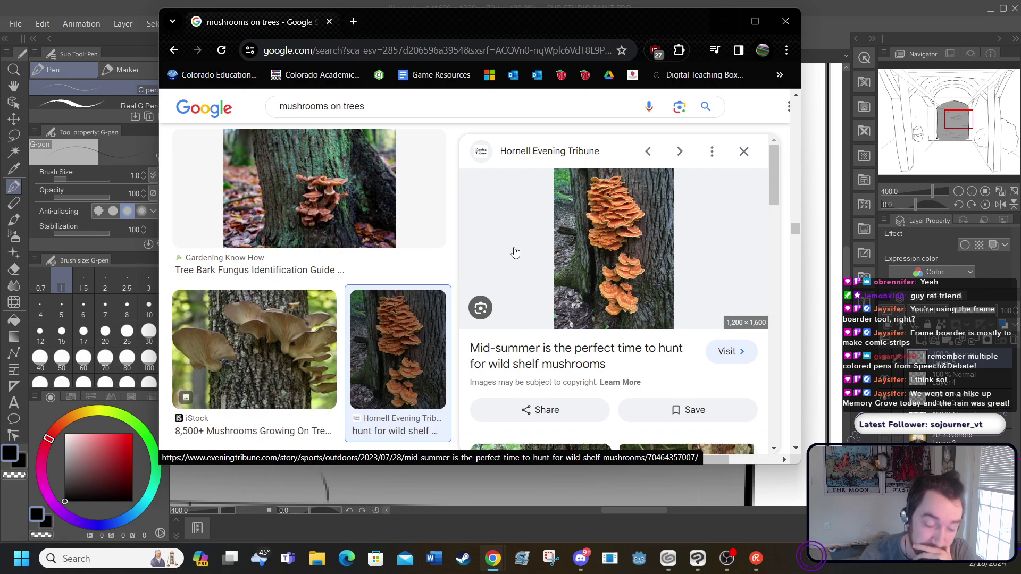
{"action": "scroll", "coordinate": [523, 245], "scroll_direction": "down", "scroll_amount": 3}
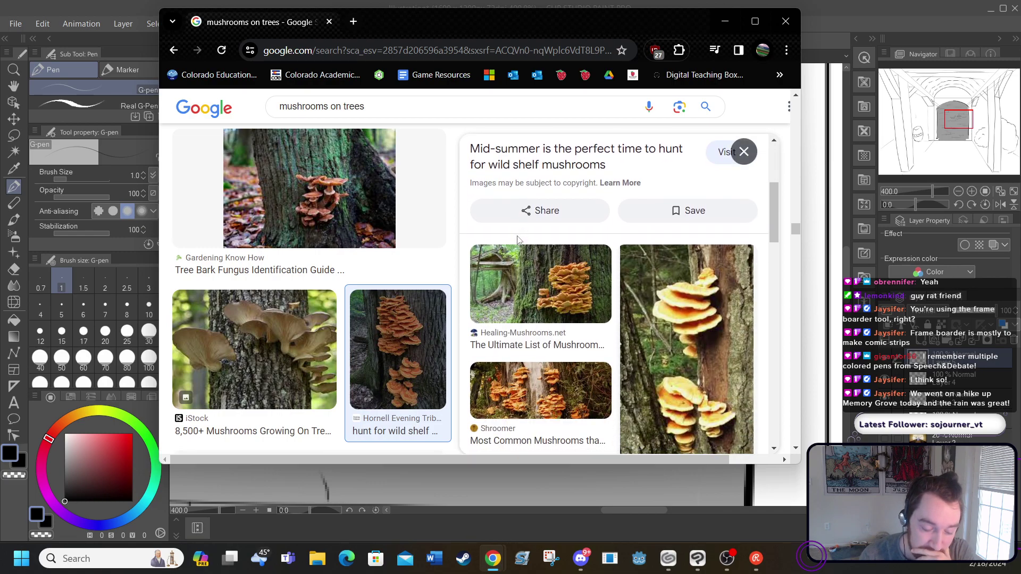
{"action": "scroll", "coordinate": [521, 239], "scroll_direction": "down", "scroll_amount": 1}
{"action": "scroll", "coordinate": [519, 240], "scroll_direction": "up", "scroll_amount": 2}
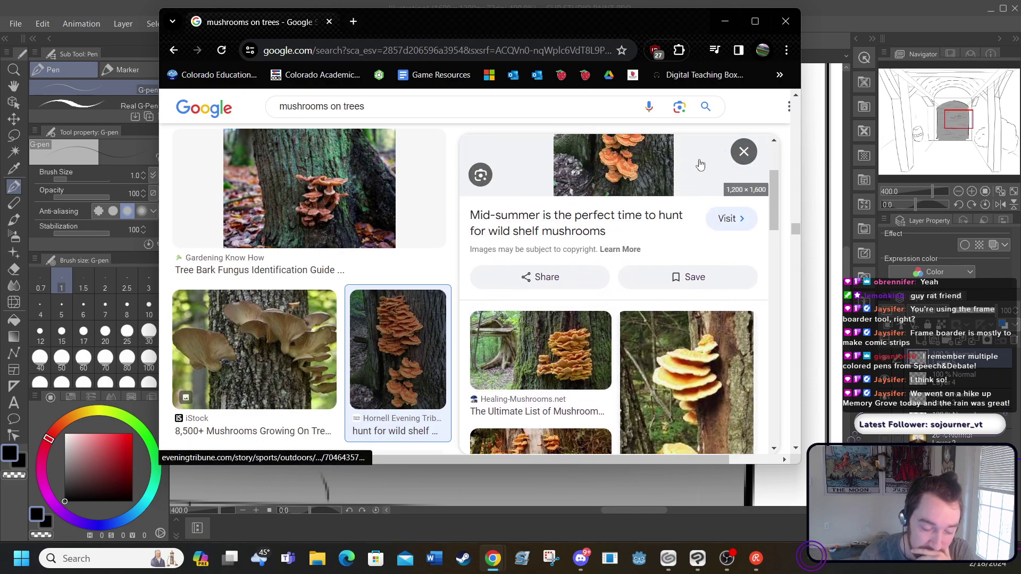
{"action": "left_click", "coordinate": [743, 151]}
Examine further mushroom photos down the image results for how the caps attach to the trunks
{"action": "scroll", "coordinate": [522, 275], "scroll_direction": "down", "scroll_amount": 3}
{"action": "scroll", "coordinate": [523, 276], "scroll_direction": "down", "scroll_amount": 3}
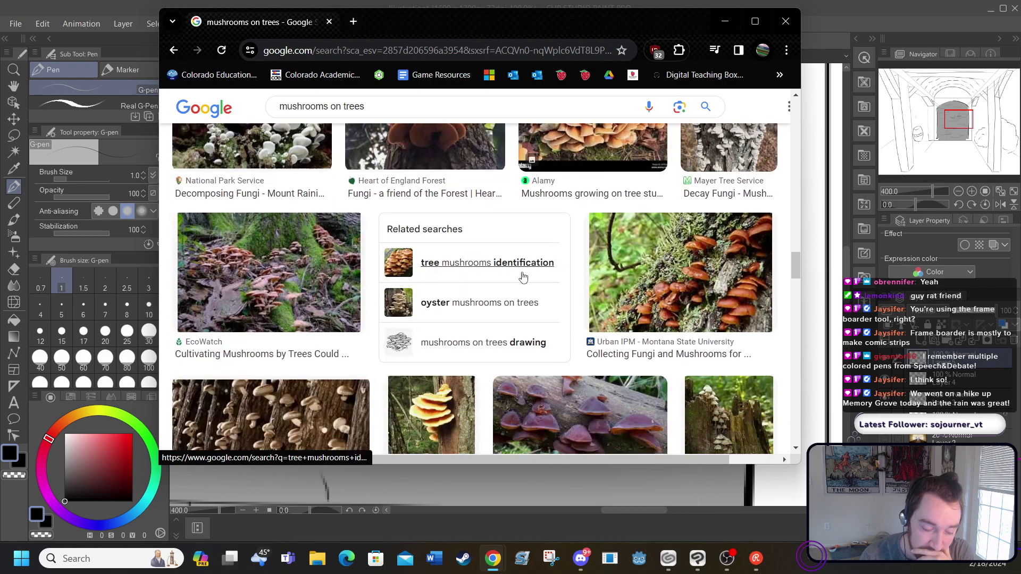
{"action": "scroll", "coordinate": [523, 276], "scroll_direction": "down", "scroll_amount": 2}
{"action": "scroll", "coordinate": [523, 276], "scroll_direction": "down", "scroll_amount": 5}
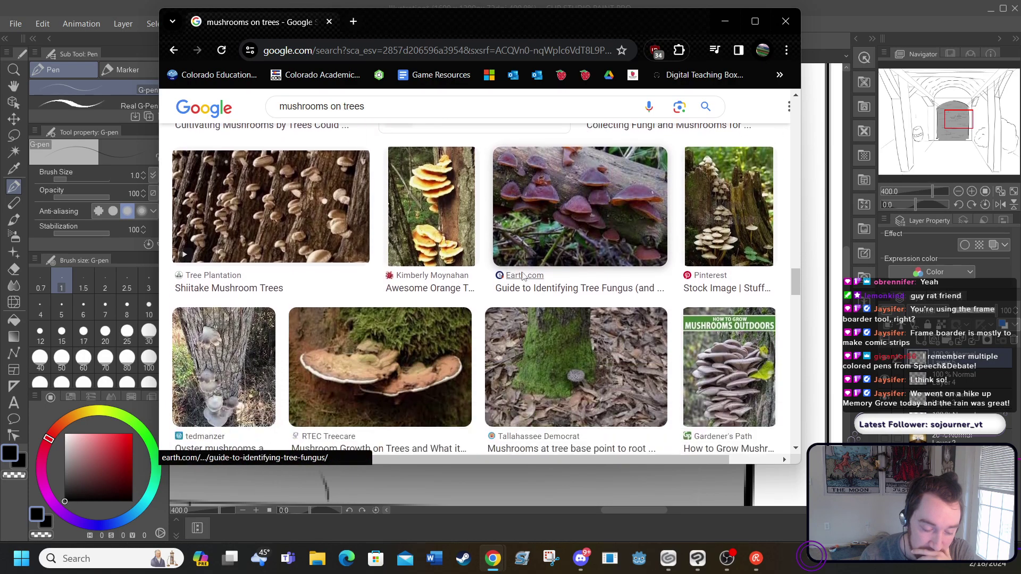
{"action": "scroll", "coordinate": [523, 275], "scroll_direction": "down", "scroll_amount": 6}
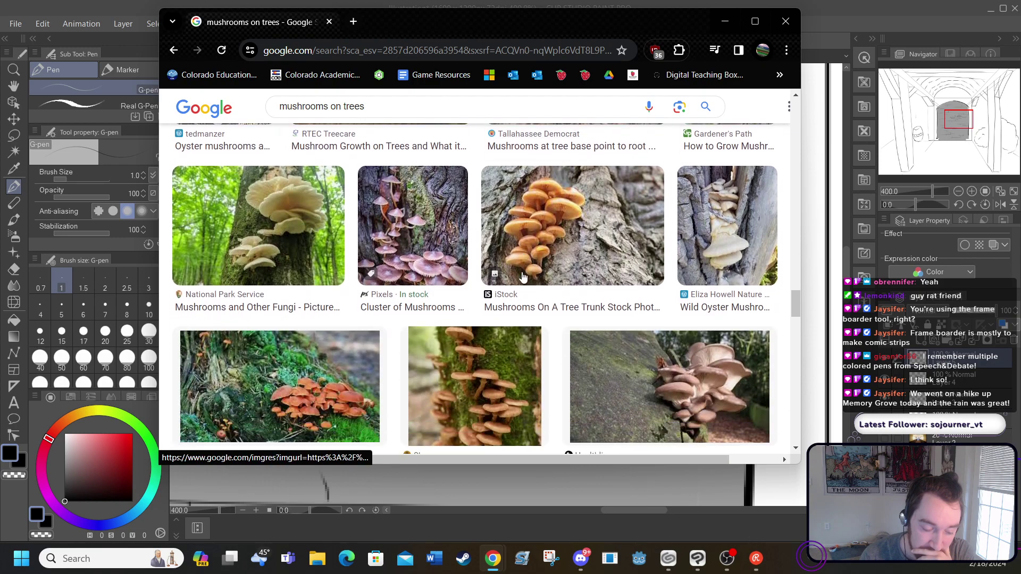
{"action": "scroll", "coordinate": [523, 276], "scroll_direction": "down", "scroll_amount": 4}
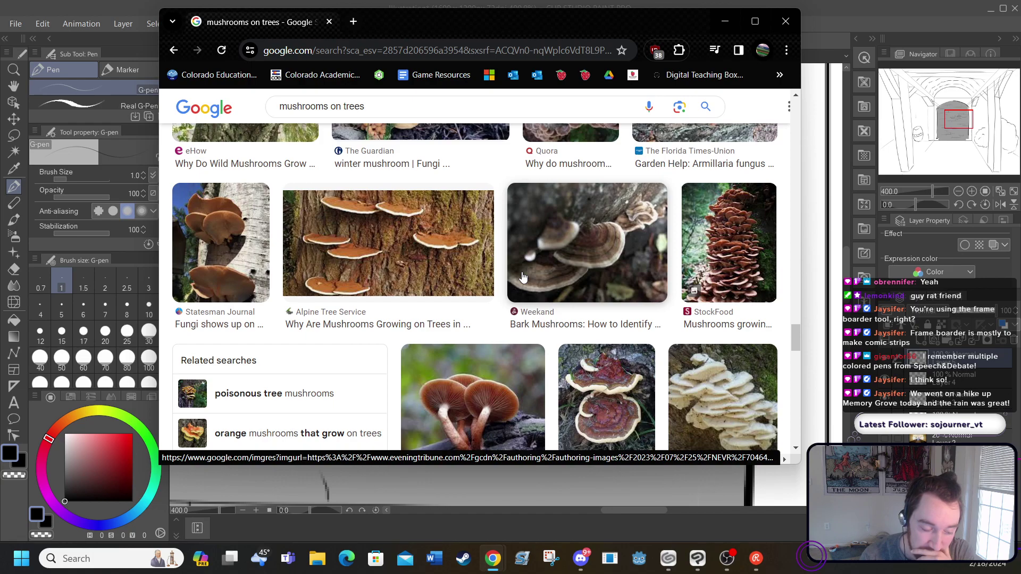
{"action": "scroll", "coordinate": [523, 276], "scroll_direction": "down", "scroll_amount": 1}
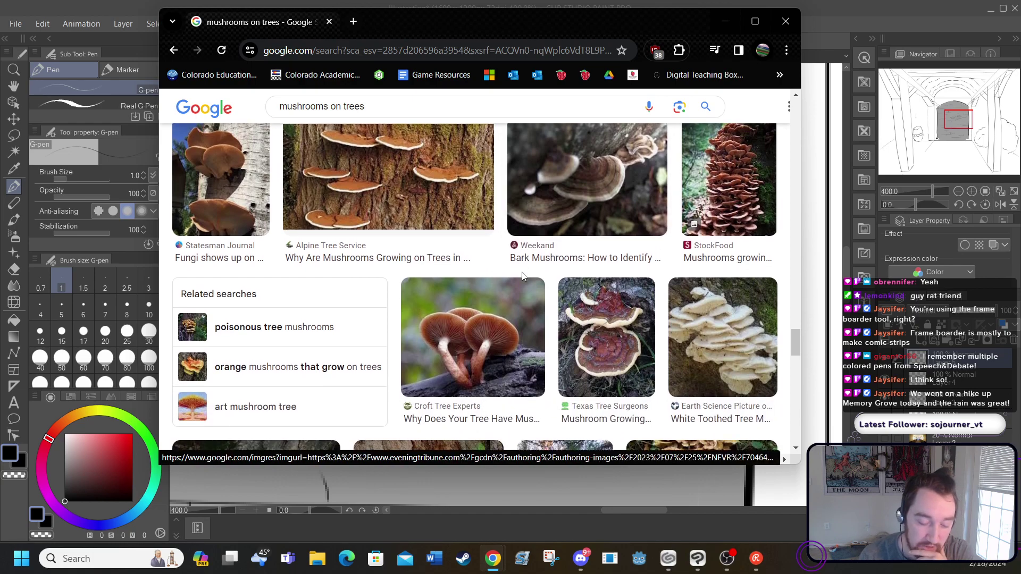
Preview the white toothed tree mushroom photo, check its related images for cap shapes and close the preview
{"action": "scroll", "coordinate": [521, 274], "scroll_direction": "down", "scroll_amount": 1}
{"action": "left_click", "coordinate": [690, 276]}
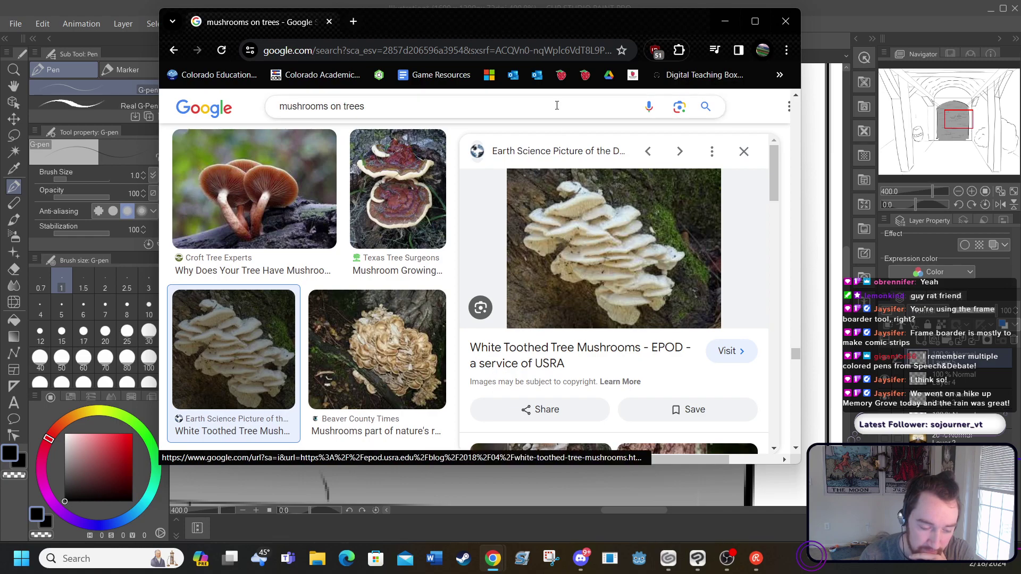
{"action": "left_click_drag", "start_coordinate": [544, 28], "coordinate": [570, 49]}
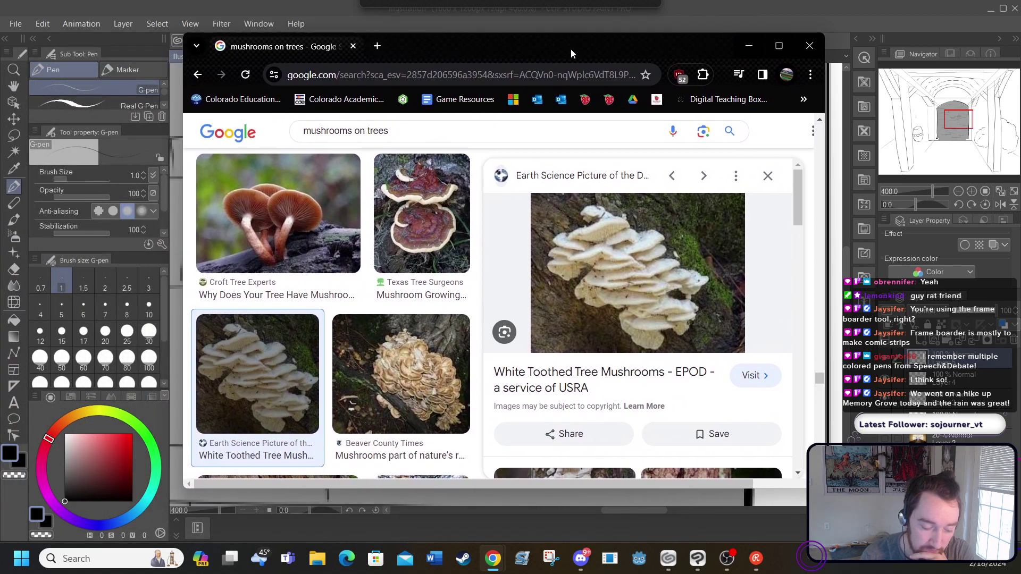
{"action": "scroll", "coordinate": [543, 246], "scroll_direction": "down", "scroll_amount": 5}
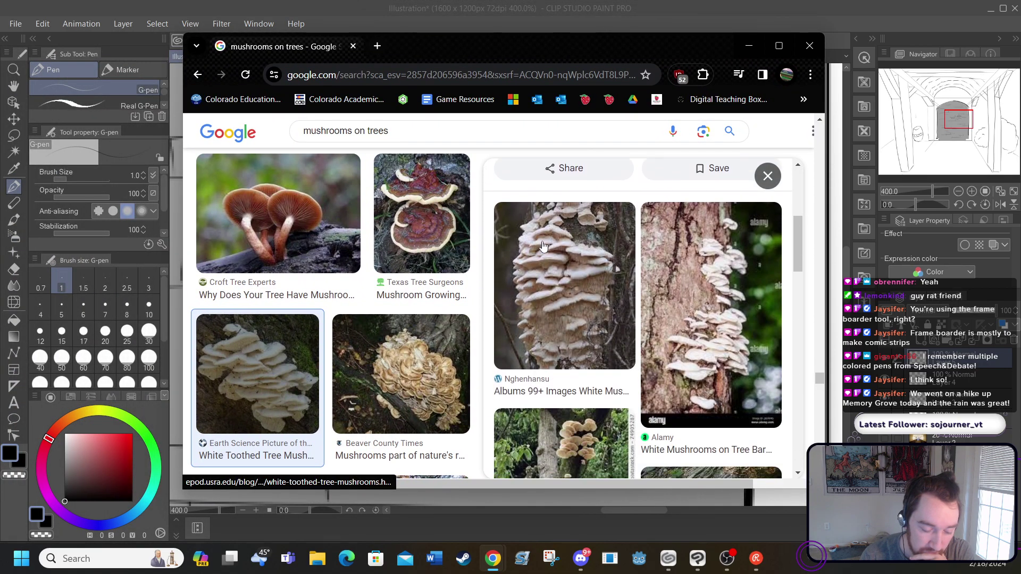
{"action": "scroll", "coordinate": [543, 246], "scroll_direction": "down", "scroll_amount": 5}
{"action": "scroll", "coordinate": [767, 176], "scroll_direction": "up", "scroll_amount": 3}
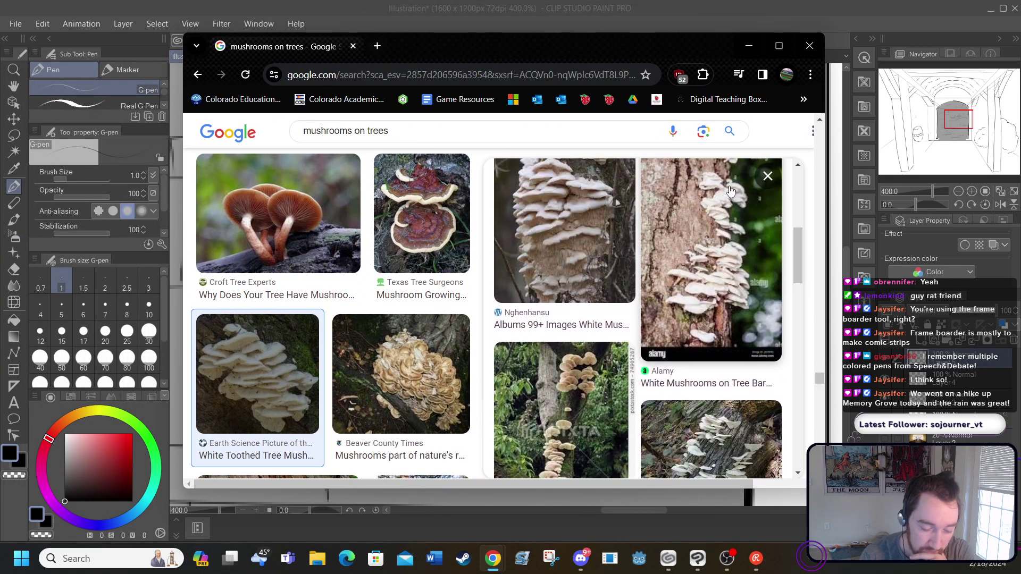
{"action": "left_click", "coordinate": [767, 175]}
Browse further down the "mushrooms on trees" image results for oyster and bracket fungus references
{"action": "scroll", "coordinate": [542, 291], "scroll_direction": "down", "scroll_amount": 4}
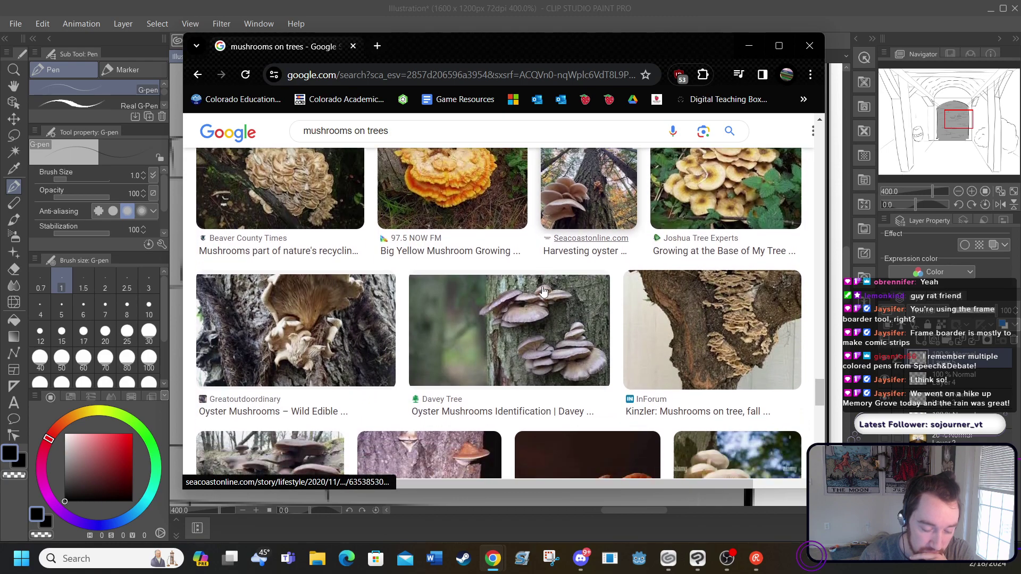
{"action": "scroll", "coordinate": [543, 291], "scroll_direction": "down", "scroll_amount": 3}
{"action": "scroll", "coordinate": [542, 291], "scroll_direction": "down", "scroll_amount": 2}
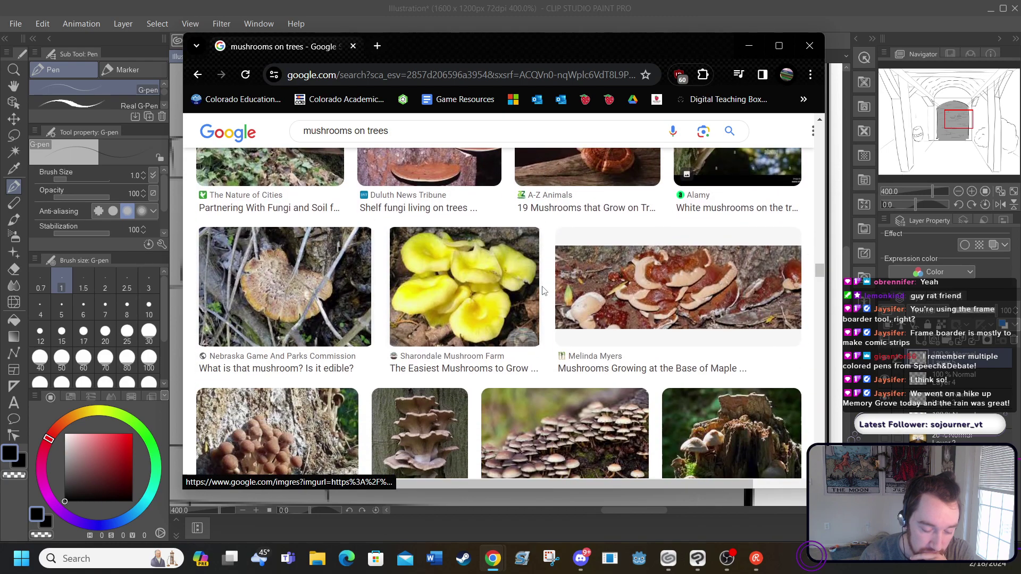
{"action": "scroll", "coordinate": [543, 292], "scroll_direction": "down", "scroll_amount": 3}
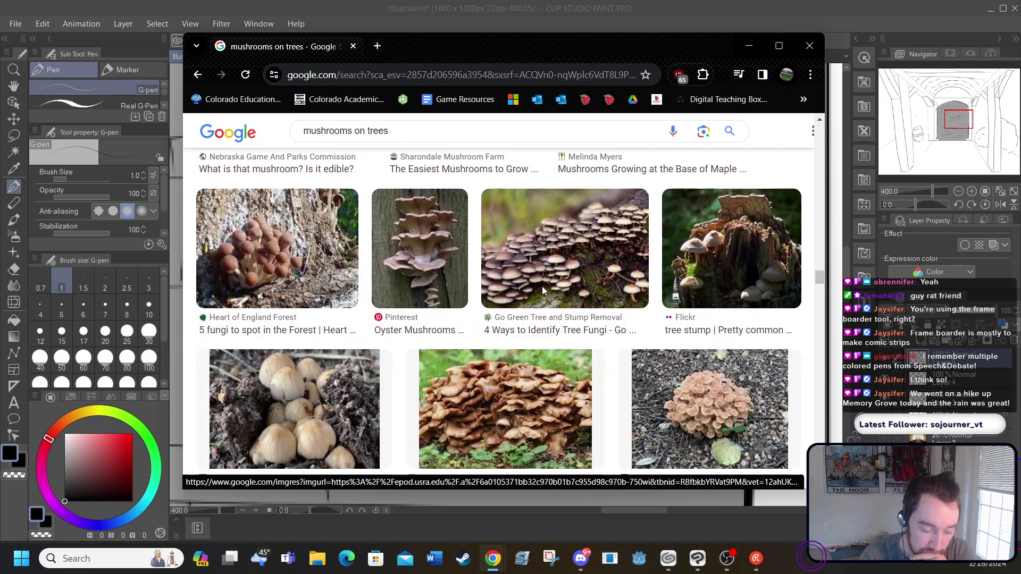
{"action": "scroll", "coordinate": [543, 292], "scroll_direction": "down", "scroll_amount": 2}
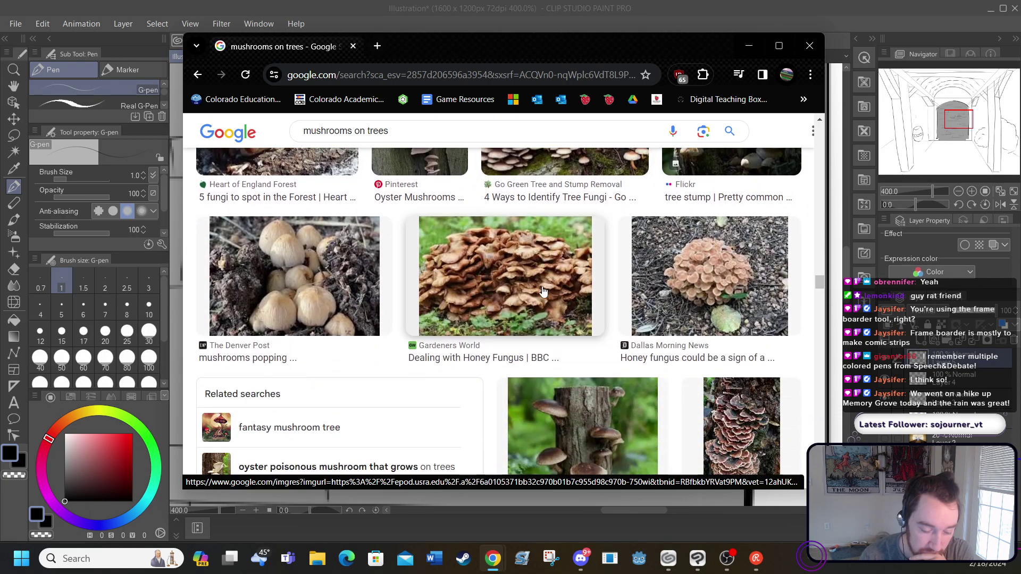
{"action": "scroll", "coordinate": [543, 291], "scroll_direction": "down", "scroll_amount": 7}
Go back up the image results to the Hornell Evening Tribune photo of orange shelf mushrooms to study its stacked caps
{"action": "scroll", "coordinate": [542, 291], "scroll_direction": "up", "scroll_amount": 8}
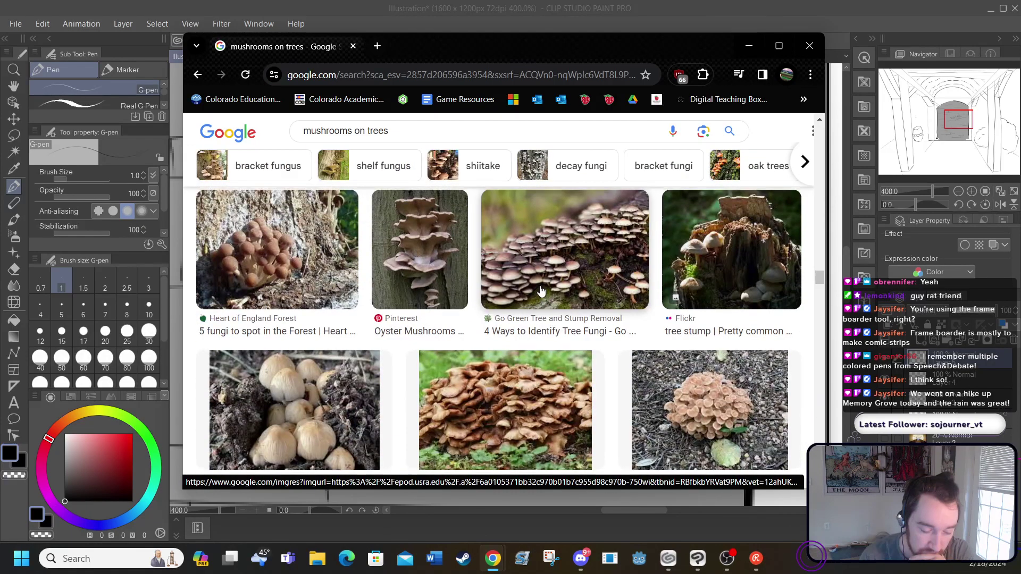
{"action": "scroll", "coordinate": [540, 291], "scroll_direction": "down", "scroll_amount": 8}
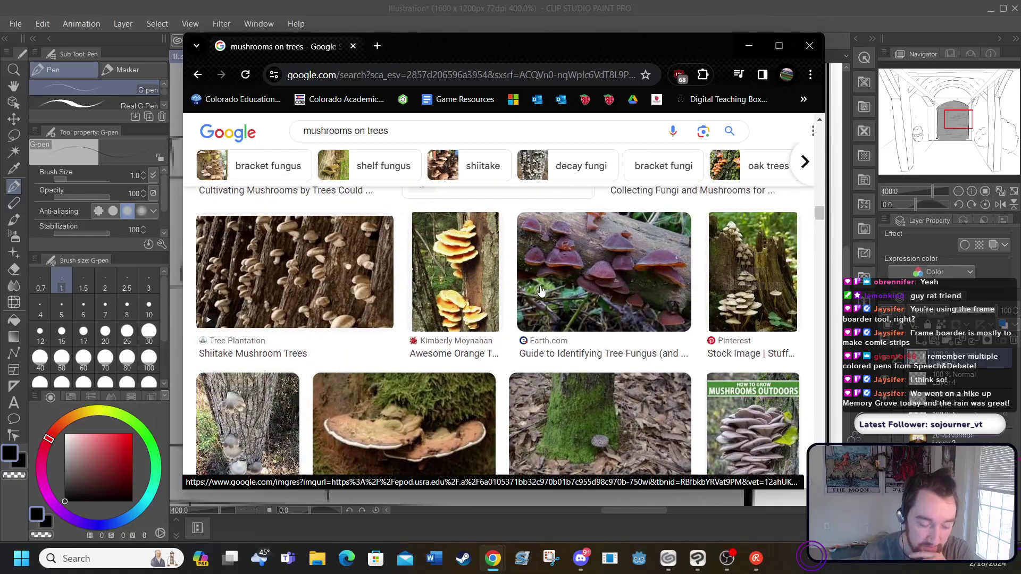
{"action": "scroll", "coordinate": [540, 291], "scroll_direction": "up", "scroll_amount": 8}
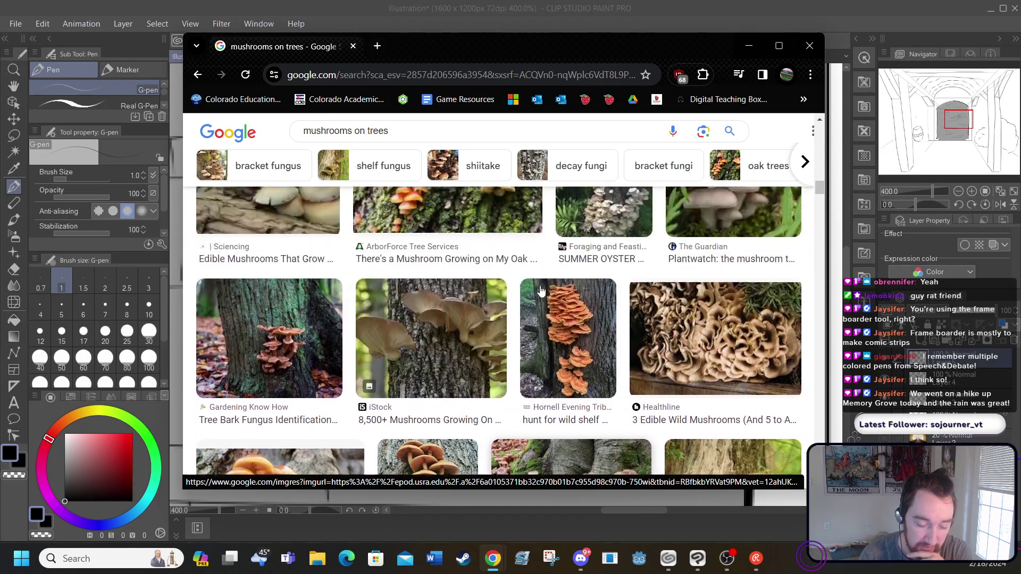
{"action": "scroll", "coordinate": [541, 291], "scroll_direction": "up", "scroll_amount": 6}
{"action": "scroll", "coordinate": [542, 290], "scroll_direction": "down", "scroll_amount": 8}
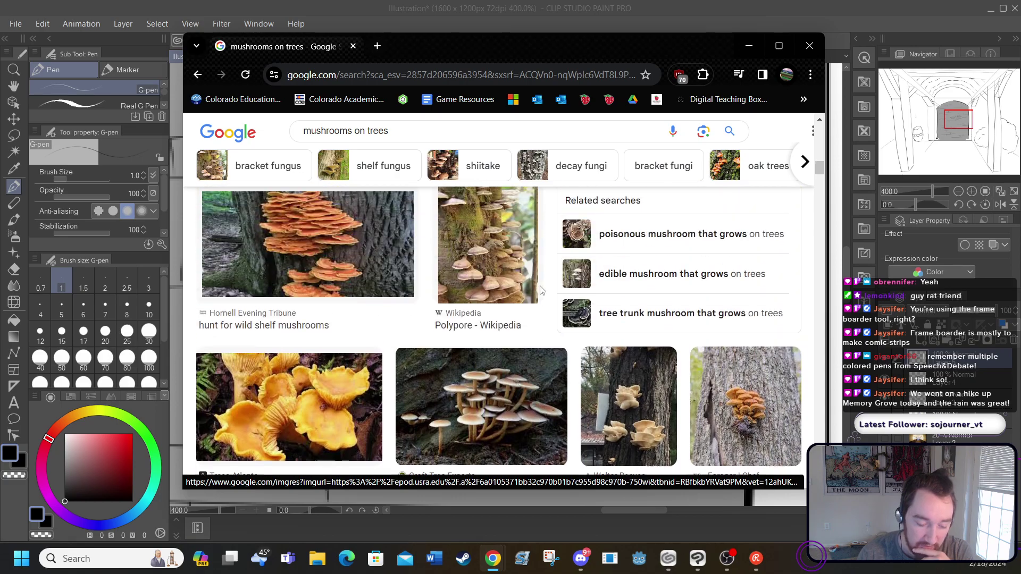
{"action": "scroll", "coordinate": [540, 291], "scroll_direction": "up", "scroll_amount": 4}
{"action": "scroll", "coordinate": [541, 291], "scroll_direction": "down", "scroll_amount": 5}
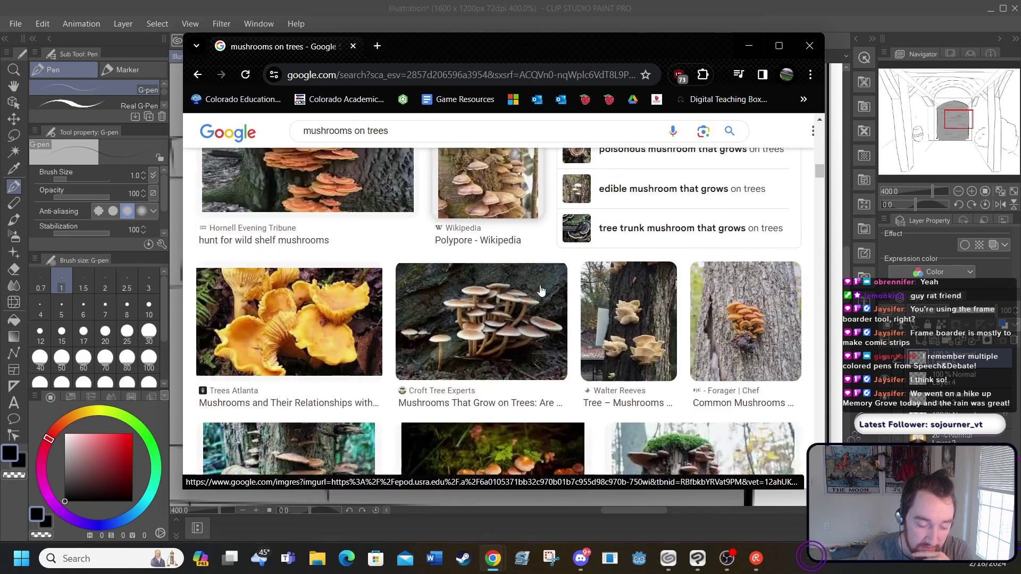
{"action": "scroll", "coordinate": [540, 291], "scroll_direction": "down", "scroll_amount": 2}
{"action": "scroll", "coordinate": [367, 244], "scroll_direction": "up", "scroll_amount": 5}
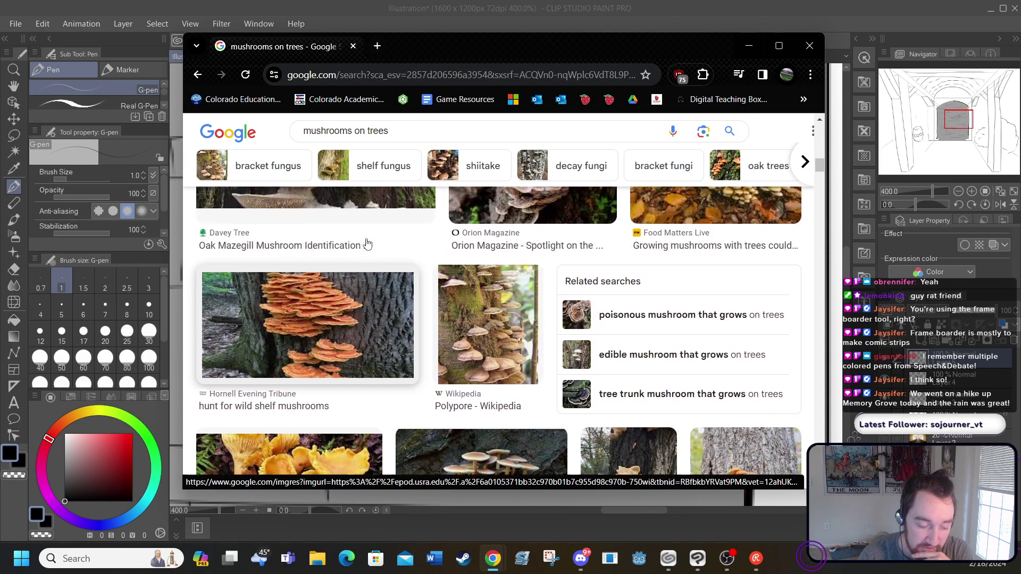
{"action": "scroll", "coordinate": [366, 244], "scroll_direction": "up", "scroll_amount": 1}
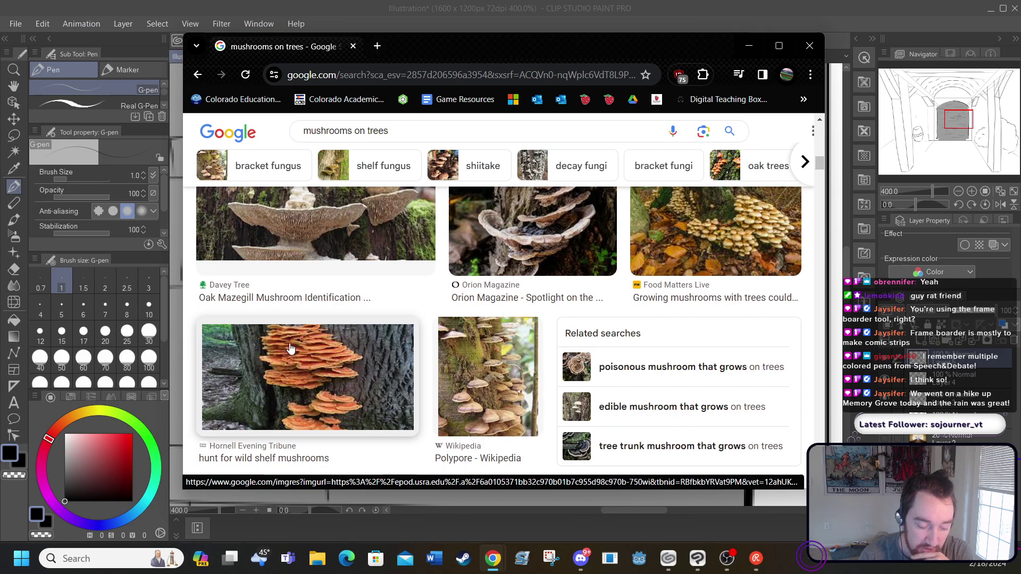
Move the browser window off the drawing and erase all the shelf mushroom sketches from the brick doorway
{"action": "left_click_drag", "start_coordinate": [459, 48], "coordinate": [0, 144]}
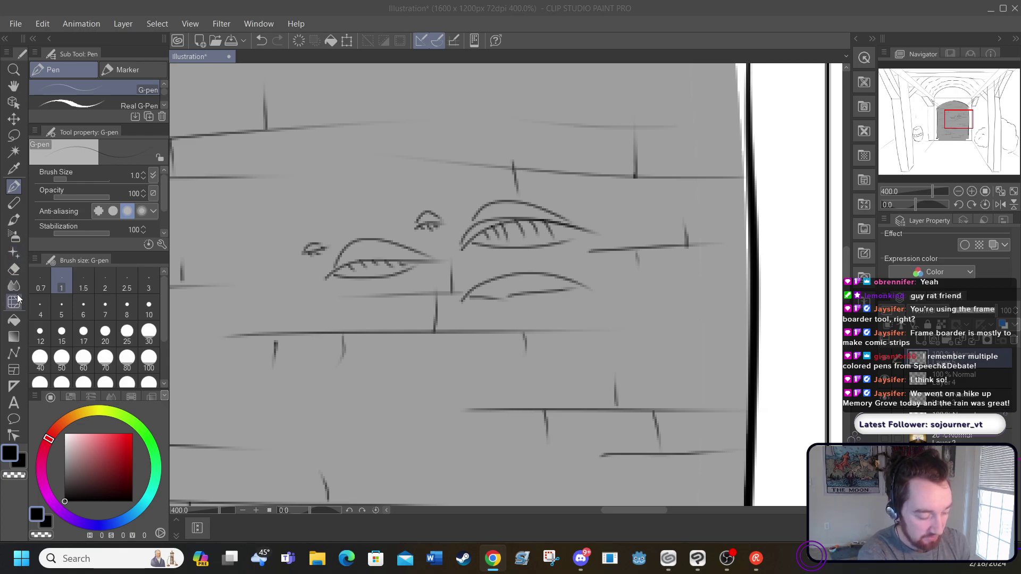
{"action": "left_click", "coordinate": [14, 273]}
{"action": "mouse_move", "coordinate": [298, 250]}
{"action": "left_mouse_down"}
{"action": "mouse_move", "coordinate": [320, 265]}
{"action": "mouse_move", "coordinate": [340, 249]}
{"action": "mouse_move", "coordinate": [511, 321]}
{"action": "mouse_move", "coordinate": [523, 301]}
{"action": "mouse_move", "coordinate": [469, 193]}
{"action": "mouse_move", "coordinate": [520, 185]}
{"action": "mouse_move", "coordinate": [551, 197]}
{"action": "left_mouse_up"}
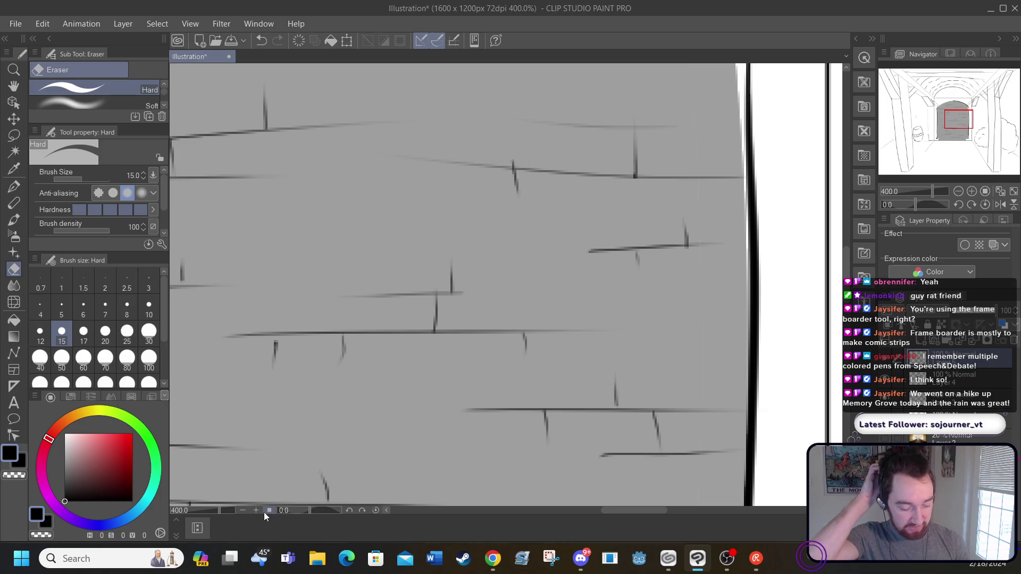
{"action": "left_click", "coordinate": [242, 510]}
{"action": "left_click", "coordinate": [243, 510]}
{"action": "left_click", "coordinate": [243, 510]}
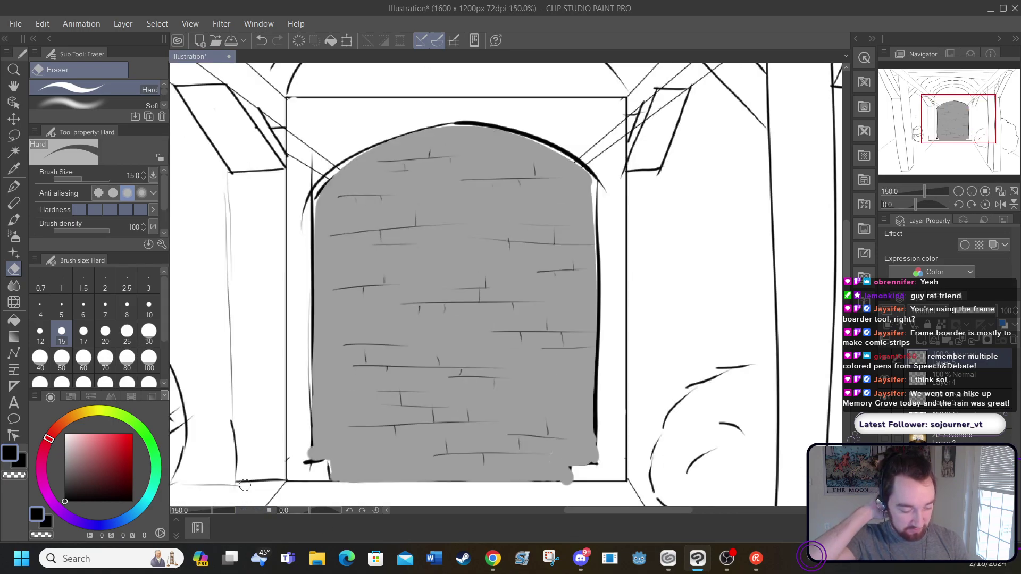
{"action": "left_click", "coordinate": [20, 191]}
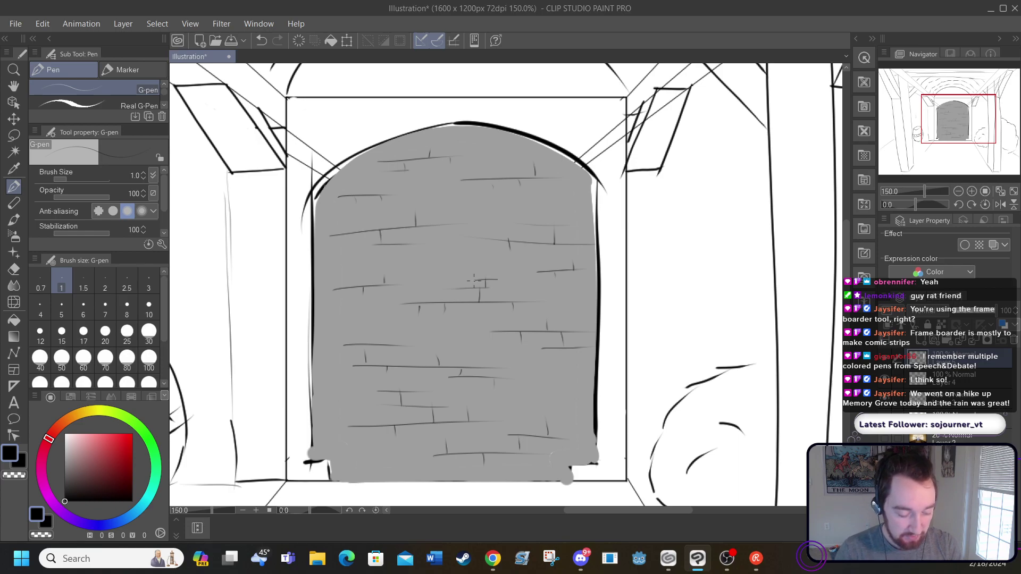
{"action": "left_click_drag", "start_coordinate": [490, 284], "coordinate": [545, 288]}
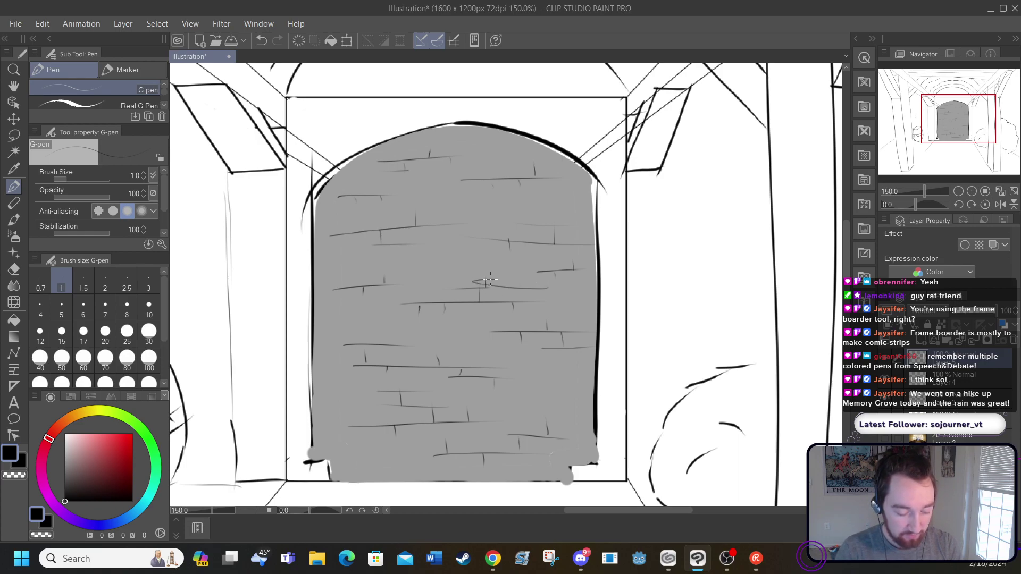
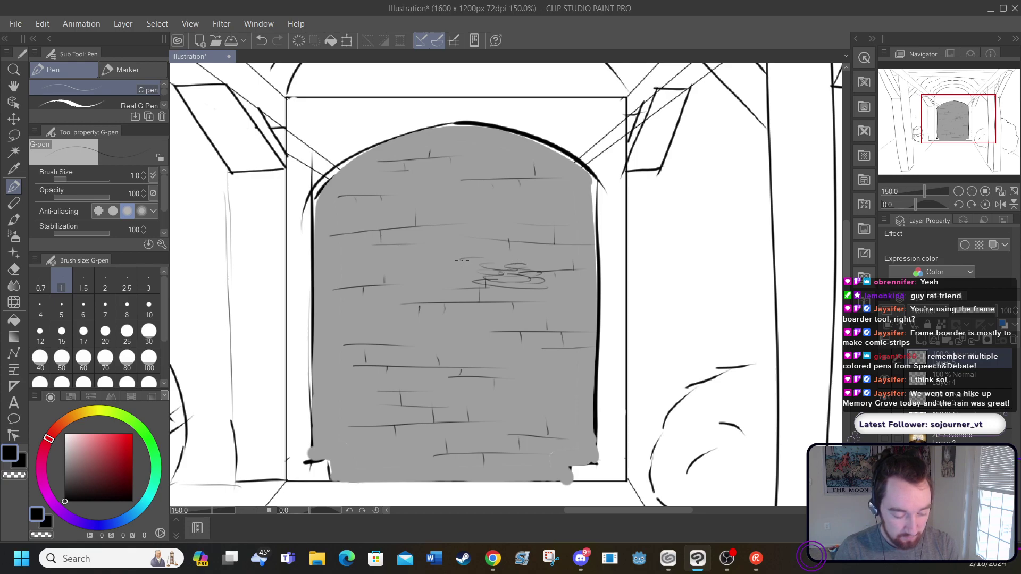
{"action": "mouse_move", "coordinate": [512, 259]}
{"action": "left_mouse_down"}
{"action": "mouse_move", "coordinate": [547, 263]}
{"action": "mouse_move", "coordinate": [503, 272]}
{"action": "mouse_move", "coordinate": [534, 290]}
{"action": "mouse_move", "coordinate": [496, 289]}
{"action": "mouse_move", "coordinate": [564, 296]}
{"action": "mouse_move", "coordinate": [509, 292]}
{"action": "left_mouse_up"}
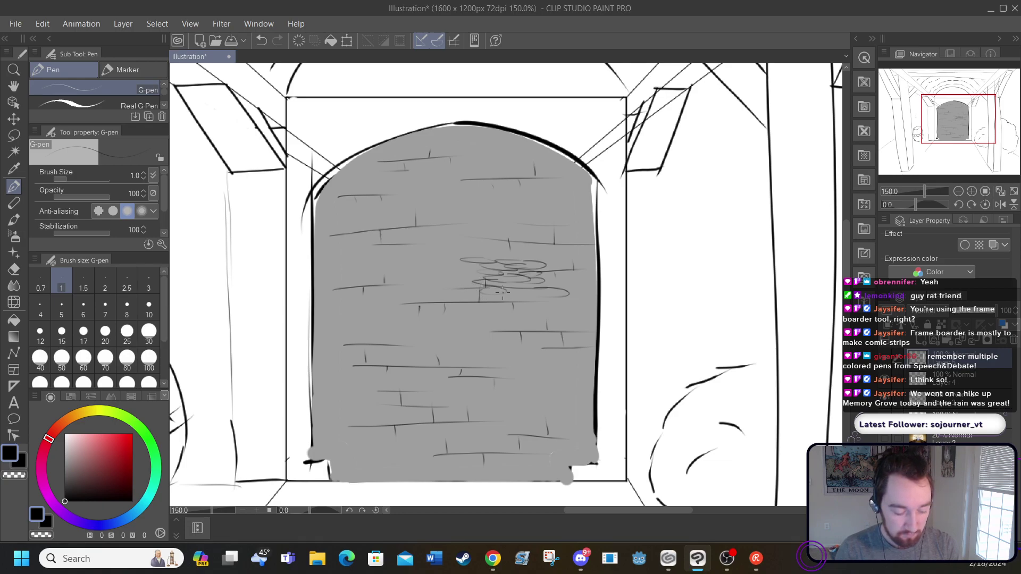
{"action": "mouse_move", "coordinate": [506, 298]}
{"action": "left_mouse_down"}
{"action": "mouse_move", "coordinate": [539, 300]}
{"action": "mouse_move", "coordinate": [518, 293]}
{"action": "mouse_move", "coordinate": [551, 292]}
{"action": "left_mouse_up"}
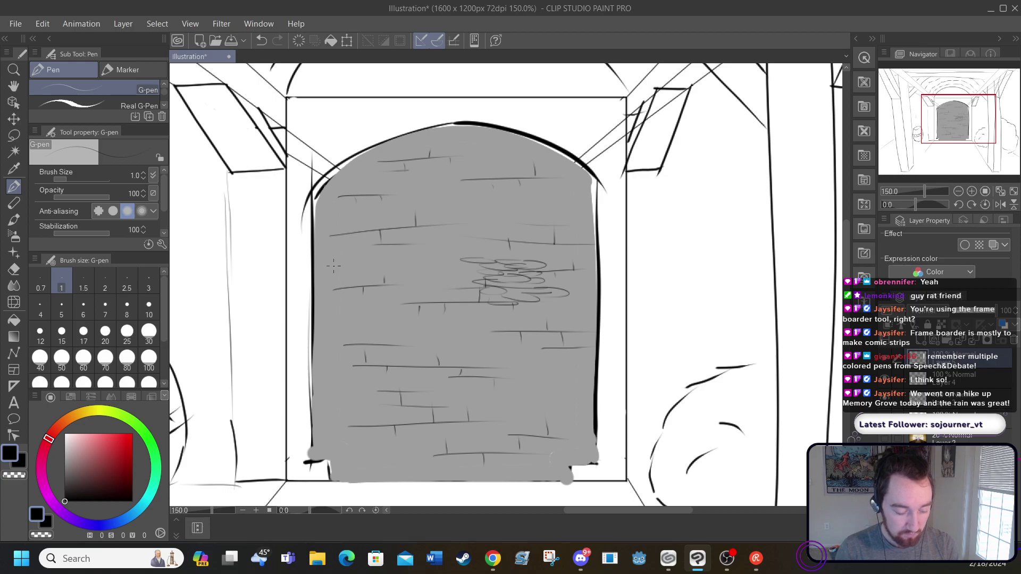
{"action": "key", "text": "e"}
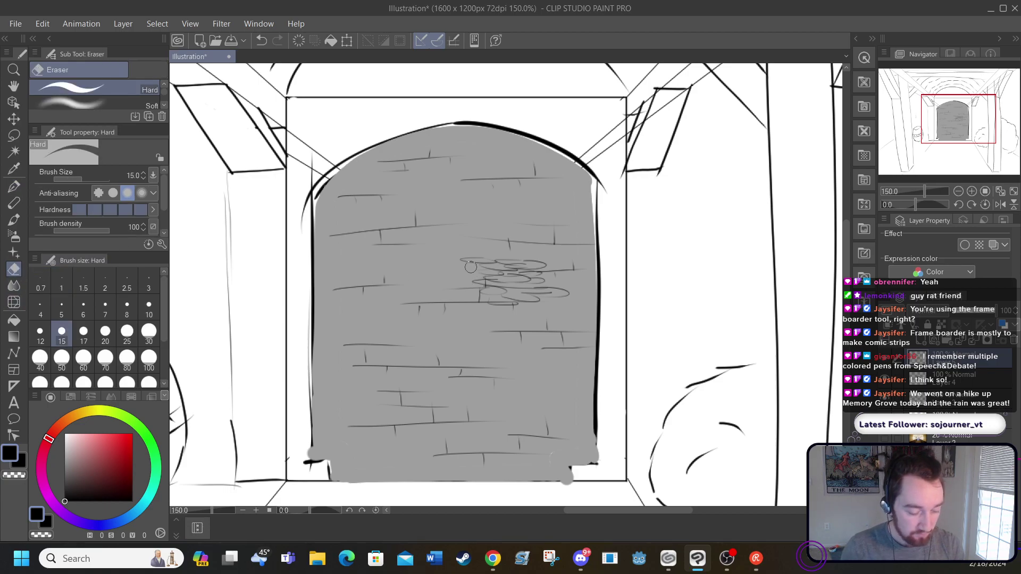
{"action": "mouse_move", "coordinate": [478, 272]}
{"action": "left_mouse_down"}
{"action": "mouse_move", "coordinate": [463, 258]}
{"action": "mouse_move", "coordinate": [493, 287]}
{"action": "mouse_move", "coordinate": [491, 257]}
{"action": "mouse_move", "coordinate": [538, 296]}
{"action": "mouse_move", "coordinate": [556, 288]}
{"action": "mouse_move", "coordinate": [524, 238]}
{"action": "left_mouse_up"}
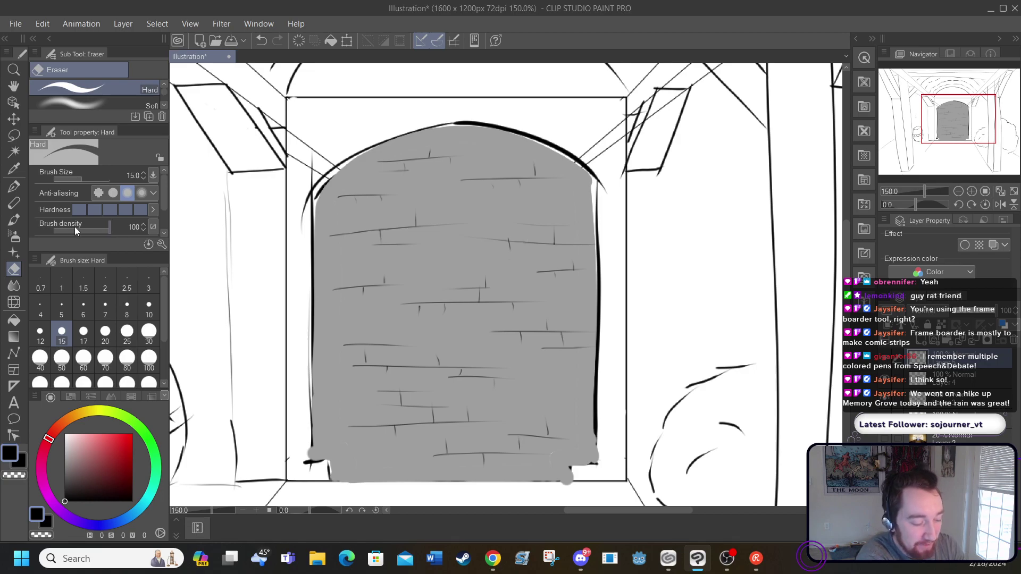
With G-pen stabilization at 2, draw a stacked cluster of flat shelf mushrooms mid-doorway and two small single caps below its left side
{"action": "left_click", "coordinate": [13, 203]}
{"action": "key", "text": "p"}
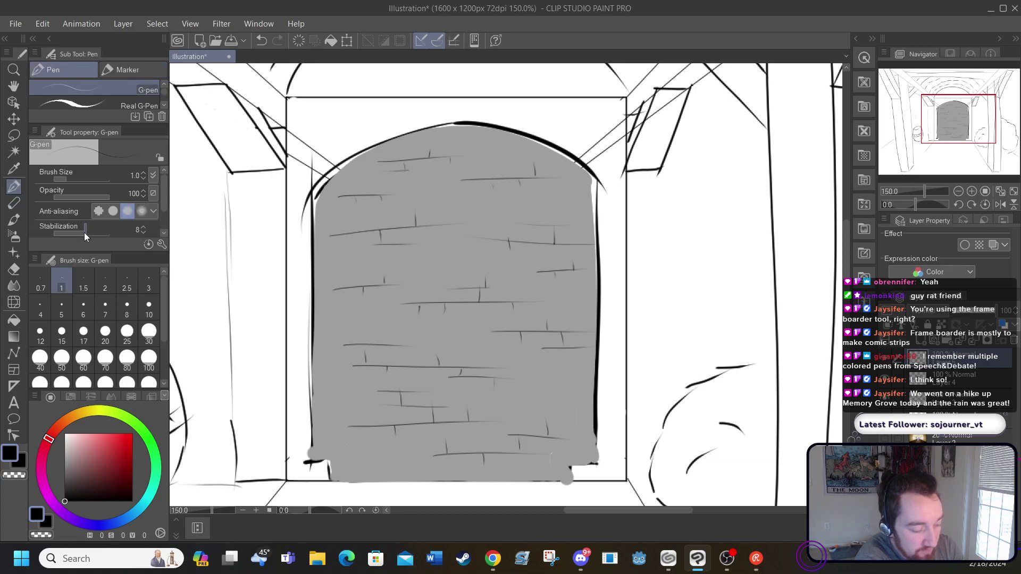
{"action": "left_click_drag", "start_coordinate": [85, 233], "coordinate": [74, 233]}
{"action": "mouse_move", "coordinate": [480, 259]}
{"action": "left_mouse_down"}
{"action": "mouse_move", "coordinate": [458, 266]}
{"action": "mouse_move", "coordinate": [502, 269]}
{"action": "mouse_move", "coordinate": [487, 260]}
{"action": "mouse_move", "coordinate": [473, 271]}
{"action": "mouse_move", "coordinate": [516, 272]}
{"action": "mouse_move", "coordinate": [497, 262]}
{"action": "mouse_move", "coordinate": [463, 283]}
{"action": "mouse_move", "coordinate": [500, 282]}
{"action": "mouse_move", "coordinate": [485, 271]}
{"action": "mouse_move", "coordinate": [513, 282]}
{"action": "mouse_move", "coordinate": [490, 281]}
{"action": "mouse_move", "coordinate": [503, 287]}
{"action": "mouse_move", "coordinate": [521, 282]}
{"action": "mouse_move", "coordinate": [456, 281]}
{"action": "left_mouse_up"}
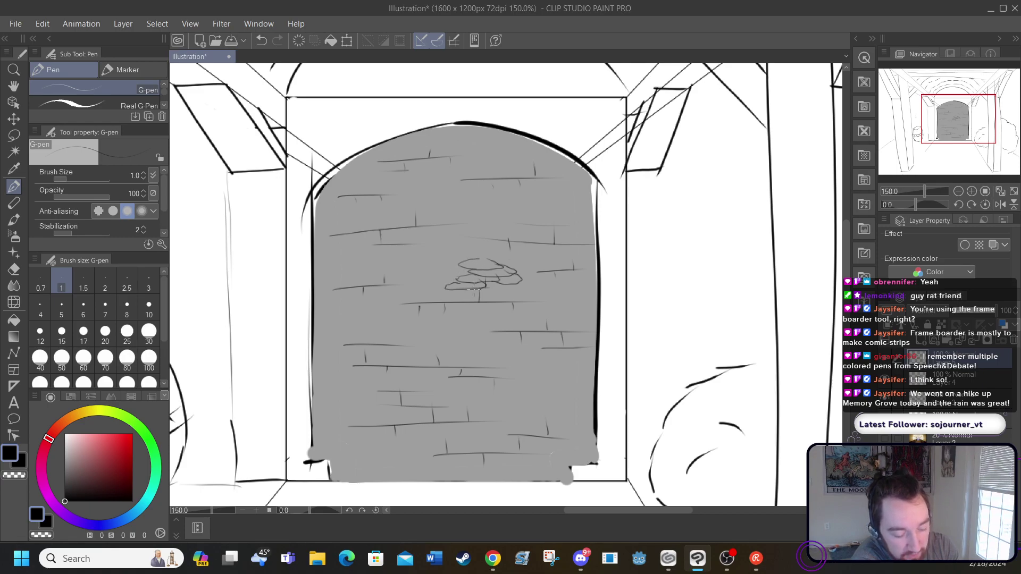
{"action": "left_click_drag", "start_coordinate": [467, 292], "coordinate": [506, 291]}
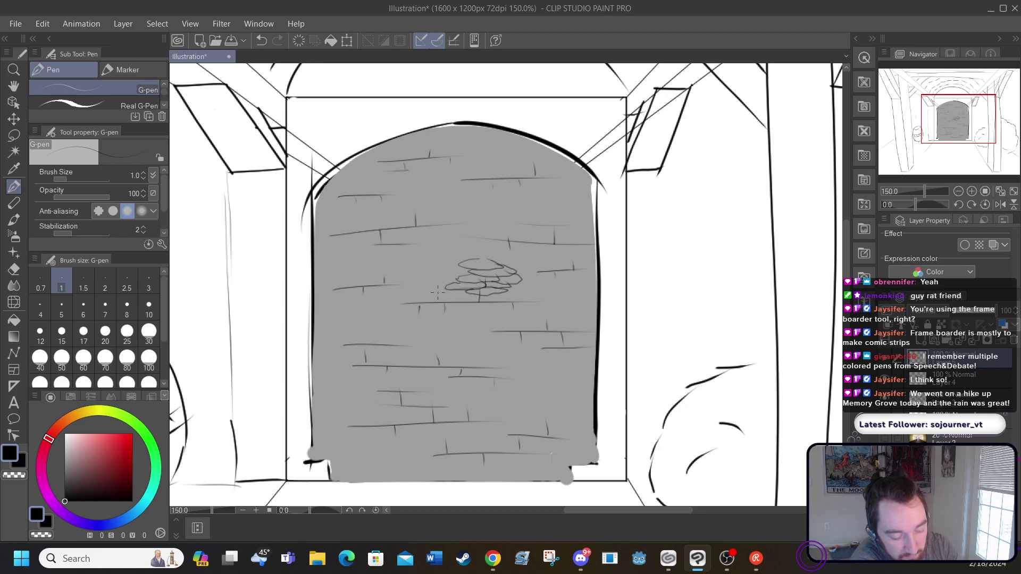
{"action": "mouse_move", "coordinate": [437, 292]}
{"action": "left_mouse_down"}
{"action": "mouse_move", "coordinate": [420, 320]}
{"action": "mouse_move", "coordinate": [401, 323]}
{"action": "mouse_move", "coordinate": [432, 325]}
{"action": "left_mouse_up"}
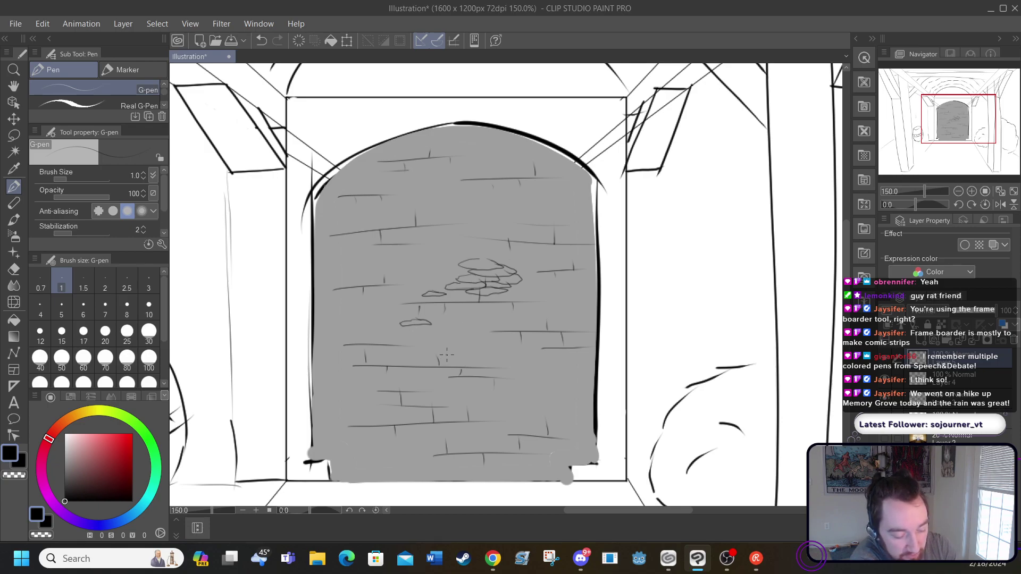
Start a second shelf mushroom cluster with overlapping flat caps in the lower middle of the brick doorway
{"action": "mouse_move", "coordinate": [447, 355]}
{"action": "left_mouse_down"}
{"action": "mouse_move", "coordinate": [481, 356]}
{"action": "mouse_move", "coordinate": [462, 364]}
{"action": "left_mouse_up"}
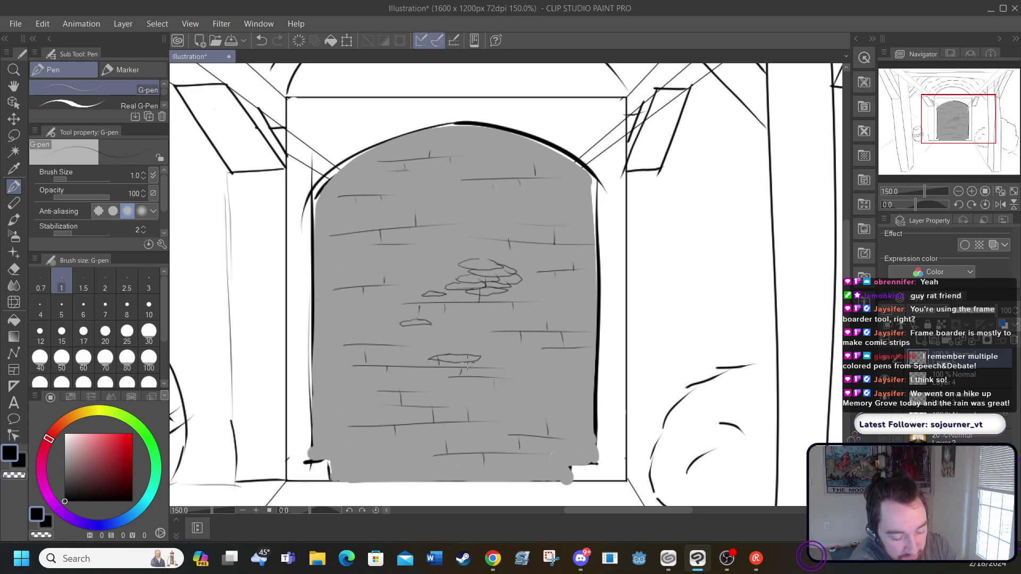
{"action": "left_click_drag", "start_coordinate": [458, 366], "coordinate": [490, 365]}
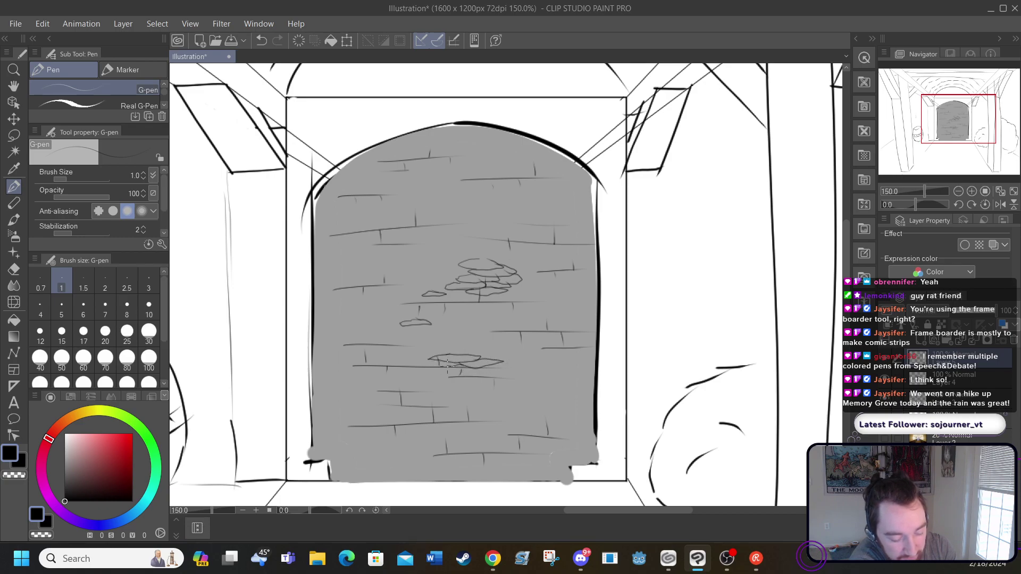
{"action": "left_click_drag", "start_coordinate": [436, 371], "coordinate": [446, 371]}
Lower the opacity of the grey brick doorway layer to 35%
{"action": "left_click", "coordinate": [936, 376]}
{"action": "left_click", "coordinate": [971, 313]}
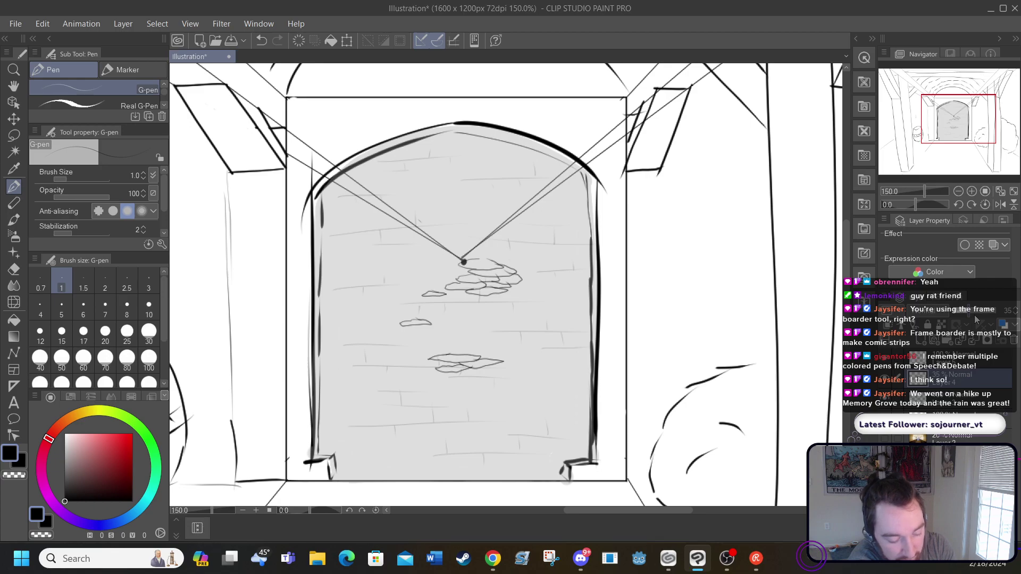
Return to the mushroom line layer and add more overlapping caps beneath the lower cluster, widening it downward
{"action": "left_click", "coordinate": [946, 358]}
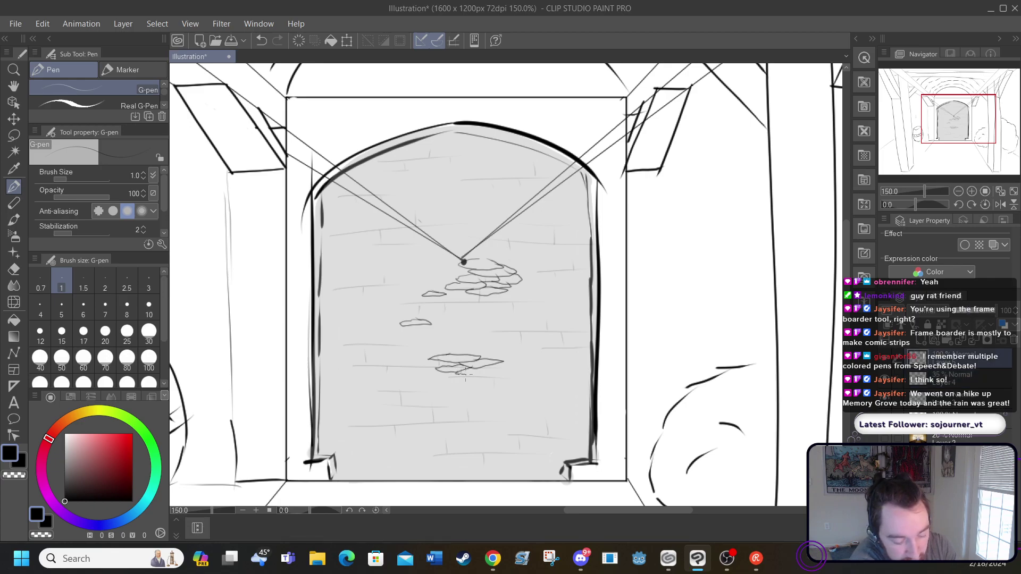
{"action": "left_click_drag", "start_coordinate": [465, 378], "coordinate": [497, 368]}
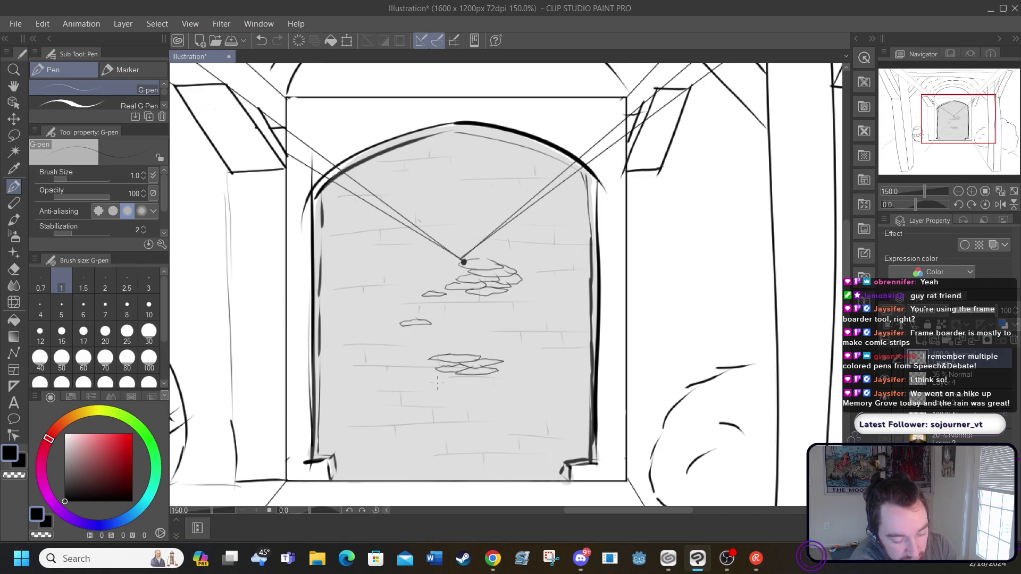
{"action": "mouse_move", "coordinate": [440, 375]}
{"action": "left_mouse_down"}
{"action": "mouse_move", "coordinate": [423, 383]}
{"action": "mouse_move", "coordinate": [505, 374]}
{"action": "mouse_move", "coordinate": [486, 371]}
{"action": "left_mouse_up"}
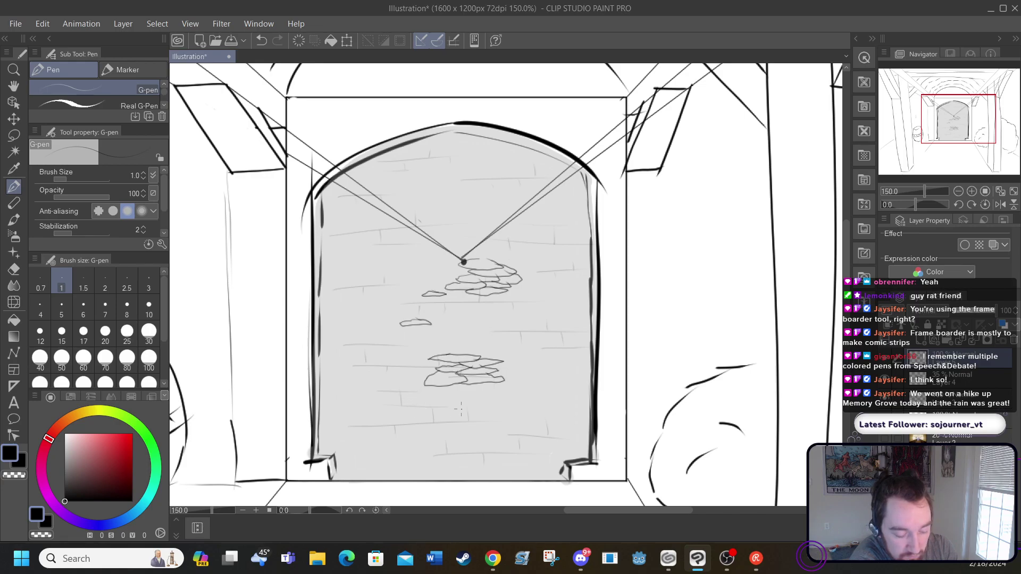
Draw two flat single shelf mushroom caps below the lower cluster, one toward each side of the brick doorway
{"action": "mouse_move", "coordinate": [496, 398]}
{"action": "left_mouse_down"}
{"action": "mouse_move", "coordinate": [519, 406]}
{"action": "mouse_move", "coordinate": [475, 408]}
{"action": "mouse_move", "coordinate": [491, 398]}
{"action": "left_mouse_up"}
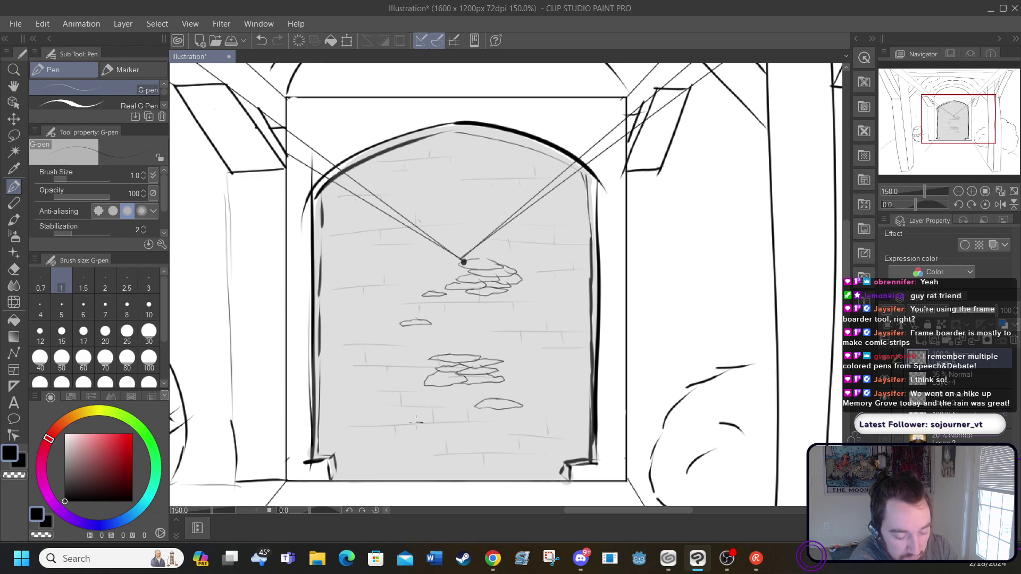
{"action": "mouse_move", "coordinate": [384, 422]}
{"action": "left_mouse_down"}
{"action": "mouse_move", "coordinate": [380, 431]}
{"action": "mouse_move", "coordinate": [432, 425]}
{"action": "left_mouse_up"}
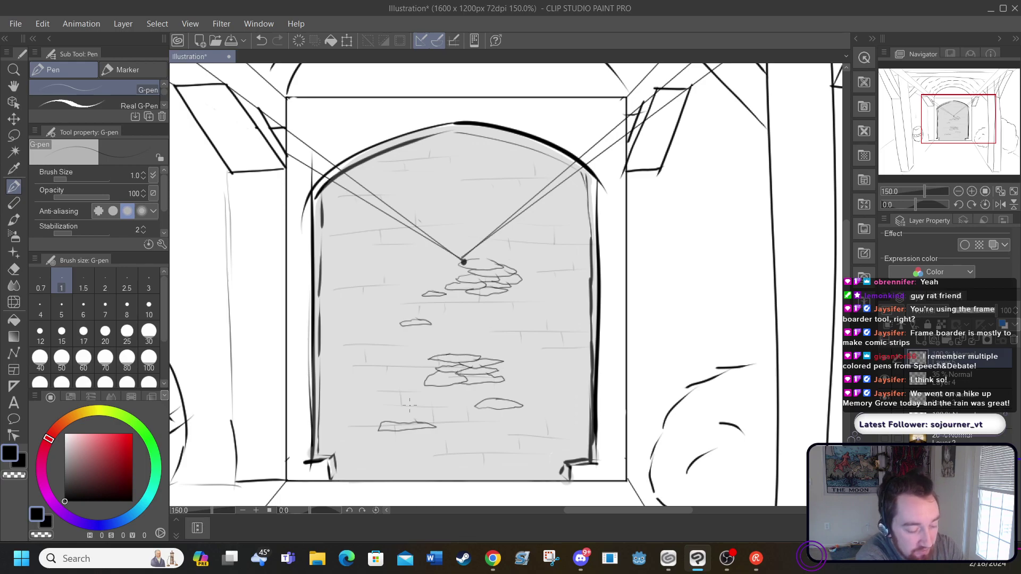
Hide the room line art and perspective guide layers, leaving only the mushroom lines and the grey brick doorway visible
{"action": "left_click", "coordinate": [886, 382]}
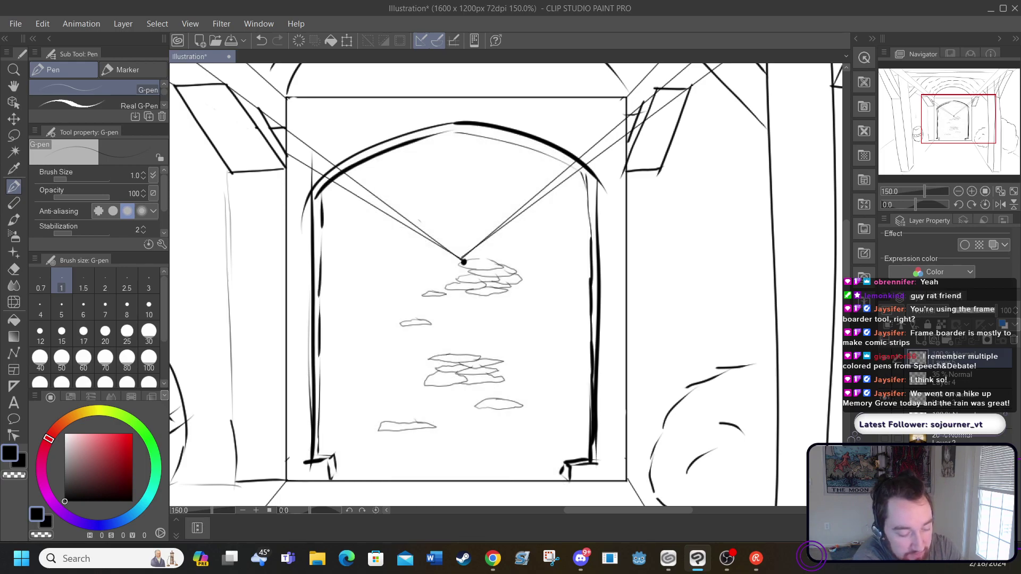
{"action": "left_click", "coordinate": [883, 404]}
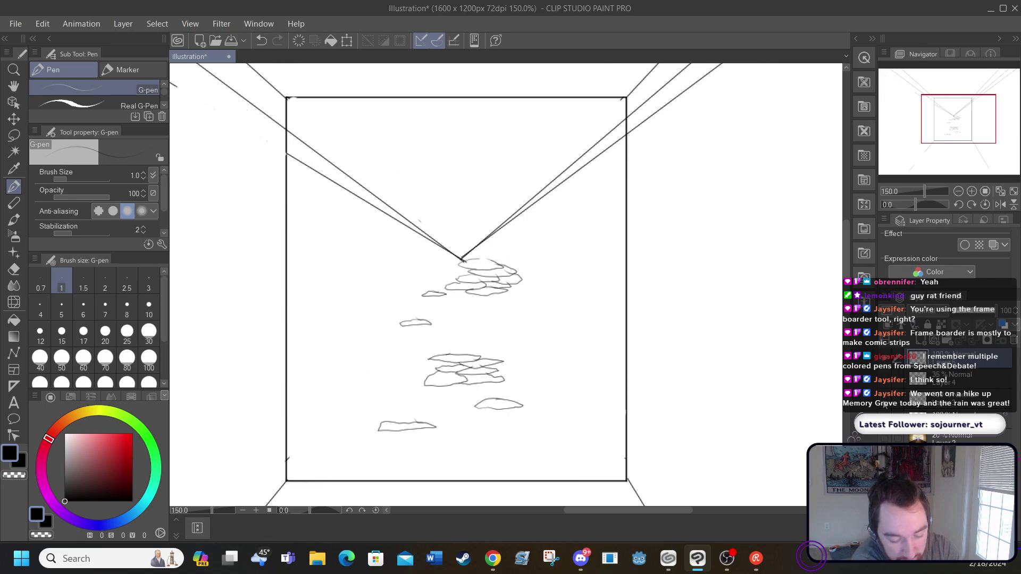
{"action": "left_click", "coordinate": [883, 426]}
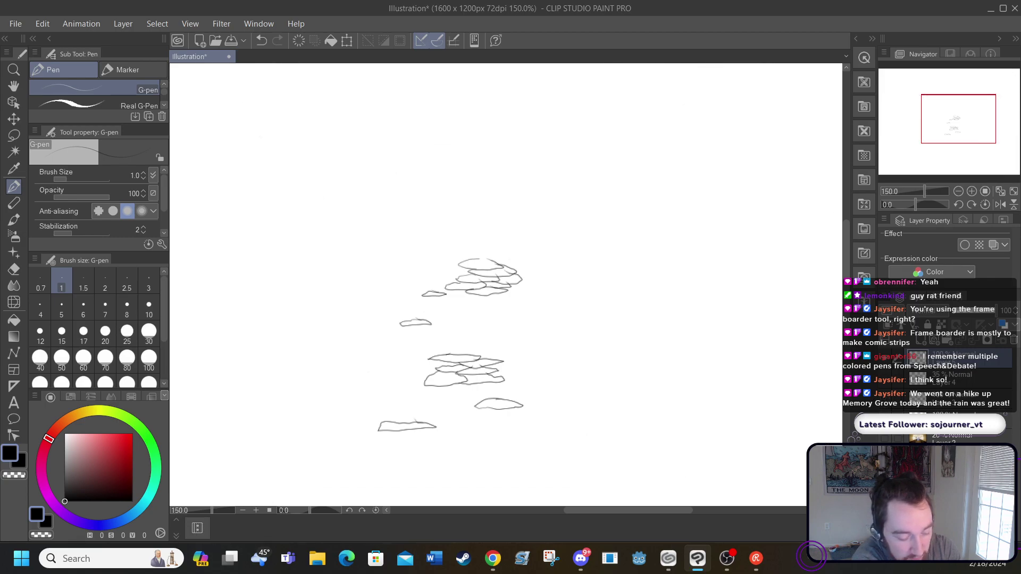
{"action": "left_click", "coordinate": [884, 426]}
{"action": "left_click", "coordinate": [884, 425]}
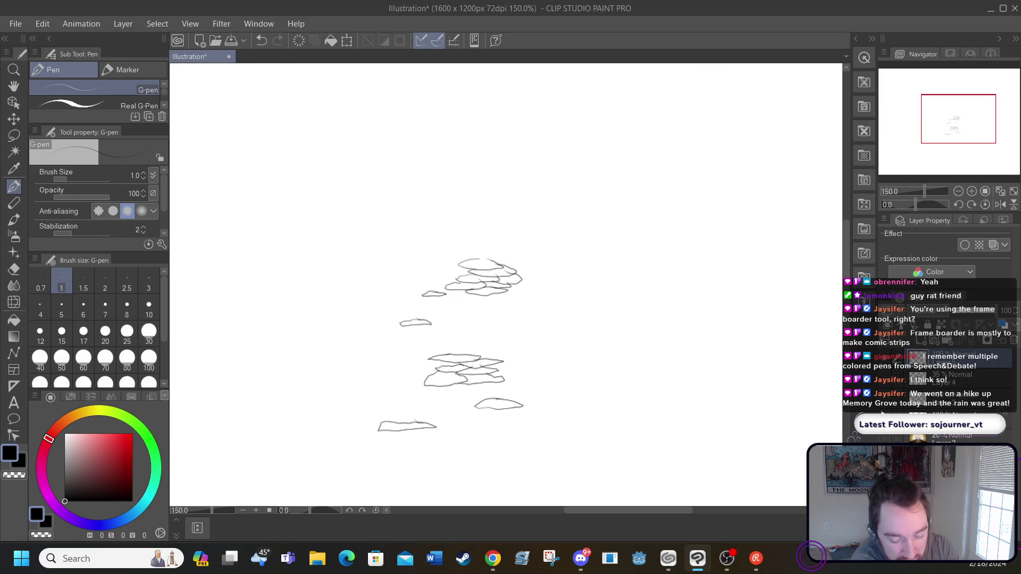
{"action": "left_click", "coordinate": [886, 380]}
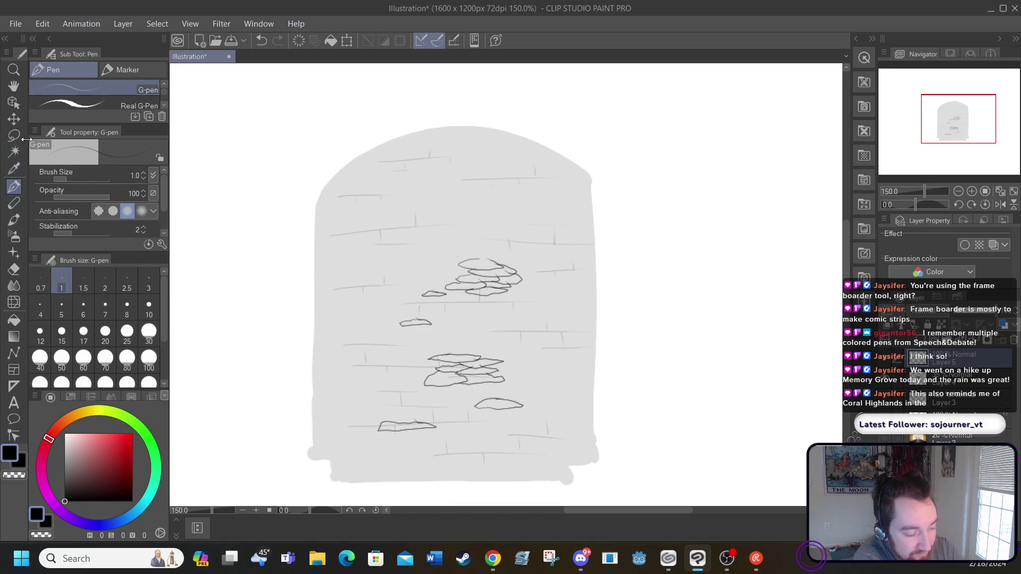
Add a new layer for the mushroom colour and pick a pale orange of H 30, S 32, V 100
{"action": "left_click", "coordinate": [124, 24]}
{"action": "left_click", "coordinate": [135, 36]}
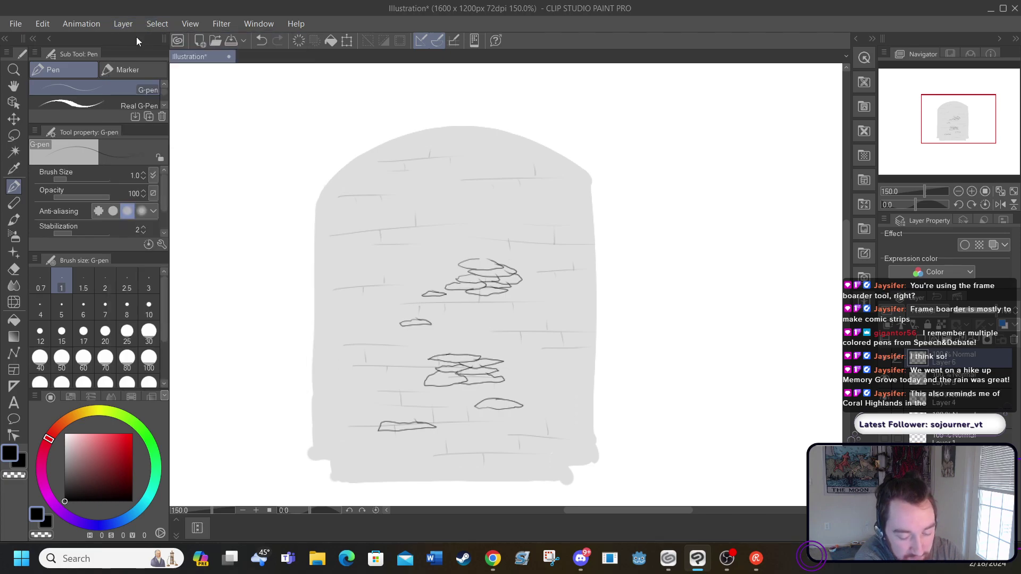
{"action": "left_click", "coordinate": [255, 510]}
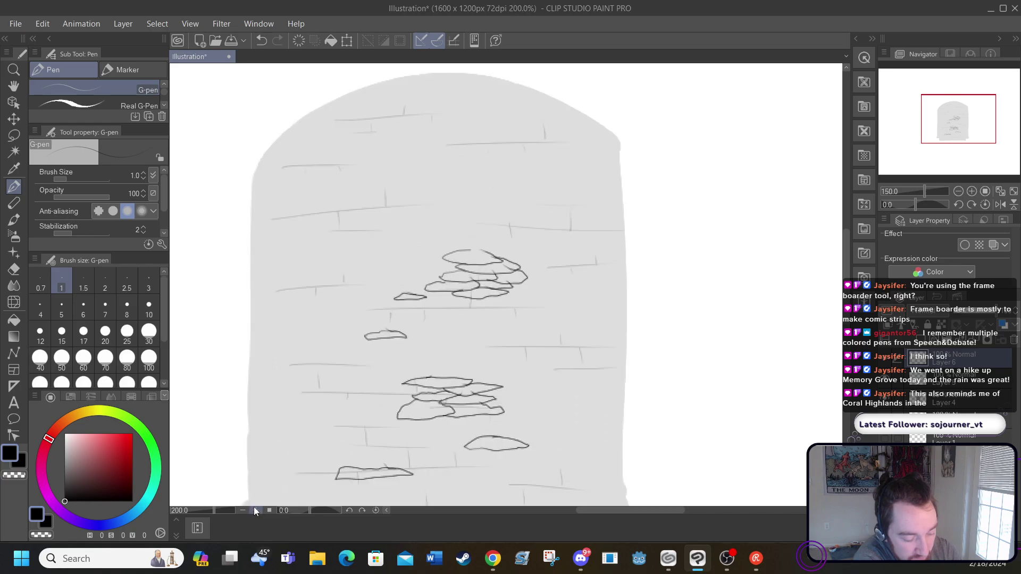
{"action": "left_click", "coordinate": [255, 511]}
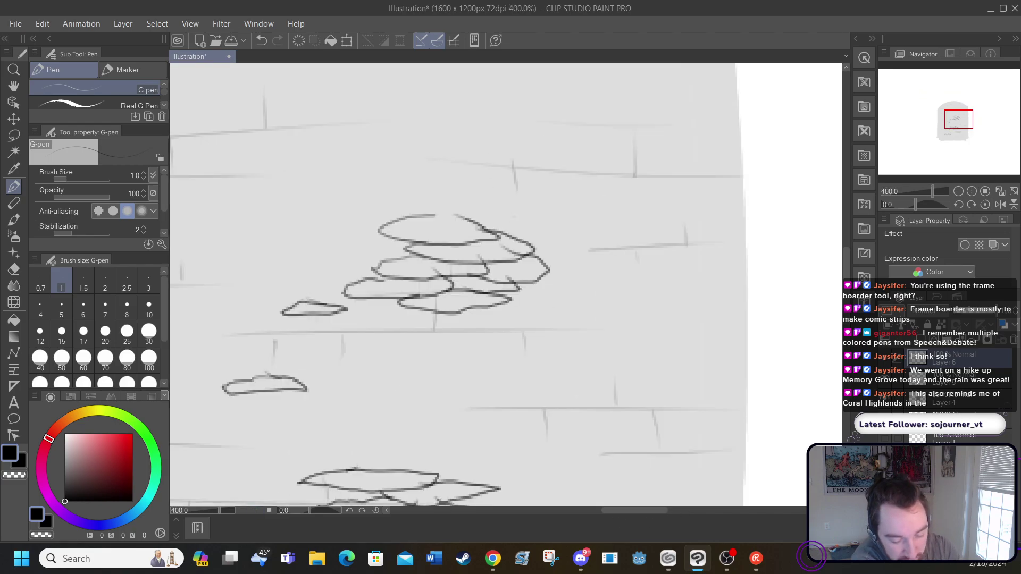
{"action": "scroll", "coordinate": [510, 285], "scroll_direction": "down", "scroll_amount": 3}
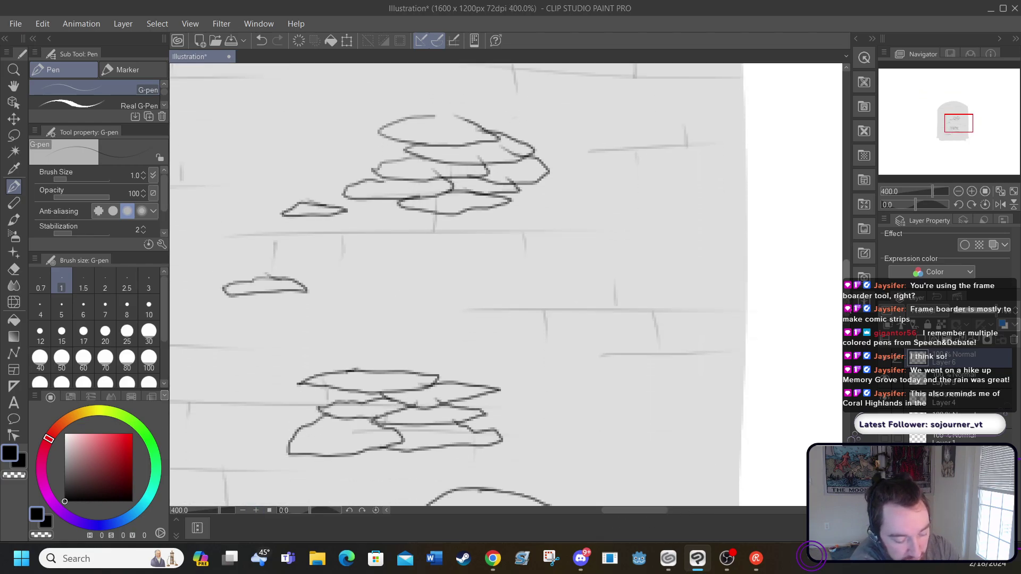
{"action": "left_click_drag", "start_coordinate": [605, 506], "coordinate": [598, 510]}
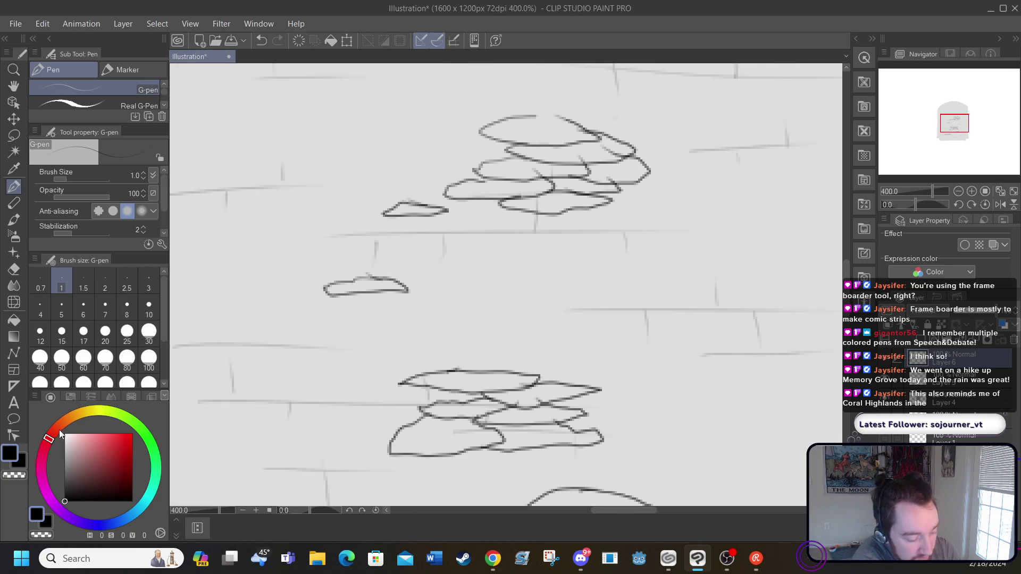
{"action": "left_click_drag", "start_coordinate": [59, 430], "coordinate": [68, 419]}
{"action": "left_click", "coordinate": [84, 431]}
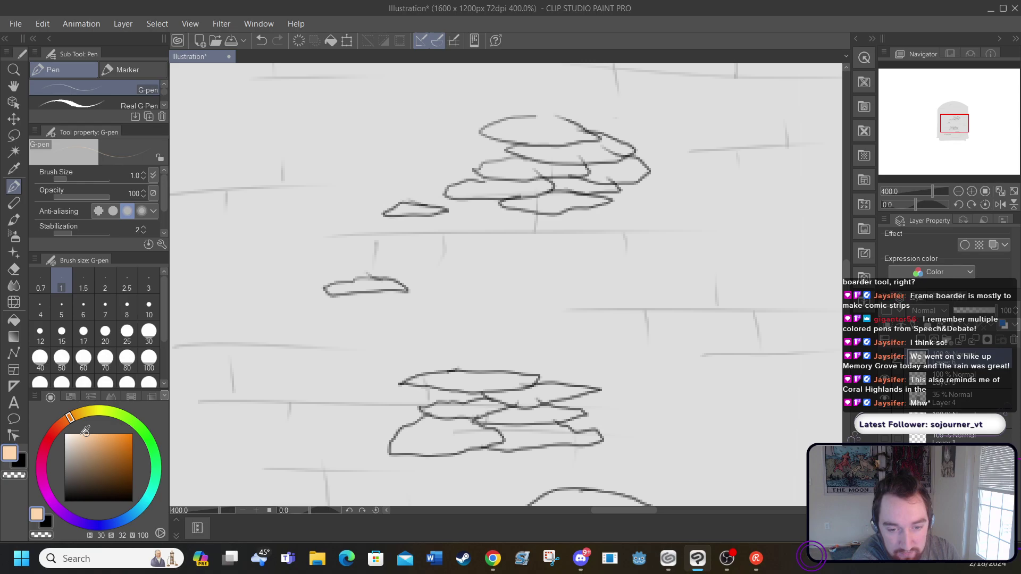
{"action": "left_click", "coordinate": [61, 304]}
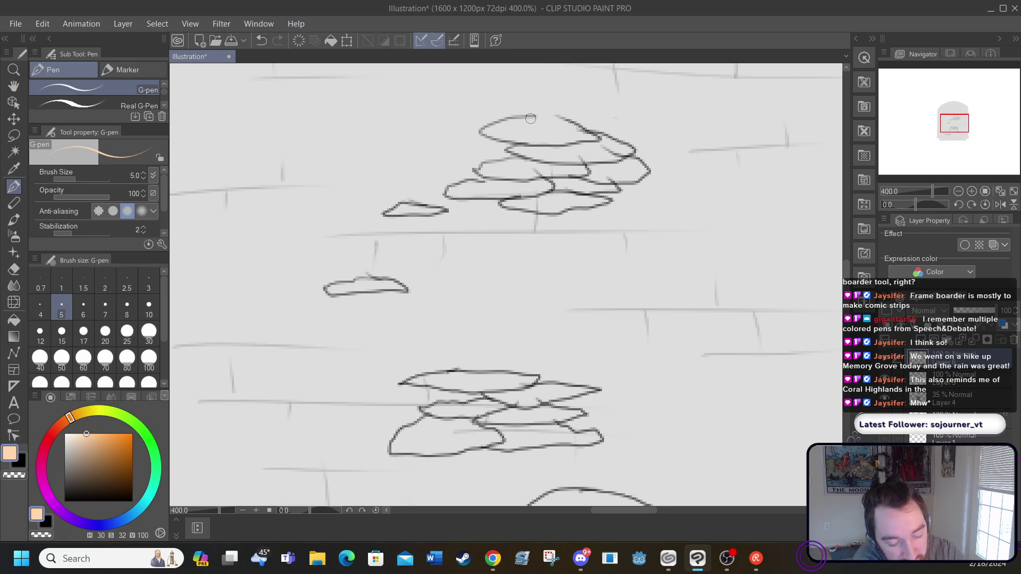
{"action": "mouse_move", "coordinate": [534, 115]}
{"action": "left_mouse_down"}
{"action": "mouse_move", "coordinate": [478, 134]}
{"action": "mouse_move", "coordinate": [544, 147]}
{"action": "mouse_move", "coordinate": [600, 133]}
{"action": "mouse_move", "coordinate": [551, 110]}
{"action": "mouse_move", "coordinate": [505, 150]}
{"action": "mouse_move", "coordinate": [560, 165]}
{"action": "mouse_move", "coordinate": [636, 150]}
{"action": "mouse_move", "coordinate": [606, 138]}
{"action": "mouse_move", "coordinate": [647, 164]}
{"action": "mouse_move", "coordinate": [641, 183]}
{"action": "mouse_move", "coordinate": [611, 188]}
{"action": "mouse_move", "coordinate": [538, 174]}
{"action": "mouse_move", "coordinate": [571, 177]}
{"action": "left_mouse_up"}
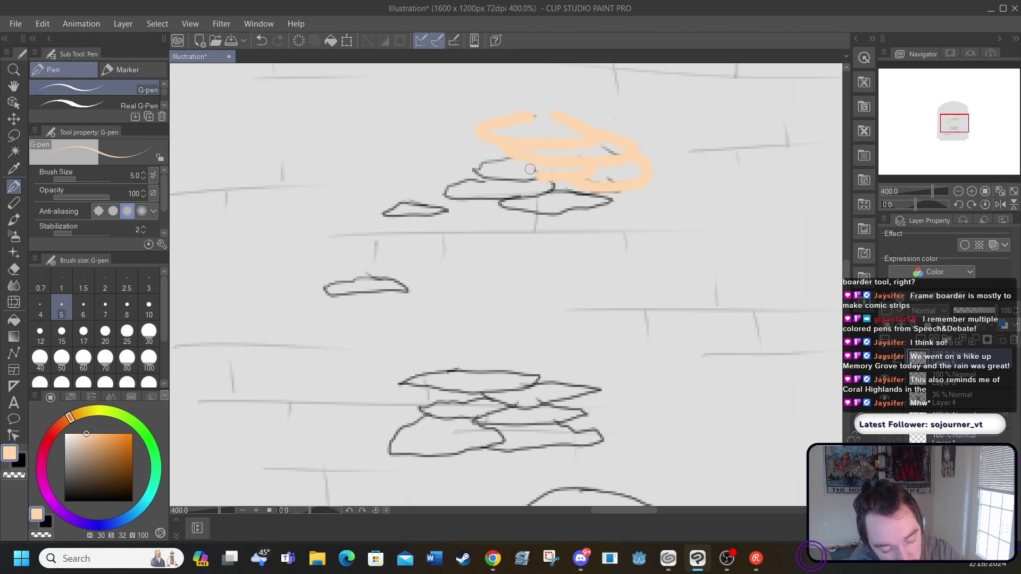
{"action": "mouse_move", "coordinate": [486, 142]}
{"action": "left_mouse_down"}
{"action": "mouse_move", "coordinate": [511, 158]}
{"action": "mouse_move", "coordinate": [476, 174]}
{"action": "mouse_move", "coordinate": [527, 181]}
{"action": "mouse_move", "coordinate": [542, 170]}
{"action": "mouse_move", "coordinate": [446, 192]}
{"action": "left_mouse_up"}
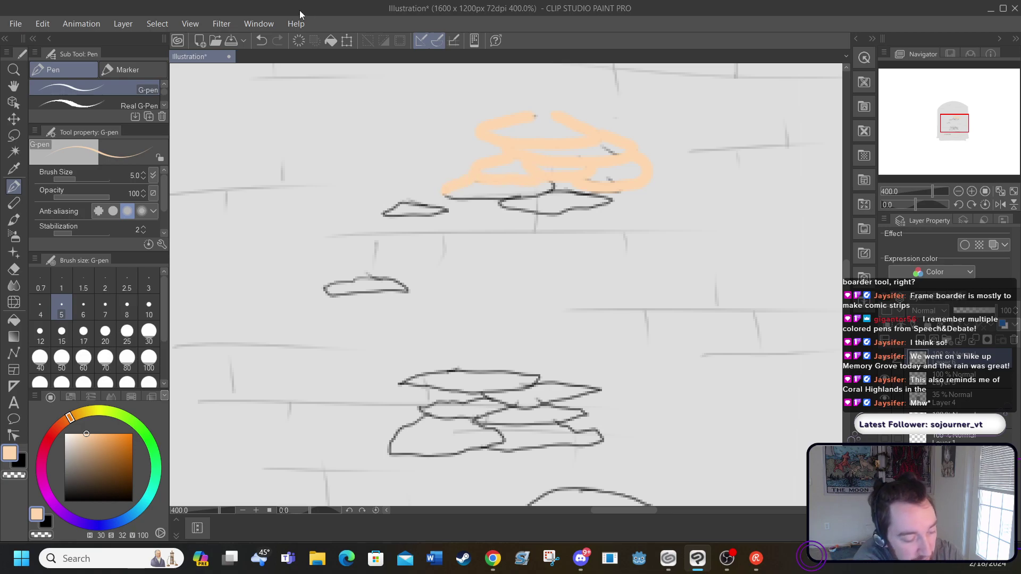
{"action": "left_click", "coordinate": [261, 40]}
{"action": "left_click", "coordinate": [261, 41]}
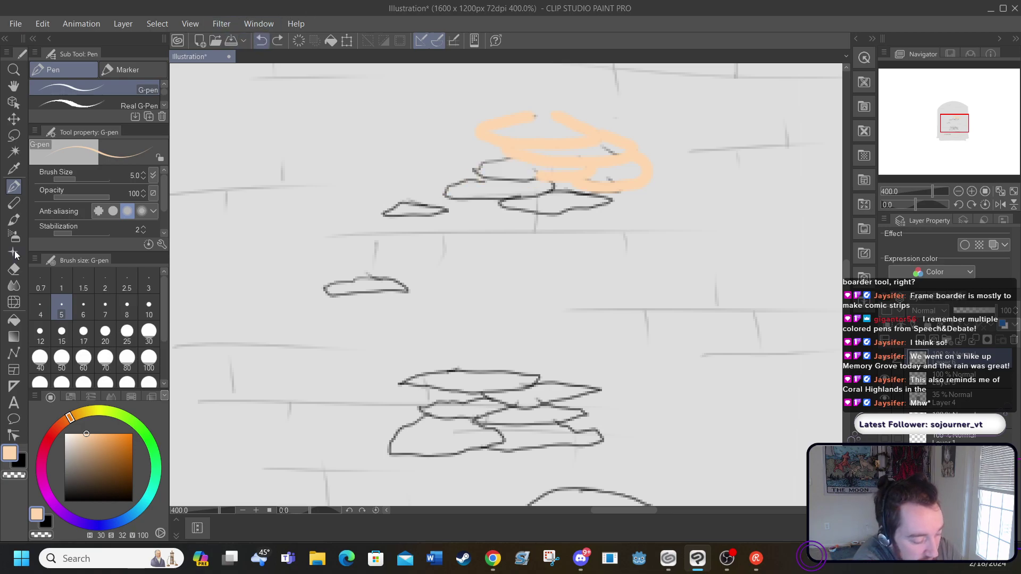
{"action": "left_click", "coordinate": [14, 269]}
{"action": "mouse_move", "coordinate": [467, 126]}
{"action": "left_mouse_down"}
{"action": "mouse_move", "coordinate": [488, 126]}
{"action": "mouse_move", "coordinate": [590, 196]}
{"action": "mouse_move", "coordinate": [646, 160]}
{"action": "left_mouse_up"}
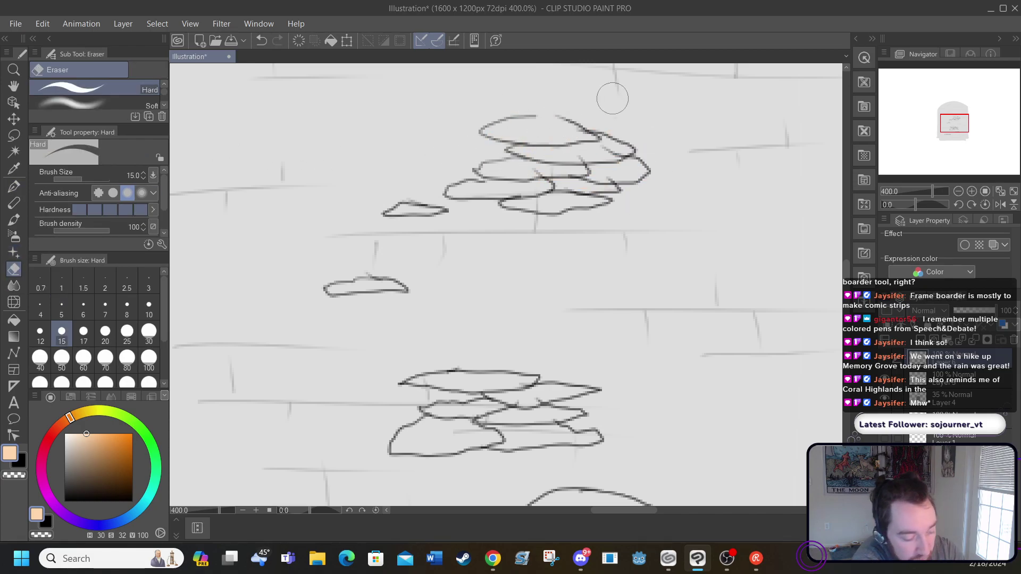
With the G-pen at brush size 3, trace the cap outlines of the upper mushroom cluster in pale orange
{"action": "left_click", "coordinate": [15, 193]}
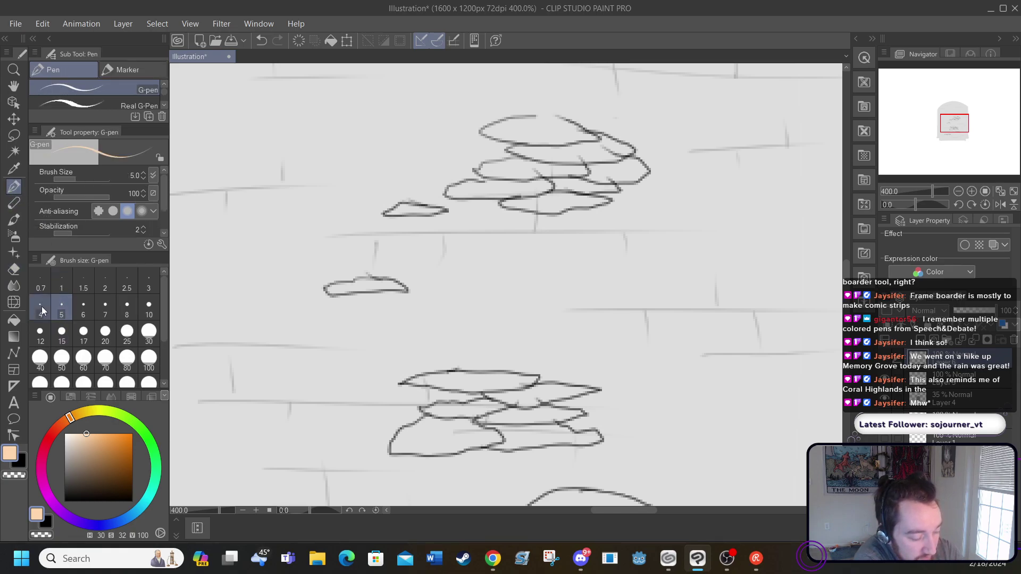
{"action": "left_click", "coordinate": [146, 282]}
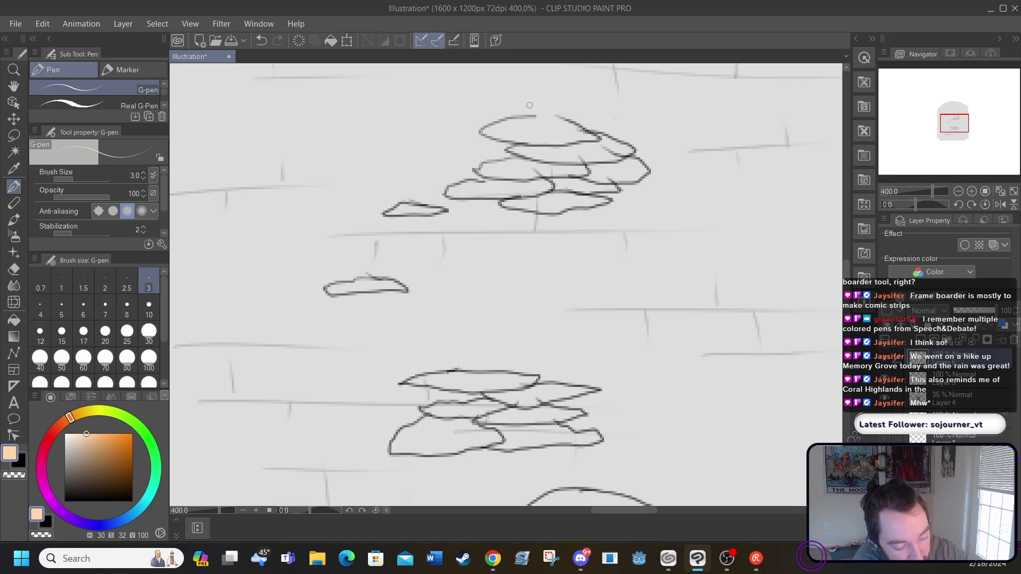
{"action": "mouse_move", "coordinate": [534, 115]}
{"action": "left_mouse_down"}
{"action": "mouse_move", "coordinate": [502, 117]}
{"action": "mouse_move", "coordinate": [481, 135]}
{"action": "mouse_move", "coordinate": [552, 147]}
{"action": "mouse_move", "coordinate": [596, 140]}
{"action": "mouse_move", "coordinate": [549, 111]}
{"action": "left_mouse_up"}
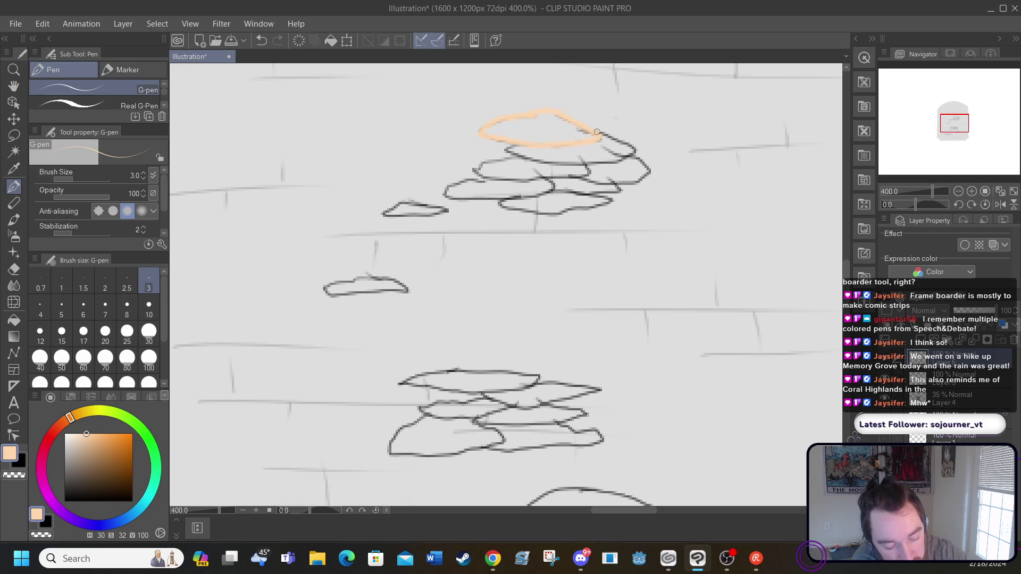
{"action": "mouse_move", "coordinate": [597, 132]}
{"action": "left_mouse_down"}
{"action": "mouse_move", "coordinate": [634, 154]}
{"action": "mouse_move", "coordinate": [543, 161]}
{"action": "mouse_move", "coordinate": [517, 146]}
{"action": "mouse_move", "coordinate": [506, 152]}
{"action": "mouse_move", "coordinate": [540, 161]}
{"action": "mouse_move", "coordinate": [522, 149]}
{"action": "mouse_move", "coordinate": [474, 169]}
{"action": "mouse_move", "coordinate": [515, 180]}
{"action": "mouse_move", "coordinate": [578, 177]}
{"action": "mouse_move", "coordinate": [591, 172]}
{"action": "mouse_move", "coordinate": [585, 164]}
{"action": "mouse_move", "coordinate": [582, 179]}
{"action": "mouse_move", "coordinate": [595, 182]}
{"action": "mouse_move", "coordinate": [648, 164]}
{"action": "left_mouse_up"}
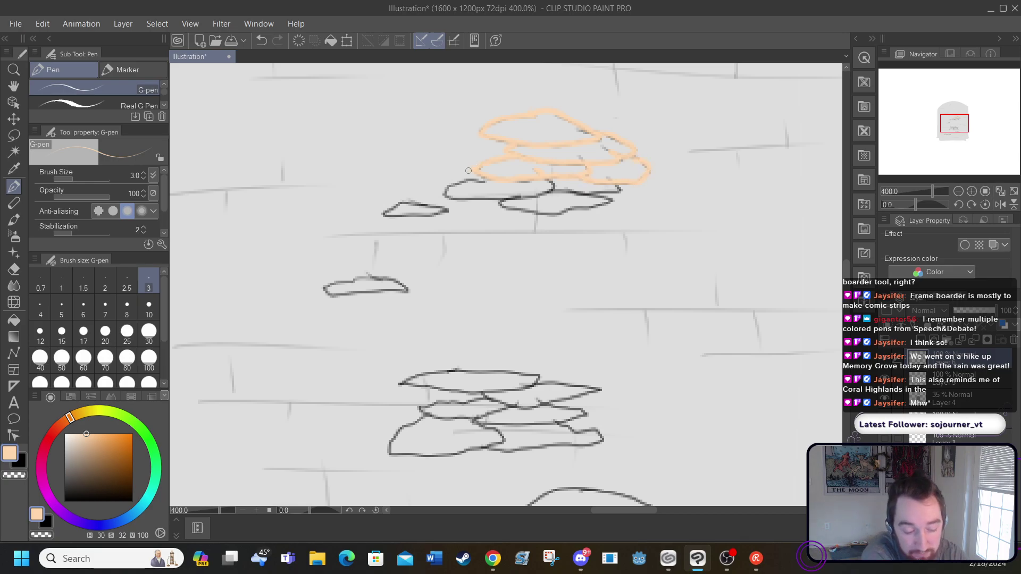
{"action": "mouse_move", "coordinate": [476, 174]}
{"action": "left_mouse_down"}
{"action": "mouse_move", "coordinate": [446, 193]}
{"action": "mouse_move", "coordinate": [520, 198]}
{"action": "mouse_move", "coordinate": [550, 191]}
{"action": "mouse_move", "coordinate": [546, 176]}
{"action": "mouse_move", "coordinate": [608, 192]}
{"action": "left_mouse_up"}
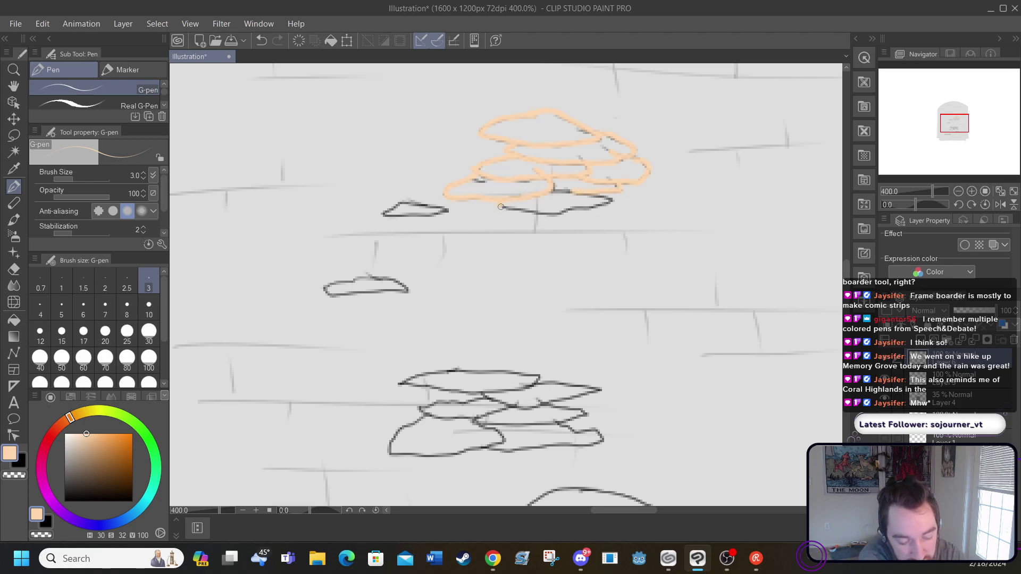
{"action": "mouse_move", "coordinate": [500, 207]}
{"action": "left_mouse_down"}
{"action": "mouse_move", "coordinate": [558, 215]}
{"action": "mouse_move", "coordinate": [611, 200]}
{"action": "mouse_move", "coordinate": [596, 195]}
{"action": "left_mouse_up"}
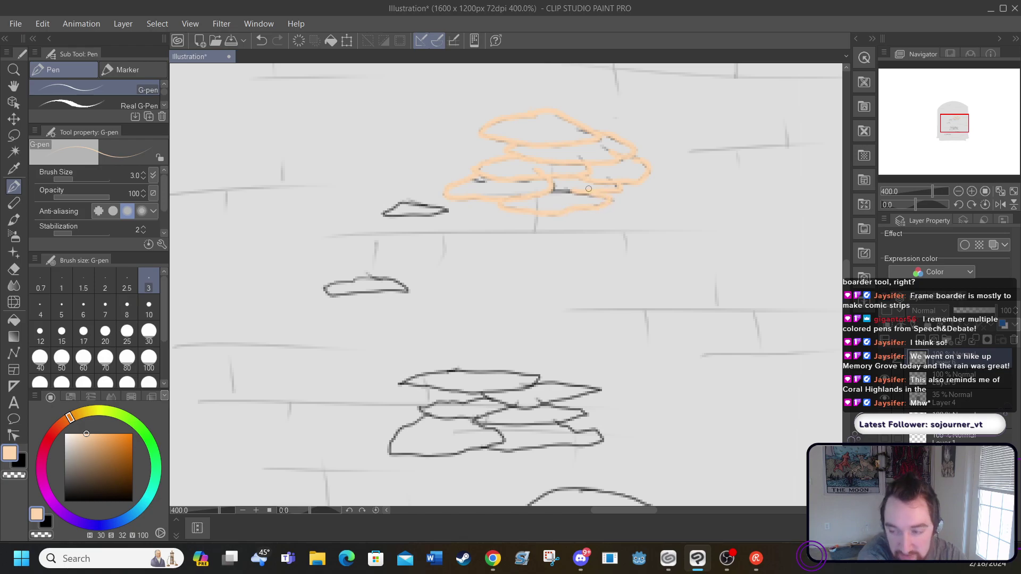
Trace the two small single caps below the upper cluster in pale orange and erase the lower cap's overshooting left end
{"action": "mouse_move", "coordinate": [401, 203]}
{"action": "left_mouse_down"}
{"action": "mouse_move", "coordinate": [384, 215]}
{"action": "mouse_move", "coordinate": [447, 210]}
{"action": "mouse_move", "coordinate": [414, 201]}
{"action": "left_mouse_up"}
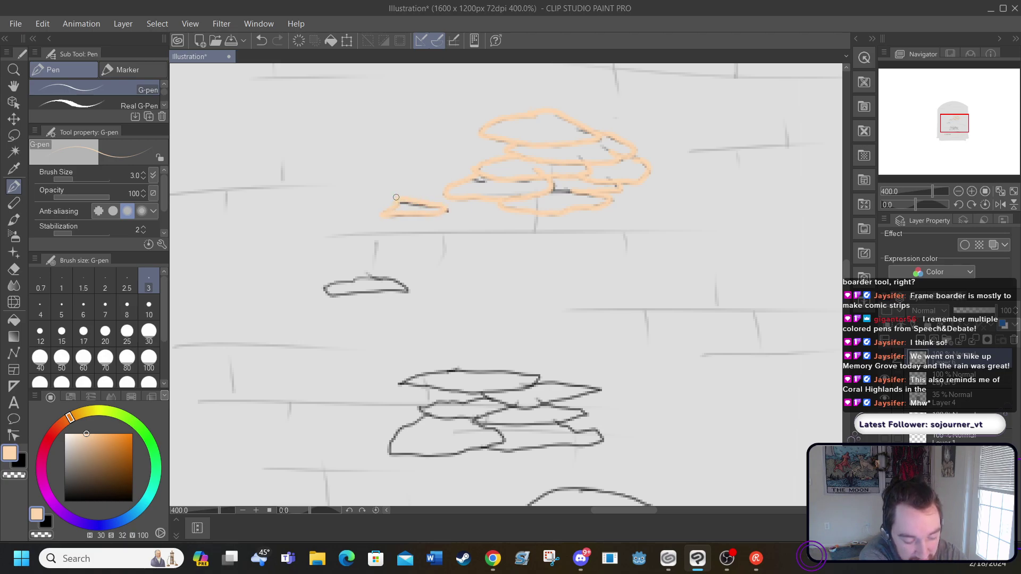
{"action": "mouse_move", "coordinate": [335, 278]}
{"action": "left_mouse_down"}
{"action": "mouse_move", "coordinate": [325, 290]}
{"action": "mouse_move", "coordinate": [386, 277]}
{"action": "mouse_move", "coordinate": [413, 288]}
{"action": "mouse_move", "coordinate": [324, 290]}
{"action": "left_mouse_up"}
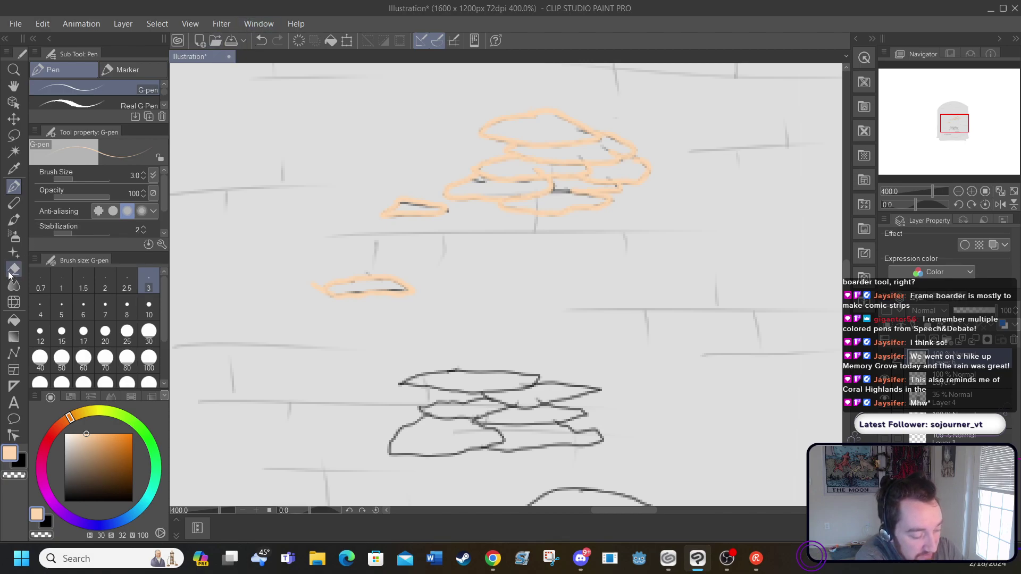
{"action": "key", "text": "e"}
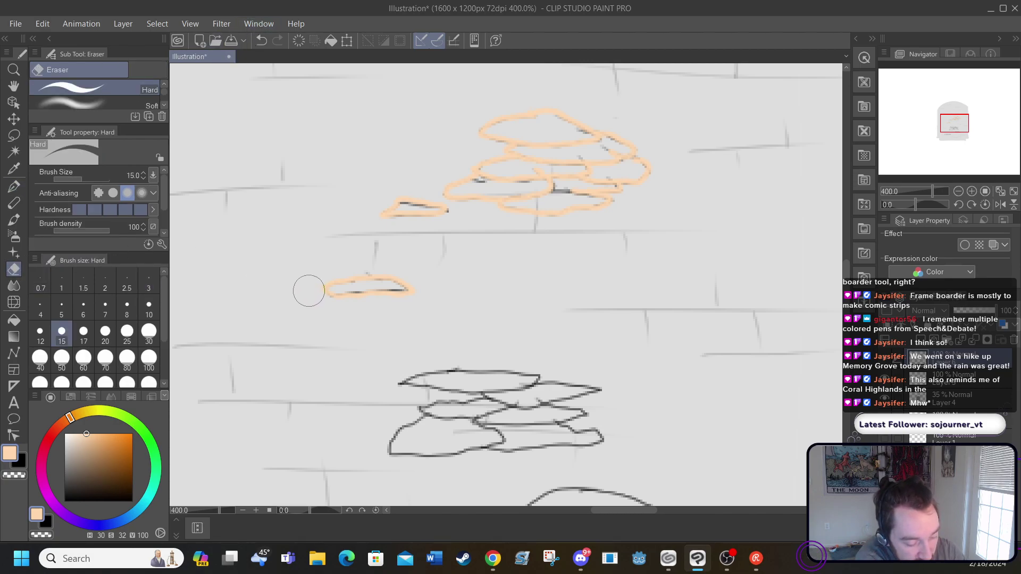
Trace the overlapping cap outlines of the lower mushroom cluster in pale orange with the size 3 G-pen
{"action": "left_click", "coordinate": [14, 186]}
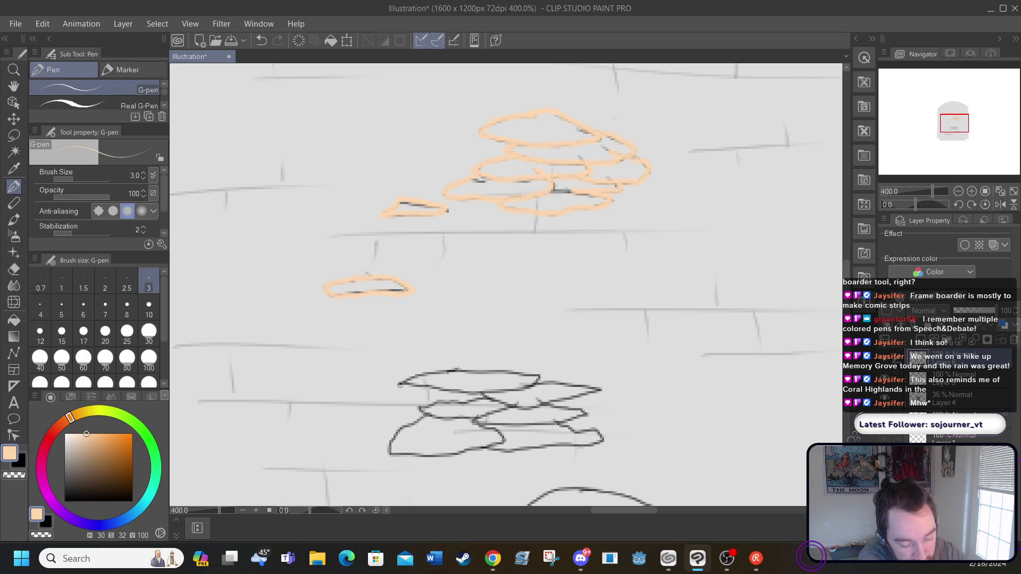
{"action": "mouse_move", "coordinate": [400, 384]}
{"action": "left_mouse_down"}
{"action": "mouse_move", "coordinate": [468, 370]}
{"action": "mouse_move", "coordinate": [538, 376]}
{"action": "left_mouse_up"}
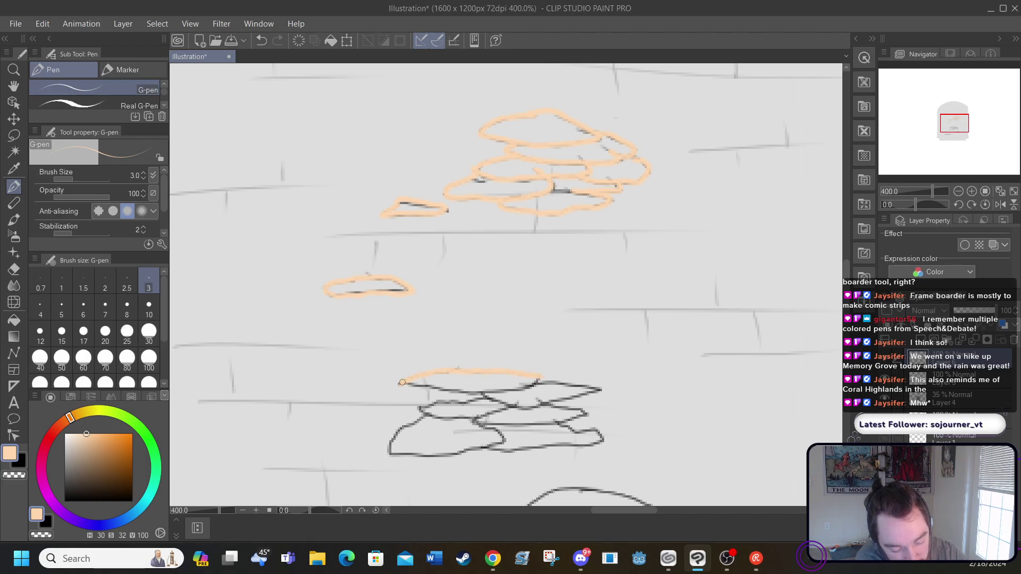
{"action": "mouse_move", "coordinate": [413, 386]}
{"action": "left_mouse_down"}
{"action": "mouse_move", "coordinate": [492, 394]}
{"action": "mouse_move", "coordinate": [539, 377]}
{"action": "left_mouse_up"}
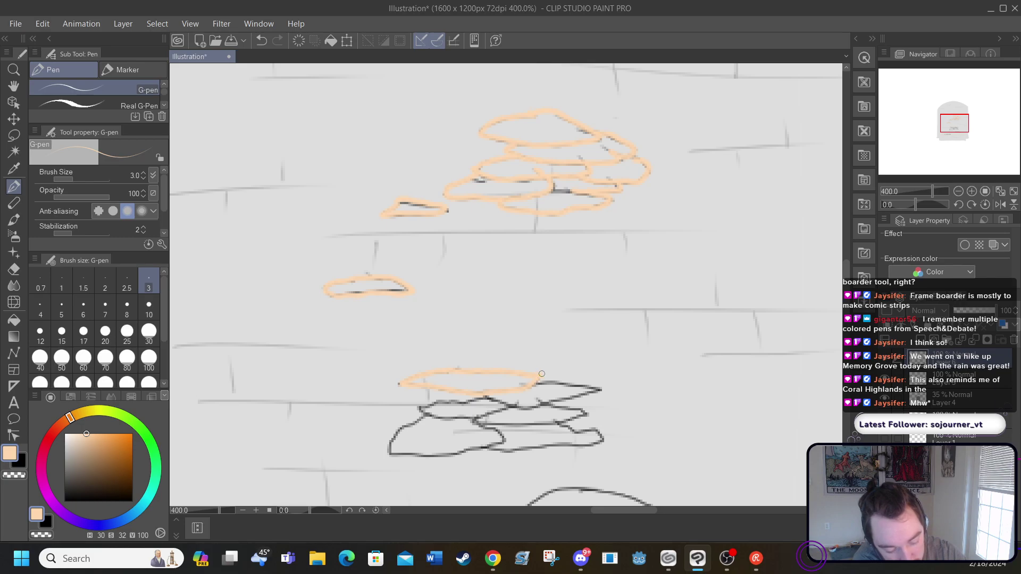
{"action": "mouse_move", "coordinate": [486, 396]}
{"action": "left_mouse_down"}
{"action": "mouse_move", "coordinate": [526, 406]}
{"action": "mouse_move", "coordinate": [599, 389]}
{"action": "mouse_move", "coordinate": [552, 382]}
{"action": "left_mouse_up"}
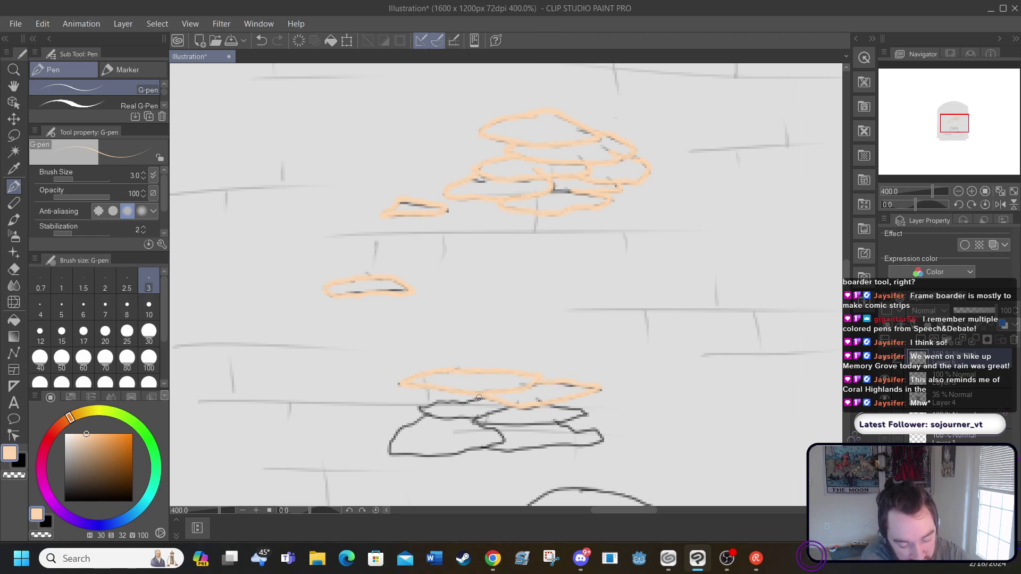
{"action": "mouse_move", "coordinate": [486, 397]}
{"action": "left_mouse_down"}
{"action": "mouse_move", "coordinate": [431, 403]}
{"action": "mouse_move", "coordinate": [435, 417]}
{"action": "mouse_move", "coordinate": [485, 416]}
{"action": "mouse_move", "coordinate": [472, 424]}
{"action": "mouse_move", "coordinate": [581, 414]}
{"action": "mouse_move", "coordinate": [568, 408]}
{"action": "left_mouse_up"}
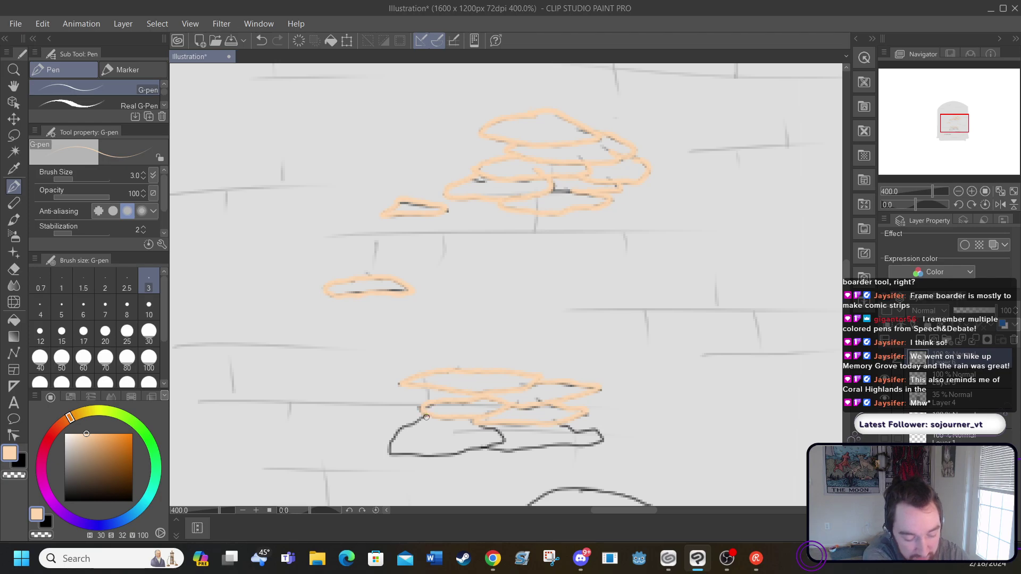
{"action": "left_click_drag", "start_coordinate": [425, 413], "coordinate": [400, 429]}
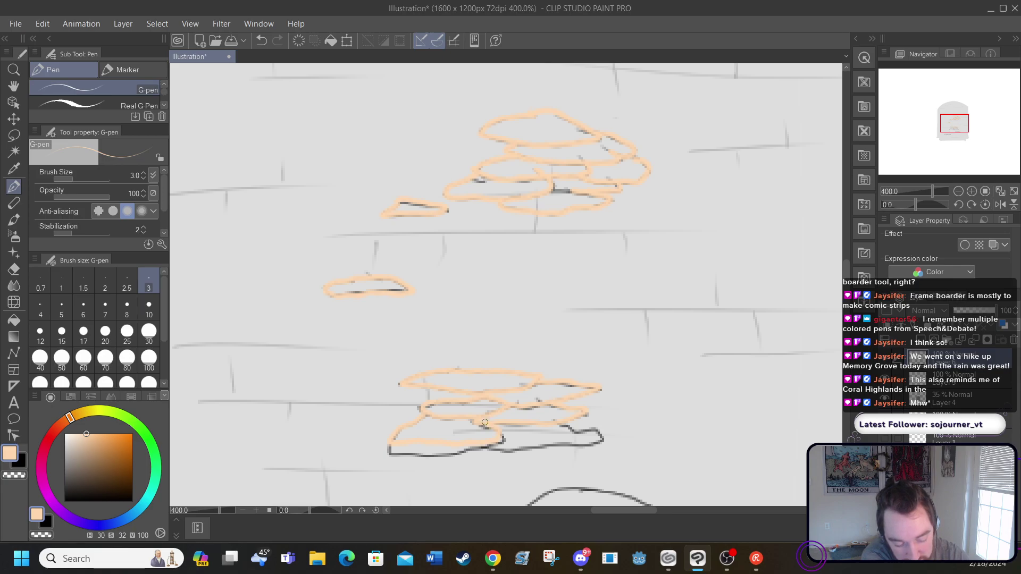
{"action": "mouse_move", "coordinate": [495, 443]}
{"action": "left_mouse_down"}
{"action": "mouse_move", "coordinate": [592, 444]}
{"action": "mouse_move", "coordinate": [601, 440]}
{"action": "mouse_move", "coordinate": [574, 430]}
{"action": "left_mouse_up"}
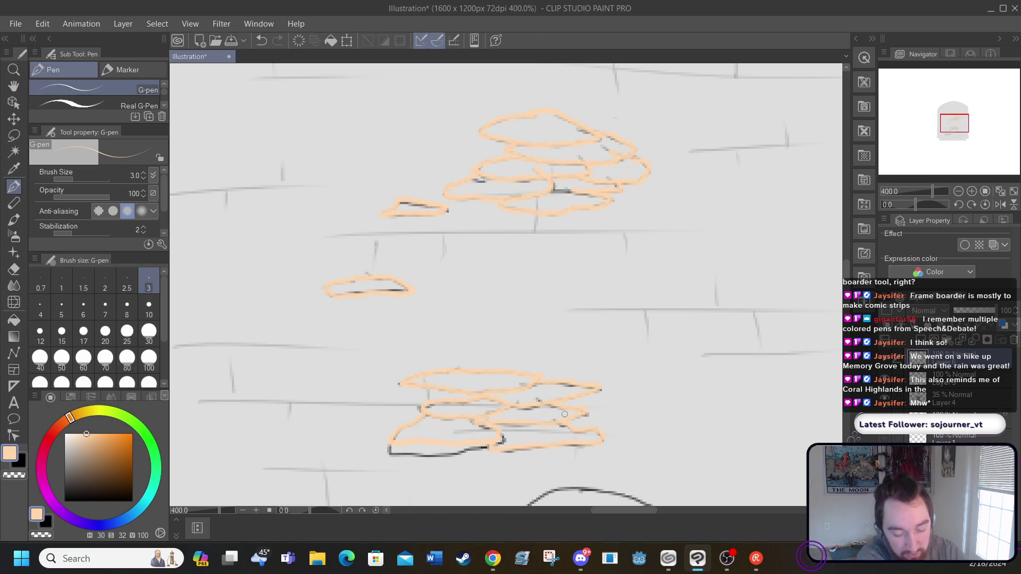
{"action": "scroll", "coordinate": [844, 277], "scroll_direction": "down", "scroll_amount": 5}
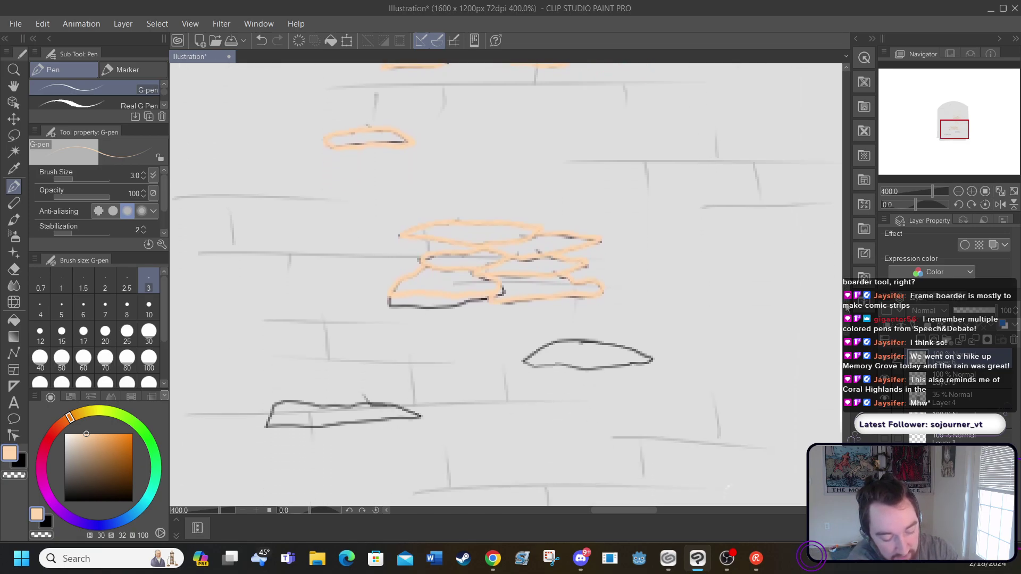
Trace the outlines of the two single caps below the lower mushroom cluster in pale orange
{"action": "mouse_move", "coordinate": [268, 426]}
{"action": "left_mouse_down"}
{"action": "mouse_move", "coordinate": [285, 403]}
{"action": "mouse_move", "coordinate": [421, 416]}
{"action": "left_mouse_up"}
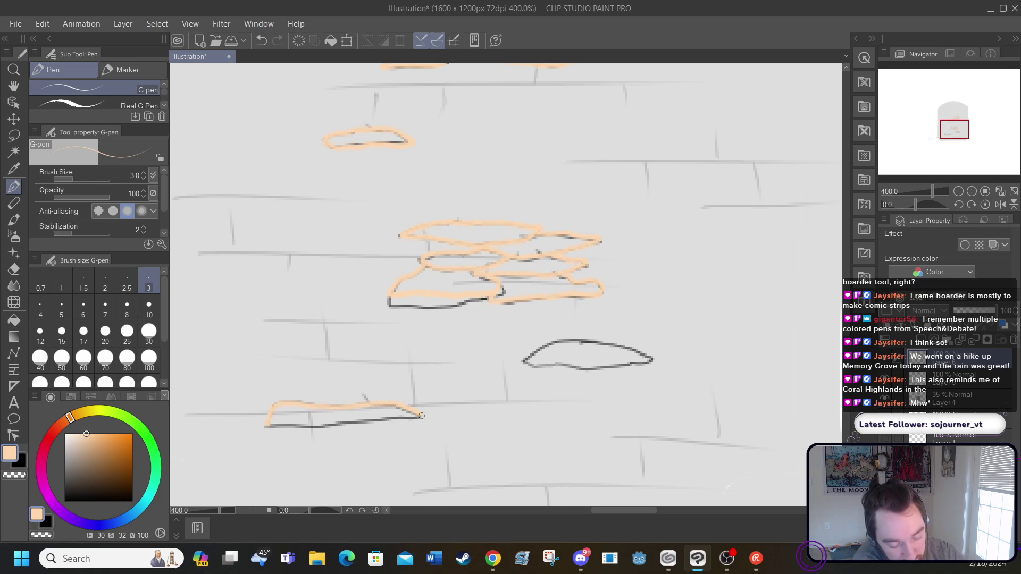
{"action": "left_click_drag", "start_coordinate": [270, 426], "coordinate": [419, 417]}
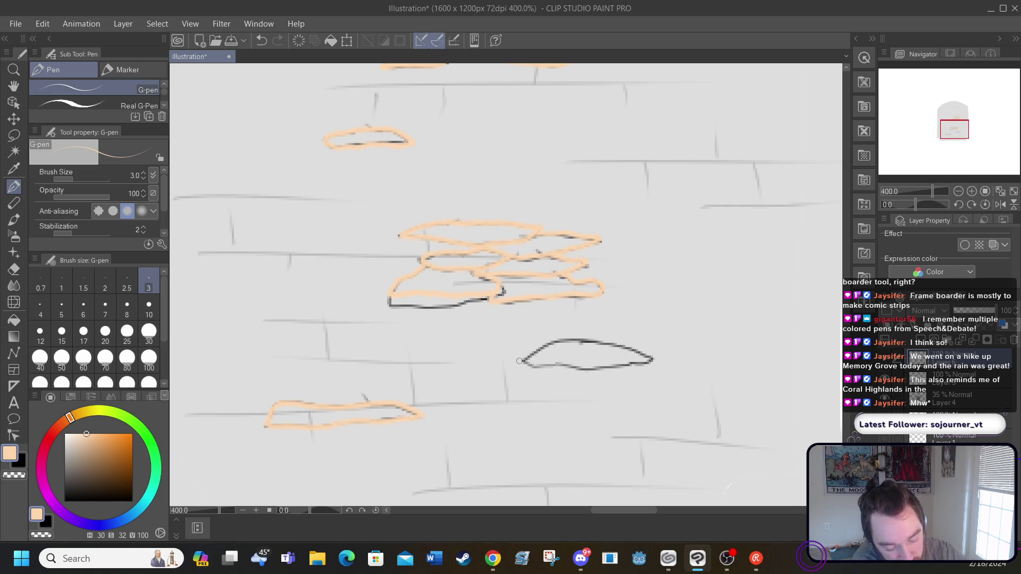
{"action": "mouse_move", "coordinate": [526, 359]}
{"action": "left_mouse_down"}
{"action": "mouse_move", "coordinate": [553, 341]}
{"action": "mouse_move", "coordinate": [590, 337]}
{"action": "mouse_move", "coordinate": [652, 355]}
{"action": "mouse_move", "coordinate": [615, 367]}
{"action": "mouse_move", "coordinate": [529, 364]}
{"action": "left_mouse_up"}
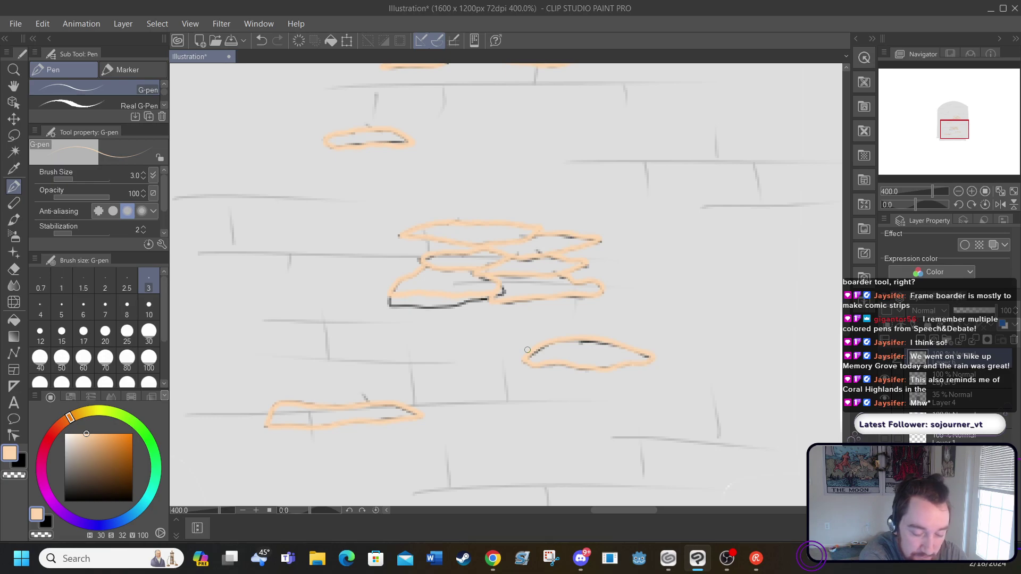
Hide the black mushroom sketch and the grey brick wall so only the pale orange cap outlines show
{"action": "left_click", "coordinate": [885, 382]}
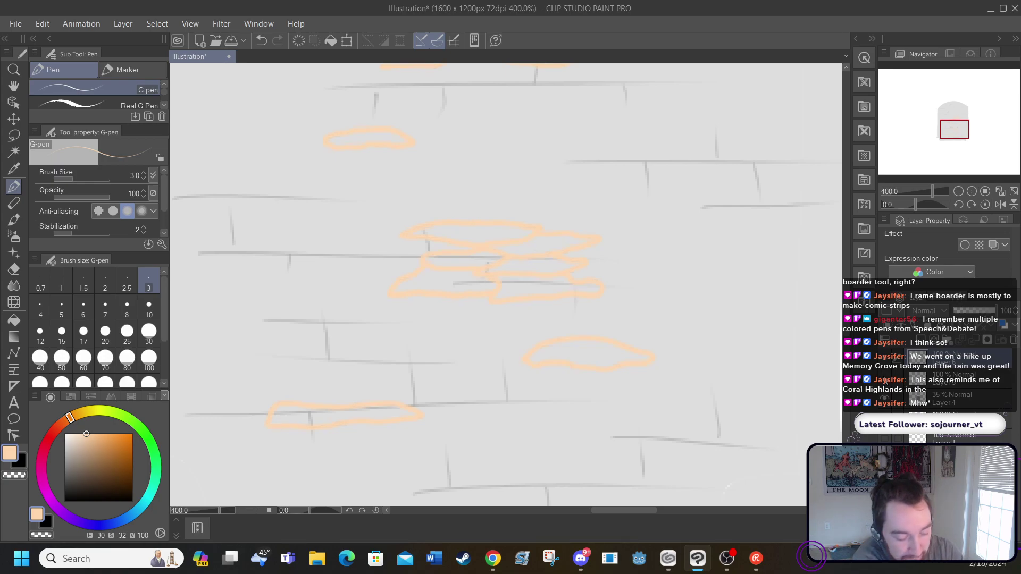
{"action": "left_click", "coordinate": [886, 404]}
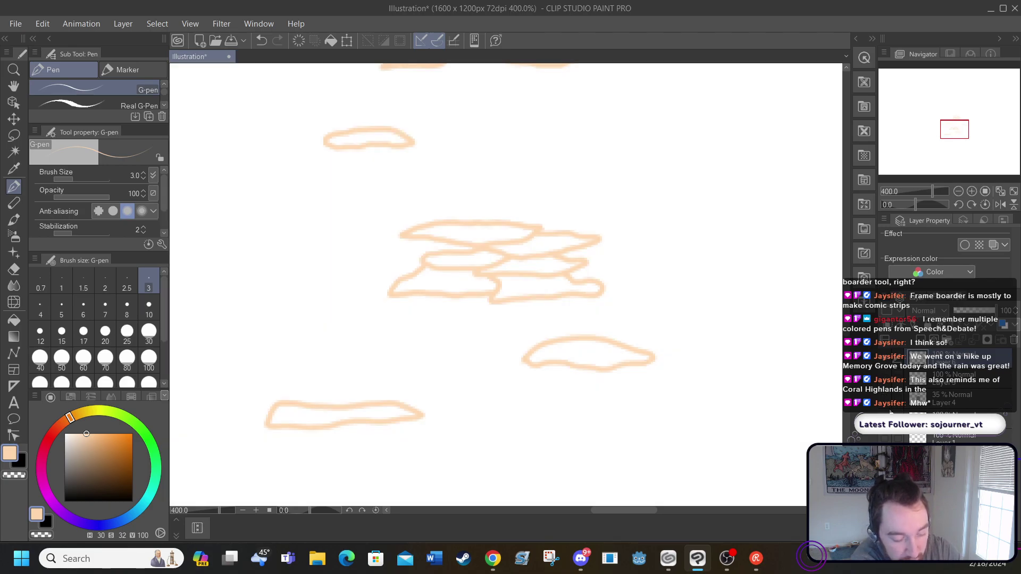
{"action": "scroll", "coordinate": [505, 282], "scroll_direction": "up", "scroll_amount": 5}
{"action": "scroll", "coordinate": [505, 282], "scroll_direction": "down", "scroll_amount": 4}
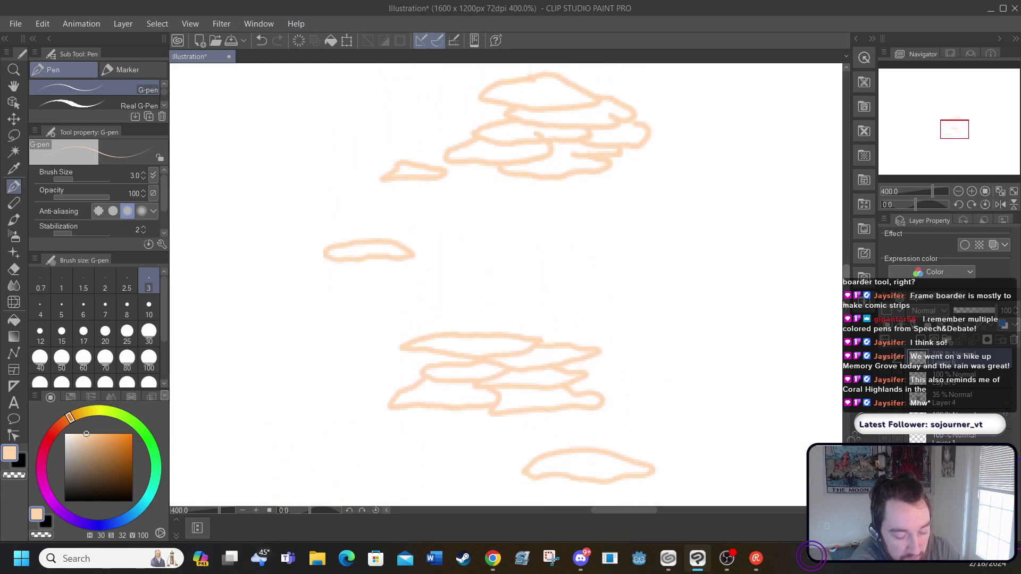
{"action": "left_click", "coordinate": [885, 400]}
{"action": "left_click", "coordinate": [884, 400]}
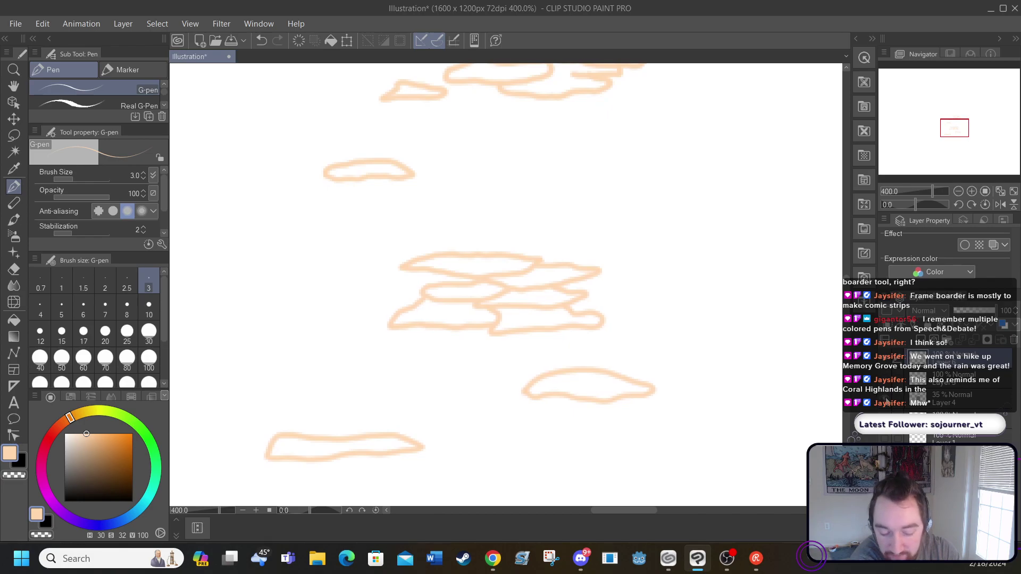
{"action": "left_click", "coordinate": [885, 400]}
{"action": "left_click", "coordinate": [885, 400]}
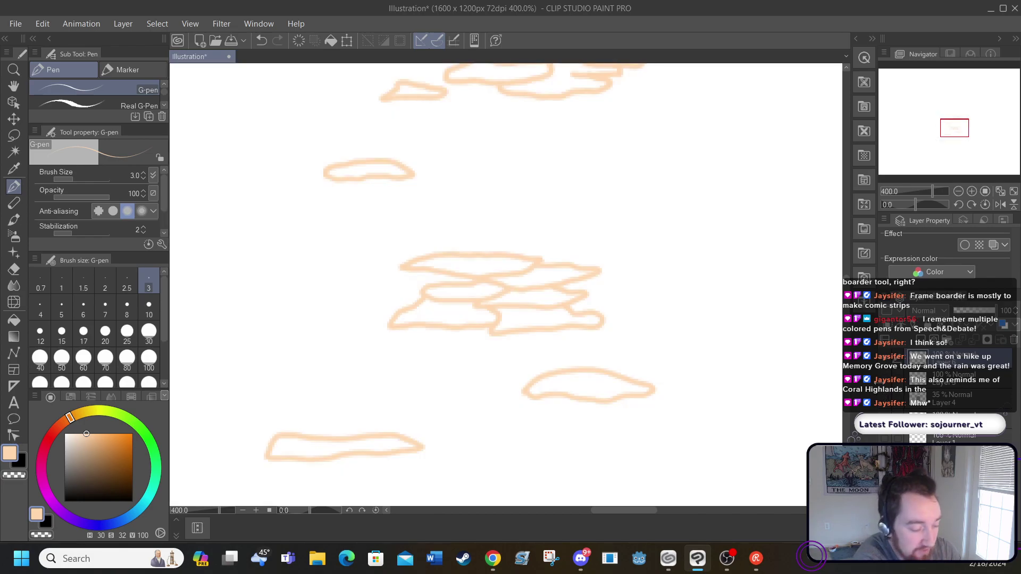
Add a new layer for the cap fills and pick an orange of H 30, S 80, V 97
{"action": "left_click", "coordinate": [120, 26]}
{"action": "left_click", "coordinate": [133, 37]}
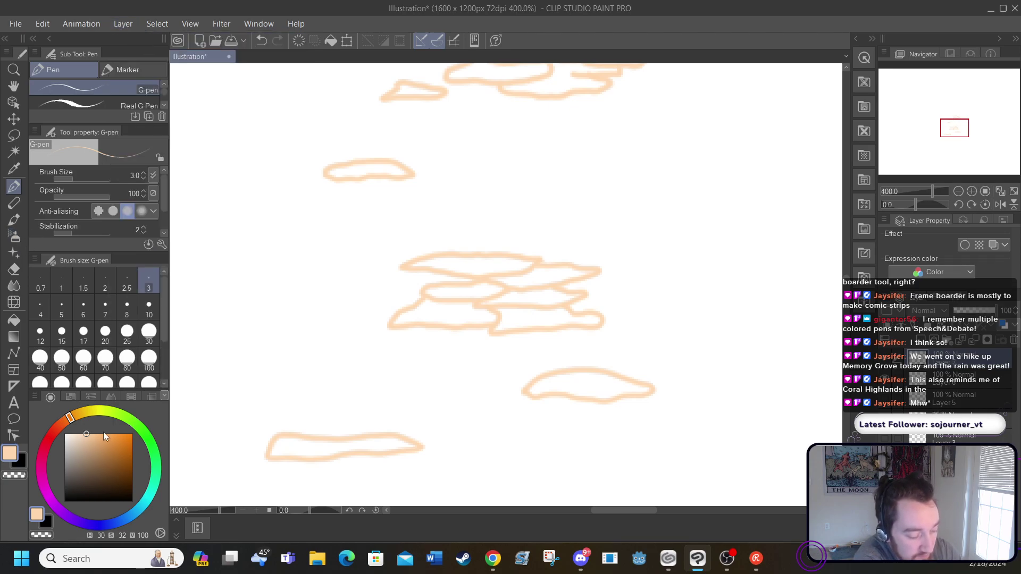
{"action": "left_click_drag", "start_coordinate": [104, 436], "coordinate": [119, 436]}
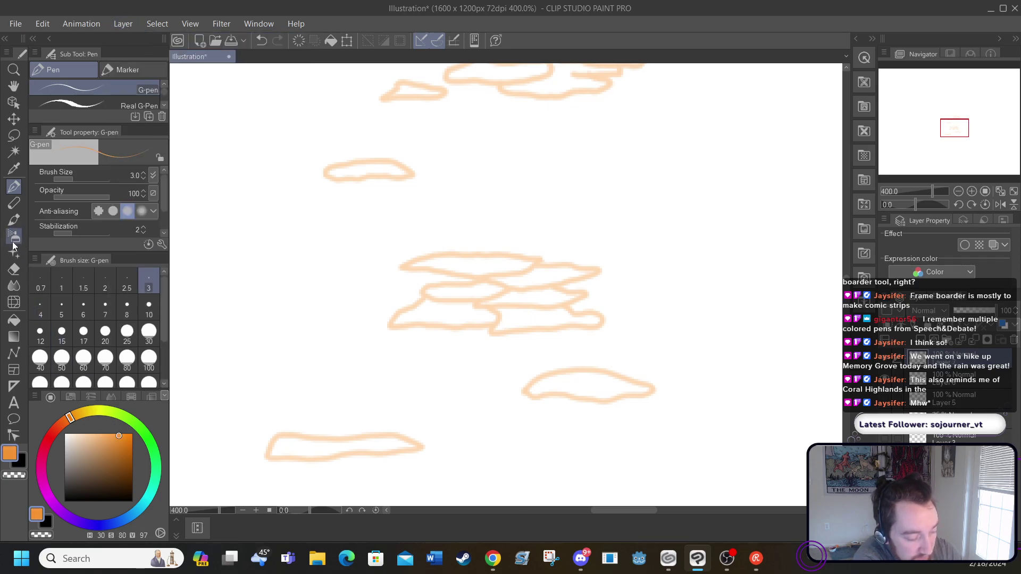
Try filling the lowest cap with Refer only to editing layer, undo it, and switch the Fill tool to Refer other layers
{"action": "left_click", "coordinate": [14, 319]}
{"action": "left_click", "coordinate": [285, 445]}
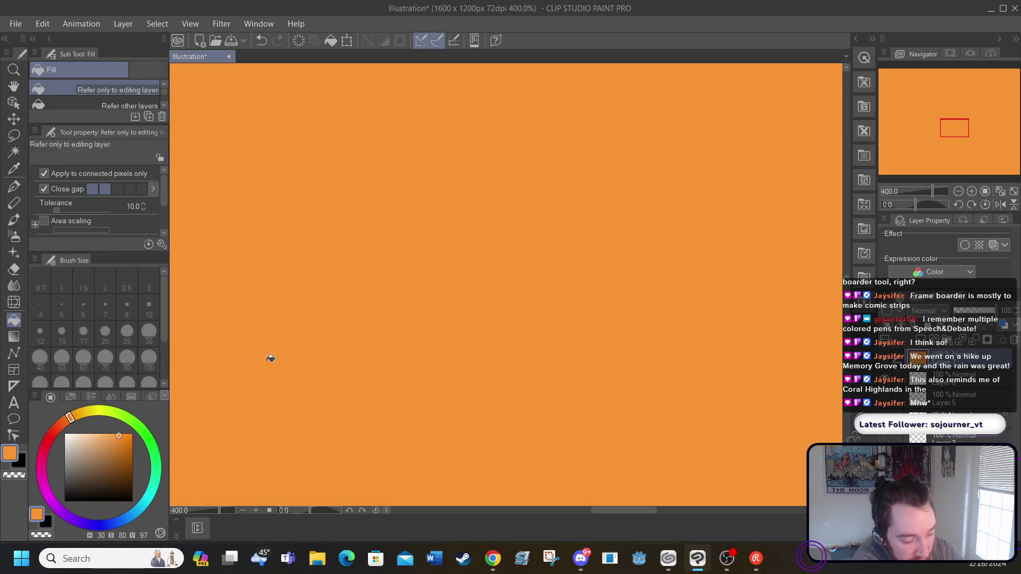
{"action": "left_click", "coordinate": [261, 40]}
{"action": "left_click", "coordinate": [108, 103]}
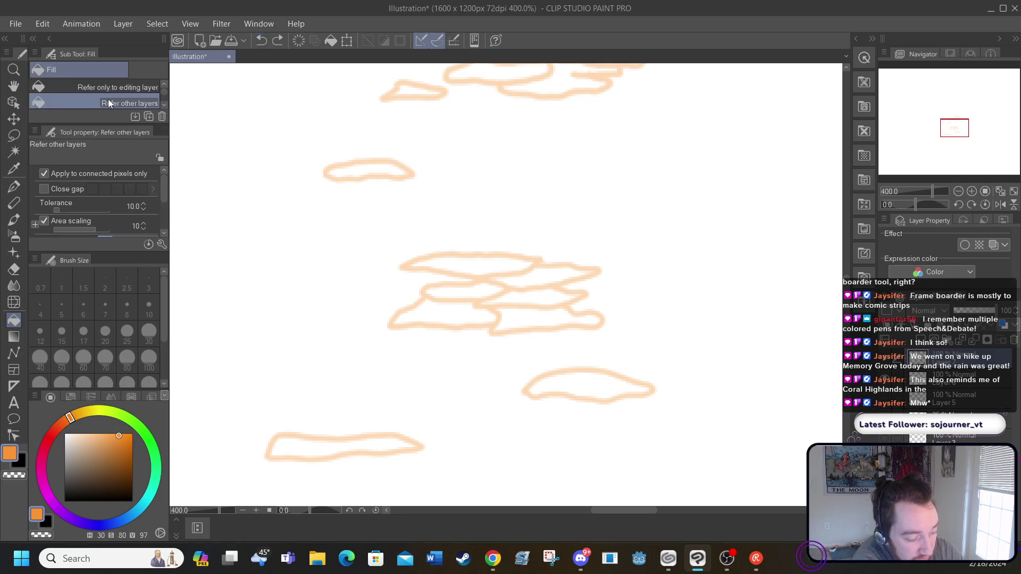
Fill the two lowest single caps and the overlapping caps of the lower cluster with orange
{"action": "left_click", "coordinate": [303, 443]}
{"action": "left_click", "coordinate": [566, 379]}
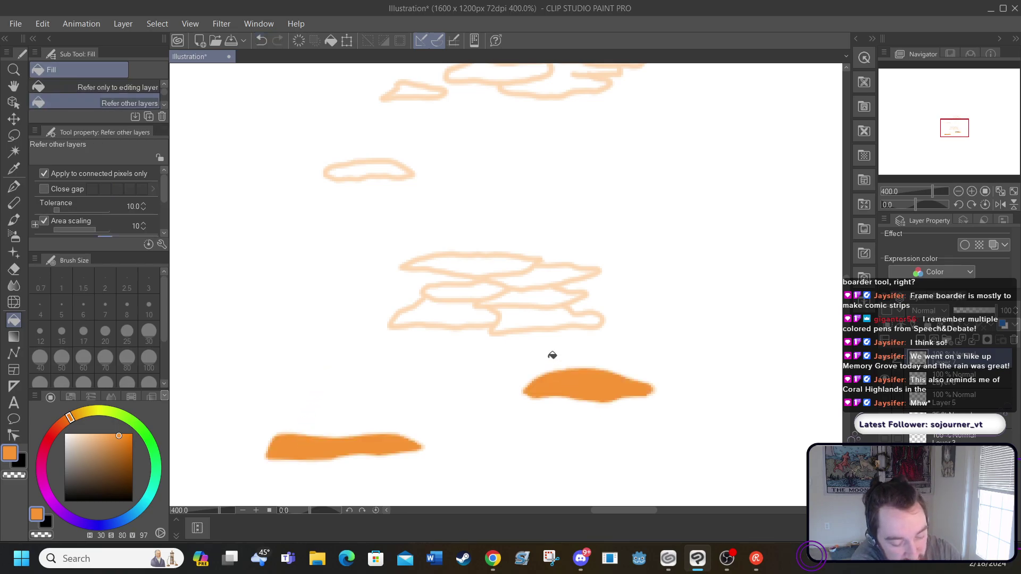
{"action": "left_click", "coordinate": [440, 306]}
{"action": "left_click", "coordinate": [521, 313]}
{"action": "left_click", "coordinate": [514, 293]}
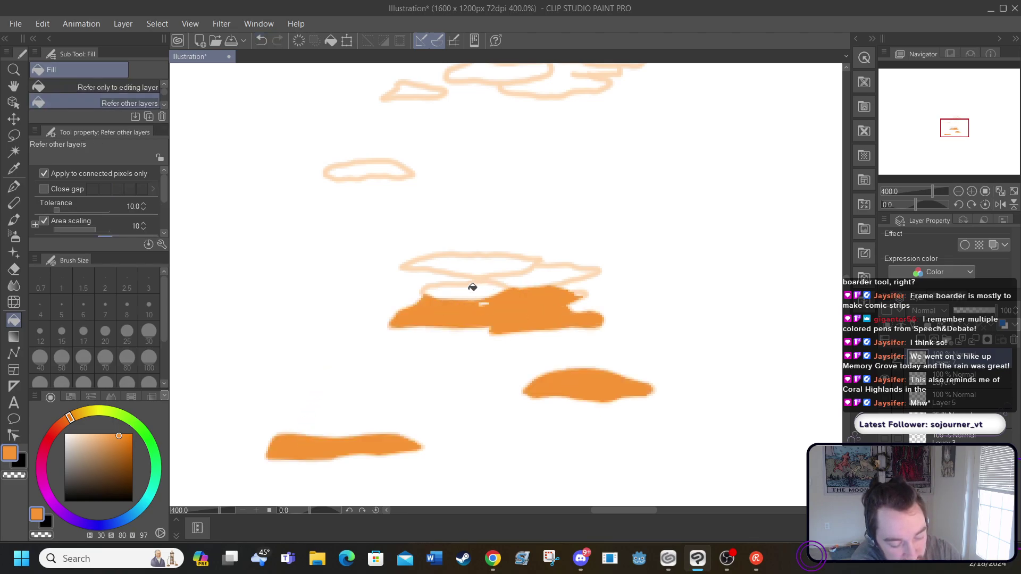
{"action": "left_click", "coordinate": [472, 287]}
{"action": "left_click", "coordinate": [520, 278]}
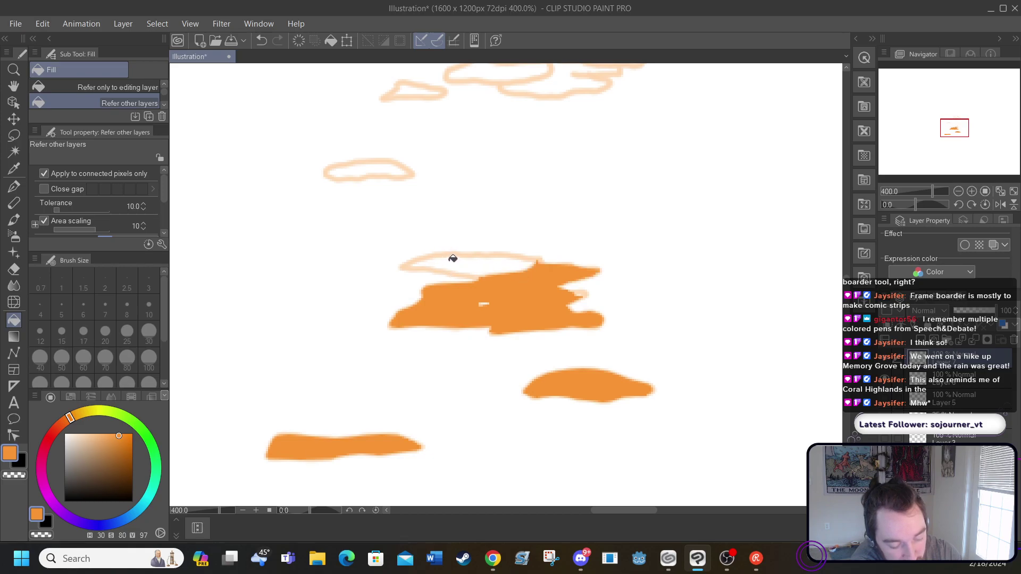
{"action": "left_click", "coordinate": [453, 259]}
Fill the two middle single caps and the upper cluster with orange and move the fill layer below the outlines
{"action": "left_click", "coordinate": [365, 165]}
{"action": "left_click", "coordinate": [405, 80]}
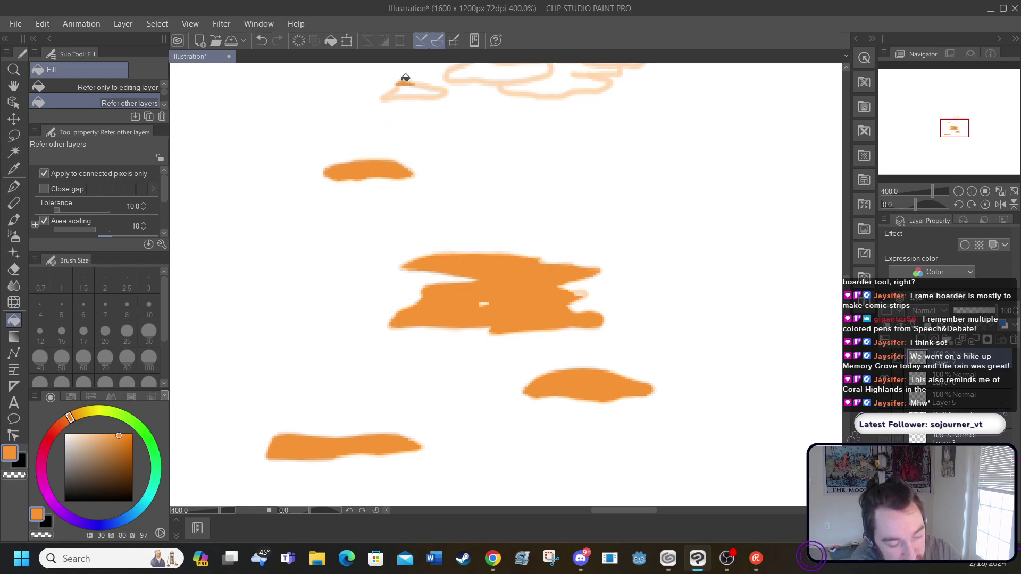
{"action": "left_click", "coordinate": [260, 40]}
{"action": "left_click", "coordinate": [407, 85]}
{"action": "left_click", "coordinate": [468, 67]}
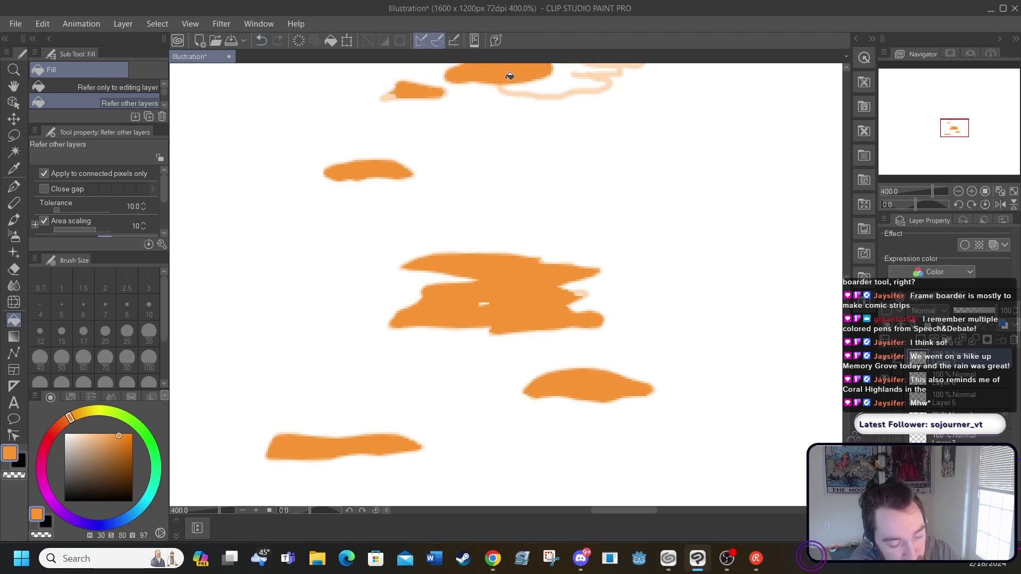
{"action": "left_click", "coordinate": [539, 82]}
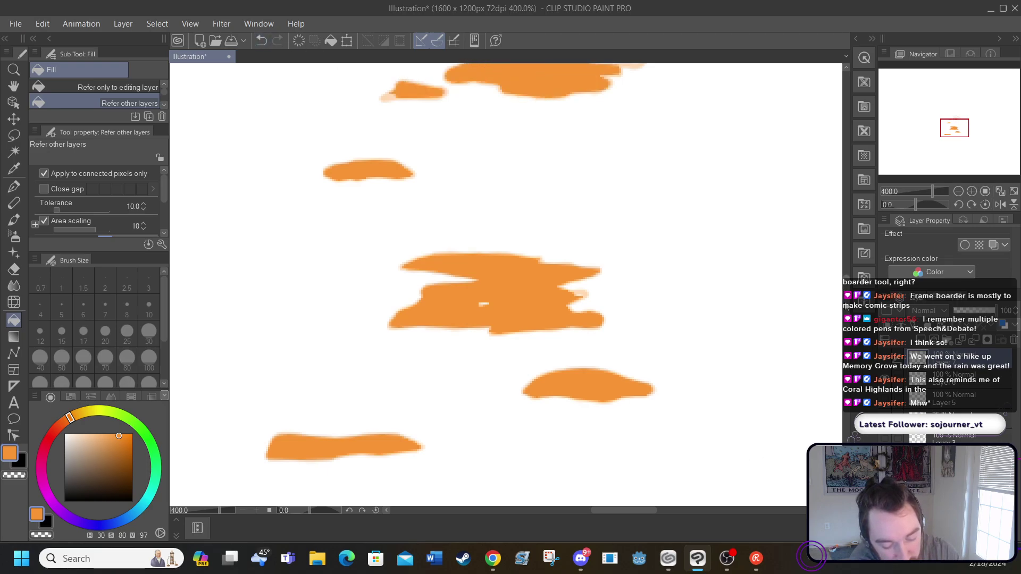
{"action": "scroll", "coordinate": [536, 207], "scroll_direction": "up", "scroll_amount": 5}
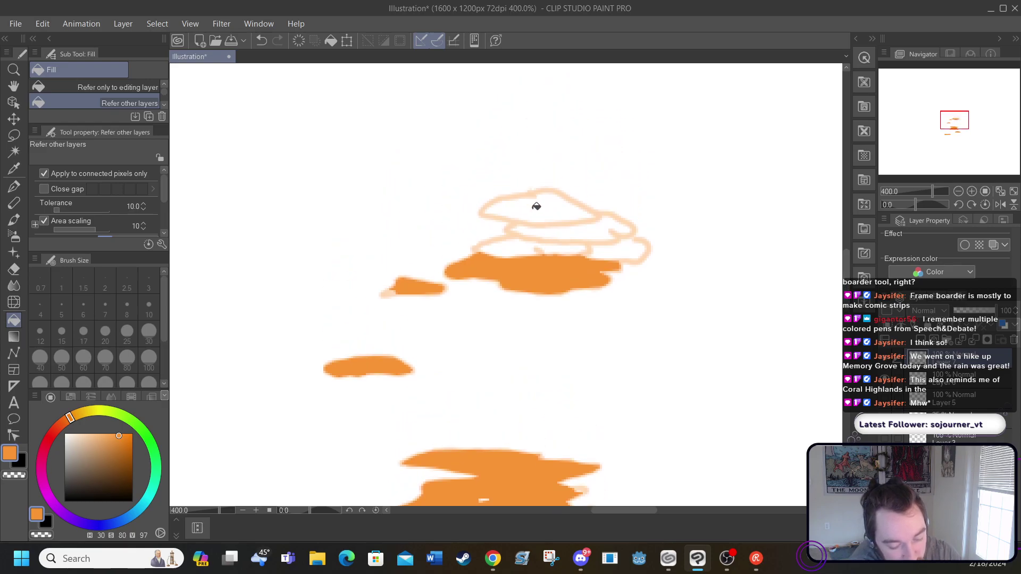
{"action": "left_click", "coordinate": [536, 206]}
{"action": "left_click", "coordinate": [564, 229]}
{"action": "left_click", "coordinate": [514, 245]}
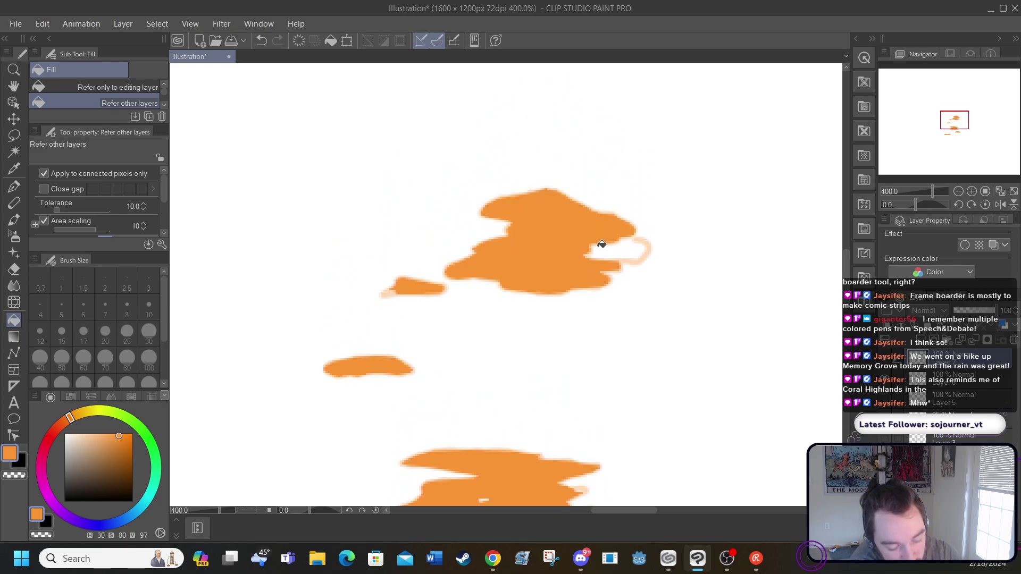
{"action": "left_click", "coordinate": [612, 238]}
{"action": "left_click_drag", "start_coordinate": [945, 361], "coordinate": [936, 381]}
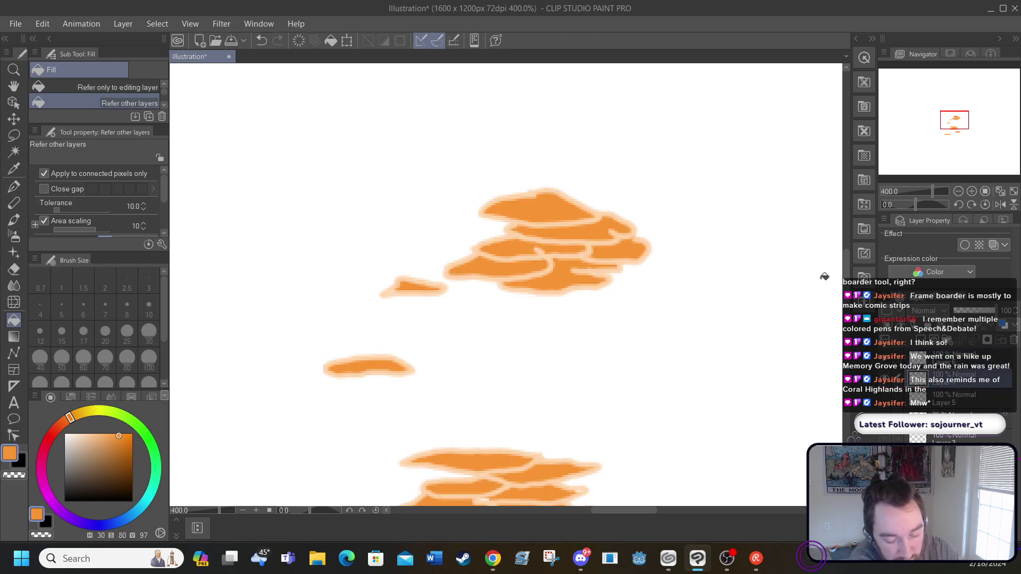
Check the orange caps against the grey brick wall and room line art at full canvas view, then hide both again
{"action": "left_click_drag", "start_coordinate": [845, 263], "coordinate": [853, 347]}
{"action": "left_click", "coordinate": [885, 405]}
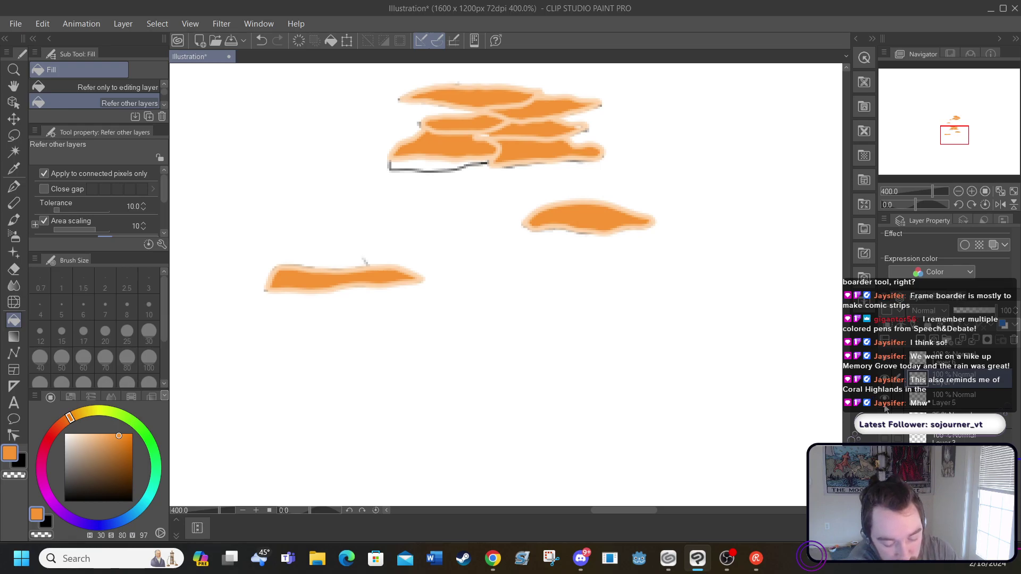
{"action": "left_click", "coordinate": [885, 419]}
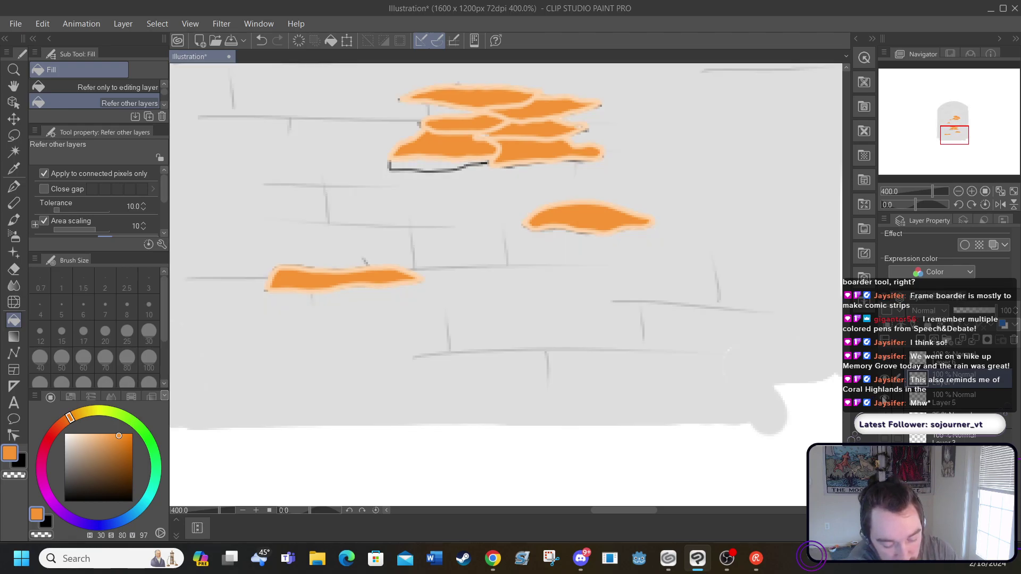
{"action": "left_click", "coordinate": [885, 407]}
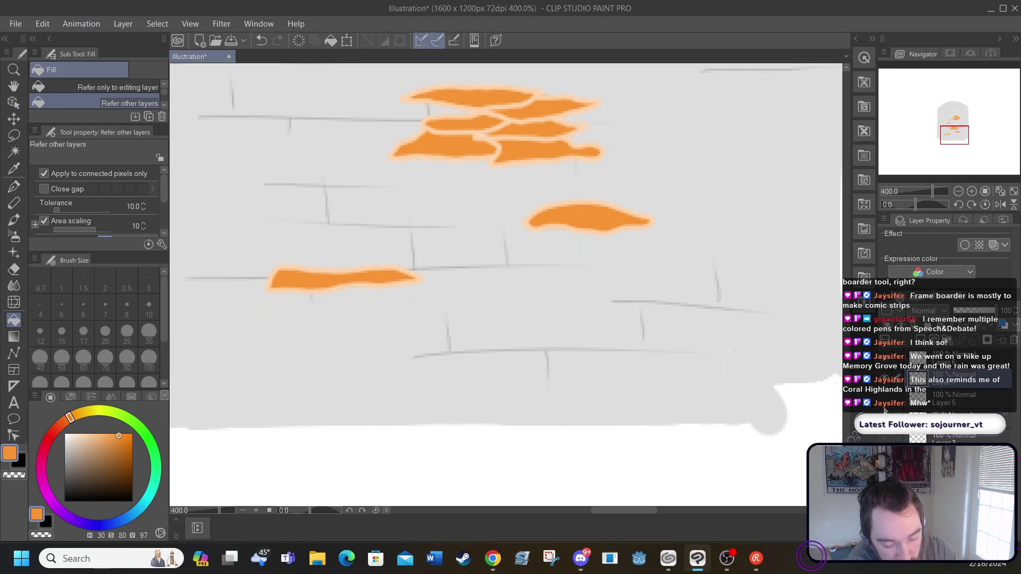
{"action": "left_click", "coordinate": [885, 439]}
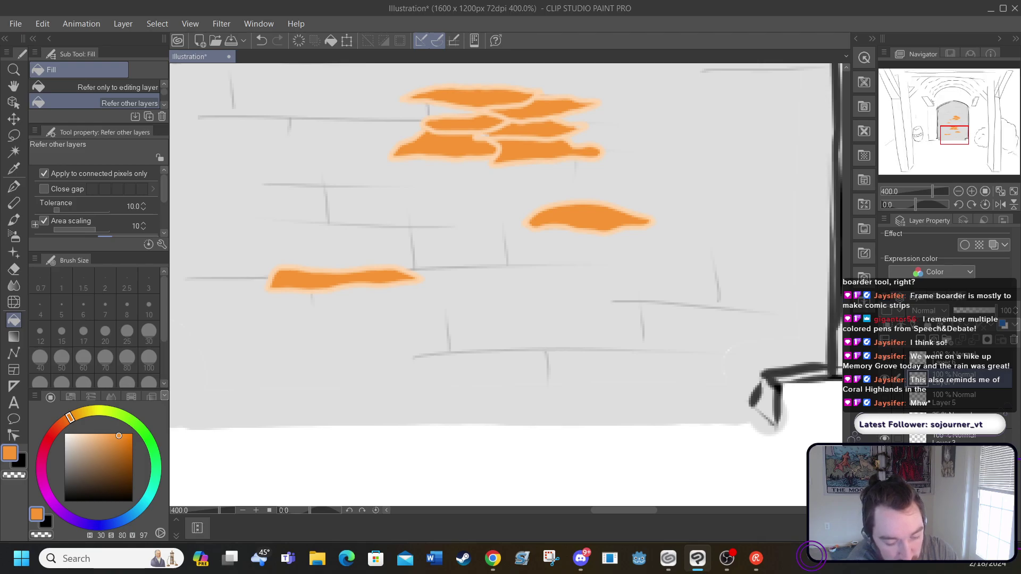
{"action": "left_click", "coordinate": [190, 23]}
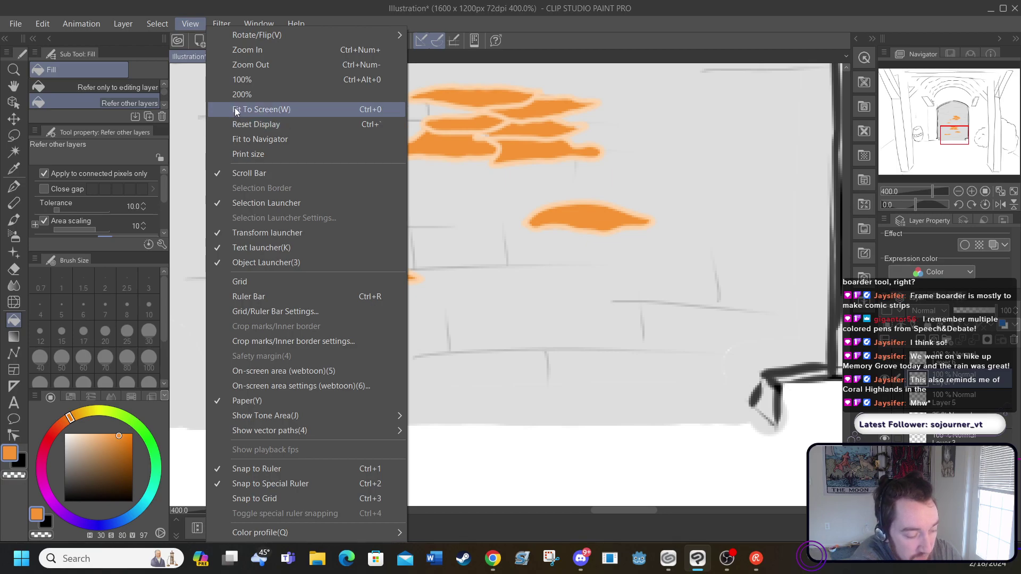
{"action": "left_click", "coordinate": [237, 110]}
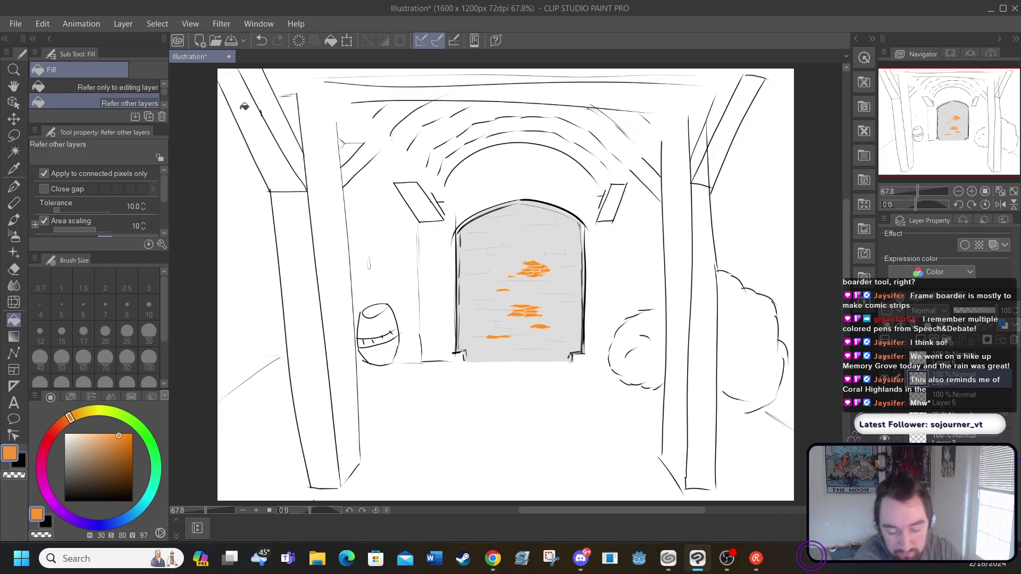
{"action": "left_click", "coordinate": [884, 398]}
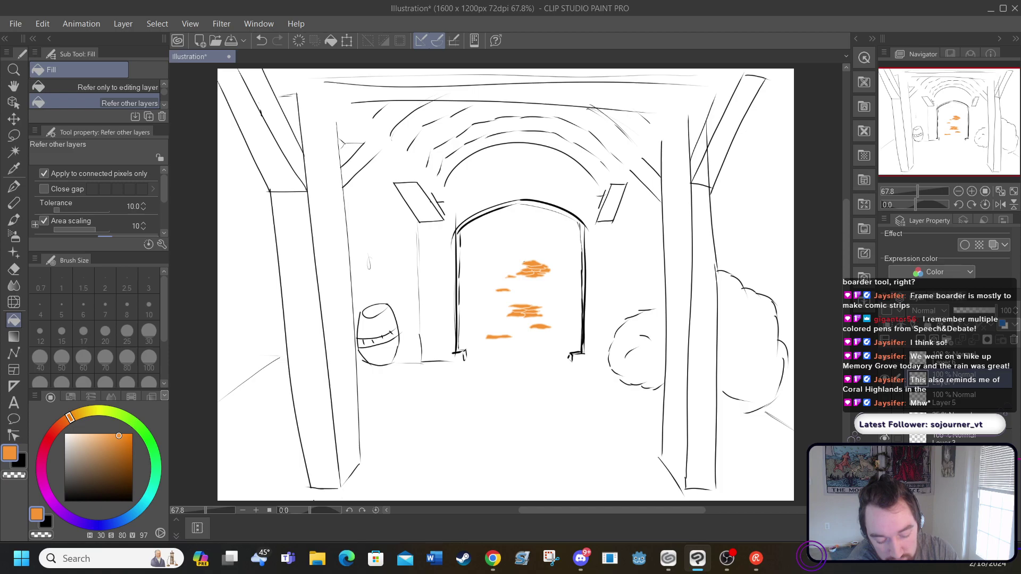
{"action": "left_click", "coordinate": [884, 438]}
Undo the fill layer's move and all the orange cap fills, keeping the pale orange outlines
{"action": "left_click", "coordinate": [260, 42]}
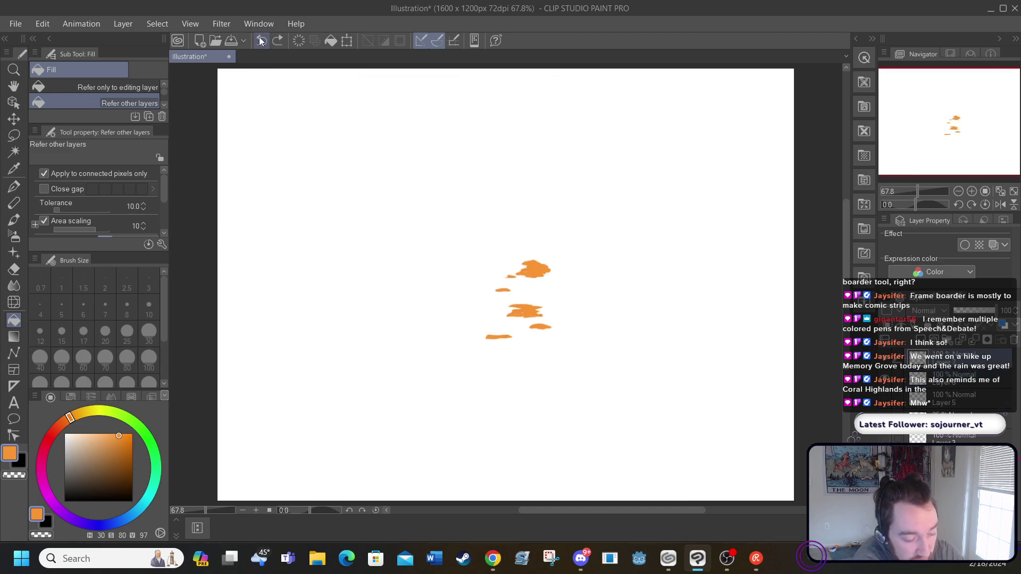
{"action": "left_click", "coordinate": [260, 42]}
{"action": "left_click", "coordinate": [261, 42]}
{"action": "left_click", "coordinate": [260, 41]}
{"action": "left_click", "coordinate": [260, 41]}
{"action": "left_click", "coordinate": [260, 42]}
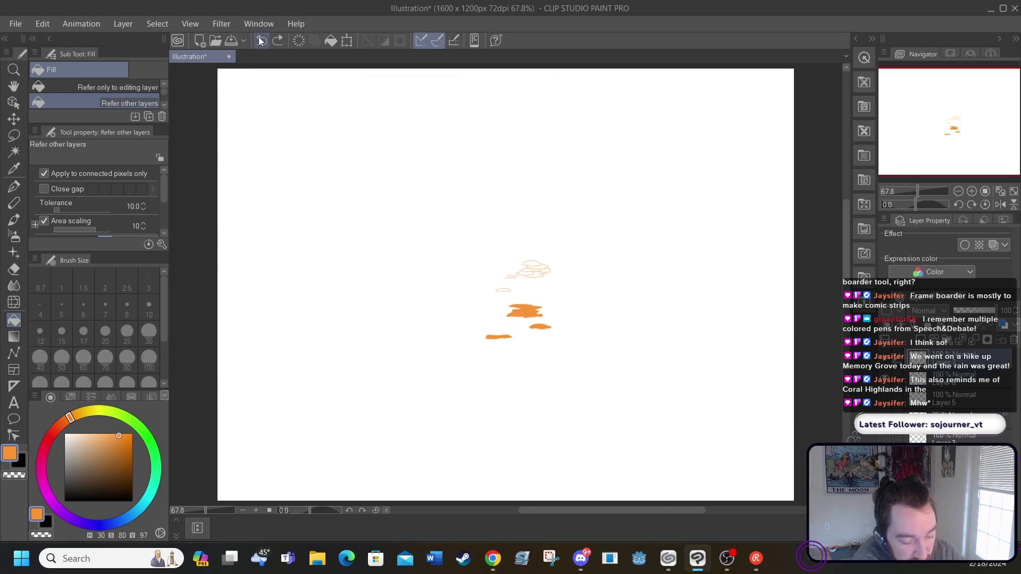
{"action": "left_click", "coordinate": [260, 42]}
{"action": "left_click", "coordinate": [261, 41]}
{"action": "left_click", "coordinate": [260, 41]}
{"action": "left_click", "coordinate": [261, 42]}
{"action": "left_click", "coordinate": [261, 42]}
{"action": "left_click", "coordinate": [260, 42]}
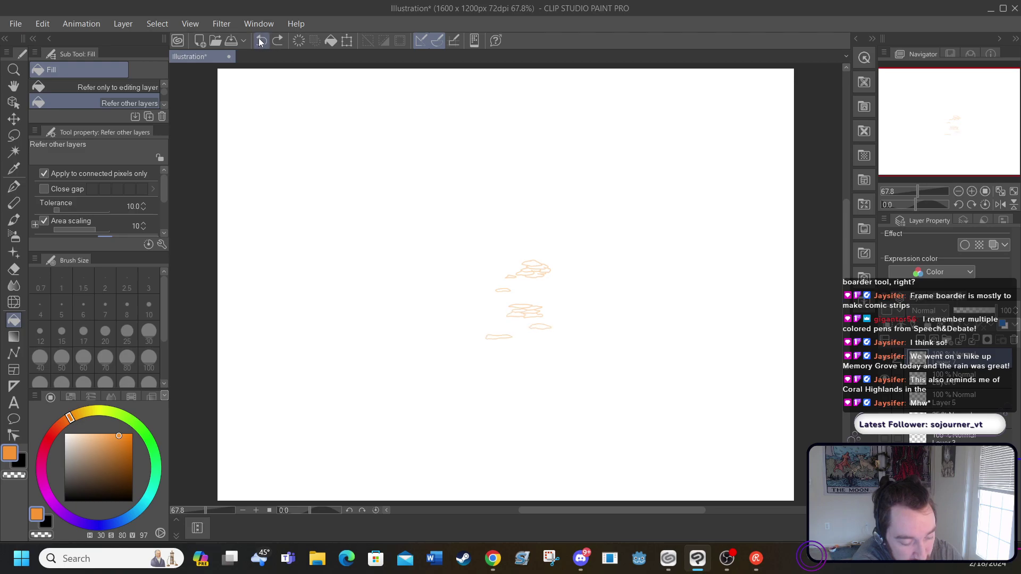
Fill every overlapping cap of the upper mushroom cluster with red (H 7, S 80, V 97) on the layer below the outlines
{"action": "left_click_drag", "start_coordinate": [68, 422], "coordinate": [58, 437]}
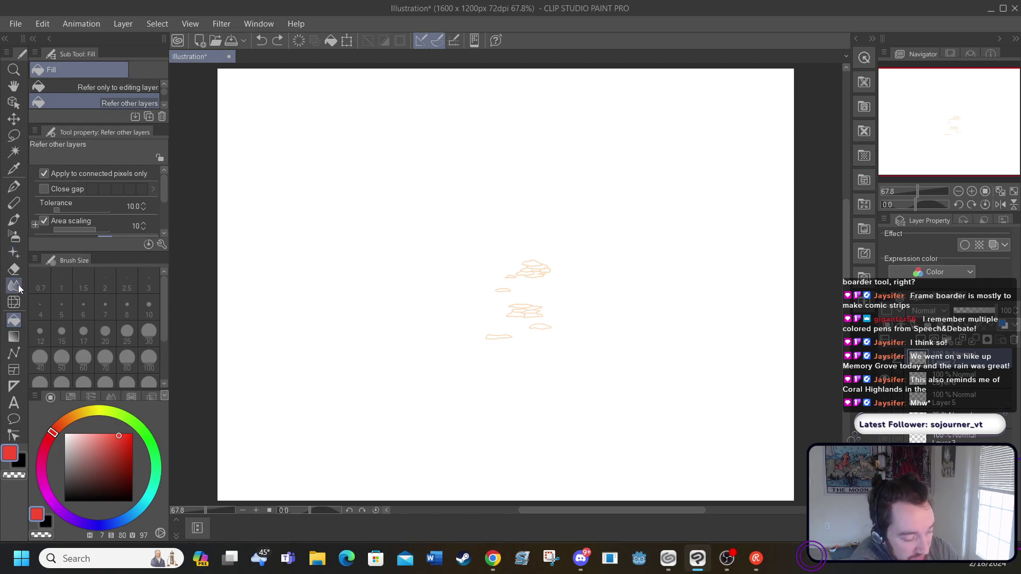
{"action": "left_click", "coordinate": [256, 511]}
{"action": "left_click", "coordinate": [256, 511]}
{"action": "left_click", "coordinate": [255, 511]}
{"action": "left_click", "coordinate": [256, 511]}
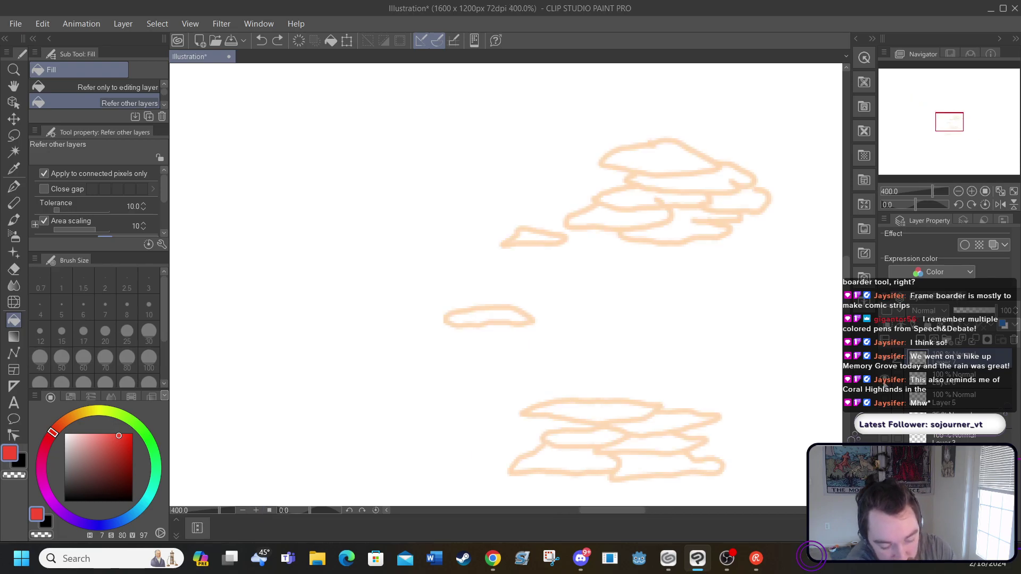
{"action": "left_click", "coordinate": [939, 387]}
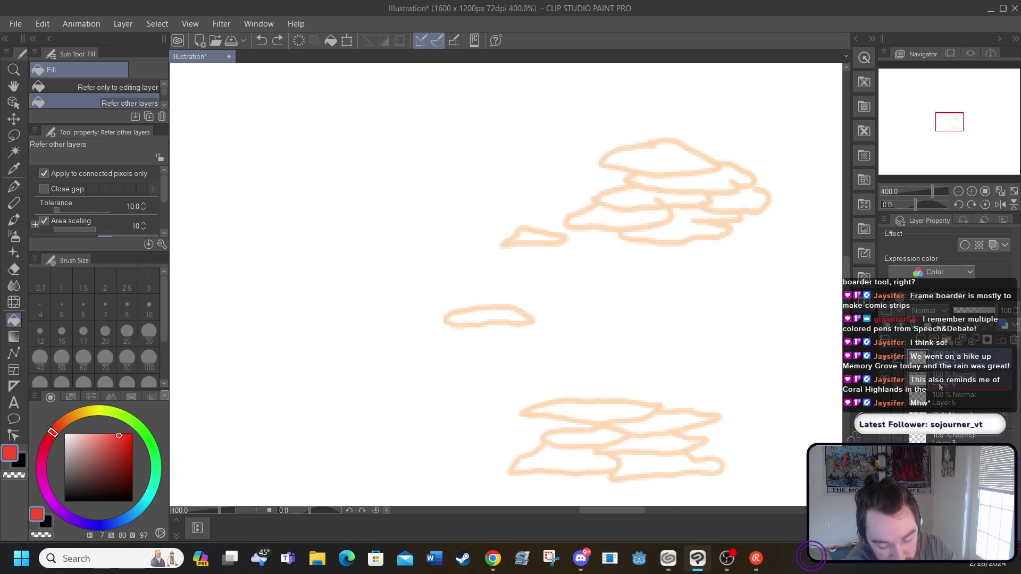
{"action": "left_click_drag", "start_coordinate": [939, 387], "coordinate": [939, 388]}
{"action": "left_click", "coordinate": [656, 156]}
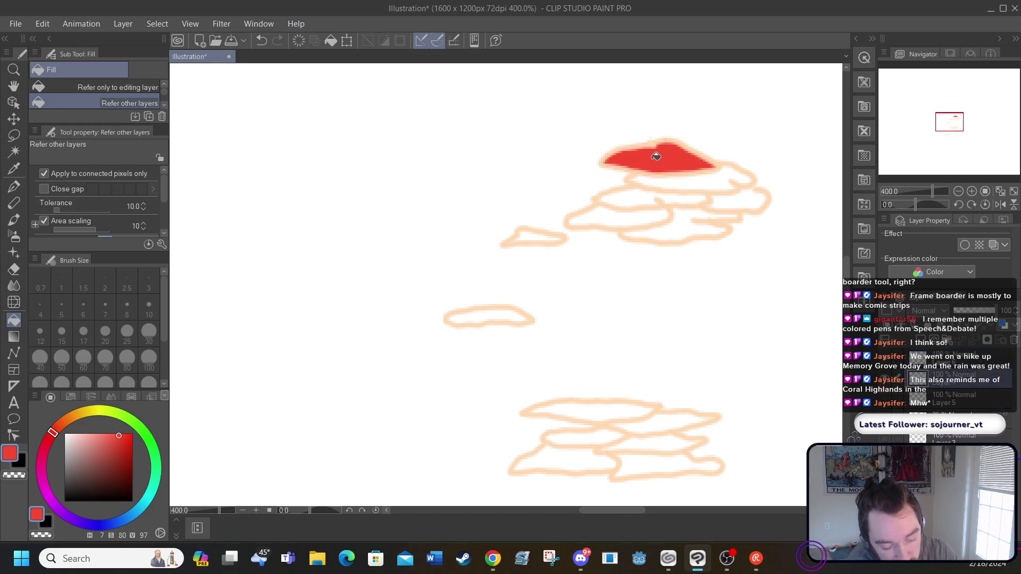
{"action": "left_click", "coordinate": [654, 178]}
{"action": "left_click", "coordinate": [639, 195]}
{"action": "left_click", "coordinate": [713, 197]}
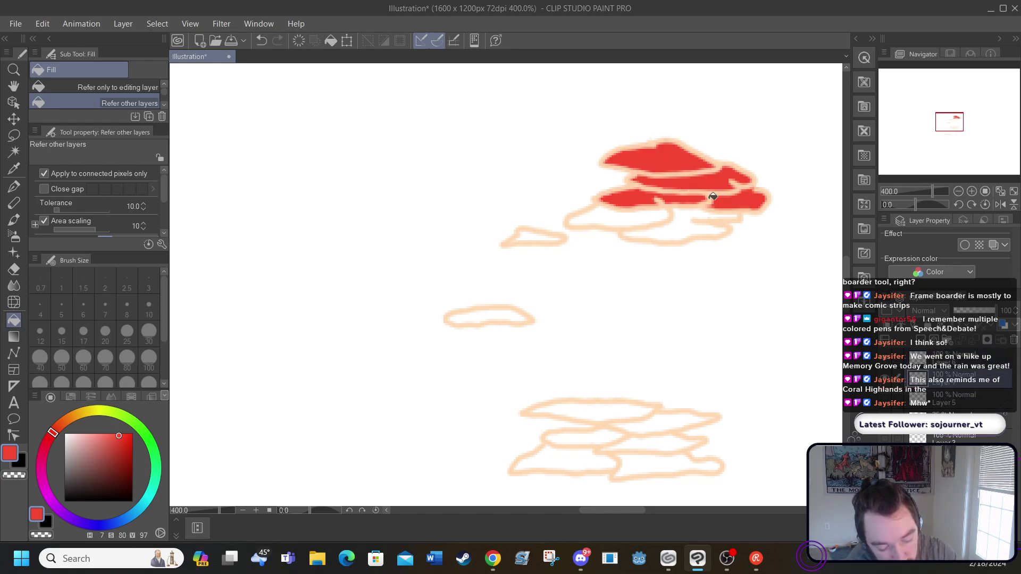
{"action": "left_click", "coordinate": [684, 211]}
{"action": "left_click", "coordinate": [623, 216]}
Fill the two middle single caps and all the overlapping caps of the lower cluster with the same red
{"action": "left_click", "coordinate": [516, 235]}
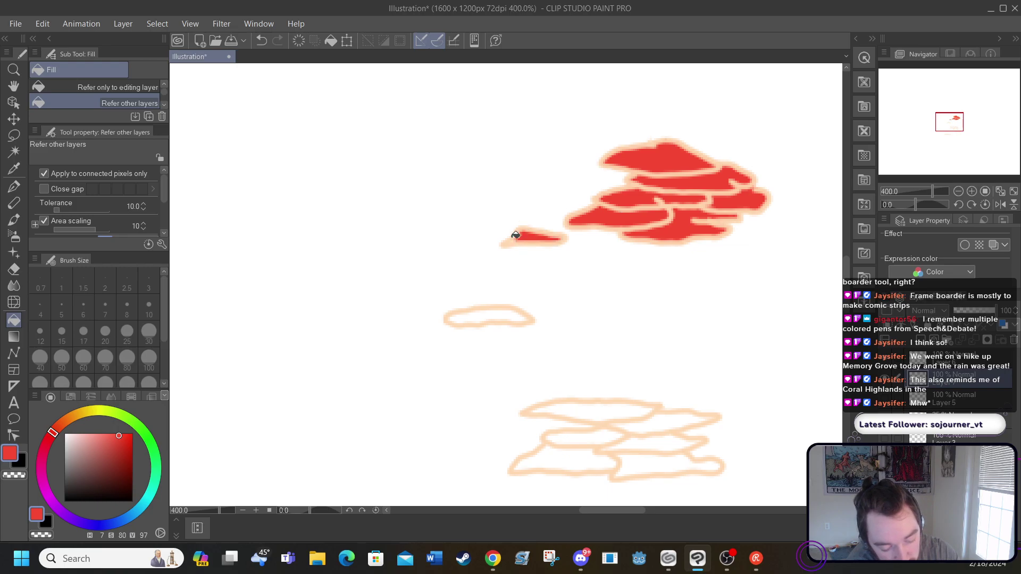
{"action": "left_click", "coordinate": [495, 311]}
{"action": "left_click", "coordinate": [581, 410]}
{"action": "left_click", "coordinate": [645, 422]}
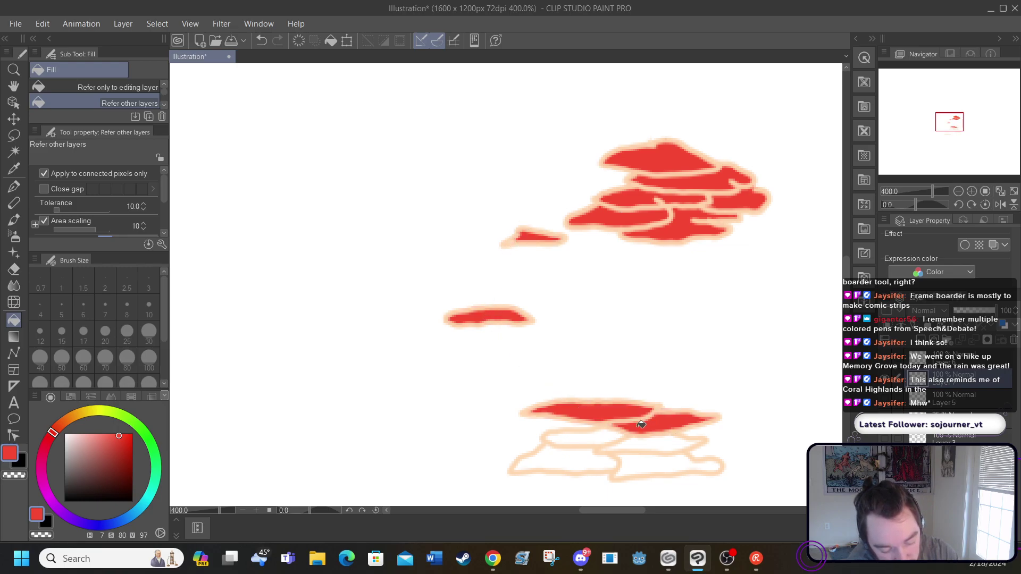
{"action": "left_click", "coordinate": [597, 437]}
{"action": "left_click", "coordinate": [638, 439]}
{"action": "left_click", "coordinate": [584, 456]}
{"action": "left_click", "coordinate": [638, 467]}
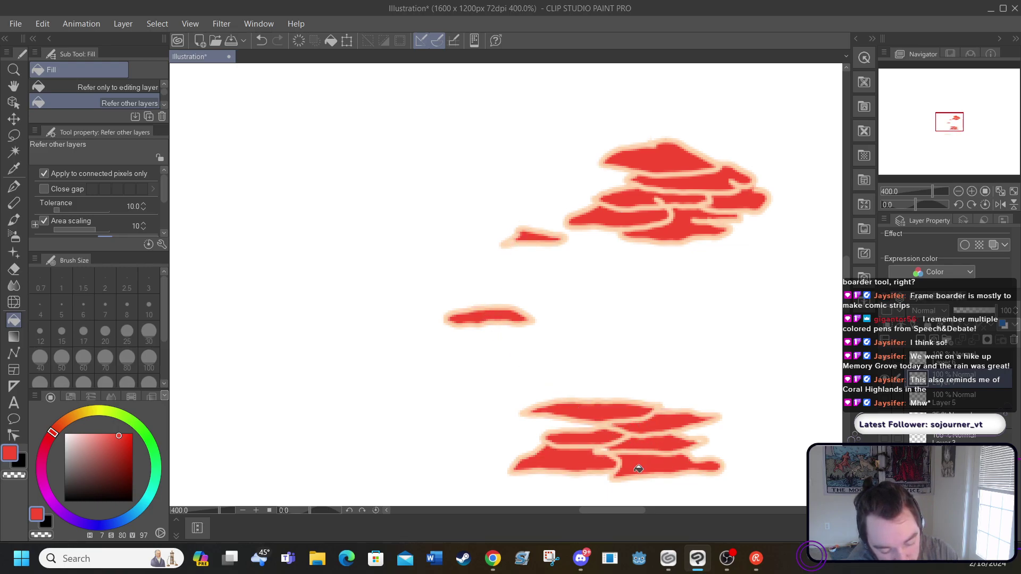
Fill the two lowest single caps beneath the lower cluster with red
{"action": "scroll", "coordinate": [638, 469], "scroll_direction": "down", "scroll_amount": 5}
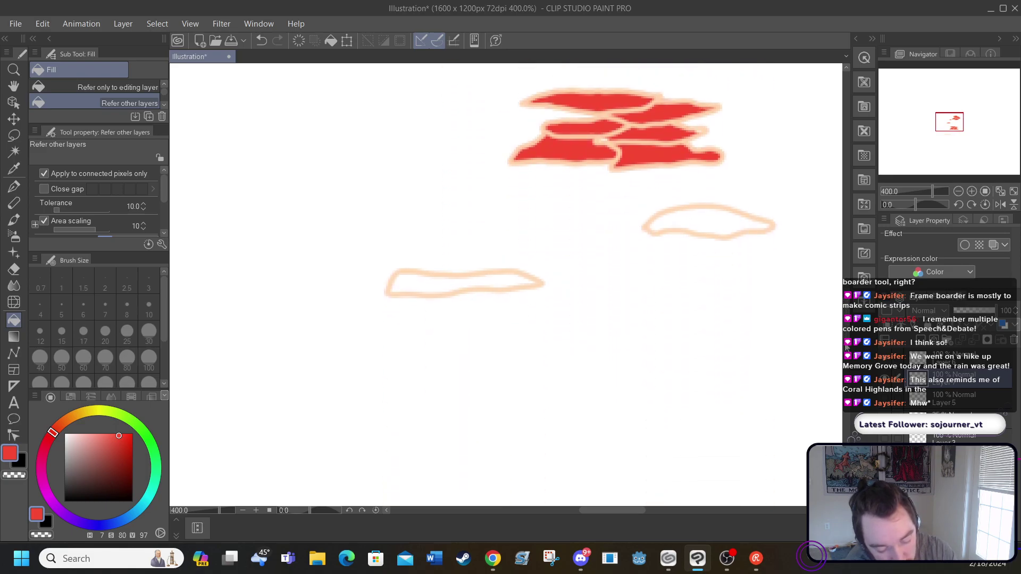
{"action": "left_click", "coordinate": [680, 212]}
{"action": "left_click", "coordinate": [418, 279]}
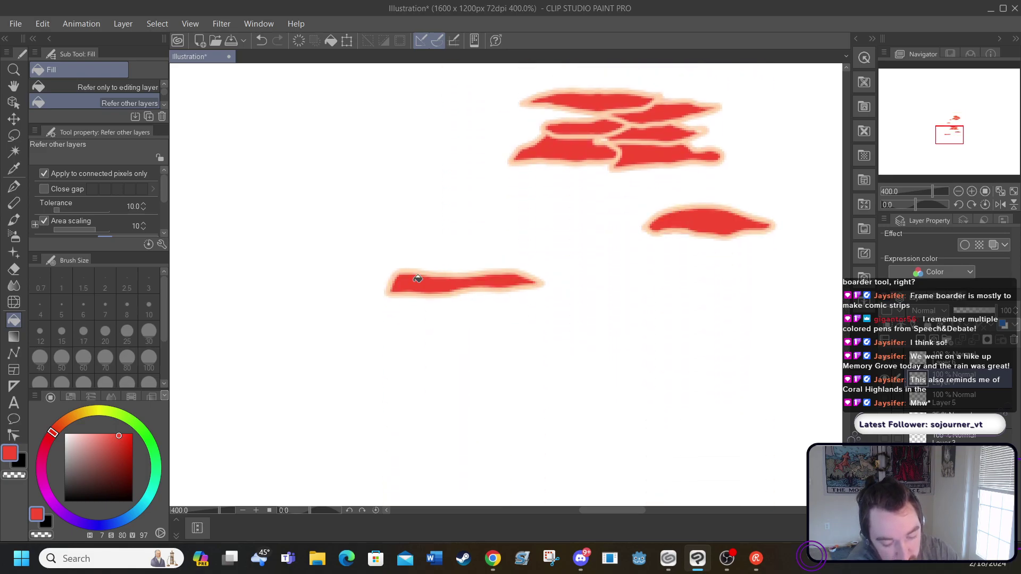
Show the grey brick wall layer behind the mushroom caps and set its opacity to 100
{"action": "left_click", "coordinate": [884, 410]}
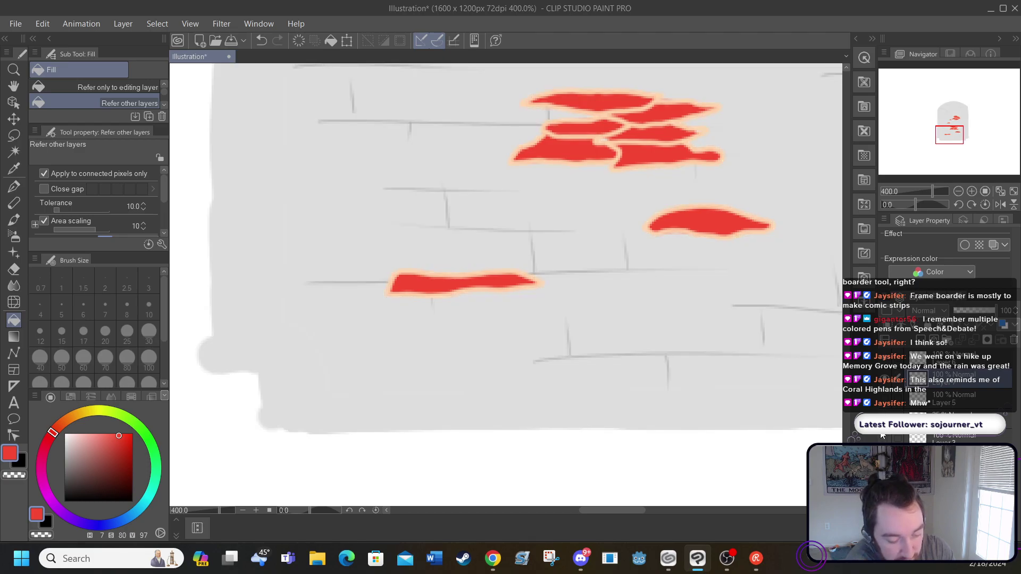
{"action": "left_click", "coordinate": [948, 415]}
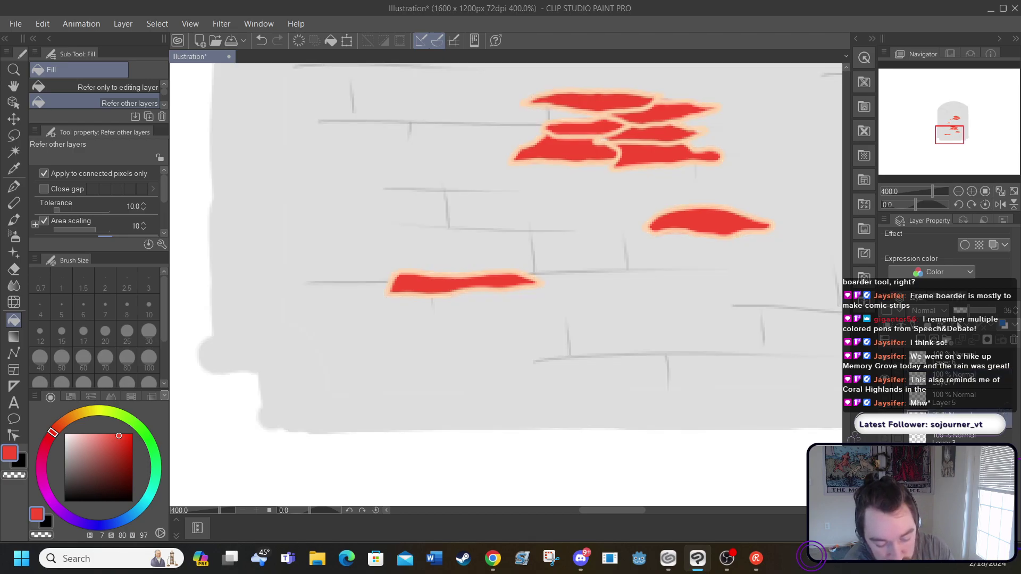
{"action": "left_click", "coordinate": [995, 313]}
{"action": "left_click", "coordinate": [996, 314]}
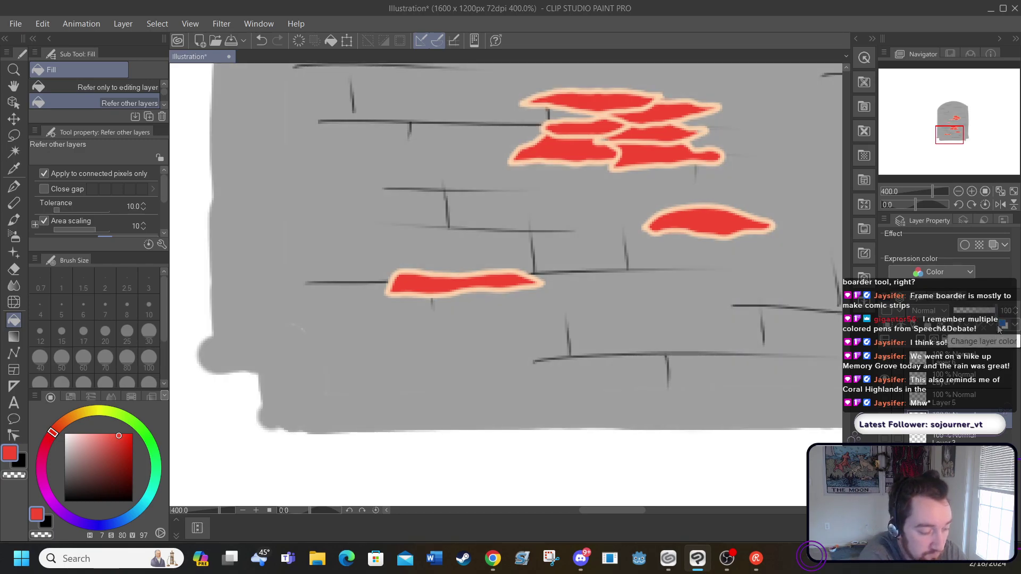
Fit the whole canvas in view, show the room line art around the doorway and make the brick wall layer active
{"action": "left_click", "coordinate": [189, 24]}
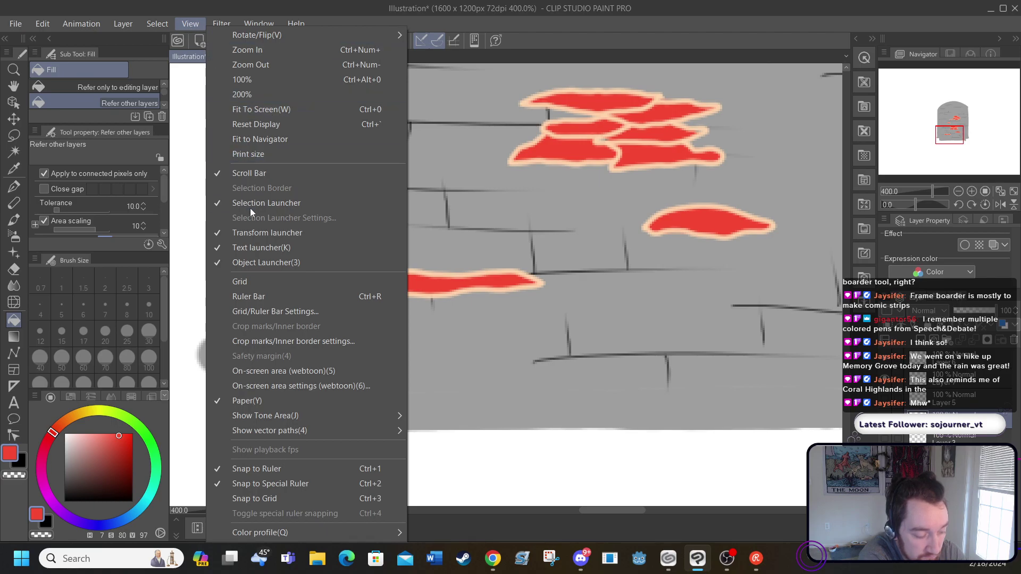
{"action": "left_click", "coordinate": [262, 109]}
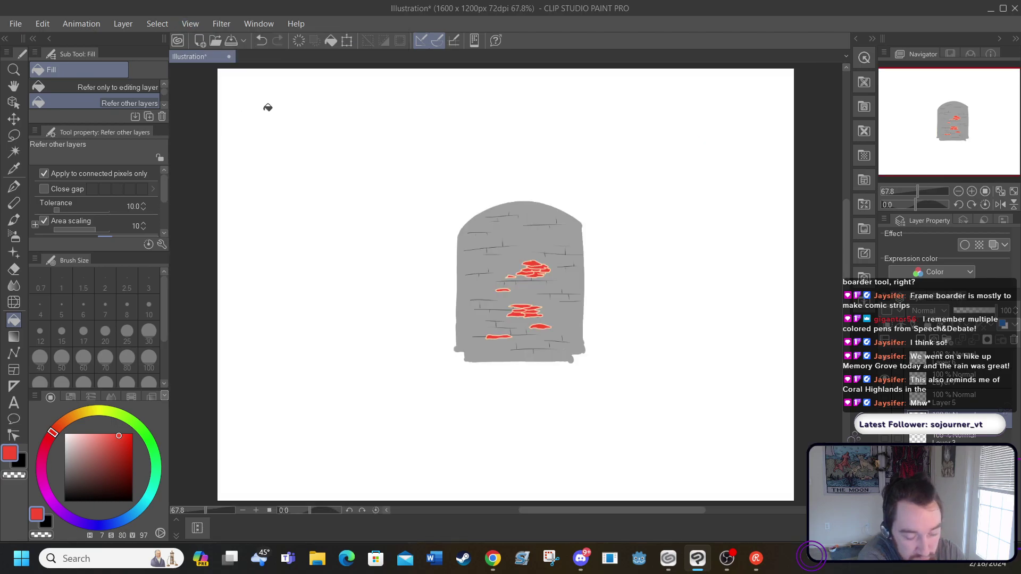
{"action": "left_click", "coordinate": [885, 438]}
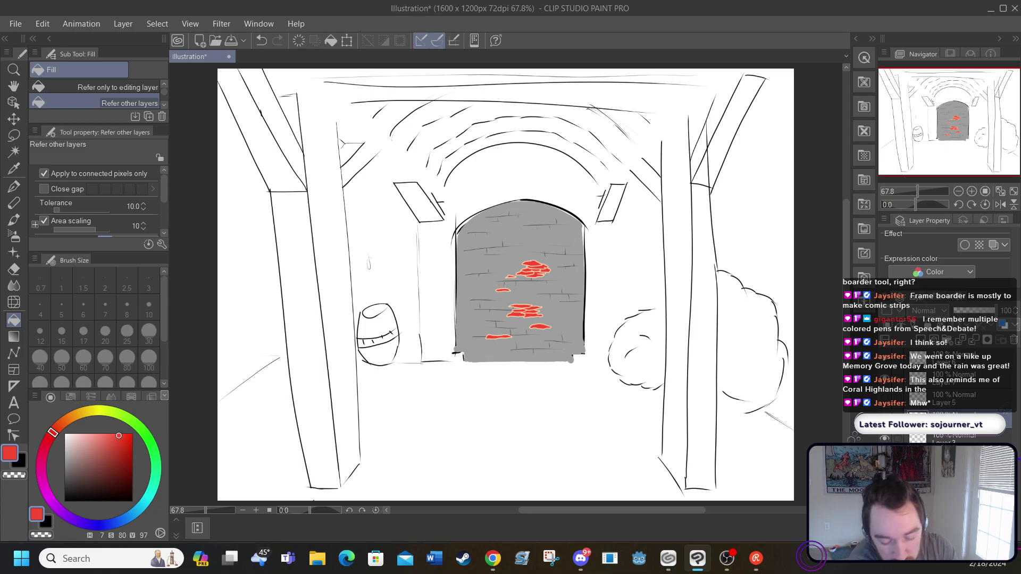
{"action": "left_click", "coordinate": [884, 438]}
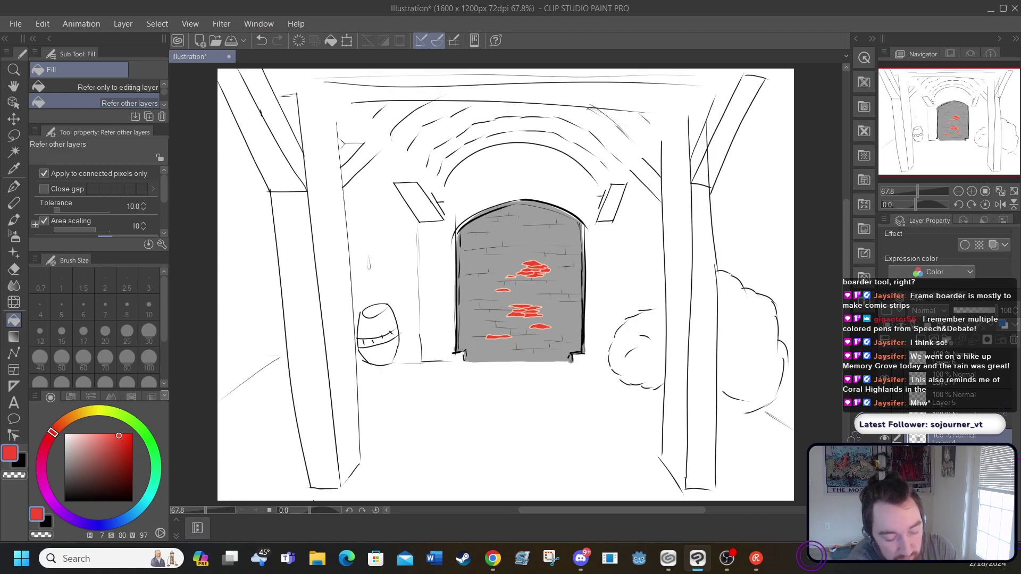
{"action": "left_click", "coordinate": [957, 415]}
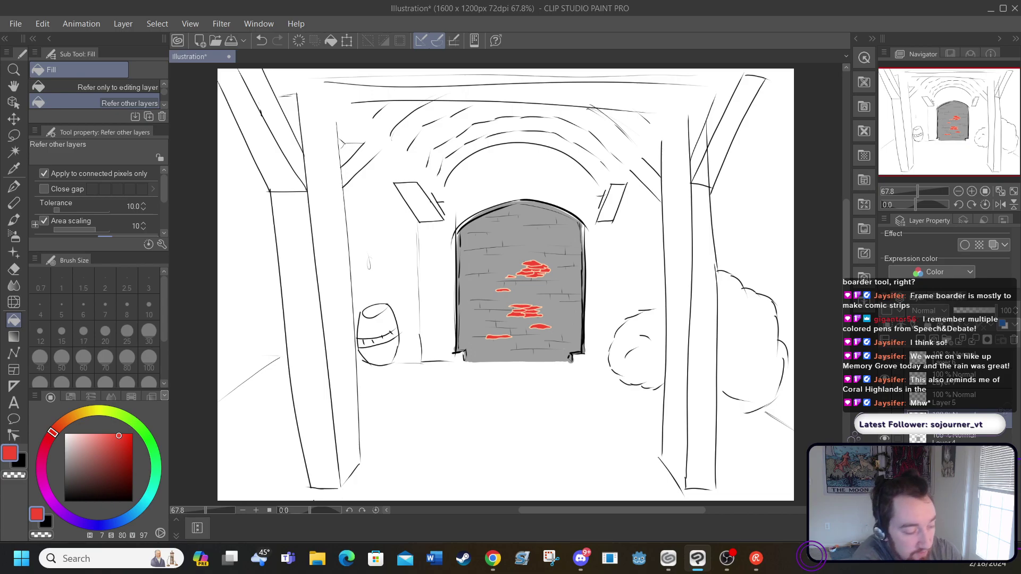
Set up the G-pen with black and brush size 3, undoing the trial strokes beside the left wooden post
{"action": "left_click", "coordinate": [13, 186]}
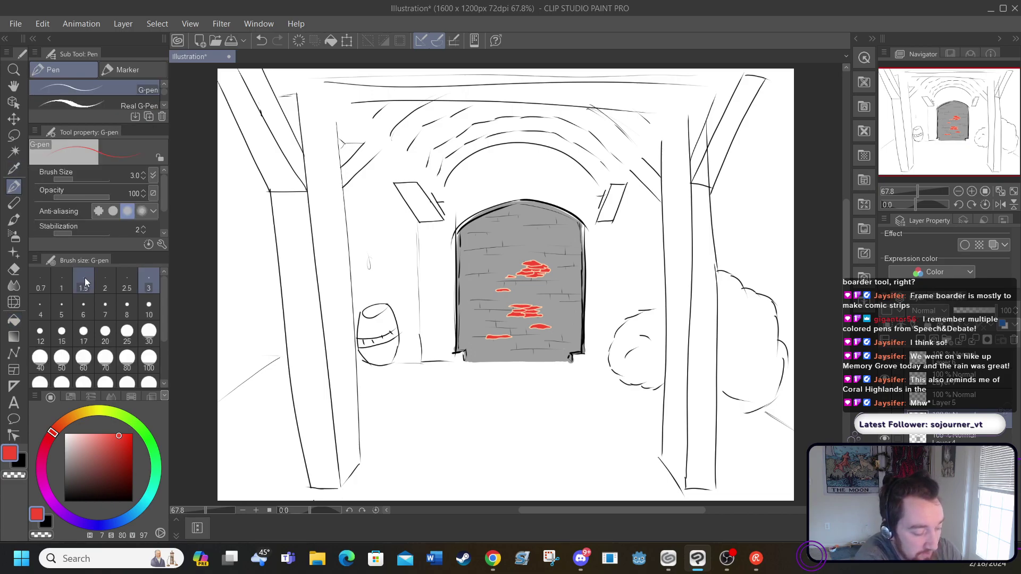
{"action": "left_click", "coordinate": [62, 309]}
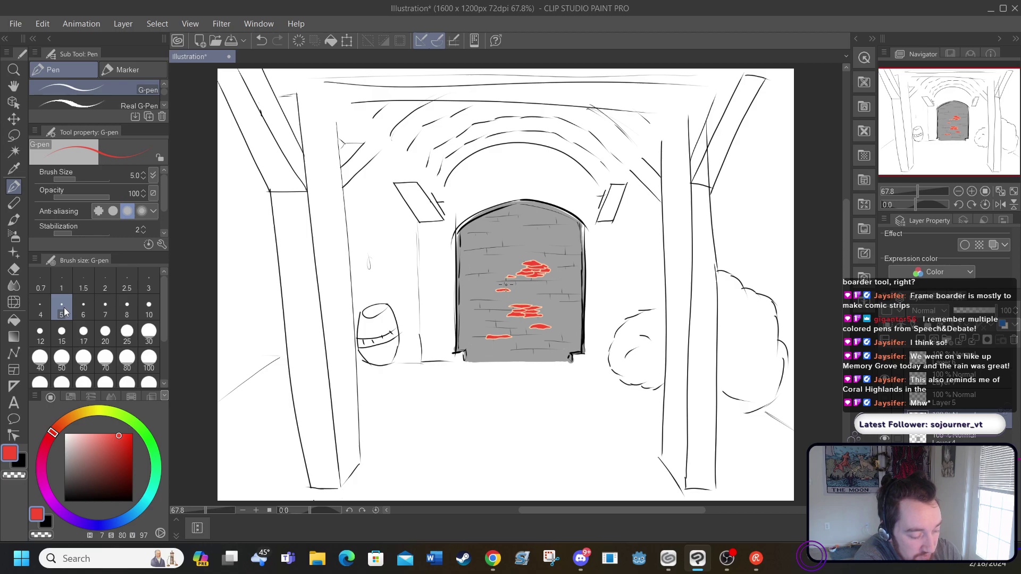
{"action": "left_click_drag", "start_coordinate": [80, 468], "coordinate": [64, 501]}
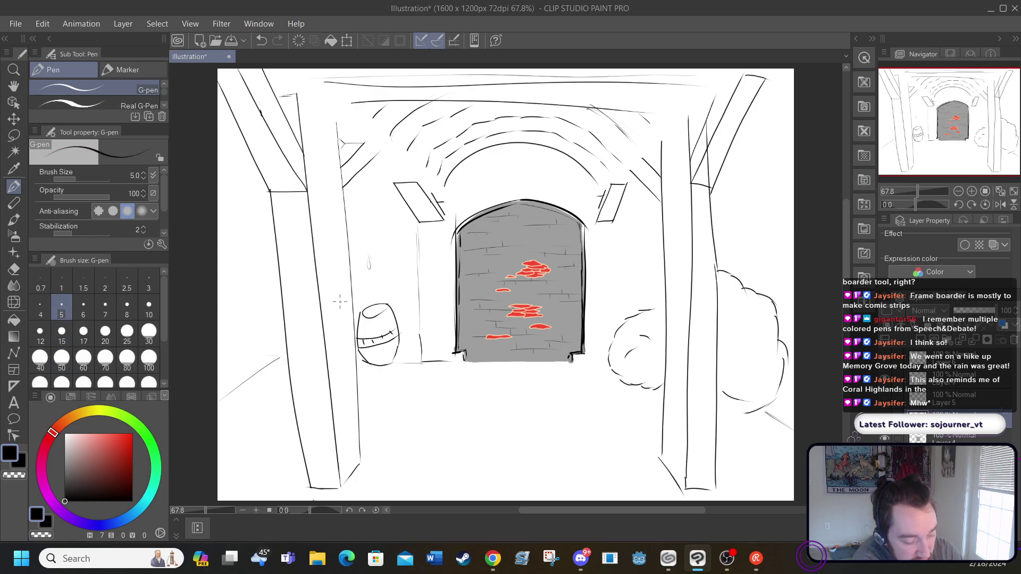
{"action": "left_click_drag", "start_coordinate": [340, 301], "coordinate": [345, 384]}
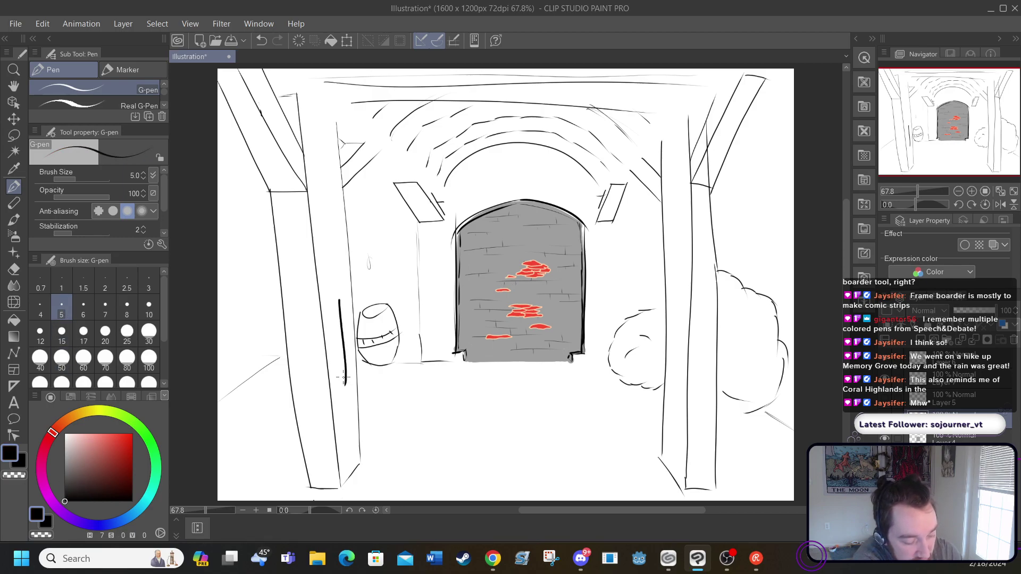
{"action": "left_click", "coordinate": [261, 41]}
{"action": "left_click", "coordinate": [154, 282]}
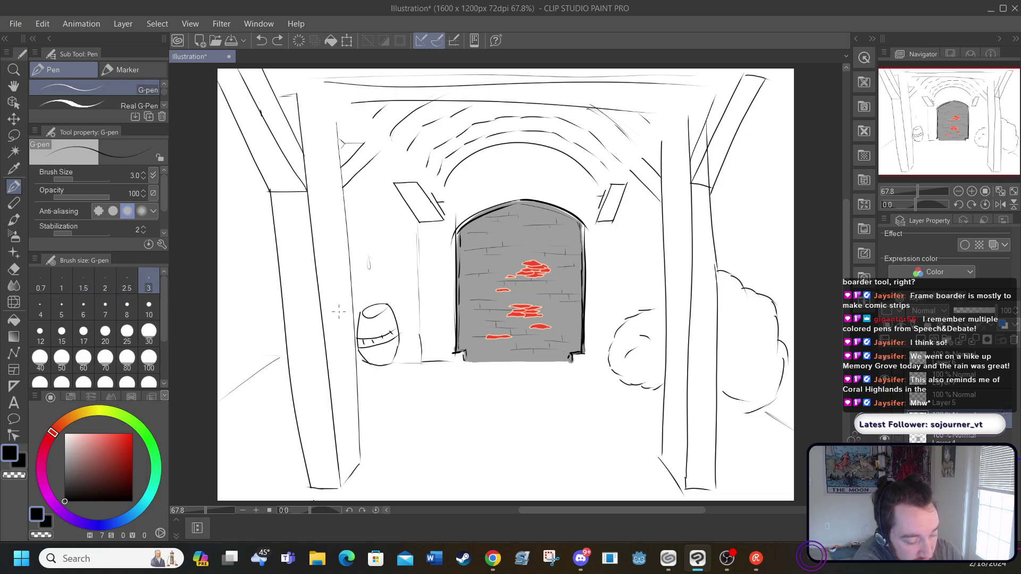
{"action": "left_click_drag", "start_coordinate": [338, 312], "coordinate": [342, 397]}
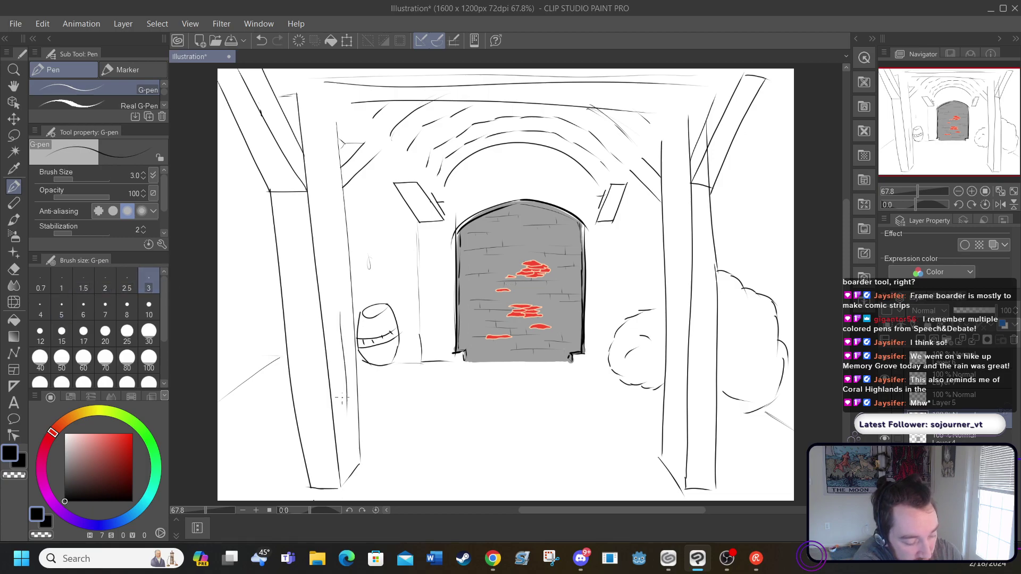
{"action": "left_click", "coordinate": [260, 41]}
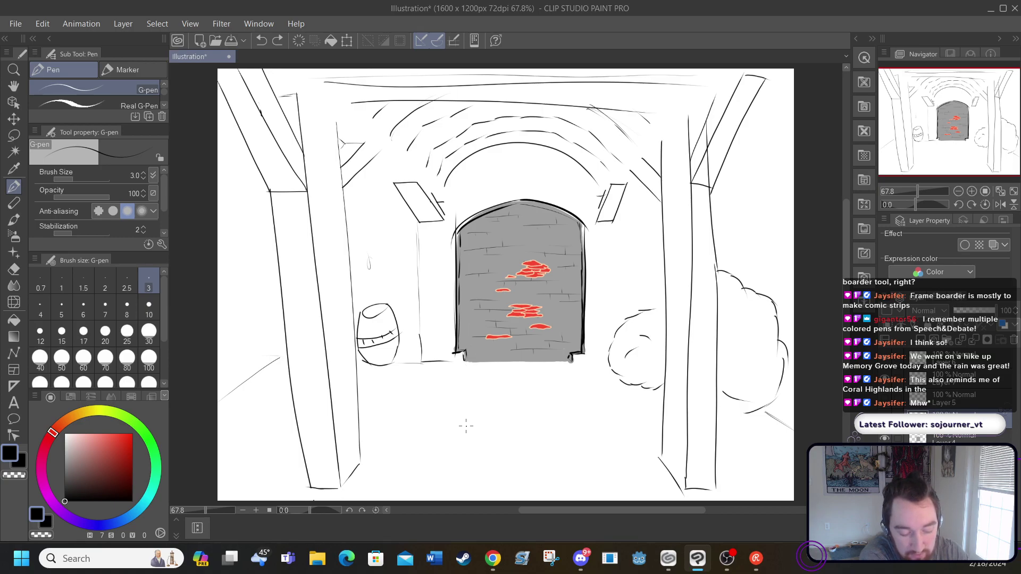
Draw an irregular, rounded patch outline on the floor in front of the brick doorway with the G-pen
{"action": "mouse_move", "coordinate": [457, 430]}
{"action": "left_mouse_down"}
{"action": "mouse_move", "coordinate": [467, 400]}
{"action": "mouse_move", "coordinate": [512, 384]}
{"action": "mouse_move", "coordinate": [564, 390]}
{"action": "mouse_move", "coordinate": [578, 456]}
{"action": "mouse_move", "coordinate": [554, 470]}
{"action": "mouse_move", "coordinate": [516, 471]}
{"action": "left_mouse_up"}
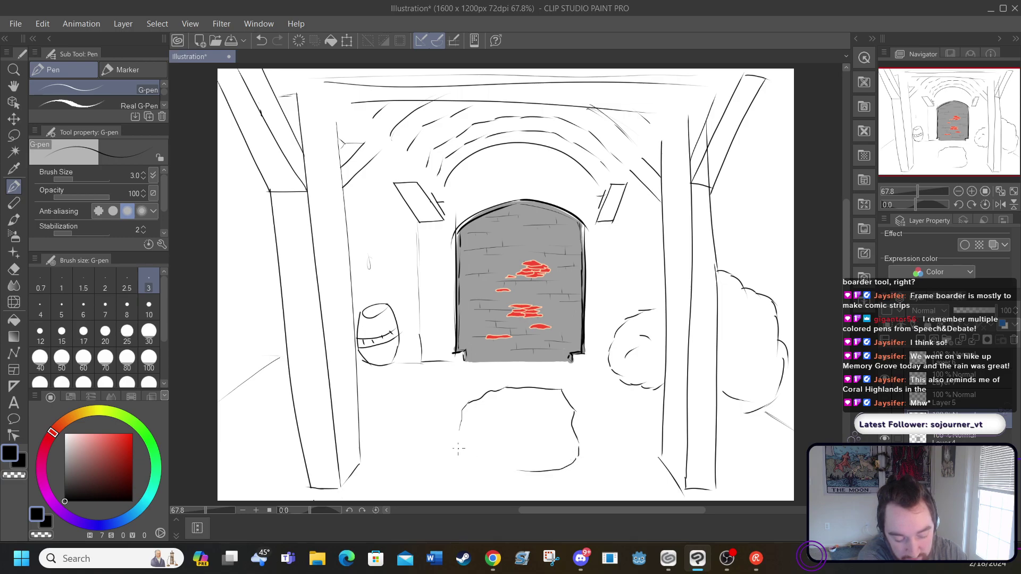
{"action": "mouse_move", "coordinate": [457, 432]}
{"action": "left_mouse_down"}
{"action": "mouse_move", "coordinate": [439, 471]}
{"action": "mouse_move", "coordinate": [460, 479]}
{"action": "mouse_move", "coordinate": [525, 471]}
{"action": "left_mouse_up"}
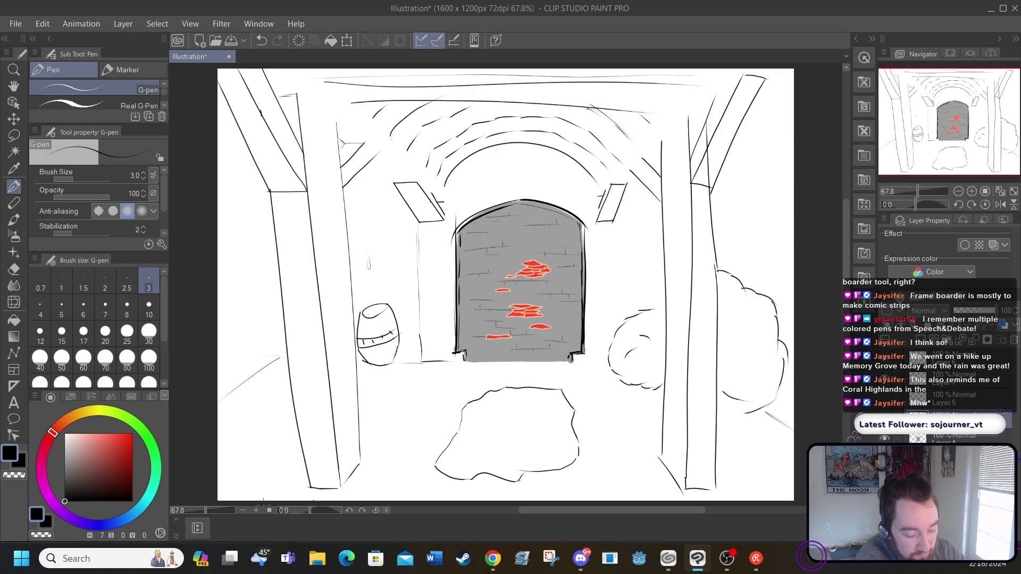
Add small inward tick marks at the bends along the left and upper-left edge of the floor patch
{"action": "left_click", "coordinate": [256, 510]}
{"action": "left_click", "coordinate": [255, 510]}
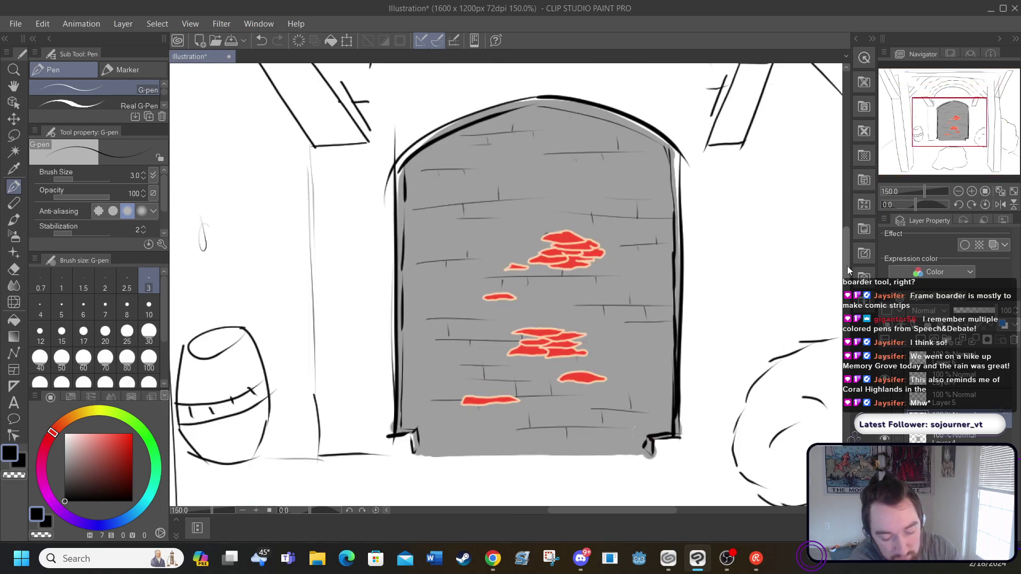
{"action": "left_click_drag", "start_coordinate": [848, 268], "coordinate": [847, 386]}
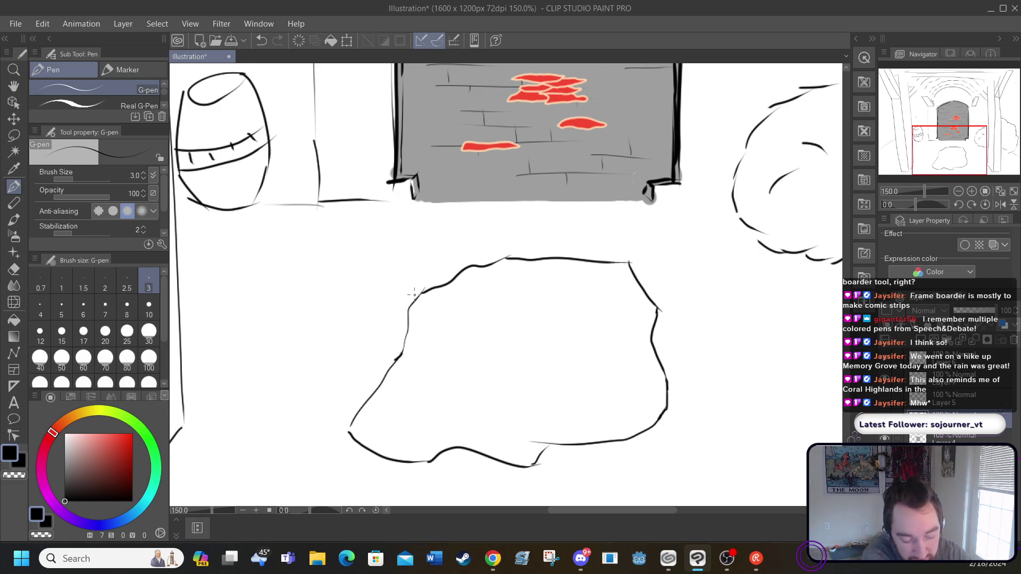
{"action": "left_click_drag", "start_coordinate": [349, 433], "coordinate": [356, 413]}
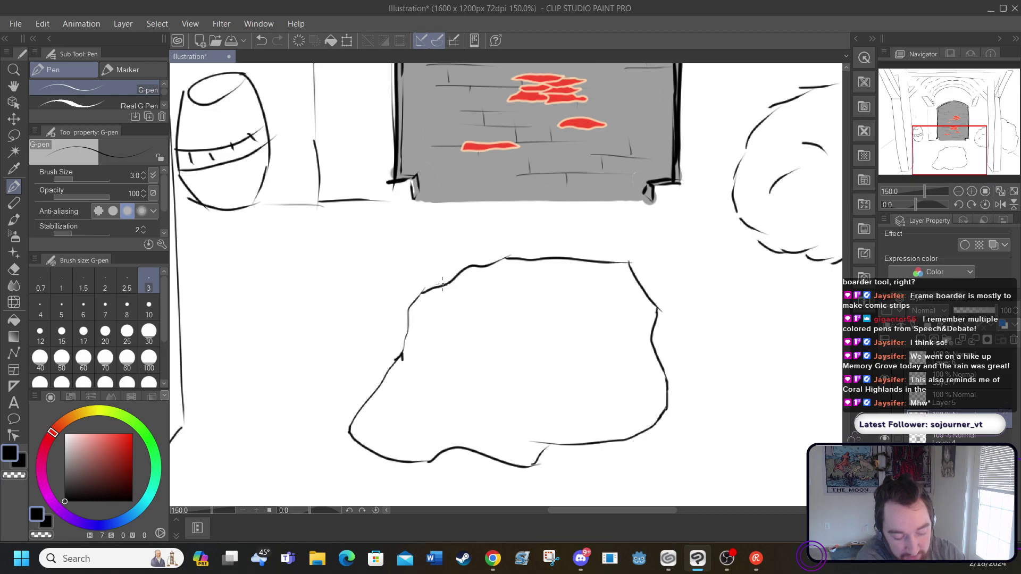
{"action": "left_click_drag", "start_coordinate": [447, 283], "coordinate": [449, 290]}
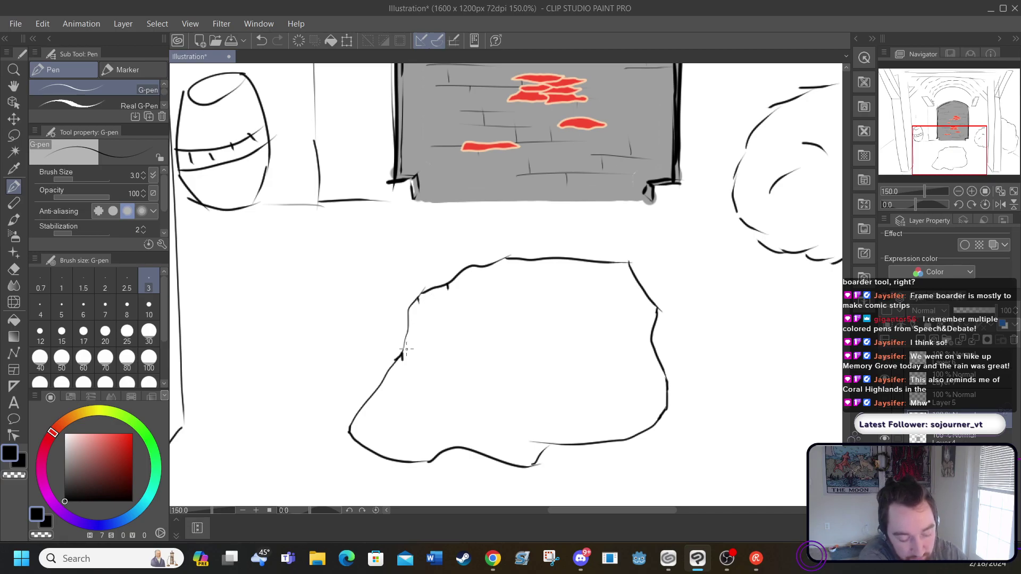
{"action": "mouse_move", "coordinate": [405, 344]}
{"action": "left_mouse_down"}
{"action": "mouse_move", "coordinate": [399, 360]}
{"action": "mouse_move", "coordinate": [415, 332]}
{"action": "left_mouse_up"}
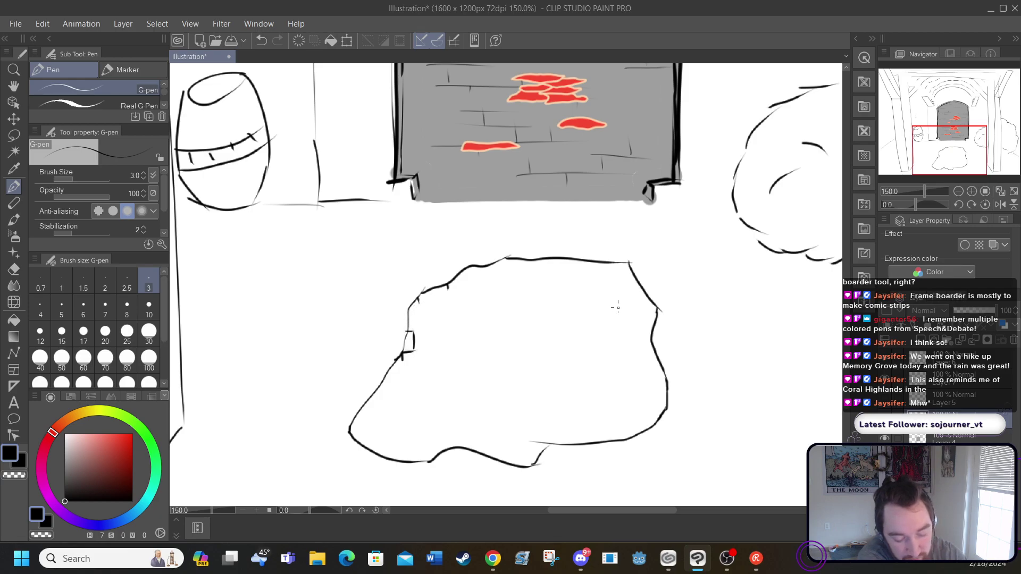
{"action": "mouse_move", "coordinate": [651, 338]}
{"action": "left_mouse_down"}
{"action": "mouse_move", "coordinate": [642, 338]}
{"action": "mouse_move", "coordinate": [644, 363]}
{"action": "mouse_move", "coordinate": [662, 363]}
{"action": "left_mouse_up"}
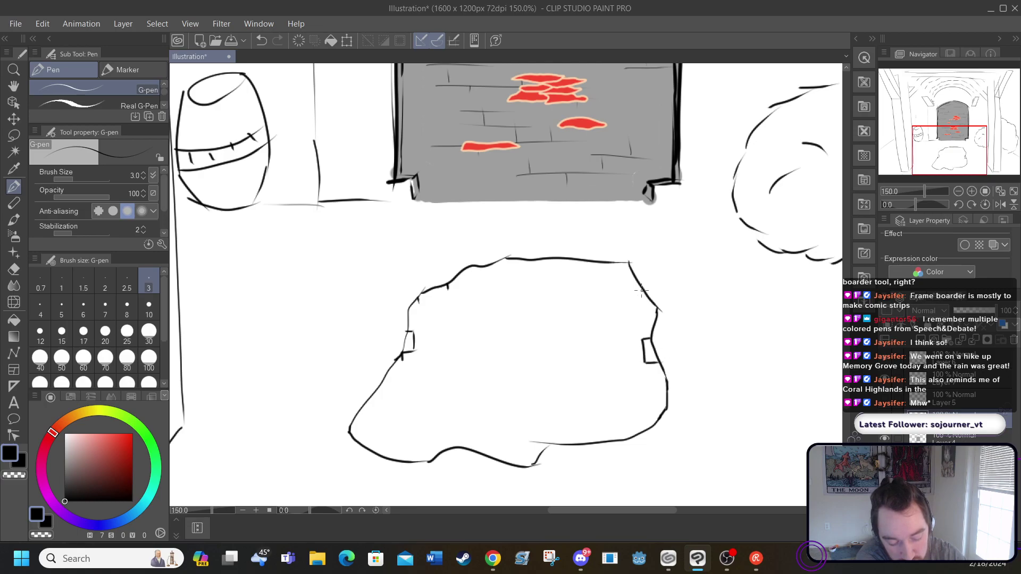
{"action": "mouse_move", "coordinate": [639, 290]}
{"action": "left_mouse_down"}
{"action": "mouse_move", "coordinate": [629, 290]}
{"action": "mouse_move", "coordinate": [634, 277]}
{"action": "left_mouse_up"}
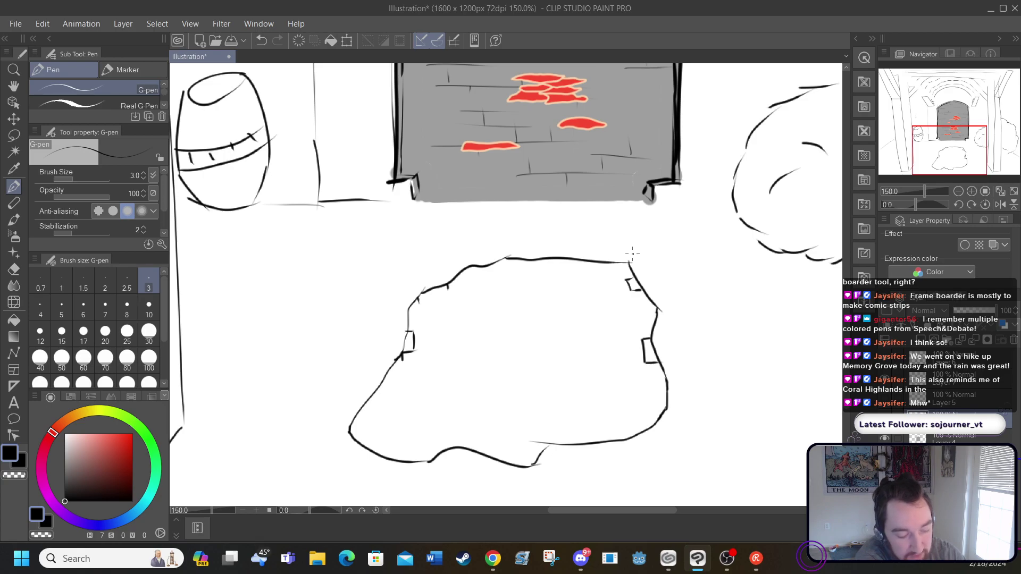
{"action": "left_click", "coordinate": [261, 41]}
{"action": "left_click", "coordinate": [261, 41]}
{"action": "left_click", "coordinate": [262, 41]}
{"action": "left_click", "coordinate": [261, 41]}
{"action": "left_click", "coordinate": [263, 42]}
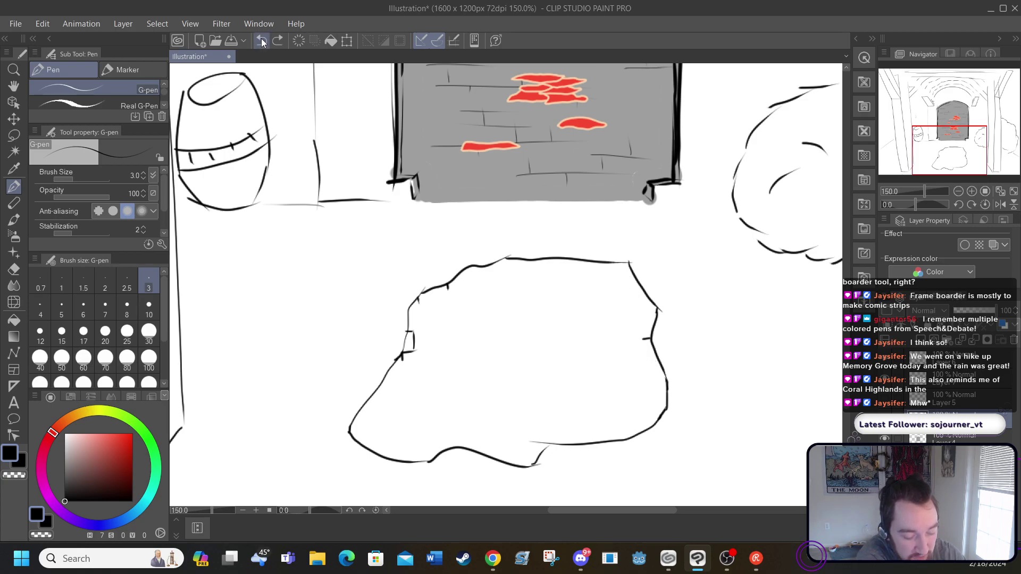
{"action": "left_click", "coordinate": [262, 42]}
{"action": "left_click", "coordinate": [261, 42]}
{"action": "left_click", "coordinate": [261, 41]}
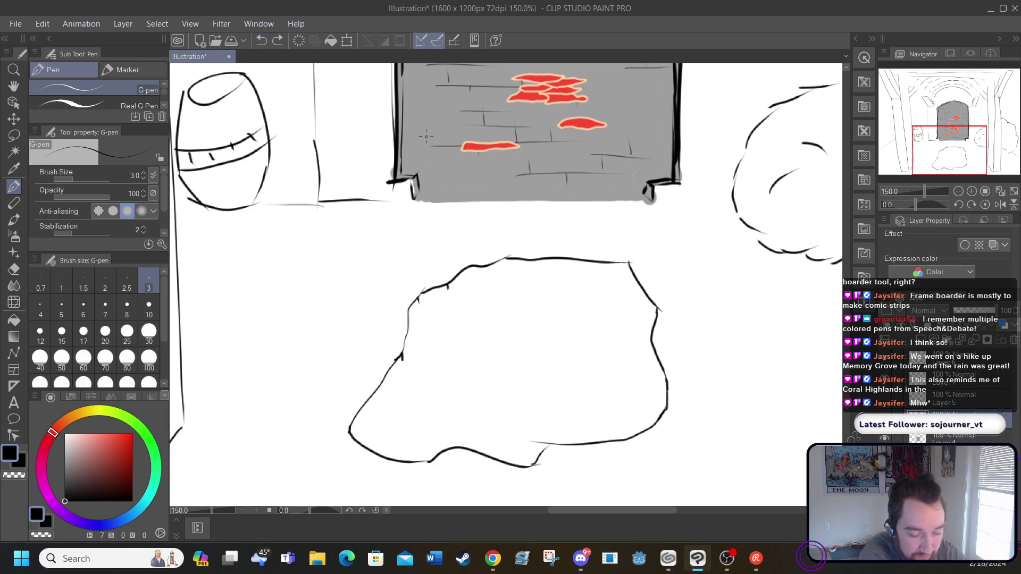
Sketch small block details on the floor patch's lower-left, upper-left and upper-right edges
{"action": "left_click", "coordinate": [243, 510]}
{"action": "scroll", "coordinate": [837, 272], "scroll_direction": "up", "scroll_amount": 3}
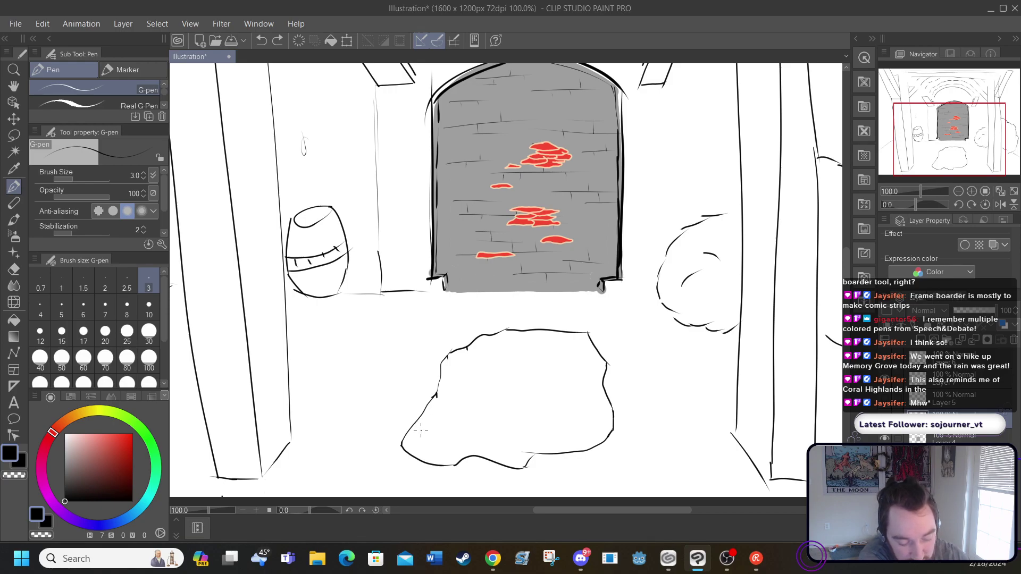
{"action": "mouse_move", "coordinate": [415, 433]}
{"action": "left_mouse_down"}
{"action": "mouse_move", "coordinate": [427, 413]}
{"action": "mouse_move", "coordinate": [408, 424]}
{"action": "left_mouse_up"}
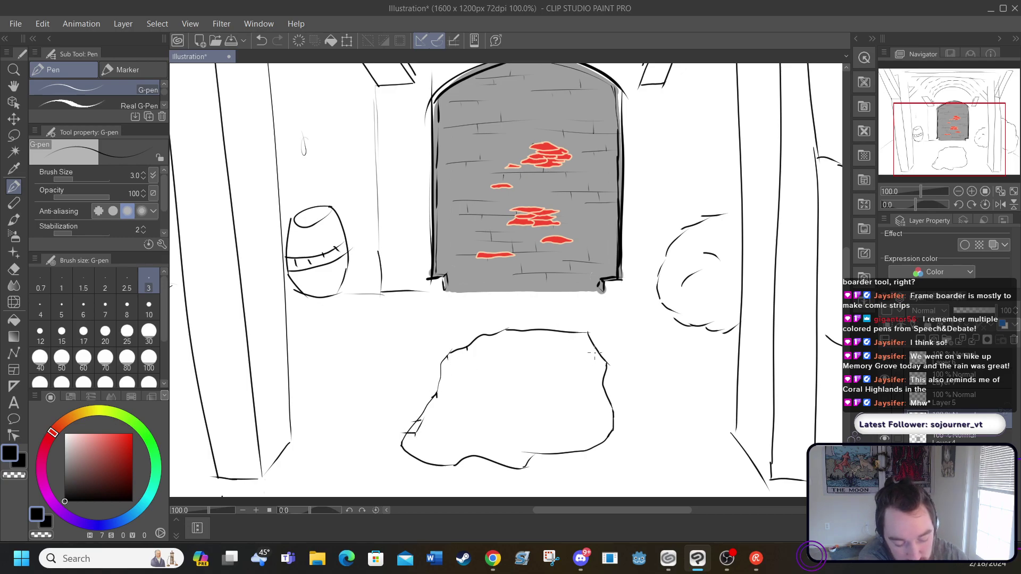
{"action": "mouse_move", "coordinate": [587, 351]}
{"action": "left_mouse_down"}
{"action": "mouse_move", "coordinate": [595, 376]}
{"action": "mouse_move", "coordinate": [596, 356]}
{"action": "left_mouse_up"}
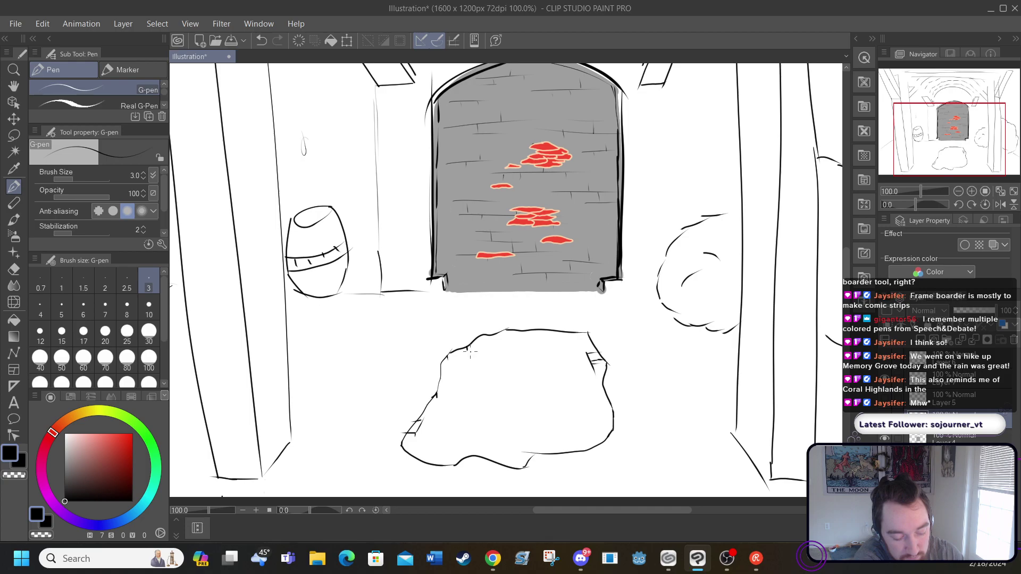
{"action": "mouse_move", "coordinate": [470, 353]}
{"action": "left_mouse_down"}
{"action": "mouse_move", "coordinate": [481, 332]}
{"action": "mouse_move", "coordinate": [470, 350]}
{"action": "mouse_move", "coordinate": [451, 344]}
{"action": "mouse_move", "coordinate": [469, 340]}
{"action": "mouse_move", "coordinate": [456, 337]}
{"action": "mouse_move", "coordinate": [467, 361]}
{"action": "left_mouse_up"}
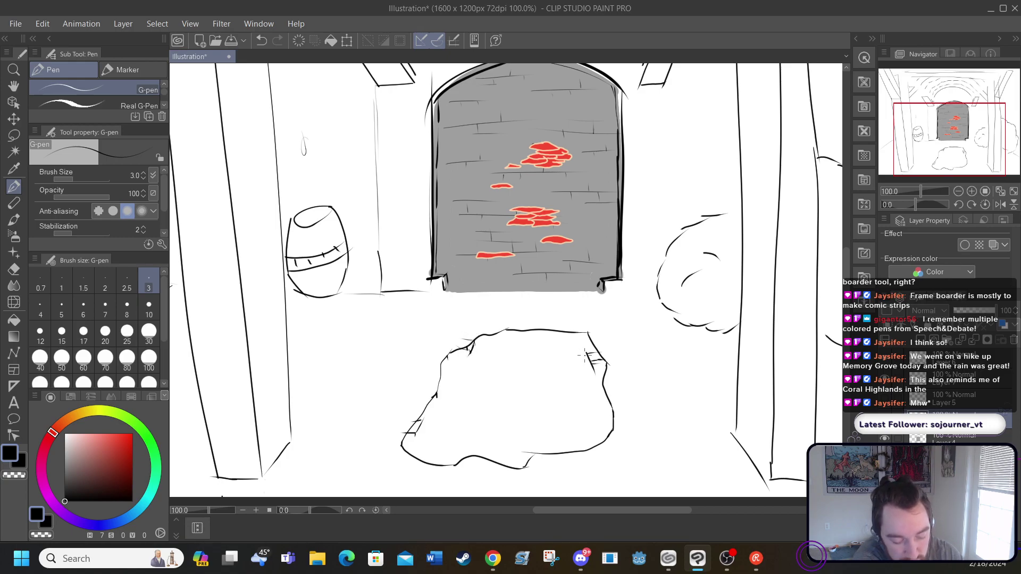
{"action": "mouse_move", "coordinate": [586, 347]}
{"action": "left_mouse_down"}
{"action": "mouse_move", "coordinate": [587, 366]}
{"action": "mouse_move", "coordinate": [598, 369]}
{"action": "left_mouse_up"}
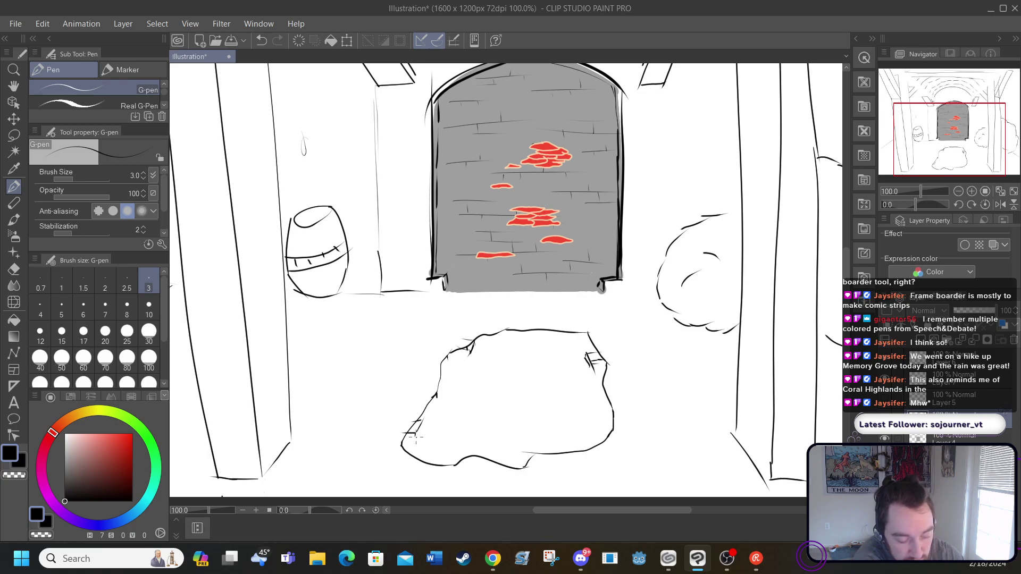
{"action": "left_click_drag", "start_coordinate": [423, 418], "coordinate": [415, 445]}
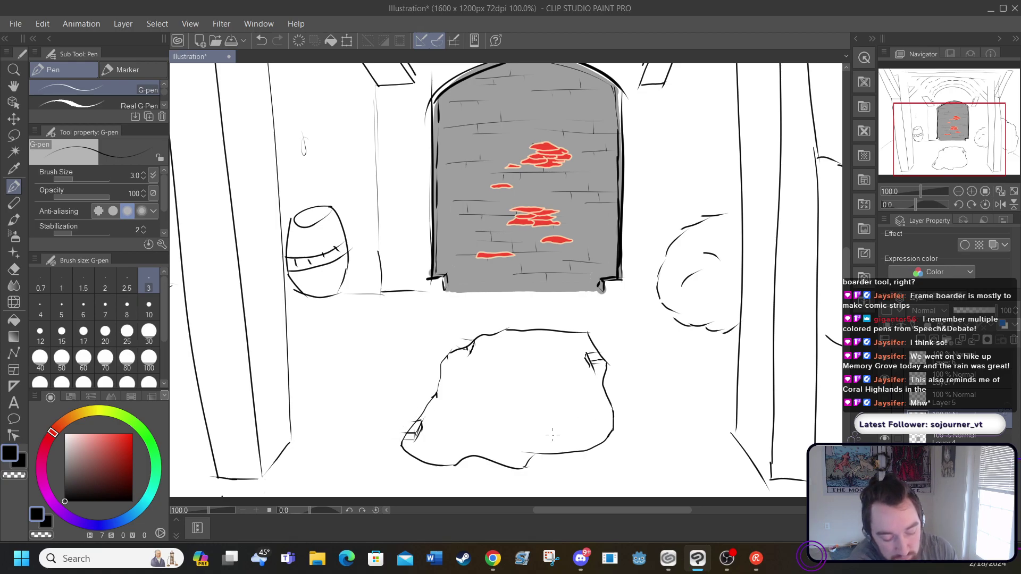
{"action": "mouse_move", "coordinate": [542, 442]}
{"action": "left_mouse_down"}
{"action": "mouse_move", "coordinate": [543, 460]}
{"action": "mouse_move", "coordinate": [554, 455]}
{"action": "mouse_move", "coordinate": [555, 439]}
{"action": "mouse_move", "coordinate": [540, 457]}
{"action": "left_mouse_up"}
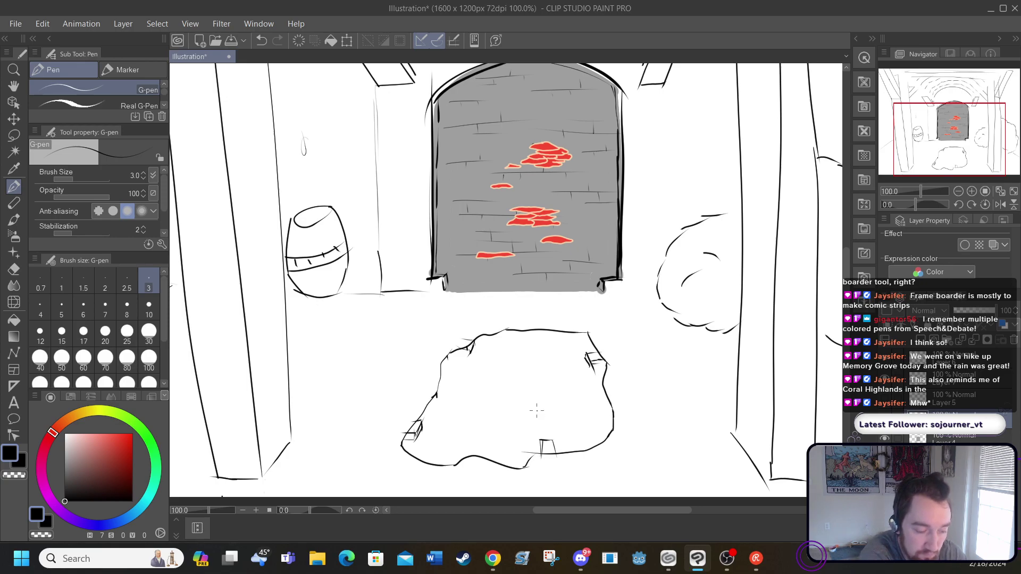
{"action": "left_click", "coordinate": [262, 41]}
{"action": "left_click", "coordinate": [261, 40]}
{"action": "left_click", "coordinate": [262, 40]}
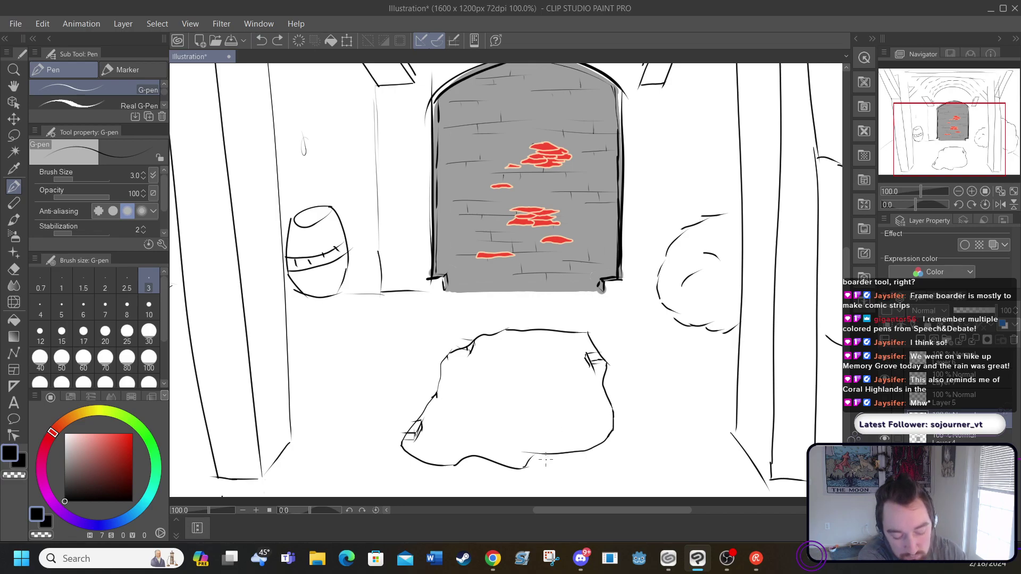
Draw a long thin block on the floor patch's lower-right edge and trace an inner contour along its left, upper and right edges
{"action": "mouse_move", "coordinate": [546, 450]}
{"action": "left_mouse_down"}
{"action": "mouse_move", "coordinate": [596, 459]}
{"action": "mouse_move", "coordinate": [562, 449]}
{"action": "mouse_move", "coordinate": [590, 446]}
{"action": "left_mouse_up"}
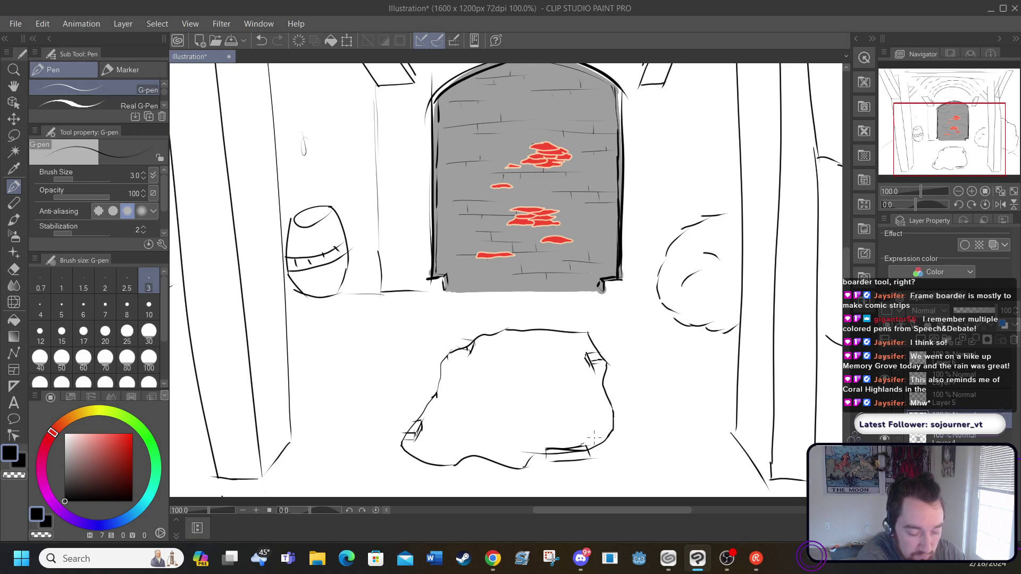
{"action": "left_click_drag", "start_coordinate": [412, 437], "coordinate": [442, 388]}
{"action": "mouse_move", "coordinate": [439, 398]}
{"action": "left_mouse_down"}
{"action": "mouse_move", "coordinate": [492, 336]}
{"action": "mouse_move", "coordinate": [581, 334]}
{"action": "mouse_move", "coordinate": [589, 344]}
{"action": "mouse_move", "coordinate": [585, 334]}
{"action": "mouse_move", "coordinate": [610, 432]}
{"action": "left_mouse_up"}
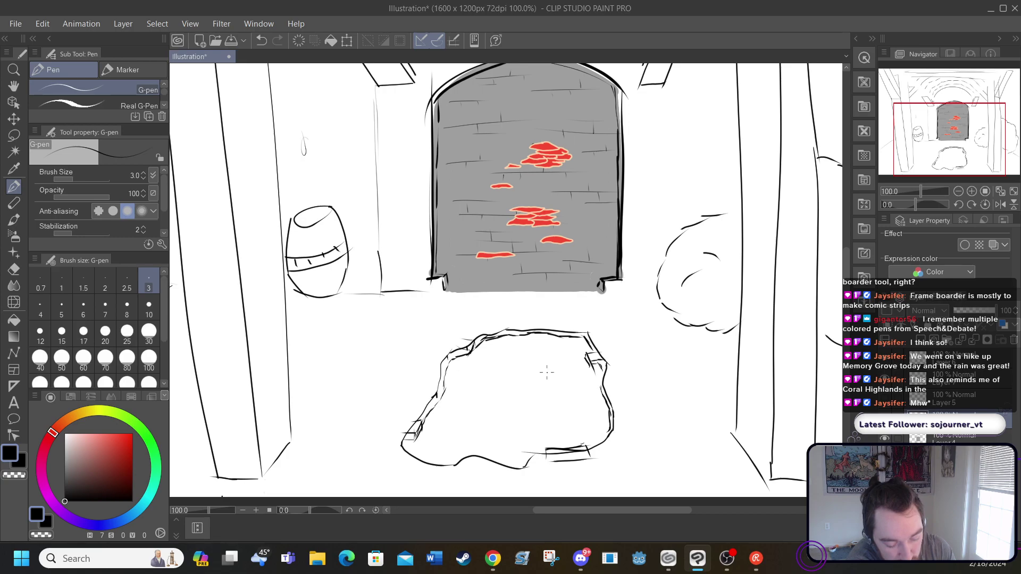
{"action": "left_click_drag", "start_coordinate": [421, 444], "coordinate": [405, 449]}
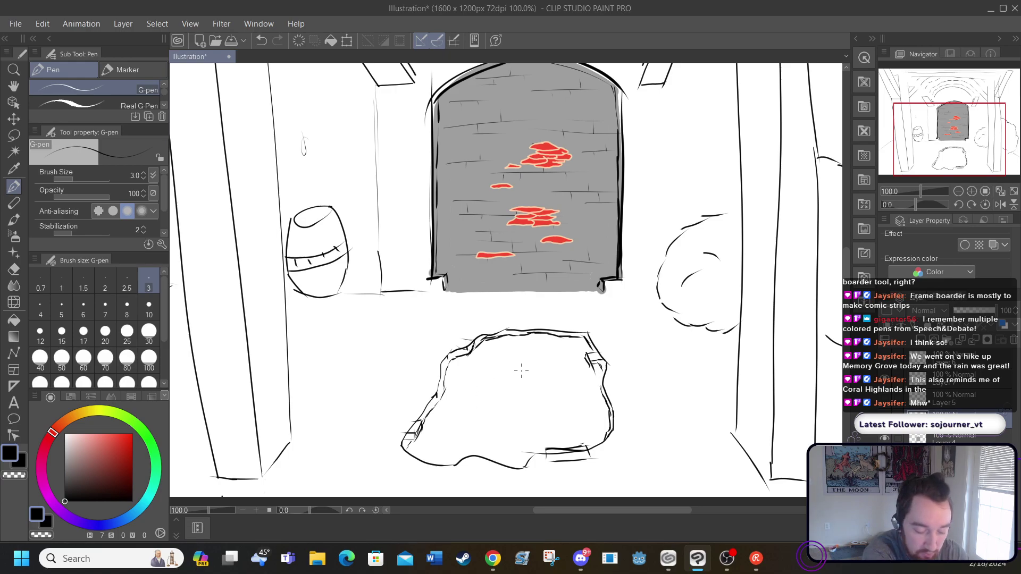
Create a new raster layer
{"action": "left_click", "coordinate": [123, 24]}
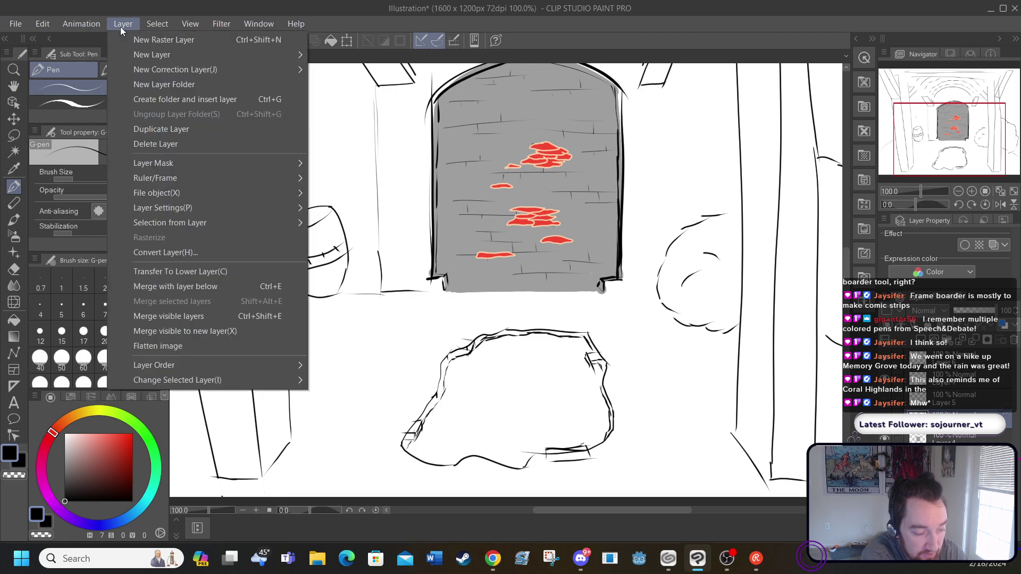
{"action": "left_click", "coordinate": [135, 37]}
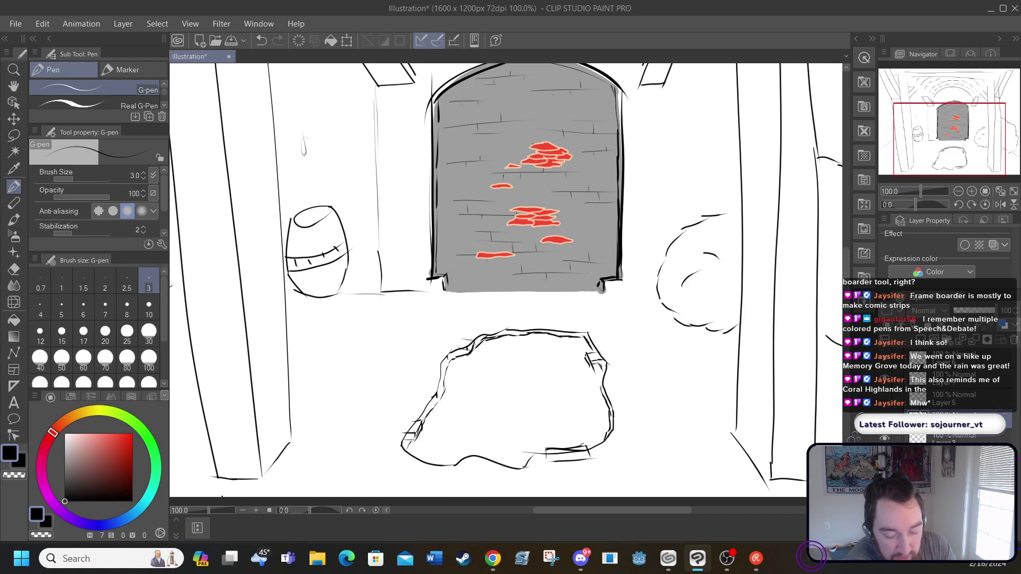
Examine which layers hold which parts of the drawing by hiding and showing them individually
{"action": "left_click", "coordinate": [939, 404]}
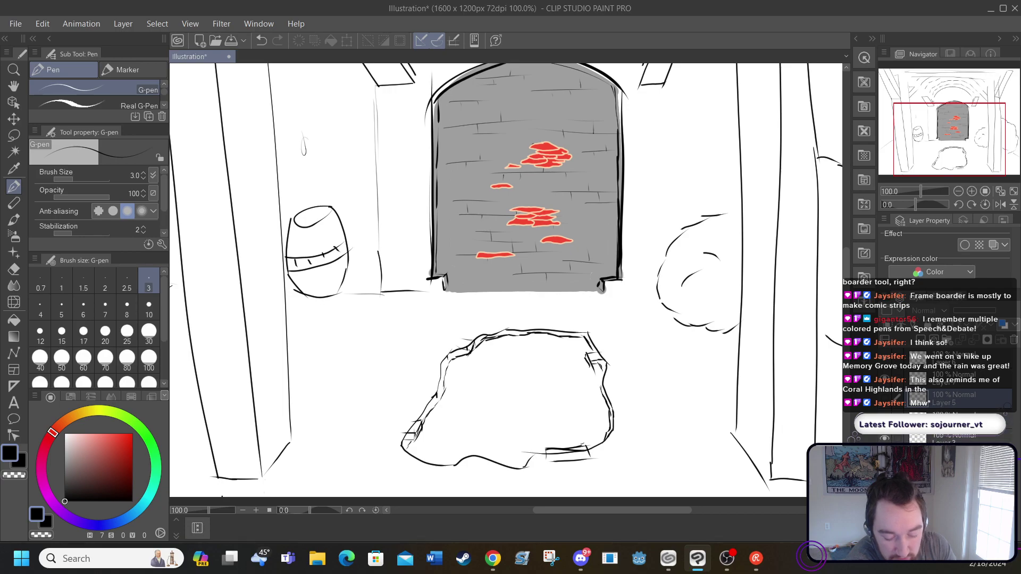
{"action": "scroll", "coordinate": [935, 396], "scroll_direction": "up", "scroll_amount": 1}
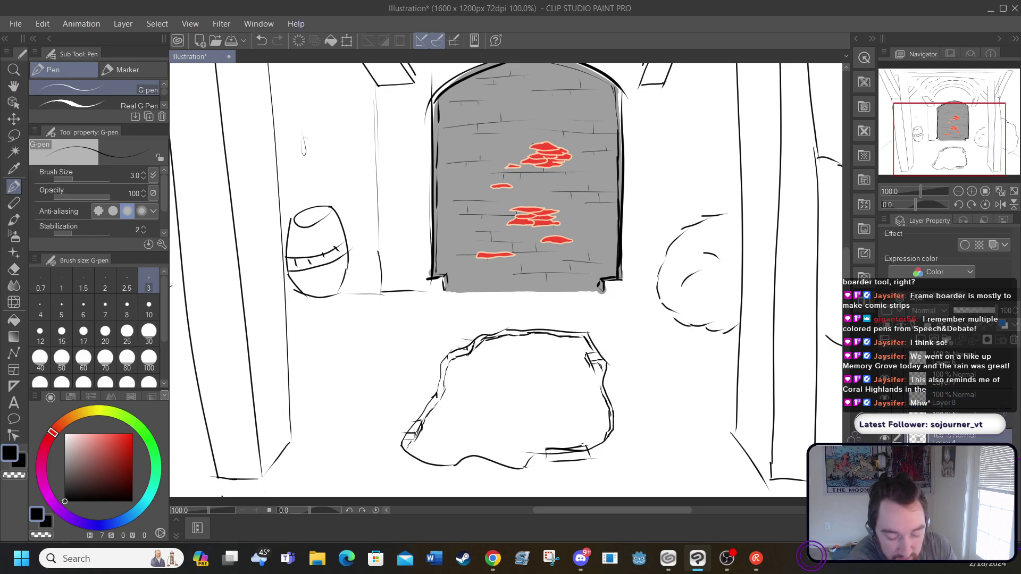
{"action": "left_click", "coordinate": [884, 417]}
{"action": "left_click", "coordinate": [884, 417]}
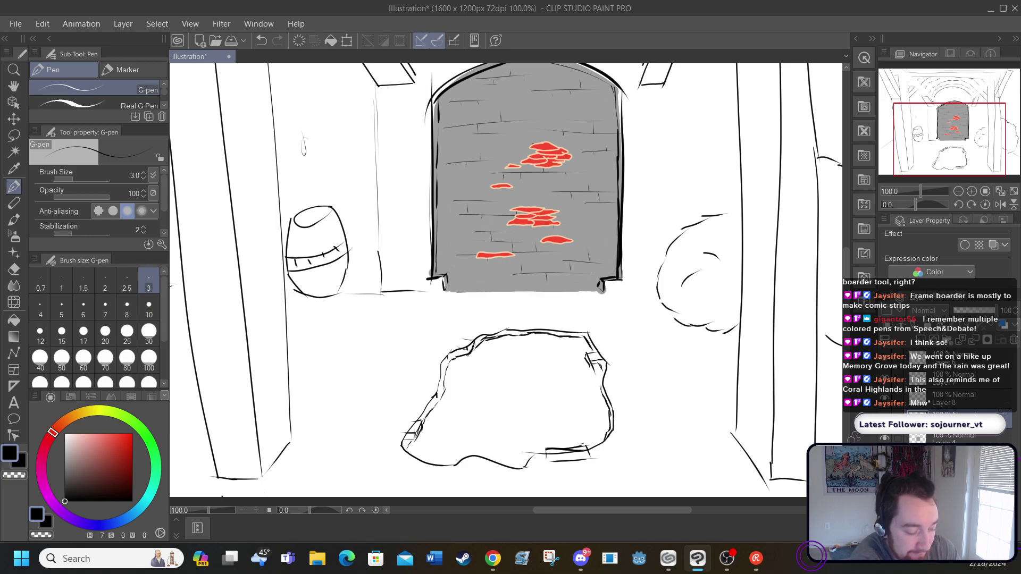
{"action": "left_click", "coordinate": [884, 399]}
{"action": "left_click", "coordinate": [884, 399]}
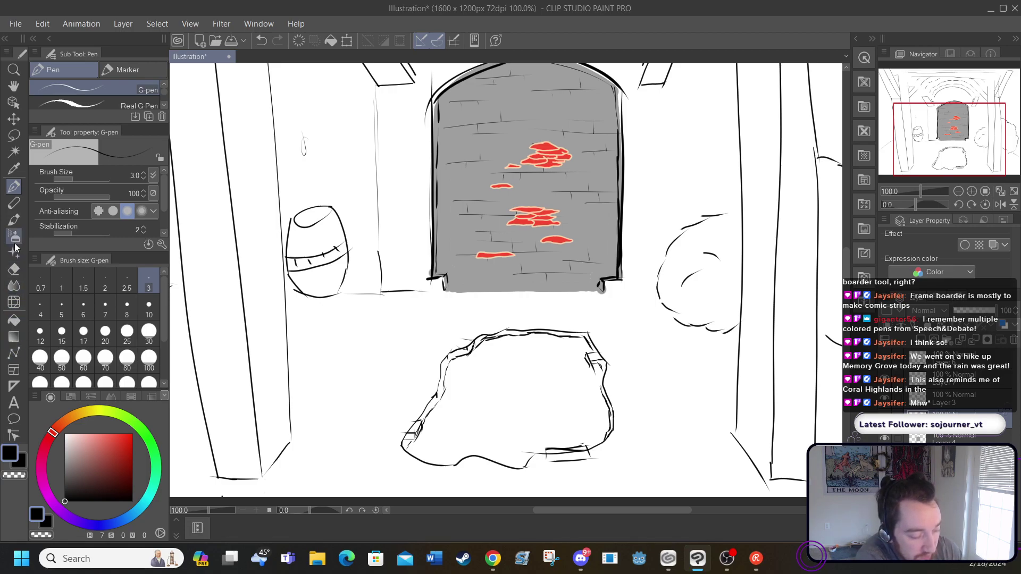
Paint the left half of the floor patch's interior with the G-pen at size 15 in dark indigo (H 245, S 44, V 49)
{"action": "left_click", "coordinate": [74, 521]}
{"action": "left_click_drag", "start_coordinate": [74, 520], "coordinate": [83, 523]}
{"action": "mouse_move", "coordinate": [108, 450]}
{"action": "left_mouse_down"}
{"action": "mouse_move", "coordinate": [101, 432]}
{"action": "mouse_move", "coordinate": [126, 469]}
{"action": "mouse_move", "coordinate": [98, 469]}
{"action": "left_mouse_up"}
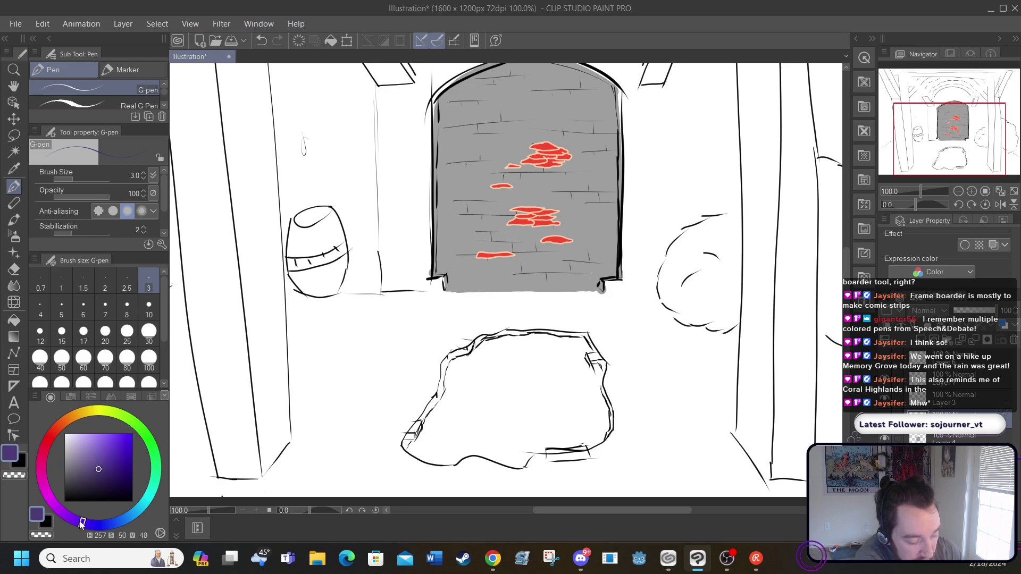
{"action": "left_click_drag", "start_coordinate": [82, 523], "coordinate": [85, 525]}
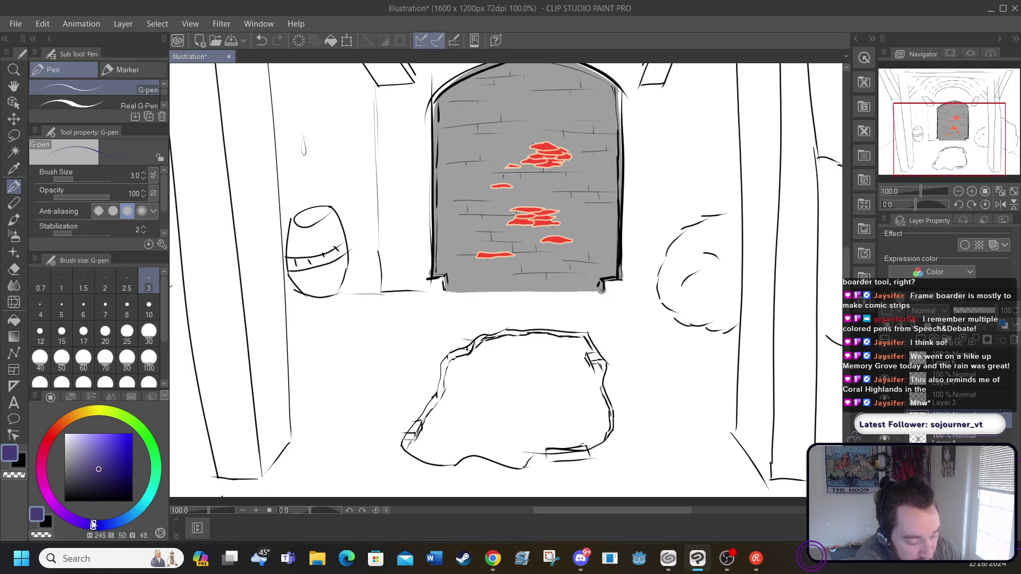
{"action": "left_click", "coordinate": [97, 469]}
{"action": "left_click_drag", "start_coordinate": [98, 468], "coordinate": [94, 468]}
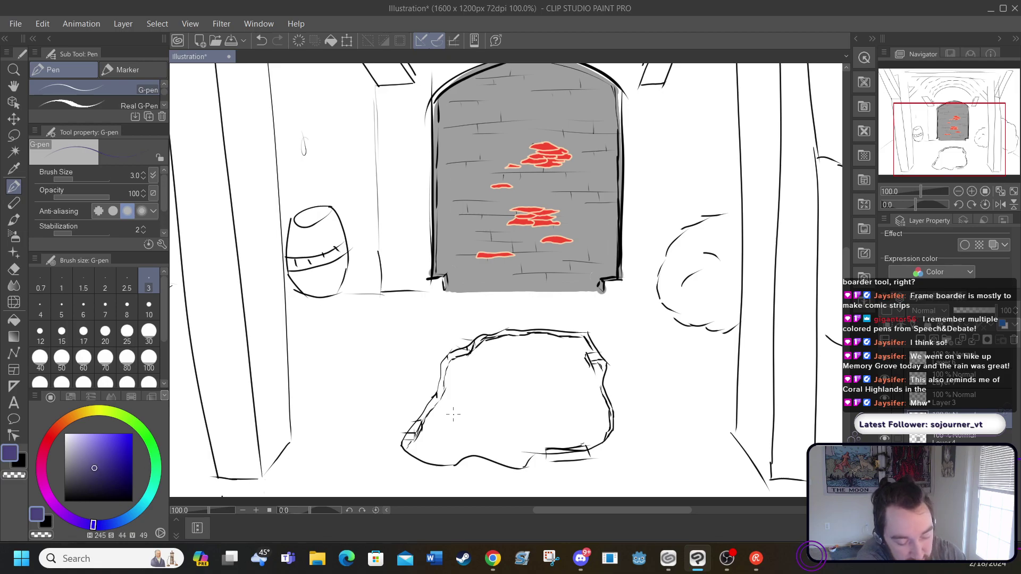
{"action": "left_click", "coordinate": [61, 332]}
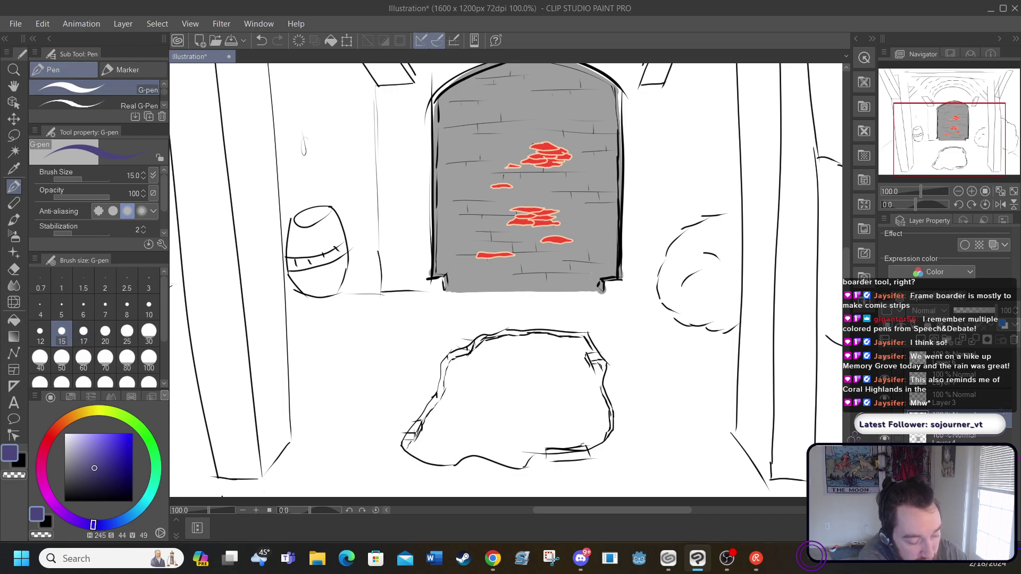
{"action": "mouse_move", "coordinate": [458, 427]}
{"action": "left_mouse_down"}
{"action": "mouse_move", "coordinate": [491, 377]}
{"action": "mouse_move", "coordinate": [482, 431]}
{"action": "left_mouse_up"}
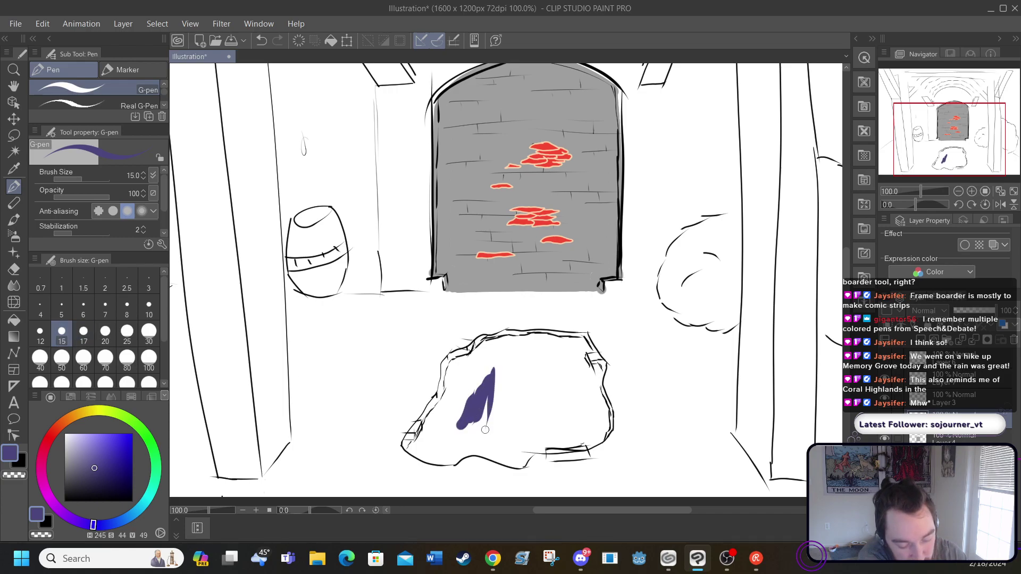
{"action": "mouse_move", "coordinate": [502, 366]}
{"action": "left_mouse_down"}
{"action": "mouse_move", "coordinate": [489, 424]}
{"action": "mouse_move", "coordinate": [507, 426]}
{"action": "left_mouse_up"}
{"action": "mouse_move", "coordinate": [516, 360]}
{"action": "left_mouse_down"}
{"action": "mouse_move", "coordinate": [516, 409]}
{"action": "mouse_move", "coordinate": [517, 367]}
{"action": "mouse_move", "coordinate": [516, 431]}
{"action": "left_mouse_up"}
{"action": "left_click_drag", "start_coordinate": [522, 361], "coordinate": [518, 439]}
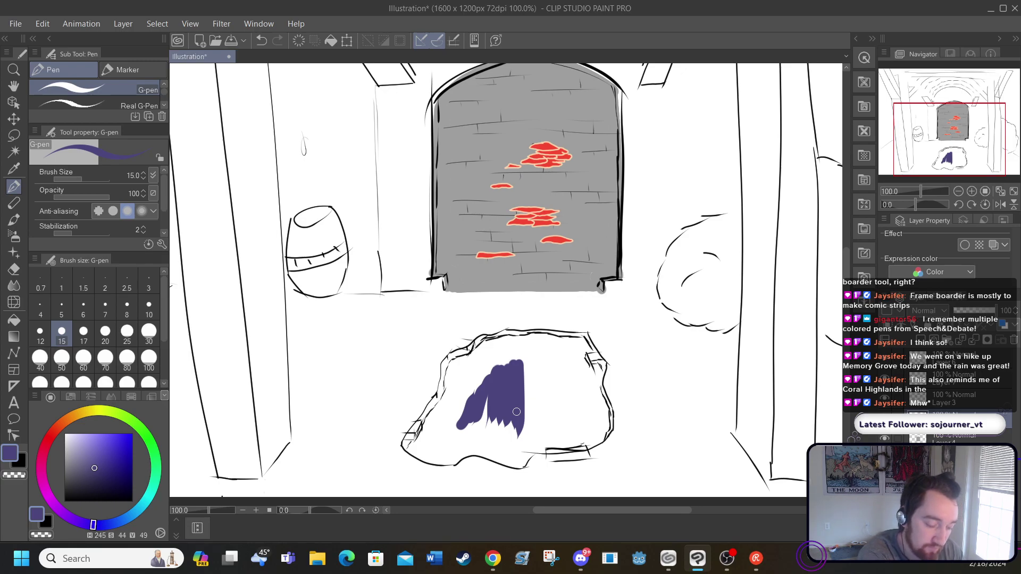
Repaint the indigo strokes inside the floor patch with a lighter purple (H 245, S 31, V 57)
{"action": "left_click", "coordinate": [86, 463]}
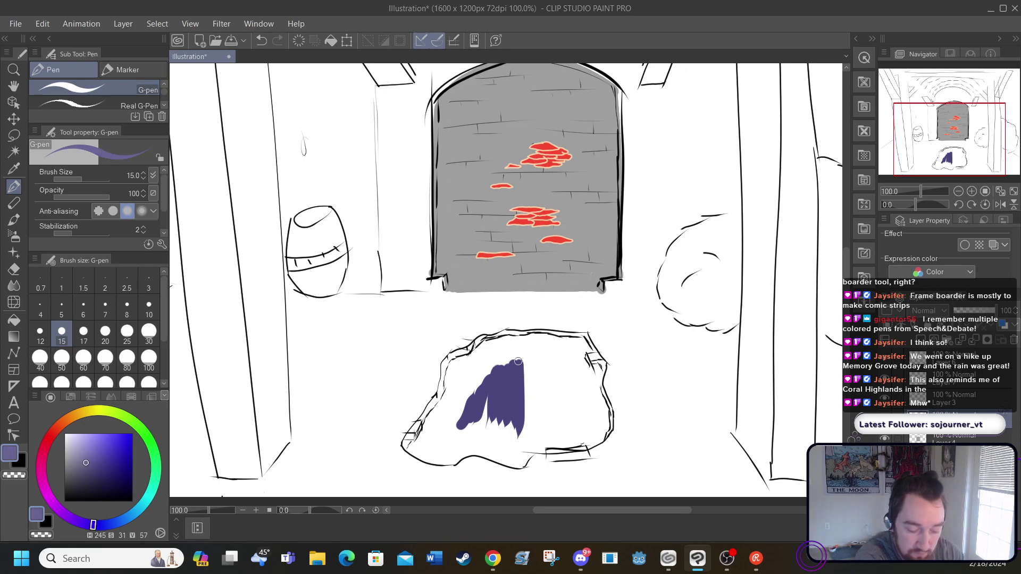
{"action": "mouse_move", "coordinate": [518, 357]}
{"action": "left_mouse_down"}
{"action": "mouse_move", "coordinate": [516, 401]}
{"action": "mouse_move", "coordinate": [504, 368]}
{"action": "mouse_move", "coordinate": [505, 434]}
{"action": "left_mouse_up"}
{"action": "mouse_move", "coordinate": [503, 360]}
{"action": "left_mouse_down"}
{"action": "mouse_move", "coordinate": [497, 436]}
{"action": "mouse_move", "coordinate": [488, 434]}
{"action": "left_mouse_up"}
{"action": "left_click_drag", "start_coordinate": [490, 381], "coordinate": [481, 432]}
{"action": "left_click_drag", "start_coordinate": [478, 389], "coordinate": [461, 428]}
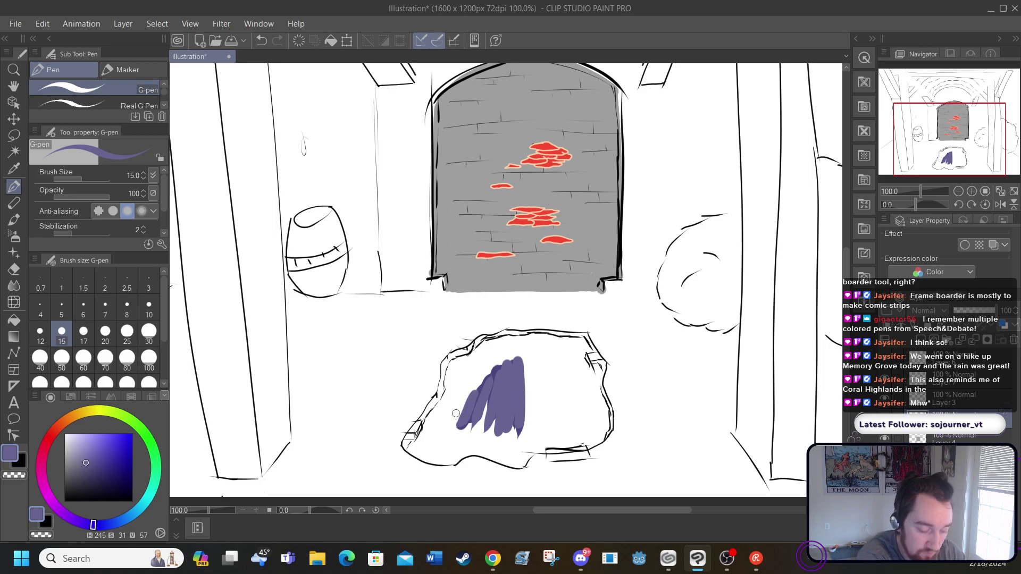
Colour the whole floor patch greyish purple (H 245, S 23, V 63), brushing along its inner outline and flood-filling the remaining interior
{"action": "left_click", "coordinate": [80, 458]}
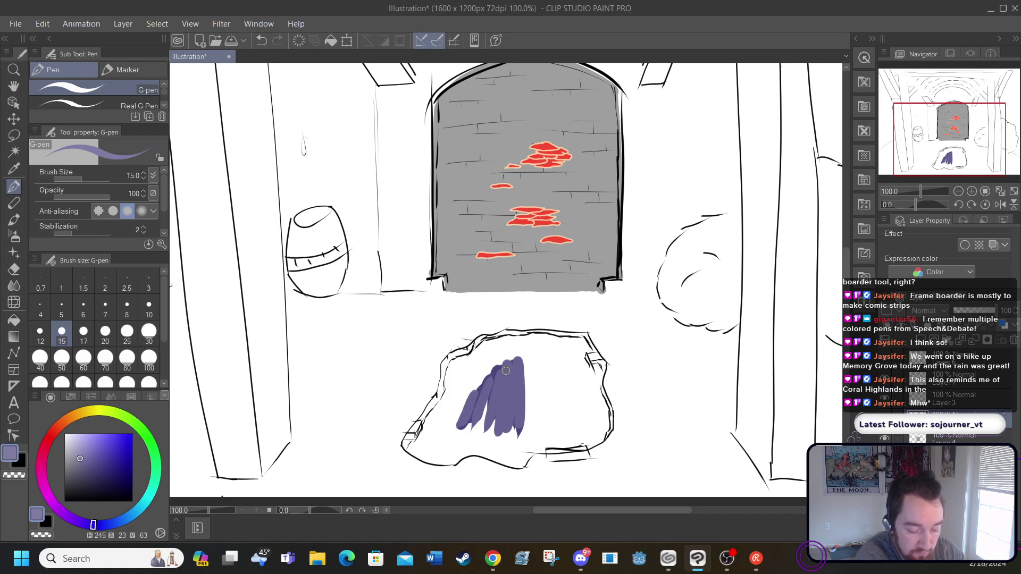
{"action": "mouse_move", "coordinate": [517, 360]}
{"action": "left_mouse_down"}
{"action": "mouse_move", "coordinate": [524, 442]}
{"action": "mouse_move", "coordinate": [508, 439]}
{"action": "left_mouse_up"}
{"action": "mouse_move", "coordinate": [503, 365]}
{"action": "left_mouse_down"}
{"action": "mouse_move", "coordinate": [501, 447]}
{"action": "mouse_move", "coordinate": [491, 441]}
{"action": "left_mouse_up"}
{"action": "mouse_move", "coordinate": [488, 370]}
{"action": "left_mouse_down"}
{"action": "mouse_move", "coordinate": [483, 434]}
{"action": "mouse_move", "coordinate": [431, 426]}
{"action": "left_mouse_up"}
{"action": "mouse_move", "coordinate": [456, 386]}
{"action": "left_mouse_down"}
{"action": "mouse_move", "coordinate": [450, 359]}
{"action": "mouse_move", "coordinate": [448, 385]}
{"action": "mouse_move", "coordinate": [454, 362]}
{"action": "mouse_move", "coordinate": [492, 339]}
{"action": "mouse_move", "coordinate": [590, 370]}
{"action": "left_mouse_up"}
{"action": "mouse_move", "coordinate": [592, 372]}
{"action": "left_mouse_down"}
{"action": "mouse_move", "coordinate": [605, 418]}
{"action": "mouse_move", "coordinate": [599, 442]}
{"action": "left_mouse_up"}
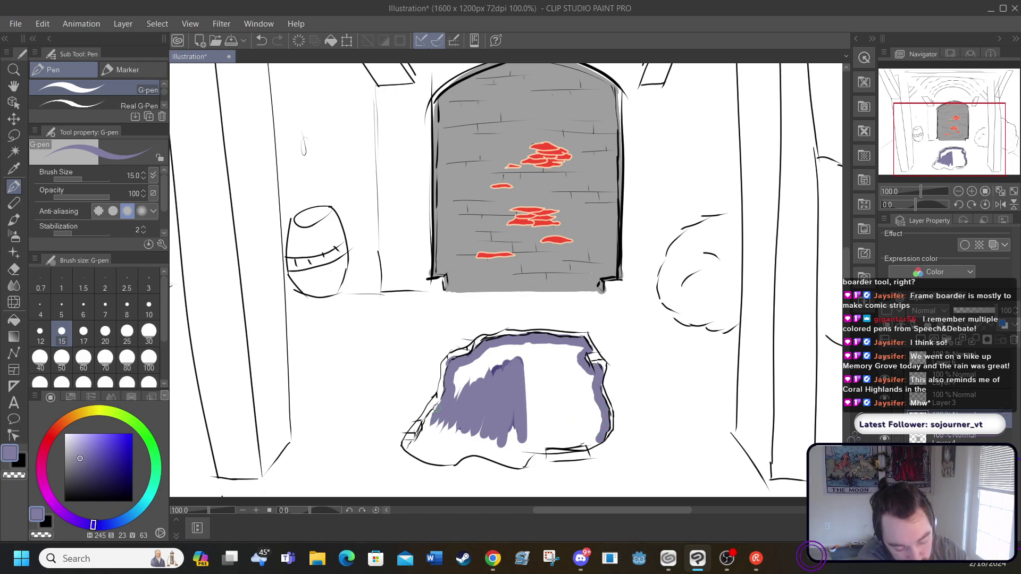
{"action": "mouse_move", "coordinate": [431, 418]}
{"action": "left_mouse_down"}
{"action": "mouse_move", "coordinate": [408, 448]}
{"action": "mouse_move", "coordinate": [439, 462]}
{"action": "mouse_move", "coordinate": [471, 456]}
{"action": "mouse_move", "coordinate": [514, 467]}
{"action": "mouse_move", "coordinate": [541, 448]}
{"action": "mouse_move", "coordinate": [592, 436]}
{"action": "left_mouse_up"}
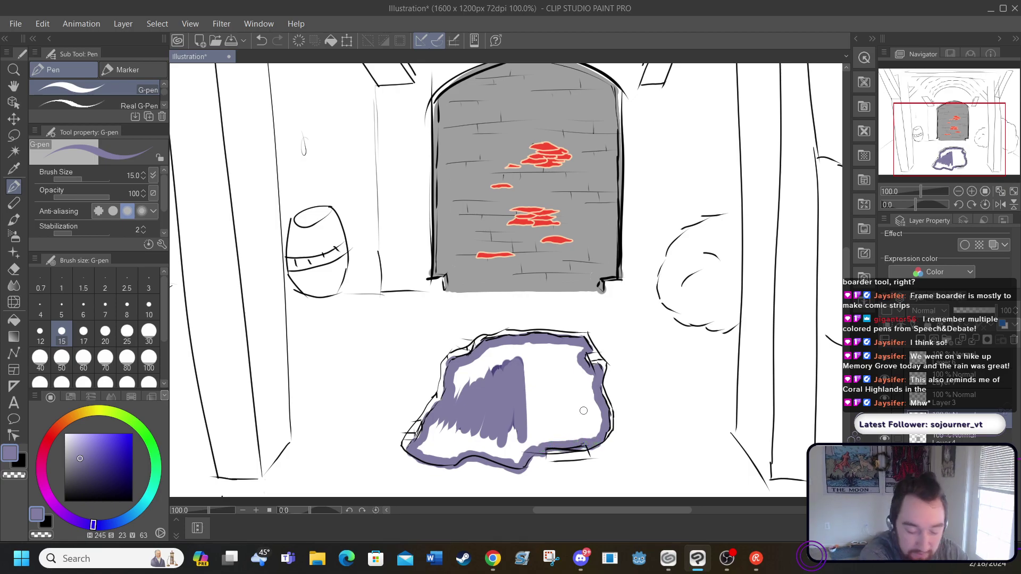
{"action": "left_click", "coordinate": [14, 320]}
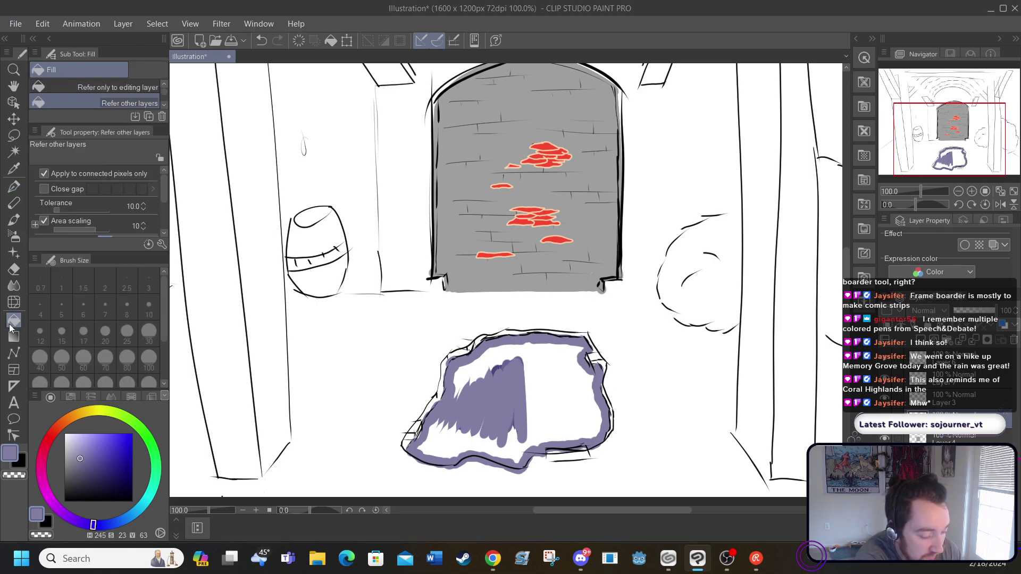
{"action": "left_click", "coordinate": [557, 396]}
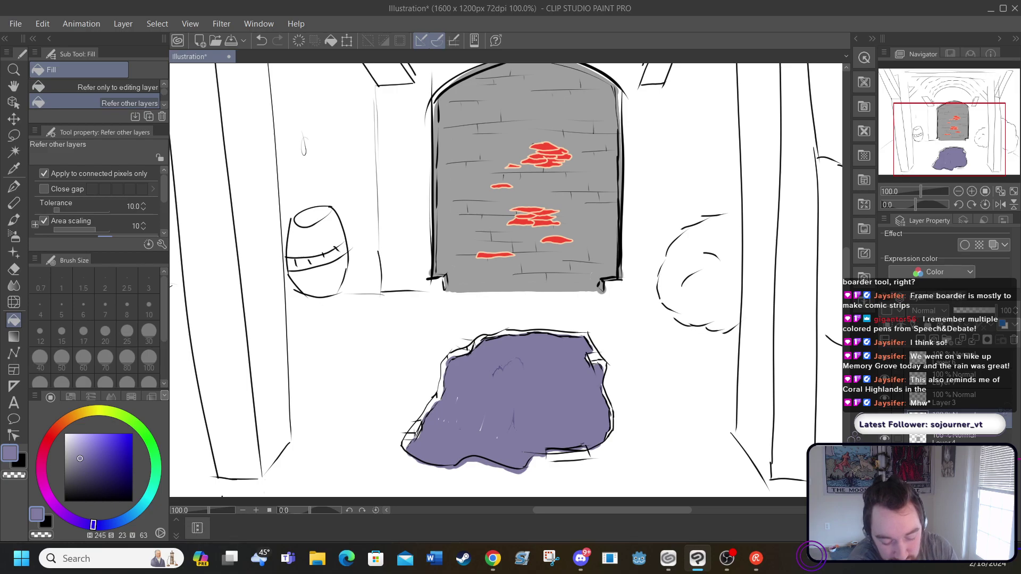
On Layer 3, erase the long block's lines at the floor patch's lower-right edge using the hard eraser at size 5
{"action": "left_click", "coordinate": [884, 399]}
{"action": "left_click", "coordinate": [884, 400]}
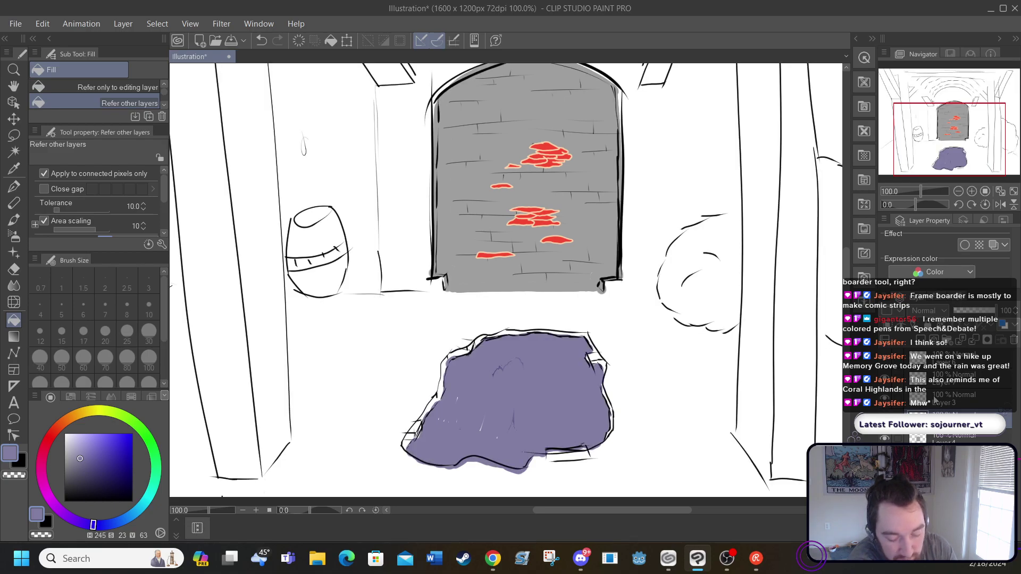
{"action": "left_click", "coordinate": [949, 401]}
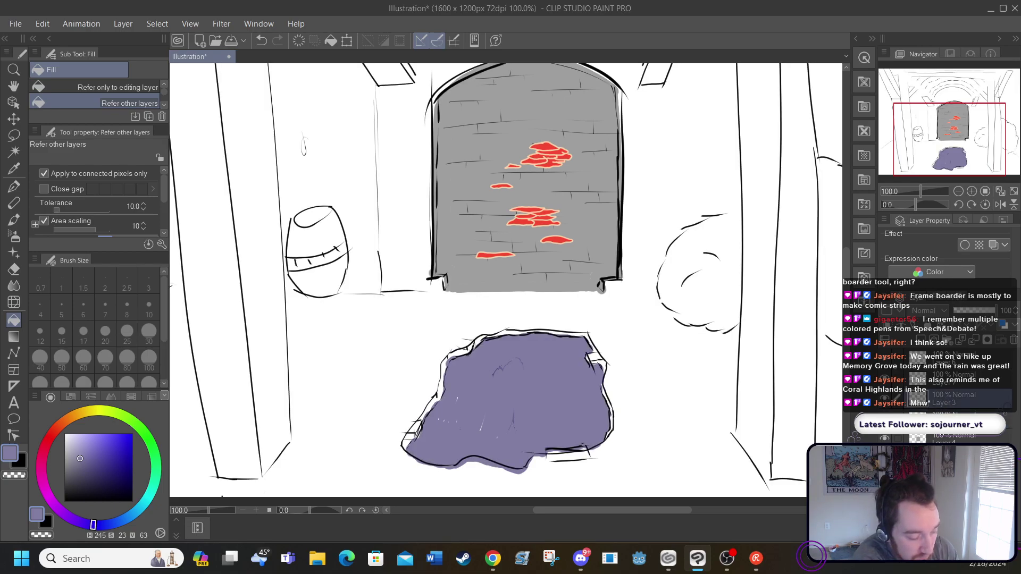
{"action": "left_click", "coordinate": [14, 269]}
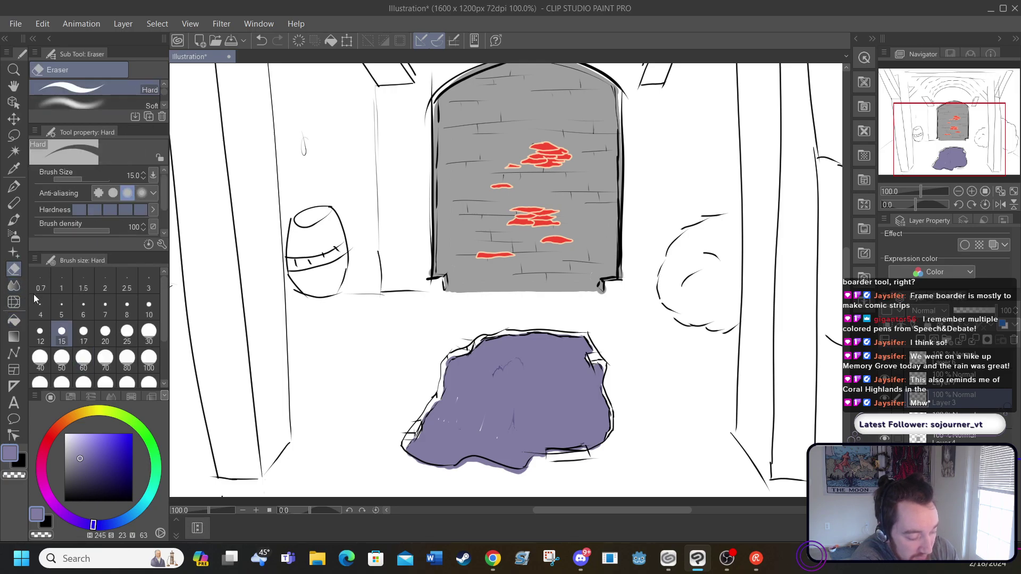
{"action": "left_click", "coordinate": [61, 307]}
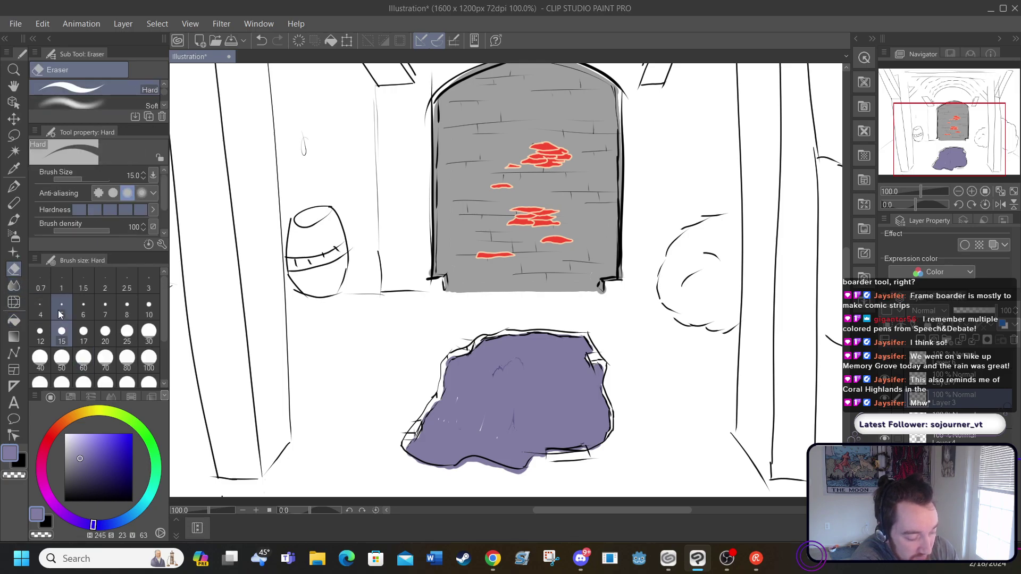
{"action": "left_click", "coordinate": [256, 510]}
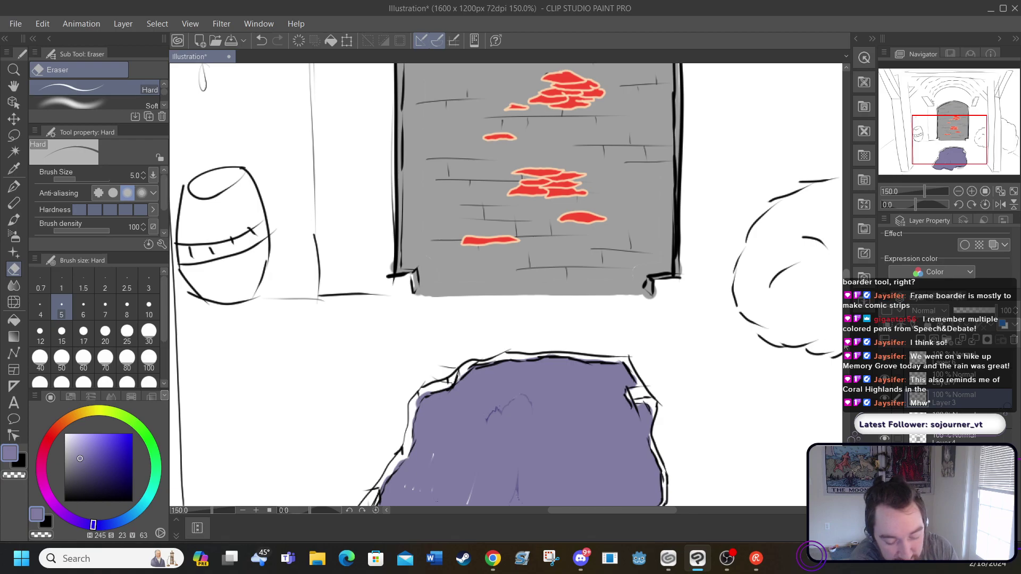
{"action": "scroll", "coordinate": [354, 432], "scroll_direction": "down", "scroll_amount": 3}
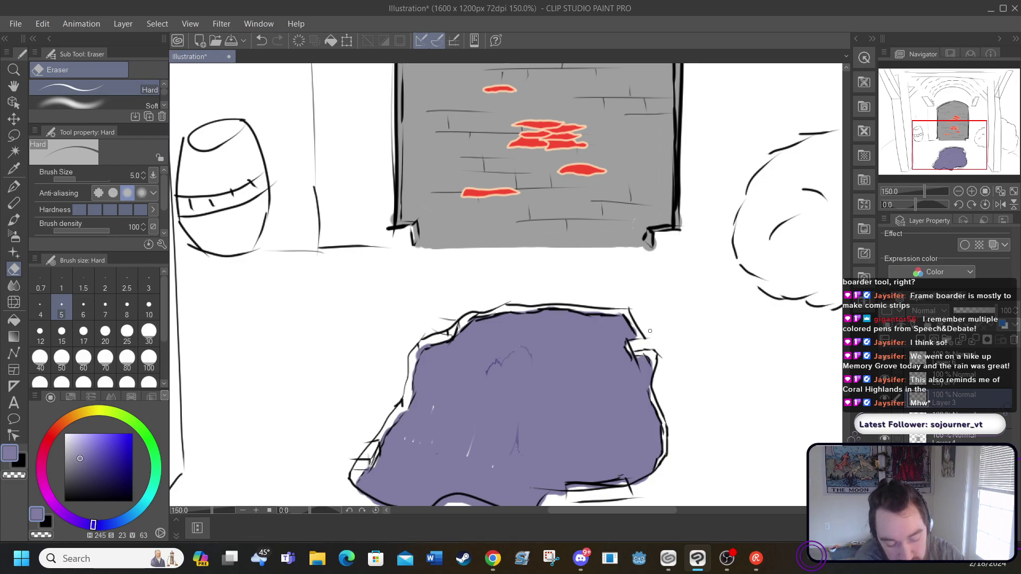
{"action": "scroll", "coordinate": [571, 419], "scroll_direction": "down", "scroll_amount": 5}
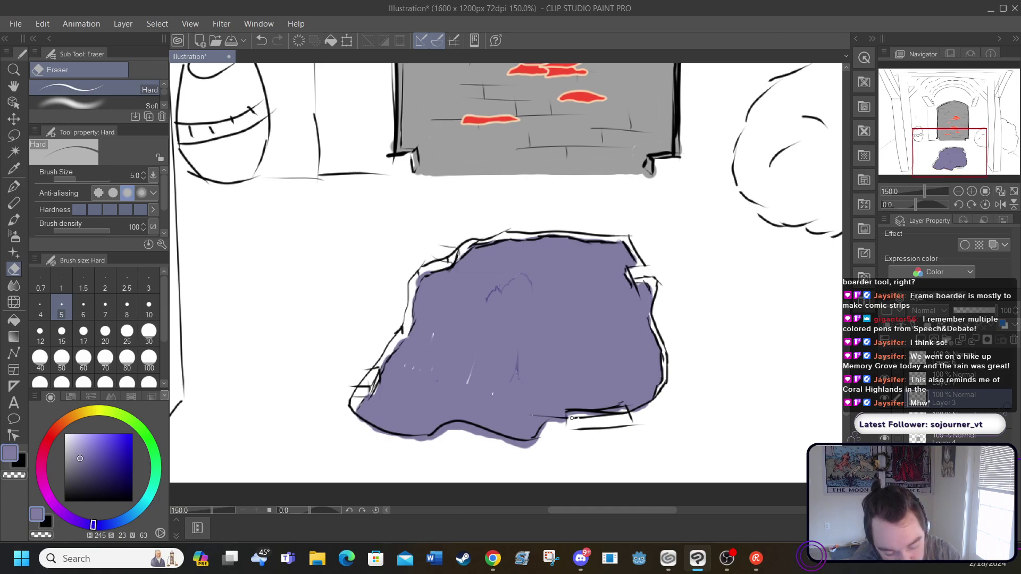
{"action": "left_click_drag", "start_coordinate": [572, 418], "coordinate": [621, 414]}
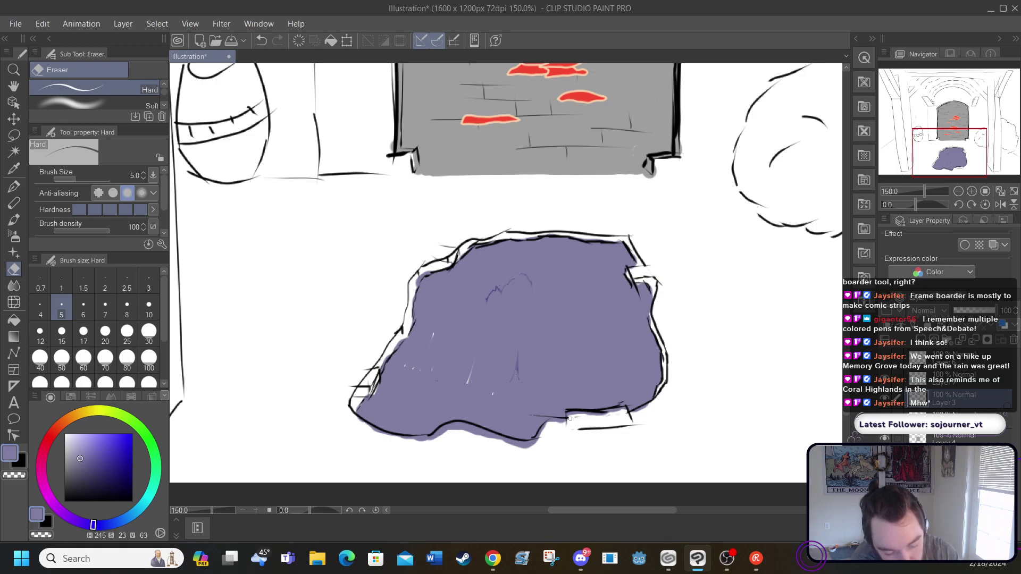
{"action": "left_click_drag", "start_coordinate": [576, 428], "coordinate": [623, 426]}
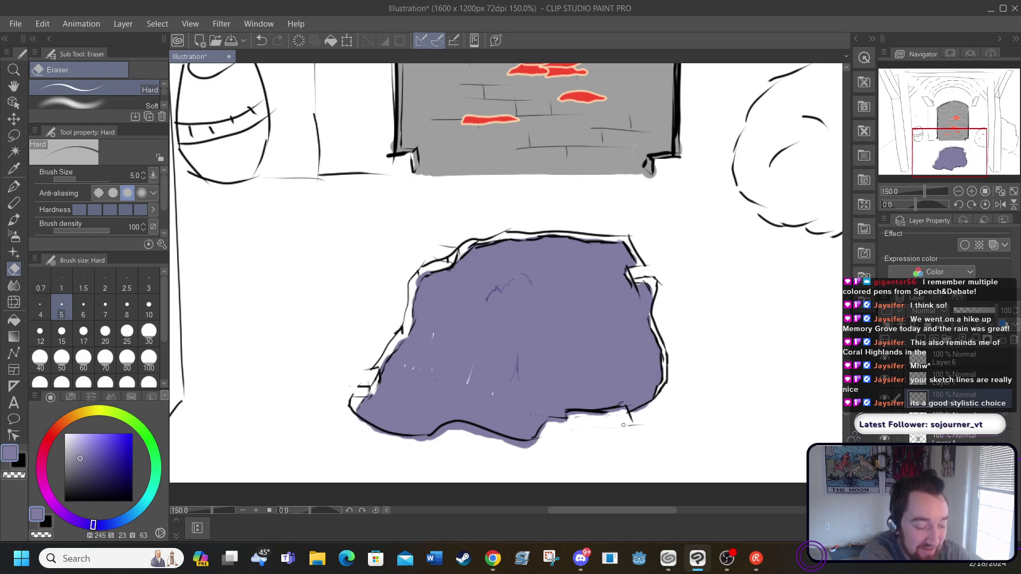
Try shading the rim along the floor patch's left edge in dark grey (H 245, S 5, V 38) with the G-pen at size 7
{"action": "left_click", "coordinate": [14, 192]}
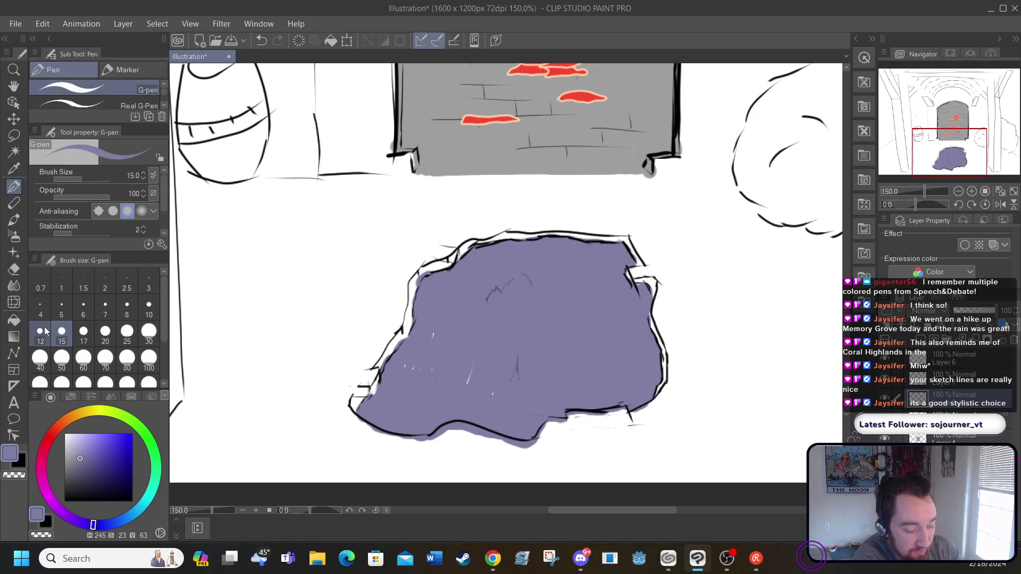
{"action": "left_click", "coordinate": [105, 306]}
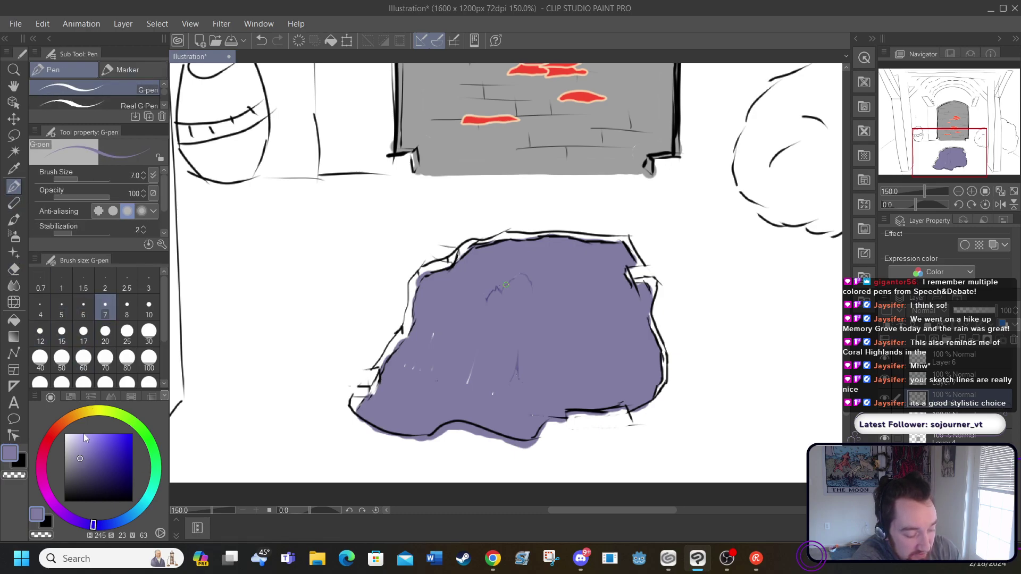
{"action": "left_click_drag", "start_coordinate": [81, 465], "coordinate": [68, 475]}
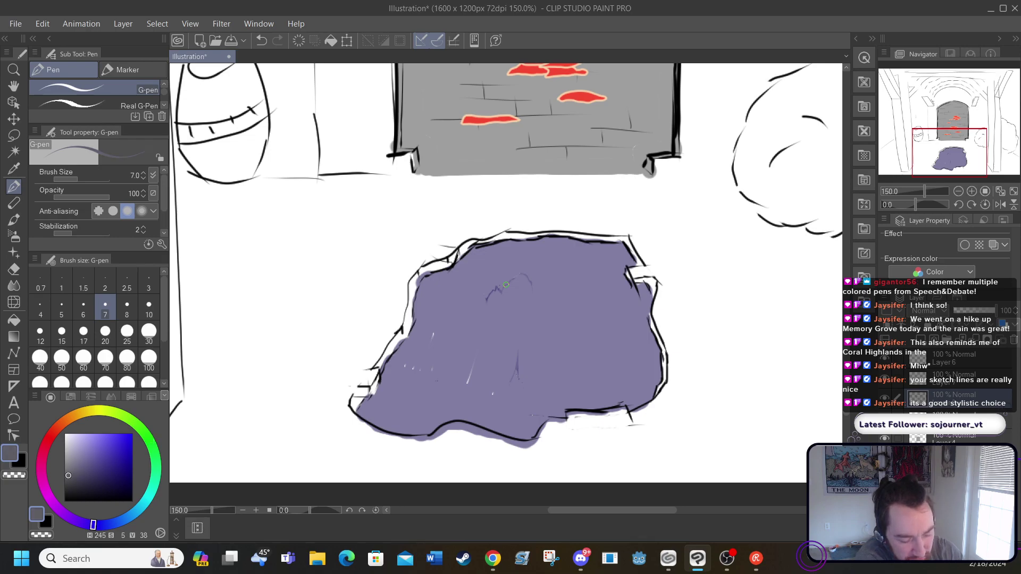
{"action": "mouse_move", "coordinate": [384, 353]}
{"action": "left_mouse_down"}
{"action": "mouse_move", "coordinate": [379, 363]}
{"action": "mouse_move", "coordinate": [407, 314]}
{"action": "left_mouse_up"}
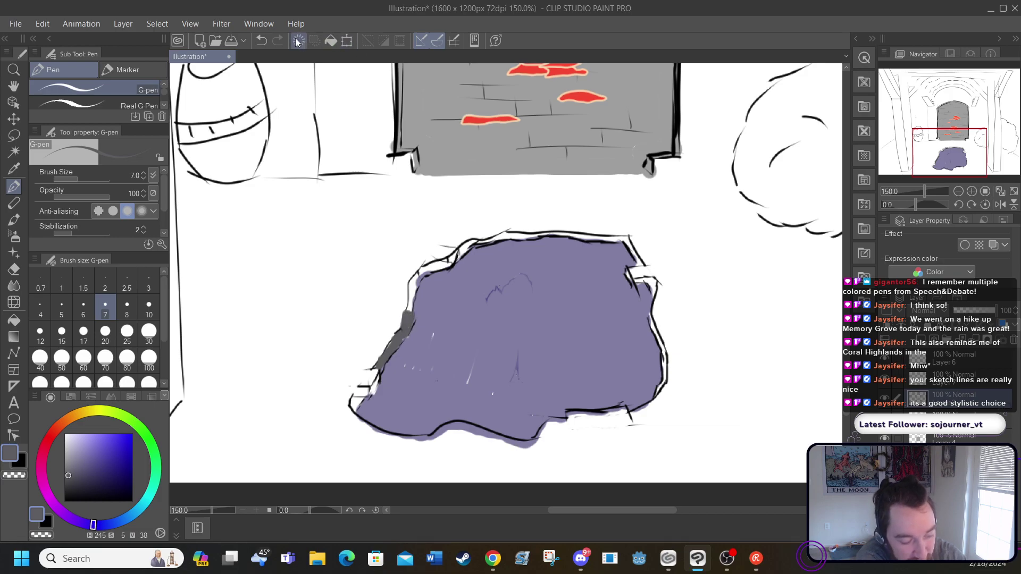
Undo all the dark grey strokes on the floor patch's left rim
{"action": "left_click", "coordinate": [259, 43]}
{"action": "left_click", "coordinate": [259, 43]}
{"action": "left_click", "coordinate": [260, 43]}
{"action": "left_click", "coordinate": [260, 43]}
{"action": "left_click", "coordinate": [260, 43]}
{"action": "left_click", "coordinate": [260, 43]}
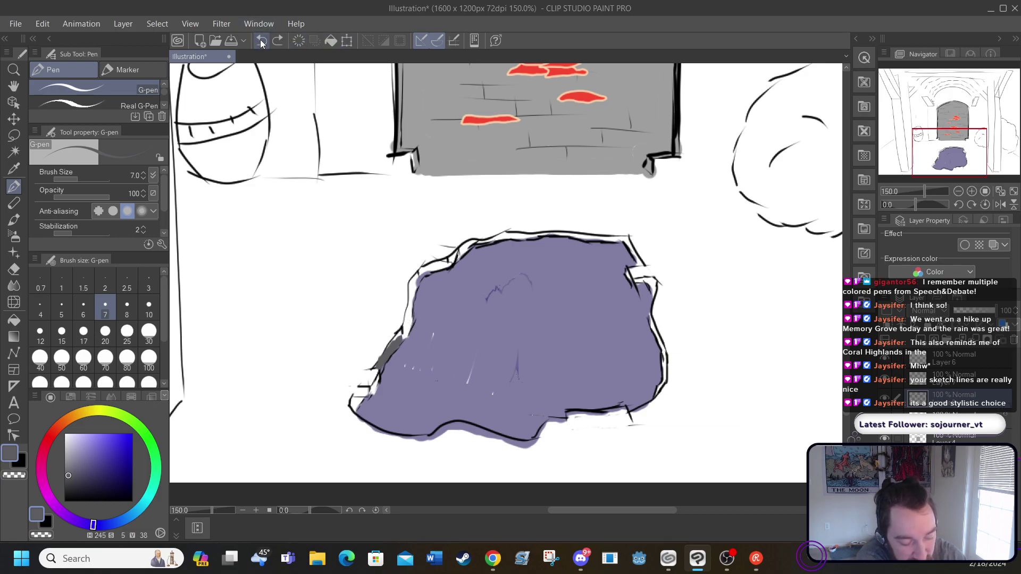
{"action": "left_click", "coordinate": [261, 44]}
{"action": "left_click", "coordinate": [260, 44]}
{"action": "left_click", "coordinate": [261, 44]}
{"action": "left_click", "coordinate": [261, 43]}
{"action": "left_click", "coordinate": [262, 44]}
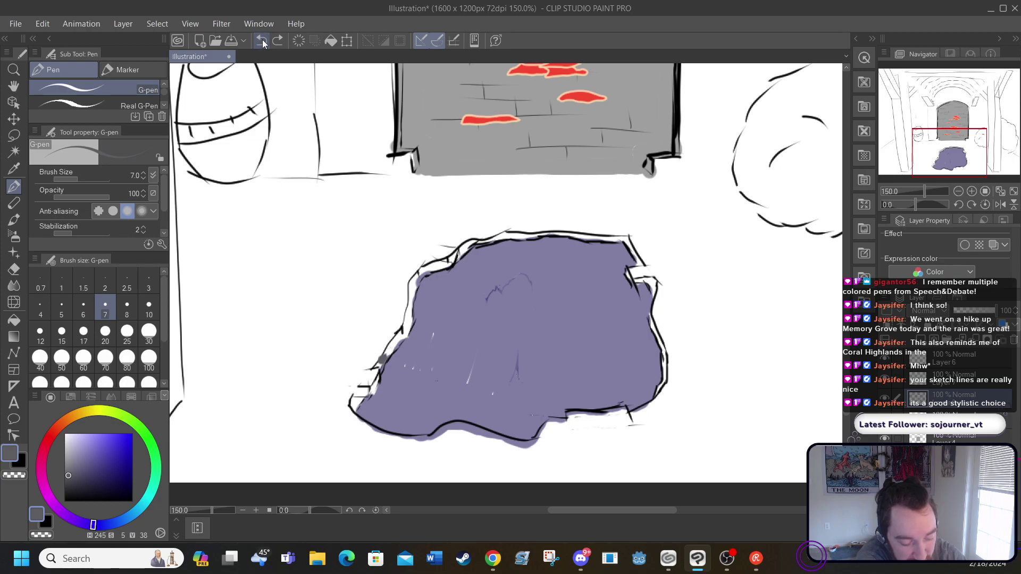
{"action": "left_click", "coordinate": [263, 44]}
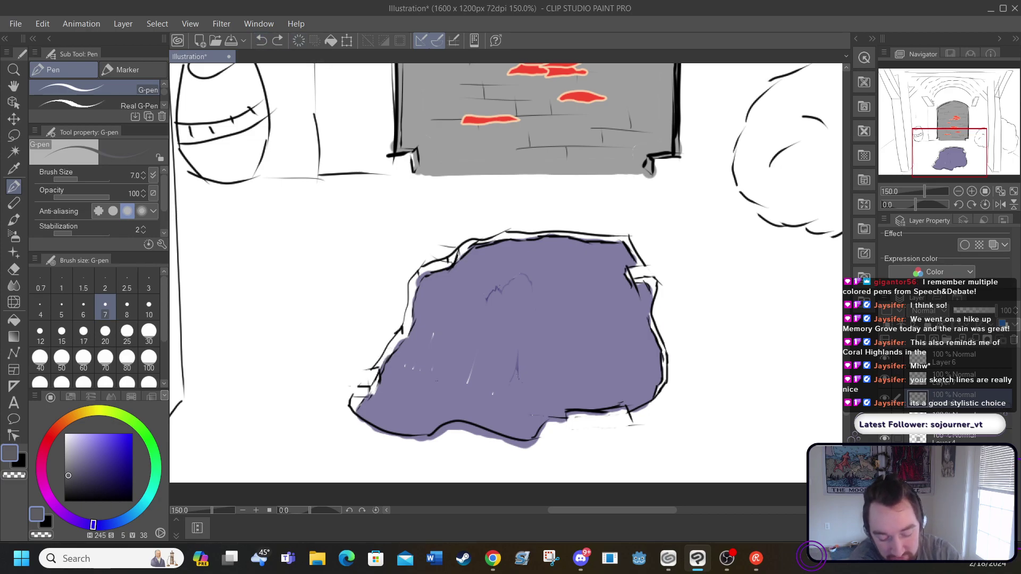
{"action": "key", "text": "ctrl+z"}
{"action": "key", "text": "ctrl+y"}
Colour the floor patch's rim light grey (H 245, S 0, V 87) along its left, upper and right edges with the size 7 G-pen
{"action": "left_click", "coordinate": [941, 409]}
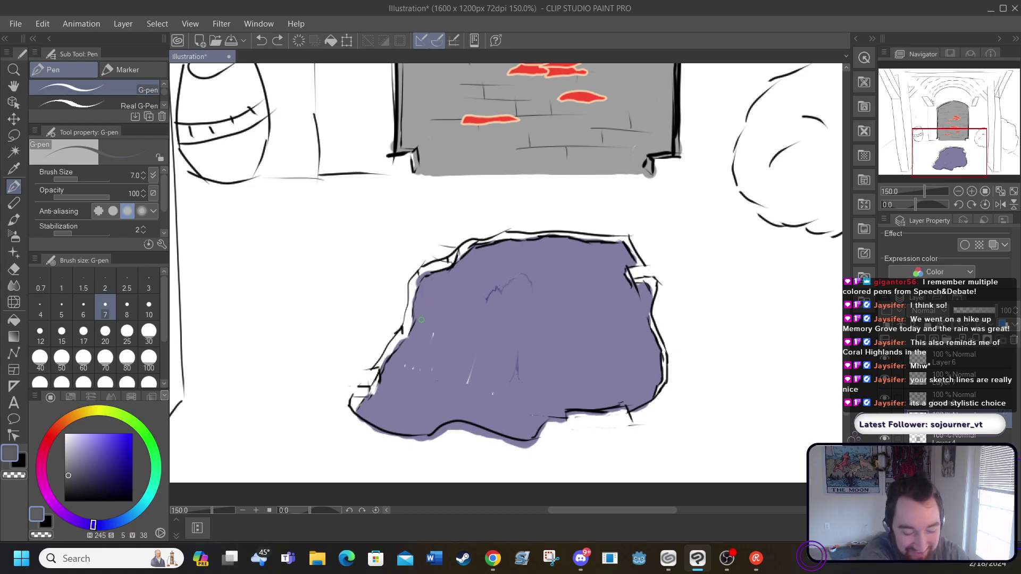
{"action": "left_click", "coordinate": [64, 442]}
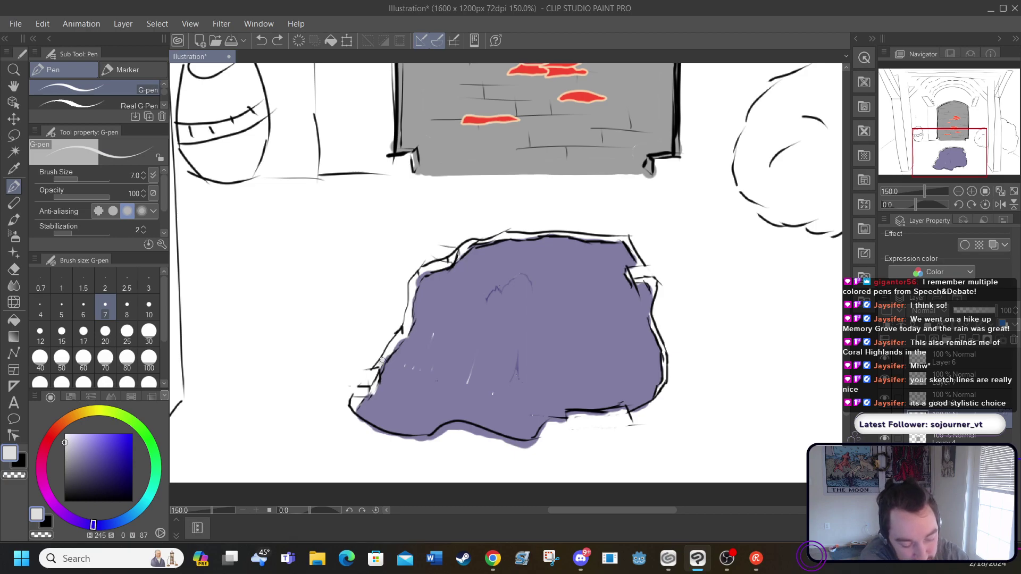
{"action": "mouse_move", "coordinate": [383, 362]}
{"action": "left_mouse_down"}
{"action": "mouse_move", "coordinate": [421, 272]}
{"action": "mouse_move", "coordinate": [445, 265]}
{"action": "mouse_move", "coordinate": [471, 243]}
{"action": "mouse_move", "coordinate": [462, 239]}
{"action": "mouse_move", "coordinate": [543, 235]}
{"action": "left_mouse_up"}
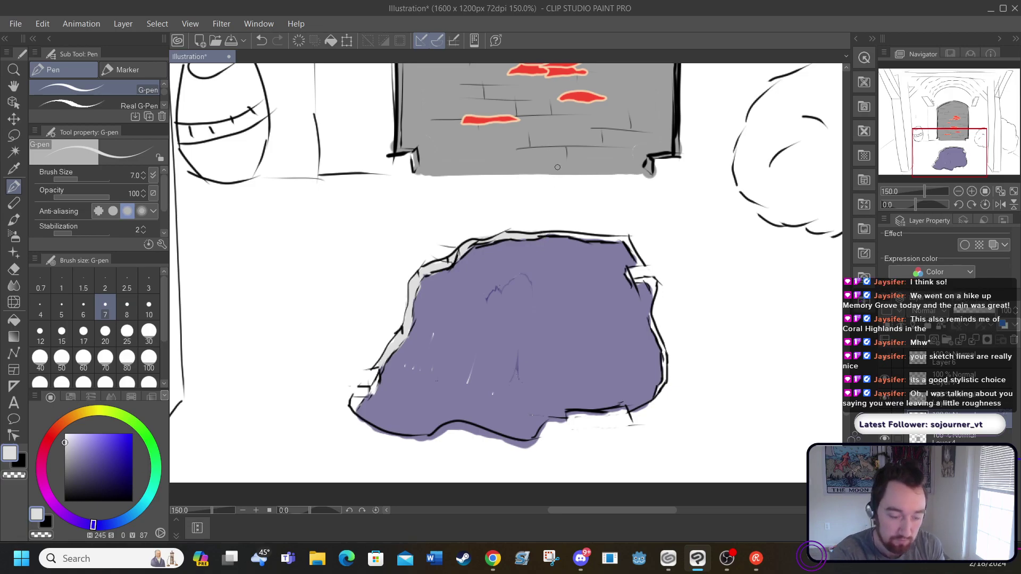
{"action": "mouse_move", "coordinate": [552, 234]}
{"action": "left_mouse_down"}
{"action": "mouse_move", "coordinate": [626, 238]}
{"action": "mouse_move", "coordinate": [611, 241]}
{"action": "mouse_move", "coordinate": [634, 246]}
{"action": "mouse_move", "coordinate": [630, 282]}
{"action": "mouse_move", "coordinate": [652, 286]}
{"action": "mouse_move", "coordinate": [628, 271]}
{"action": "mouse_move", "coordinate": [647, 278]}
{"action": "left_mouse_up"}
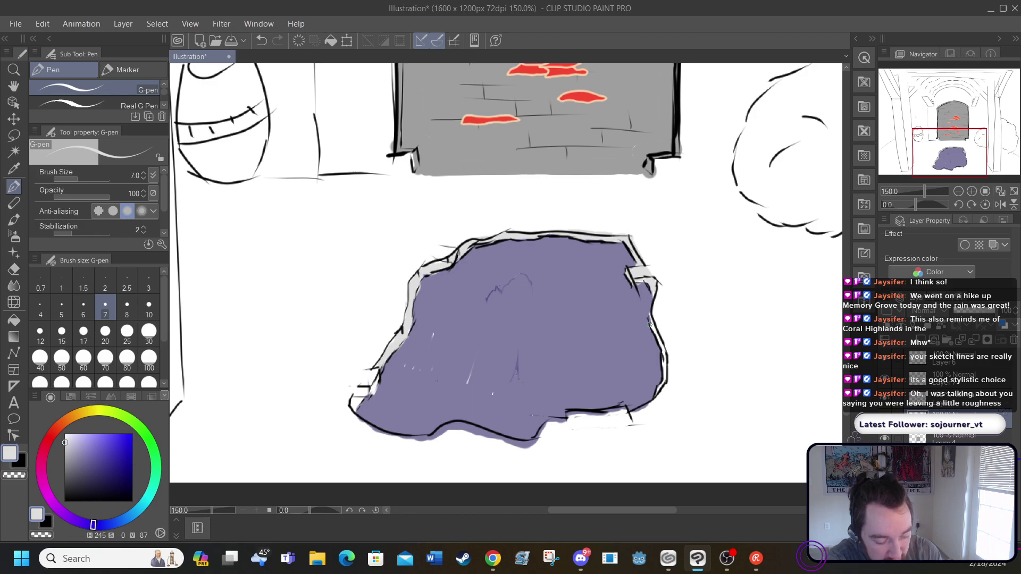
{"action": "mouse_move", "coordinate": [649, 325]}
{"action": "left_mouse_down"}
{"action": "mouse_move", "coordinate": [664, 372]}
{"action": "mouse_move", "coordinate": [655, 396]}
{"action": "left_mouse_up"}
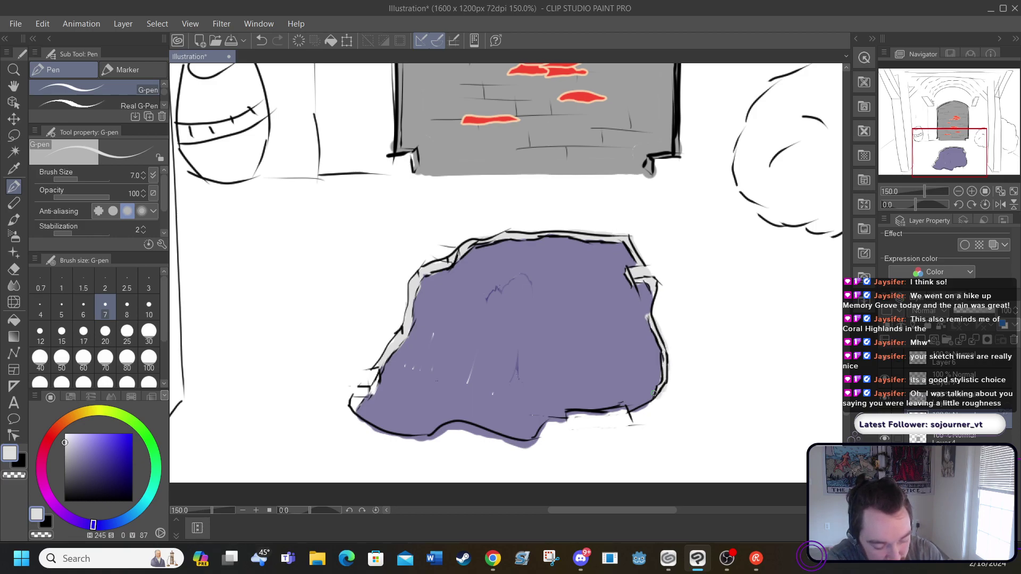
Paint the light grey rim along the floor patch's lower edge, including the blocks at its lower-right and lower-left ends
{"action": "mouse_move", "coordinate": [588, 415]}
{"action": "left_mouse_down"}
{"action": "mouse_move", "coordinate": [570, 416]}
{"action": "mouse_move", "coordinate": [630, 418]}
{"action": "mouse_move", "coordinate": [656, 403]}
{"action": "left_mouse_up"}
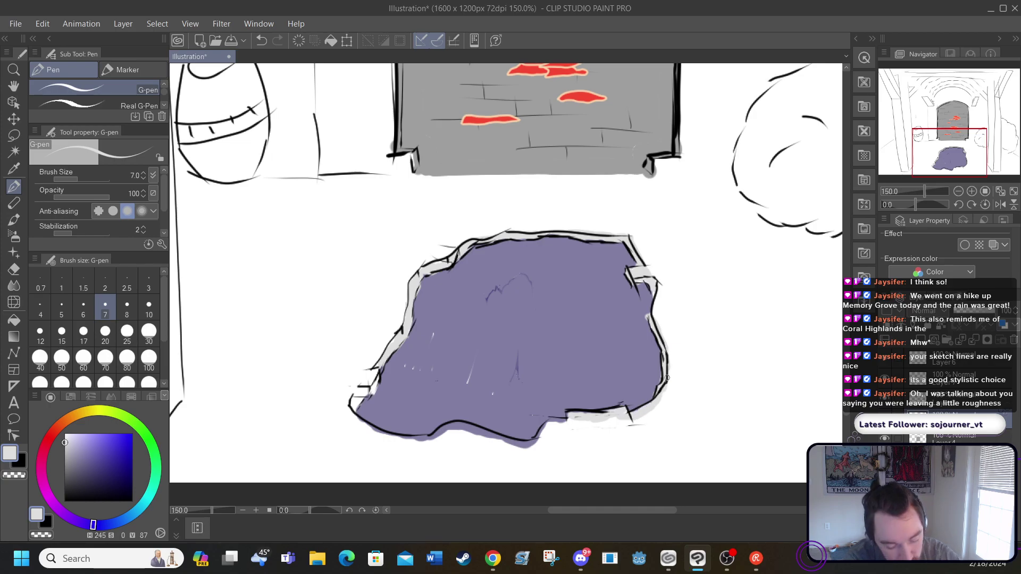
{"action": "mouse_move", "coordinate": [356, 398]}
{"action": "left_mouse_down"}
{"action": "mouse_move", "coordinate": [356, 408]}
{"action": "mouse_move", "coordinate": [375, 383]}
{"action": "mouse_move", "coordinate": [374, 373]}
{"action": "mouse_move", "coordinate": [367, 385]}
{"action": "mouse_move", "coordinate": [373, 369]}
{"action": "mouse_move", "coordinate": [362, 381]}
{"action": "left_mouse_up"}
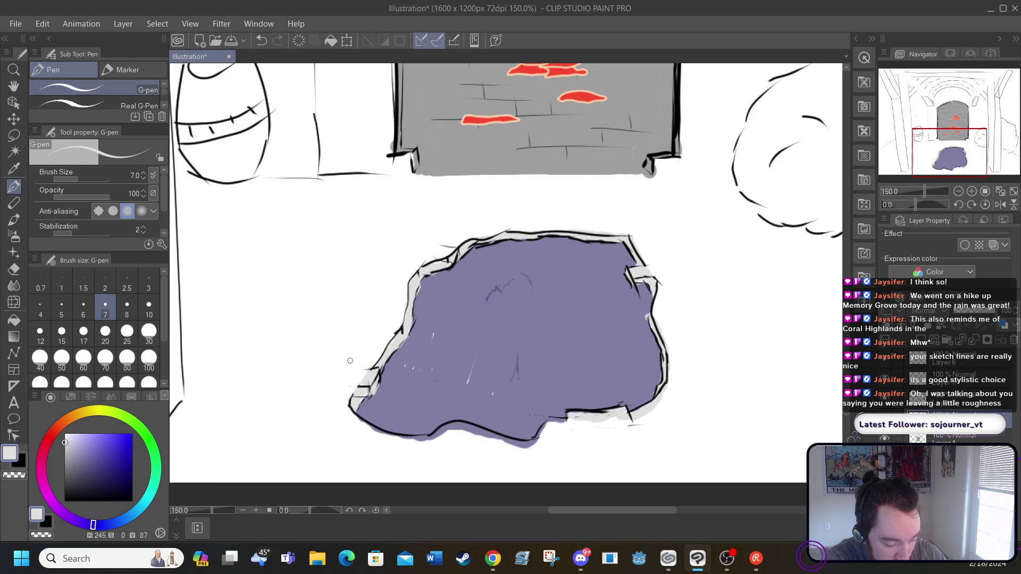
{"action": "left_click_drag", "start_coordinate": [357, 416], "coordinate": [398, 437]}
{"action": "mouse_move", "coordinate": [433, 438]}
{"action": "left_mouse_down"}
{"action": "mouse_move", "coordinate": [471, 428]}
{"action": "mouse_move", "coordinate": [459, 422]}
{"action": "mouse_move", "coordinate": [449, 425]}
{"action": "mouse_move", "coordinate": [523, 447]}
{"action": "mouse_move", "coordinate": [538, 440]}
{"action": "mouse_move", "coordinate": [529, 447]}
{"action": "mouse_move", "coordinate": [559, 425]}
{"action": "left_mouse_up"}
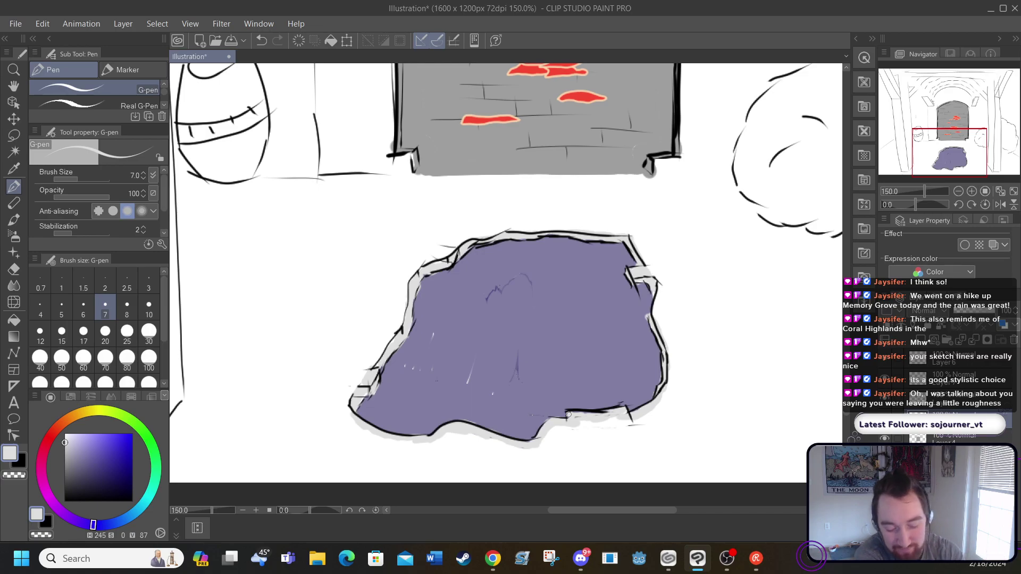
On Layer 4, shade the doorway's left jamb dark grey (H 245, S 1, V 28) with the size 7 G-pen
{"action": "scroll", "coordinate": [506, 273], "scroll_direction": "down", "scroll_amount": 2}
{"action": "scroll", "coordinate": [505, 272], "scroll_direction": "up", "scroll_amount": 5}
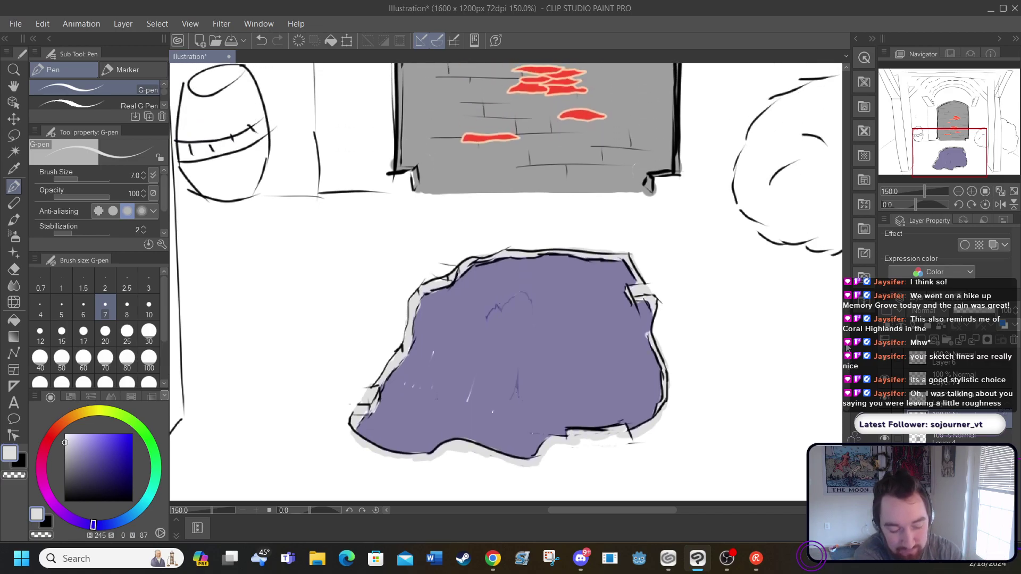
{"action": "scroll", "coordinate": [848, 335], "scroll_direction": "up", "scroll_amount": 8}
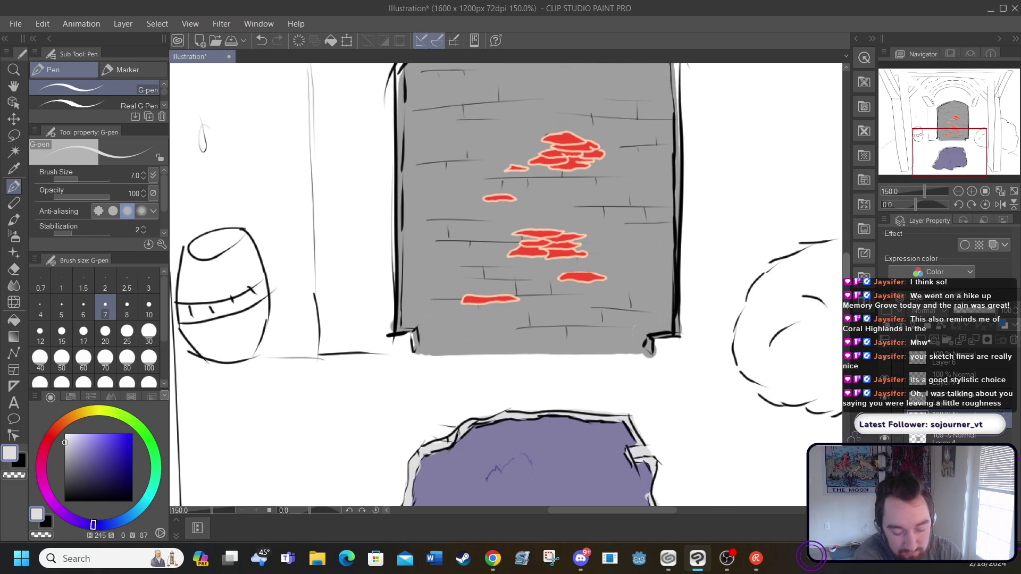
{"action": "left_click", "coordinate": [914, 441]}
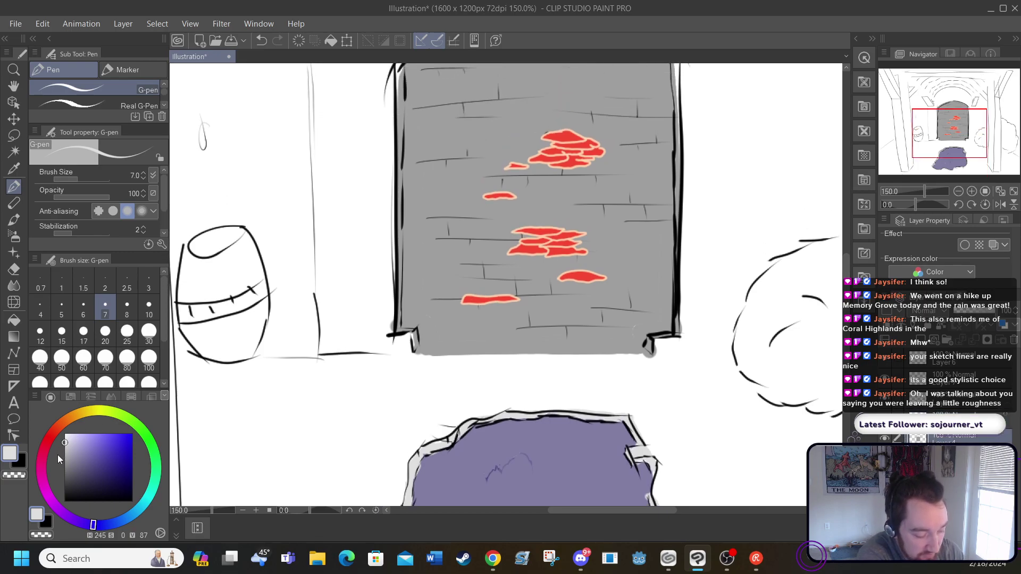
{"action": "left_click", "coordinate": [65, 482]}
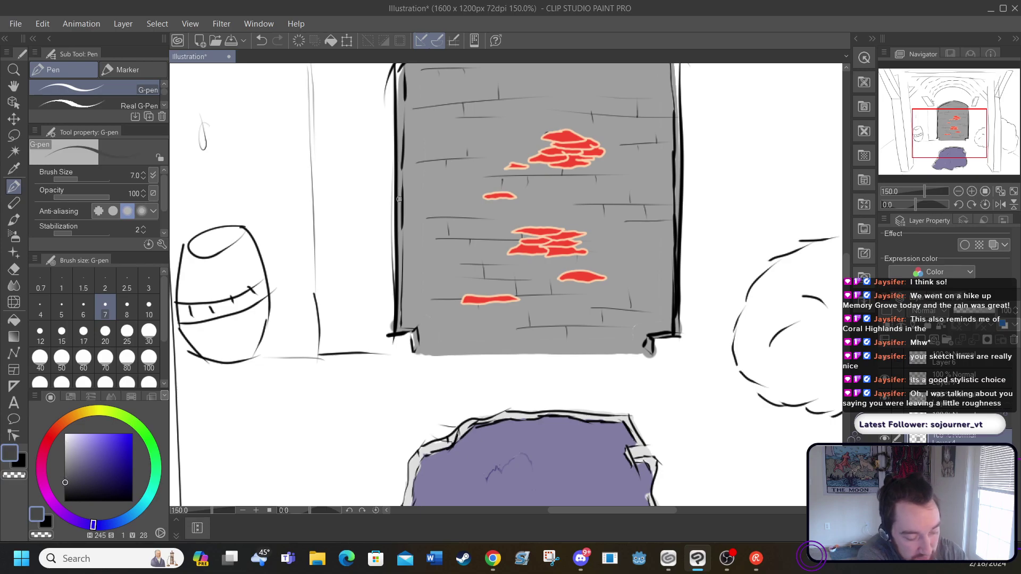
{"action": "mouse_move", "coordinate": [399, 215]}
{"action": "left_mouse_down"}
{"action": "mouse_move", "coordinate": [398, 331]}
{"action": "mouse_move", "coordinate": [414, 336]}
{"action": "left_mouse_up"}
{"action": "mouse_move", "coordinate": [399, 212]}
{"action": "left_mouse_down"}
{"action": "mouse_move", "coordinate": [401, 76]}
{"action": "mouse_move", "coordinate": [403, 119]}
{"action": "left_mouse_up"}
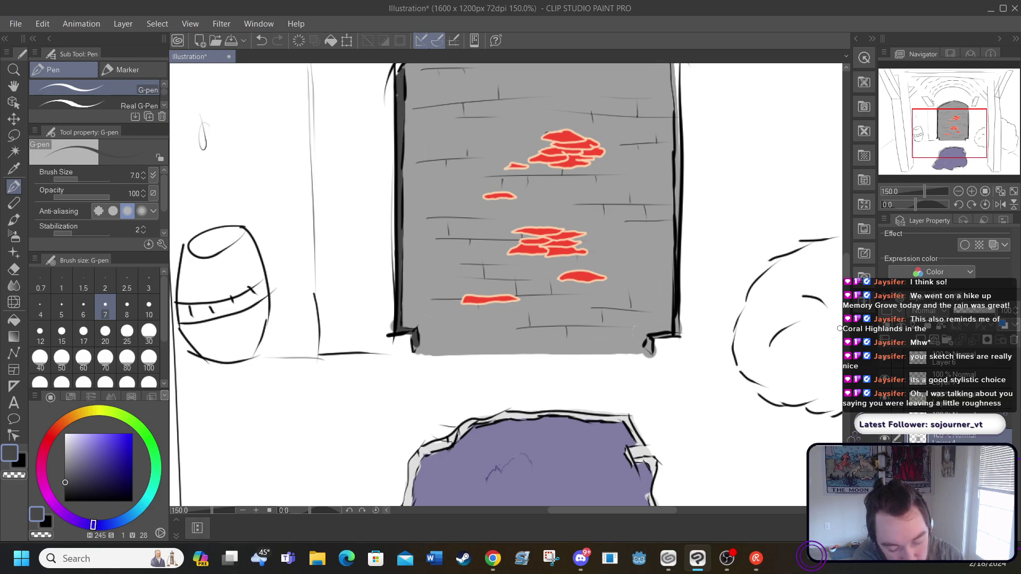
Shade the band along the left half of the doorway's arch in the same dark grey, up to the apex
{"action": "scroll", "coordinate": [846, 266], "scroll_direction": "up", "scroll_amount": 1}
{"action": "scroll", "coordinate": [399, 170], "scroll_direction": "up", "scroll_amount": 4}
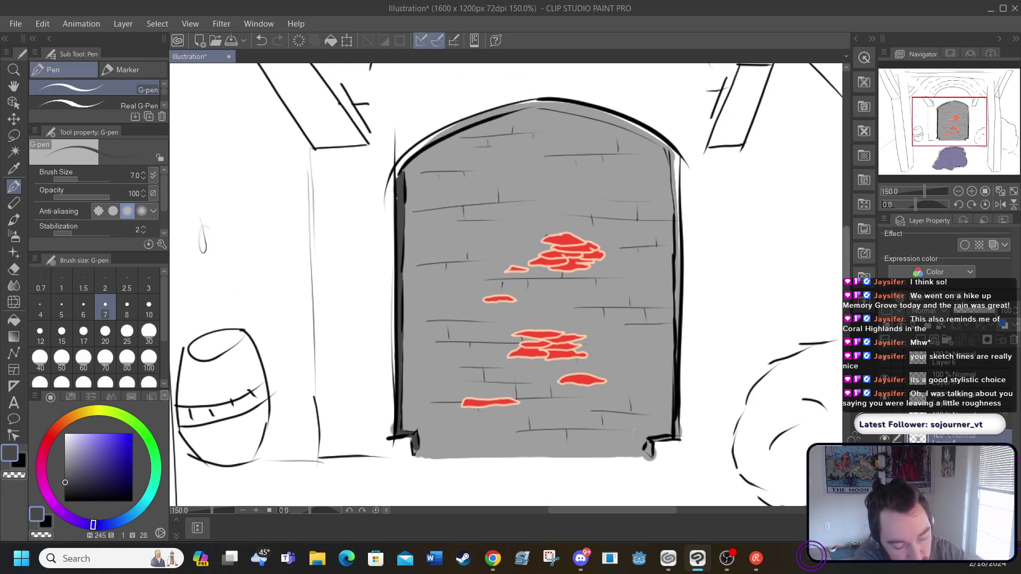
{"action": "mouse_move", "coordinate": [398, 170]}
{"action": "left_mouse_down"}
{"action": "mouse_move", "coordinate": [463, 122]}
{"action": "mouse_move", "coordinate": [448, 128]}
{"action": "mouse_move", "coordinate": [546, 101]}
{"action": "left_mouse_up"}
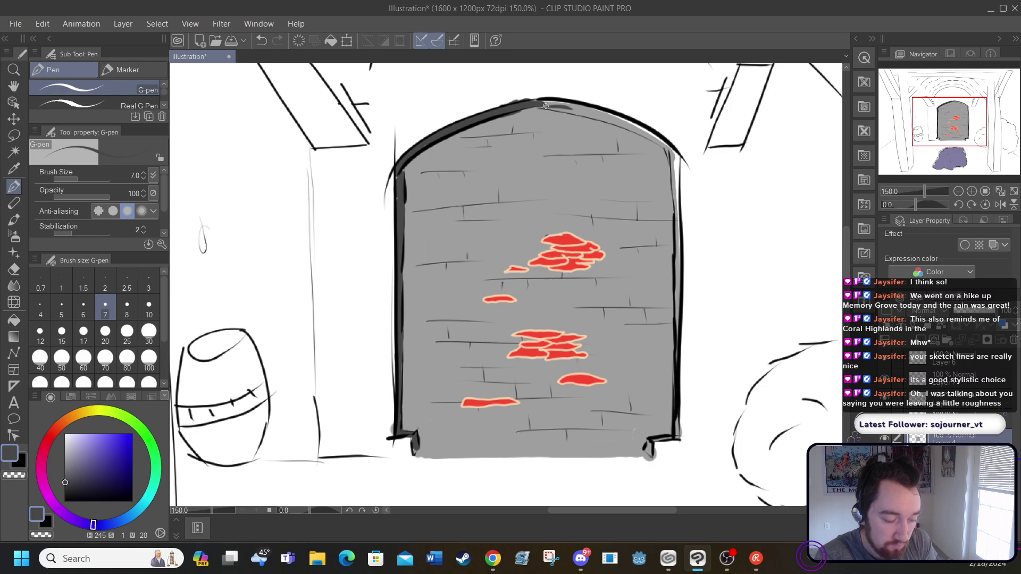
Try shading the band along the right half of the doorway's arch in dark grey, and undo those strokes
{"action": "left_click_drag", "start_coordinate": [540, 108], "coordinate": [636, 131]}
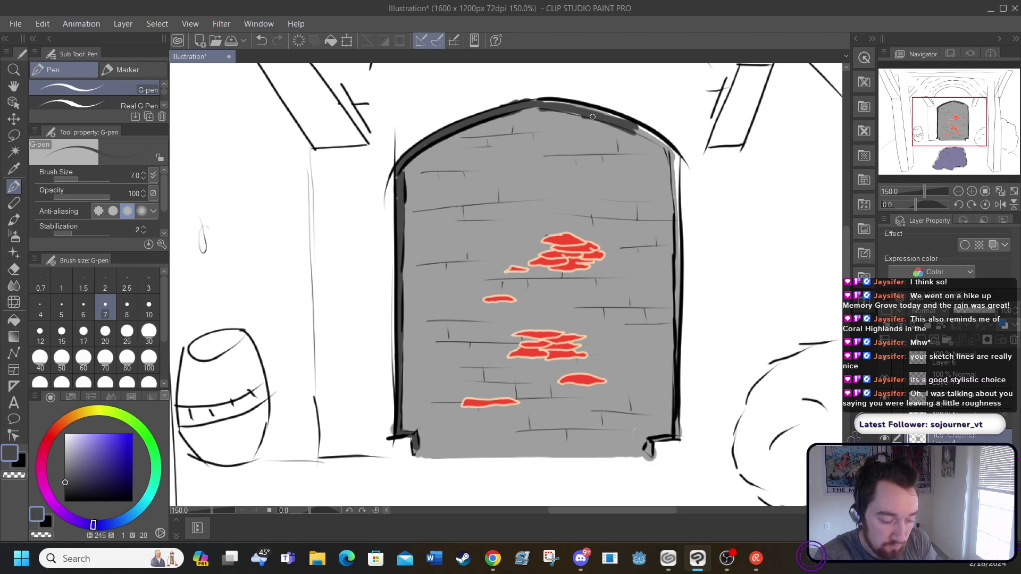
{"action": "left_click_drag", "start_coordinate": [568, 112], "coordinate": [587, 120]}
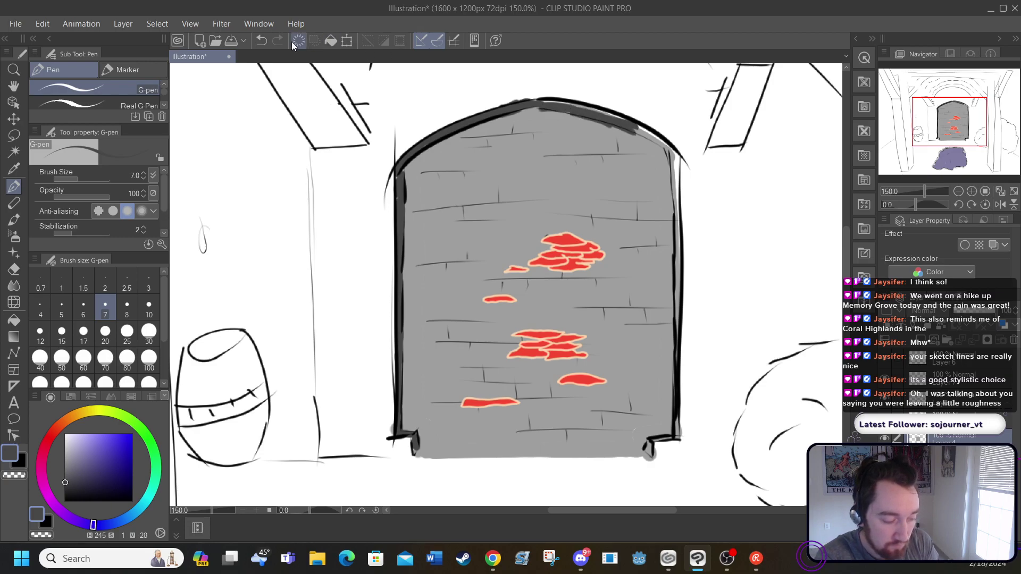
{"action": "left_click", "coordinate": [261, 43]}
{"action": "left_click", "coordinate": [262, 42]}
{"action": "left_click", "coordinate": [262, 42]}
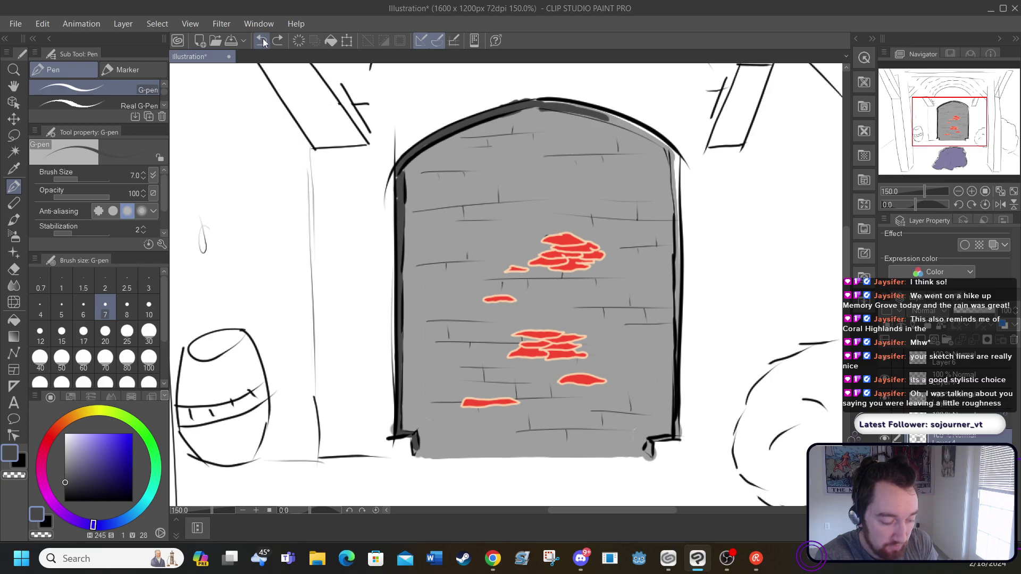
{"action": "left_click", "coordinate": [262, 42]}
{"action": "left_click", "coordinate": [264, 41]}
{"action": "left_click", "coordinate": [263, 41]}
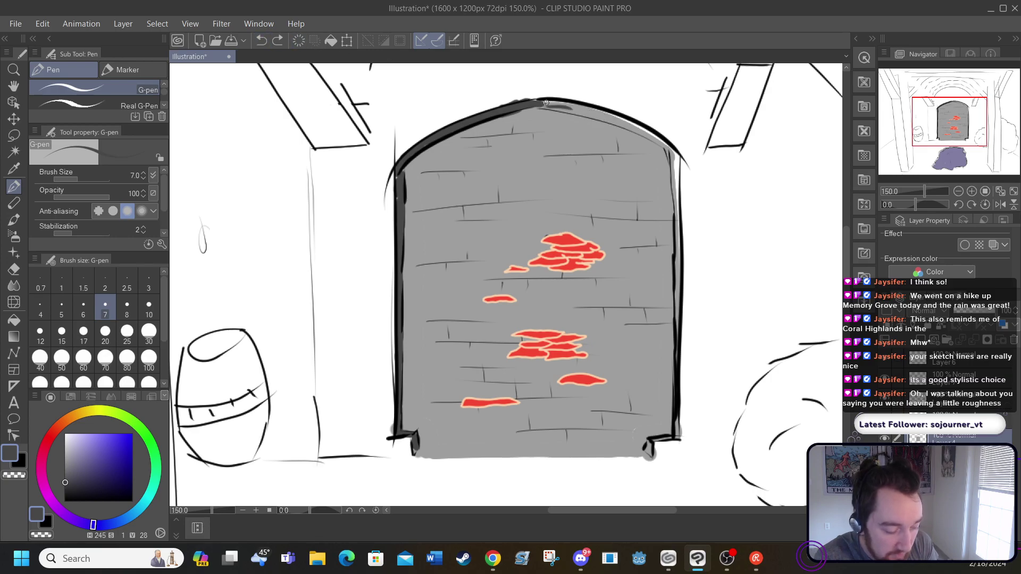
Shade the right half of the doorway's arch and the full right jamb dark grey
{"action": "mouse_move", "coordinate": [568, 107]}
{"action": "left_mouse_down"}
{"action": "mouse_move", "coordinate": [549, 102]}
{"action": "mouse_move", "coordinate": [634, 126]}
{"action": "mouse_move", "coordinate": [679, 154]}
{"action": "mouse_move", "coordinate": [642, 130]}
{"action": "mouse_move", "coordinate": [548, 106]}
{"action": "mouse_move", "coordinate": [645, 135]}
{"action": "left_mouse_up"}
{"action": "left_click_drag", "start_coordinate": [543, 106], "coordinate": [554, 110]}
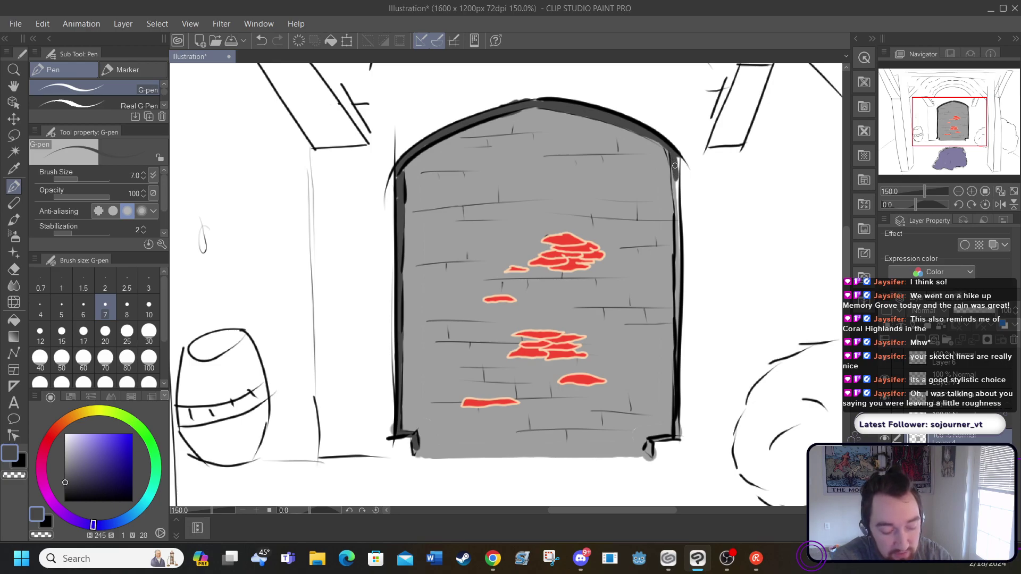
{"action": "left_click_drag", "start_coordinate": [676, 157], "coordinate": [676, 181]}
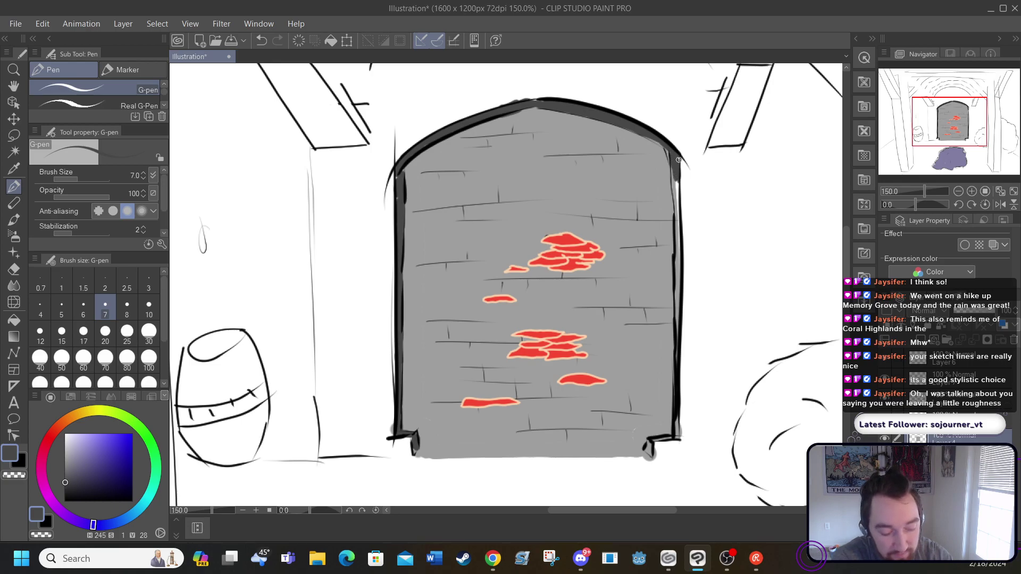
{"action": "left_click", "coordinate": [263, 40]}
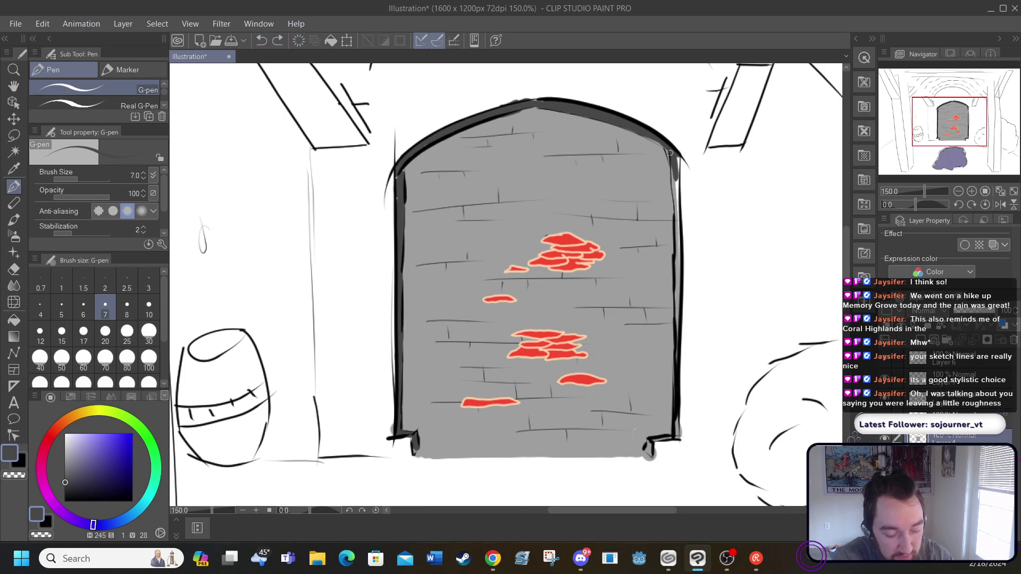
{"action": "left_click_drag", "start_coordinate": [673, 155], "coordinate": [677, 327]}
{"action": "left_click_drag", "start_coordinate": [673, 289], "coordinate": [678, 332]}
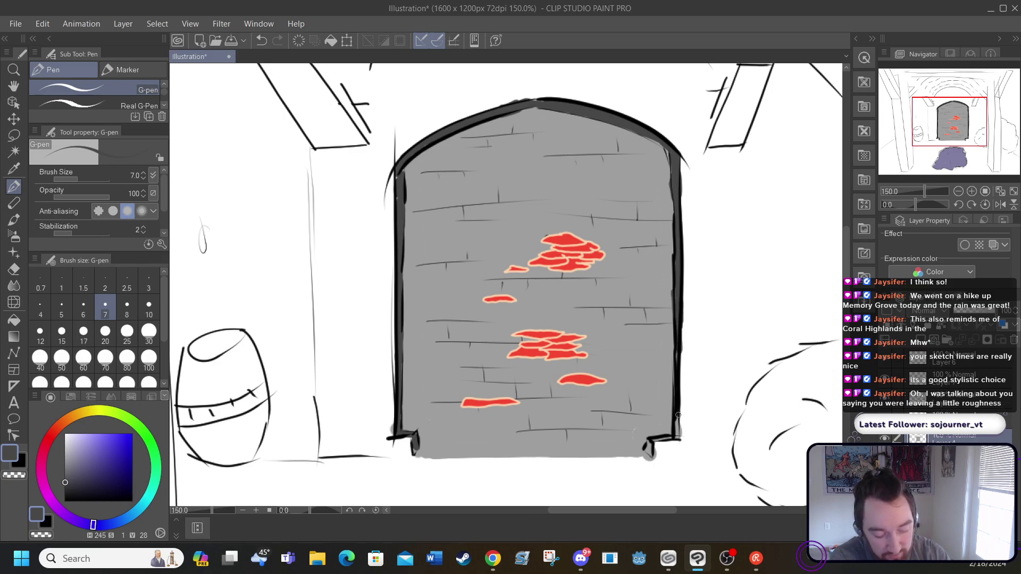
{"action": "left_click_drag", "start_coordinate": [678, 415], "coordinate": [675, 439]}
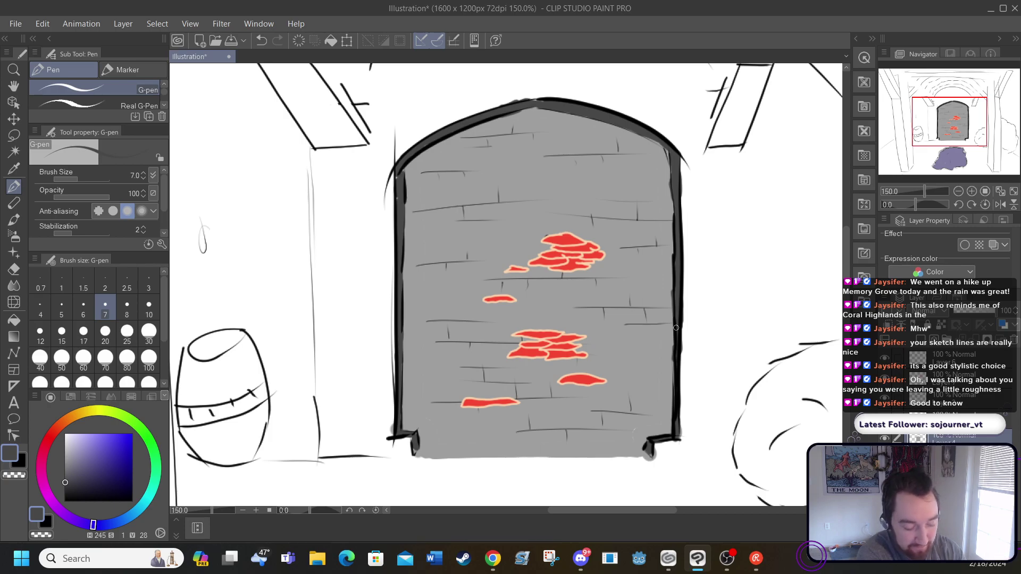
Draw short broken stone lines on the floor left of the purple patch in black (V 0) with the size 3 G-pen
{"action": "left_click", "coordinate": [240, 511]}
{"action": "left_click", "coordinate": [240, 511]}
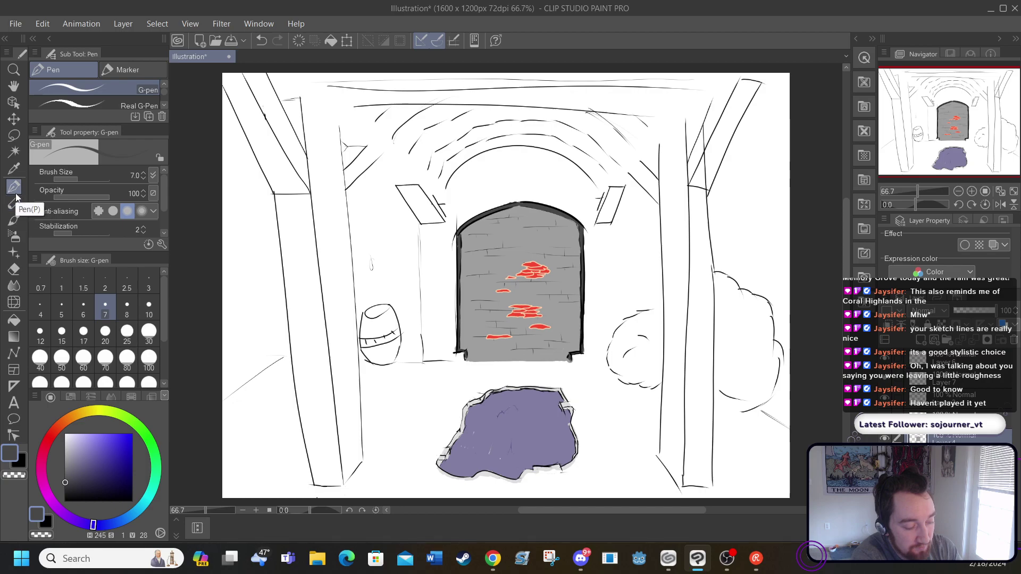
{"action": "left_click_drag", "start_coordinate": [58, 473], "coordinate": [59, 506]}
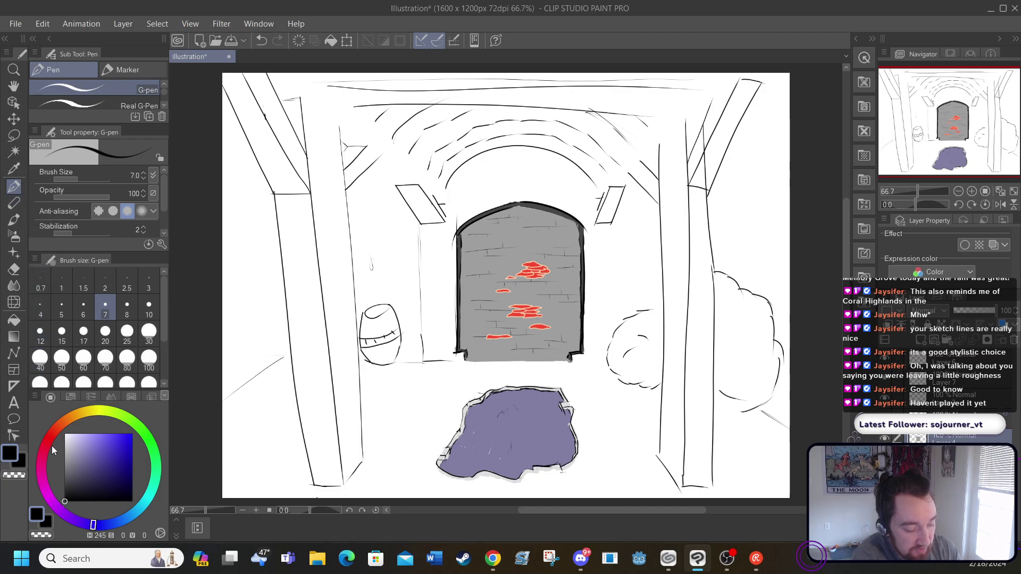
{"action": "left_click", "coordinate": [147, 282]}
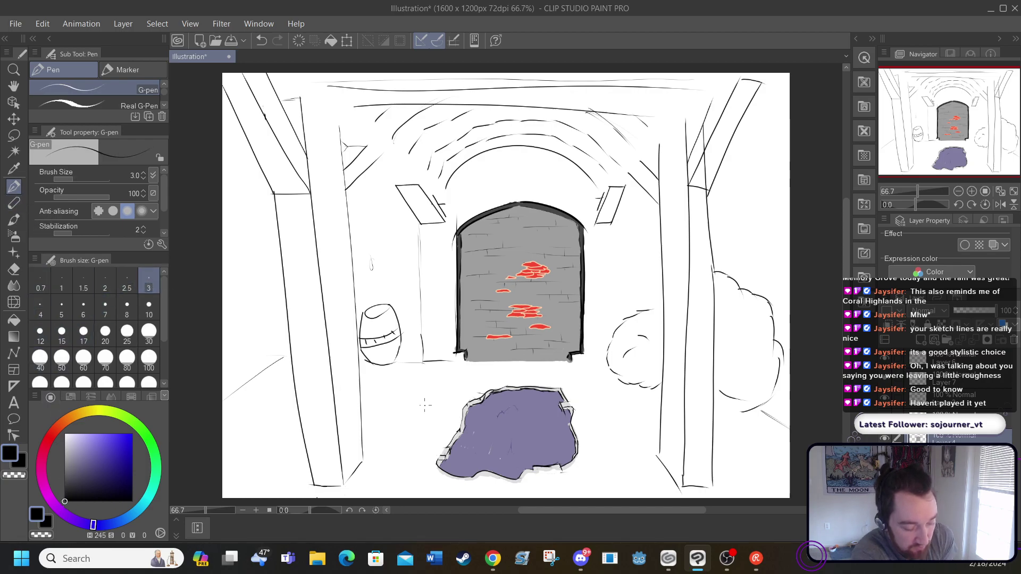
{"action": "mouse_move", "coordinate": [444, 405]}
{"action": "left_mouse_down"}
{"action": "mouse_move", "coordinate": [411, 407]}
{"action": "mouse_move", "coordinate": [423, 417]}
{"action": "left_mouse_up"}
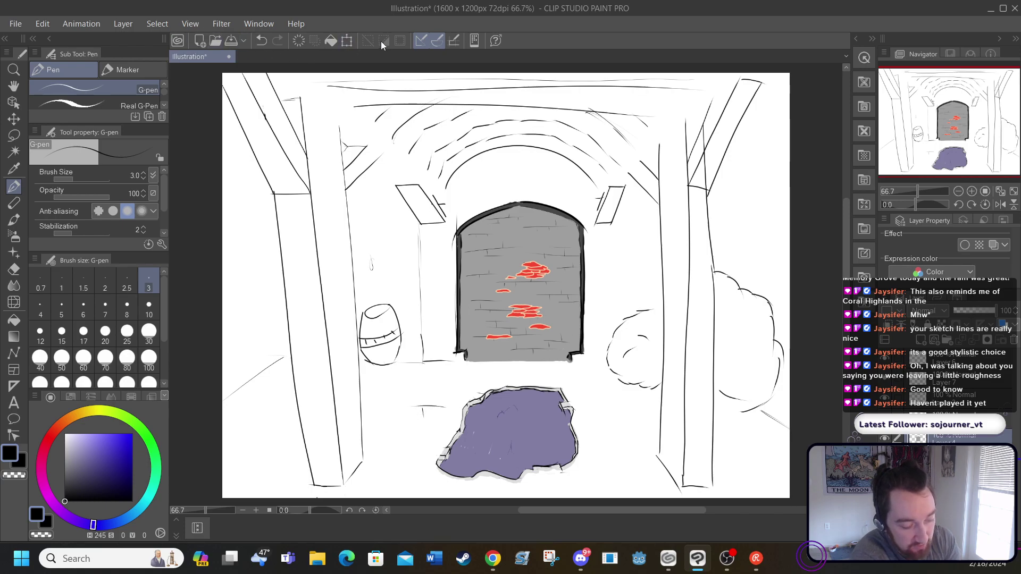
{"action": "left_click", "coordinate": [262, 40]}
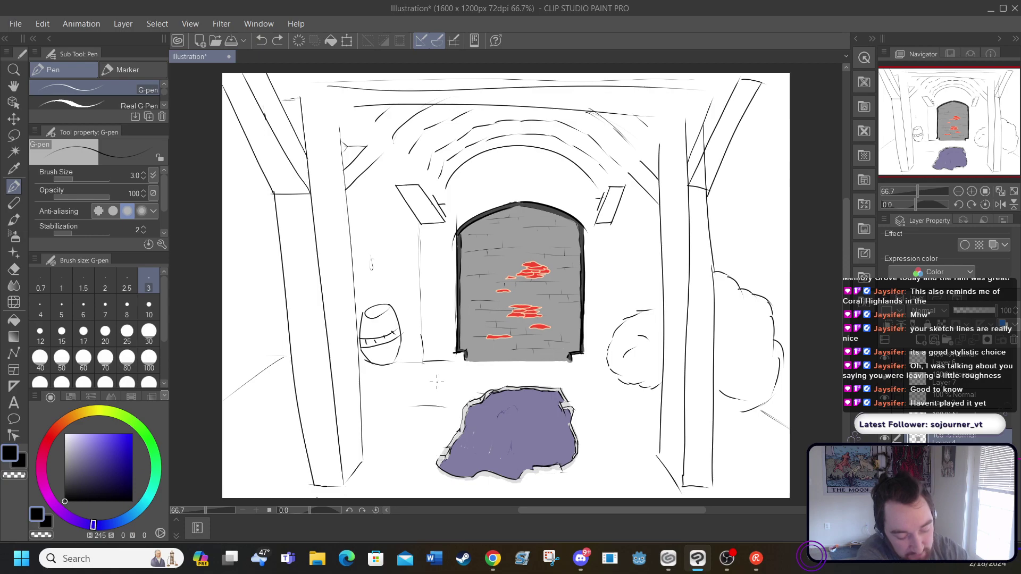
{"action": "left_click_drag", "start_coordinate": [428, 399], "coordinate": [431, 410]}
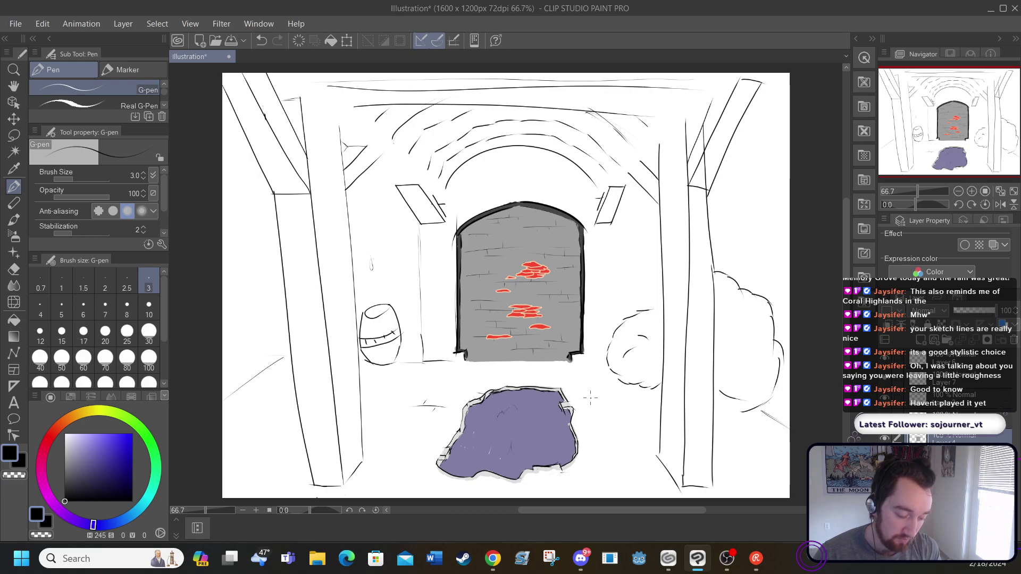
Draw short black stone lines on the floor right of the purple patch and near the left post's base, undoing the first long line
{"action": "left_click_drag", "start_coordinate": [583, 399], "coordinate": [649, 402]}
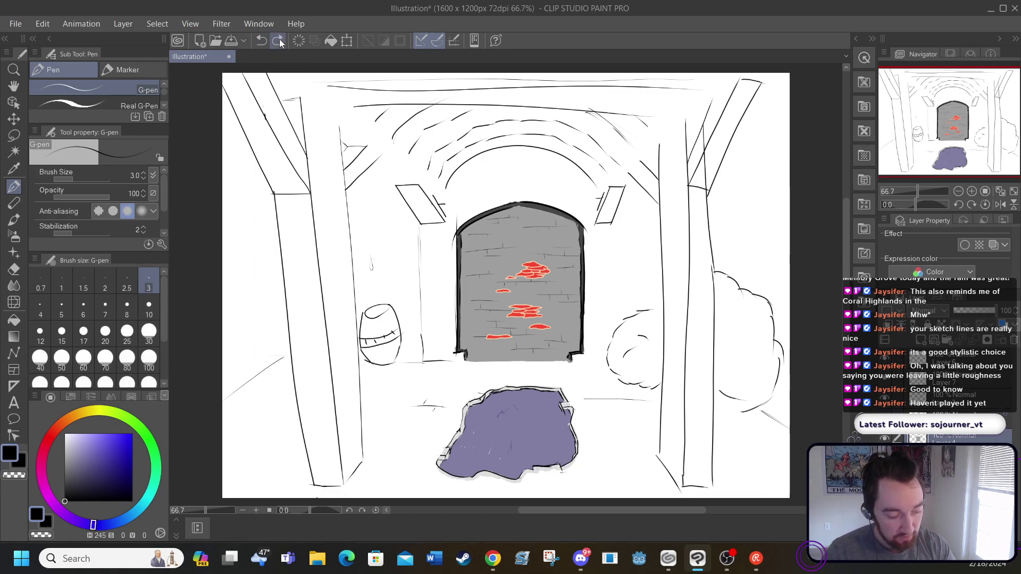
{"action": "left_click", "coordinate": [263, 42]}
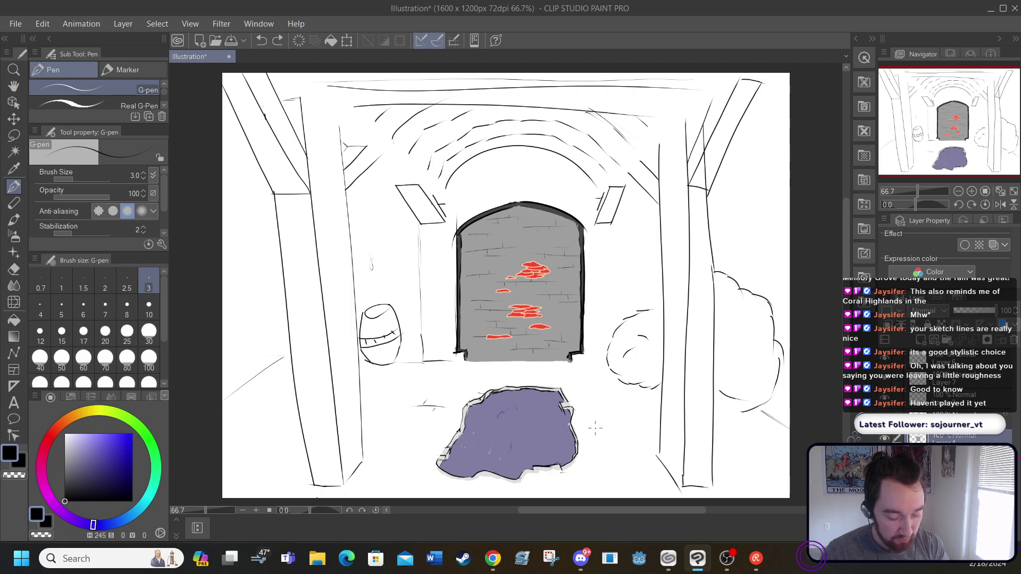
{"action": "left_click_drag", "start_coordinate": [596, 427], "coordinate": [632, 428]}
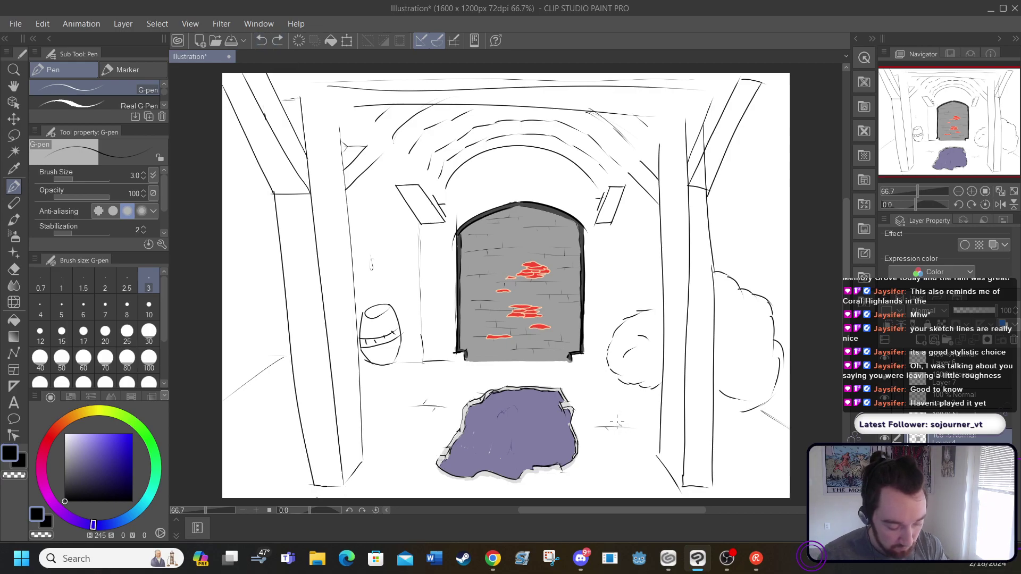
{"action": "left_click_drag", "start_coordinate": [617, 425], "coordinate": [637, 424]}
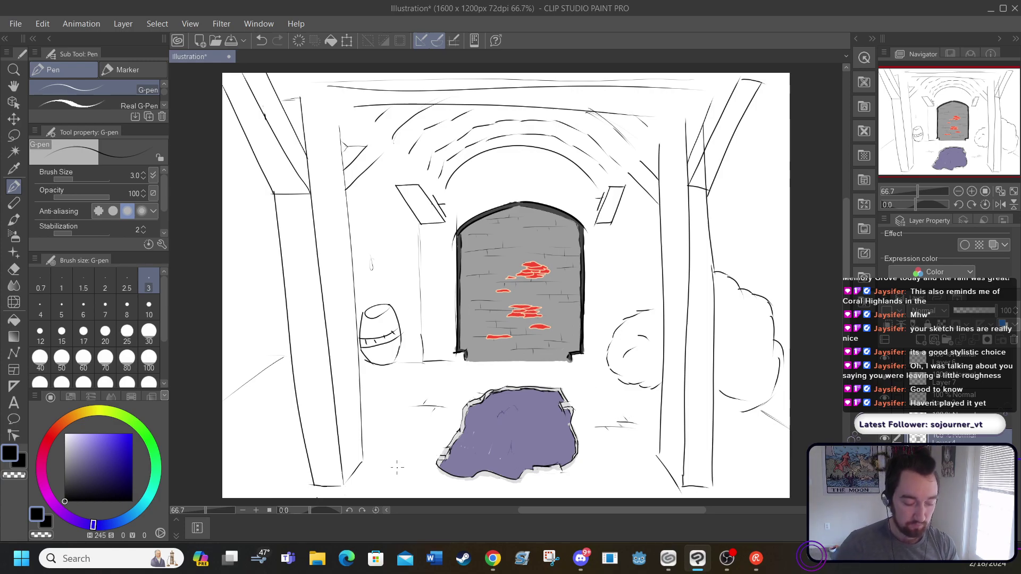
{"action": "left_click_drag", "start_coordinate": [400, 477], "coordinate": [371, 473]}
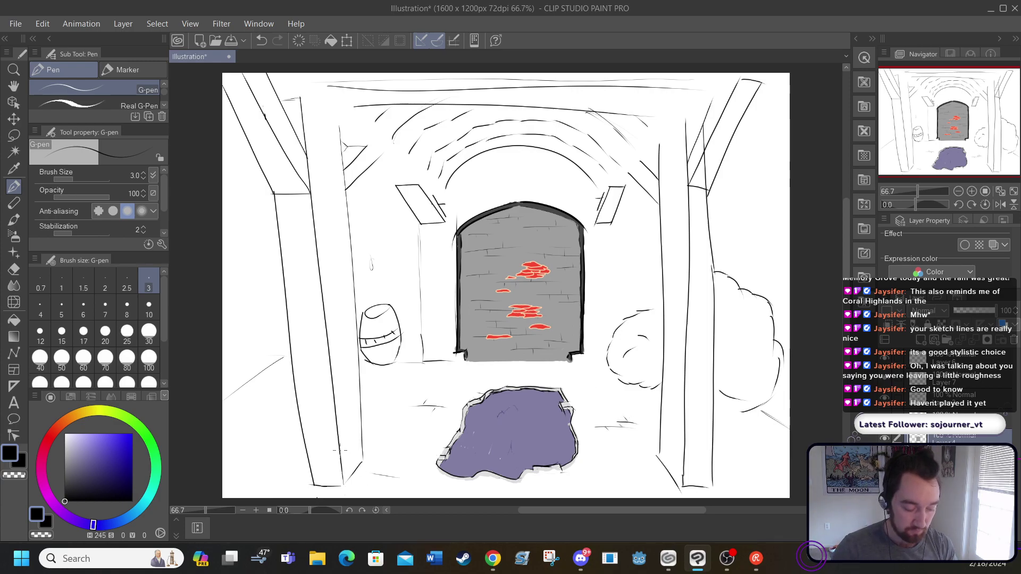
Undo the last floor stroke and draw a short black stone line beside the left post's base
{"action": "left_click", "coordinate": [263, 41]}
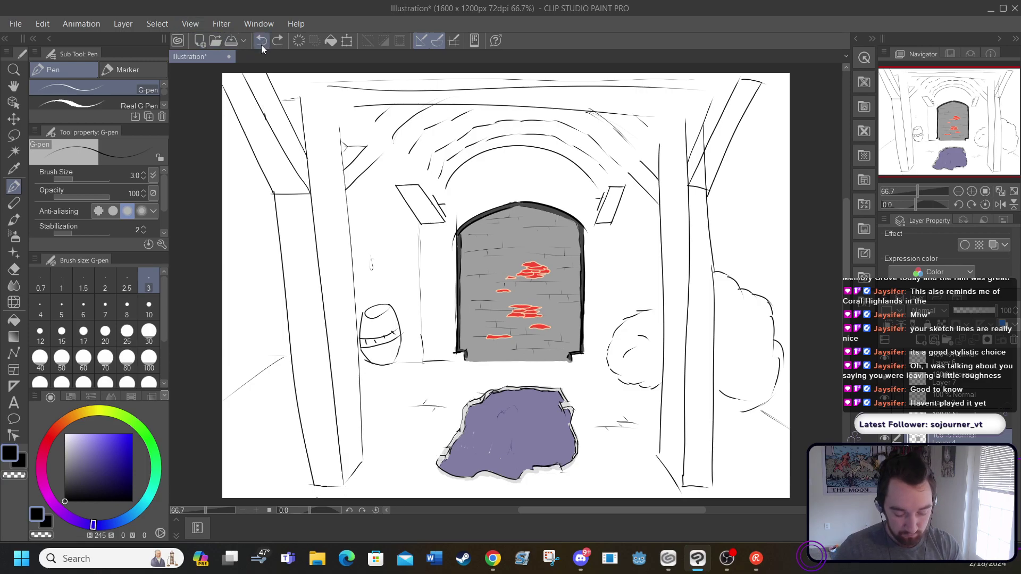
{"action": "left_click_drag", "start_coordinate": [399, 480], "coordinate": [373, 481]}
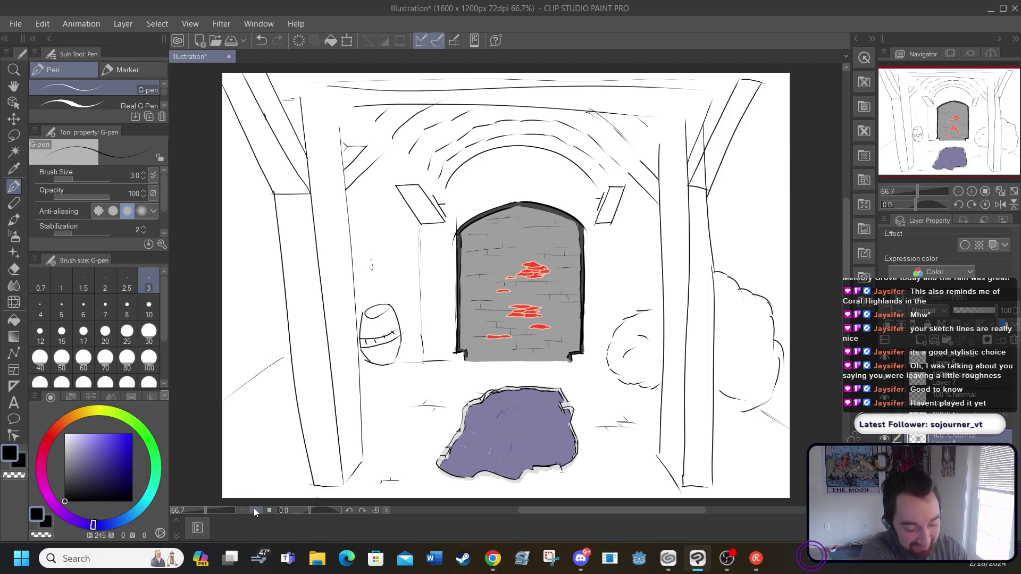
Try to sketch a jagged grass tuft on the floor between the barrel and the purple patch's left edge
{"action": "key", "text": "ctrl+plus"}
{"action": "key", "text": "ctrl+plus"}
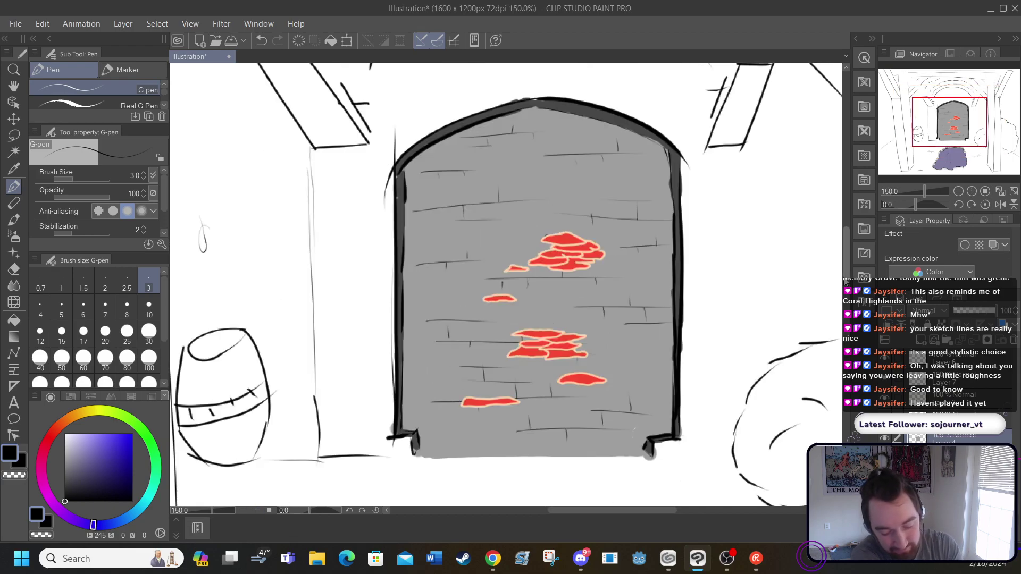
{"action": "scroll", "coordinate": [333, 453], "scroll_direction": "down", "scroll_amount": 5}
{"action": "scroll", "coordinate": [505, 284], "scroll_direction": "down", "scroll_amount": 1}
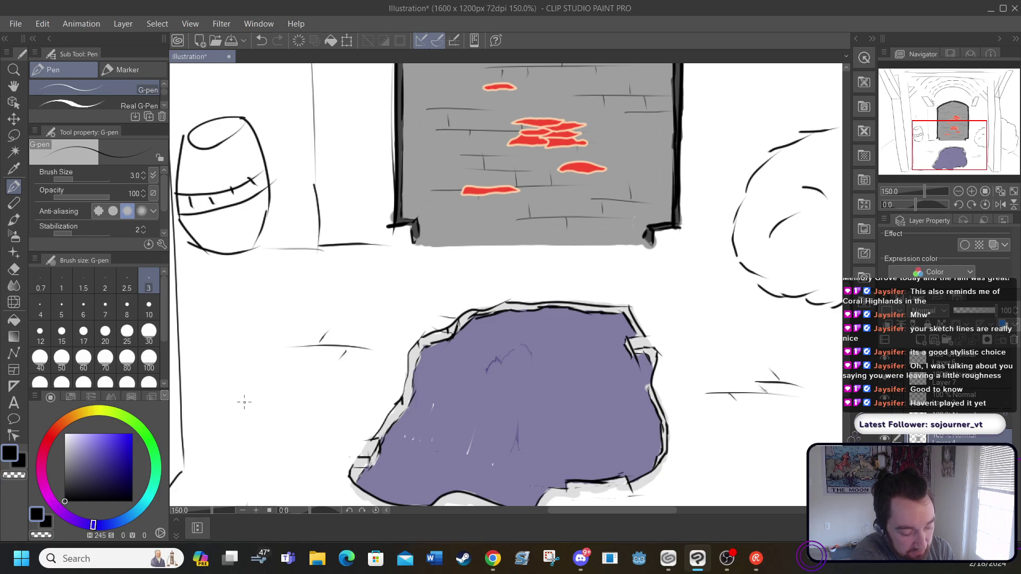
{"action": "mouse_move", "coordinate": [242, 403]}
{"action": "left_mouse_down"}
{"action": "mouse_move", "coordinate": [297, 419]}
{"action": "mouse_move", "coordinate": [272, 397]}
{"action": "mouse_move", "coordinate": [309, 408]}
{"action": "mouse_move", "coordinate": [291, 390]}
{"action": "mouse_move", "coordinate": [318, 399]}
{"action": "left_mouse_up"}
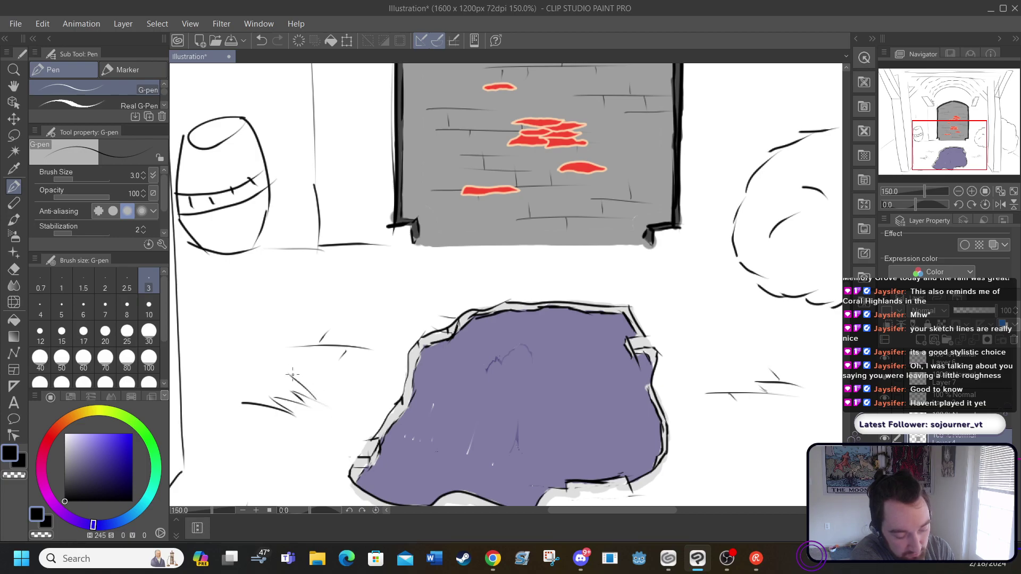
{"action": "left_click", "coordinate": [261, 40]}
{"action": "left_click", "coordinate": [277, 41]}
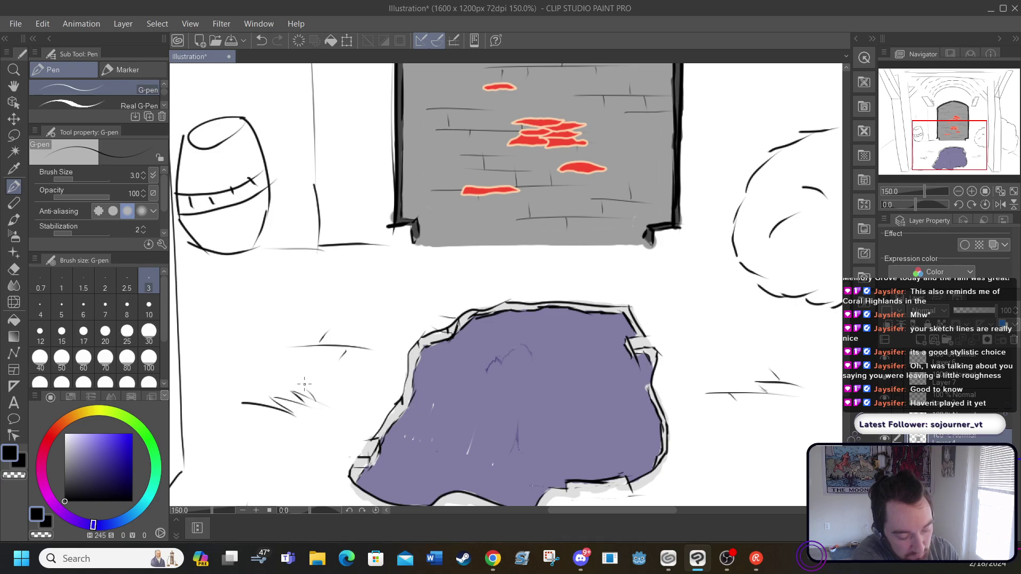
{"action": "mouse_move", "coordinate": [305, 391]}
{"action": "left_mouse_down"}
{"action": "mouse_move", "coordinate": [315, 374]}
{"action": "mouse_move", "coordinate": [288, 369]}
{"action": "mouse_move", "coordinate": [263, 341]}
{"action": "mouse_move", "coordinate": [243, 345]}
{"action": "mouse_move", "coordinate": [250, 370]}
{"action": "mouse_move", "coordinate": [229, 348]}
{"action": "left_mouse_up"}
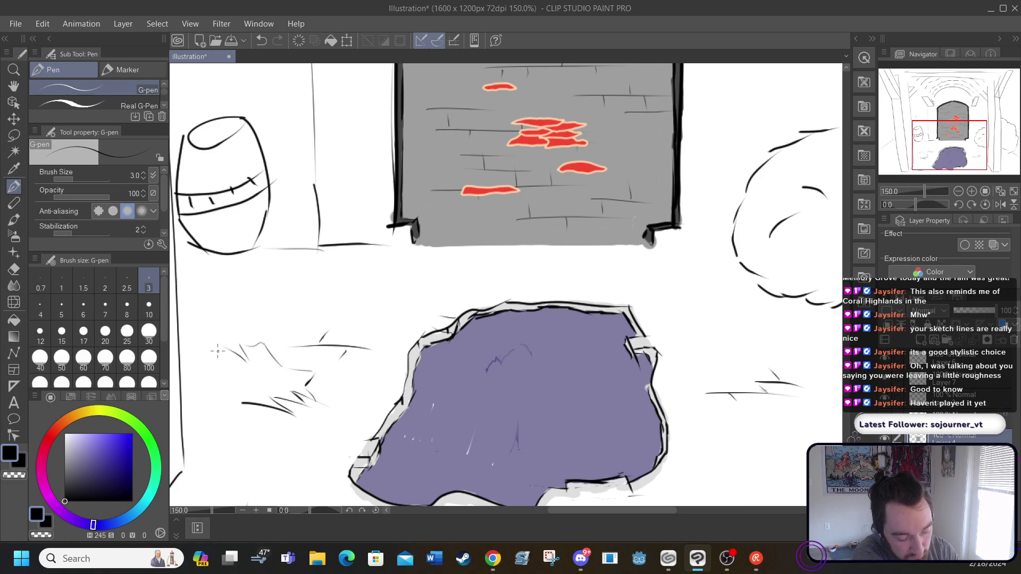
{"action": "mouse_move", "coordinate": [240, 403]}
{"action": "left_mouse_down"}
{"action": "mouse_move", "coordinate": [203, 400]}
{"action": "mouse_move", "coordinate": [207, 382]}
{"action": "mouse_move", "coordinate": [234, 382]}
{"action": "mouse_move", "coordinate": [217, 374]}
{"action": "mouse_move", "coordinate": [228, 380]}
{"action": "mouse_move", "coordinate": [221, 357]}
{"action": "mouse_move", "coordinate": [237, 346]}
{"action": "left_mouse_up"}
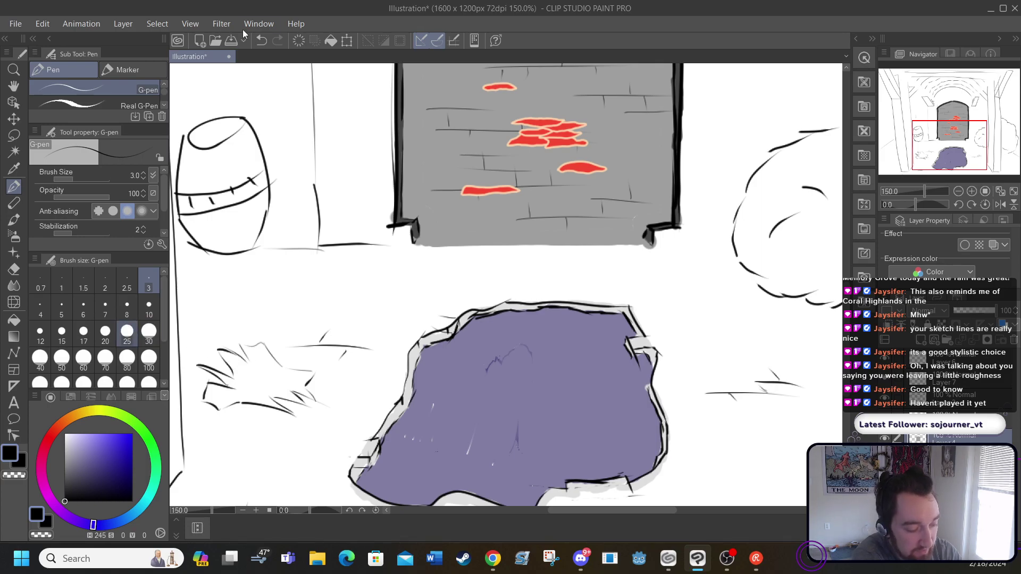
Undo all the strokes of the jagged grass tuft left of the purple patch
{"action": "left_click", "coordinate": [262, 40]}
{"action": "left_click", "coordinate": [261, 40]}
{"action": "left_click", "coordinate": [262, 40]}
{"action": "left_click", "coordinate": [261, 40]}
{"action": "left_click", "coordinate": [262, 40]}
{"action": "left_click", "coordinate": [262, 40]}
{"action": "left_click", "coordinate": [262, 40]}
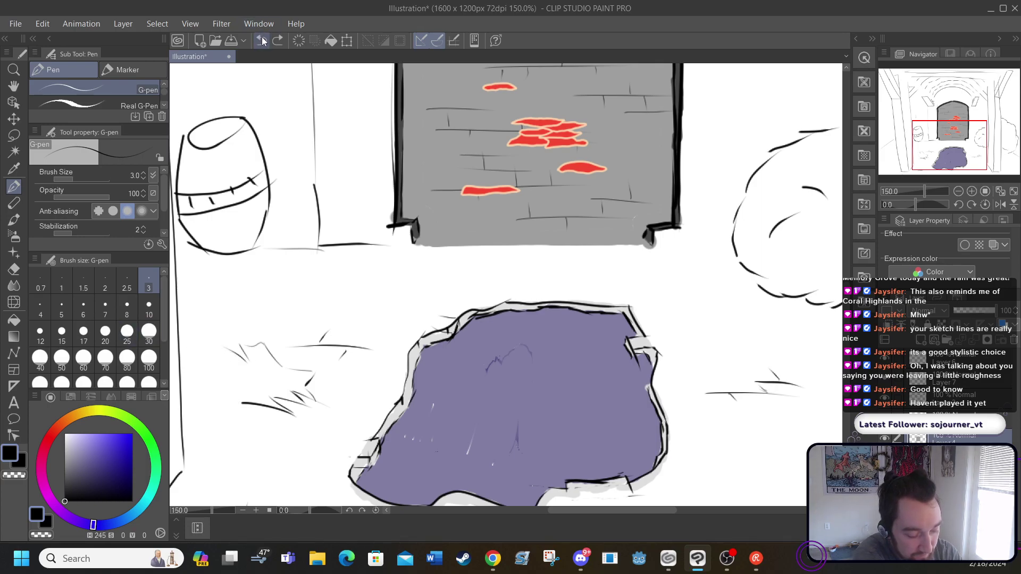
{"action": "left_click", "coordinate": [263, 41]}
{"action": "left_click", "coordinate": [263, 41]}
{"action": "left_click", "coordinate": [263, 41]}
{"action": "left_click", "coordinate": [263, 41]}
{"action": "left_click", "coordinate": [264, 41]}
{"action": "left_click", "coordinate": [265, 41]}
{"action": "left_click", "coordinate": [265, 41]}
{"action": "left_click", "coordinate": [265, 42]}
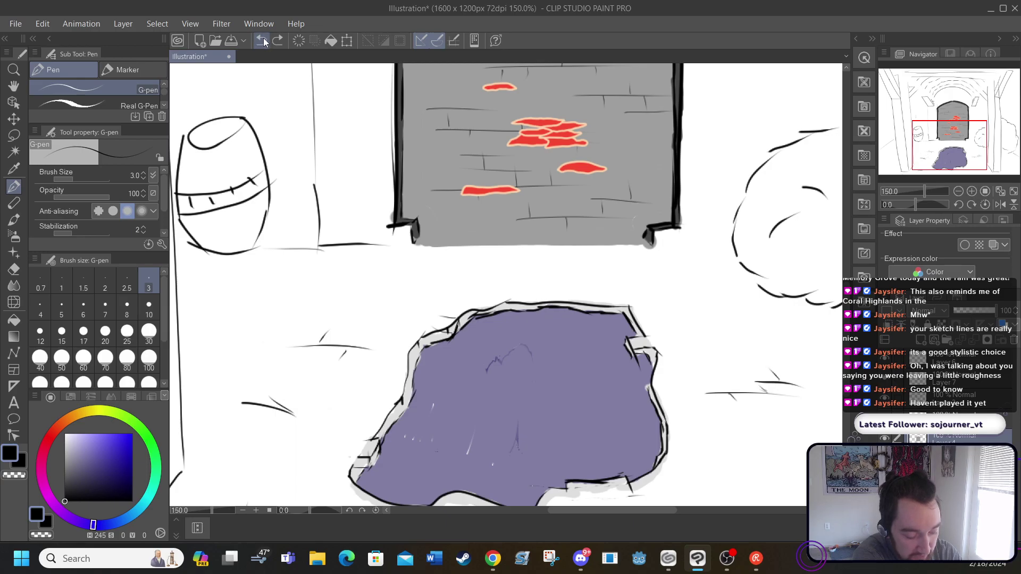
{"action": "left_click", "coordinate": [264, 41]}
{"action": "left_click", "coordinate": [263, 42]}
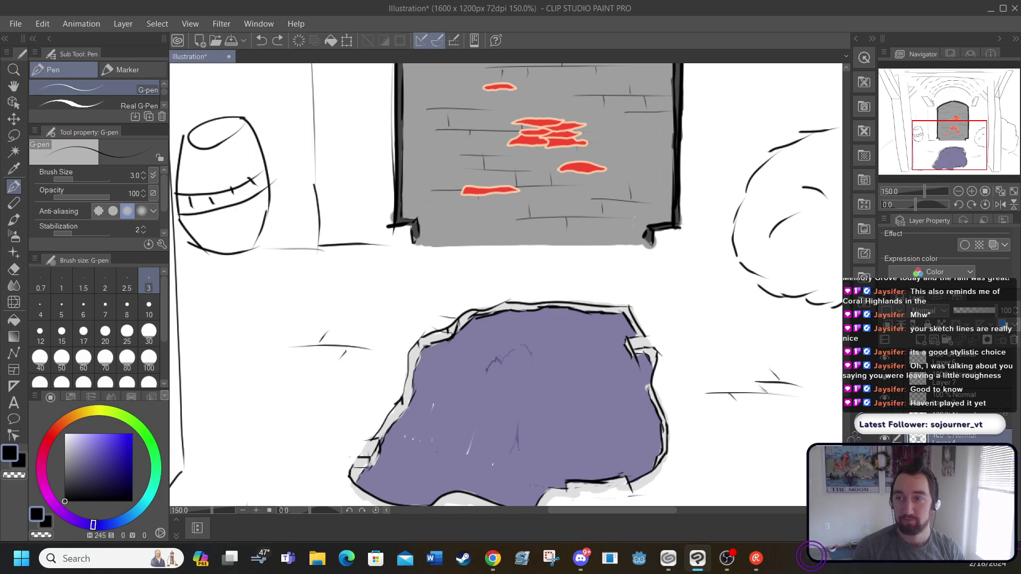
Try a tuft of curved blades radiating from a centre on the floor left of the purple patch
{"action": "key", "text": "alt+Tab"}
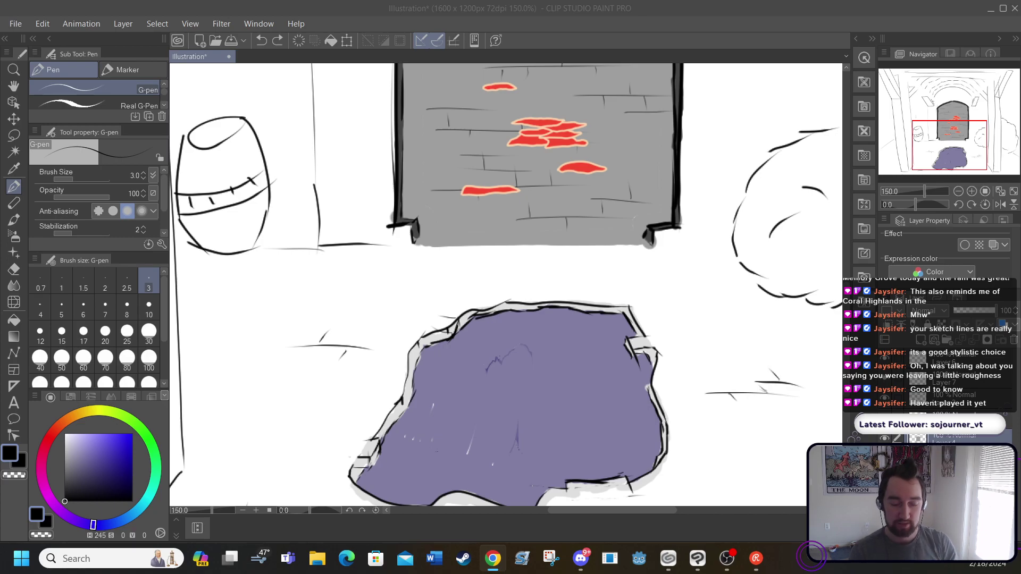
{"action": "left_click", "coordinate": [254, 413]}
{"action": "left_click_drag", "start_coordinate": [249, 411], "coordinate": [270, 442]}
{"action": "mouse_move", "coordinate": [252, 404]}
{"action": "left_mouse_down"}
{"action": "mouse_move", "coordinate": [287, 433]}
{"action": "mouse_move", "coordinate": [287, 407]}
{"action": "mouse_move", "coordinate": [328, 386]}
{"action": "mouse_move", "coordinate": [298, 389]}
{"action": "mouse_move", "coordinate": [294, 354]}
{"action": "left_mouse_up"}
{"action": "mouse_move", "coordinate": [217, 414]}
{"action": "left_mouse_down"}
{"action": "mouse_move", "coordinate": [183, 418]}
{"action": "mouse_move", "coordinate": [225, 463]}
{"action": "mouse_move", "coordinate": [245, 424]}
{"action": "left_mouse_up"}
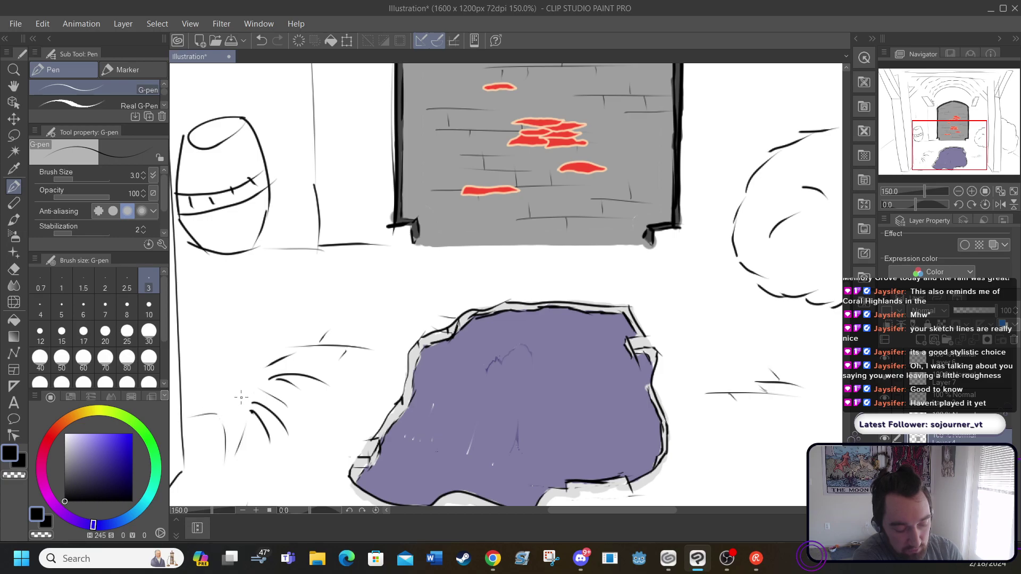
{"action": "mouse_move", "coordinate": [189, 379]}
{"action": "left_mouse_down"}
{"action": "mouse_move", "coordinate": [224, 388]}
{"action": "mouse_move", "coordinate": [233, 372]}
{"action": "left_mouse_up"}
{"action": "left_click_drag", "start_coordinate": [223, 323], "coordinate": [246, 373]}
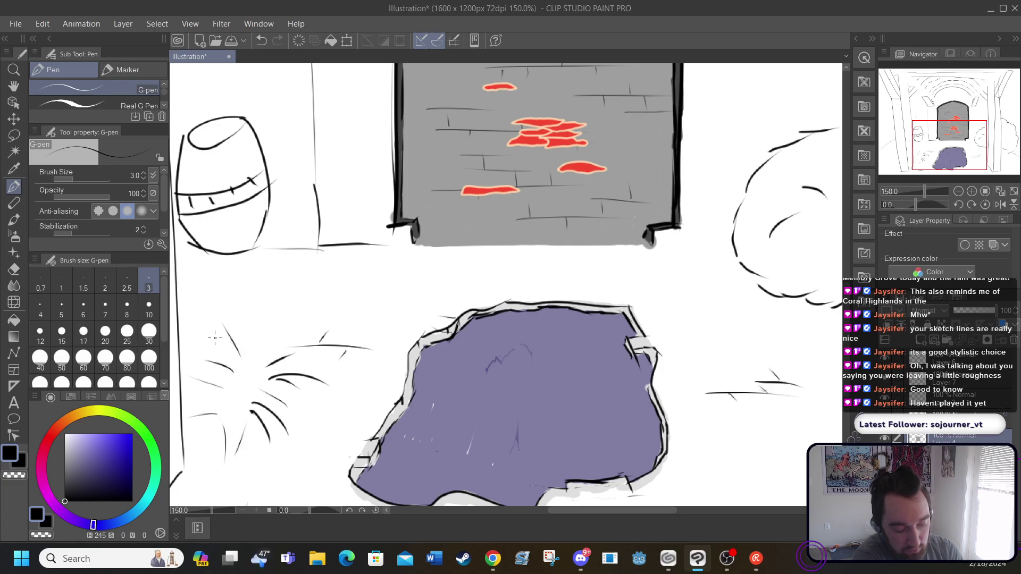
{"action": "mouse_move", "coordinate": [199, 334]}
{"action": "left_mouse_down"}
{"action": "mouse_move", "coordinate": [234, 371]}
{"action": "mouse_move", "coordinate": [221, 404]}
{"action": "left_mouse_up"}
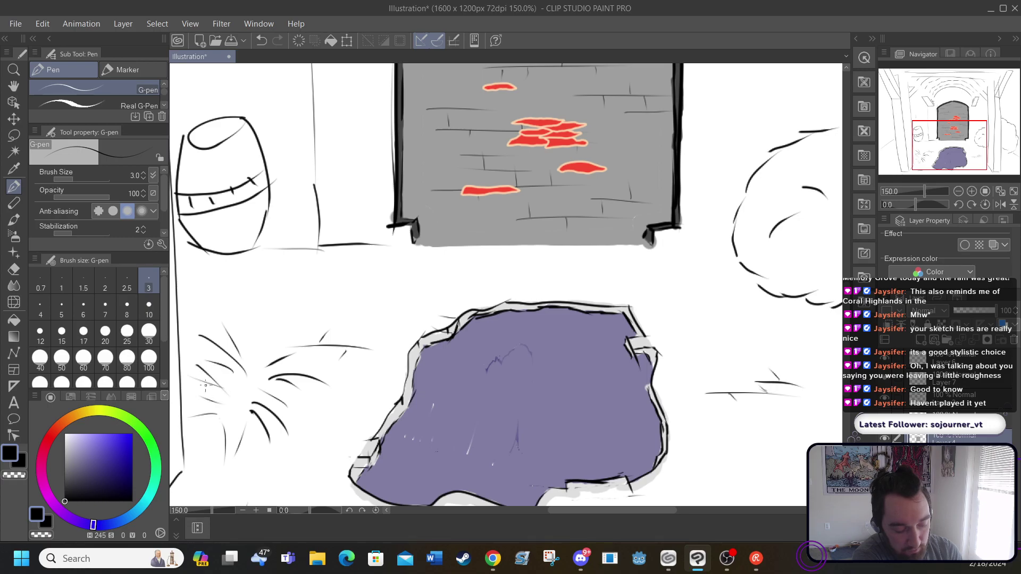
{"action": "mouse_move", "coordinate": [267, 332]}
{"action": "left_mouse_down"}
{"action": "mouse_move", "coordinate": [254, 362]}
{"action": "mouse_move", "coordinate": [299, 351]}
{"action": "left_mouse_up"}
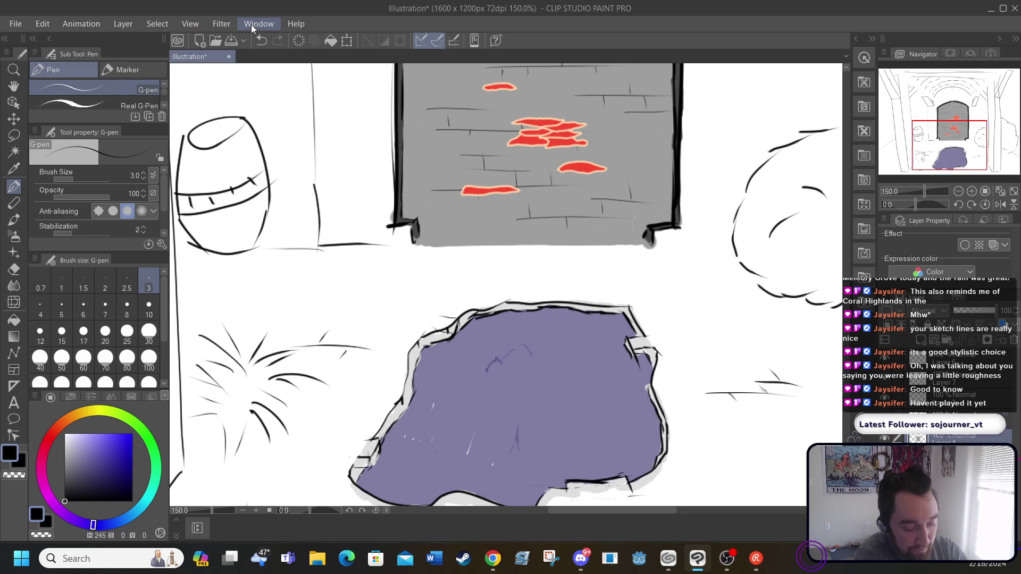
Add more curved blades around the lower and right sides of the radiating tuft
{"action": "left_click_drag", "start_coordinate": [251, 420], "coordinate": [262, 475]}
{"action": "mouse_move", "coordinate": [212, 440]}
{"action": "left_mouse_down"}
{"action": "mouse_move", "coordinate": [195, 449]}
{"action": "mouse_move", "coordinate": [292, 469]}
{"action": "left_mouse_up"}
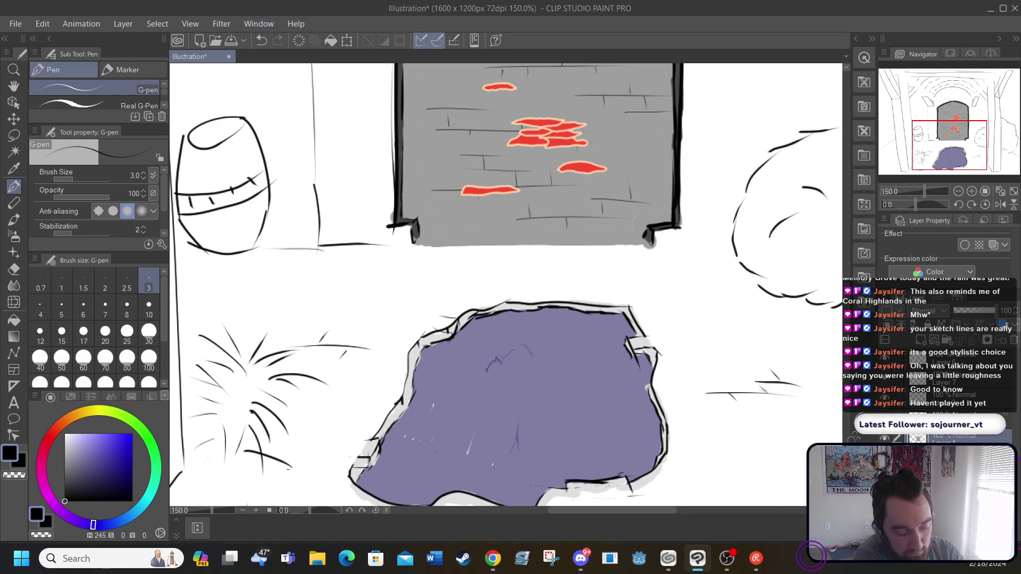
{"action": "left_click_drag", "start_coordinate": [253, 421], "coordinate": [312, 446]}
{"action": "mouse_move", "coordinate": [269, 406]}
{"action": "left_mouse_down"}
{"action": "mouse_move", "coordinate": [303, 409]}
{"action": "mouse_move", "coordinate": [329, 431]}
{"action": "left_mouse_up"}
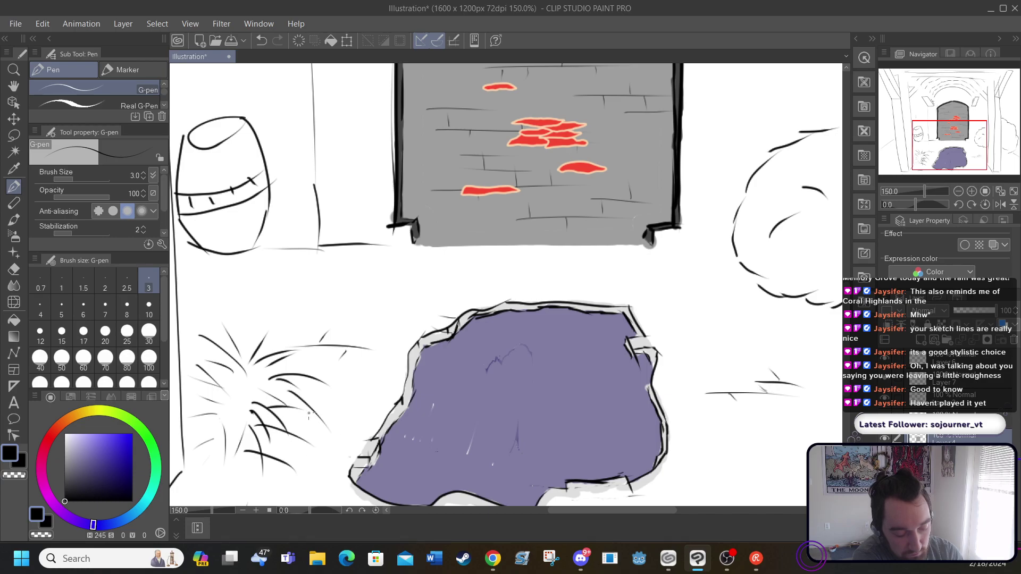
{"action": "left_click_drag", "start_coordinate": [283, 374], "coordinate": [334, 387]}
{"action": "left_click_drag", "start_coordinate": [231, 391], "coordinate": [219, 394]}
{"action": "mouse_move", "coordinate": [217, 400]}
{"action": "left_mouse_down"}
{"action": "mouse_move", "coordinate": [200, 405]}
{"action": "mouse_move", "coordinate": [211, 350]}
{"action": "left_mouse_up"}
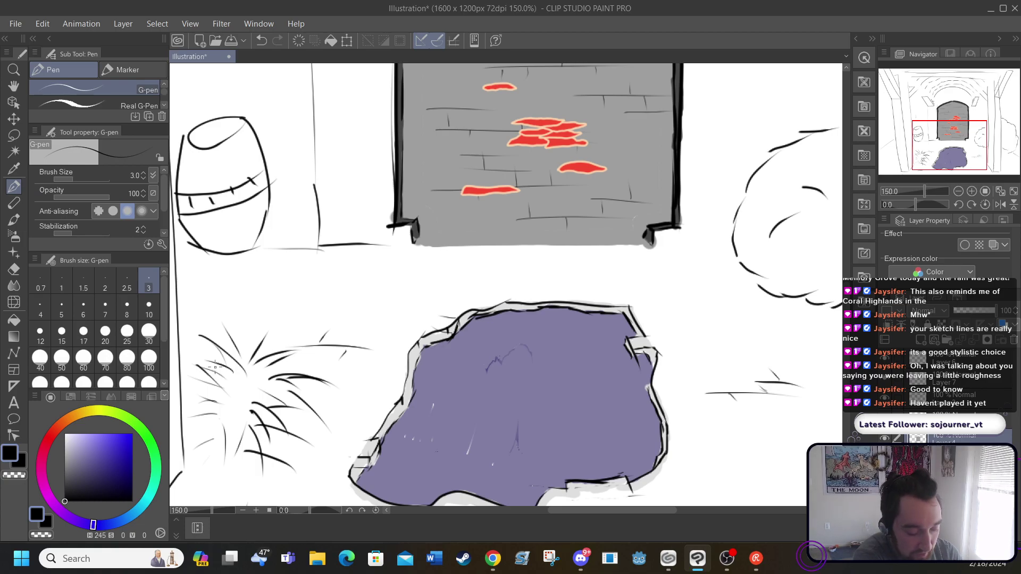
Undo the most recently added blades of the radiating tuft
{"action": "left_click", "coordinate": [263, 38]}
{"action": "left_click", "coordinate": [262, 39]}
{"action": "left_click", "coordinate": [261, 38]}
{"action": "left_click", "coordinate": [261, 38]}
{"action": "left_click", "coordinate": [261, 38]}
{"action": "left_click", "coordinate": [261, 38]}
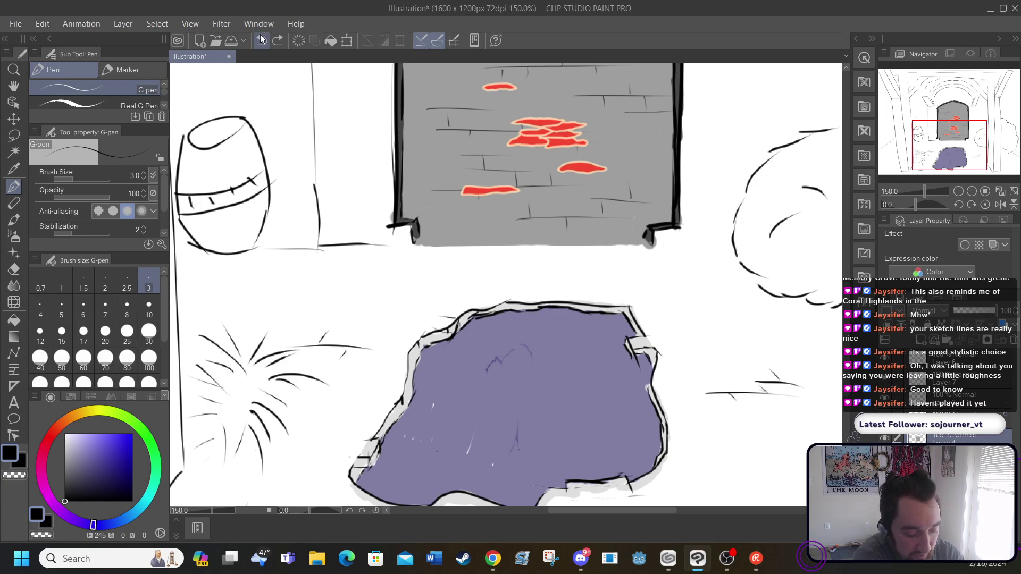
{"action": "left_click", "coordinate": [261, 37]}
{"action": "left_click", "coordinate": [261, 37]}
{"action": "left_click", "coordinate": [261, 37]}
{"action": "left_click", "coordinate": [261, 37]}
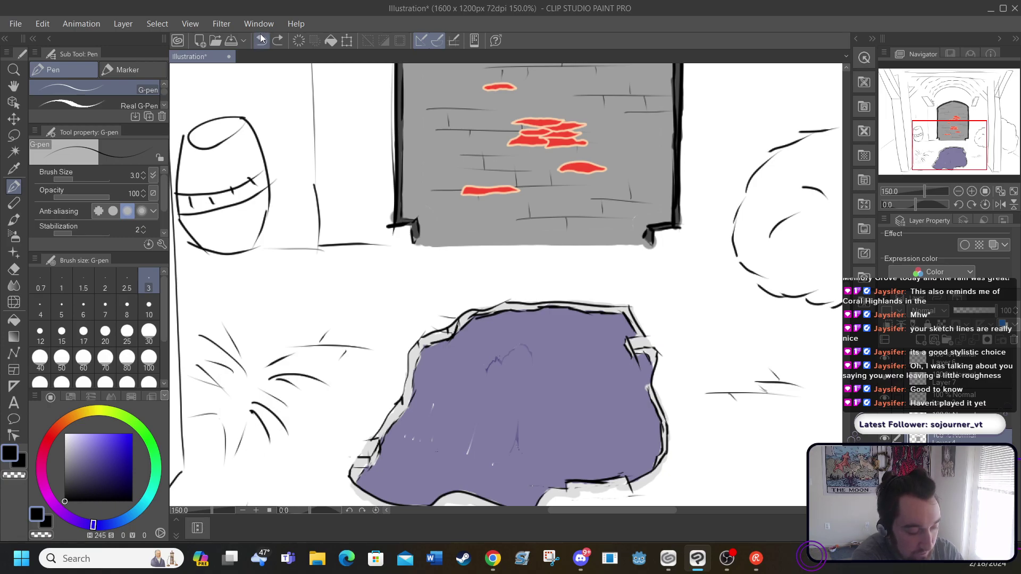
Erase the remaining blades of the tuft with the Hard eraser at size 17, keeping the nearby stone lines
{"action": "left_click", "coordinate": [13, 337]}
{"action": "left_click", "coordinate": [14, 269]}
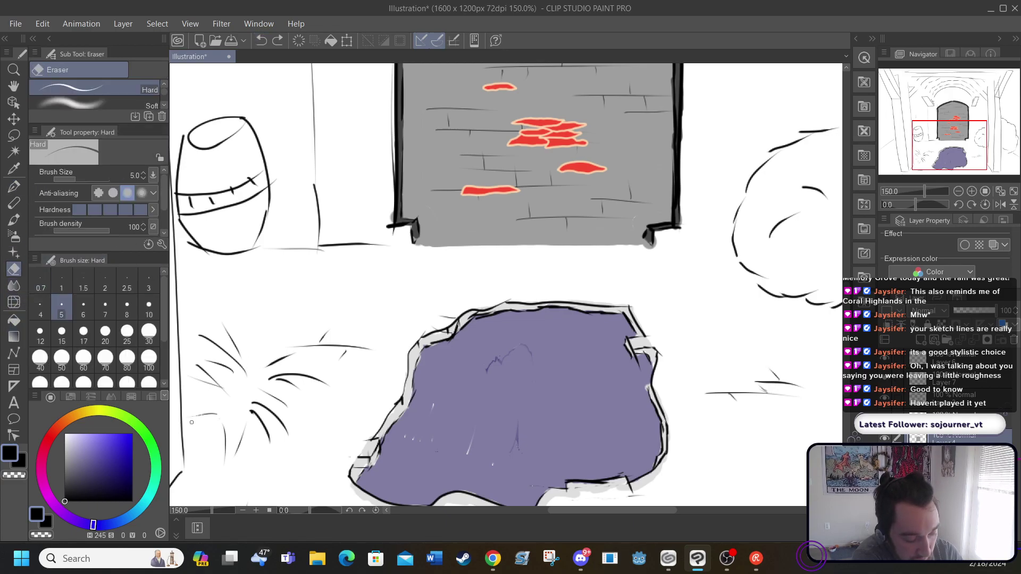
{"action": "left_click", "coordinate": [84, 334]}
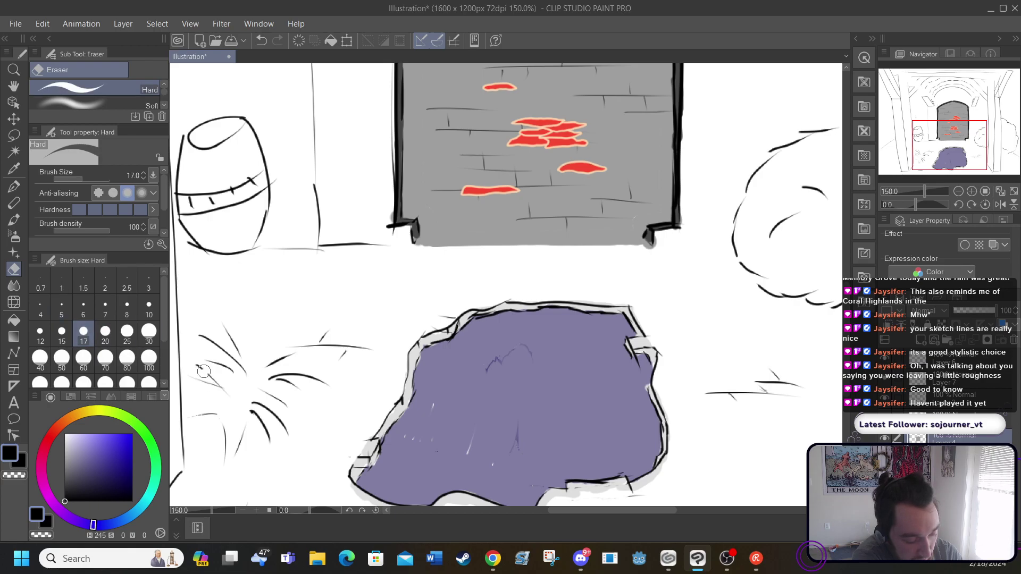
{"action": "mouse_move", "coordinate": [203, 370]}
{"action": "left_mouse_down"}
{"action": "mouse_move", "coordinate": [200, 328]}
{"action": "mouse_move", "coordinate": [221, 321]}
{"action": "mouse_move", "coordinate": [279, 365]}
{"action": "mouse_move", "coordinate": [314, 374]}
{"action": "mouse_move", "coordinate": [293, 385]}
{"action": "mouse_move", "coordinate": [264, 380]}
{"action": "mouse_move", "coordinate": [267, 406]}
{"action": "mouse_move", "coordinate": [240, 427]}
{"action": "mouse_move", "coordinate": [195, 410]}
{"action": "mouse_move", "coordinate": [197, 382]}
{"action": "mouse_move", "coordinate": [215, 392]}
{"action": "mouse_move", "coordinate": [234, 383]}
{"action": "mouse_move", "coordinate": [228, 360]}
{"action": "left_mouse_up"}
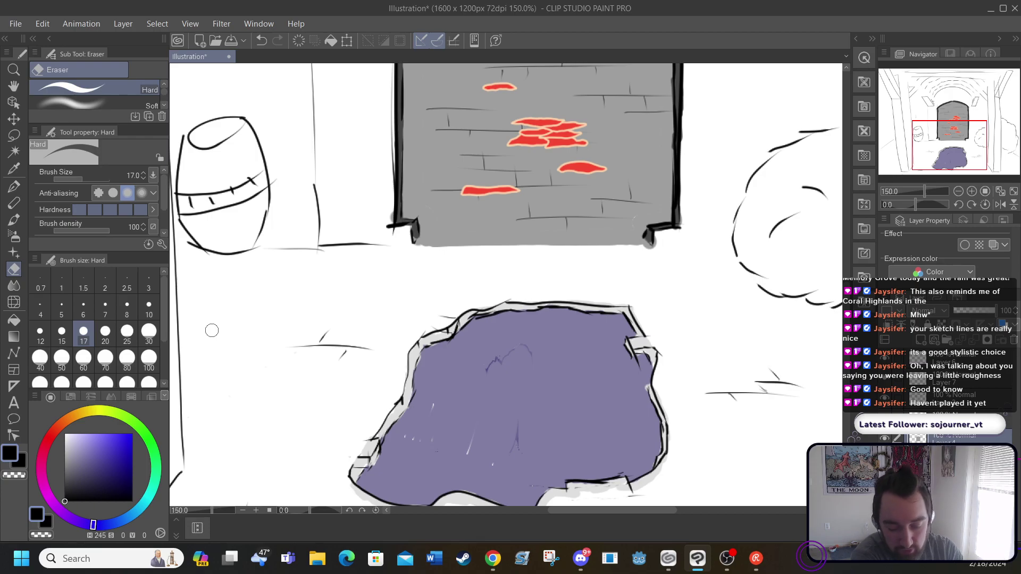
Show the straight perspective guide lines of the room and add a new raster layer
{"action": "key", "text": "ctrl+z"}
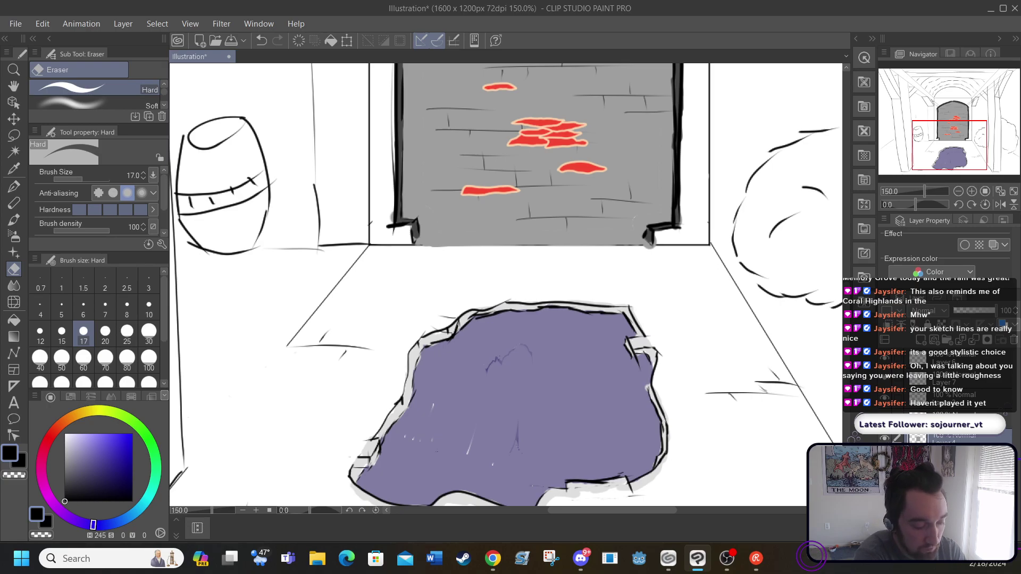
{"action": "left_click", "coordinate": [123, 23]}
{"action": "left_click", "coordinate": [159, 39]}
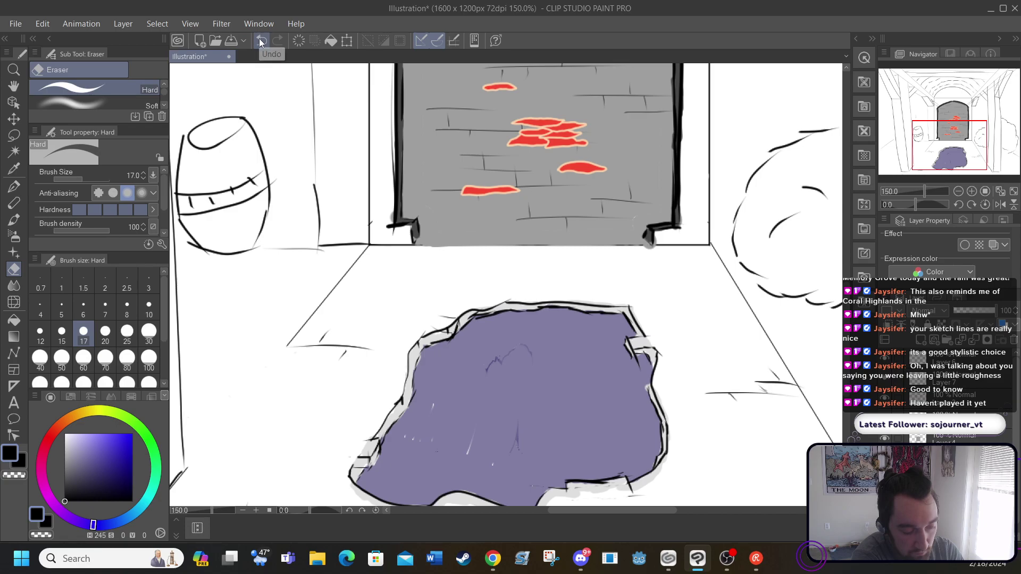
Sample the grey of the doorway's brickwork and shift it to a muted yellow-green (H 76, S 16, V 71)
{"action": "left_click", "coordinate": [243, 511]}
{"action": "left_click", "coordinate": [242, 510]}
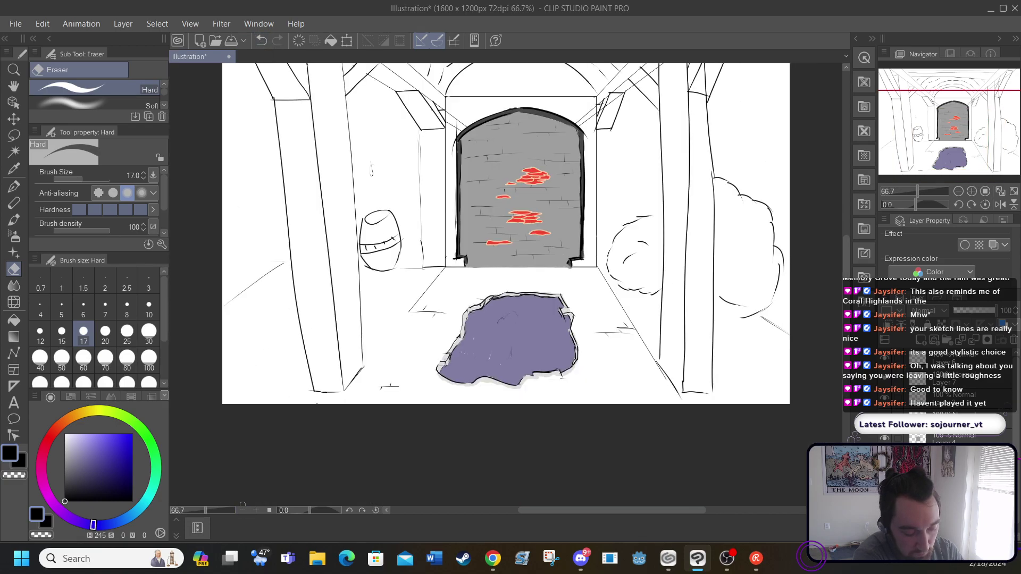
{"action": "scroll", "coordinate": [849, 322], "scroll_direction": "up", "scroll_amount": 4}
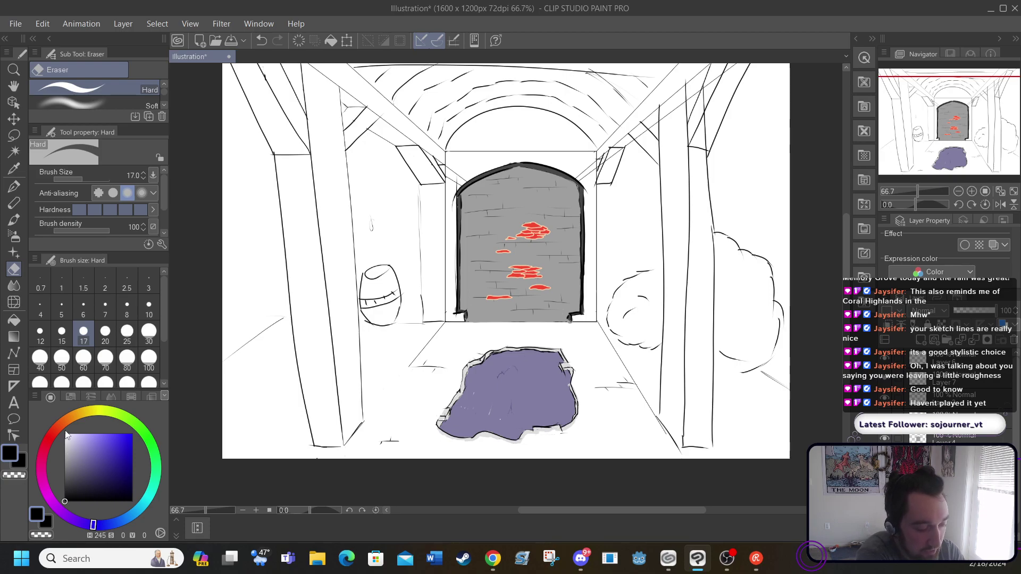
{"action": "left_click", "coordinate": [14, 170]}
{"action": "left_click", "coordinate": [470, 252]}
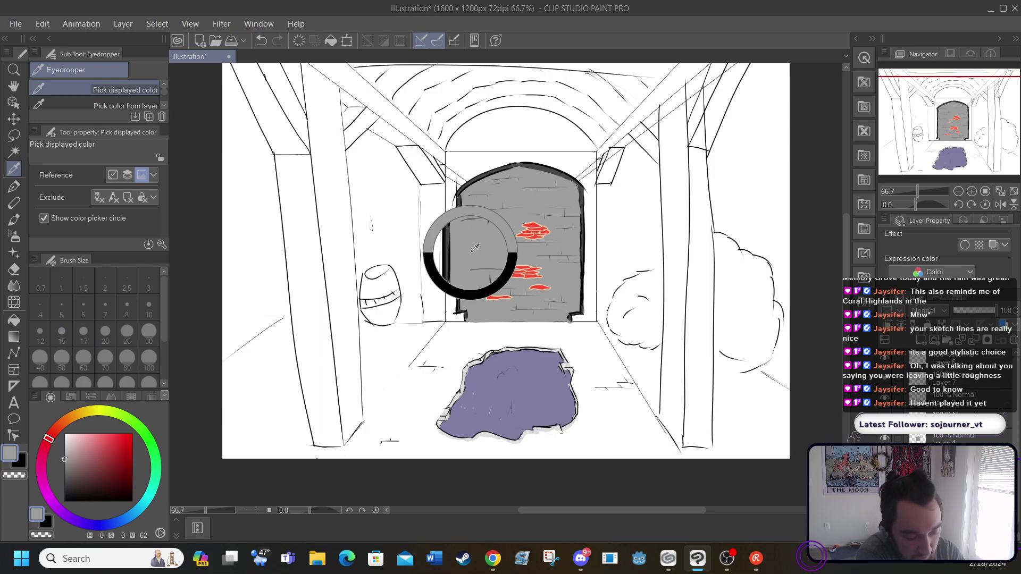
{"action": "mouse_move", "coordinate": [48, 439]}
{"action": "left_mouse_down"}
{"action": "mouse_move", "coordinate": [84, 414]}
{"action": "mouse_move", "coordinate": [116, 416]}
{"action": "mouse_move", "coordinate": [144, 437]}
{"action": "mouse_move", "coordinate": [113, 413]}
{"action": "left_mouse_up"}
{"action": "left_click", "coordinate": [79, 453]}
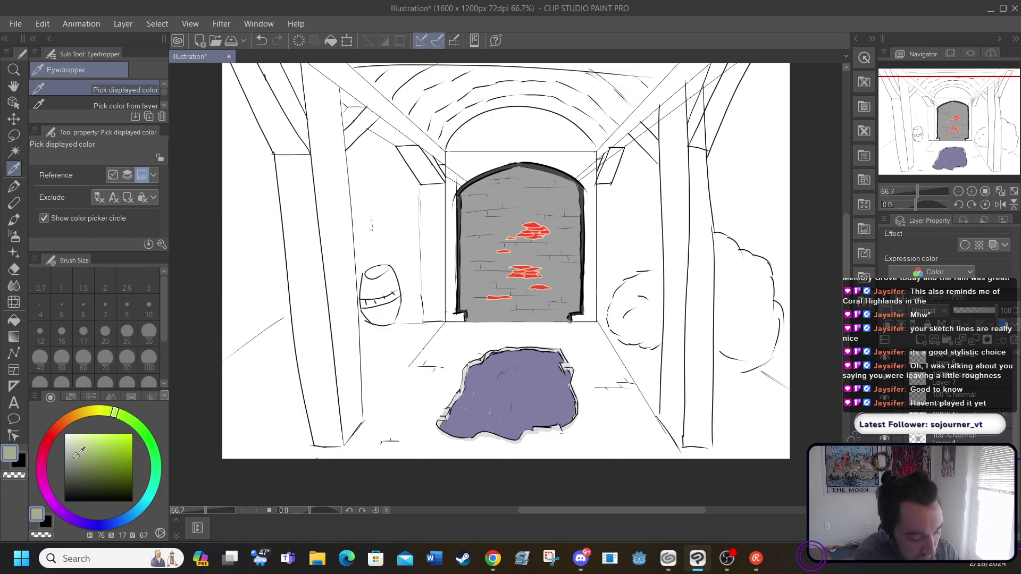
{"action": "left_click_drag", "start_coordinate": [78, 453], "coordinate": [75, 453]}
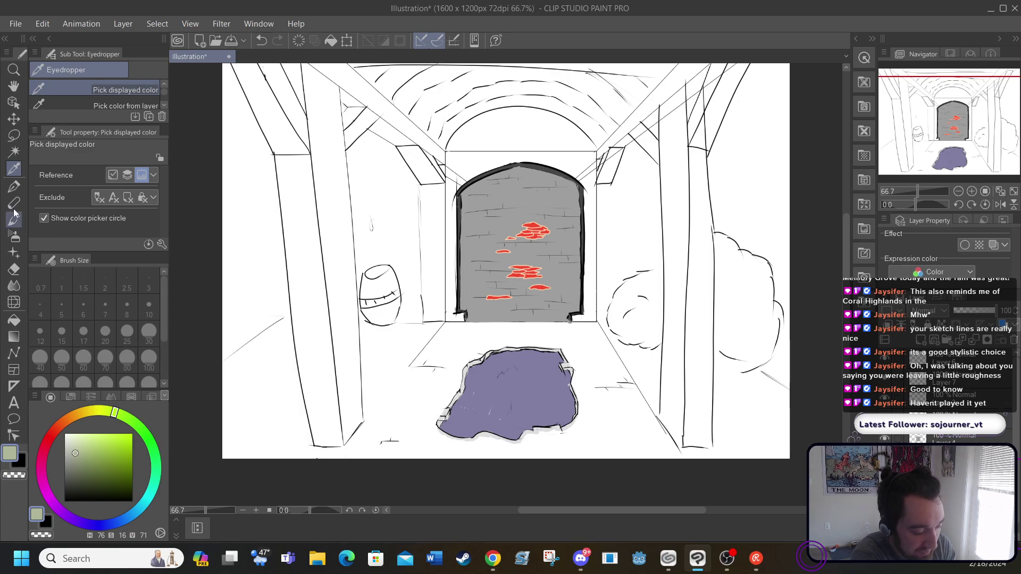
Paint the first muted yellow-green strokes along the floor below the doorway with the G-pen at size 20
{"action": "left_click", "coordinate": [18, 193]}
{"action": "left_click", "coordinate": [111, 338]}
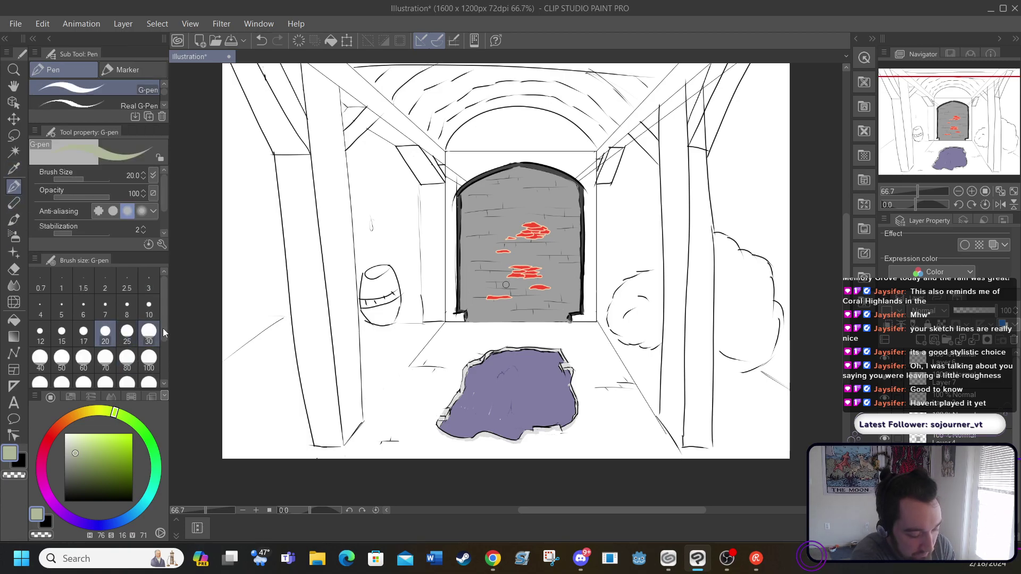
{"action": "left_click_drag", "start_coordinate": [350, 332], "coordinate": [480, 340]}
{"action": "mouse_move", "coordinate": [416, 332]}
{"action": "left_mouse_down"}
{"action": "mouse_move", "coordinate": [540, 325]}
{"action": "mouse_move", "coordinate": [614, 338]}
{"action": "mouse_move", "coordinate": [525, 324]}
{"action": "left_mouse_up"}
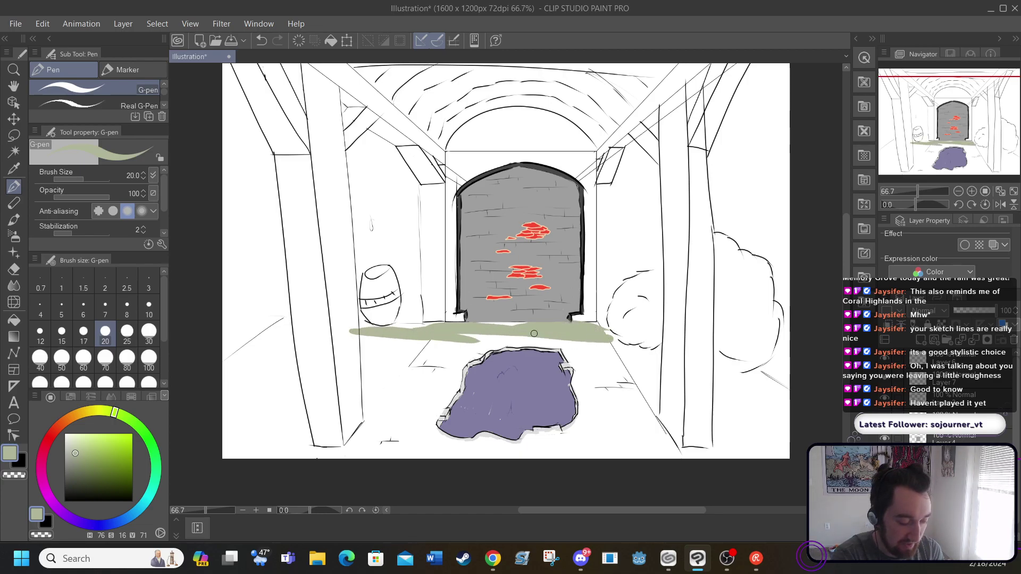
Shift the green's hue to 66 and extend the floor strokes around the purple patch's far edge and behind the left post
{"action": "left_click_drag", "start_coordinate": [116, 417], "coordinate": [92, 414]}
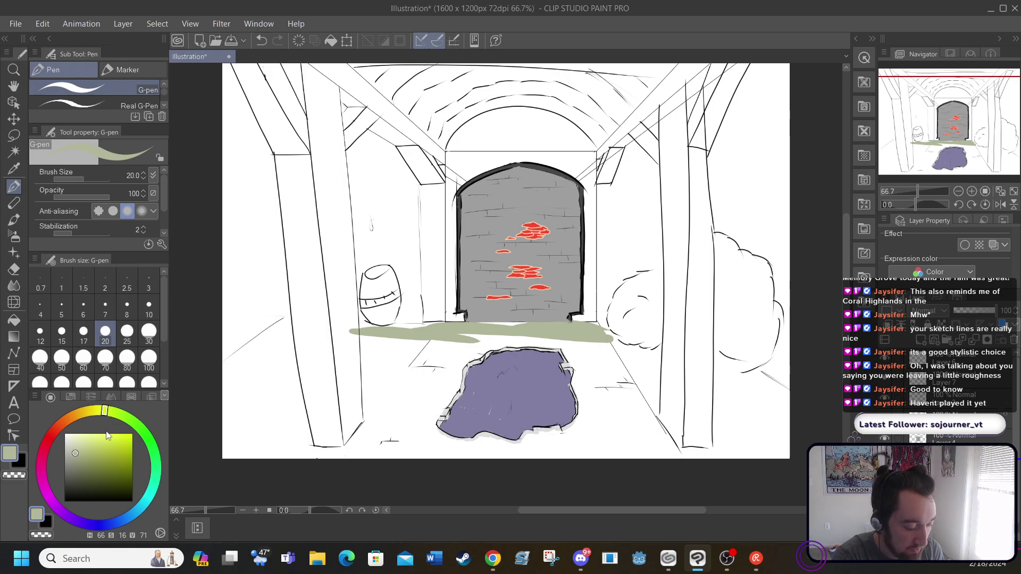
{"action": "mouse_move", "coordinate": [393, 341]}
{"action": "left_mouse_down"}
{"action": "mouse_move", "coordinate": [479, 337]}
{"action": "mouse_move", "coordinate": [420, 329]}
{"action": "left_mouse_up"}
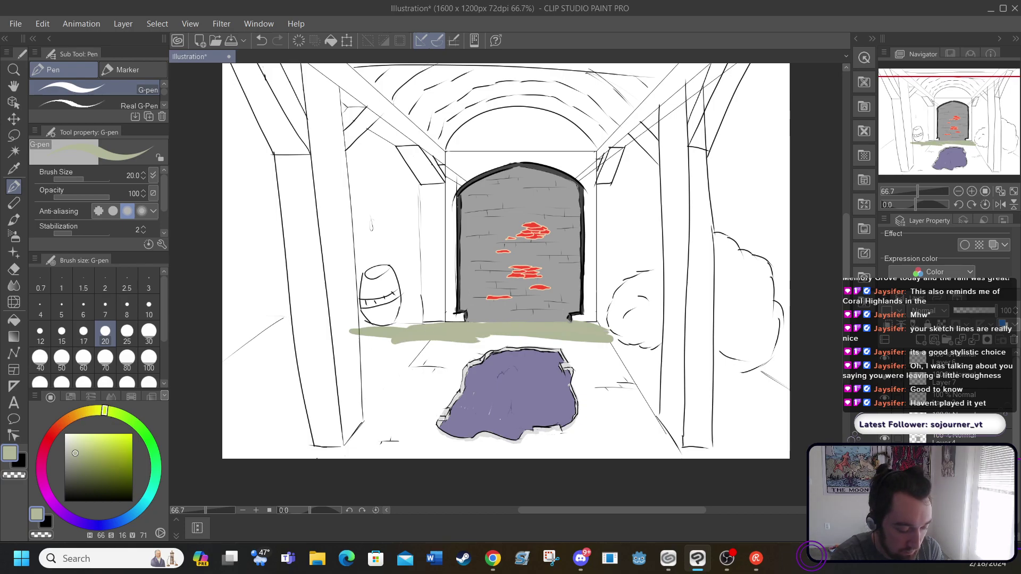
{"action": "left_click_drag", "start_coordinate": [607, 336], "coordinate": [632, 334]}
{"action": "left_click_drag", "start_coordinate": [472, 343], "coordinate": [565, 343]}
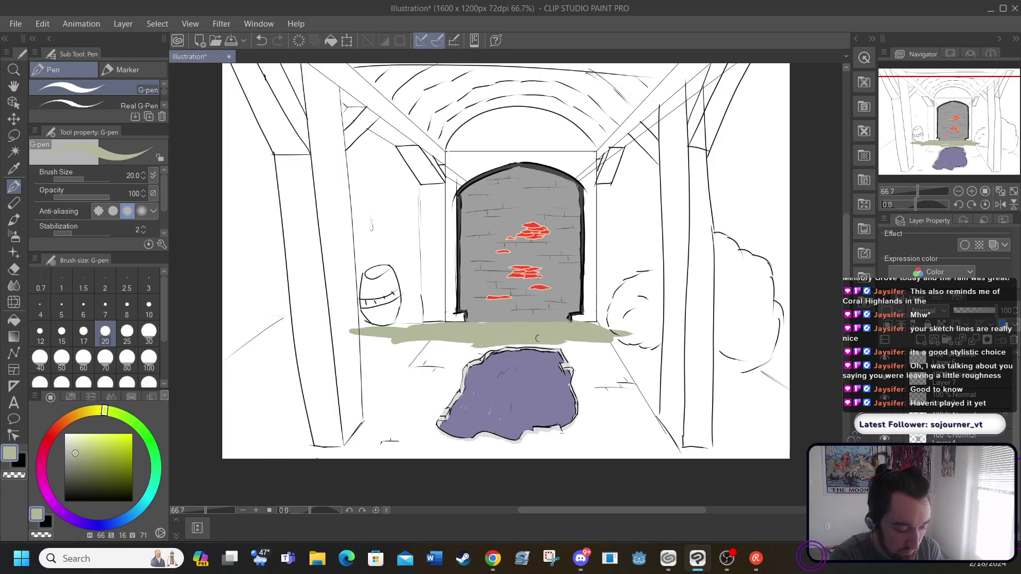
{"action": "mouse_move", "coordinate": [466, 347]}
{"action": "left_mouse_down"}
{"action": "mouse_move", "coordinate": [420, 350]}
{"action": "mouse_move", "coordinate": [583, 365]}
{"action": "mouse_move", "coordinate": [362, 348]}
{"action": "mouse_move", "coordinate": [502, 344]}
{"action": "mouse_move", "coordinate": [378, 350]}
{"action": "mouse_move", "coordinate": [419, 333]}
{"action": "mouse_move", "coordinate": [397, 327]}
{"action": "mouse_move", "coordinate": [287, 331]}
{"action": "mouse_move", "coordinate": [313, 330]}
{"action": "mouse_move", "coordinate": [287, 323]}
{"action": "left_mouse_up"}
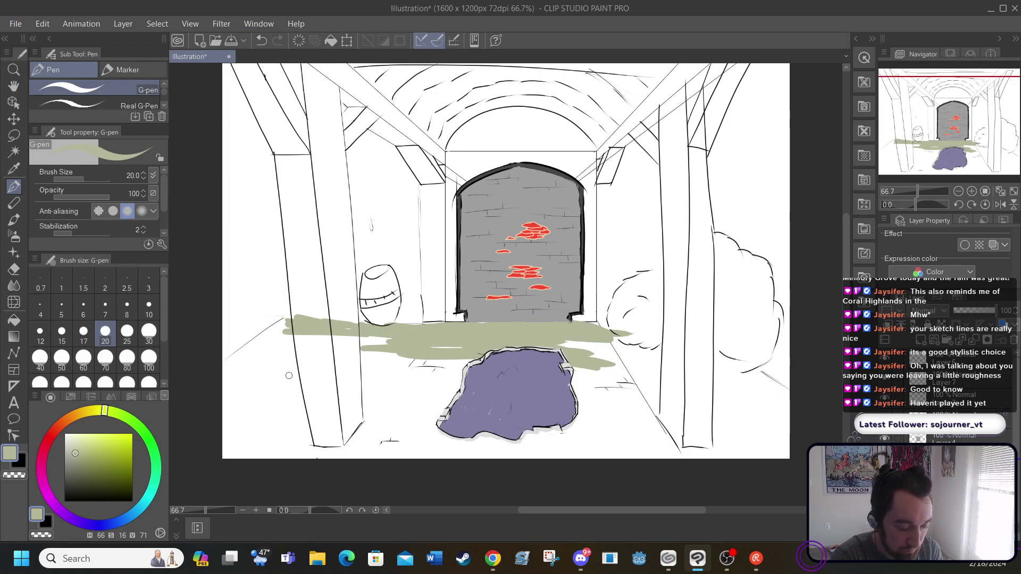
{"action": "mouse_move", "coordinate": [406, 369]}
{"action": "left_mouse_down"}
{"action": "mouse_move", "coordinate": [440, 365]}
{"action": "mouse_move", "coordinate": [395, 362]}
{"action": "mouse_move", "coordinate": [456, 365]}
{"action": "mouse_move", "coordinate": [340, 371]}
{"action": "left_mouse_up"}
{"action": "mouse_move", "coordinate": [471, 355]}
{"action": "left_mouse_down"}
{"action": "mouse_move", "coordinate": [340, 349]}
{"action": "mouse_move", "coordinate": [325, 345]}
{"action": "mouse_move", "coordinate": [401, 354]}
{"action": "mouse_move", "coordinate": [329, 337]}
{"action": "left_mouse_up"}
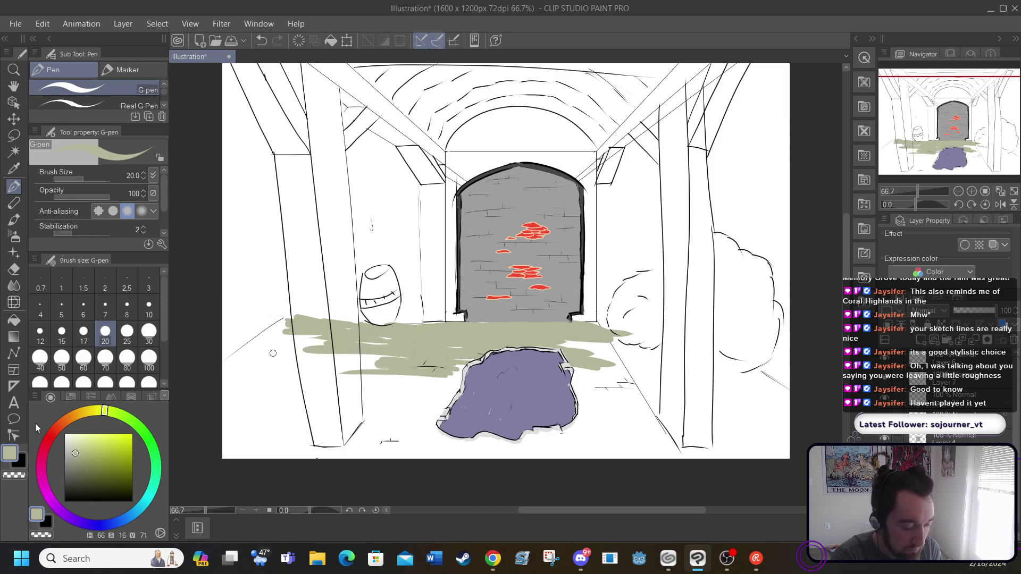
Darken the floor green to H 66, S 12, V 63 and paint strokes between the doorway and the purple patch toward the right-hand bush
{"action": "left_click", "coordinate": [75, 457]}
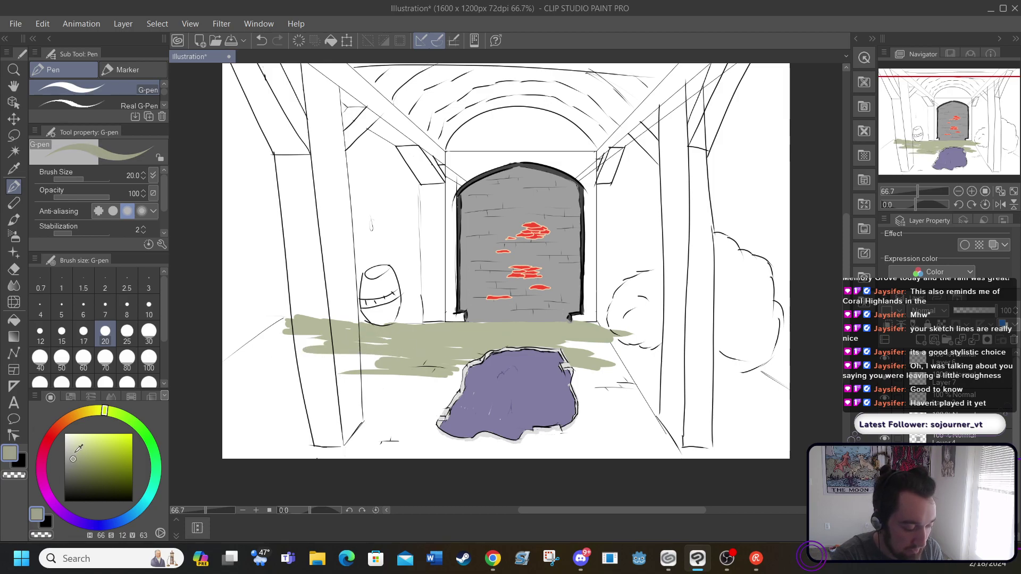
{"action": "left_click_drag", "start_coordinate": [412, 341], "coordinate": [648, 327]}
{"action": "mouse_move", "coordinate": [513, 343]}
{"action": "left_mouse_down"}
{"action": "mouse_move", "coordinate": [635, 334]}
{"action": "mouse_move", "coordinate": [609, 343]}
{"action": "left_mouse_up"}
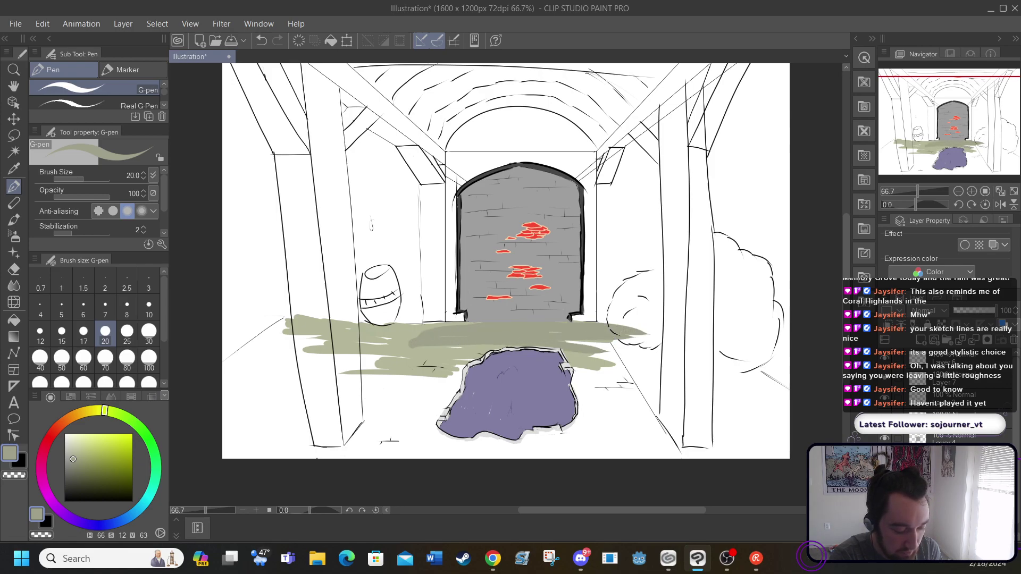
{"action": "left_click_drag", "start_coordinate": [479, 349], "coordinate": [516, 346]}
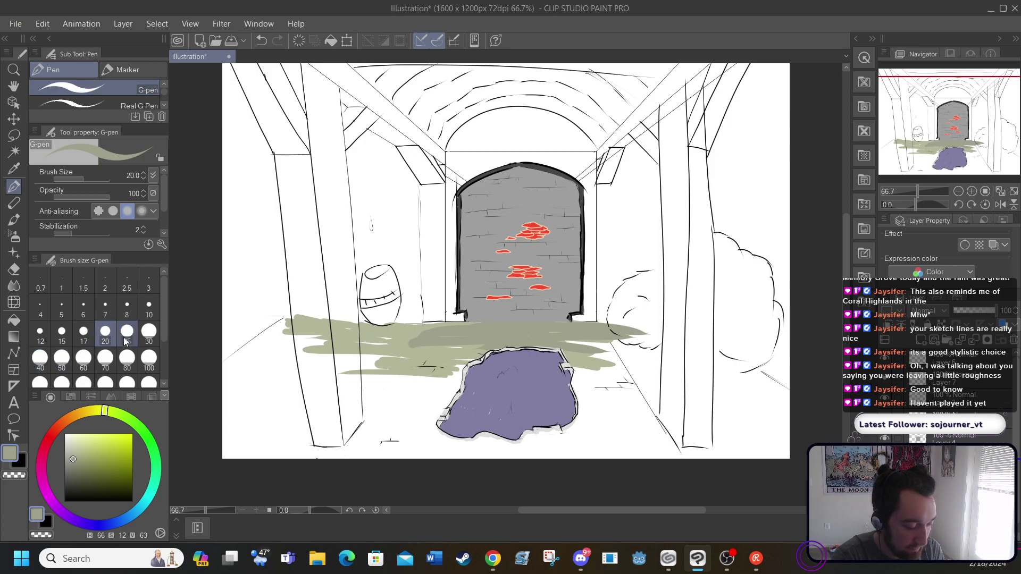
Paint the floor's left and right boundary edges with the G-pen at size 30, closing the outline up to the canvas sides
{"action": "left_click", "coordinate": [149, 336]}
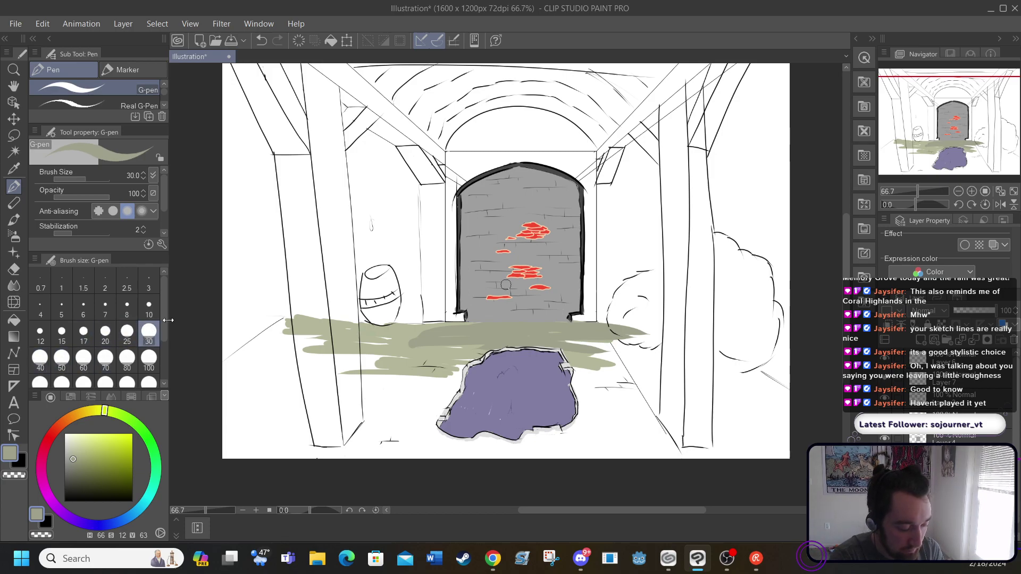
{"action": "left_click_drag", "start_coordinate": [286, 329], "coordinate": [227, 362]}
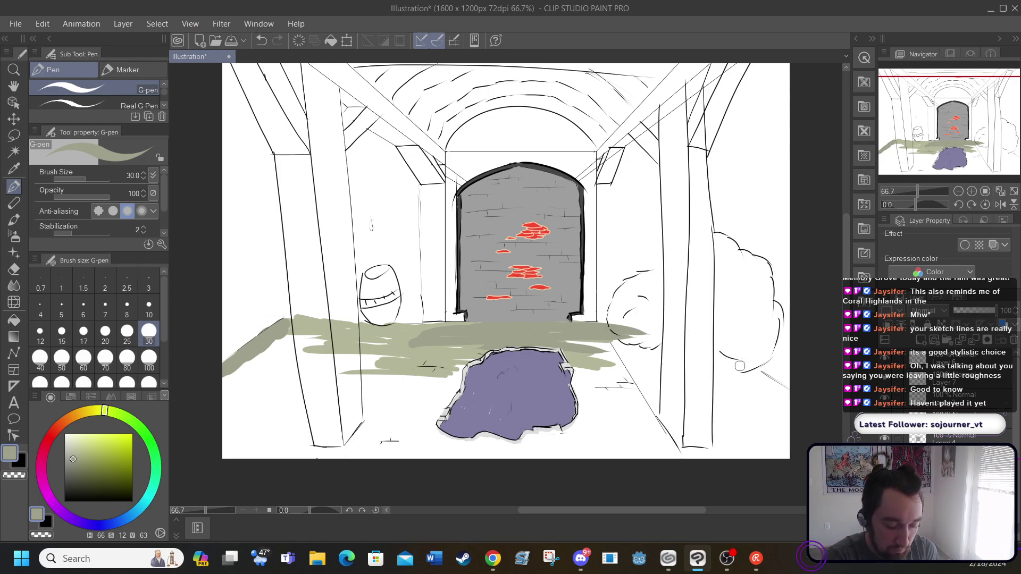
{"action": "mouse_move", "coordinate": [739, 366]}
{"action": "left_mouse_down"}
{"action": "mouse_move", "coordinate": [778, 393]}
{"action": "mouse_move", "coordinate": [722, 342]}
{"action": "left_mouse_up"}
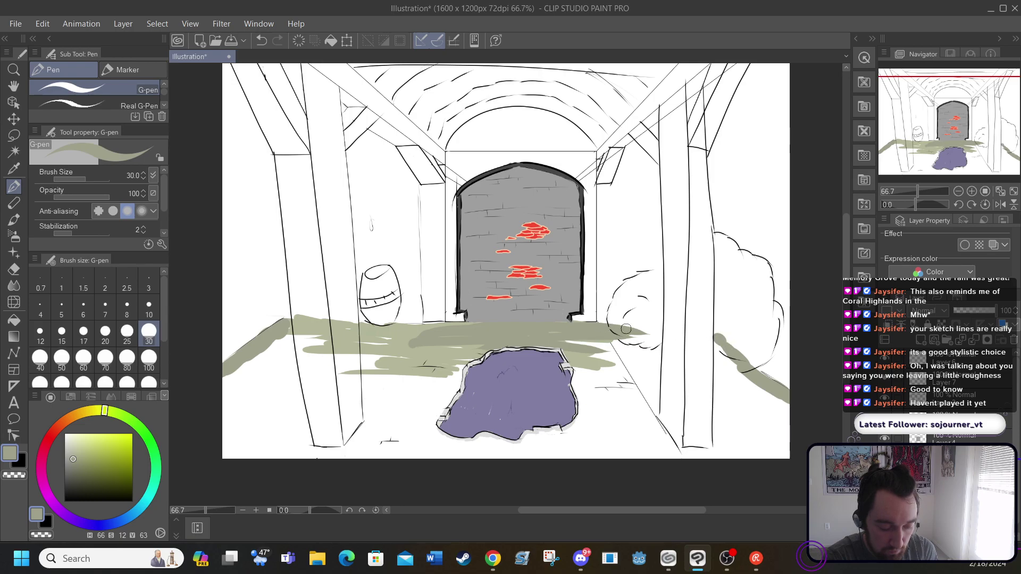
{"action": "mouse_move", "coordinate": [626, 329]}
{"action": "left_mouse_down"}
{"action": "mouse_move", "coordinate": [670, 330]}
{"action": "mouse_move", "coordinate": [626, 330]}
{"action": "mouse_move", "coordinate": [716, 334]}
{"action": "mouse_move", "coordinate": [699, 333]}
{"action": "mouse_move", "coordinate": [777, 395]}
{"action": "mouse_move", "coordinate": [752, 376]}
{"action": "left_mouse_up"}
Fill the enclosed floor with the darker green, referring to other layers, and paint over the white gaps near the barrel
{"action": "left_click", "coordinate": [14, 321]}
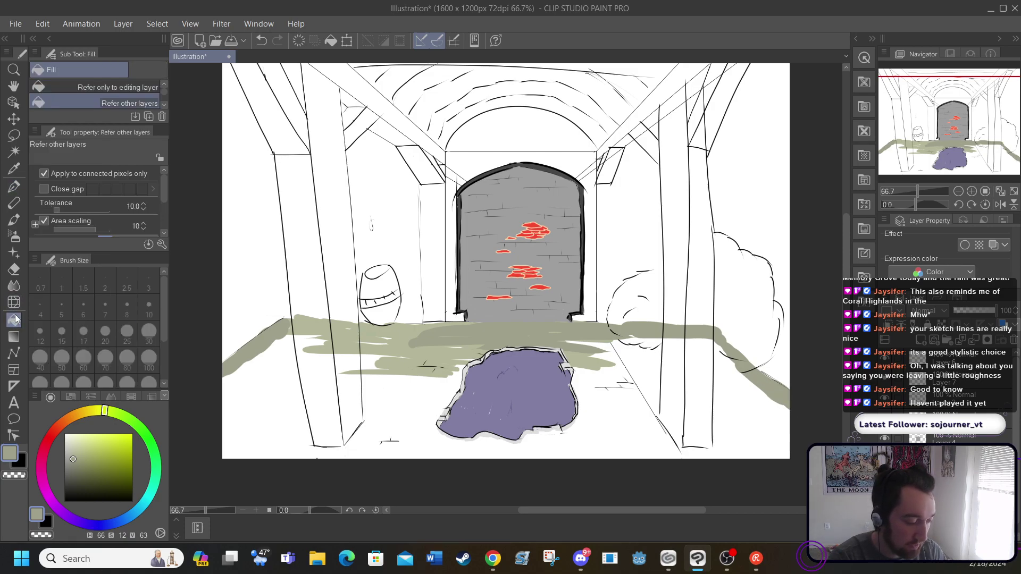
{"action": "left_click", "coordinate": [272, 400]}
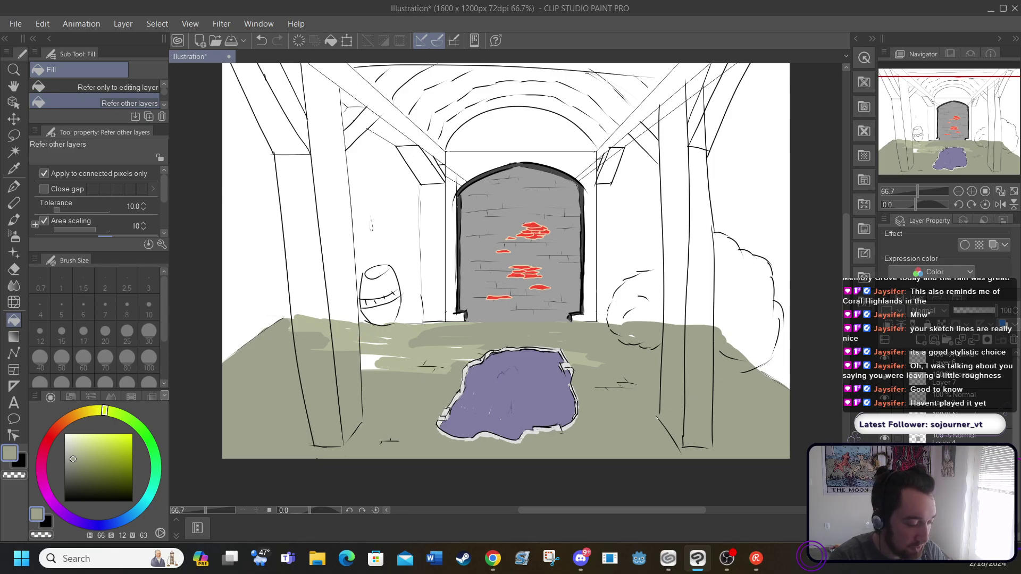
{"action": "left_click", "coordinate": [15, 187]}
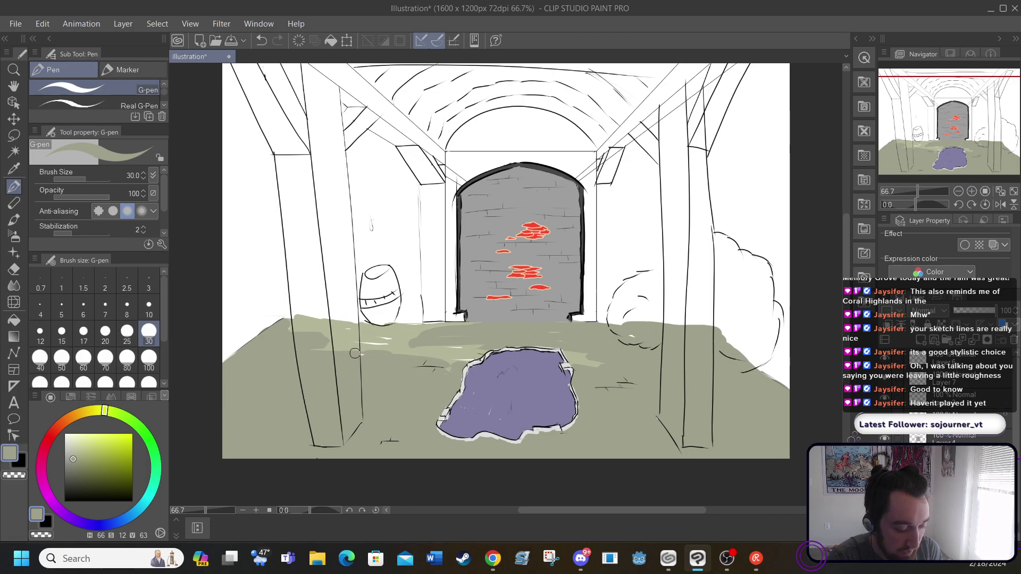
{"action": "left_click_drag", "start_coordinate": [357, 347], "coordinate": [412, 345]}
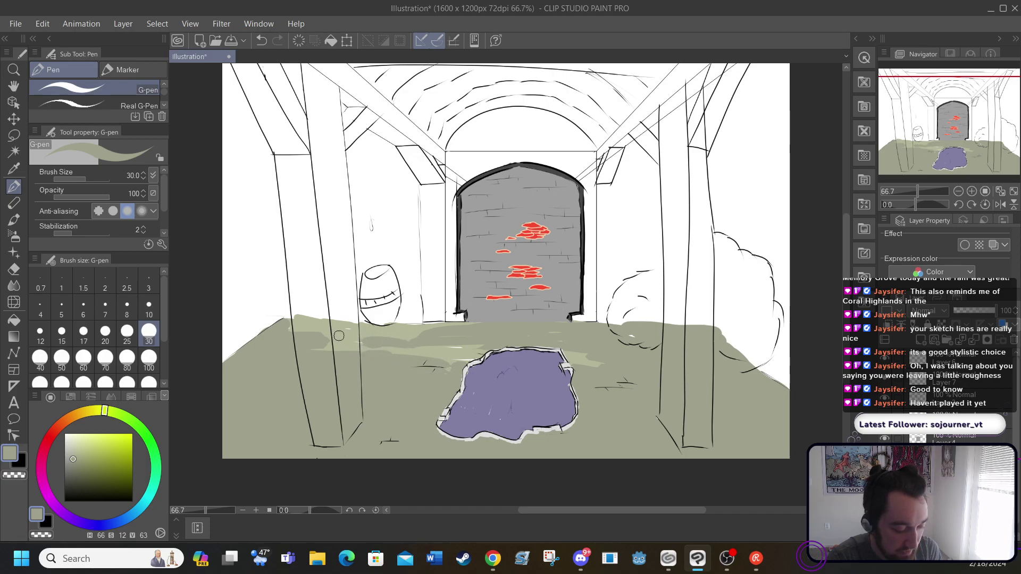
{"action": "left_click_drag", "start_coordinate": [339, 338], "coordinate": [354, 325]}
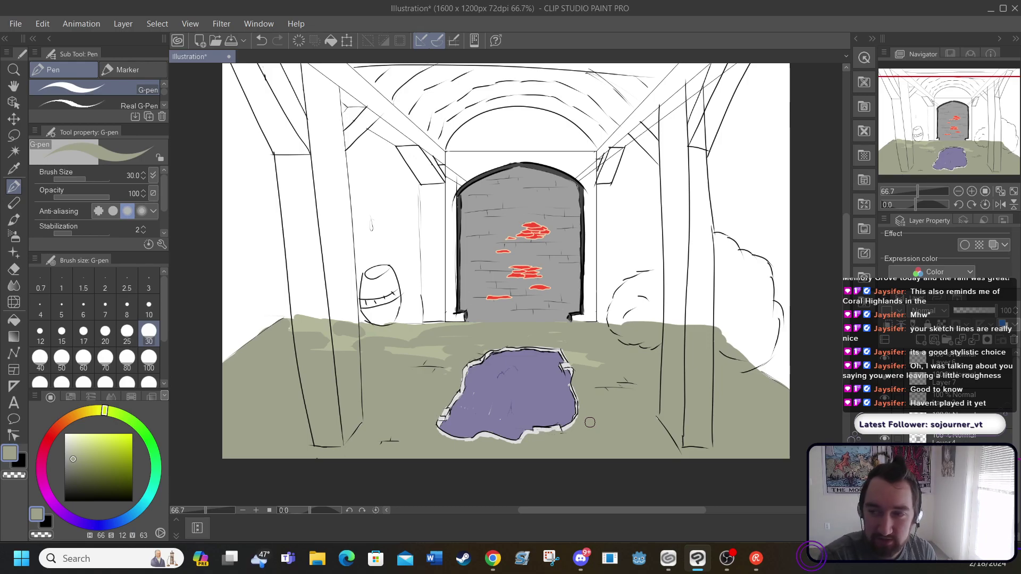
Sample the floor's lighter green and paint horizontal light streaks across the whole floor with the G-pen at size 30
{"action": "key", "text": "i"}
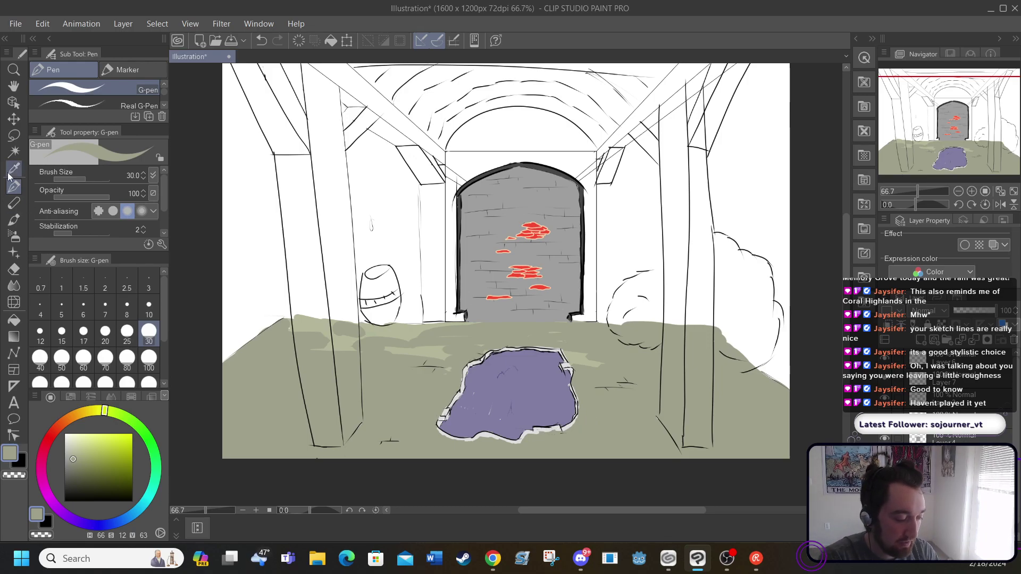
{"action": "left_click", "coordinate": [417, 343]}
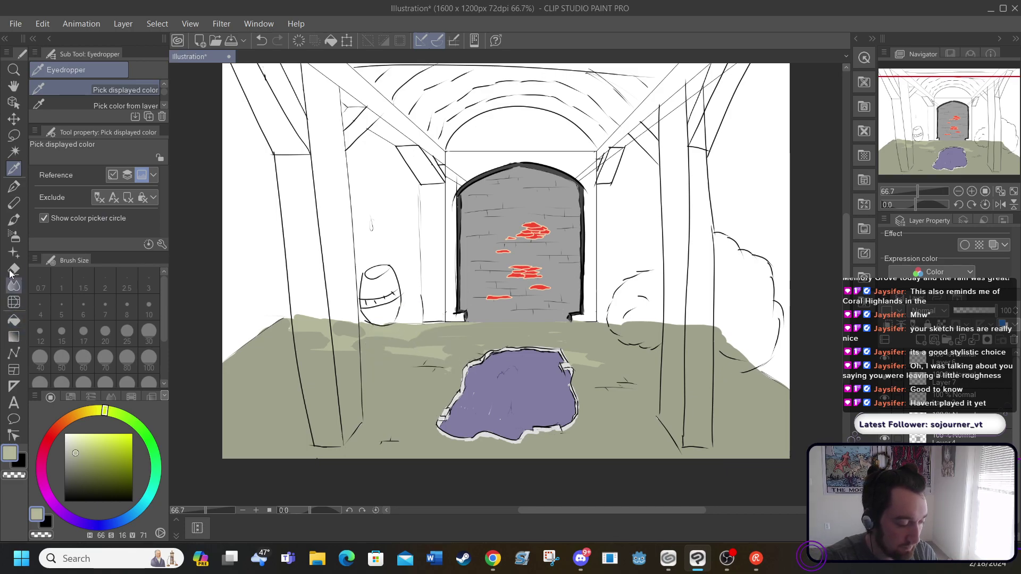
{"action": "left_click", "coordinate": [14, 186]}
{"action": "left_click_drag", "start_coordinate": [389, 381], "coordinate": [356, 394]}
{"action": "left_click_drag", "start_coordinate": [270, 400], "coordinate": [287, 402]}
{"action": "left_click_drag", "start_coordinate": [609, 410], "coordinate": [682, 410]}
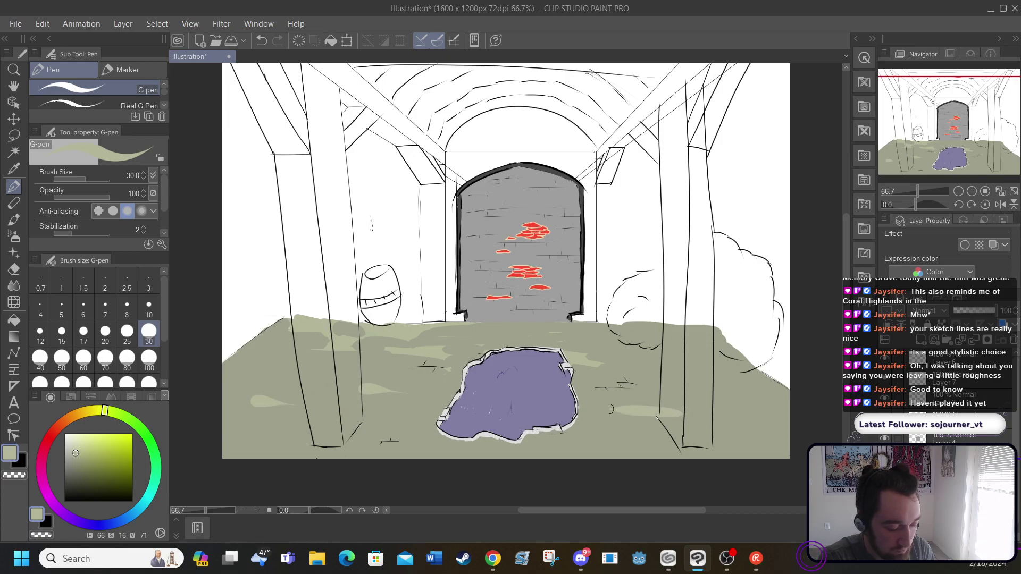
{"action": "left_click_drag", "start_coordinate": [612, 383], "coordinate": [727, 379]}
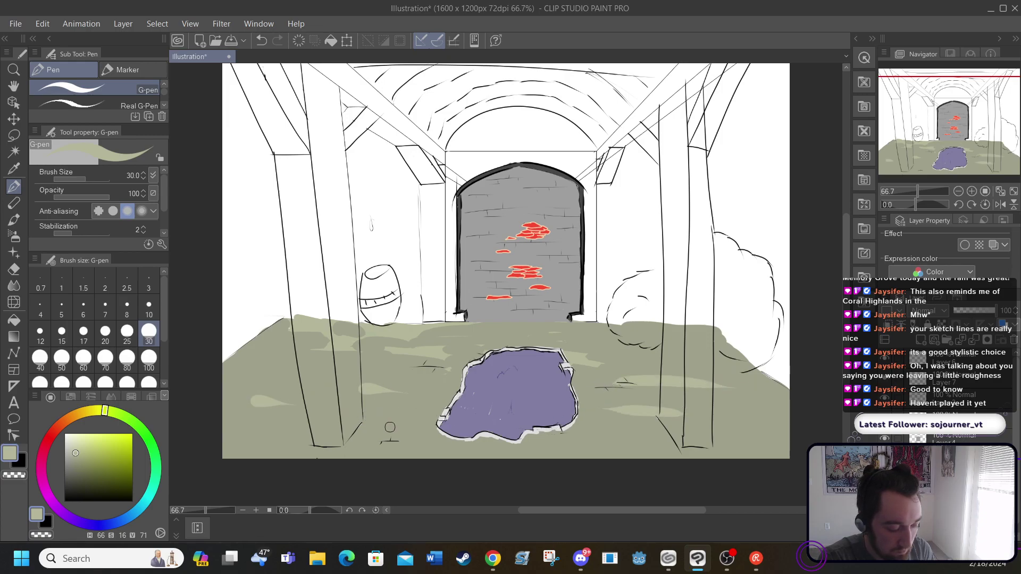
{"action": "left_click_drag", "start_coordinate": [271, 436], "coordinate": [317, 426]}
{"action": "left_click_drag", "start_coordinate": [266, 379], "coordinate": [386, 393]}
{"action": "left_click_drag", "start_coordinate": [630, 352], "coordinate": [724, 351]}
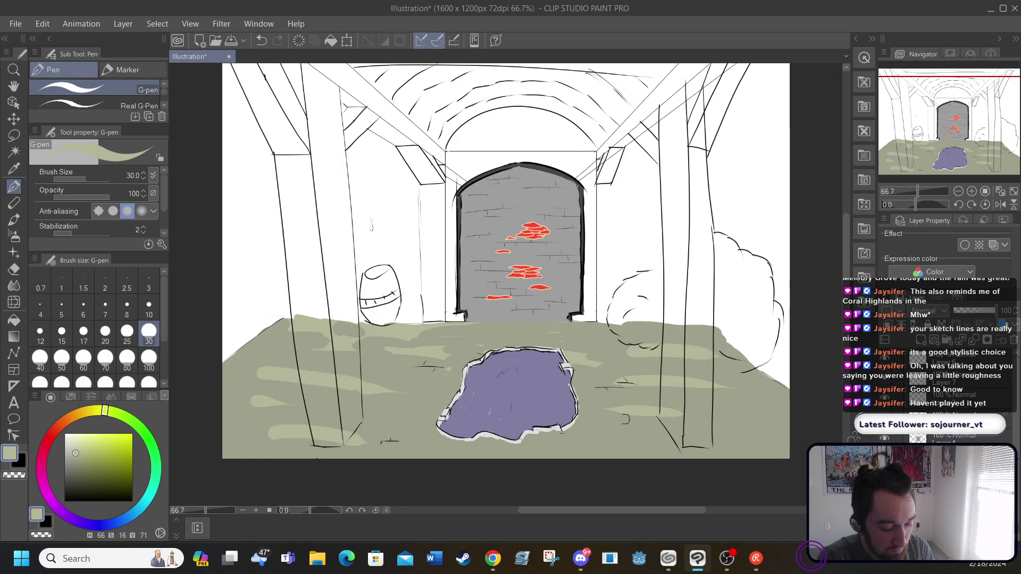
{"action": "left_click_drag", "start_coordinate": [574, 435], "coordinate": [671, 437]}
{"action": "left_click_drag", "start_coordinate": [393, 435], "coordinate": [456, 428]}
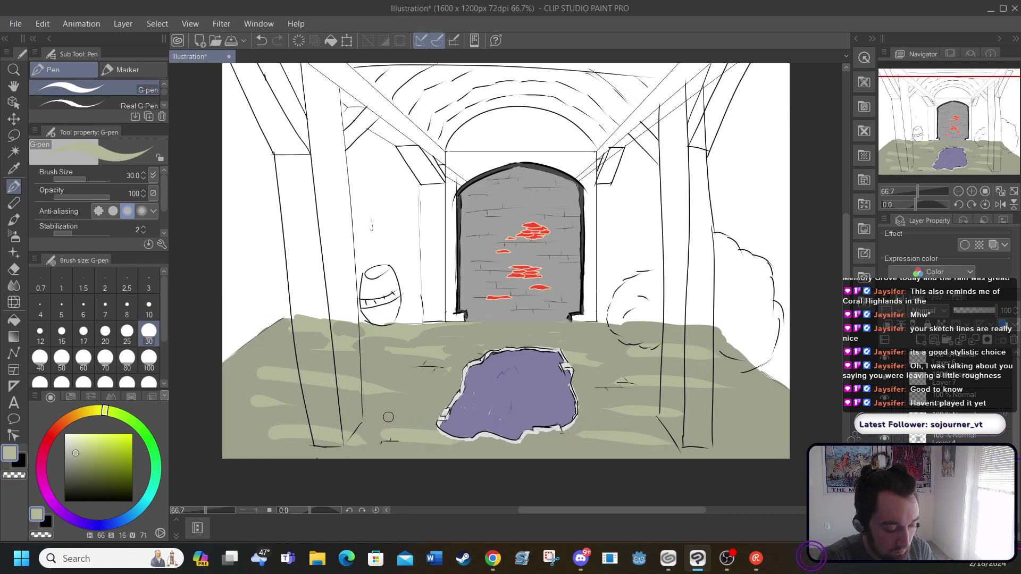
{"action": "left_click_drag", "start_coordinate": [387, 416], "coordinate": [442, 409]}
{"action": "left_click_drag", "start_coordinate": [400, 377], "coordinate": [458, 375]}
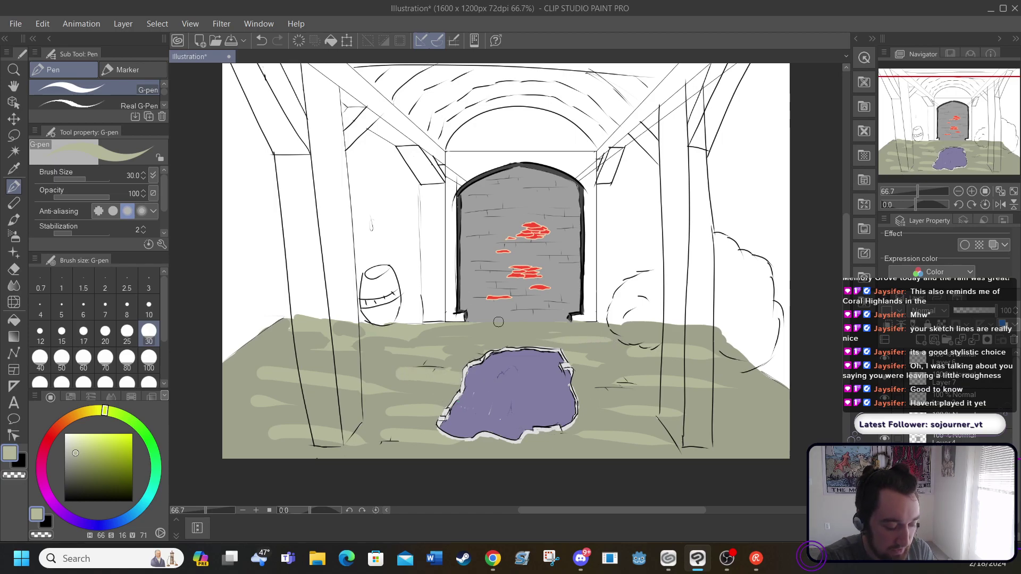
{"action": "left_click_drag", "start_coordinate": [487, 336], "coordinate": [563, 340]}
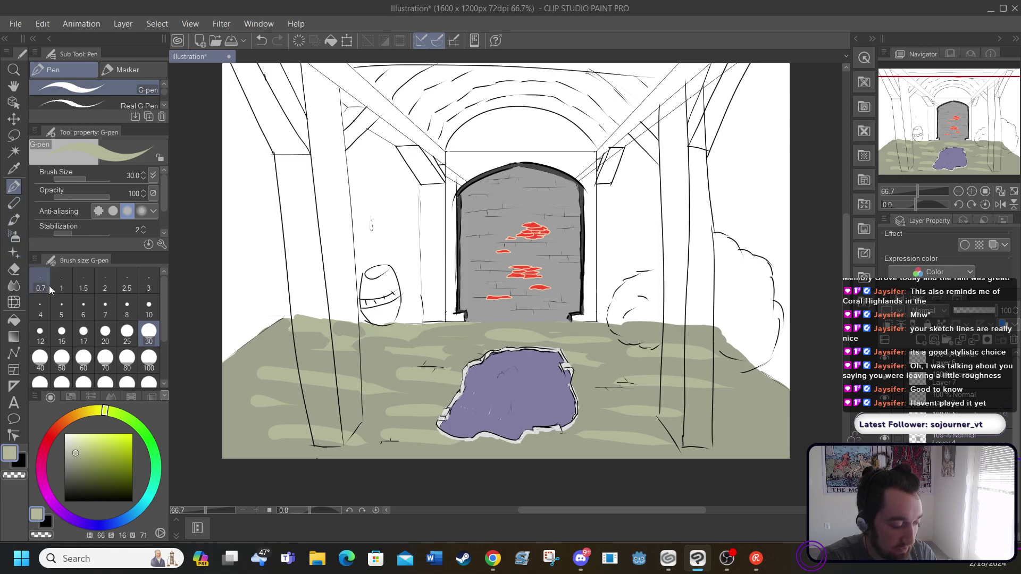
Sample the floor's darker green and break up the light streaks with G-pen strokes at size 30
{"action": "left_click", "coordinate": [15, 169]}
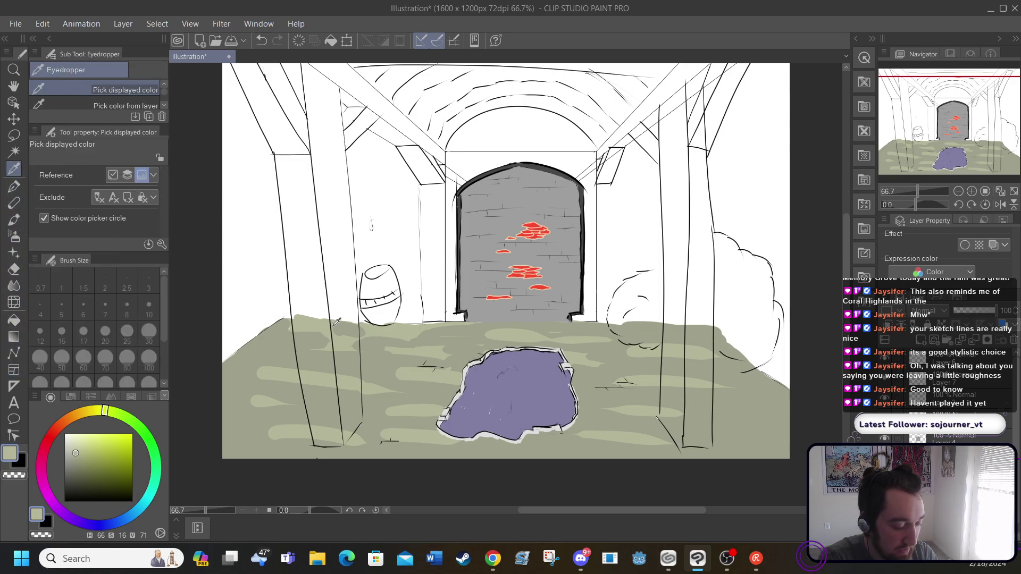
{"action": "left_click", "coordinate": [375, 350]}
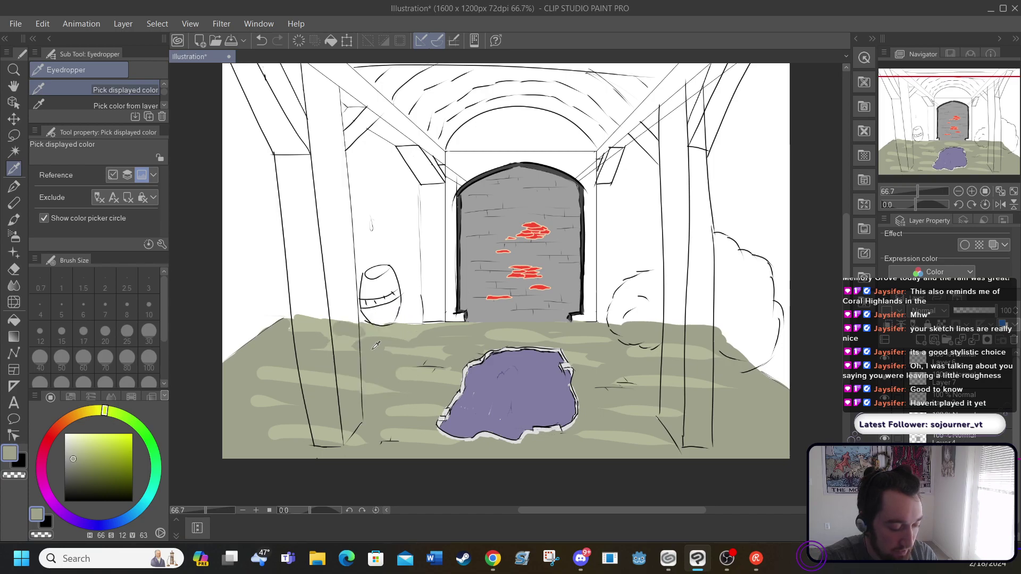
{"action": "left_click", "coordinate": [14, 203]}
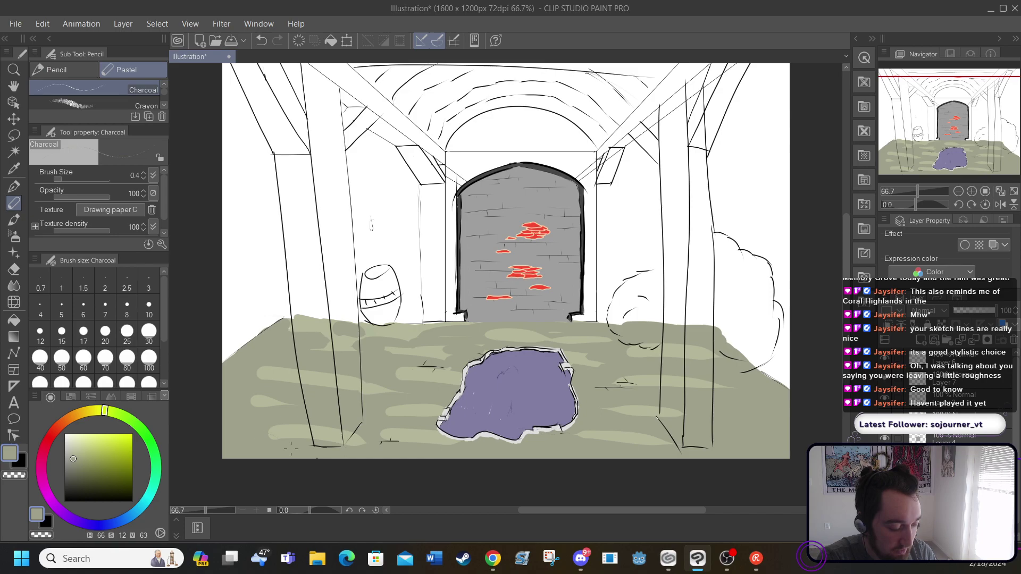
{"action": "left_click", "coordinate": [14, 186]}
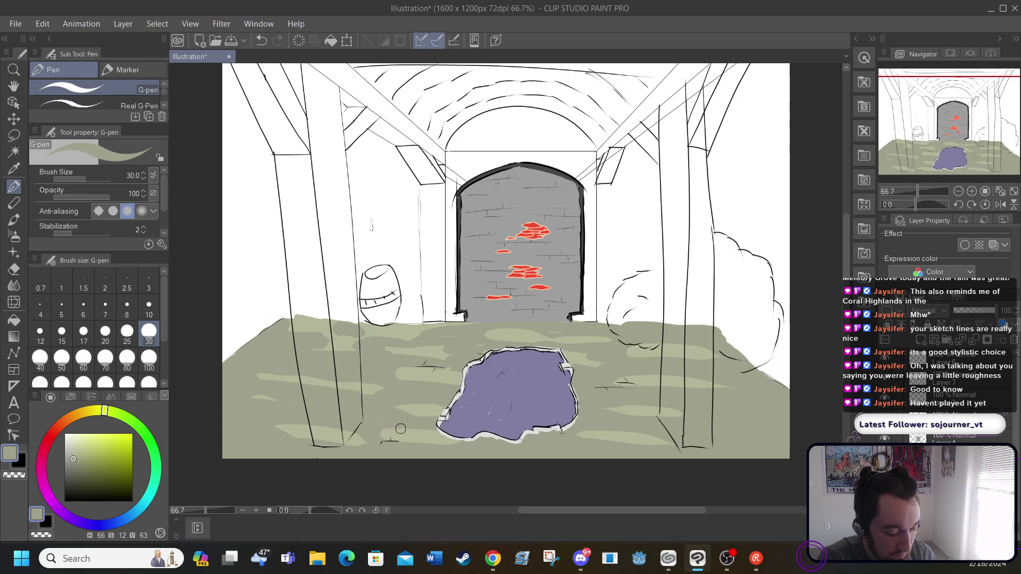
{"action": "left_click_drag", "start_coordinate": [429, 439], "coordinate": [482, 447]}
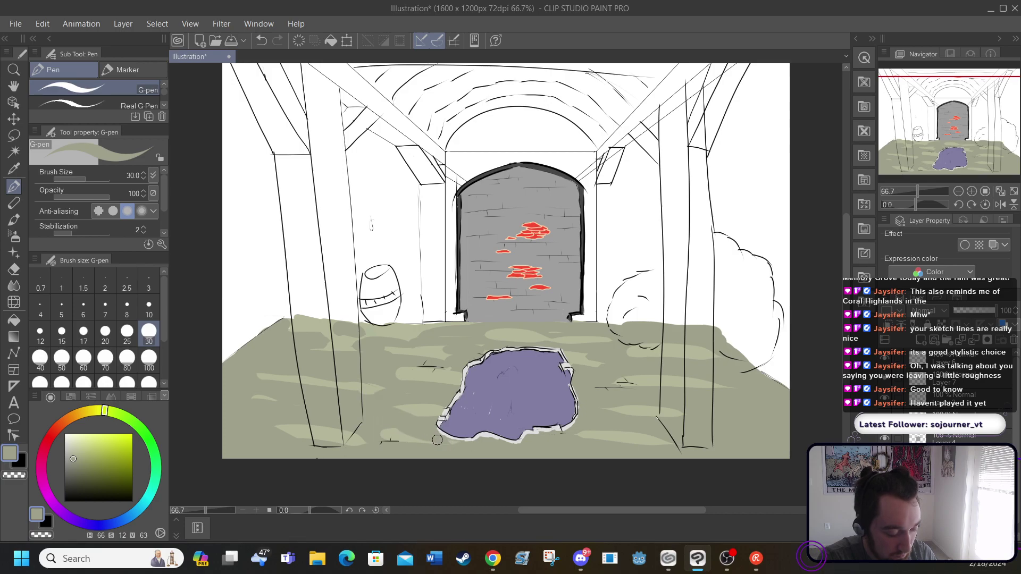
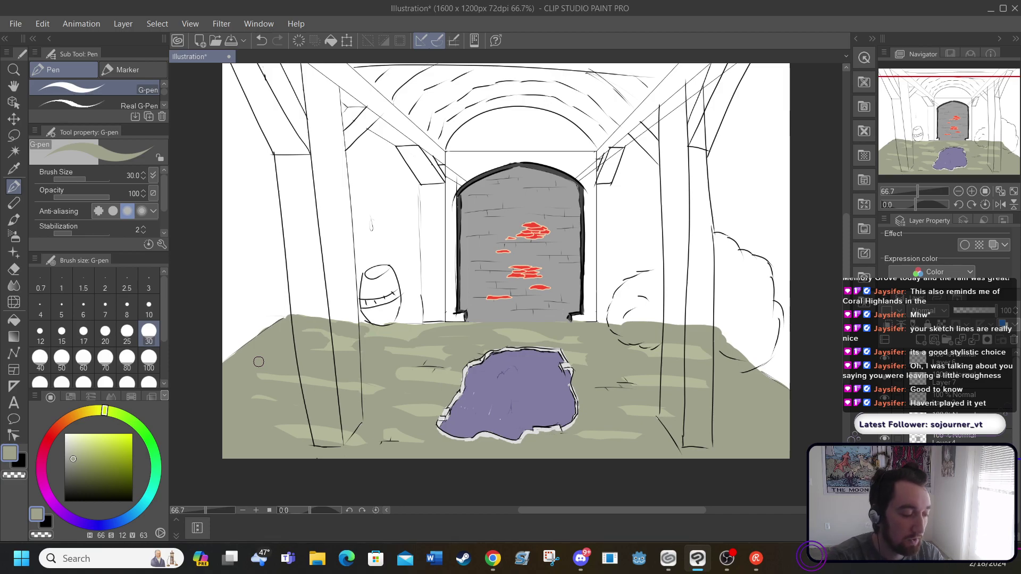
Add a new raster layer and set the drawing colour to brown (H 45, S 63, V 45)
{"action": "left_click", "coordinate": [121, 24]}
{"action": "mouse_move", "coordinate": [138, 55]}
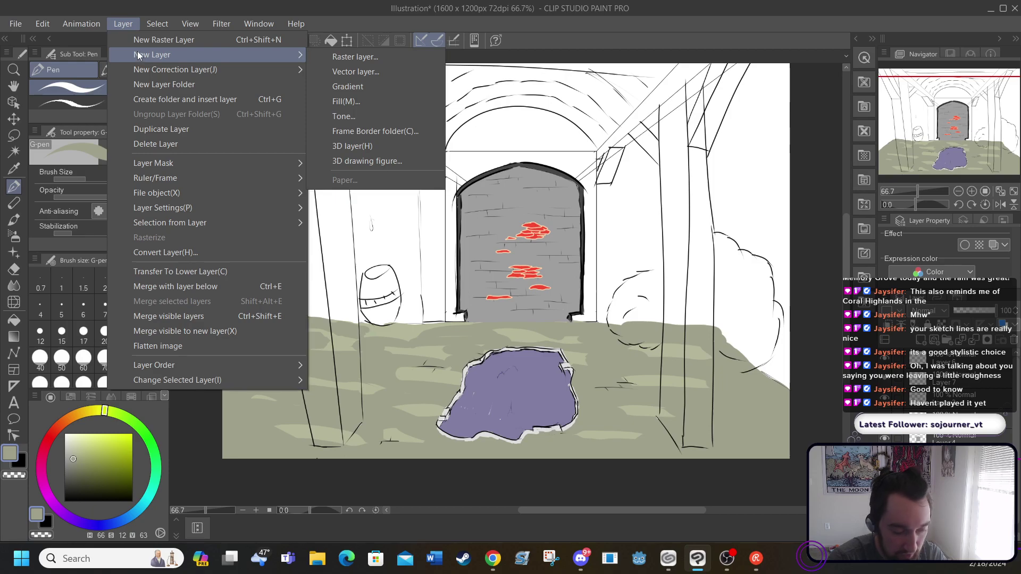
{"action": "left_click", "coordinate": [169, 37]}
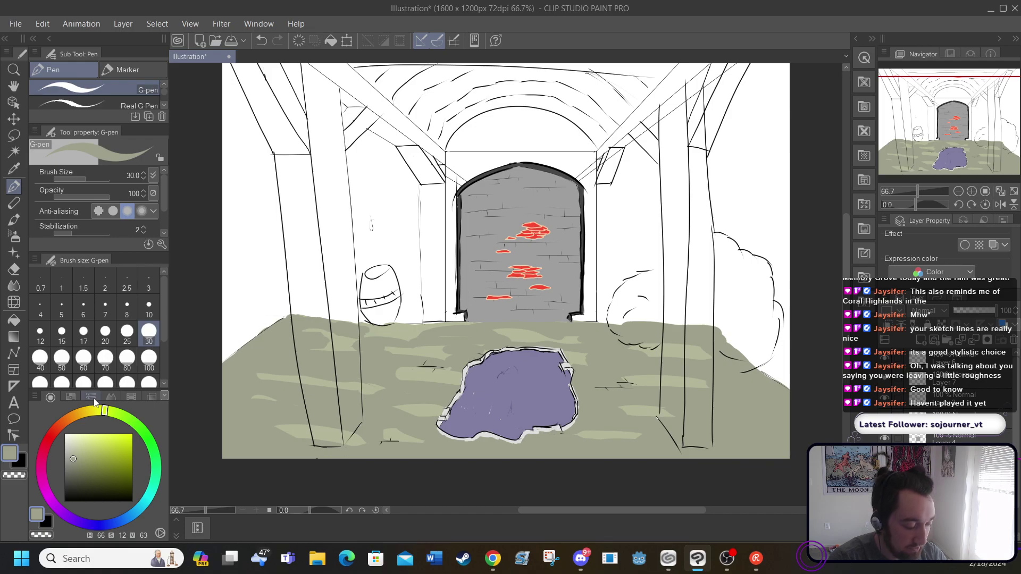
{"action": "left_click", "coordinate": [83, 413]}
{"action": "left_click", "coordinate": [109, 467]}
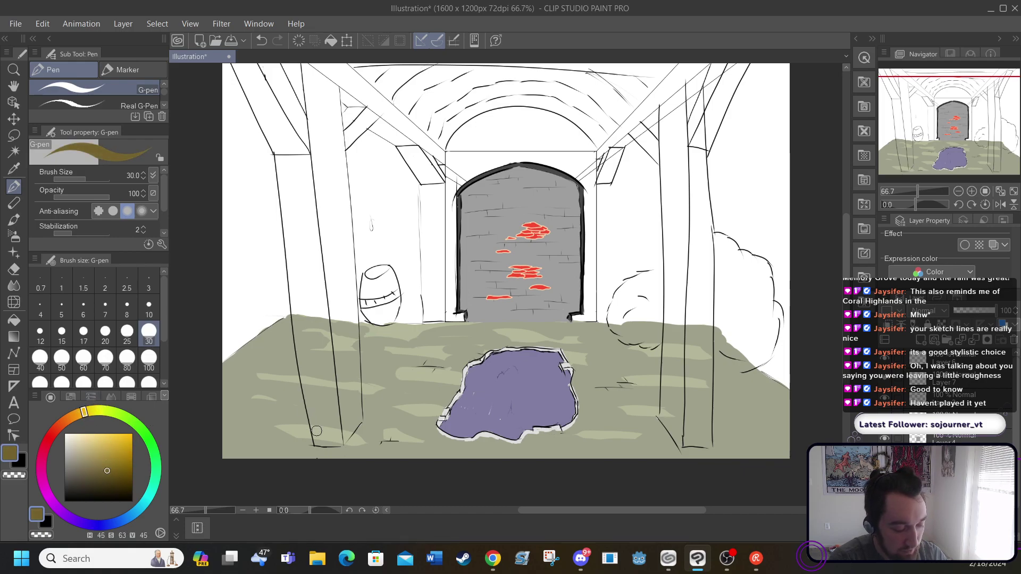
Try painting the base of the left post brown with the G-pen at size 30, and undo most of the strokes
{"action": "mouse_move", "coordinate": [316, 431]}
{"action": "left_mouse_down"}
{"action": "mouse_move", "coordinate": [313, 407]}
{"action": "mouse_move", "coordinate": [317, 442]}
{"action": "mouse_move", "coordinate": [322, 412]}
{"action": "left_mouse_up"}
{"action": "mouse_move", "coordinate": [325, 441]}
{"action": "left_mouse_down"}
{"action": "mouse_move", "coordinate": [350, 432]}
{"action": "mouse_move", "coordinate": [362, 411]}
{"action": "left_mouse_up"}
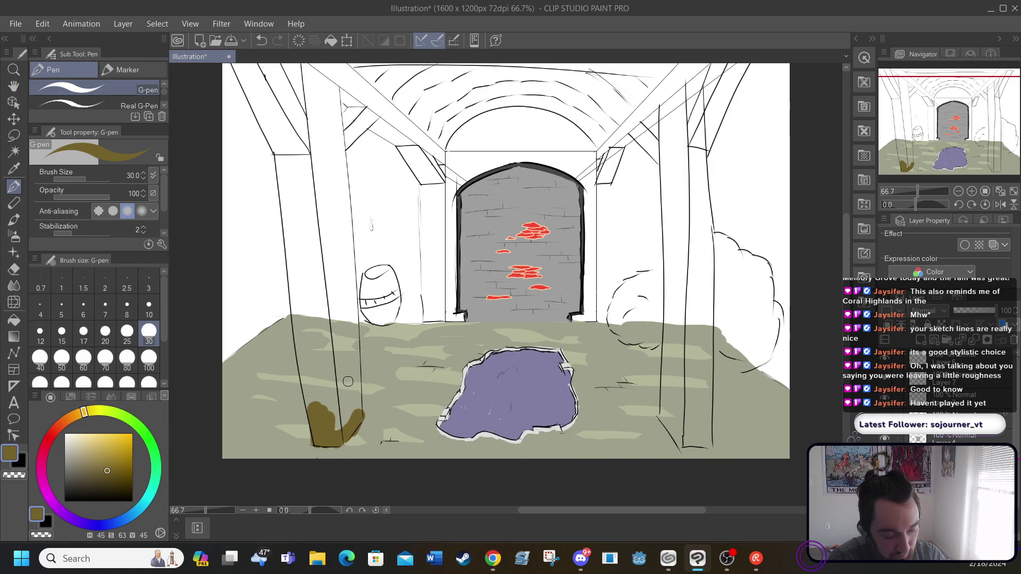
{"action": "left_click", "coordinate": [261, 40]}
{"action": "left_click", "coordinate": [261, 40]}
{"action": "left_click", "coordinate": [261, 40]}
{"action": "left_click", "coordinate": [260, 40]}
{"action": "left_click", "coordinate": [261, 40]}
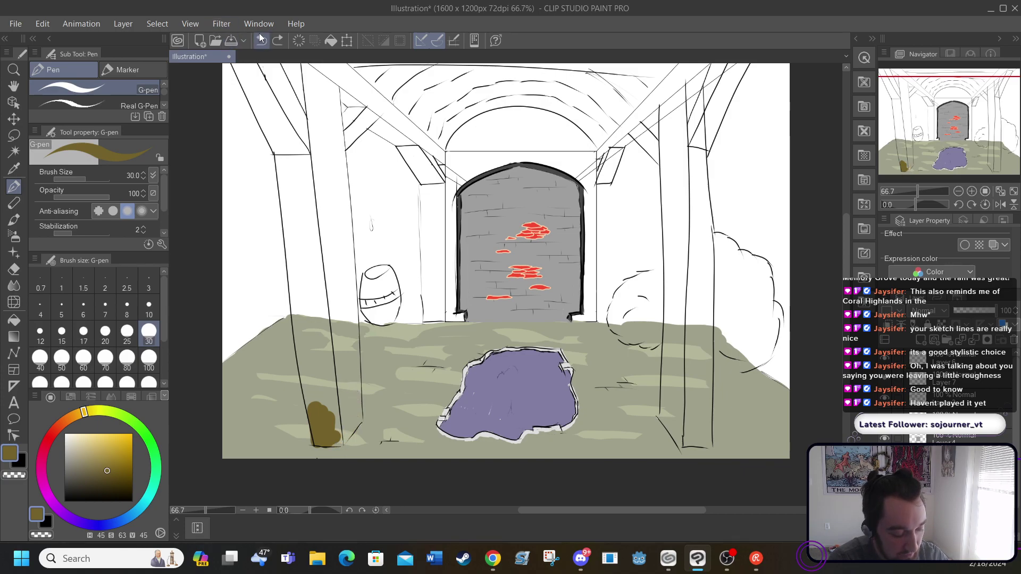
{"action": "left_click", "coordinate": [261, 39]}
{"action": "left_click", "coordinate": [261, 40]}
{"action": "left_click", "coordinate": [261, 40]}
{"action": "left_click", "coordinate": [261, 39]}
{"action": "left_click", "coordinate": [260, 40]}
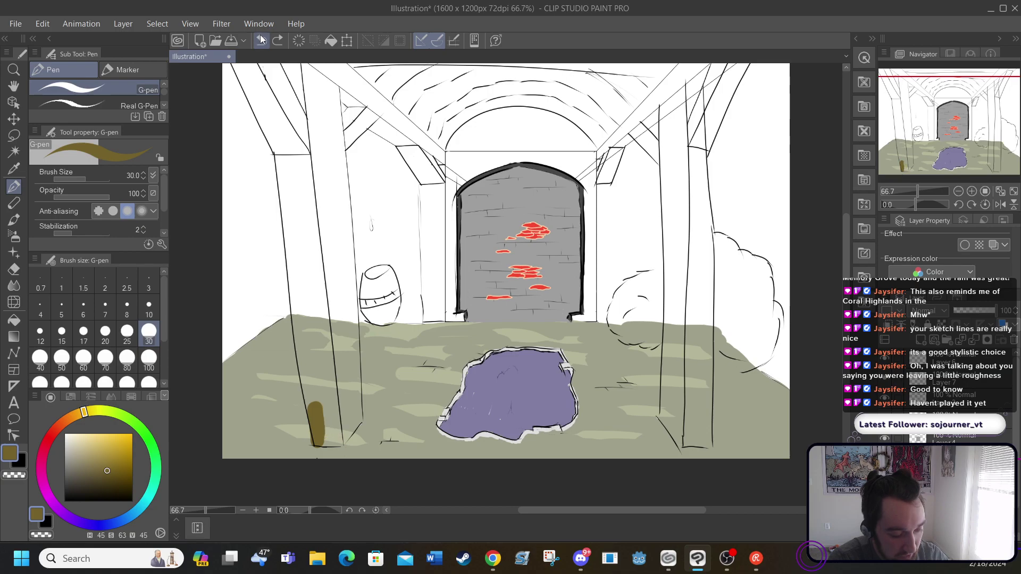
{"action": "left_click", "coordinate": [261, 40]}
{"action": "left_click", "coordinate": [261, 40]}
{"action": "left_click", "coordinate": [261, 41]}
{"action": "left_click", "coordinate": [261, 40]}
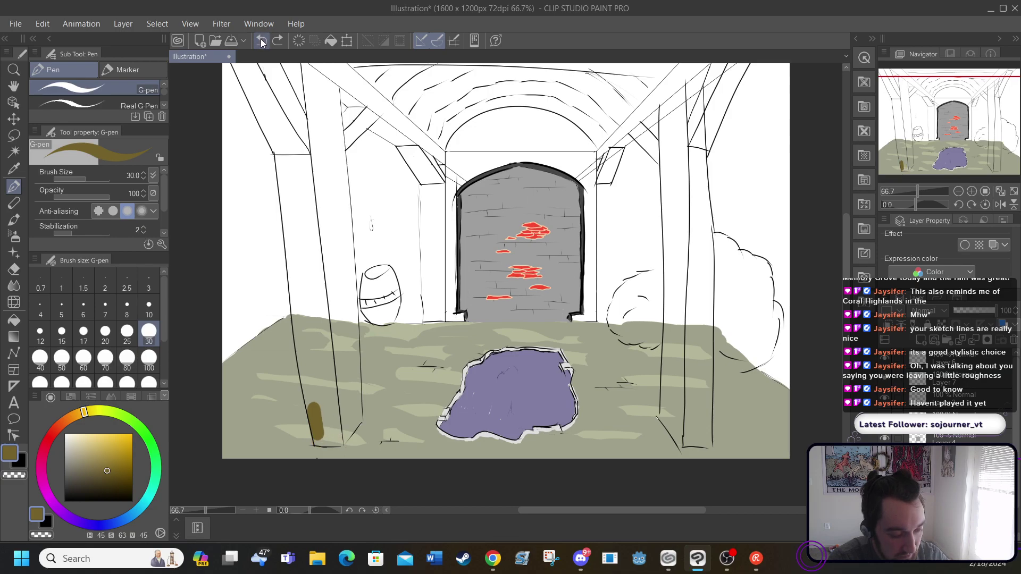
Line the inside of the outer edge of the left post's front face in brown with the G-pen at size 6
{"action": "left_click", "coordinate": [84, 305]}
{"action": "left_click", "coordinate": [256, 510]}
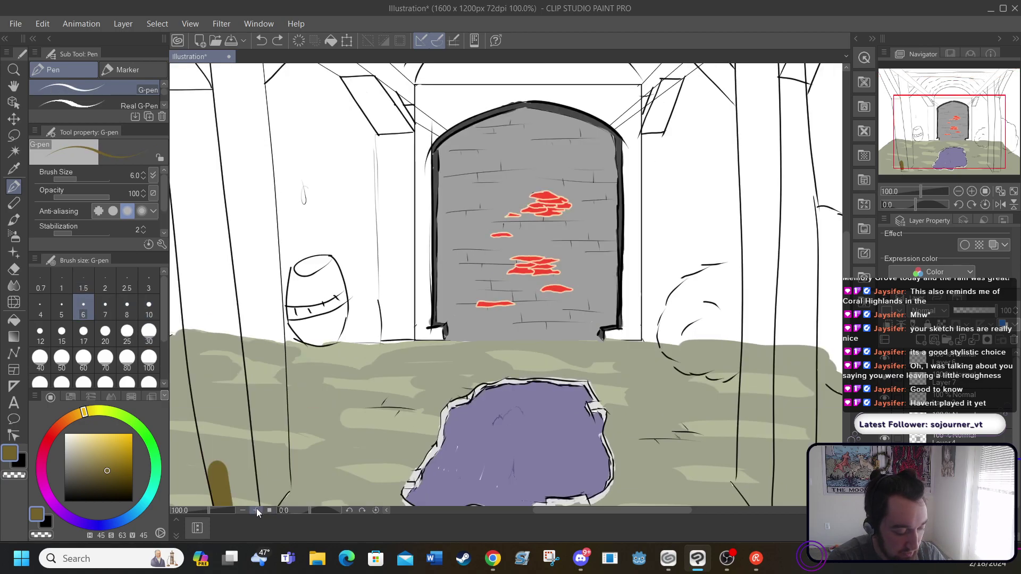
{"action": "left_click", "coordinate": [256, 508]}
{"action": "left_click_drag", "start_coordinate": [552, 509], "coordinate": [481, 512]}
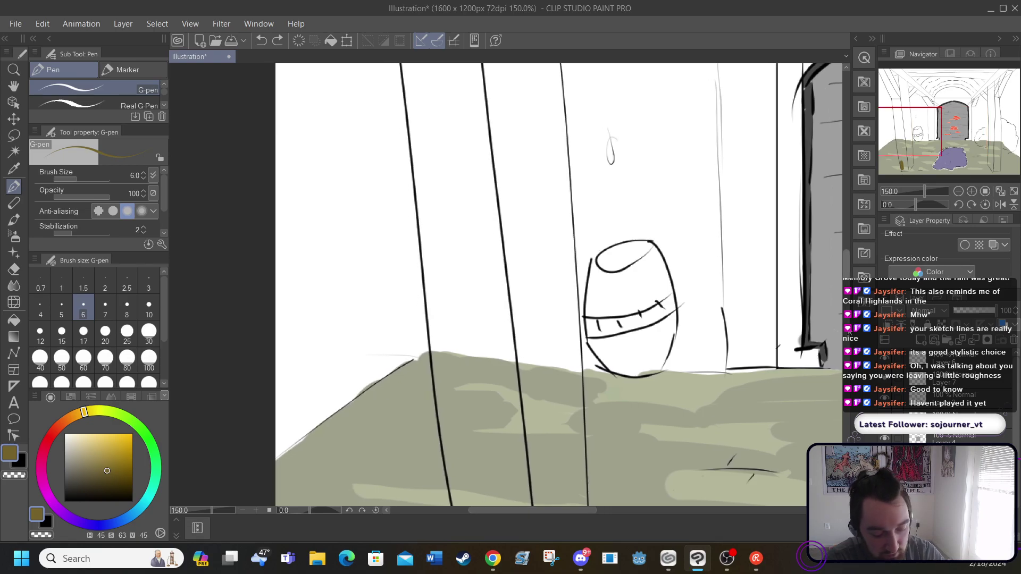
{"action": "left_click_drag", "start_coordinate": [846, 260], "coordinate": [847, 318]}
{"action": "left_click_drag", "start_coordinate": [467, 436], "coordinate": [422, 123]}
{"action": "left_click_drag", "start_coordinate": [845, 293], "coordinate": [844, 258]}
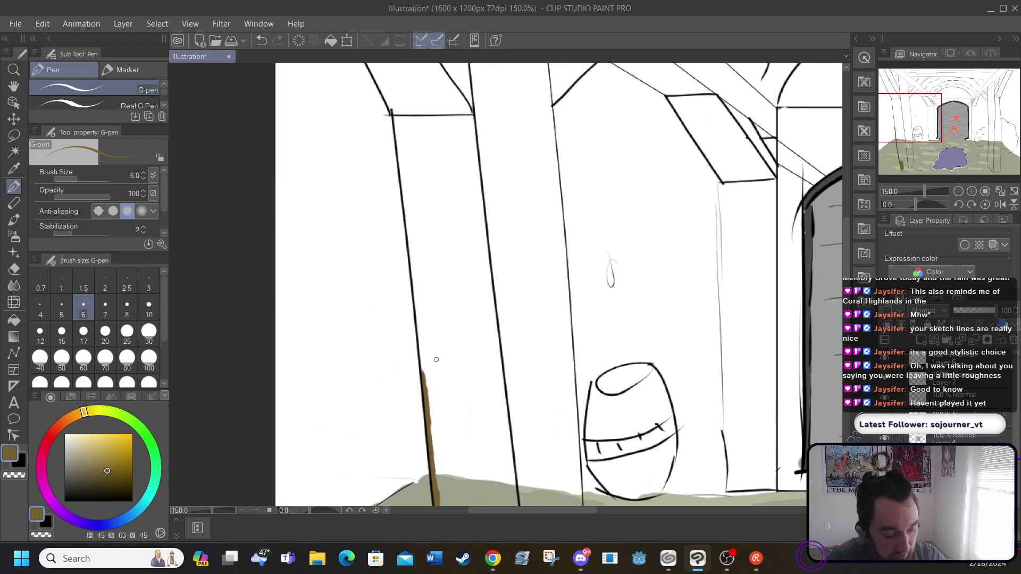
{"action": "left_click_drag", "start_coordinate": [424, 375], "coordinate": [397, 120]}
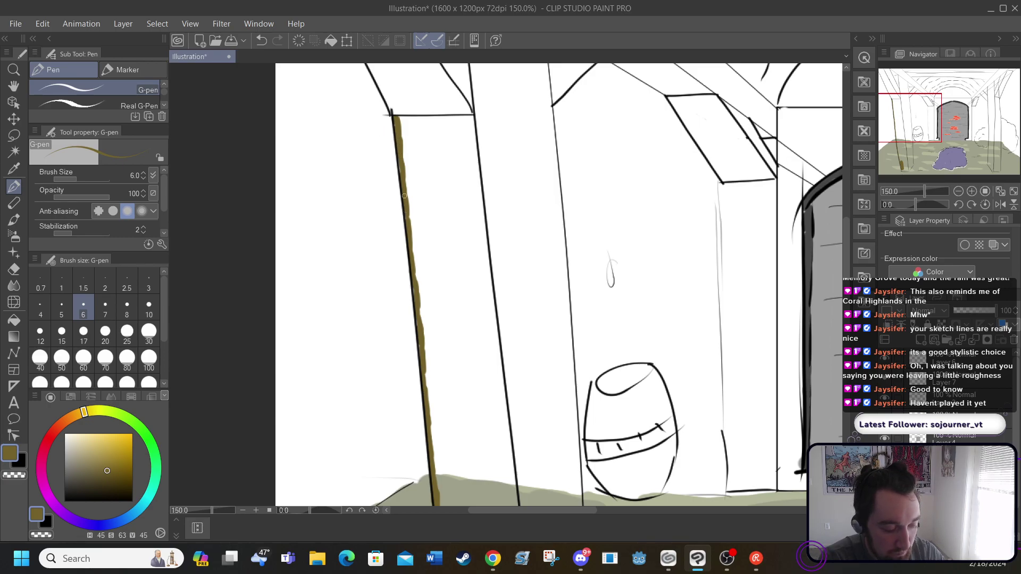
Line the top, inner edge and base of the left post's front face in brown, closing the outline
{"action": "left_click_drag", "start_coordinate": [399, 119], "coordinate": [470, 118]}
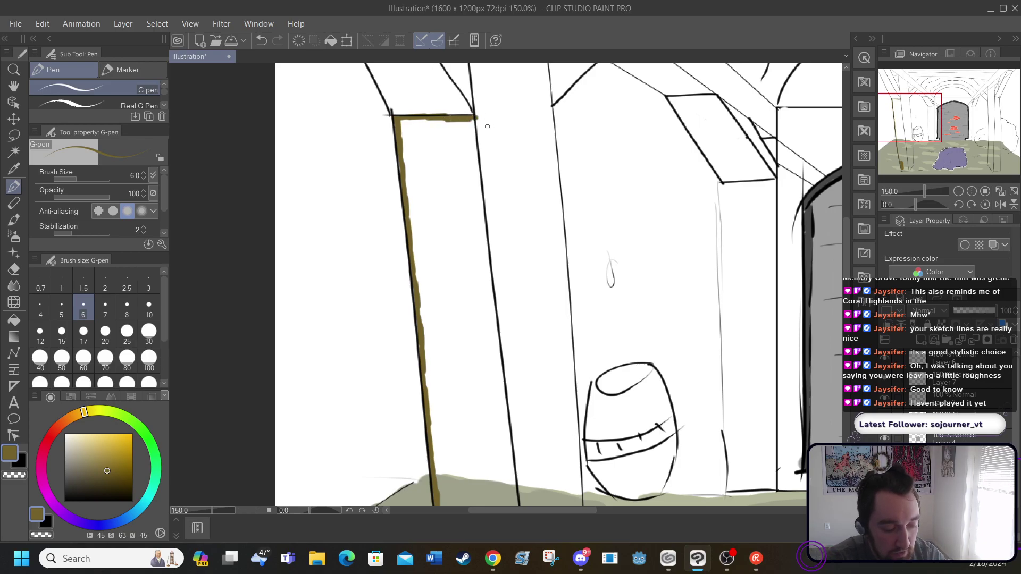
{"action": "left_click_drag", "start_coordinate": [471, 118], "coordinate": [488, 253]}
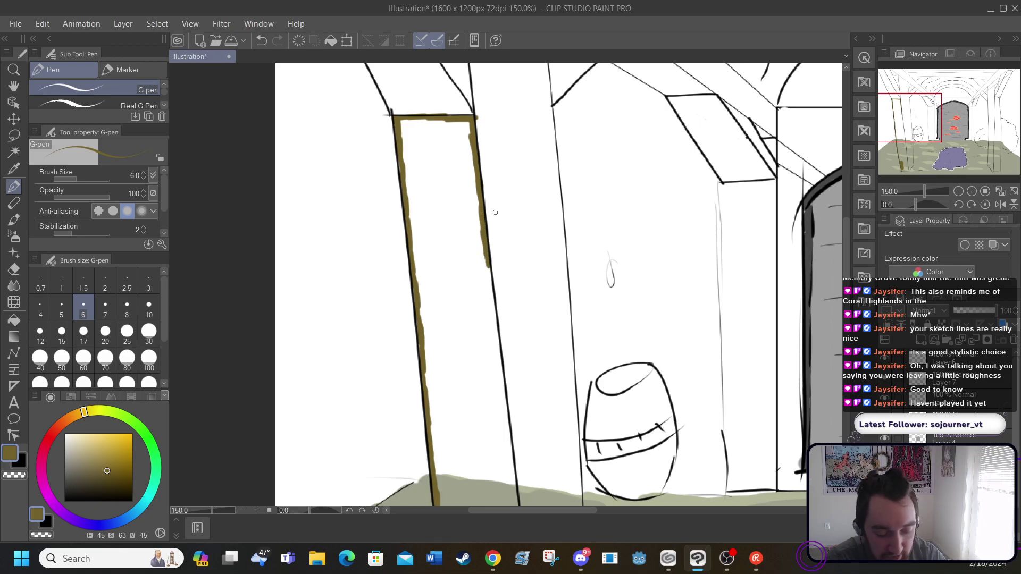
{"action": "scroll", "coordinate": [495, 212], "scroll_direction": "down", "scroll_amount": 4}
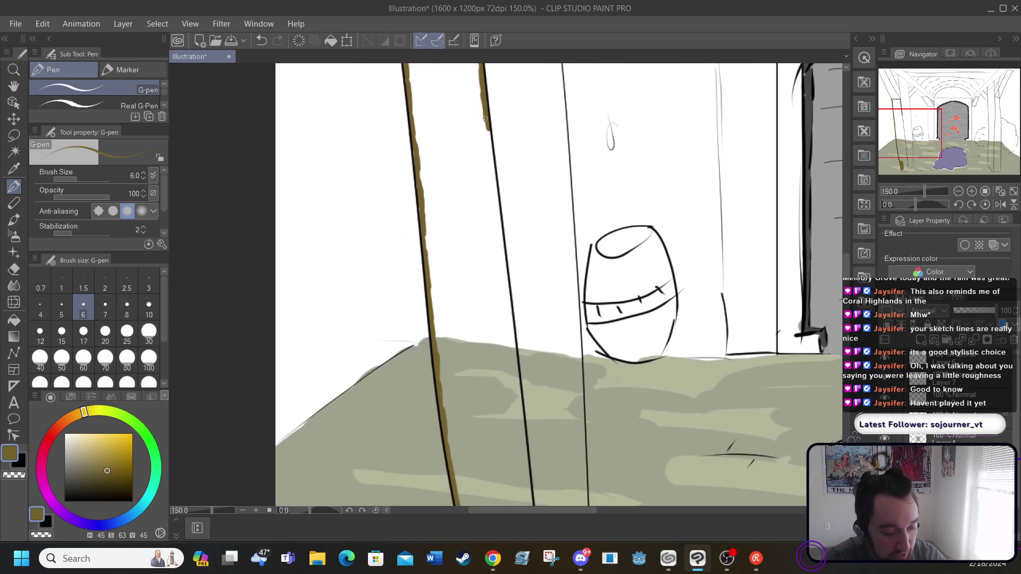
{"action": "left_click_drag", "start_coordinate": [486, 127], "coordinate": [508, 287]}
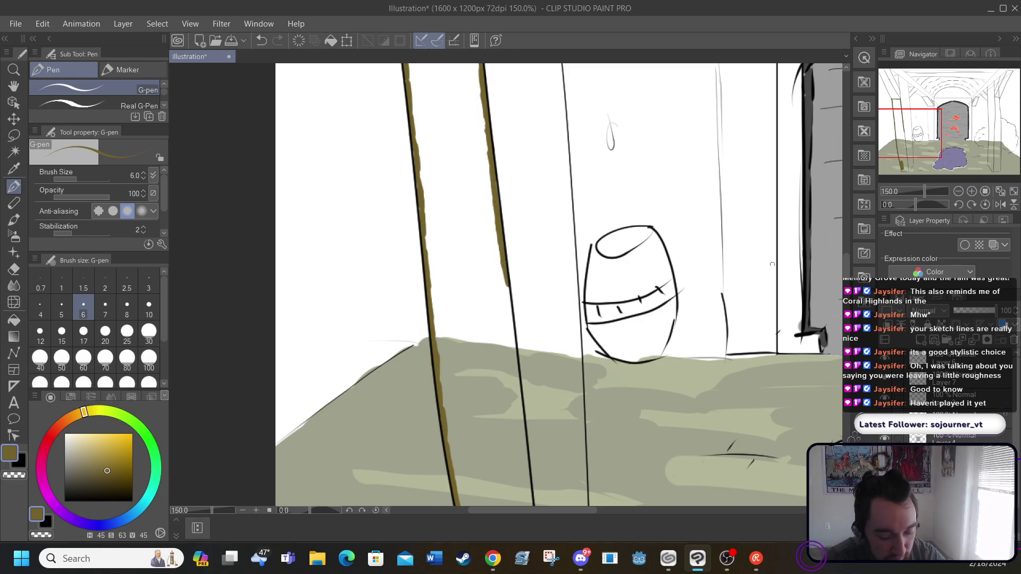
{"action": "scroll", "coordinate": [506, 96], "scroll_direction": "down", "scroll_amount": 5}
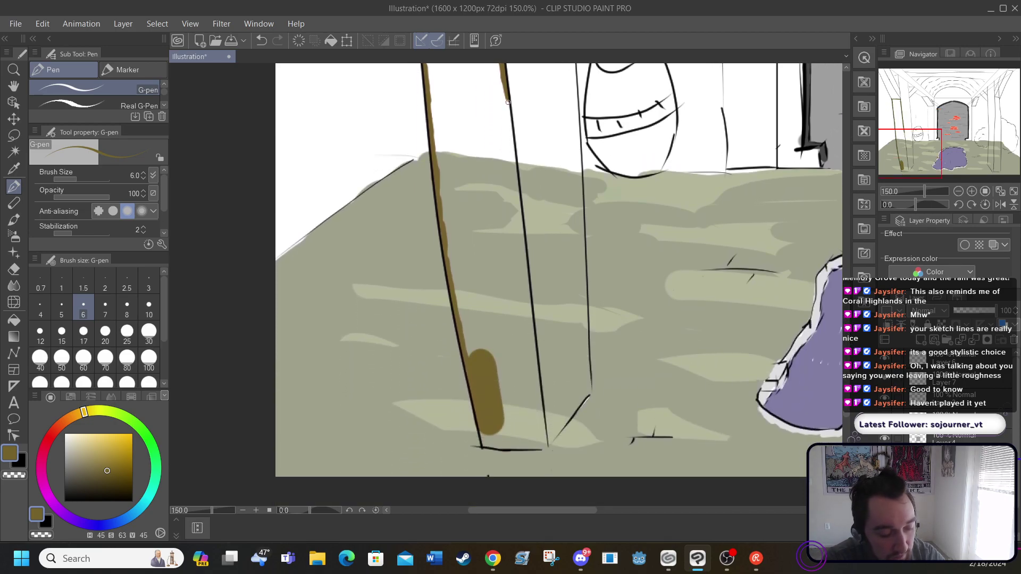
{"action": "mouse_move", "coordinate": [506, 96]}
{"action": "left_mouse_down"}
{"action": "mouse_move", "coordinate": [544, 443]}
{"action": "mouse_move", "coordinate": [541, 430]}
{"action": "left_mouse_up"}
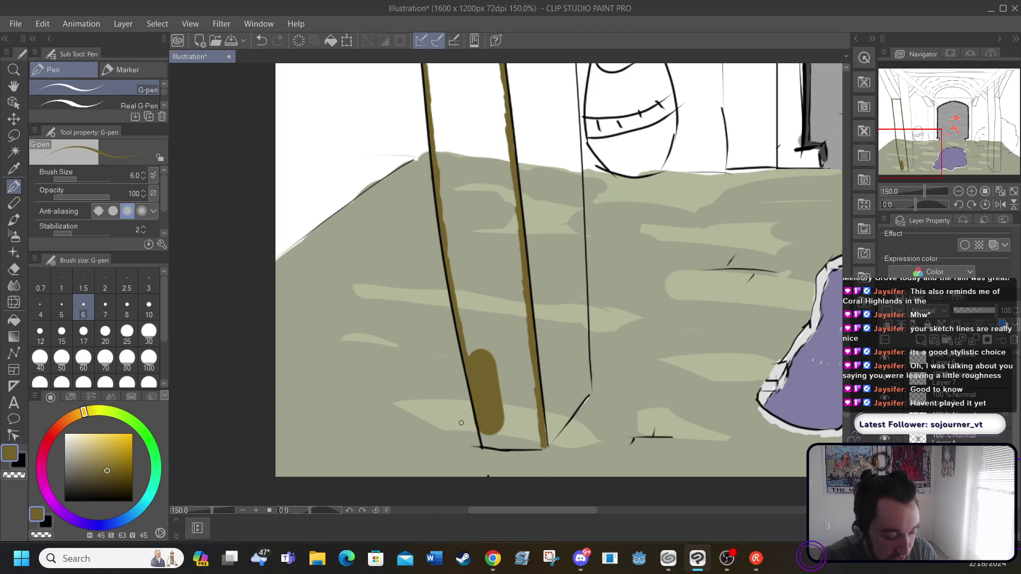
{"action": "mouse_move", "coordinate": [478, 431]}
{"action": "left_mouse_down"}
{"action": "mouse_move", "coordinate": [485, 446]}
{"action": "mouse_move", "coordinate": [535, 448]}
{"action": "left_mouse_up"}
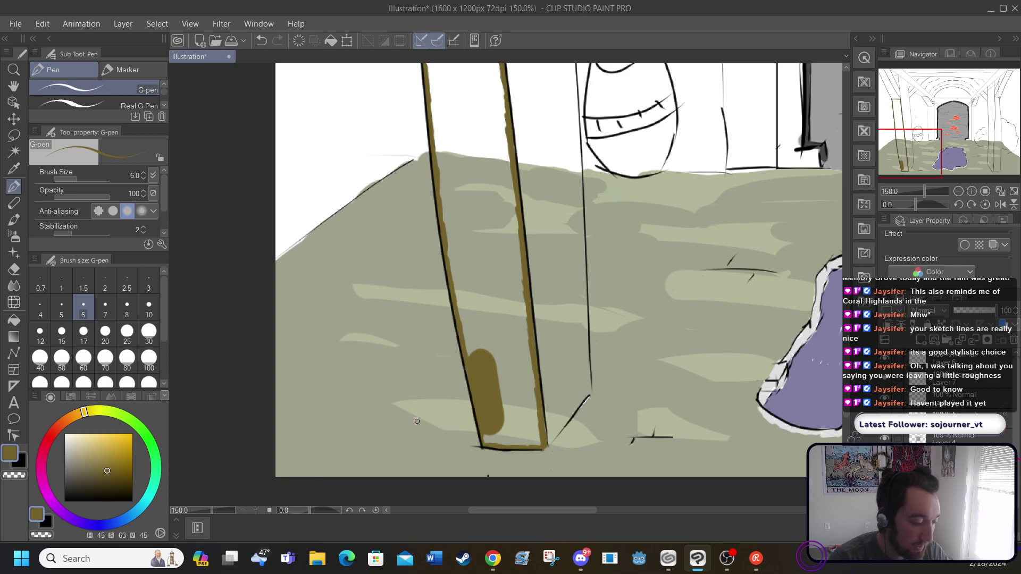
Fill the outlined front face of the left post with brown, referring to other layers
{"action": "left_click", "coordinate": [14, 319]}
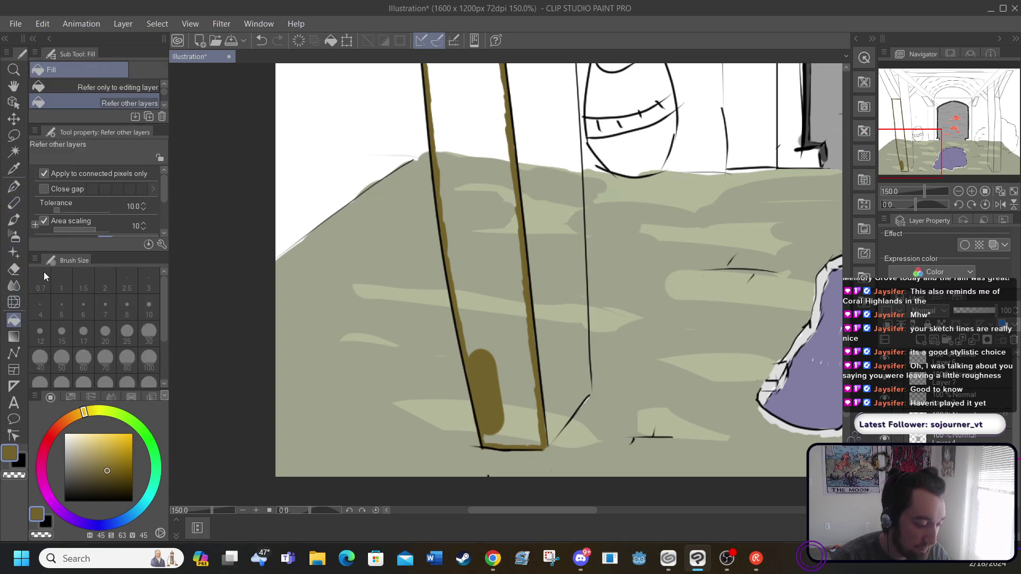
{"action": "left_click", "coordinate": [460, 197]}
{"action": "left_click", "coordinate": [458, 126]}
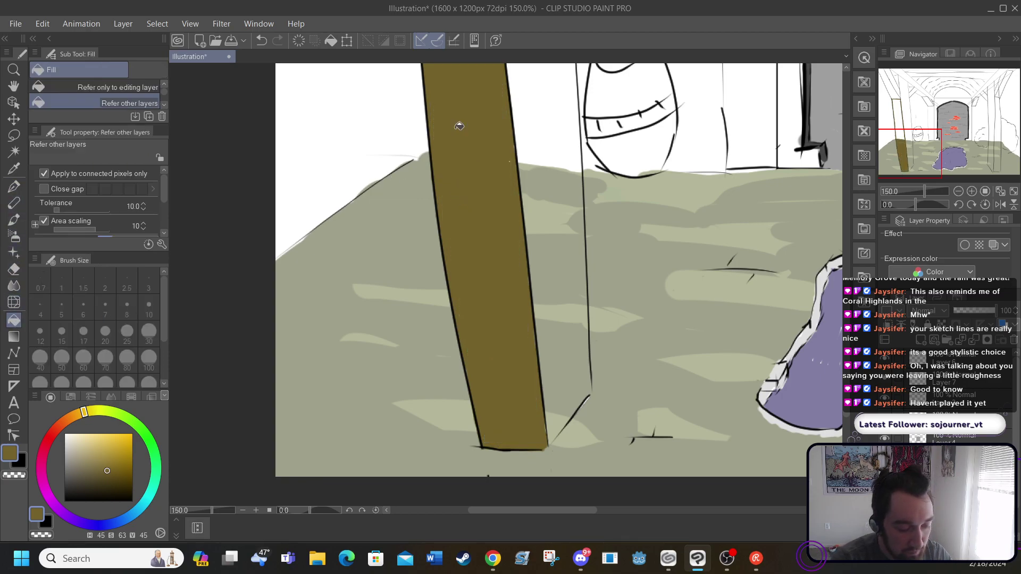
Try filling the left post's side face with brown, referring only to the editing layer, and undo the fill
{"action": "left_click", "coordinate": [117, 89]}
{"action": "scroll", "coordinate": [558, 279], "scroll_direction": "up", "scroll_amount": 1}
{"action": "scroll", "coordinate": [834, 266], "scroll_direction": "up", "scroll_amount": 10}
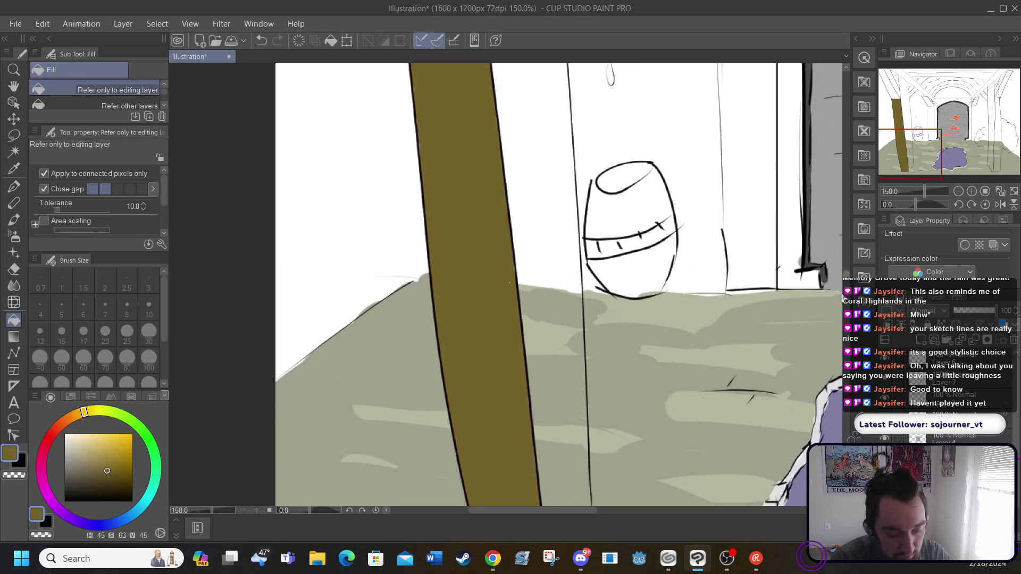
{"action": "scroll", "coordinate": [829, 243], "scroll_direction": "up", "scroll_amount": 5}
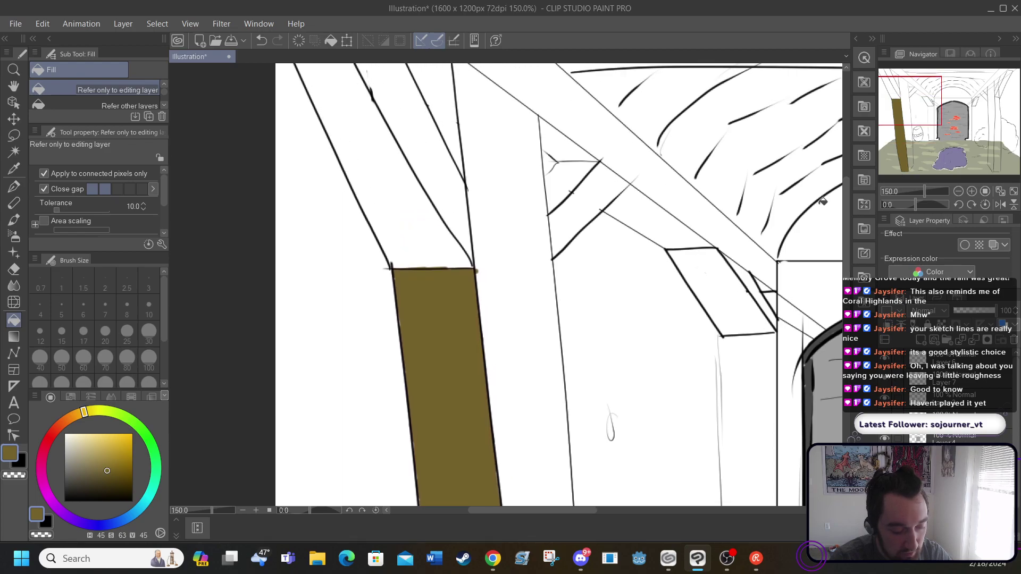
{"action": "scroll", "coordinate": [823, 202], "scroll_direction": "down", "scroll_amount": 15}
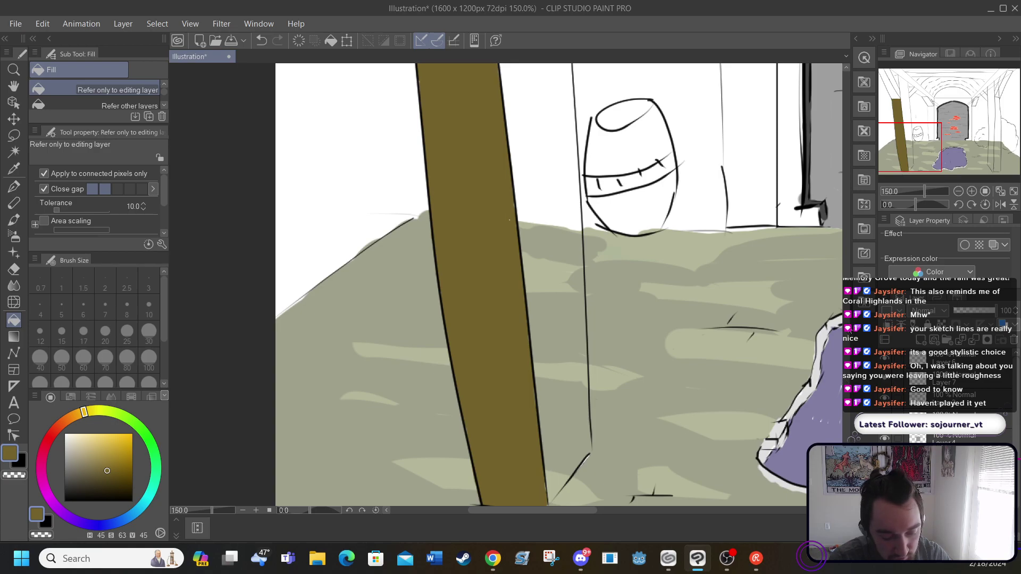
{"action": "scroll", "coordinate": [849, 334], "scroll_direction": "down", "scroll_amount": 3}
{"action": "scroll", "coordinate": [851, 343], "scroll_direction": "down", "scroll_amount": 3}
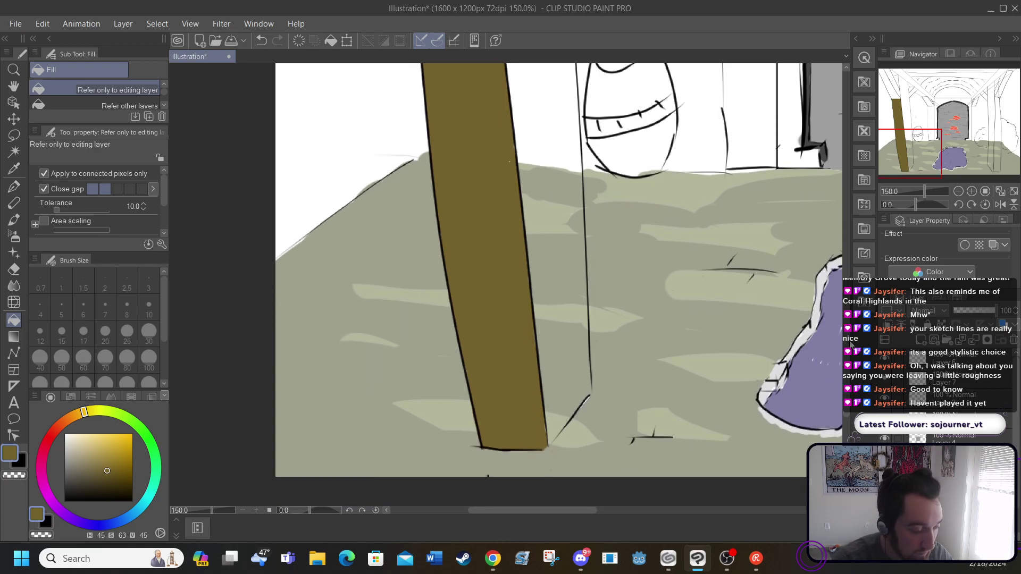
{"action": "left_click", "coordinate": [548, 234]}
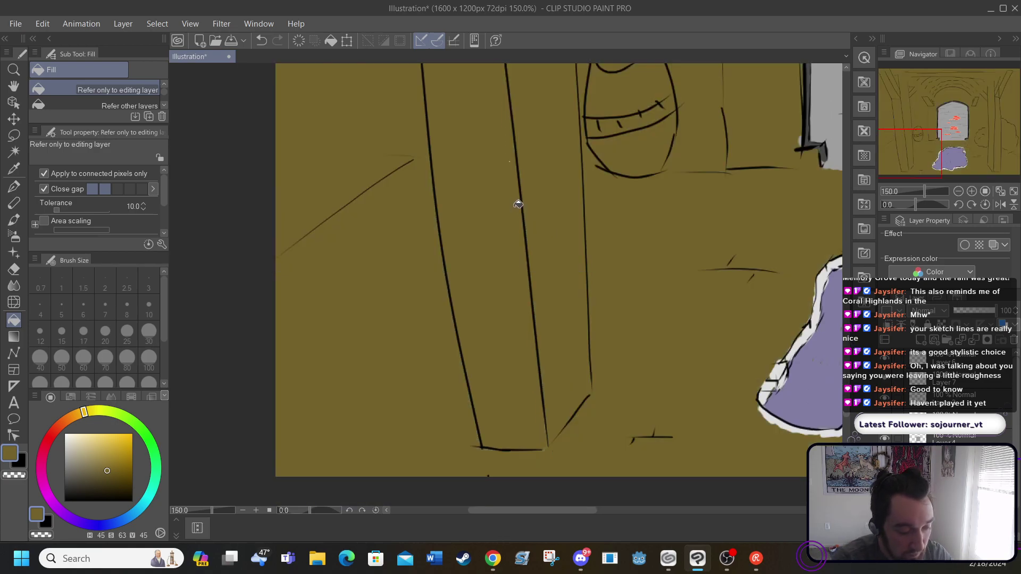
{"action": "left_click", "coordinate": [259, 41]}
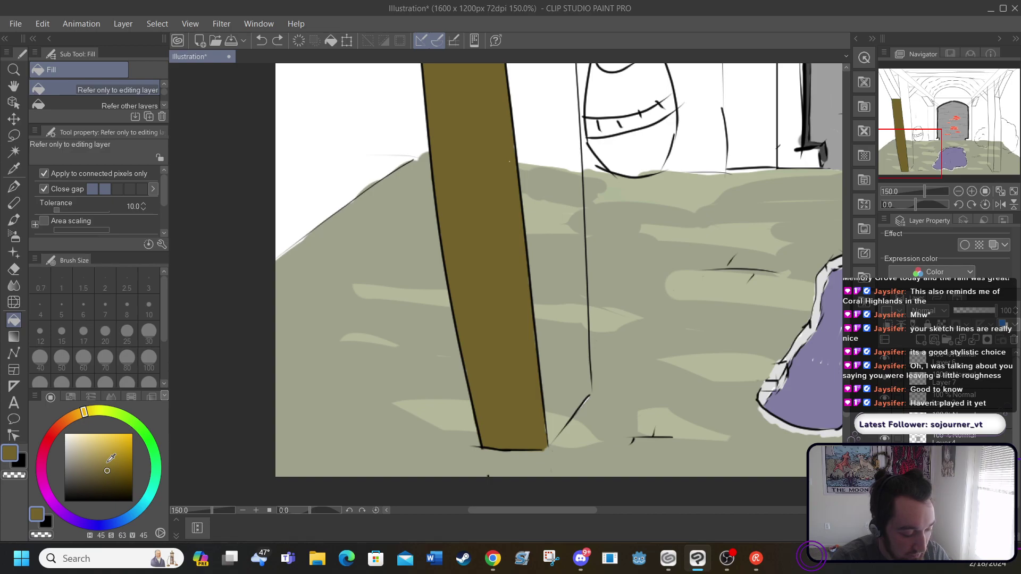
Set a lighter brown (H 45, S 63, V 66) and line the base and lower outer edge of the left post's side face, reducing stabilization to 0
{"action": "left_click", "coordinate": [107, 456]}
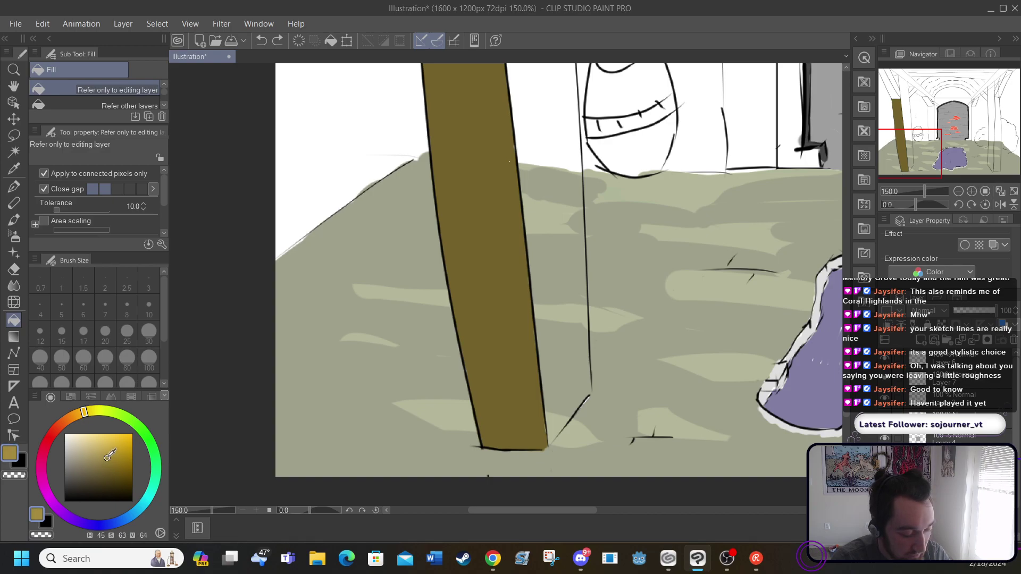
{"action": "left_click", "coordinate": [14, 188]}
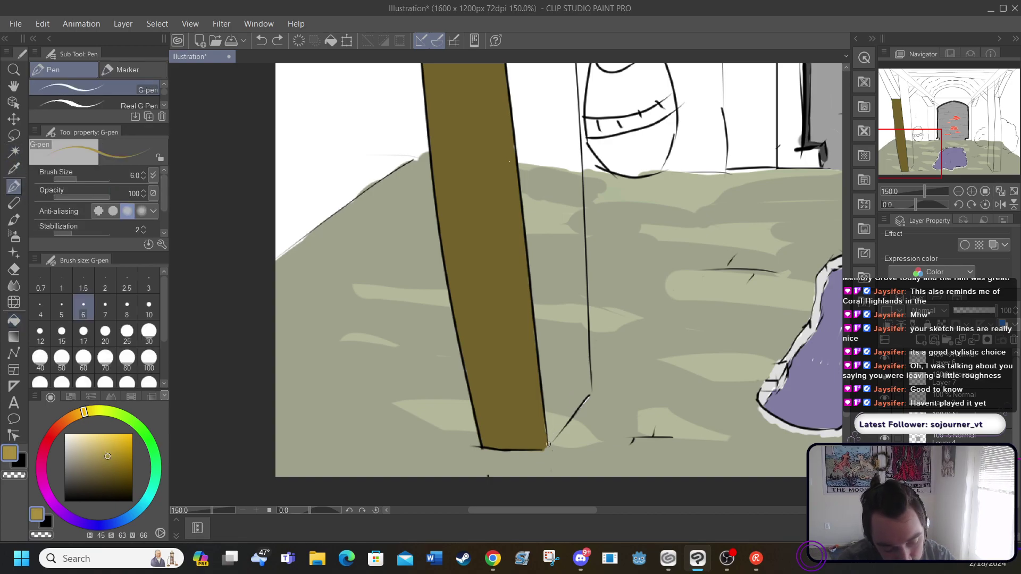
{"action": "mouse_move", "coordinate": [549, 447]}
{"action": "left_mouse_down"}
{"action": "mouse_move", "coordinate": [586, 391]}
{"action": "mouse_move", "coordinate": [584, 314]}
{"action": "left_mouse_up"}
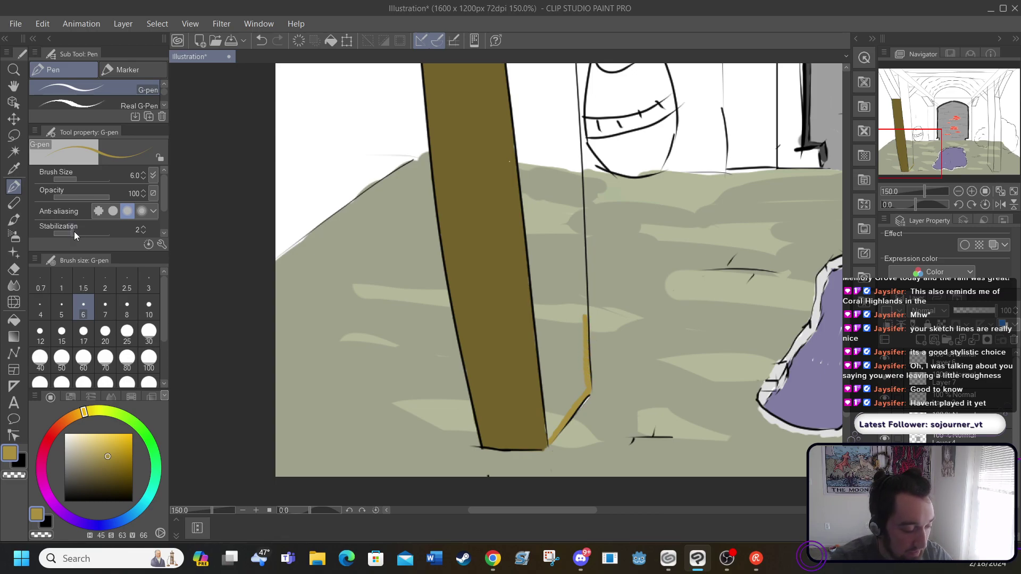
{"action": "left_click_drag", "start_coordinate": [75, 233], "coordinate": [43, 233]}
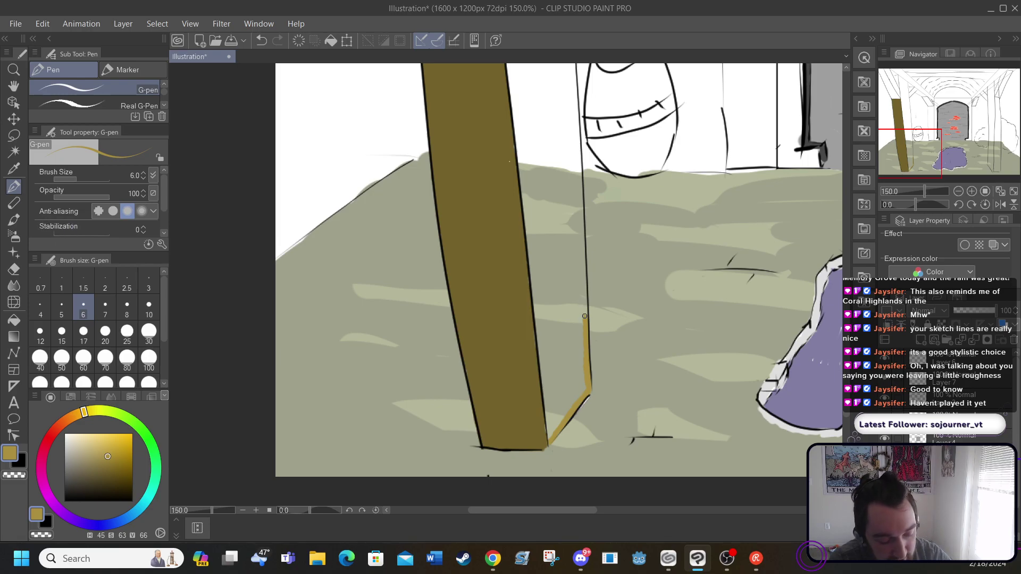
{"action": "mouse_move", "coordinate": [581, 298]}
{"action": "left_mouse_down"}
{"action": "mouse_move", "coordinate": [586, 314]}
{"action": "mouse_move", "coordinate": [582, 225]}
{"action": "left_mouse_up"}
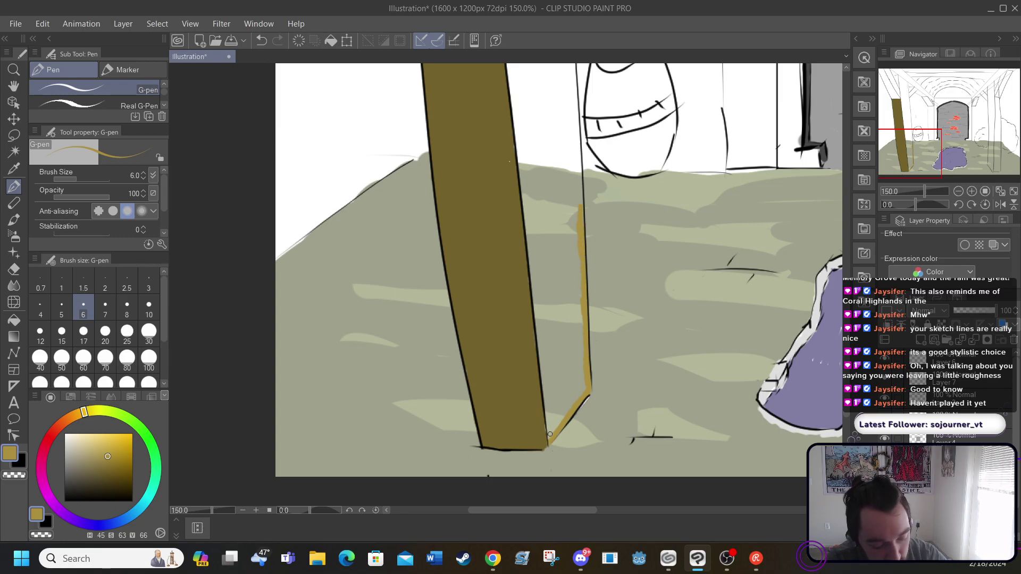
Line the inner edge of the left post's side face in light brown from the base upward, extending its outer edge to beside the barrel
{"action": "left_click_drag", "start_coordinate": [546, 408], "coordinate": [547, 411]}
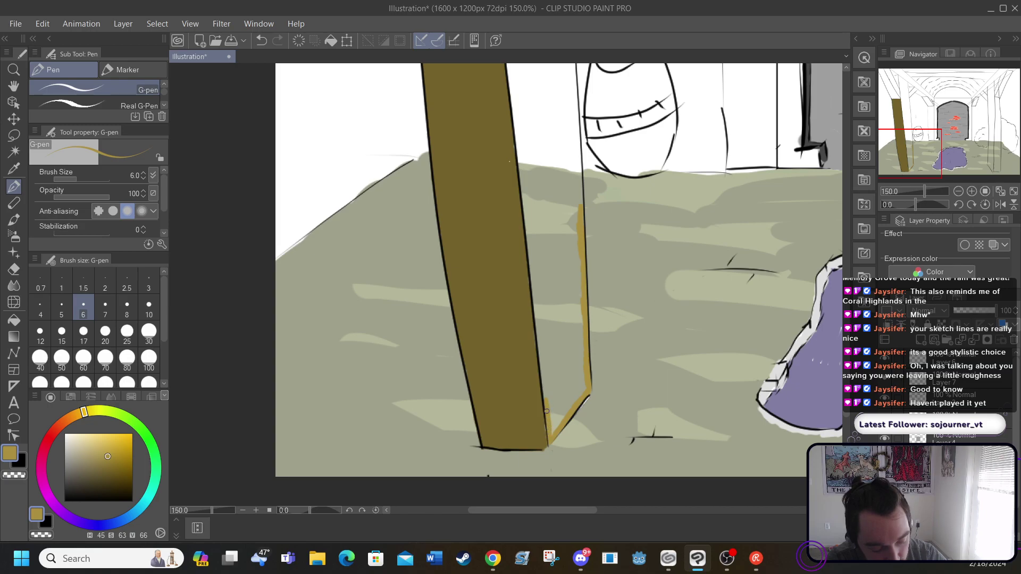
{"action": "left_click_drag", "start_coordinate": [543, 373], "coordinate": [538, 321]}
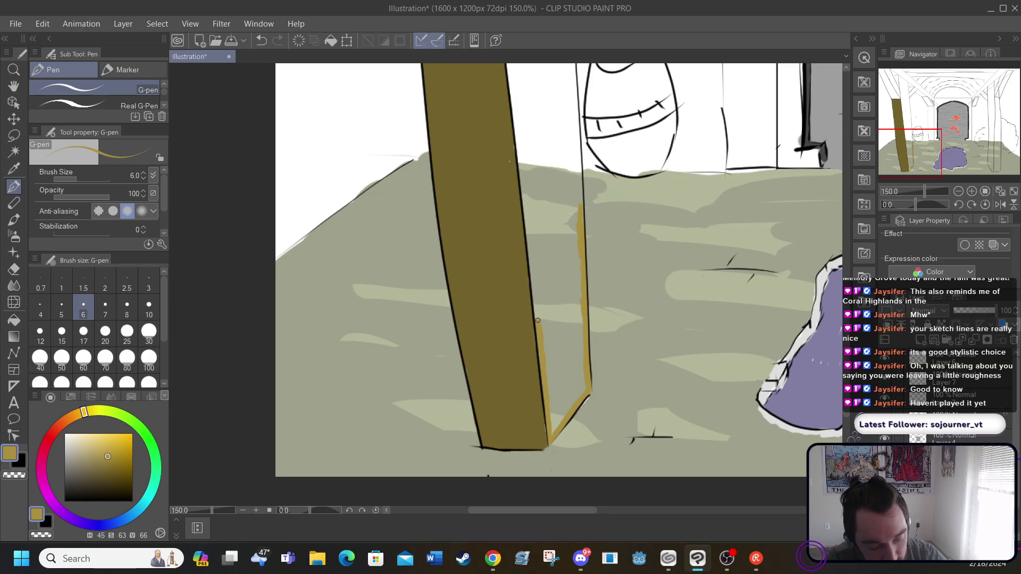
{"action": "scroll", "coordinate": [559, 284], "scroll_direction": "up", "scroll_amount": 5}
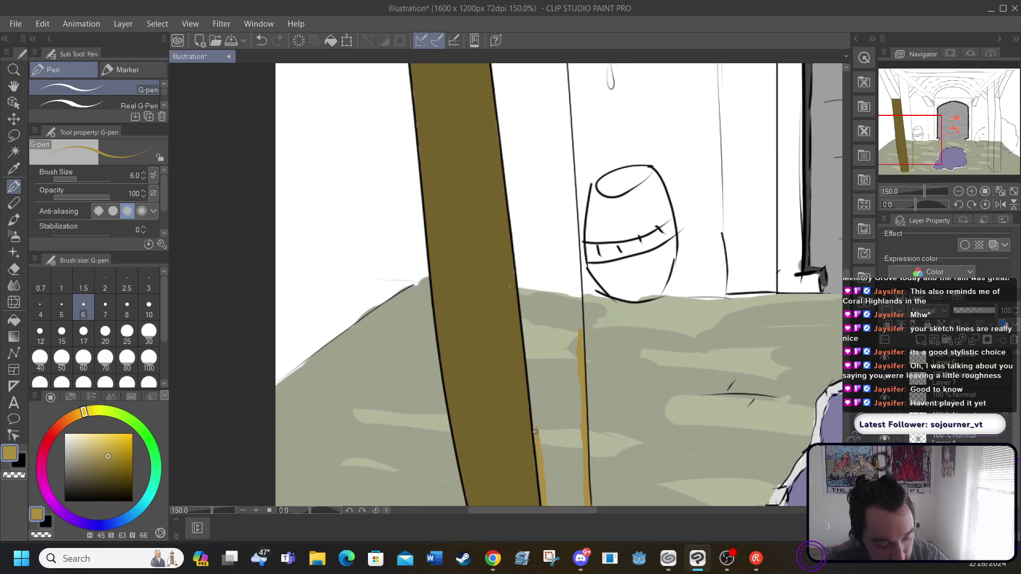
{"action": "left_click_drag", "start_coordinate": [535, 431], "coordinate": [520, 262]}
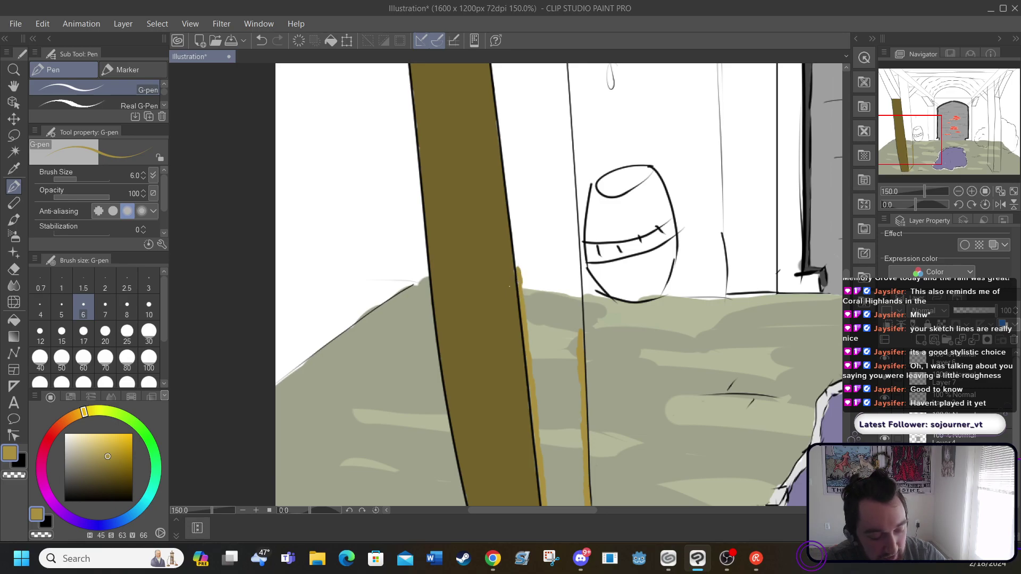
{"action": "scroll", "coordinate": [558, 284], "scroll_direction": "up", "scroll_amount": 5}
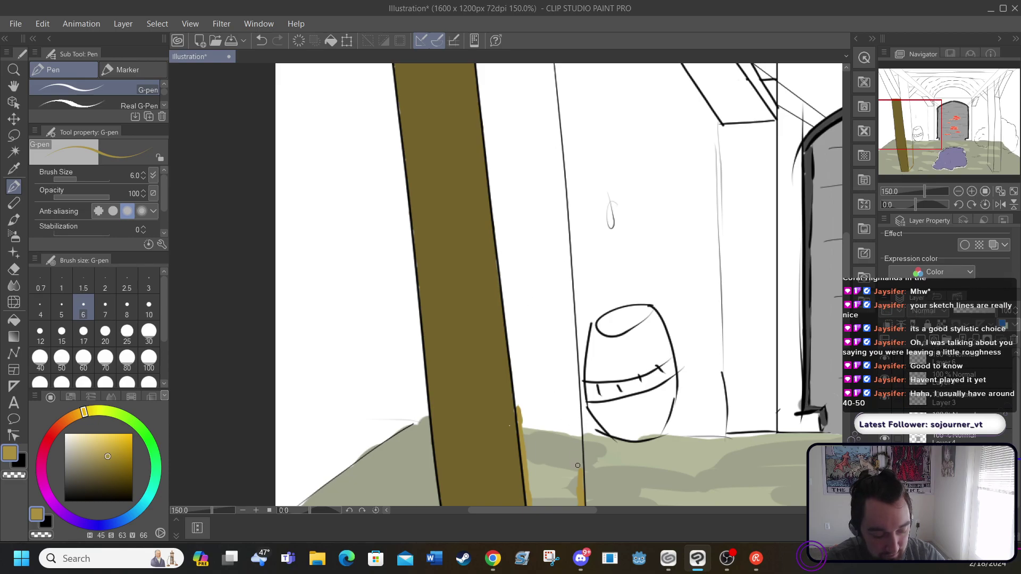
{"action": "left_click_drag", "start_coordinate": [577, 466], "coordinate": [573, 351]}
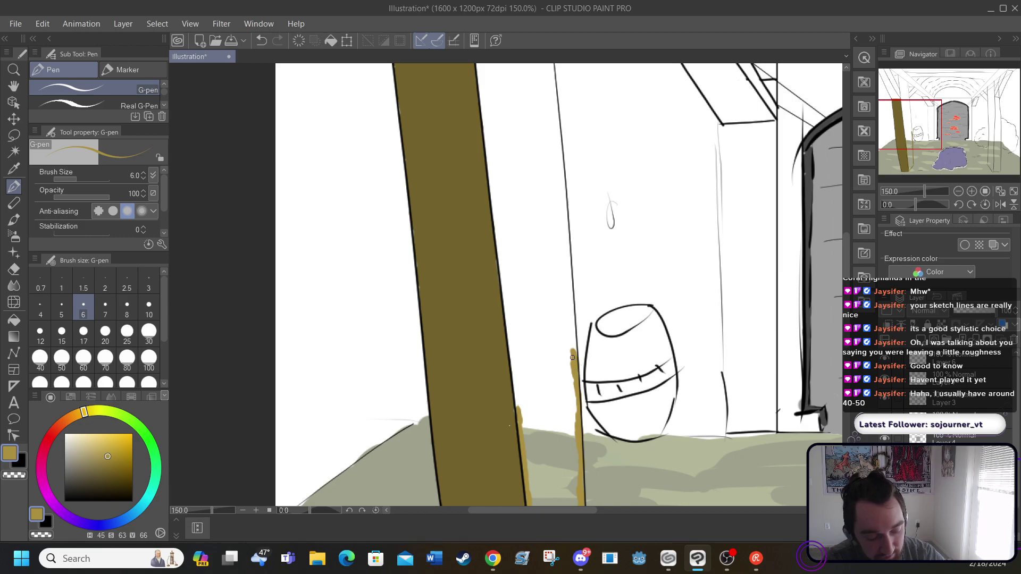
{"action": "left_click_drag", "start_coordinate": [516, 407], "coordinate": [498, 236]}
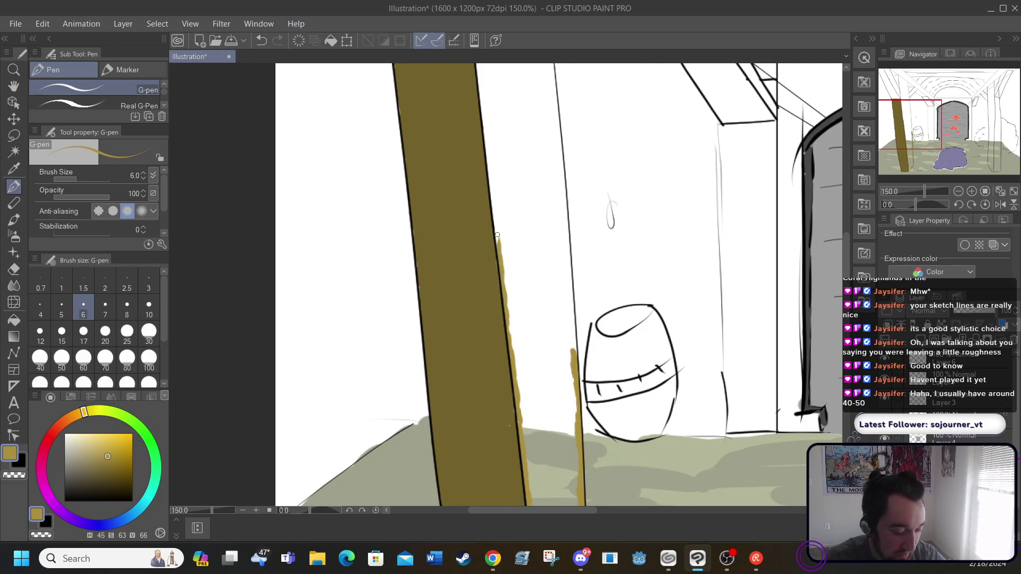
Line the upper inner edge of the left post's side face in light brown up to the diagonal ceiling beam, closing the gaps
{"action": "scroll", "coordinate": [841, 281], "scroll_direction": "up", "scroll_amount": 4}
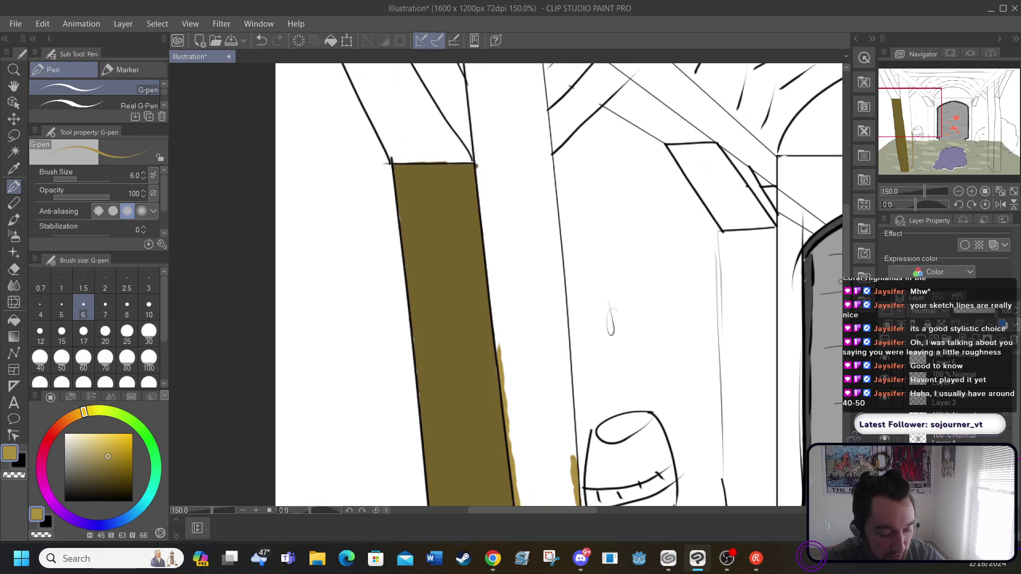
{"action": "mouse_move", "coordinate": [497, 347]}
{"action": "left_mouse_down"}
{"action": "mouse_move", "coordinate": [490, 299]}
{"action": "mouse_move", "coordinate": [492, 308]}
{"action": "left_mouse_up"}
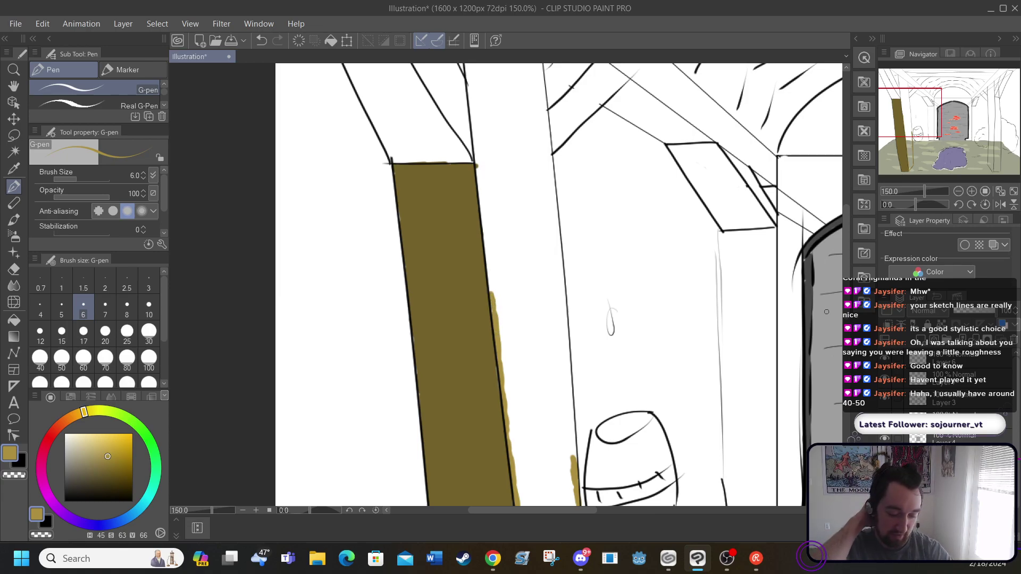
{"action": "scroll", "coordinate": [843, 267], "scroll_direction": "up", "scroll_amount": 3}
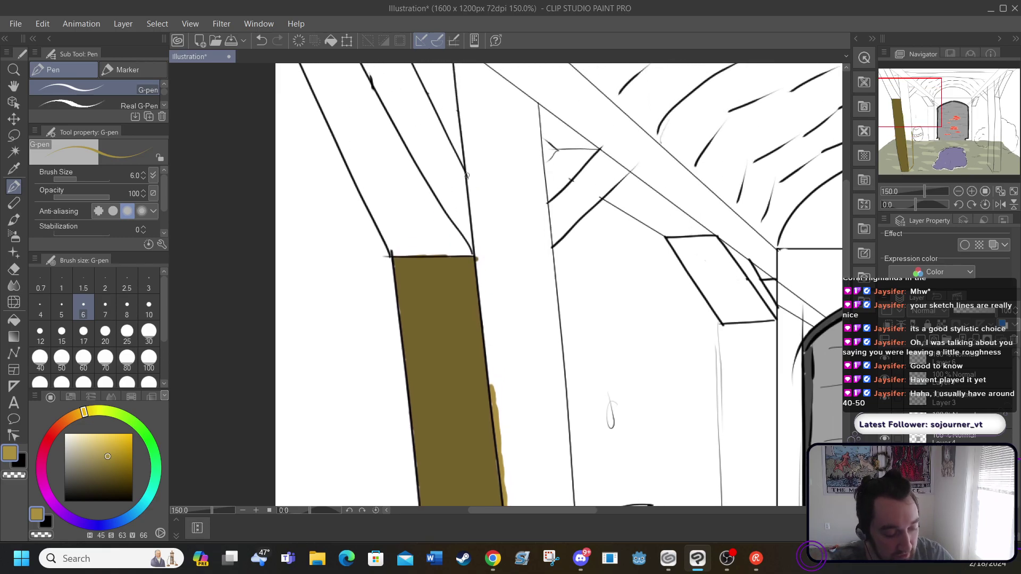
{"action": "left_click_drag", "start_coordinate": [469, 187], "coordinate": [481, 293]}
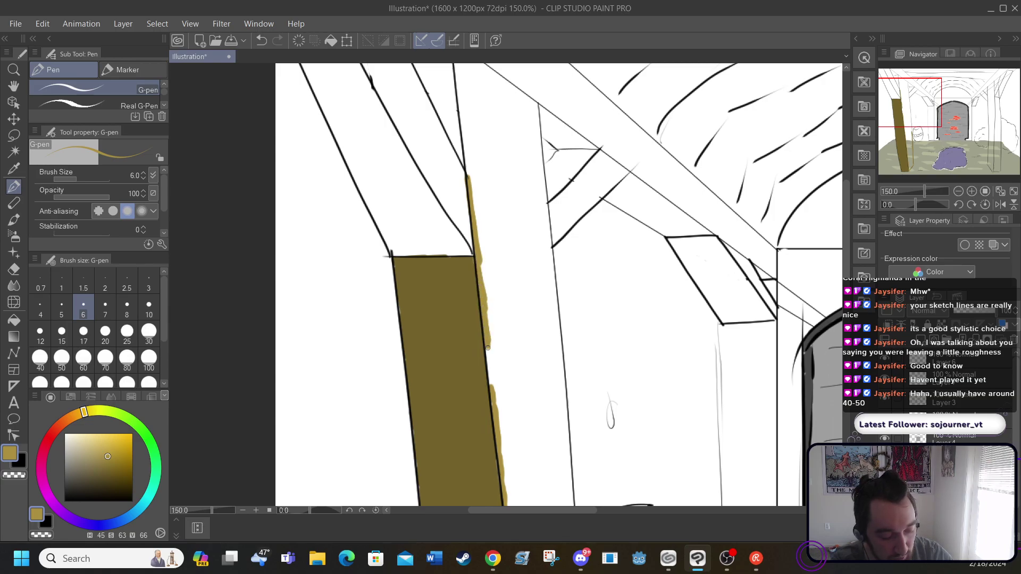
{"action": "left_click_drag", "start_coordinate": [485, 341], "coordinate": [489, 365]}
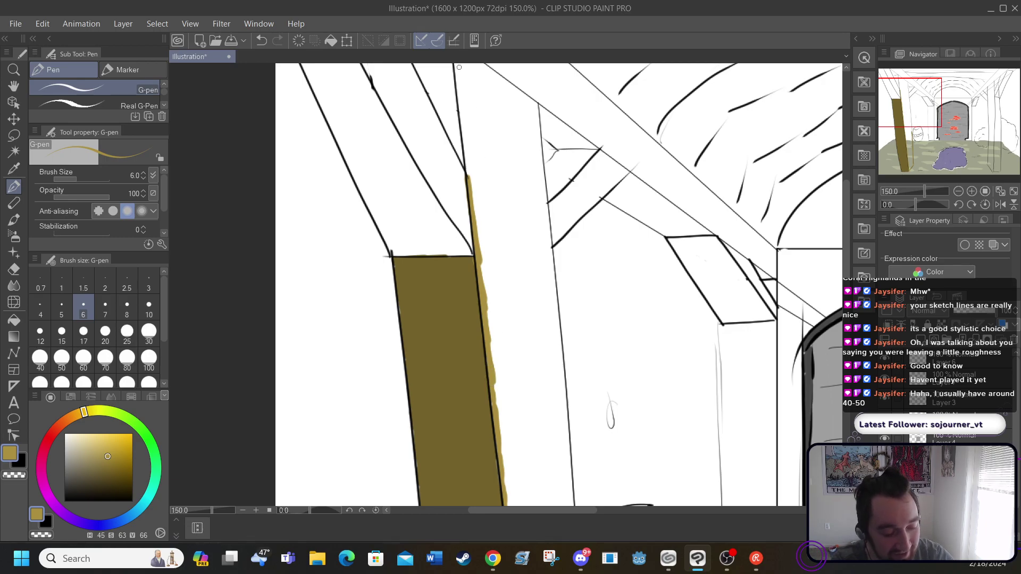
{"action": "left_click_drag", "start_coordinate": [847, 296], "coordinate": [844, 263]}
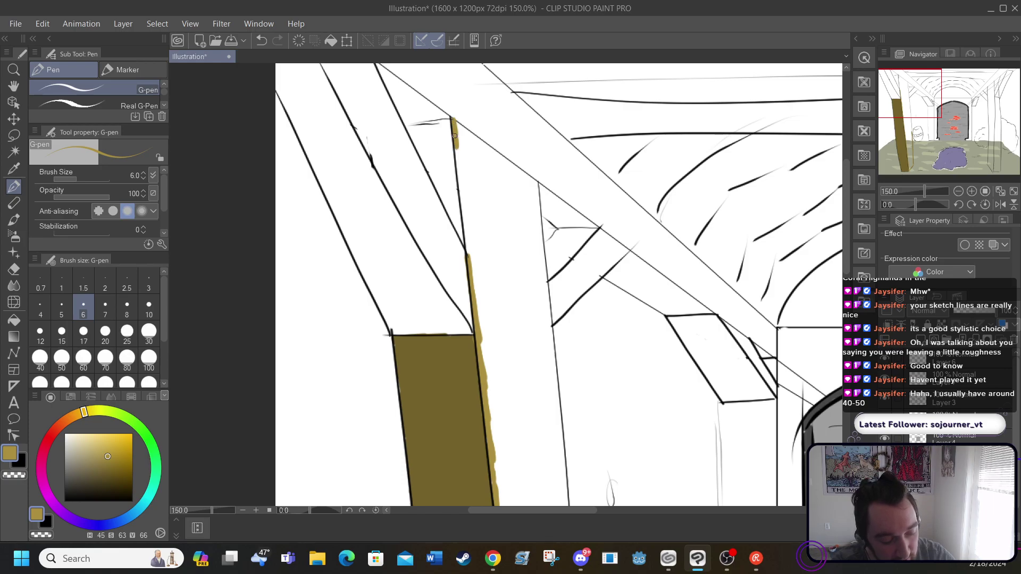
{"action": "left_click_drag", "start_coordinate": [455, 136], "coordinate": [472, 262]}
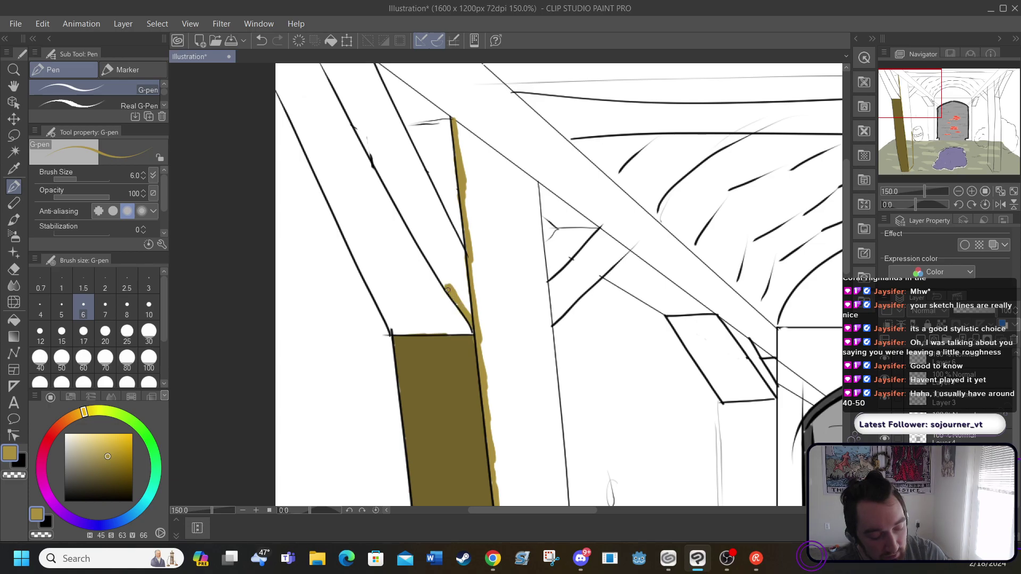
Line the left brace's lower edge in light brown from the top corner of the post's front face to the canvas top
{"action": "left_click_drag", "start_coordinate": [438, 271], "coordinate": [447, 289]}
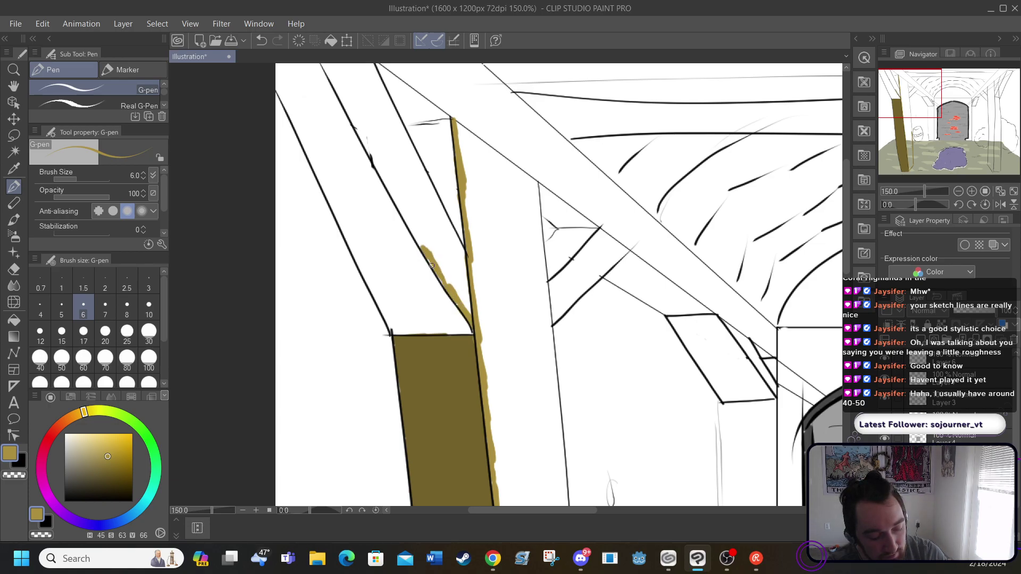
{"action": "left_click_drag", "start_coordinate": [420, 242], "coordinate": [374, 160]}
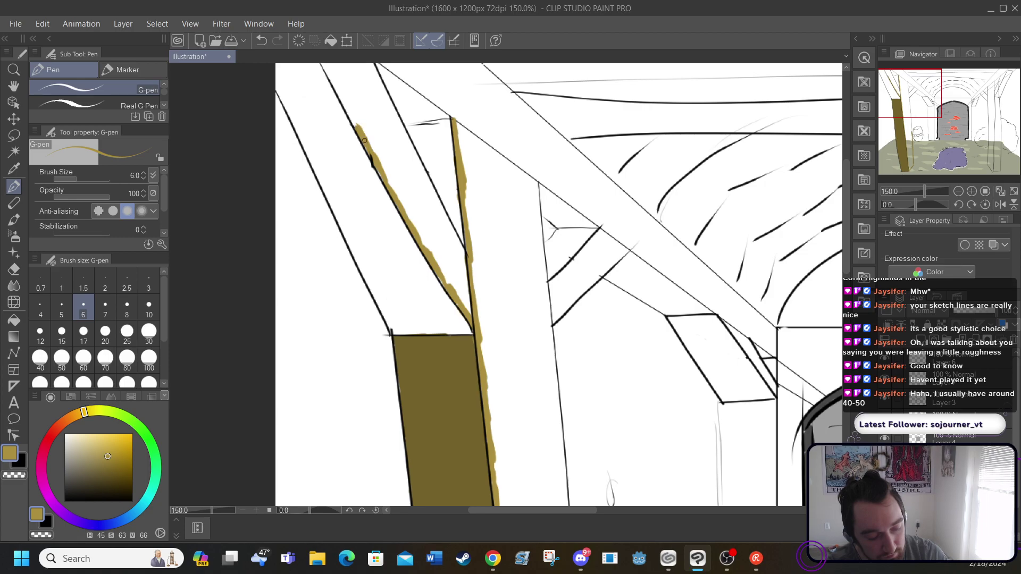
{"action": "left_click_drag", "start_coordinate": [487, 511], "coordinate": [467, 511]}
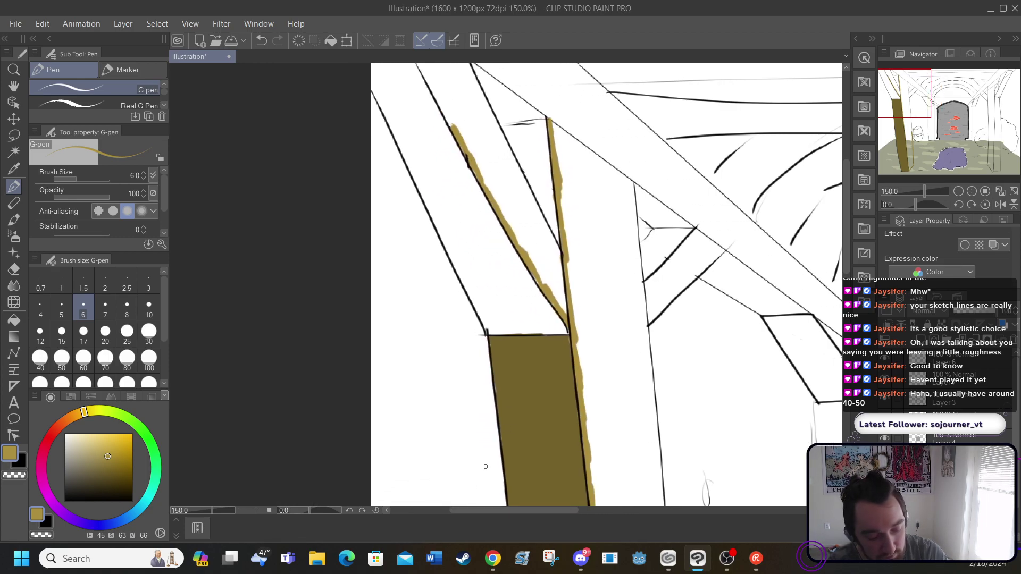
{"action": "left_click_drag", "start_coordinate": [844, 276], "coordinate": [844, 249]}
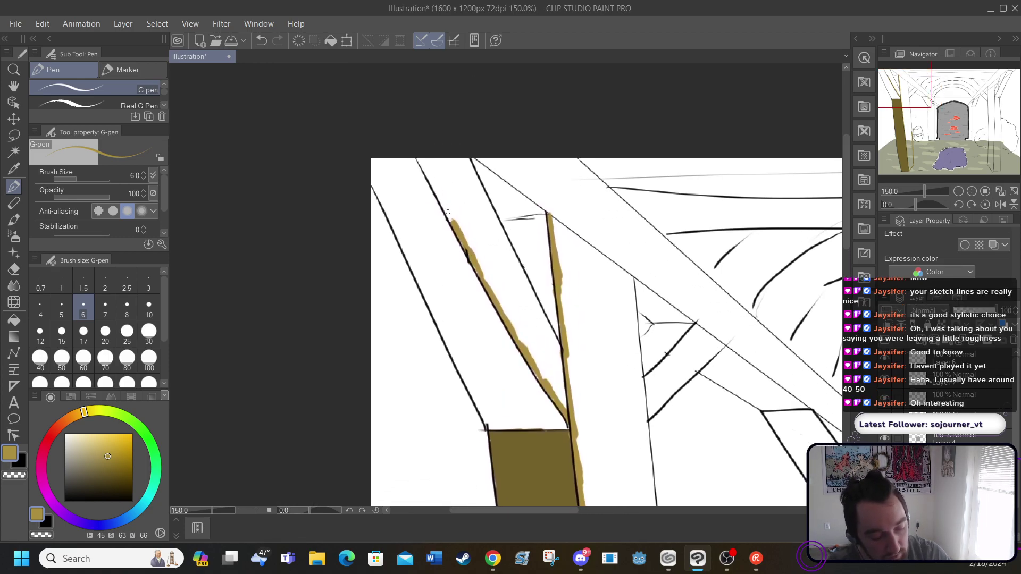
{"action": "left_click_drag", "start_coordinate": [450, 221], "coordinate": [437, 196]}
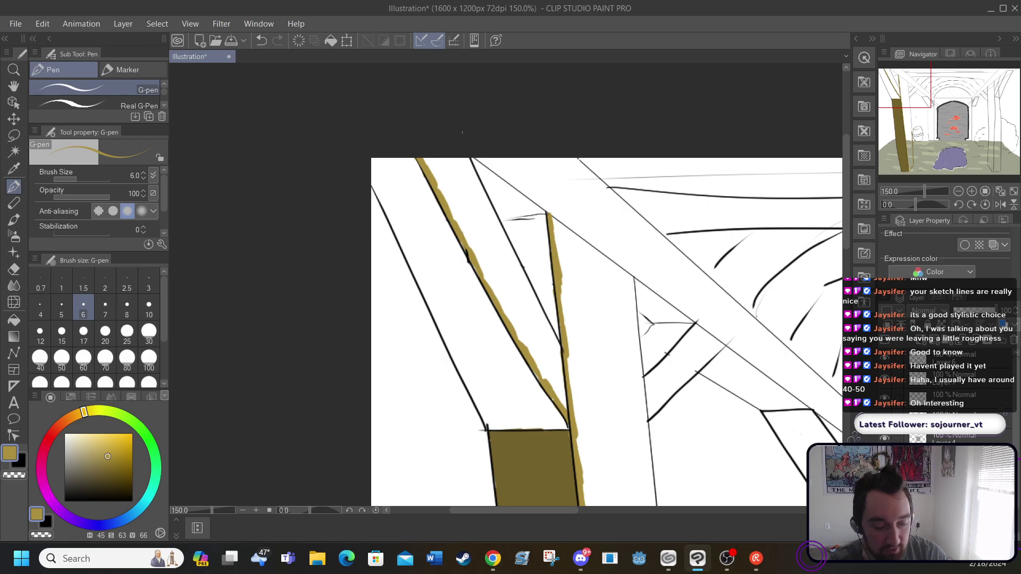
Line the brace's upper edge and the diagonal beam's underside above the post in light brown
{"action": "left_click_drag", "start_coordinate": [467, 157], "coordinate": [553, 336]}
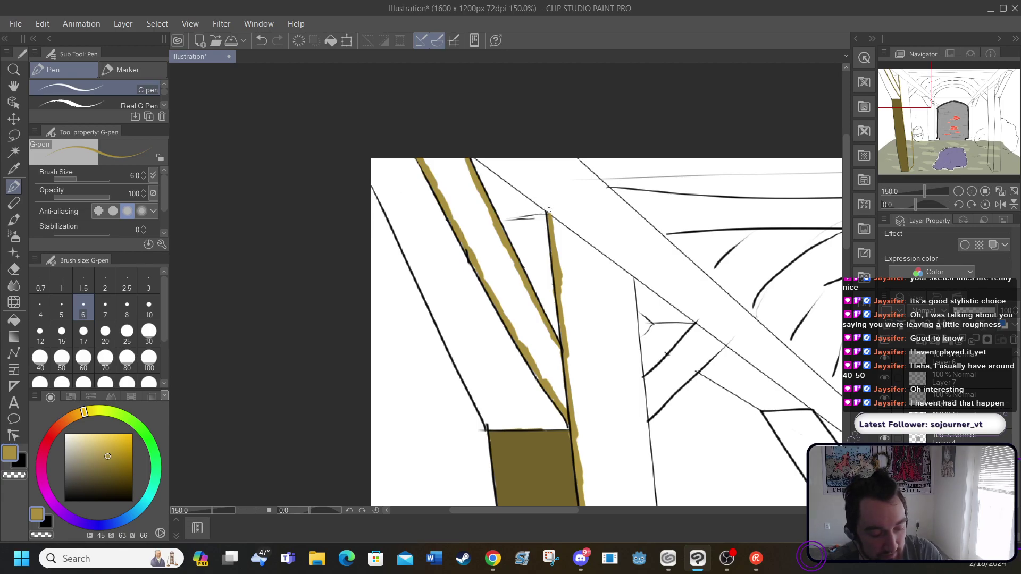
{"action": "mouse_move", "coordinate": [548, 211]}
{"action": "left_mouse_down"}
{"action": "mouse_move", "coordinate": [536, 198]}
{"action": "mouse_move", "coordinate": [541, 205]}
{"action": "left_mouse_up"}
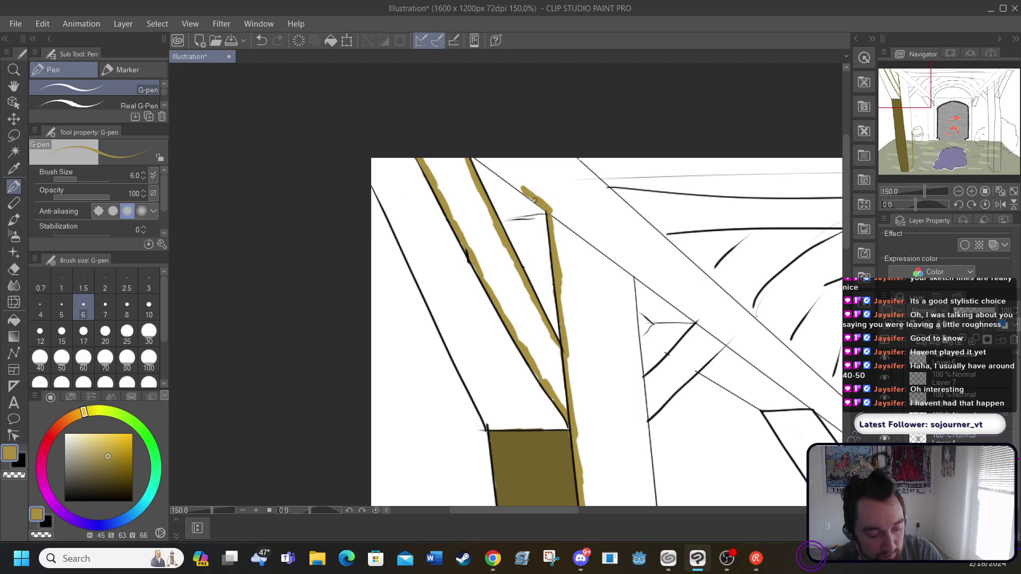
{"action": "left_click_drag", "start_coordinate": [504, 176], "coordinate": [516, 188]}
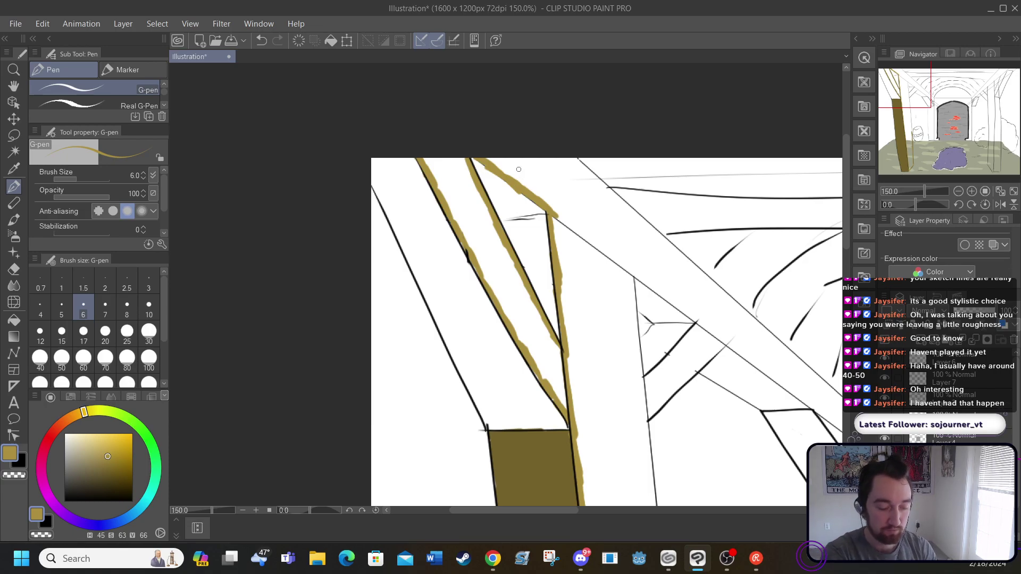
Line the long diagonal beam's upper edge in light brown from the canvas top most of the way toward the doorway wall
{"action": "left_click_drag", "start_coordinate": [578, 159], "coordinate": [674, 251]}
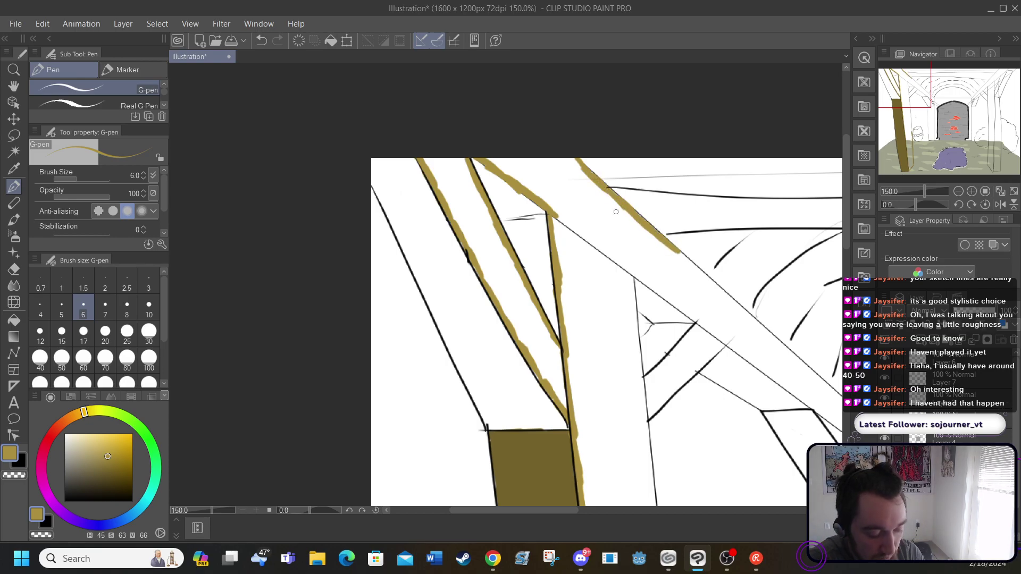
{"action": "left_click_drag", "start_coordinate": [531, 509], "coordinate": [589, 510]}
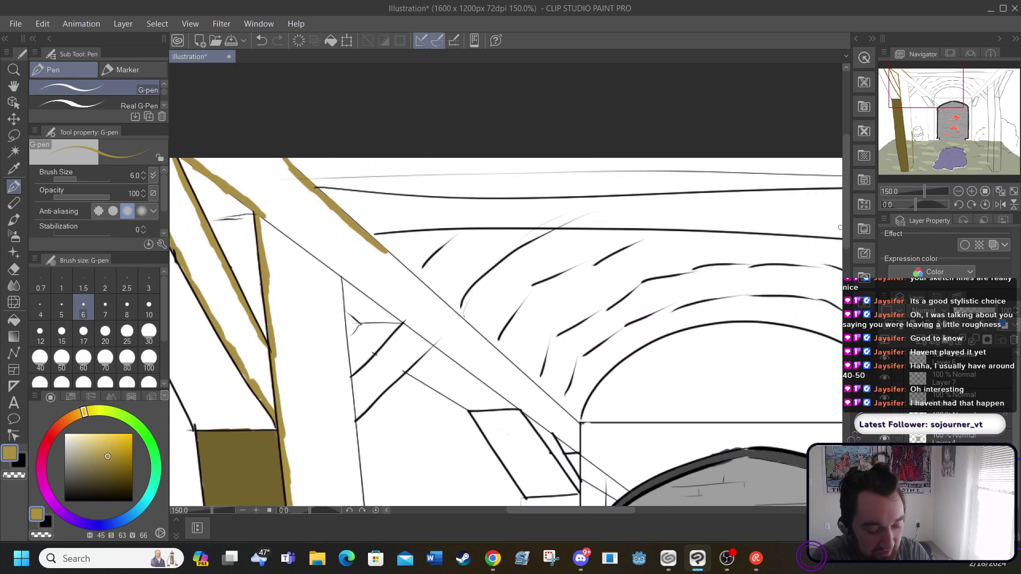
{"action": "left_click_drag", "start_coordinate": [845, 228], "coordinate": [847, 258]}
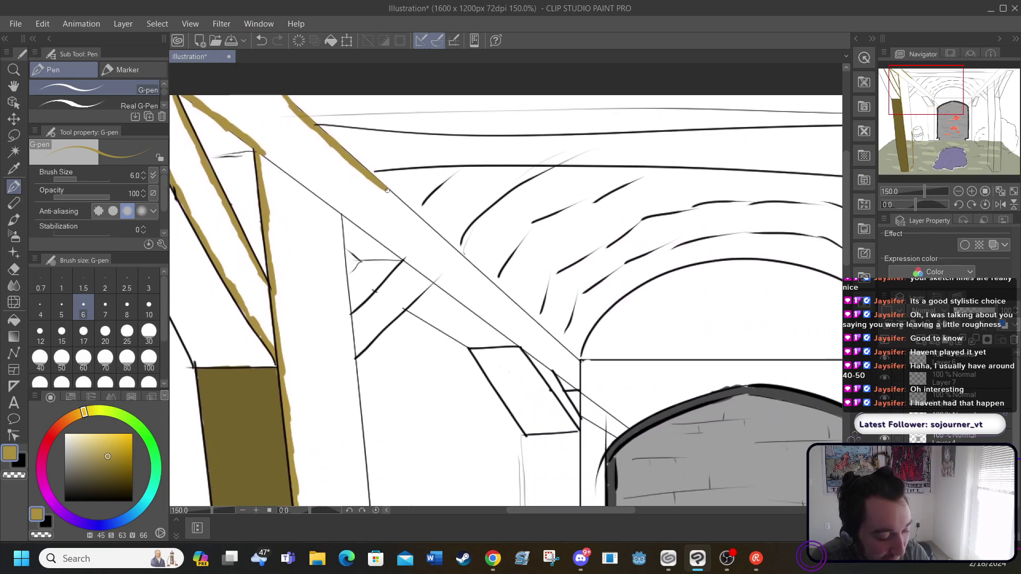
{"action": "mouse_move", "coordinate": [388, 191]}
{"action": "left_mouse_down"}
{"action": "mouse_move", "coordinate": [444, 247]}
{"action": "mouse_move", "coordinate": [449, 248]}
{"action": "left_mouse_up"}
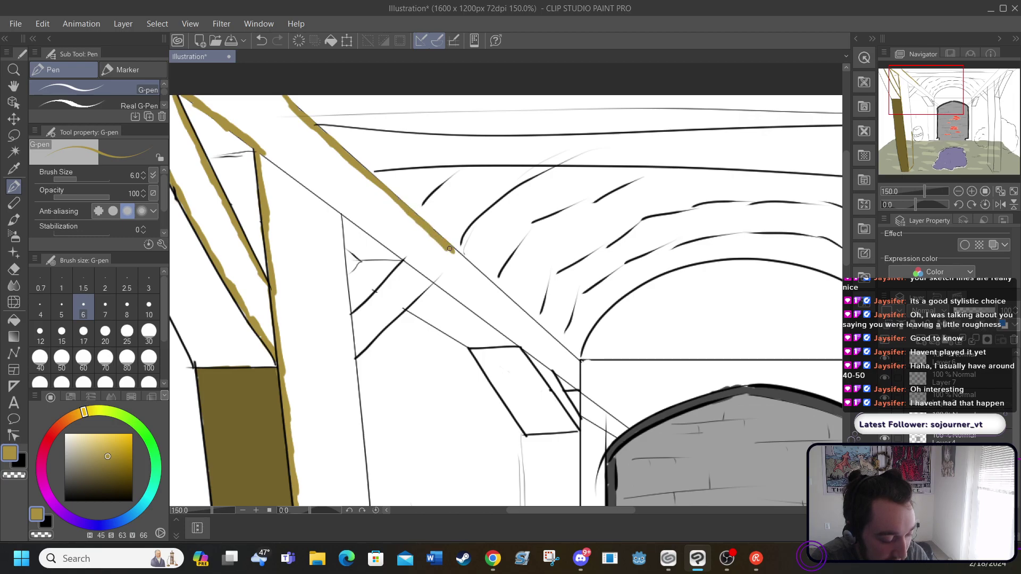
{"action": "left_click", "coordinate": [256, 511]}
{"action": "left_click", "coordinate": [256, 511]}
{"action": "left_click", "coordinate": [256, 510]}
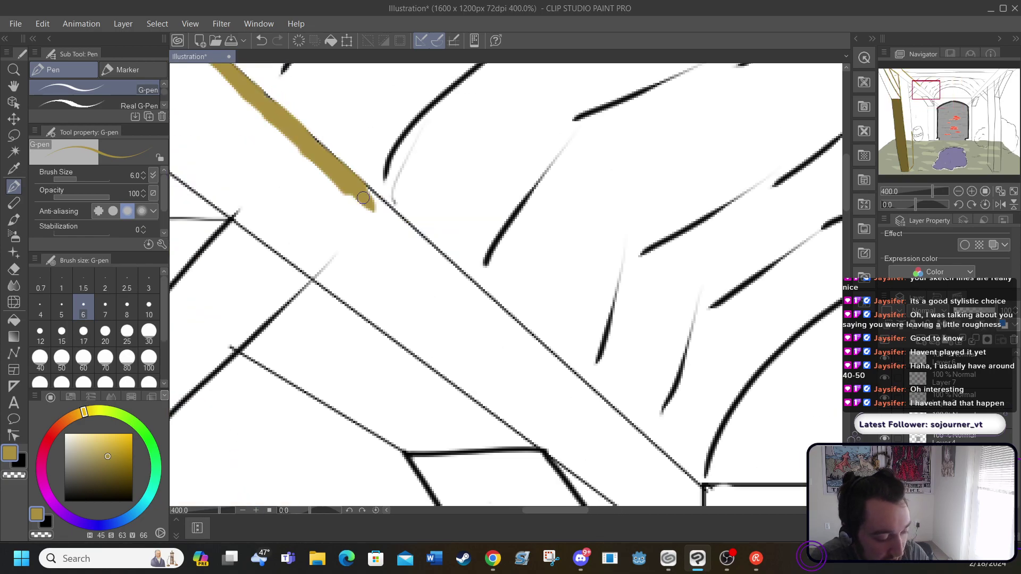
{"action": "left_click_drag", "start_coordinate": [362, 197], "coordinate": [559, 362]}
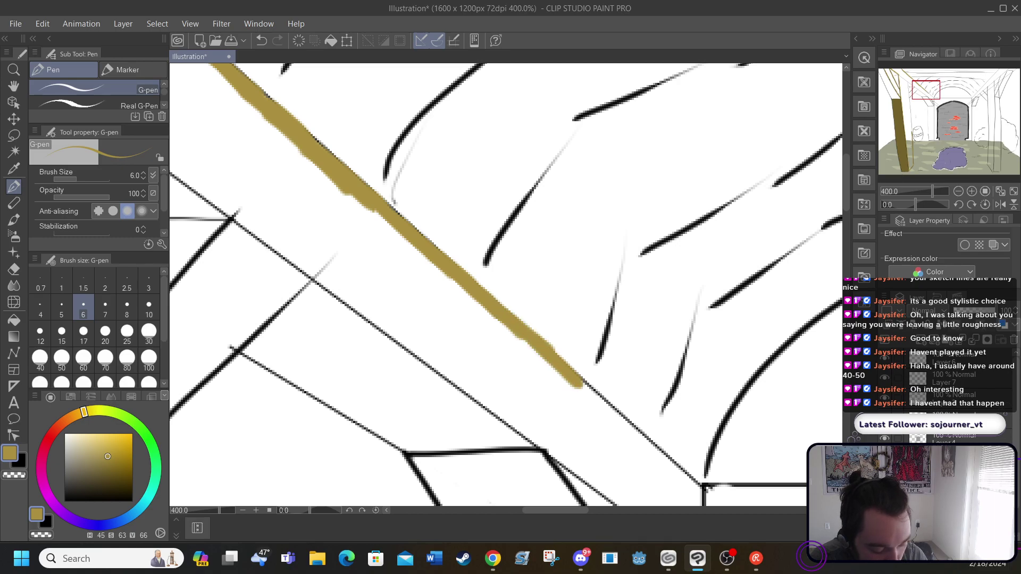
Try extending the light brown line further down the diagonal beam's upper edge, and undo the added strokes
{"action": "key", "text": "ctrl+z"}
{"action": "key", "text": "ctrl+y"}
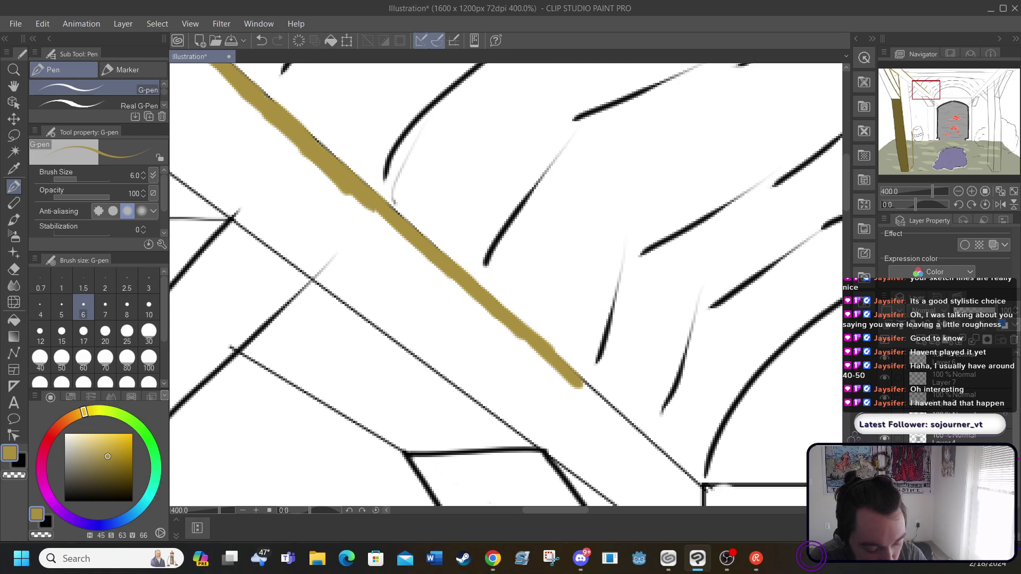
{"action": "key", "text": "ctrl+z"}
{"action": "key", "text": "ctrl+y"}
{"action": "key", "text": "ctrl+z"}
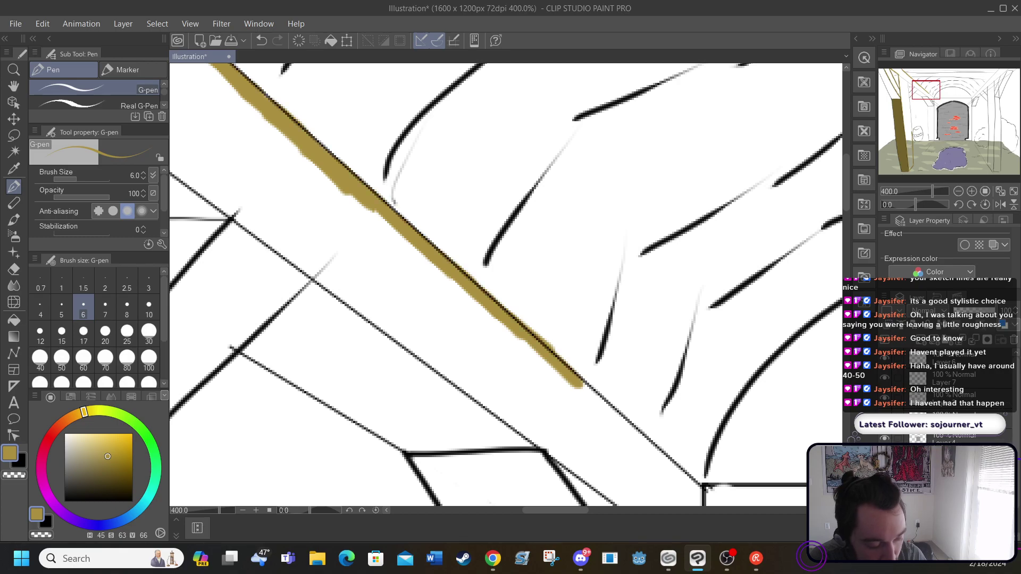
{"action": "left_click_drag", "start_coordinate": [578, 382], "coordinate": [618, 424]}
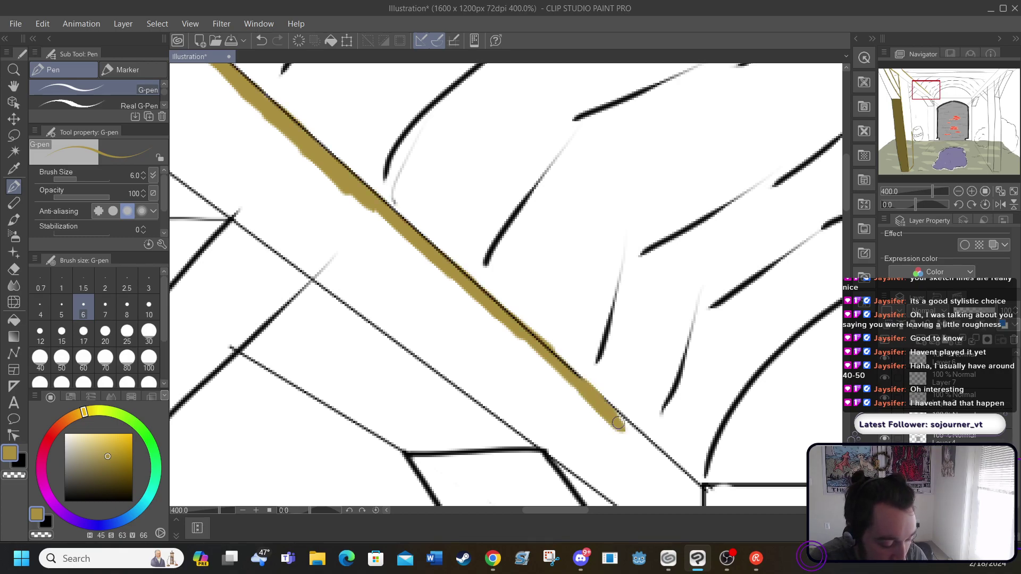
{"action": "left_click", "coordinate": [260, 41]}
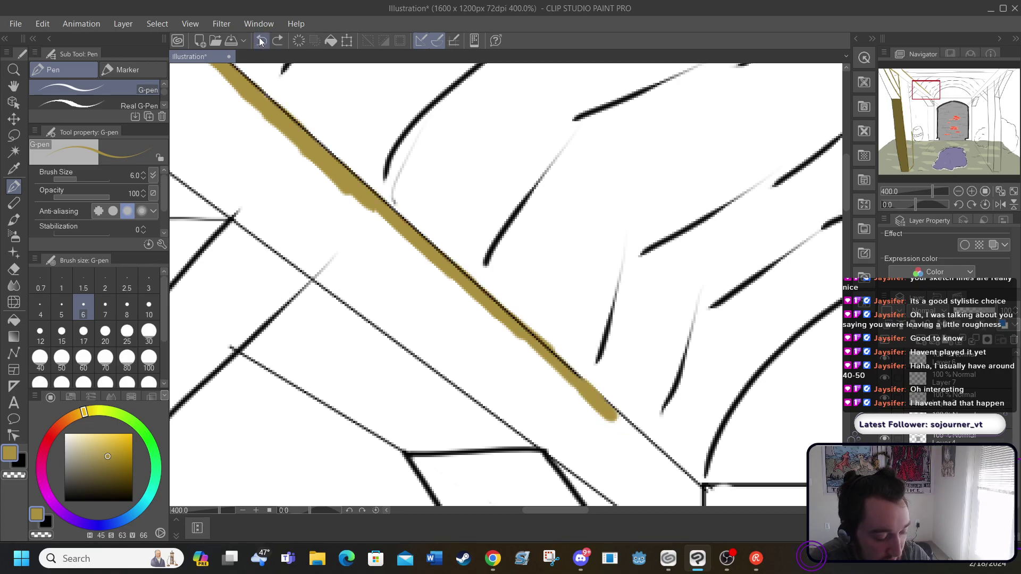
{"action": "left_click", "coordinate": [260, 41]}
{"action": "left_click", "coordinate": [260, 41]}
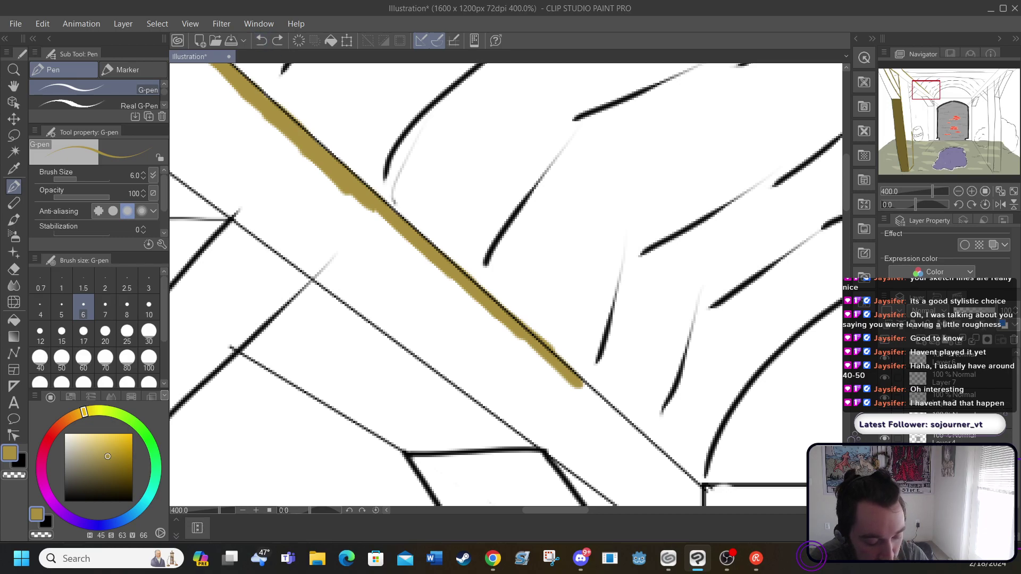
Finish lining the diagonal beam's upper edge down to the doorway wall's corner, and line the short vertical edge below it in light brown
{"action": "left_click_drag", "start_coordinate": [578, 383], "coordinate": [702, 493]}
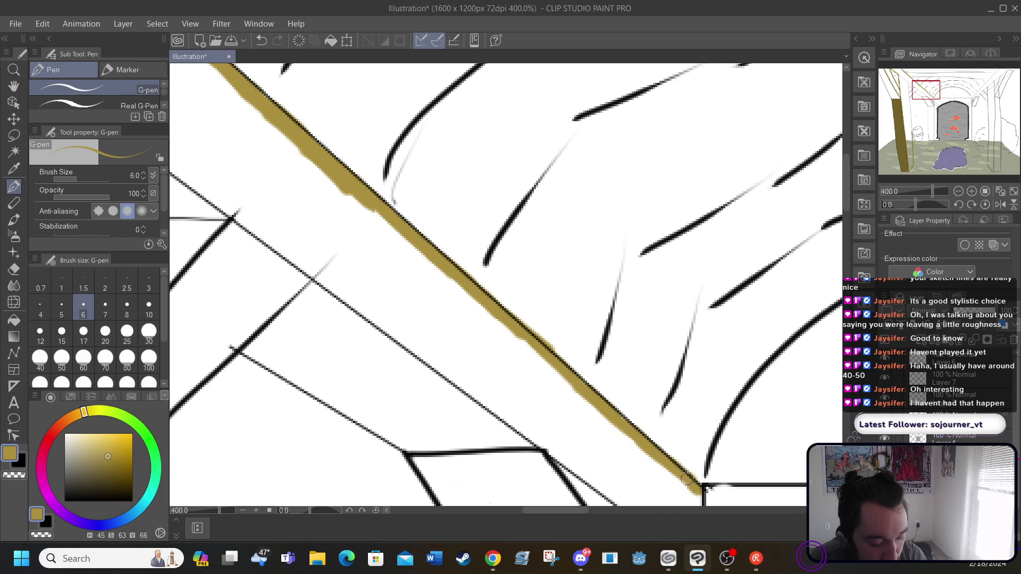
{"action": "left_click_drag", "start_coordinate": [846, 198], "coordinate": [848, 221]}
{"action": "left_click_drag", "start_coordinate": [696, 312], "coordinate": [696, 380]}
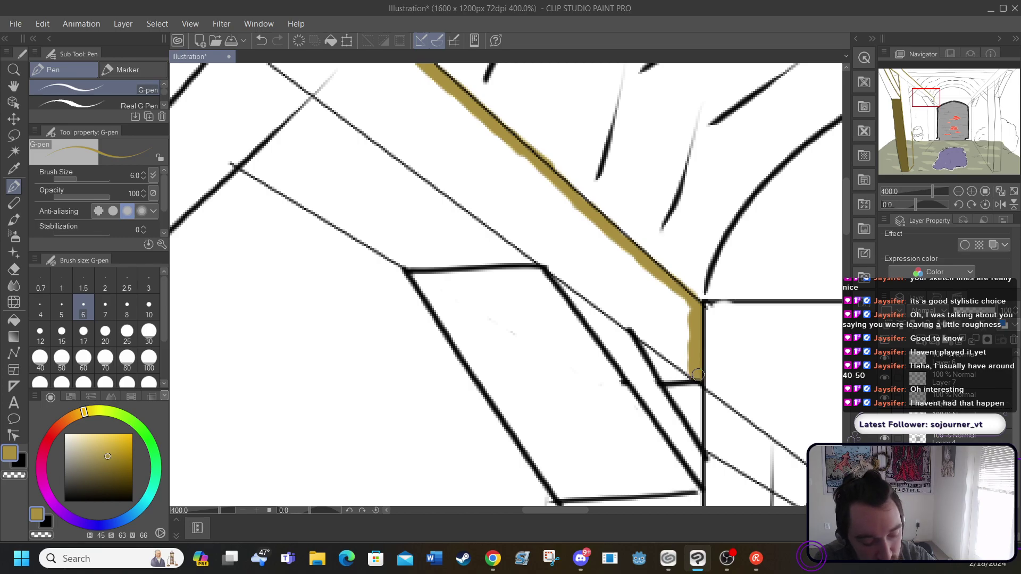
Line the diagonal beam's lower end, the narrow strut beneath it and the beam's underside up to the right-hand brace in light brown
{"action": "mouse_move", "coordinate": [653, 341]}
{"action": "left_mouse_down"}
{"action": "mouse_move", "coordinate": [641, 334]}
{"action": "mouse_move", "coordinate": [694, 376]}
{"action": "left_mouse_up"}
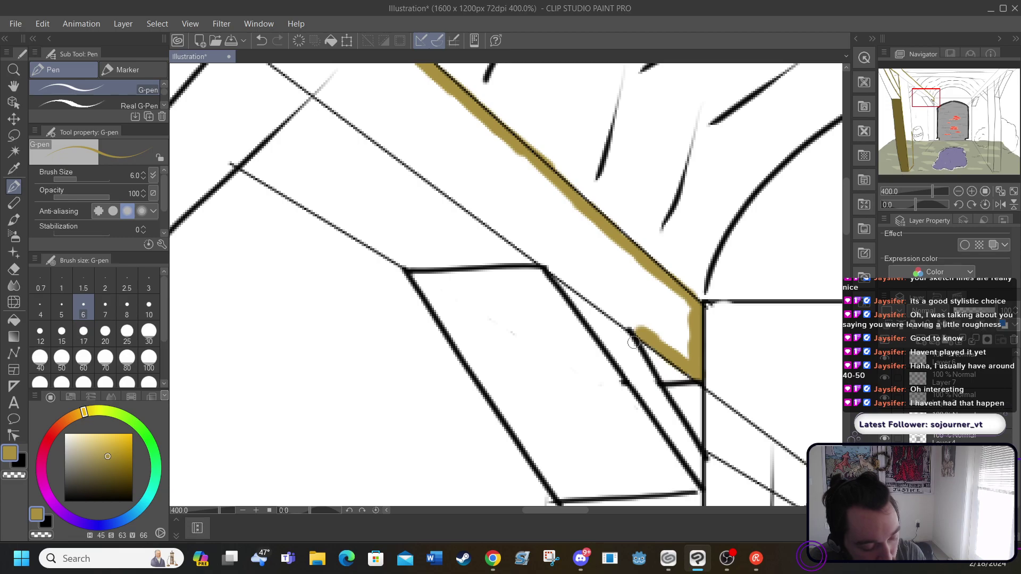
{"action": "mouse_move", "coordinate": [624, 338]}
{"action": "left_mouse_down"}
{"action": "mouse_move", "coordinate": [695, 451]}
{"action": "mouse_move", "coordinate": [698, 479]}
{"action": "mouse_move", "coordinate": [546, 263]}
{"action": "left_mouse_up"}
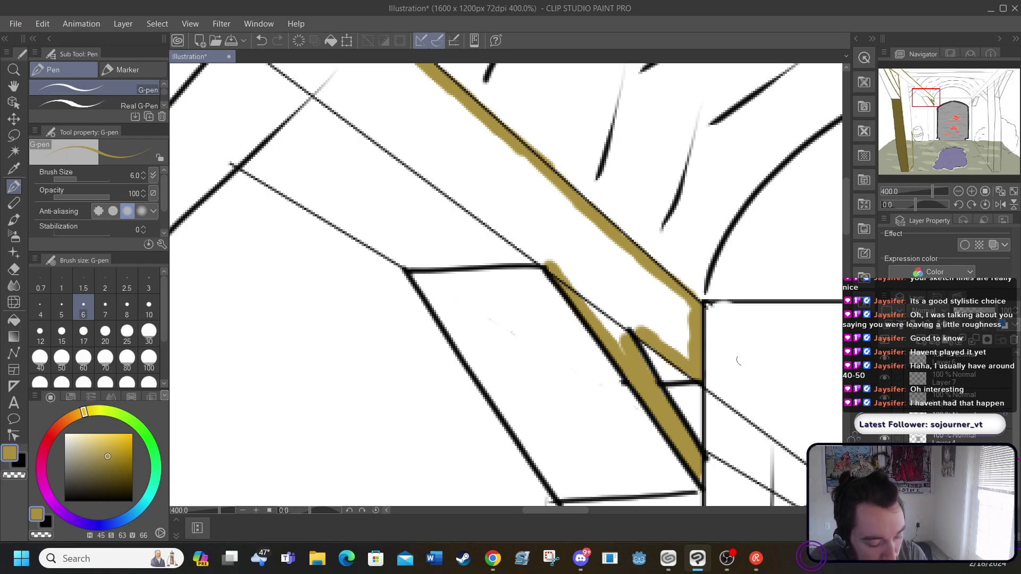
{"action": "scroll", "coordinate": [845, 212], "scroll_direction": "up", "scroll_amount": 5}
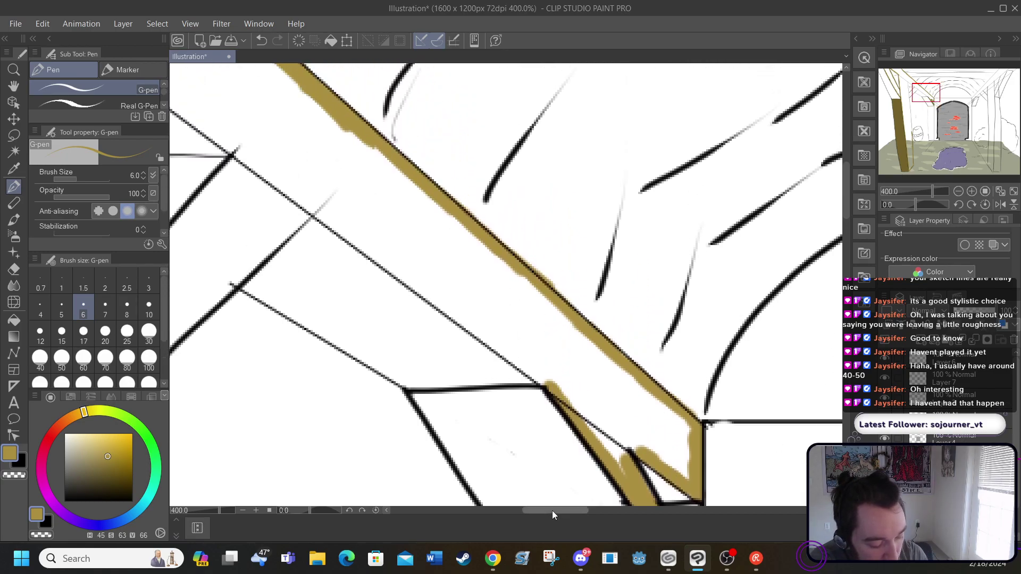
{"action": "left_click_drag", "start_coordinate": [552, 511], "coordinate": [523, 511]}
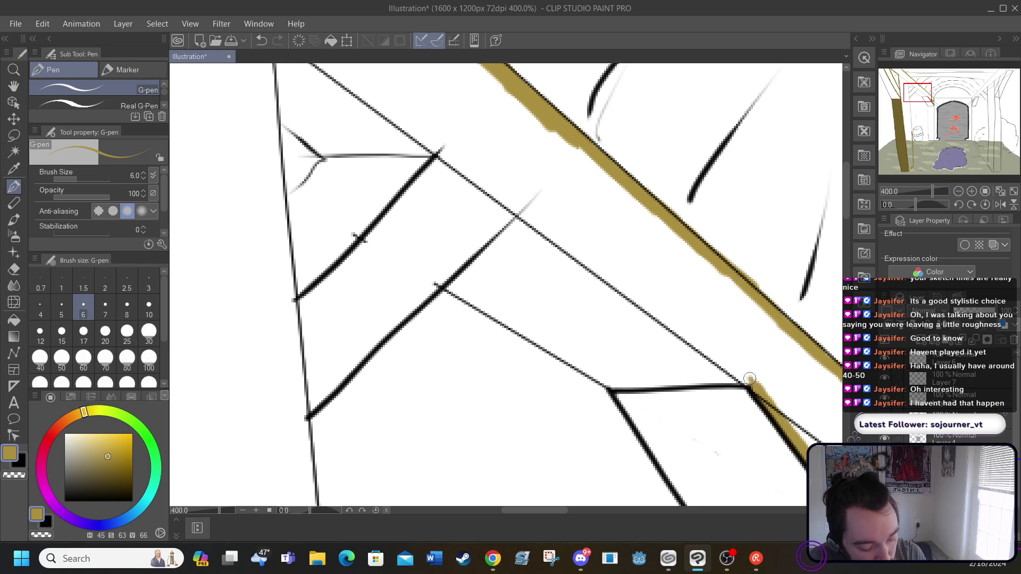
{"action": "mouse_move", "coordinate": [750, 383]}
{"action": "left_mouse_down"}
{"action": "mouse_move", "coordinate": [715, 357]}
{"action": "mouse_move", "coordinate": [750, 381]}
{"action": "mouse_move", "coordinate": [519, 211]}
{"action": "left_mouse_up"}
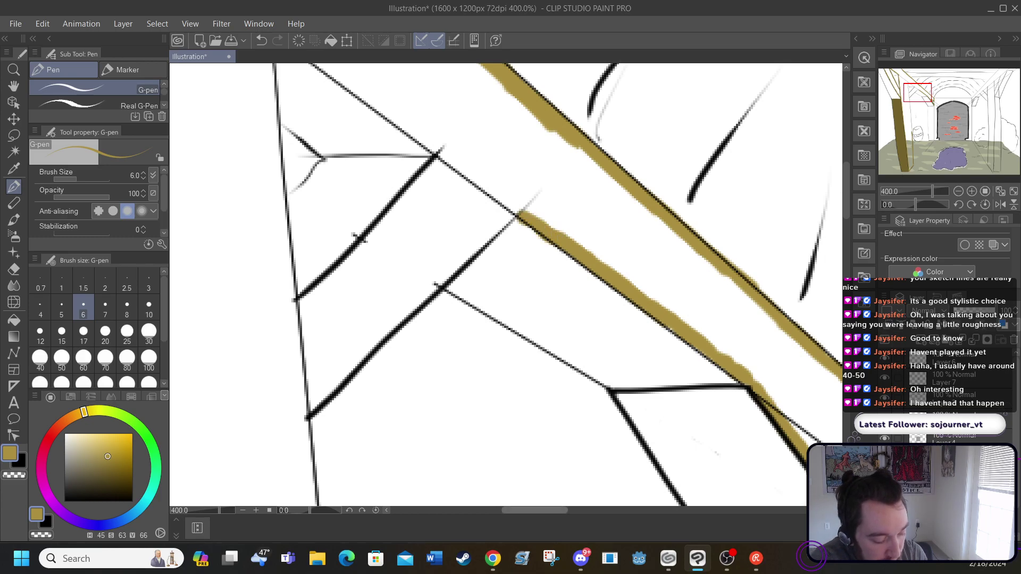
Line the lower and upper edges of the brace joining the left post to the long diagonal beam in light brown
{"action": "left_click_drag", "start_coordinate": [523, 510], "coordinate": [506, 507]}
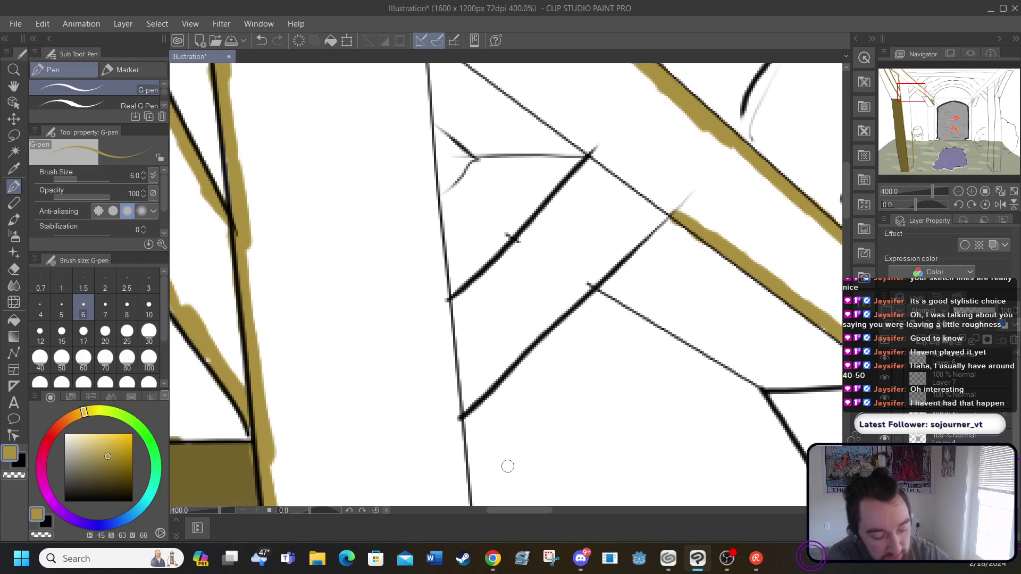
{"action": "left_click_drag", "start_coordinate": [668, 213], "coordinate": [458, 417]}
{"action": "mouse_move", "coordinate": [453, 301]}
{"action": "left_mouse_down"}
{"action": "mouse_move", "coordinate": [553, 207]}
{"action": "mouse_move", "coordinate": [592, 150]}
{"action": "left_mouse_up"}
Line the left post's right edge above the brace and the diagonal beam's underside between post and brace in light brown
{"action": "mouse_move", "coordinate": [447, 308]}
{"action": "left_mouse_down"}
{"action": "mouse_move", "coordinate": [433, 249]}
{"action": "mouse_move", "coordinate": [446, 304]}
{"action": "mouse_move", "coordinate": [436, 262]}
{"action": "left_mouse_up"}
{"action": "left_click_drag", "start_coordinate": [844, 209], "coordinate": [844, 179]}
{"action": "left_click_drag", "start_coordinate": [417, 224], "coordinate": [437, 433]}
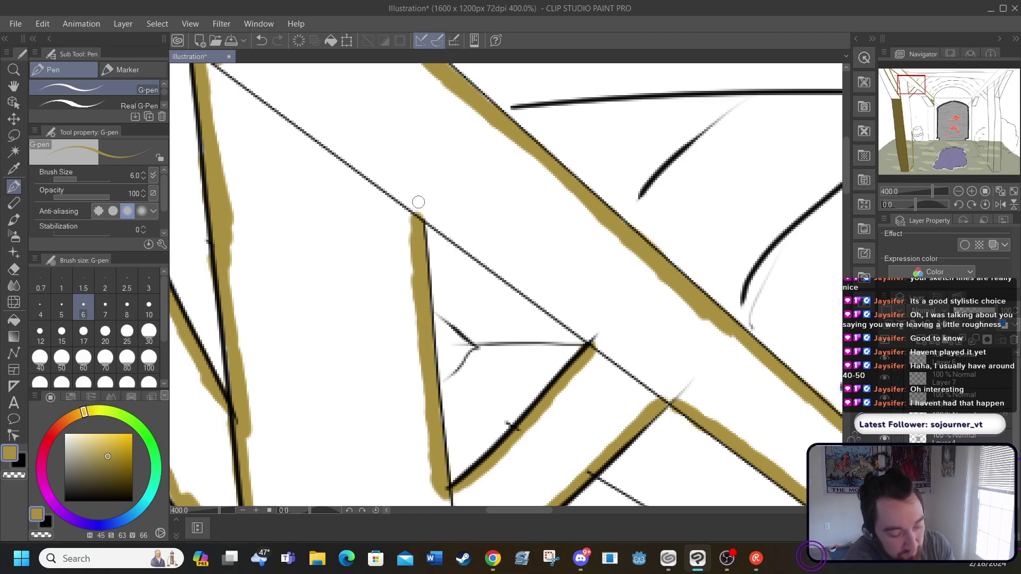
{"action": "left_click_drag", "start_coordinate": [419, 207], "coordinate": [597, 341]}
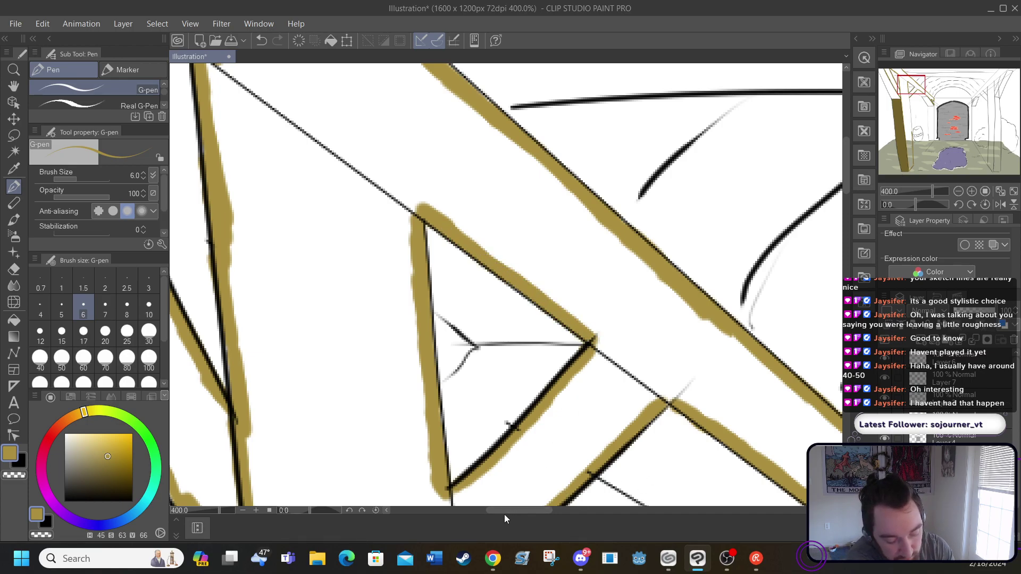
Line the left post's right edge from below the brace down past the barrel in light brown
{"action": "left_click_drag", "start_coordinate": [504, 513], "coordinate": [499, 511]}
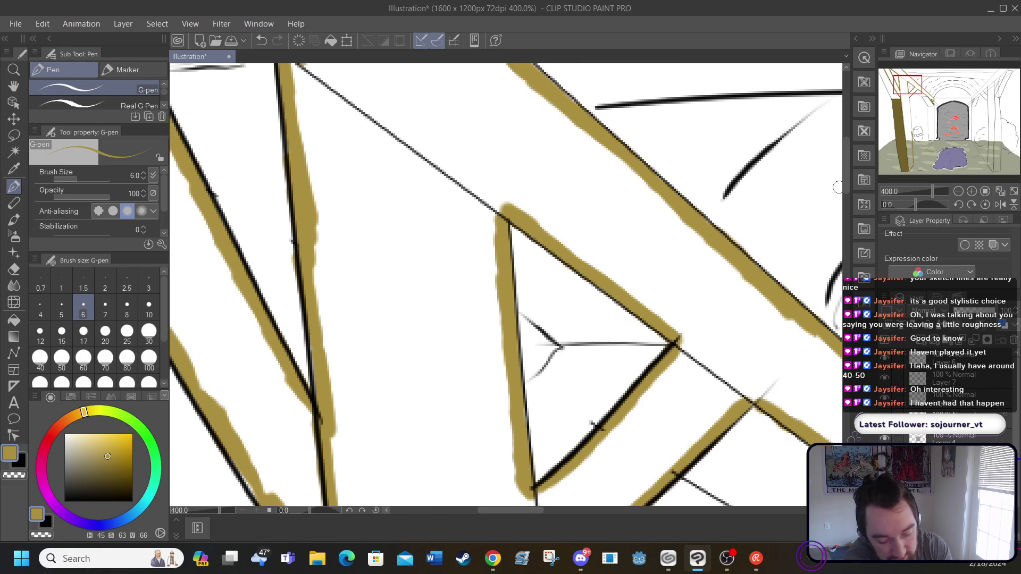
{"action": "left_click_drag", "start_coordinate": [844, 180], "coordinate": [850, 244]}
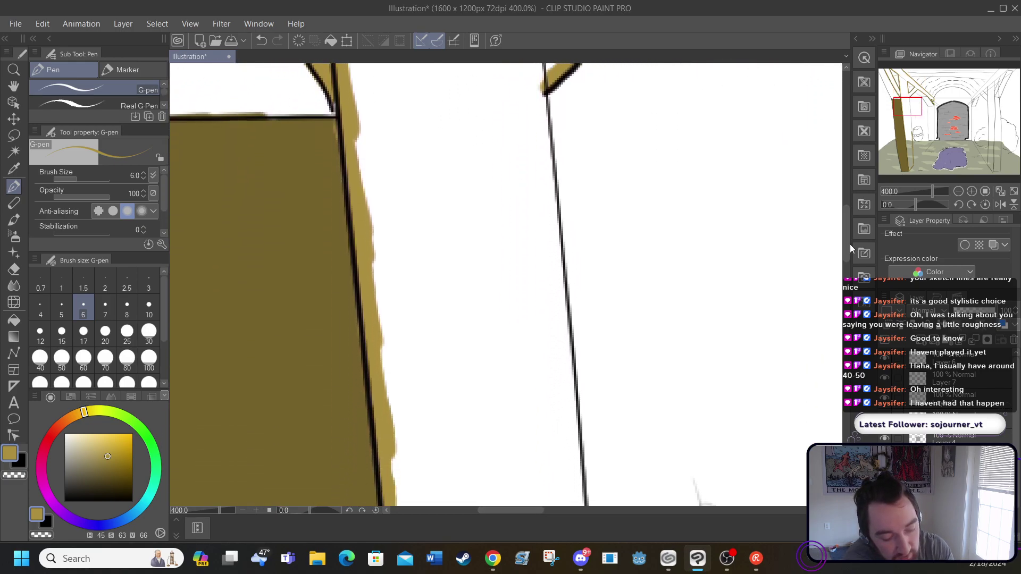
{"action": "left_click_drag", "start_coordinate": [536, 92], "coordinate": [581, 480]}
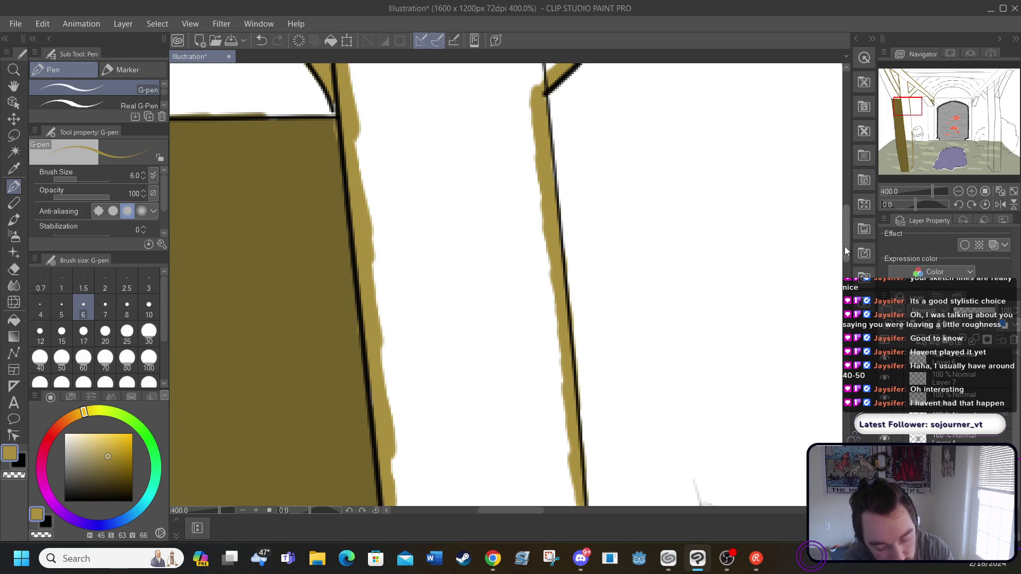
{"action": "scroll", "coordinate": [767, 301], "scroll_direction": "down", "scroll_amount": 10}
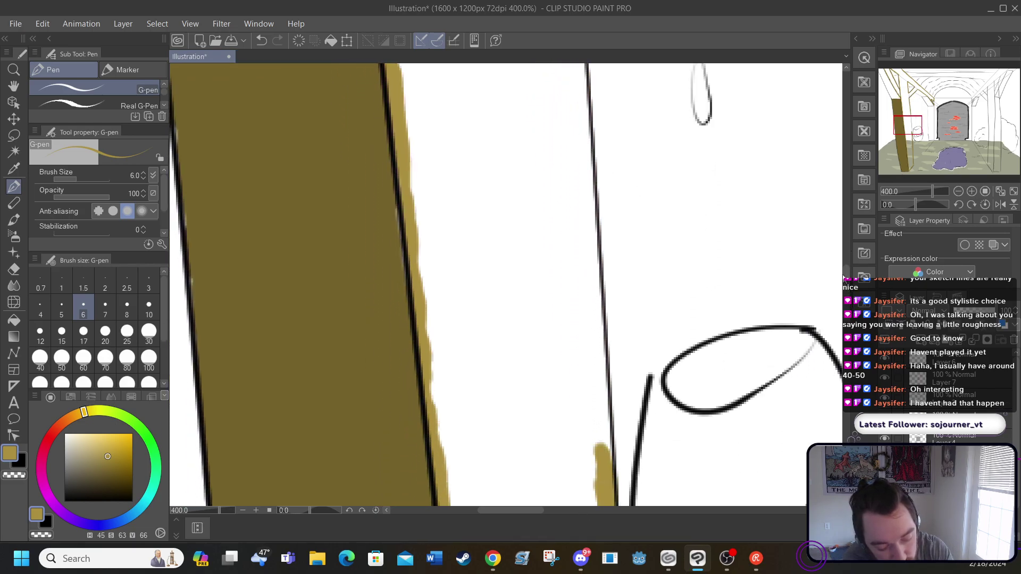
{"action": "left_click_drag", "start_coordinate": [714, 72], "coordinate": [699, 208]}
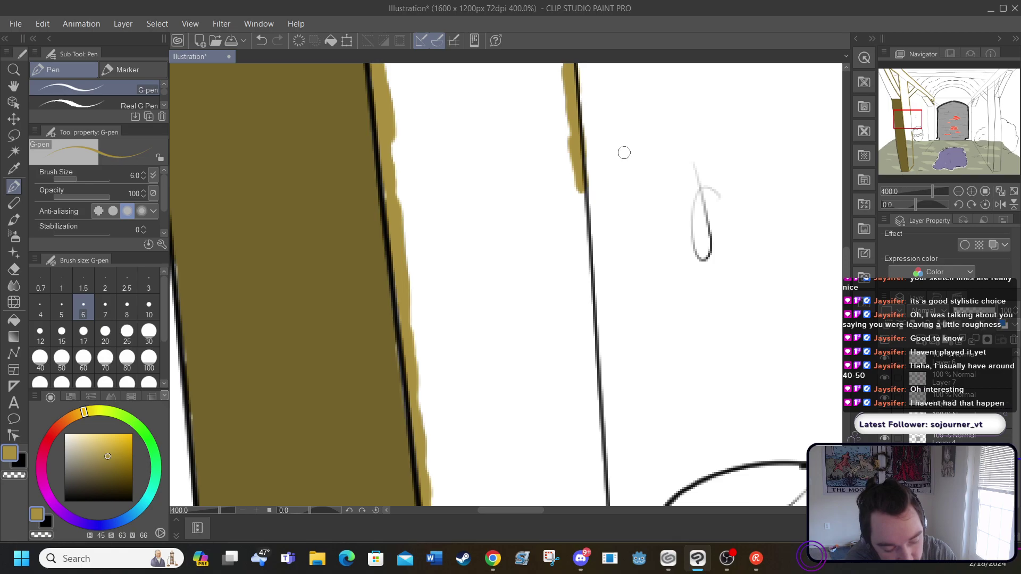
{"action": "mouse_move", "coordinate": [576, 181]}
{"action": "left_mouse_down"}
{"action": "mouse_move", "coordinate": [583, 353]}
{"action": "mouse_move", "coordinate": [593, 293]}
{"action": "mouse_move", "coordinate": [587, 75]}
{"action": "mouse_move", "coordinate": [602, 307]}
{"action": "left_mouse_up"}
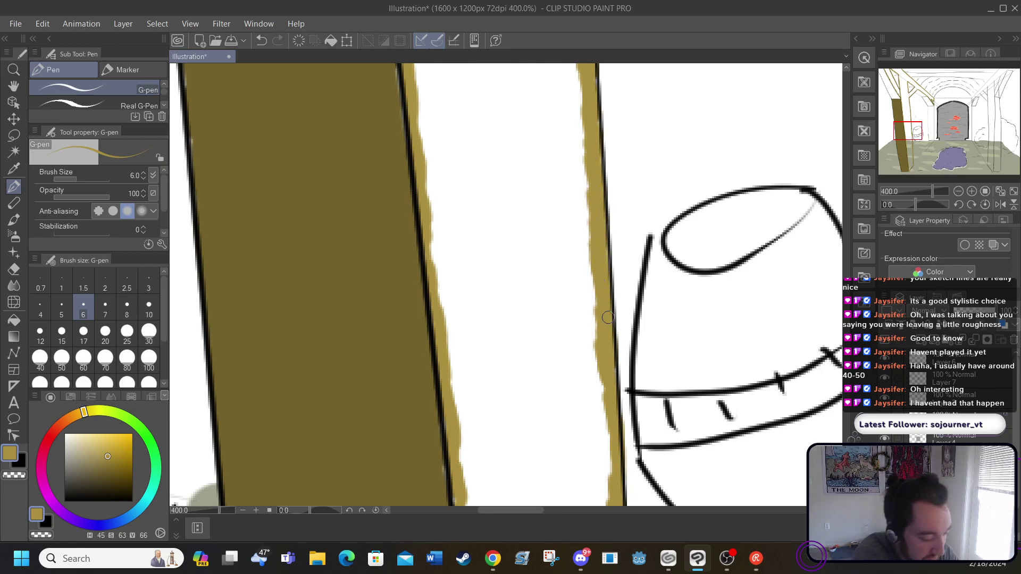
Fill the left post's front face, the connected diagonal beam and the braces on both sides with light brown
{"action": "left_click", "coordinate": [14, 320]}
{"action": "left_click", "coordinate": [484, 200]}
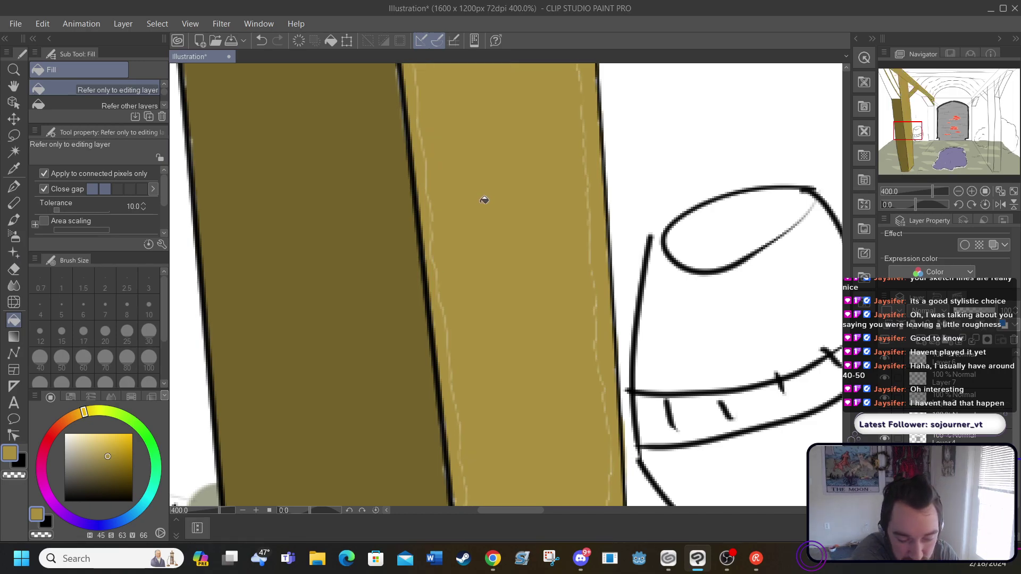
{"action": "scroll", "coordinate": [505, 285], "scroll_direction": "up", "scroll_amount": 1}
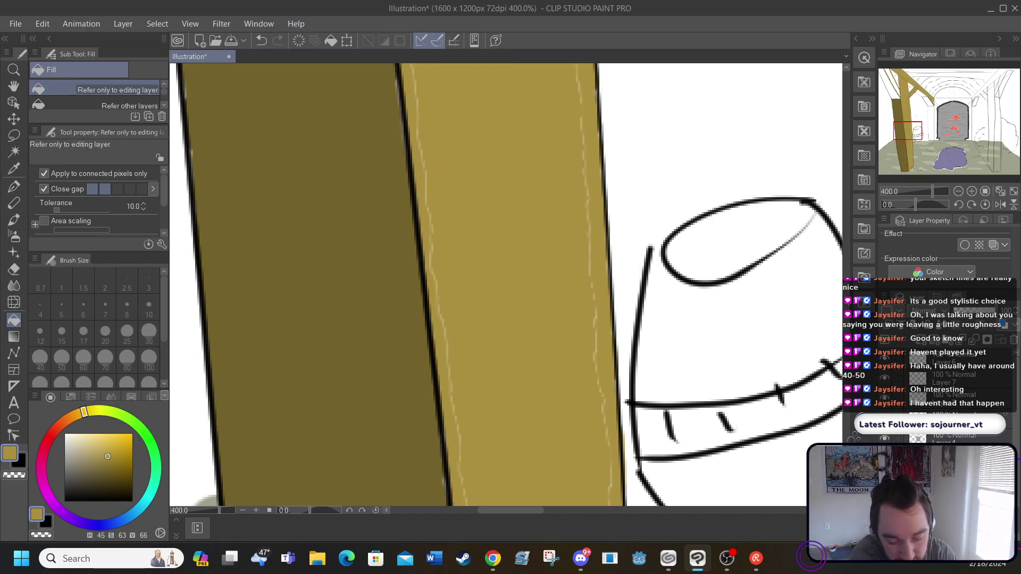
{"action": "scroll", "coordinate": [836, 182], "scroll_direction": "up", "scroll_amount": 10}
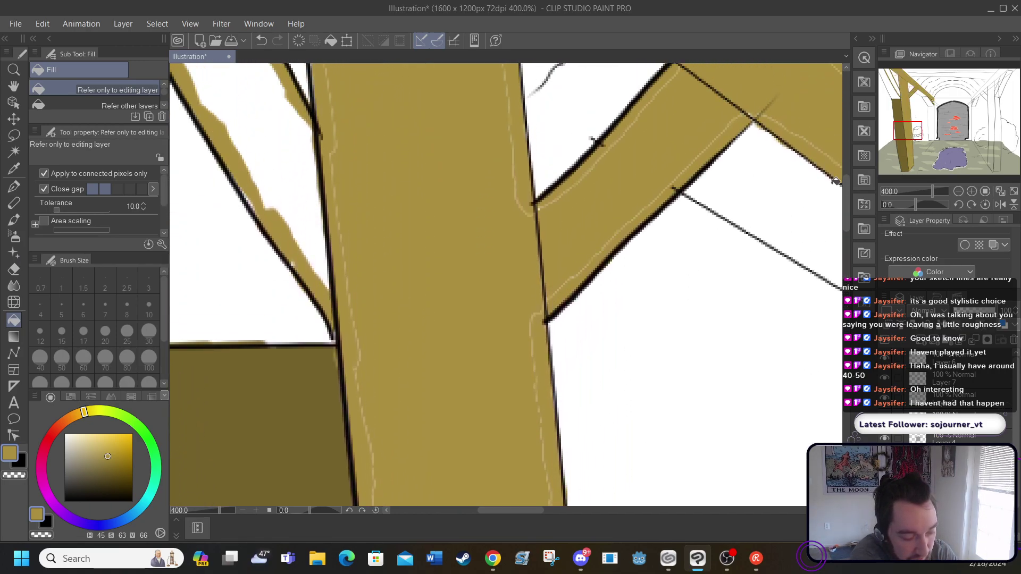
{"action": "left_click", "coordinate": [246, 114]}
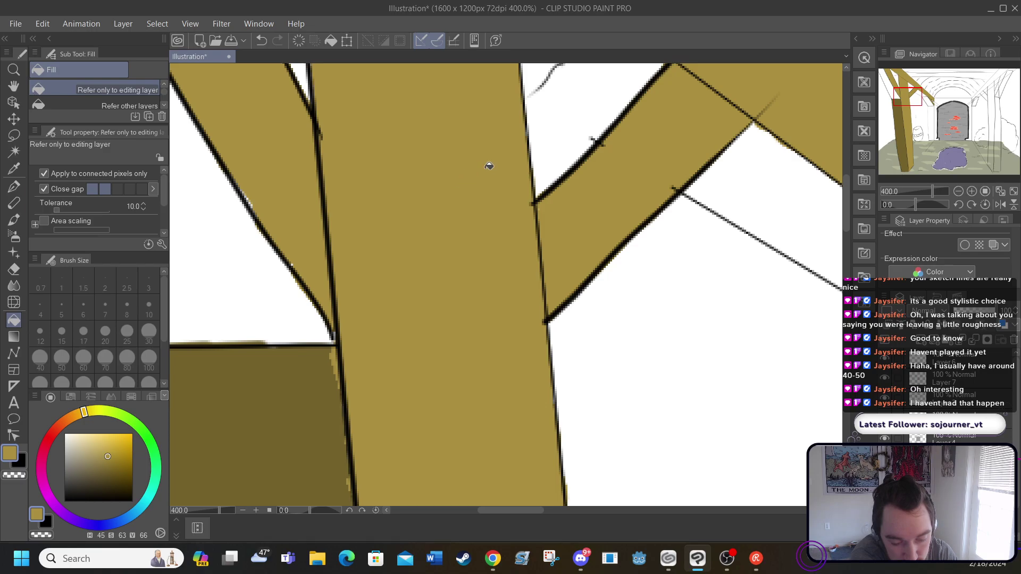
{"action": "left_click_drag", "start_coordinate": [846, 226], "coordinate": [846, 175]}
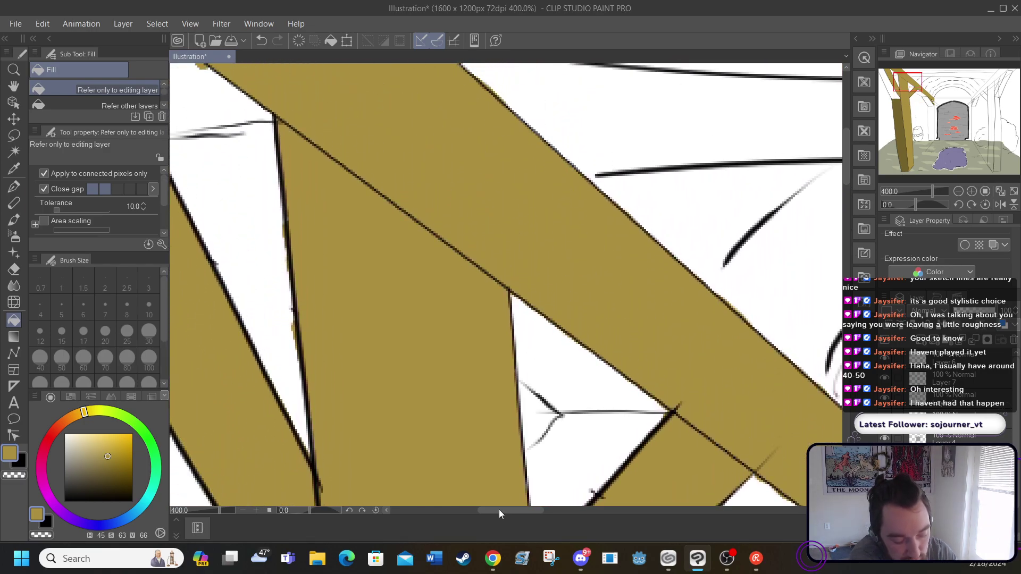
{"action": "left_click_drag", "start_coordinate": [495, 509], "coordinate": [532, 510]}
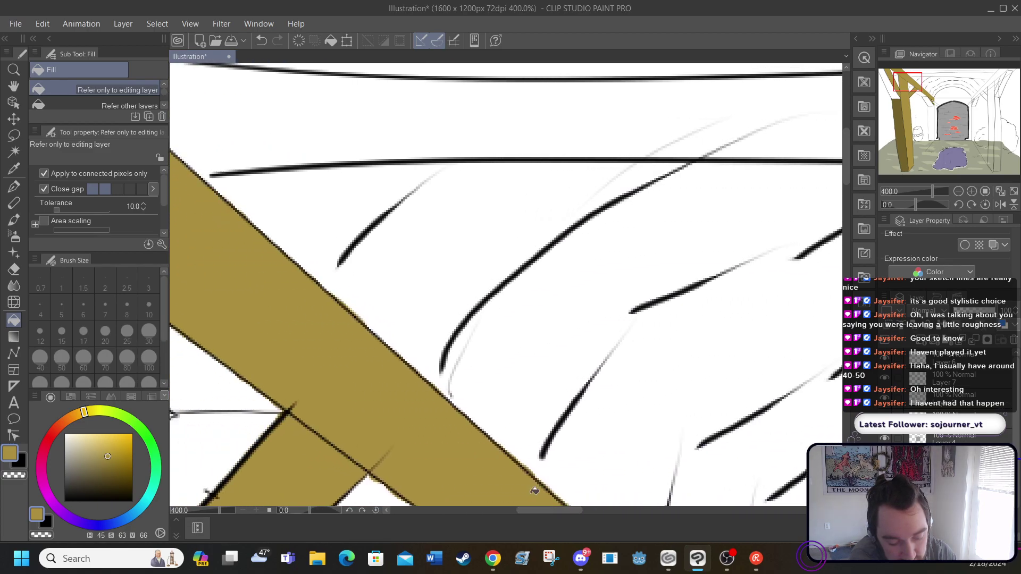
Fit the whole canvas in view and sample the dark brown of the left post's shaded side for the G-pen
{"action": "left_click", "coordinate": [177, 21]}
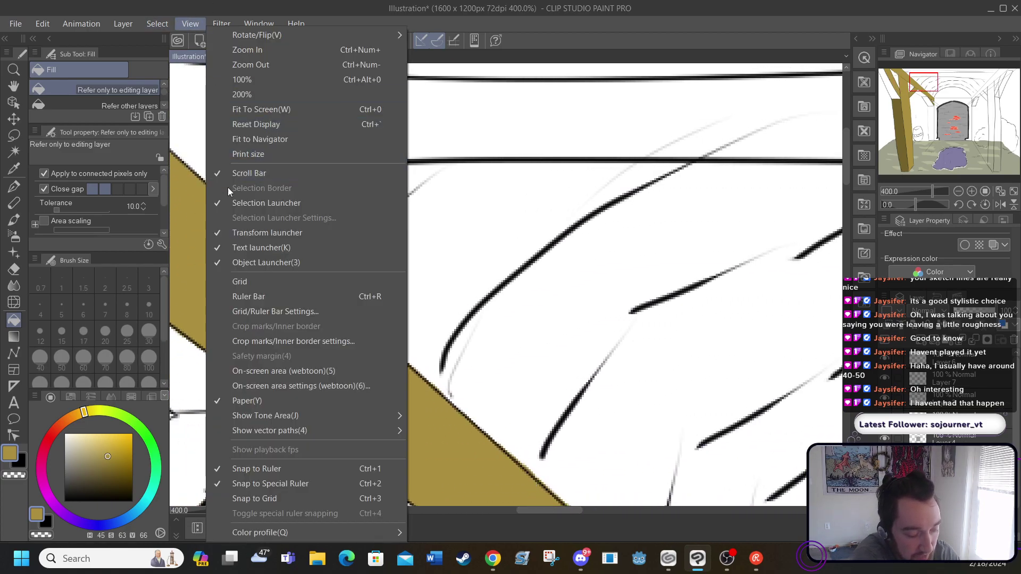
{"action": "left_click", "coordinate": [237, 109]}
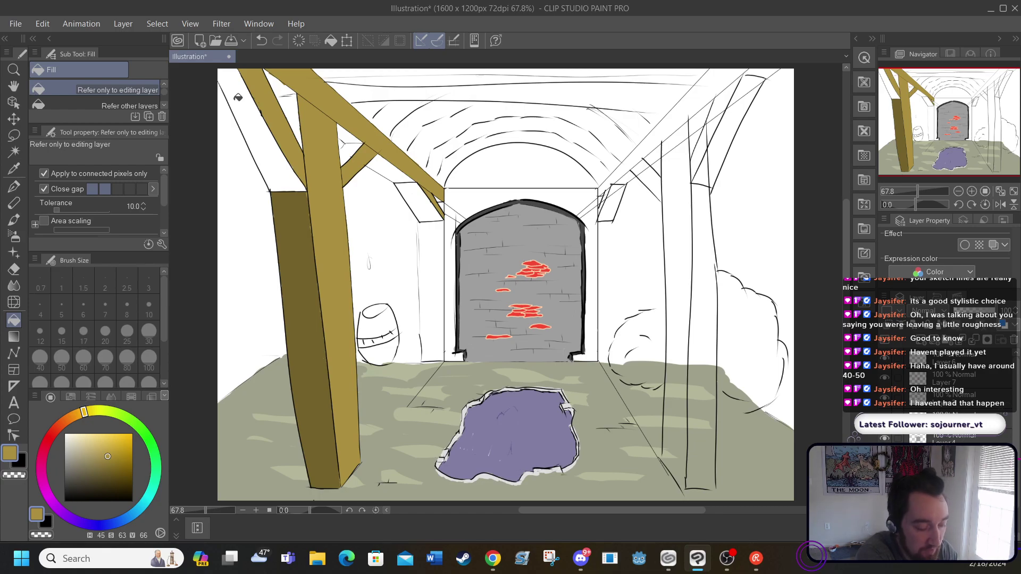
{"action": "left_click", "coordinate": [13, 169]}
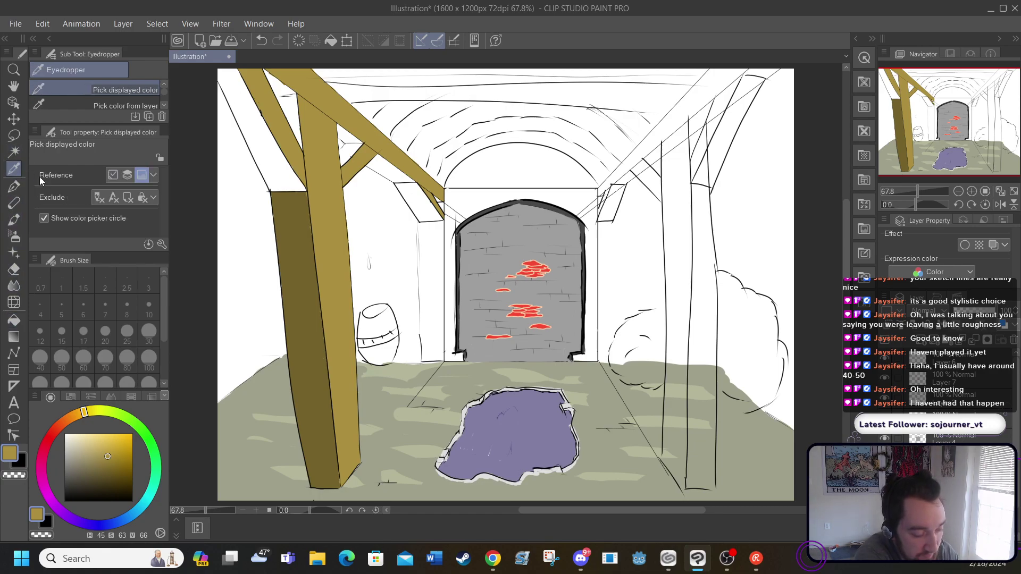
{"action": "left_click", "coordinate": [297, 309]}
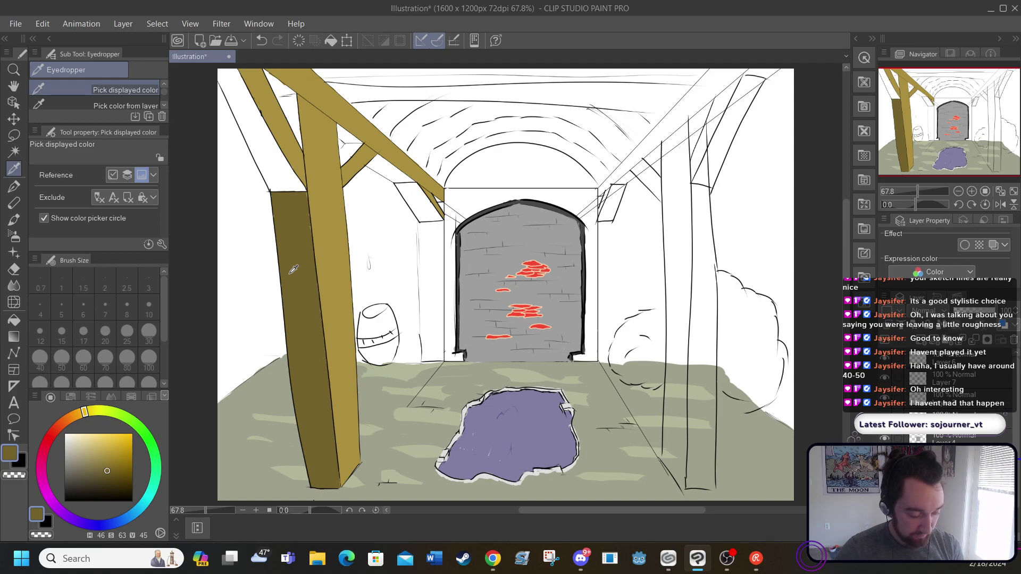
{"action": "left_click", "coordinate": [14, 186]}
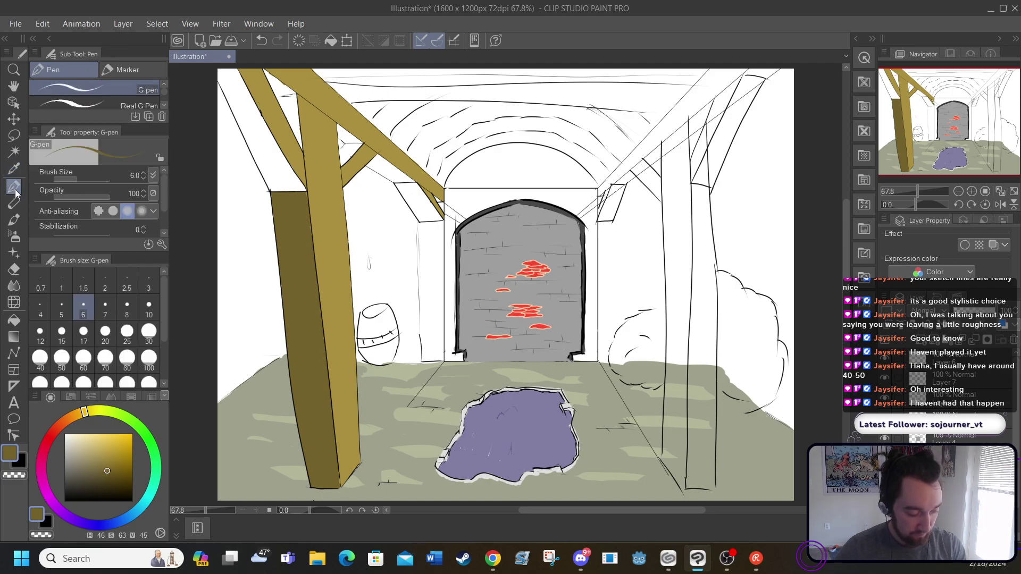
Line the lower left edge and the base of the right post's outer face in dark brown with the size 6 G-pen
{"action": "left_click_drag", "start_coordinate": [523, 509], "coordinate": [559, 507]}
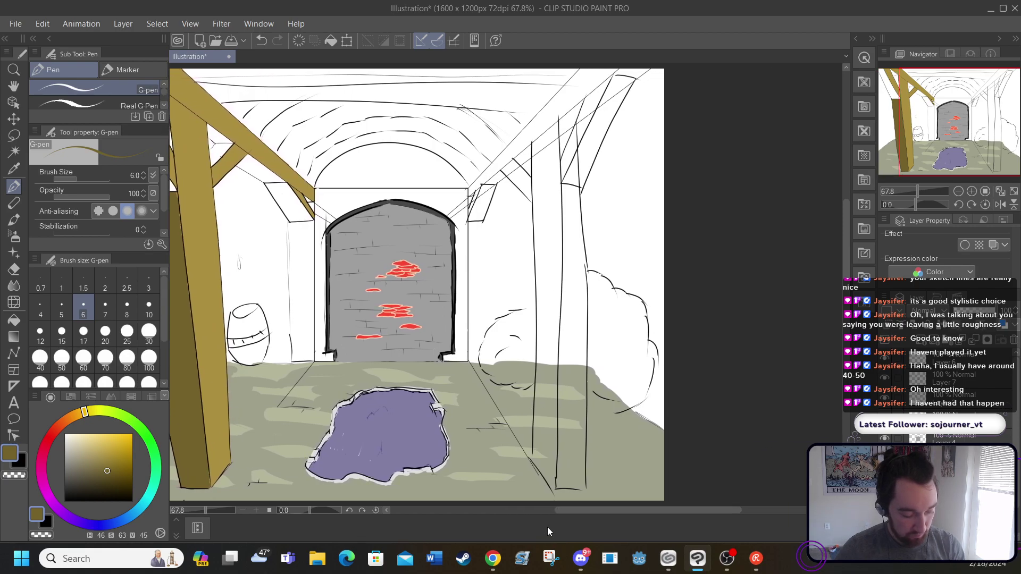
{"action": "left_click", "coordinate": [254, 510]}
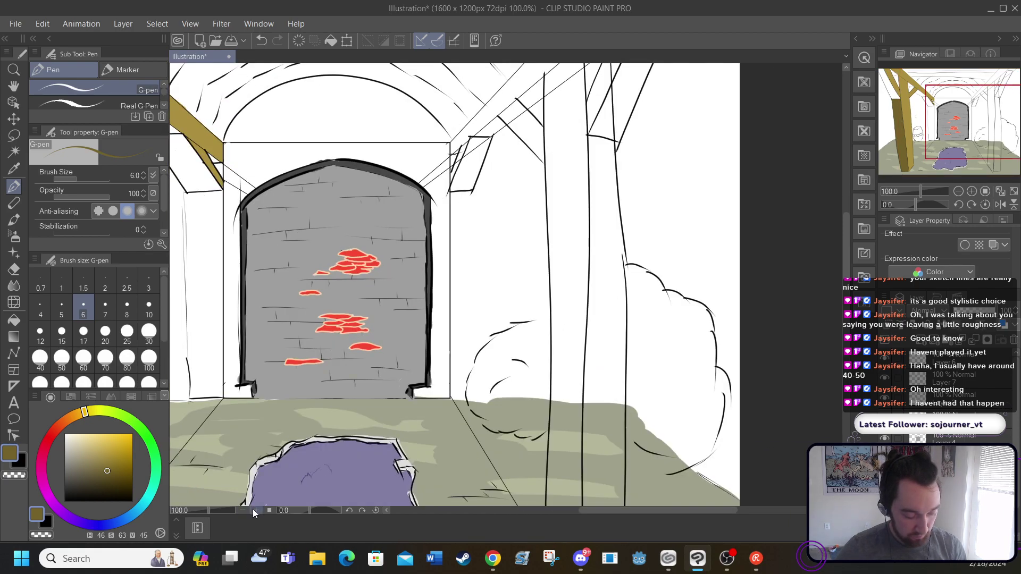
{"action": "left_click", "coordinate": [254, 511]}
{"action": "left_click", "coordinate": [256, 510]}
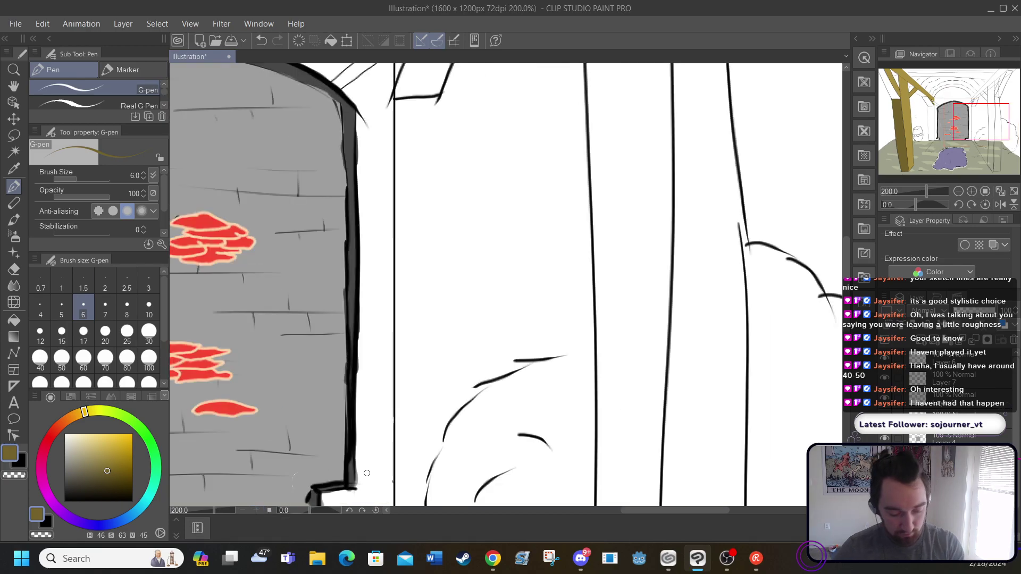
{"action": "scroll", "coordinate": [366, 473], "scroll_direction": "down", "scroll_amount": 10}
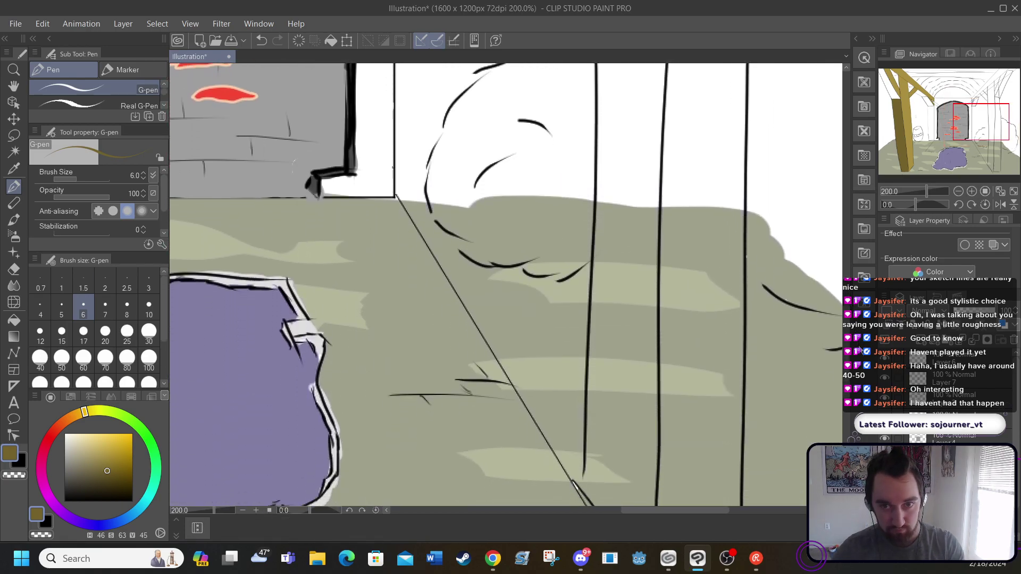
{"action": "scroll", "coordinate": [505, 285], "scroll_direction": "down", "scroll_amount": 1}
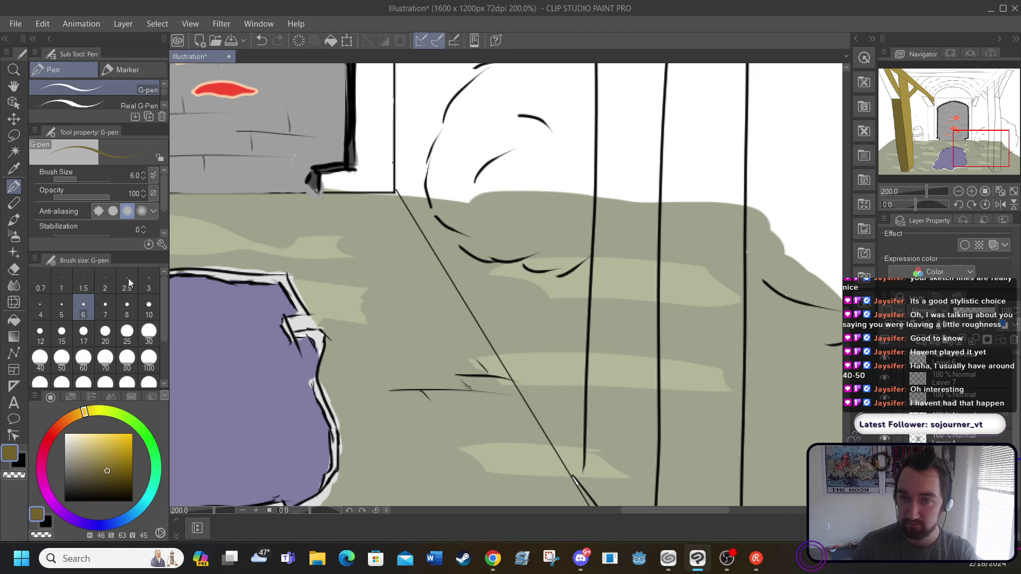
{"action": "left_click", "coordinate": [493, 558]}
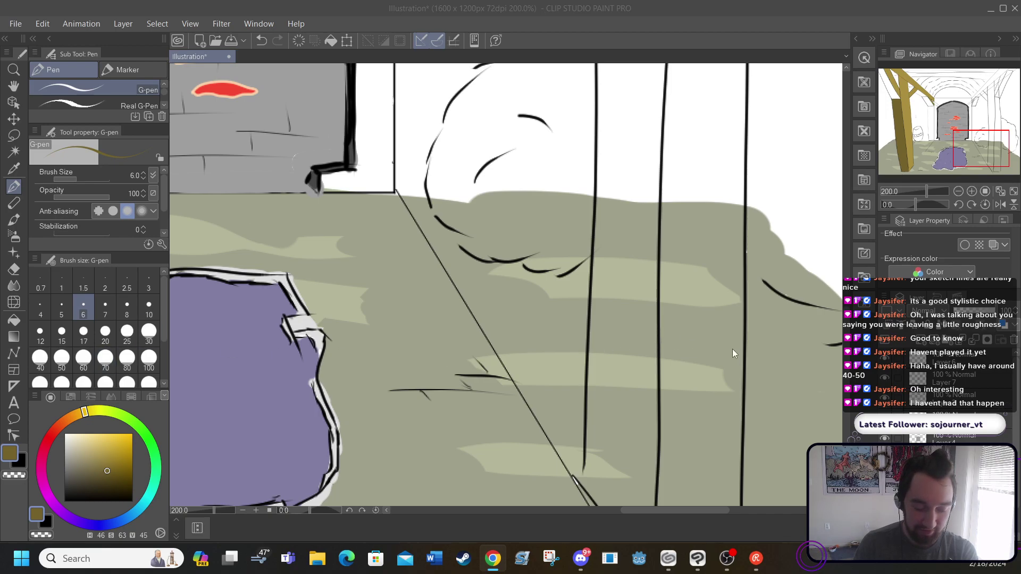
{"action": "left_click", "coordinate": [667, 351]}
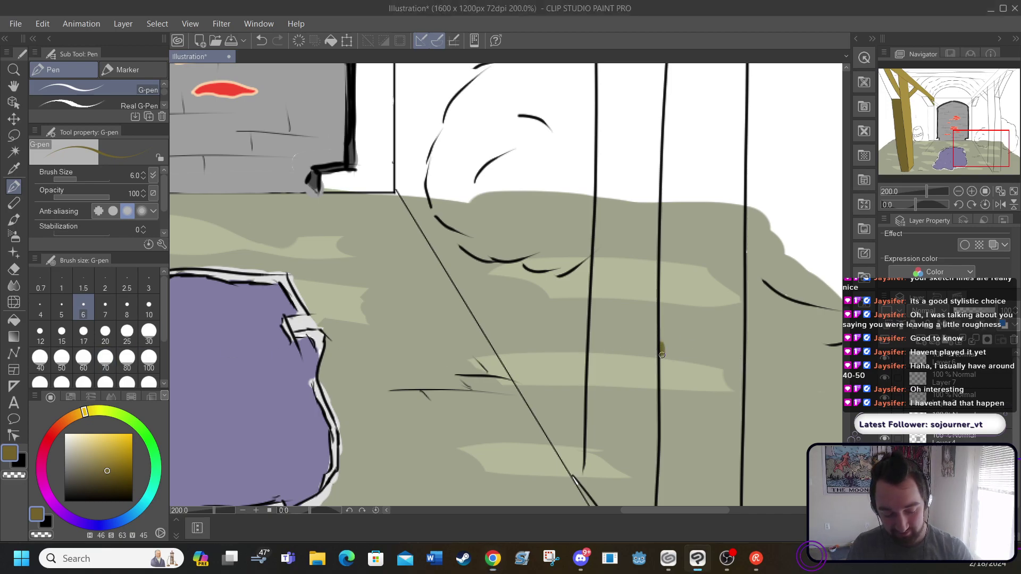
{"action": "left_click_drag", "start_coordinate": [662, 350], "coordinate": [662, 383]}
{"action": "scroll", "coordinate": [505, 285], "scroll_direction": "down", "scroll_amount": 5}
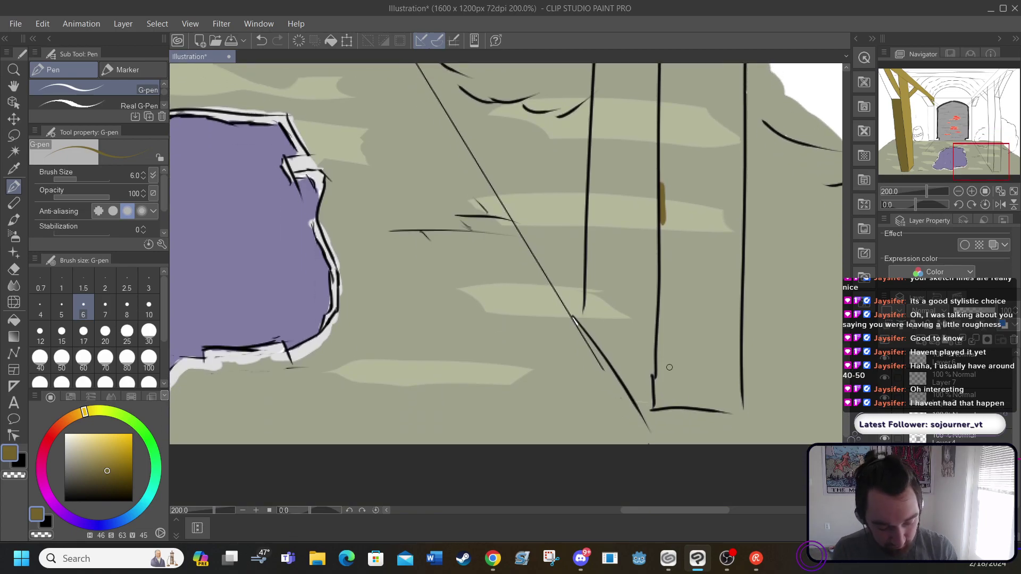
{"action": "left_click_drag", "start_coordinate": [657, 399], "coordinate": [664, 228]}
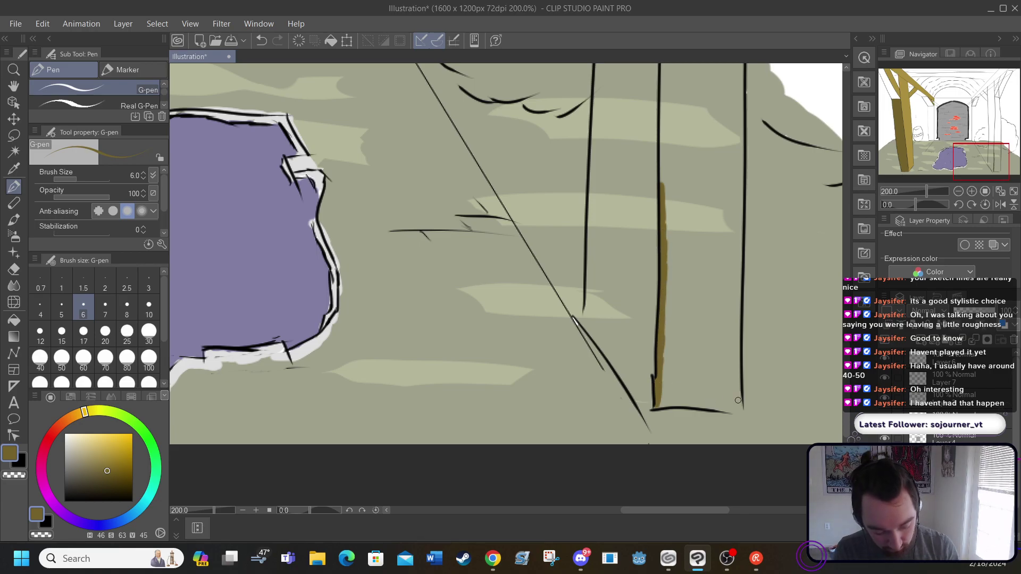
{"action": "left_click_drag", "start_coordinate": [736, 401], "coordinate": [738, 406]}
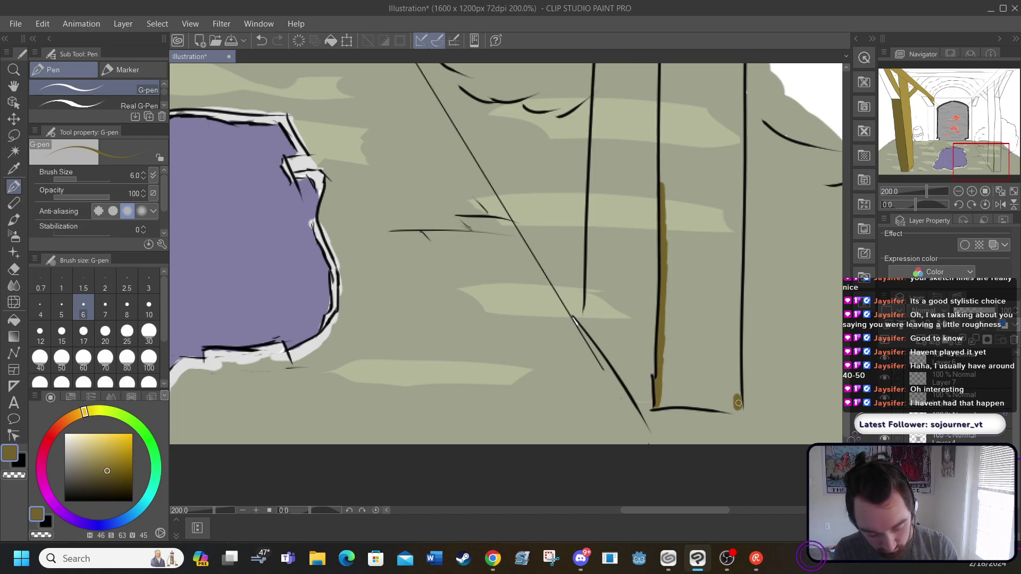
{"action": "left_click_drag", "start_coordinate": [658, 404], "coordinate": [738, 405]}
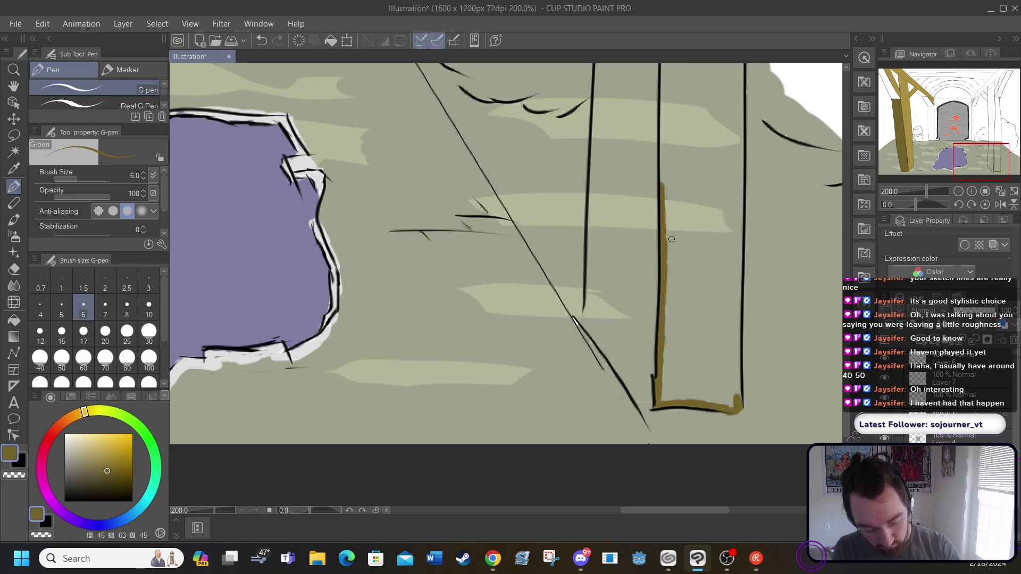
Continue the dark brown line up the left edge of the right post's outer face to its top
{"action": "scroll", "coordinate": [573, 318], "scroll_direction": "up", "scroll_amount": 10}
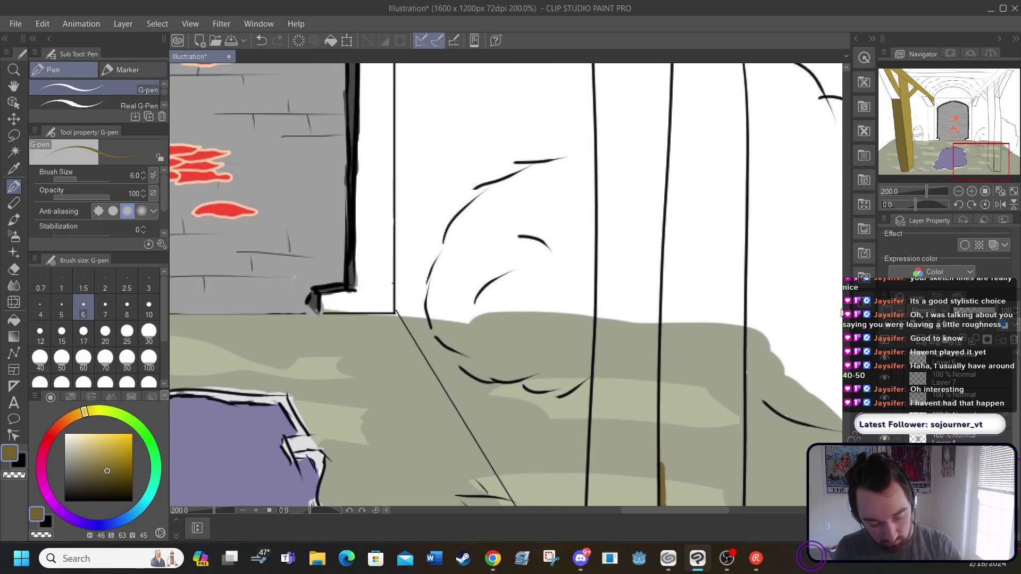
{"action": "left_click_drag", "start_coordinate": [662, 478], "coordinate": [677, 63]}
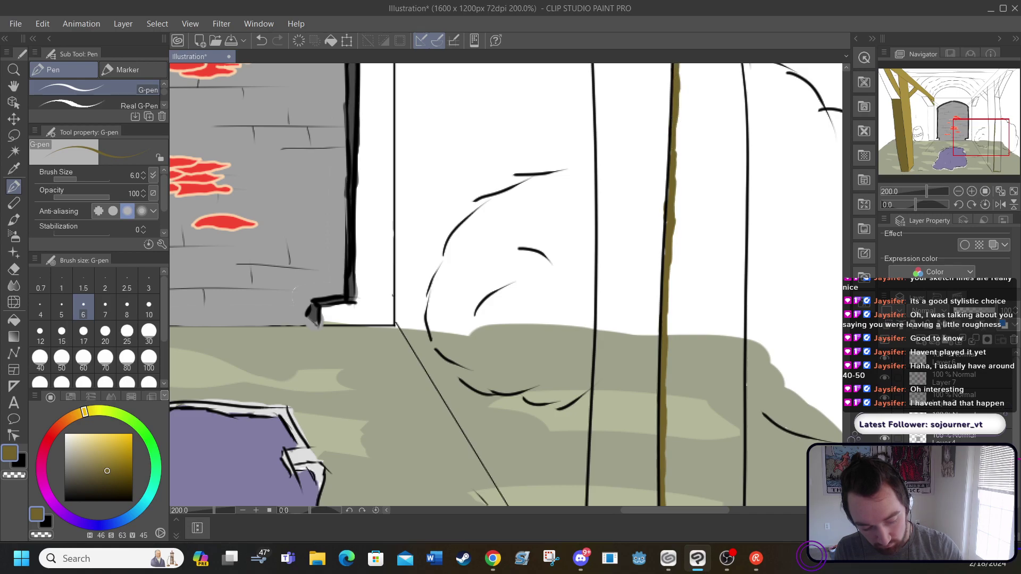
{"action": "scroll", "coordinate": [692, 312], "scroll_direction": "up", "scroll_amount": 5}
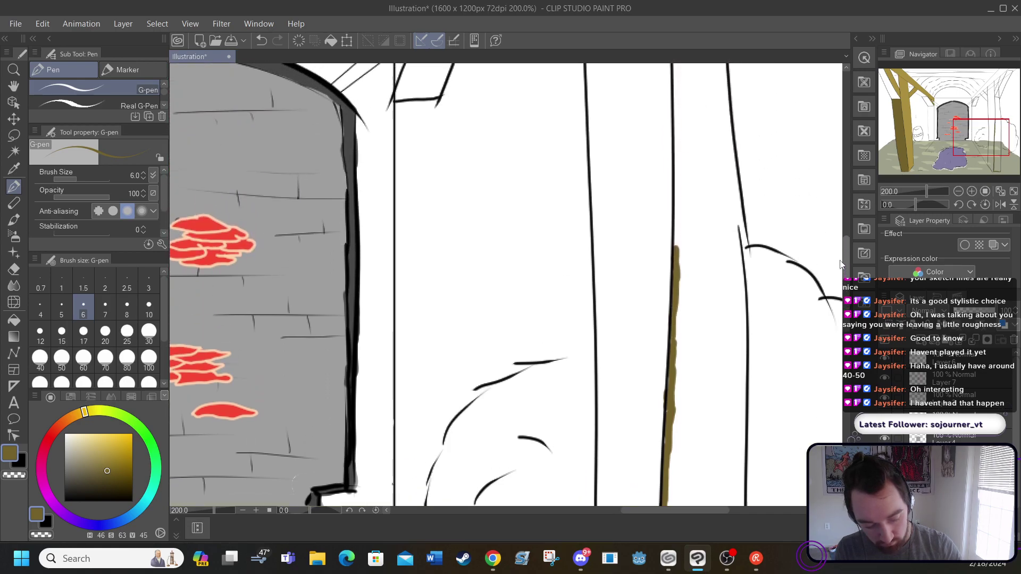
{"action": "left_click_drag", "start_coordinate": [675, 331], "coordinate": [671, 72]}
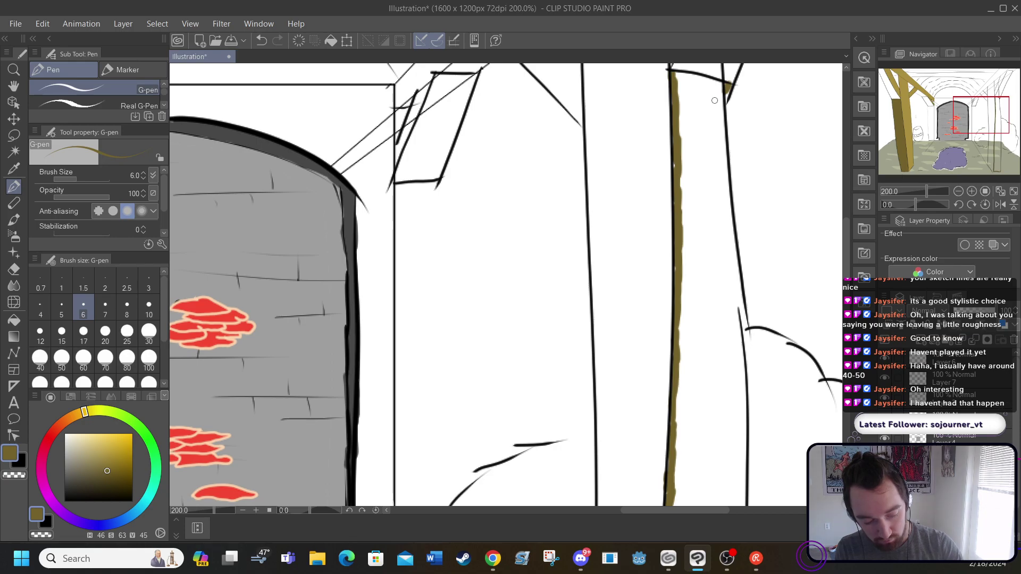
Line the top and the upper right edge of the right post's outer face in dark brown
{"action": "left_click_drag", "start_coordinate": [723, 93], "coordinate": [732, 227]}
{"action": "left_click_drag", "start_coordinate": [678, 72], "coordinate": [716, 85]}
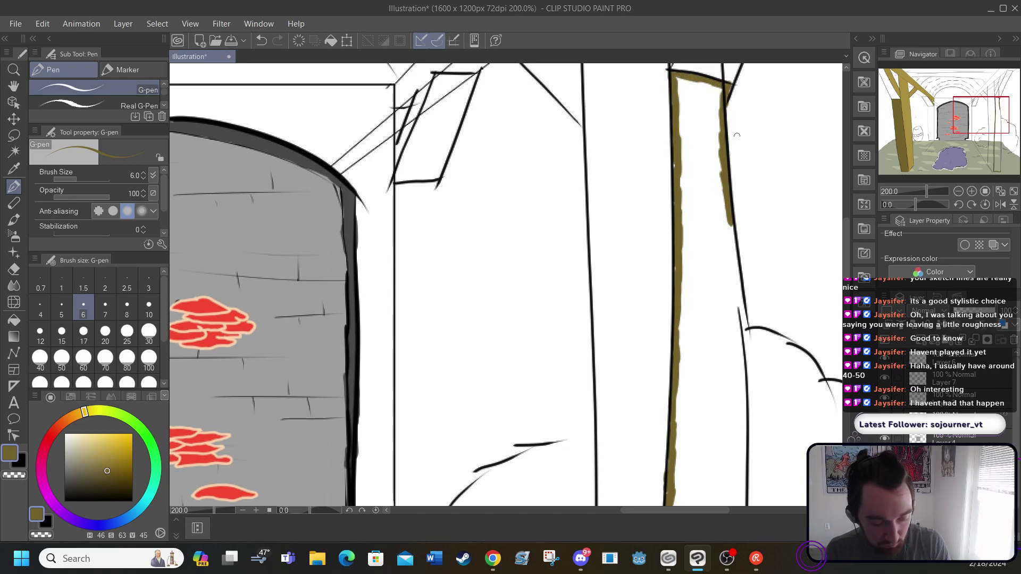
{"action": "left_click_drag", "start_coordinate": [727, 221], "coordinate": [738, 296]}
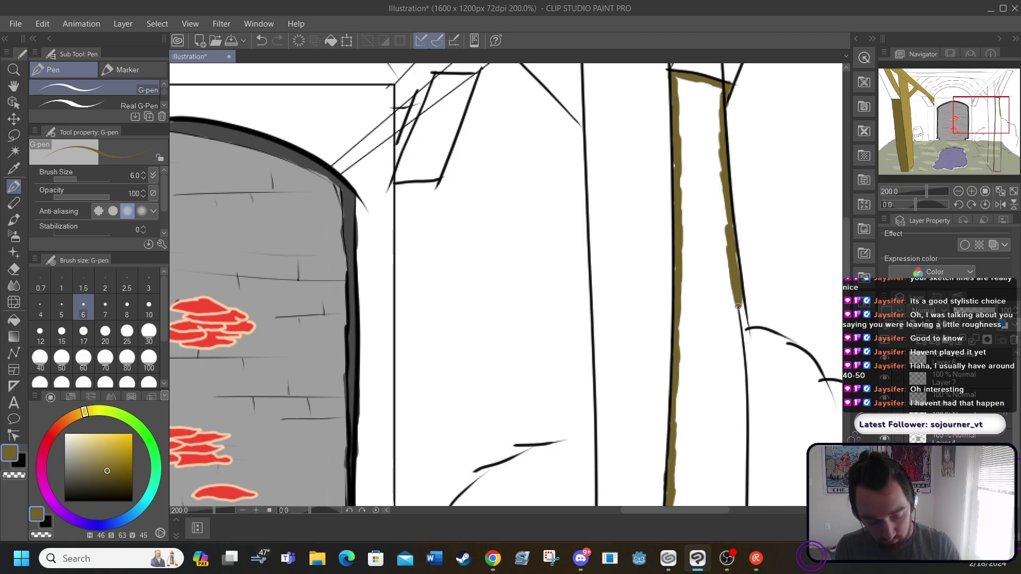
{"action": "left_click_drag", "start_coordinate": [735, 261], "coordinate": [736, 258]}
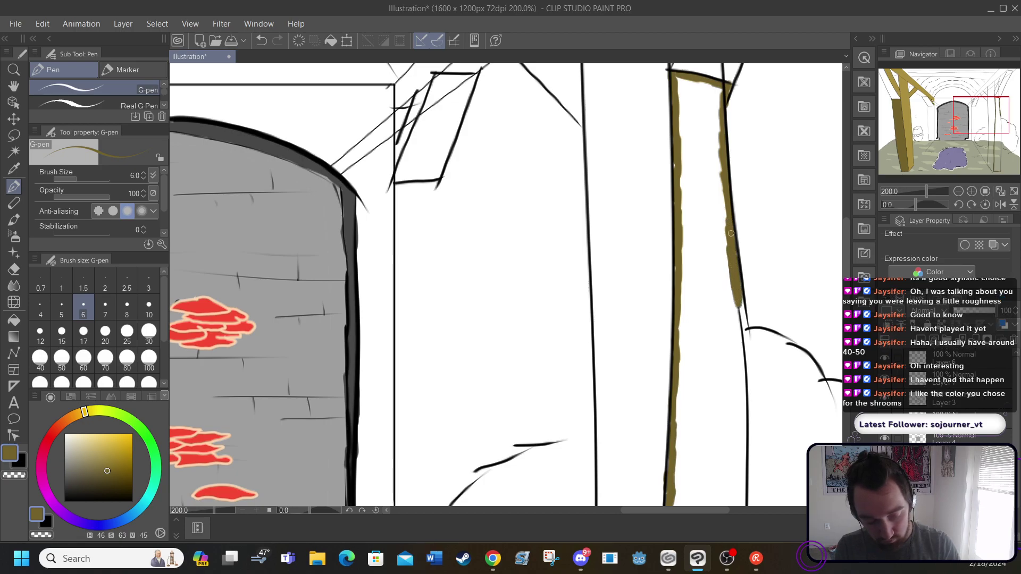
Line the rest of the right post's right edge in dark brown, from beside the bush outline down to the base
{"action": "scroll", "coordinate": [840, 246], "scroll_direction": "down", "scroll_amount": 5}
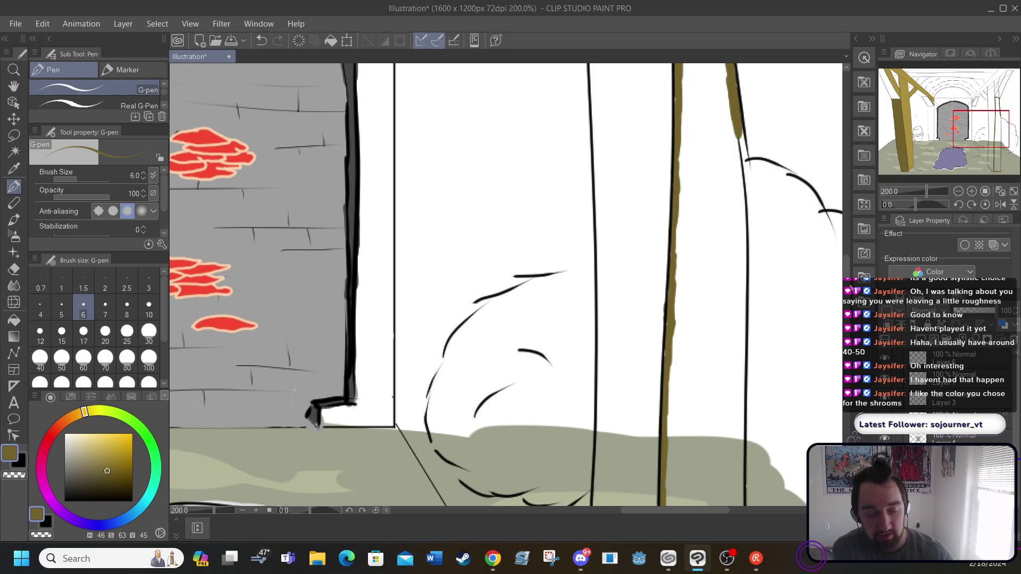
{"action": "left_click_drag", "start_coordinate": [732, 141], "coordinate": [743, 426]}
{"action": "left_click_drag", "start_coordinate": [846, 263], "coordinate": [849, 321]}
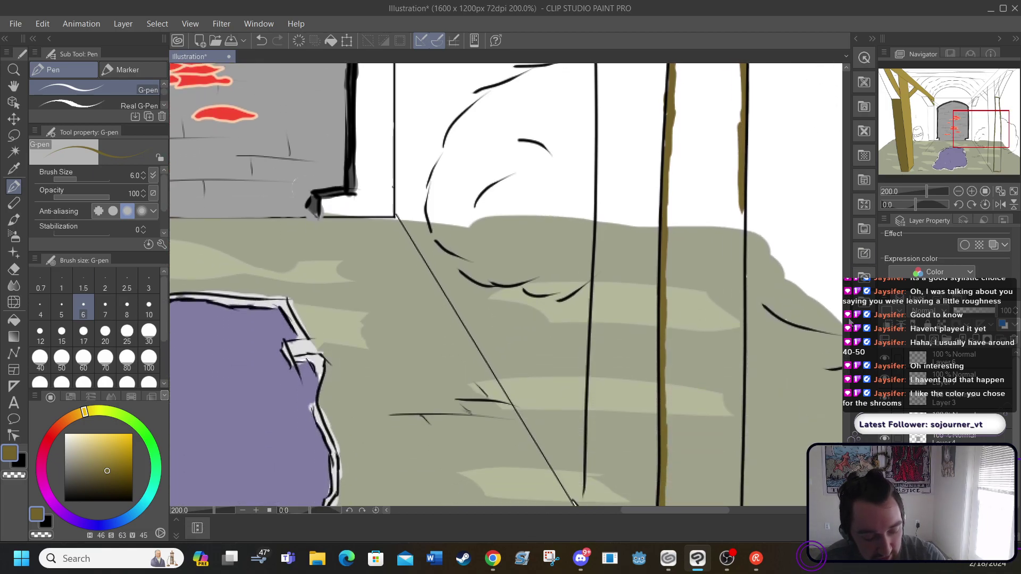
{"action": "left_click_drag", "start_coordinate": [740, 206], "coordinate": [742, 367]}
{"action": "left_click_drag", "start_coordinate": [848, 333], "coordinate": [849, 371]}
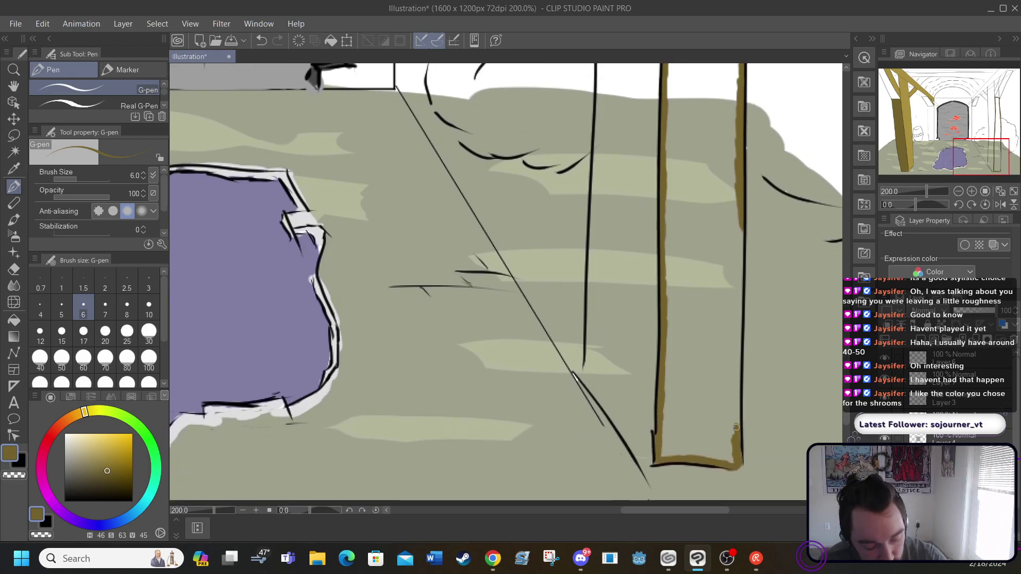
{"action": "mouse_move", "coordinate": [736, 427]}
{"action": "left_mouse_down"}
{"action": "mouse_move", "coordinate": [735, 320]}
{"action": "mouse_move", "coordinate": [737, 348]}
{"action": "left_mouse_up"}
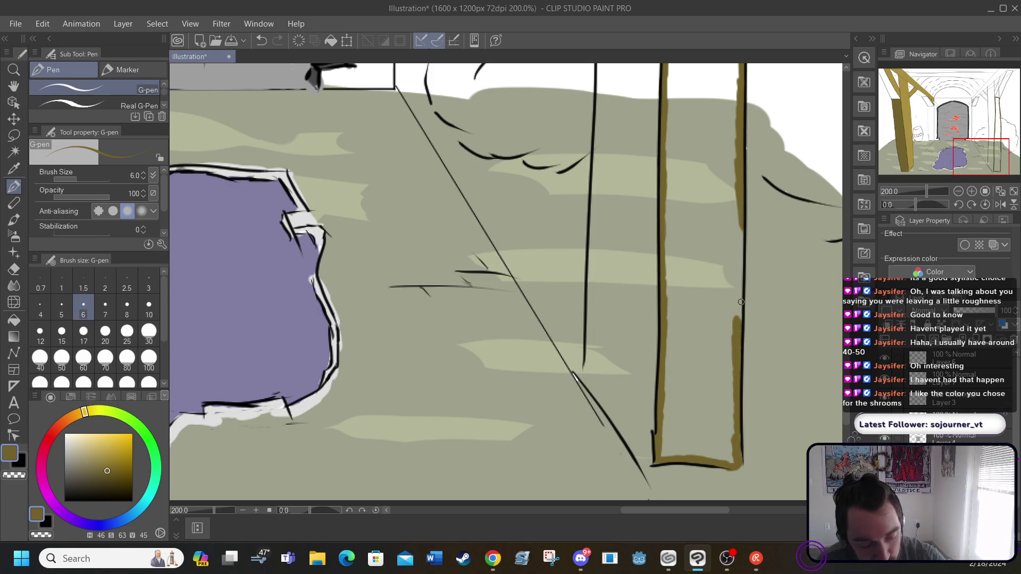
{"action": "left_click_drag", "start_coordinate": [741, 302], "coordinate": [739, 252]}
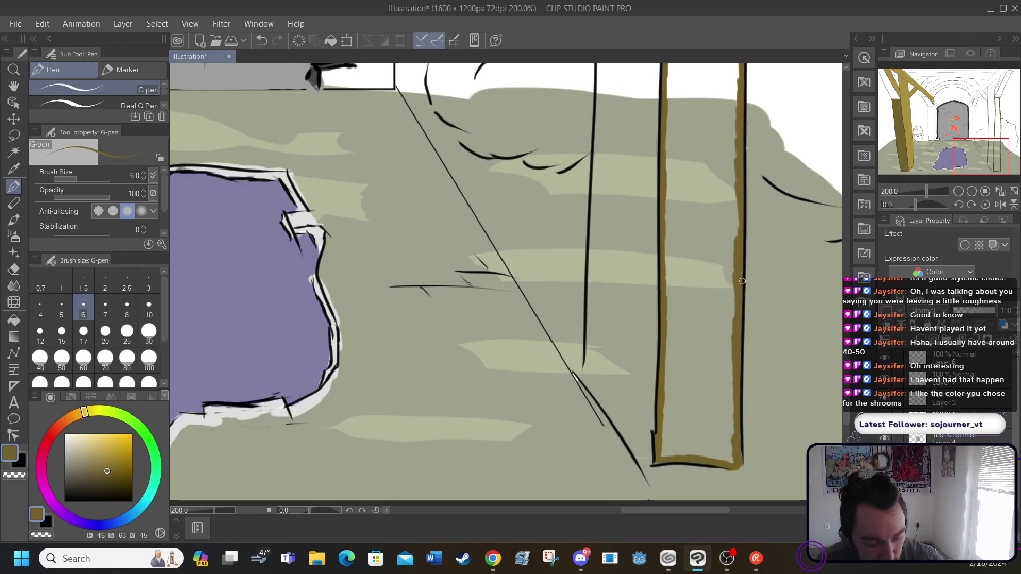
Fill the outlined outer face of the right post with dark brown
{"action": "left_click", "coordinate": [14, 320]}
{"action": "left_click", "coordinate": [686, 239]}
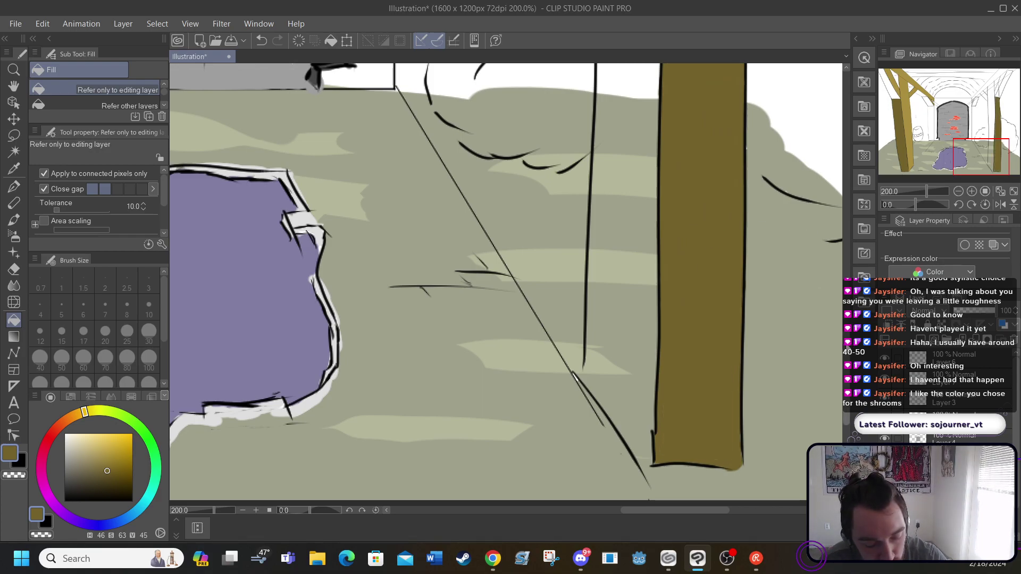
{"action": "left_click_drag", "start_coordinate": [846, 357], "coordinate": [846, 208]}
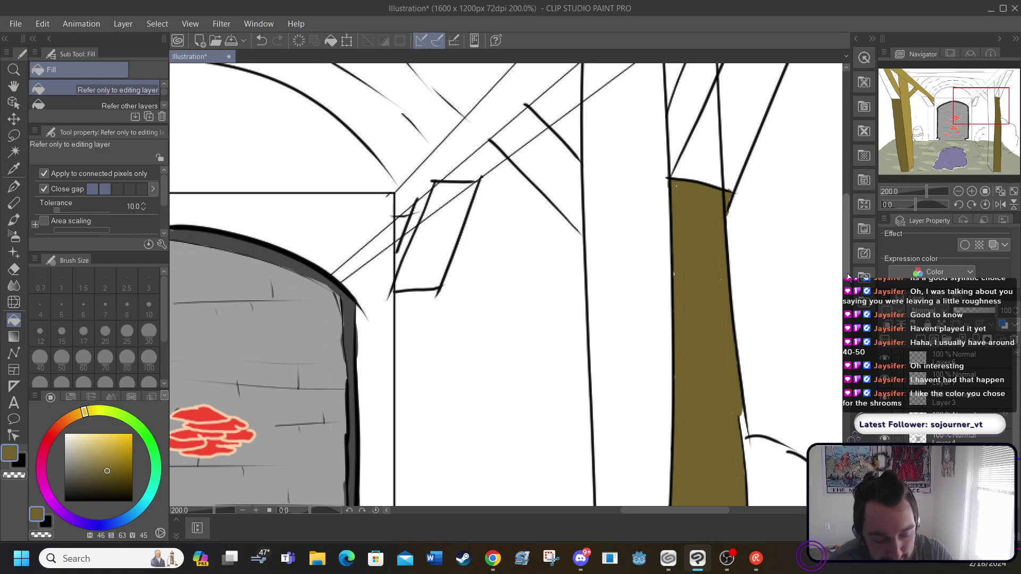
{"action": "left_click_drag", "start_coordinate": [848, 276], "coordinate": [848, 502]}
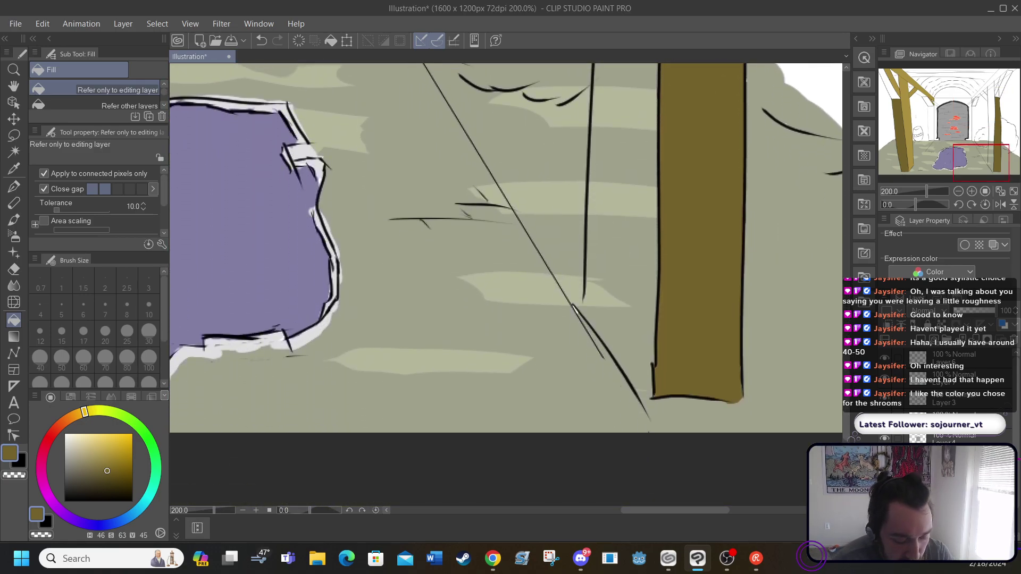
{"action": "key", "text": "ctrl+z"}
{"action": "key", "text": "ctrl+y"}
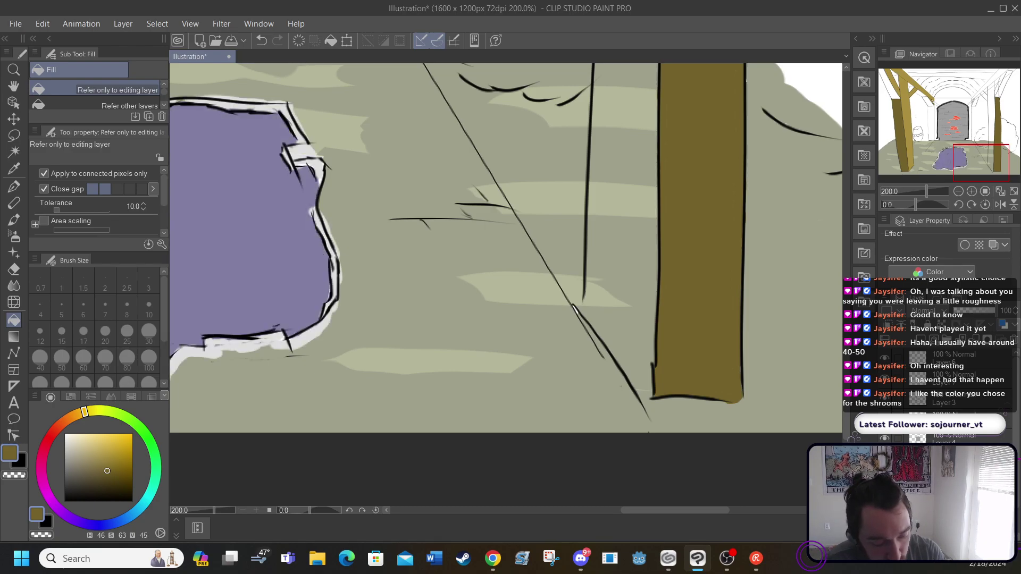
Toggle layer visibility to identify the post's line art layer and make Layer 3 the active layer
{"action": "left_click", "coordinate": [884, 360]}
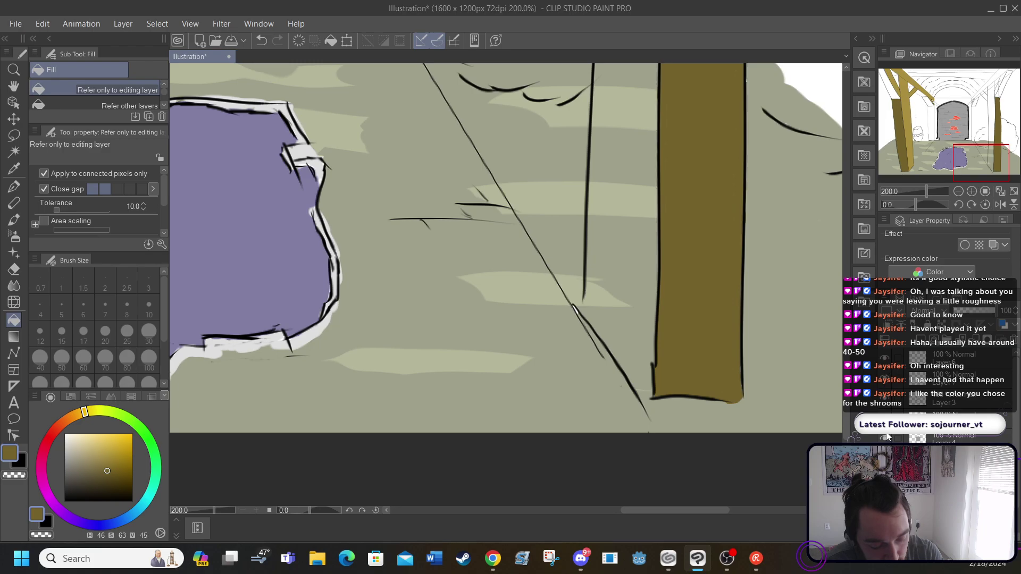
{"action": "key", "text": "ctrl+z"}
{"action": "key", "text": "ctrl+y"}
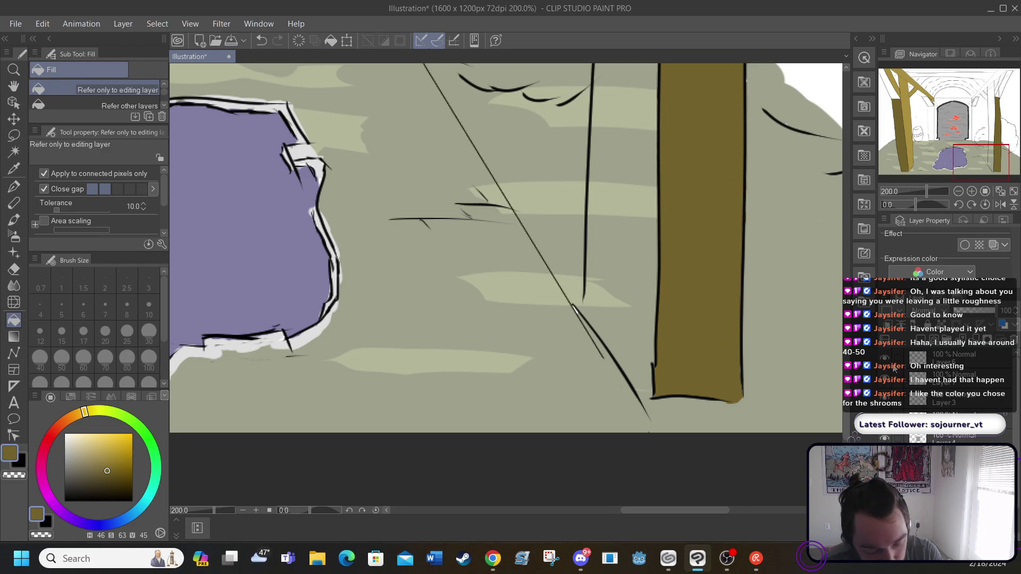
{"action": "left_click", "coordinate": [886, 398]}
{"action": "left_click", "coordinate": [886, 397]}
{"action": "left_click", "coordinate": [886, 399]}
{"action": "left_click", "coordinate": [887, 400]}
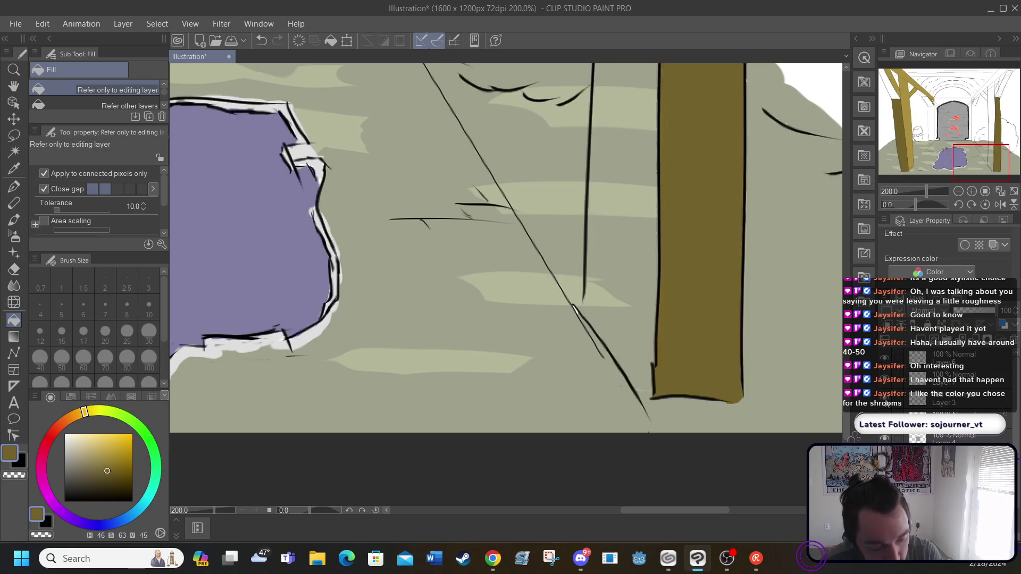
{"action": "left_click", "coordinate": [935, 399]}
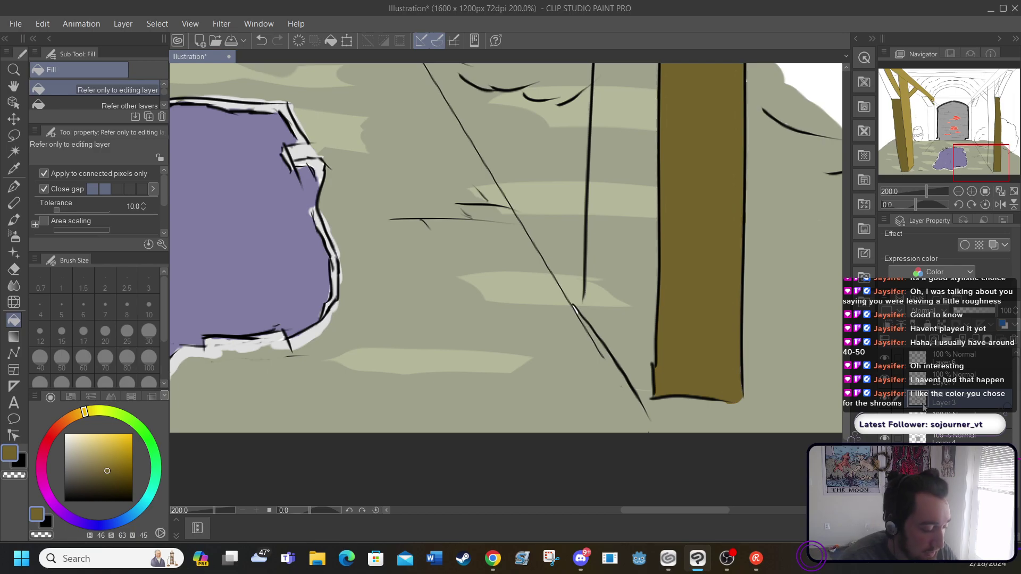
Close the outline gaps at the base of the right post's inner face in black with the size 3 G-pen
{"action": "left_click", "coordinate": [13, 186]}
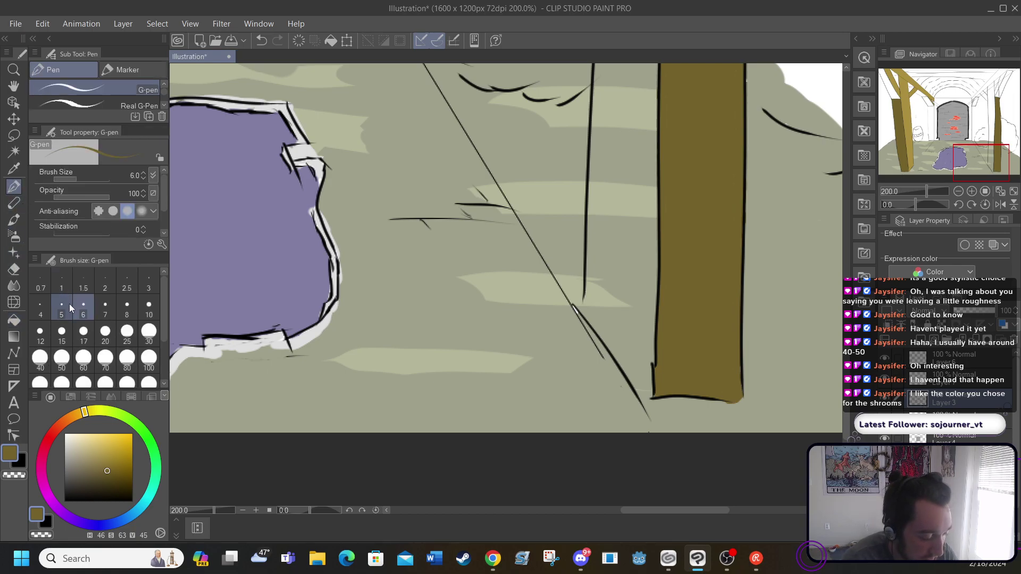
{"action": "left_click", "coordinate": [147, 287]}
{"action": "left_click", "coordinate": [65, 500]}
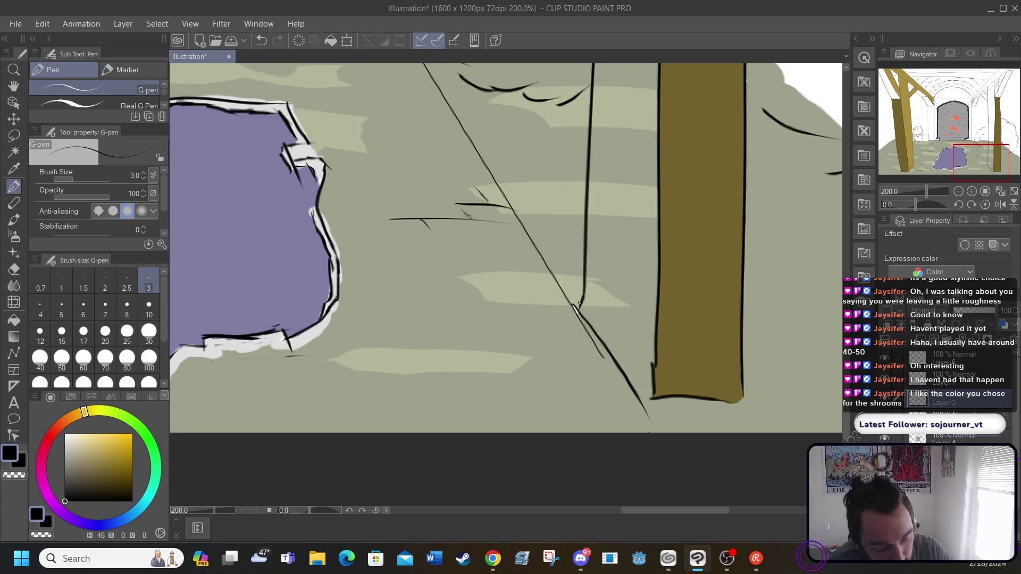
{"action": "left_click_drag", "start_coordinate": [638, 398], "coordinate": [656, 398]}
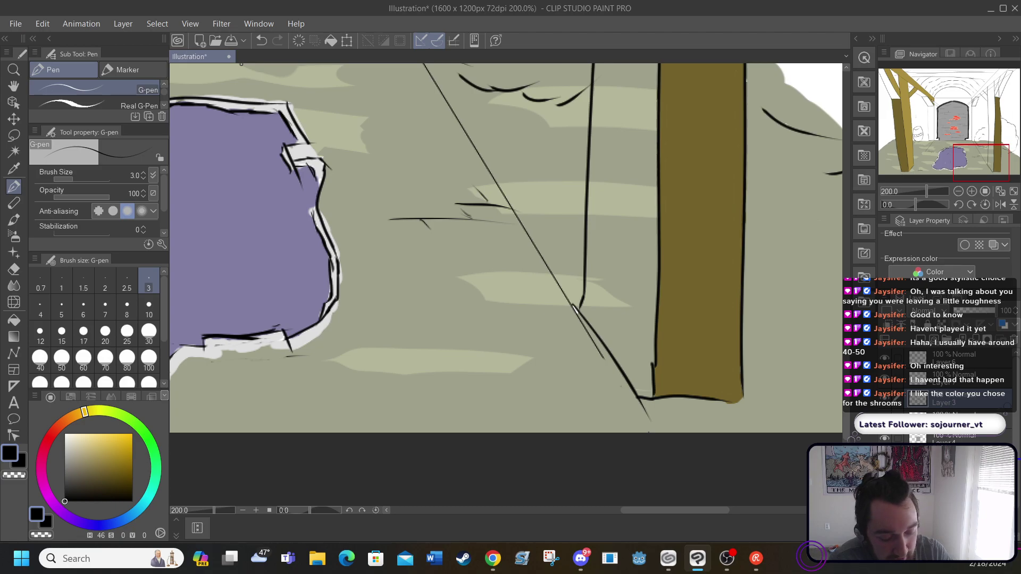
{"action": "scroll", "coordinate": [843, 333], "scroll_direction": "up", "scroll_amount": 5}
{"action": "scroll", "coordinate": [843, 334], "scroll_direction": "up", "scroll_amount": 15}
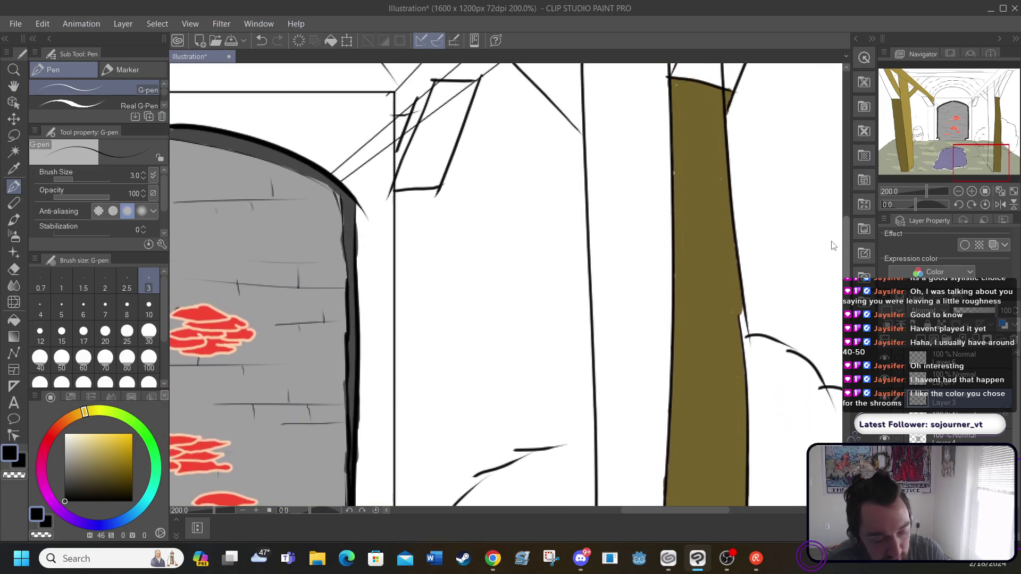
Set the Fill tool to refer to other layers and sample the light brown from the left post's inner face
{"action": "scroll", "coordinate": [837, 214], "scroll_direction": "up", "scroll_amount": 1}
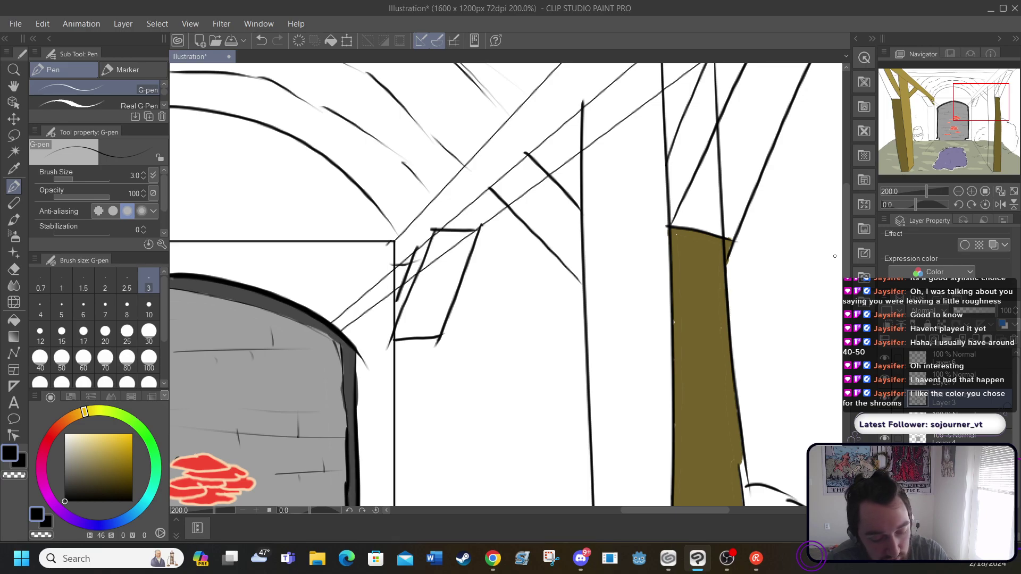
{"action": "scroll", "coordinate": [846, 248], "scroll_direction": "up", "scroll_amount": 4}
{"action": "scroll", "coordinate": [845, 247], "scroll_direction": "down", "scroll_amount": 3}
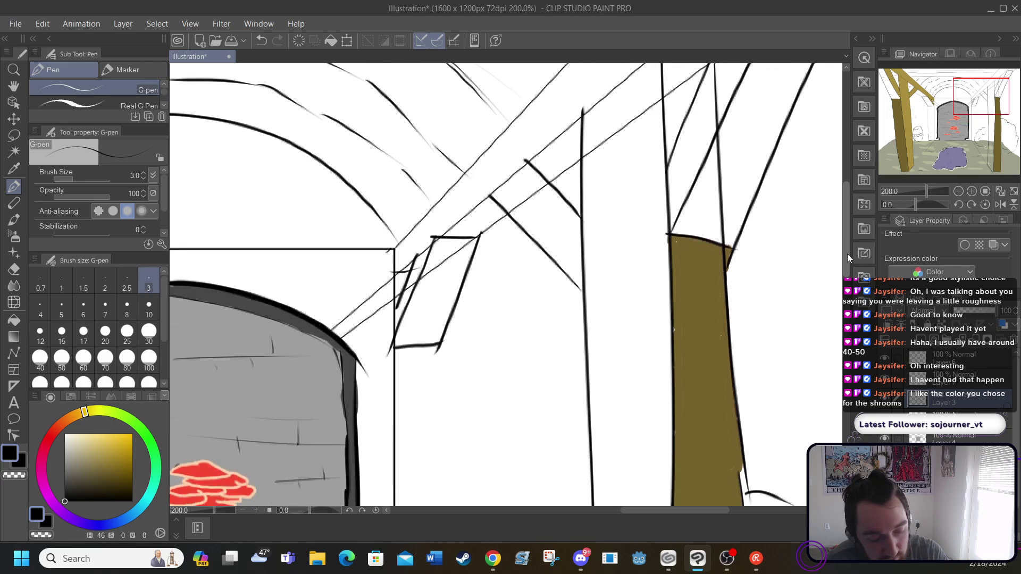
{"action": "scroll", "coordinate": [847, 253], "scroll_direction": "up", "scroll_amount": 4}
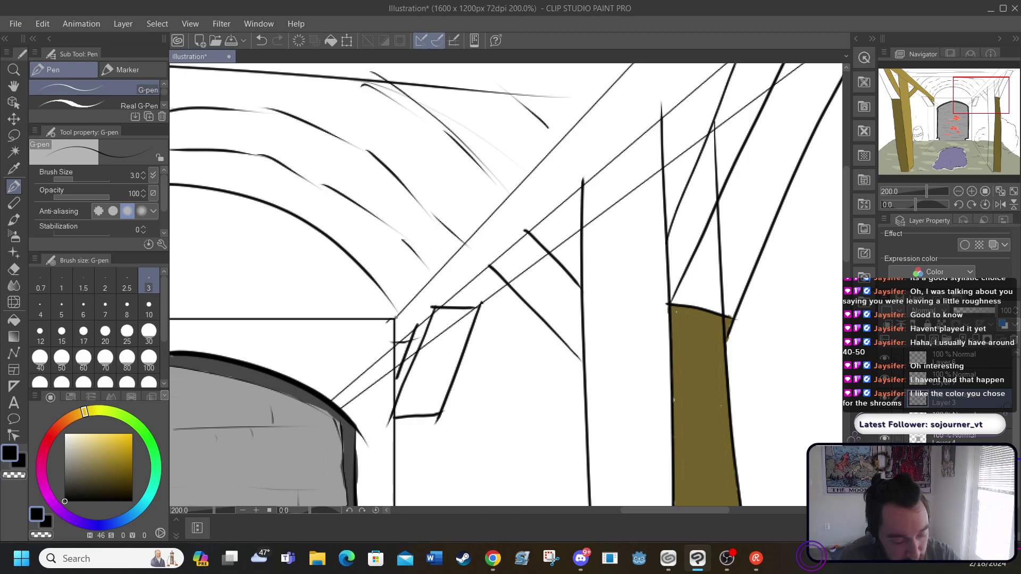
{"action": "scroll", "coordinate": [844, 239], "scroll_direction": "down", "scroll_amount": 15}
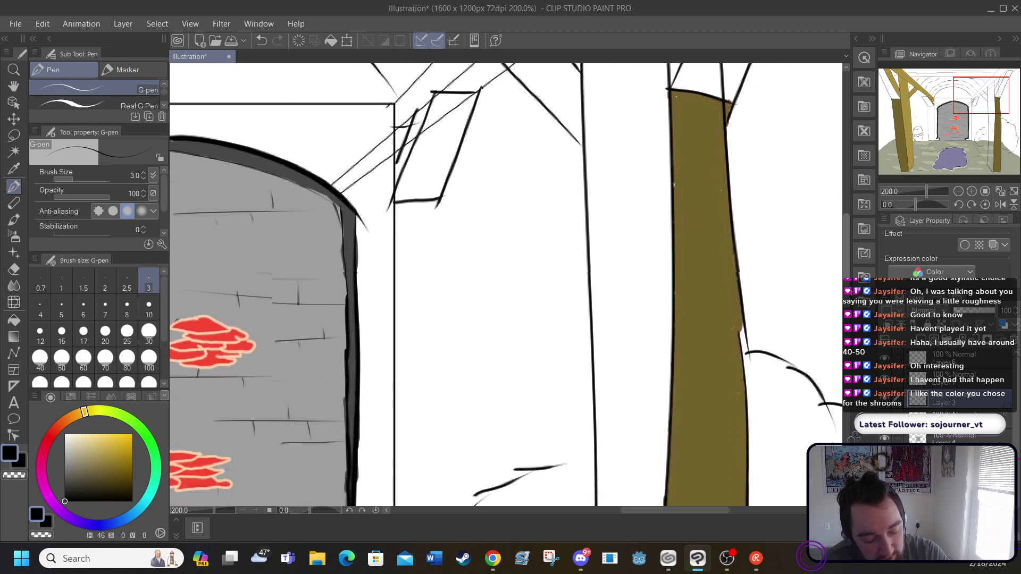
{"action": "scroll", "coordinate": [835, 285], "scroll_direction": "down", "scroll_amount": 3}
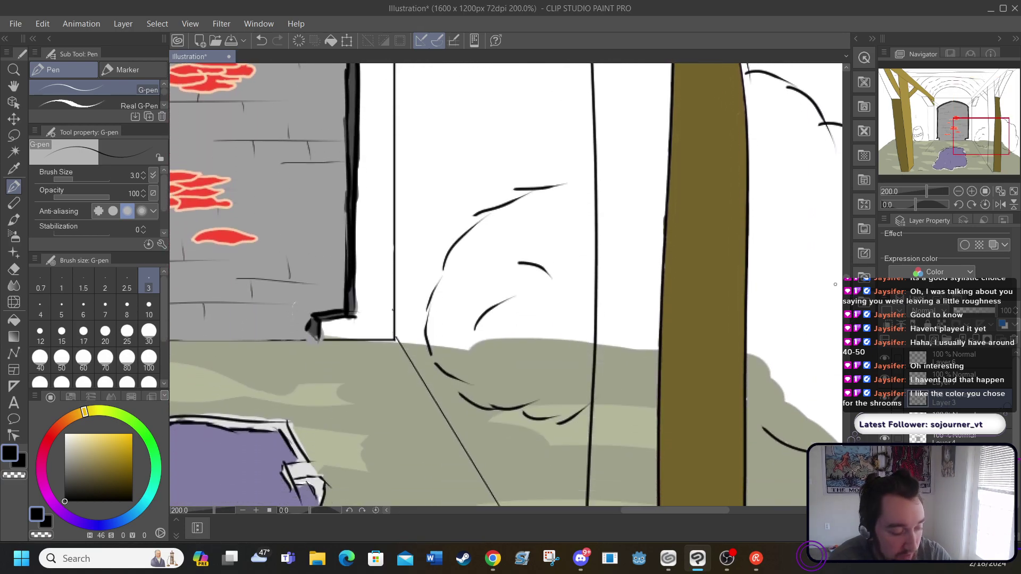
{"action": "scroll", "coordinate": [512, 284], "scroll_direction": "down", "scroll_amount": 7}
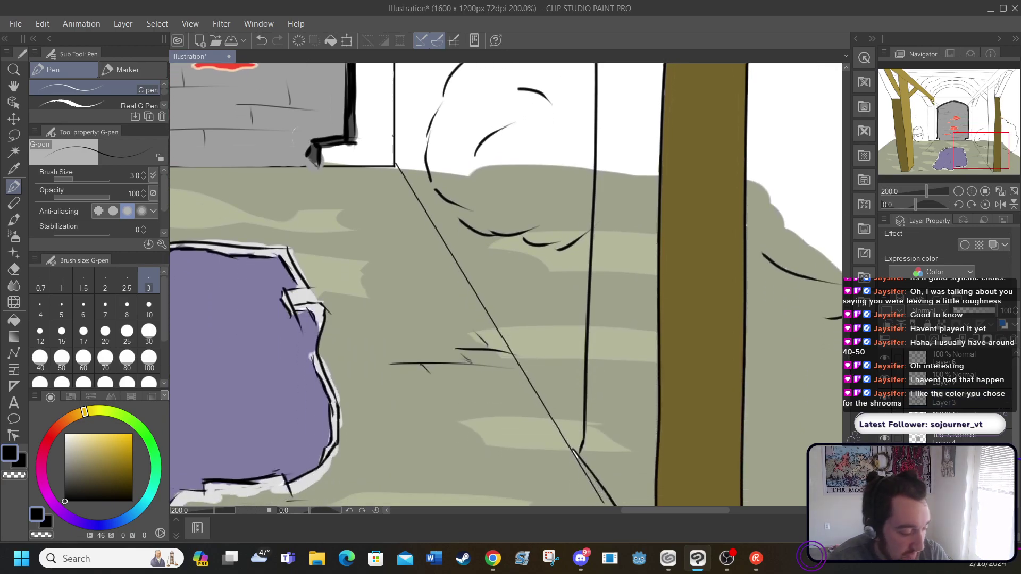
{"action": "left_click", "coordinate": [13, 320]}
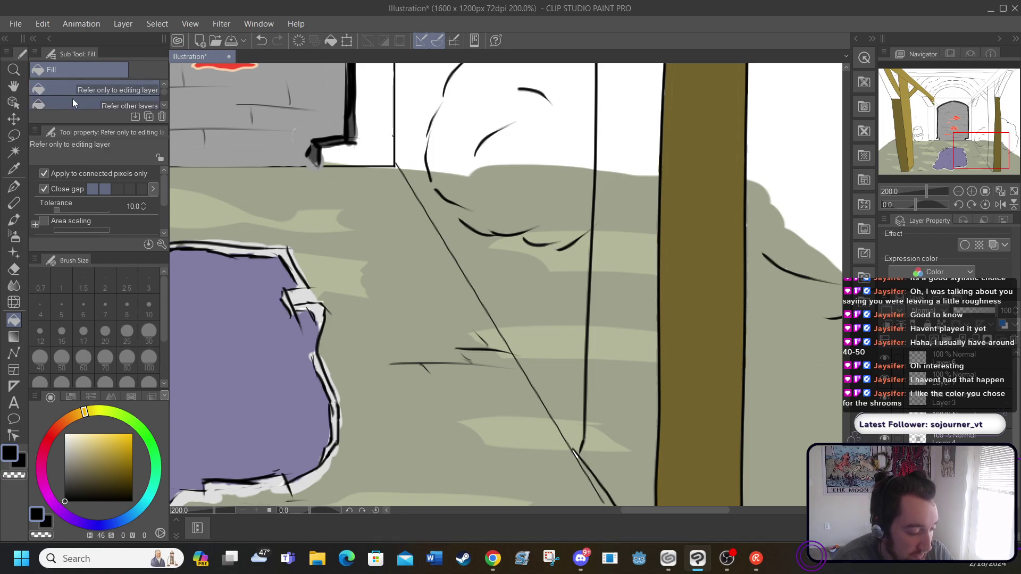
{"action": "left_click", "coordinate": [75, 103]}
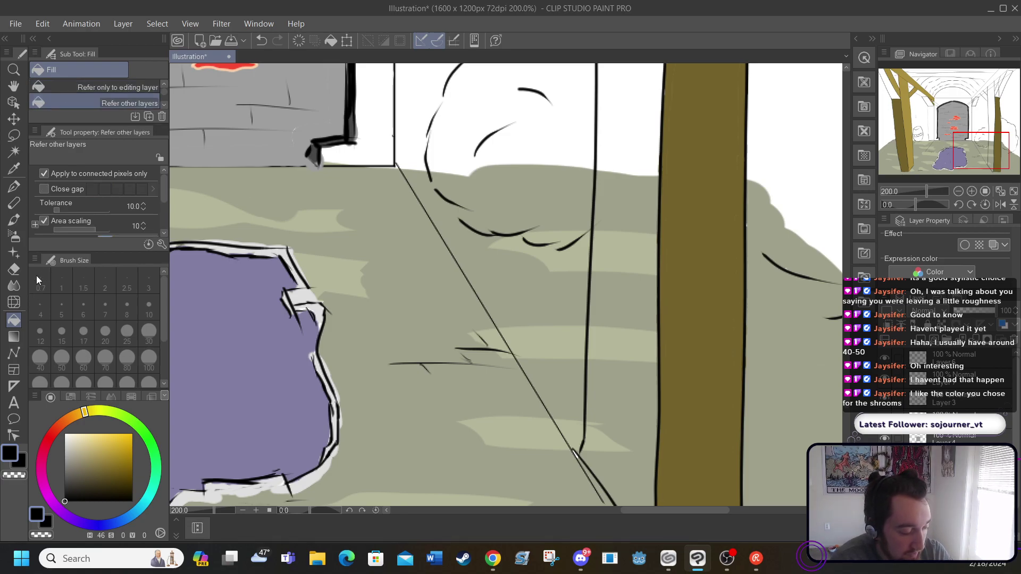
{"action": "left_click", "coordinate": [14, 168]}
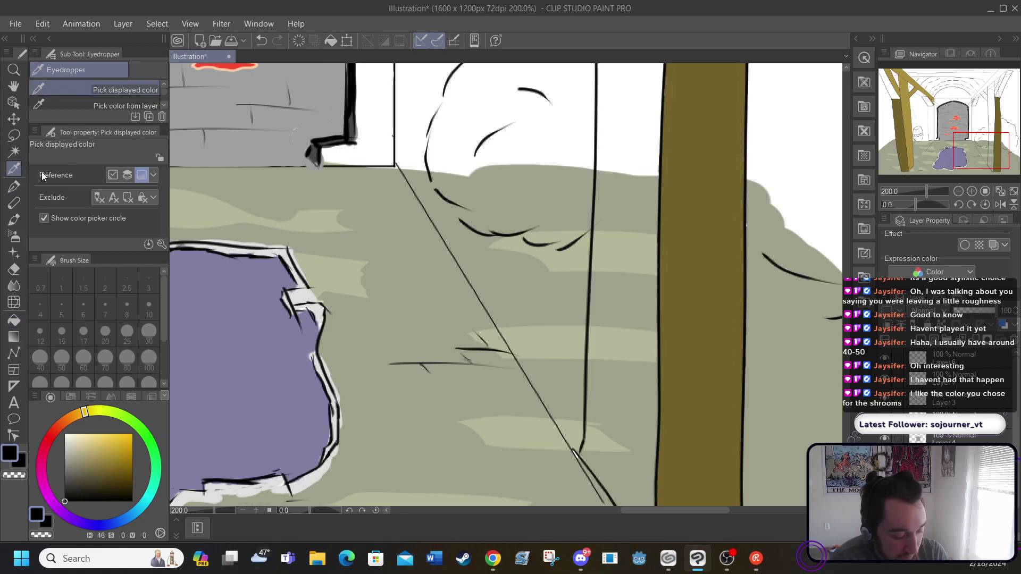
{"action": "left_click_drag", "start_coordinate": [628, 509], "coordinate": [484, 450]}
{"action": "left_click", "coordinate": [573, 348]}
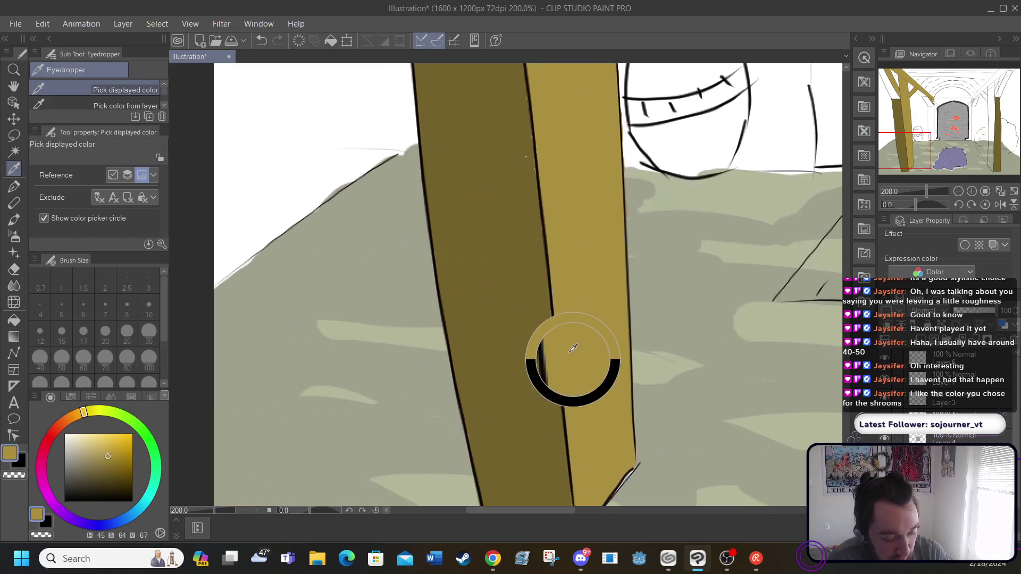
Fill the right post's inner face with the sampled light brown, from its base up to the diagonal beam
{"action": "left_click_drag", "start_coordinate": [522, 510], "coordinate": [693, 507]}
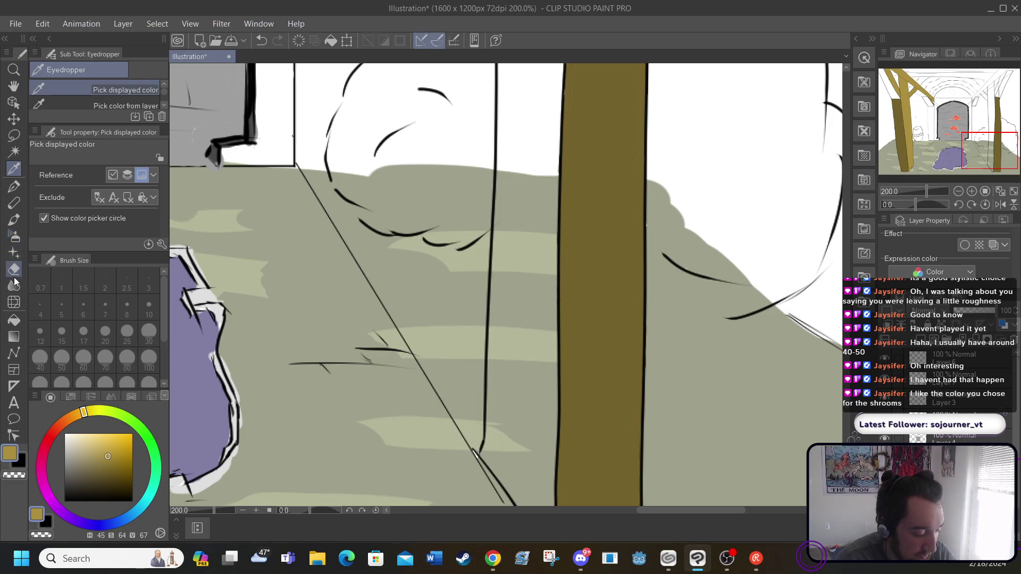
{"action": "left_click", "coordinate": [13, 321]}
{"action": "left_click", "coordinate": [513, 348]}
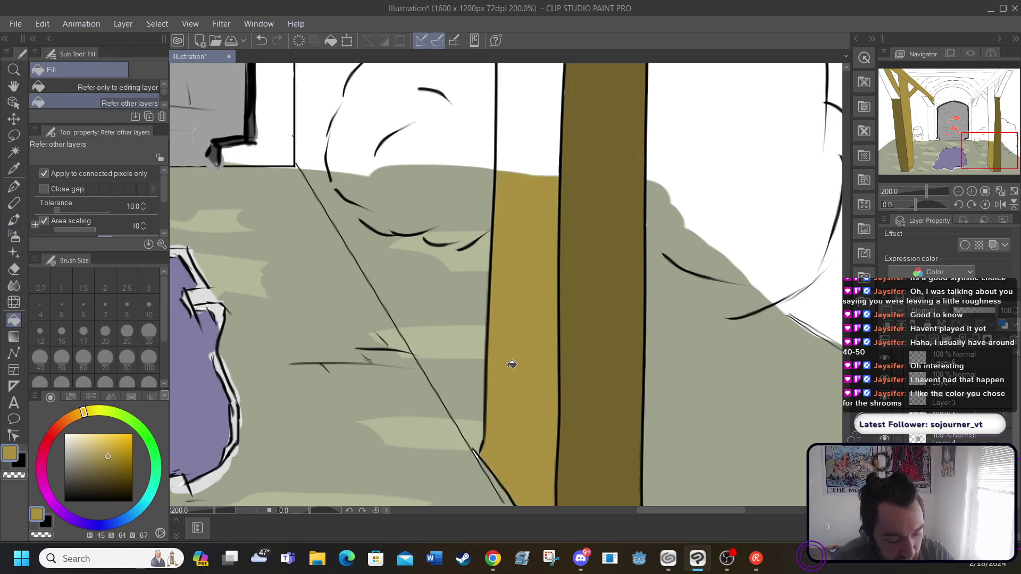
{"action": "left_click", "coordinate": [526, 135]}
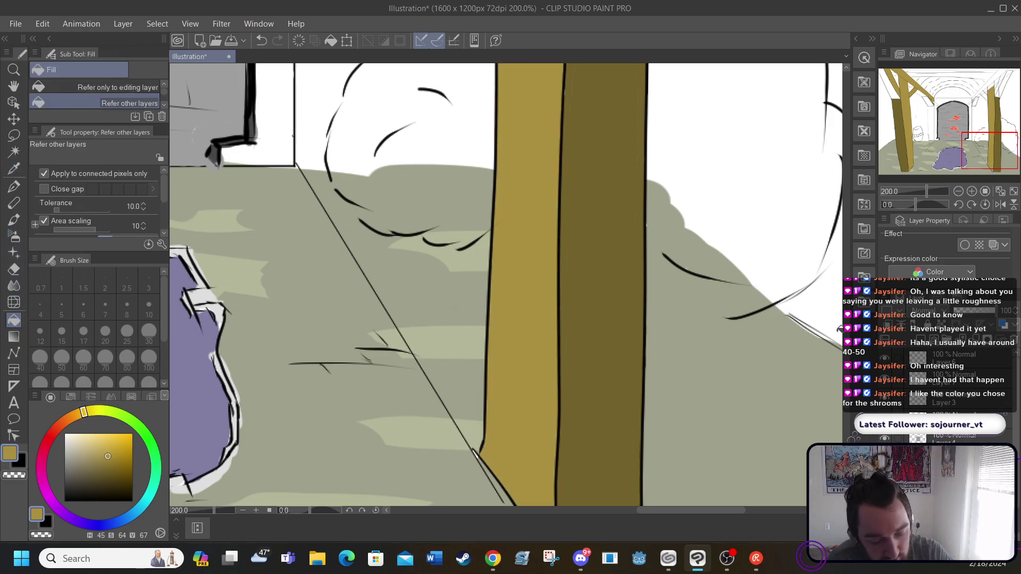
{"action": "scroll", "coordinate": [831, 224], "scroll_direction": "up", "scroll_amount": 15}
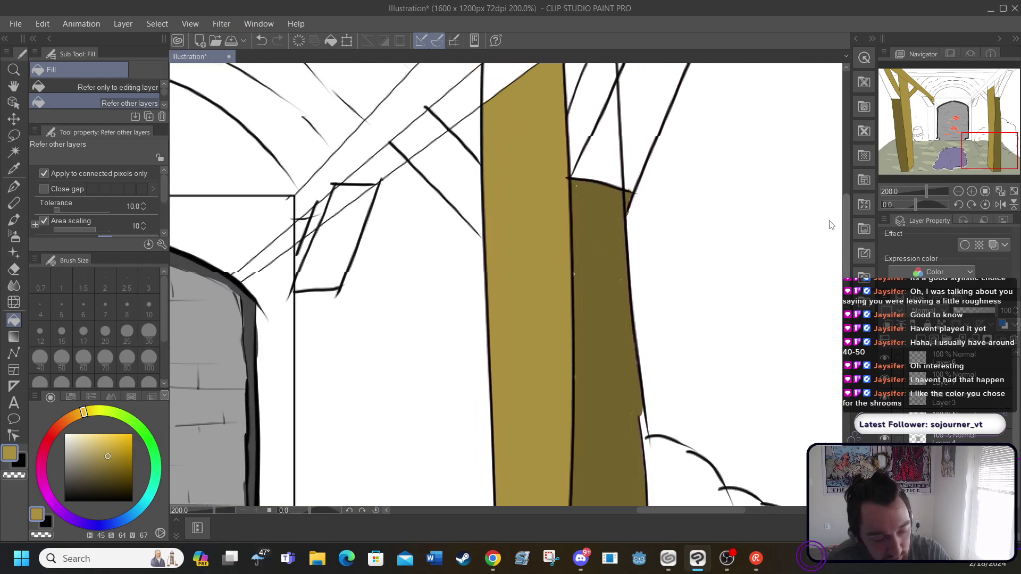
{"action": "scroll", "coordinate": [830, 197], "scroll_direction": "up", "scroll_amount": 3}
{"action": "left_click", "coordinate": [521, 189]}
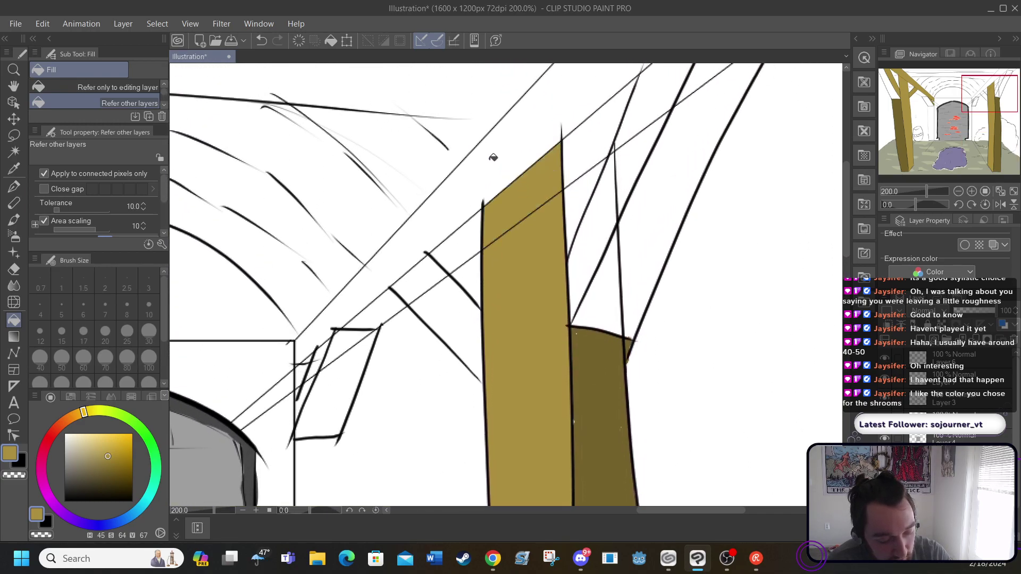
Fill the right diagonal beam, the small brace at its lower end and the brace beside the post with light brown
{"action": "left_click", "coordinate": [409, 245]}
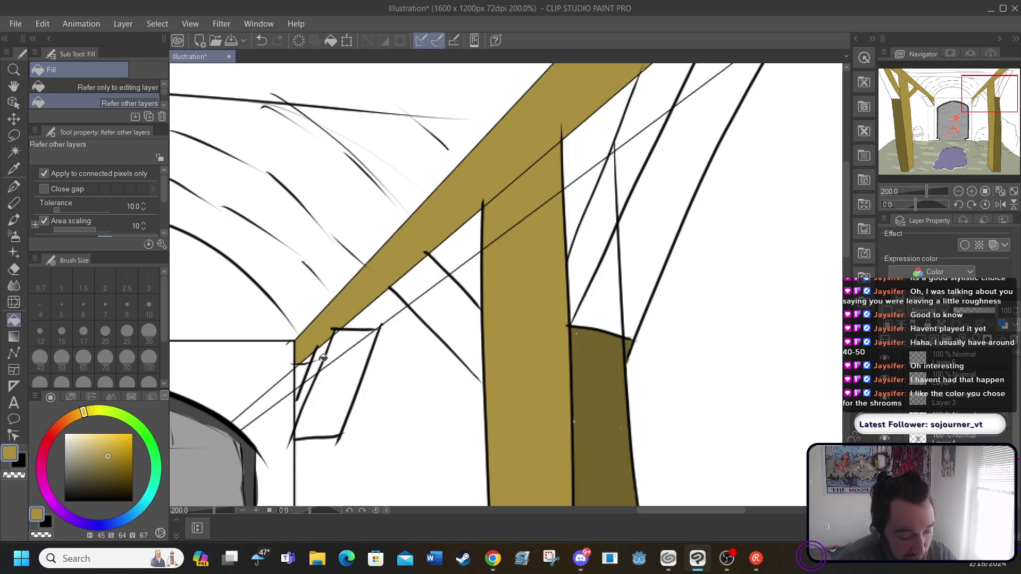
{"action": "left_click", "coordinate": [320, 359]}
{"action": "left_click", "coordinate": [310, 382]}
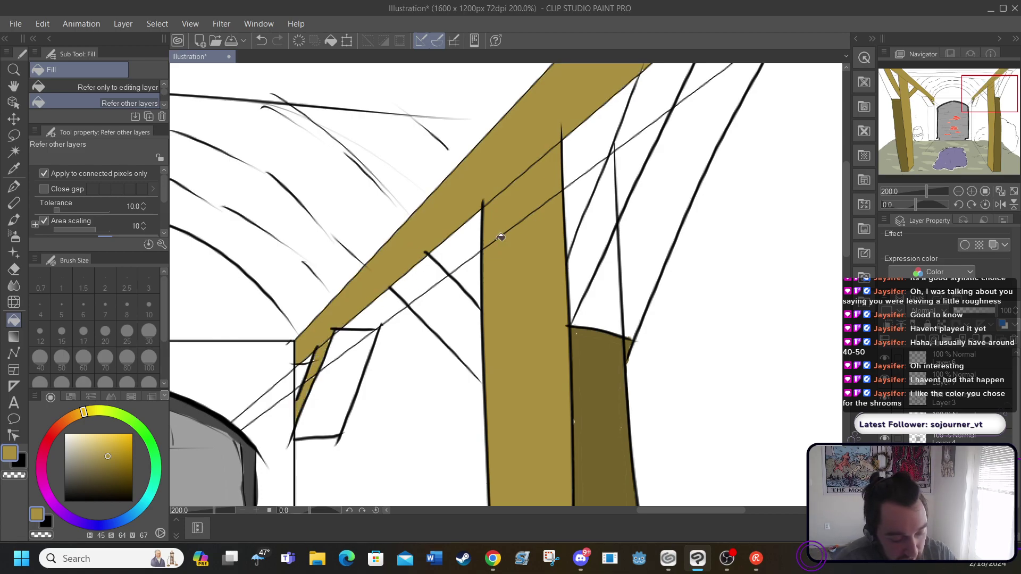
{"action": "left_click", "coordinate": [595, 223]}
{"action": "left_click", "coordinate": [629, 148]}
{"action": "left_click", "coordinate": [643, 105]}
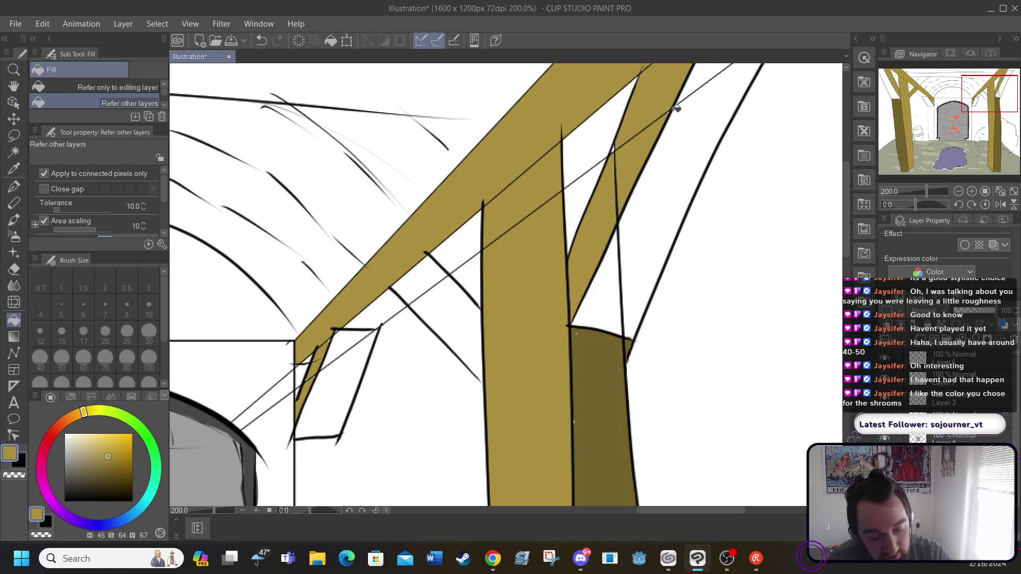
Toggle layer visibility to identify which layer holds the construction lines of the right diagonal beam
{"action": "left_click_drag", "start_coordinate": [844, 255], "coordinate": [844, 225]}
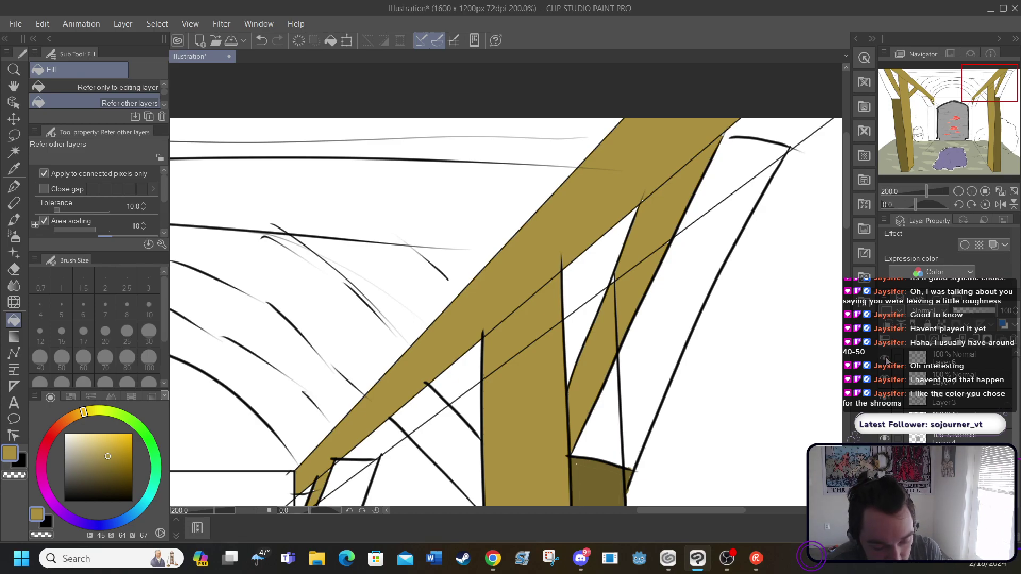
{"action": "left_click", "coordinate": [885, 405]}
{"action": "left_click", "coordinate": [885, 405]}
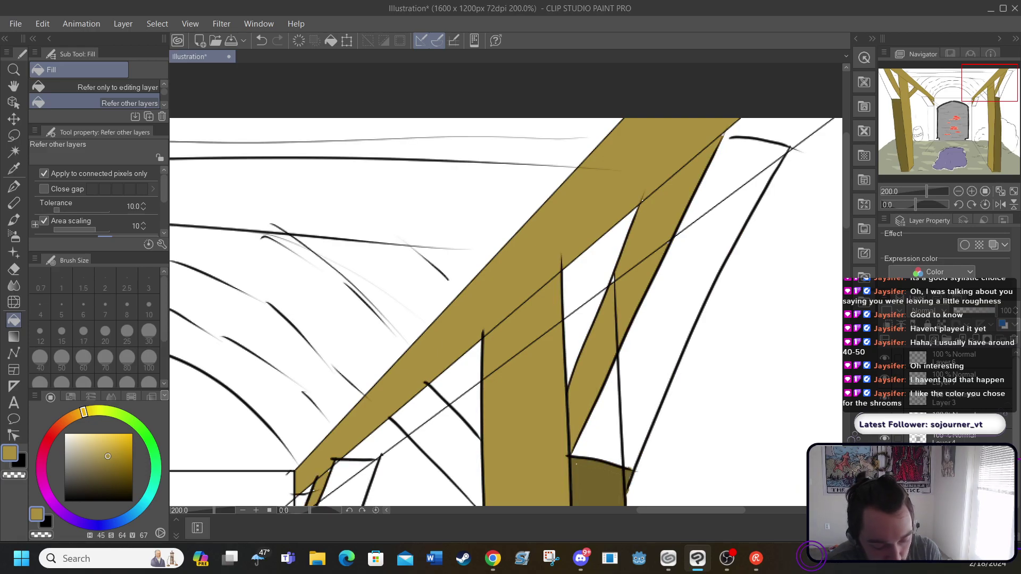
{"action": "left_click", "coordinate": [885, 435]}
{"action": "left_click", "coordinate": [885, 435]}
{"action": "left_click", "coordinate": [886, 436]}
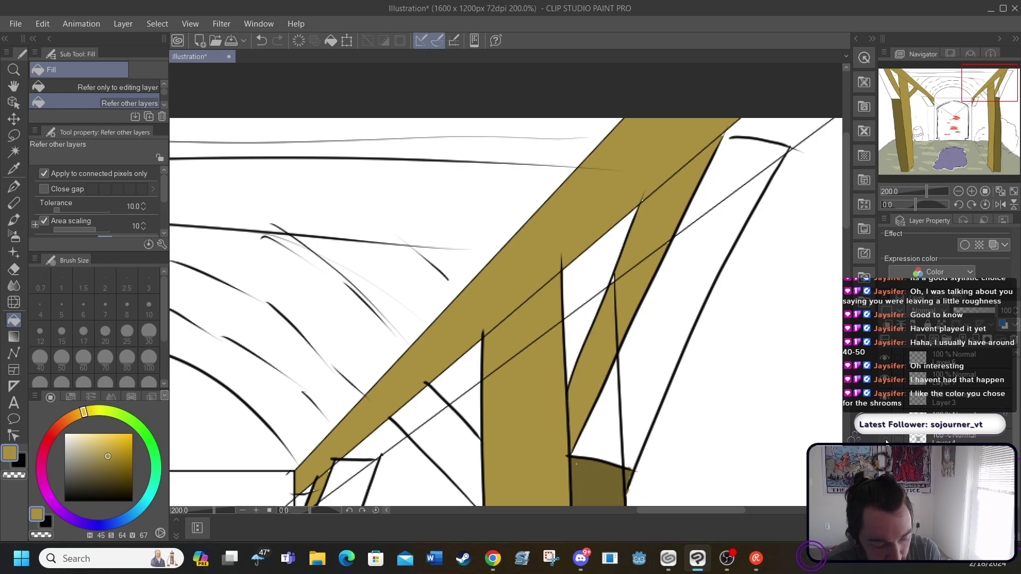
{"action": "left_click", "coordinate": [885, 435]}
{"action": "left_click", "coordinate": [885, 405]}
{"action": "left_click", "coordinate": [885, 405]}
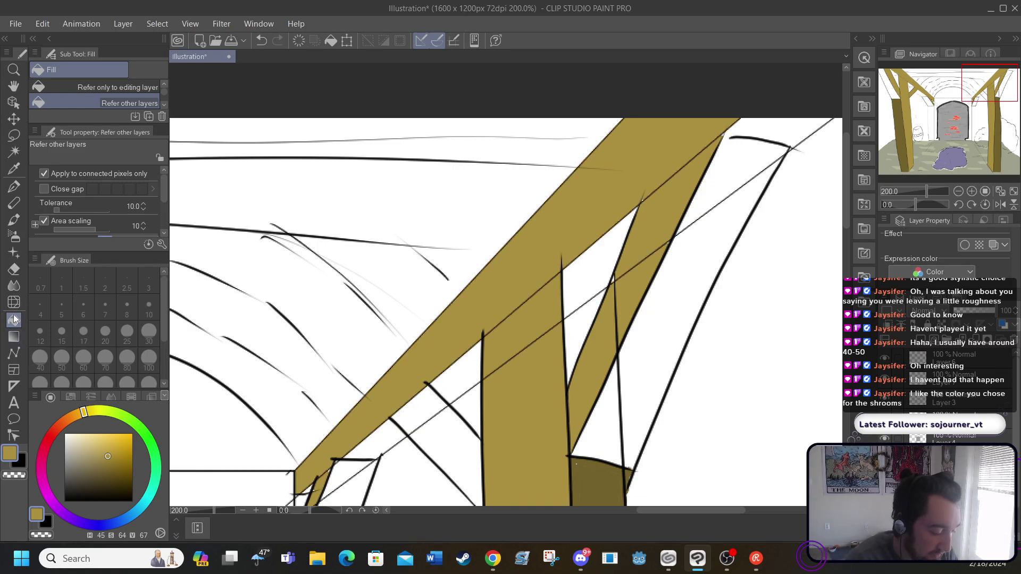
Erase the diagonal construction lines crossing the right post and its brace with the size 17 hard eraser
{"action": "left_click", "coordinate": [14, 269]}
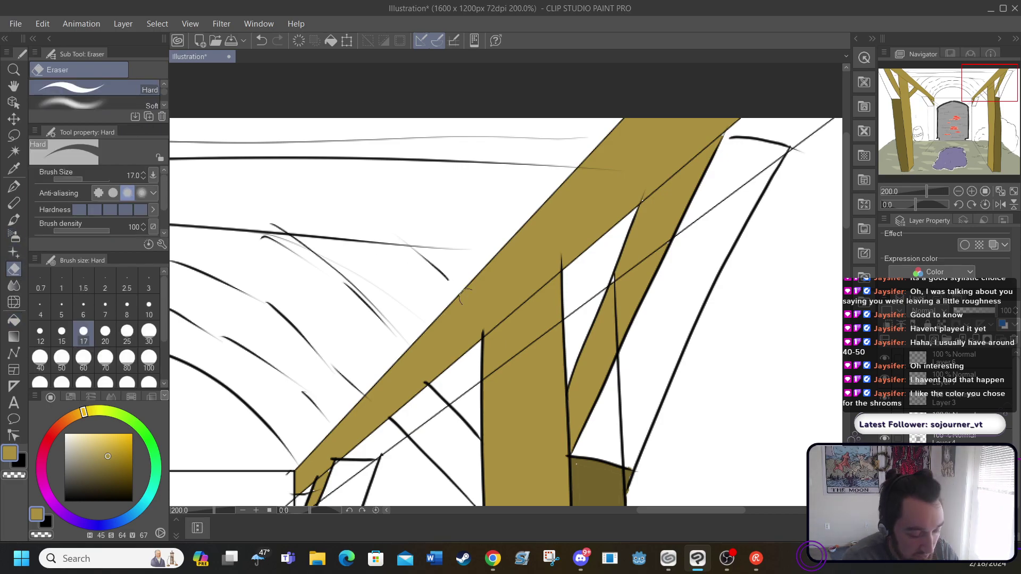
{"action": "left_click", "coordinate": [494, 326]}
{"action": "mouse_move", "coordinate": [493, 350]}
{"action": "left_mouse_down"}
{"action": "mouse_move", "coordinate": [544, 299]}
{"action": "mouse_move", "coordinate": [553, 272]}
{"action": "mouse_move", "coordinate": [535, 313]}
{"action": "mouse_move", "coordinate": [552, 326]}
{"action": "mouse_move", "coordinate": [494, 387]}
{"action": "left_mouse_up"}
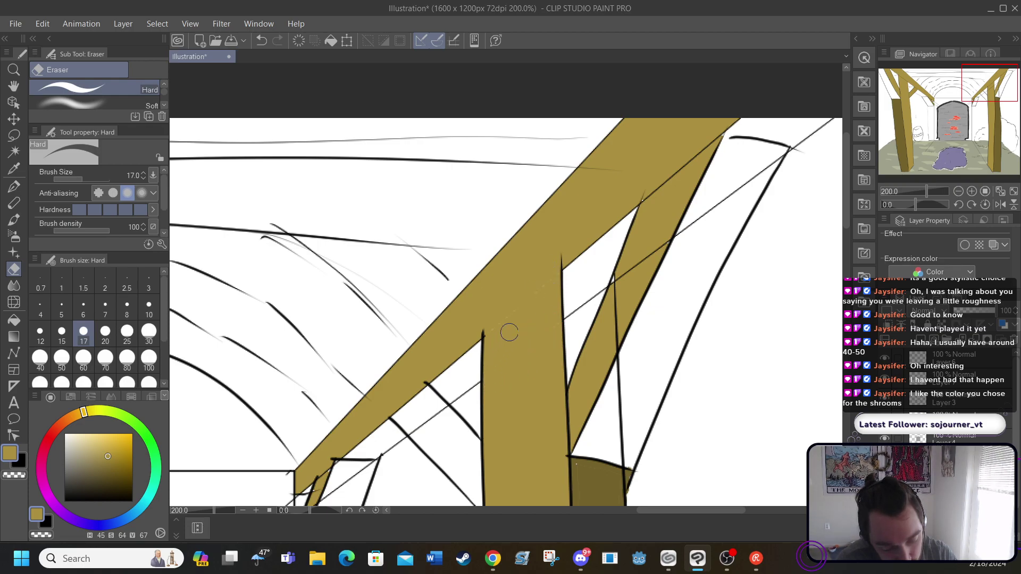
{"action": "mouse_move", "coordinate": [624, 267]}
{"action": "left_mouse_down"}
{"action": "mouse_move", "coordinate": [615, 291]}
{"action": "mouse_move", "coordinate": [659, 239]}
{"action": "mouse_move", "coordinate": [653, 233]}
{"action": "left_mouse_up"}
Undo the line erasures and all the light brown fills on the right post, diagonal beam and braces
{"action": "left_click", "coordinate": [261, 40]}
{"action": "left_click", "coordinate": [260, 40]}
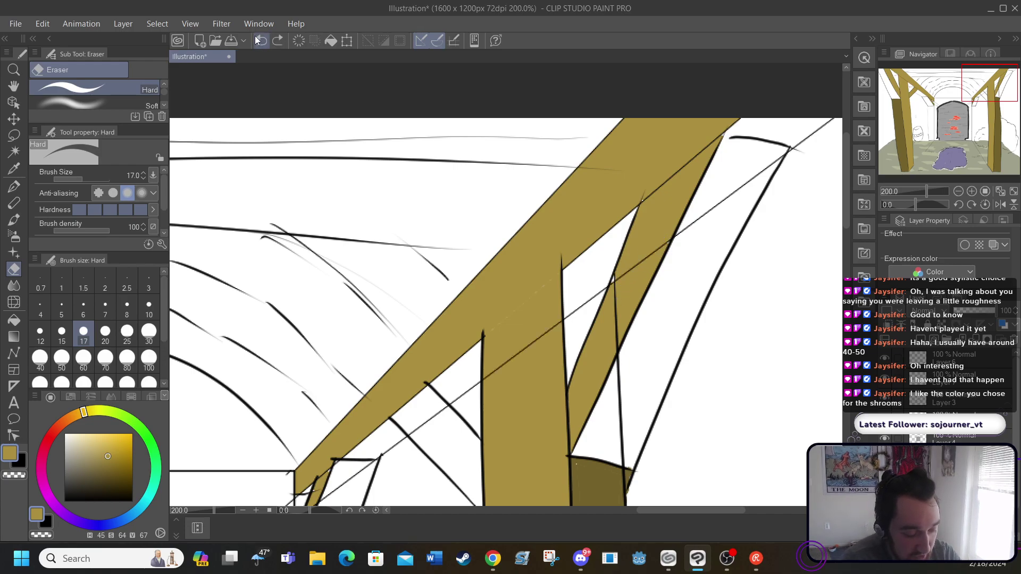
{"action": "left_click", "coordinate": [260, 40]}
{"action": "left_click", "coordinate": [261, 40]}
{"action": "left_click", "coordinate": [260, 40]}
{"action": "left_click", "coordinate": [261, 40]}
{"action": "left_click", "coordinate": [260, 41]}
{"action": "left_click", "coordinate": [260, 41]}
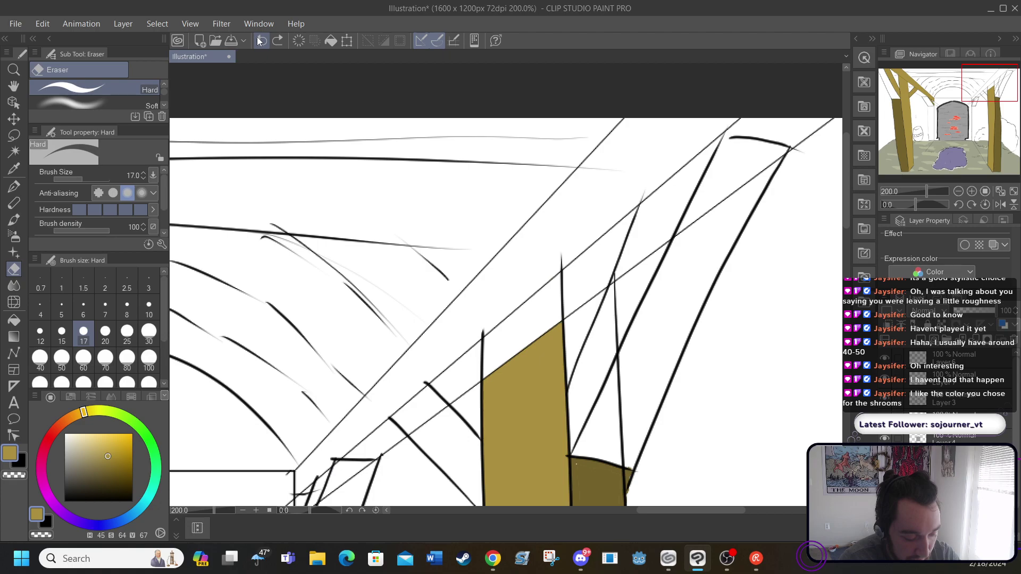
{"action": "left_click", "coordinate": [260, 41]}
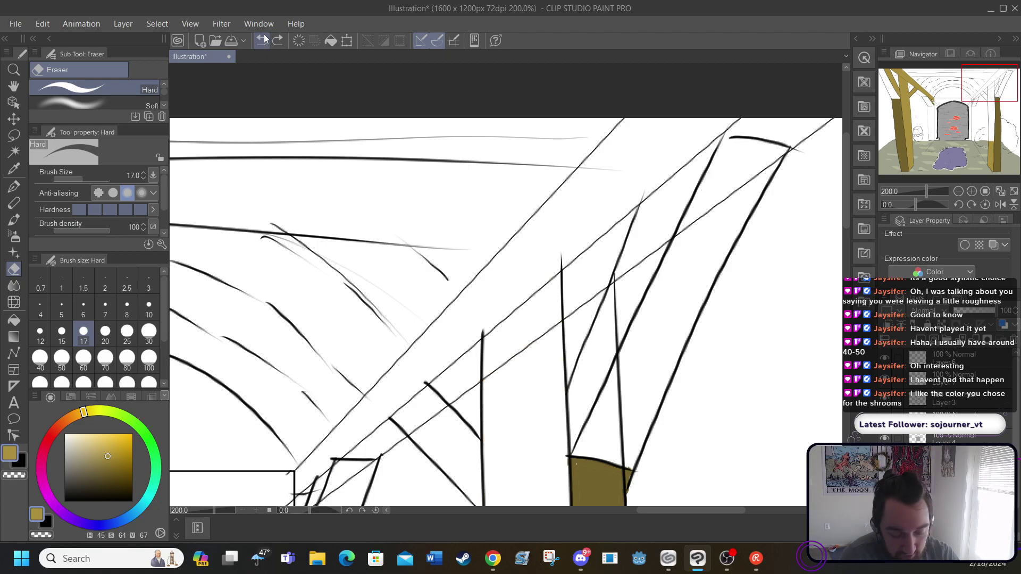
Erase the diagonal beam lines where they cross the right post's inner face and the braces on both sides
{"action": "mouse_move", "coordinate": [499, 326]}
{"action": "left_mouse_down"}
{"action": "mouse_move", "coordinate": [490, 367]}
{"action": "mouse_move", "coordinate": [519, 335]}
{"action": "mouse_move", "coordinate": [543, 345]}
{"action": "mouse_move", "coordinate": [554, 324]}
{"action": "mouse_move", "coordinate": [522, 298]}
{"action": "mouse_move", "coordinate": [507, 305]}
{"action": "mouse_move", "coordinate": [550, 273]}
{"action": "left_mouse_up"}
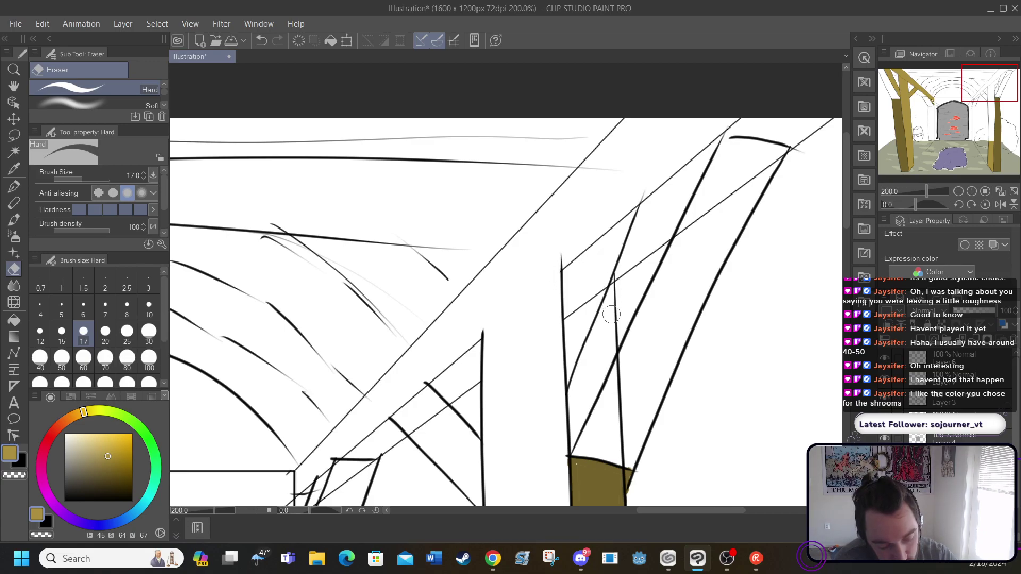
{"action": "mouse_move", "coordinate": [618, 294]}
{"action": "left_mouse_down"}
{"action": "mouse_move", "coordinate": [663, 224]}
{"action": "mouse_move", "coordinate": [667, 240]}
{"action": "mouse_move", "coordinate": [773, 154]}
{"action": "left_mouse_up"}
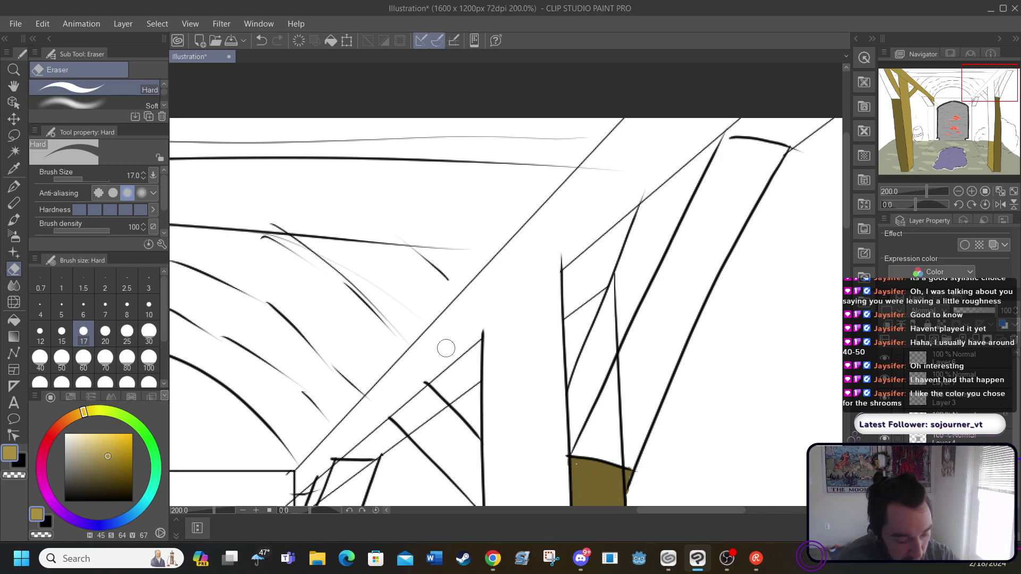
{"action": "mouse_move", "coordinate": [415, 425]}
{"action": "left_mouse_down"}
{"action": "mouse_move", "coordinate": [423, 433]}
{"action": "mouse_move", "coordinate": [439, 413]}
{"action": "left_mouse_up"}
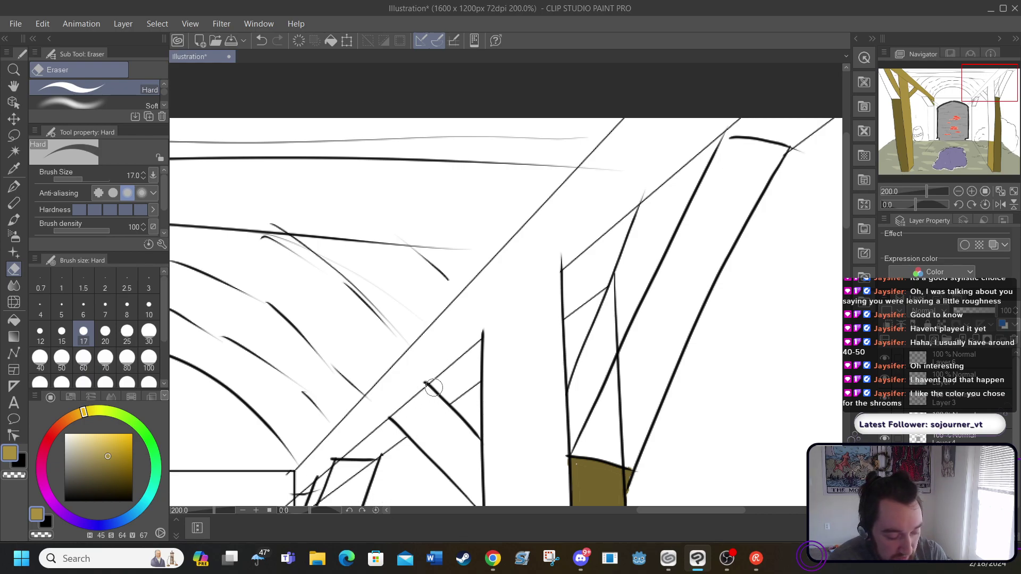
Switch to Layer 3 and erase the right post's edge line where it crosses the brace above the dark brown face
{"action": "left_click", "coordinate": [884, 399]}
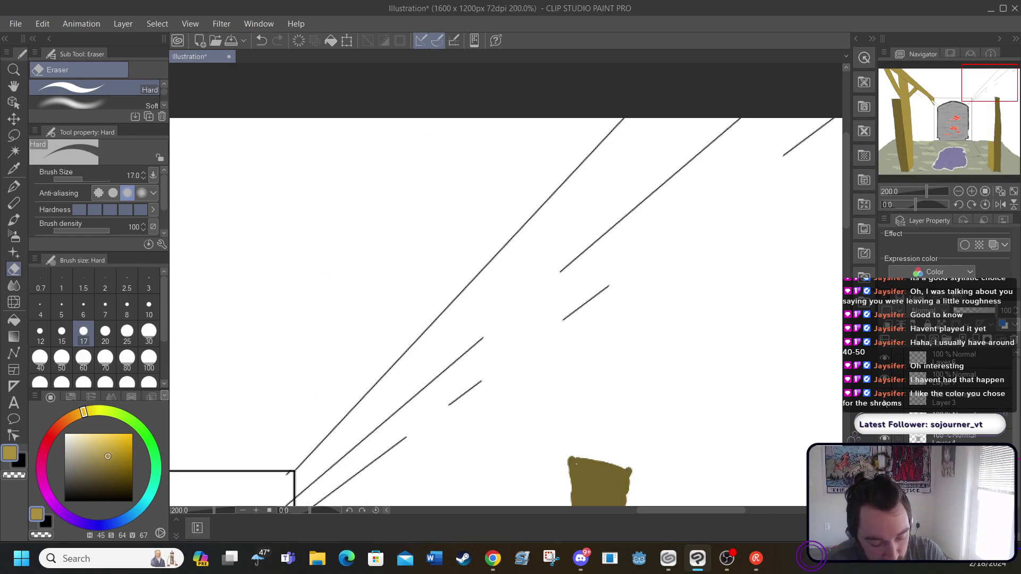
{"action": "left_click", "coordinate": [884, 399]}
{"action": "left_click", "coordinate": [946, 405]}
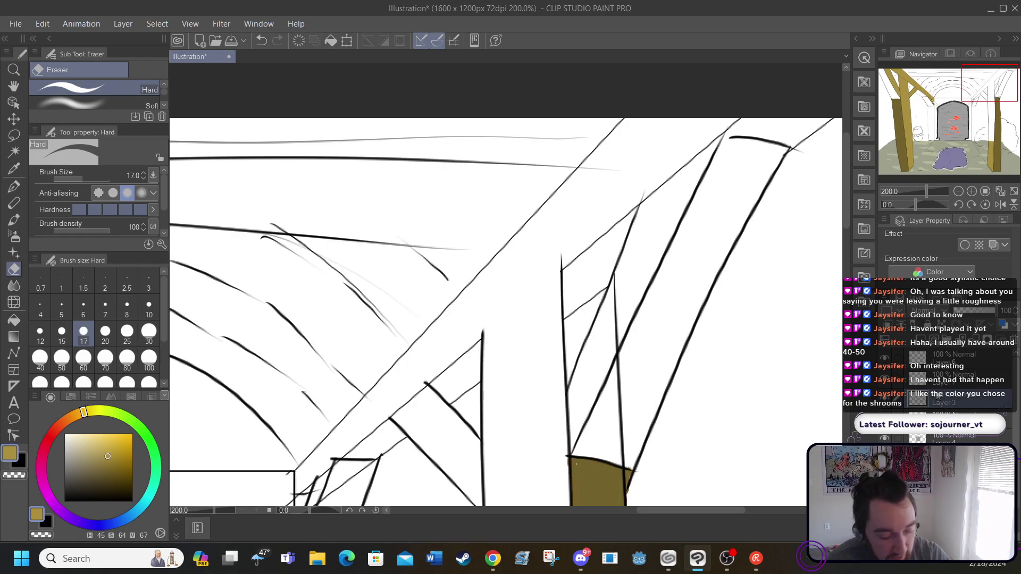
{"action": "left_click_drag", "start_coordinate": [612, 337], "coordinate": [619, 281]}
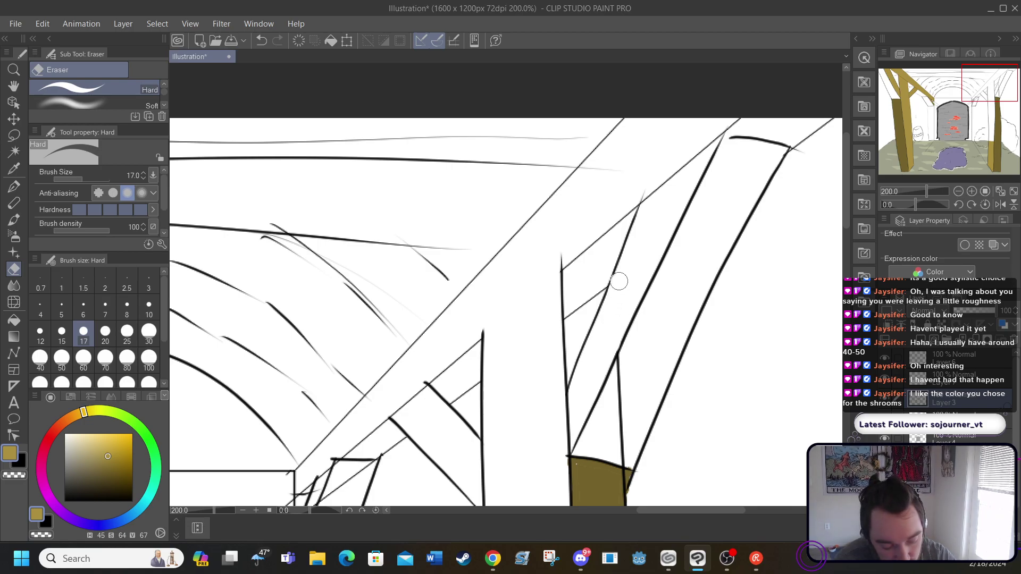
{"action": "mouse_move", "coordinate": [636, 359]}
{"action": "left_mouse_down"}
{"action": "mouse_move", "coordinate": [625, 387]}
{"action": "mouse_move", "coordinate": [622, 368]}
{"action": "mouse_move", "coordinate": [623, 455]}
{"action": "left_mouse_up"}
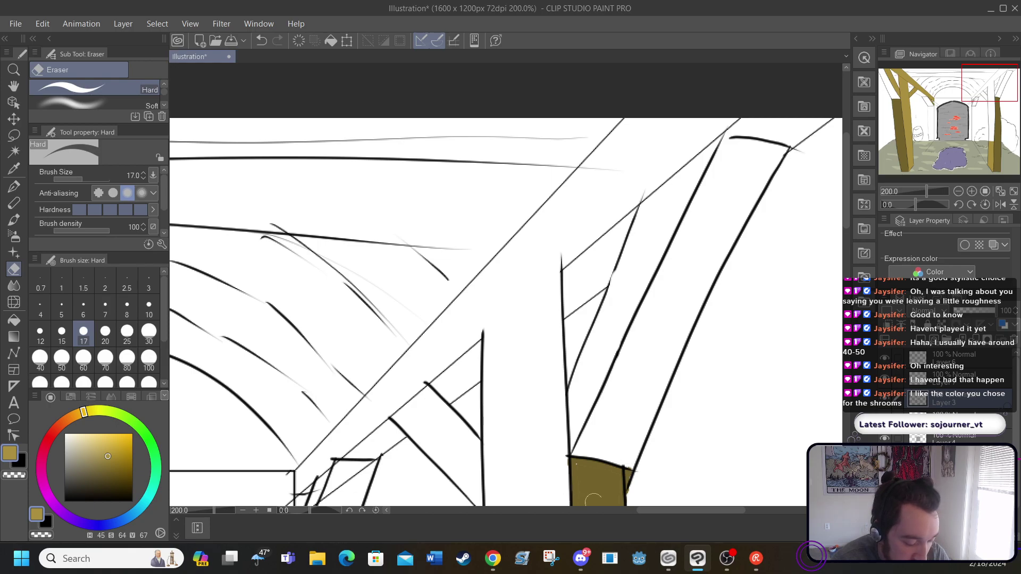
{"action": "scroll", "coordinate": [617, 500], "scroll_direction": "left", "scroll_amount": 5}
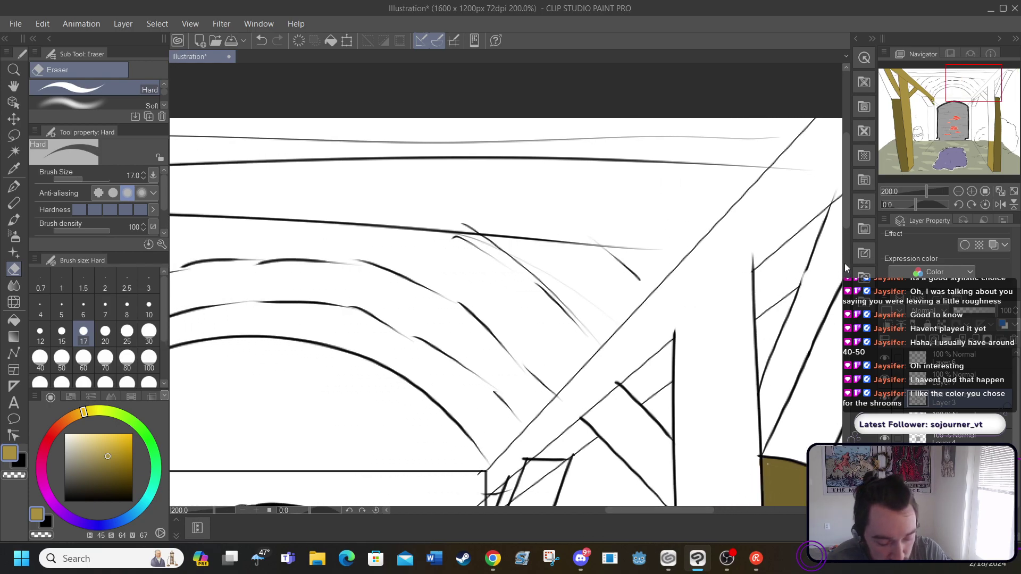
Fill the right post, its diagonal beam and the outer brace light brown, and undo the stray fill beneath the beam
{"action": "left_click_drag", "start_coordinate": [847, 212], "coordinate": [847, 260]}
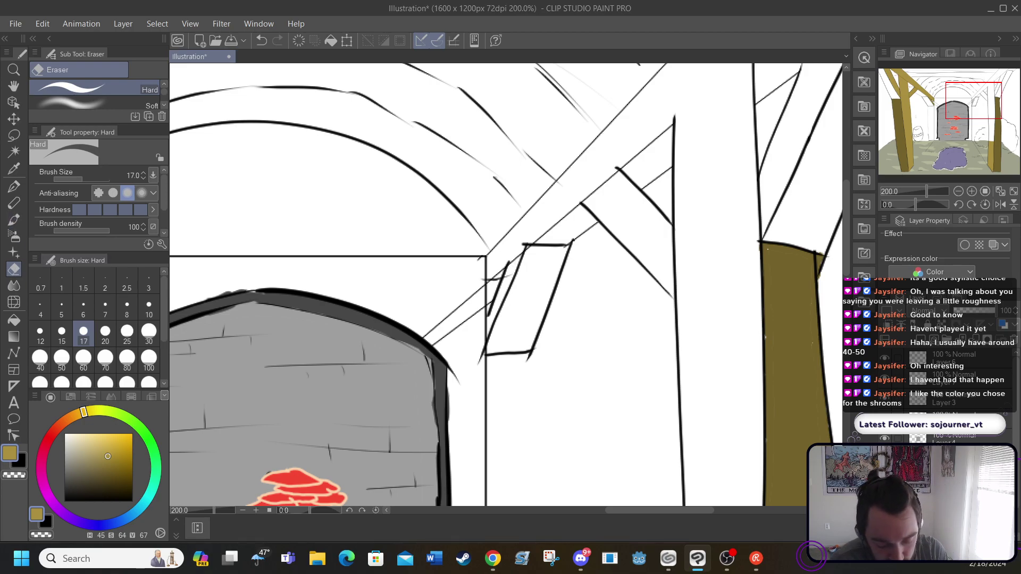
{"action": "left_click", "coordinate": [14, 317]}
{"action": "left_click", "coordinate": [699, 336]}
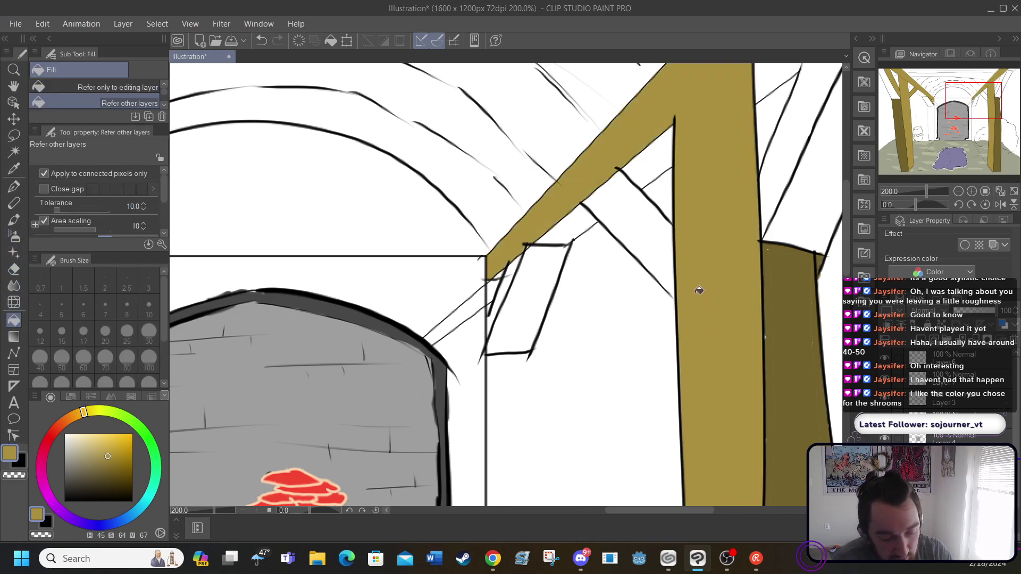
{"action": "left_click", "coordinate": [774, 177]}
{"action": "left_click", "coordinate": [766, 78]}
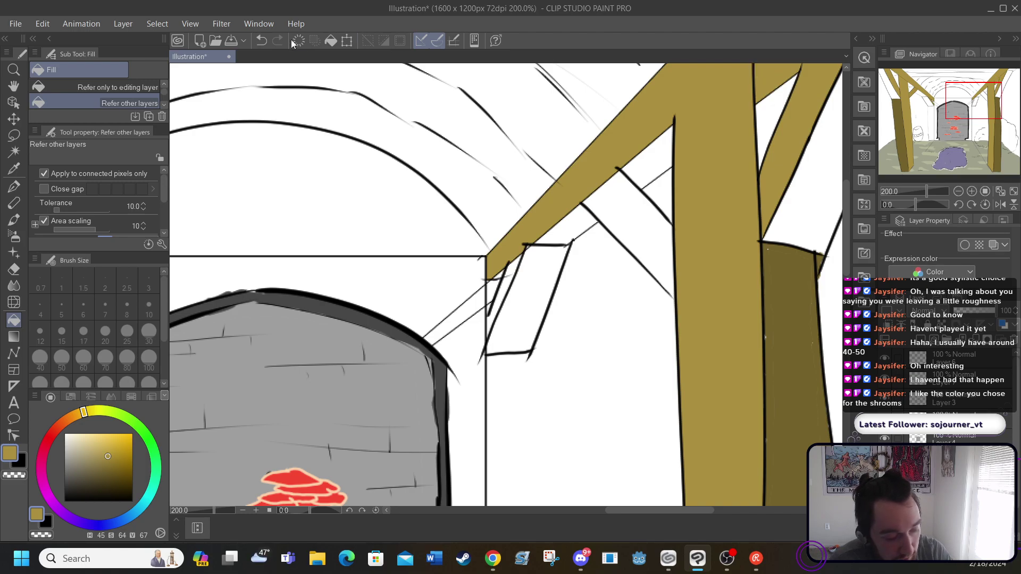
{"action": "left_click", "coordinate": [261, 41]}
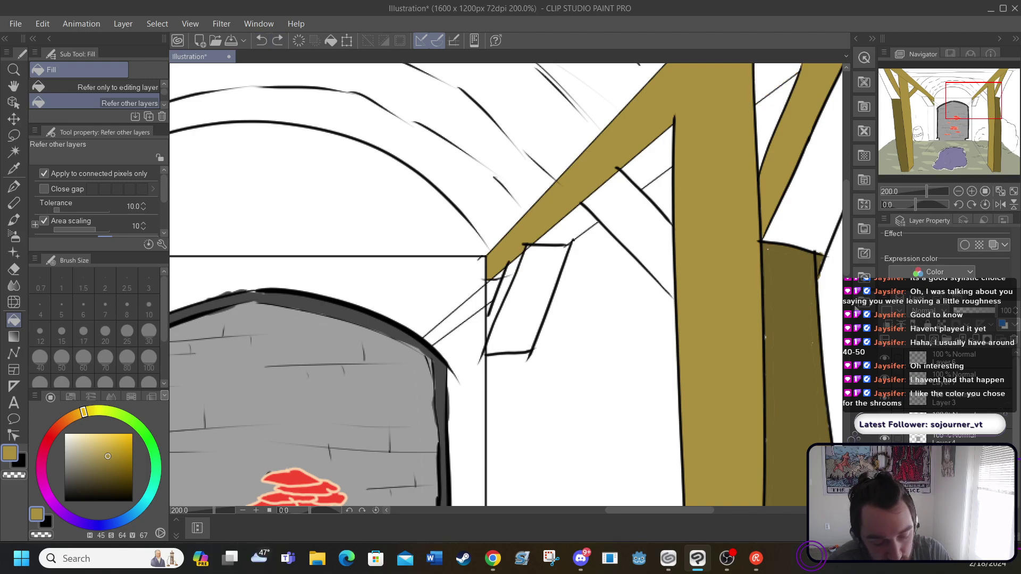
Fill the right post's inner brace and the narrow face of the far brace beside the doorway light brown
{"action": "left_click_drag", "start_coordinate": [848, 263], "coordinate": [843, 228]}
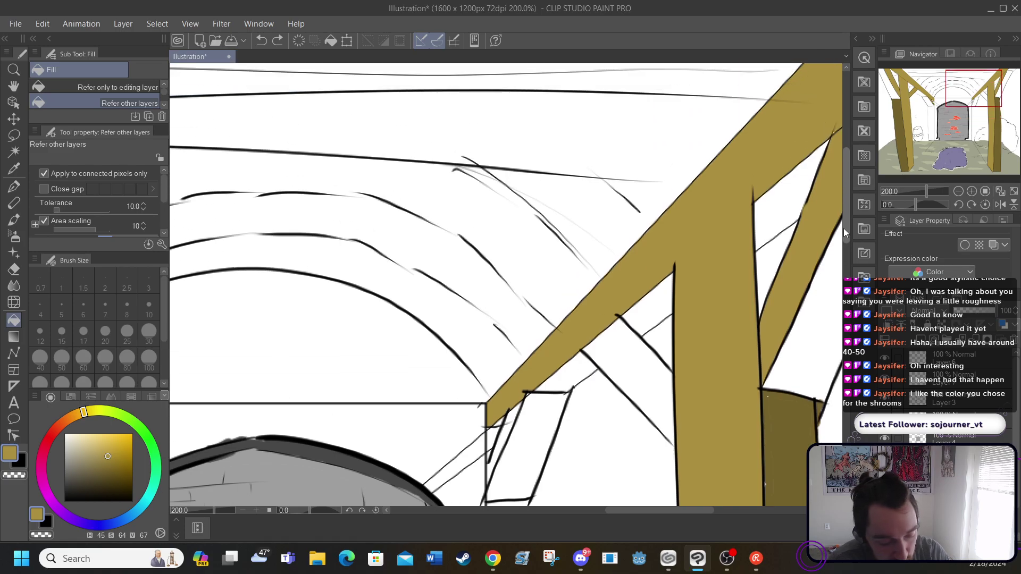
{"action": "left_click", "coordinate": [626, 340]}
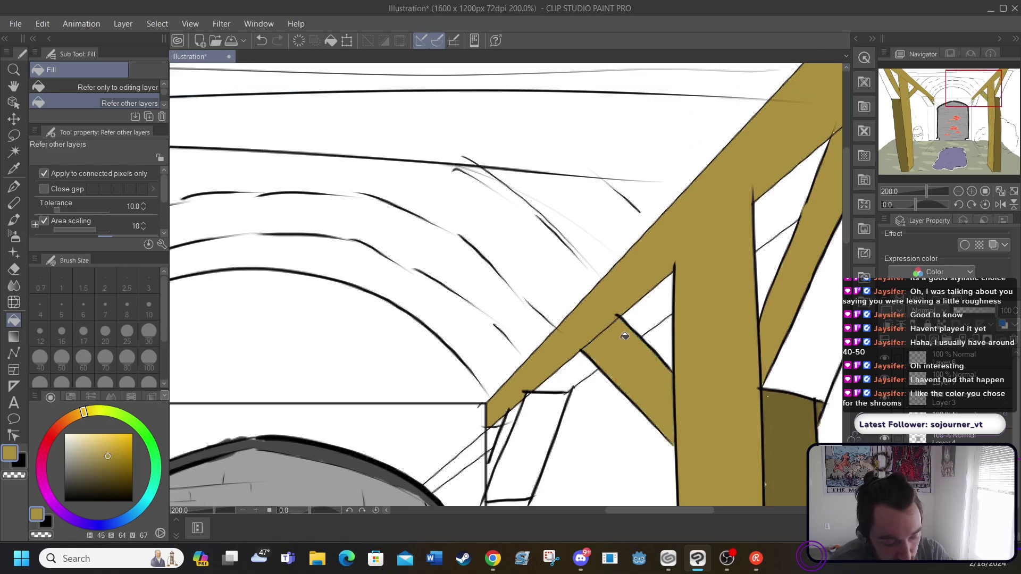
{"action": "left_click", "coordinate": [508, 432]}
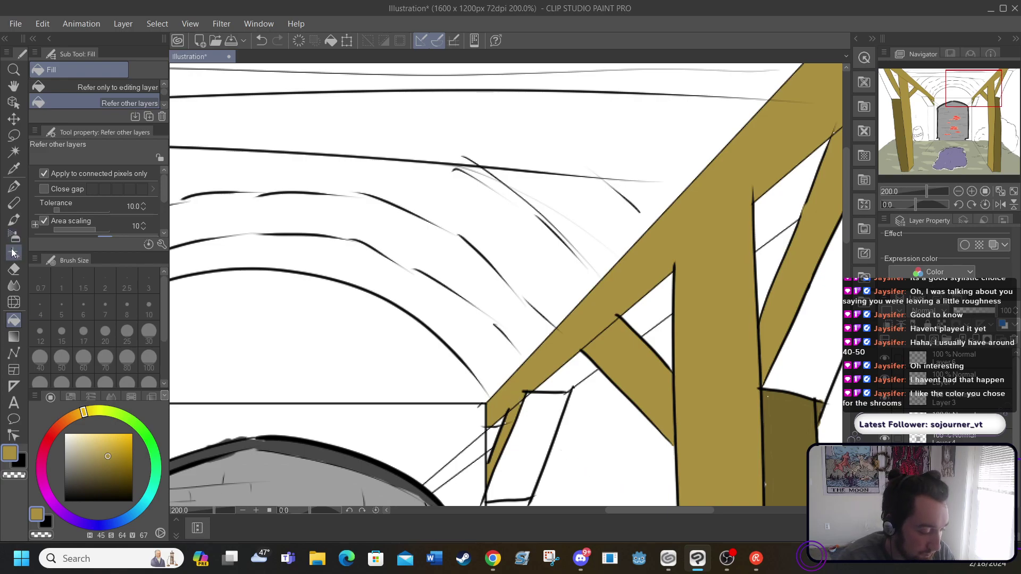
Sample the right post's dark brown, darken it to H 46, S 60, V 41, and fill the side faces of the right outer and far braces
{"action": "left_click", "coordinate": [14, 187]}
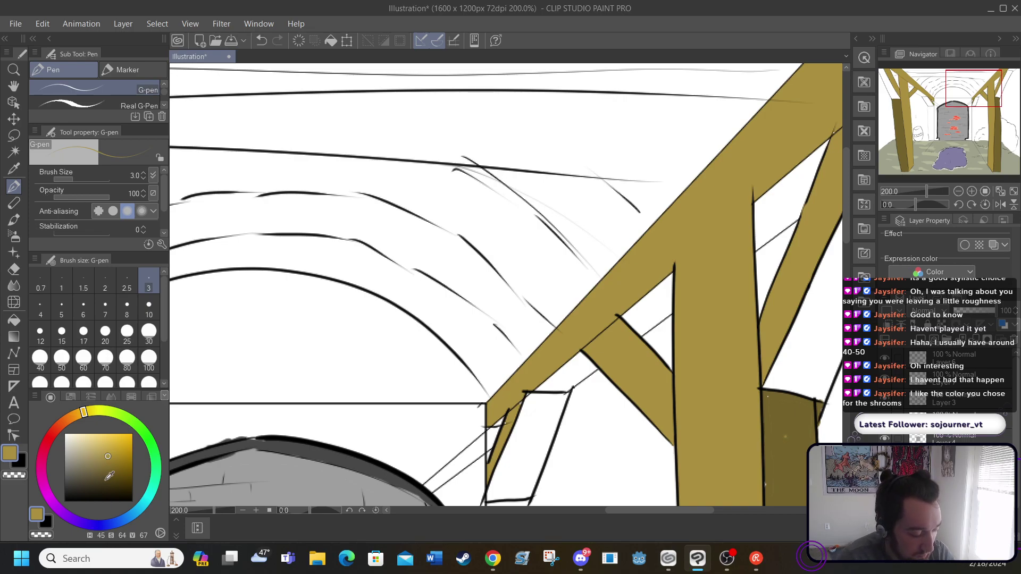
{"action": "key", "text": "i"}
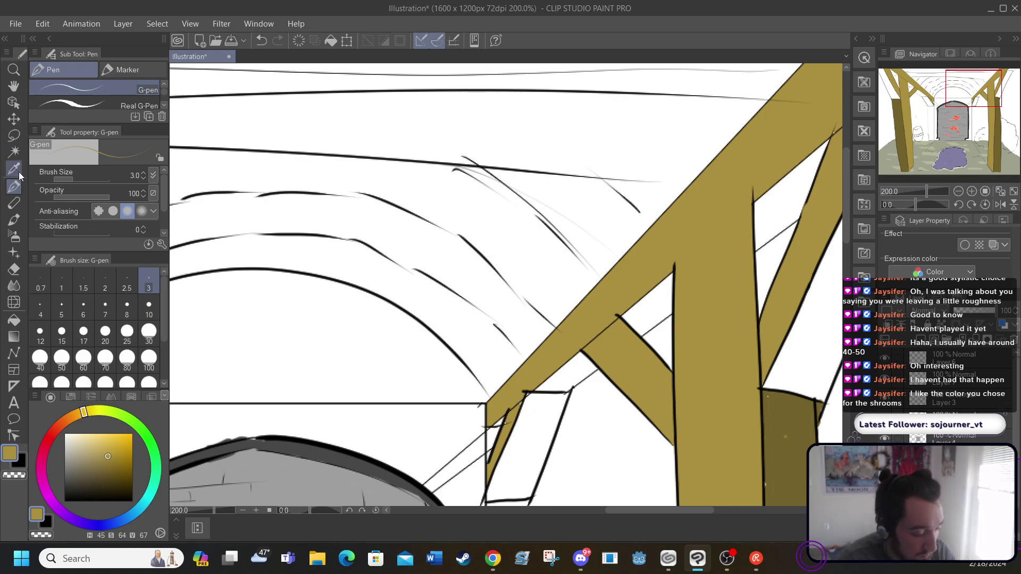
{"action": "left_click", "coordinate": [782, 453]}
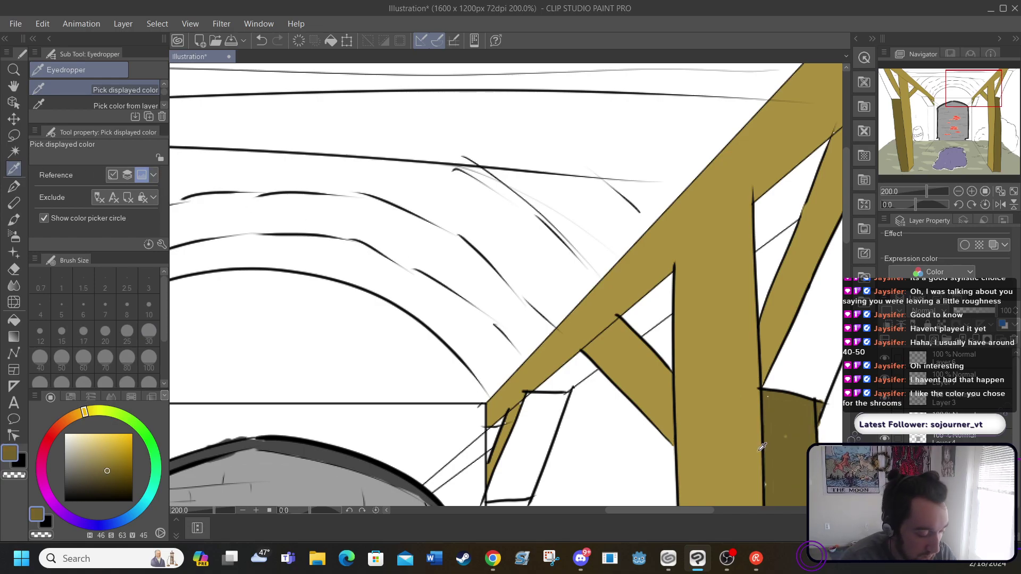
{"action": "left_click", "coordinate": [105, 473]}
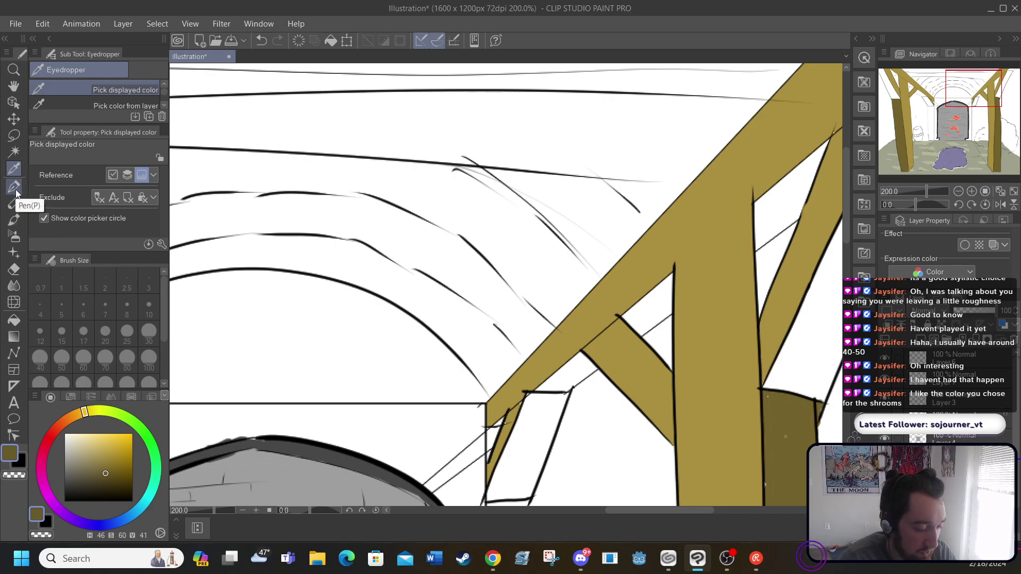
{"action": "left_click", "coordinate": [15, 320]}
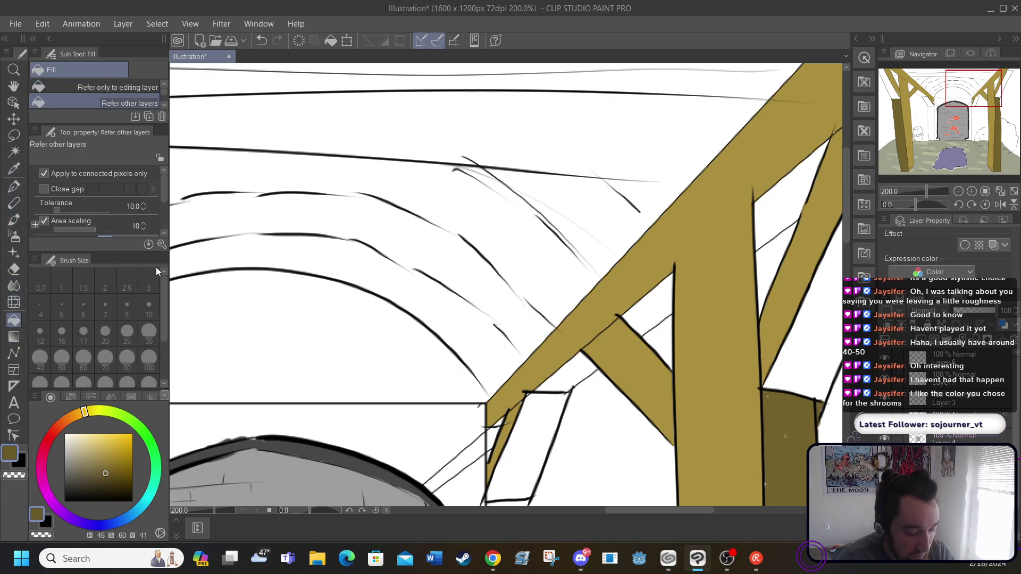
{"action": "left_click", "coordinate": [801, 317]}
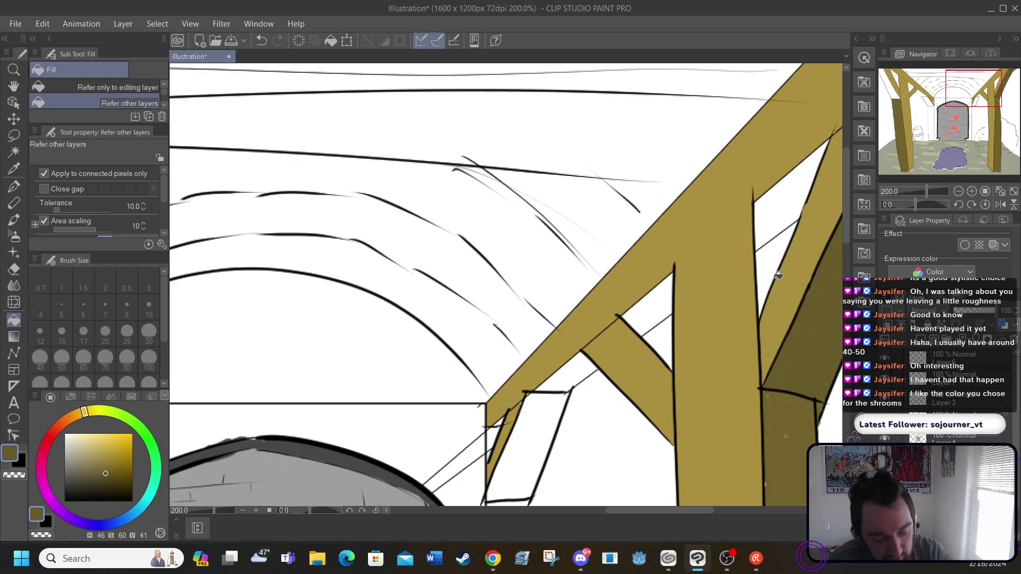
{"action": "left_click", "coordinate": [530, 425]}
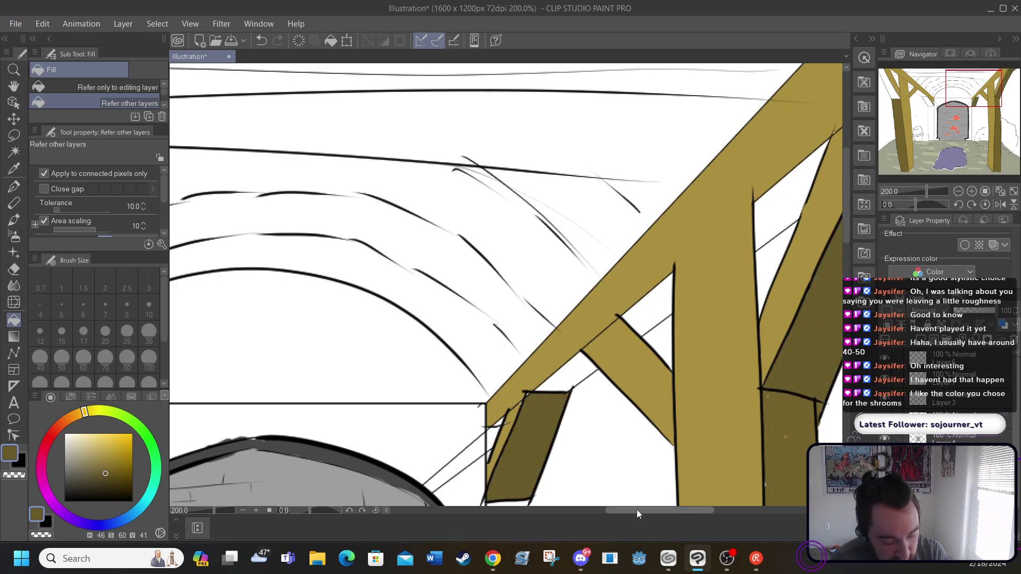
Fill the side faces of the left outer brace and the left far brace with the same dark brown
{"action": "left_click_drag", "start_coordinate": [637, 510], "coordinate": [490, 510]}
{"action": "left_click", "coordinate": [431, 346]}
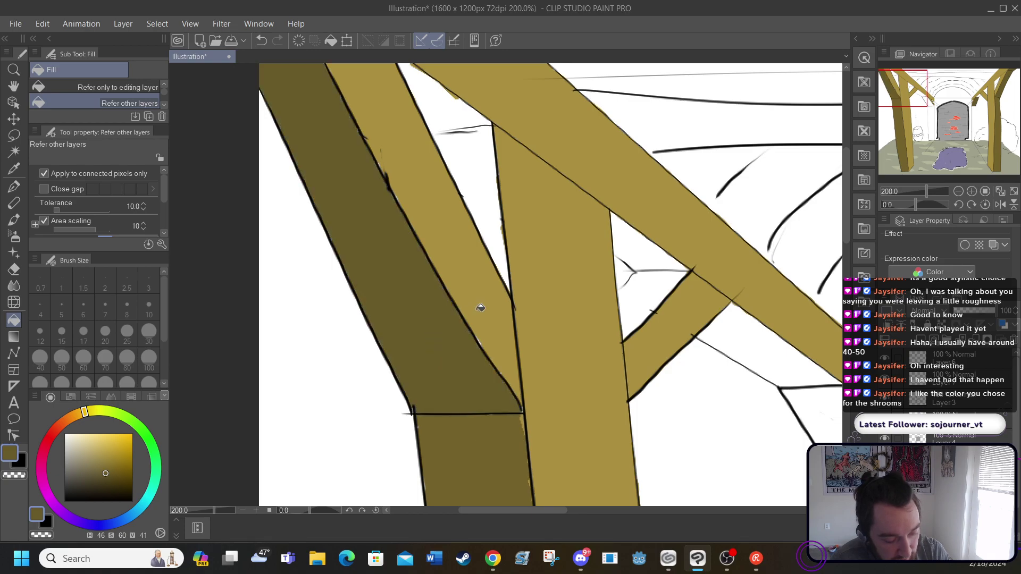
{"action": "left_click", "coordinate": [804, 417]}
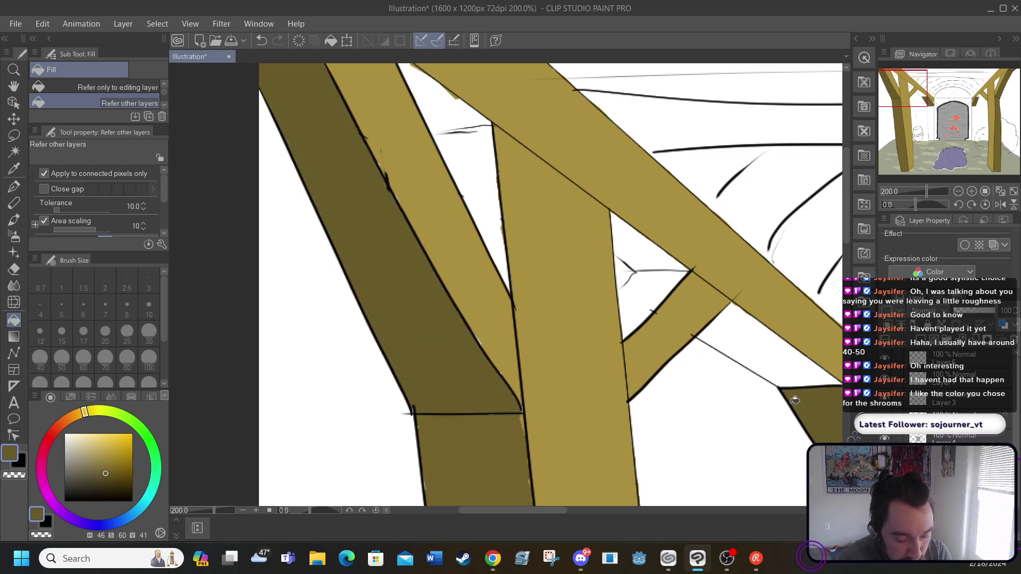
Darken the brown to H 46, S 63, V 31, fill the gaps under the left beam on both sides of the post, and undo the last spill
{"action": "mouse_move", "coordinate": [525, 510]}
{"action": "left_mouse_down"}
{"action": "mouse_move", "coordinate": [550, 508]}
{"action": "mouse_move", "coordinate": [542, 506]}
{"action": "left_mouse_up"}
{"action": "left_click", "coordinate": [108, 474]}
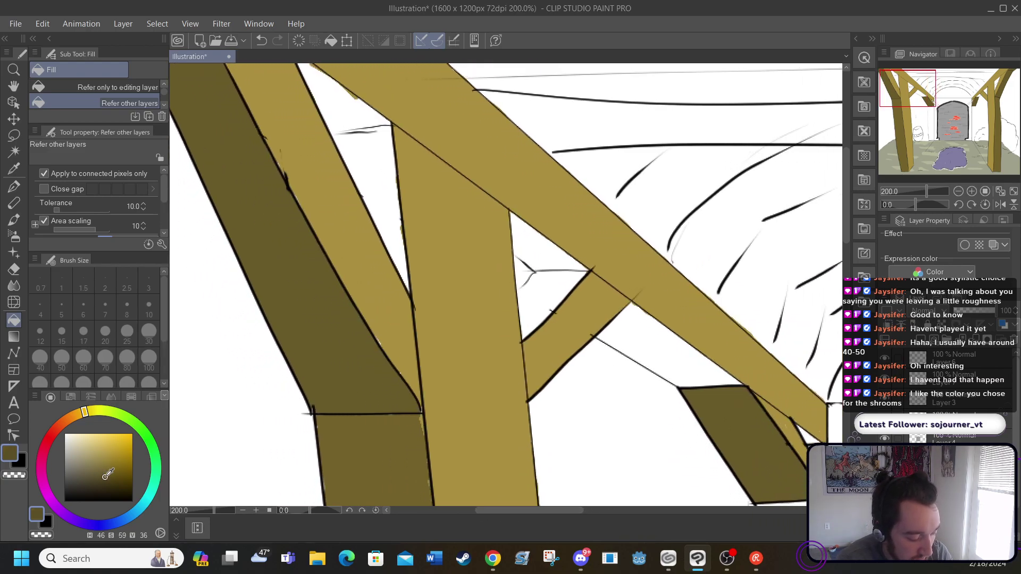
{"action": "left_click", "coordinate": [107, 480]}
{"action": "left_click", "coordinate": [343, 108]}
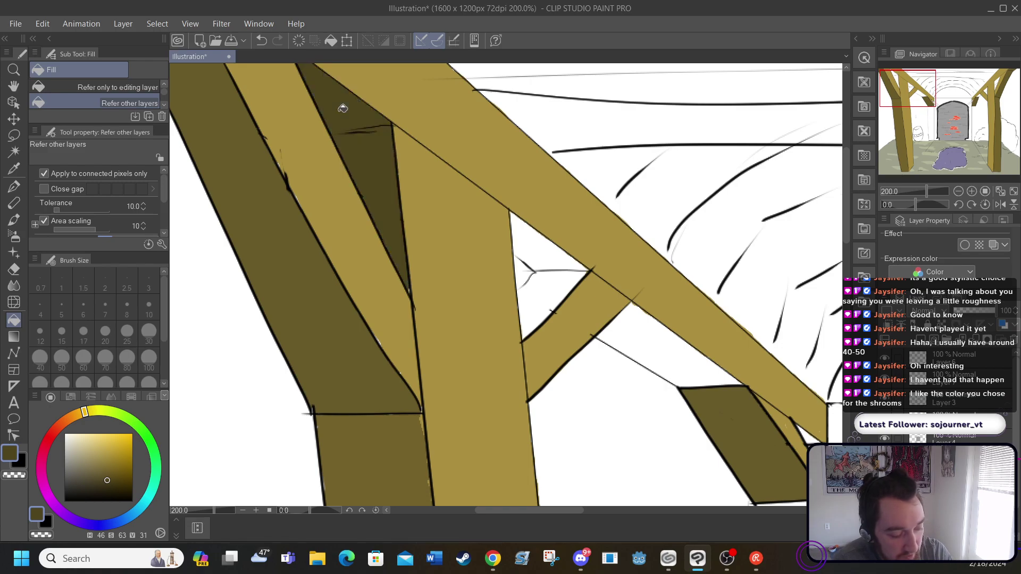
{"action": "left_click", "coordinate": [531, 241]}
{"action": "left_click", "coordinate": [544, 283]}
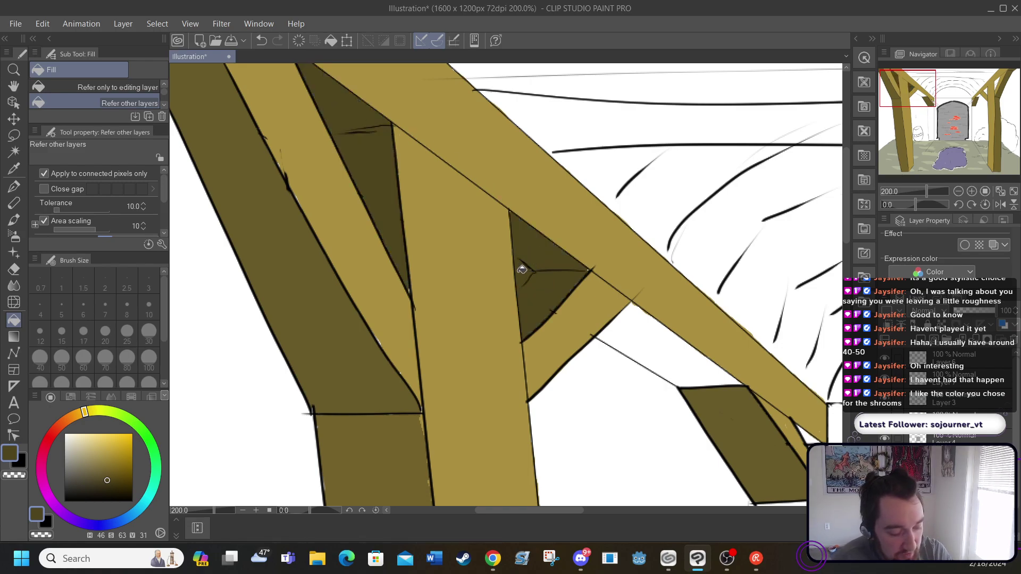
{"action": "left_click", "coordinate": [261, 41]}
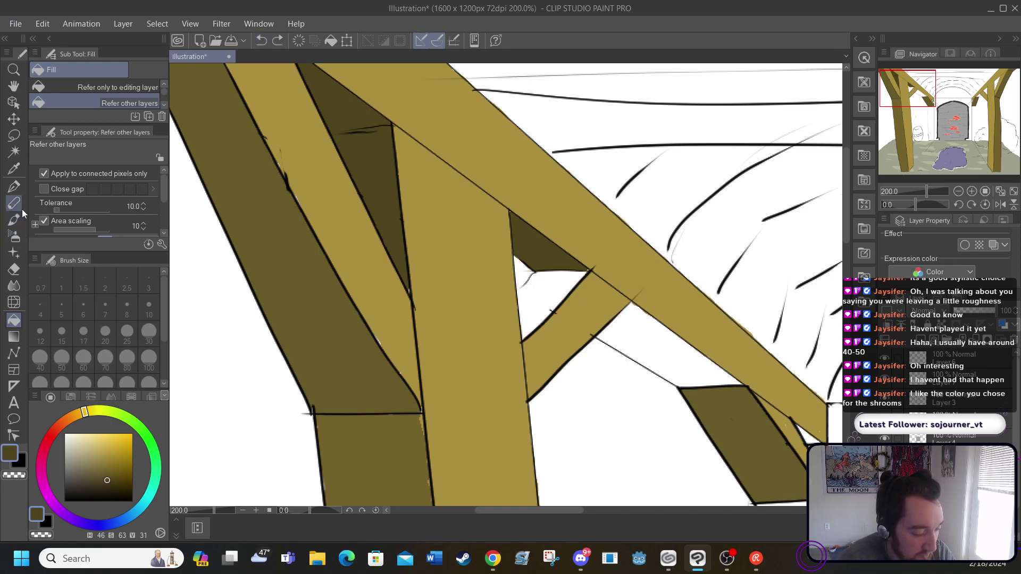
Close the small curved line beside the left post with the size 3 G-pen and fill the area above the inner brace darkest brown
{"action": "left_click", "coordinate": [16, 189]}
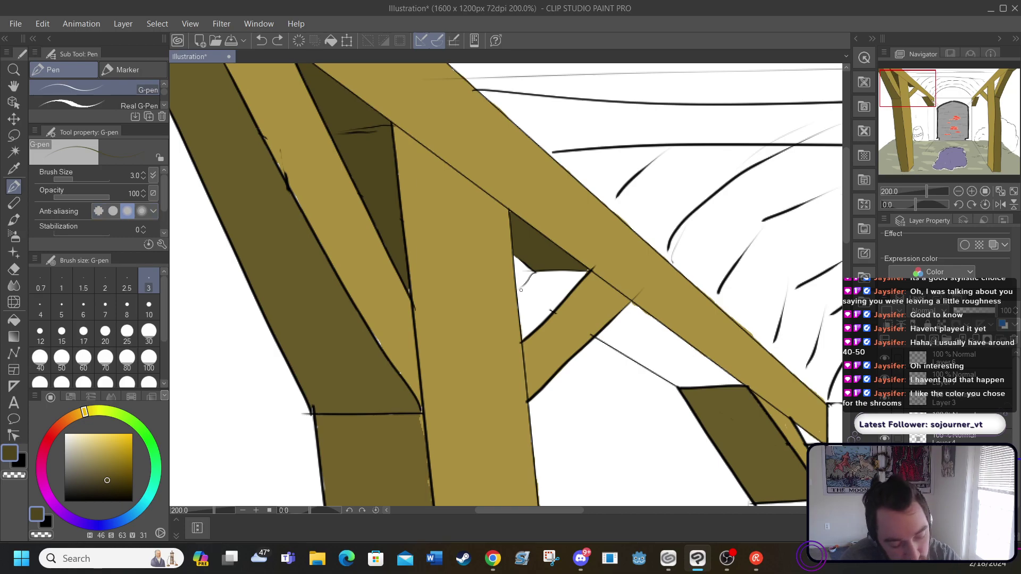
{"action": "left_click_drag", "start_coordinate": [520, 290], "coordinate": [531, 274]}
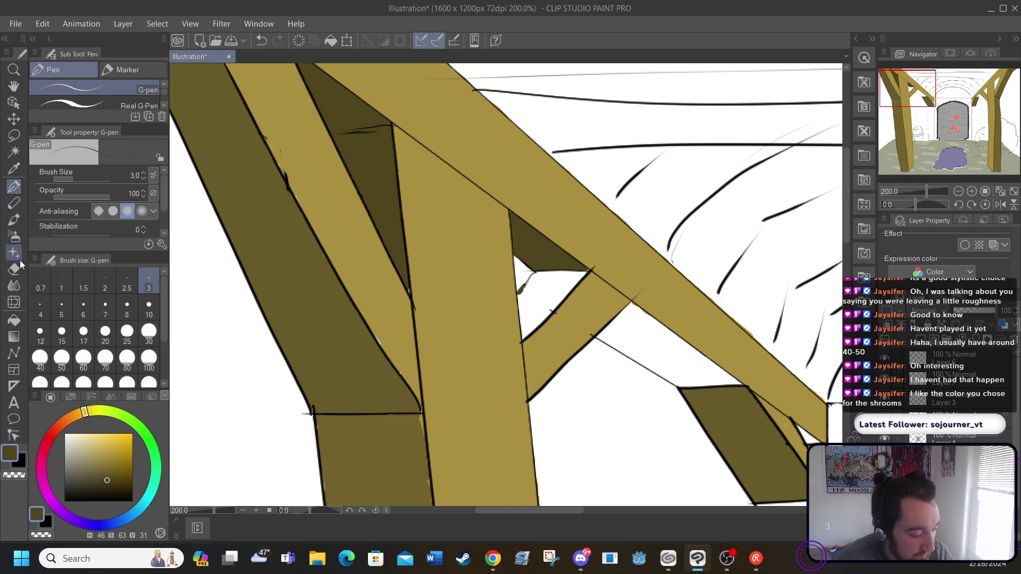
{"action": "left_click", "coordinate": [14, 320]}
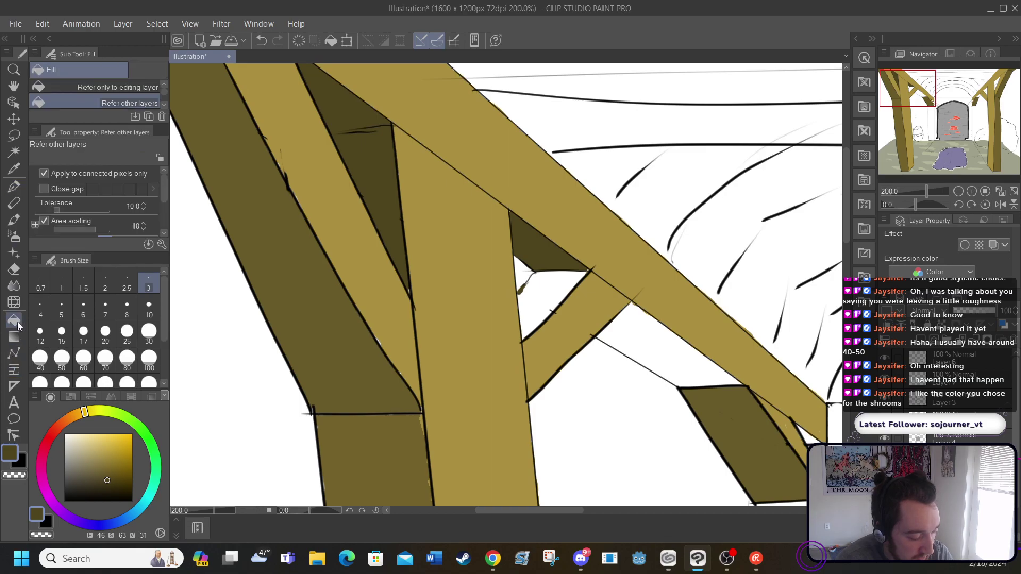
{"action": "left_click", "coordinate": [527, 293]}
Fill the left diagonal beam's underside darkest brown at its far end and between the inner and far braces
{"action": "left_click_drag", "start_coordinate": [572, 509], "coordinate": [602, 510]}
{"action": "left_click", "coordinate": [634, 448]}
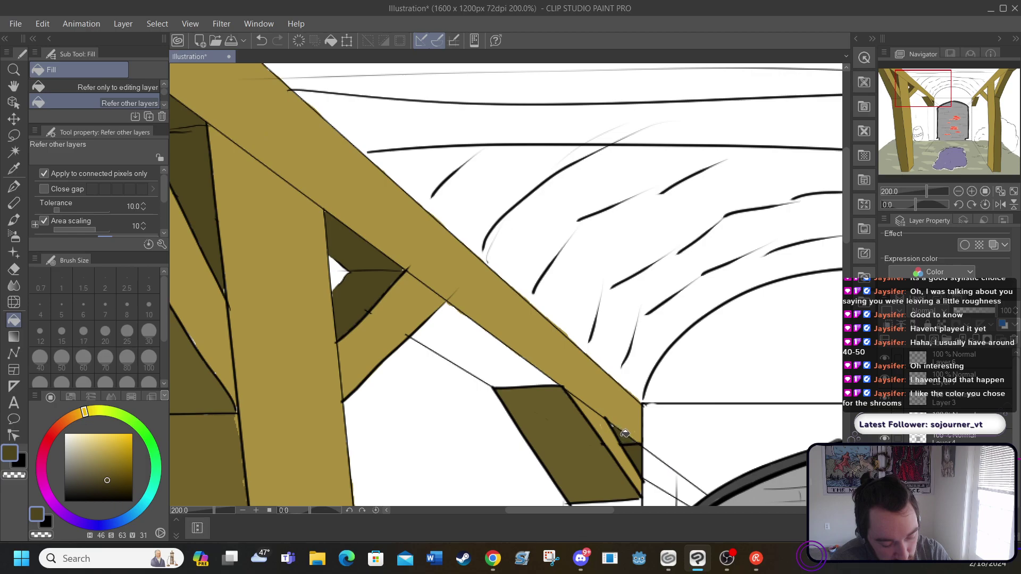
{"action": "left_click_drag", "start_coordinate": [532, 511], "coordinate": [546, 510]}
{"action": "left_click", "coordinate": [384, 355]}
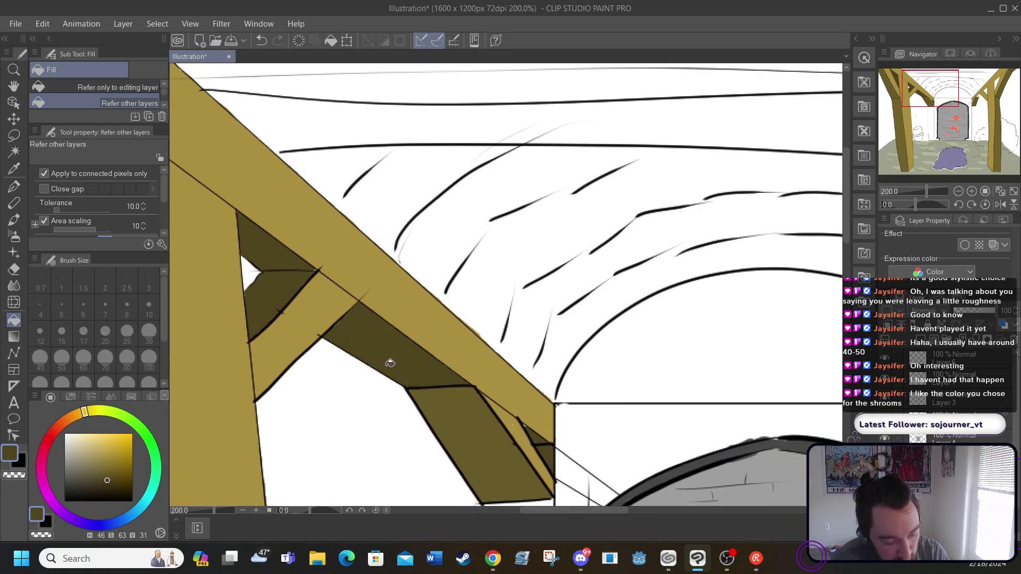
Fill the right diagonal beam's underside darkest brown at its far end and between the far and inner braces
{"action": "left_click_drag", "start_coordinate": [528, 510], "coordinate": [612, 506]}
{"action": "left_click", "coordinate": [504, 433]}
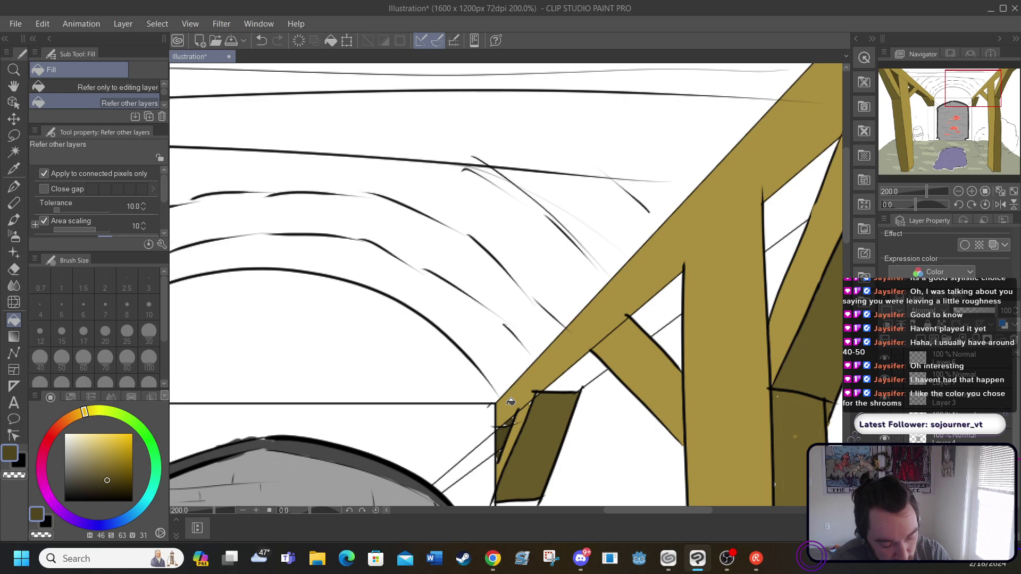
{"action": "left_click", "coordinate": [569, 379]}
{"action": "left_click", "coordinate": [649, 314]}
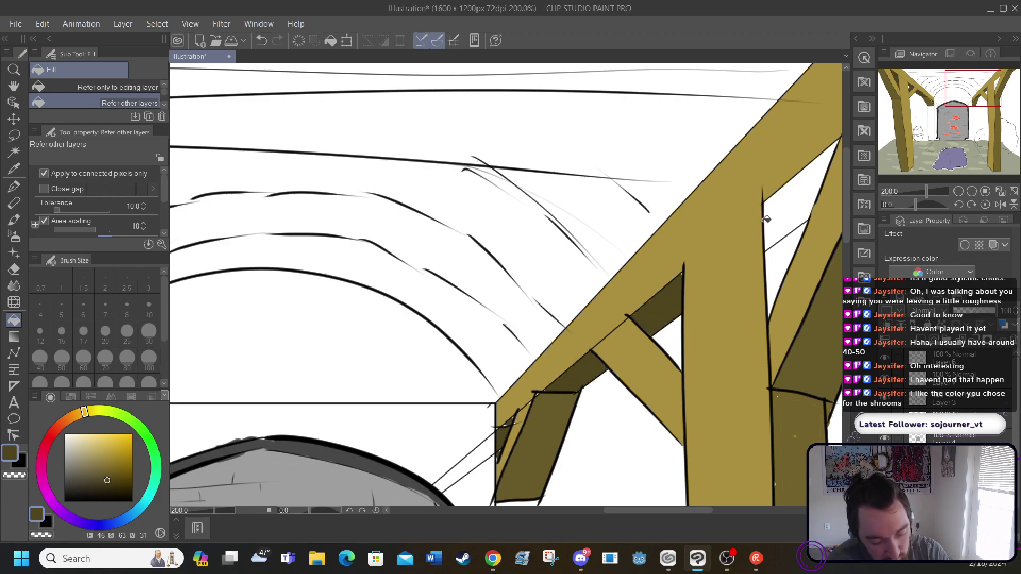
{"action": "left_click", "coordinate": [770, 217]}
{"action": "left_click_drag", "start_coordinate": [623, 509], "coordinate": [660, 491]}
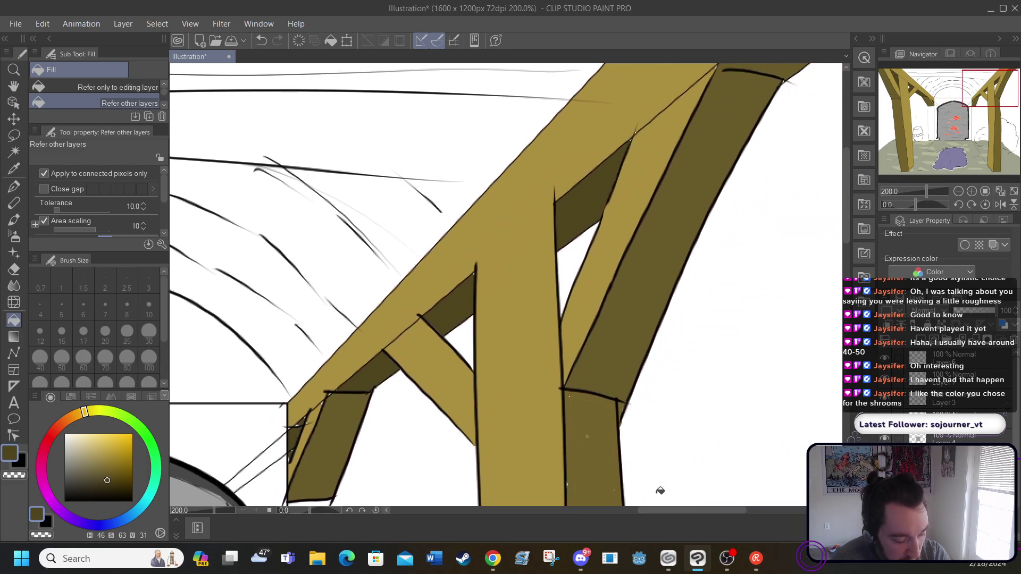
{"action": "left_click", "coordinate": [261, 41]}
{"action": "left_click", "coordinate": [260, 41]}
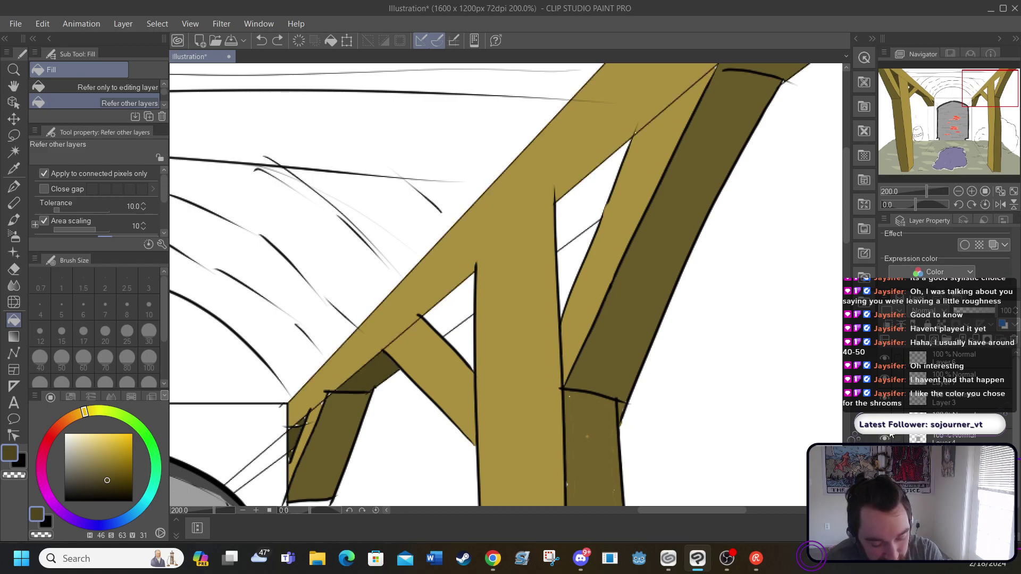
Identify the line art layer, select Layer 3, and draw short black G-pen lines across the gap between the right post and inner brace
{"action": "left_click", "coordinate": [886, 405]}
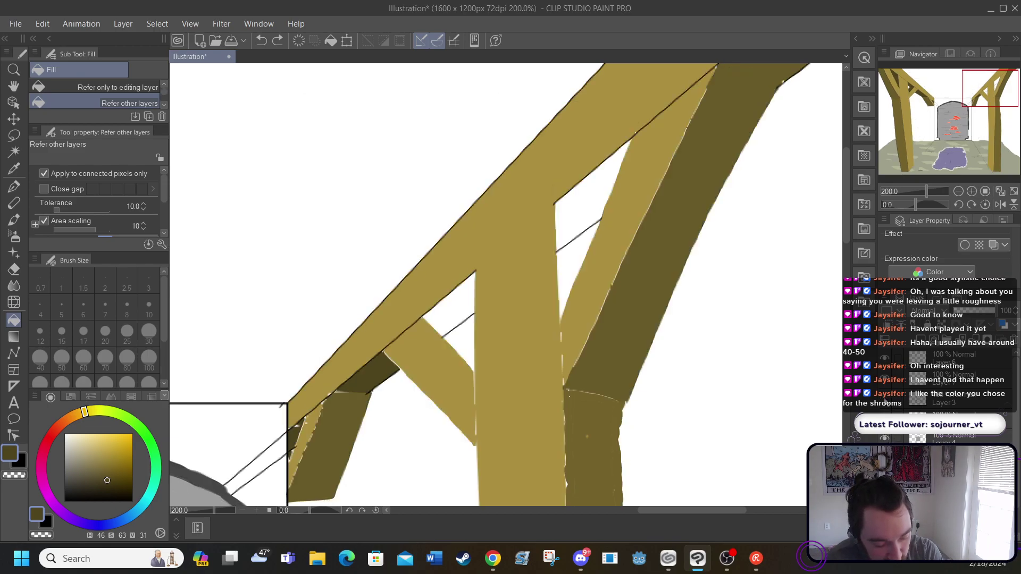
{"action": "left_click", "coordinate": [886, 404]}
{"action": "left_click", "coordinate": [947, 405]}
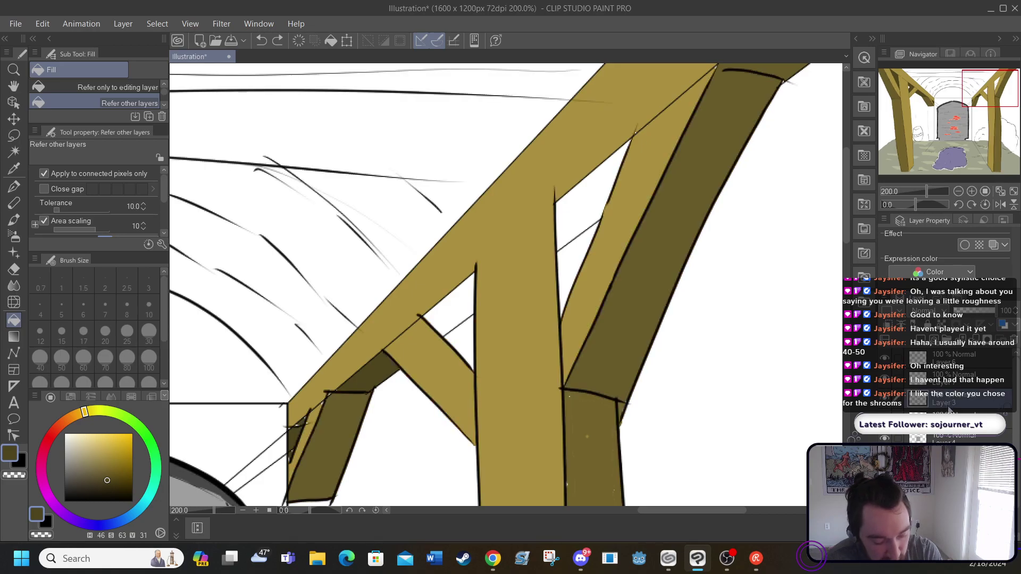
{"action": "left_click", "coordinate": [18, 199]}
{"action": "left_click", "coordinate": [14, 186]}
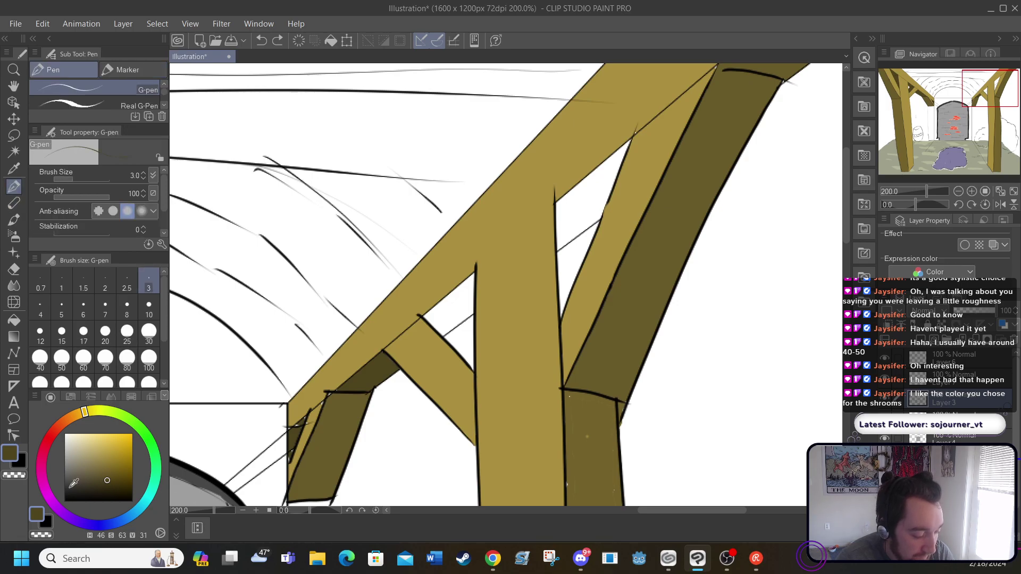
{"action": "left_click", "coordinate": [65, 502]}
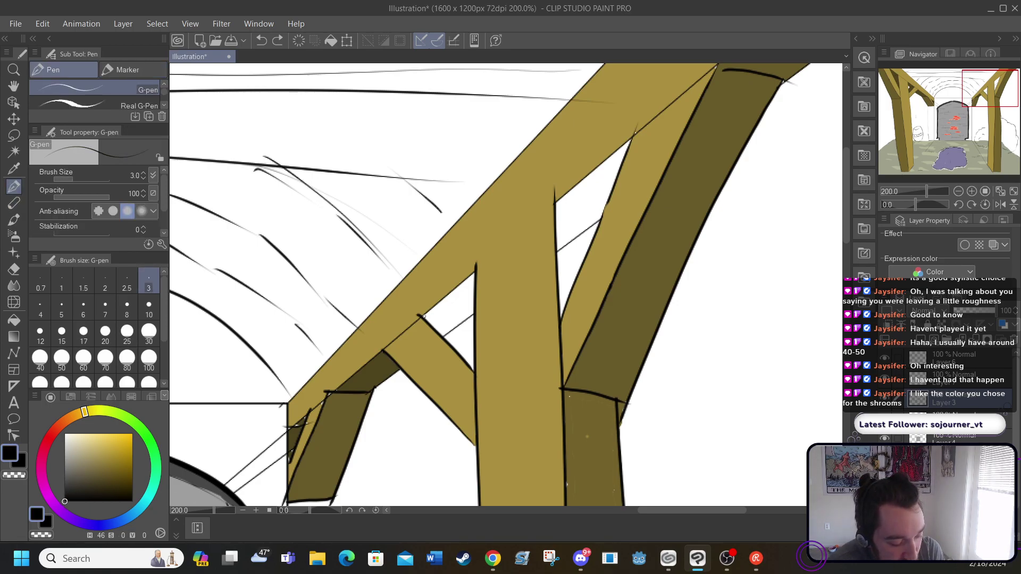
{"action": "left_click_drag", "start_coordinate": [421, 316], "coordinate": [464, 322]}
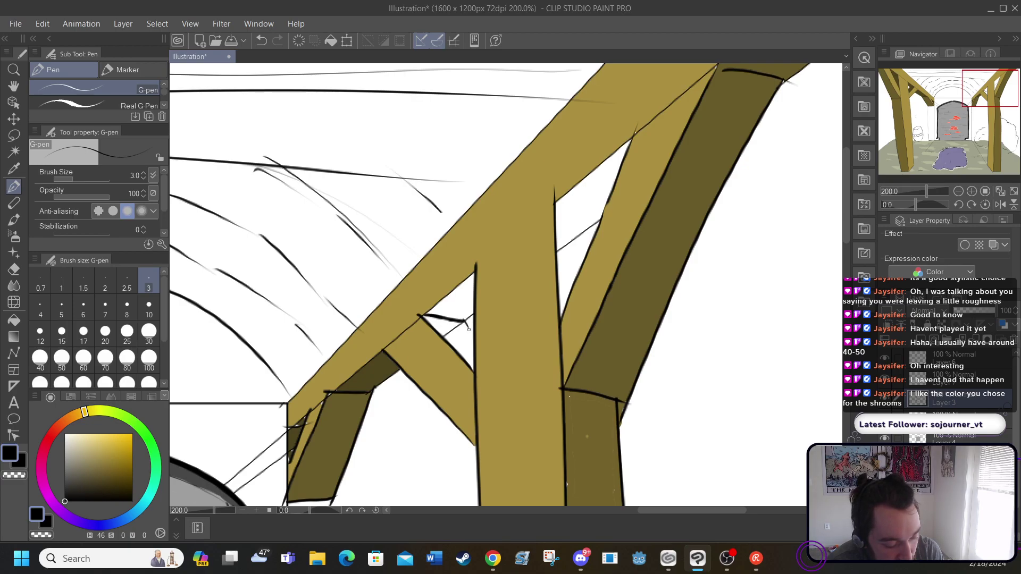
{"action": "left_click_drag", "start_coordinate": [470, 332], "coordinate": [464, 321]}
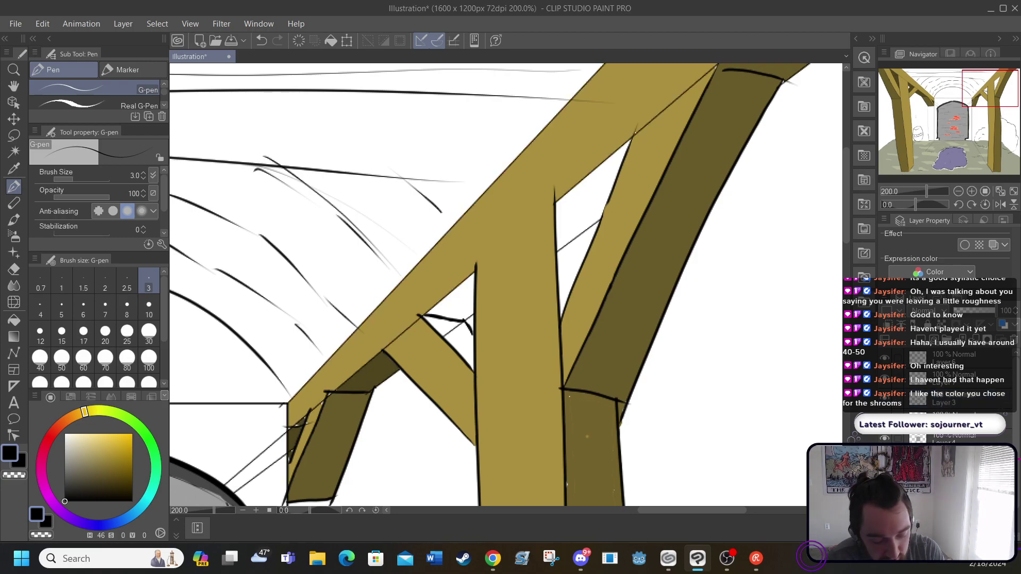
Sample the darkest brown and fill the right diagonal beam's underside beside the inner brace and between the post and outer brace
{"action": "left_click", "coordinate": [18, 322]}
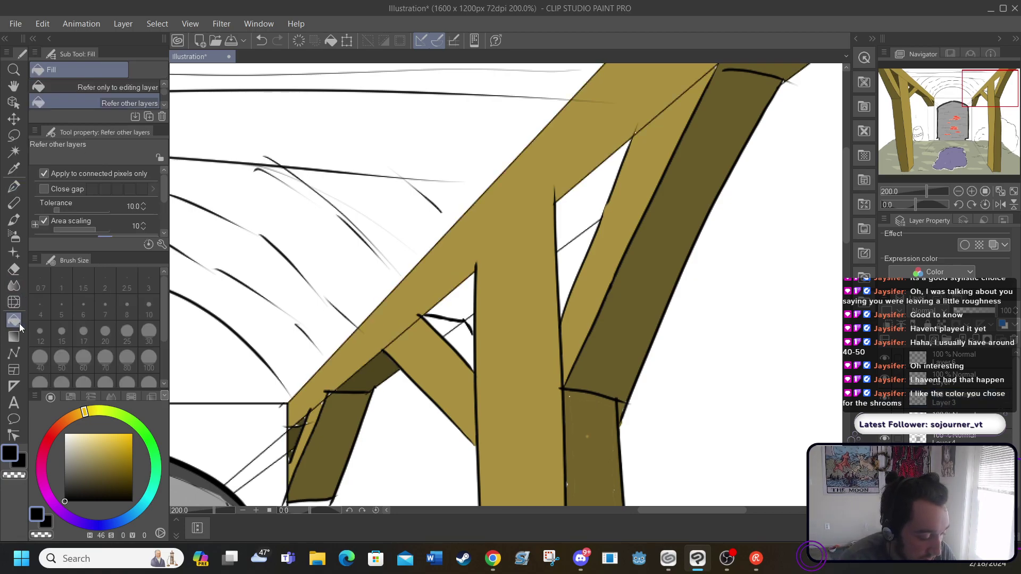
{"action": "key", "text": "e"}
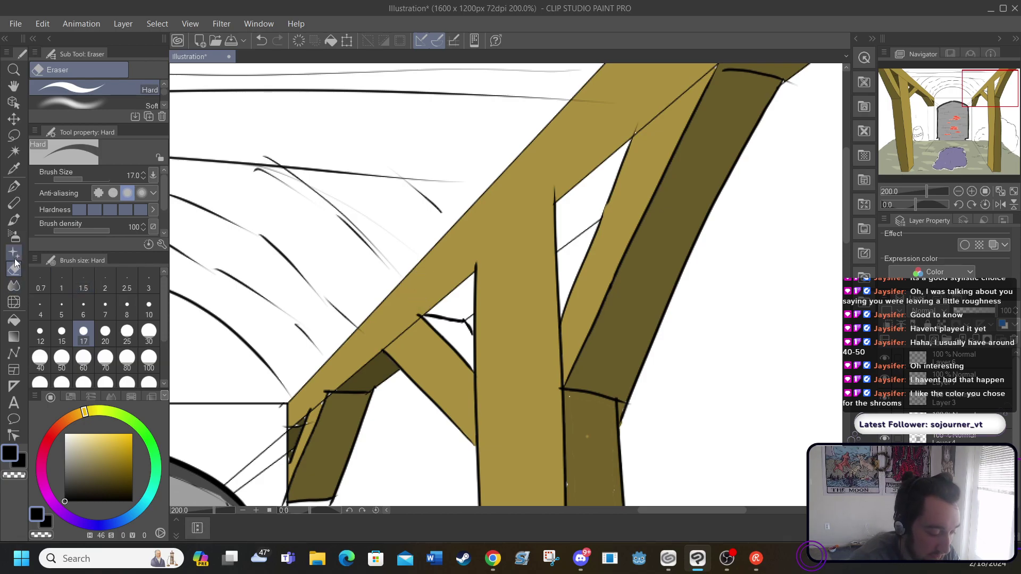
{"action": "left_click", "coordinate": [16, 172]}
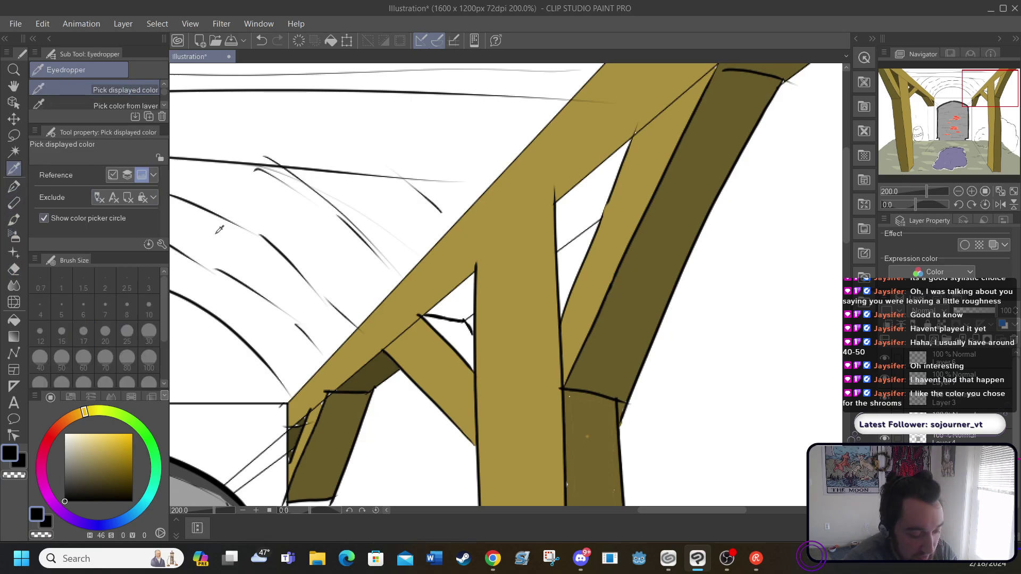
{"action": "left_click", "coordinate": [356, 376]}
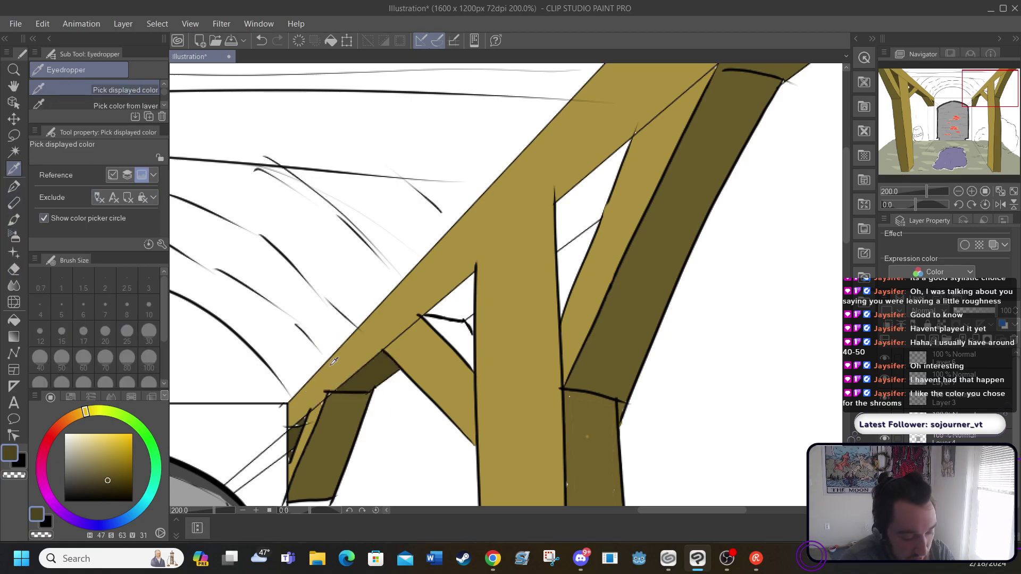
{"action": "left_click", "coordinate": [14, 320]}
{"action": "left_click", "coordinate": [450, 301]}
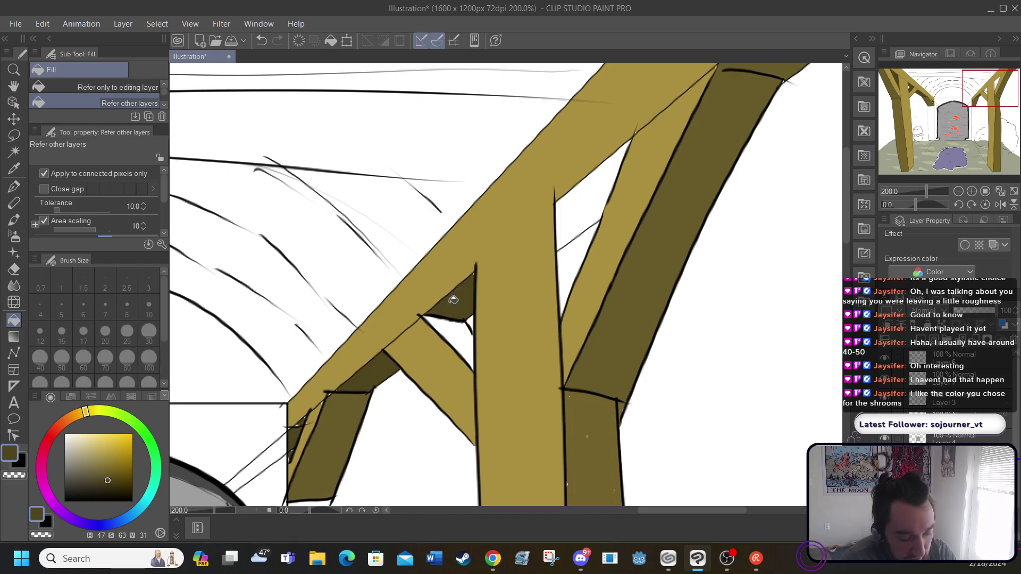
{"action": "left_click", "coordinate": [457, 326]}
{"action": "left_click", "coordinate": [576, 195]}
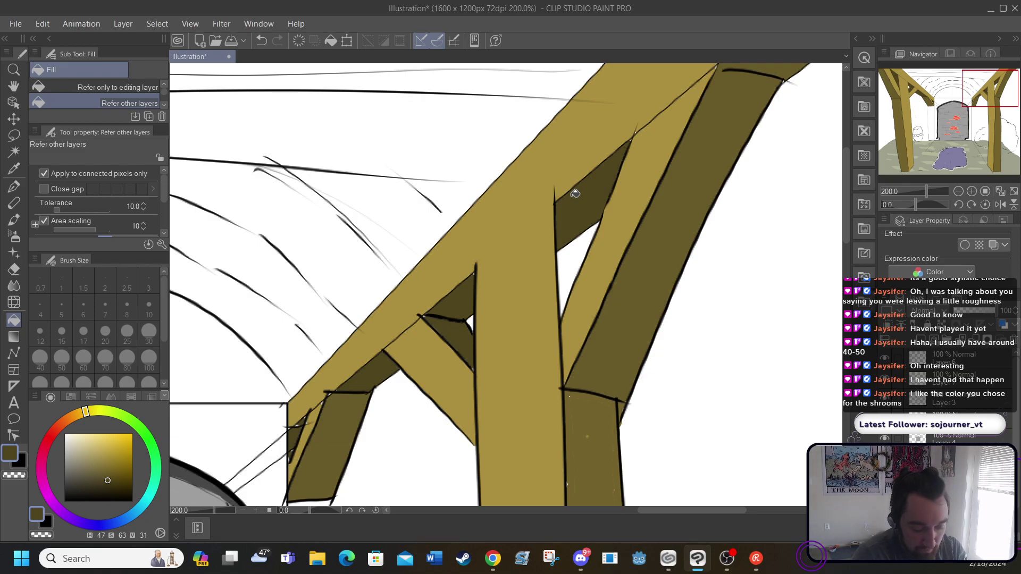
Show the whole canvas and draw fine wood-grain lines in the darkest brown on both timber posts with the size 3 G-pen
{"action": "left_click_drag", "start_coordinate": [644, 509], "coordinate": [577, 518]}
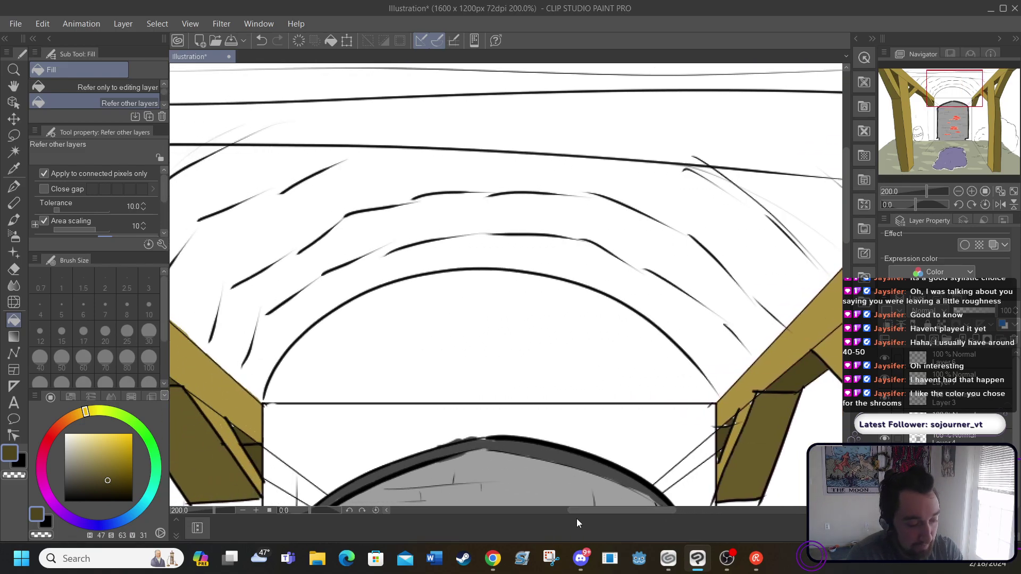
{"action": "left_click", "coordinate": [187, 23]}
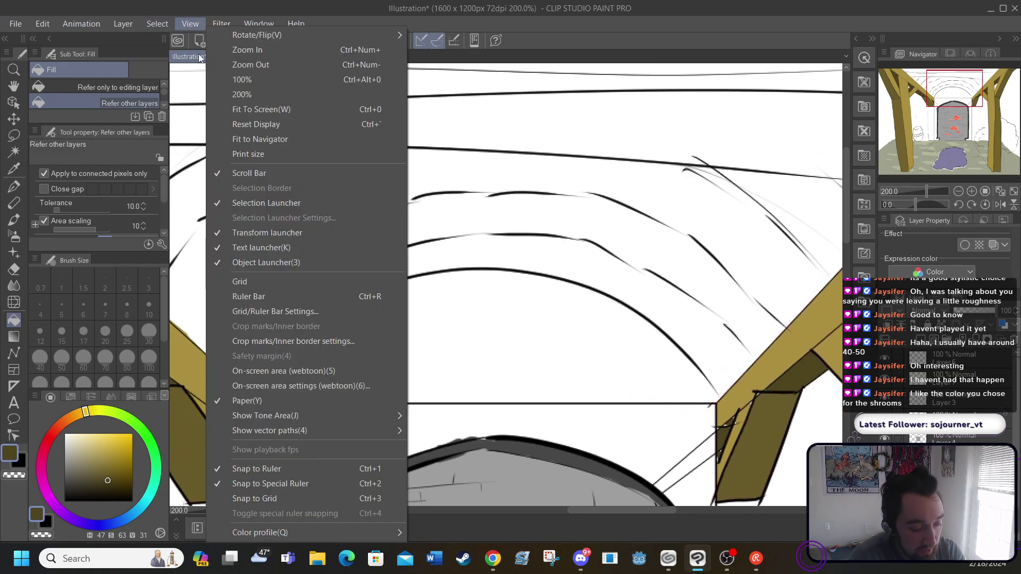
{"action": "left_click", "coordinate": [230, 124]}
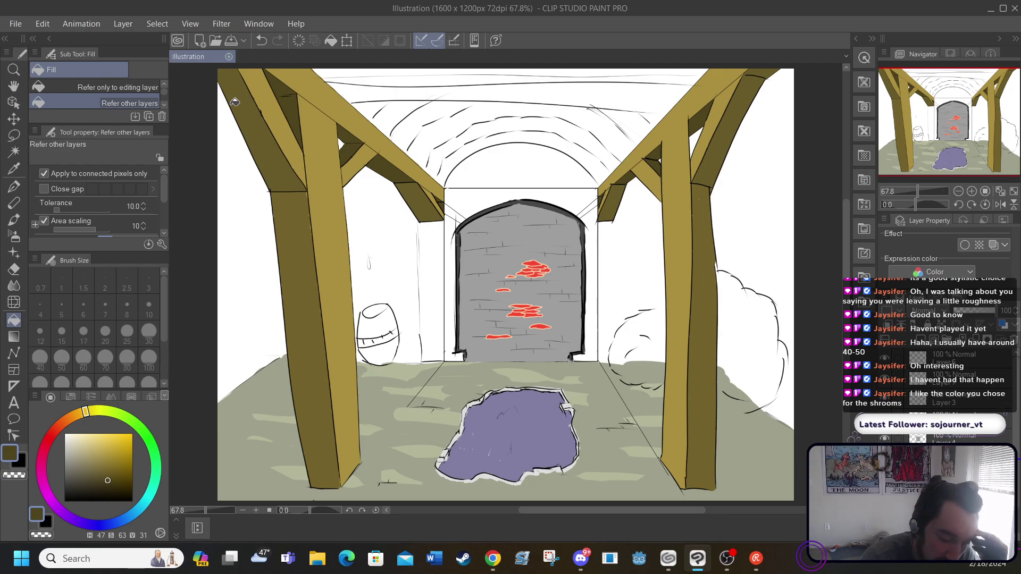
{"action": "left_click", "coordinate": [14, 190]}
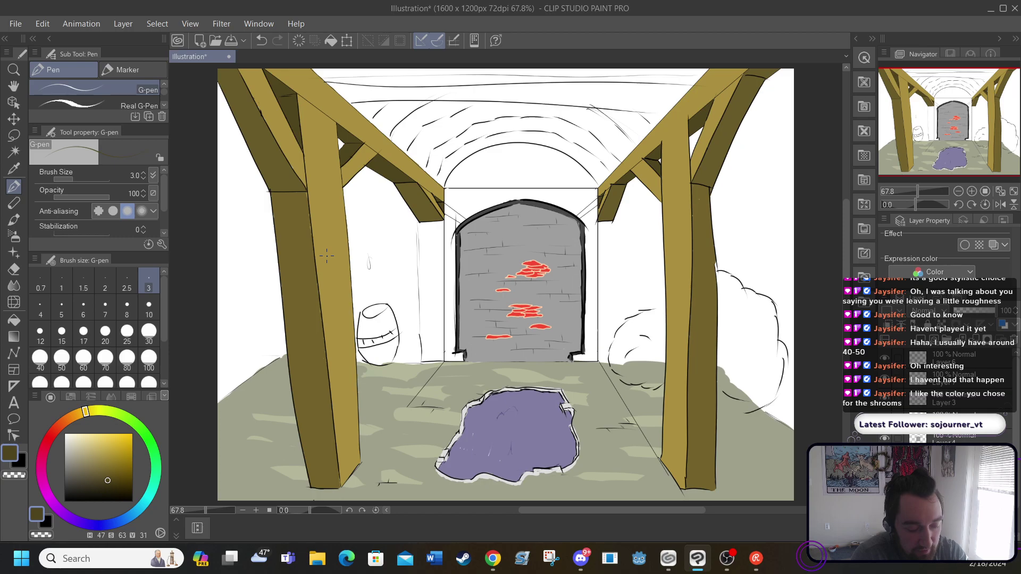
{"action": "left_click_drag", "start_coordinate": [327, 260], "coordinate": [330, 287]}
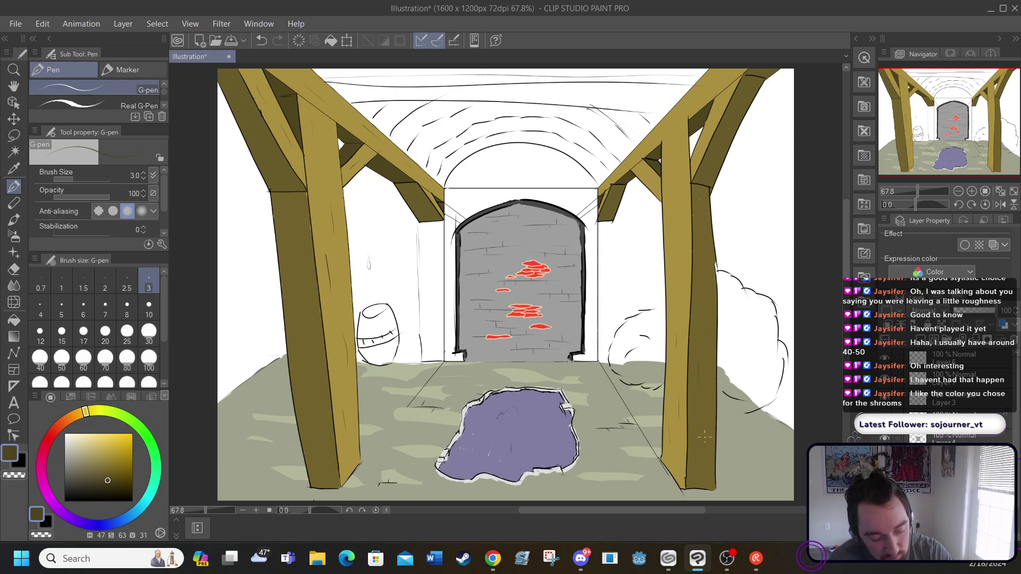
{"action": "left_click_drag", "start_coordinate": [707, 328], "coordinate": [707, 302]}
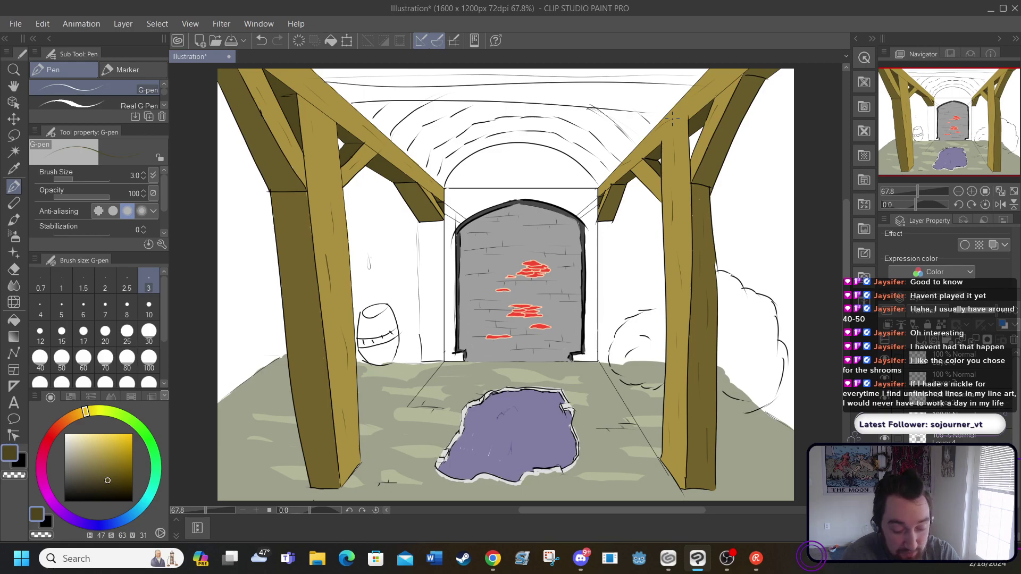
Toggle the red brick colour layer and the layer below it to identify them, and select the lower one
{"action": "left_click", "coordinate": [885, 380]}
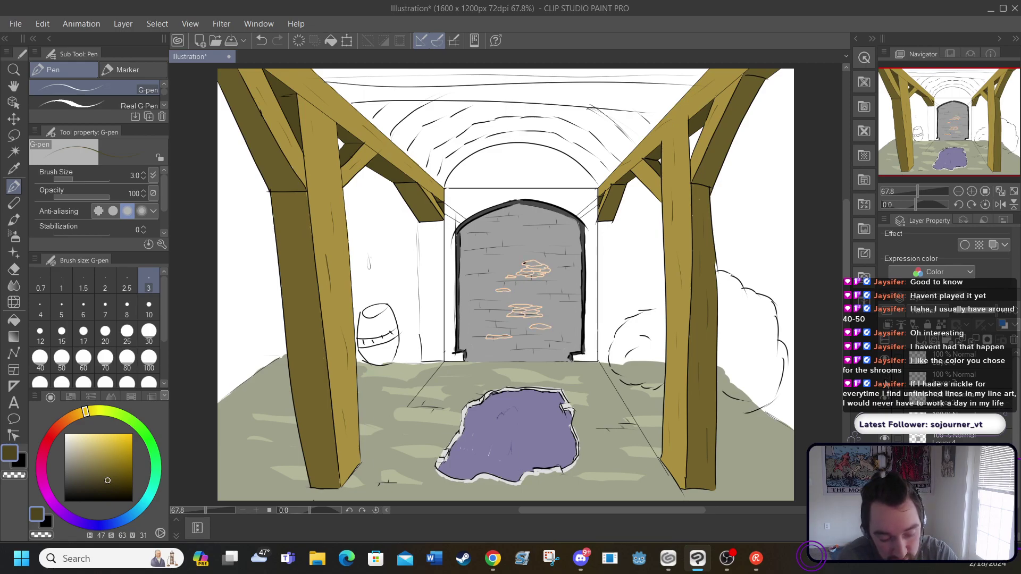
{"action": "left_click", "coordinate": [885, 379]}
{"action": "left_click", "coordinate": [884, 380]}
{"action": "left_click", "coordinate": [884, 379]}
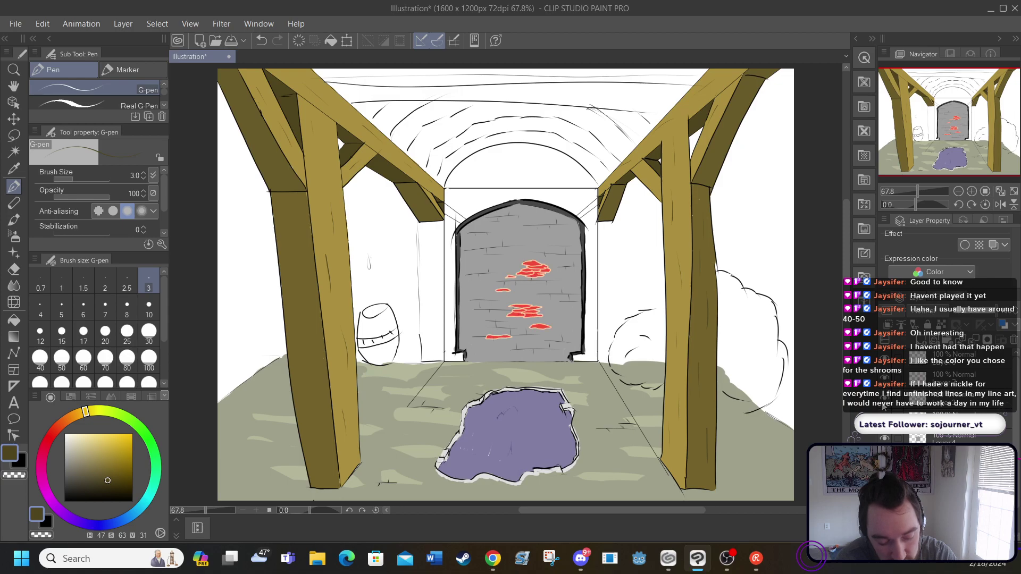
{"action": "left_click", "coordinate": [884, 401]}
{"action": "left_click", "coordinate": [883, 401]}
{"action": "left_click", "coordinate": [939, 411]}
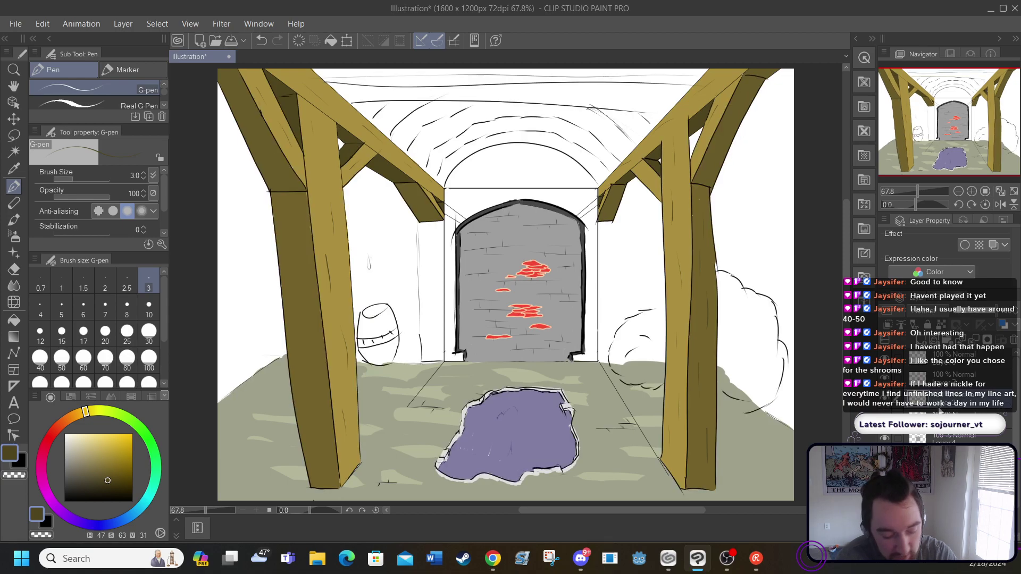
Set the drawing colour to black and draw short G-pen lines along the left and right diagonal beams
{"action": "left_click_drag", "start_coordinate": [79, 484], "coordinate": [65, 501]}
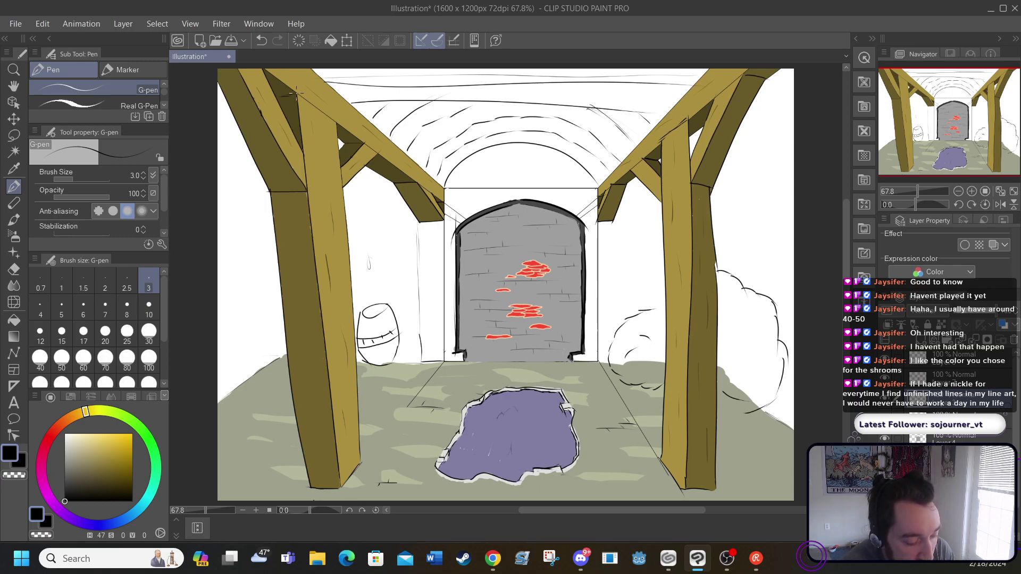
{"action": "left_click_drag", "start_coordinate": [297, 92], "coordinate": [371, 148]}
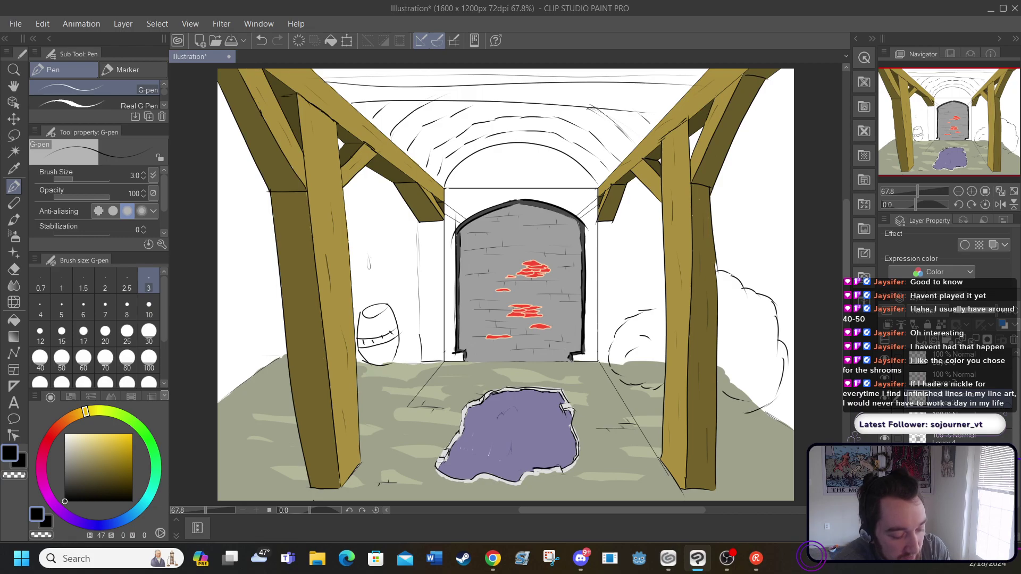
{"action": "left_click_drag", "start_coordinate": [718, 94], "coordinate": [743, 73]}
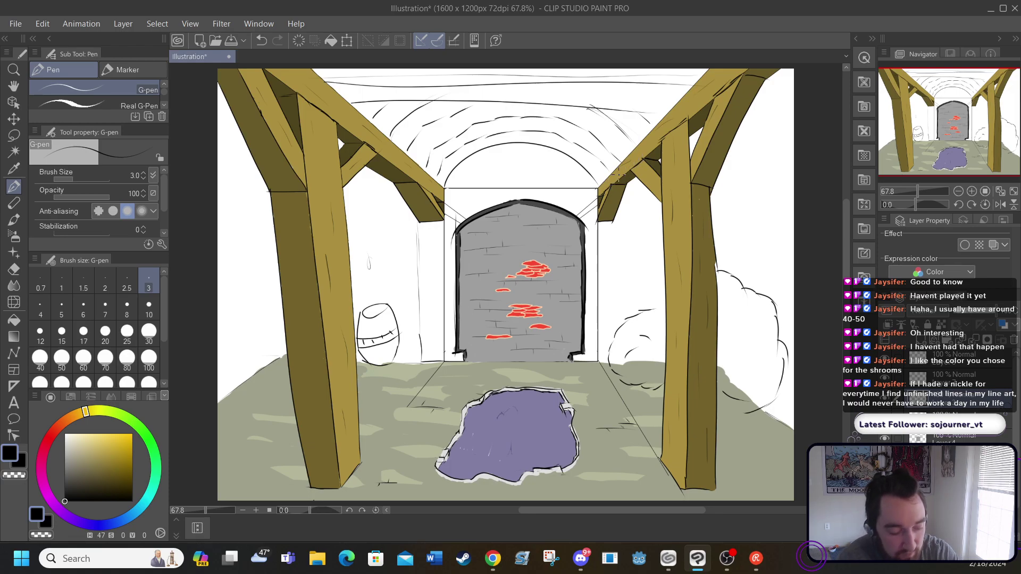
{"action": "left_click_drag", "start_coordinate": [424, 183], "coordinate": [435, 193]}
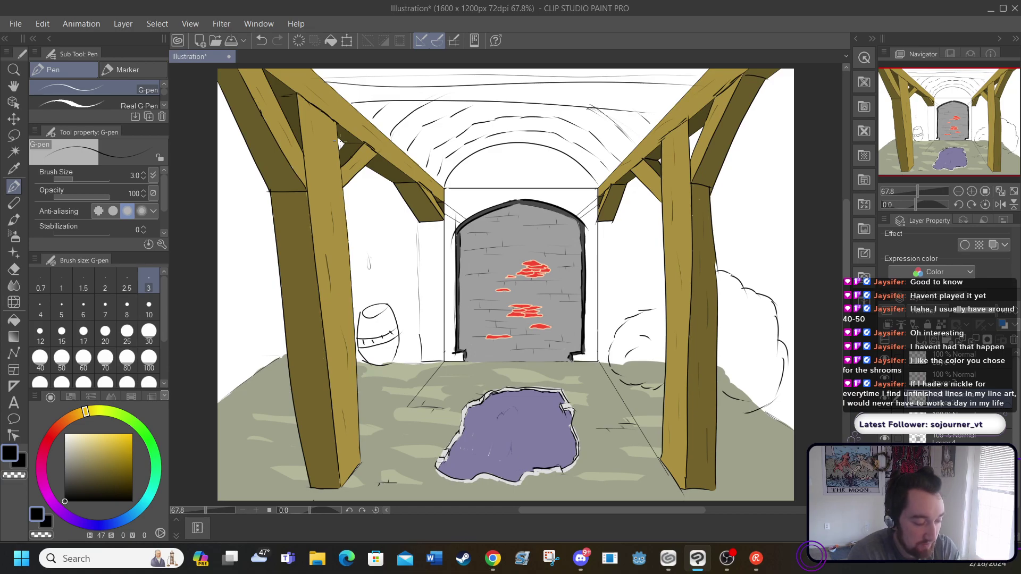
Sample the darkest brown from the left beam's underside and return to the size 3 G-pen
{"action": "key", "text": "i"}
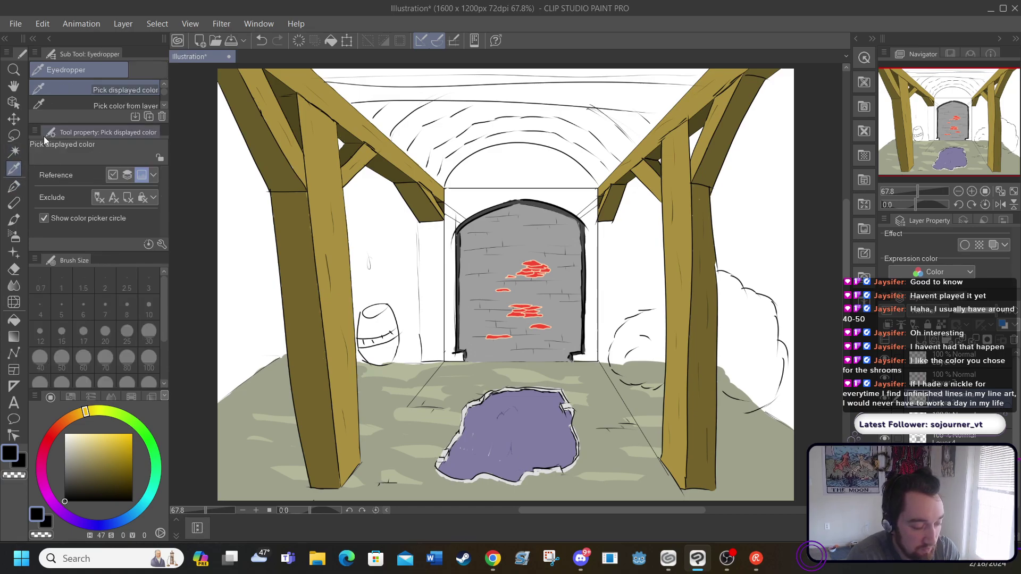
{"action": "left_click", "coordinate": [288, 107]}
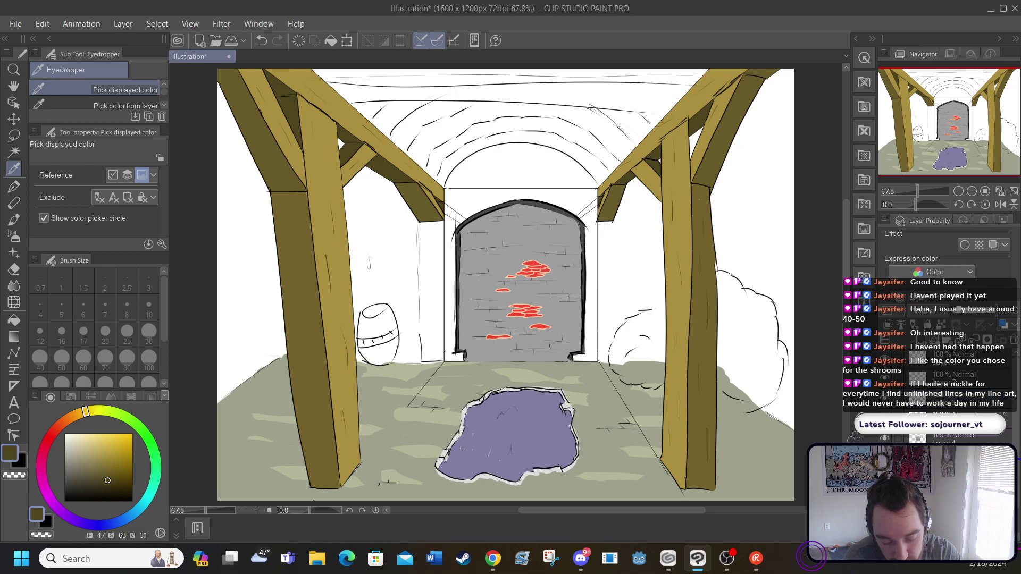
{"action": "key", "text": "p"}
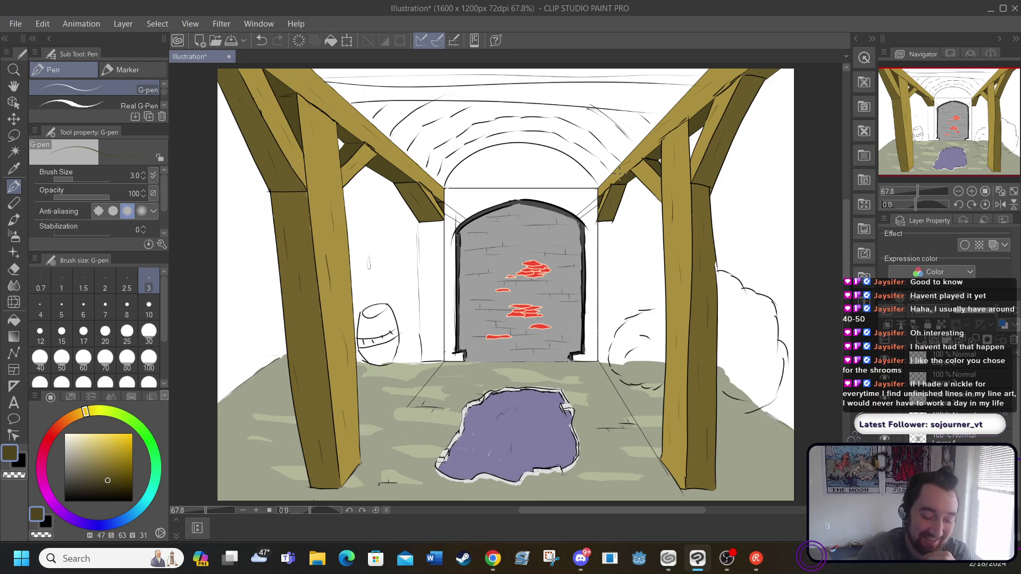
{"action": "key", "text": "ctrl+z"}
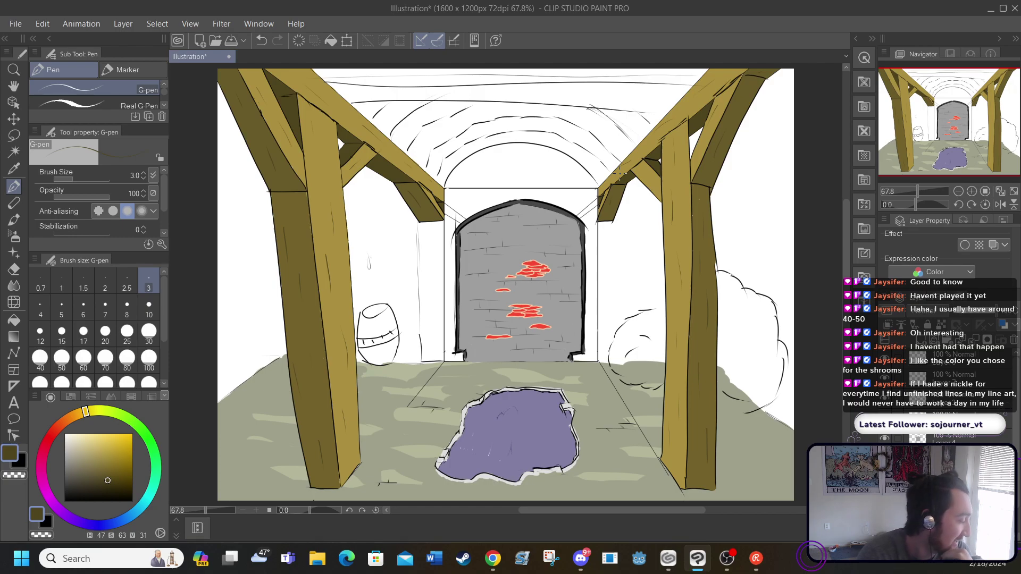
{"action": "key", "text": "ctrl+y"}
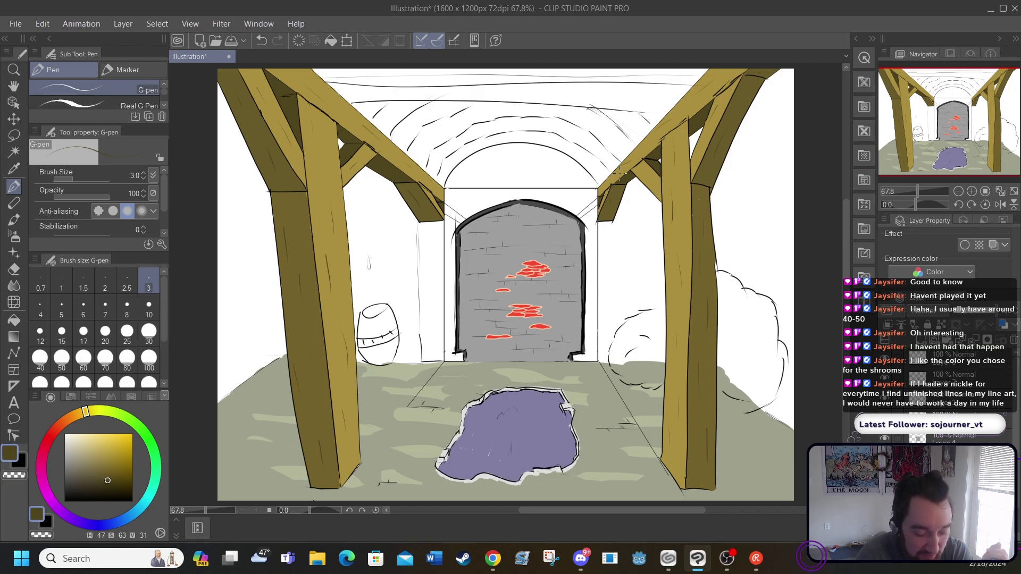
{"action": "key", "text": "ctrl+y"}
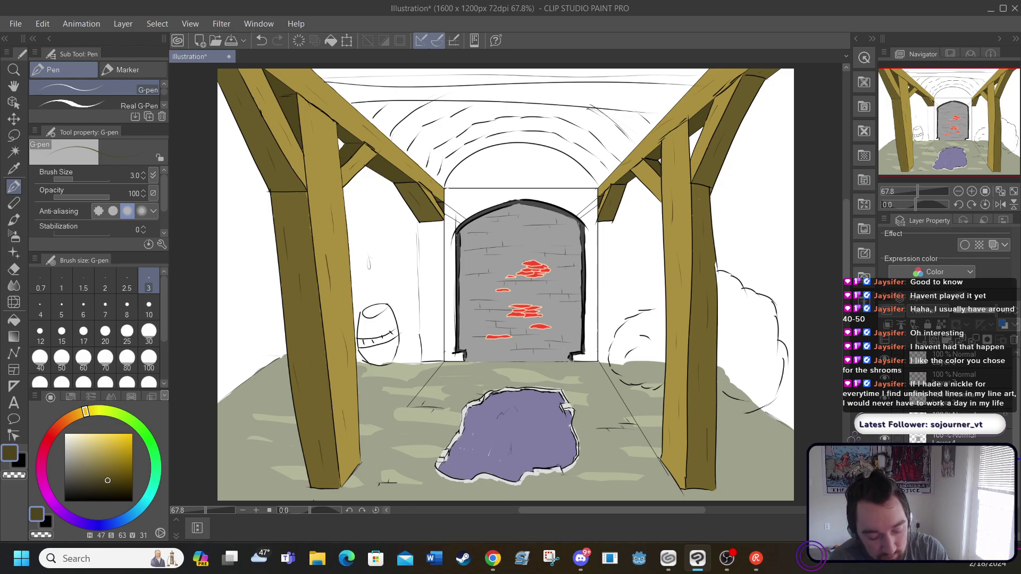
Compare the scene with the brown timber colouring hidden and shown, examining the line art of the posts and beams
{"action": "key", "text": "ctrl+z"}
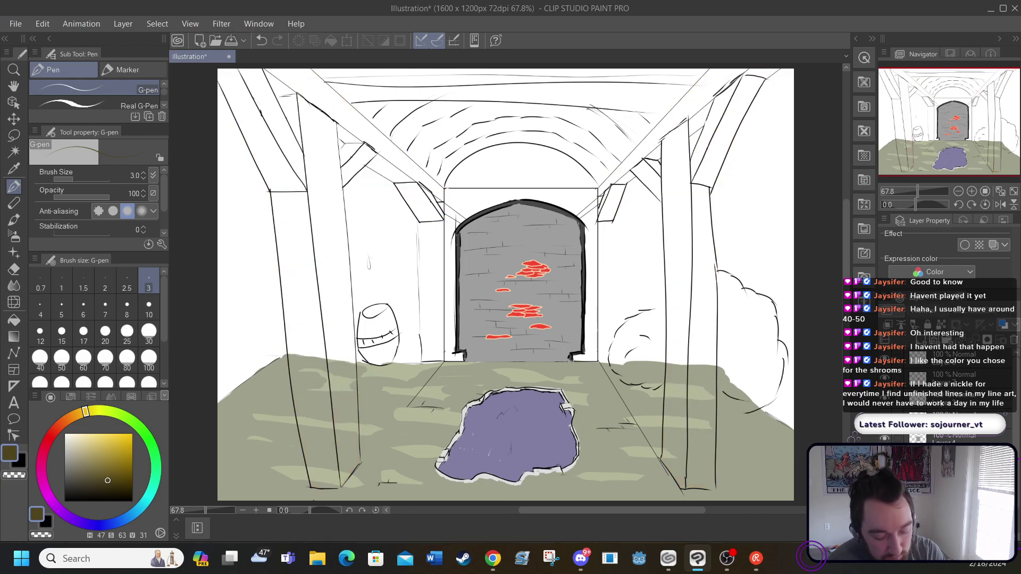
{"action": "key", "text": "ctrl+y"}
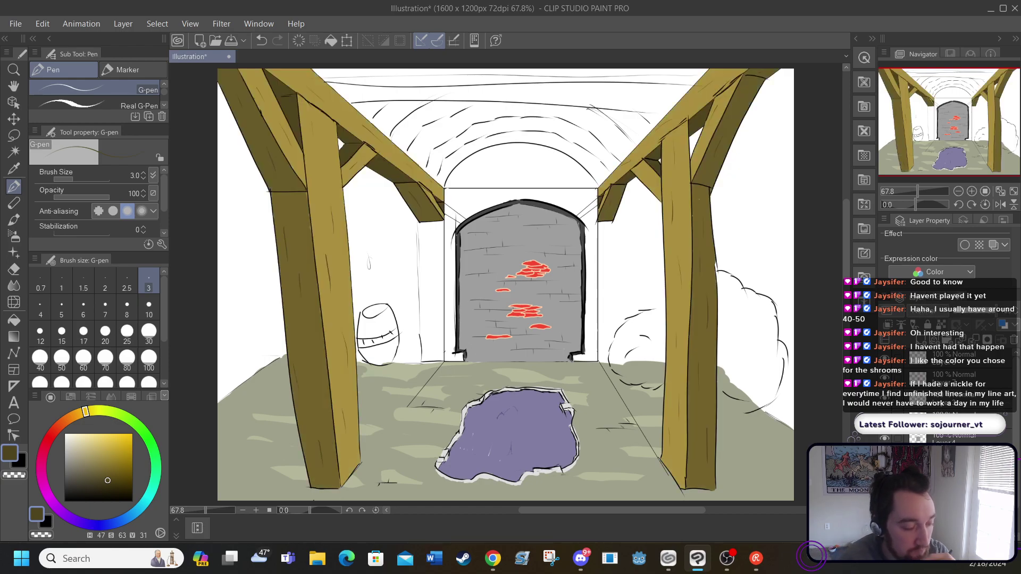
{"action": "left_click_drag", "start_coordinate": [597, 239], "coordinate": [597, 306]}
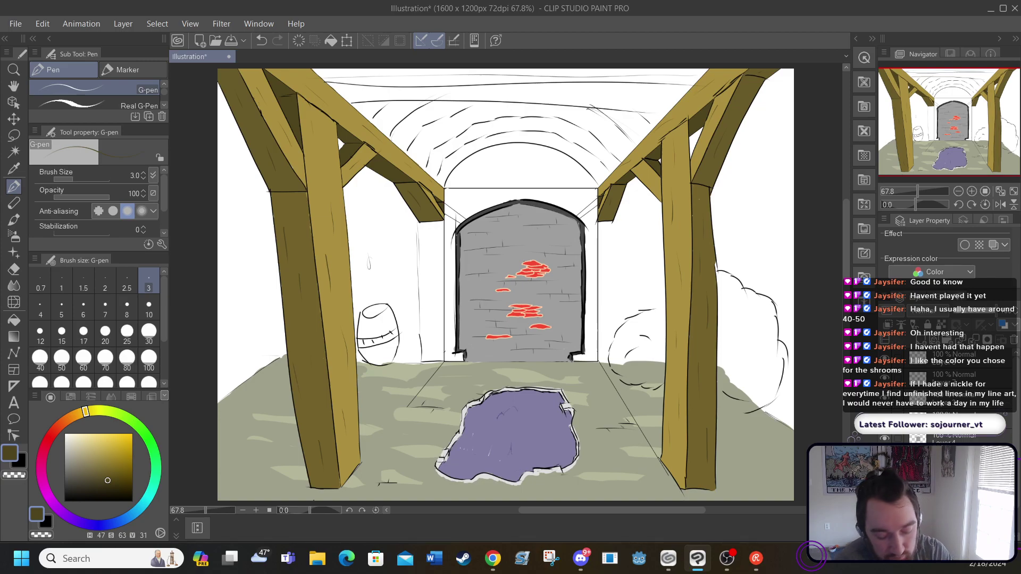
{"action": "key", "text": "ctrl+z"}
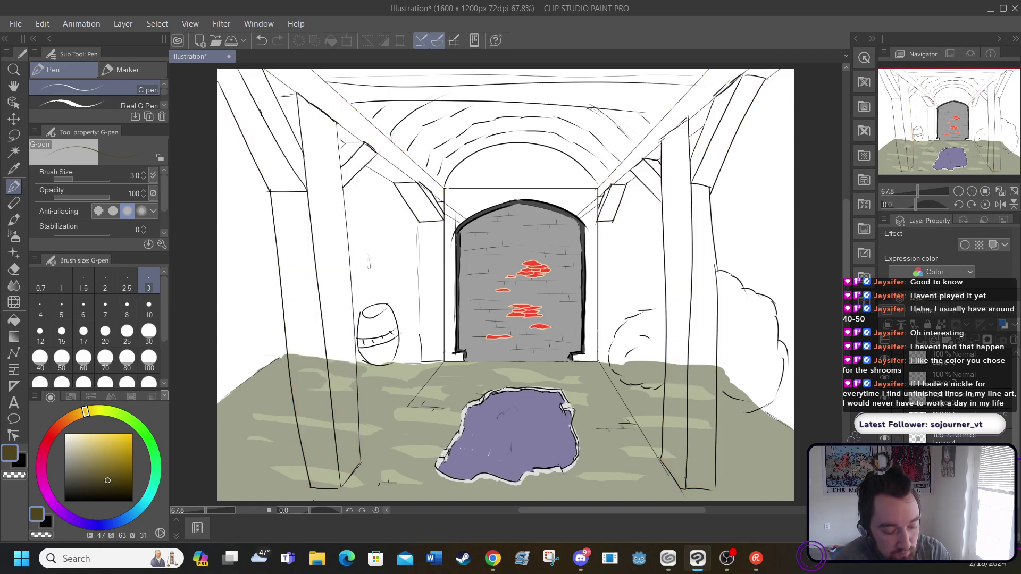
{"action": "key", "text": "ctrl+y"}
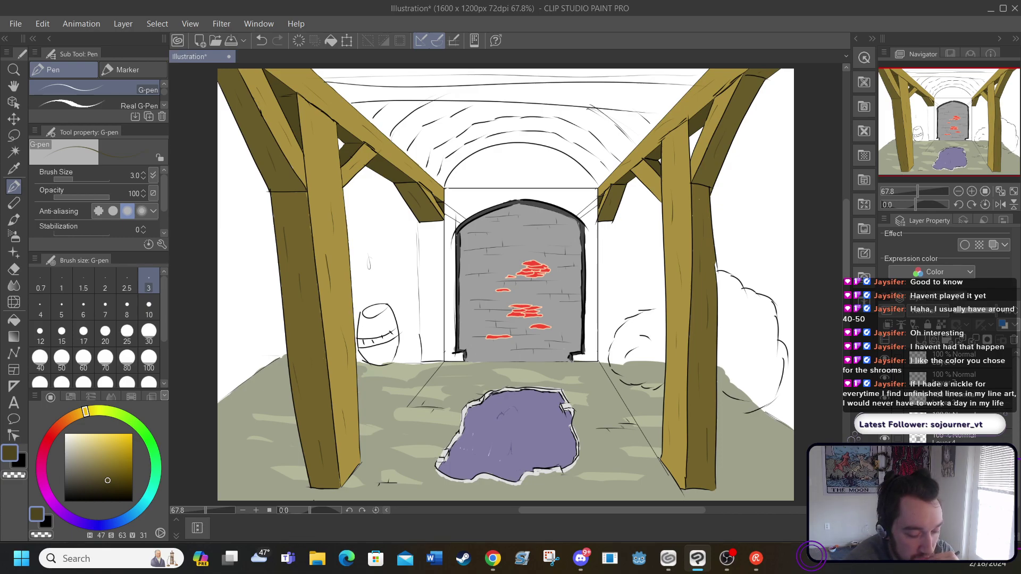
{"action": "left_click_drag", "start_coordinate": [597, 230], "coordinate": [597, 263]}
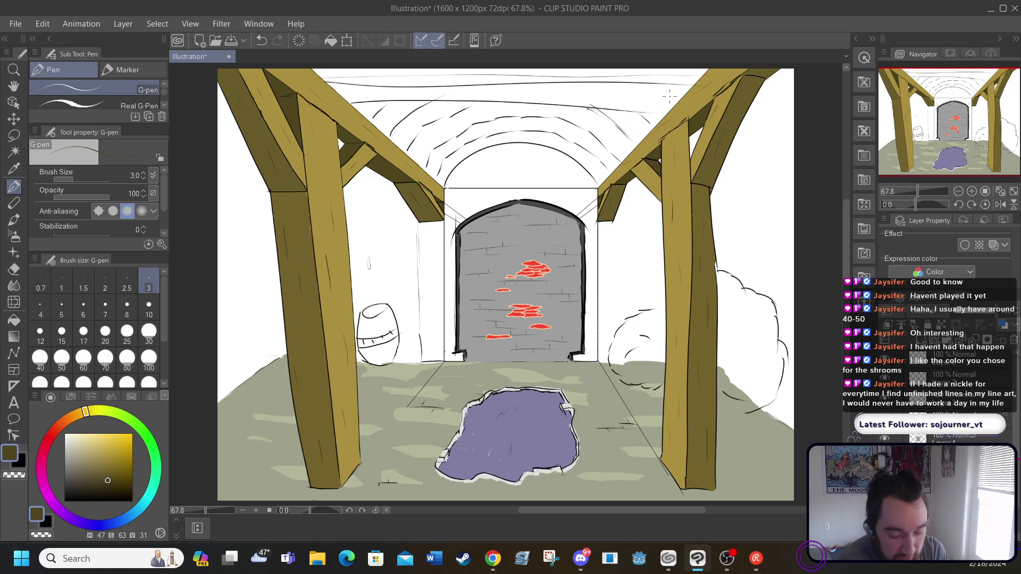
Toggle the visibility of the layer below the brick colour layer to identify it, and set the drawing colour to black
{"action": "left_click", "coordinate": [885, 400]}
{"action": "left_click", "coordinate": [885, 400]}
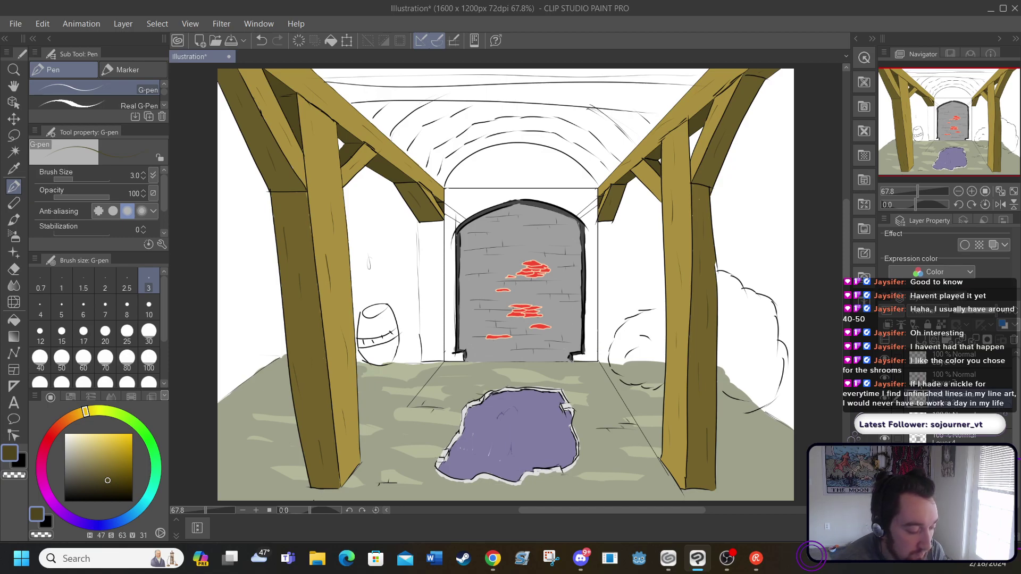
{"action": "left_click", "coordinate": [65, 501]}
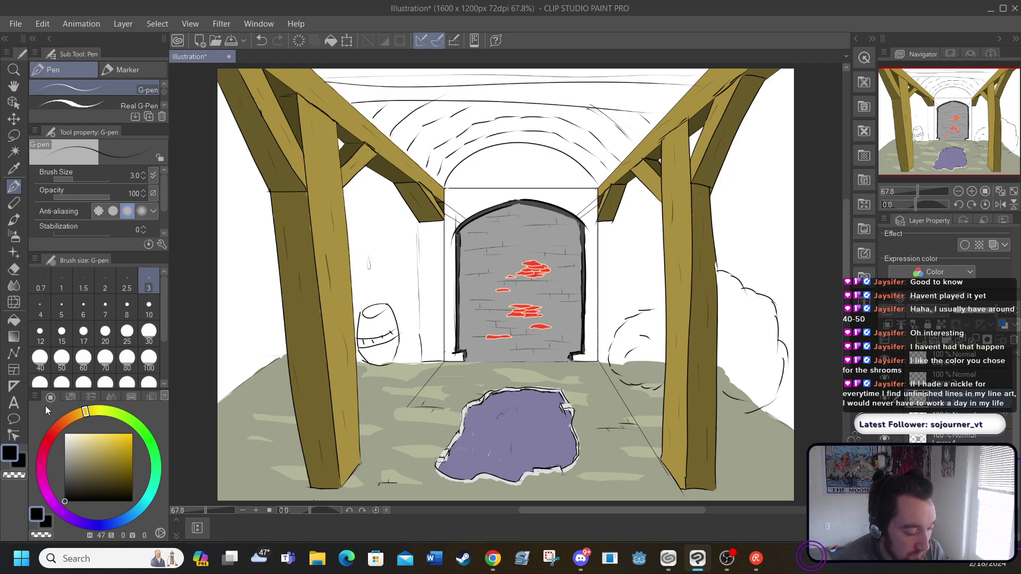
Close the gaps in the ceiling crossbeam's line art with black G-pen strokes along its lower and upper edges
{"action": "left_click_drag", "start_coordinate": [372, 102], "coordinate": [350, 105]}
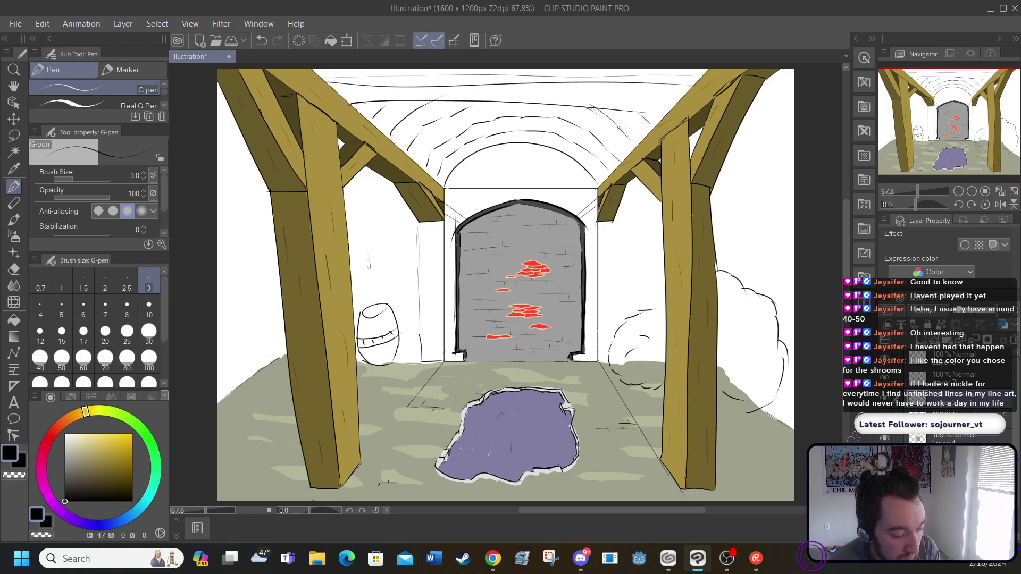
{"action": "mouse_move", "coordinate": [636, 110]}
{"action": "left_mouse_down"}
{"action": "mouse_move", "coordinate": [662, 109]}
{"action": "mouse_move", "coordinate": [641, 115]}
{"action": "left_mouse_up"}
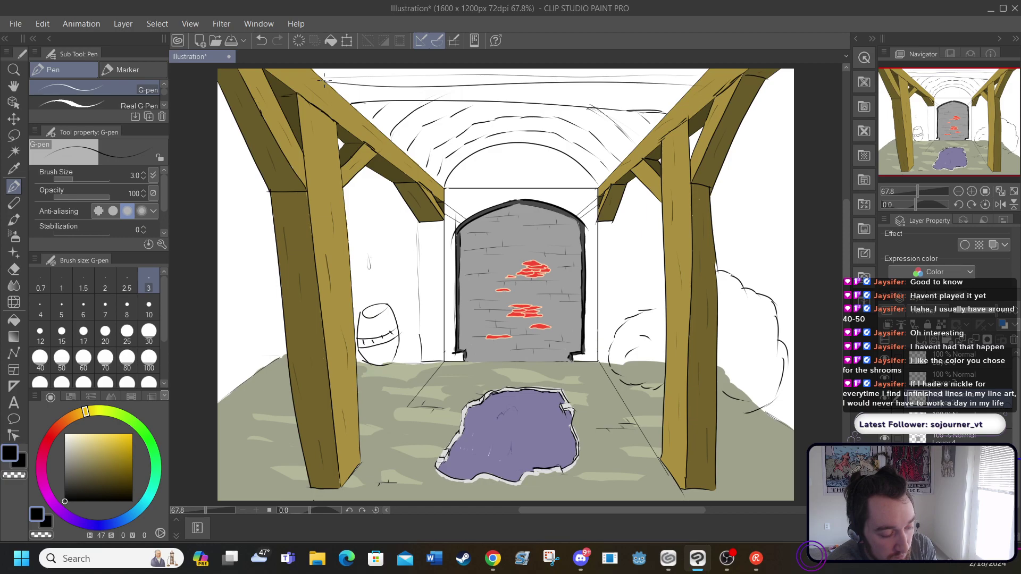
{"action": "left_click_drag", "start_coordinate": [323, 79], "coordinate": [657, 78]}
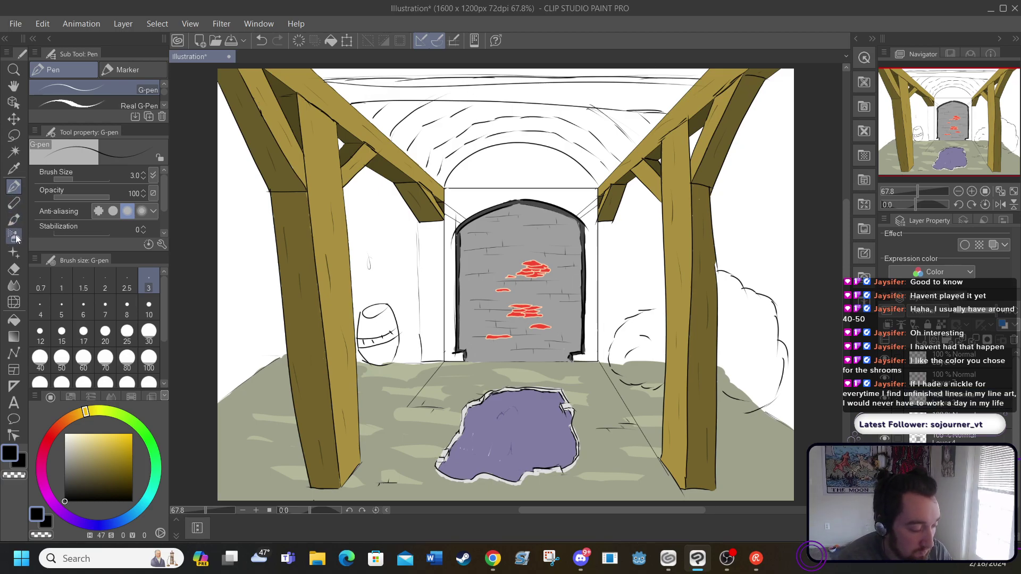
Sample the dark brown from the shaded part of an existing beam and fill the ceiling crossbeam's main face with it
{"action": "left_click", "coordinate": [14, 185]}
{"action": "left_click", "coordinate": [277, 85]}
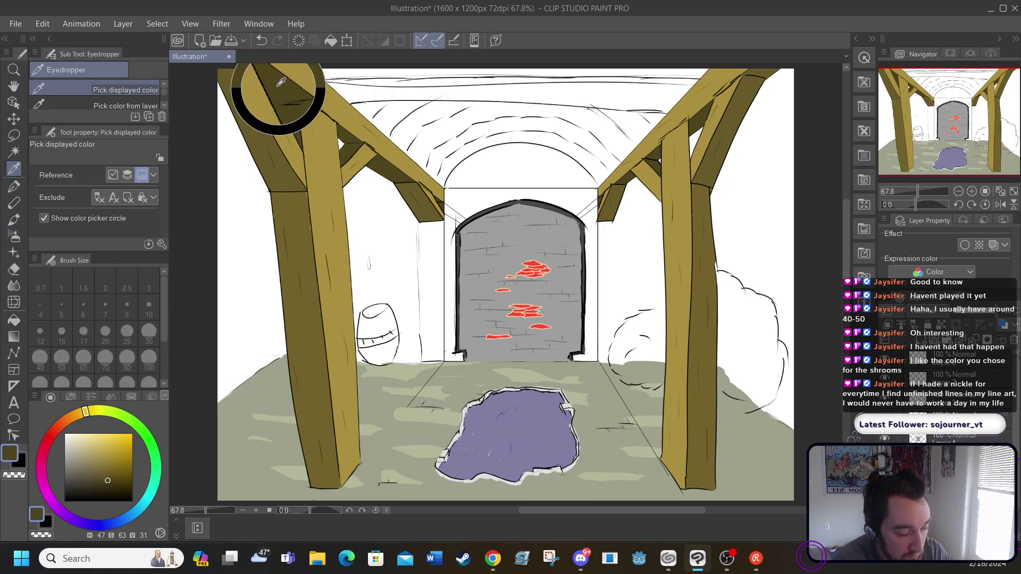
{"action": "left_click", "coordinate": [14, 323]}
{"action": "left_click", "coordinate": [363, 88]}
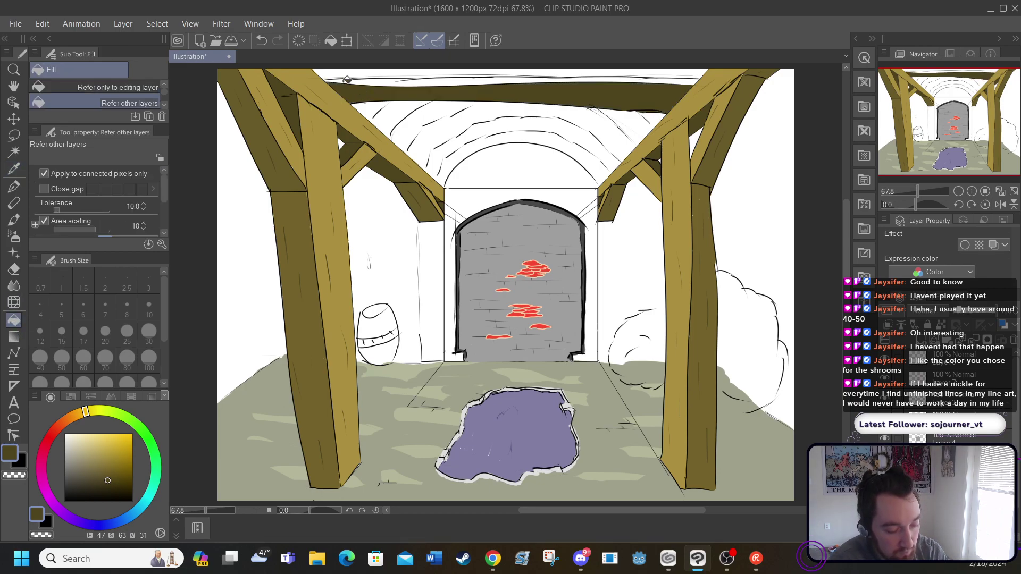
Sample the medium brown from the shaded side of the left post and fill the crossbeam's thin upper strip with it
{"action": "left_click", "coordinate": [14, 168]}
{"action": "left_click", "coordinate": [290, 287]}
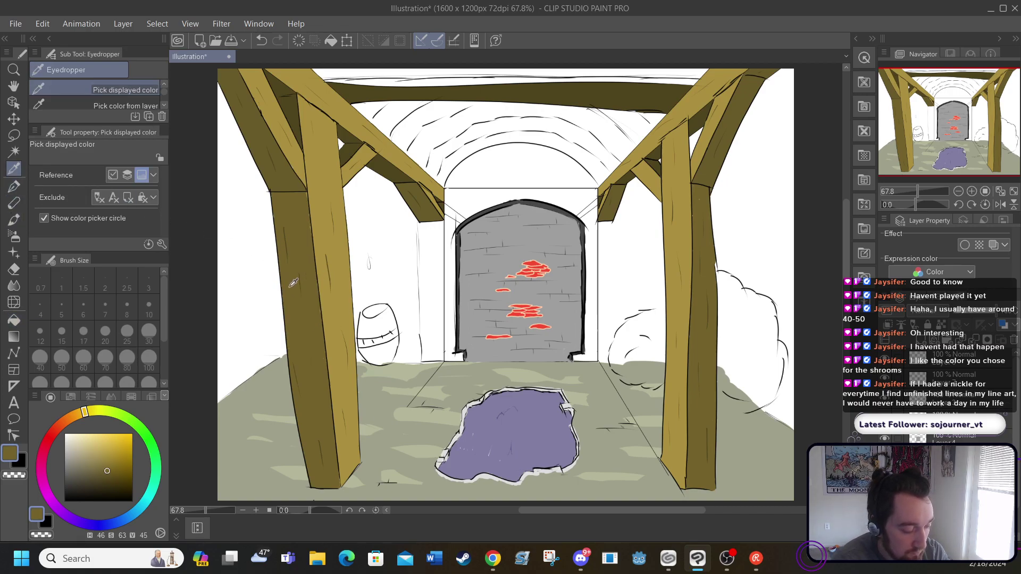
{"action": "left_click", "coordinate": [15, 319]}
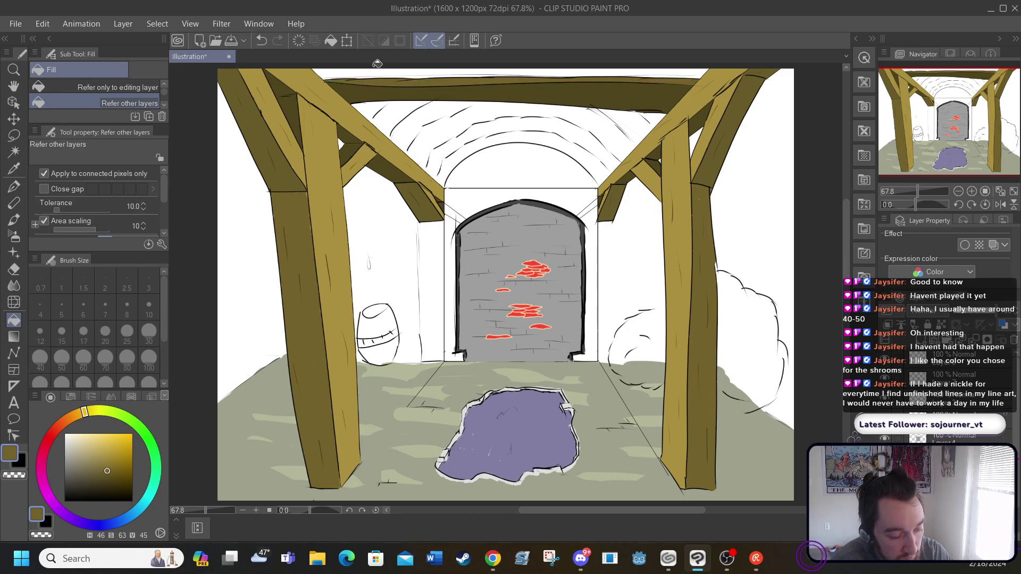
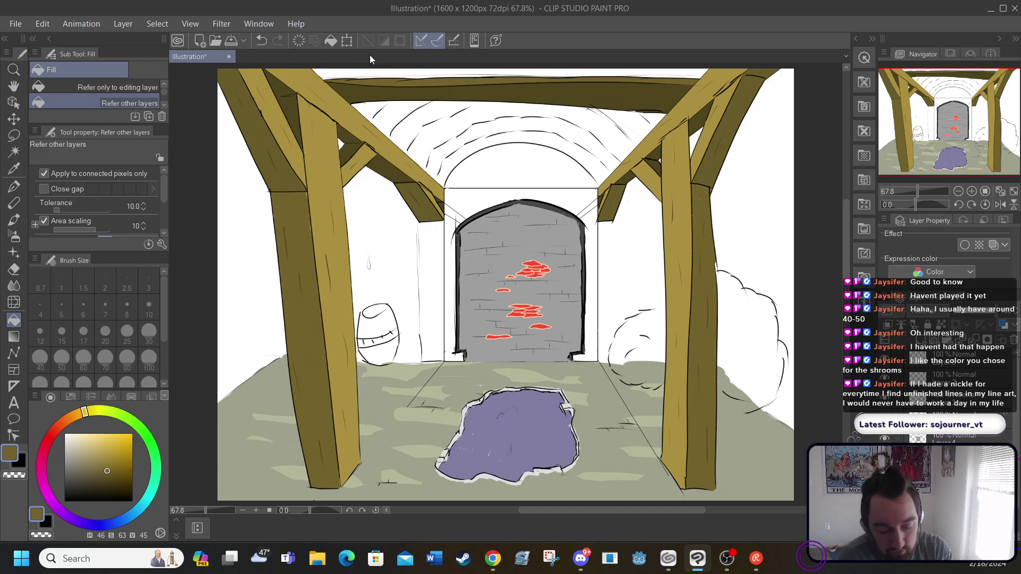
Hide the wooden beams' color layer and add a new layer for wall timbers, briefly checking the hallway reference photo
{"action": "key", "text": "ctrl+z"}
{"action": "key", "text": "ctrl+y"}
{"action": "key", "text": "ctrl+z"}
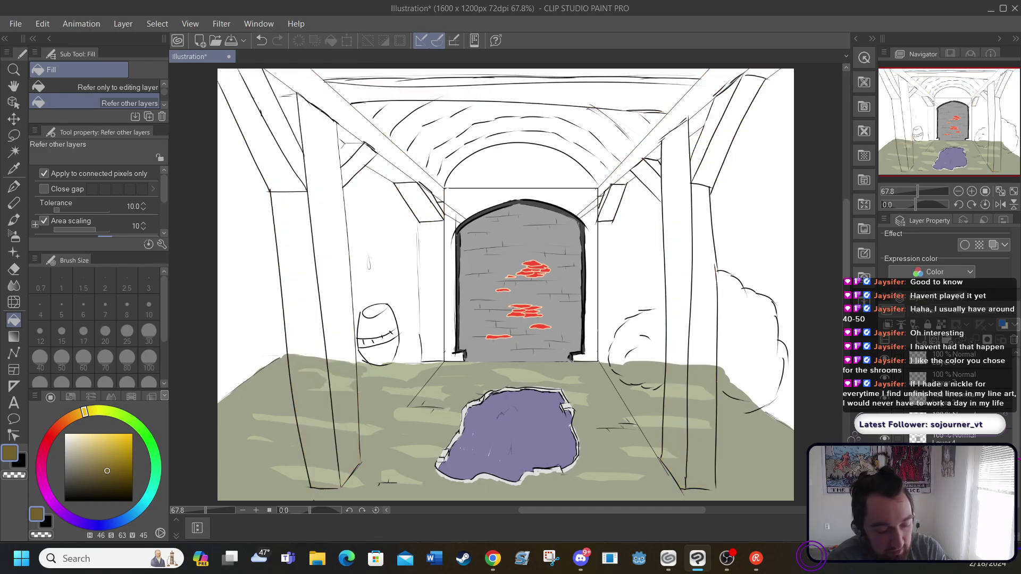
{"action": "left_click", "coordinate": [122, 24]}
{"action": "left_click", "coordinate": [136, 37]}
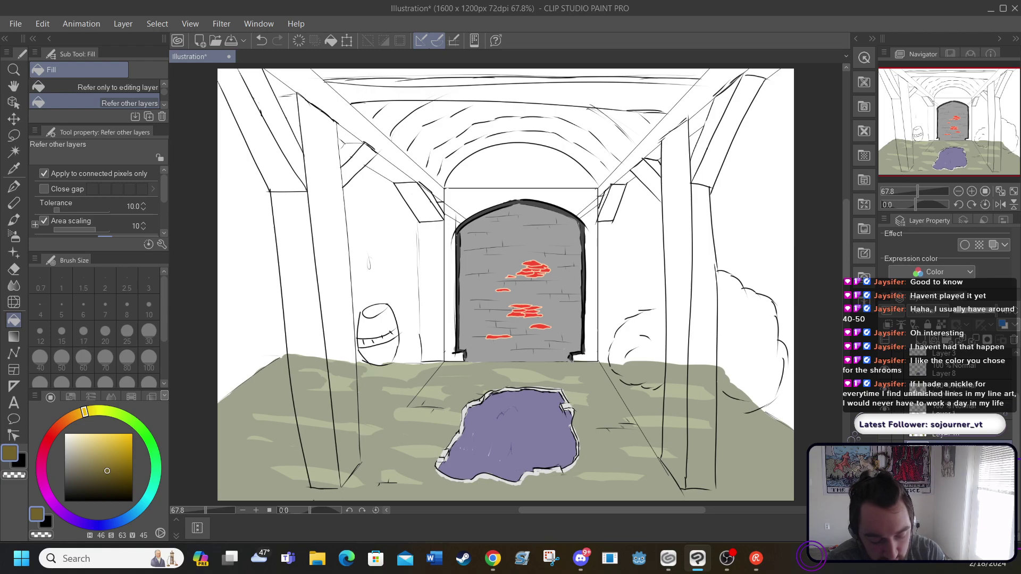
{"action": "key", "text": "ctrl+v"}
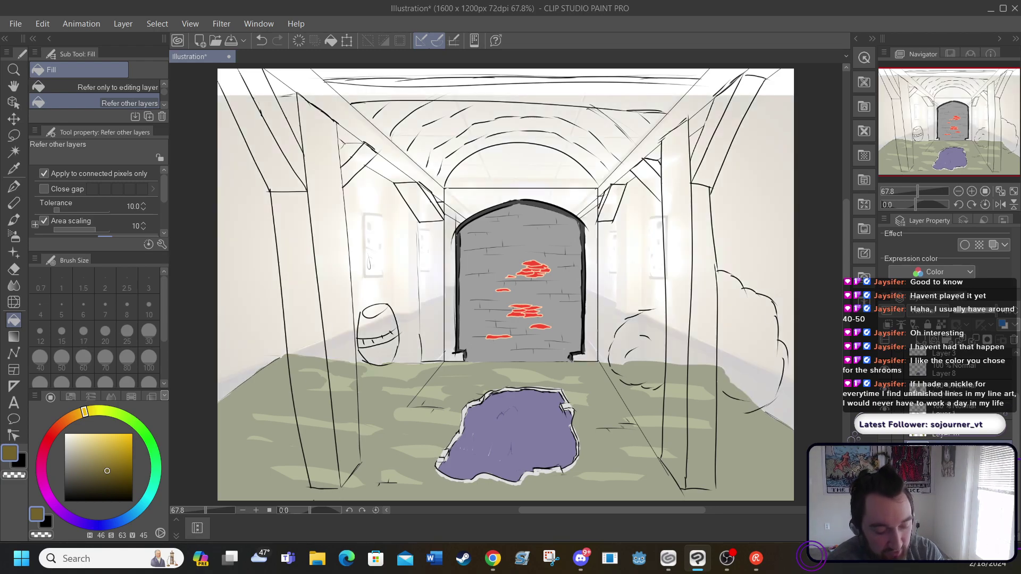
{"action": "key", "text": "ctrl+z"}
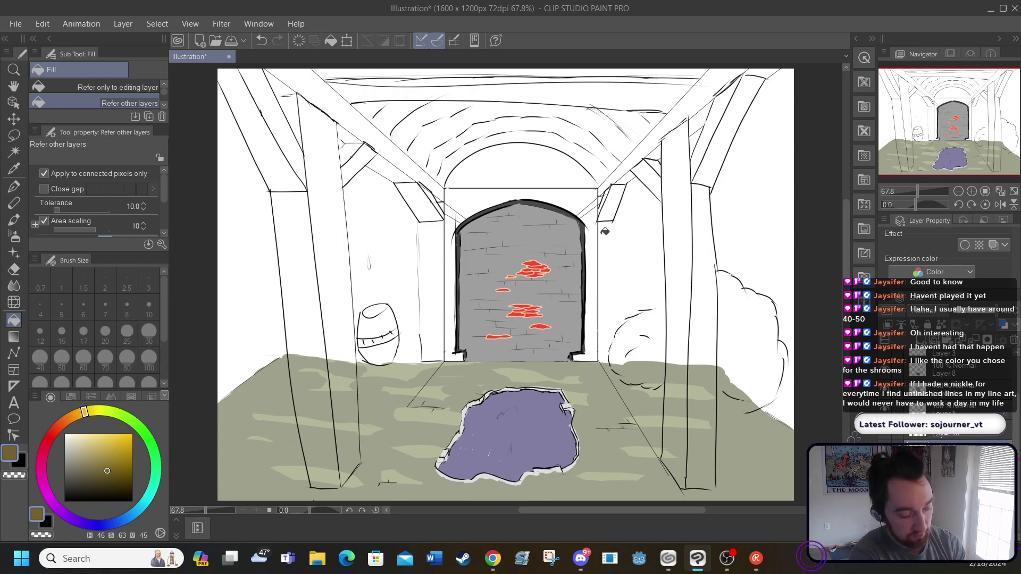
Draw a vertical post and diagonal braces in black with the G-pen on the right wall, between the door and the front support
{"action": "left_click", "coordinate": [14, 187]}
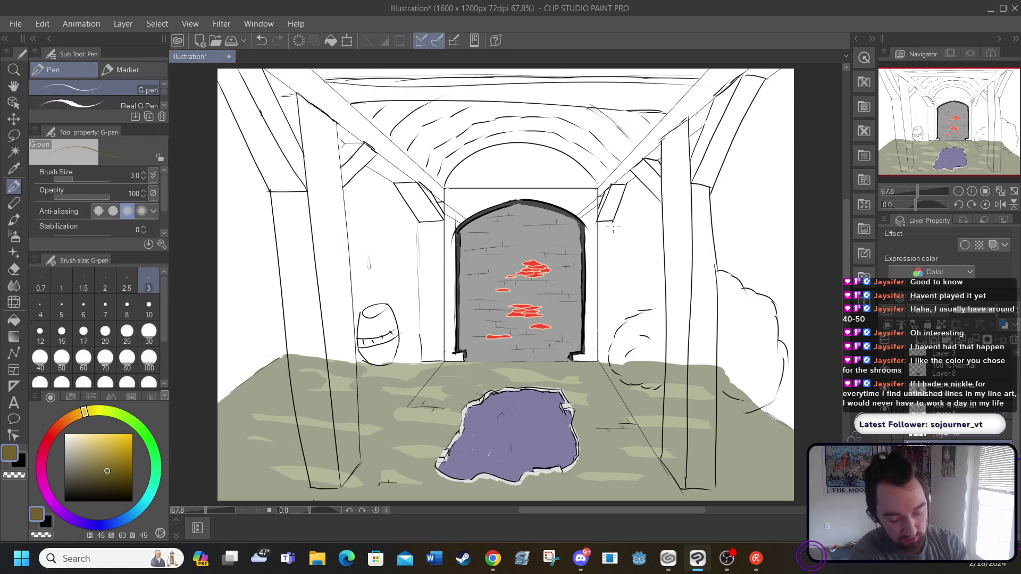
{"action": "left_click", "coordinate": [65, 501]}
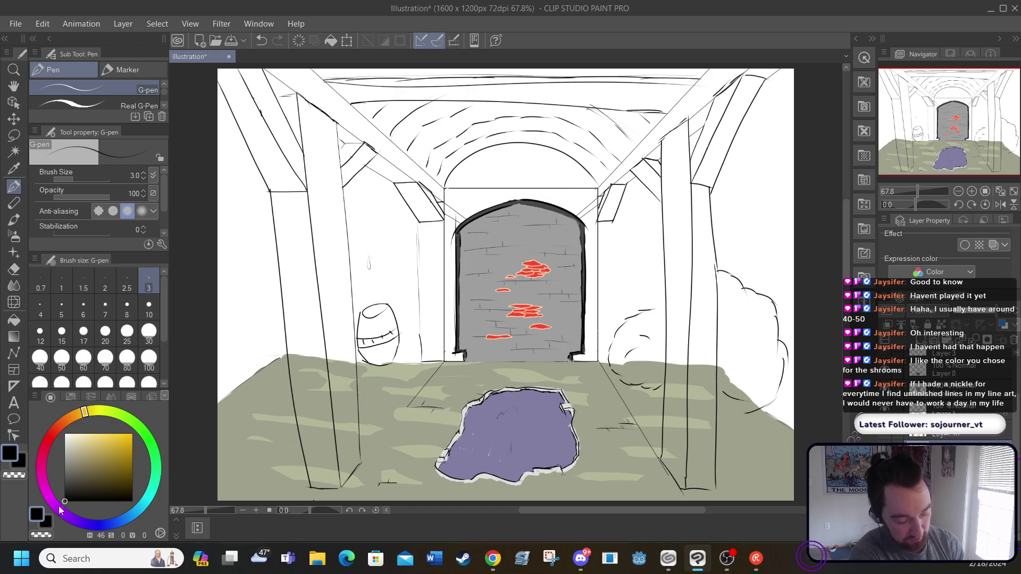
{"action": "left_click_drag", "start_coordinate": [611, 222], "coordinate": [614, 340]}
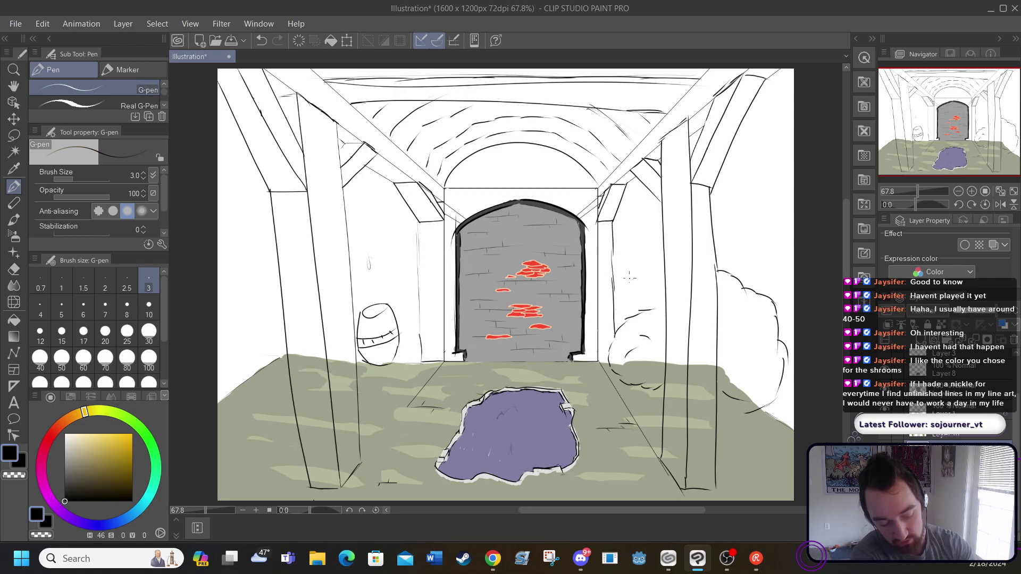
{"action": "mouse_move", "coordinate": [597, 256]}
{"action": "left_mouse_down"}
{"action": "mouse_move", "coordinate": [598, 322]}
{"action": "mouse_move", "coordinate": [649, 266]}
{"action": "left_mouse_up"}
{"action": "mouse_move", "coordinate": [625, 331]}
{"action": "left_mouse_down"}
{"action": "mouse_move", "coordinate": [627, 316]}
{"action": "mouse_move", "coordinate": [662, 287]}
{"action": "left_mouse_up"}
{"action": "key", "text": "ctrl+z"}
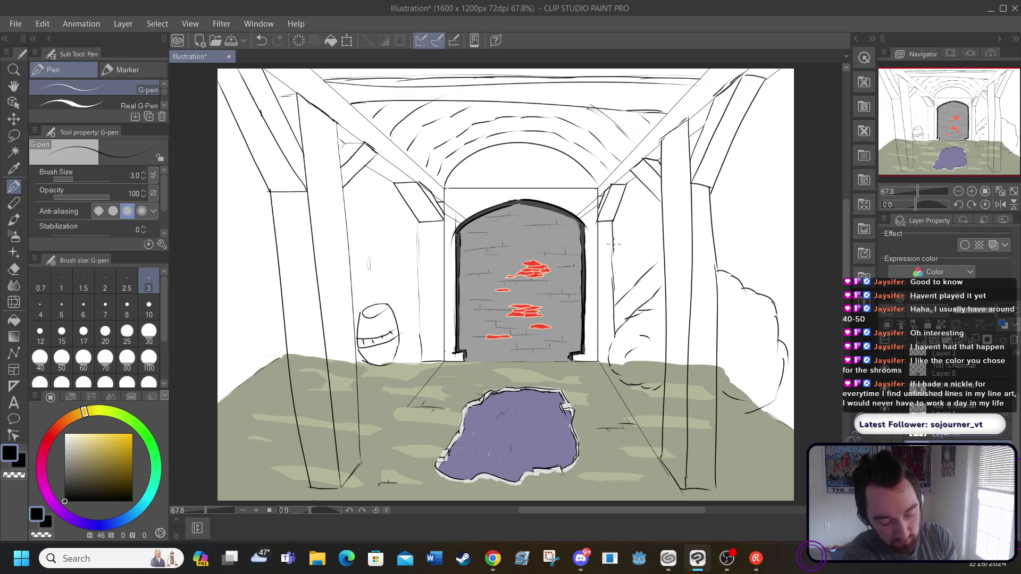
{"action": "left_click_drag", "start_coordinate": [614, 238], "coordinate": [653, 261]}
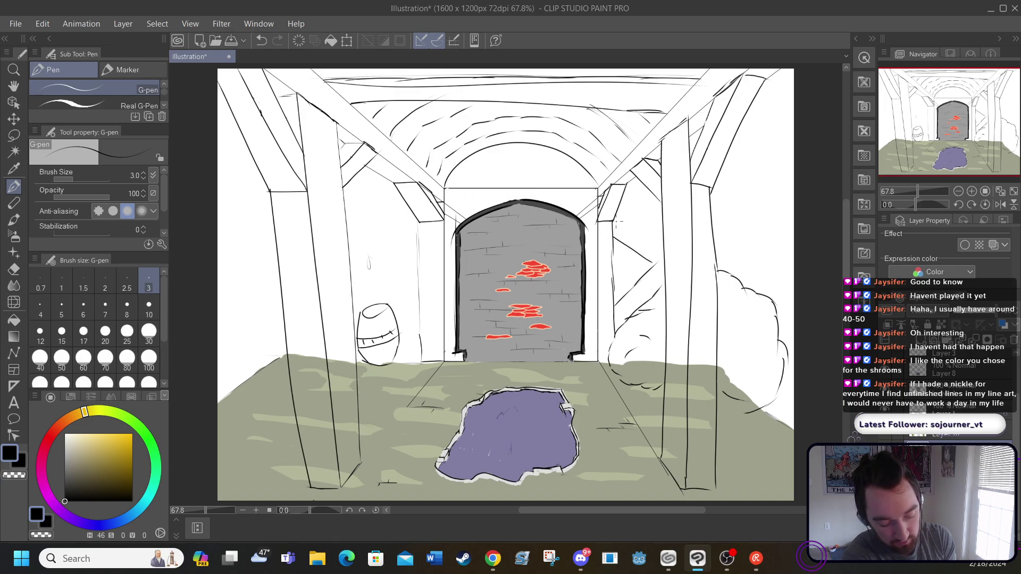
{"action": "left_click_drag", "start_coordinate": [616, 219], "coordinate": [658, 244]}
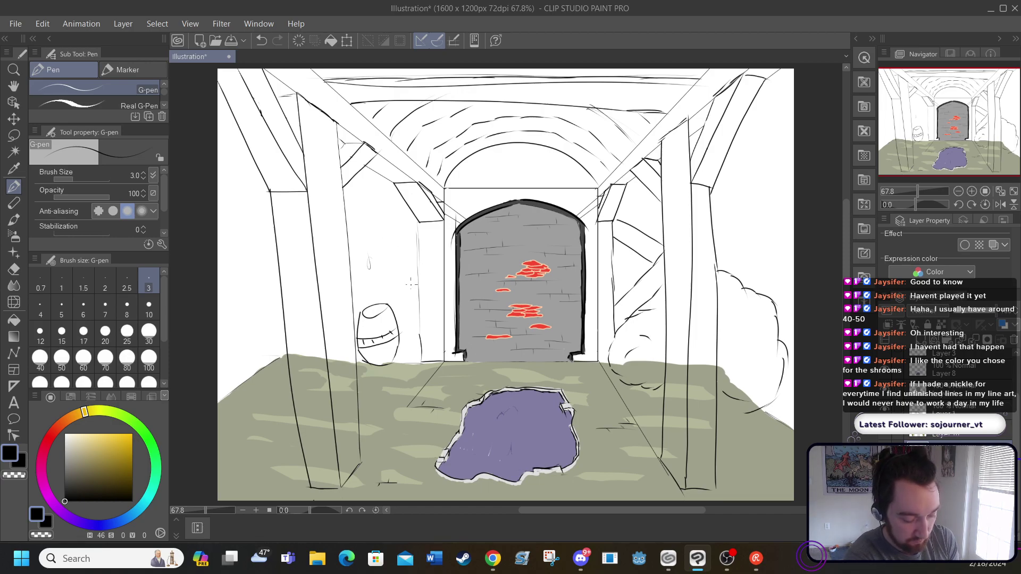
Draw crossing diagonal braces on the left wall between the front post and the doorway, above the barrel
{"action": "left_click_drag", "start_coordinate": [419, 309], "coordinate": [355, 248]}
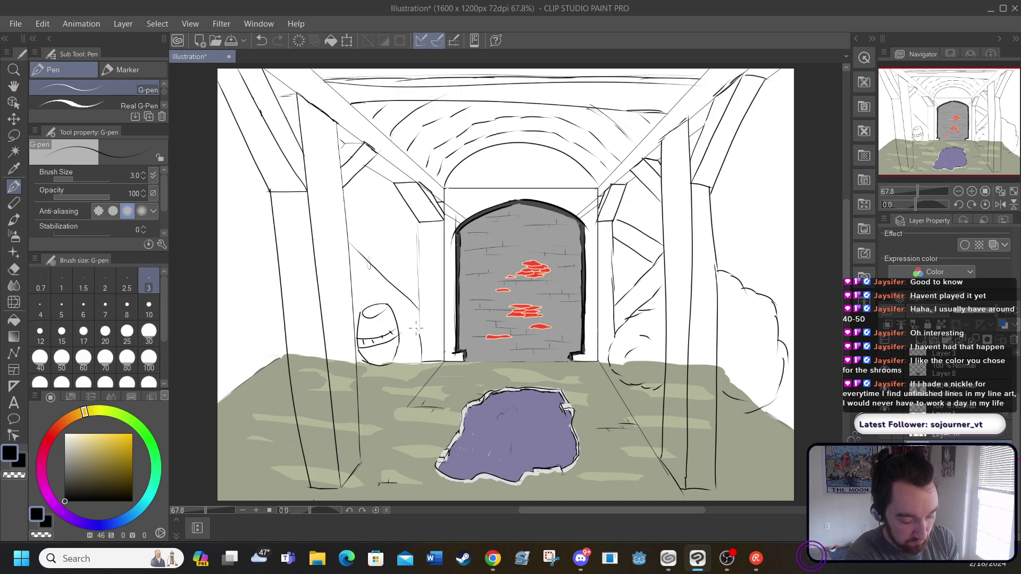
{"action": "mouse_move", "coordinate": [420, 330]}
{"action": "left_mouse_down"}
{"action": "mouse_move", "coordinate": [357, 277]}
{"action": "mouse_move", "coordinate": [413, 227]}
{"action": "left_mouse_up"}
{"action": "left_click_drag", "start_coordinate": [379, 273], "coordinate": [423, 236]}
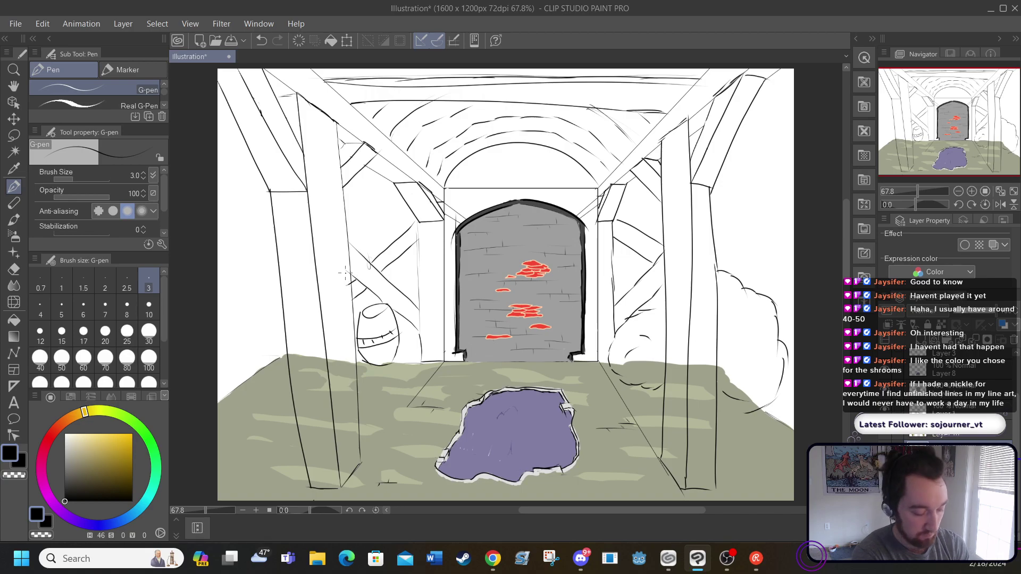
{"action": "left_click", "coordinate": [884, 436]}
{"action": "left_click", "coordinate": [884, 436]}
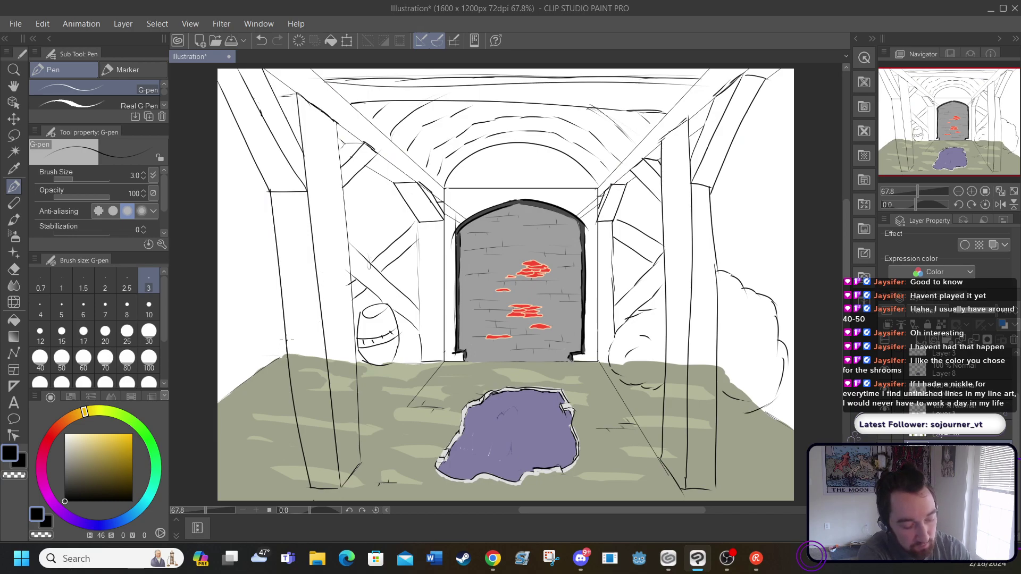
Draw a vertical wall post and crossing diagonal braces behind the left front support
{"action": "left_click_drag", "start_coordinate": [286, 339], "coordinate": [280, 278]}
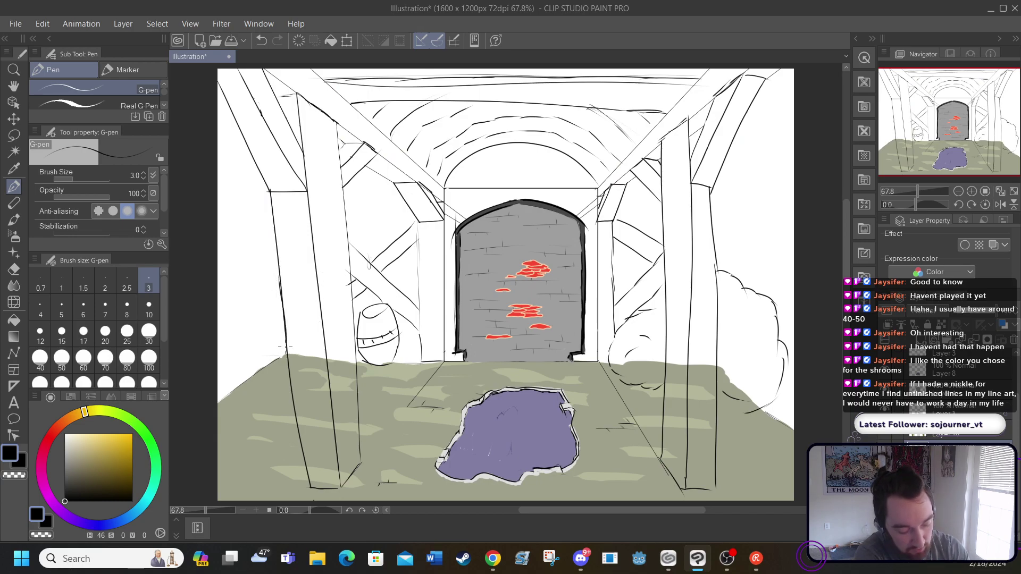
{"action": "left_click_drag", "start_coordinate": [285, 347], "coordinate": [278, 177]}
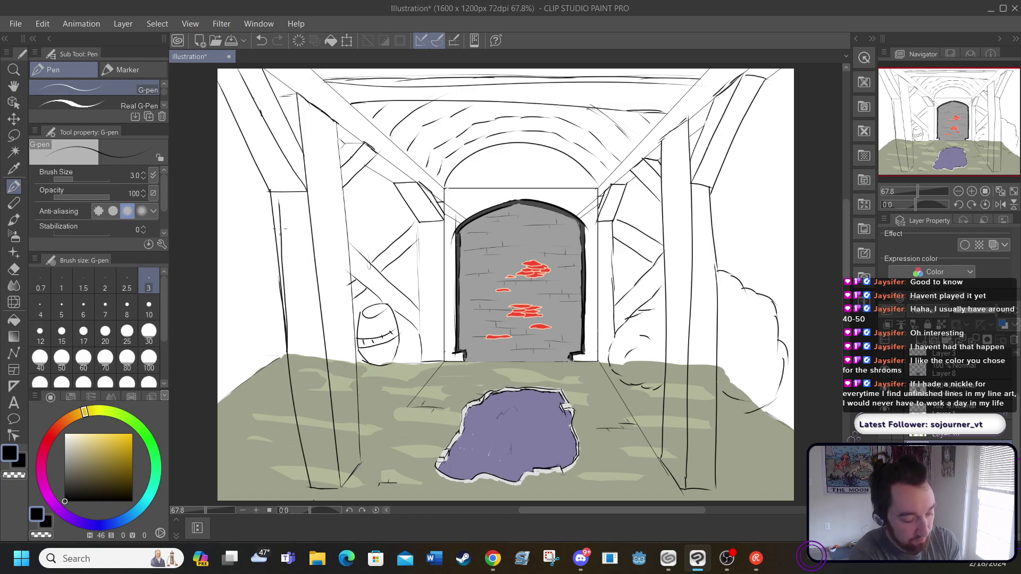
{"action": "left_click_drag", "start_coordinate": [280, 222], "coordinate": [346, 273]}
{"action": "mouse_move", "coordinate": [283, 201]}
{"action": "left_mouse_down"}
{"action": "mouse_move", "coordinate": [355, 251]}
{"action": "mouse_move", "coordinate": [336, 293]}
{"action": "mouse_move", "coordinate": [289, 334]}
{"action": "left_mouse_up"}
{"action": "mouse_move", "coordinate": [354, 300]}
{"action": "left_mouse_down"}
{"action": "mouse_move", "coordinate": [298, 352]}
{"action": "mouse_move", "coordinate": [286, 191]}
{"action": "left_mouse_up"}
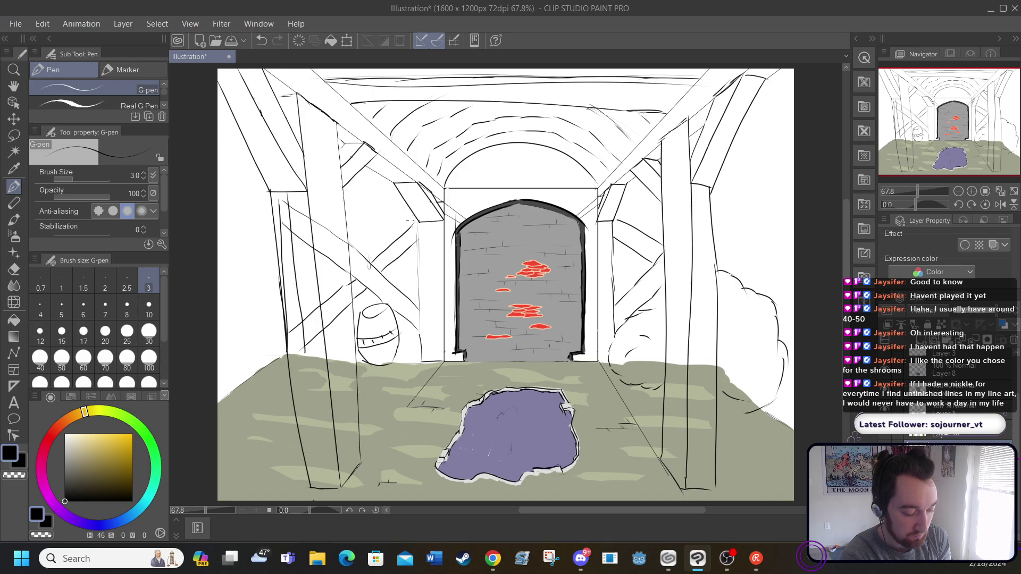
Add horizontal rails high on both side walls and a vertical post line beyond the right front support
{"action": "left_click_drag", "start_coordinate": [386, 197], "coordinate": [336, 190]}
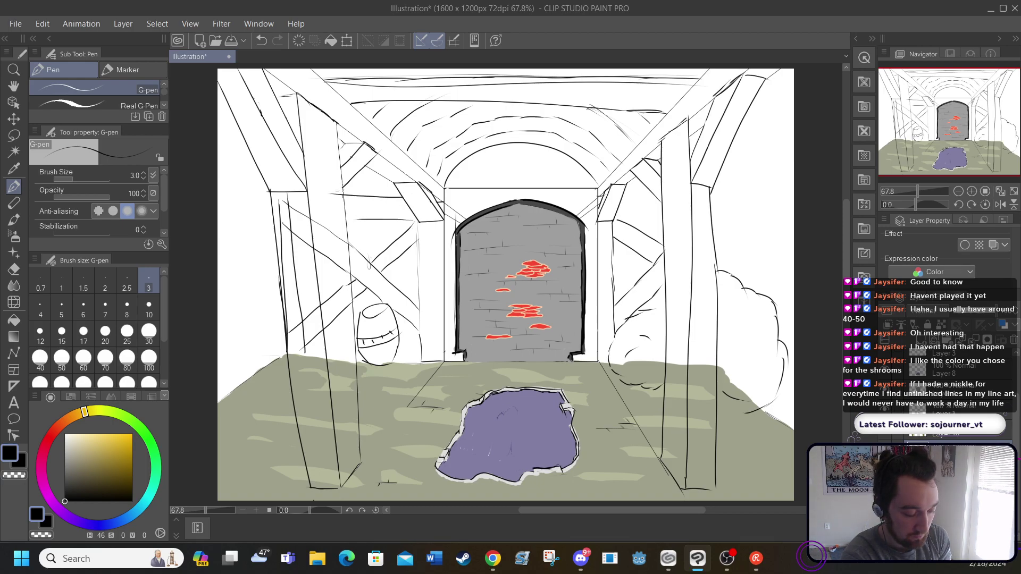
{"action": "mouse_move", "coordinate": [617, 218]}
{"action": "left_mouse_down"}
{"action": "mouse_move", "coordinate": [671, 214]}
{"action": "mouse_move", "coordinate": [656, 194]}
{"action": "left_mouse_up"}
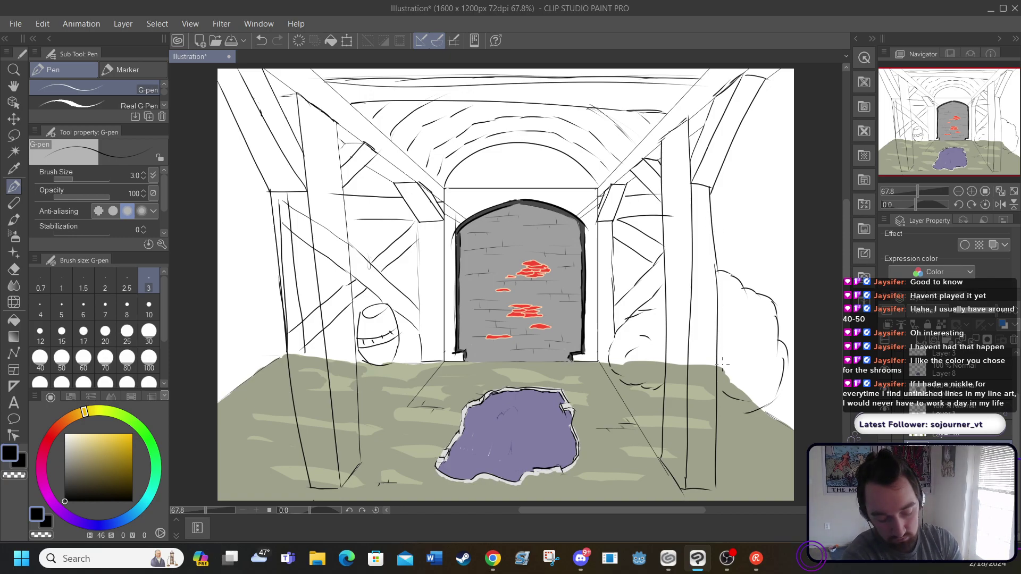
{"action": "left_click_drag", "start_coordinate": [722, 365], "coordinate": [738, 174]}
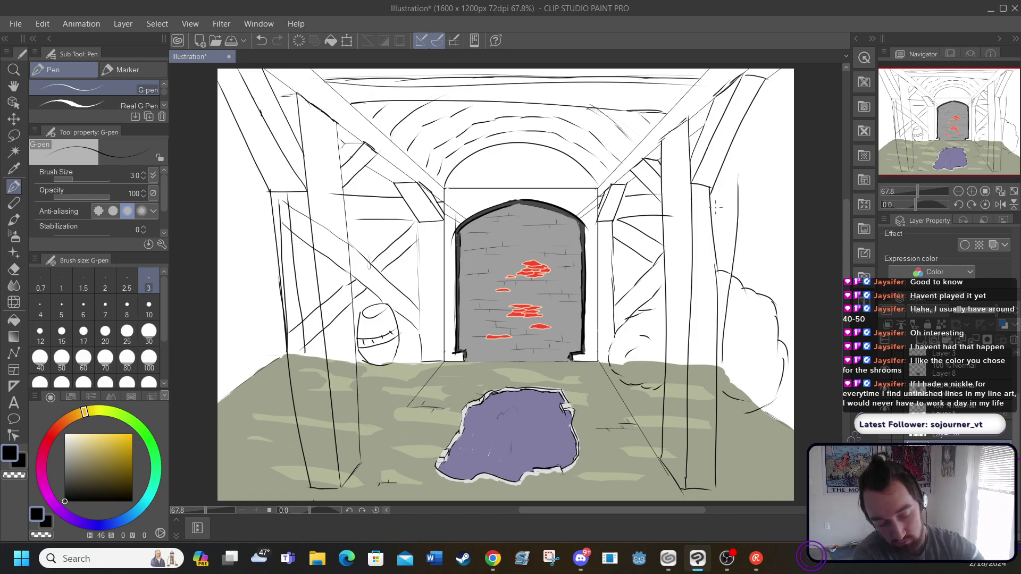
{"action": "mouse_move", "coordinate": [711, 190]}
{"action": "left_mouse_down"}
{"action": "mouse_move", "coordinate": [751, 190]}
{"action": "mouse_move", "coordinate": [751, 170]}
{"action": "mouse_move", "coordinate": [731, 220]}
{"action": "mouse_move", "coordinate": [711, 214]}
{"action": "mouse_move", "coordinate": [712, 237]}
{"action": "left_mouse_up"}
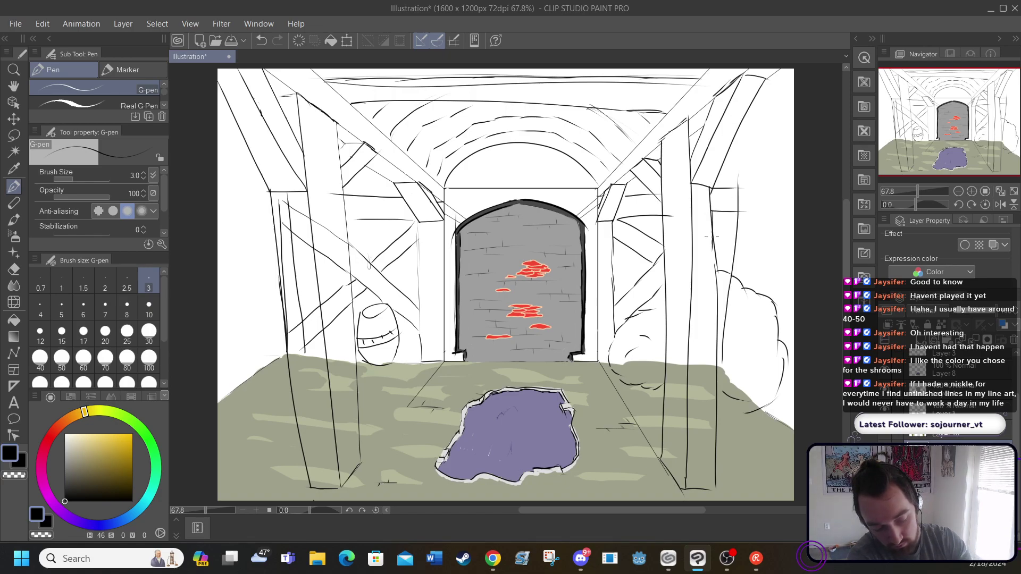
Compare the drawing with the beam colors shown and the wall timber layer switched off and on
{"action": "left_click", "coordinate": [889, 435]}
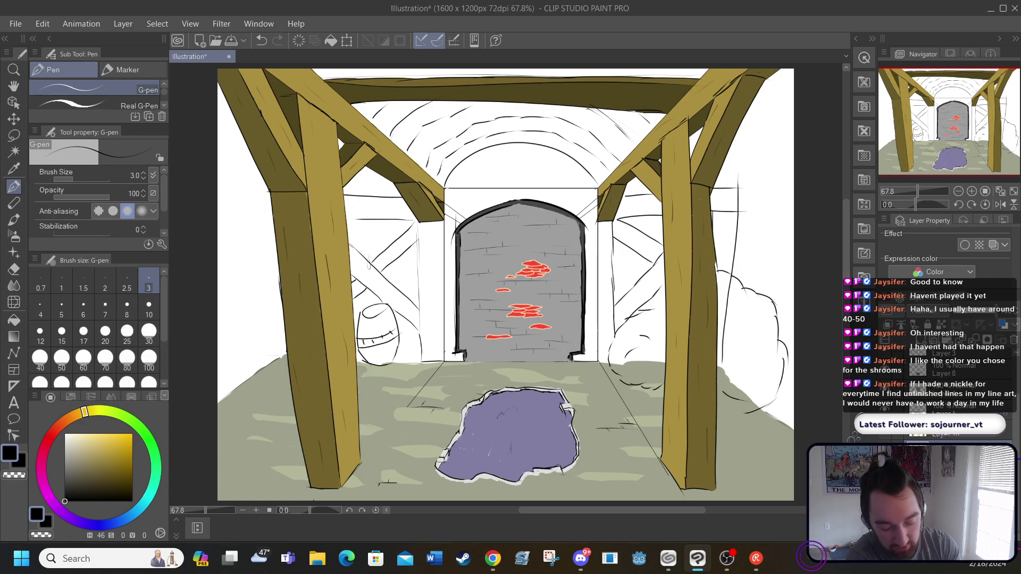
{"action": "left_click", "coordinate": [884, 409]}
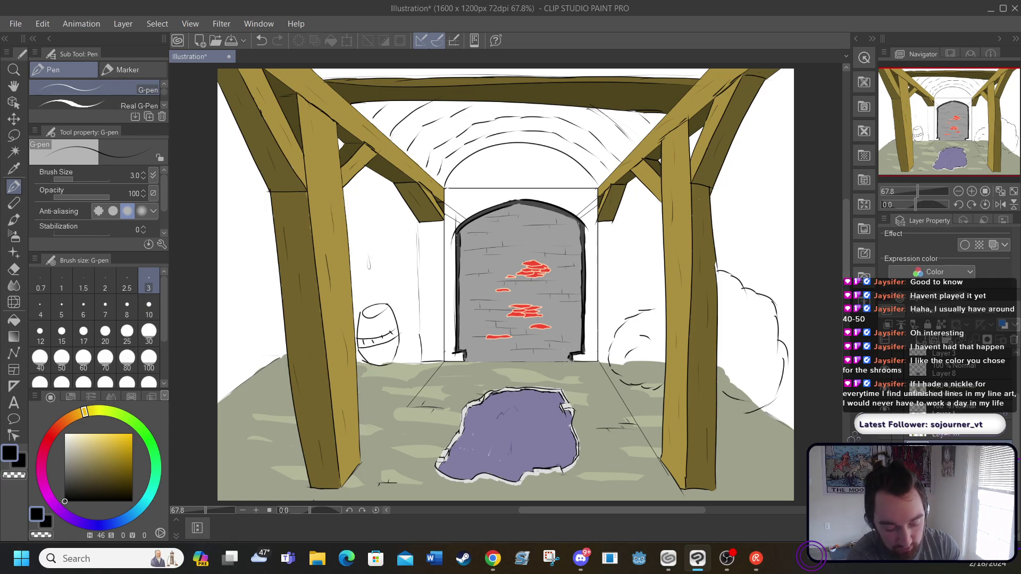
{"action": "left_click", "coordinate": [885, 410]}
{"action": "left_click", "coordinate": [885, 435]}
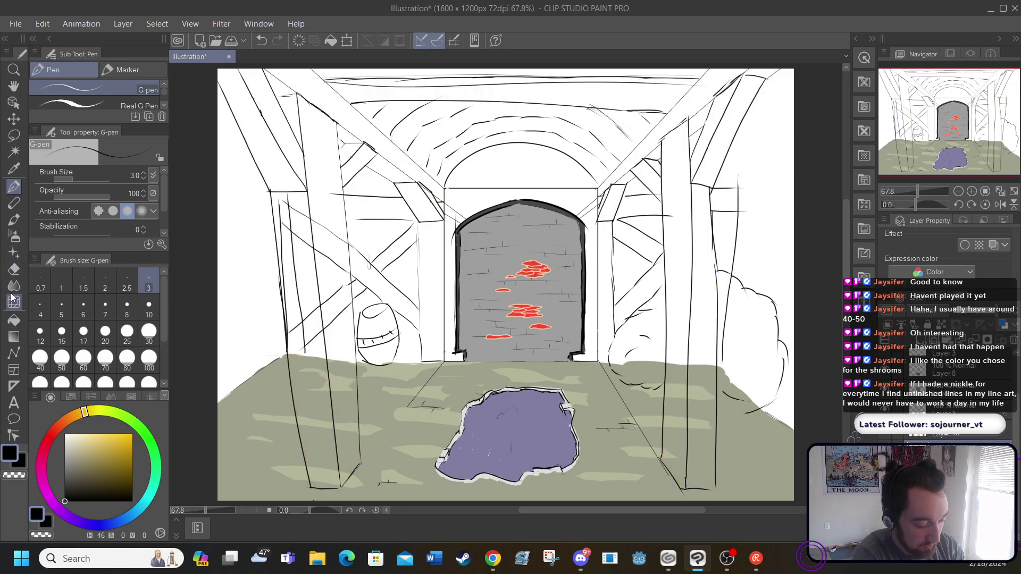
Erase the lower part of the far-right post line, redraw it down to the boulder outline, and show the beam colors again
{"action": "left_click", "coordinate": [18, 273]}
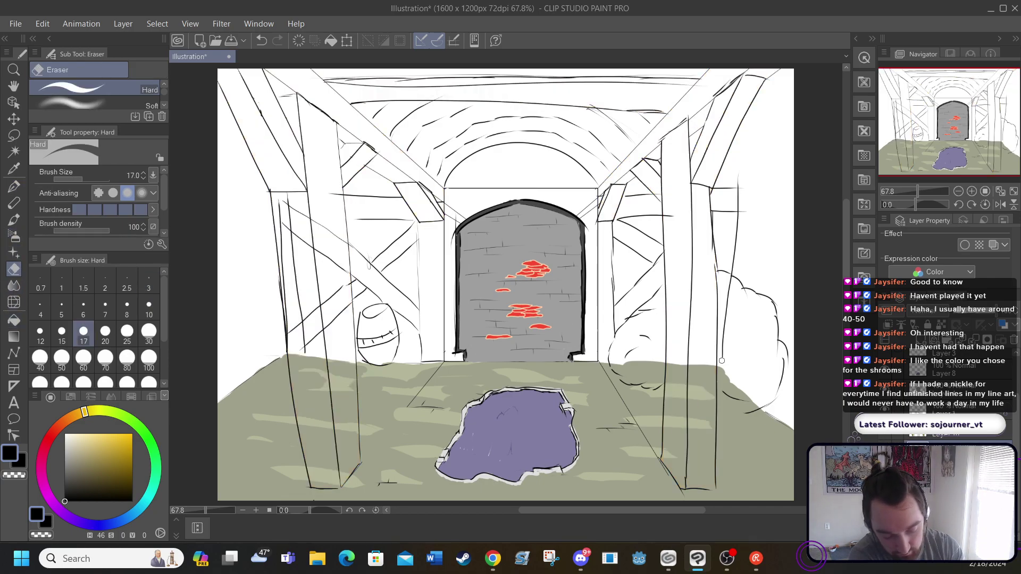
{"action": "left_click_drag", "start_coordinate": [722, 365], "coordinate": [736, 227]}
{"action": "key", "text": "p"}
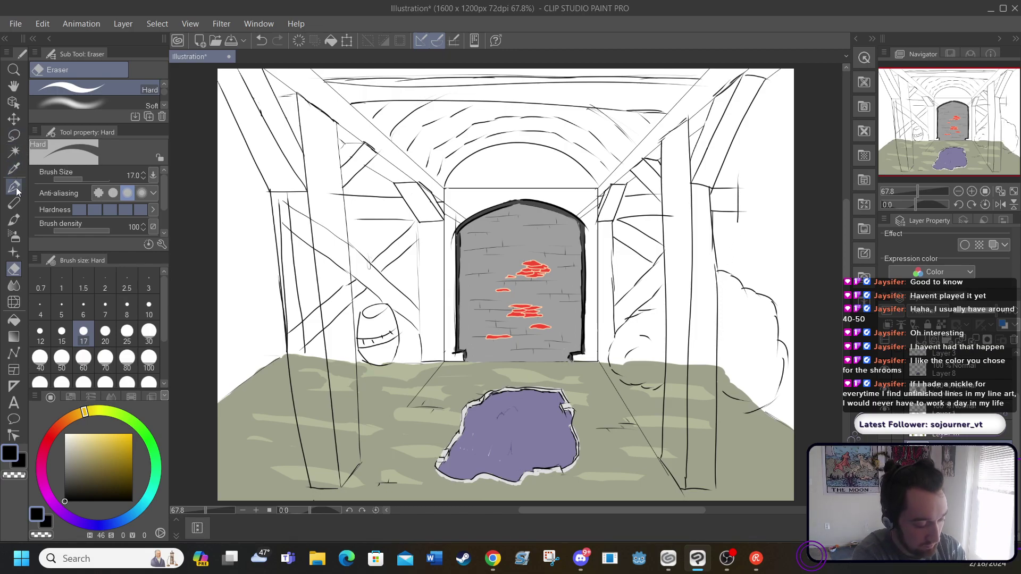
{"action": "left_click_drag", "start_coordinate": [736, 219], "coordinate": [743, 281]}
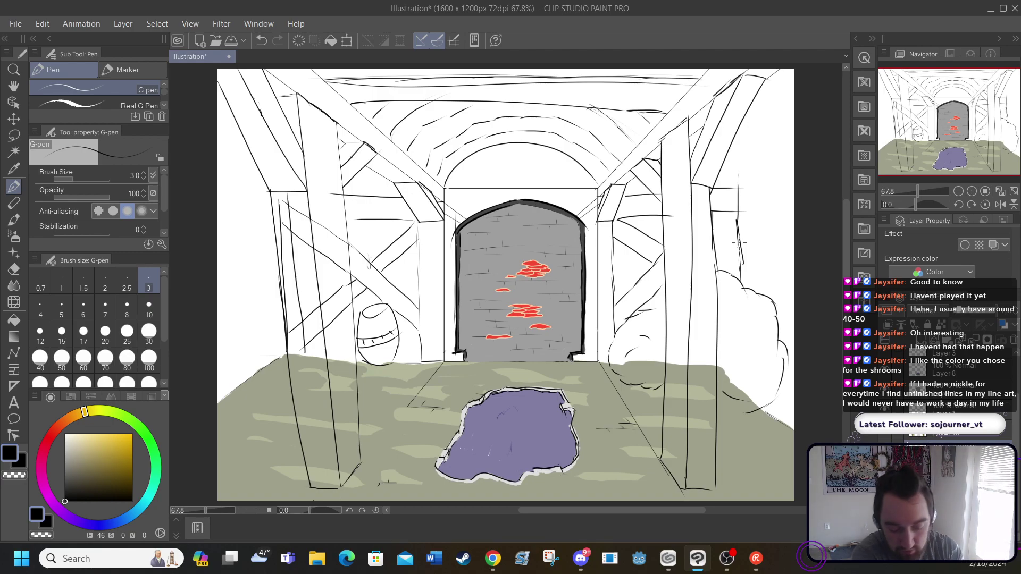
{"action": "left_click", "coordinate": [884, 436]}
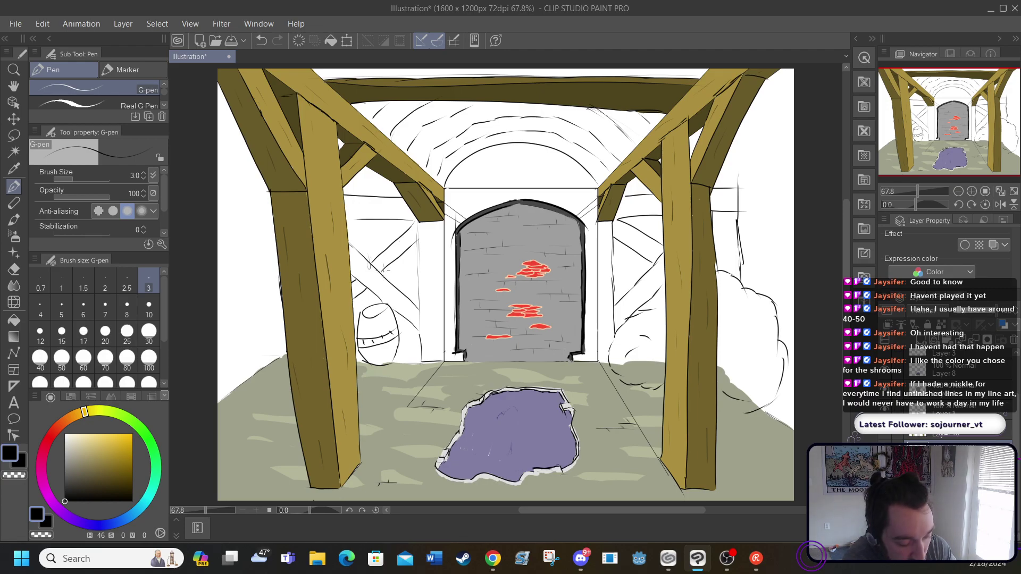
Close the gaps in the brace lines on both side walls, and fill the wall timbers beside the doorway with light gray
{"action": "left_click_drag", "start_coordinate": [383, 272], "coordinate": [419, 304]}
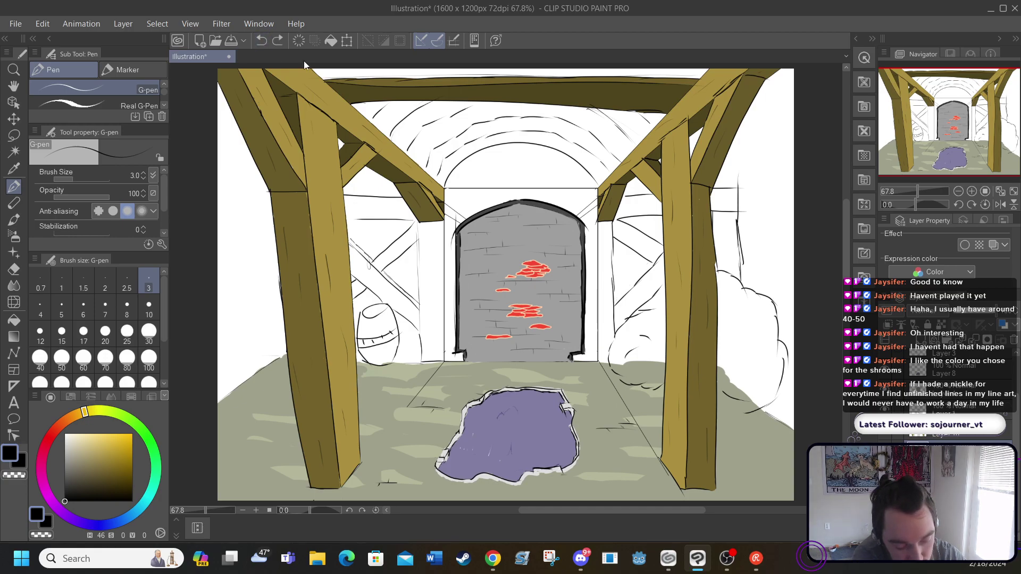
{"action": "left_click", "coordinate": [620, 296]}
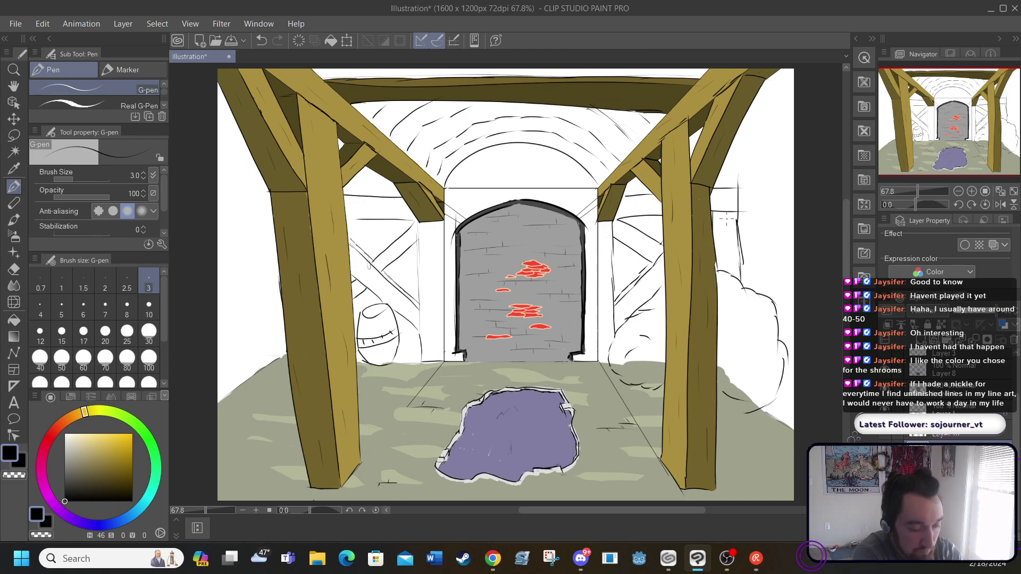
{"action": "left_click", "coordinate": [14, 320]}
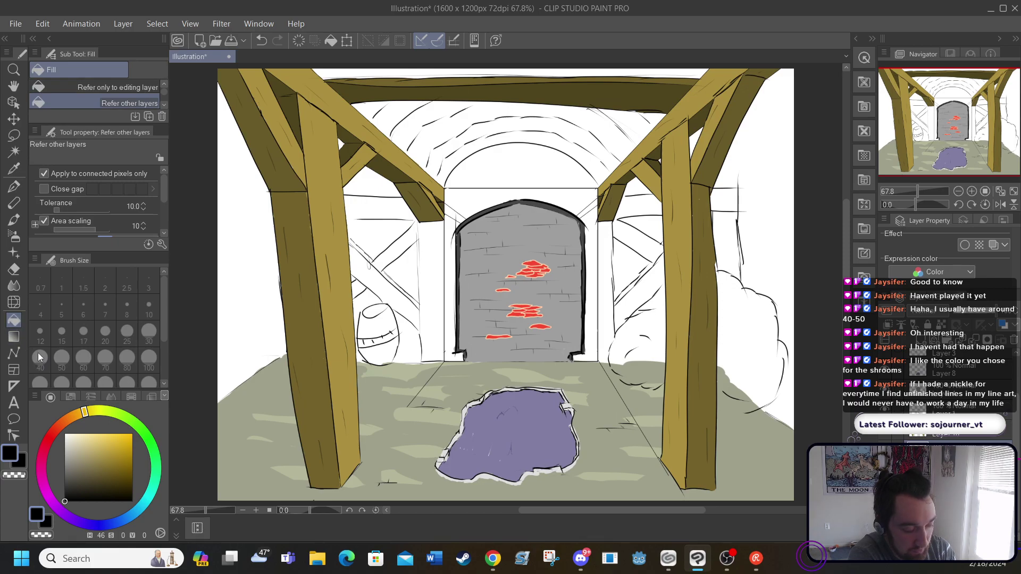
{"action": "left_click", "coordinate": [122, 24]}
{"action": "left_click", "coordinate": [129, 37]}
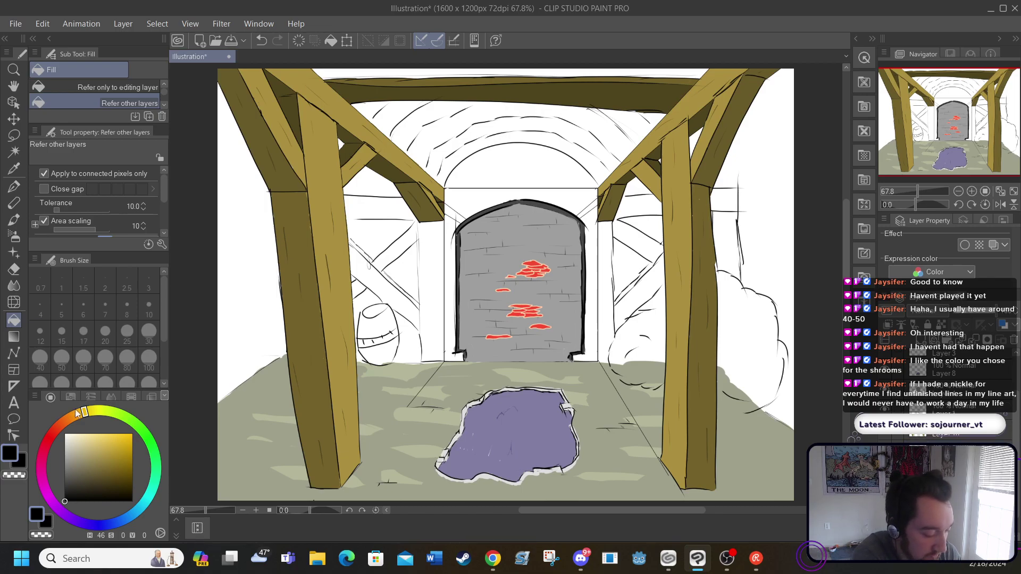
{"action": "left_click", "coordinate": [68, 453]}
{"action": "left_click_drag", "start_coordinate": [68, 453], "coordinate": [65, 448]}
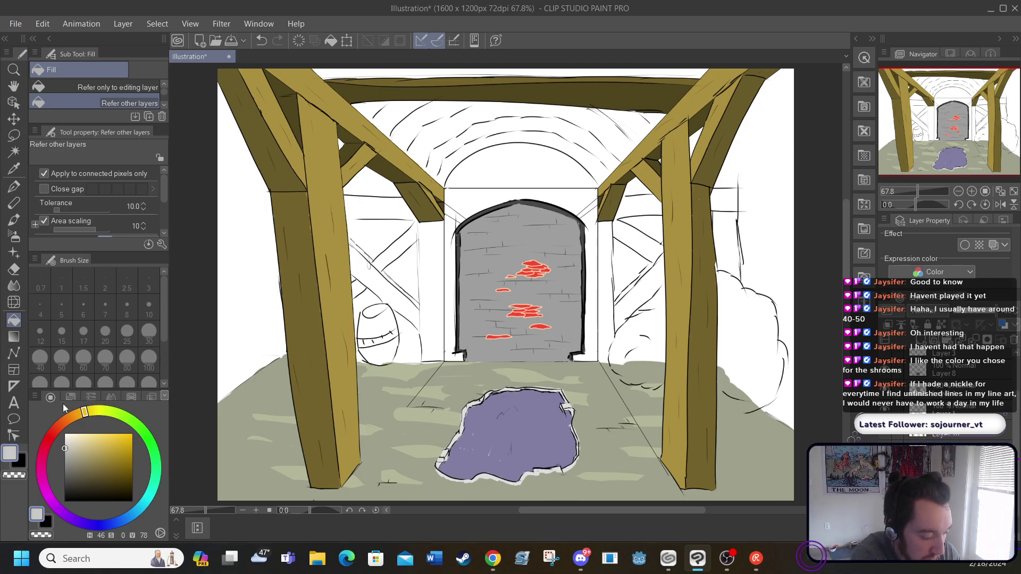
{"action": "left_click", "coordinate": [366, 266]}
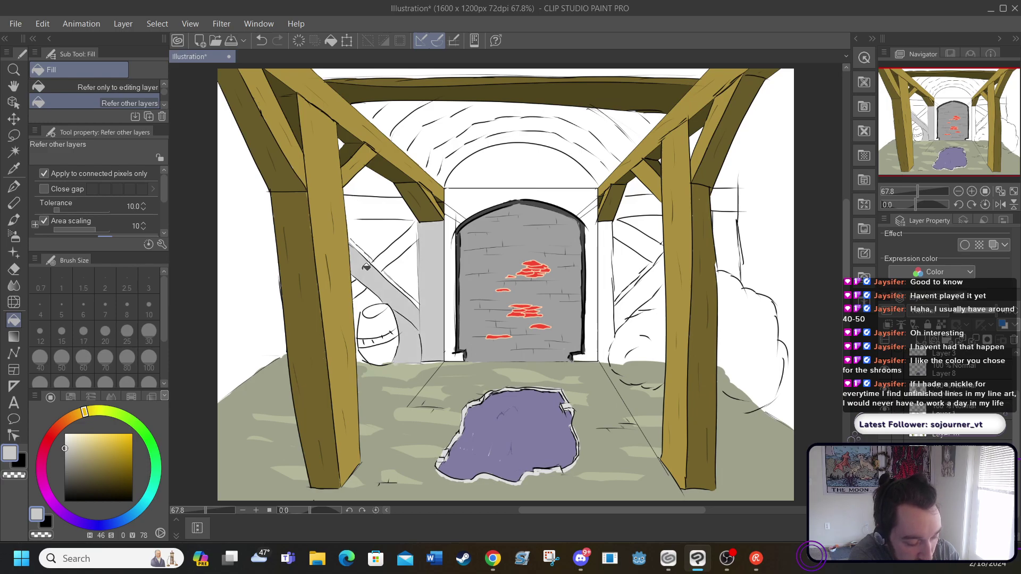
{"action": "left_click", "coordinate": [621, 296]}
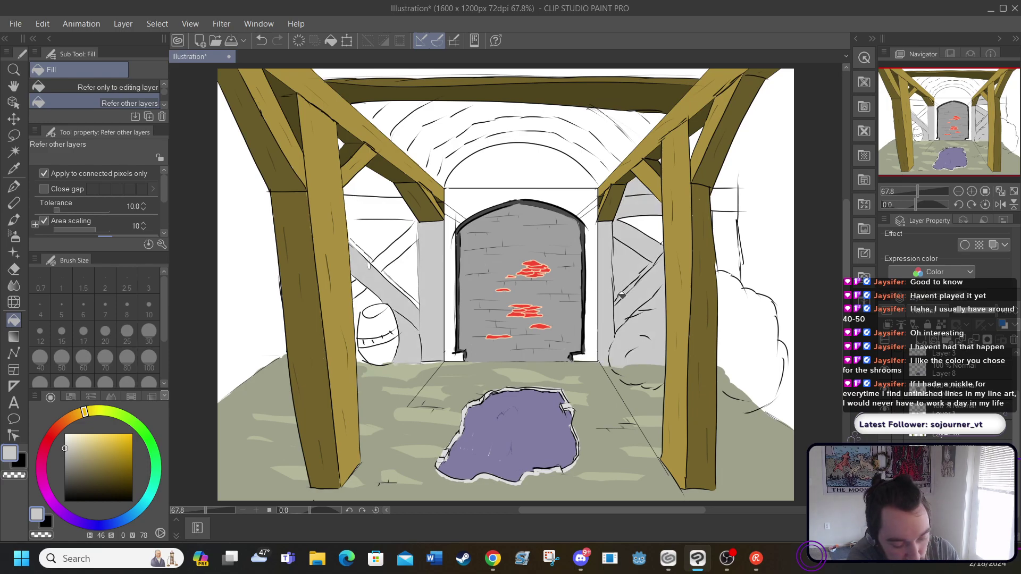
Fill the timbers beyond the right front support and the left wall's upper rail with the same light gray
{"action": "left_click", "coordinate": [729, 236]}
{"action": "left_click", "coordinate": [724, 199]}
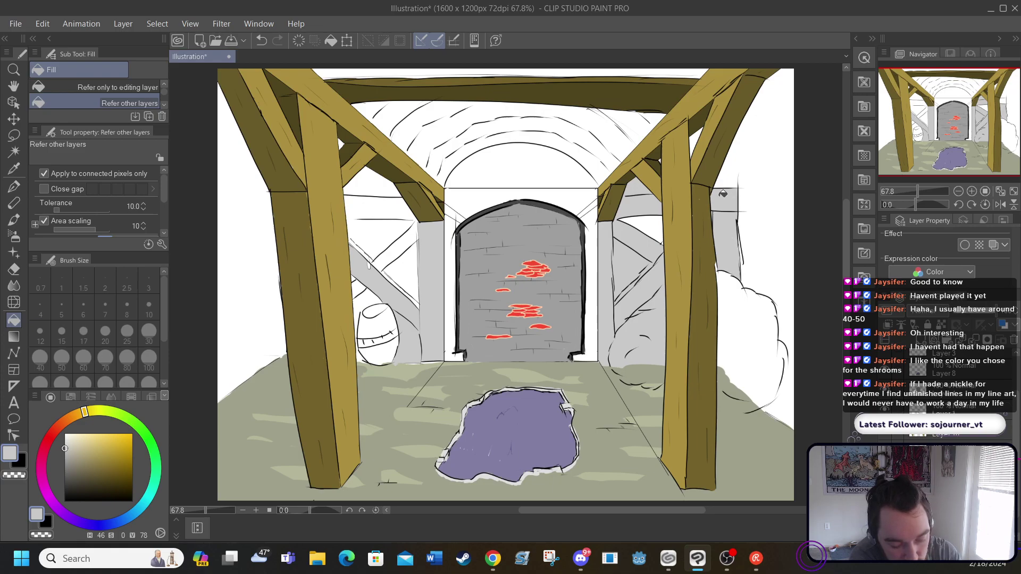
{"action": "left_click", "coordinate": [359, 206]}
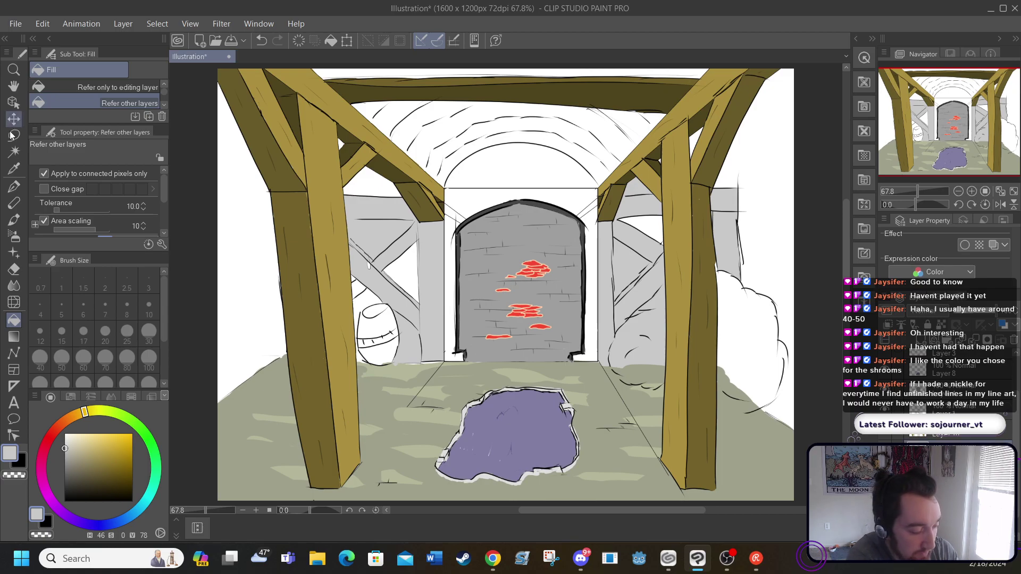
Choose a muted reddish brown (H 14, S 40, V 59) and pen over the line gap at the outer end of the left wall's rail
{"action": "left_click", "coordinate": [14, 186]}
{"action": "left_click_drag", "start_coordinate": [69, 459], "coordinate": [64, 501]}
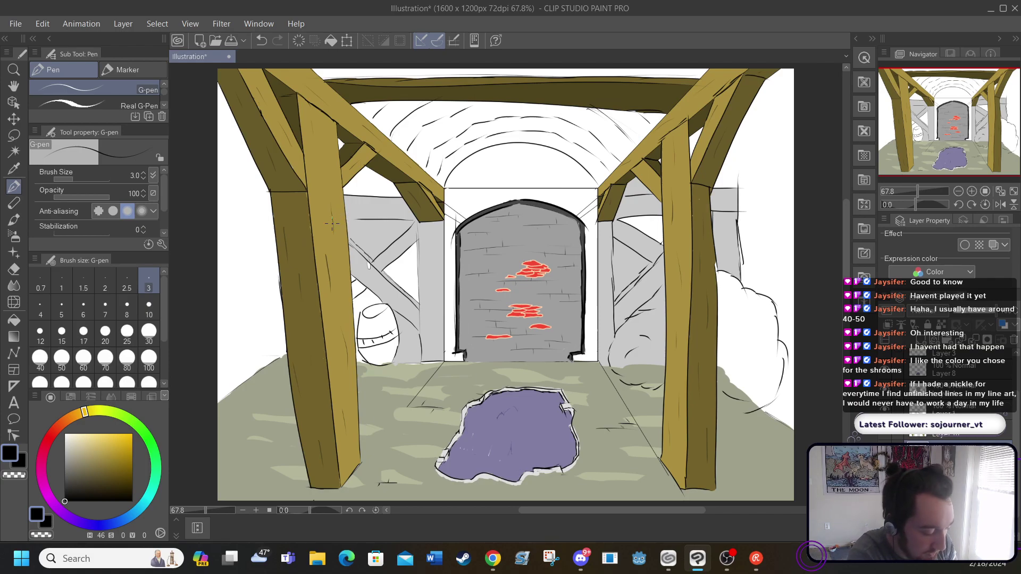
{"action": "left_click_drag", "start_coordinate": [56, 430], "coordinate": [55, 426]}
{"action": "left_click_drag", "start_coordinate": [121, 448], "coordinate": [91, 461]}
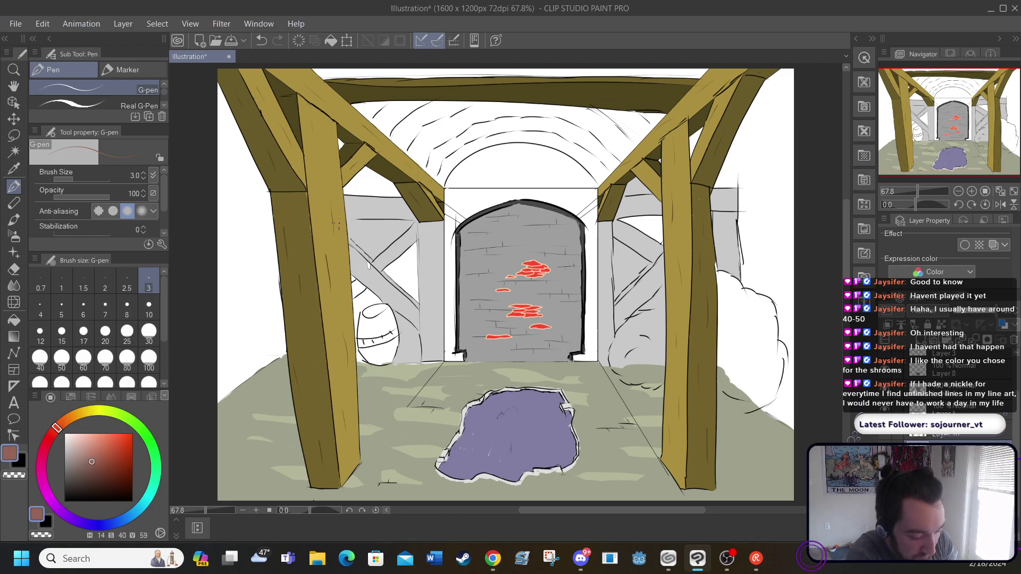
{"action": "left_click_drag", "start_coordinate": [349, 220], "coordinate": [362, 223]}
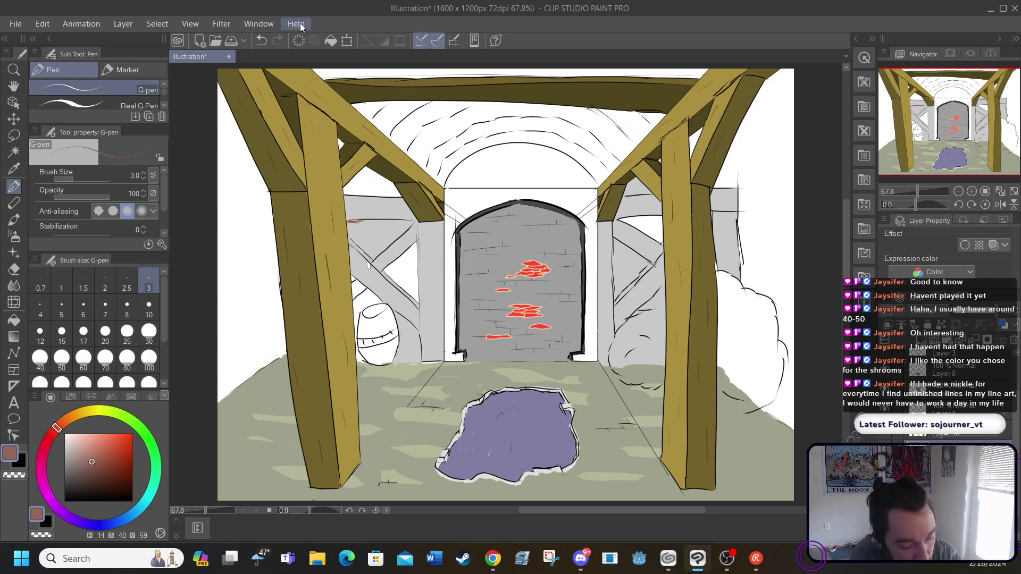
{"action": "left_click", "coordinate": [261, 40]}
Close the line gaps on the right wall's post and at the tip of its triangular panel with reddish-brown strokes
{"action": "left_click", "coordinate": [256, 510]}
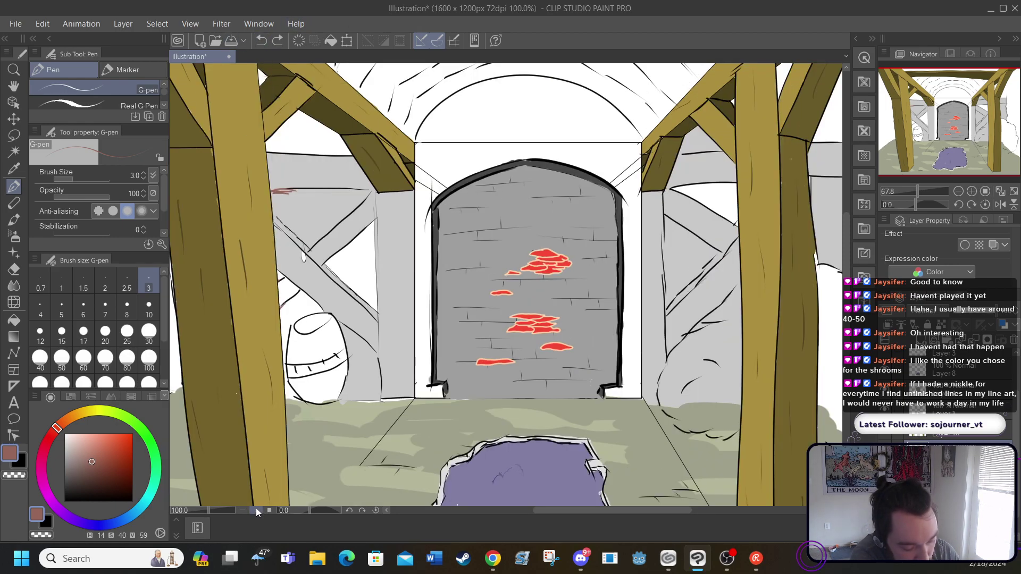
{"action": "left_click", "coordinate": [256, 510]}
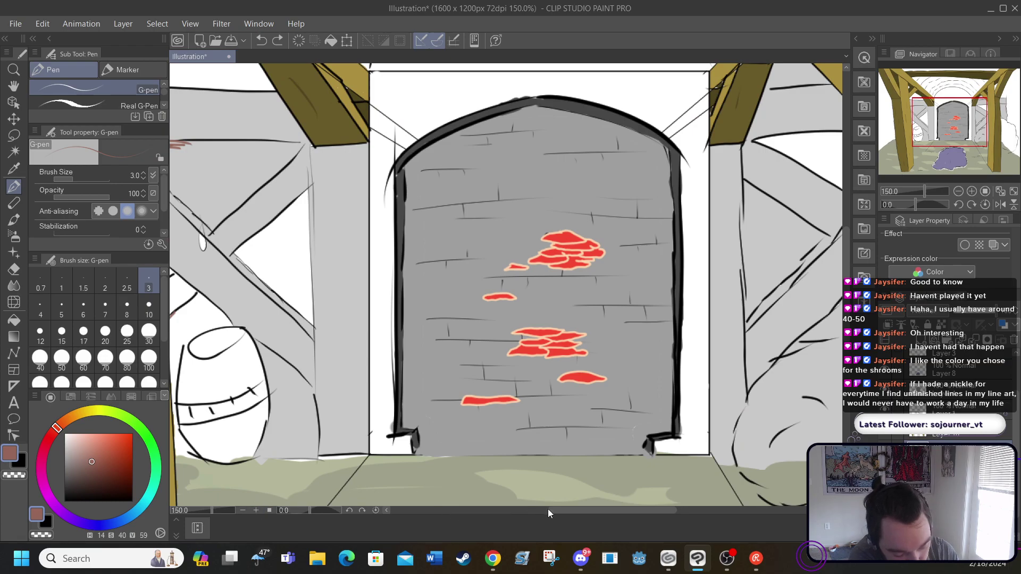
{"action": "left_click_drag", "start_coordinate": [547, 509], "coordinate": [581, 512]}
{"action": "left_click_drag", "start_coordinate": [580, 219], "coordinate": [577, 234]}
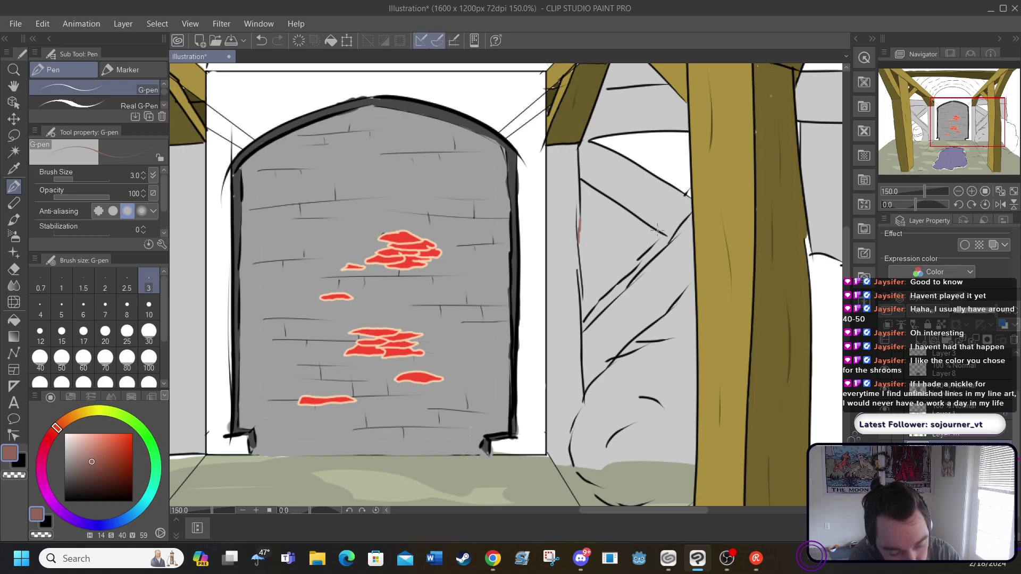
{"action": "left_click_drag", "start_coordinate": [658, 240], "coordinate": [663, 232]}
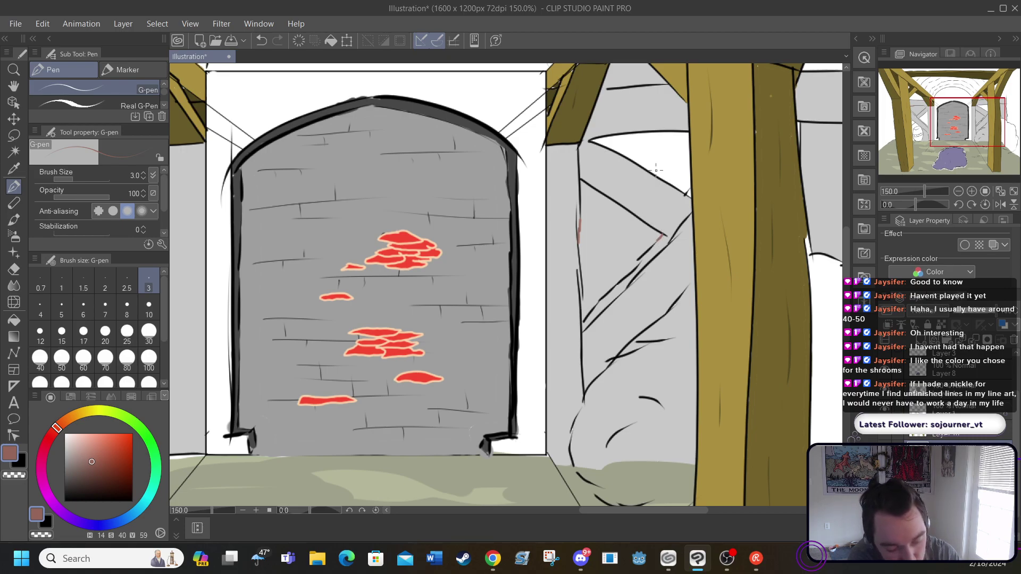
Pen reddish-brown strokes over the gaps in the left wall's brace lines next to the front support
{"action": "left_click_drag", "start_coordinate": [584, 510], "coordinate": [501, 503]}
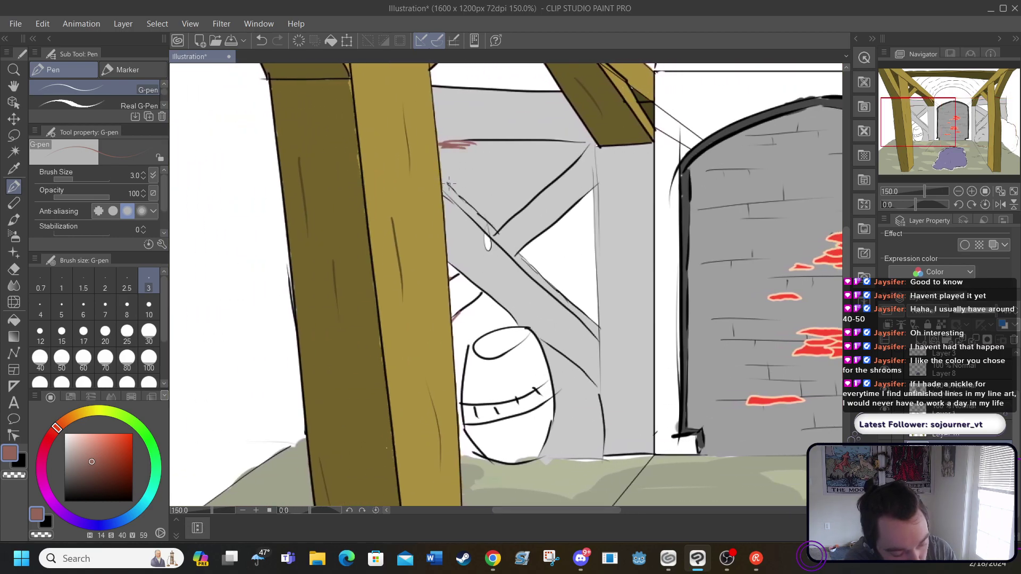
{"action": "left_click_drag", "start_coordinate": [448, 183], "coordinate": [458, 191]}
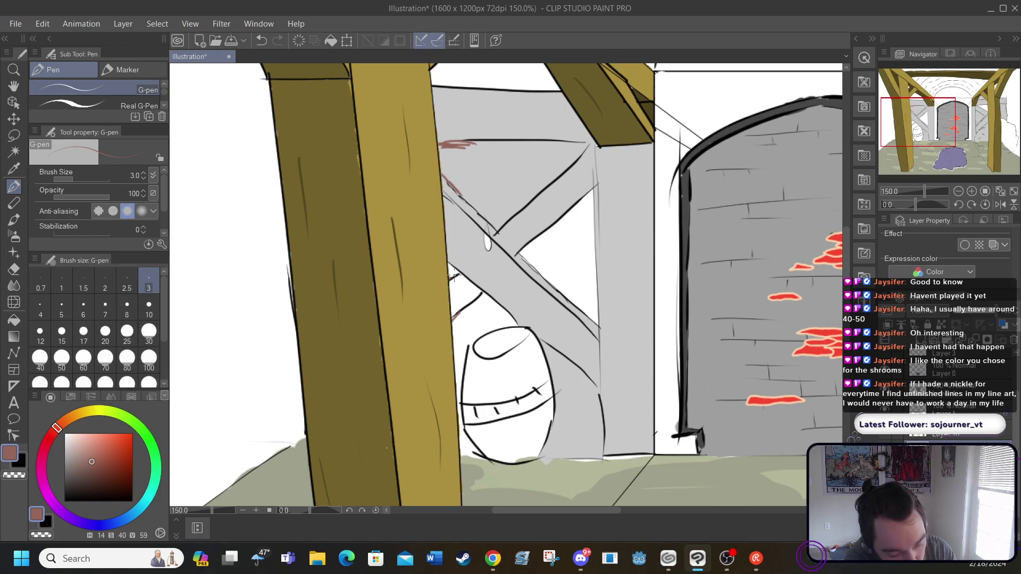
{"action": "left_click_drag", "start_coordinate": [454, 276], "coordinate": [457, 269]}
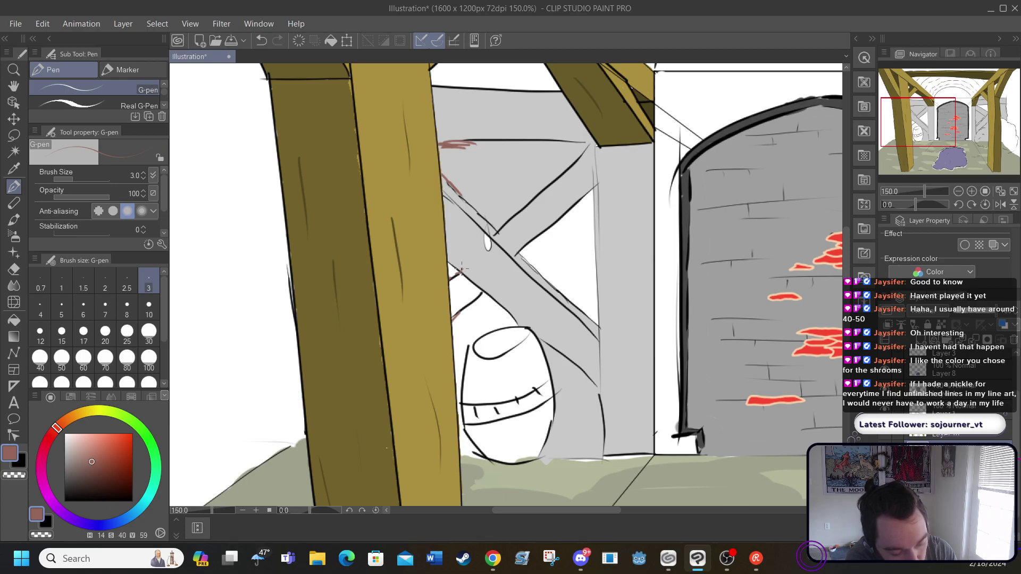
Try filling the left wall's upper panel with reddish brown, and undo the fill
{"action": "key", "text": "g"}
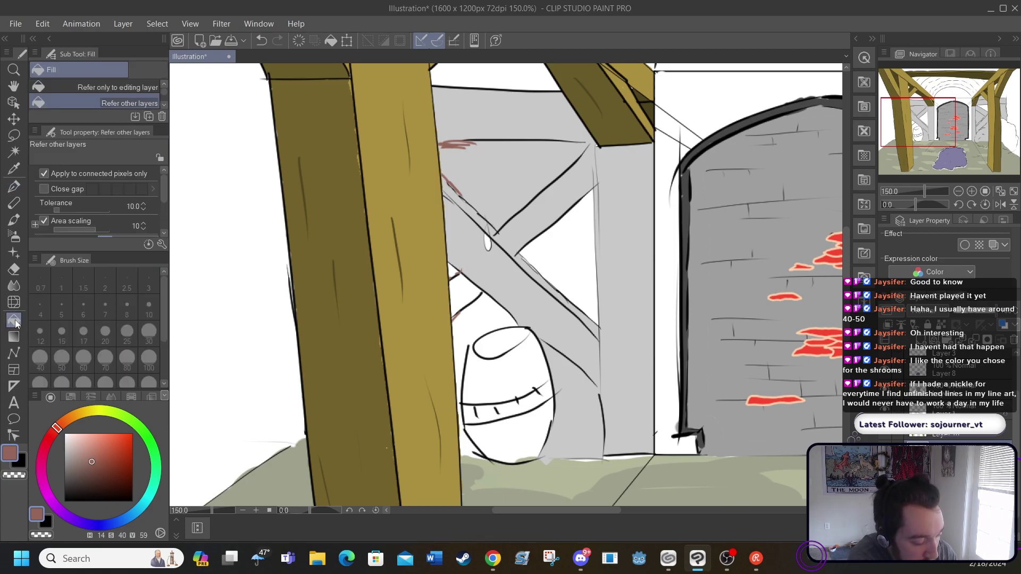
{"action": "left_click", "coordinate": [497, 177]}
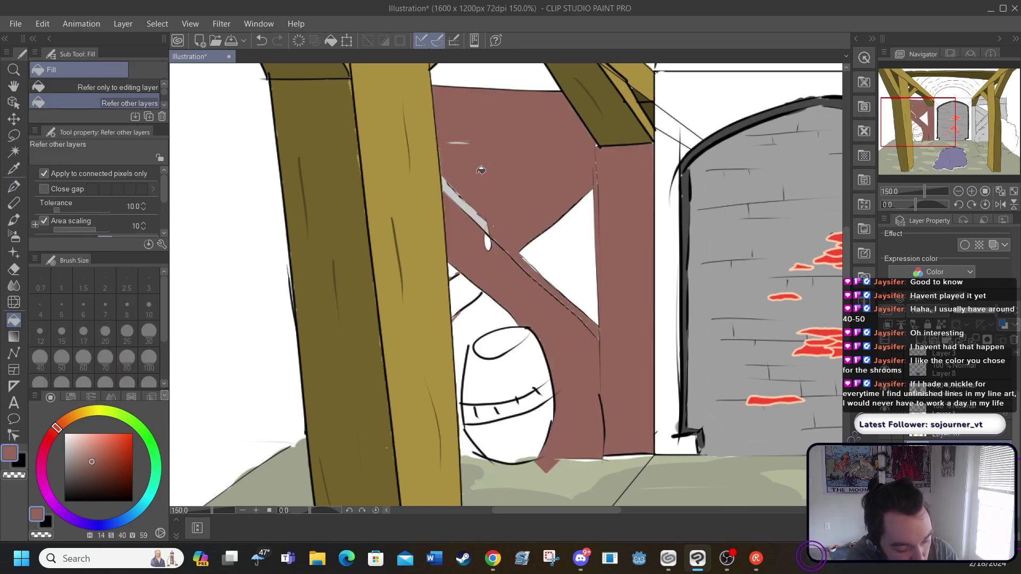
{"action": "left_click", "coordinate": [260, 41]}
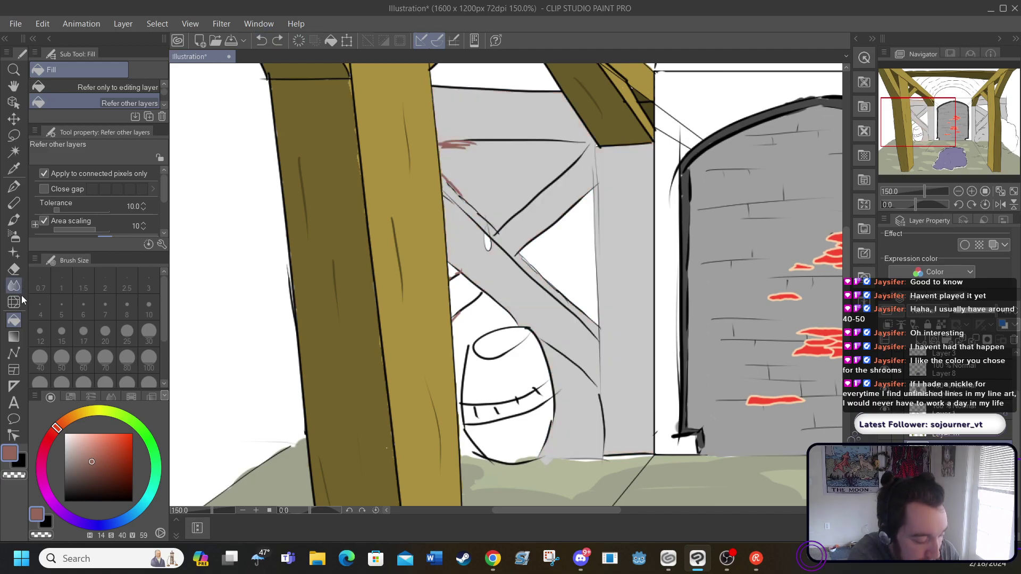
Close the gap where the left wall's rail meets the diagonal brace near the post with the reddish-brown pen
{"action": "left_click", "coordinate": [15, 187]}
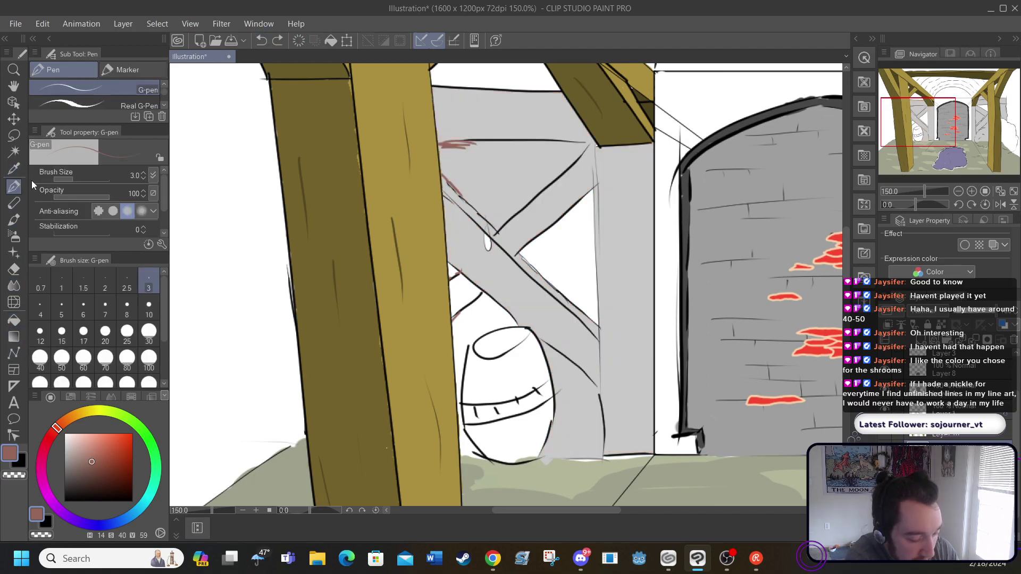
{"action": "left_click", "coordinate": [585, 140]}
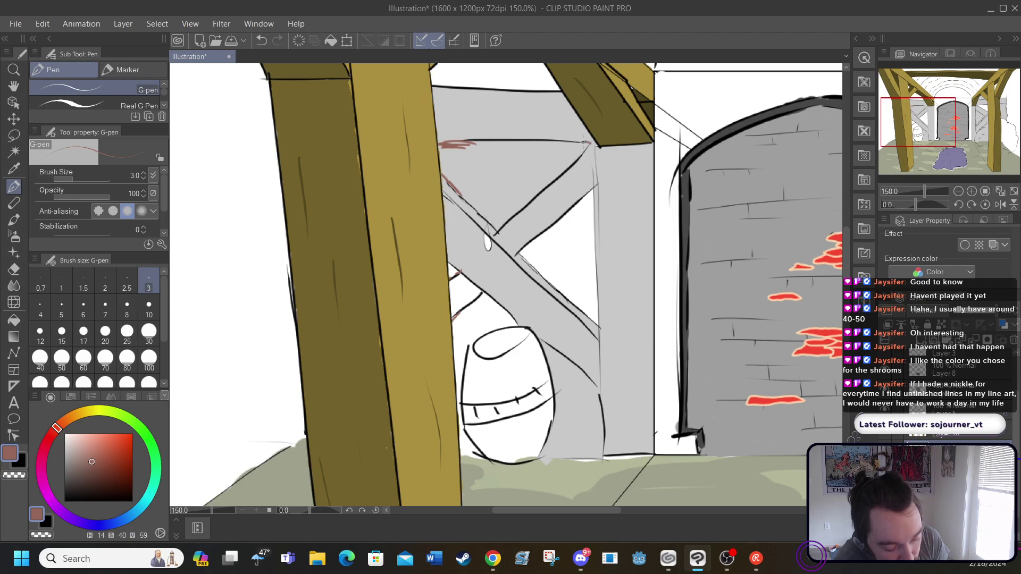
Examine the left wall's timber outlines at lower and higher magnifications
{"action": "key", "text": "ctrl+minus"}
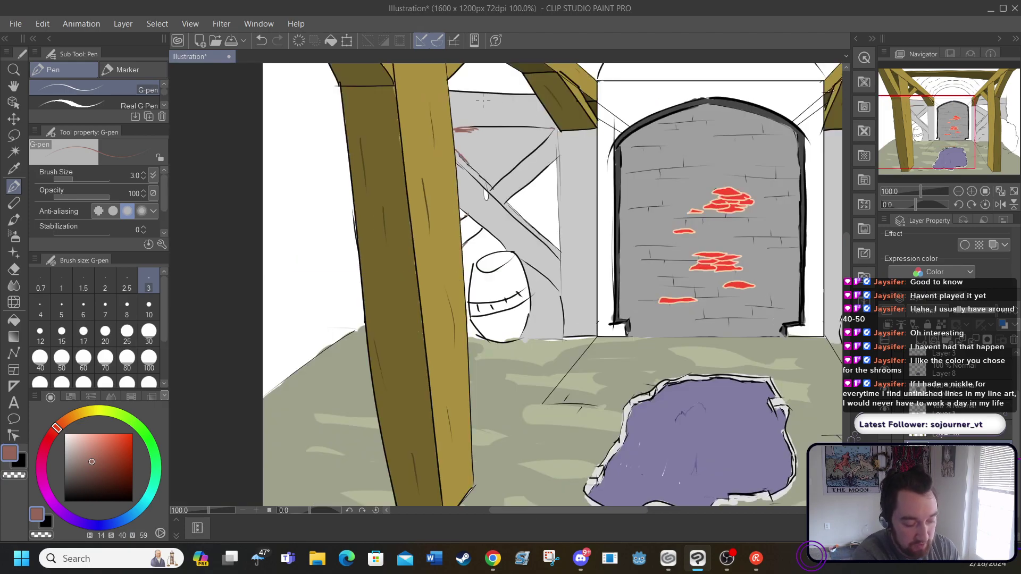
{"action": "key", "text": "ctrl+minus"}
{"action": "key", "text": "ctrl+minus"}
{"action": "key", "text": "ctrl+plus"}
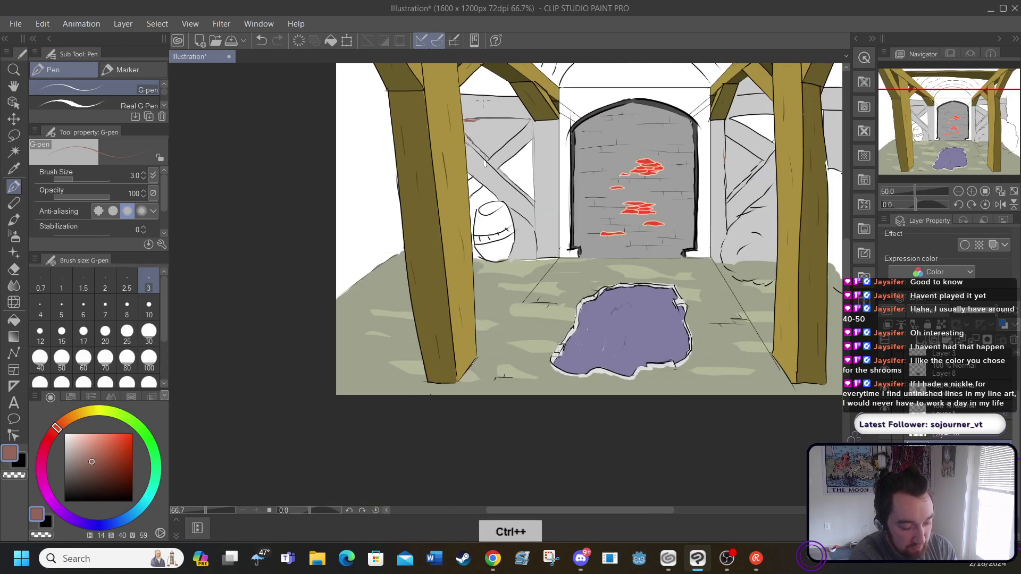
{"action": "key", "text": "ctrl+plus"}
{"action": "key", "text": "ctrl+plus"}
{"action": "key", "text": "ctrl+minus"}
{"action": "key", "text": "ctrl+plus"}
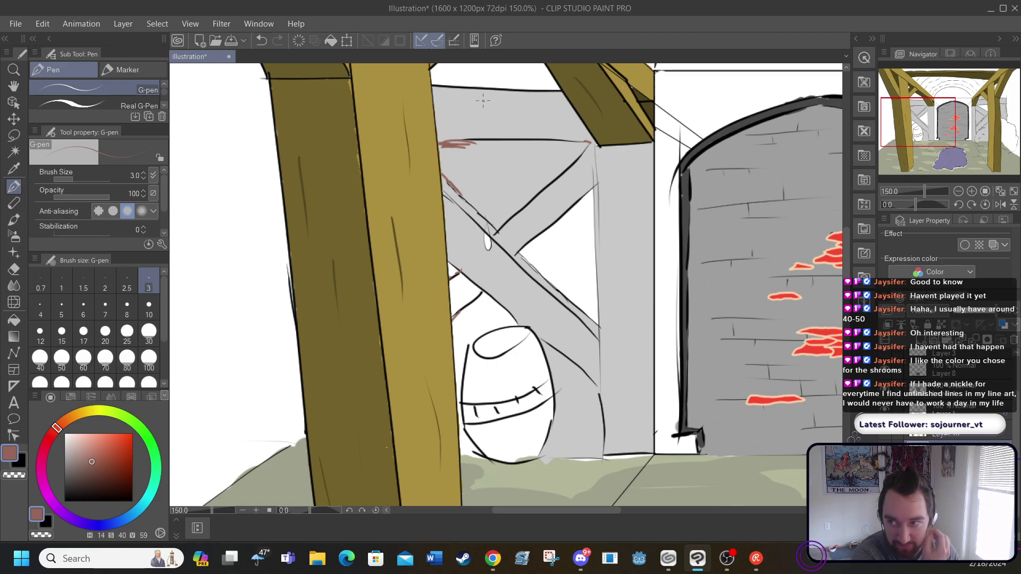
Fill the left wall's upper and inner panels between the braces and the area around the rounded pot with reddish brown
{"action": "left_click", "coordinate": [14, 320]}
{"action": "left_click", "coordinate": [500, 180]}
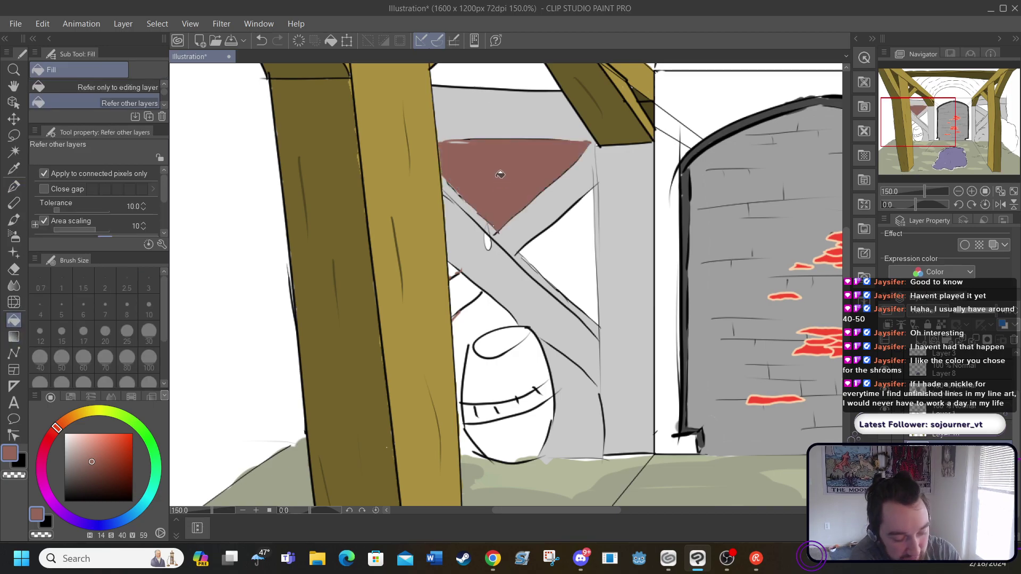
{"action": "left_click", "coordinate": [563, 255]}
{"action": "left_click", "coordinate": [479, 317]}
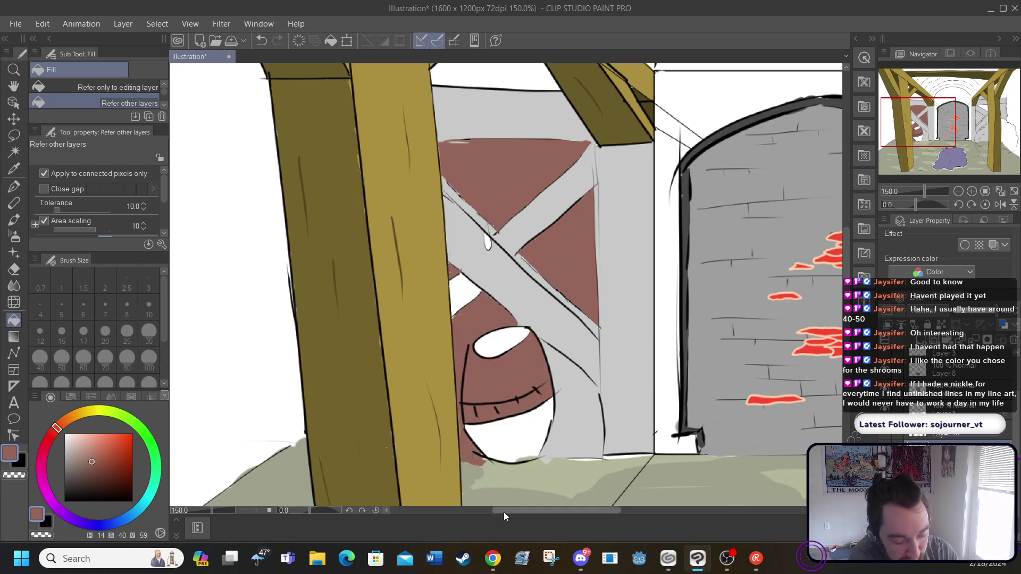
Try filling the right wall's triangular panel with reddish brown, and undo the fill
{"action": "left_click_drag", "start_coordinate": [506, 512], "coordinate": [609, 500]}
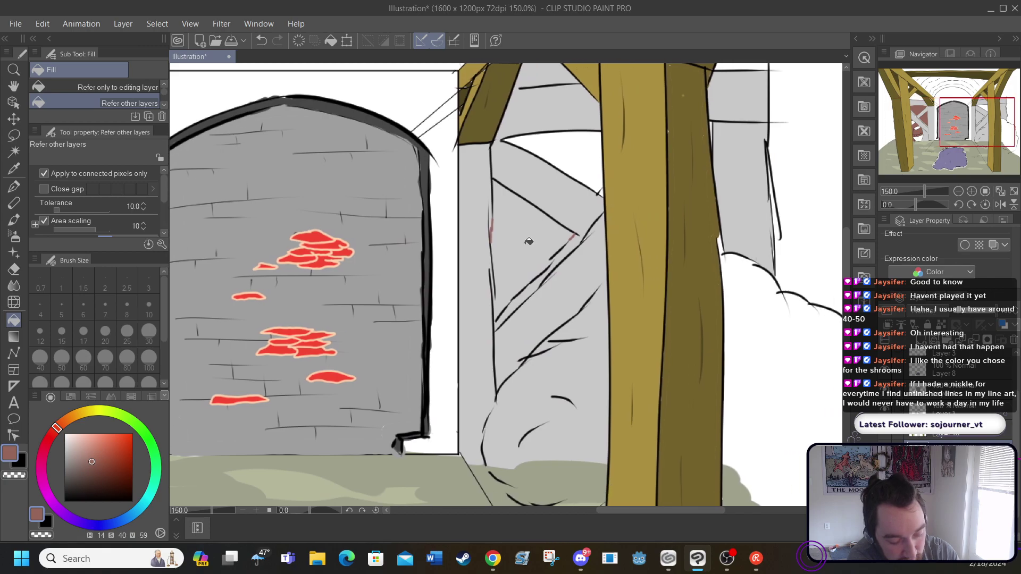
{"action": "left_click", "coordinate": [525, 238]}
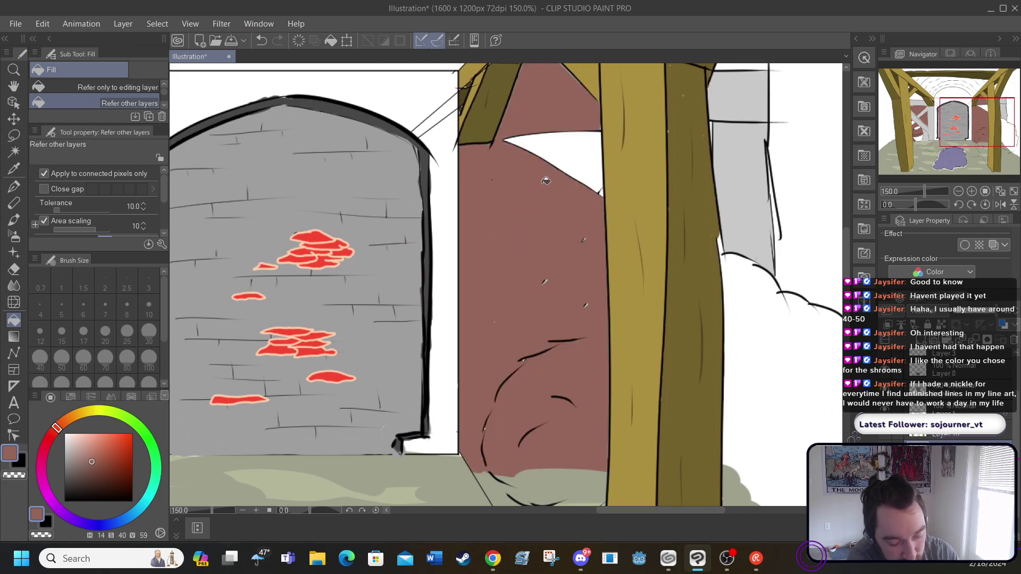
{"action": "left_click", "coordinate": [262, 42]}
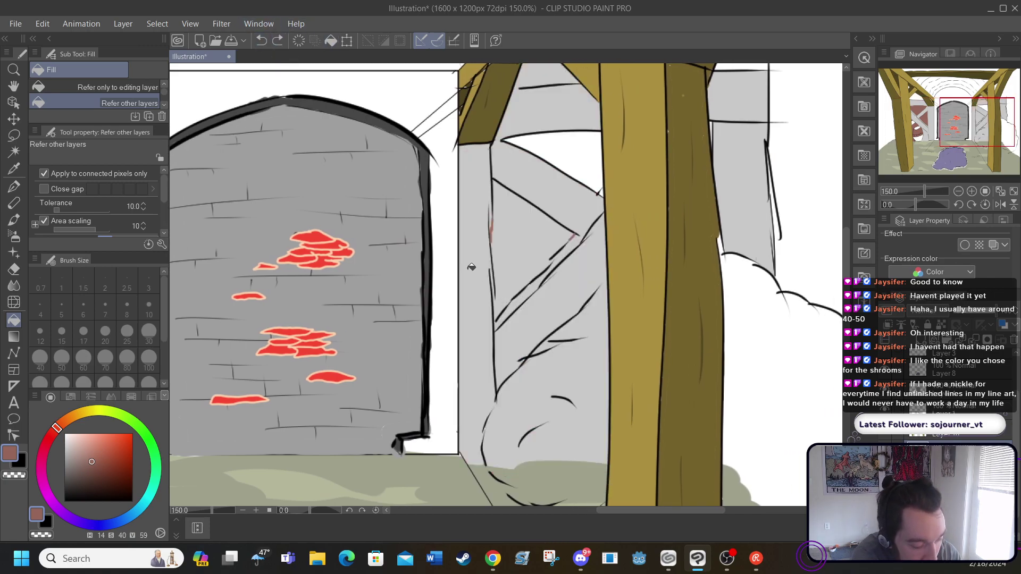
Close the remaining gaps in the right wall's post and brace lines, and fill the triangular panel between them with reddish brown
{"action": "left_click", "coordinate": [13, 186]}
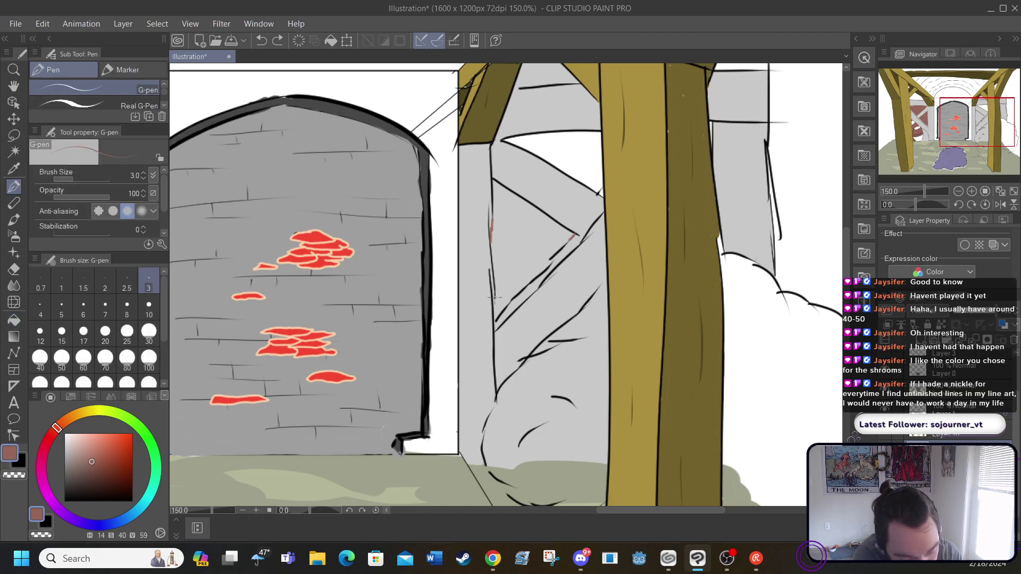
{"action": "left_click_drag", "start_coordinate": [494, 297], "coordinate": [494, 301]}
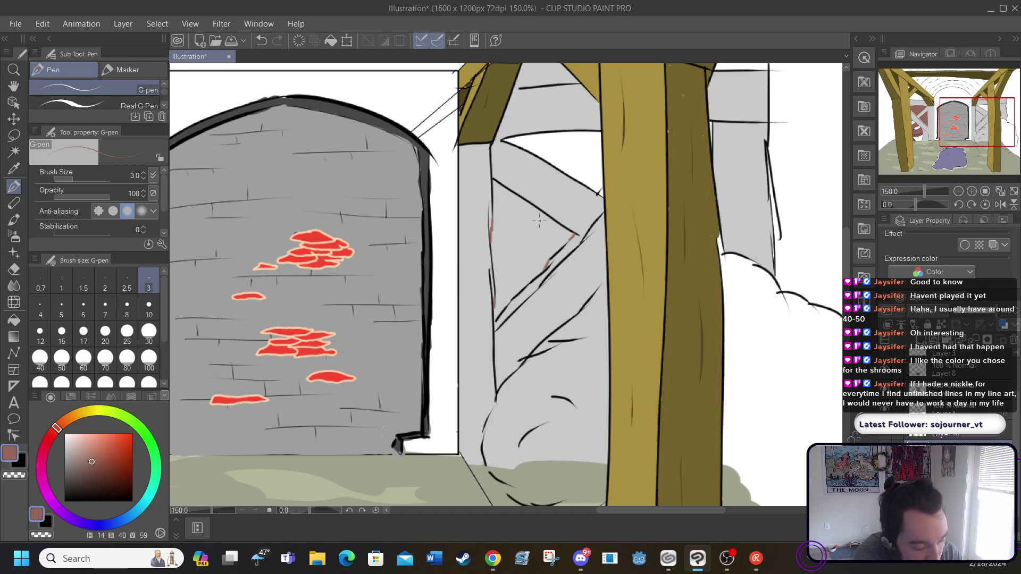
{"action": "left_click", "coordinate": [14, 320]}
{"action": "left_click", "coordinate": [520, 238]}
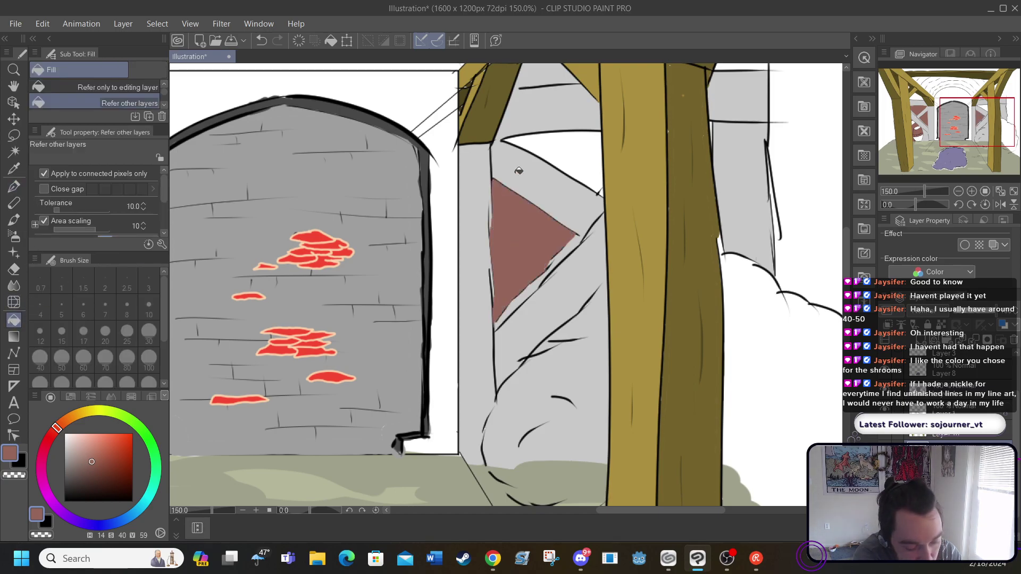
Fill the right wall's upper triangular panel with reddish brown; try the same fill beyond the wooden post, and undo it
{"action": "left_click", "coordinate": [554, 141]}
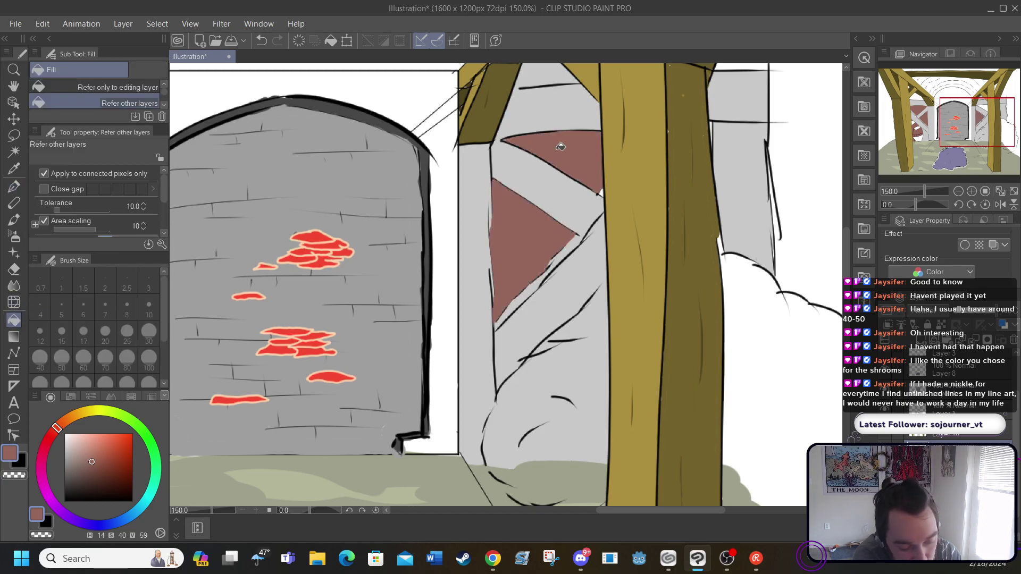
{"action": "left_click", "coordinate": [721, 237]}
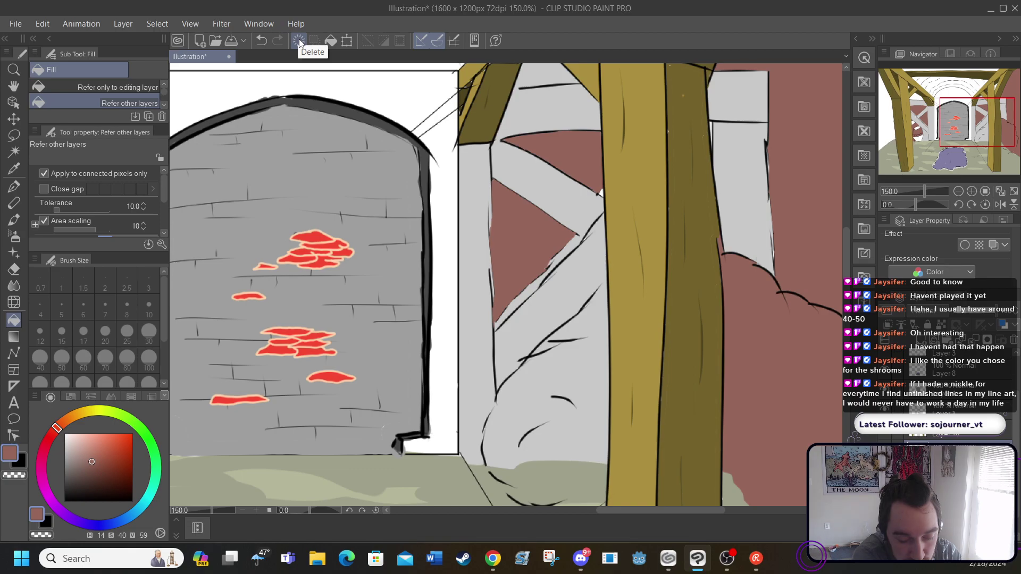
{"action": "left_click", "coordinate": [258, 42]}
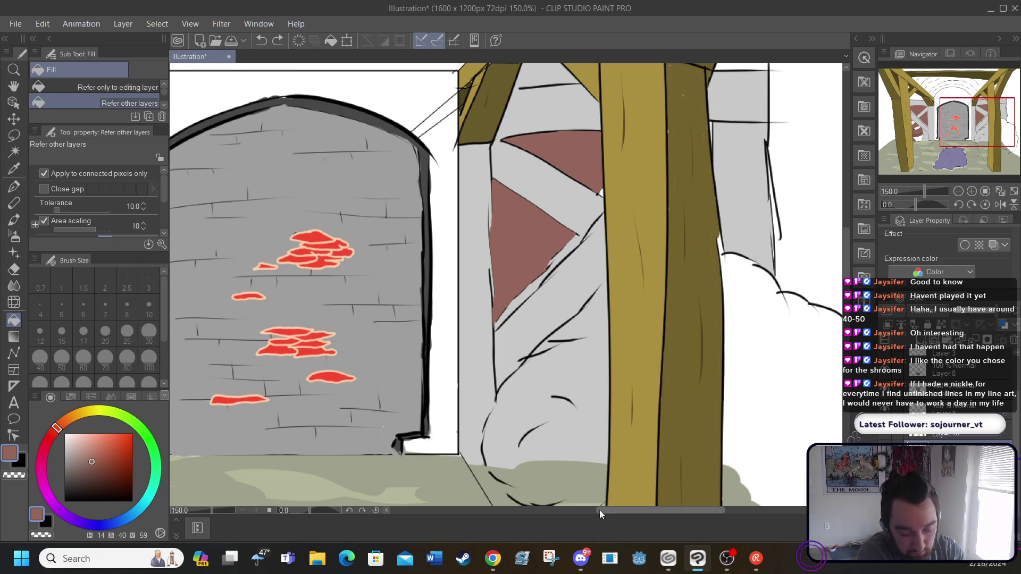
Try filling the left wall's area between the rounded pot and the inner post with reddish brown, and undo the fill
{"action": "left_click_drag", "start_coordinate": [599, 512], "coordinate": [503, 512]}
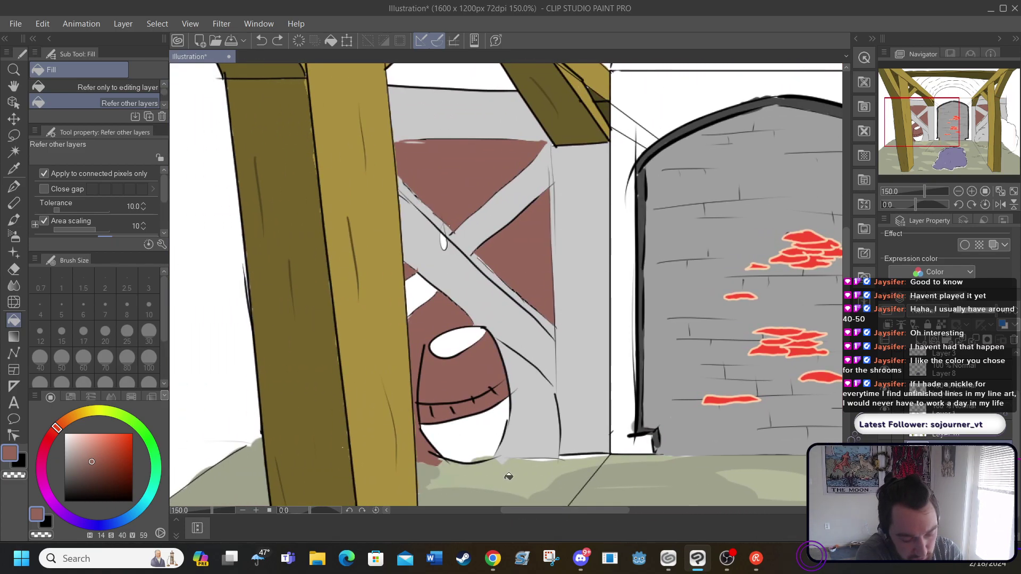
{"action": "left_click", "coordinate": [527, 403]}
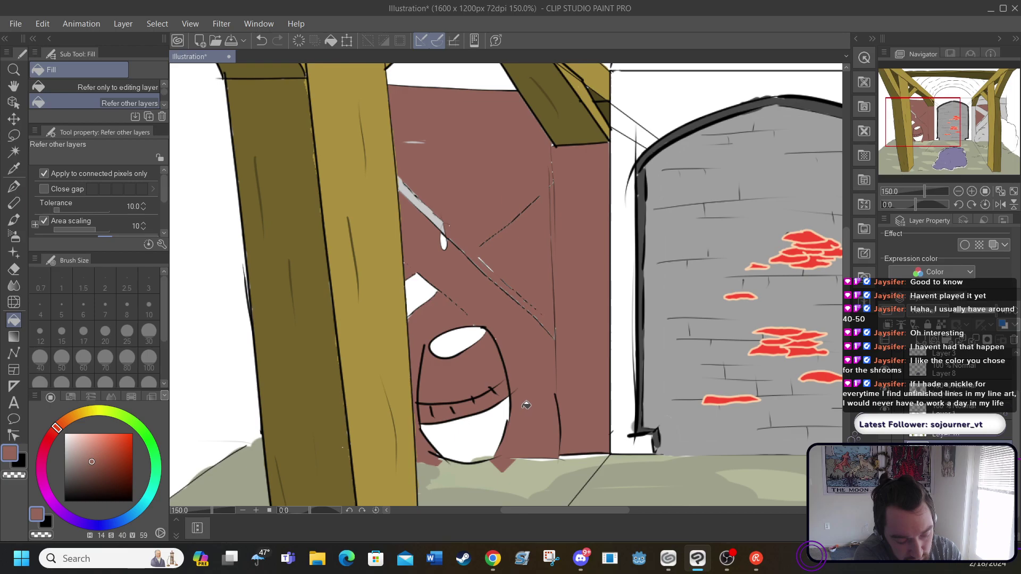
{"action": "left_click", "coordinate": [259, 41]}
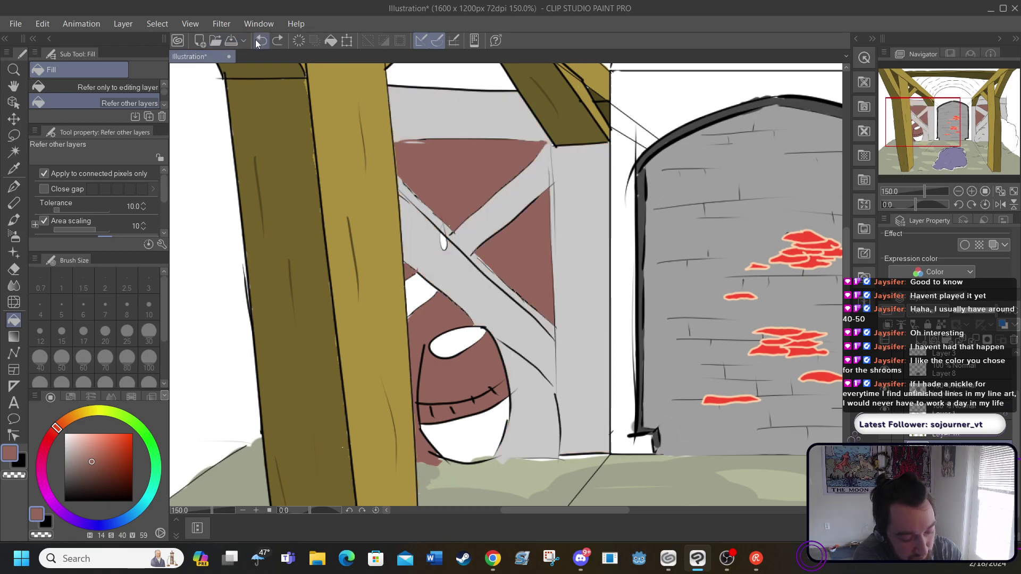
Close the gap at the lower end of the left wall's brace line, and fill the area beside the pot with reddish brown
{"action": "left_click", "coordinate": [14, 187]}
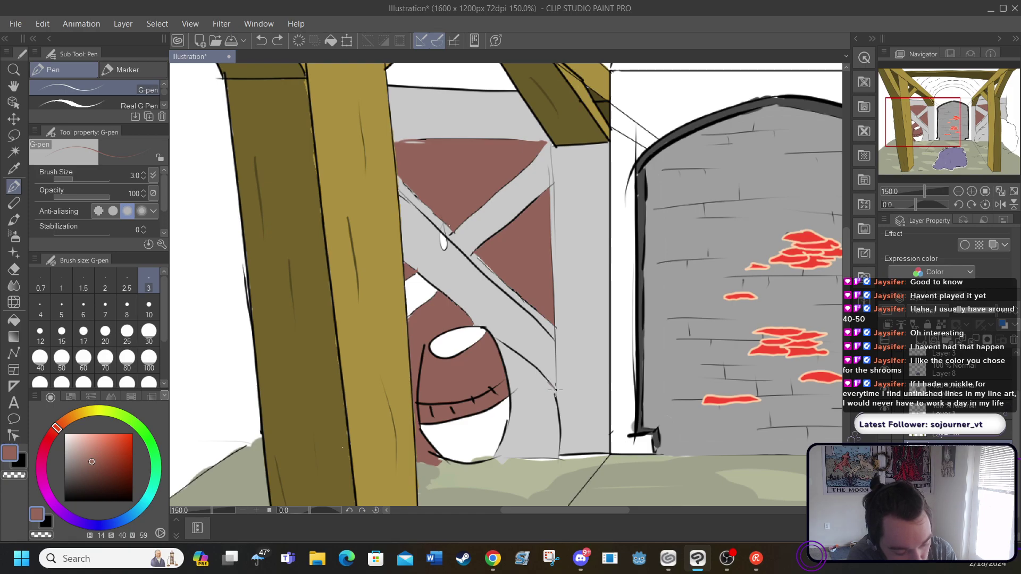
{"action": "left_click_drag", "start_coordinate": [551, 383], "coordinate": [553, 392]}
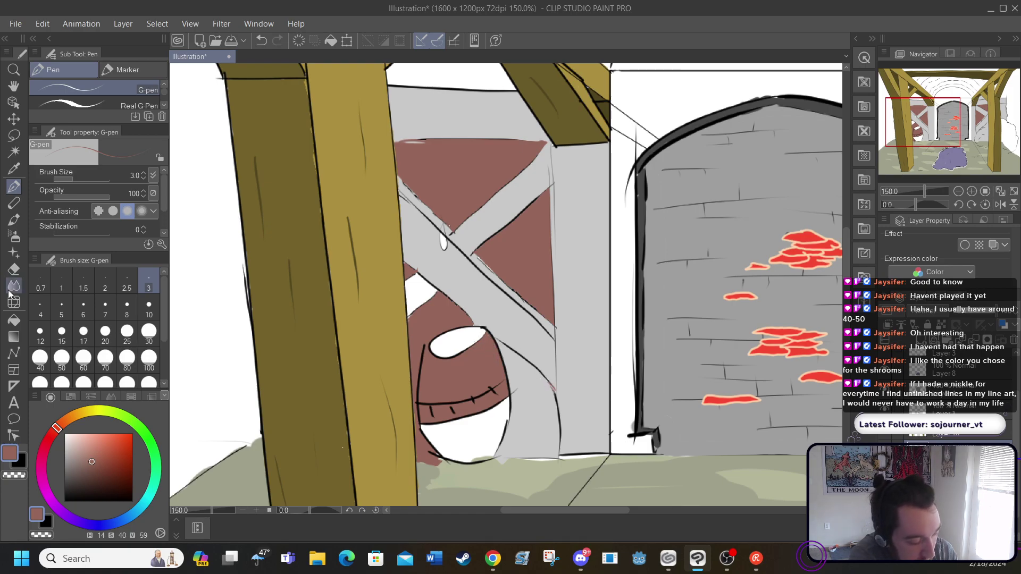
{"action": "left_click", "coordinate": [14, 320]}
{"action": "left_click", "coordinate": [503, 403]}
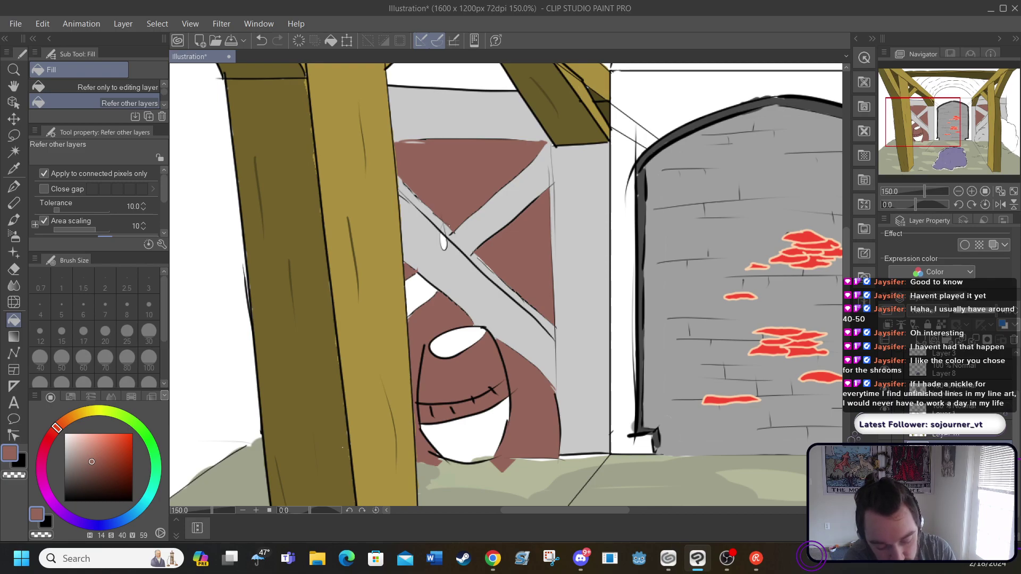
{"action": "key", "text": "ctrl+z"}
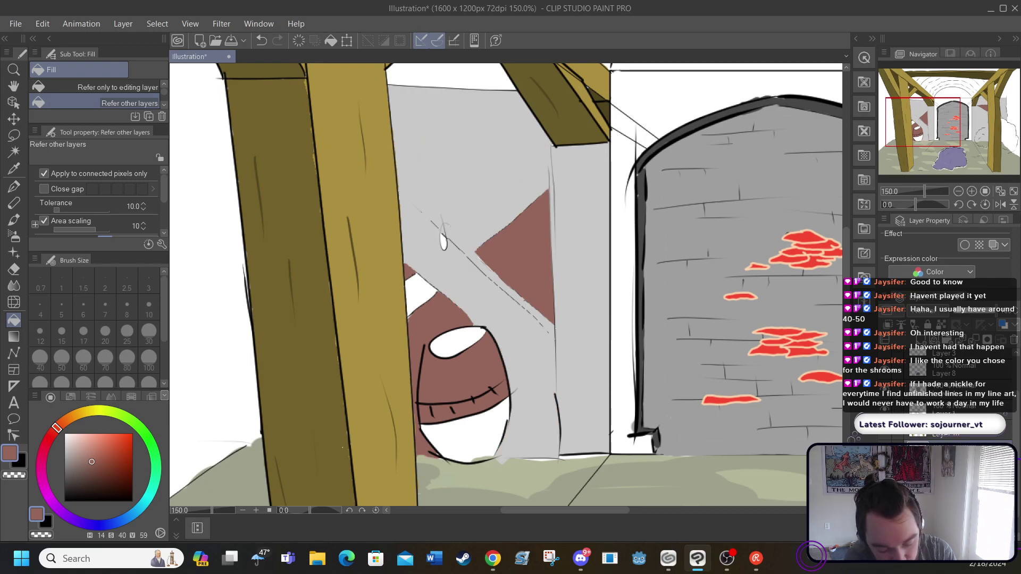
{"action": "key", "text": "ctrl+y"}
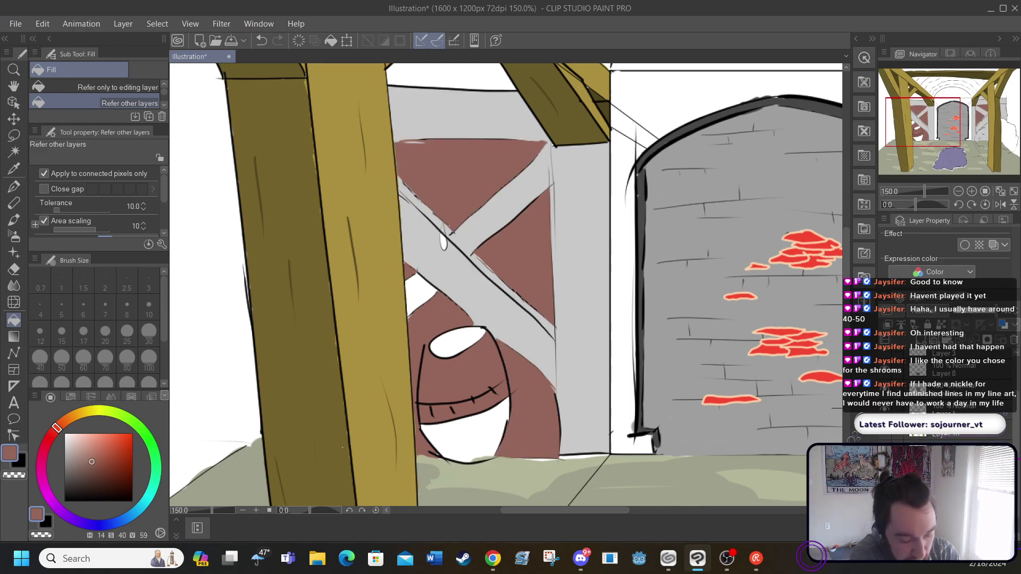
Sample the timbers' light gray and fill the remaining white brace piece above the rounded pot on the left wall
{"action": "mouse_move", "coordinate": [582, 510]}
{"action": "left_mouse_down"}
{"action": "mouse_move", "coordinate": [651, 512]}
{"action": "mouse_move", "coordinate": [601, 513]}
{"action": "left_mouse_up"}
{"action": "left_click", "coordinate": [14, 168]}
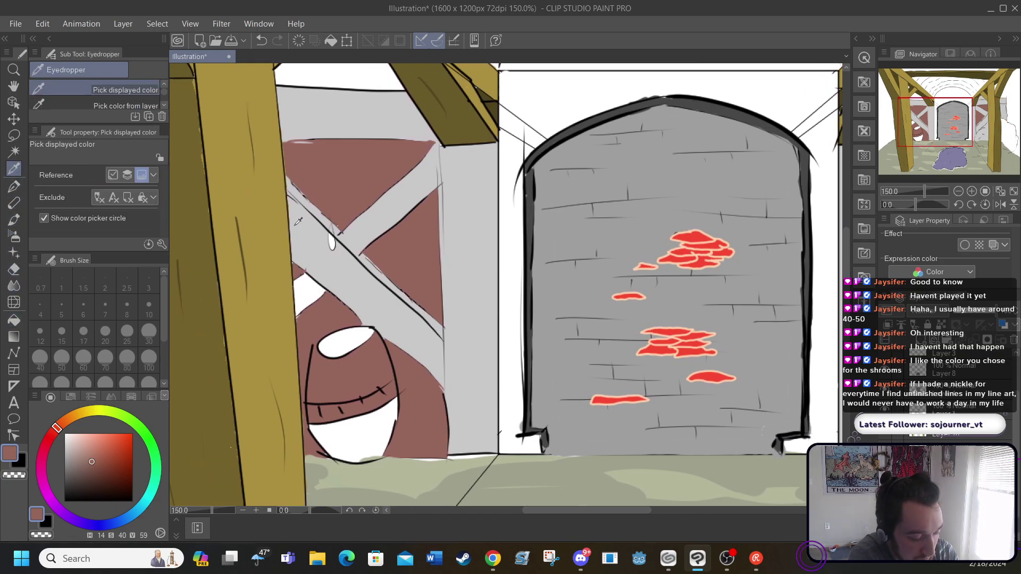
{"action": "left_click", "coordinate": [302, 231]}
{"action": "left_click", "coordinate": [14, 321]}
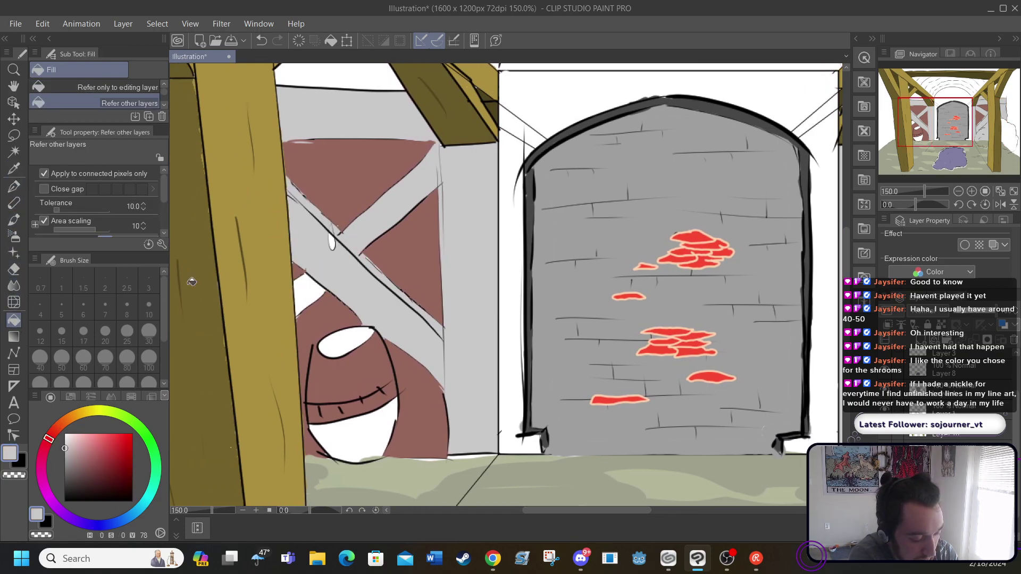
{"action": "left_click", "coordinate": [313, 284]}
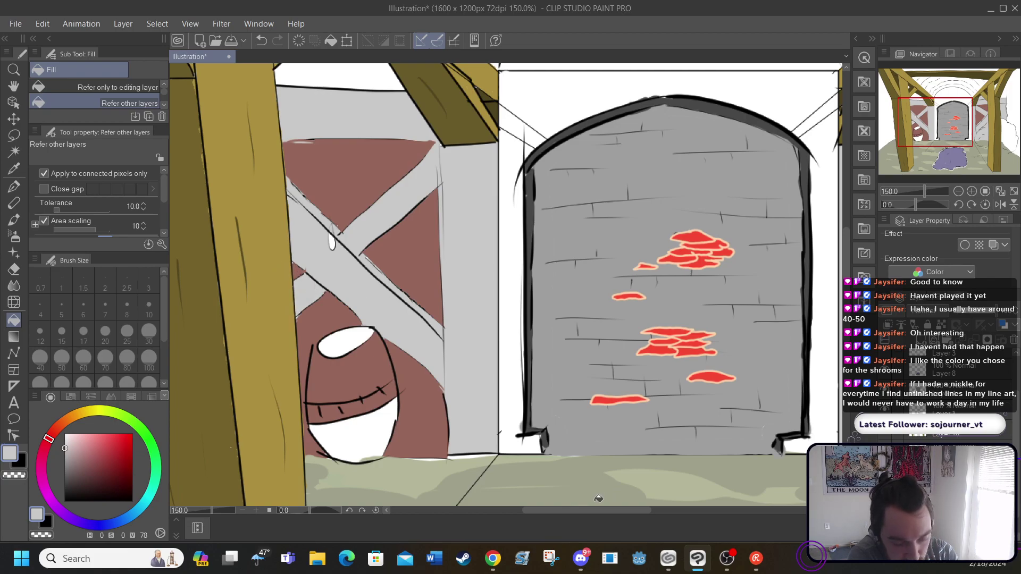
Set the G-pen's color to a medium gray and draw wood grain lines along the right wall's inner post
{"action": "left_click_drag", "start_coordinate": [589, 509], "coordinate": [646, 502]}
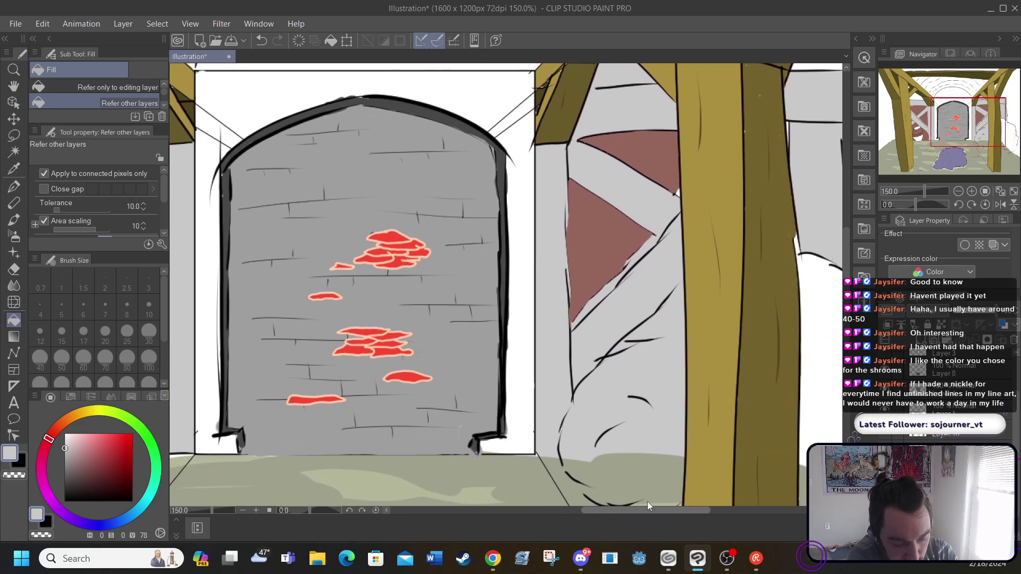
{"action": "scroll", "coordinate": [647, 502], "scroll_direction": "left", "scroll_amount": 2}
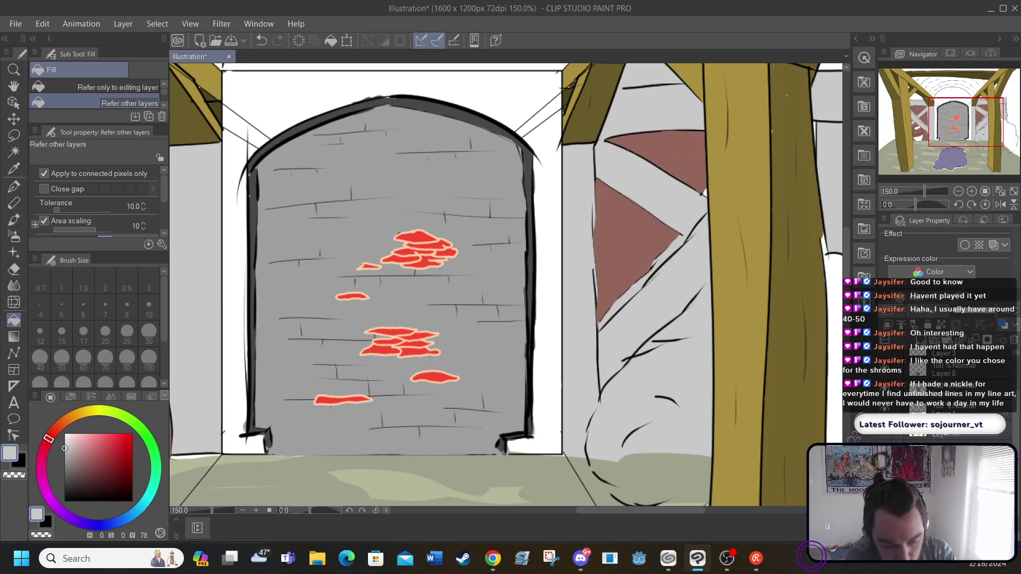
{"action": "key", "text": "p"}
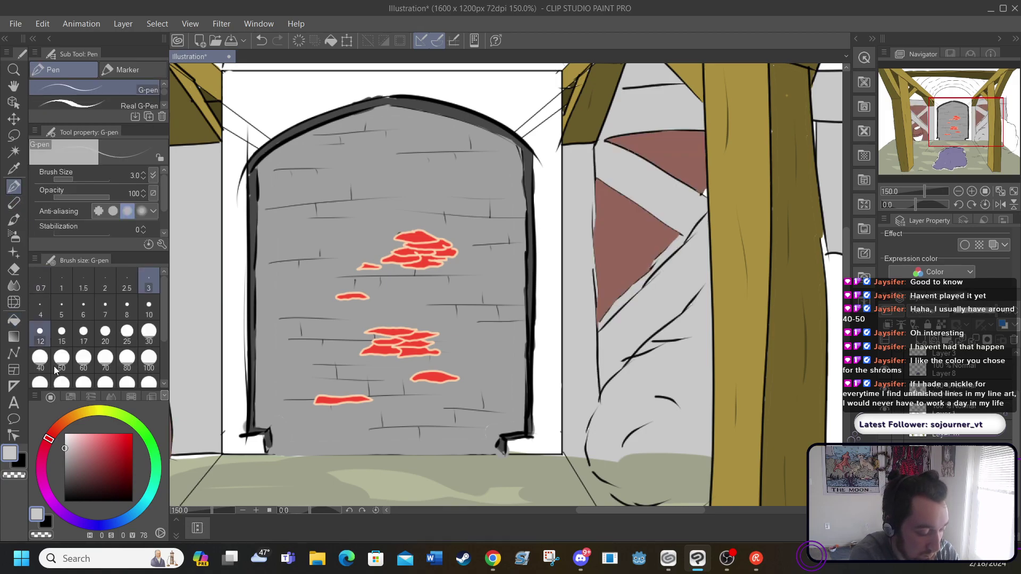
{"action": "left_click", "coordinate": [64, 499]}
{"action": "left_click_drag", "start_coordinate": [73, 475], "coordinate": [63, 467]}
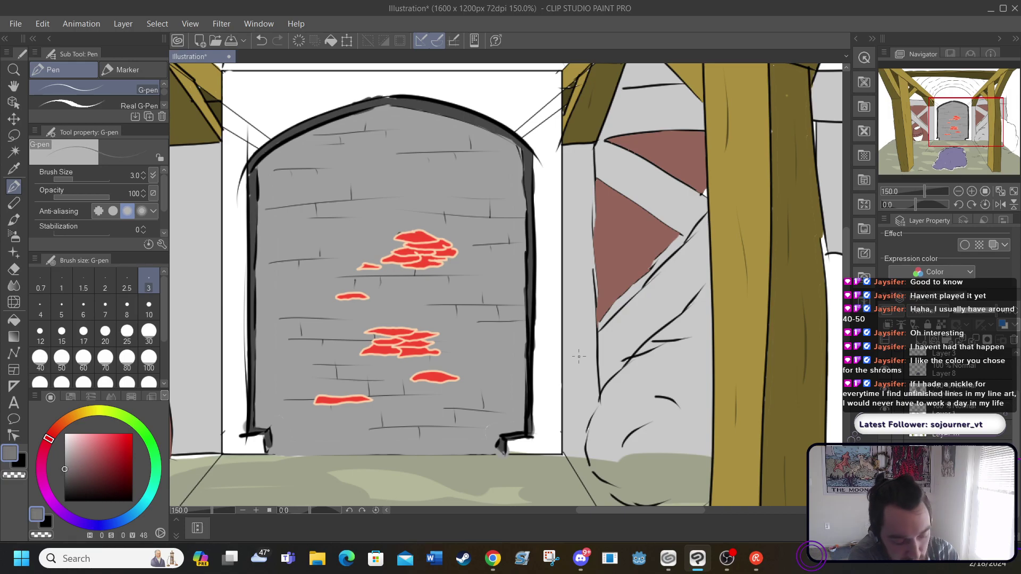
{"action": "left_click_drag", "start_coordinate": [577, 364], "coordinate": [574, 401]}
{"action": "left_click_drag", "start_coordinate": [573, 265], "coordinate": [568, 226]}
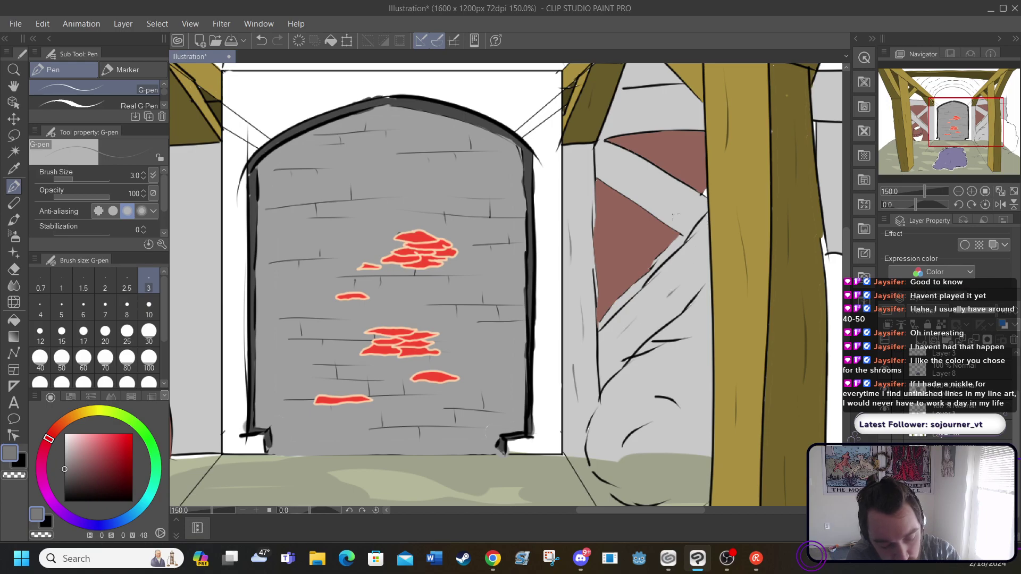
Draw gray wood grain lines on the right wall's diagonal brace, upper beam and the timbers beyond the wooden post
{"action": "left_click_drag", "start_coordinate": [609, 163], "coordinate": [658, 186]}
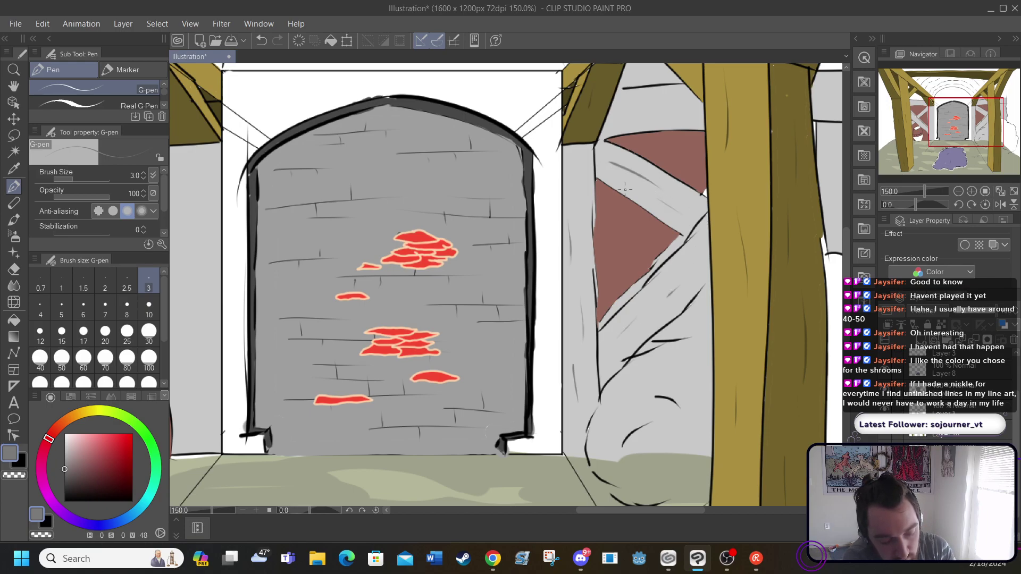
{"action": "left_click_drag", "start_coordinate": [624, 113], "coordinate": [672, 113]}
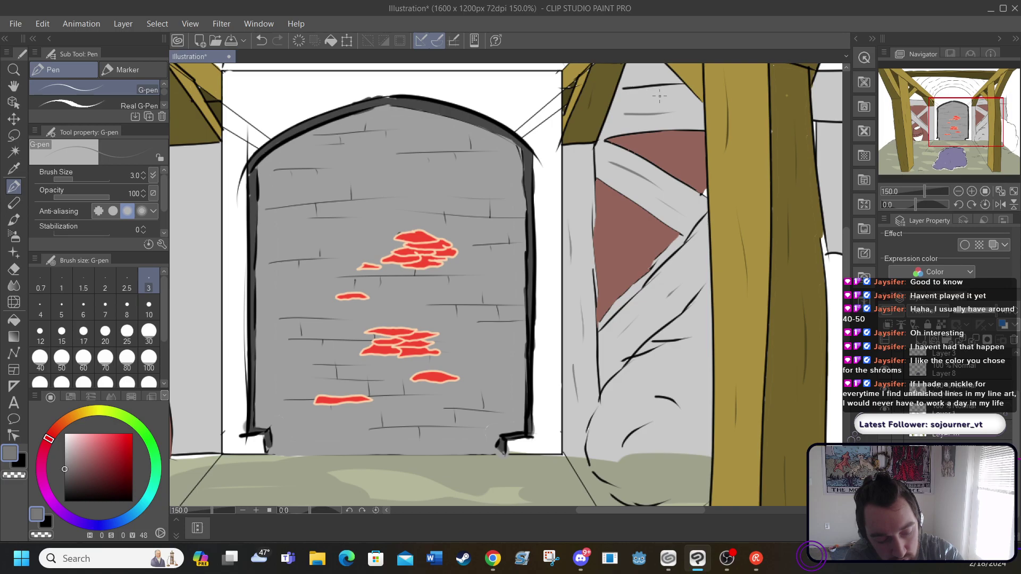
{"action": "scroll", "coordinate": [583, 510], "scroll_direction": "right", "scroll_amount": 5}
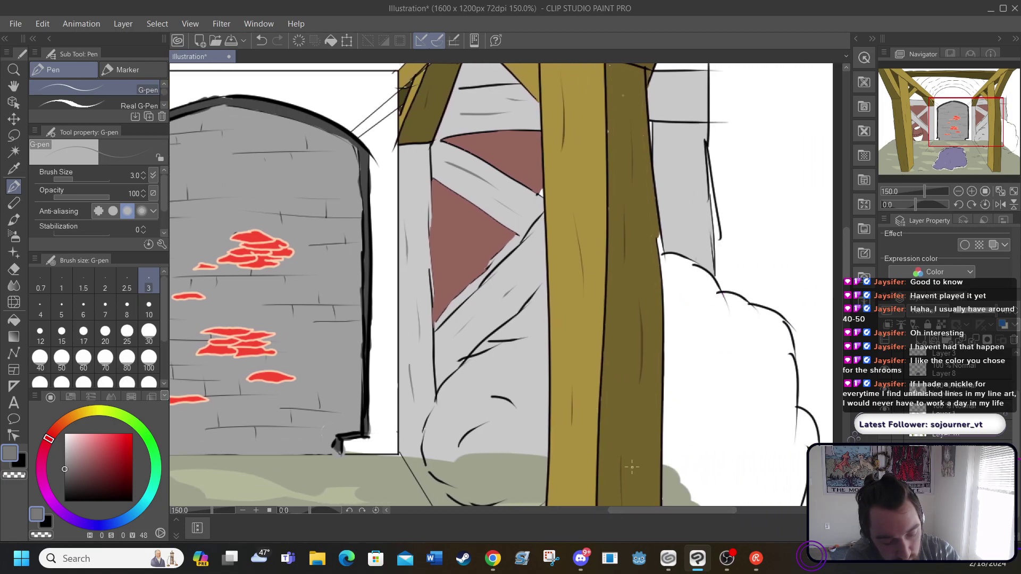
{"action": "left_click_drag", "start_coordinate": [657, 97], "coordinate": [687, 97]}
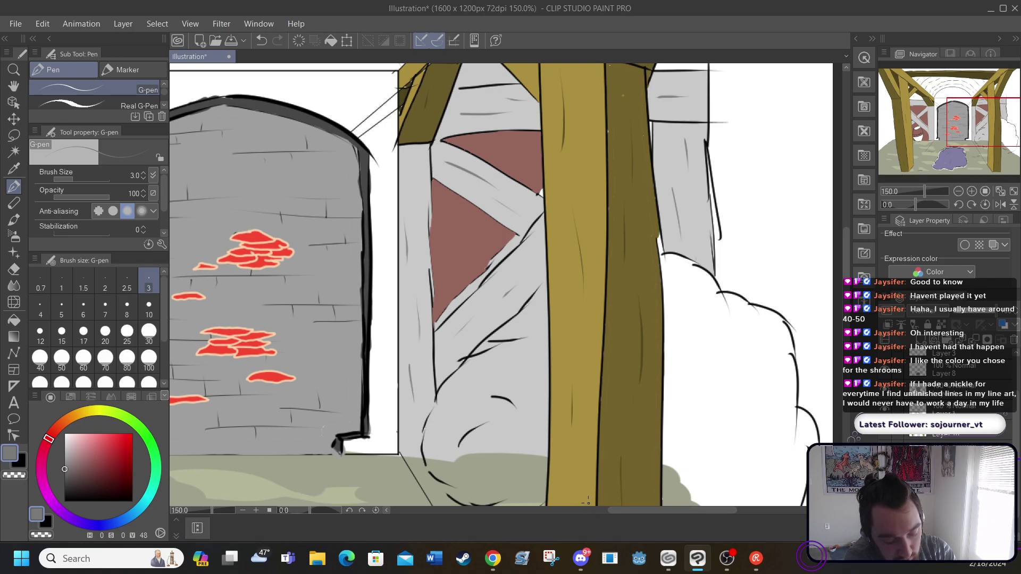
Draw gray wood grain lines on the left wall's inner post, crossed braces and upper beam
{"action": "left_click_drag", "start_coordinate": [614, 512], "coordinate": [497, 512]}
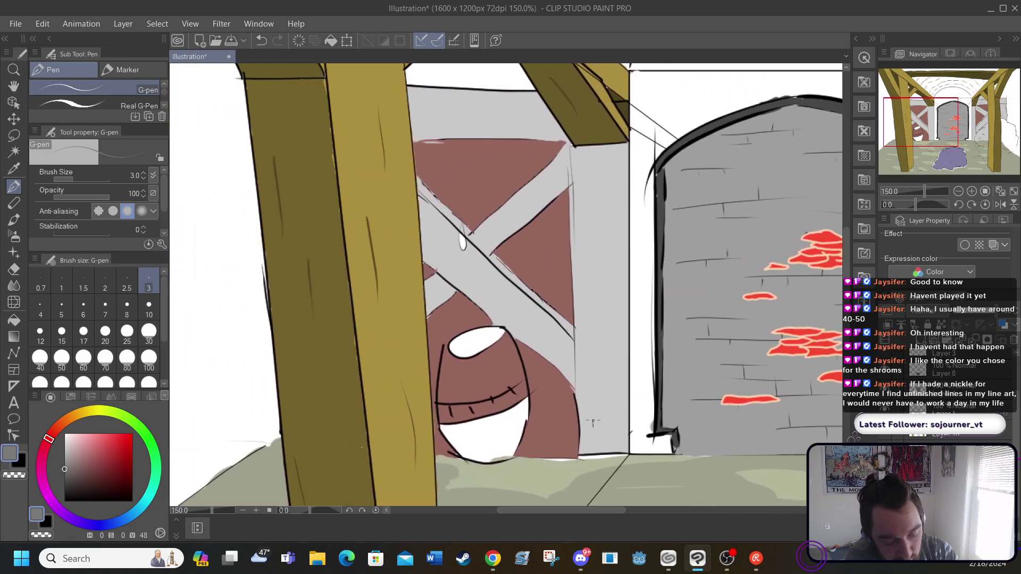
{"action": "left_click_drag", "start_coordinate": [593, 421], "coordinate": [590, 383]}
{"action": "left_click_drag", "start_coordinate": [611, 343], "coordinate": [609, 301]}
{"action": "left_click_drag", "start_coordinate": [591, 254], "coordinate": [592, 204]}
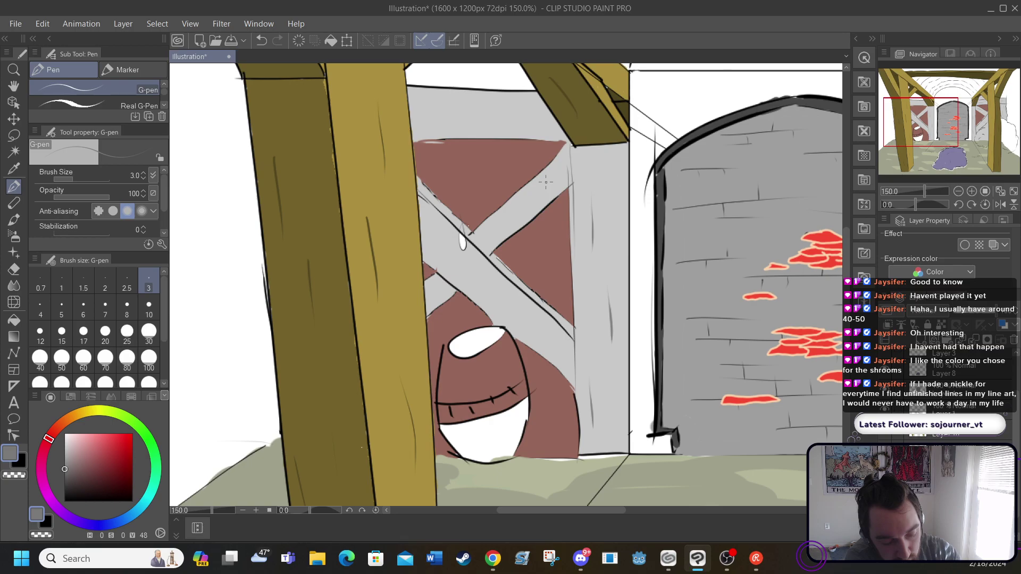
{"action": "left_click_drag", "start_coordinate": [545, 182], "coordinate": [512, 211]}
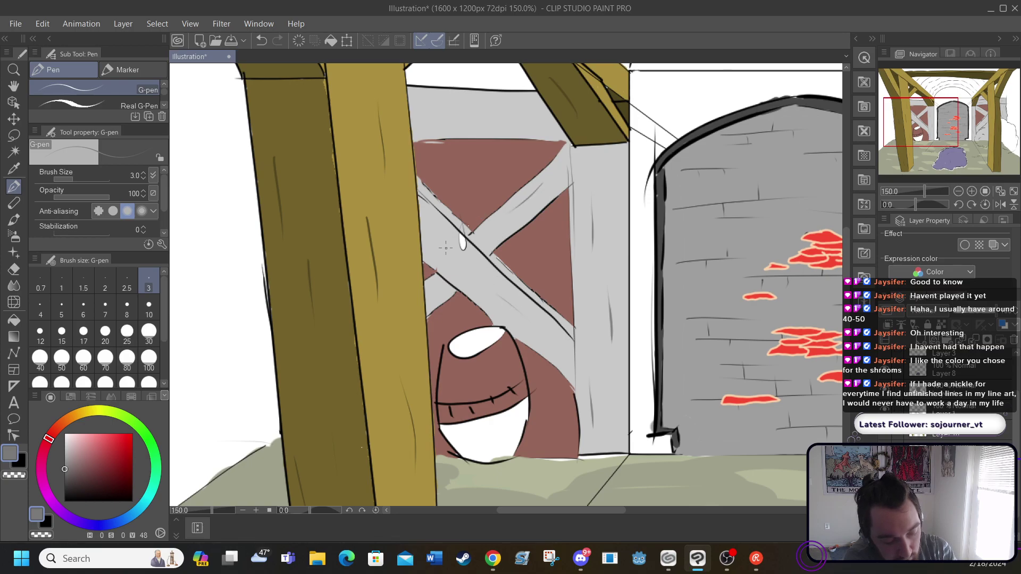
{"action": "mouse_move", "coordinate": [425, 112]}
{"action": "left_mouse_down"}
{"action": "mouse_move", "coordinate": [498, 121]}
{"action": "mouse_move", "coordinate": [524, 105]}
{"action": "left_mouse_up"}
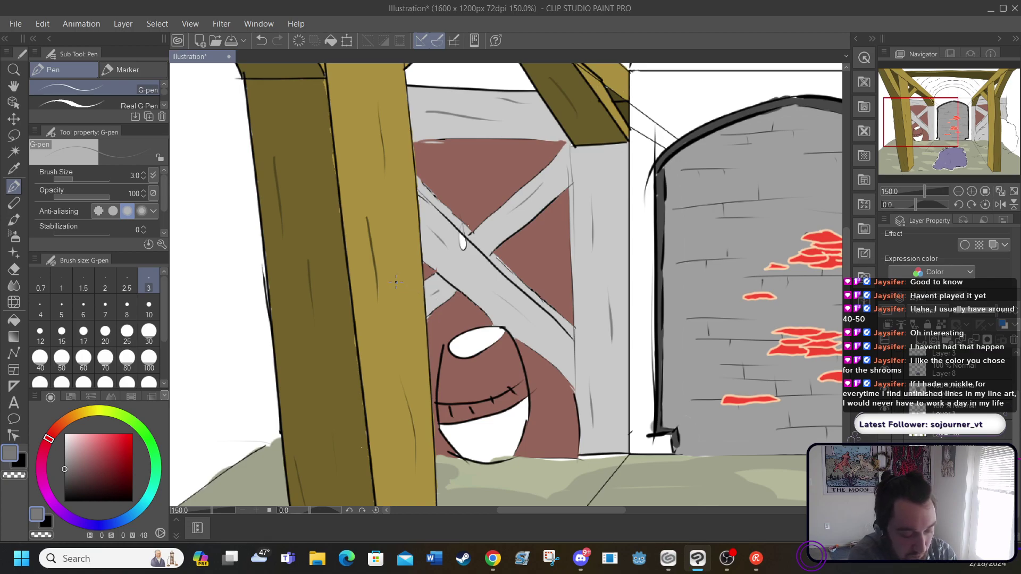
{"action": "mouse_move", "coordinate": [550, 513]}
{"action": "left_mouse_down"}
{"action": "mouse_move", "coordinate": [650, 506]}
{"action": "mouse_move", "coordinate": [563, 522]}
{"action": "mouse_move", "coordinate": [565, 512]}
{"action": "left_mouse_up"}
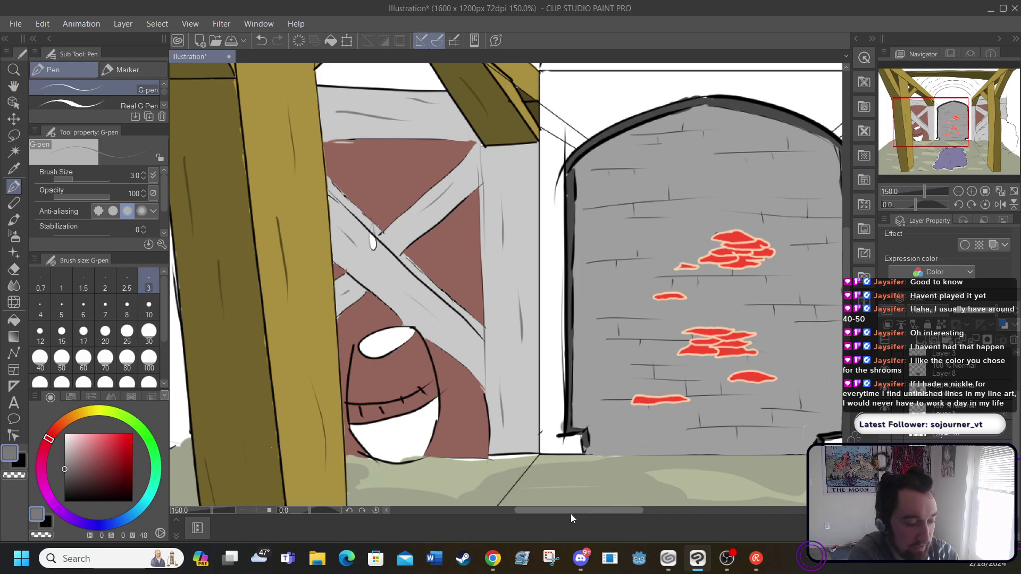
{"action": "left_click", "coordinate": [122, 23]}
{"action": "left_click", "coordinate": [128, 38]}
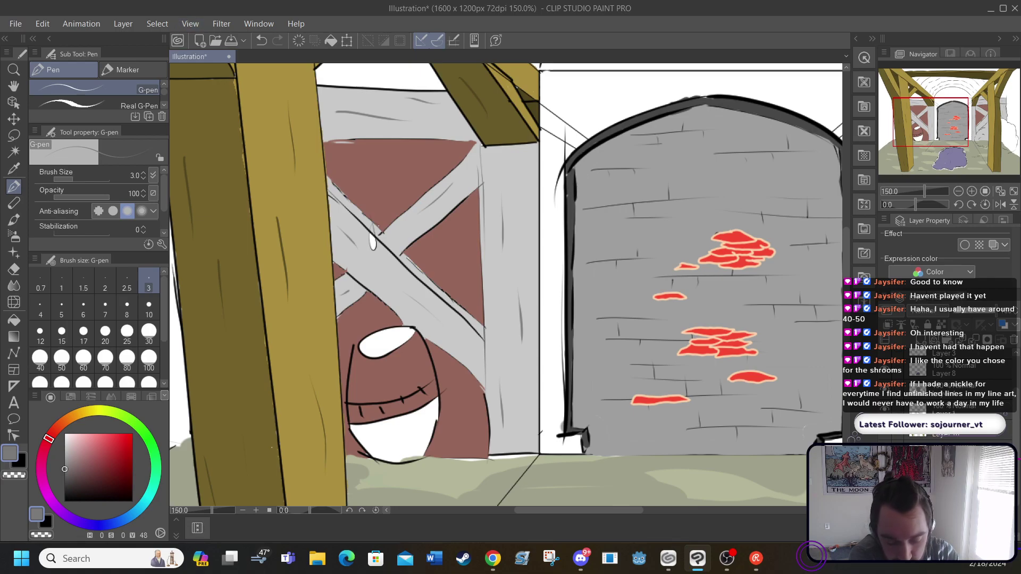
{"action": "key", "text": "ctrl+z"}
{"action": "key", "text": "ctrl+y"}
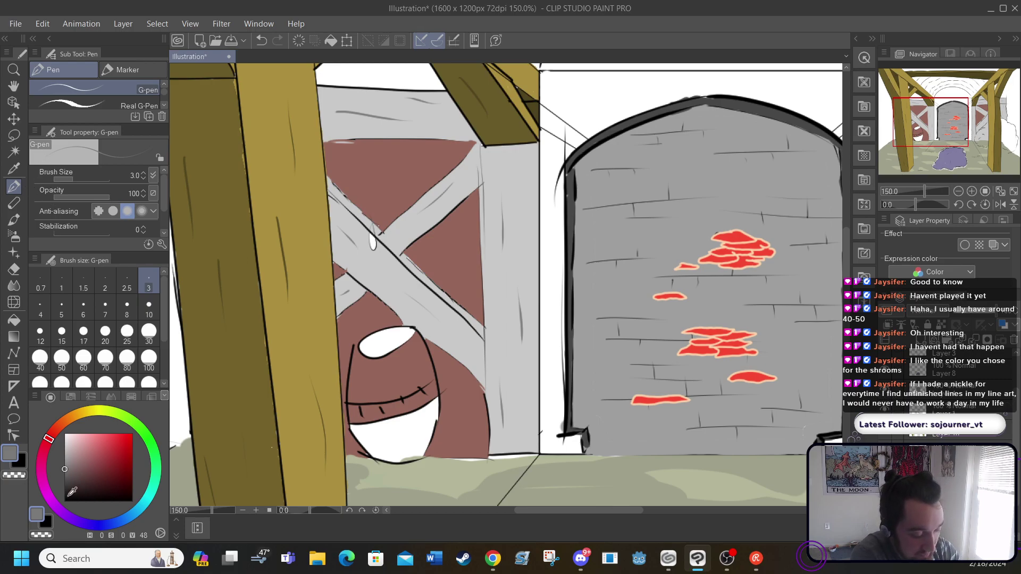
Set the G-pen's color to near-black, pick the drawing layer and draw the front rim of the barrel against the left wall
{"action": "left_click_drag", "start_coordinate": [71, 494], "coordinate": [62, 508]}
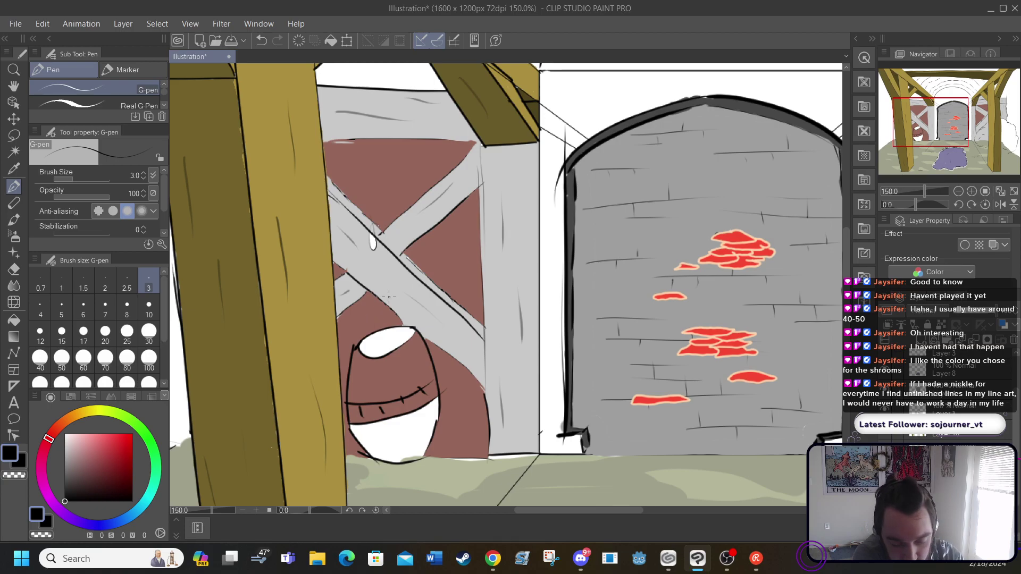
{"action": "left_click", "coordinate": [889, 361]}
{"action": "left_click", "coordinate": [885, 359]}
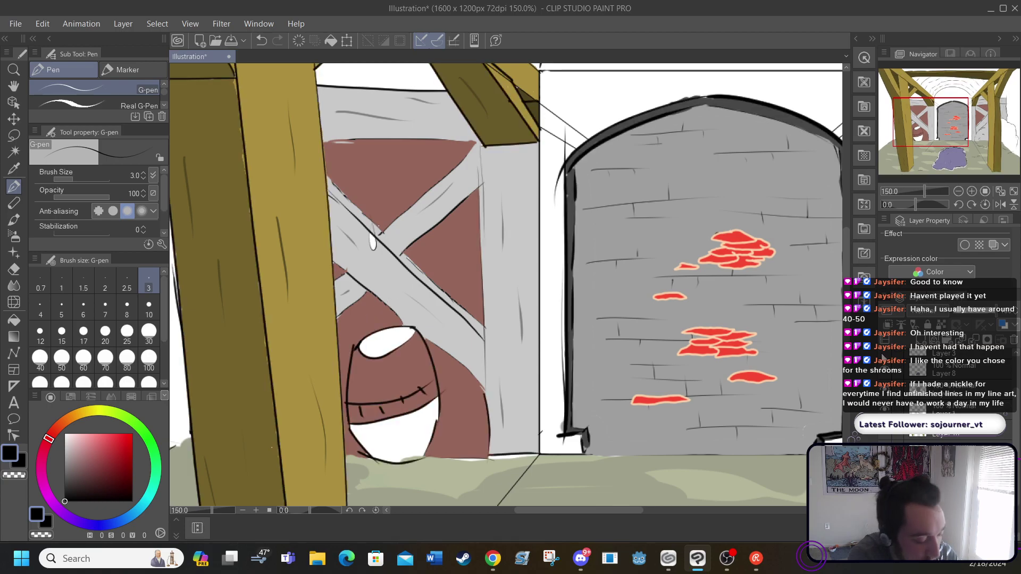
{"action": "left_click", "coordinate": [883, 358]}
{"action": "left_click", "coordinate": [884, 358]}
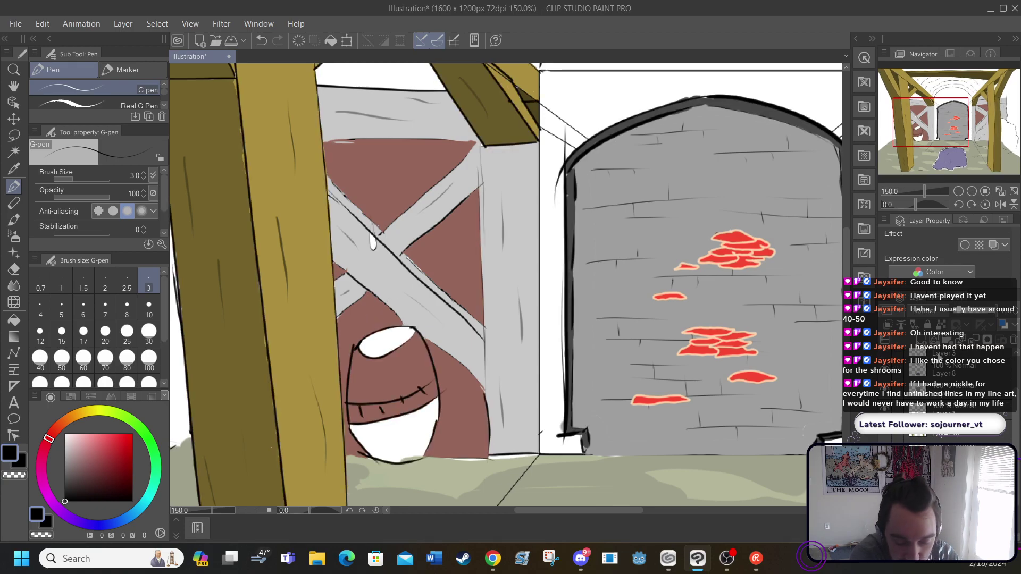
{"action": "left_click", "coordinate": [928, 363]}
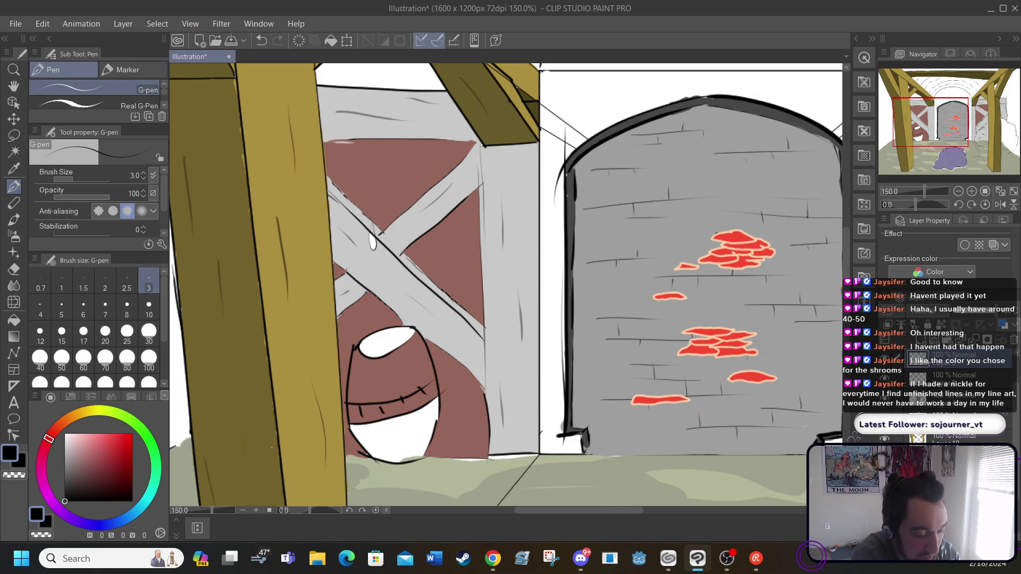
{"action": "left_click", "coordinate": [14, 269]}
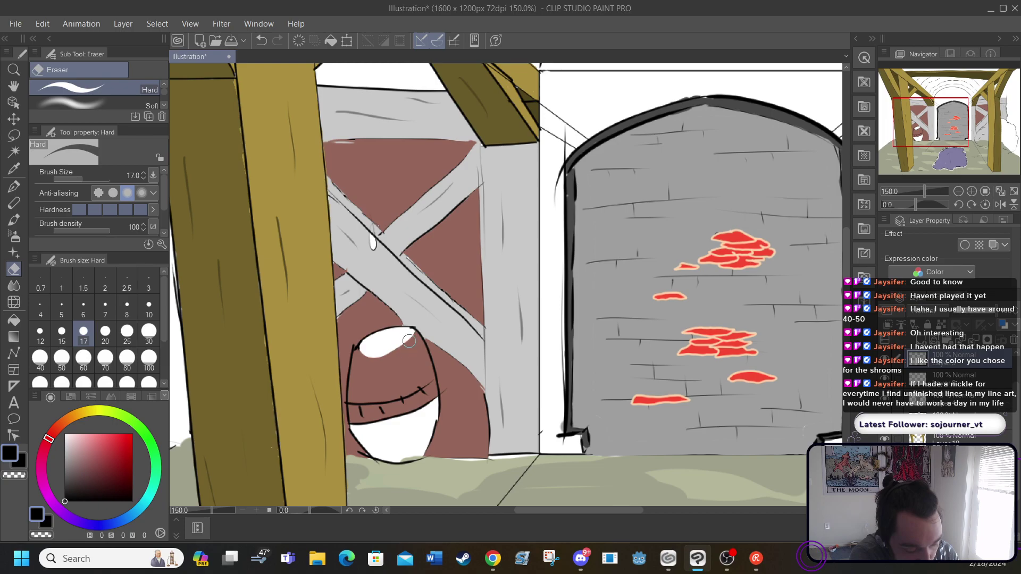
{"action": "left_click", "coordinate": [14, 187]}
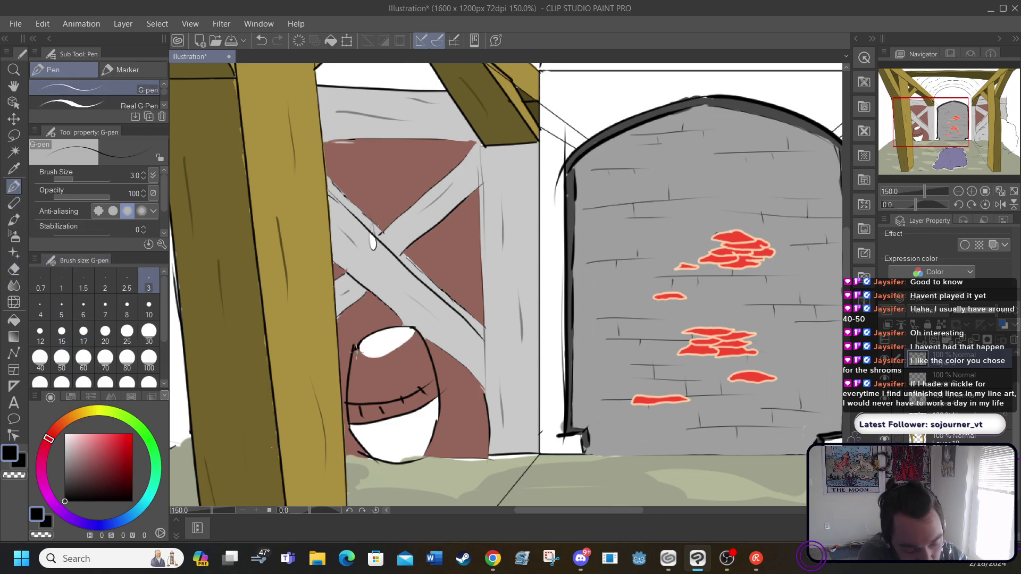
{"action": "mouse_move", "coordinate": [374, 352]}
{"action": "left_mouse_down"}
{"action": "mouse_move", "coordinate": [397, 354]}
{"action": "mouse_move", "coordinate": [425, 330]}
{"action": "left_mouse_up"}
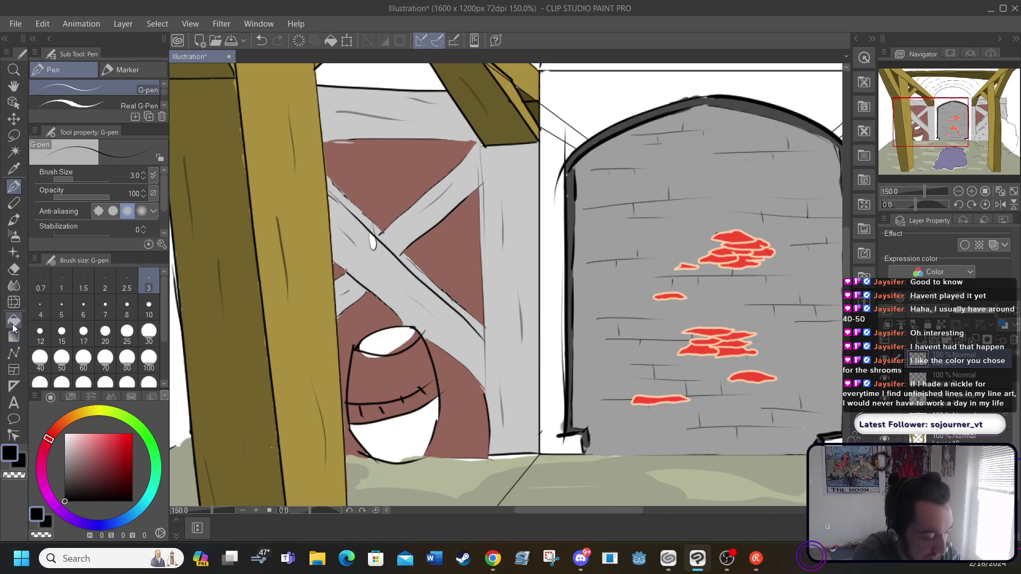
Erase the barrel's old hoop lines and draw a new middle hoop and vertical staves with the G-pen
{"action": "left_click", "coordinate": [14, 270]}
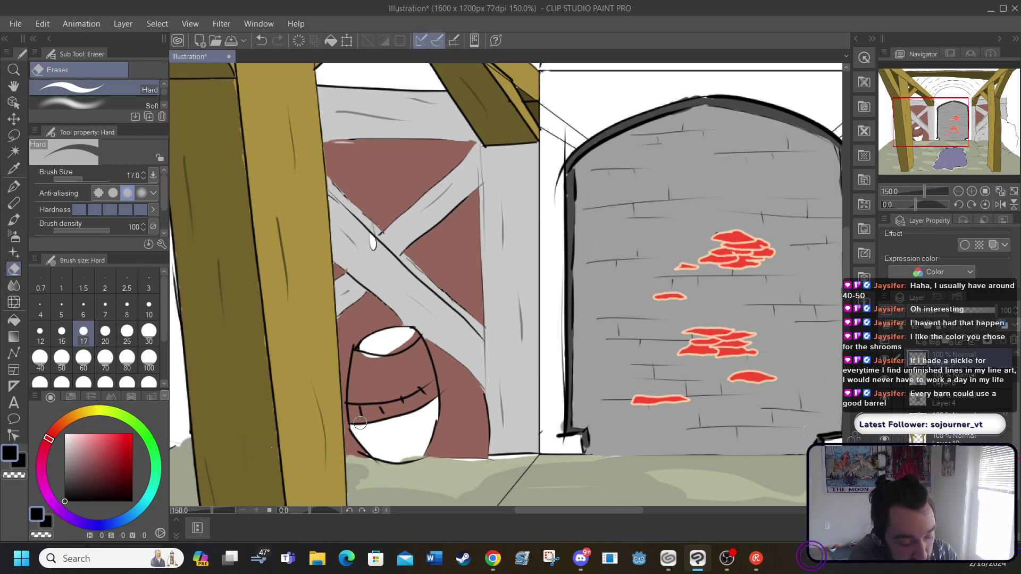
{"action": "mouse_move", "coordinate": [360, 416]}
{"action": "left_mouse_down"}
{"action": "mouse_move", "coordinate": [392, 392]}
{"action": "mouse_move", "coordinate": [426, 396]}
{"action": "left_mouse_up"}
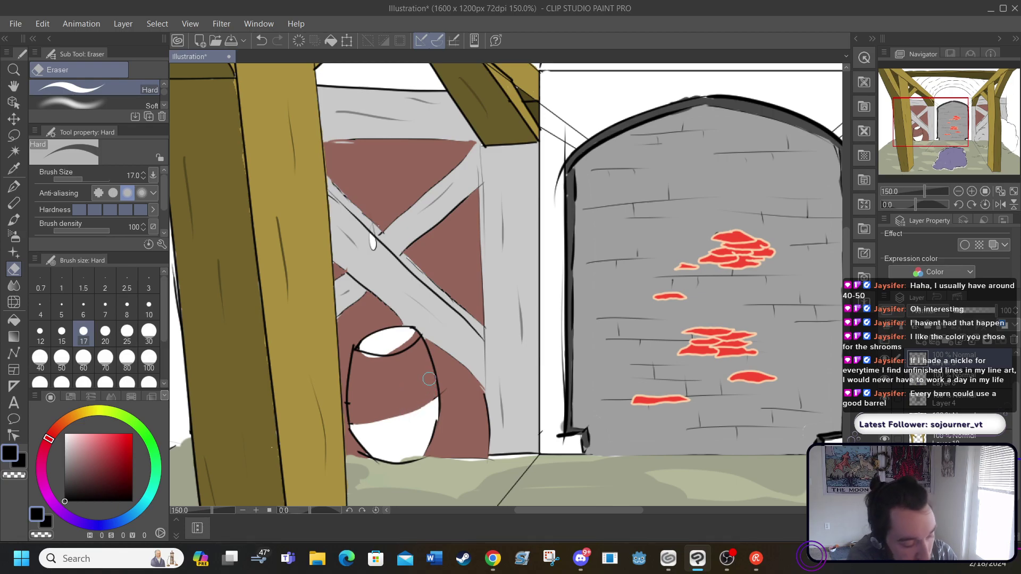
{"action": "key", "text": "p"}
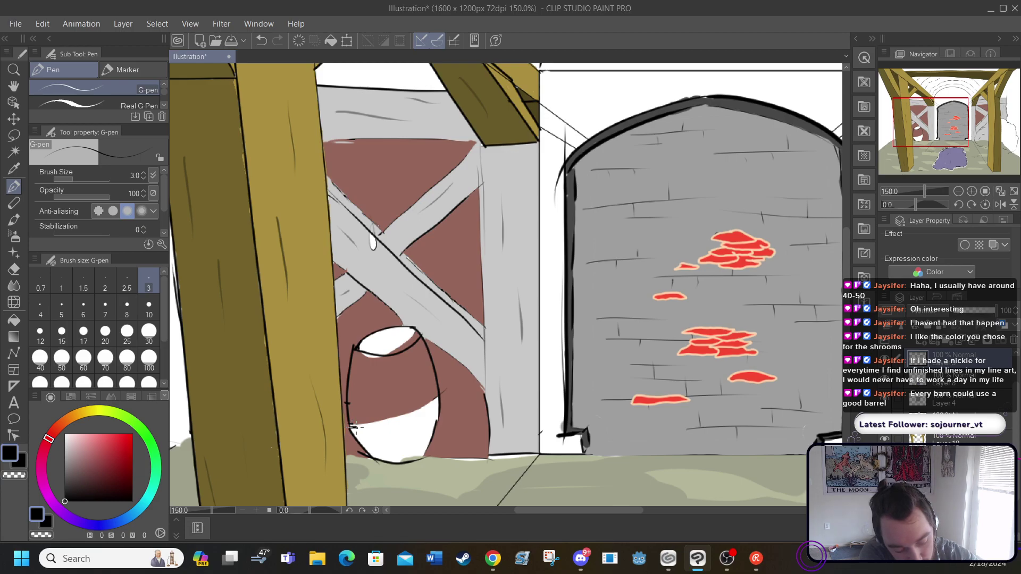
{"action": "left_click_drag", "start_coordinate": [374, 427], "coordinate": [404, 424]}
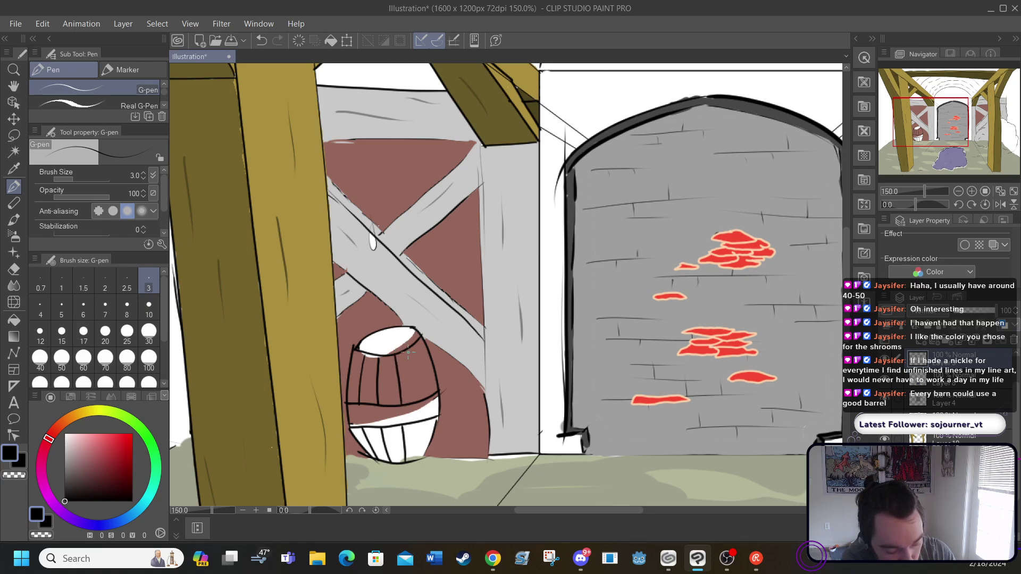
{"action": "left_click_drag", "start_coordinate": [411, 361], "coordinate": [421, 389]}
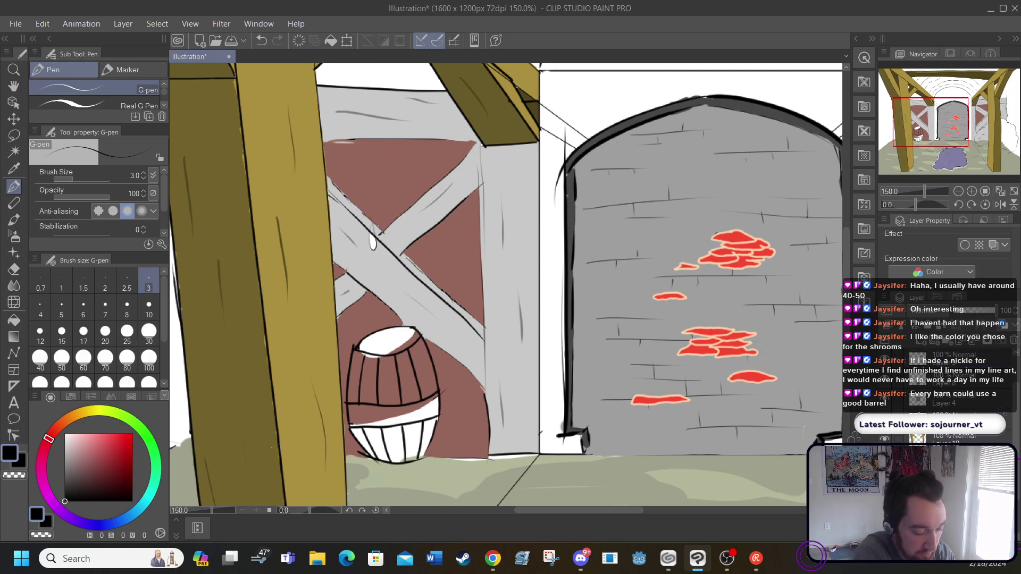
Sample the dark brown of the wooden post's shaded side and start painting the barrel's outer staves with the size 17 G-pen
{"action": "left_click", "coordinate": [14, 169]}
{"action": "left_click", "coordinate": [217, 187]}
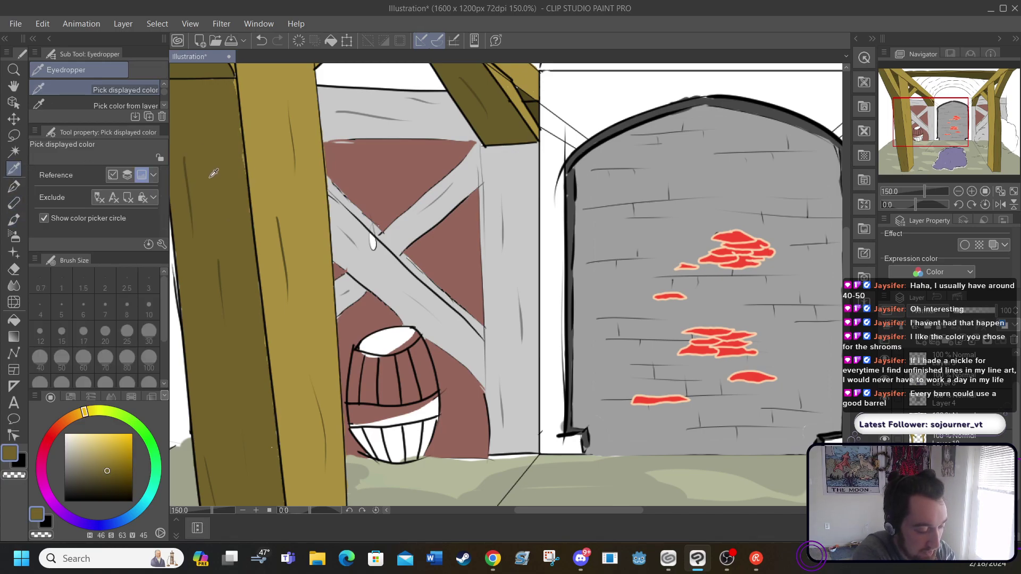
{"action": "left_click", "coordinate": [15, 187]}
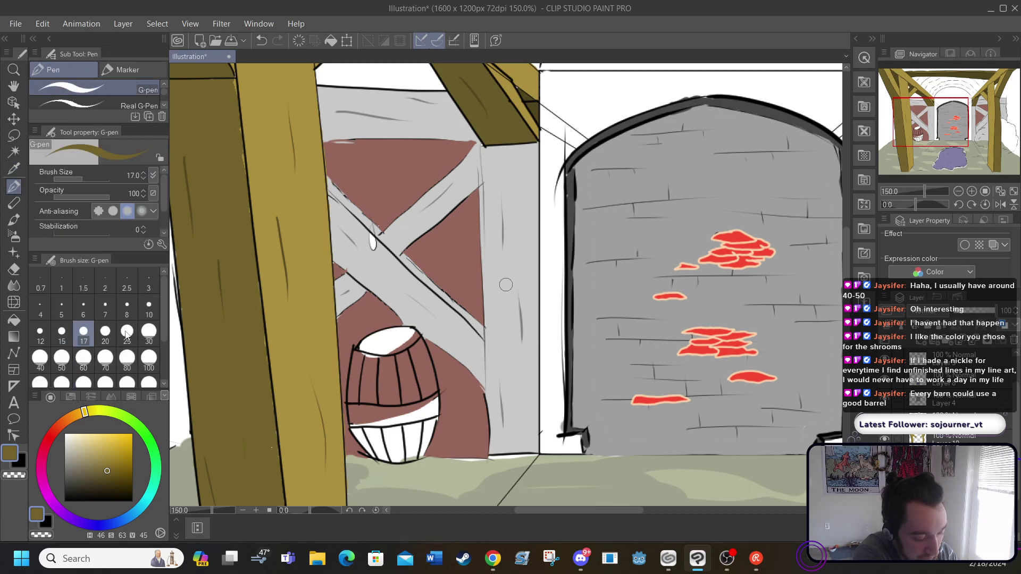
{"action": "mouse_move", "coordinate": [370, 375]}
{"action": "left_mouse_down"}
{"action": "mouse_move", "coordinate": [355, 393]}
{"action": "mouse_move", "coordinate": [357, 428]}
{"action": "mouse_move", "coordinate": [355, 400]}
{"action": "mouse_move", "coordinate": [357, 427]}
{"action": "mouse_move", "coordinate": [385, 456]}
{"action": "mouse_move", "coordinate": [418, 452]}
{"action": "mouse_move", "coordinate": [407, 458]}
{"action": "mouse_move", "coordinate": [434, 396]}
{"action": "left_mouse_up"}
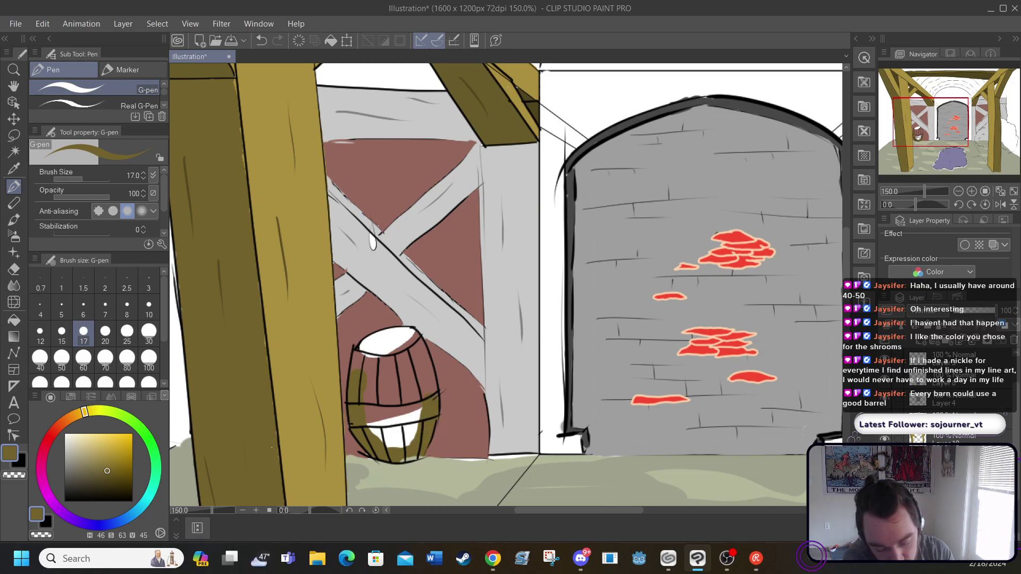
{"action": "left_click_drag", "start_coordinate": [401, 458], "coordinate": [422, 462]}
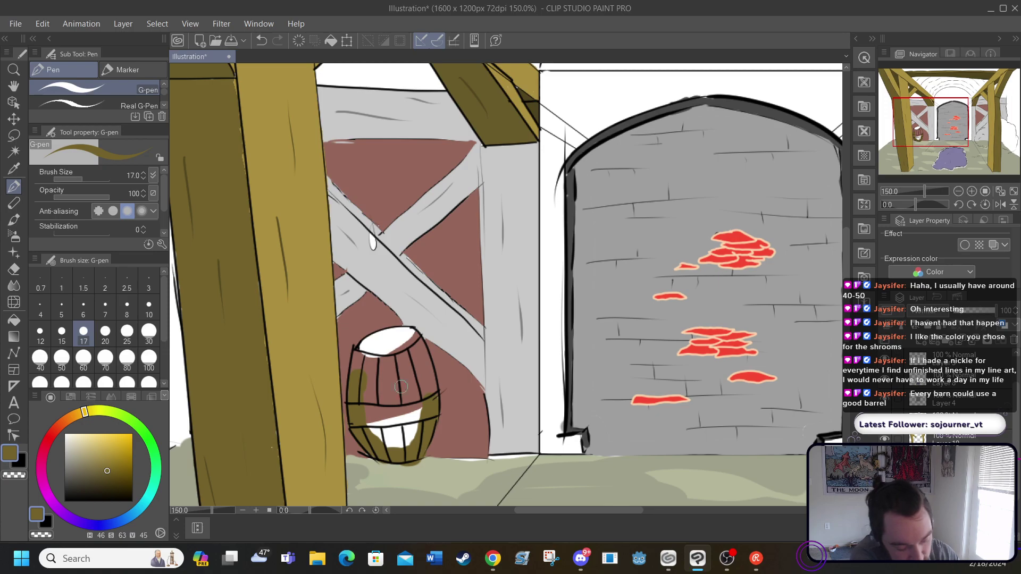
{"action": "left_click", "coordinate": [261, 40]}
{"action": "left_click", "coordinate": [261, 41]}
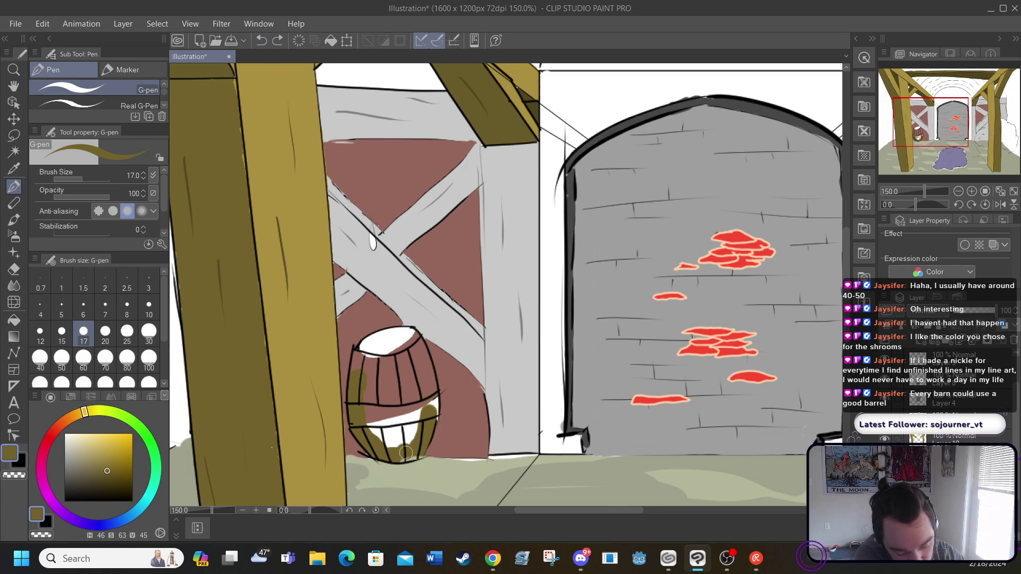
{"action": "left_click_drag", "start_coordinate": [403, 453], "coordinate": [424, 462]}
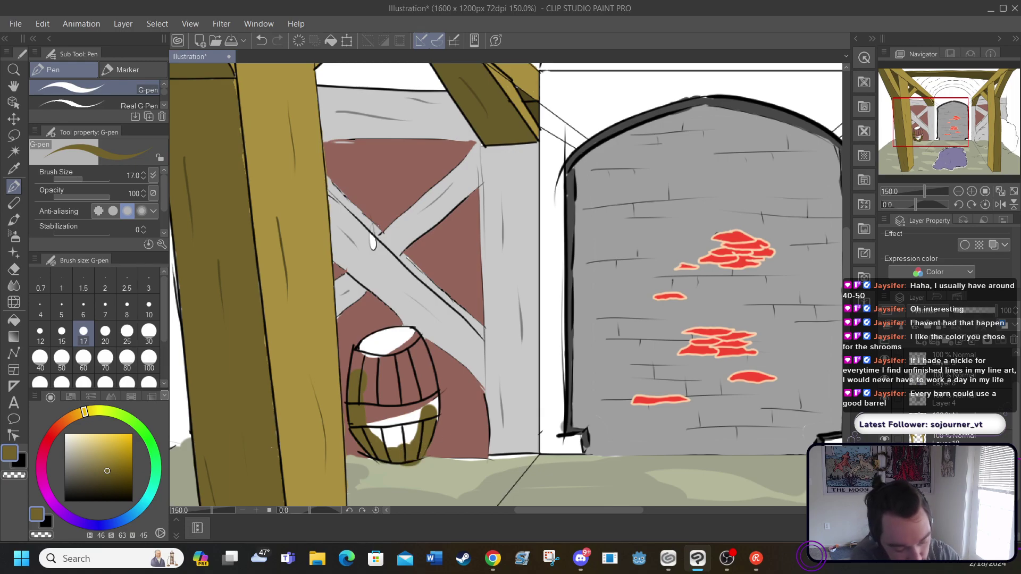
{"action": "left_click", "coordinate": [260, 40]}
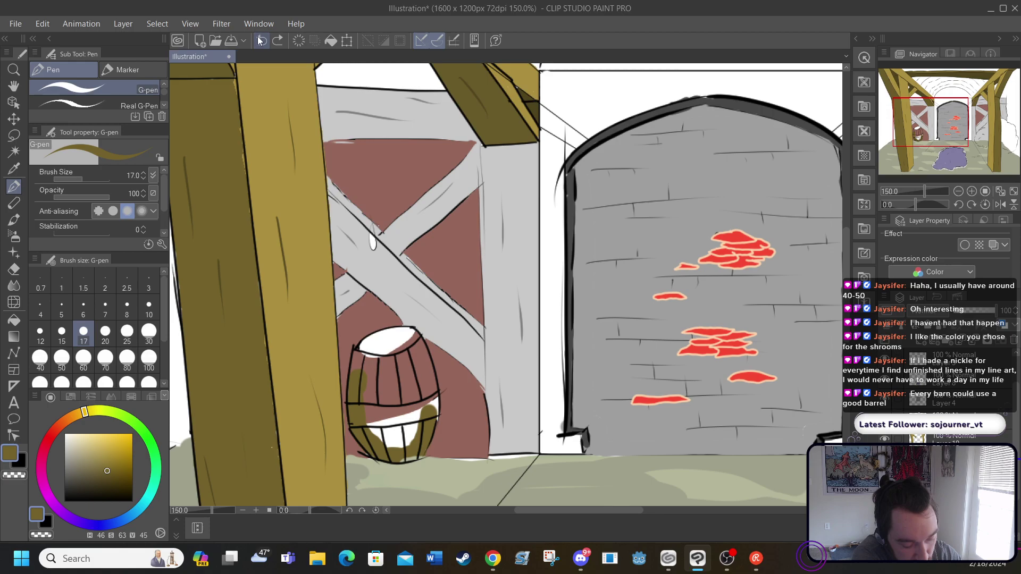
{"action": "left_click", "coordinate": [260, 40]}
{"action": "left_click", "coordinate": [260, 41]}
{"action": "left_click", "coordinate": [260, 40]}
{"action": "left_click", "coordinate": [260, 41]}
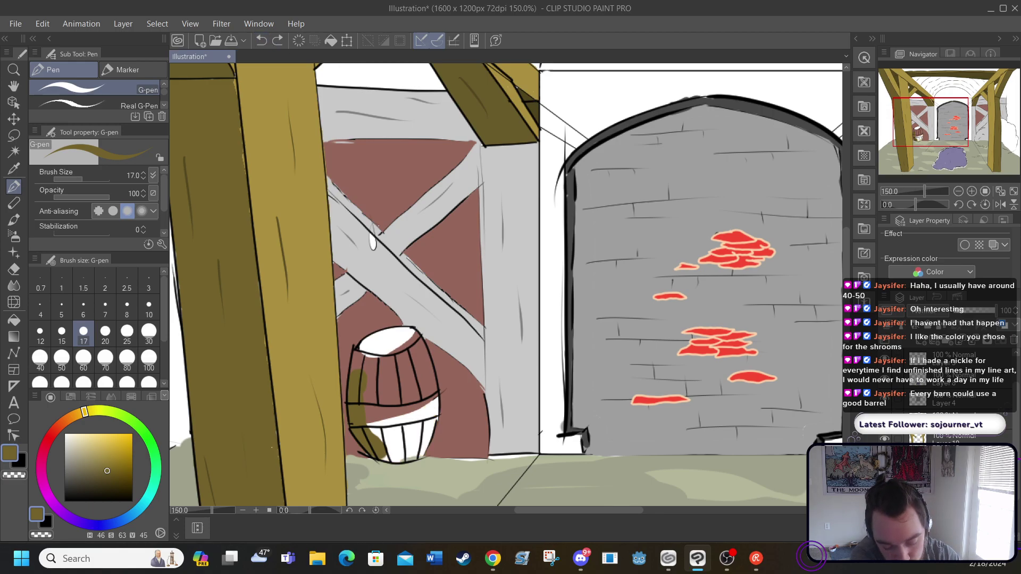
Paint the barrel's remaining staves, hoop and lid dark brown, covering all the white and reddish gaps
{"action": "mouse_move", "coordinate": [383, 442]}
{"action": "left_mouse_down"}
{"action": "mouse_move", "coordinate": [396, 460]}
{"action": "mouse_move", "coordinate": [419, 449]}
{"action": "mouse_move", "coordinate": [436, 395]}
{"action": "left_mouse_up"}
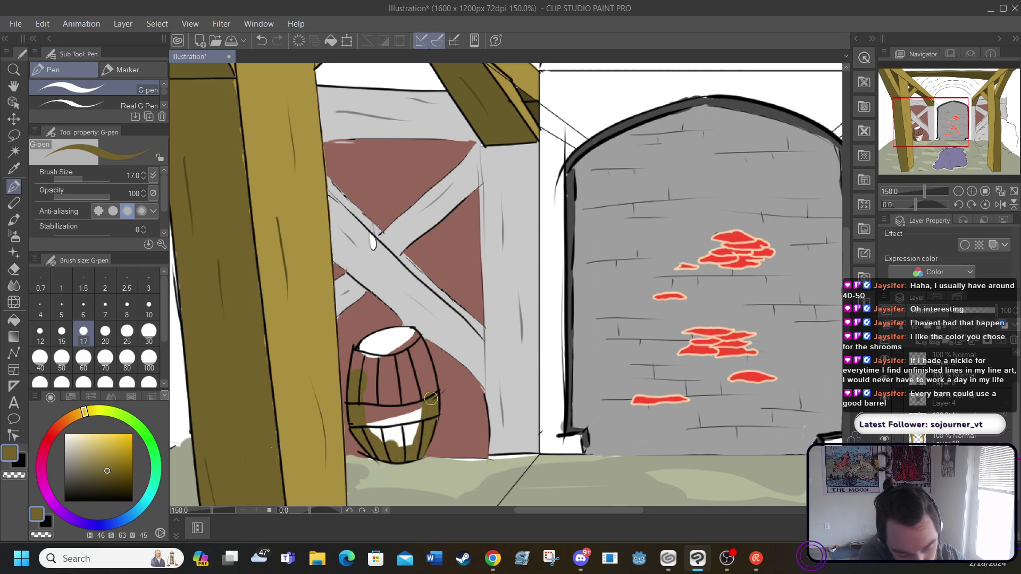
{"action": "mouse_move", "coordinate": [360, 370]}
{"action": "left_mouse_down"}
{"action": "mouse_move", "coordinate": [392, 344]}
{"action": "mouse_move", "coordinate": [375, 339]}
{"action": "mouse_move", "coordinate": [411, 337]}
{"action": "mouse_move", "coordinate": [375, 353]}
{"action": "mouse_move", "coordinate": [368, 381]}
{"action": "mouse_move", "coordinate": [368, 369]}
{"action": "mouse_move", "coordinate": [363, 406]}
{"action": "mouse_move", "coordinate": [376, 437]}
{"action": "mouse_move", "coordinate": [377, 402]}
{"action": "mouse_move", "coordinate": [390, 426]}
{"action": "left_mouse_up"}
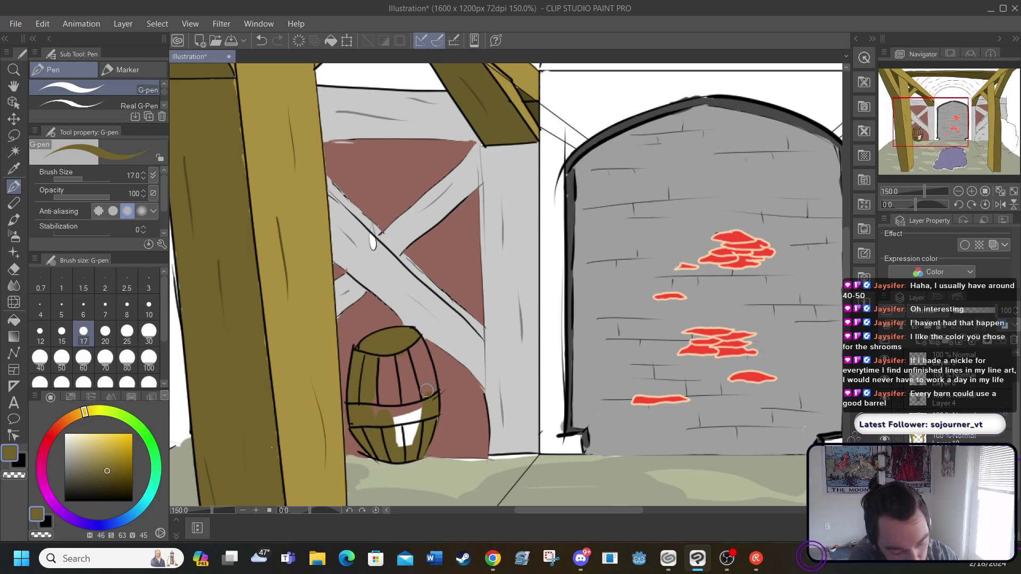
{"action": "mouse_move", "coordinate": [420, 383]}
{"action": "left_mouse_down"}
{"action": "mouse_move", "coordinate": [428, 391]}
{"action": "mouse_move", "coordinate": [416, 345]}
{"action": "mouse_move", "coordinate": [407, 359]}
{"action": "mouse_move", "coordinate": [414, 442]}
{"action": "mouse_move", "coordinate": [400, 426]}
{"action": "mouse_move", "coordinate": [394, 441]}
{"action": "mouse_move", "coordinate": [396, 420]}
{"action": "mouse_move", "coordinate": [379, 414]}
{"action": "left_mouse_up"}
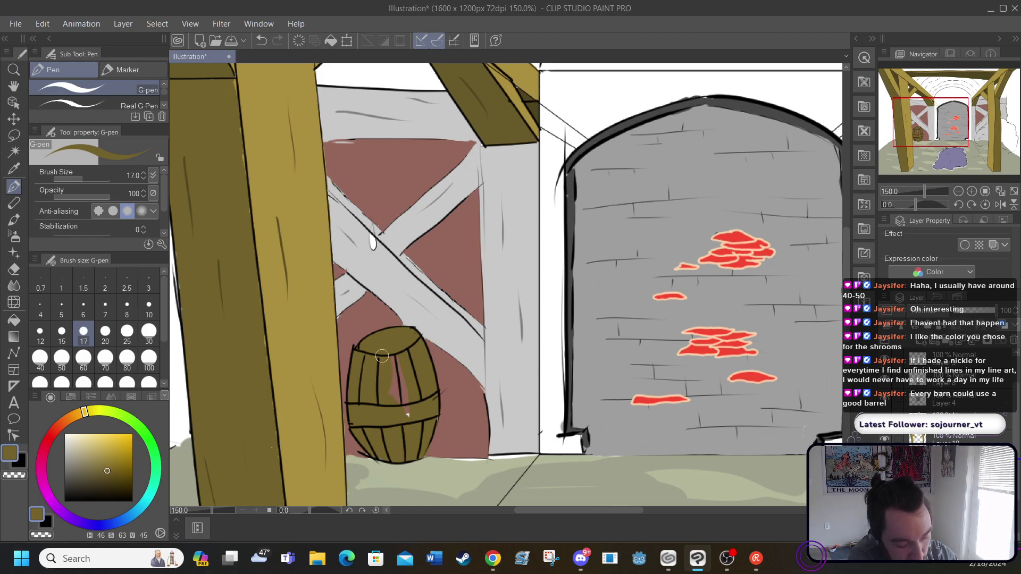
{"action": "key", "text": "ctrl+z"}
{"action": "left_click_drag", "start_coordinate": [398, 375], "coordinate": [406, 408]}
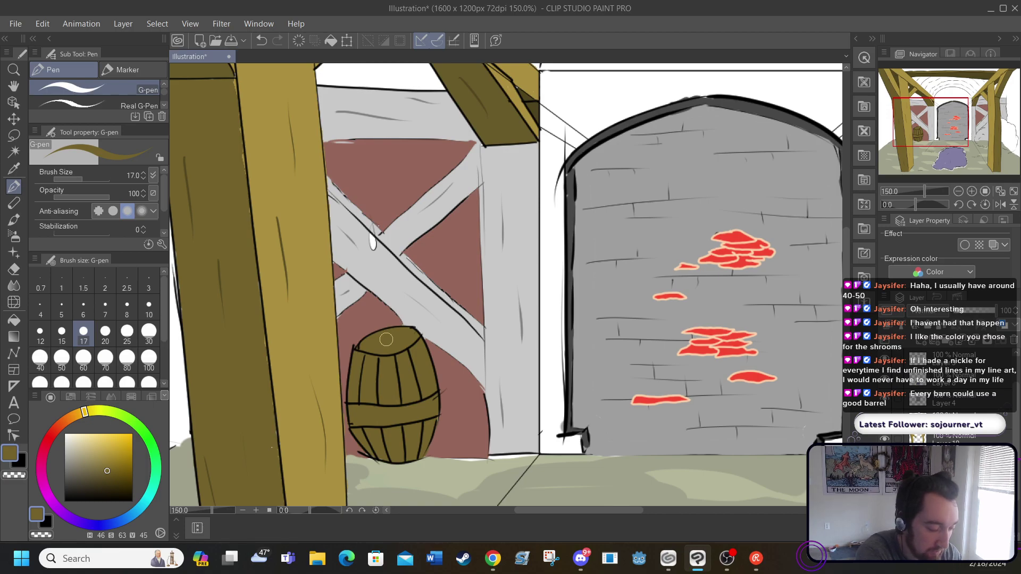
Set the color to a dark gray and fill the barrel's middle hoop
{"action": "left_click", "coordinate": [17, 318]}
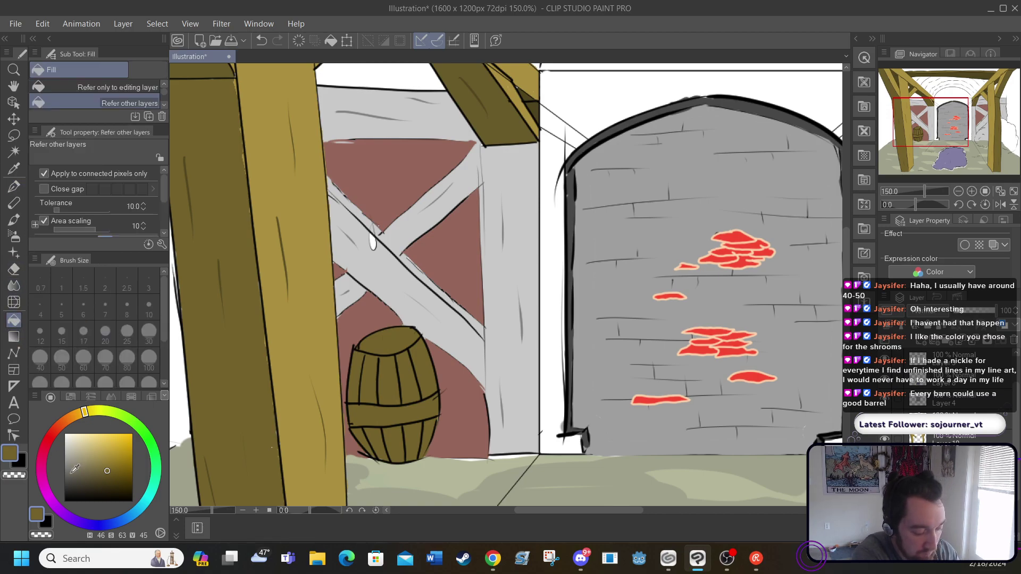
{"action": "left_click_drag", "start_coordinate": [73, 467], "coordinate": [64, 482]}
{"action": "left_click", "coordinate": [363, 407]}
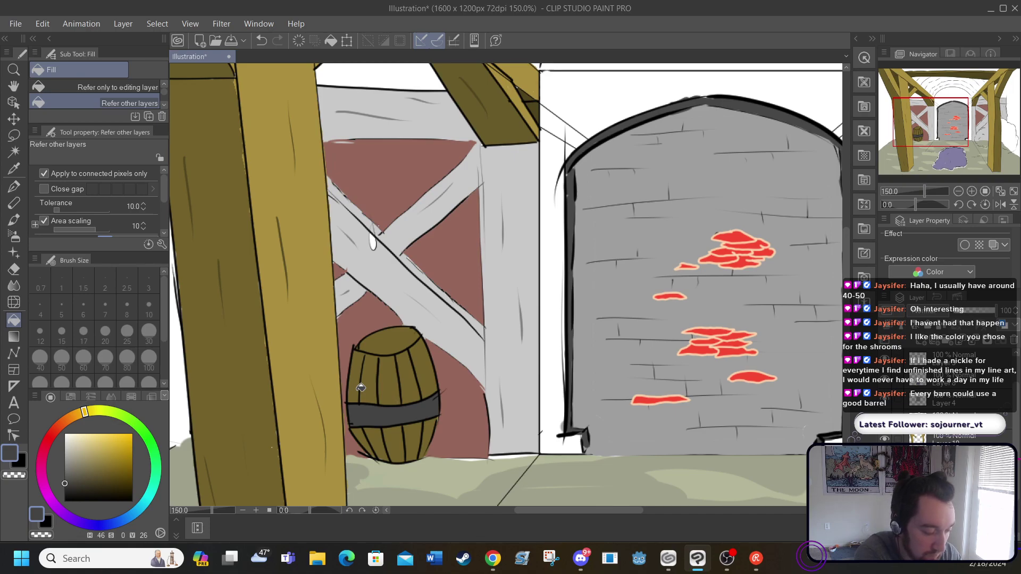
Paint the barrel's top opening dark gray with the G-pen at size 10
{"action": "left_click", "coordinate": [13, 187]}
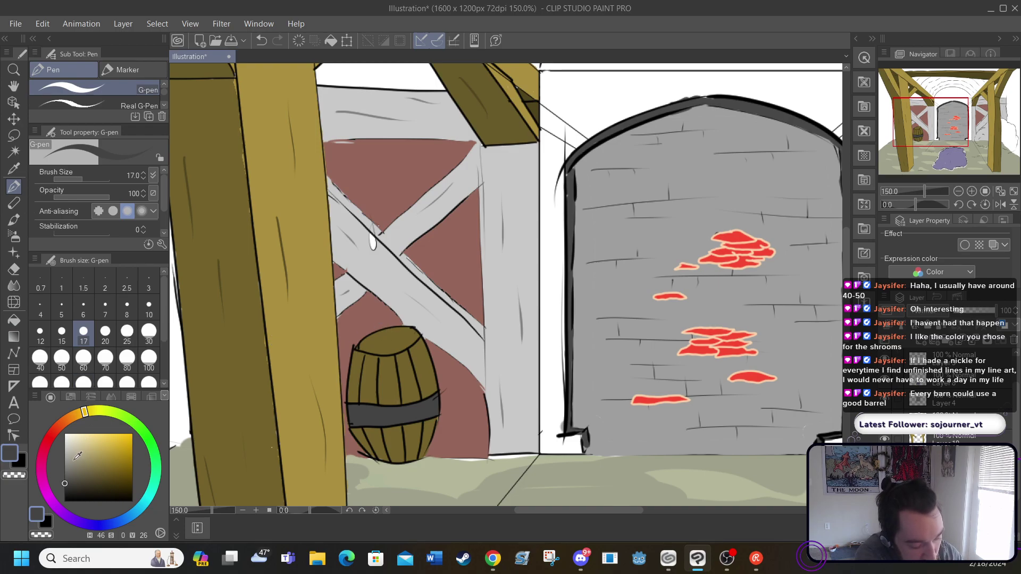
{"action": "left_click", "coordinate": [149, 308]}
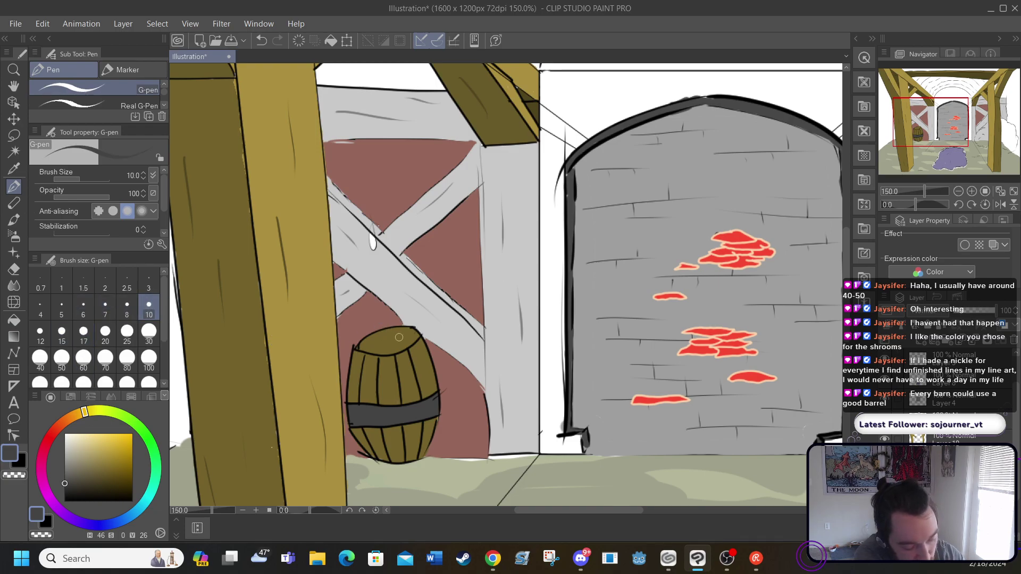
{"action": "mouse_move", "coordinate": [362, 347]}
{"action": "left_mouse_down"}
{"action": "mouse_move", "coordinate": [394, 329]}
{"action": "mouse_move", "coordinate": [413, 335]}
{"action": "mouse_move", "coordinate": [371, 350]}
{"action": "left_mouse_up"}
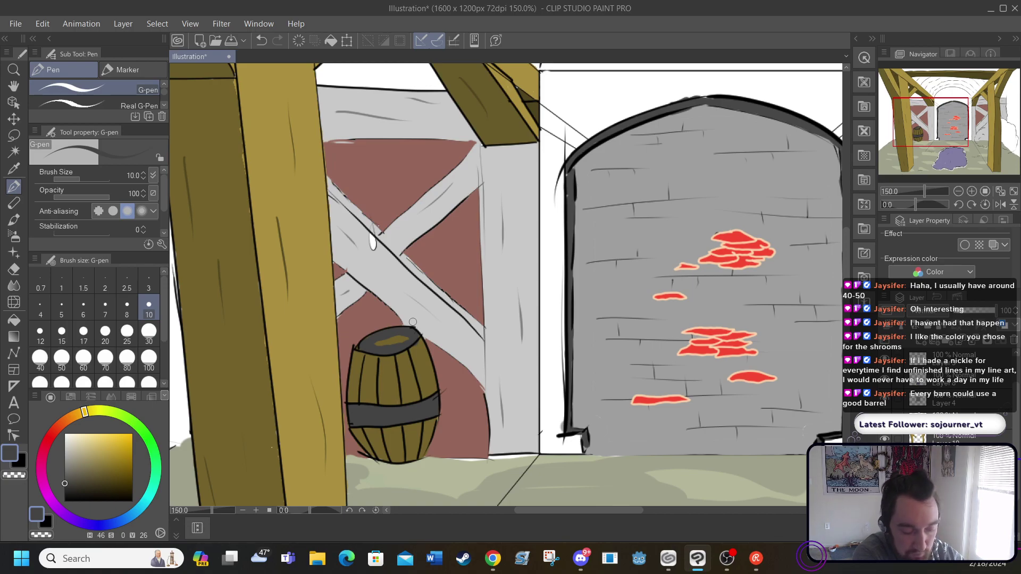
{"action": "left_click_drag", "start_coordinate": [377, 342], "coordinate": [404, 341]}
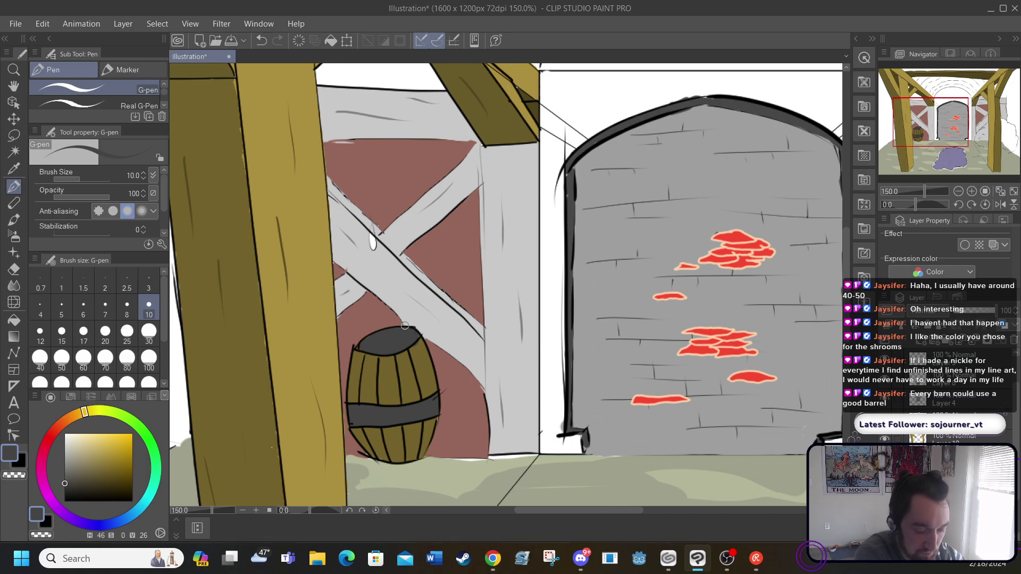
Hide and show the doorway's color layer to check what it holds, and inspect the wall around the arch
{"action": "left_click_drag", "start_coordinate": [522, 511], "coordinate": [575, 512]}
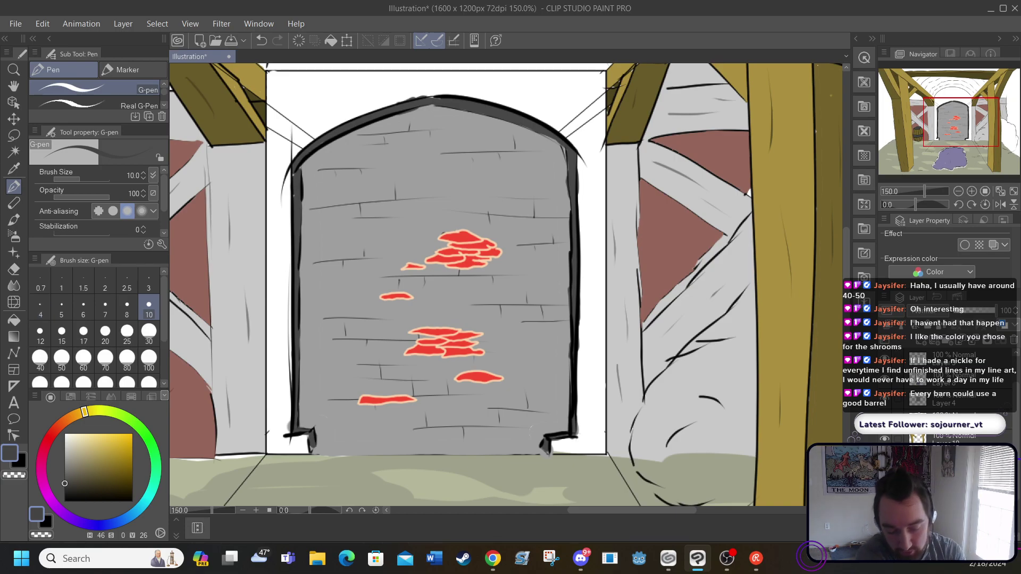
{"action": "left_click", "coordinate": [884, 405]}
{"action": "left_click", "coordinate": [884, 405]}
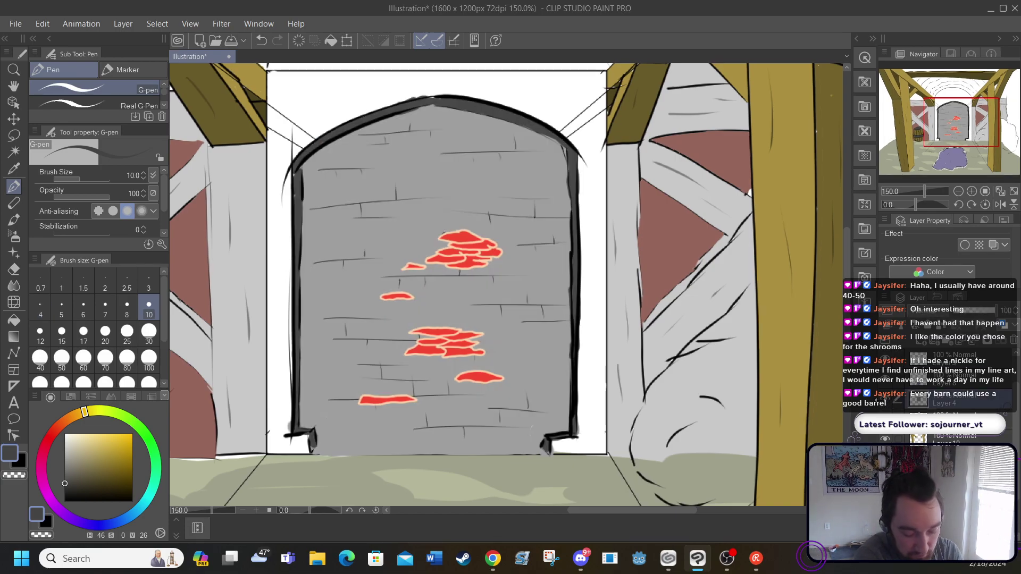
{"action": "left_click", "coordinate": [884, 406]}
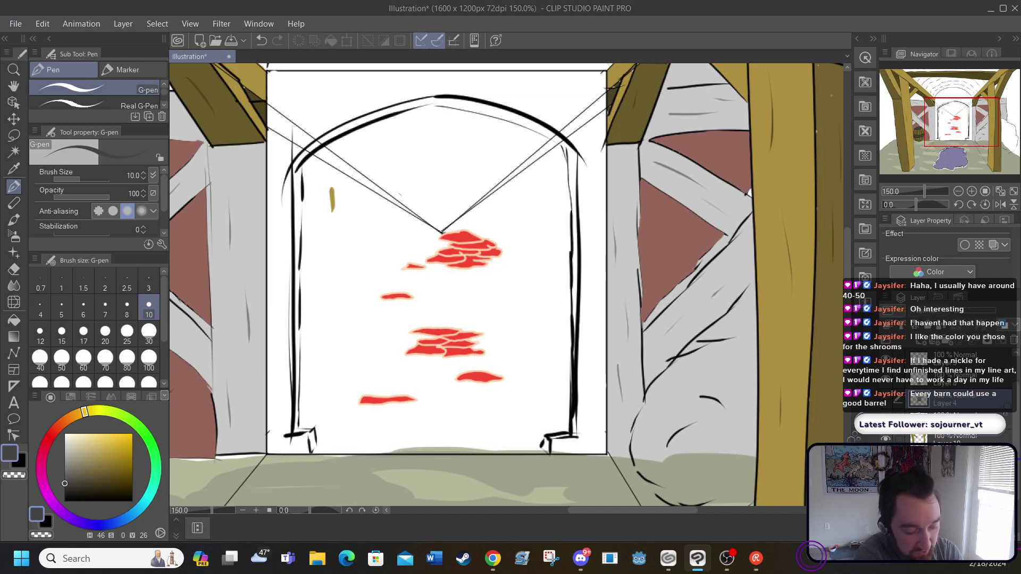
{"action": "left_click", "coordinate": [885, 405]}
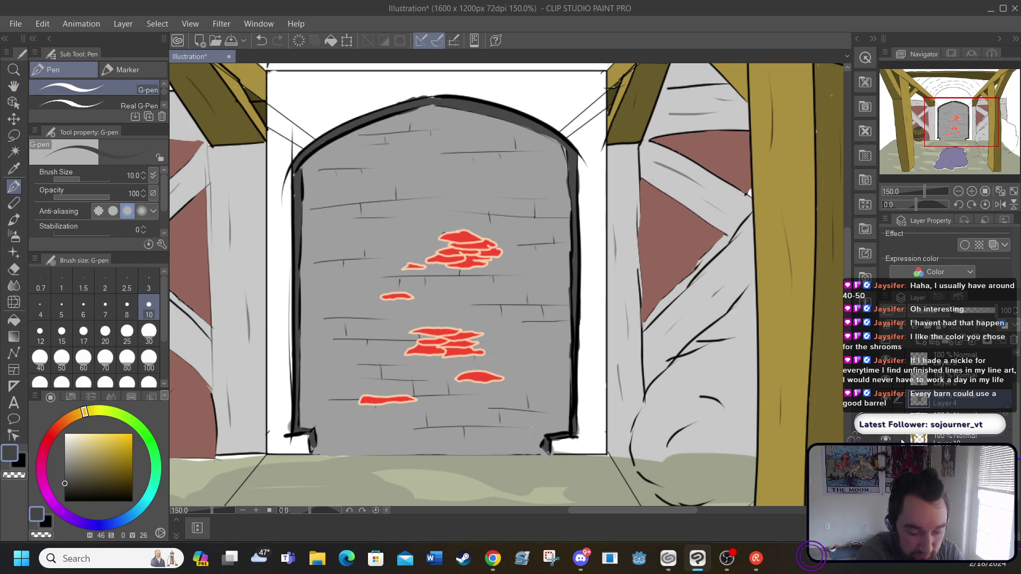
{"action": "scroll", "coordinate": [465, 284], "scroll_direction": "up", "scroll_amount": 3}
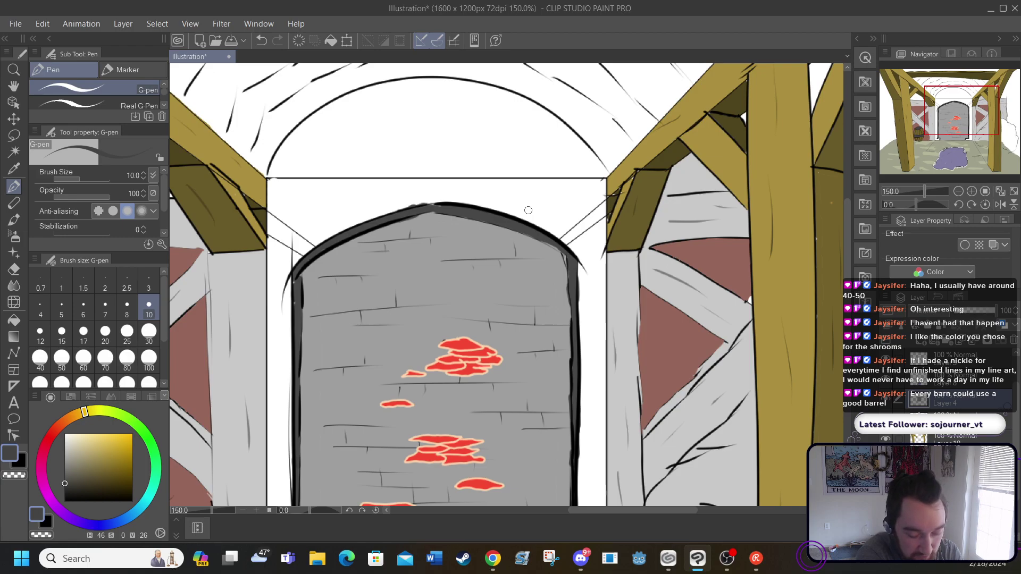
Find the layer holding the construction lines and erase its horizontal and diagonal lines around the top of the doorway arch
{"action": "left_click", "coordinate": [886, 365]}
{"action": "left_click", "coordinate": [886, 365]}
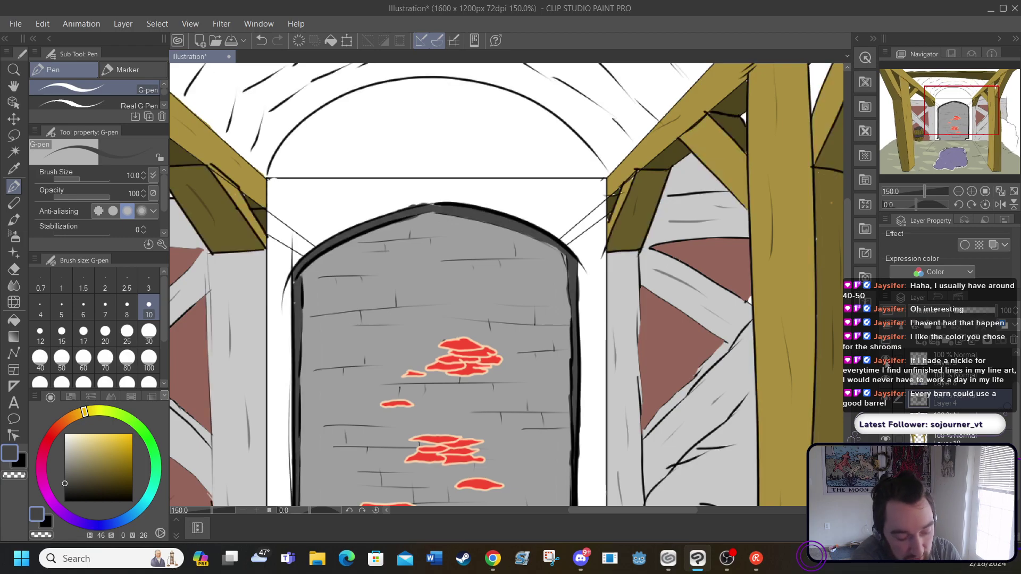
{"action": "left_click", "coordinate": [886, 365]}
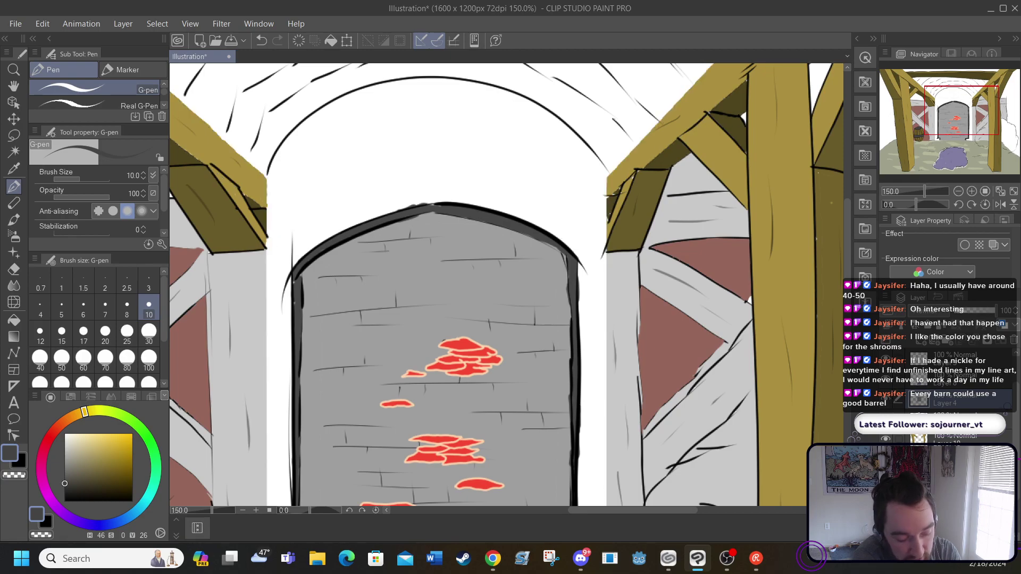
{"action": "left_click", "coordinate": [886, 365]}
{"action": "left_click", "coordinate": [952, 419]}
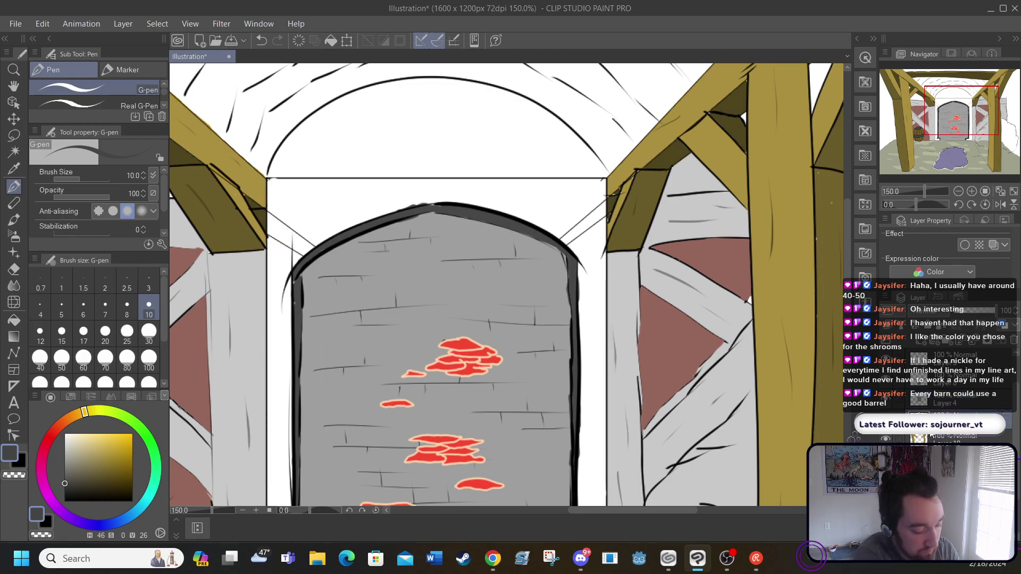
{"action": "left_click", "coordinate": [15, 269]}
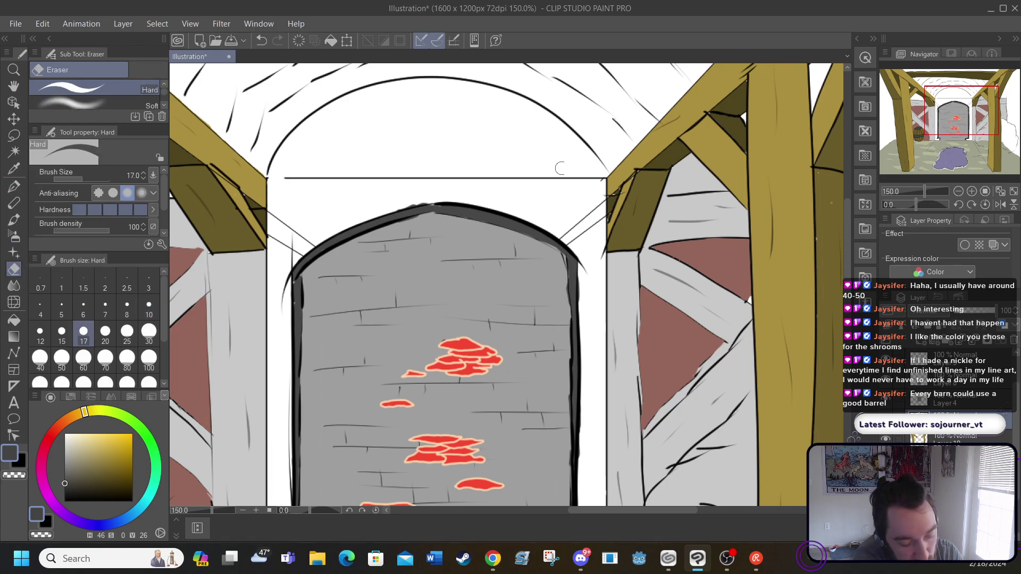
{"action": "left_click_drag", "start_coordinate": [593, 177], "coordinate": [601, 177]}
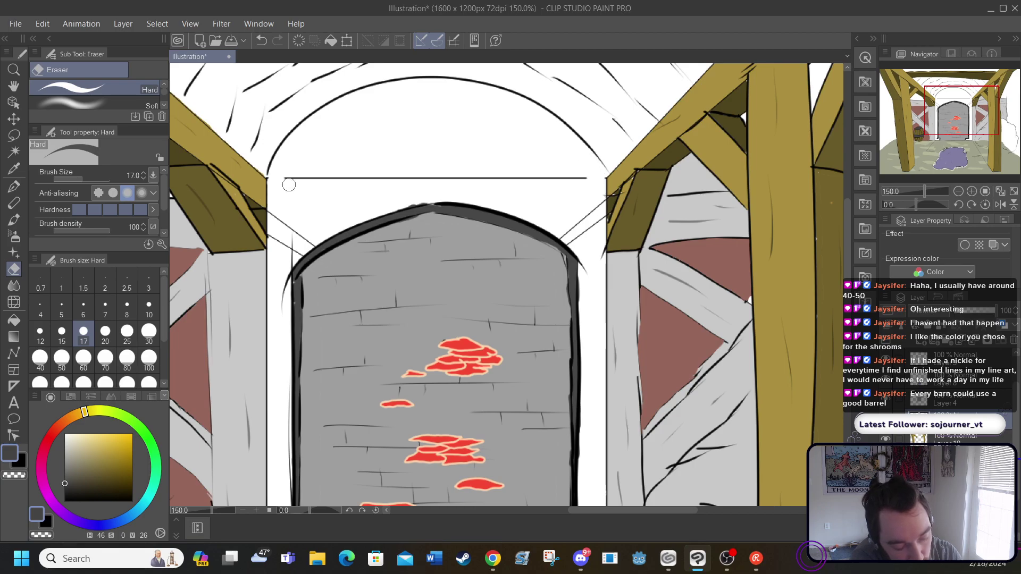
{"action": "left_click_drag", "start_coordinate": [287, 183], "coordinate": [584, 174]}
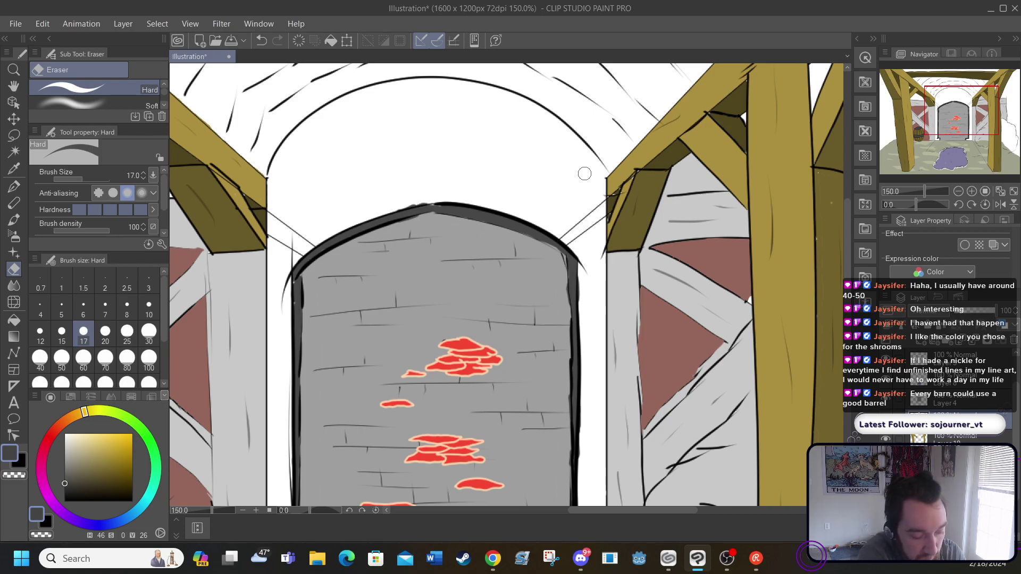
{"action": "mouse_move", "coordinate": [289, 218]}
{"action": "left_mouse_down"}
{"action": "mouse_move", "coordinate": [275, 214]}
{"action": "mouse_move", "coordinate": [278, 234]}
{"action": "mouse_move", "coordinate": [289, 233]}
{"action": "mouse_move", "coordinate": [291, 252]}
{"action": "mouse_move", "coordinate": [307, 243]}
{"action": "left_mouse_up"}
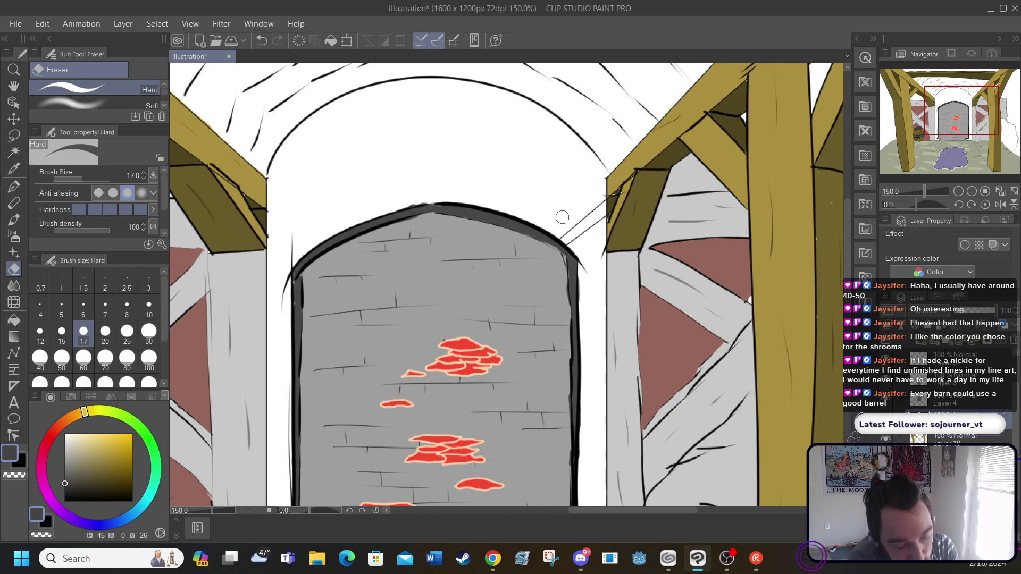
{"action": "mouse_move", "coordinate": [562, 216]}
{"action": "left_mouse_down"}
{"action": "mouse_move", "coordinate": [575, 237]}
{"action": "mouse_move", "coordinate": [567, 241]}
{"action": "mouse_move", "coordinate": [599, 211]}
{"action": "left_mouse_up"}
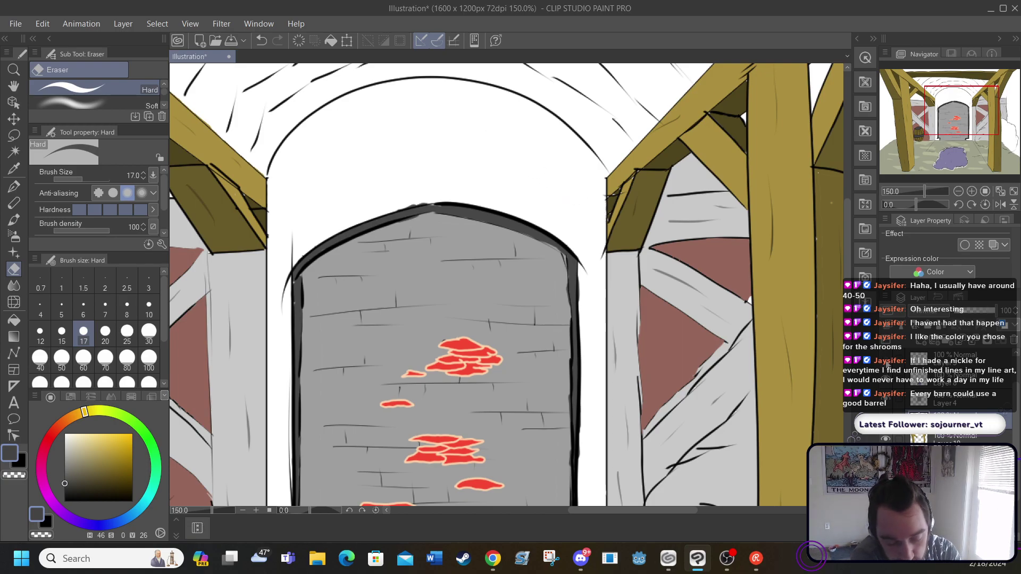
Select the doorway line layer and erase the stray stroke ends sticking out at both shoulders of the arch
{"action": "left_click", "coordinate": [933, 357]}
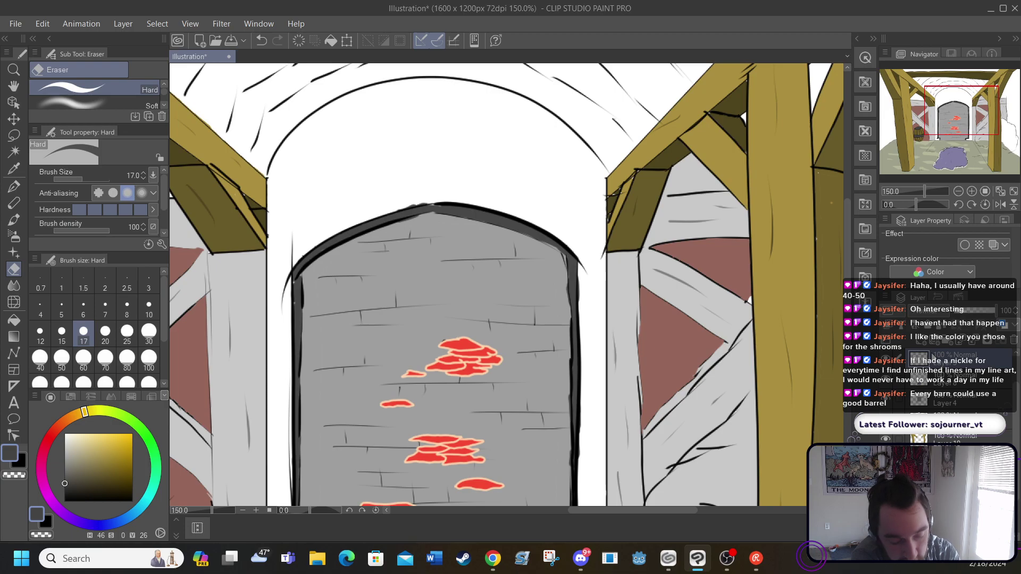
{"action": "mouse_move", "coordinate": [283, 292]}
{"action": "left_mouse_down"}
{"action": "mouse_move", "coordinate": [289, 236]}
{"action": "mouse_move", "coordinate": [285, 262]}
{"action": "left_mouse_up"}
{"action": "left_click_drag", "start_coordinate": [583, 269], "coordinate": [584, 266]}
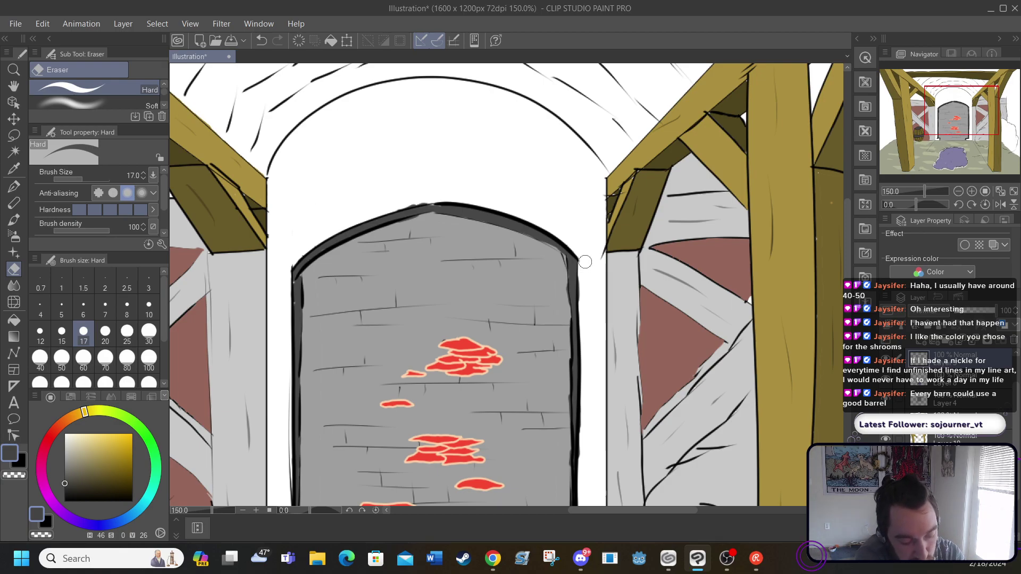
Check Layer 4's visibility and add a new raster layer above it
{"action": "scroll", "coordinate": [585, 262], "scroll_direction": "down", "scroll_amount": 5}
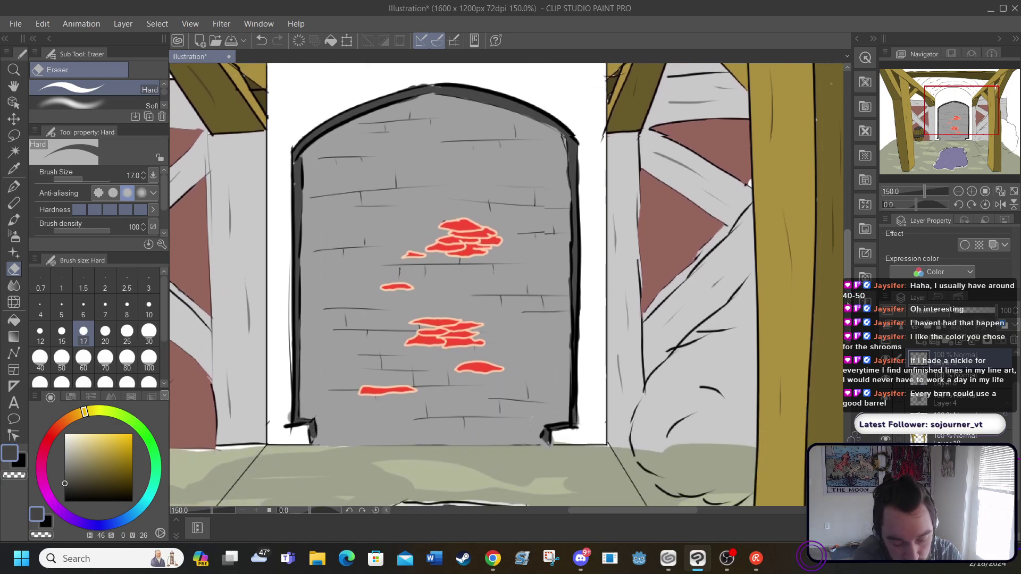
{"action": "left_click", "coordinate": [885, 405]}
{"action": "left_click", "coordinate": [886, 405]}
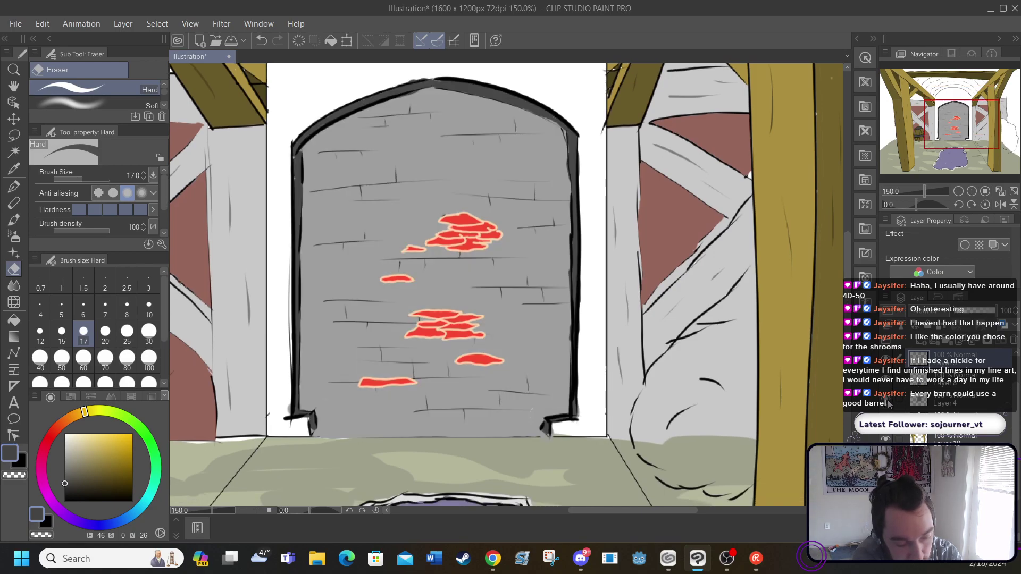
{"action": "left_click", "coordinate": [933, 394]}
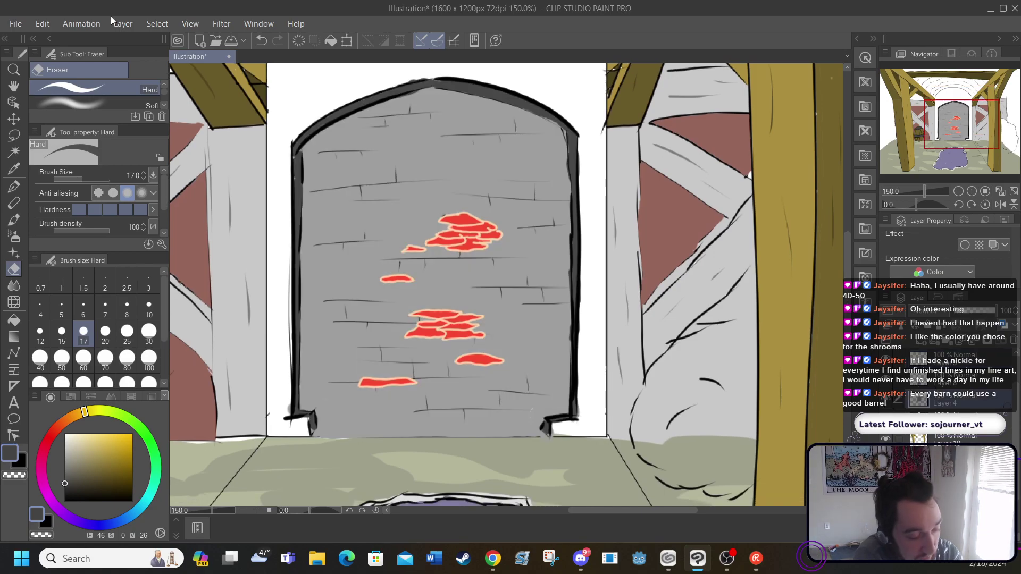
{"action": "left_click", "coordinate": [120, 24]}
{"action": "left_click", "coordinate": [129, 36]}
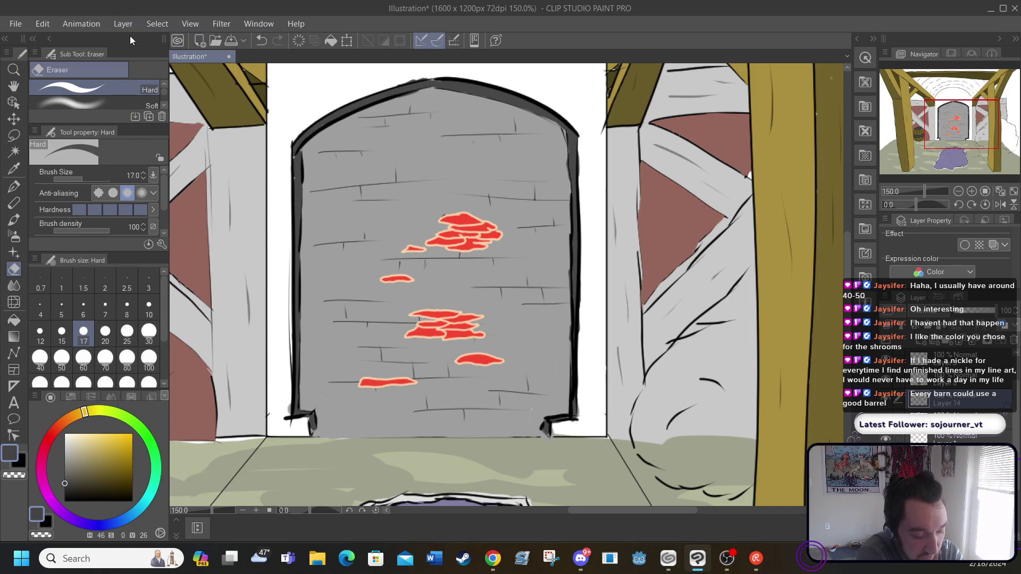
Set the G-pen to size 3 with a dark gray color
{"action": "left_click", "coordinate": [12, 189]}
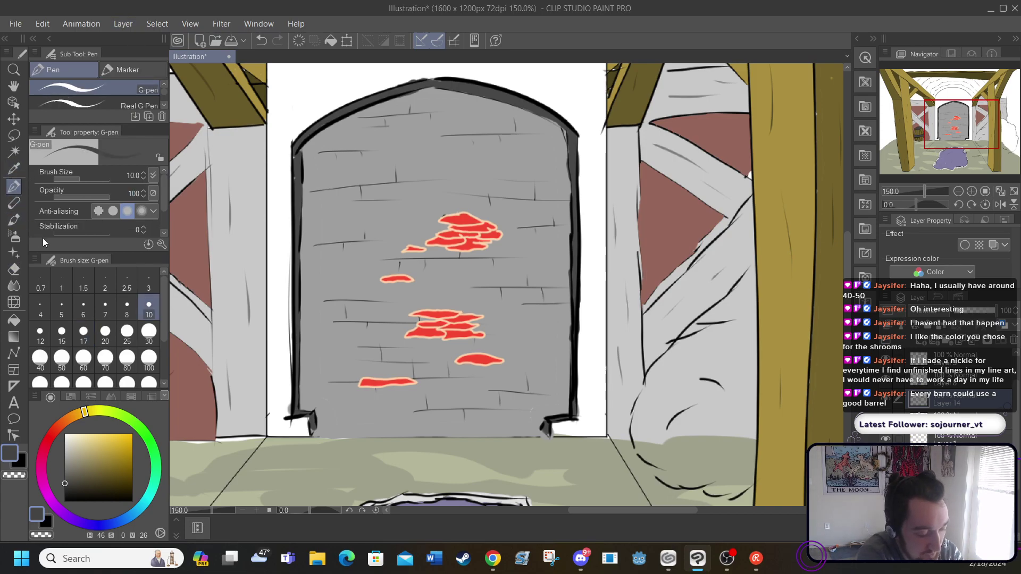
{"action": "left_click", "coordinate": [67, 494]}
{"action": "left_click", "coordinate": [65, 501]}
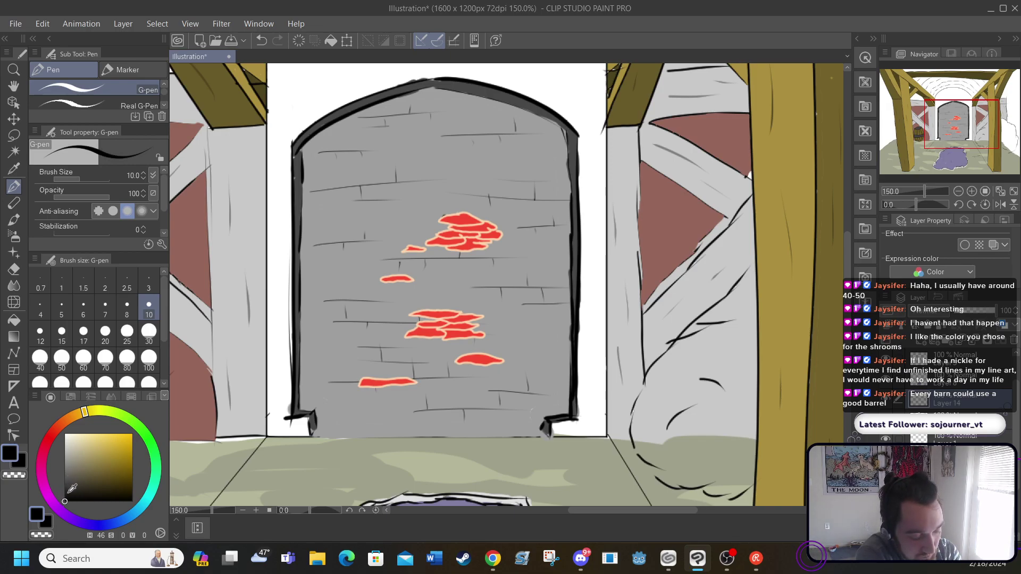
{"action": "left_click", "coordinate": [67, 483]}
{"action": "left_click", "coordinate": [65, 481]}
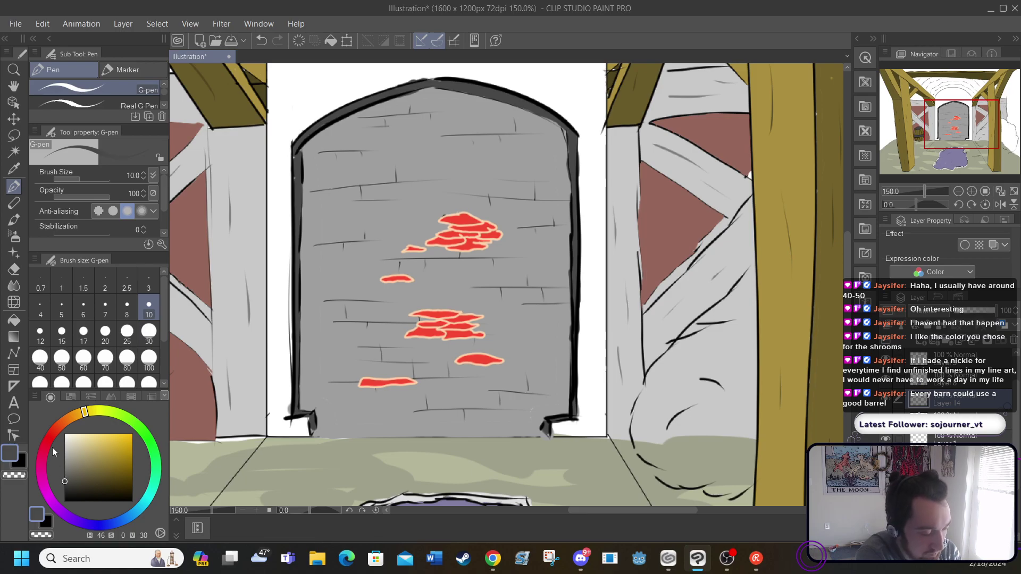
{"action": "left_click", "coordinate": [149, 284]}
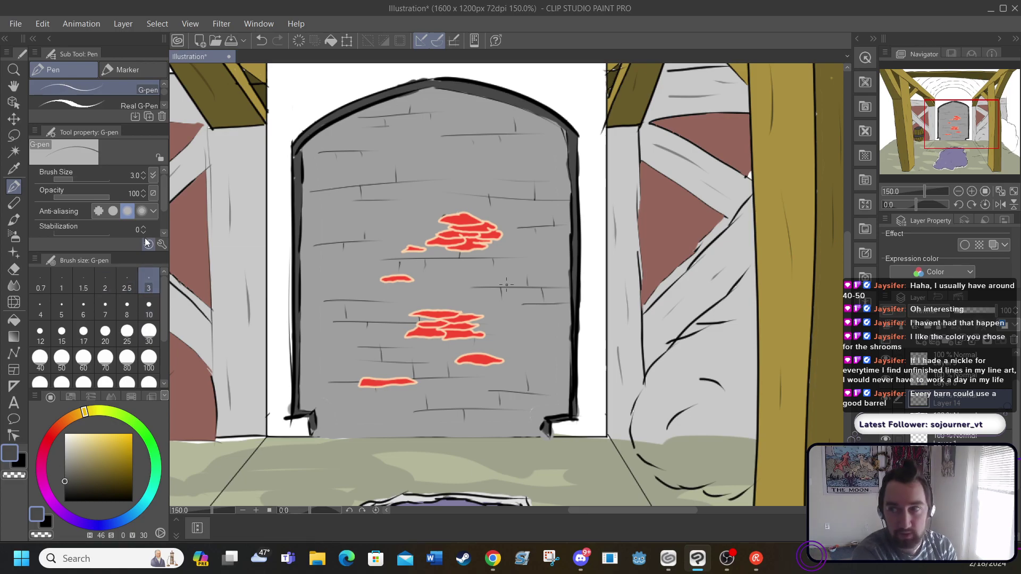
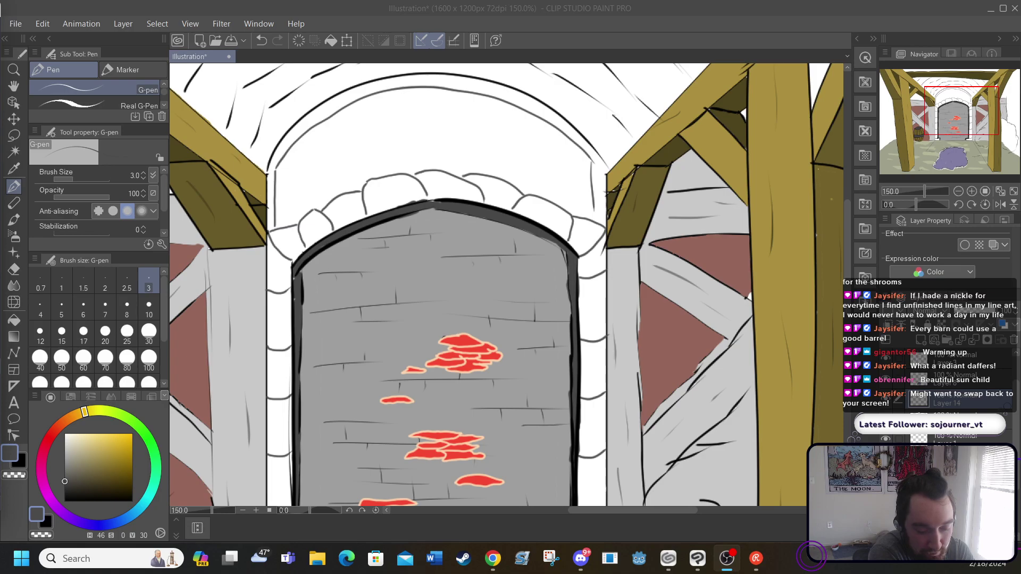
Outline a small cross in the space above the stone arch, and undo the strokes on its right side
{"action": "left_click", "coordinate": [430, 167]}
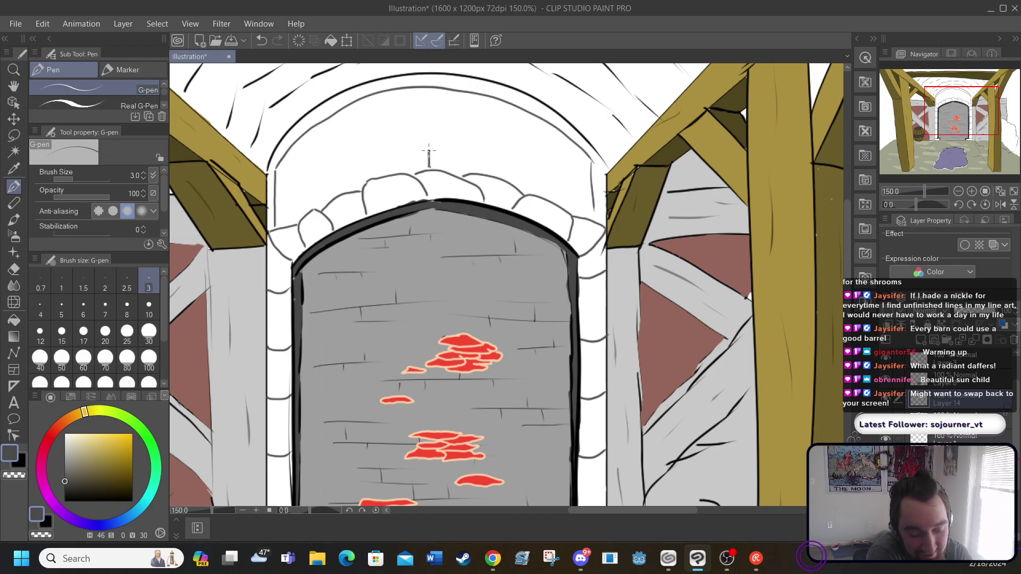
{"action": "mouse_move", "coordinate": [429, 150]}
{"action": "left_mouse_down"}
{"action": "mouse_move", "coordinate": [407, 133]}
{"action": "mouse_move", "coordinate": [409, 122]}
{"action": "mouse_move", "coordinate": [425, 118]}
{"action": "mouse_move", "coordinate": [425, 95]}
{"action": "mouse_move", "coordinate": [436, 121]}
{"action": "left_mouse_up"}
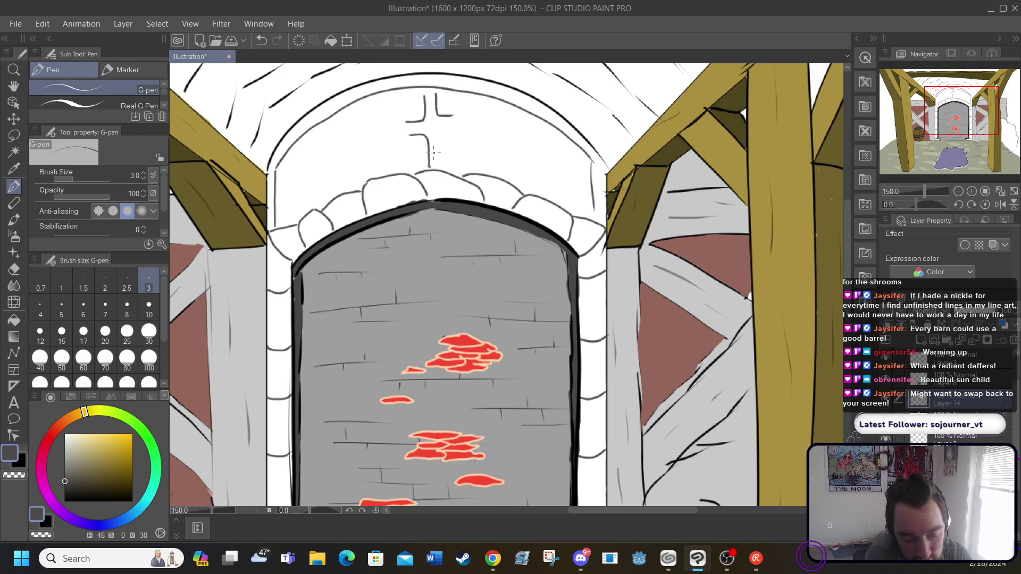
{"action": "left_click_drag", "start_coordinate": [440, 139], "coordinate": [455, 135]}
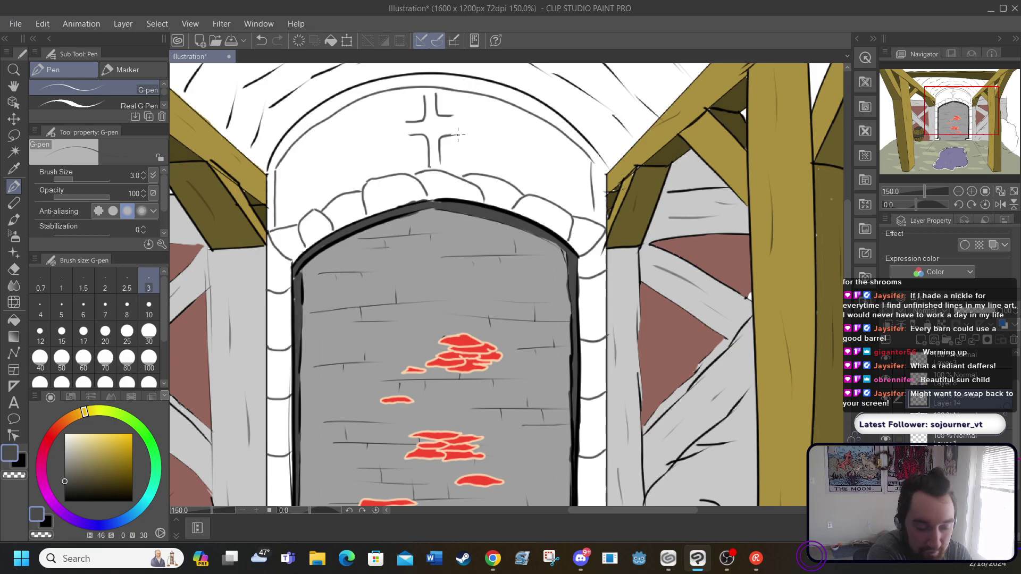
{"action": "left_click", "coordinate": [261, 40]}
{"action": "left_click", "coordinate": [261, 41]}
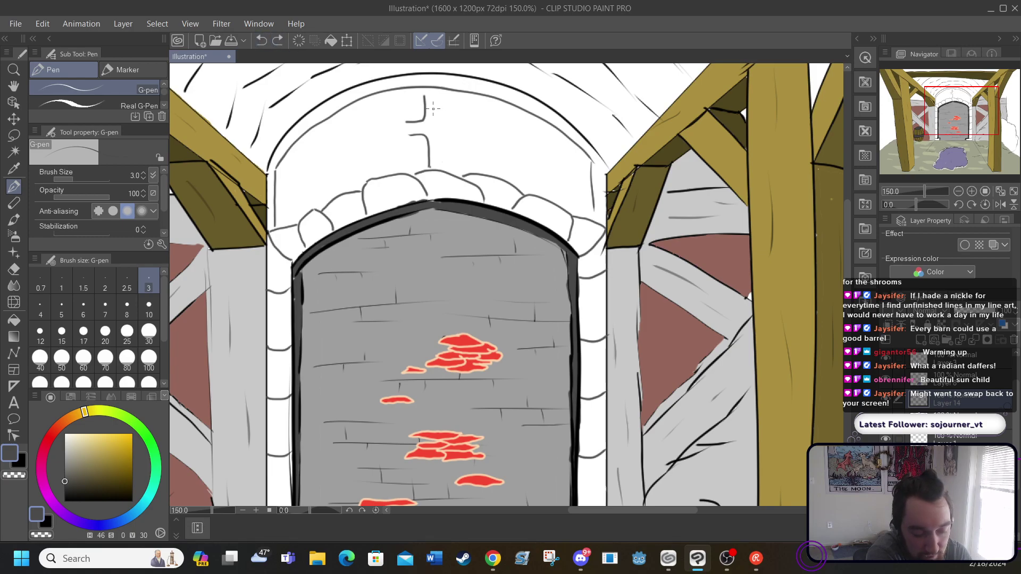
Redraw the right side of the cross, undoing and repeating the stroke below its arm
{"action": "mouse_move", "coordinate": [438, 116]}
{"action": "left_mouse_down"}
{"action": "mouse_move", "coordinate": [453, 116]}
{"action": "mouse_move", "coordinate": [431, 96]}
{"action": "mouse_move", "coordinate": [455, 126]}
{"action": "mouse_move", "coordinate": [432, 140]}
{"action": "mouse_move", "coordinate": [436, 167]}
{"action": "left_mouse_up"}
{"action": "left_click", "coordinate": [261, 41]}
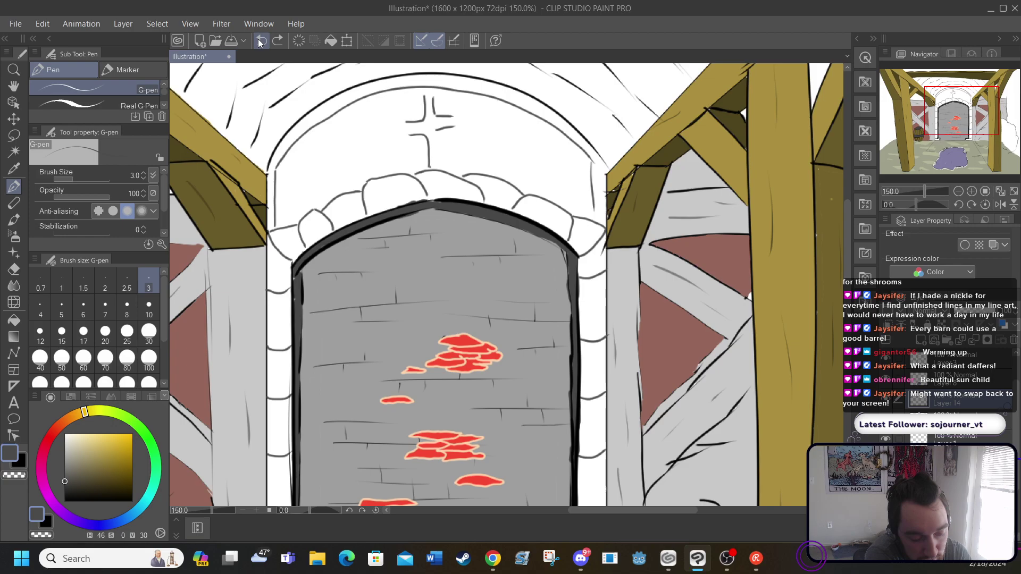
{"action": "left_click", "coordinate": [261, 40]}
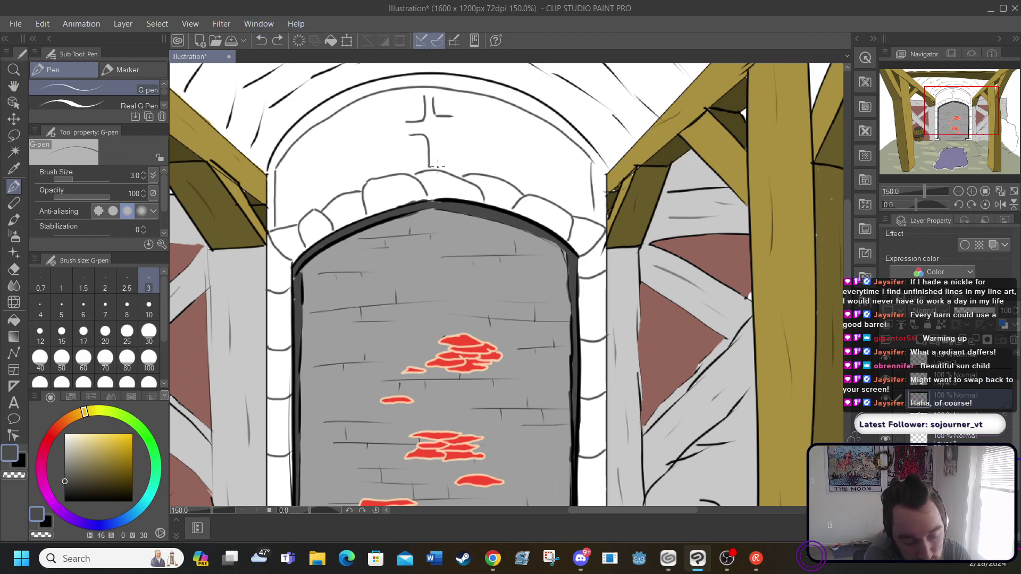
{"action": "mouse_move", "coordinate": [441, 168]}
{"action": "left_mouse_down"}
{"action": "mouse_move", "coordinate": [438, 135]}
{"action": "mouse_move", "coordinate": [458, 128]}
{"action": "left_mouse_up"}
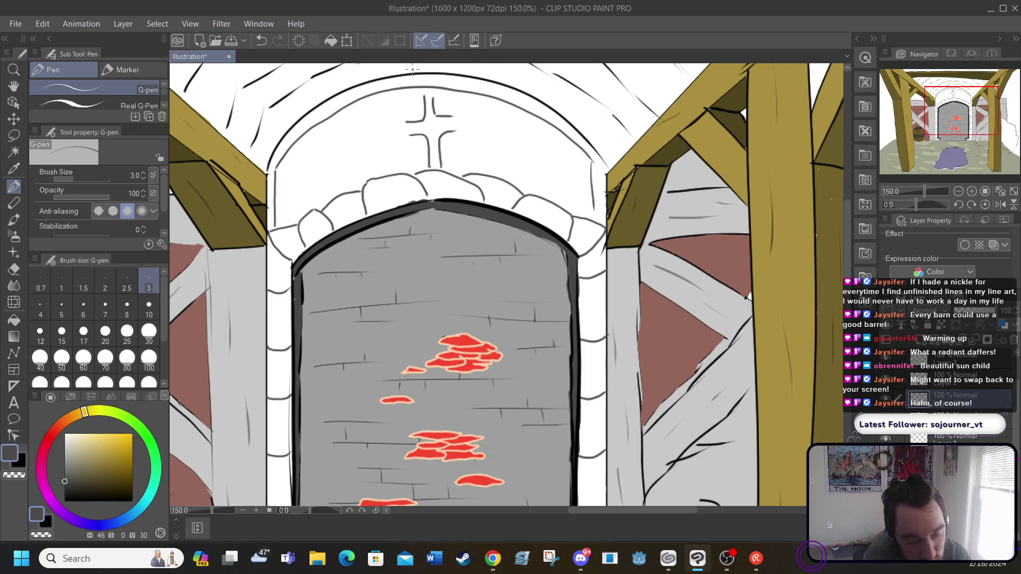
Erase the upper edge of the cross's right arm and redraw it with the G-pen
{"action": "key", "text": "e"}
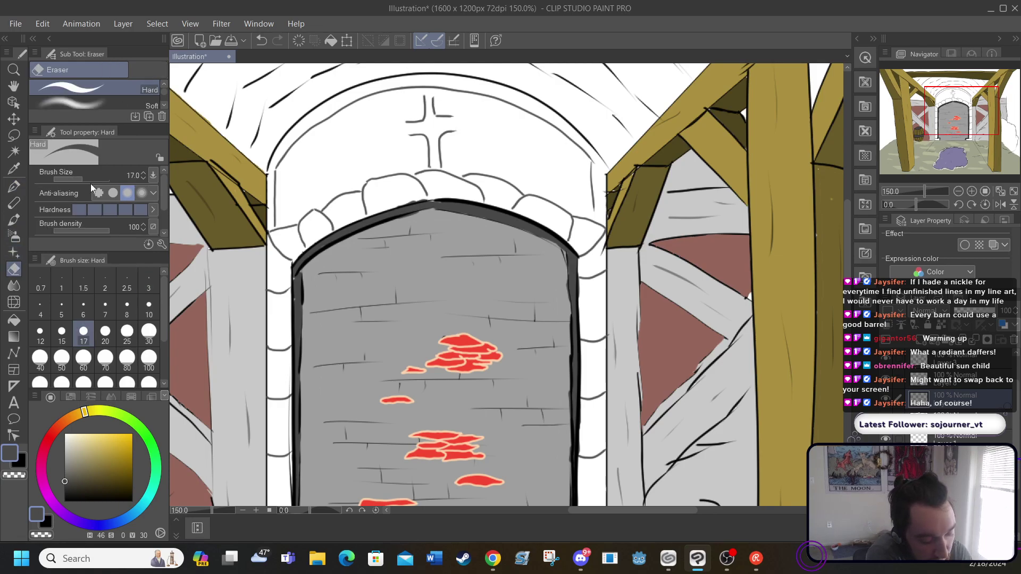
{"action": "left_click_drag", "start_coordinate": [449, 108], "coordinate": [441, 119]}
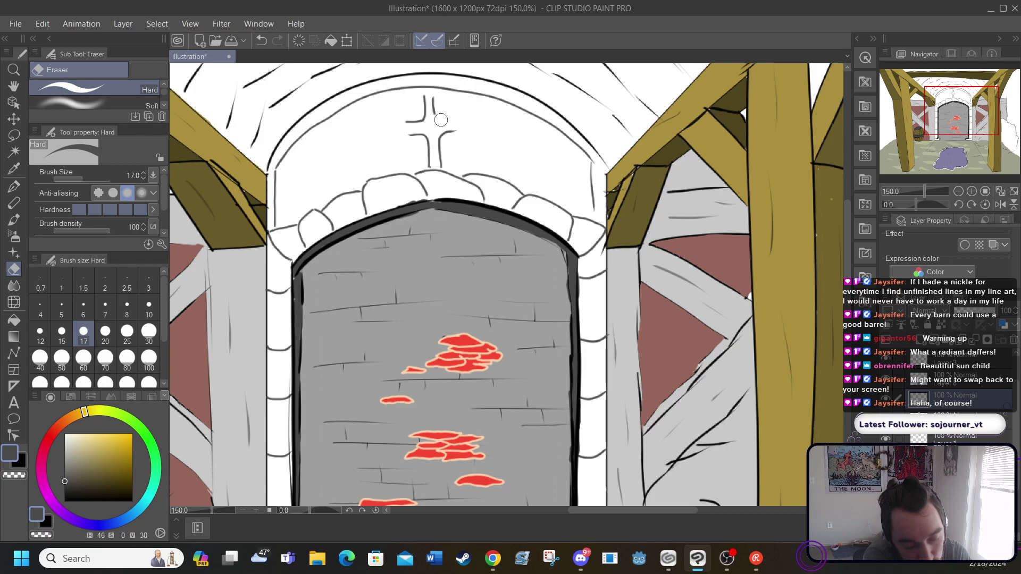
{"action": "left_click", "coordinate": [19, 185]}
{"action": "mouse_move", "coordinate": [432, 106]}
{"action": "left_mouse_down"}
{"action": "mouse_move", "coordinate": [433, 118]}
{"action": "mouse_move", "coordinate": [458, 118]}
{"action": "left_mouse_up"}
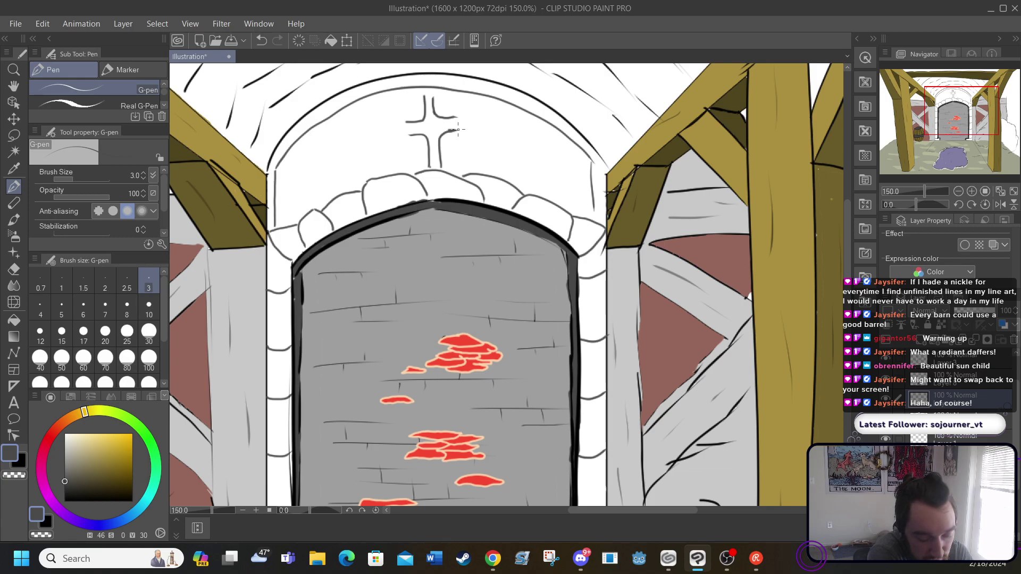
Set up a mid-gray fill that refers to other layers, try it on the left jamb stones and undo it
{"action": "left_click", "coordinate": [15, 321]}
{"action": "left_click", "coordinate": [65, 462]}
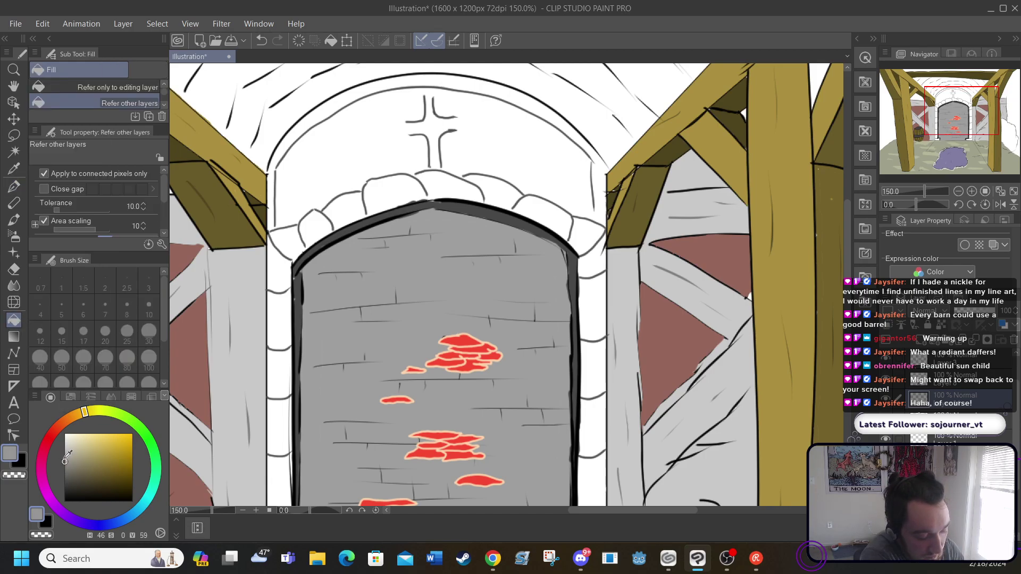
{"action": "left_click", "coordinate": [278, 429]}
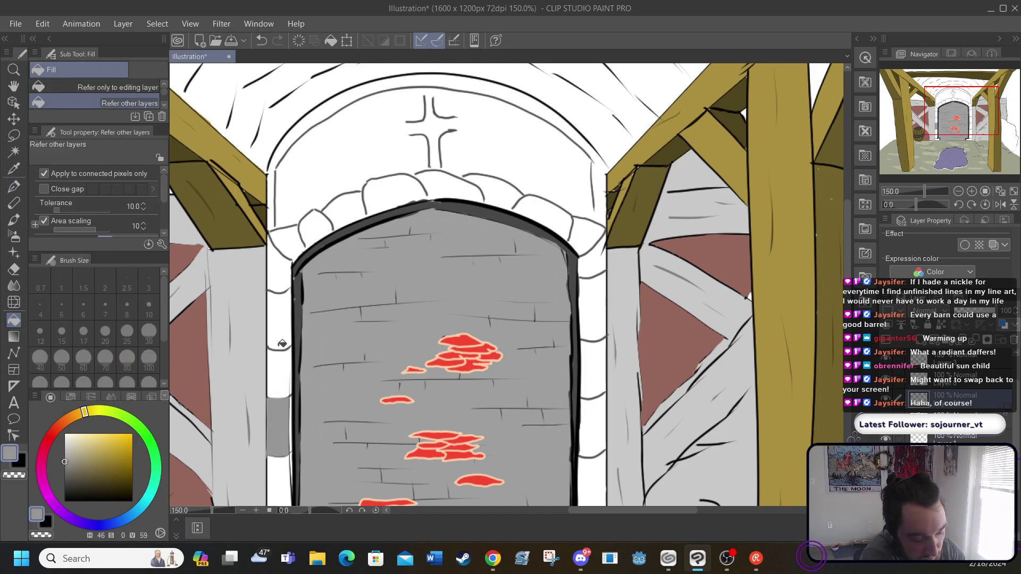
{"action": "left_click", "coordinate": [258, 41]}
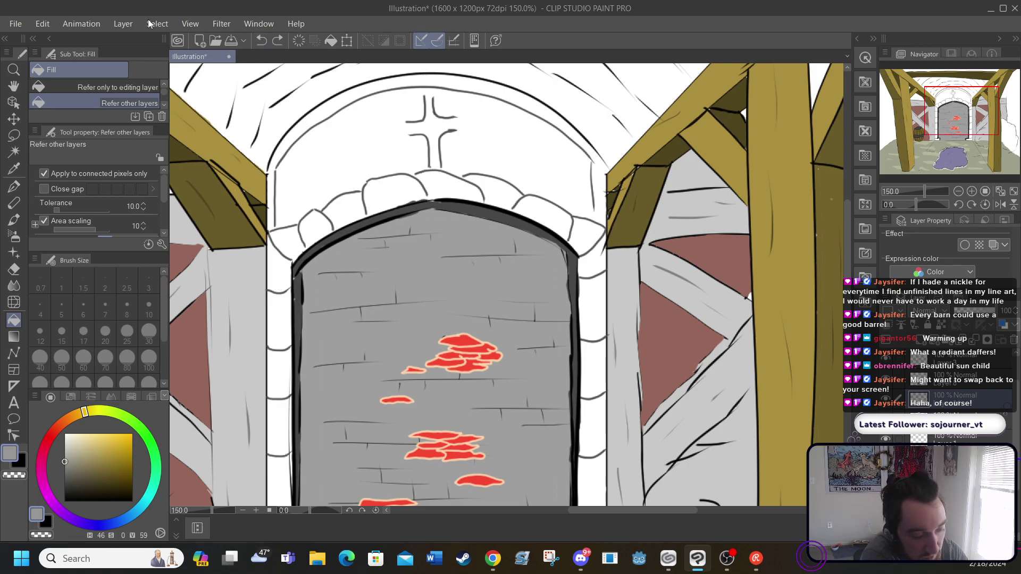
Create a new raster layer and fill the left jamb stones and the lowest left arch stones with mid-gray
{"action": "left_click", "coordinate": [120, 24]}
{"action": "left_click", "coordinate": [138, 40]}
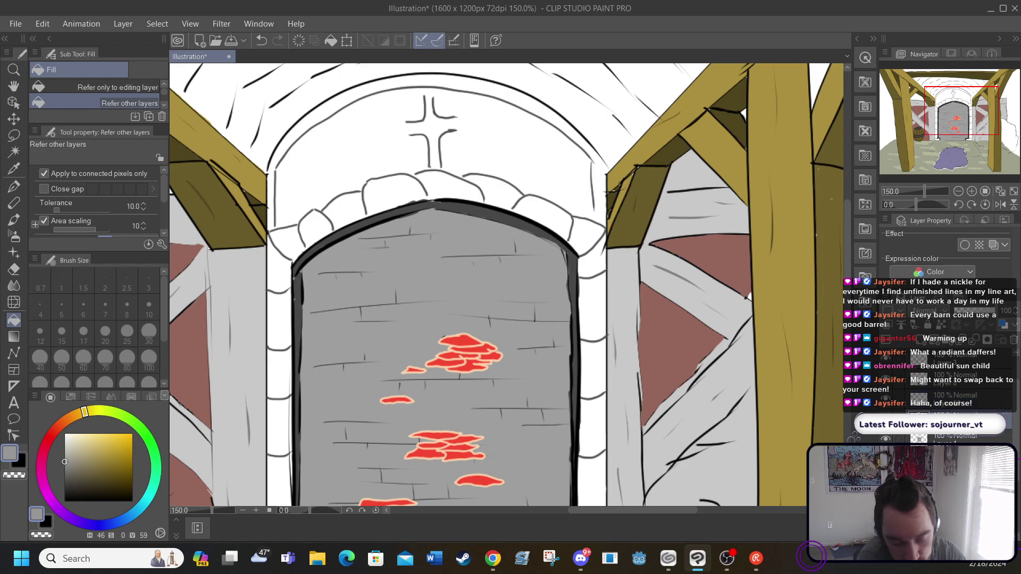
{"action": "left_click", "coordinate": [280, 467]}
{"action": "left_click", "coordinate": [280, 433]}
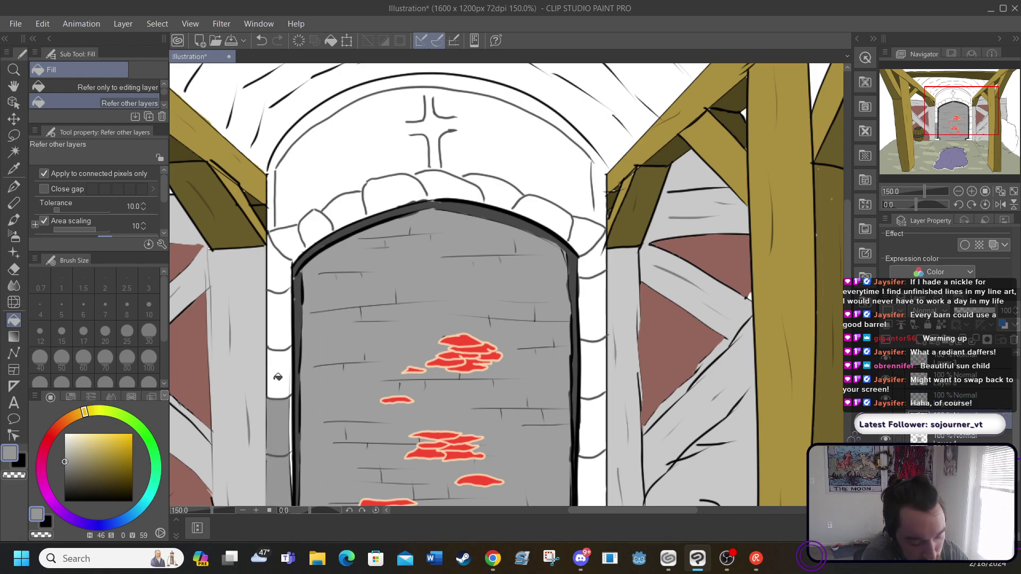
{"action": "left_click", "coordinate": [278, 377]}
{"action": "left_click", "coordinate": [277, 327]}
{"action": "left_click", "coordinate": [276, 278]}
{"action": "left_click", "coordinate": [281, 234]}
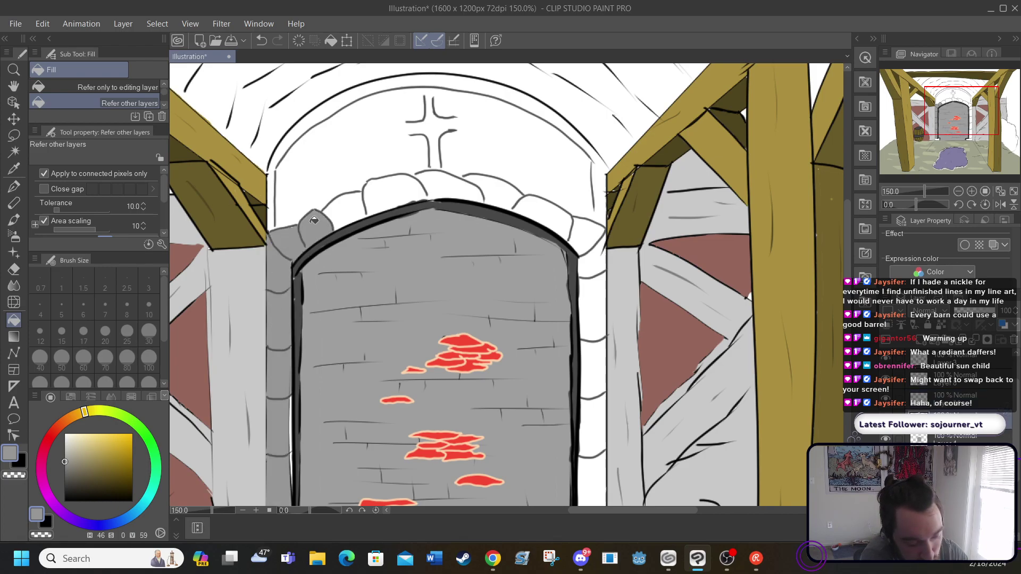
Fill the remaining arch stones, the wall and vault above them, and the right jamb stones with mid-gray
{"action": "left_click", "coordinate": [336, 207]}
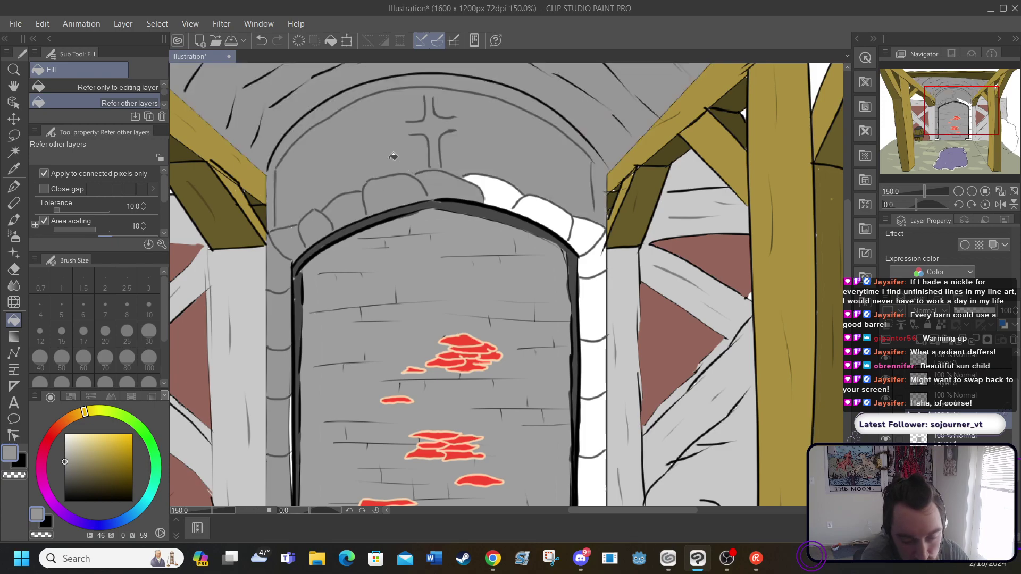
{"action": "left_click", "coordinate": [503, 187]}
{"action": "left_click", "coordinate": [587, 228]}
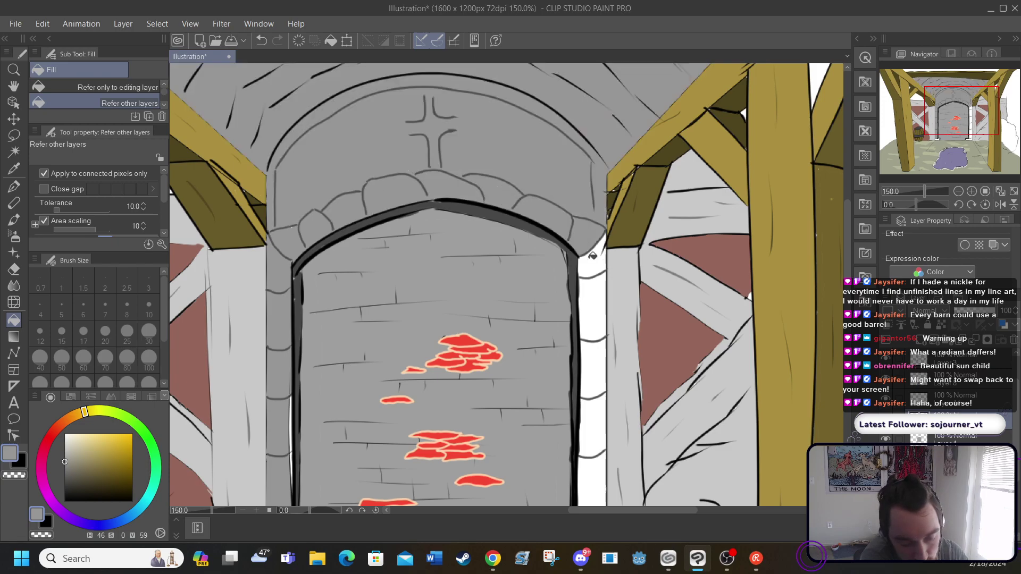
{"action": "left_click", "coordinate": [592, 256]}
{"action": "left_click", "coordinate": [593, 296]}
{"action": "left_click", "coordinate": [593, 361]}
{"action": "left_click", "coordinate": [593, 418]}
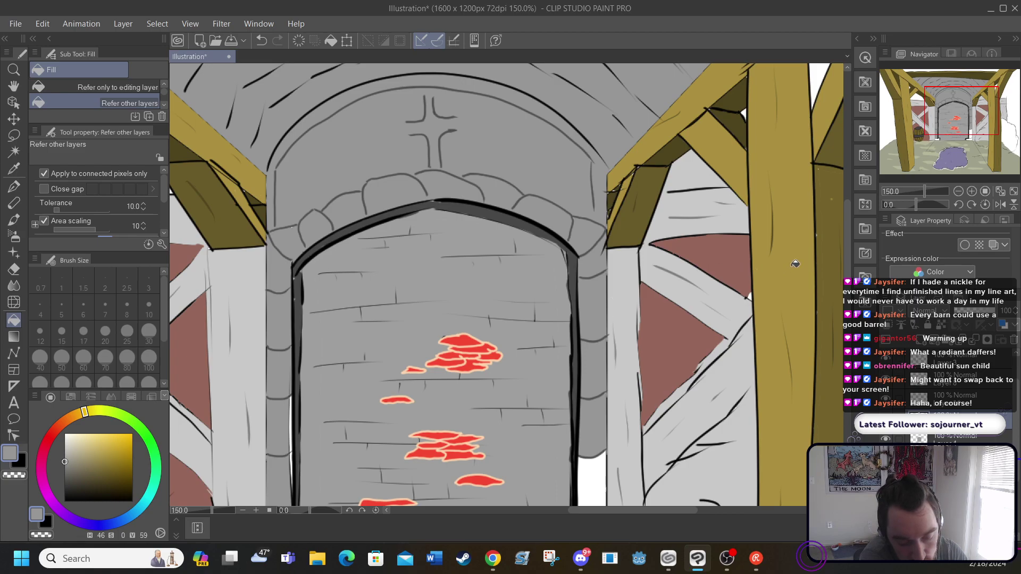
Fill the lower left jamb gaps, the lowest right jamb stone and both base blocks of the doorway with mid-gray
{"action": "left_click_drag", "start_coordinate": [847, 252], "coordinate": [846, 298]}
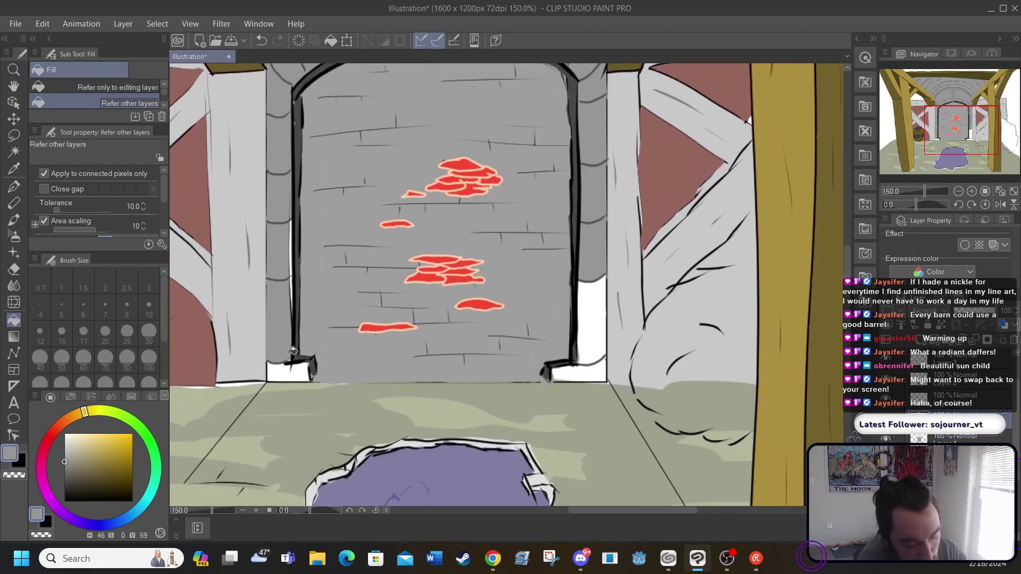
{"action": "left_click", "coordinate": [293, 249]}
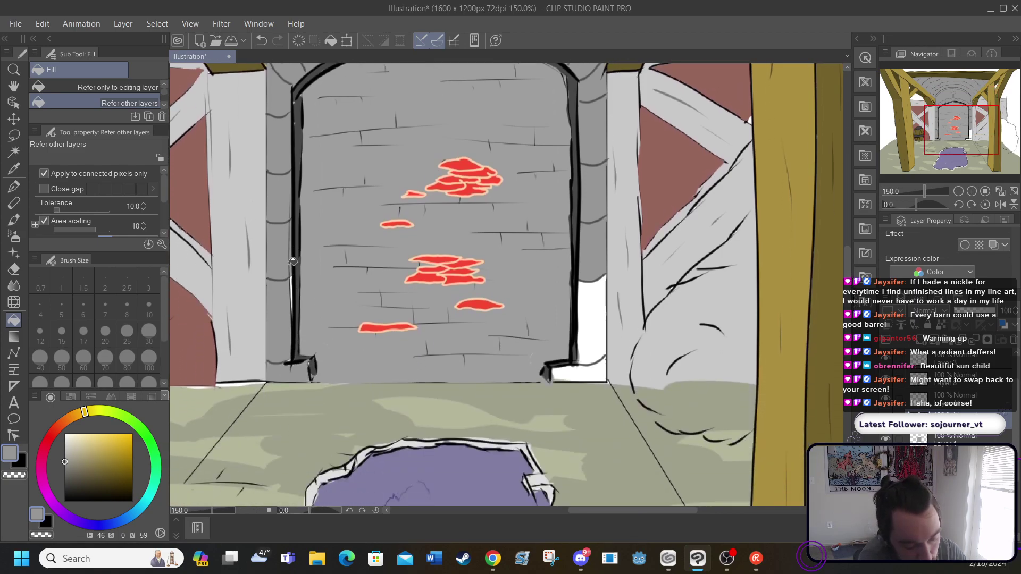
{"action": "left_click", "coordinate": [292, 279]}
{"action": "left_click", "coordinate": [589, 303]}
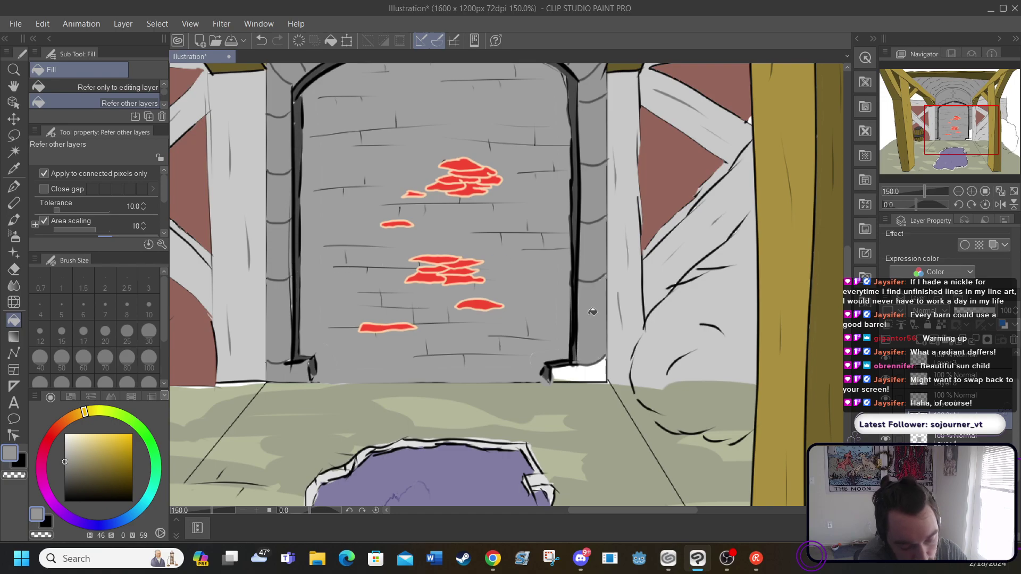
{"action": "left_click", "coordinate": [585, 369]}
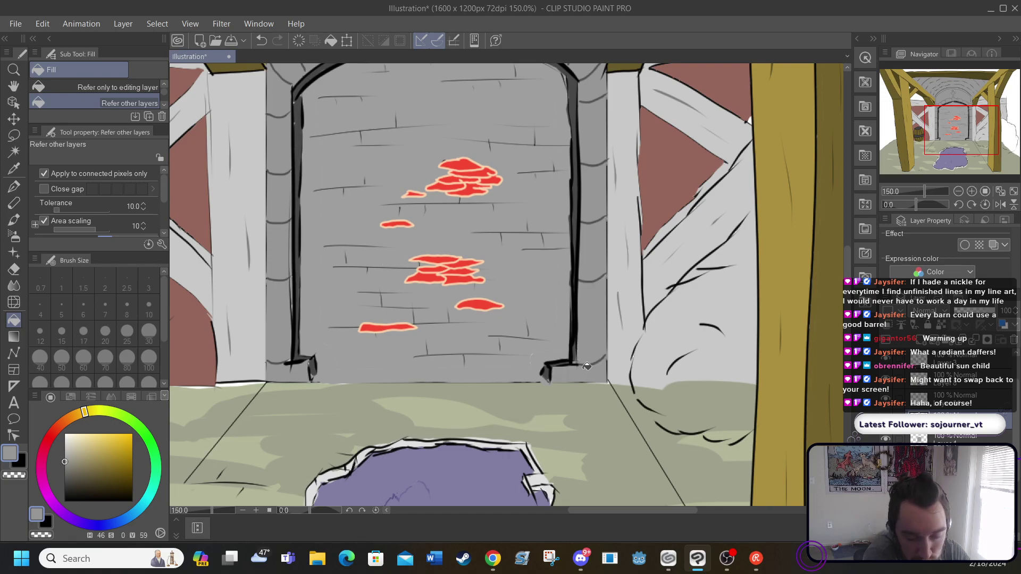
Lighten the fill color to light gray (V 88) and refill the left jamb, the arch stones and the vaulted wall above
{"action": "left_click_drag", "start_coordinate": [847, 289], "coordinate": [845, 242]}
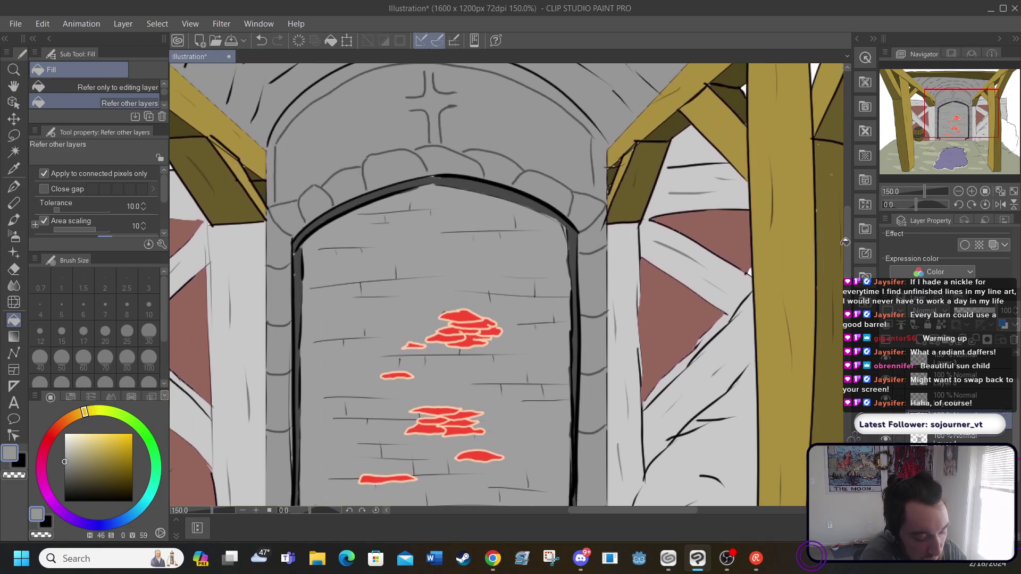
{"action": "left_click_drag", "start_coordinate": [65, 448], "coordinate": [64, 442]}
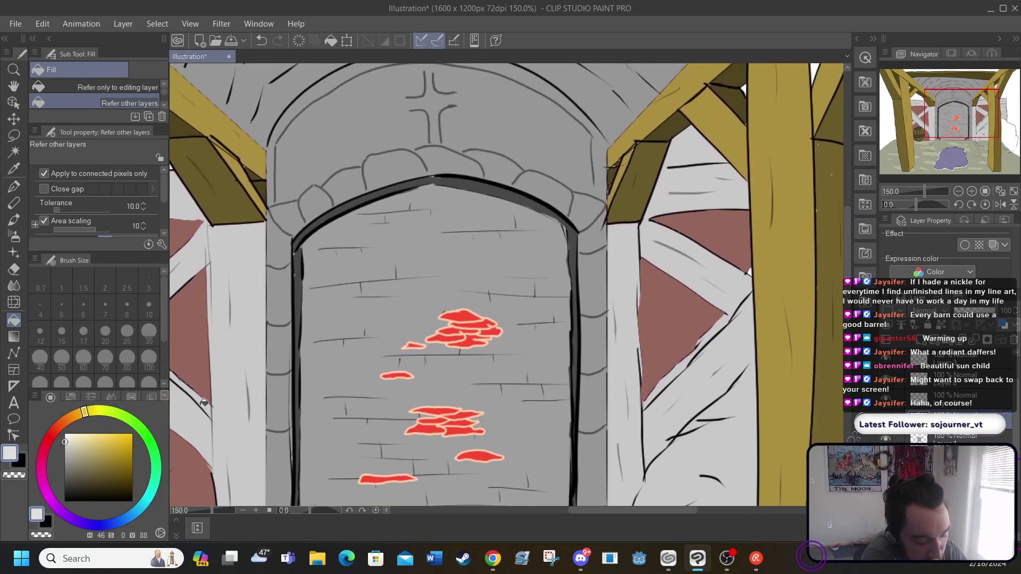
{"action": "left_click", "coordinate": [275, 464]}
{"action": "left_click", "coordinate": [283, 315]}
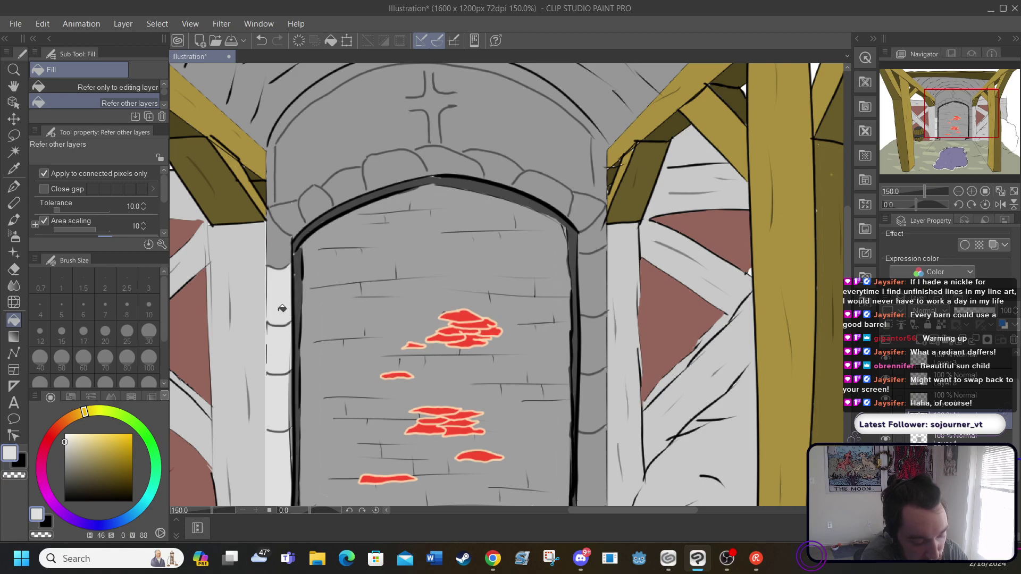
{"action": "left_click", "coordinate": [279, 251]}
{"action": "left_click", "coordinate": [286, 219]}
{"action": "left_click", "coordinate": [330, 186]}
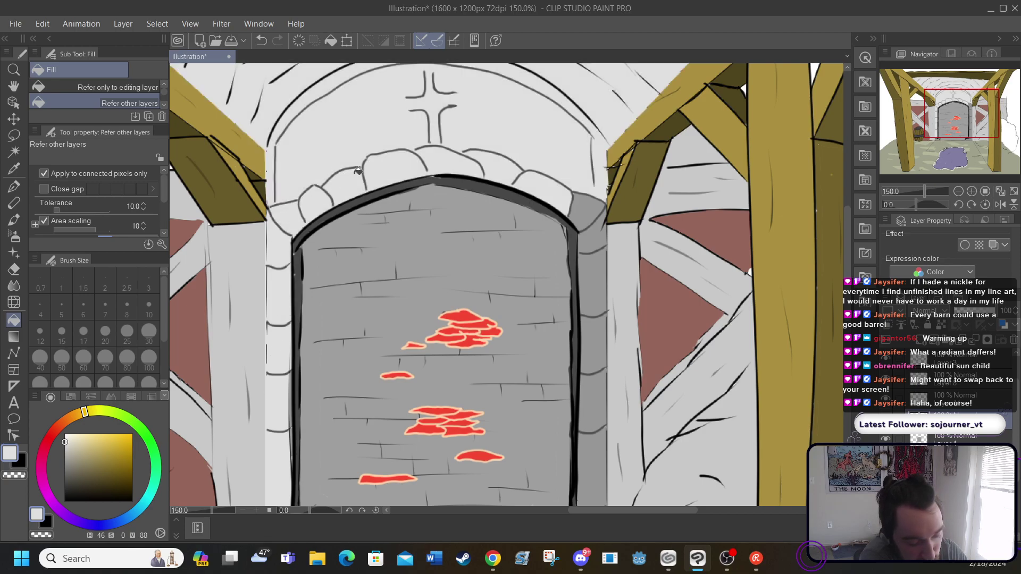
Refill the lowest right arch stone and the right jamb stones with the light gray
{"action": "left_click", "coordinate": [591, 215]}
{"action": "left_click", "coordinate": [593, 237]}
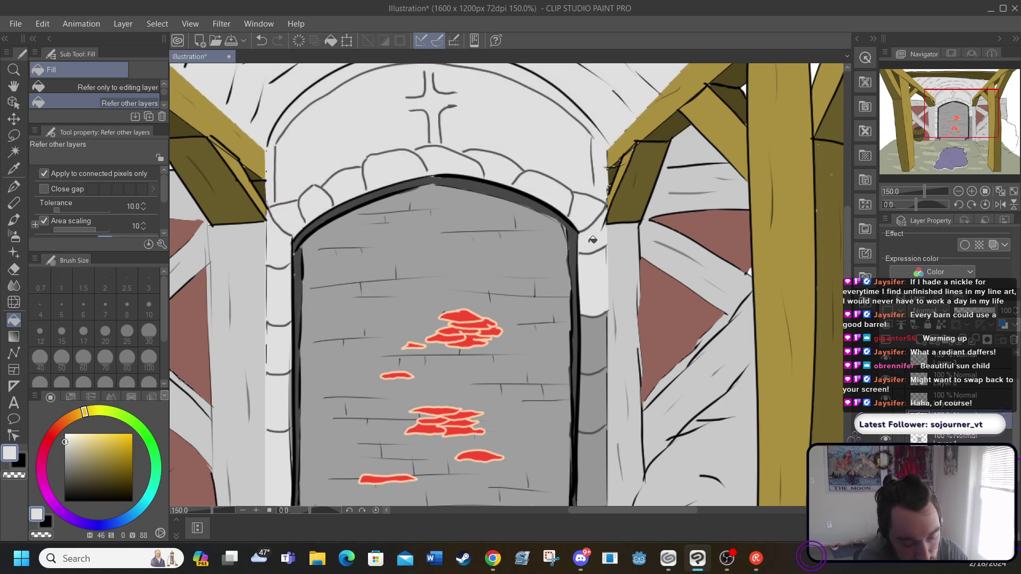
{"action": "left_click", "coordinate": [595, 336]}
{"action": "left_click", "coordinate": [592, 387]}
{"action": "left_click", "coordinate": [590, 420]}
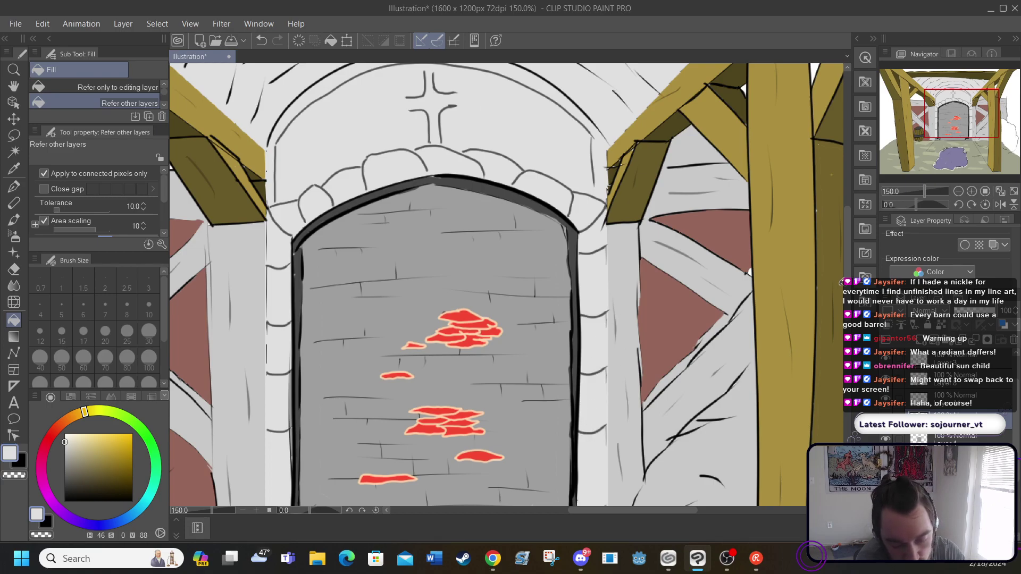
Erase the stray guide lines crossing the upper part of the bricked-up doorway with the hard eraser at size 17
{"action": "scroll", "coordinate": [618, 321], "scroll_direction": "down", "scroll_amount": 4}
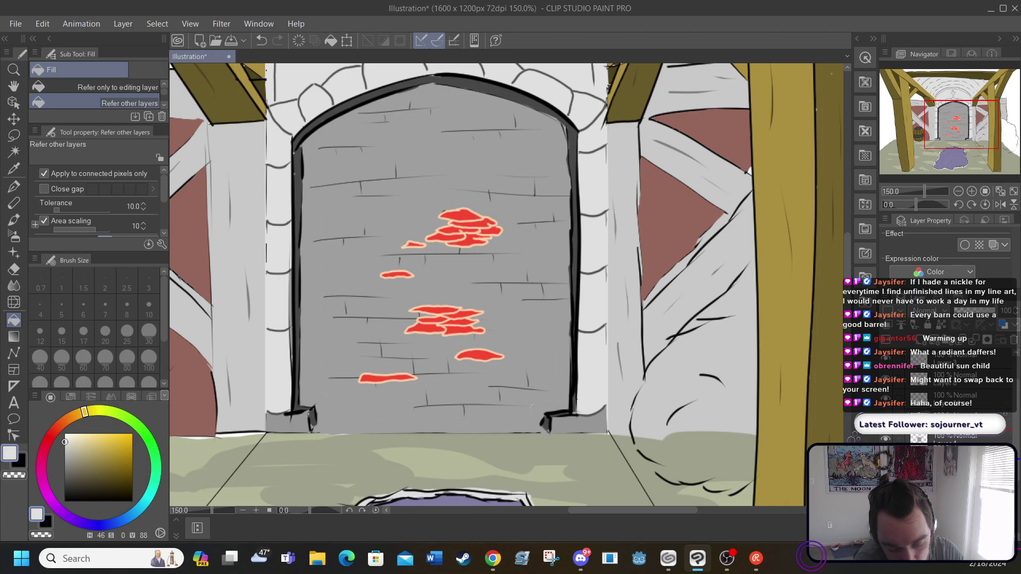
{"action": "key", "text": "ctrl+v"}
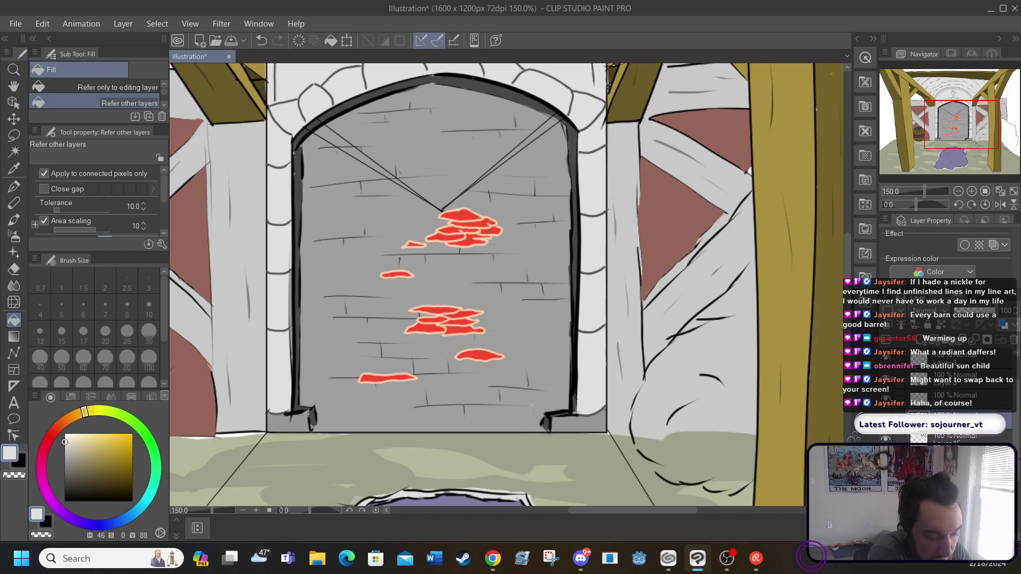
{"action": "left_click", "coordinate": [13, 269]}
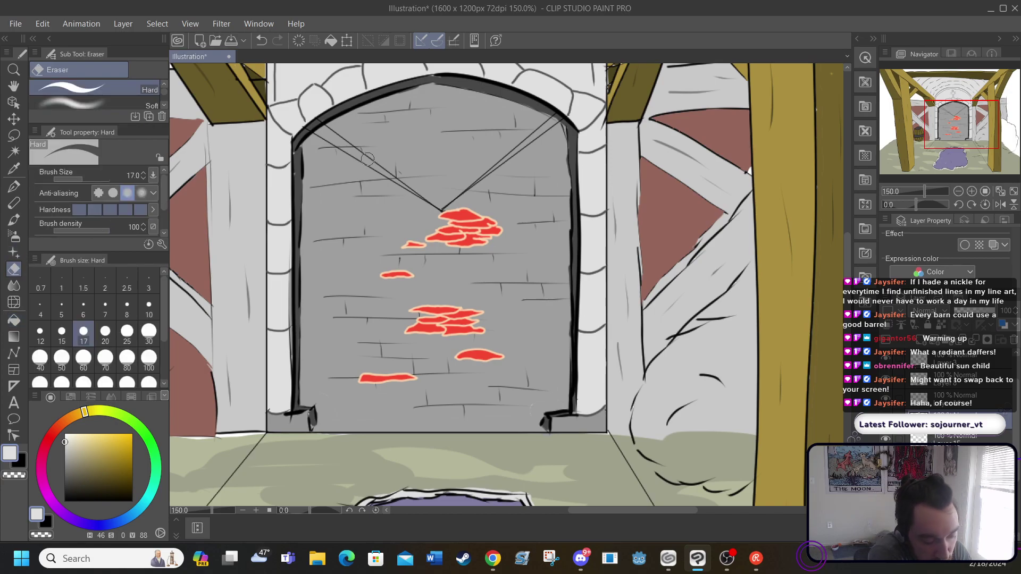
{"action": "mouse_move", "coordinate": [363, 155]}
{"action": "left_mouse_down"}
{"action": "mouse_move", "coordinate": [308, 128]}
{"action": "mouse_move", "coordinate": [424, 214]}
{"action": "mouse_move", "coordinate": [440, 182]}
{"action": "mouse_move", "coordinate": [480, 195]}
{"action": "mouse_move", "coordinate": [489, 146]}
{"action": "mouse_move", "coordinate": [521, 164]}
{"action": "mouse_move", "coordinate": [527, 136]}
{"action": "mouse_move", "coordinate": [549, 118]}
{"action": "mouse_move", "coordinate": [586, 157]}
{"action": "left_mouse_up"}
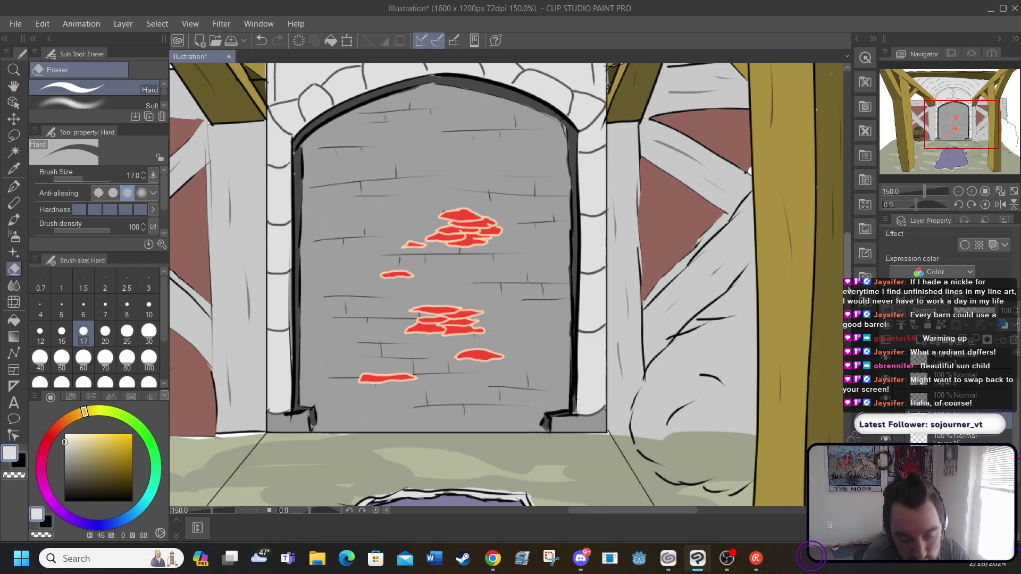
Ink the upper edges of both outer side walls in black with the size 3 G-pen, running outward to the canvas edges
{"action": "scroll", "coordinate": [847, 286], "scroll_direction": "up", "scroll_amount": 1}
{"action": "mouse_move", "coordinate": [846, 276]}
{"action": "left_mouse_down"}
{"action": "mouse_move", "coordinate": [838, 235]}
{"action": "mouse_move", "coordinate": [837, 273]}
{"action": "left_mouse_up"}
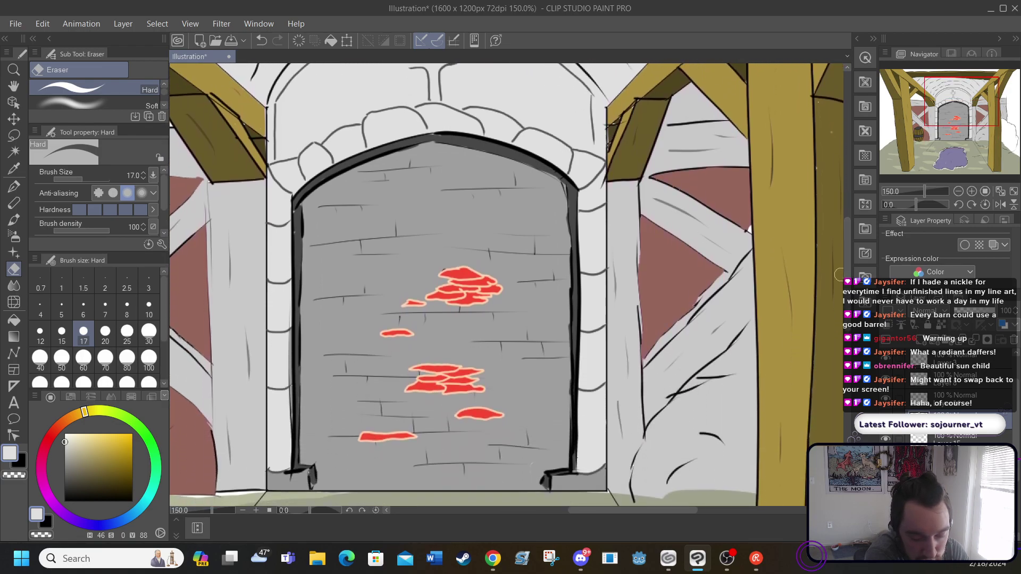
{"action": "left_click", "coordinate": [190, 23]}
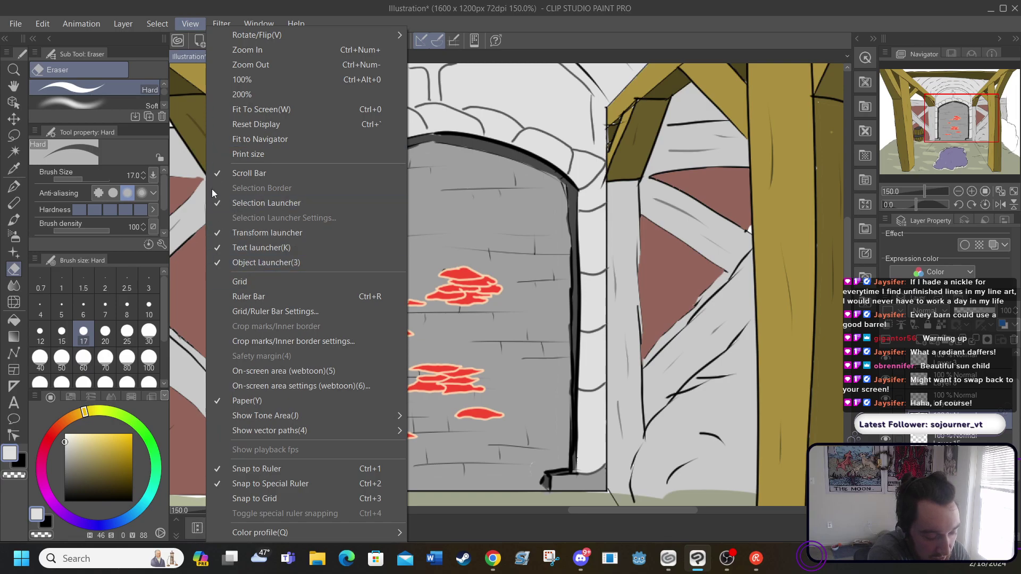
{"action": "left_click", "coordinate": [226, 109]}
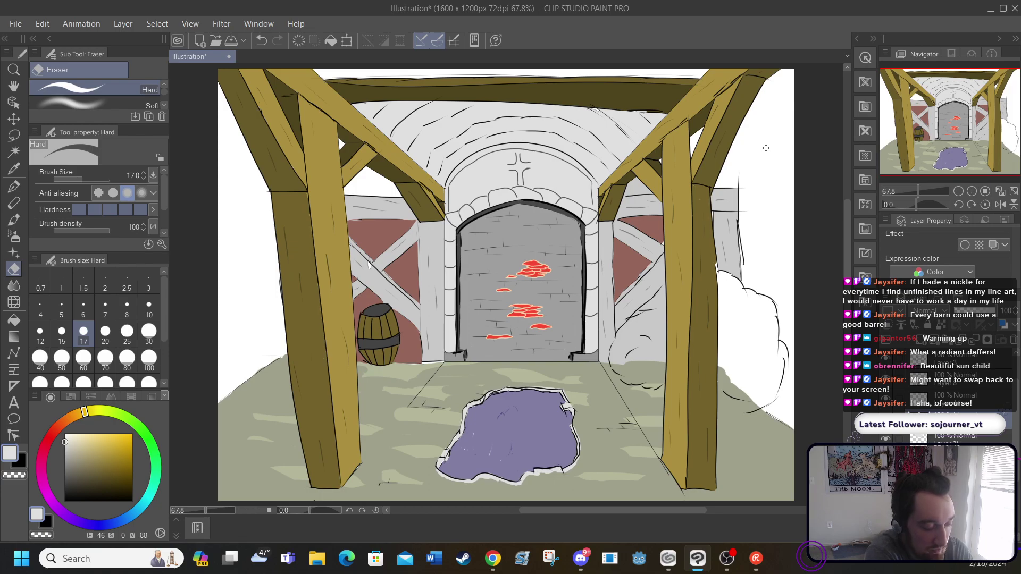
{"action": "left_click", "coordinate": [14, 186]}
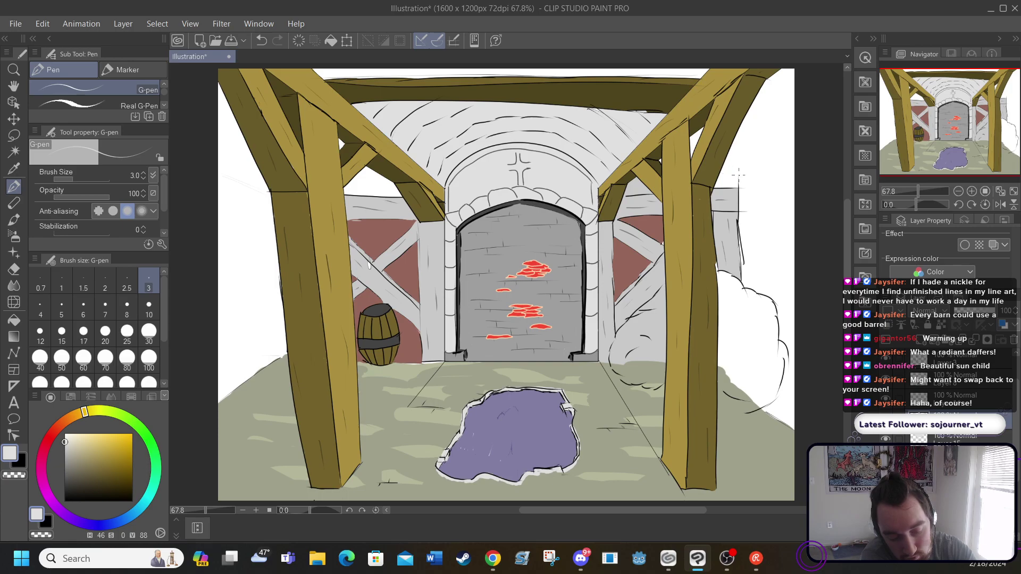
{"action": "left_click_drag", "start_coordinate": [745, 181], "coordinate": [779, 141]}
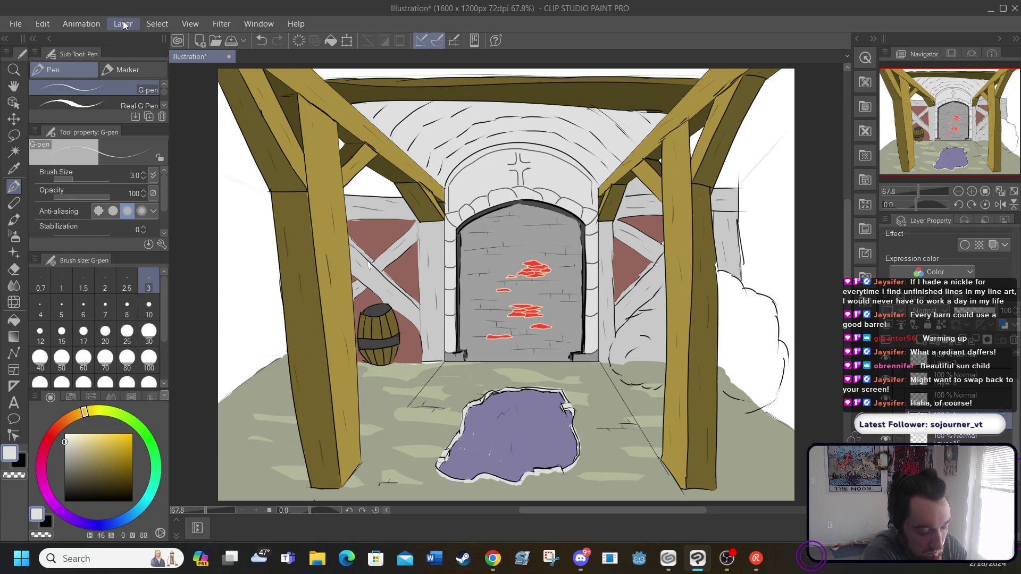
{"action": "left_click", "coordinate": [64, 501]}
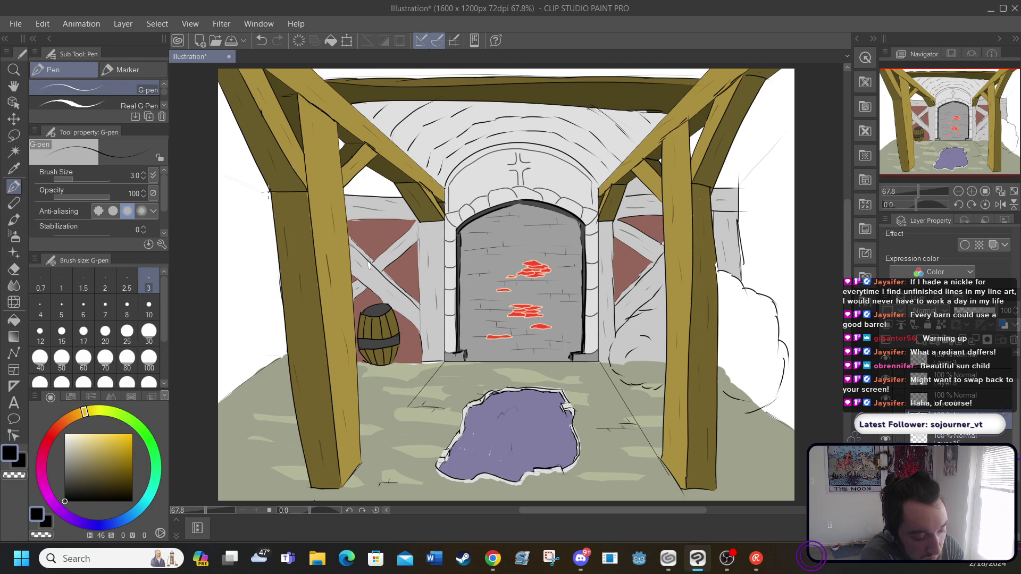
{"action": "left_click_drag", "start_coordinate": [269, 192], "coordinate": [215, 162]}
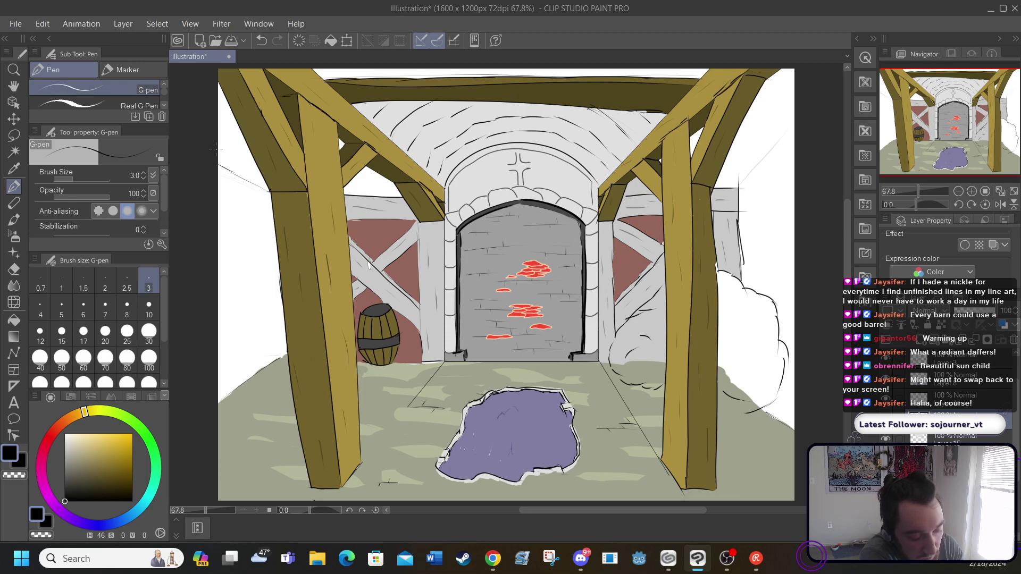
{"action": "left_click_drag", "start_coordinate": [739, 186], "coordinate": [798, 118]}
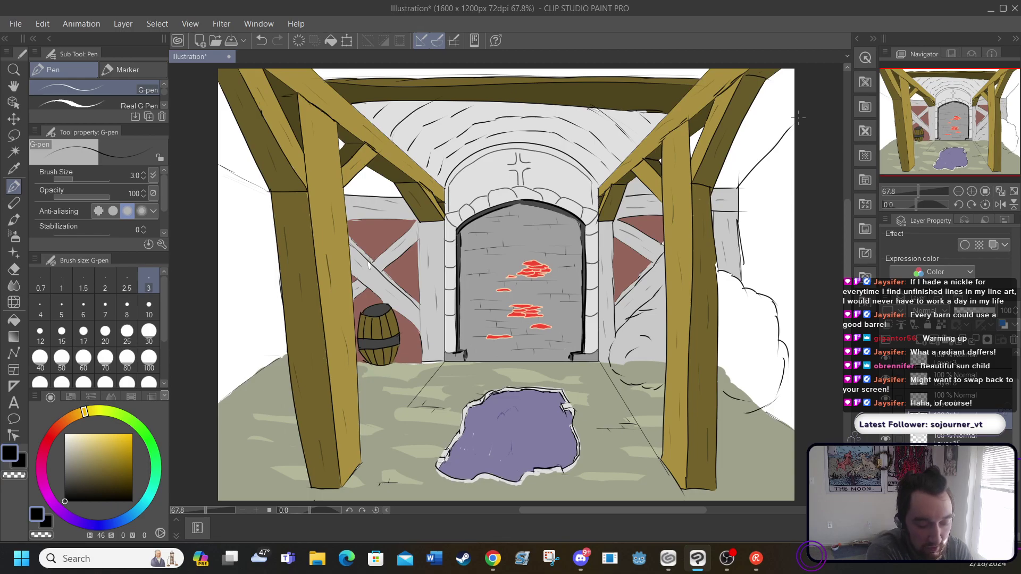
Create a new raster layer, draw a vertical line with a hooked lower end on the left outer wall, and undo the hook
{"action": "left_click", "coordinate": [123, 23]}
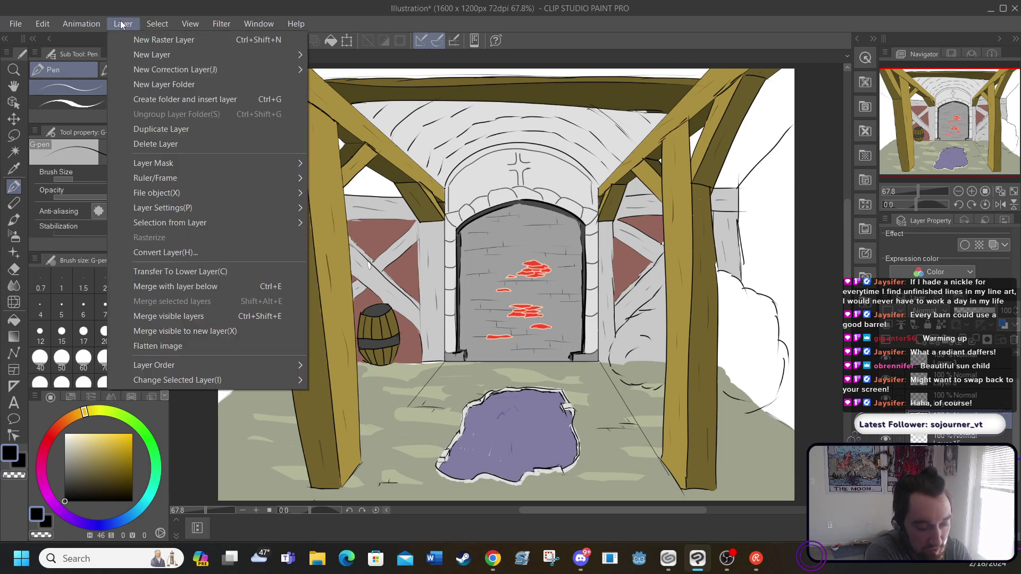
{"action": "left_click", "coordinate": [133, 40]}
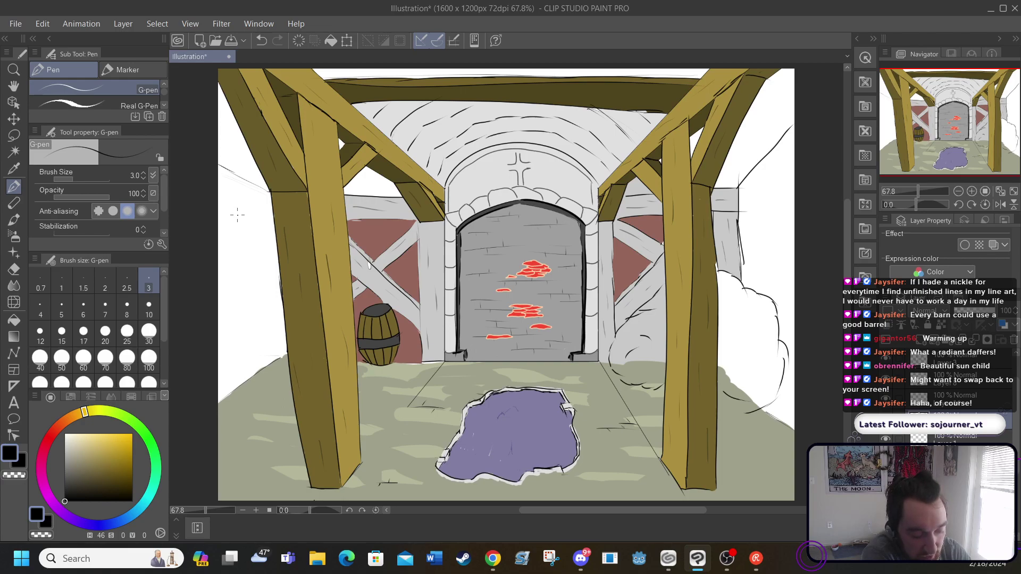
{"action": "left_click_drag", "start_coordinate": [238, 215], "coordinate": [238, 276]}
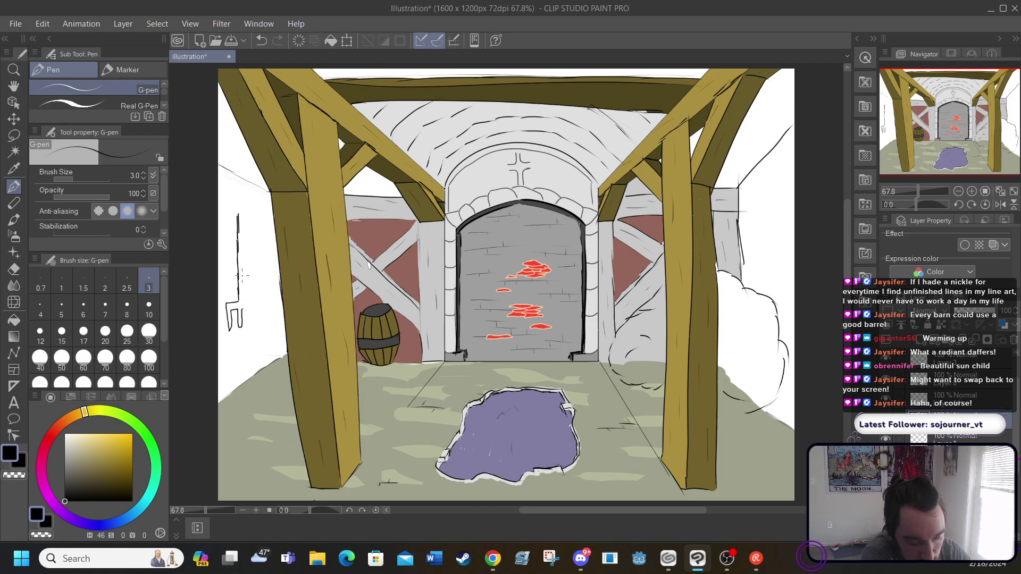
{"action": "left_click", "coordinate": [258, 42]}
{"action": "left_click", "coordinate": [258, 42]}
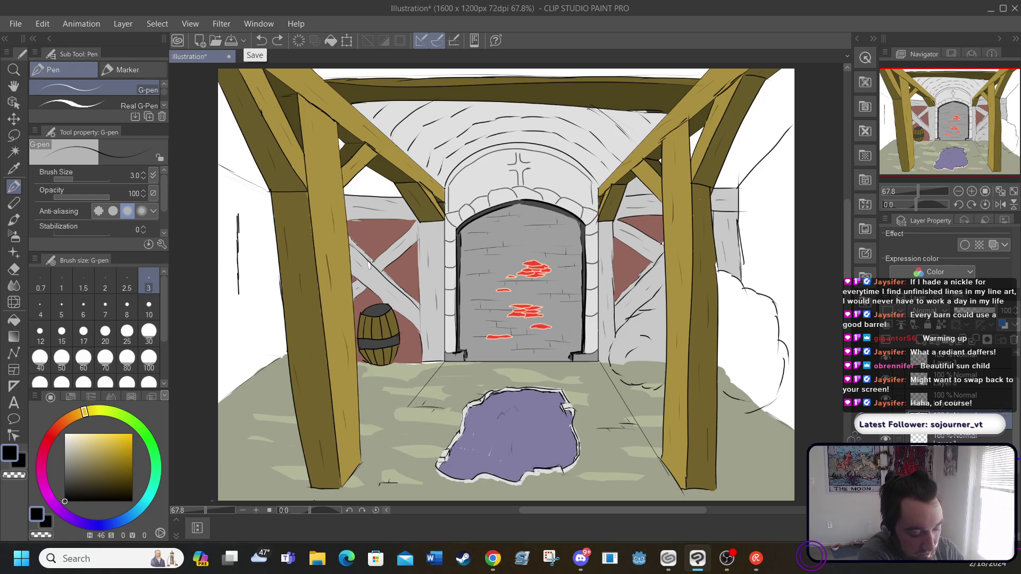
Erase the vertical black line on the left outer wall with the hard eraser at size 17
{"action": "left_click", "coordinate": [255, 510]}
{"action": "left_click", "coordinate": [256, 510]}
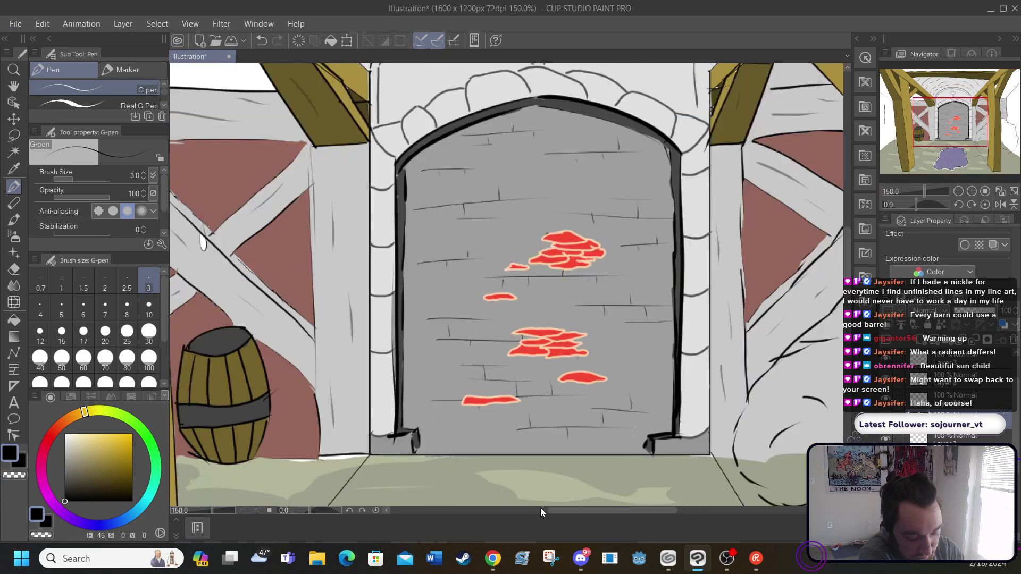
{"action": "left_click_drag", "start_coordinate": [540, 508], "coordinate": [439, 506]}
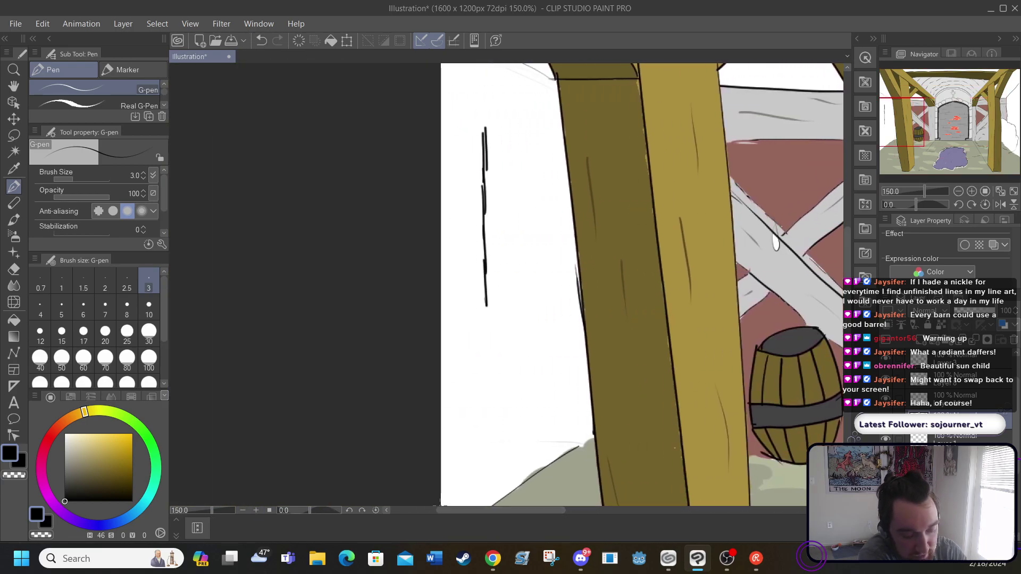
{"action": "left_click", "coordinate": [14, 320]}
{"action": "left_click", "coordinate": [14, 268]}
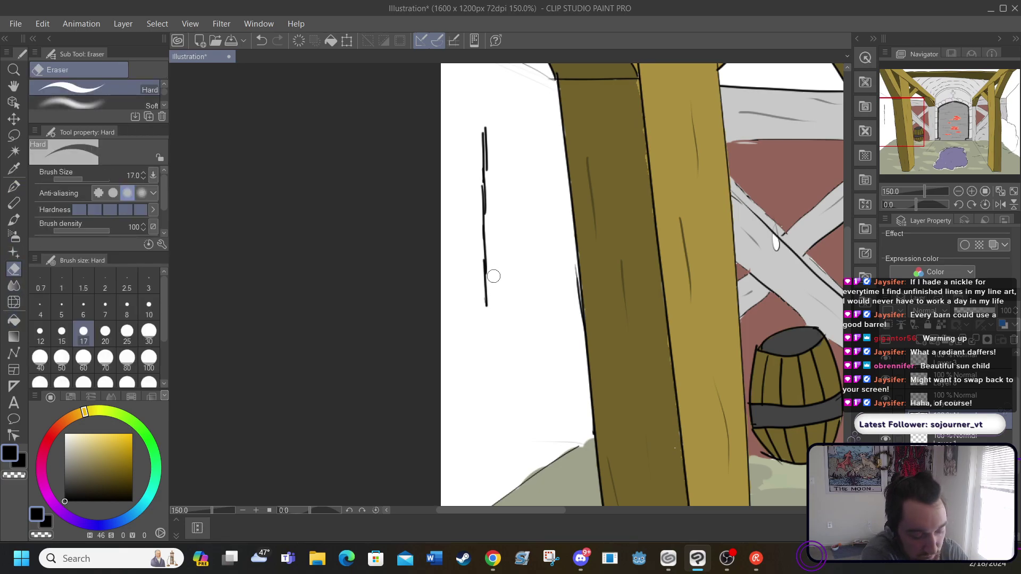
{"action": "mouse_move", "coordinate": [486, 309]}
{"action": "left_mouse_down"}
{"action": "mouse_move", "coordinate": [485, 126]}
{"action": "mouse_move", "coordinate": [483, 216]}
{"action": "left_mouse_up"}
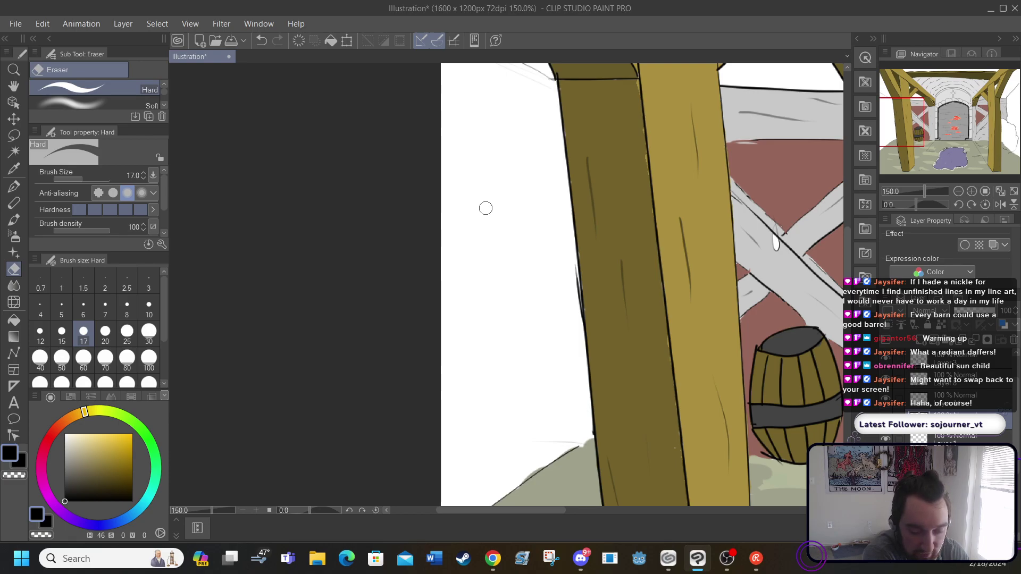
Ink the lower edge of the top rail and the upper edge of the bottom rail on the left outer wall with the size 3 G-pen
{"action": "left_click", "coordinate": [14, 188]}
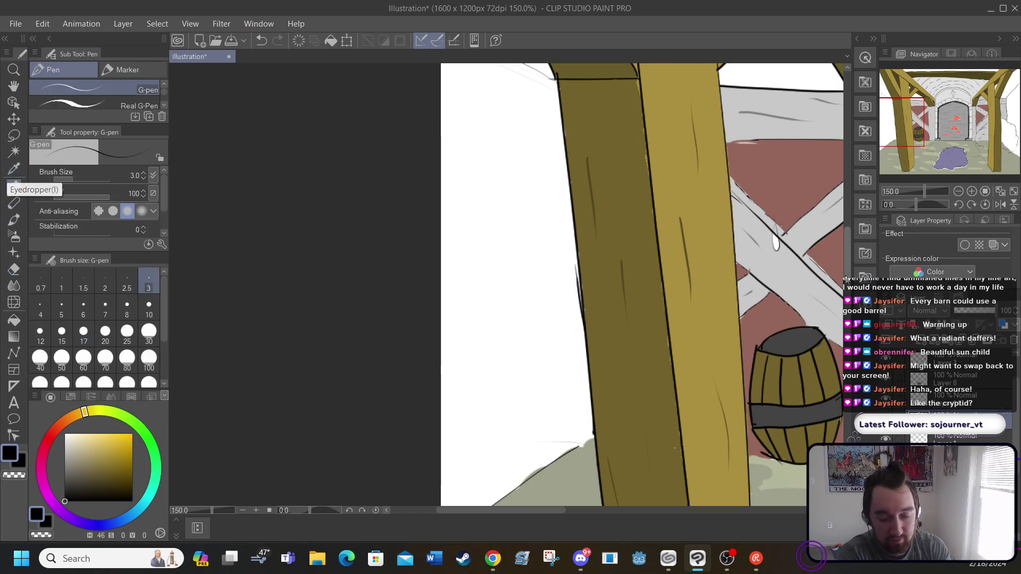
{"action": "scroll", "coordinate": [476, 184], "scroll_direction": "up", "scroll_amount": 3}
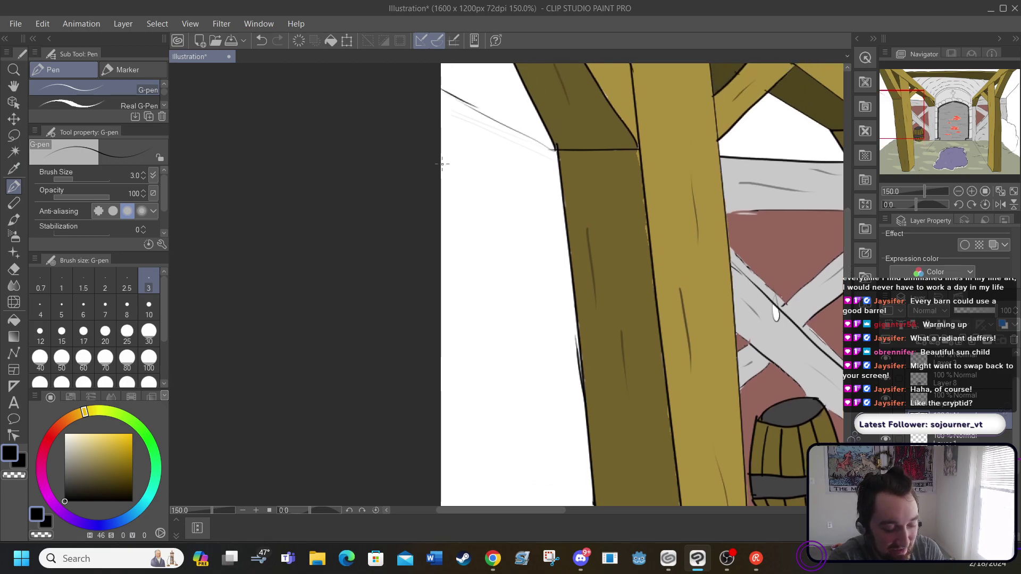
{"action": "left_click_drag", "start_coordinate": [445, 165], "coordinate": [561, 220]}
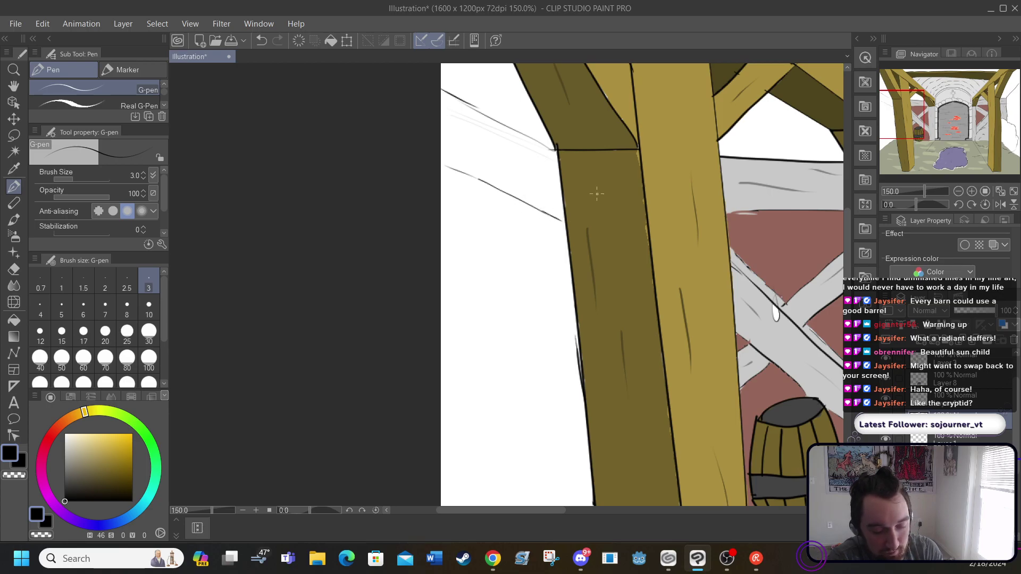
{"action": "scroll", "coordinate": [643, 284], "scroll_direction": "down", "scroll_amount": 5}
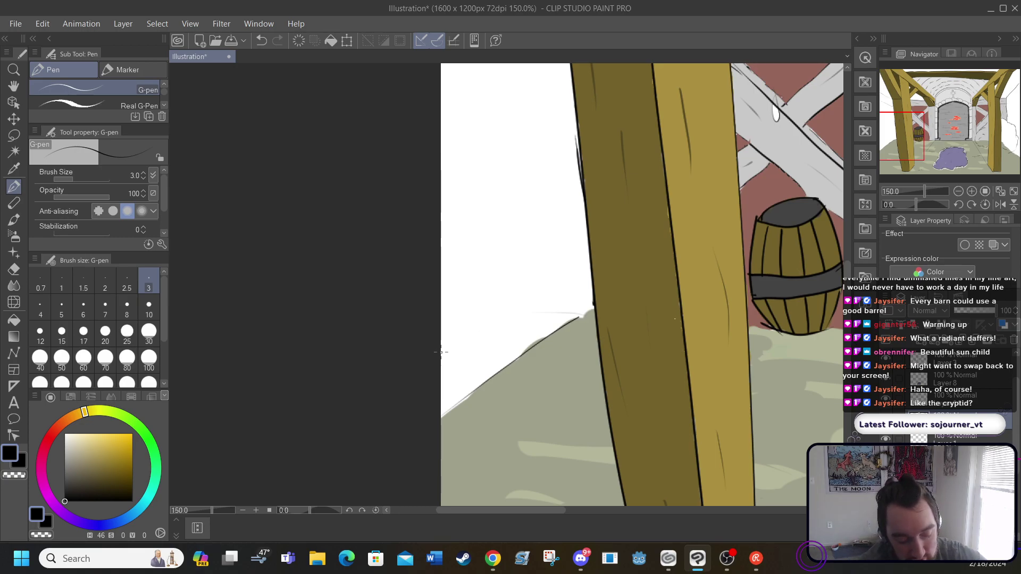
{"action": "left_click_drag", "start_coordinate": [442, 350], "coordinate": [587, 254]}
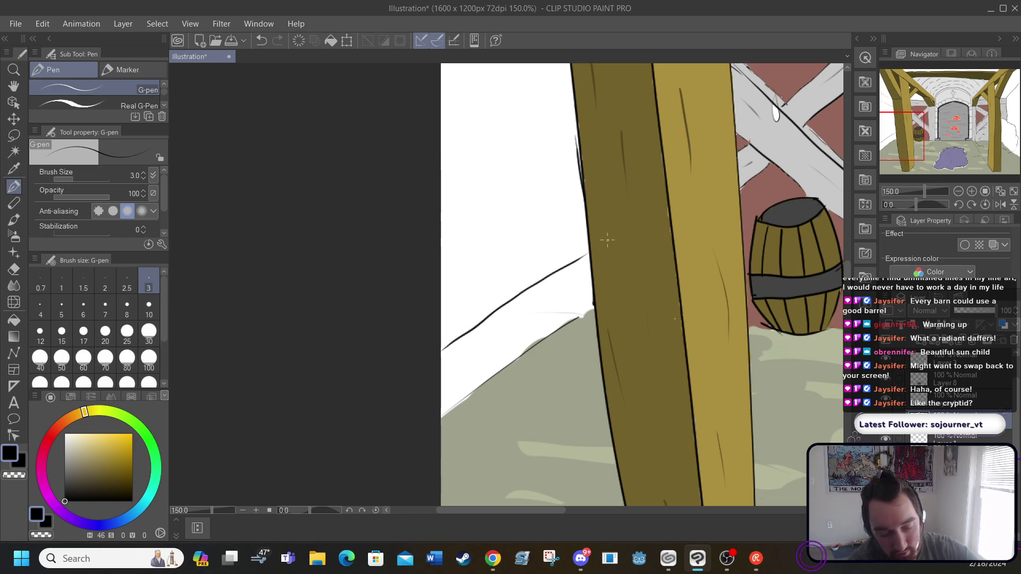
Ink the edges of two diagonal braces between the left outer wall's rails, adding a second parallel line along the rising brace's upper edge
{"action": "scroll", "coordinate": [643, 284], "scroll_direction": "up", "scroll_amount": 4}
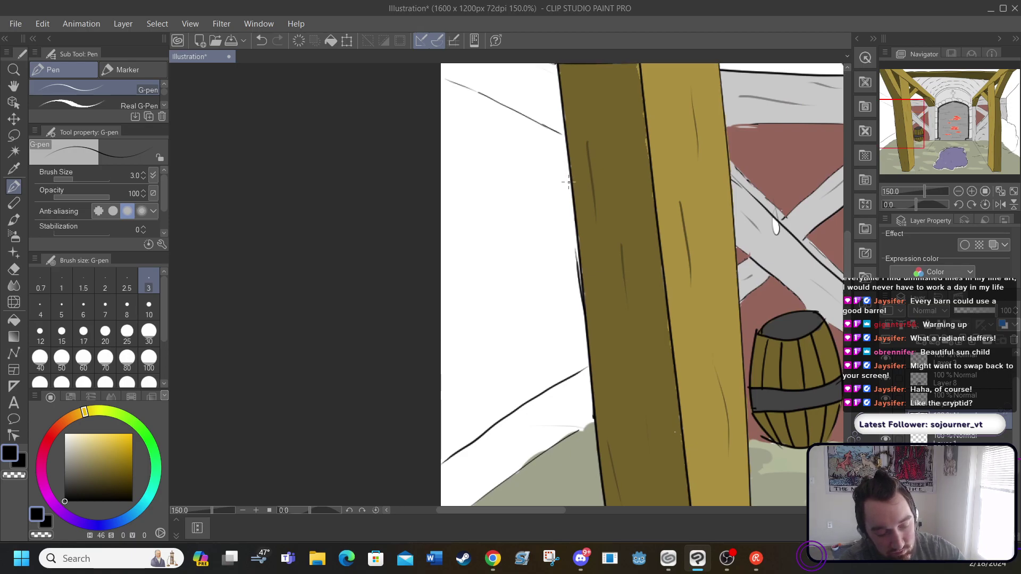
{"action": "left_click_drag", "start_coordinate": [567, 186], "coordinate": [437, 298]}
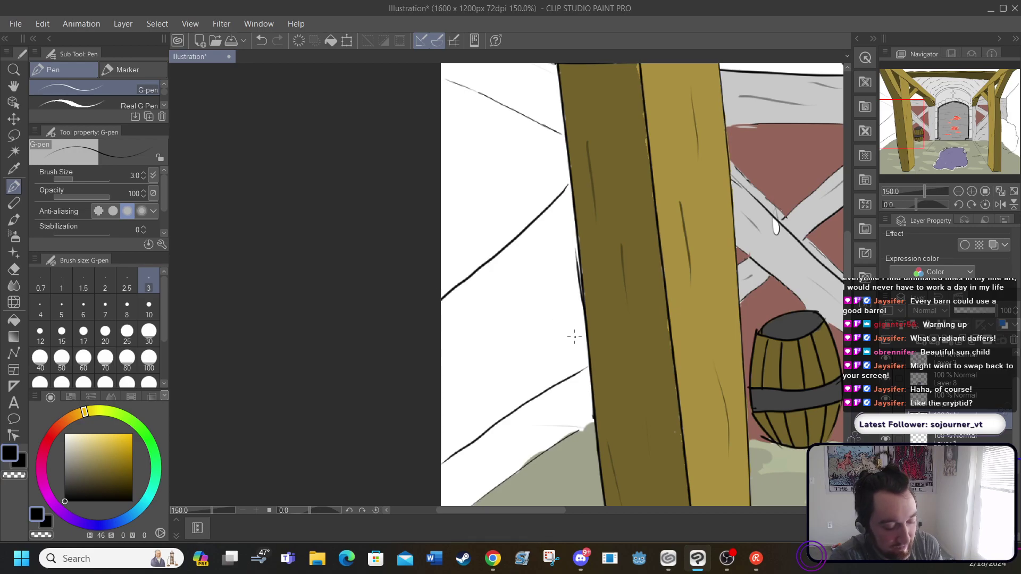
{"action": "left_click_drag", "start_coordinate": [585, 325], "coordinate": [473, 273]}
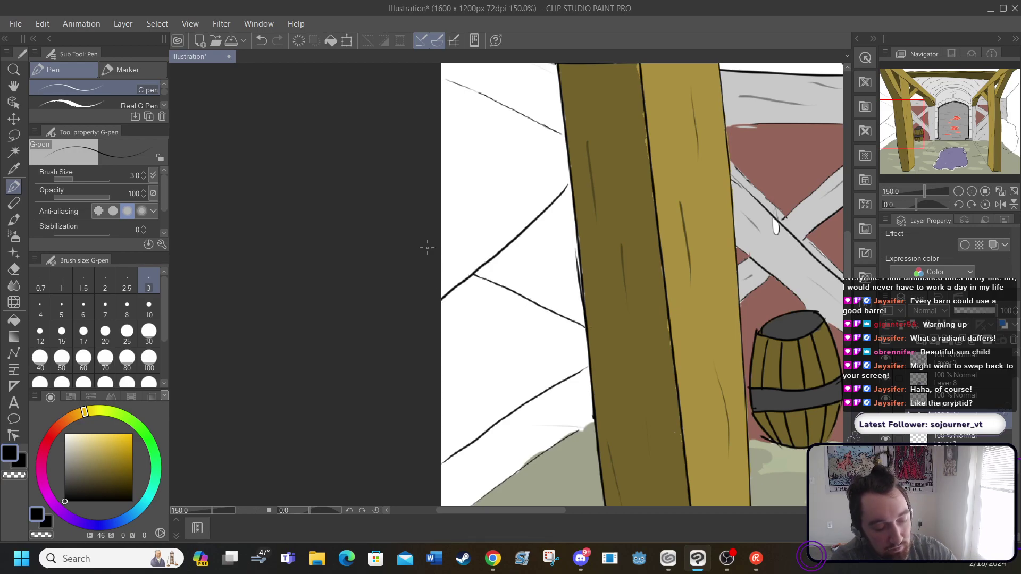
{"action": "left_click_drag", "start_coordinate": [530, 122], "coordinate": [442, 215]}
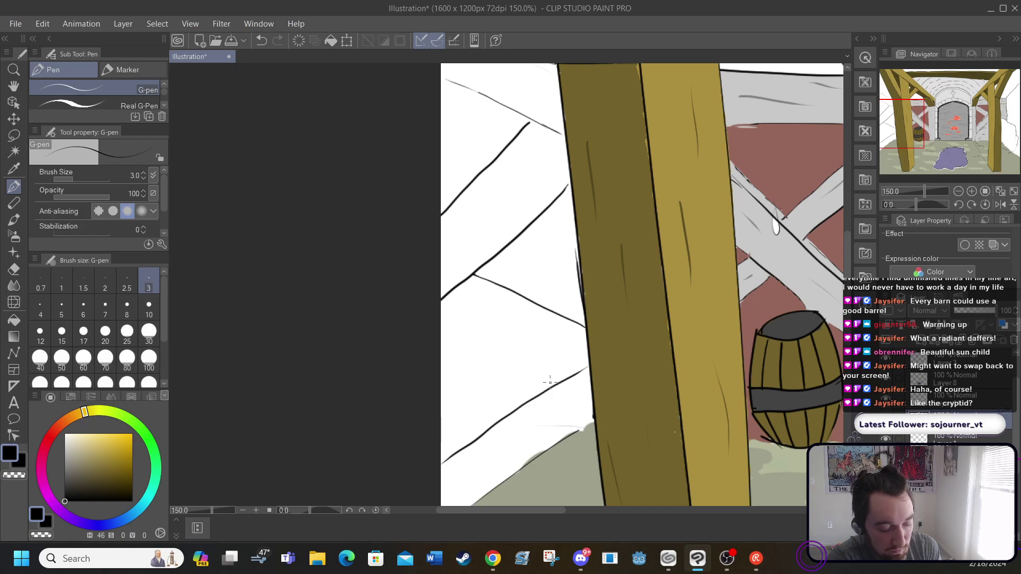
{"action": "left_click_drag", "start_coordinate": [553, 383], "coordinate": [441, 315]}
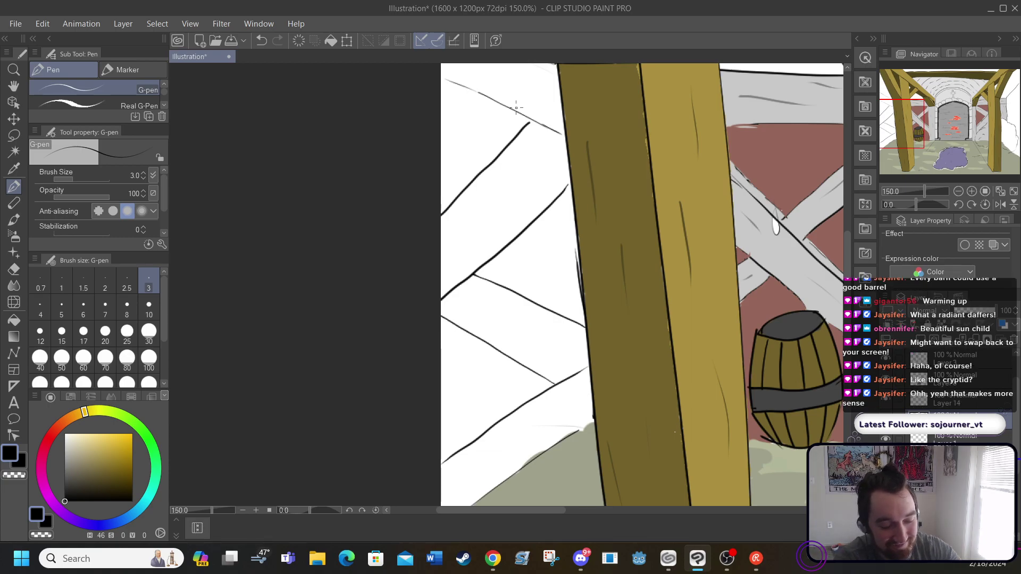
{"action": "left_click_drag", "start_coordinate": [522, 116], "coordinate": [444, 193]}
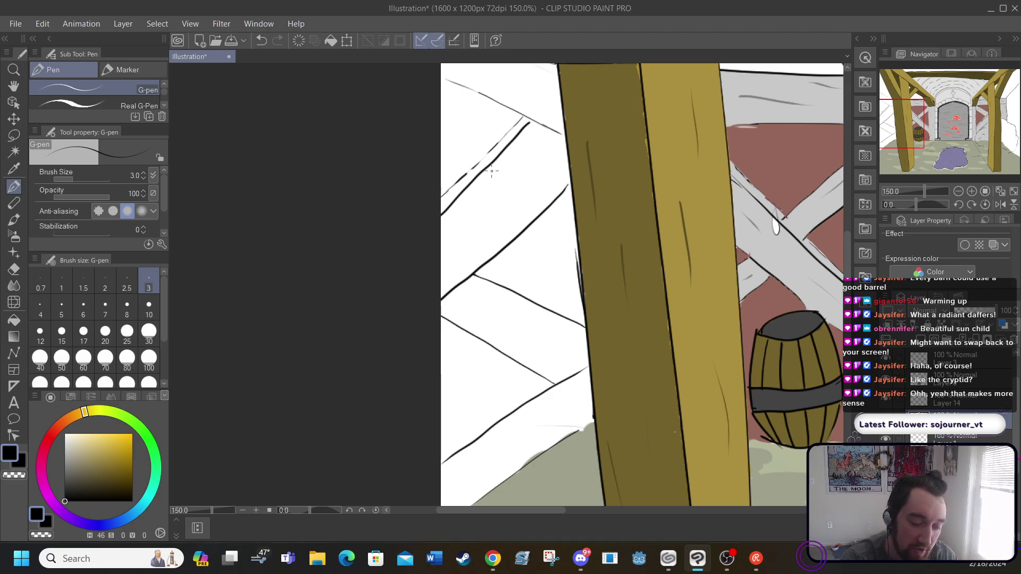
{"action": "left_click_drag", "start_coordinate": [464, 173], "coordinate": [529, 107]}
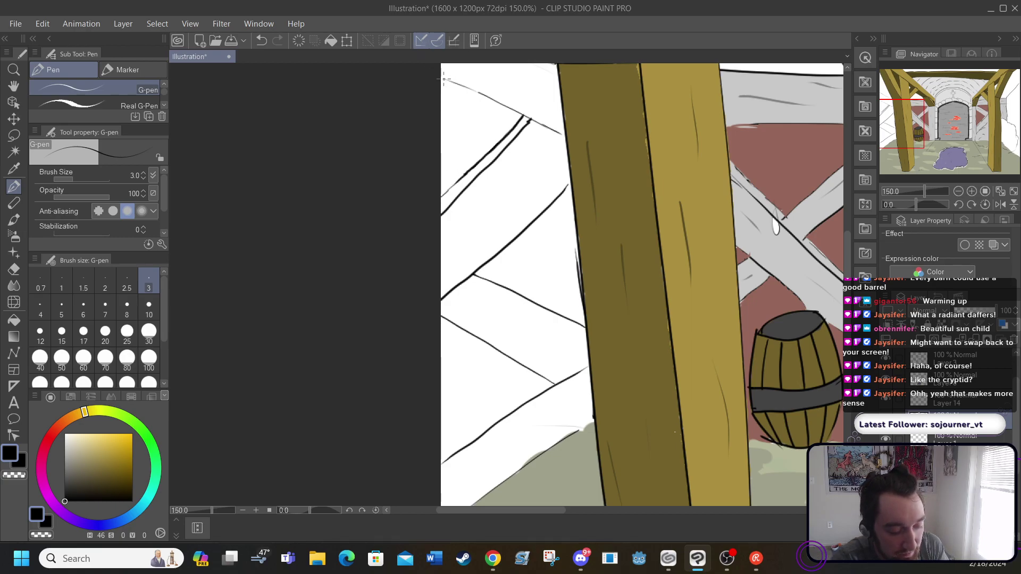
Strengthen the top rail's lower edge and extend the rail and brace lines on the left outer wall to meet the post
{"action": "left_click_drag", "start_coordinate": [456, 83], "coordinate": [474, 93]}
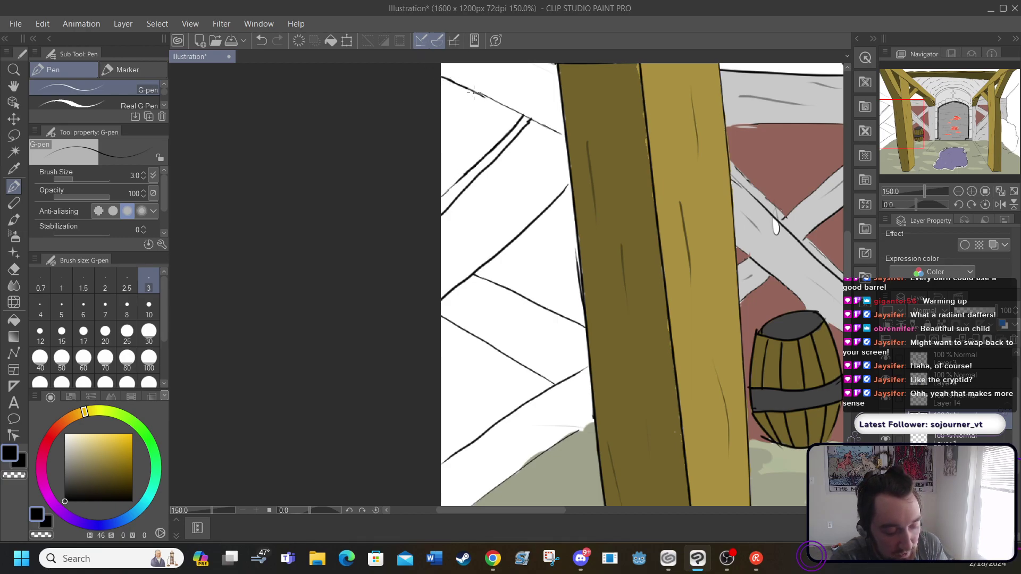
{"action": "left_click_drag", "start_coordinate": [558, 133], "coordinate": [565, 137]}
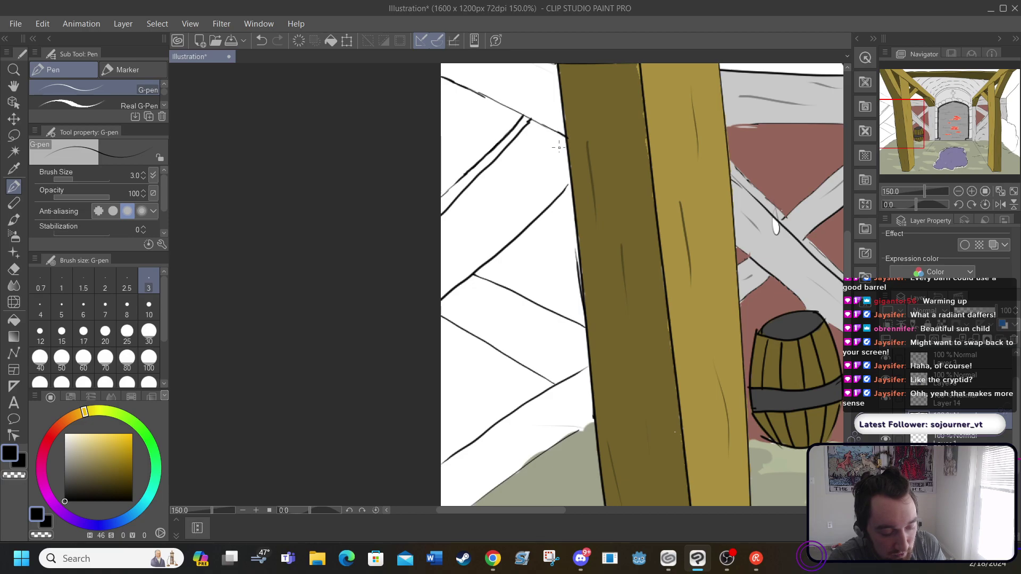
{"action": "left_click_drag", "start_coordinate": [584, 171], "coordinate": [574, 140]}
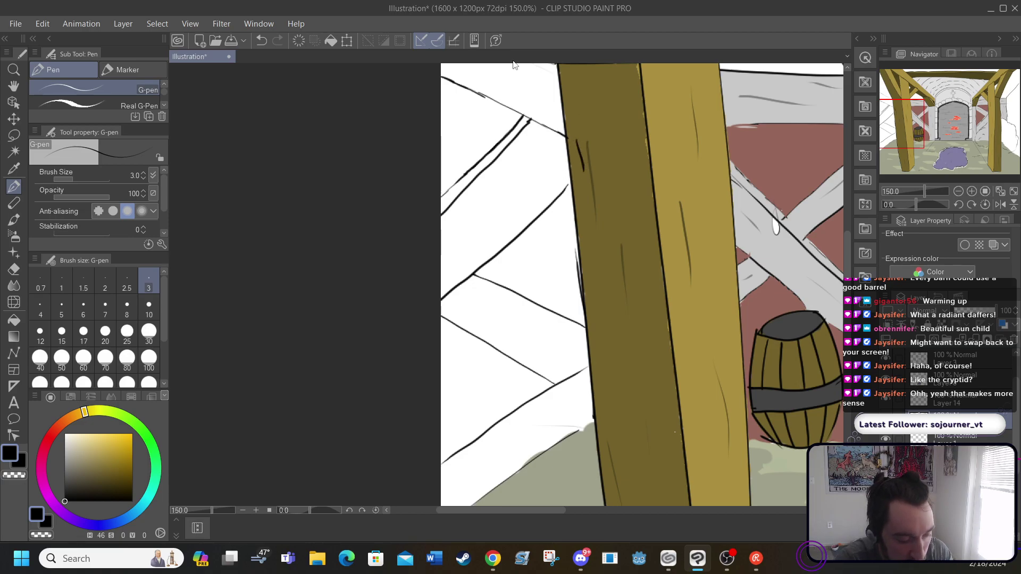
{"action": "left_click", "coordinate": [261, 41]}
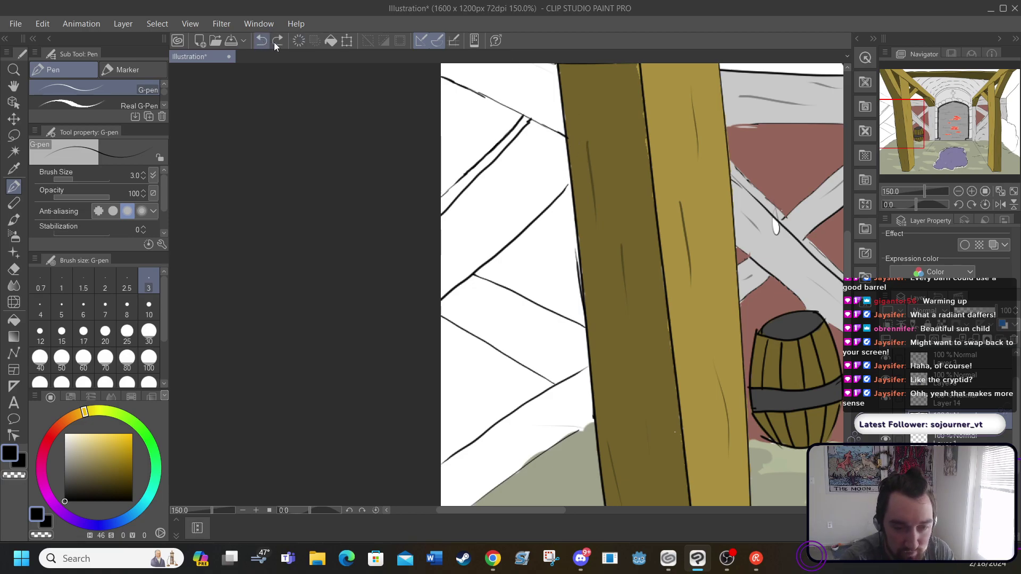
{"action": "left_click_drag", "start_coordinate": [562, 187], "coordinate": [572, 181]}
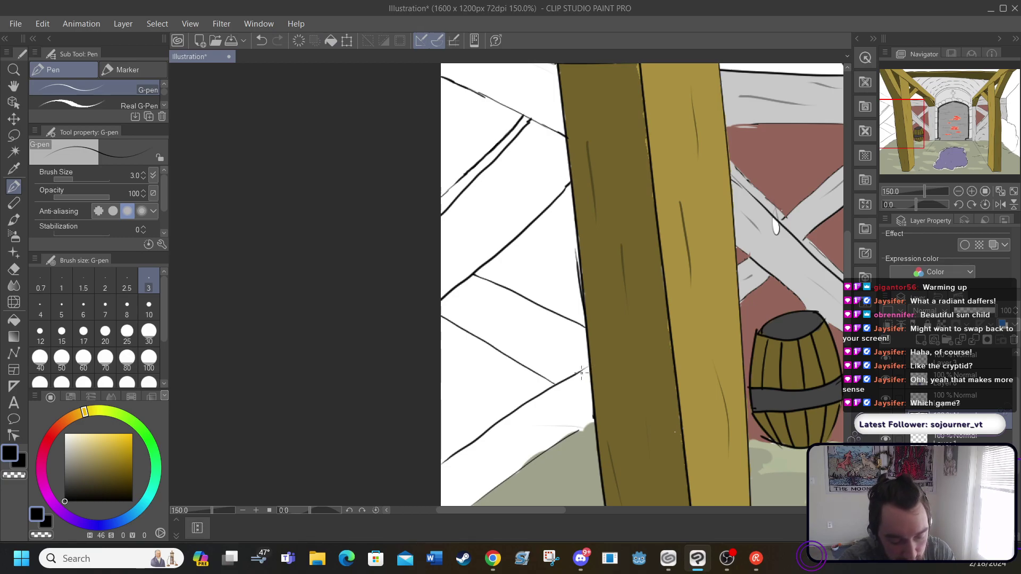
{"action": "left_click_drag", "start_coordinate": [574, 378], "coordinate": [592, 362]}
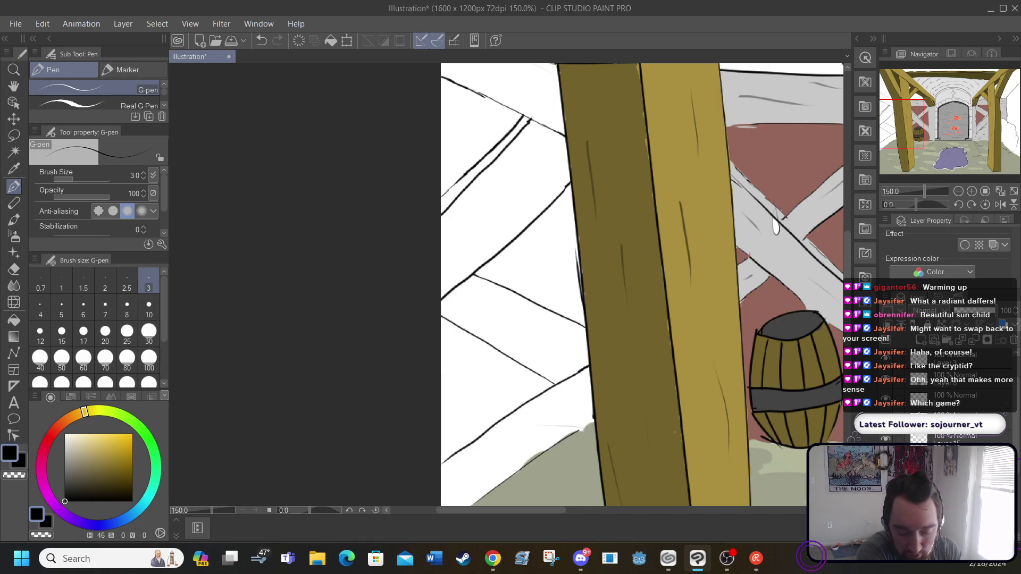
Sample the light gray of the inner wall's timber brace with the eyedropper and switch to the Fill tool
{"action": "scroll", "coordinate": [1010, 420], "scroll_direction": "down", "scroll_amount": 3}
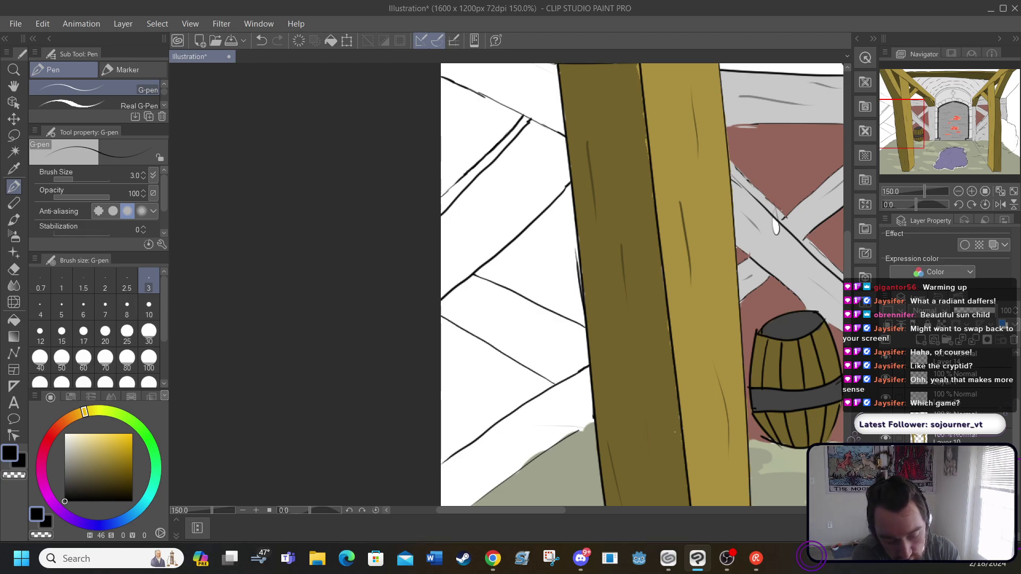
{"action": "left_click", "coordinate": [13, 320]}
{"action": "left_click", "coordinate": [14, 168]}
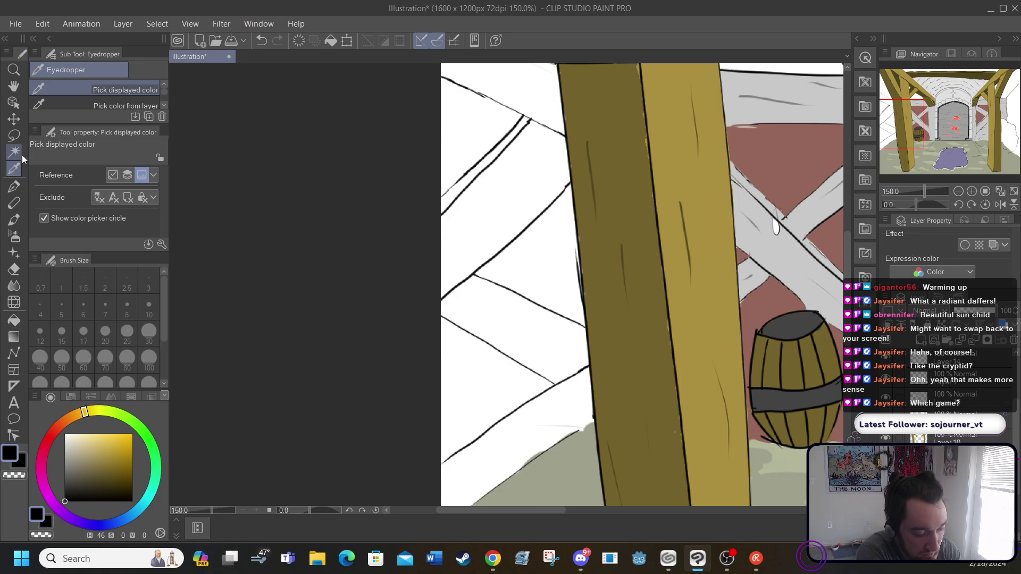
{"action": "left_click", "coordinate": [748, 214]}
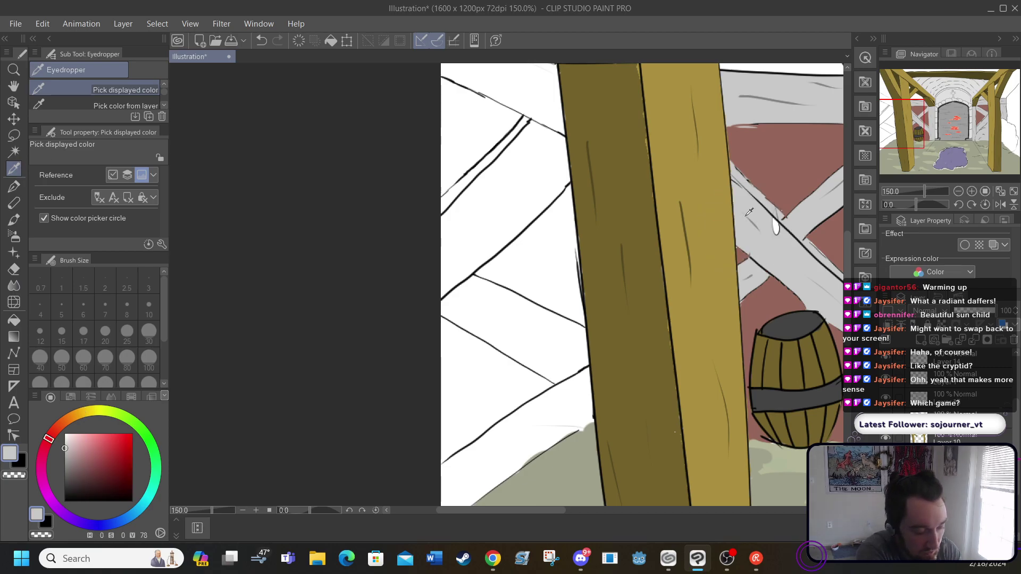
{"action": "left_click", "coordinate": [14, 319]}
{"action": "left_click", "coordinate": [525, 432]}
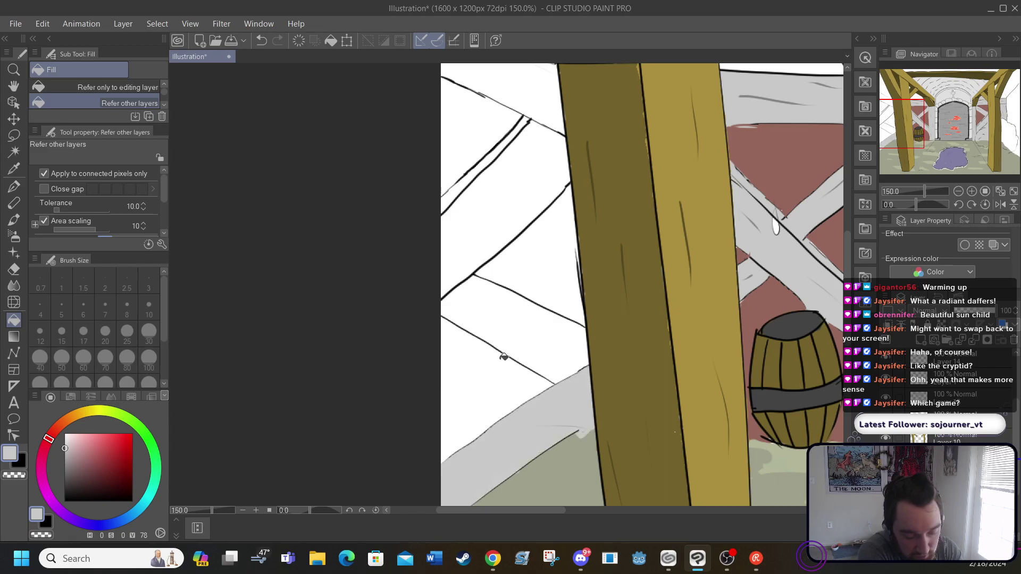
{"action": "left_click", "coordinate": [505, 323]}
{"action": "left_click", "coordinate": [471, 243]}
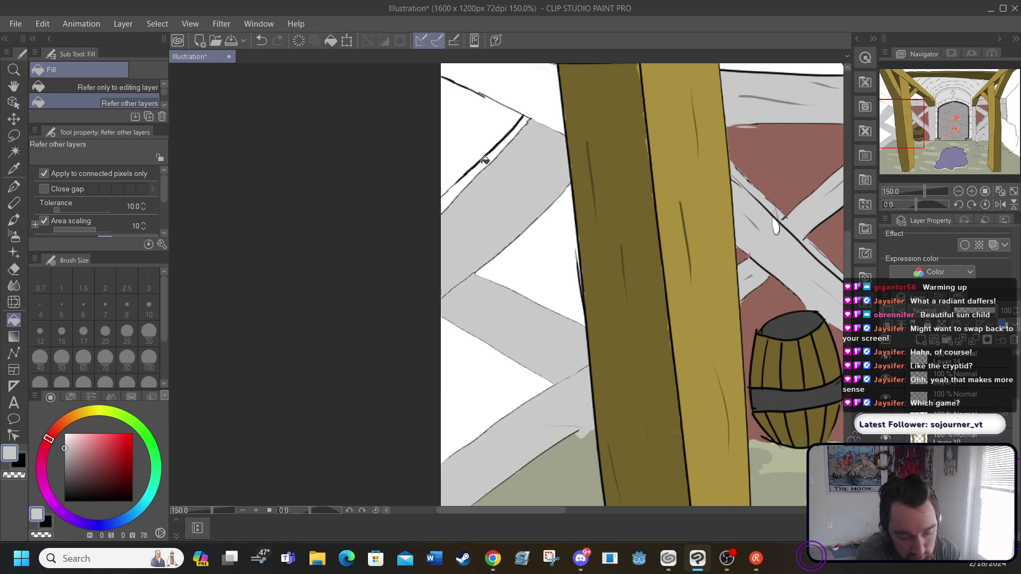
{"action": "left_click", "coordinate": [260, 42]}
{"action": "left_click", "coordinate": [260, 42]}
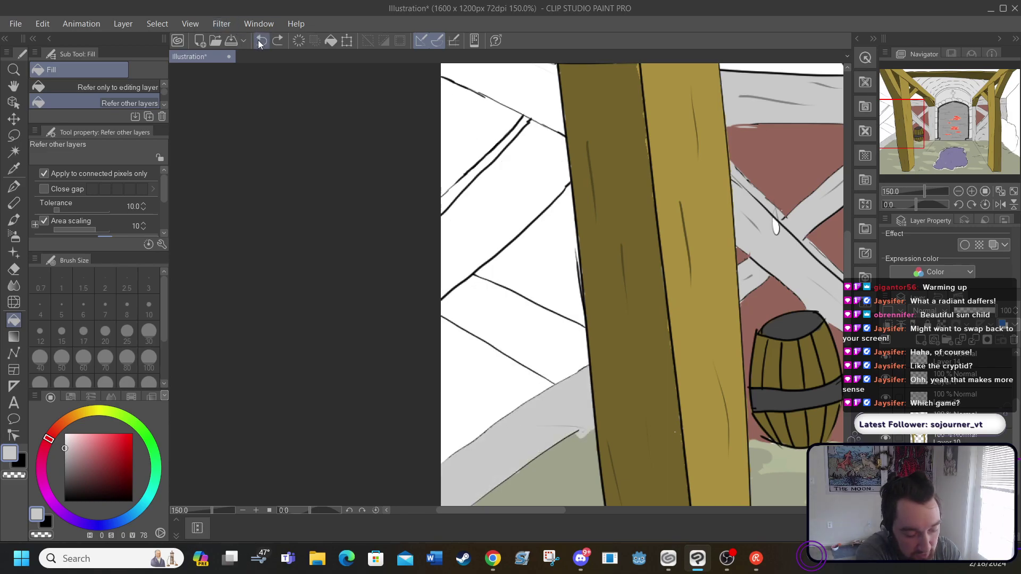
{"action": "left_click", "coordinate": [260, 42]}
Create a new raster layer and fill the left outer wall's bottom rail, diagonal braces and top rail with the light gray
{"action": "left_click", "coordinate": [123, 23]}
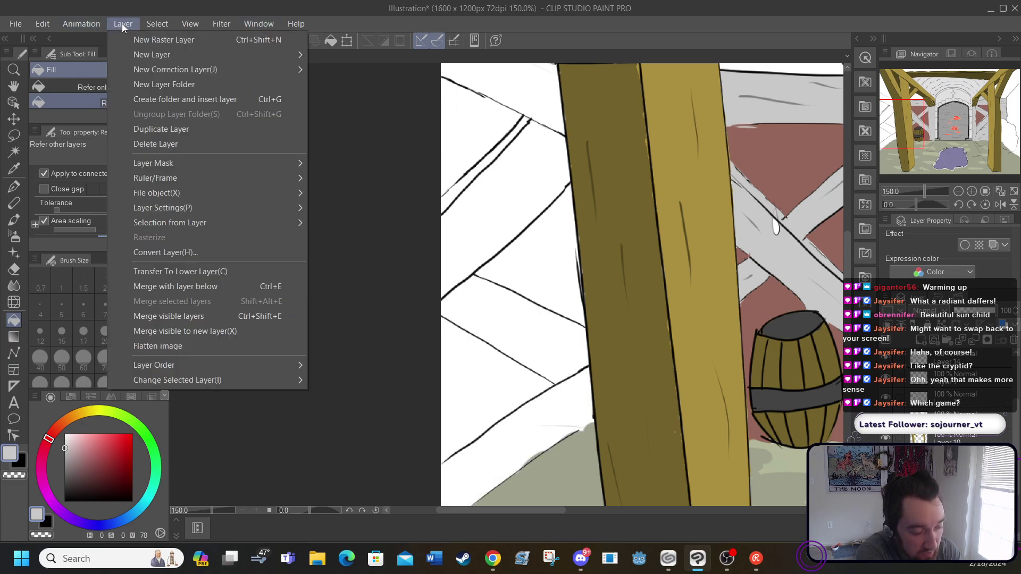
{"action": "left_click", "coordinate": [145, 40]}
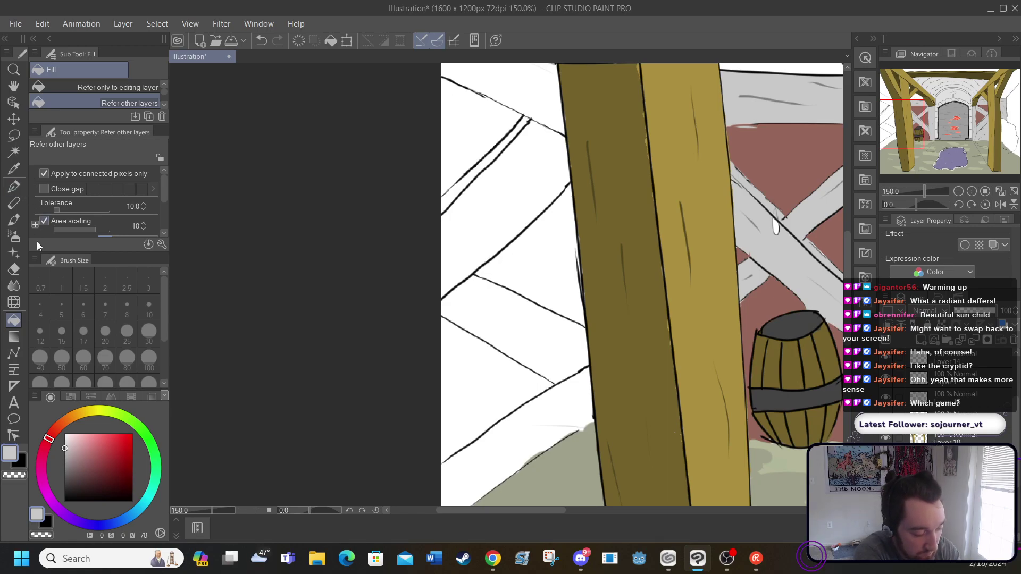
{"action": "left_click", "coordinate": [541, 422]}
{"action": "left_click", "coordinate": [521, 334]}
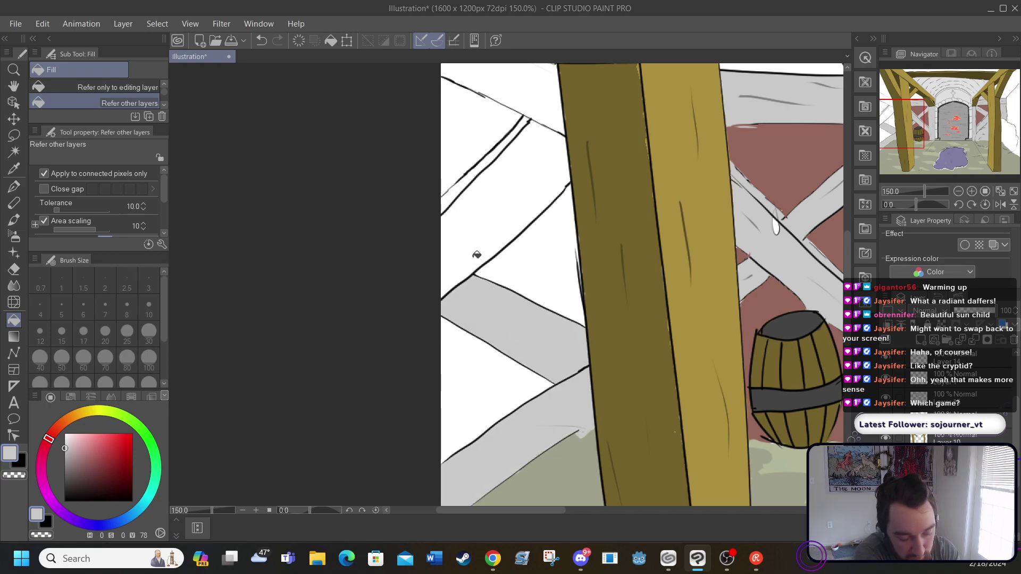
{"action": "left_click", "coordinate": [477, 255]}
{"action": "left_click", "coordinate": [452, 186]}
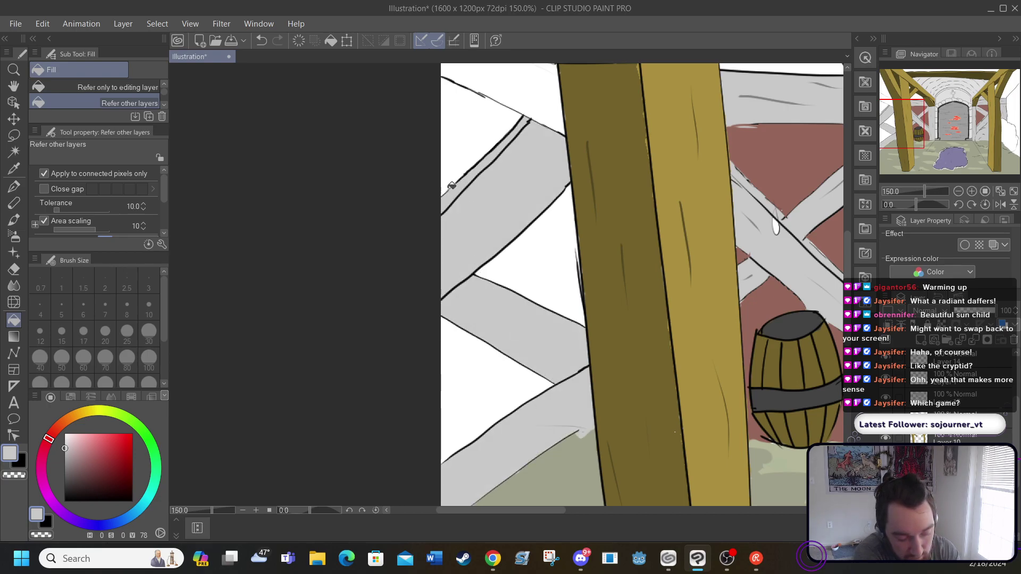
{"action": "left_click", "coordinate": [540, 95]}
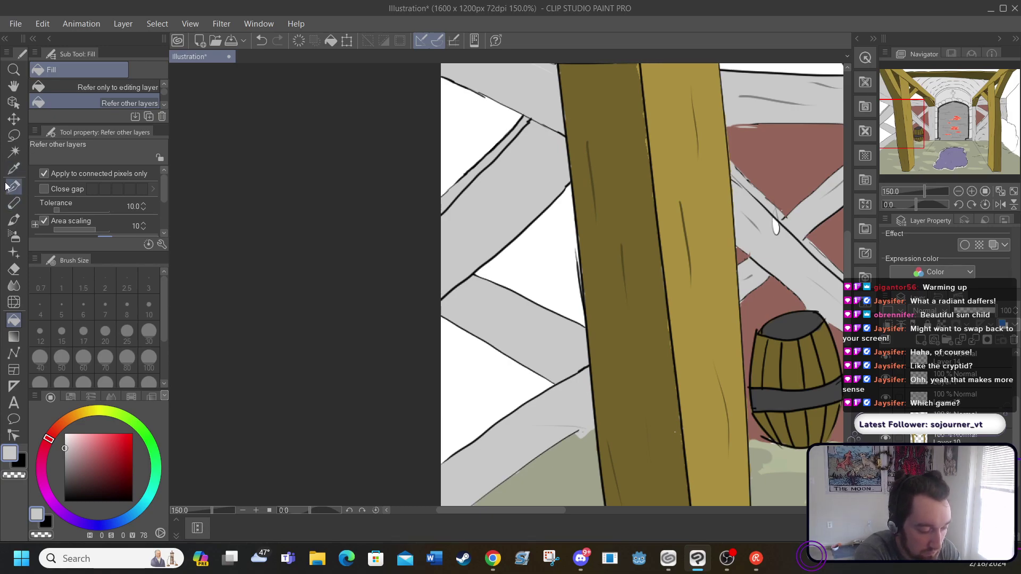
Sample the red of the inner wall's panel and fill the three white panels of the left outer wall with it
{"action": "left_click", "coordinate": [22, 168]}
{"action": "left_click", "coordinate": [744, 147]}
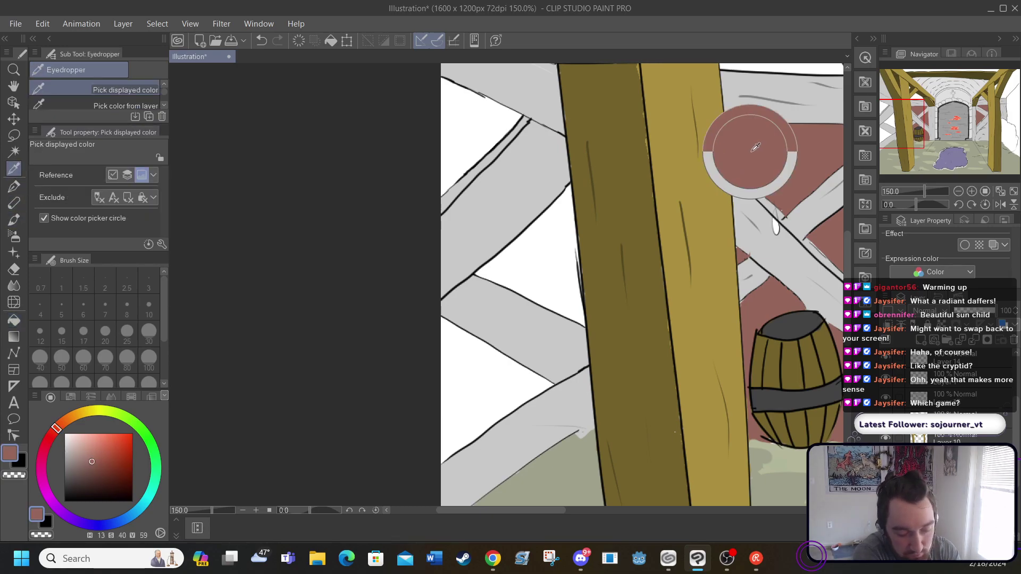
{"action": "left_click", "coordinate": [14, 320]}
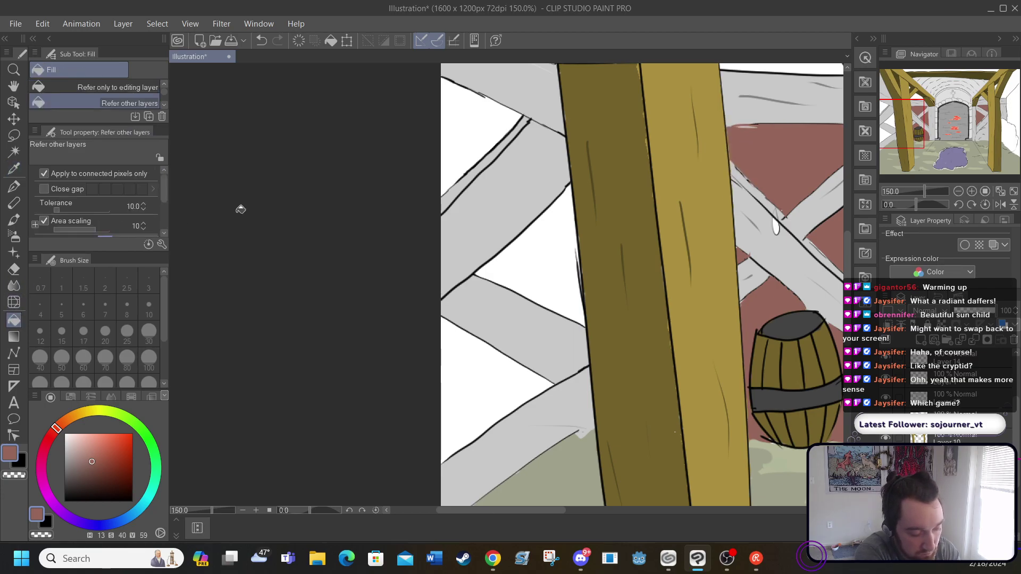
{"action": "left_click", "coordinate": [457, 139]}
{"action": "left_click", "coordinate": [527, 257]}
{"action": "left_click", "coordinate": [461, 348]}
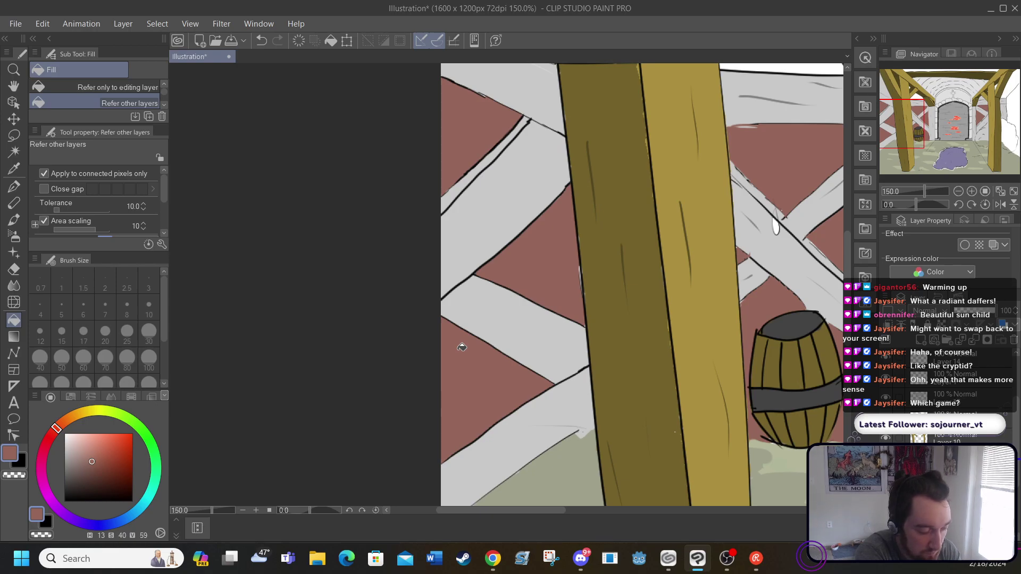
Choose a darker red and draw short brick marks with the G-pen on the left outer wall's panels and the inner wall's left-hand panels
{"action": "left_click", "coordinate": [14, 186]}
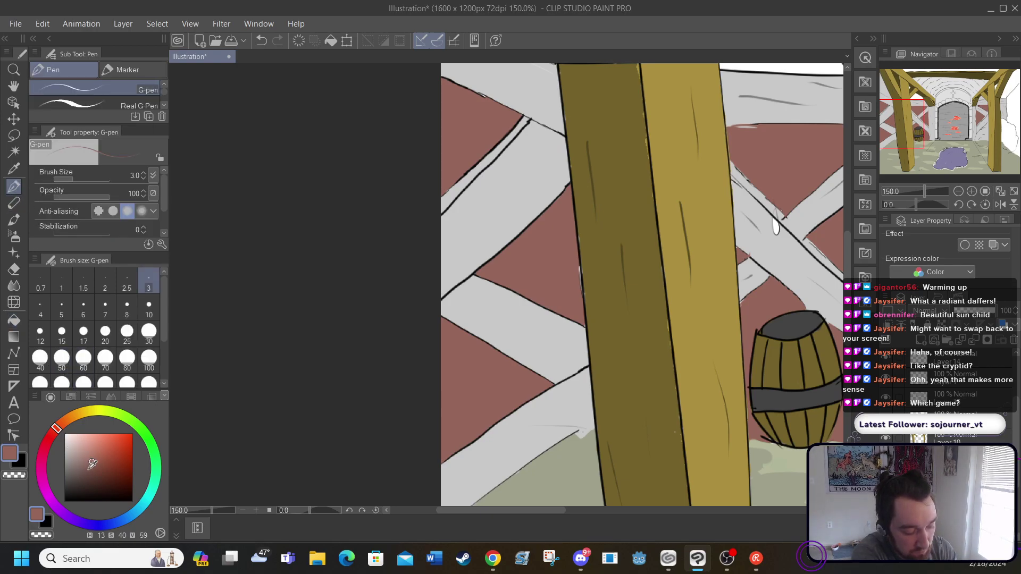
{"action": "left_click", "coordinate": [90, 472]}
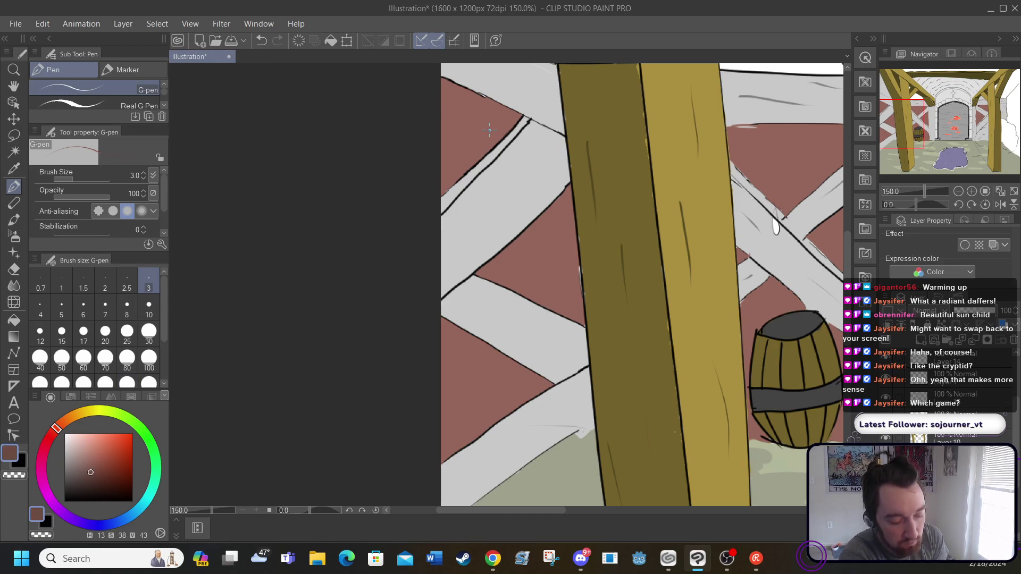
{"action": "left_click_drag", "start_coordinate": [490, 129], "coordinate": [458, 118]}
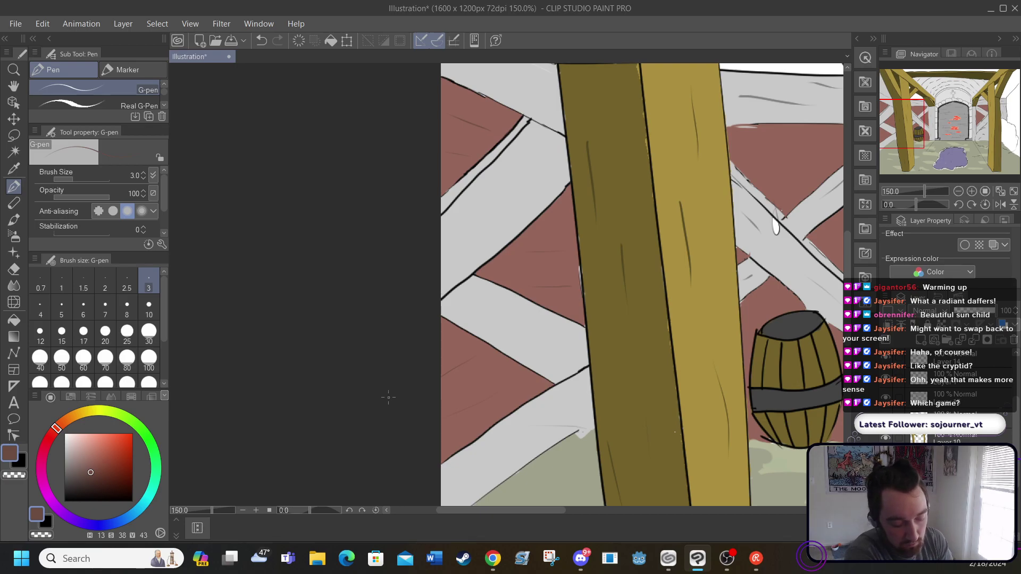
{"action": "left_click_drag", "start_coordinate": [492, 508], "coordinate": [590, 509]}
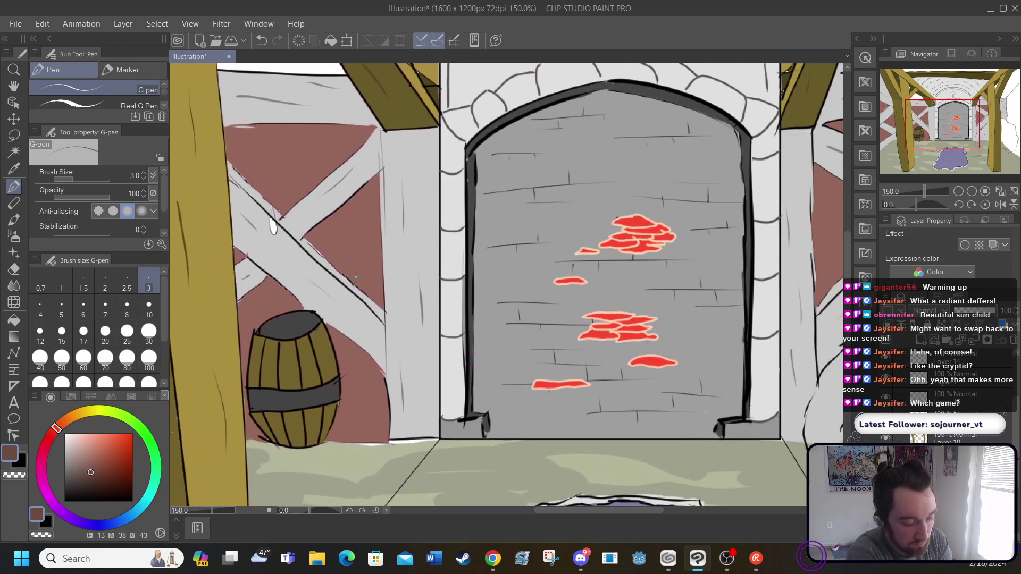
{"action": "left_click_drag", "start_coordinate": [271, 170], "coordinate": [306, 167]}
{"action": "left_click_drag", "start_coordinate": [250, 145], "coordinate": [297, 140]}
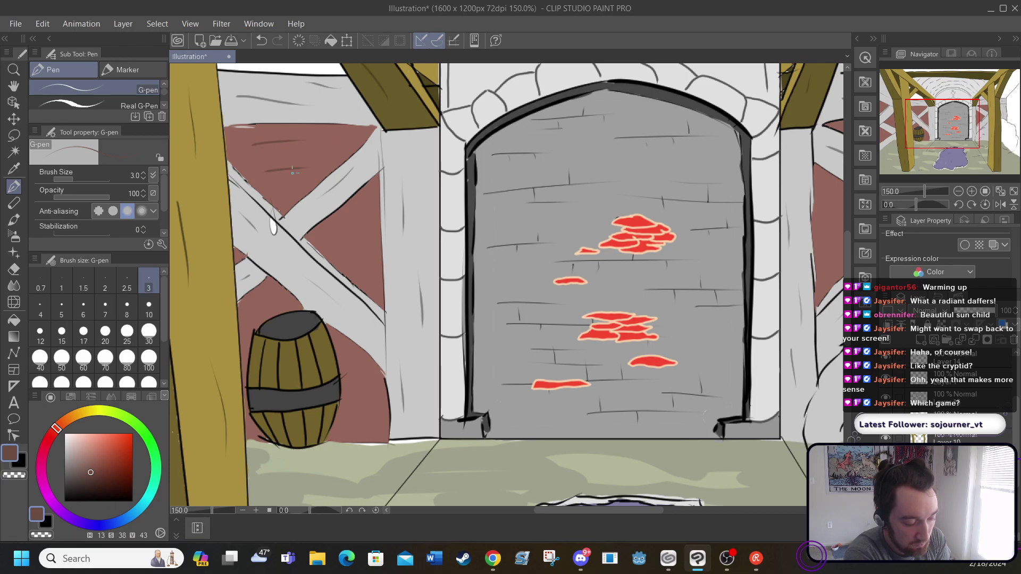
{"action": "left_click_drag", "start_coordinate": [327, 232], "coordinate": [357, 233]}
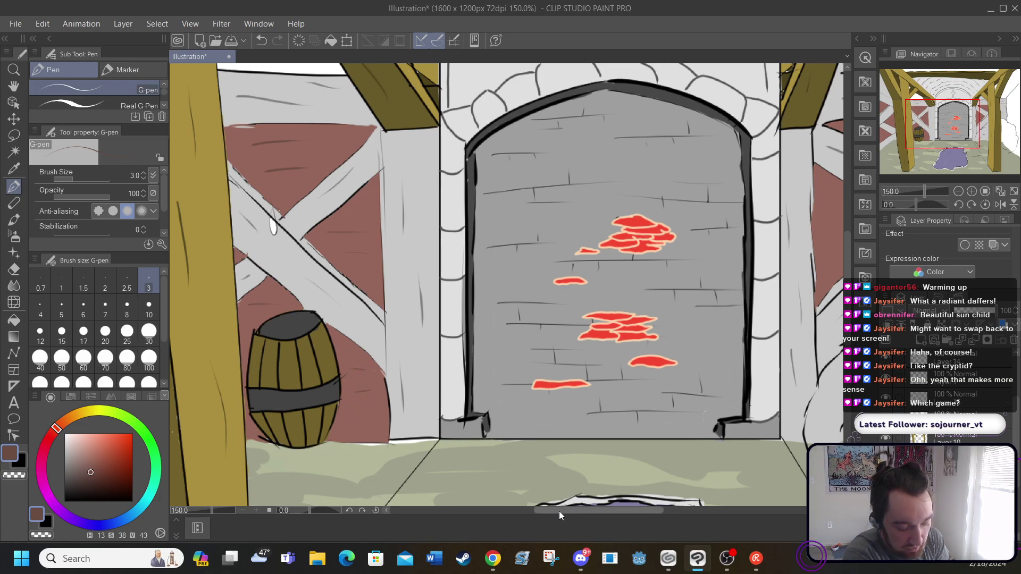
Add short dark red brick marks to the two red panels between the doorway and the right post
{"action": "left_click_drag", "start_coordinate": [559, 512], "coordinate": [647, 510]}
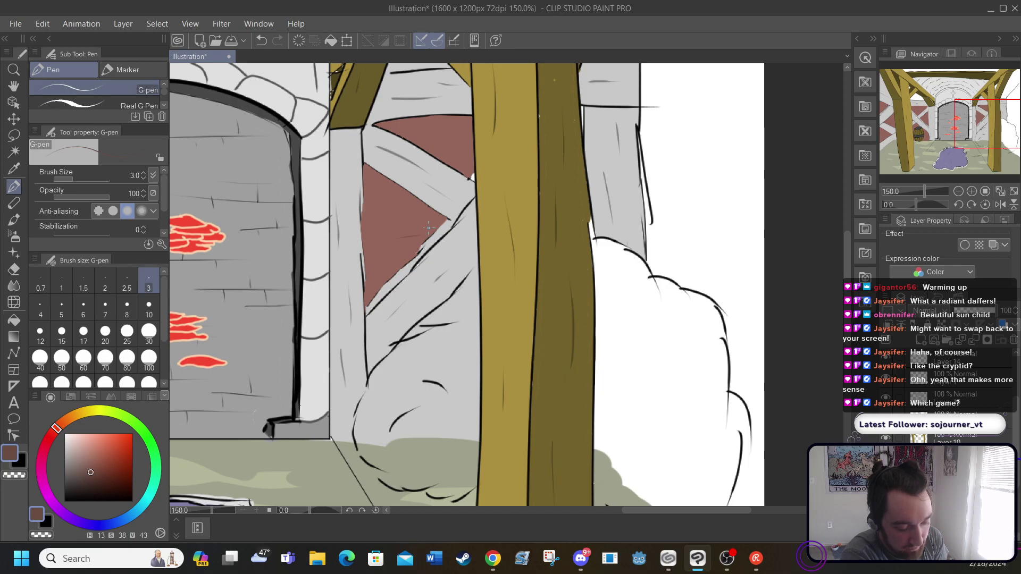
{"action": "left_click_drag", "start_coordinate": [374, 216], "coordinate": [398, 216]}
{"action": "left_click_drag", "start_coordinate": [425, 135], "coordinate": [447, 133]}
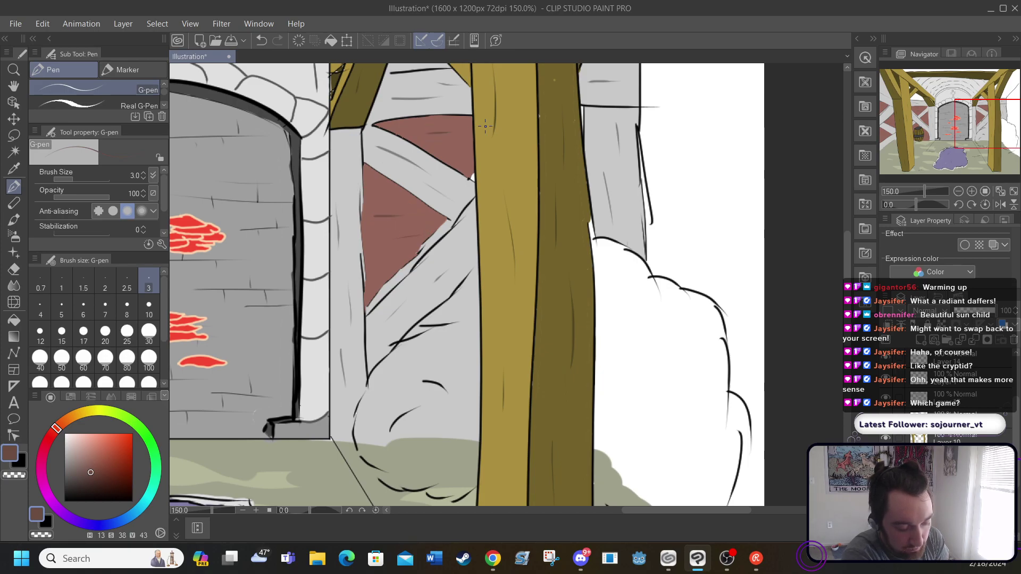
Sample the timber gray, darken it, and draw wood-grain strokes with the G-pen on the left outer wall's rails and braces
{"action": "left_click_drag", "start_coordinate": [617, 511], "coordinate": [456, 494]}
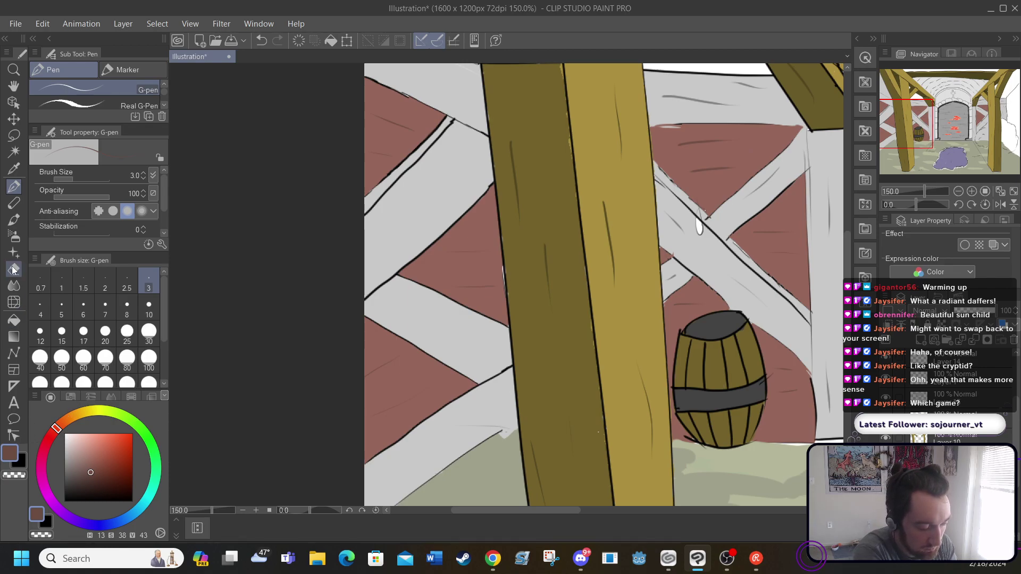
{"action": "left_click", "coordinate": [11, 171]}
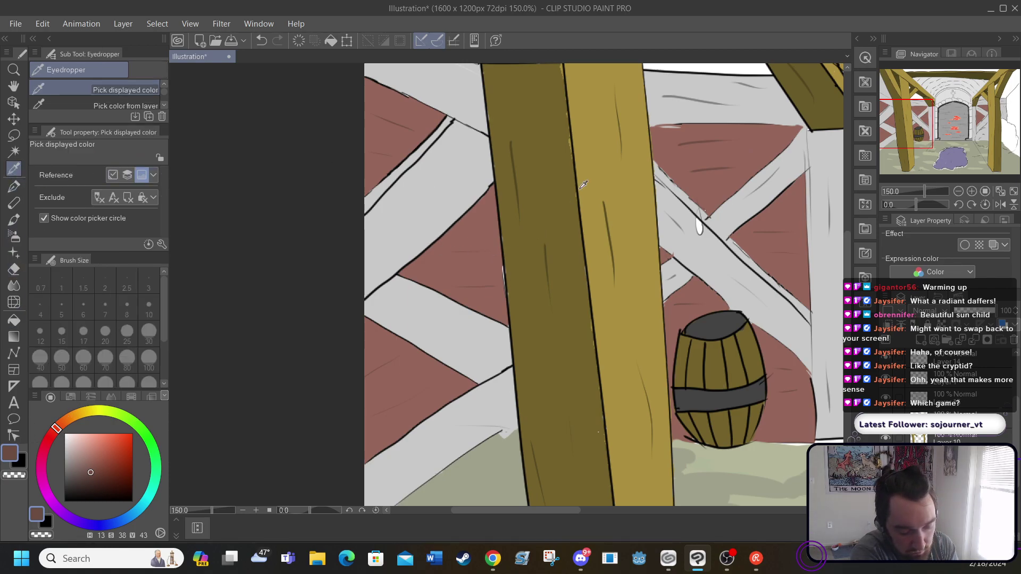
{"action": "left_click", "coordinate": [670, 89]}
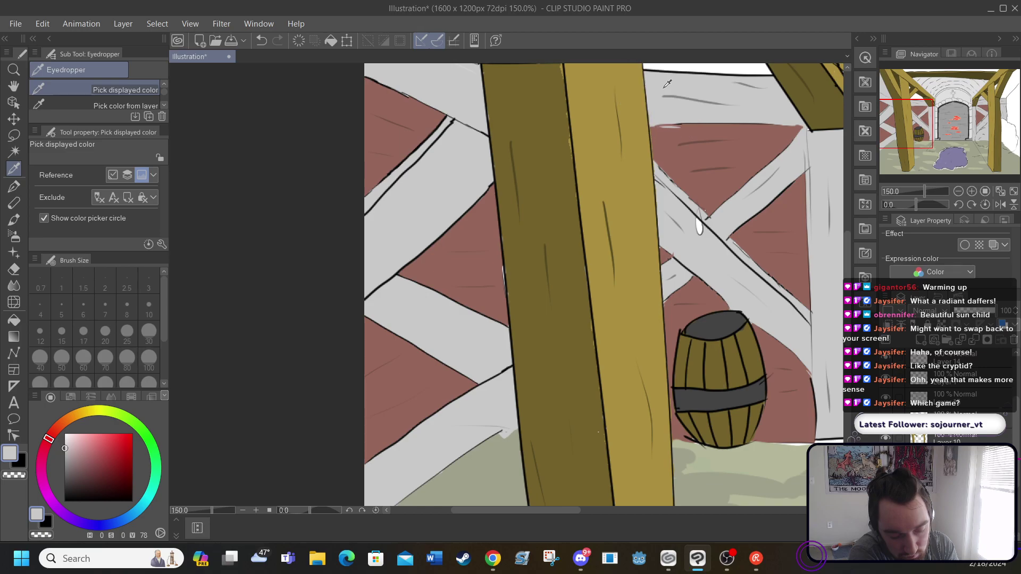
{"action": "left_click_drag", "start_coordinate": [672, 89], "coordinate": [676, 95]}
{"action": "key", "text": "p"}
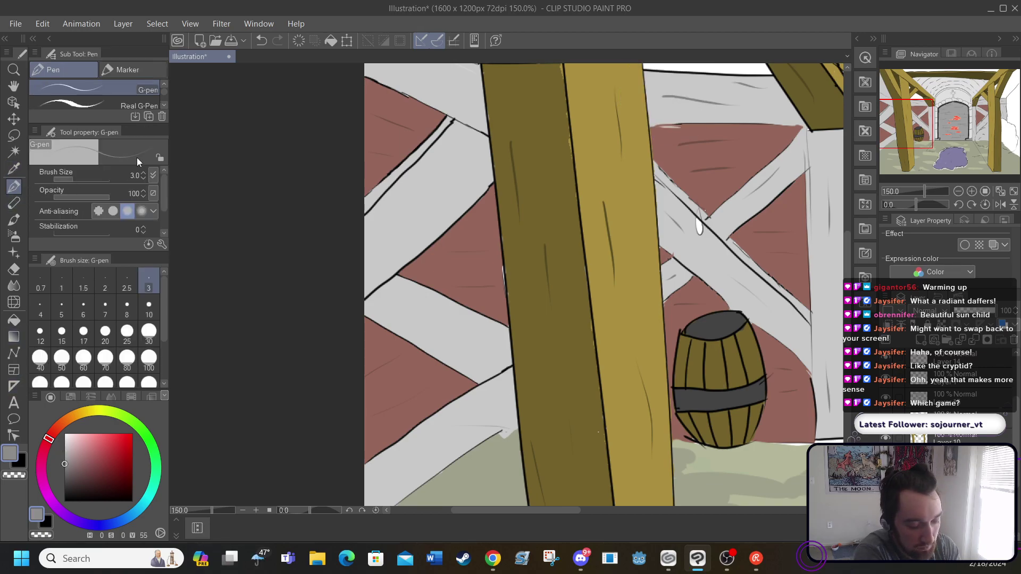
{"action": "left_click_drag", "start_coordinate": [392, 220], "coordinate": [459, 175]}
{"action": "left_click_drag", "start_coordinate": [395, 312], "coordinate": [452, 339]}
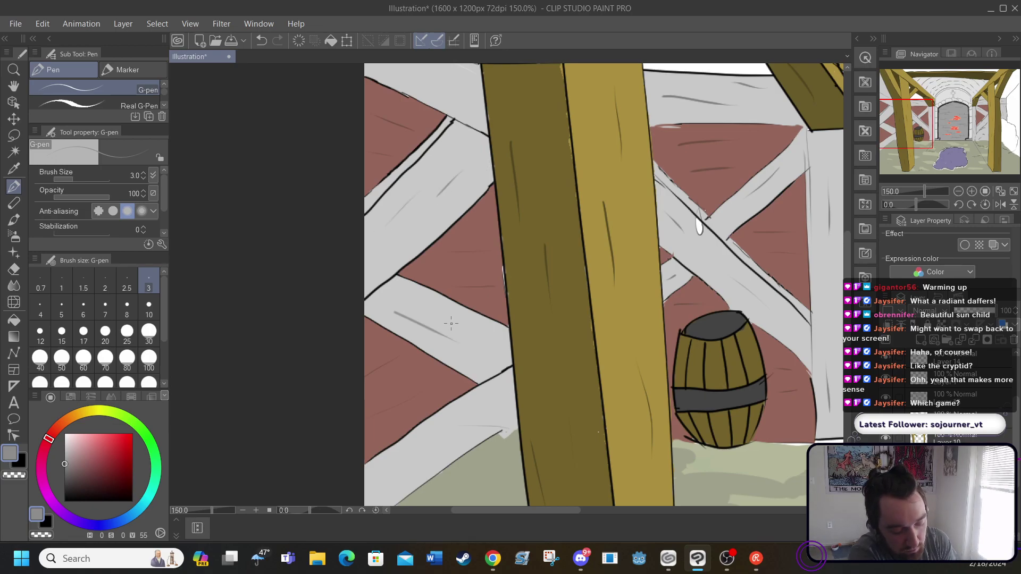
{"action": "mouse_move", "coordinate": [395, 465]}
{"action": "left_mouse_down"}
{"action": "mouse_move", "coordinate": [454, 426]}
{"action": "mouse_move", "coordinate": [485, 426]}
{"action": "left_mouse_up"}
{"action": "left_click_drag", "start_coordinate": [432, 98], "coordinate": [455, 85]}
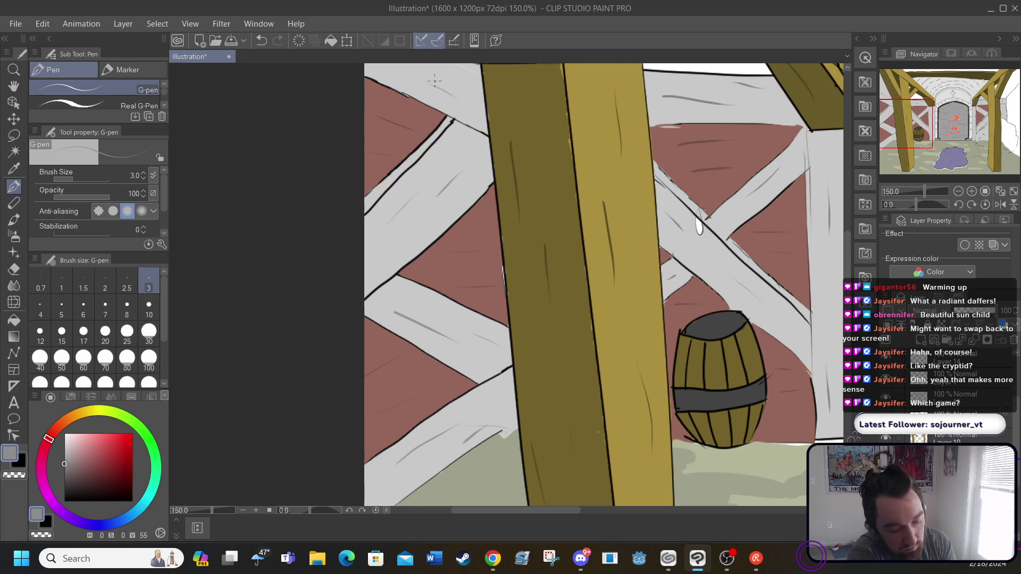
Fit the canvas to the screen and ink the left outer wall's base line in black where it meets the floor
{"action": "scroll", "coordinate": [511, 509], "scroll_direction": "right", "scroll_amount": 3}
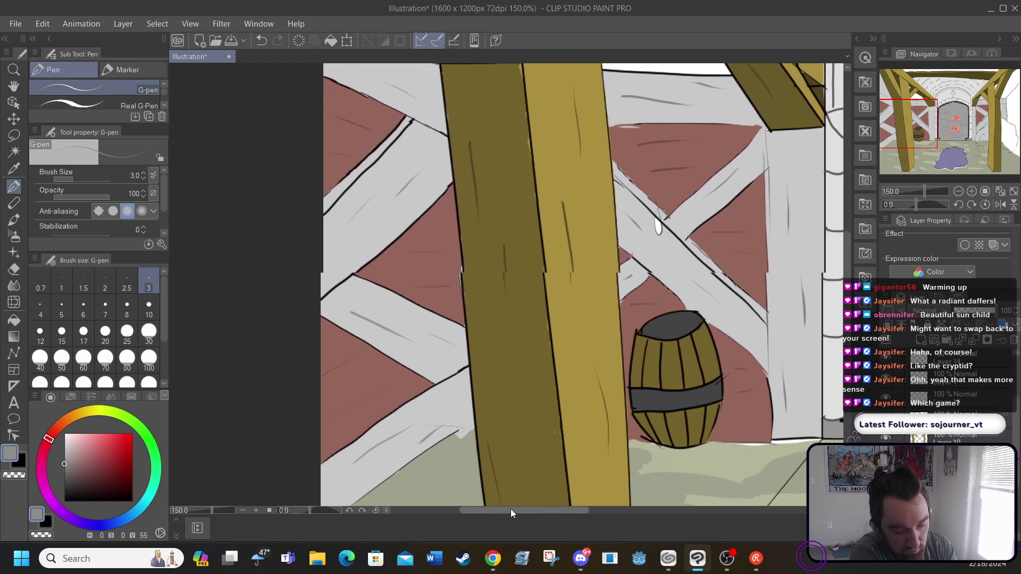
{"action": "left_click", "coordinate": [158, 24]}
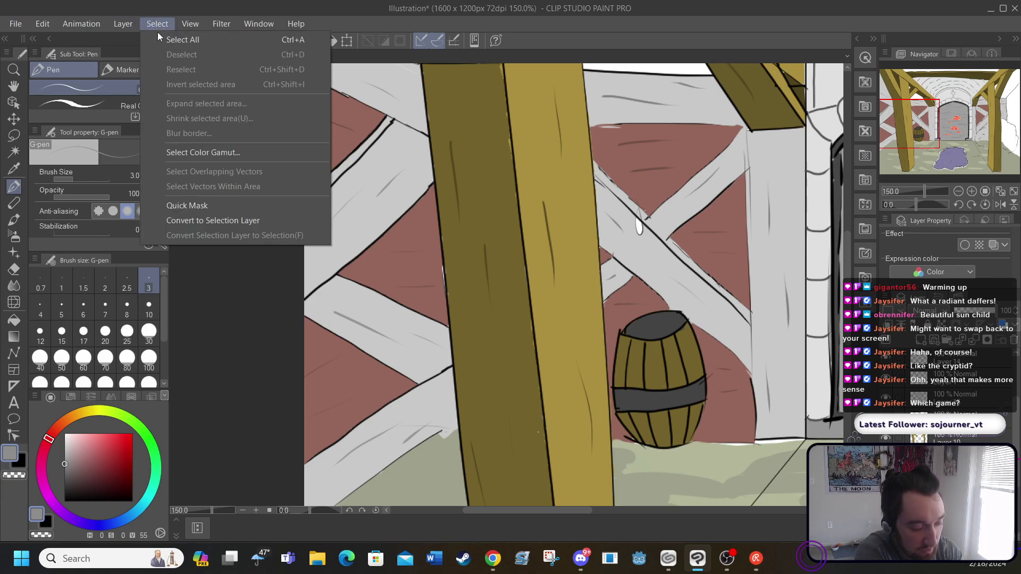
{"action": "mouse_move", "coordinate": [194, 24]}
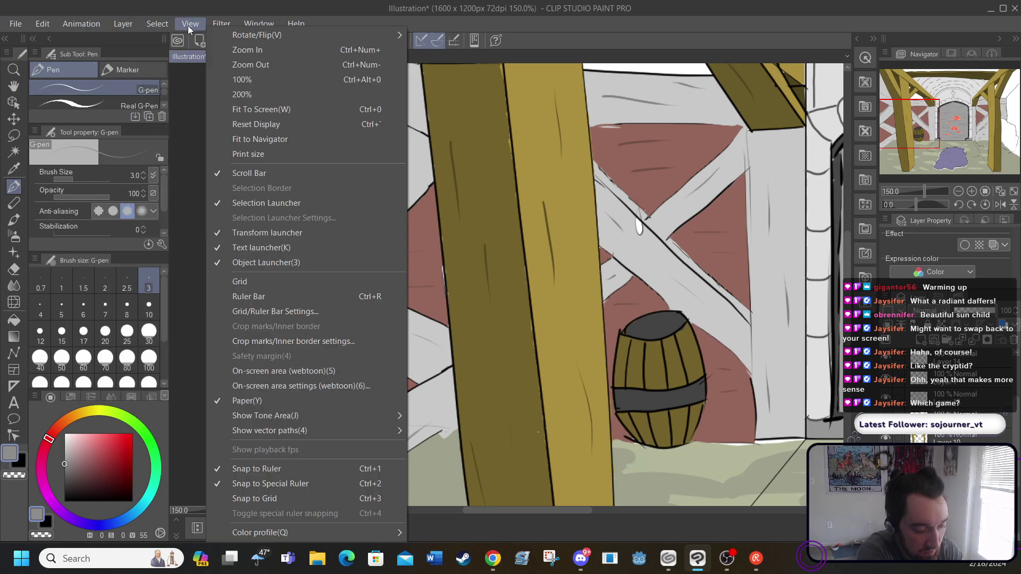
{"action": "left_click", "coordinate": [230, 109]}
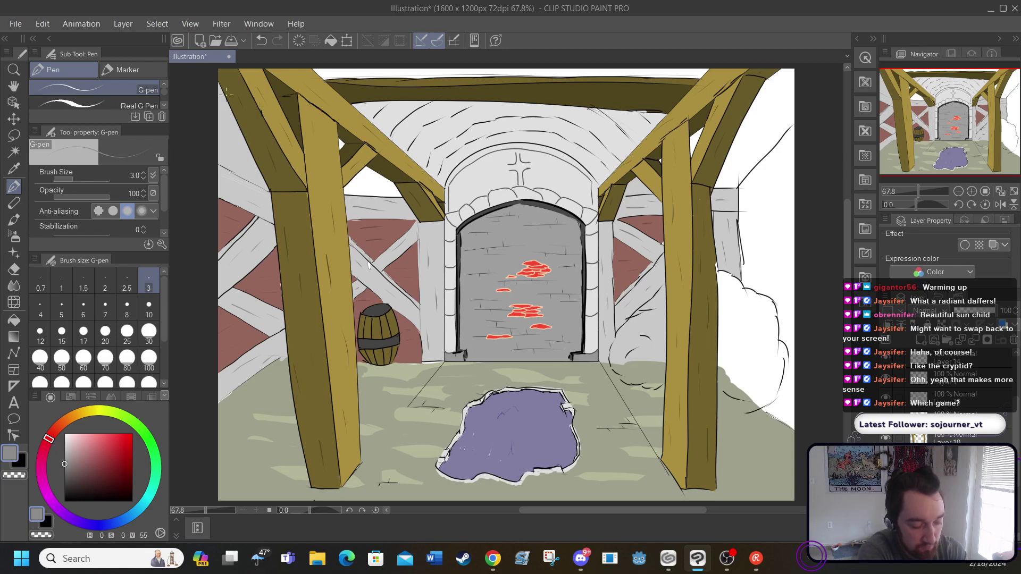
{"action": "left_click_drag", "start_coordinate": [73, 485], "coordinate": [65, 501]}
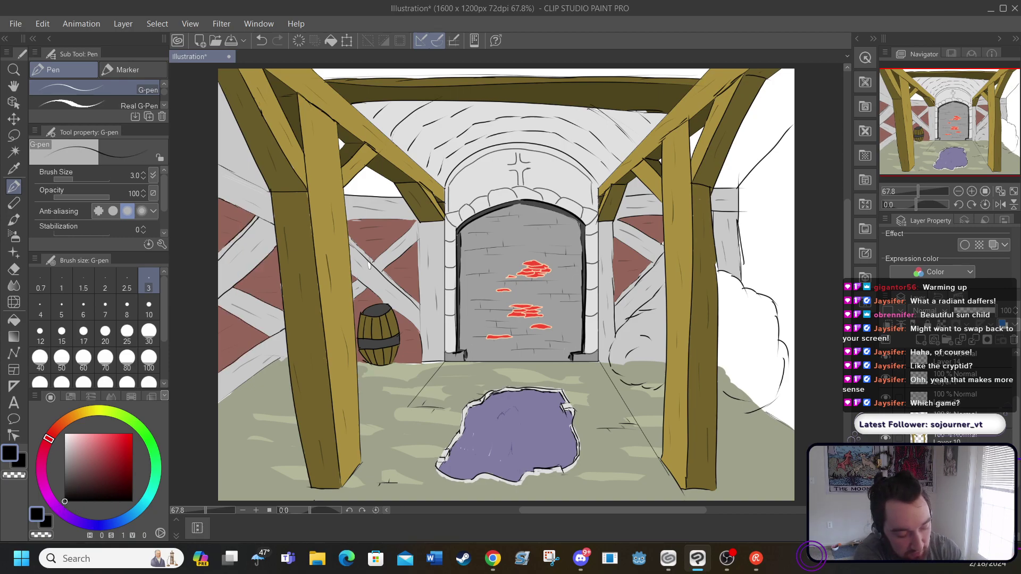
{"action": "left_click_drag", "start_coordinate": [287, 358], "coordinate": [218, 403]}
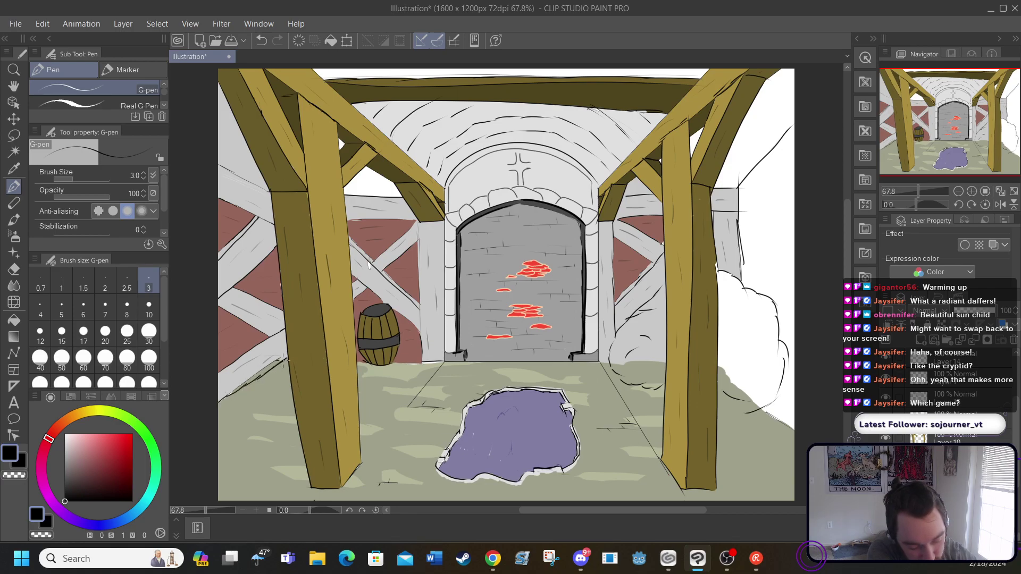
{"action": "left_click_drag", "start_coordinate": [289, 351], "coordinate": [281, 362]}
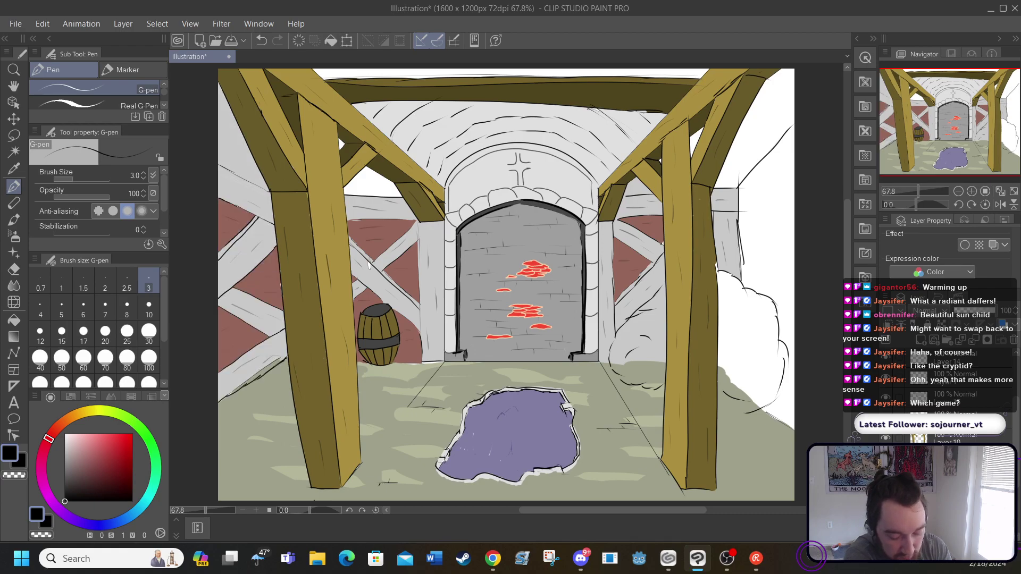
{"action": "key", "text": "i"}
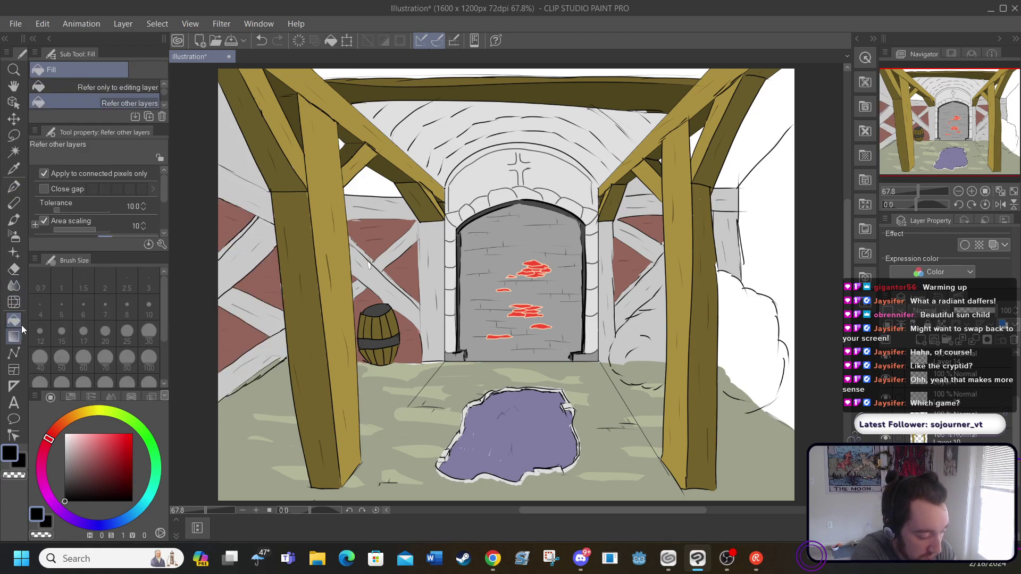
{"action": "left_click", "coordinate": [227, 377]}
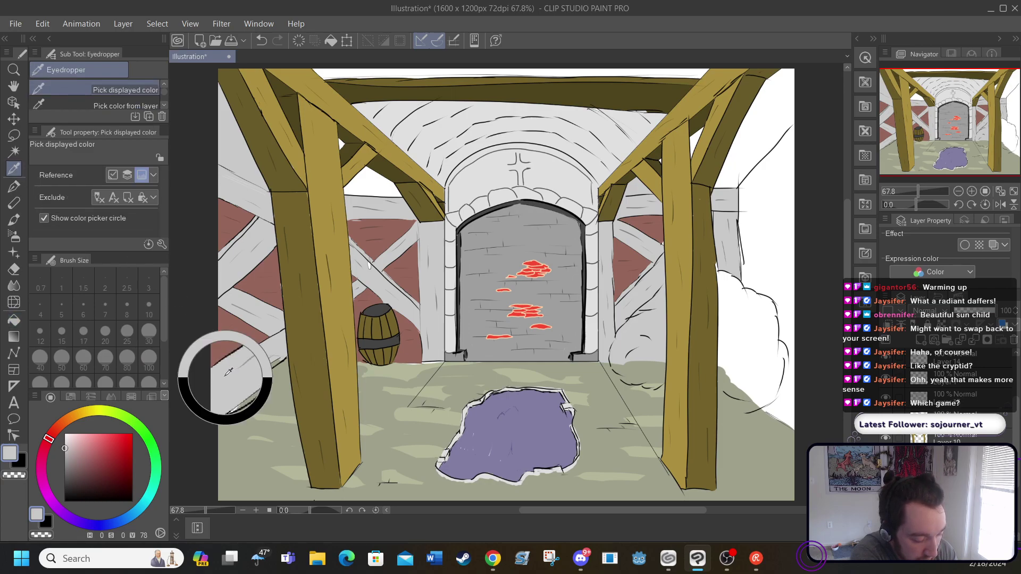
{"action": "left_click", "coordinate": [16, 321]}
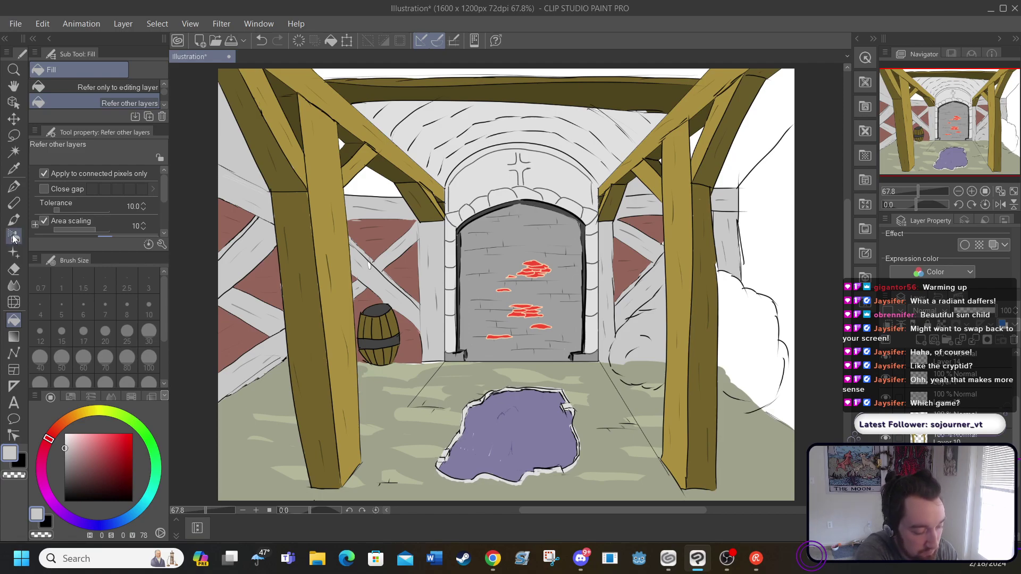
Sample the floor's gray-green and fill the white gaps along the floor's edge between the barrel and the doorway
{"action": "left_click", "coordinate": [14, 169]}
{"action": "left_click", "coordinate": [363, 406]}
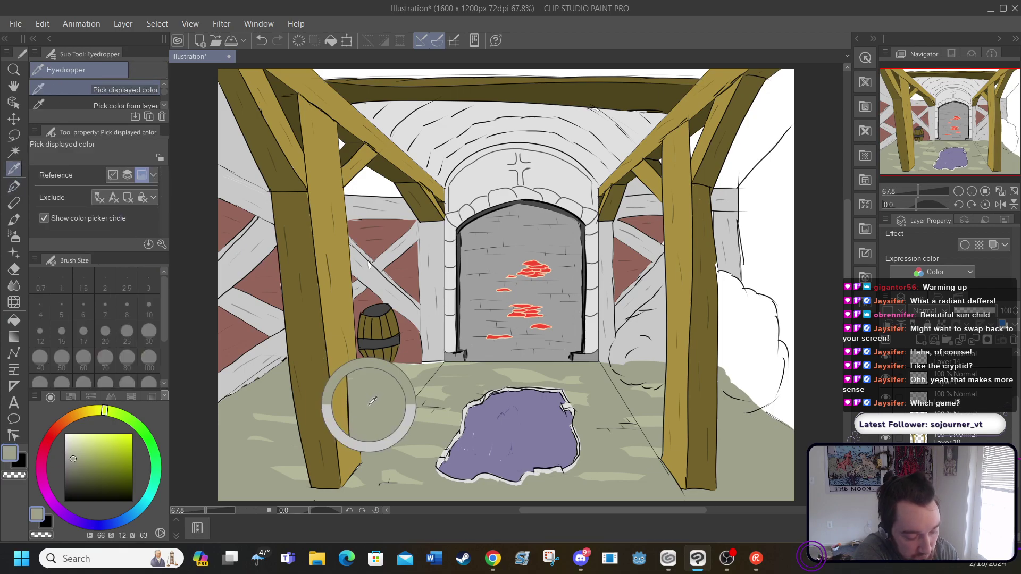
{"action": "left_click", "coordinate": [14, 320]}
{"action": "left_click", "coordinate": [257, 510]}
{"action": "left_click", "coordinate": [257, 510]}
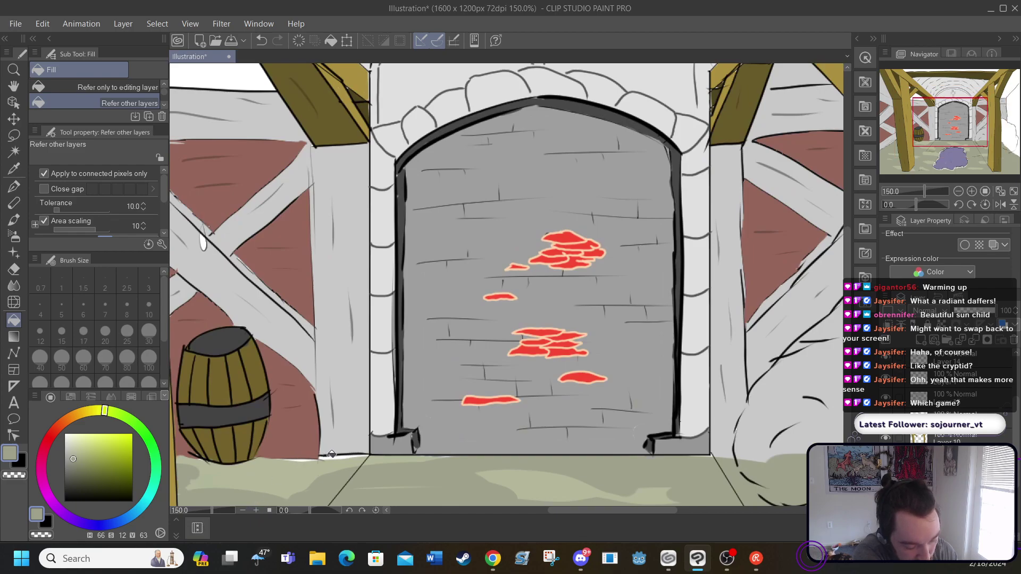
{"action": "left_click", "coordinate": [329, 457]}
{"action": "left_click", "coordinate": [301, 459]}
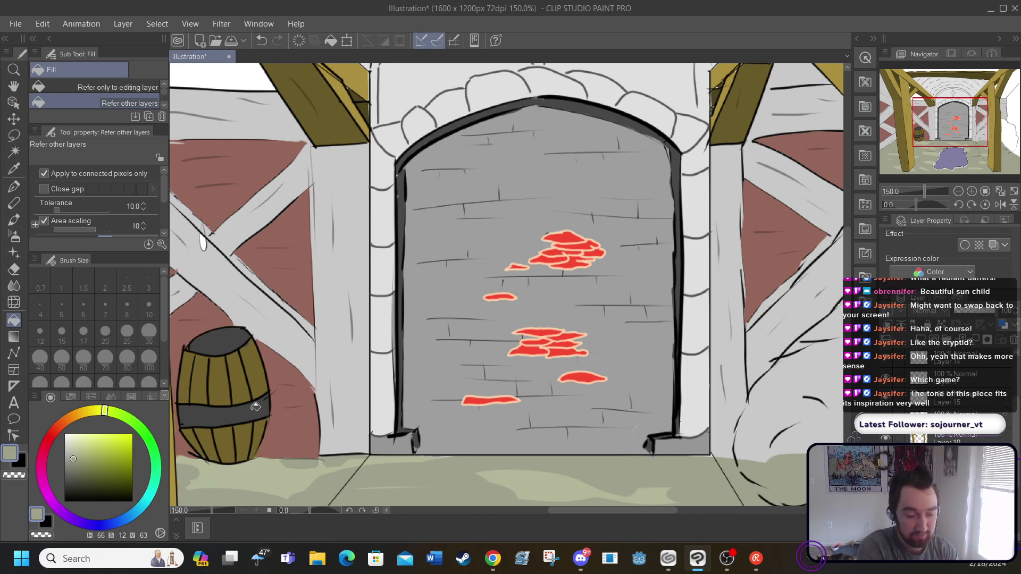
Fit the canvas to the screen and ink a black diagonal from the right outer wall's post up to the canvas edge
{"action": "left_click", "coordinate": [189, 23]}
{"action": "left_click", "coordinate": [240, 109]}
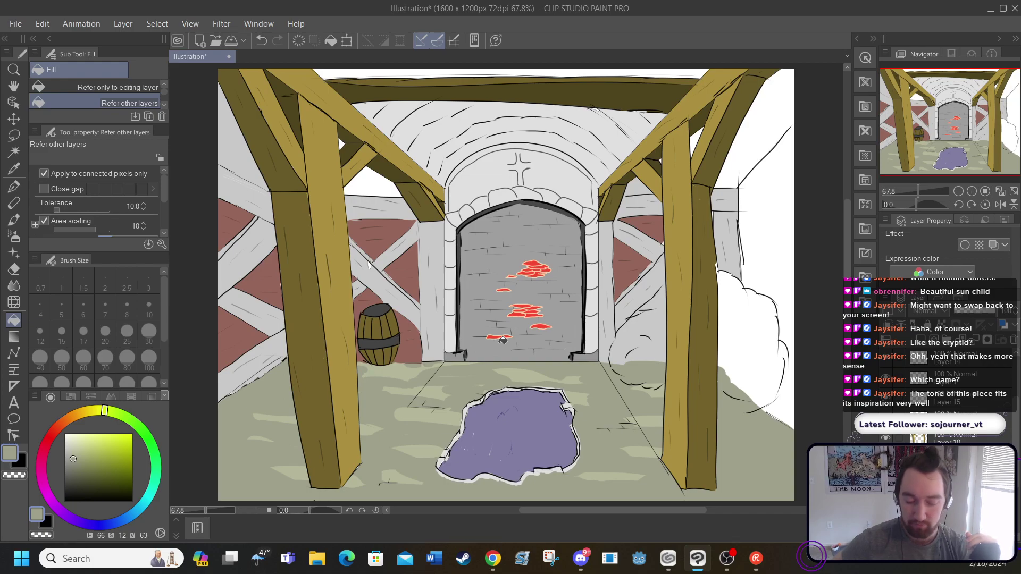
{"action": "left_click", "coordinate": [14, 187]}
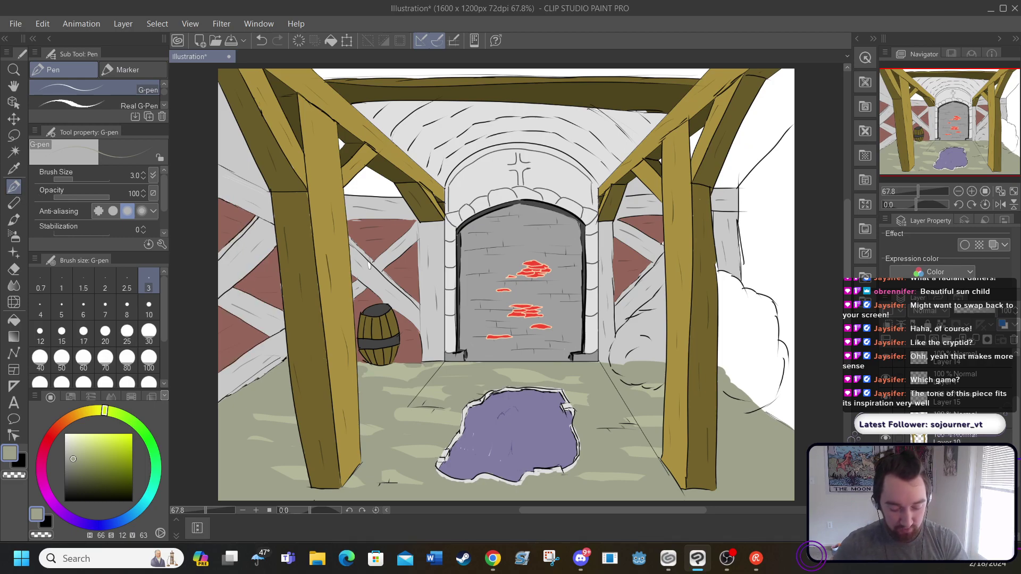
{"action": "left_click", "coordinate": [66, 497]}
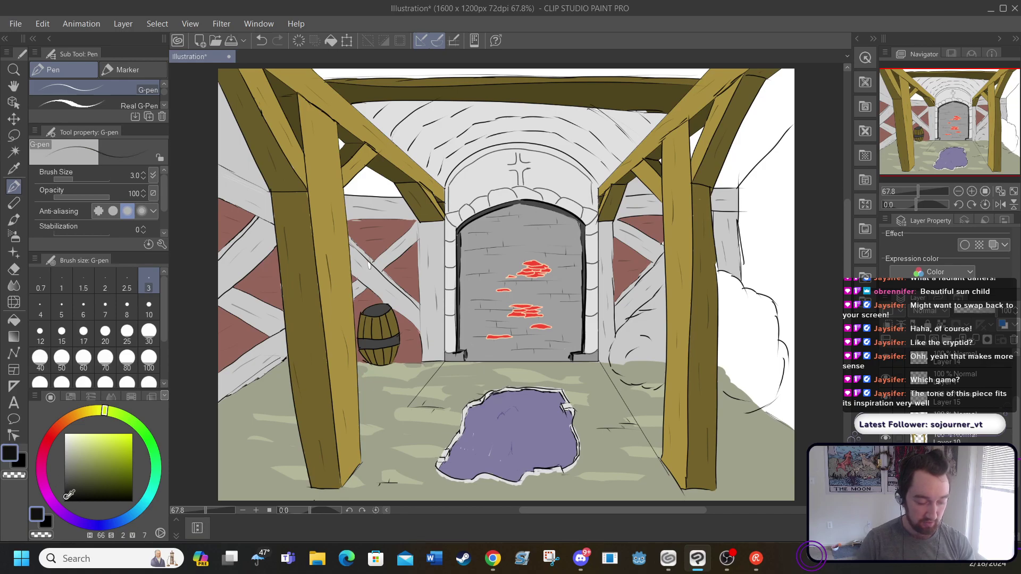
{"action": "left_click_drag", "start_coordinate": [66, 497], "coordinate": [64, 502]}
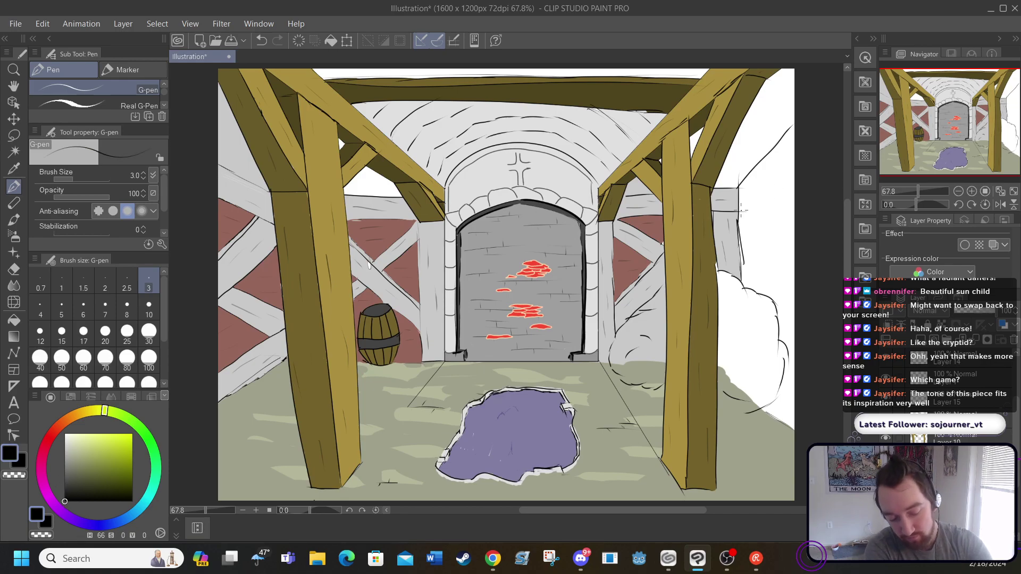
{"action": "left_click_drag", "start_coordinate": [741, 211], "coordinate": [791, 173]}
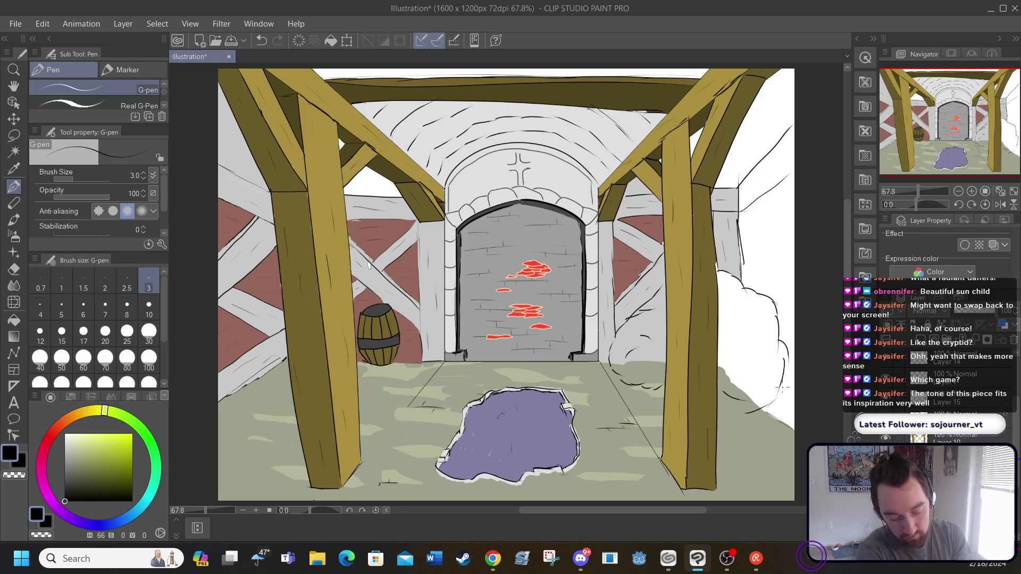
Ink the right outer wall's base line in black to the canvas edge, undoing the first stroke and redrawing it
{"action": "mouse_move", "coordinate": [781, 390]}
{"action": "left_mouse_down"}
{"action": "mouse_move", "coordinate": [763, 412]}
{"action": "mouse_move", "coordinate": [760, 404]}
{"action": "mouse_move", "coordinate": [794, 429]}
{"action": "left_mouse_up"}
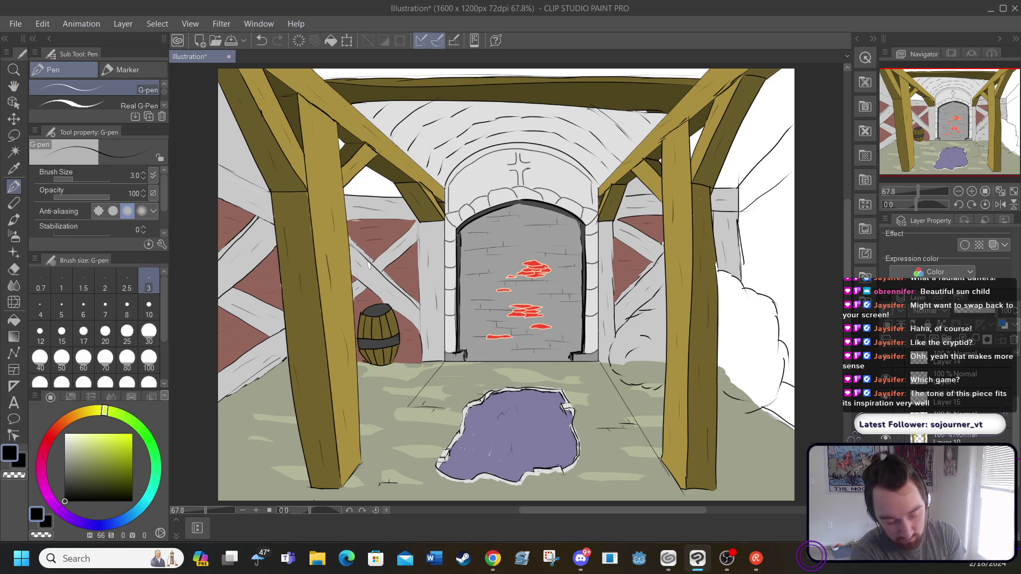
{"action": "left_click", "coordinate": [261, 41]}
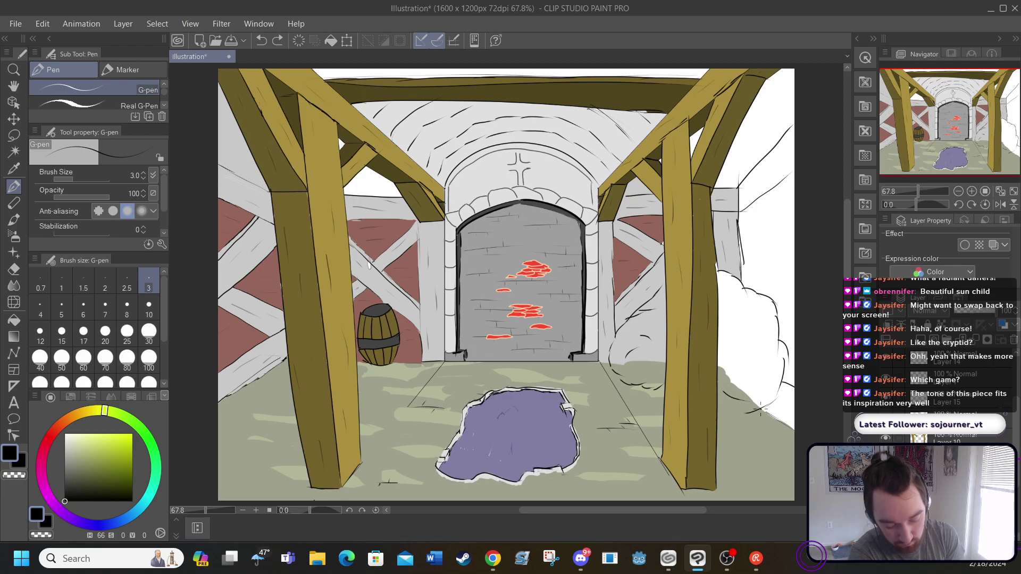
{"action": "left_click_drag", "start_coordinate": [762, 407], "coordinate": [795, 430]}
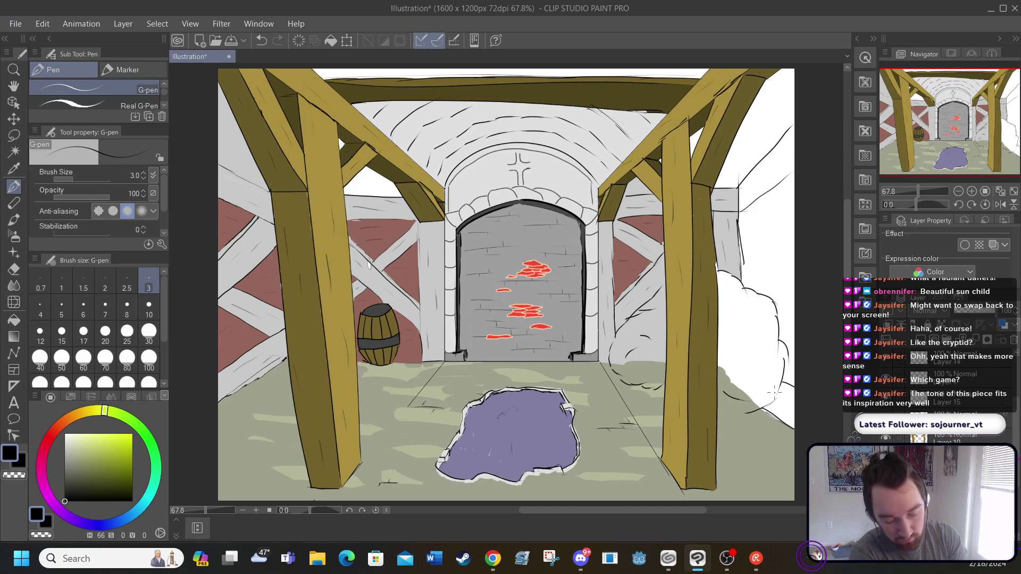
Ink the second edge of the right outer wall's post and the diagonal brace lines running from it to the canvas edge
{"action": "left_click_drag", "start_coordinate": [754, 200], "coordinate": [763, 289]}
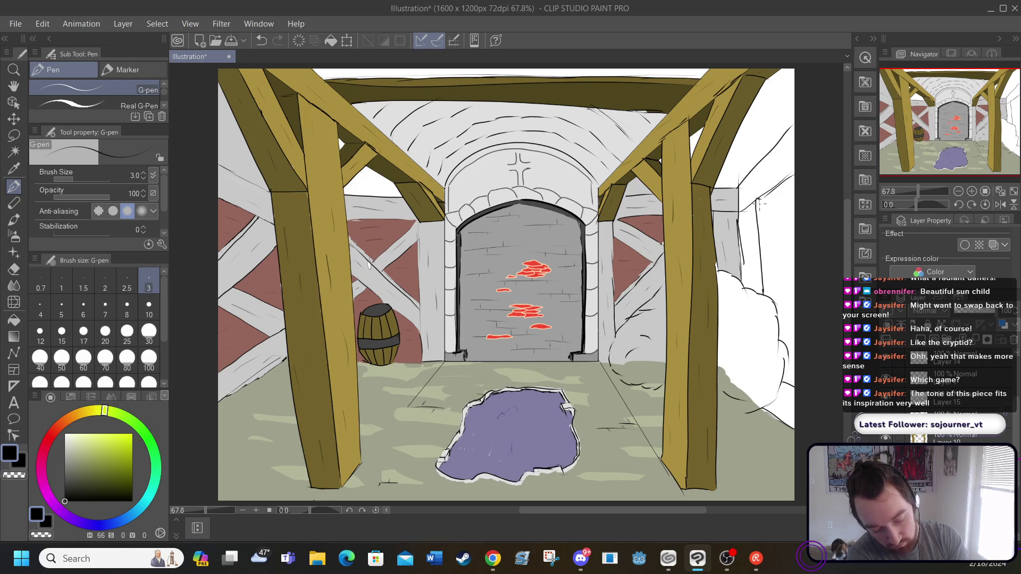
{"action": "left_click_drag", "start_coordinate": [759, 202], "coordinate": [760, 220]}
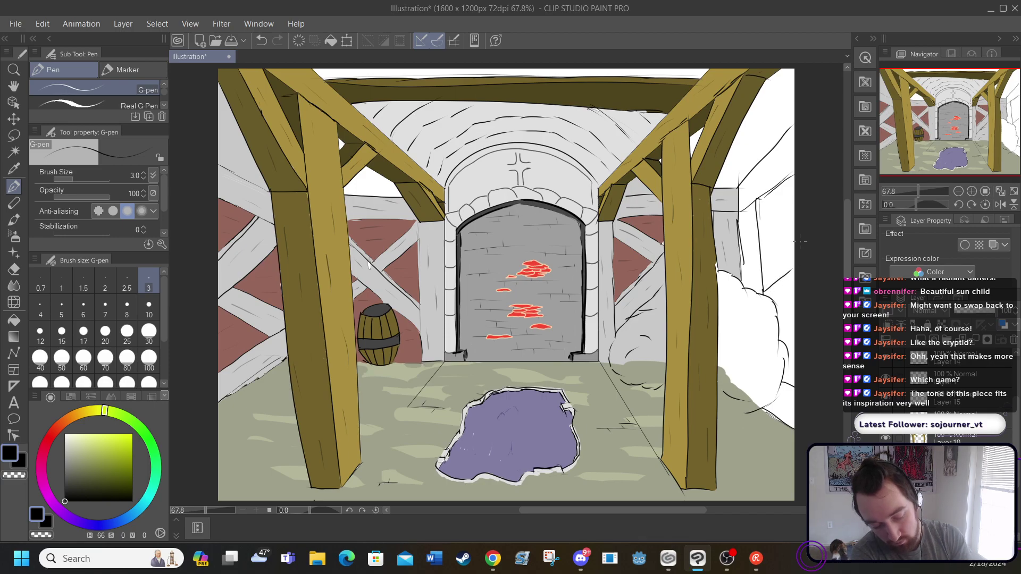
{"action": "left_click_drag", "start_coordinate": [758, 227], "coordinate": [794, 257]}
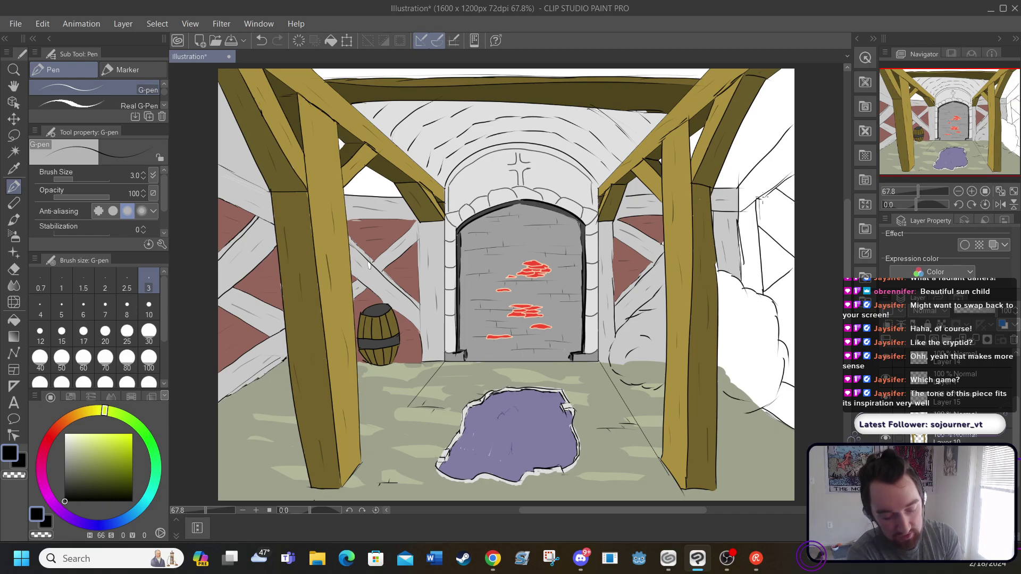
Zoom to 150% and erase the stray line ends where the right outer wall's post meets the upper rail
{"action": "left_click", "coordinate": [14, 270]}
{"action": "left_click", "coordinate": [254, 510]}
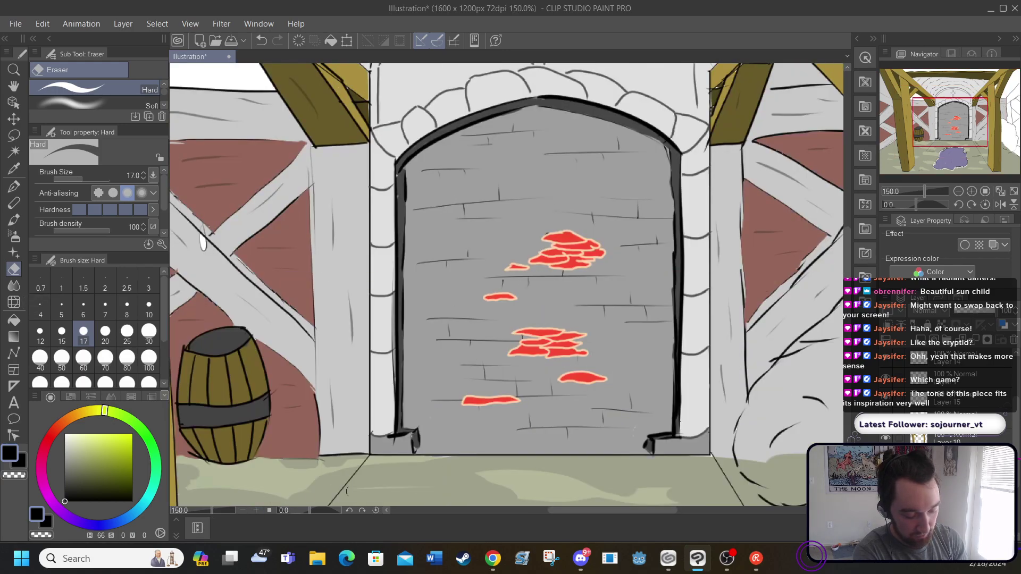
{"action": "scroll", "coordinate": [522, 508], "scroll_direction": "left", "scroll_amount": 10}
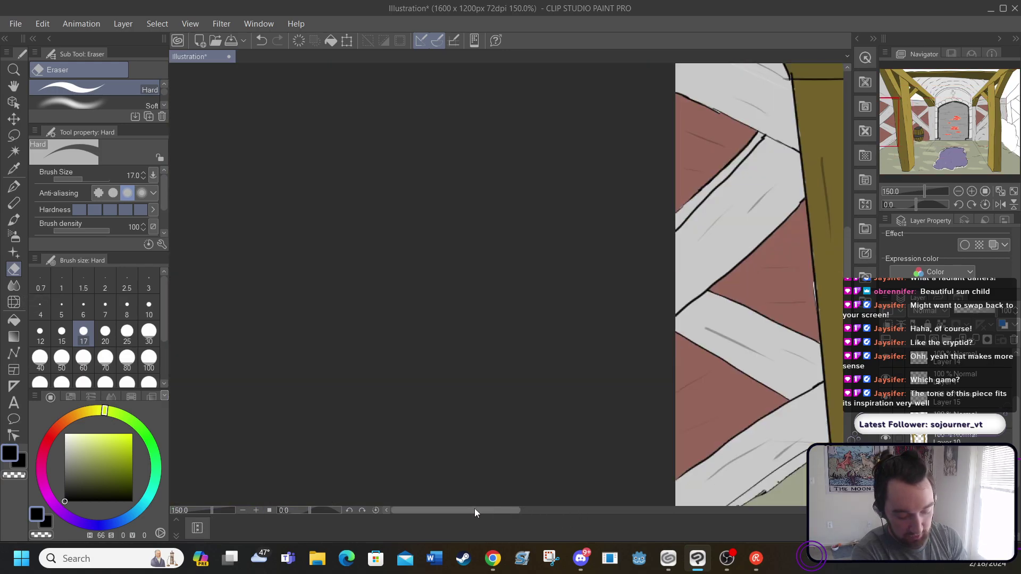
{"action": "left_click_drag", "start_coordinate": [475, 508], "coordinate": [729, 509]}
{"action": "mouse_move", "coordinate": [567, 129]}
{"action": "left_mouse_down"}
{"action": "mouse_move", "coordinate": [577, 135]}
{"action": "mouse_move", "coordinate": [575, 97]}
{"action": "mouse_move", "coordinate": [609, 79]}
{"action": "mouse_move", "coordinate": [593, 73]}
{"action": "left_mouse_up"}
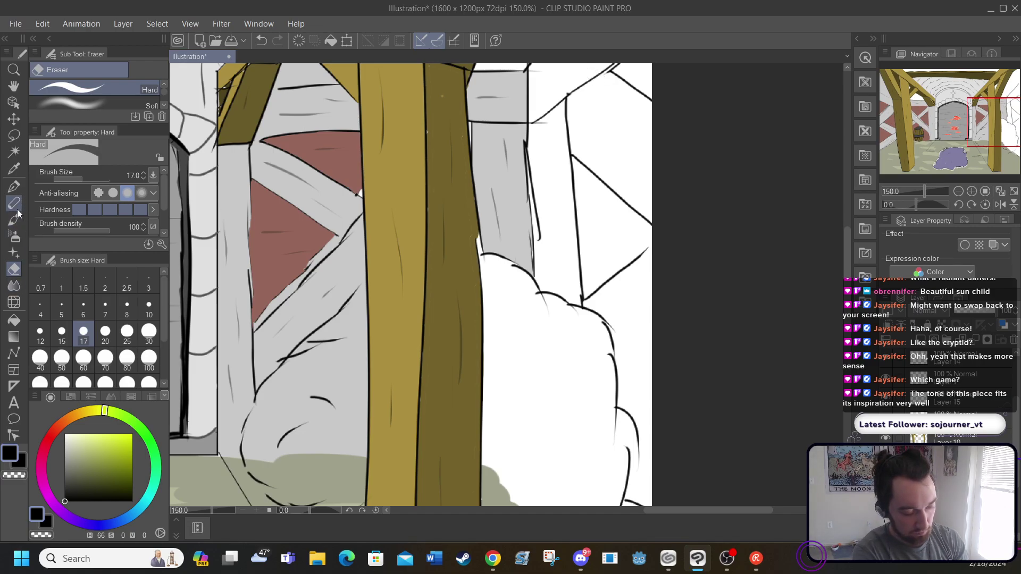
Ink the lower brace line beside the rounded pile with the G-pen and extend the brace line above to the canvas edge
{"action": "left_click", "coordinate": [14, 186]}
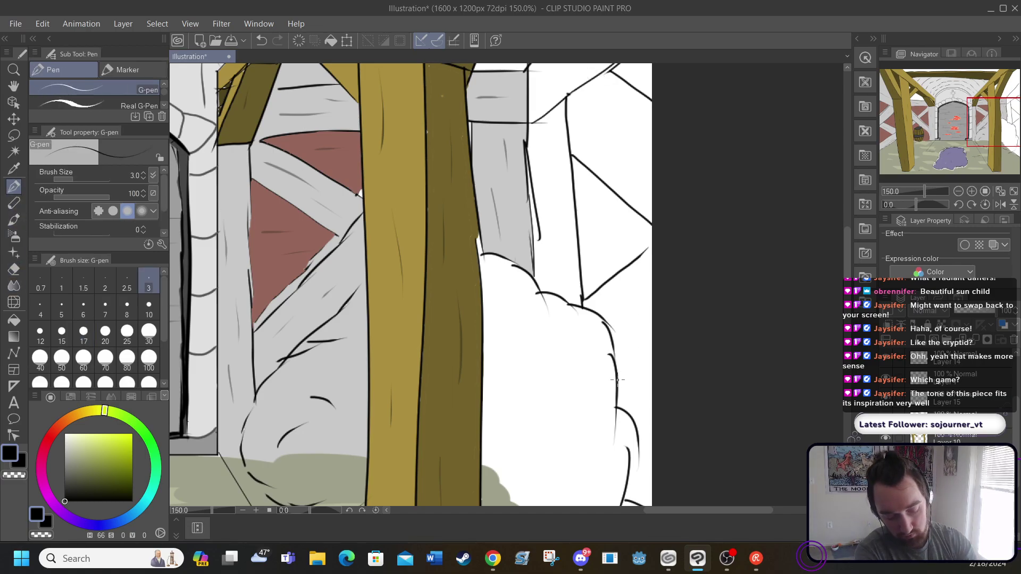
{"action": "left_click_drag", "start_coordinate": [617, 378], "coordinate": [652, 348]}
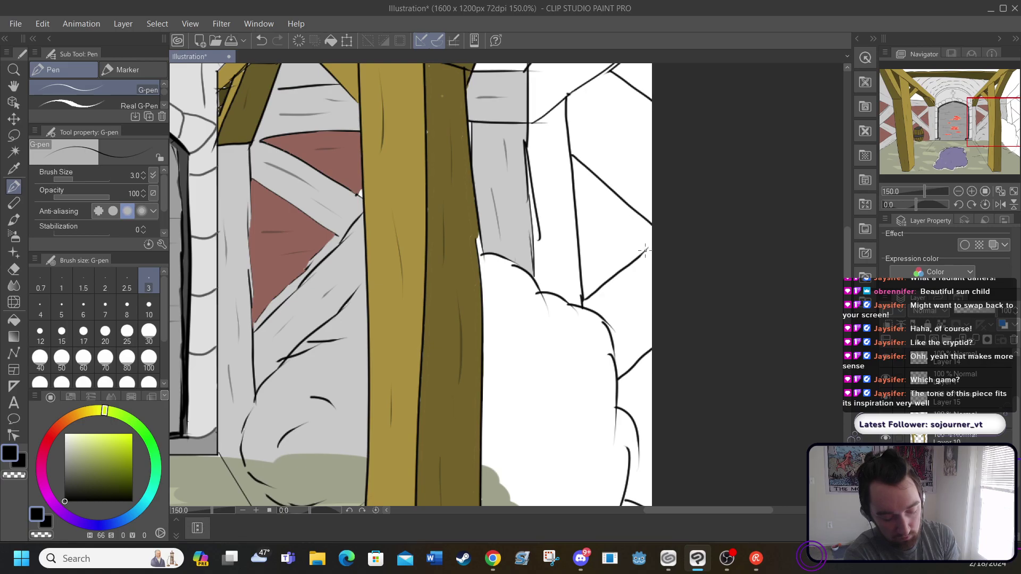
{"action": "left_click_drag", "start_coordinate": [641, 249], "coordinate": [652, 242]}
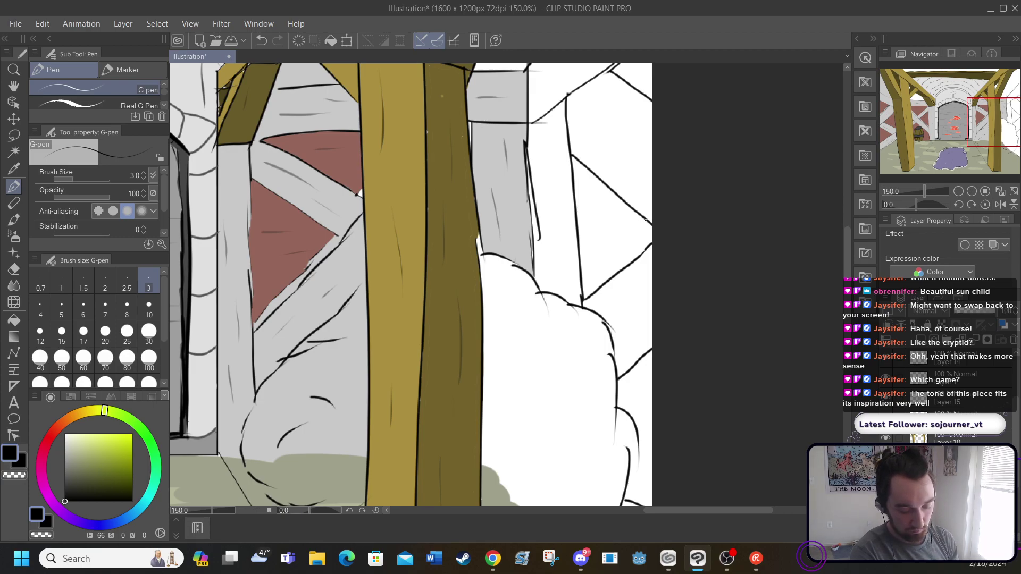
Sample the timbers' light gray and fill the right outer wall's post, lower braces and rounded pile, undoing the misplaced panel fill
{"action": "scroll", "coordinate": [645, 220], "scroll_direction": "down", "scroll_amount": 5}
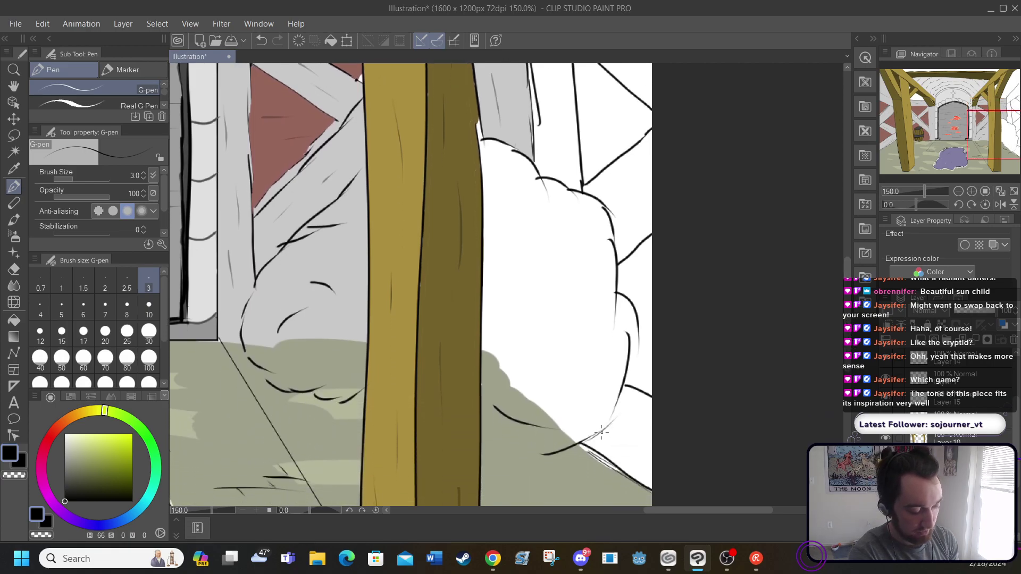
{"action": "left_click", "coordinate": [14, 320]}
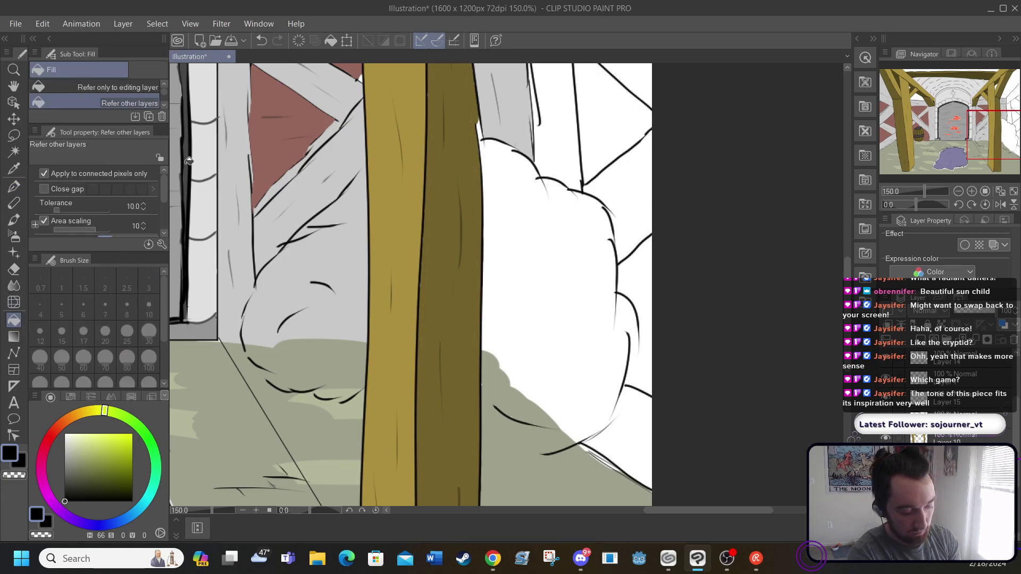
{"action": "left_click", "coordinate": [14, 170]}
{"action": "left_click", "coordinate": [275, 204]}
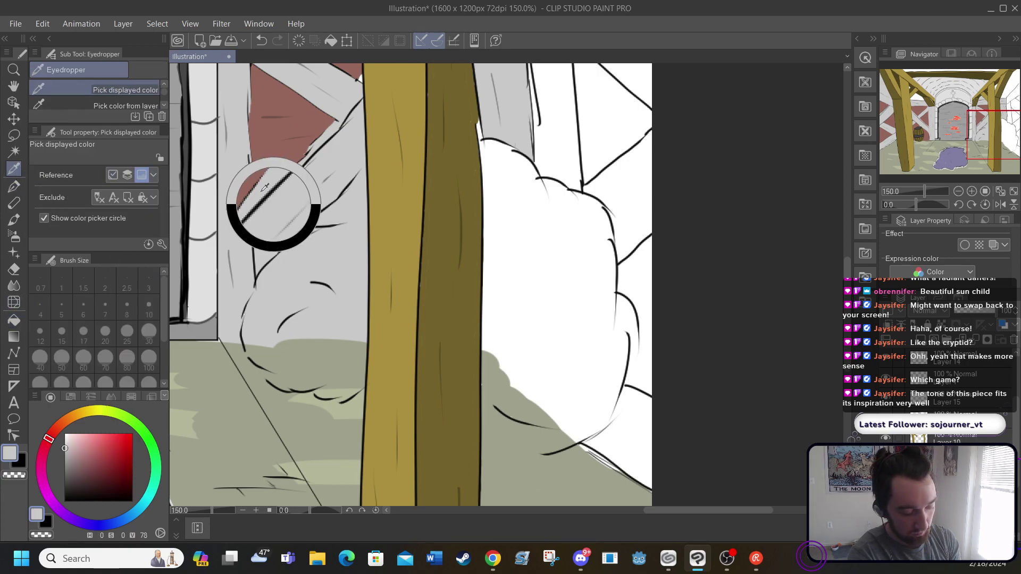
{"action": "left_click", "coordinate": [14, 319]}
{"action": "left_click", "coordinate": [588, 128]}
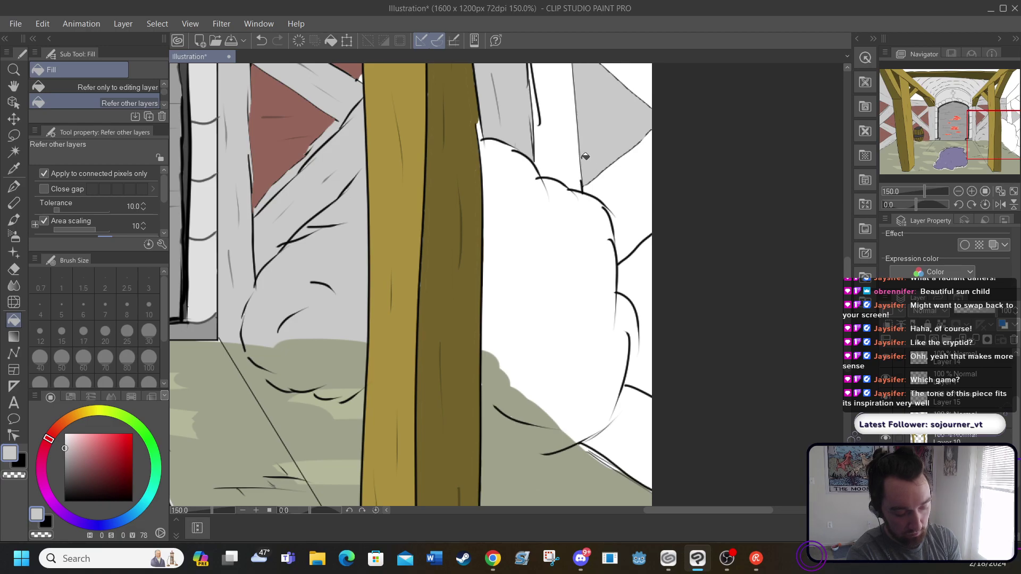
{"action": "left_click", "coordinate": [260, 40]}
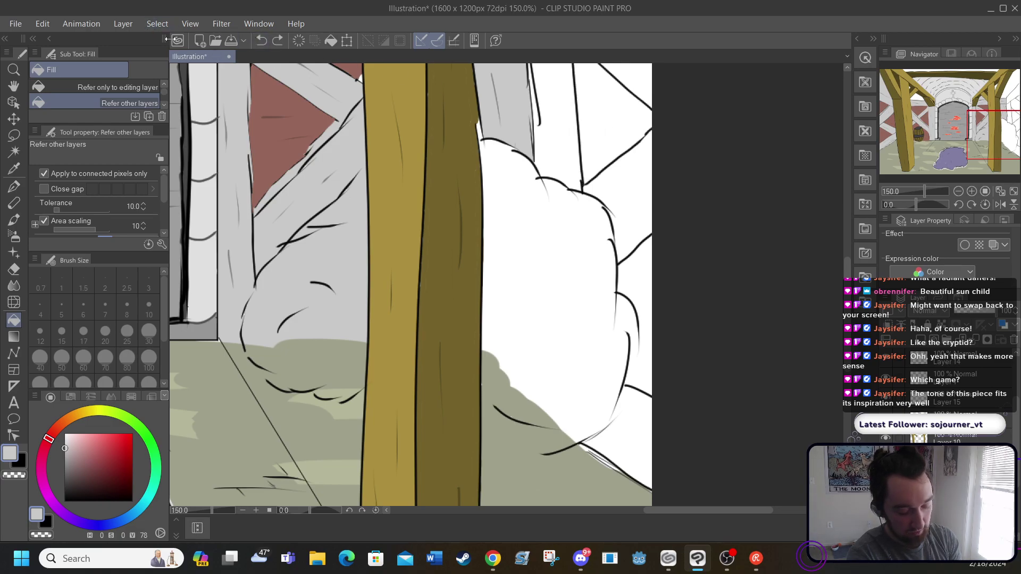
{"action": "left_click", "coordinate": [636, 274]}
{"action": "left_click", "coordinate": [544, 131]}
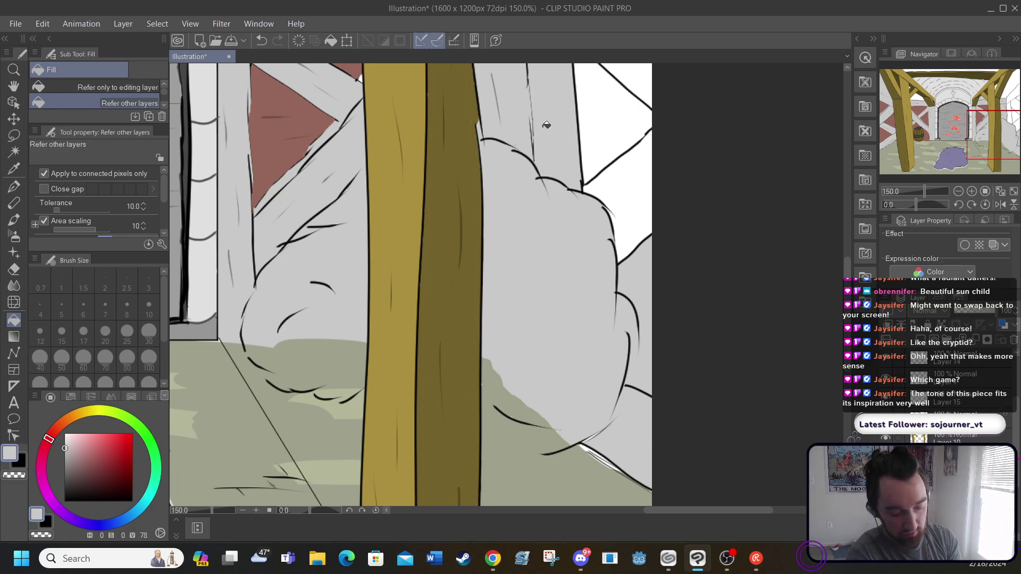
{"action": "left_click", "coordinate": [637, 217]}
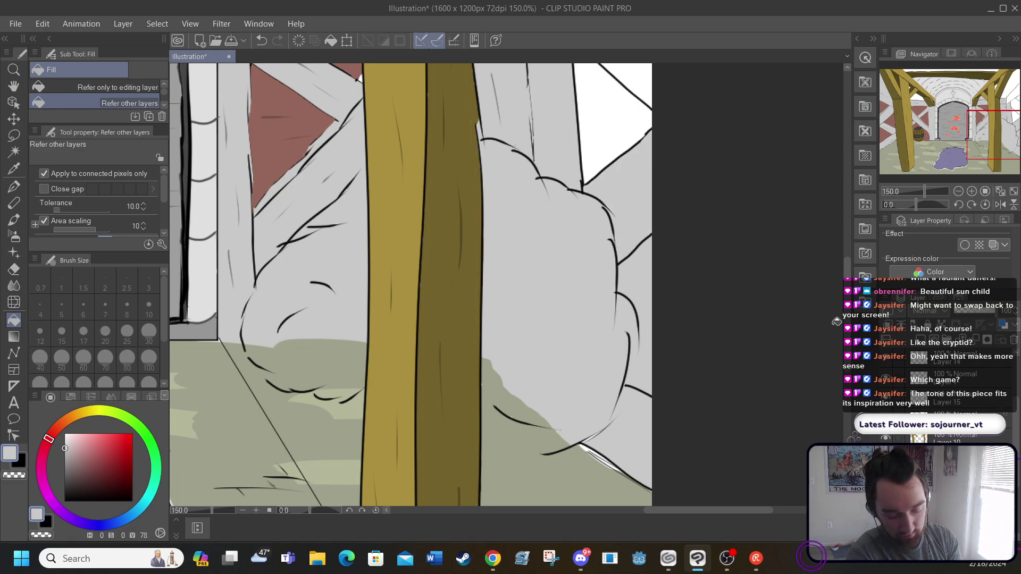
Fill the right outer wall's upper brace with the same light gray
{"action": "scroll", "coordinate": [840, 298], "scroll_direction": "up", "scroll_amount": 3}
{"action": "scroll", "coordinate": [840, 297], "scroll_direction": "up", "scroll_amount": 2}
{"action": "left_click", "coordinate": [591, 165]}
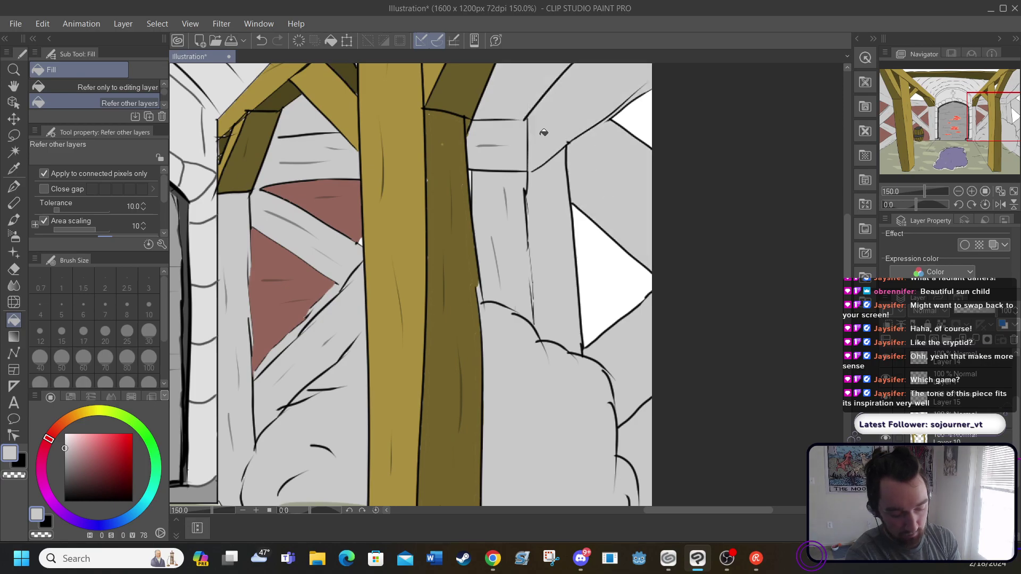
Sample the brick red from the inner wall and fill the right outer wall's upper and middle panels
{"action": "left_click", "coordinate": [14, 169]}
{"action": "left_click", "coordinate": [267, 263]}
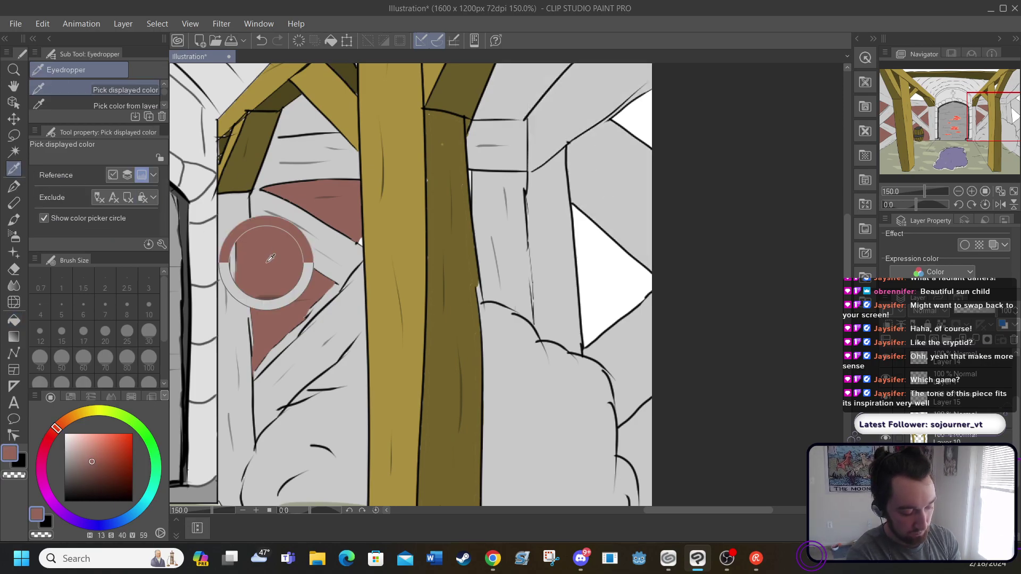
{"action": "left_click", "coordinate": [14, 320]}
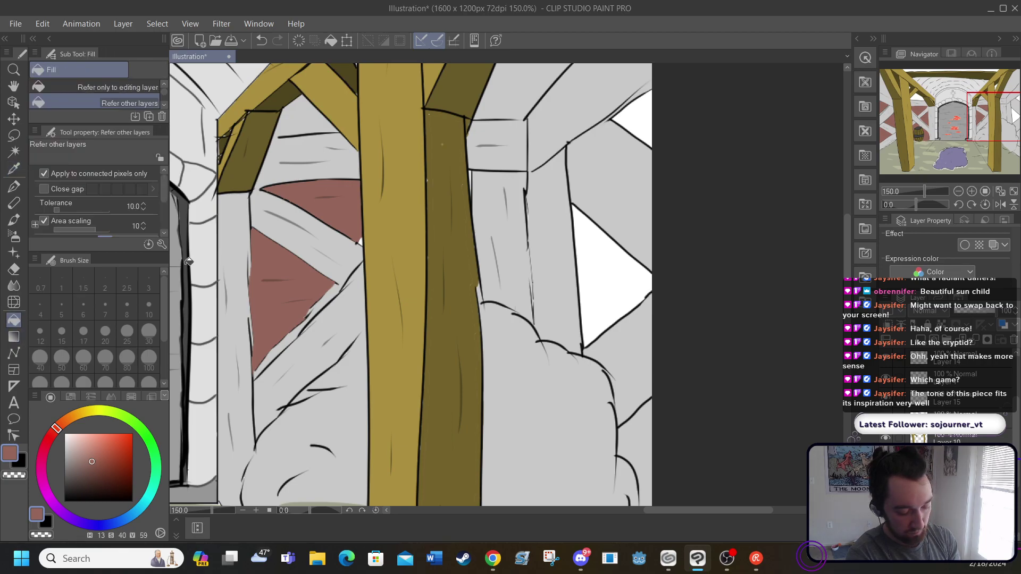
{"action": "left_click", "coordinate": [589, 291]}
{"action": "left_click", "coordinate": [643, 123]}
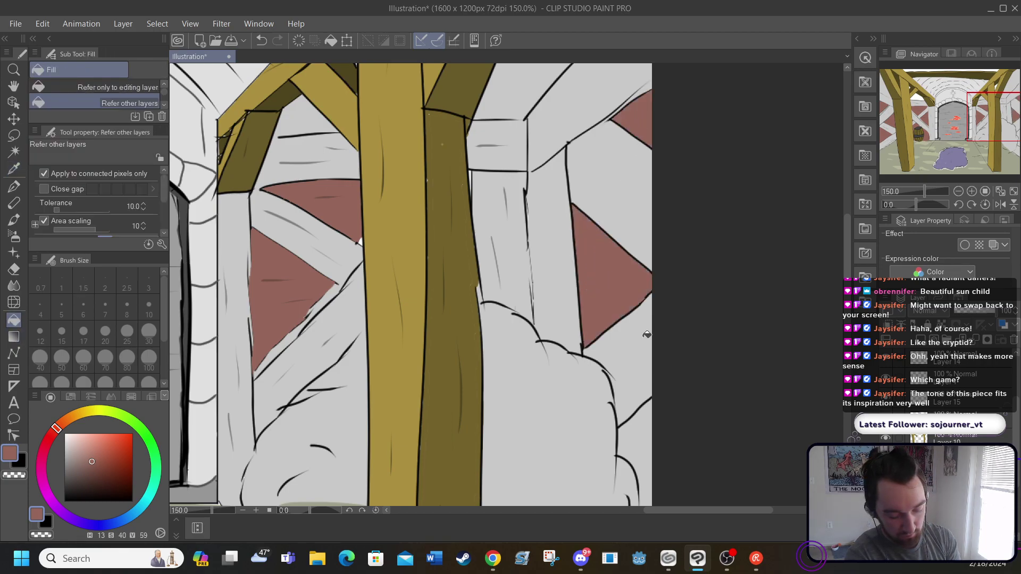
Paint a red stroke to close the outline gap beside the rounded pile and fill the lower wall panel with brick red
{"action": "scroll", "coordinate": [847, 319], "scroll_direction": "down", "scroll_amount": 2}
{"action": "scroll", "coordinate": [410, 285], "scroll_direction": "down", "scroll_amount": 4}
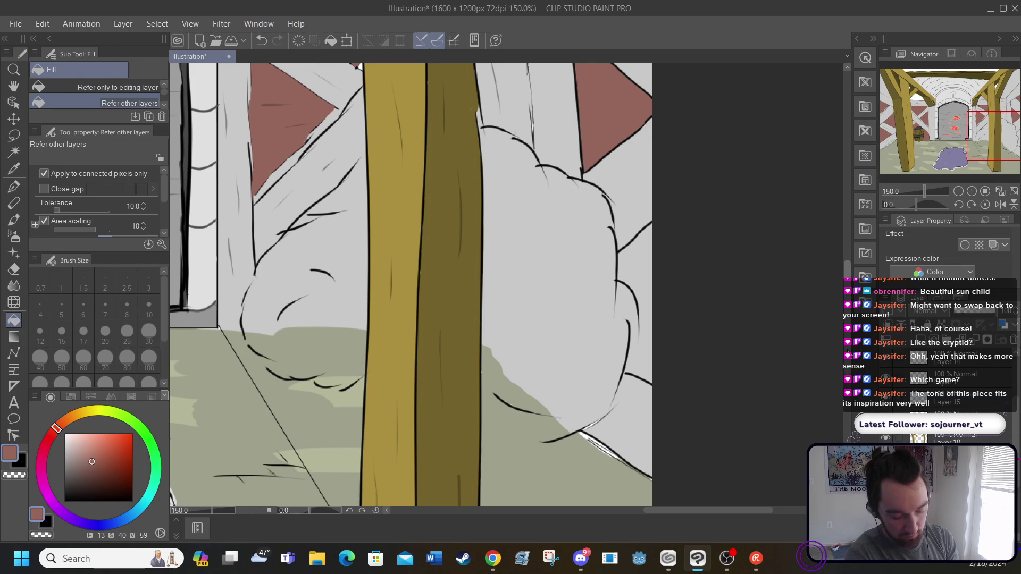
{"action": "left_click", "coordinate": [13, 169]}
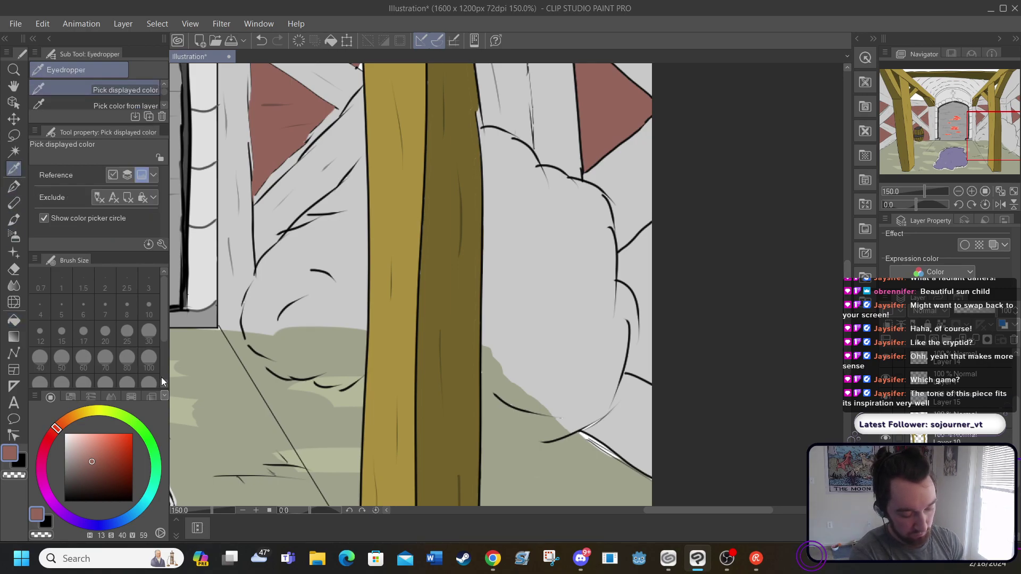
{"action": "left_click", "coordinate": [14, 186]}
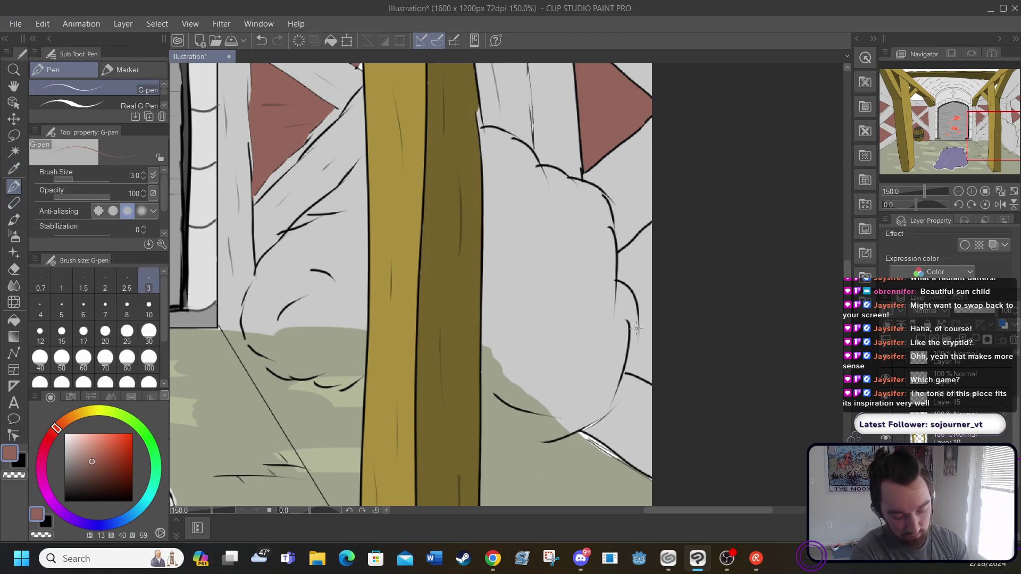
{"action": "left_click_drag", "start_coordinate": [636, 337], "coordinate": [633, 349]}
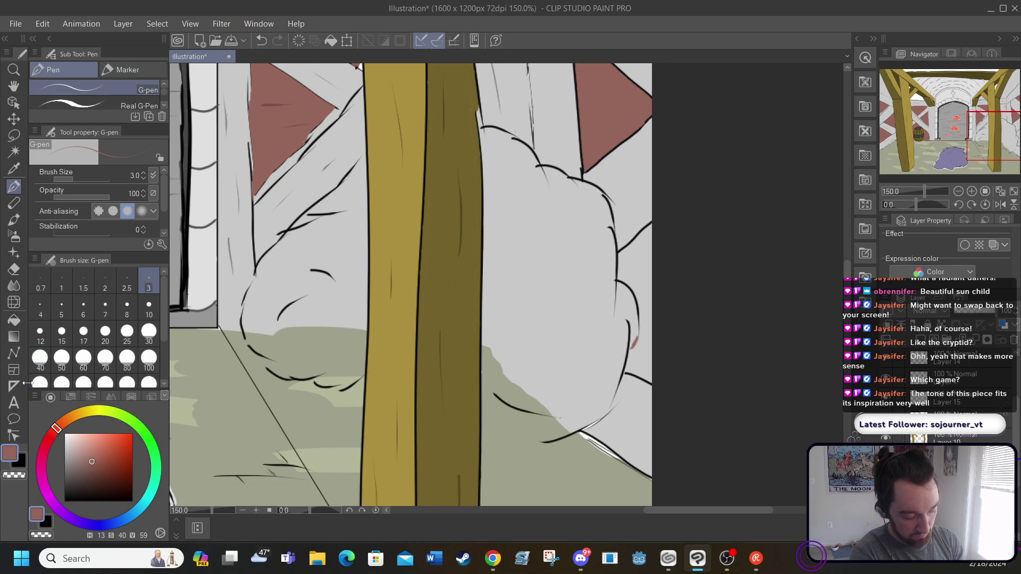
{"action": "left_click", "coordinate": [14, 320]}
{"action": "left_click", "coordinate": [645, 346]}
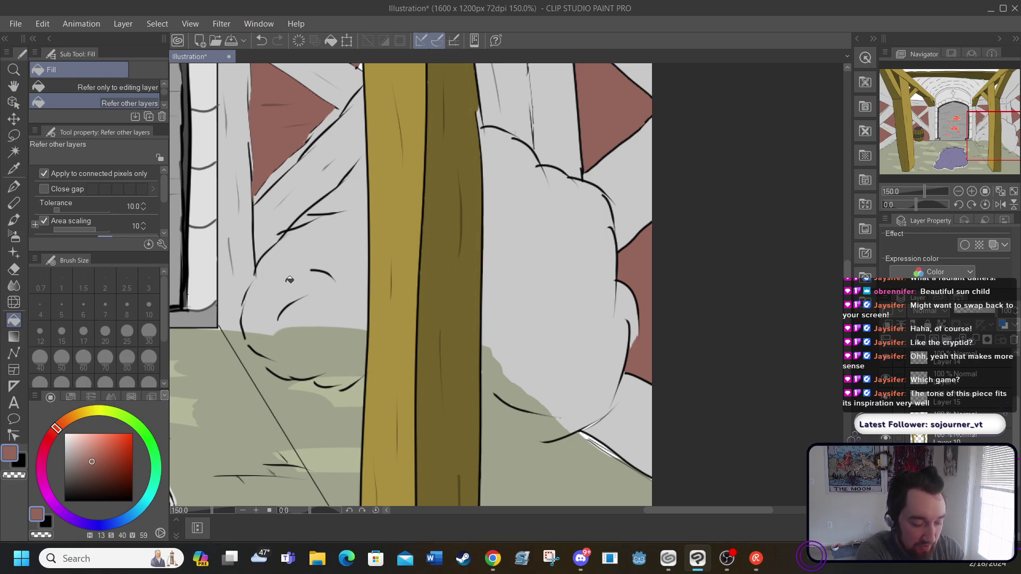
Sample the darker brick-mark red and draw short brick marks on the right outer wall's red panels with the G-pen
{"action": "left_click", "coordinate": [14, 169]}
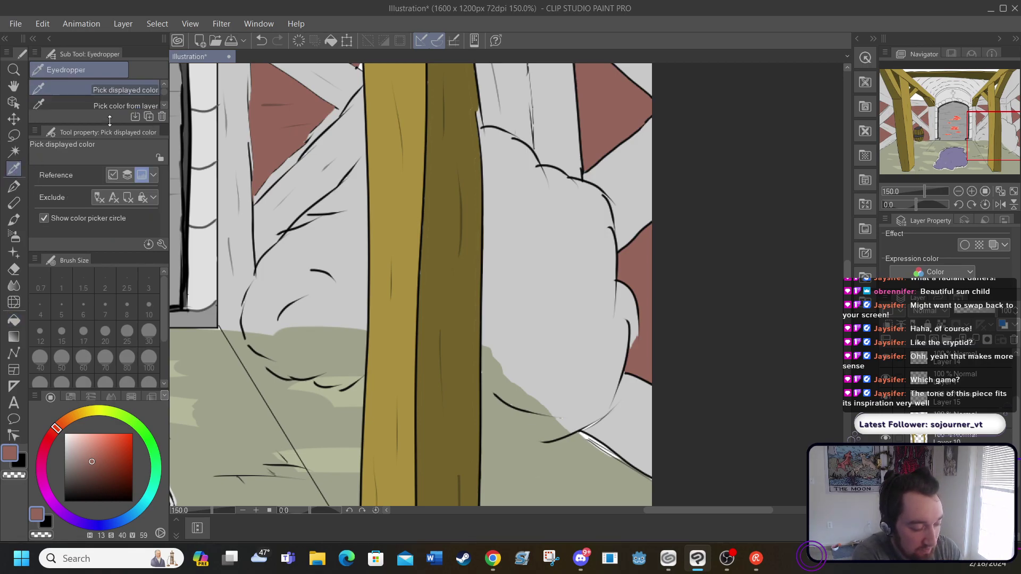
{"action": "left_click", "coordinate": [271, 99]}
{"action": "left_click_drag", "start_coordinate": [271, 99], "coordinate": [272, 105]}
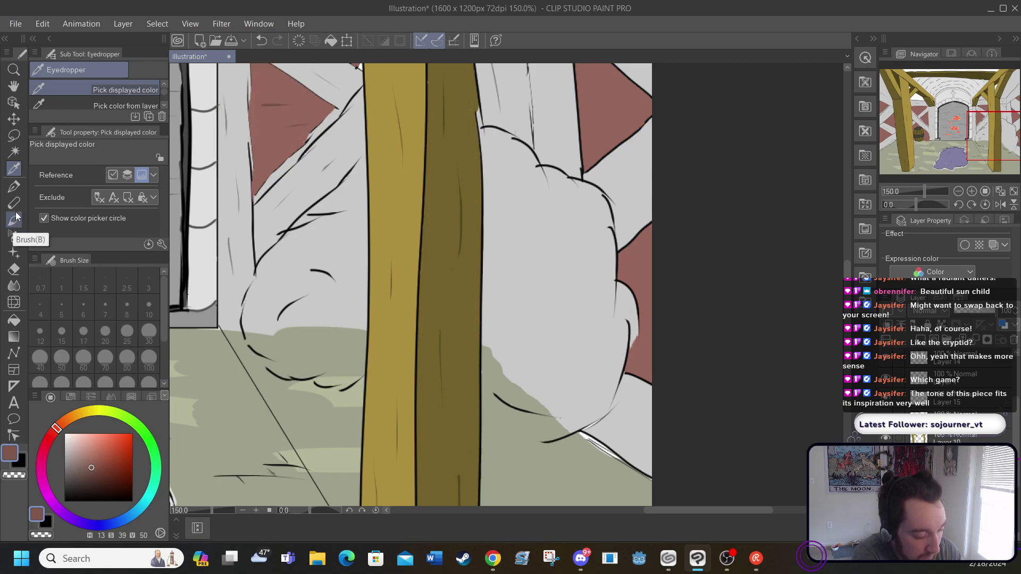
{"action": "left_click", "coordinate": [20, 193]}
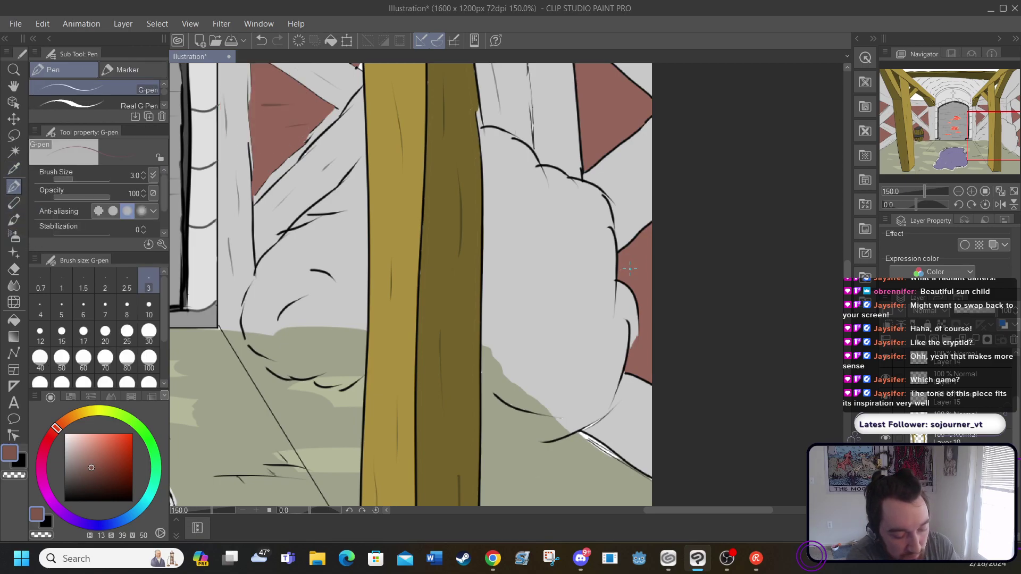
{"action": "left_click_drag", "start_coordinate": [630, 268], "coordinate": [644, 271]}
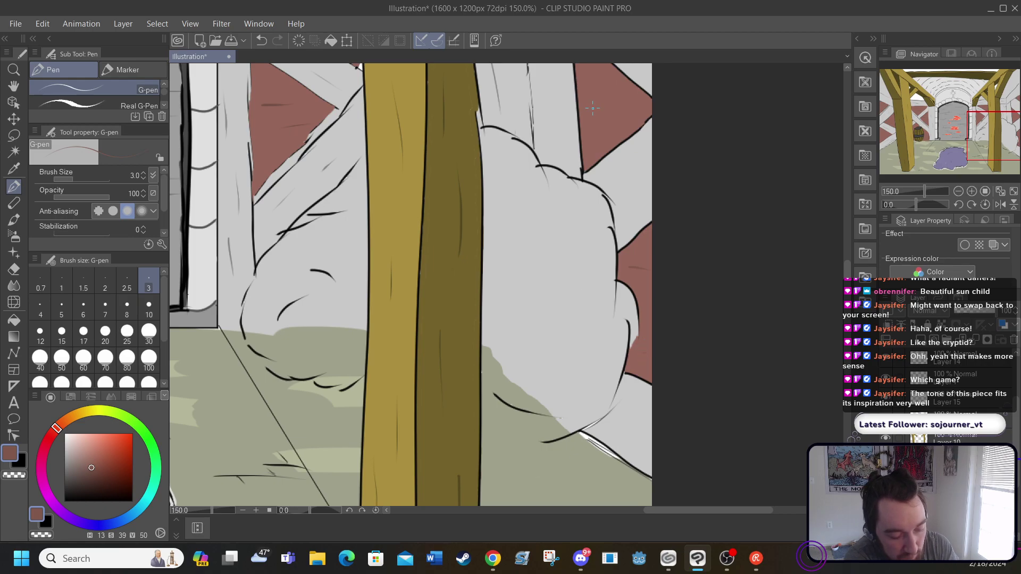
{"action": "left_click_drag", "start_coordinate": [593, 108], "coordinate": [622, 110]}
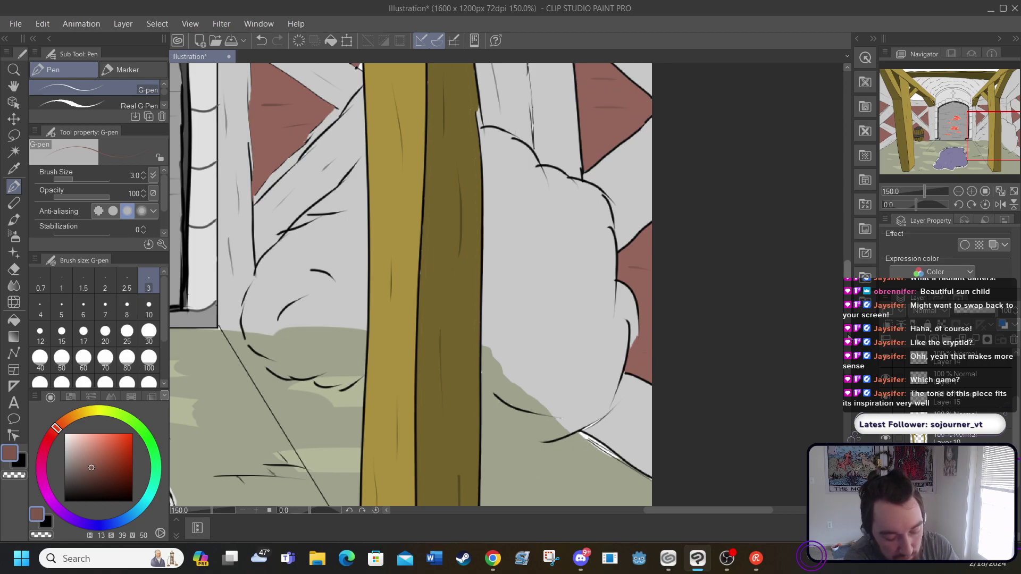
Sample the gray of the inner wall's wood grain and draw short G-pen grain strokes on the right outer wall's post and braces
{"action": "scroll", "coordinate": [644, 139], "scroll_direction": "up", "scroll_amount": 5}
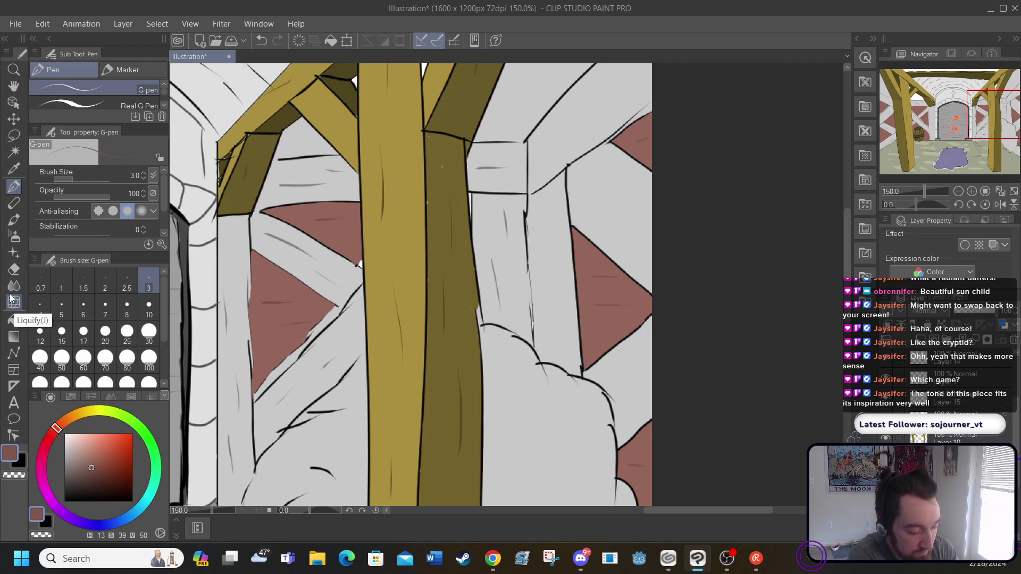
{"action": "left_click", "coordinate": [13, 169]}
{"action": "left_click", "coordinate": [273, 230]}
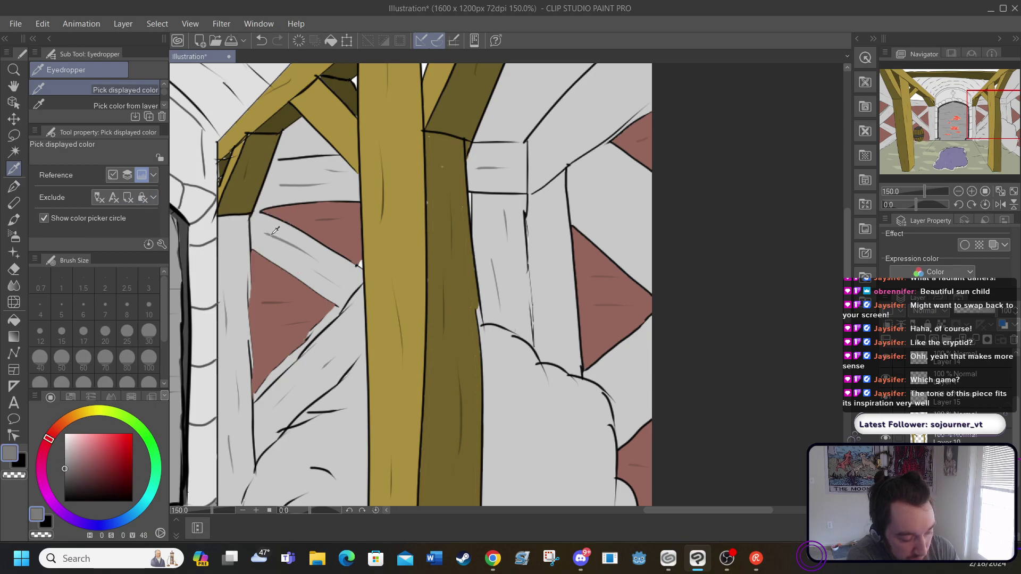
{"action": "left_click", "coordinate": [14, 186]}
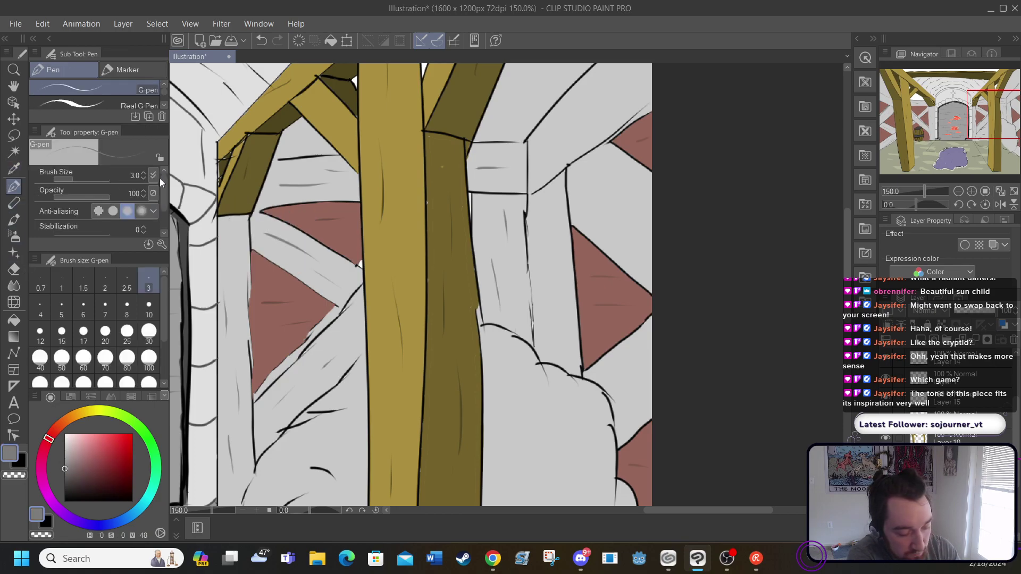
{"action": "left_click_drag", "start_coordinate": [547, 235], "coordinate": [544, 256]}
{"action": "left_click_drag", "start_coordinate": [559, 309], "coordinate": [562, 340]}
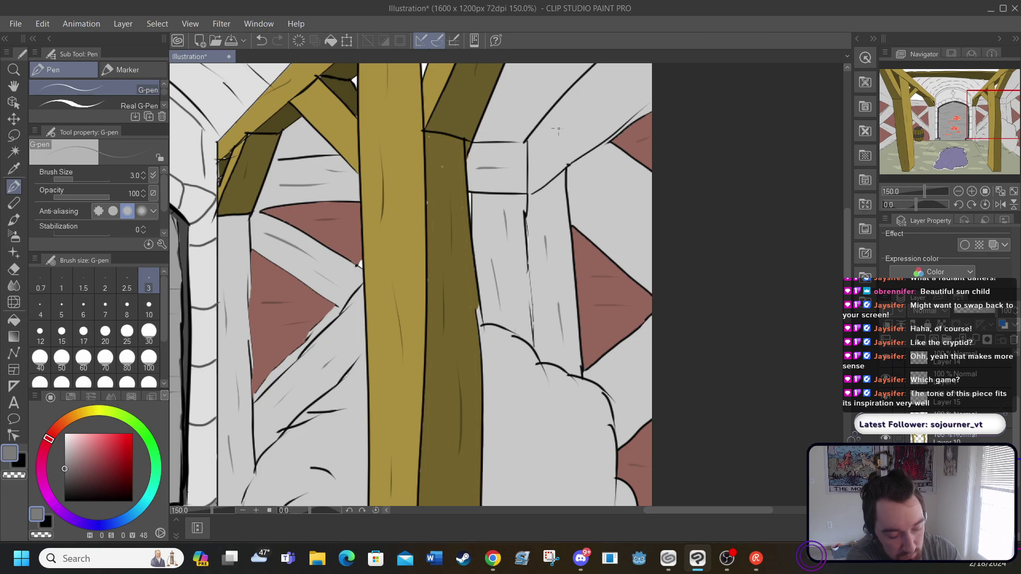
{"action": "left_click_drag", "start_coordinate": [554, 139], "coordinate": [637, 86]}
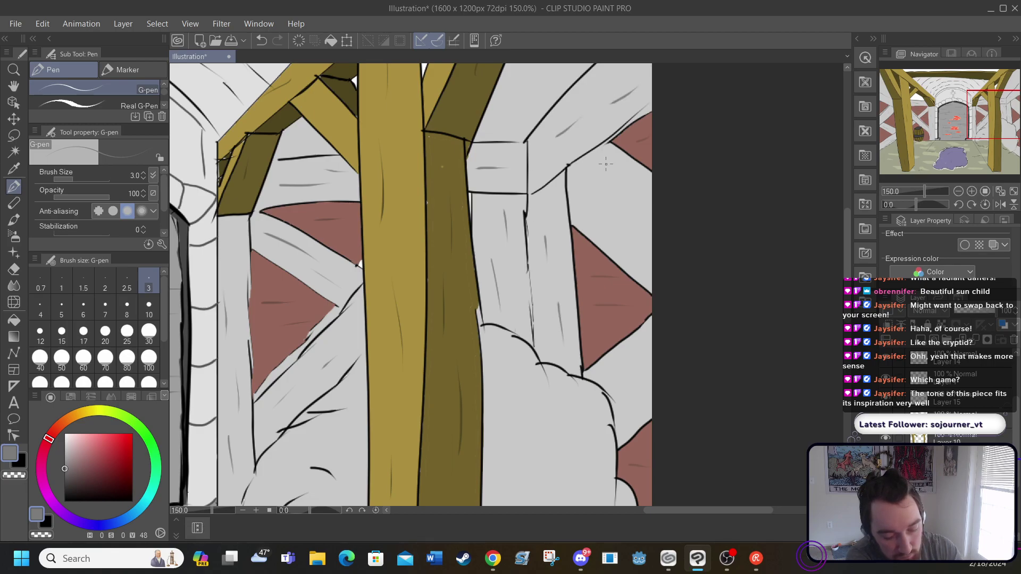
{"action": "left_click_drag", "start_coordinate": [598, 211], "coordinate": [644, 244]}
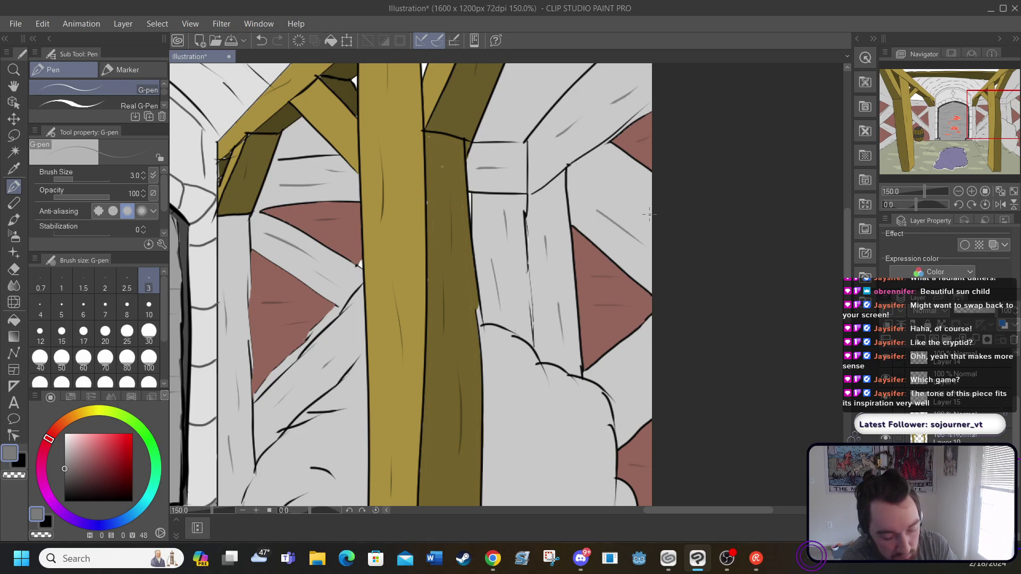
{"action": "left_click_drag", "start_coordinate": [622, 380], "coordinate": [638, 366]}
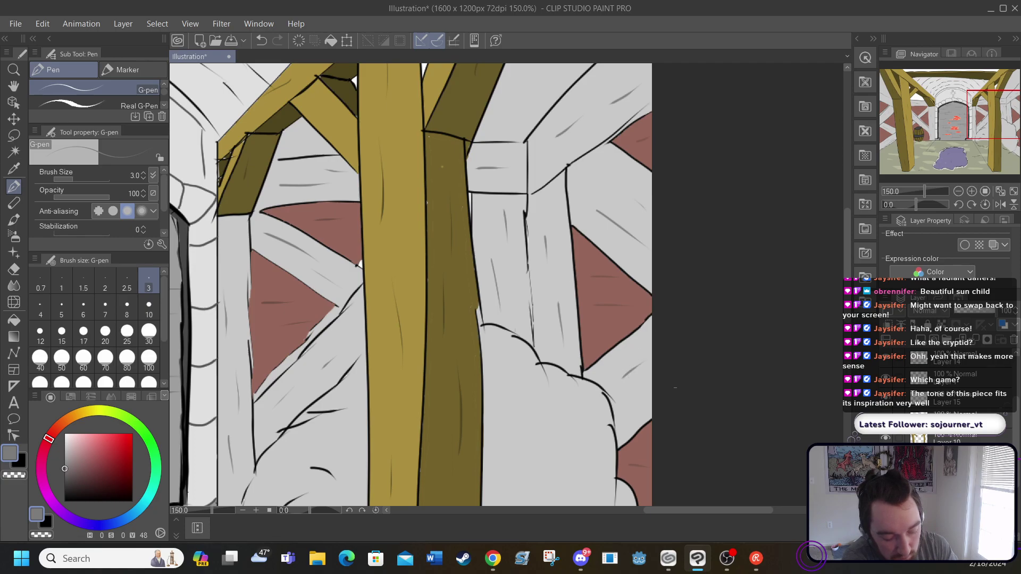
Review the whole illustration and toggle a layer's visibility to check which strokes it holds
{"action": "scroll", "coordinate": [675, 387], "scroll_direction": "down", "scroll_amount": 5}
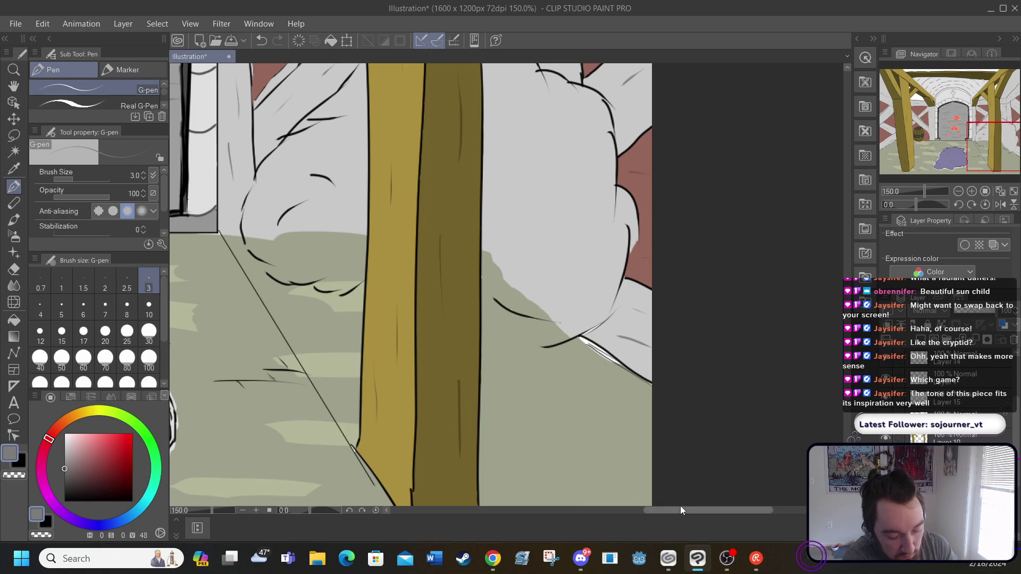
{"action": "left_click_drag", "start_coordinate": [680, 509], "coordinate": [560, 504]}
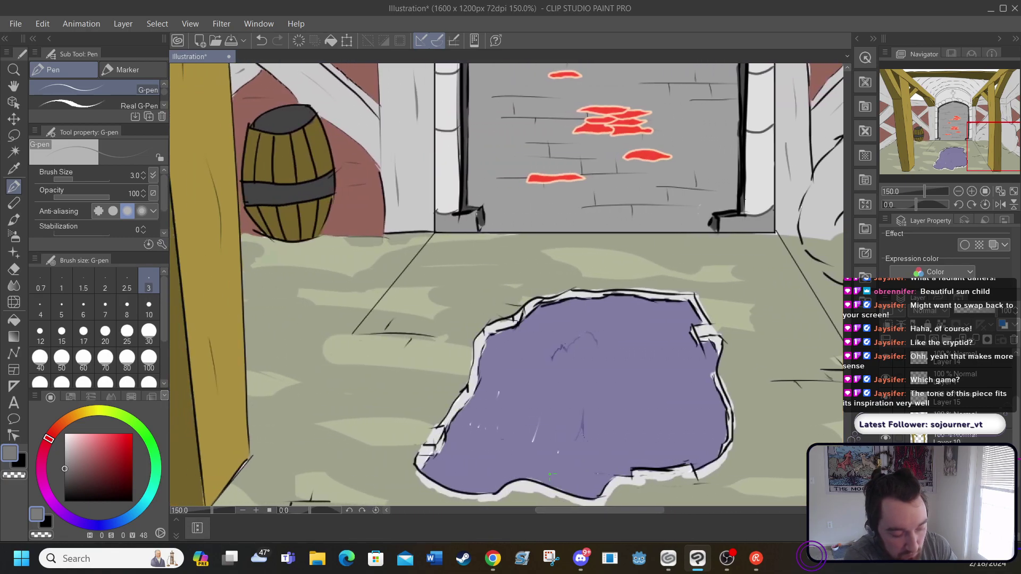
{"action": "left_click", "coordinate": [190, 24]}
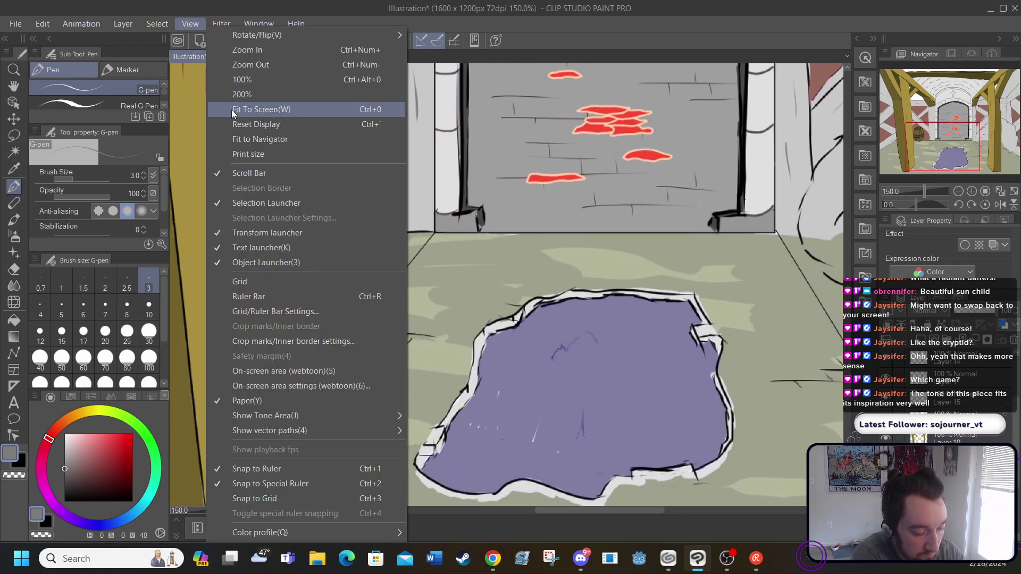
{"action": "left_click", "coordinate": [231, 106]}
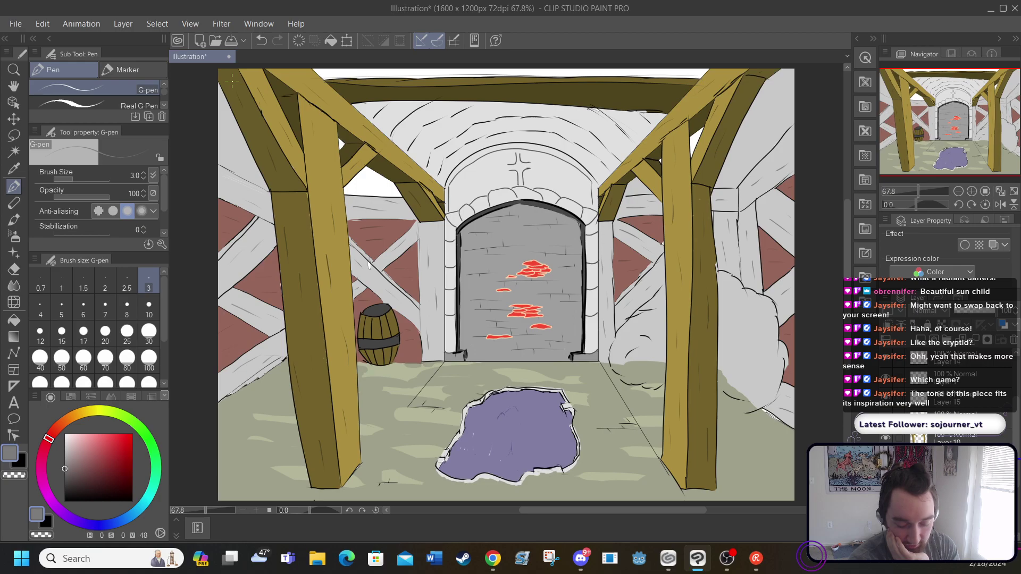
{"action": "left_click", "coordinate": [886, 379]}
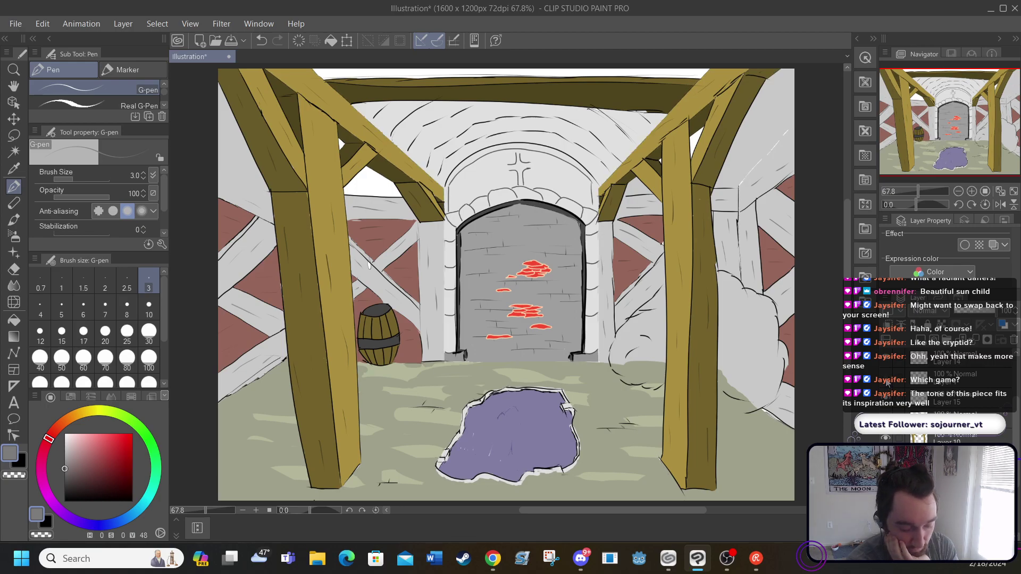
{"action": "left_click", "coordinate": [886, 381]}
{"action": "left_click", "coordinate": [886, 381]}
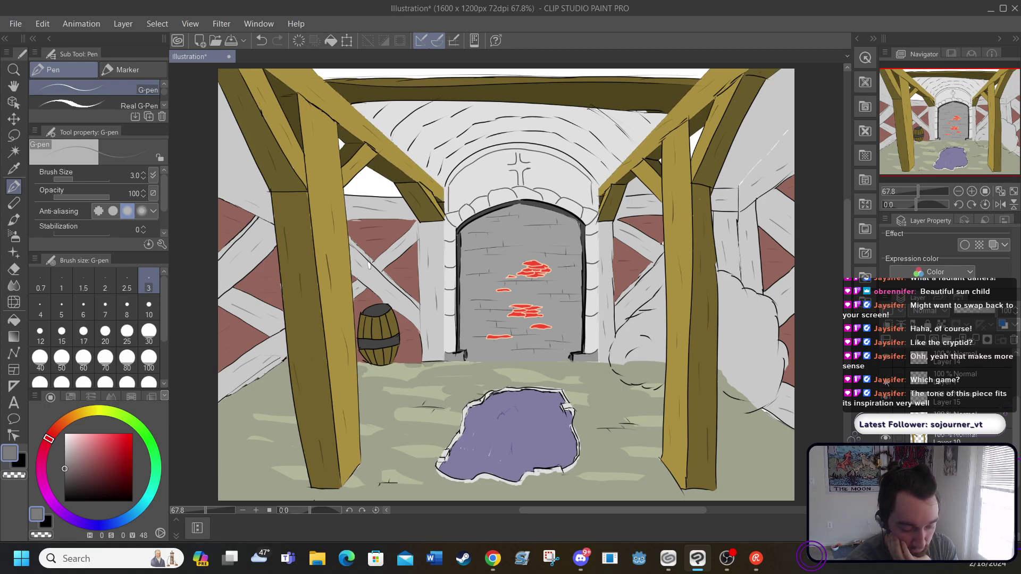
{"action": "left_click", "coordinate": [885, 381]}
{"action": "left_click", "coordinate": [886, 381]}
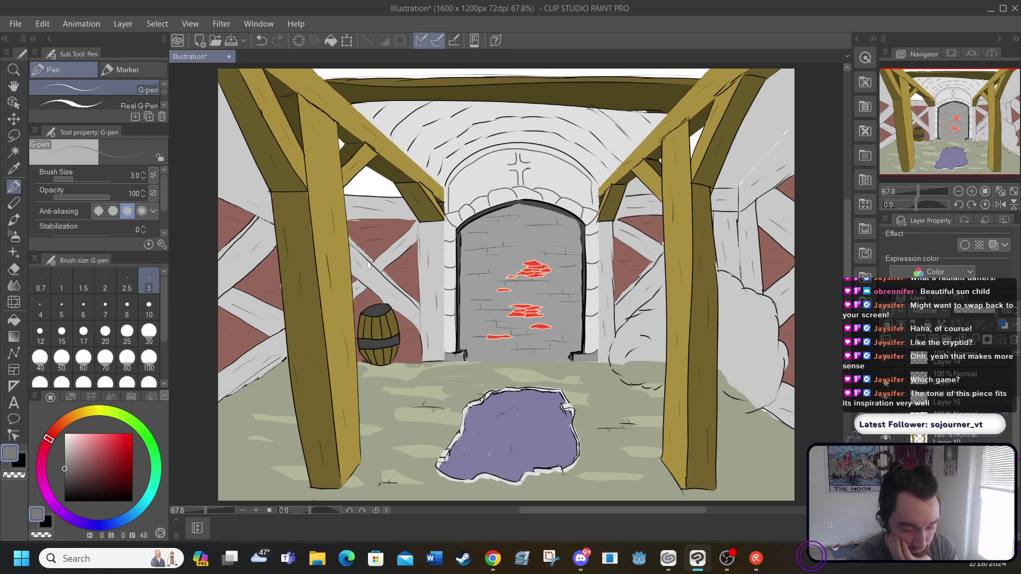
{"action": "left_click", "coordinate": [886, 381]}
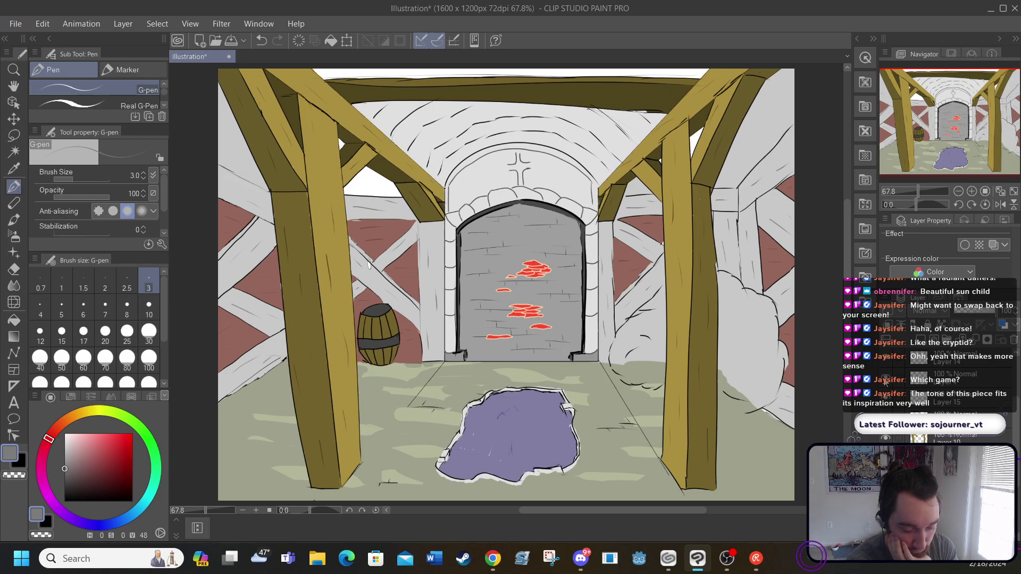
{"action": "left_click", "coordinate": [886, 381]}
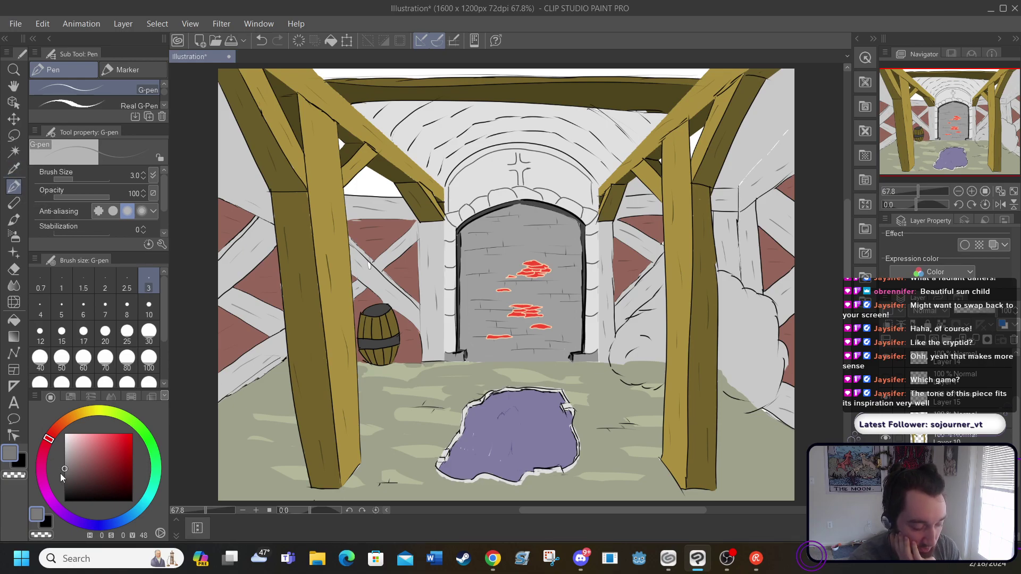
Set the pen color to black and toggle the other layers' visibility to find the one holding the black outlines
{"action": "left_click_drag", "start_coordinate": [61, 477], "coordinate": [64, 501]}
{"action": "left_click", "coordinate": [885, 359]}
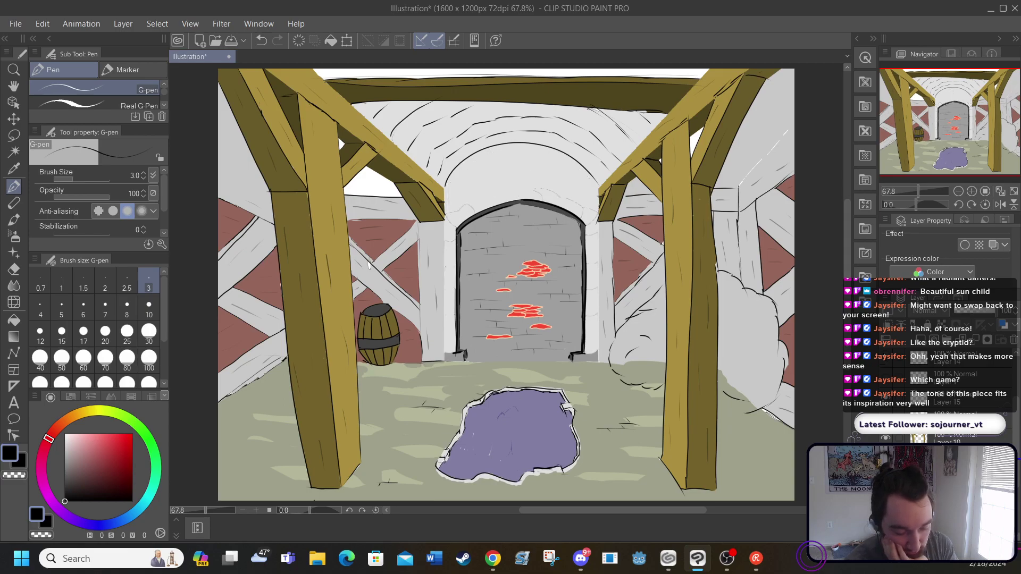
{"action": "left_click", "coordinate": [885, 360]}
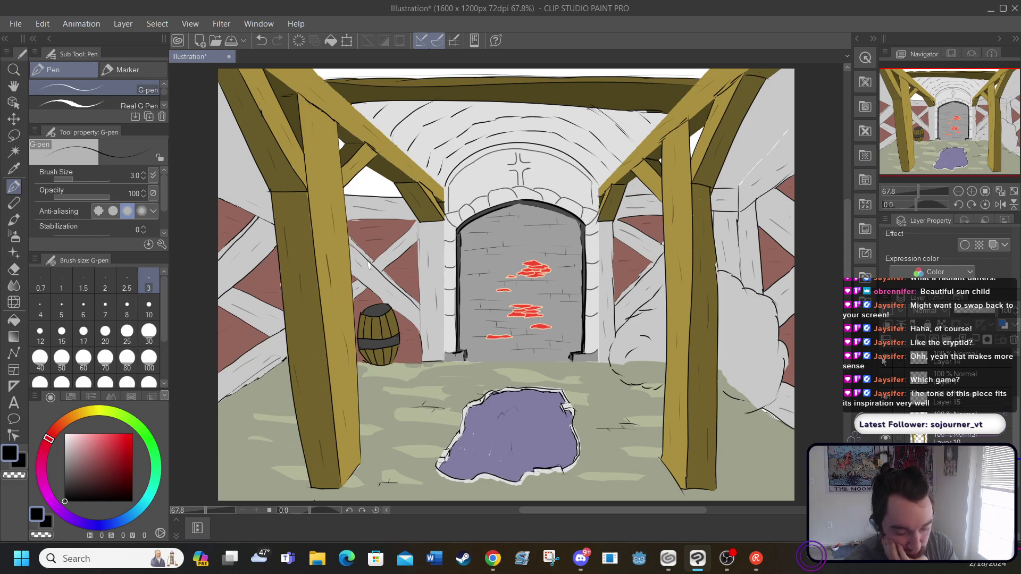
{"action": "left_click", "coordinate": [885, 399]}
{"action": "left_click", "coordinate": [886, 399]}
{"action": "left_click", "coordinate": [886, 398]}
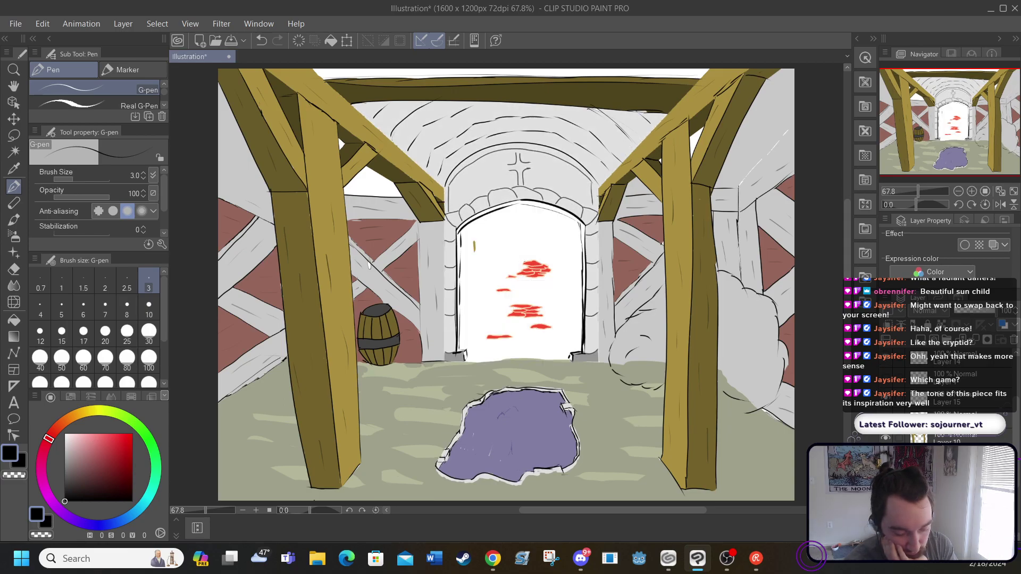
{"action": "left_click", "coordinate": [886, 399]}
{"action": "scroll", "coordinate": [1017, 396], "scroll_direction": "up", "scroll_amount": 2}
{"action": "scroll", "coordinate": [1017, 397], "scroll_direction": "up", "scroll_amount": 1}
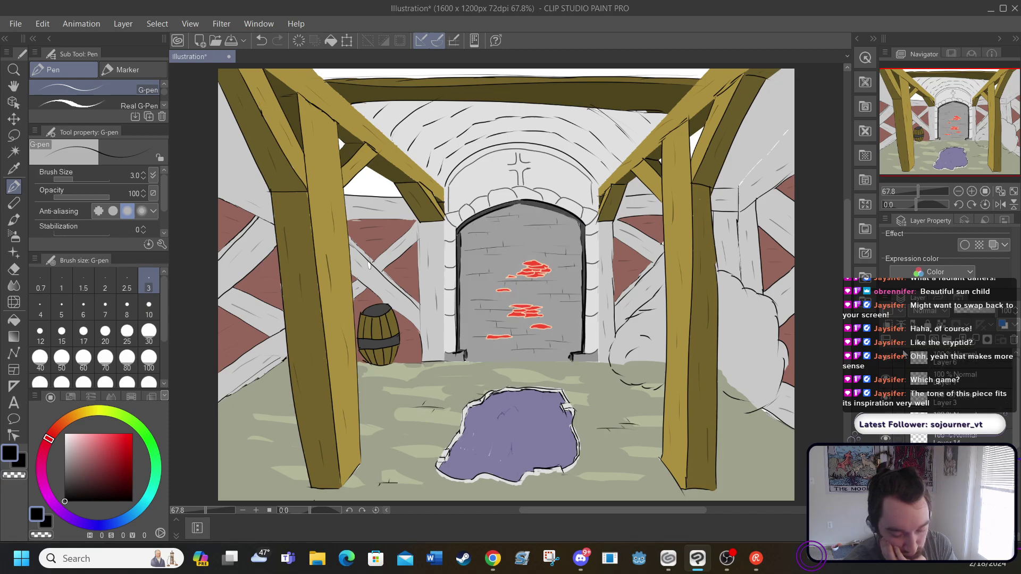
{"action": "left_click", "coordinate": [886, 362]}
{"action": "left_click", "coordinate": [887, 364]}
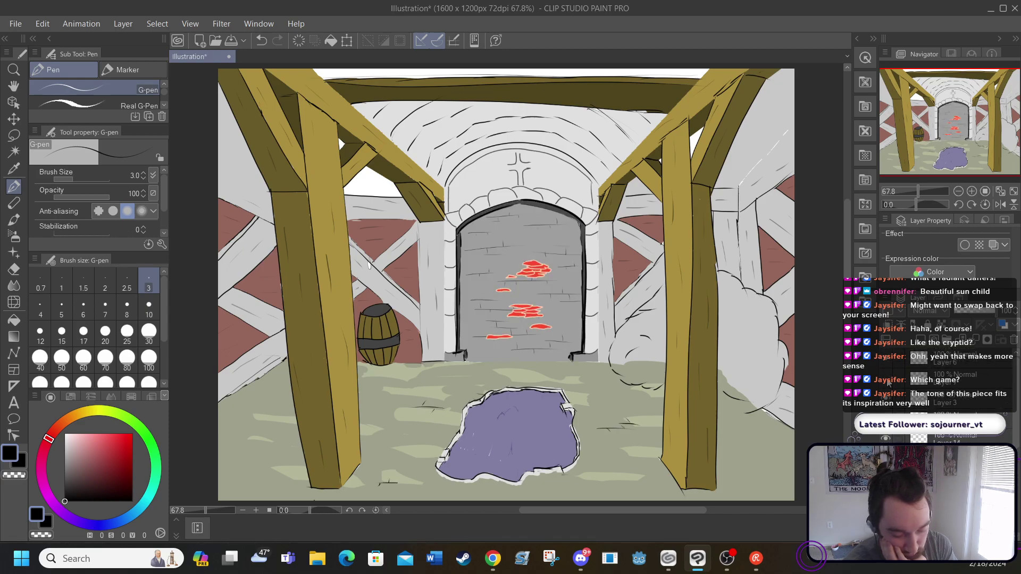
{"action": "left_click", "coordinate": [885, 379]}
{"action": "left_click", "coordinate": [885, 379]}
{"action": "left_click", "coordinate": [885, 399]}
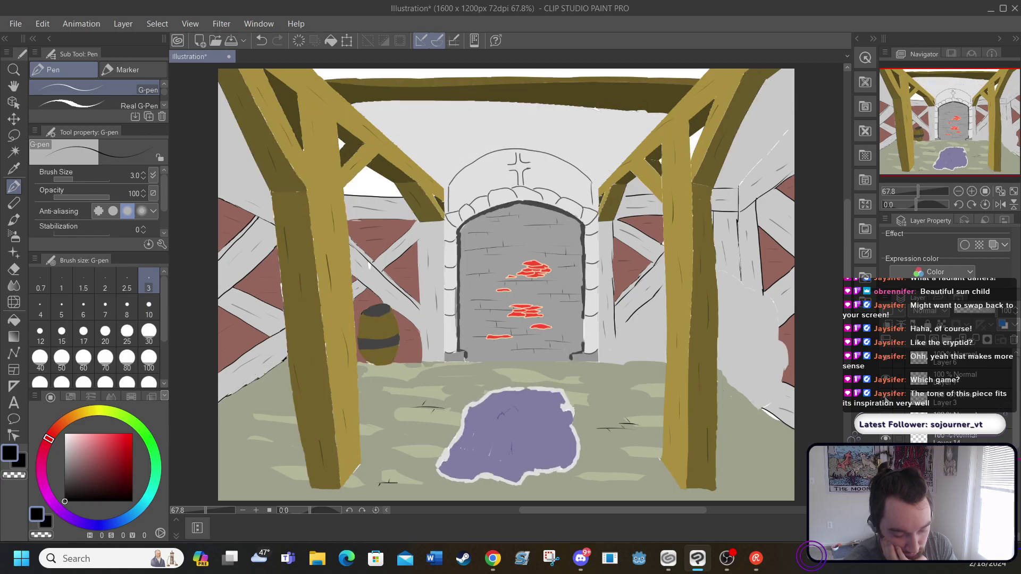
{"action": "left_click", "coordinate": [885, 399]}
{"action": "left_click", "coordinate": [885, 399]}
{"action": "left_click", "coordinate": [885, 399]}
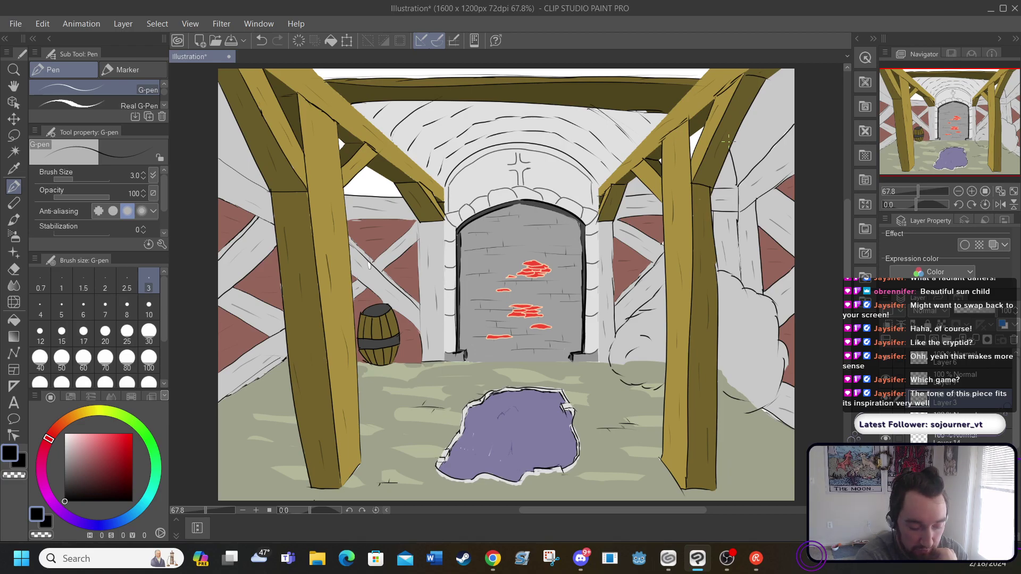
Ink black vertical lines along the outer edges of the doorway's stone surround on both sides with the size 3 G-pen
{"action": "left_click", "coordinate": [255, 511]}
{"action": "left_click", "coordinate": [256, 511]}
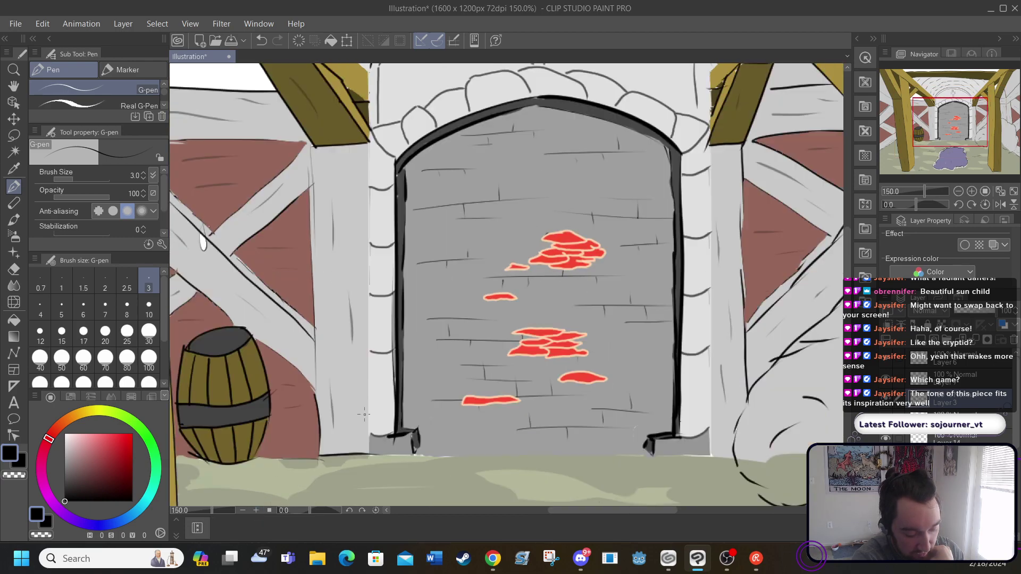
{"action": "left_click_drag", "start_coordinate": [367, 456], "coordinate": [368, 136]}
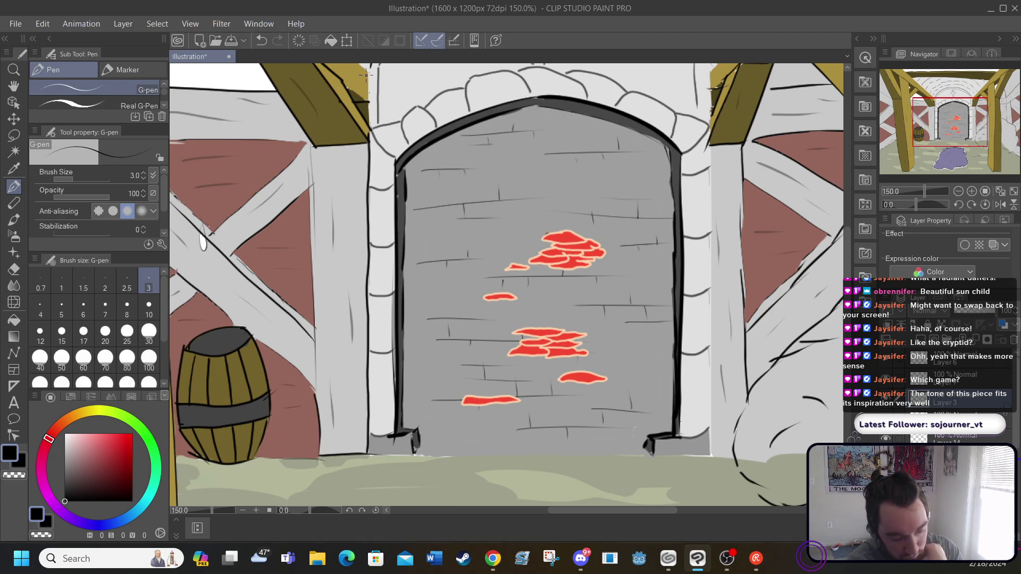
{"action": "left_click_drag", "start_coordinate": [368, 81], "coordinate": [372, 101]}
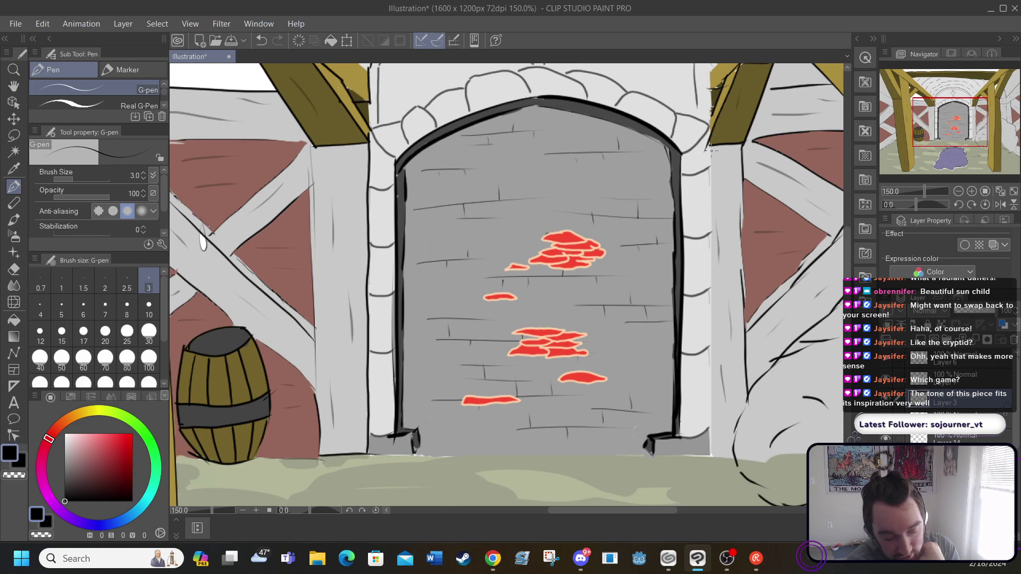
{"action": "left_click_drag", "start_coordinate": [708, 143], "coordinate": [714, 454]}
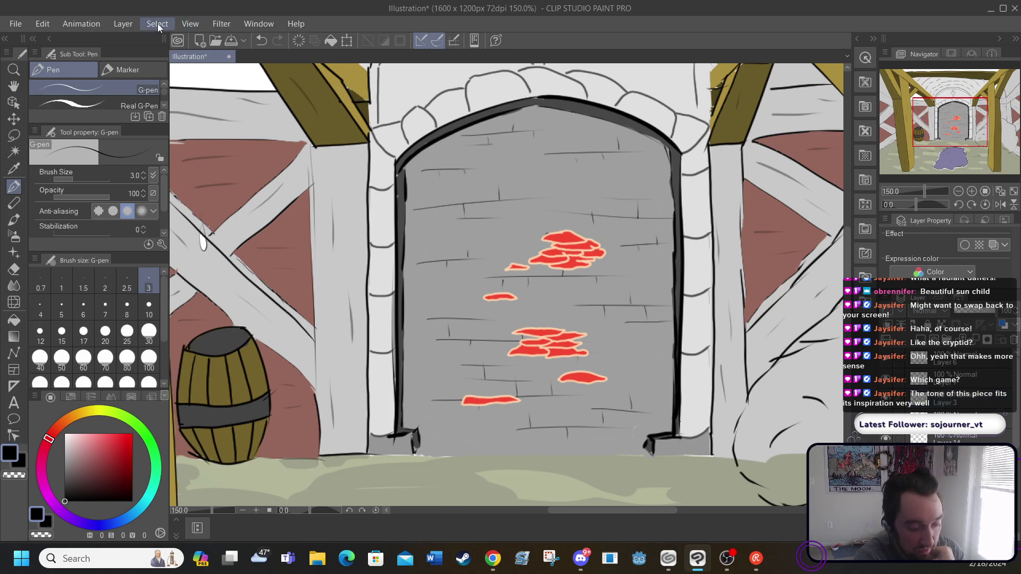
Add a new raster layer for coloring the rounded pile beside the doorway
{"action": "left_click", "coordinate": [122, 23]}
{"action": "left_click", "coordinate": [131, 34]}
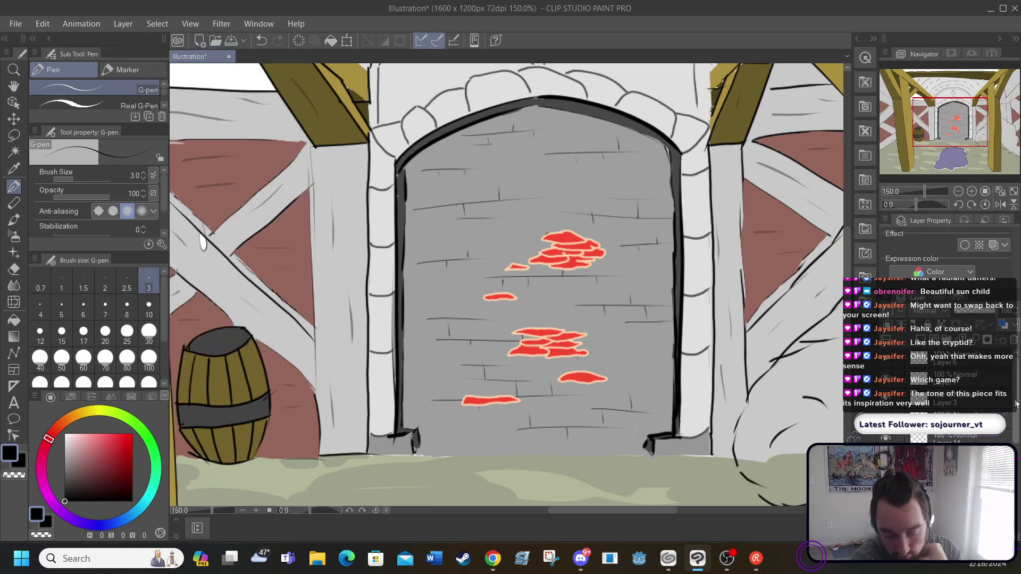
{"action": "scroll", "coordinate": [930, 383], "scroll_direction": "down", "scroll_amount": 2}
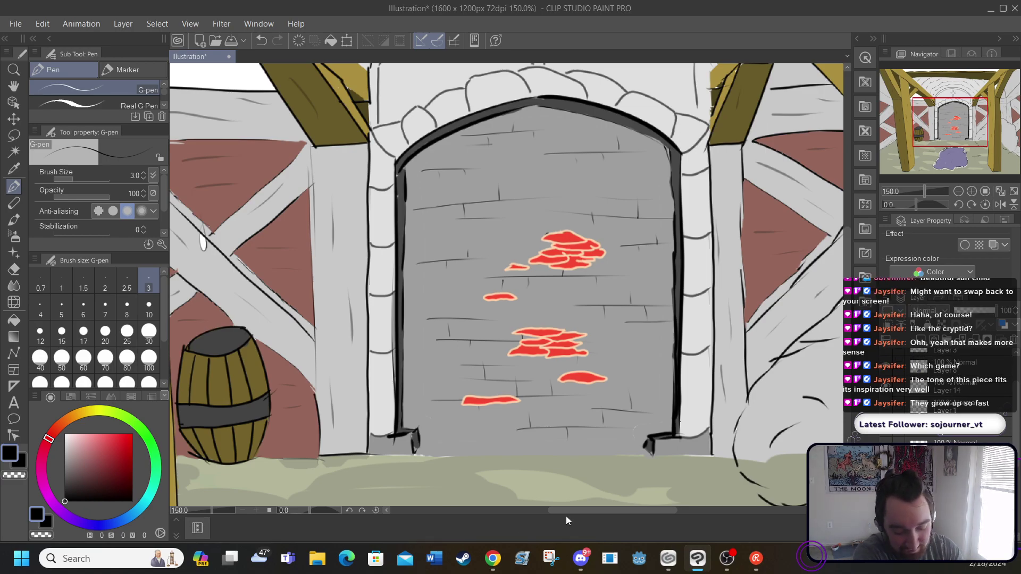
Edge the part of the pile between the doorway and the post in straw tan (H47 S38 V82) with the size 15 G-pen
{"action": "left_click_drag", "start_coordinate": [566, 511], "coordinate": [623, 512]}
{"action": "scroll", "coordinate": [505, 284], "scroll_direction": "down", "scroll_amount": 5}
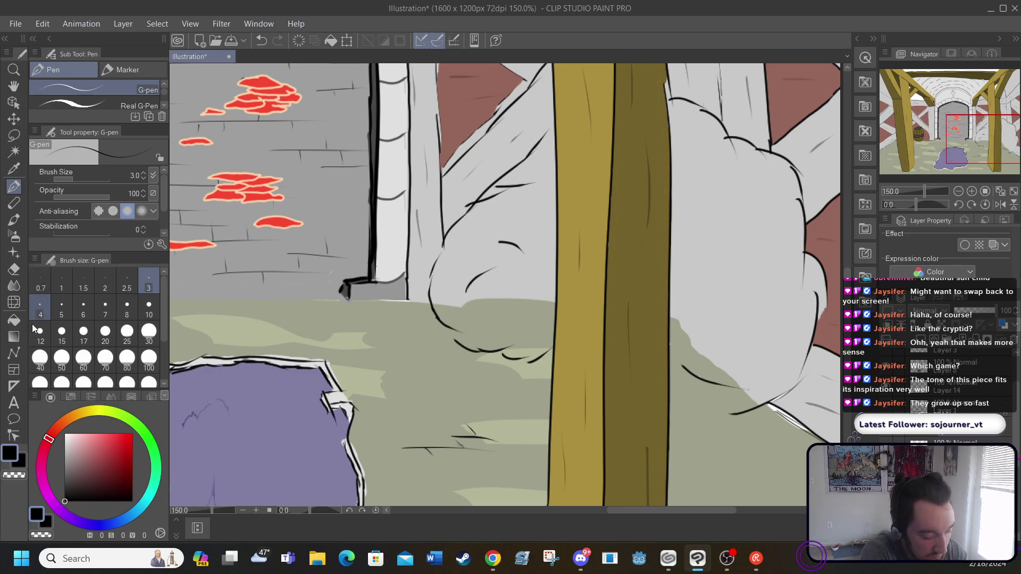
{"action": "left_click_drag", "start_coordinate": [79, 417], "coordinate": [87, 416]}
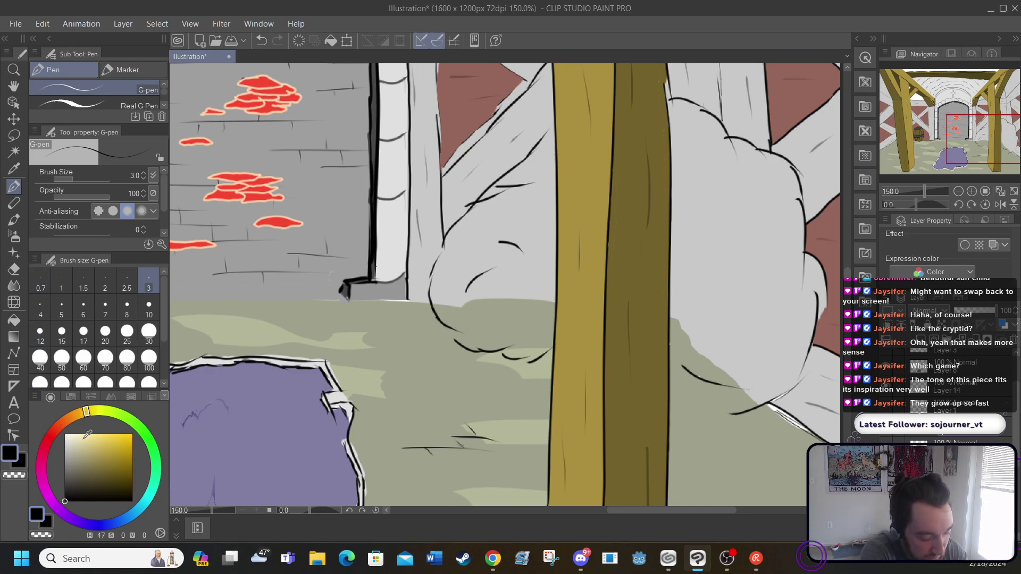
{"action": "left_click", "coordinate": [83, 436]}
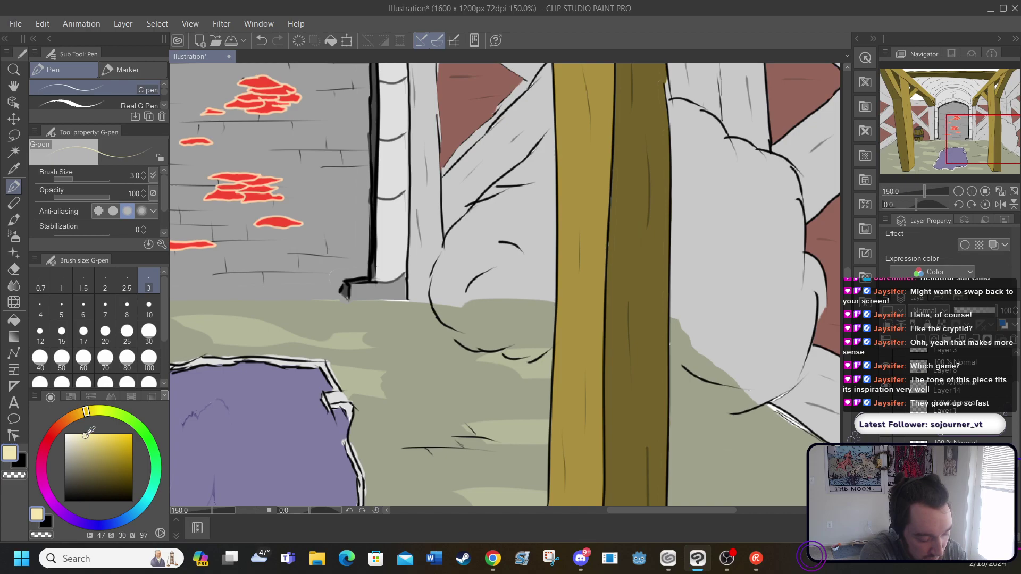
{"action": "left_click_drag", "start_coordinate": [92, 433], "coordinate": [90, 441]}
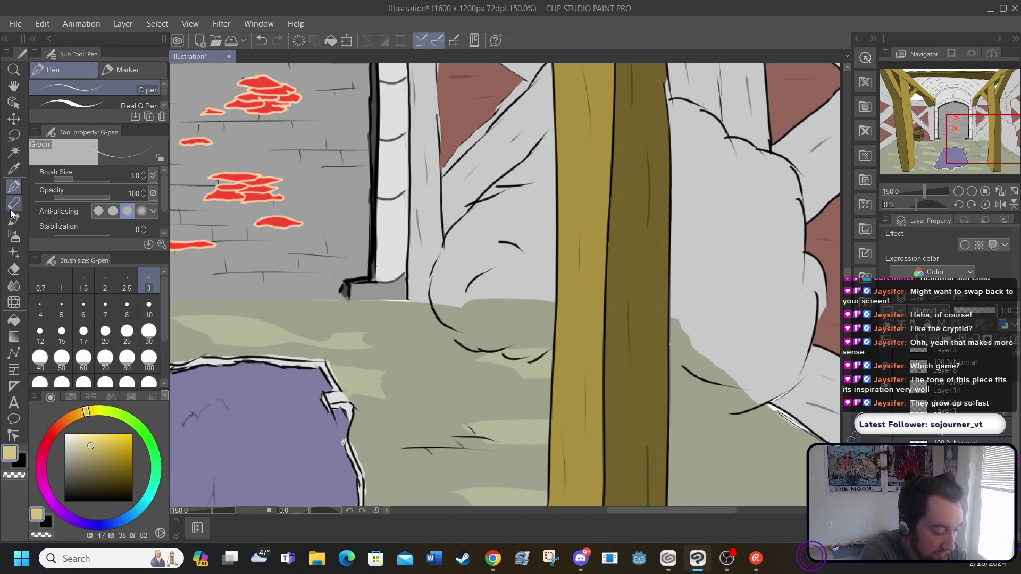
{"action": "left_click", "coordinate": [61, 333]}
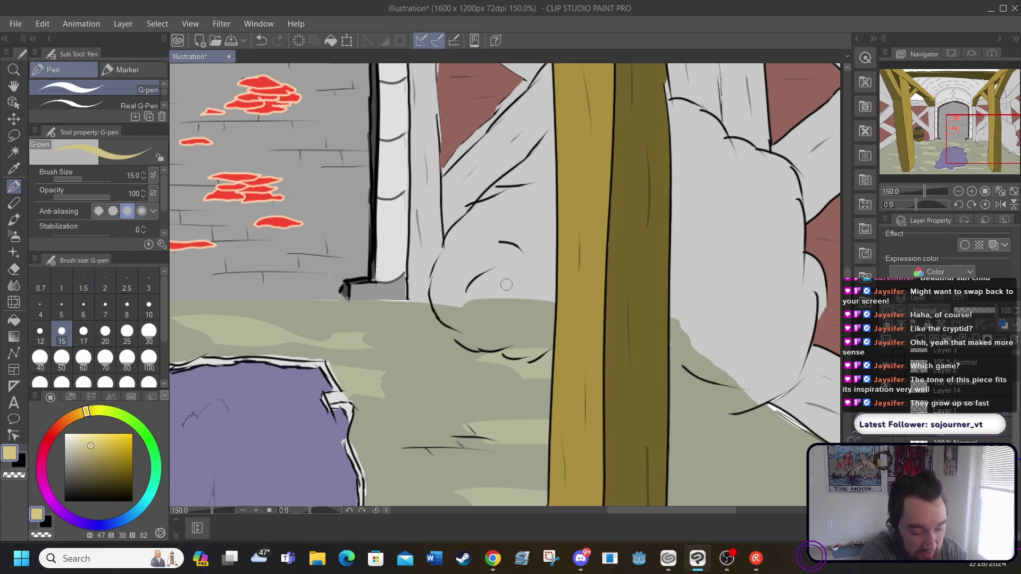
{"action": "mouse_move", "coordinate": [438, 272]}
{"action": "left_mouse_down"}
{"action": "mouse_move", "coordinate": [464, 214]}
{"action": "mouse_move", "coordinate": [484, 210]}
{"action": "mouse_move", "coordinate": [471, 220]}
{"action": "mouse_move", "coordinate": [536, 167]}
{"action": "mouse_move", "coordinate": [524, 170]}
{"action": "mouse_move", "coordinate": [554, 128]}
{"action": "left_mouse_up"}
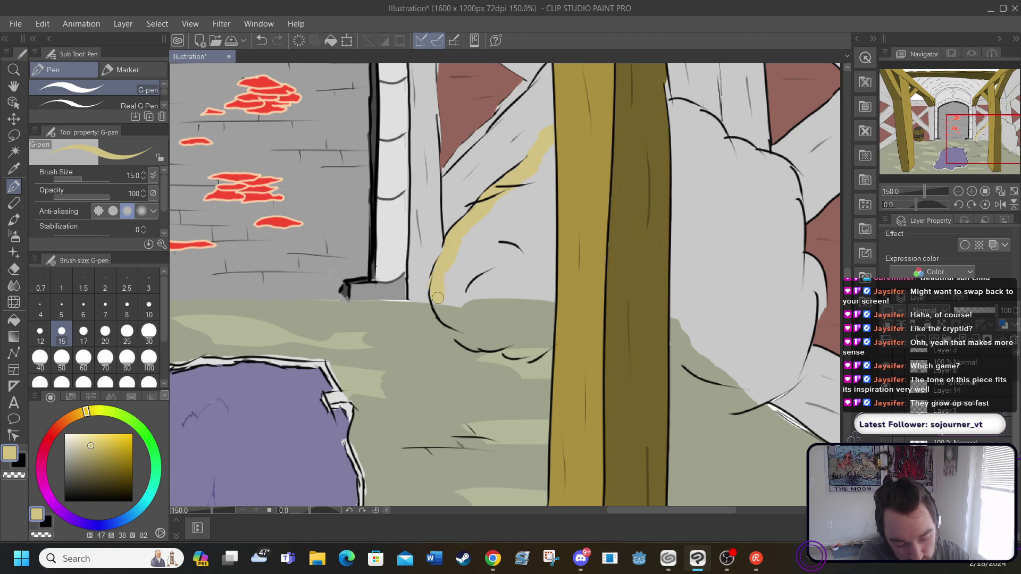
{"action": "mouse_move", "coordinate": [437, 298]}
{"action": "left_mouse_down"}
{"action": "mouse_move", "coordinate": [473, 343]}
{"action": "mouse_move", "coordinate": [516, 343]}
{"action": "mouse_move", "coordinate": [523, 352]}
{"action": "mouse_move", "coordinate": [512, 352]}
{"action": "mouse_move", "coordinate": [549, 340]}
{"action": "left_mouse_up"}
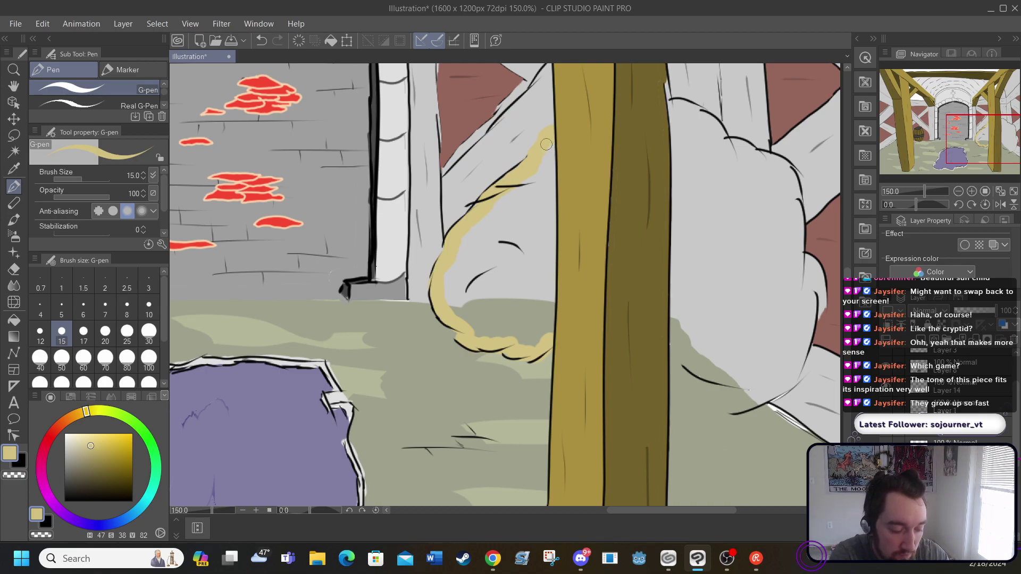
{"action": "left_click_drag", "start_coordinate": [546, 144], "coordinate": [548, 333]}
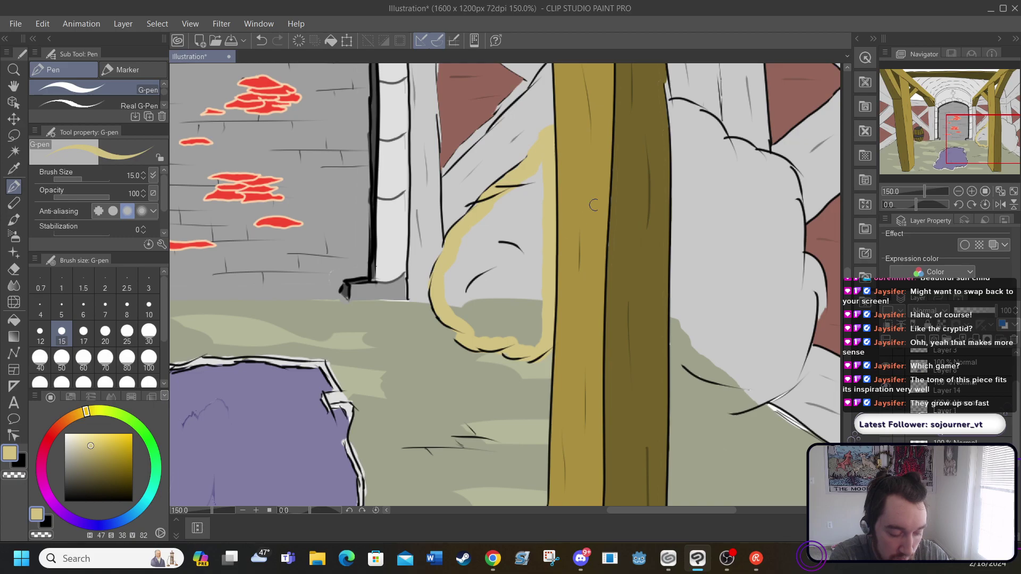
Edge the larger part of the pile beyond the post in the same straw tan, following its black outline all around
{"action": "mouse_move", "coordinate": [665, 112]}
{"action": "left_mouse_down"}
{"action": "mouse_move", "coordinate": [673, 342]}
{"action": "mouse_move", "coordinate": [683, 323]}
{"action": "mouse_move", "coordinate": [672, 348]}
{"action": "mouse_move", "coordinate": [721, 374]}
{"action": "mouse_move", "coordinate": [704, 373]}
{"action": "mouse_move", "coordinate": [729, 384]}
{"action": "mouse_move", "coordinate": [714, 377]}
{"action": "mouse_move", "coordinate": [729, 405]}
{"action": "mouse_move", "coordinate": [736, 393]}
{"action": "mouse_move", "coordinate": [742, 403]}
{"action": "mouse_move", "coordinate": [768, 396]}
{"action": "mouse_move", "coordinate": [799, 357]}
{"action": "left_mouse_up"}
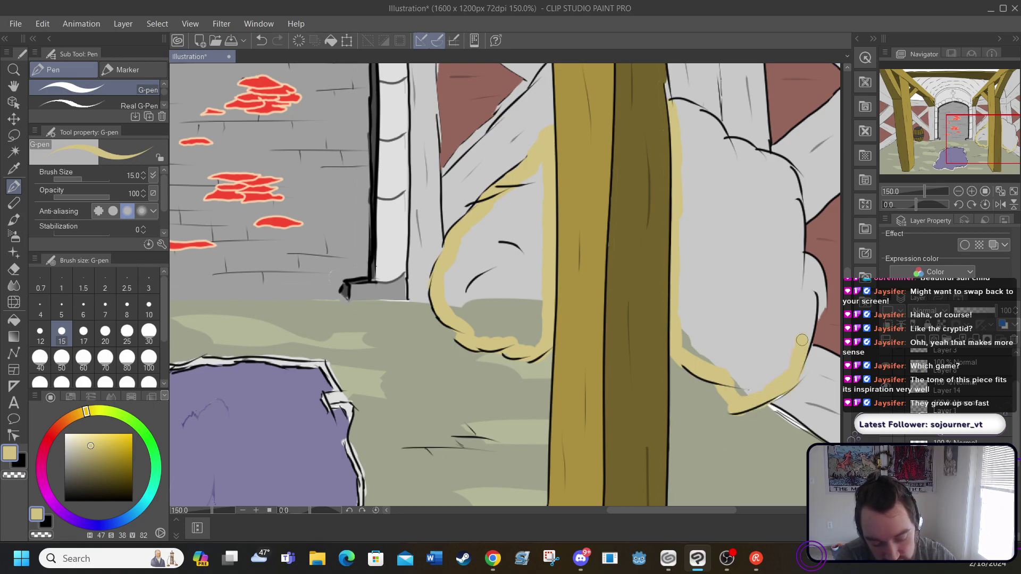
{"action": "mouse_move", "coordinate": [809, 315]}
{"action": "left_mouse_down"}
{"action": "mouse_move", "coordinate": [821, 301]}
{"action": "mouse_move", "coordinate": [814, 276]}
{"action": "left_mouse_up"}
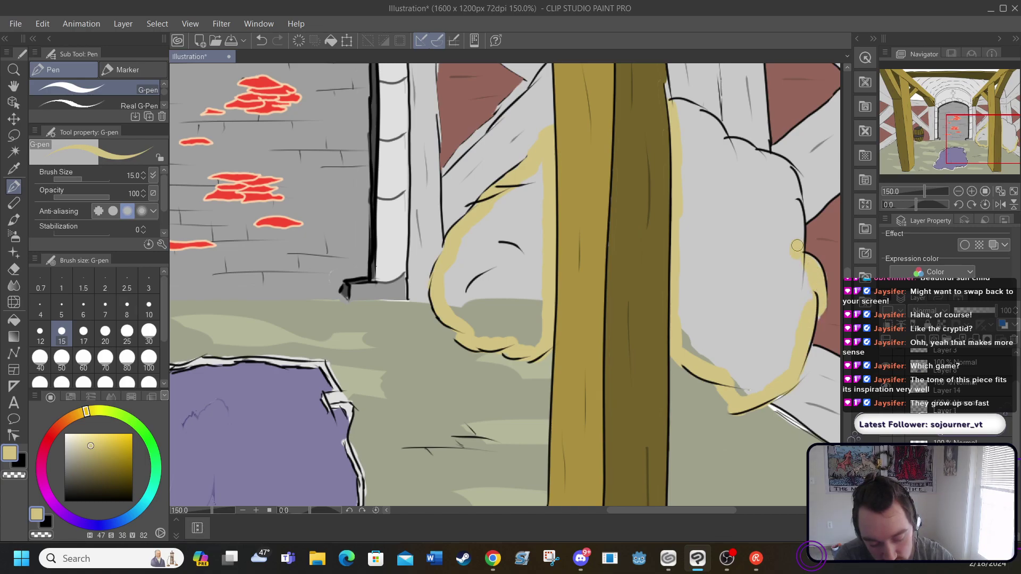
{"action": "mouse_move", "coordinate": [797, 243]}
{"action": "left_mouse_down"}
{"action": "mouse_move", "coordinate": [794, 189]}
{"action": "mouse_move", "coordinate": [774, 154]}
{"action": "left_mouse_up"}
{"action": "left_click_drag", "start_coordinate": [673, 100], "coordinate": [695, 112]}
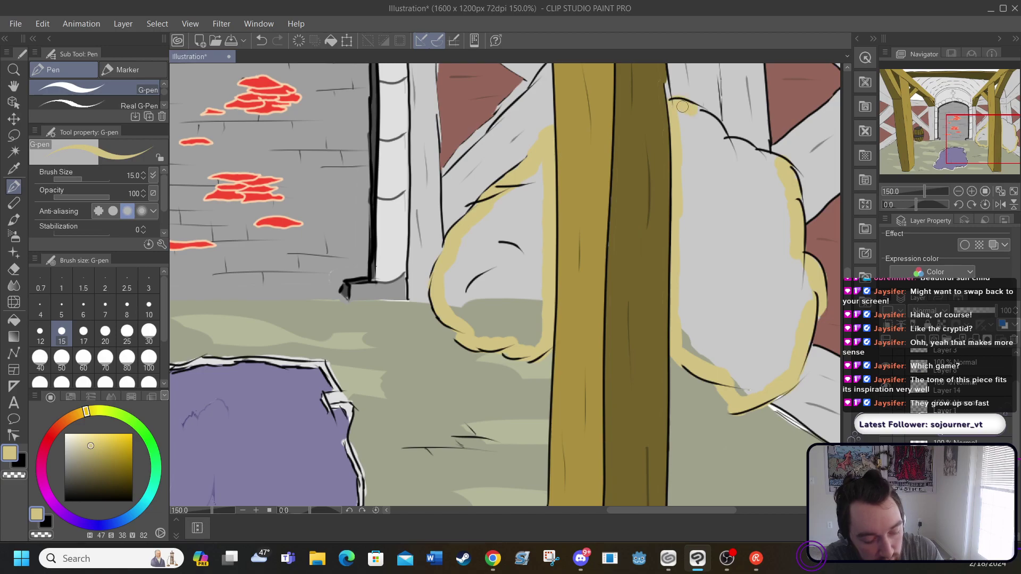
{"action": "left_click", "coordinate": [261, 40]}
{"action": "mouse_move", "coordinate": [682, 98]}
{"action": "left_mouse_down"}
{"action": "mouse_move", "coordinate": [670, 109]}
{"action": "mouse_move", "coordinate": [696, 113]}
{"action": "mouse_move", "coordinate": [749, 155]}
{"action": "left_mouse_up"}
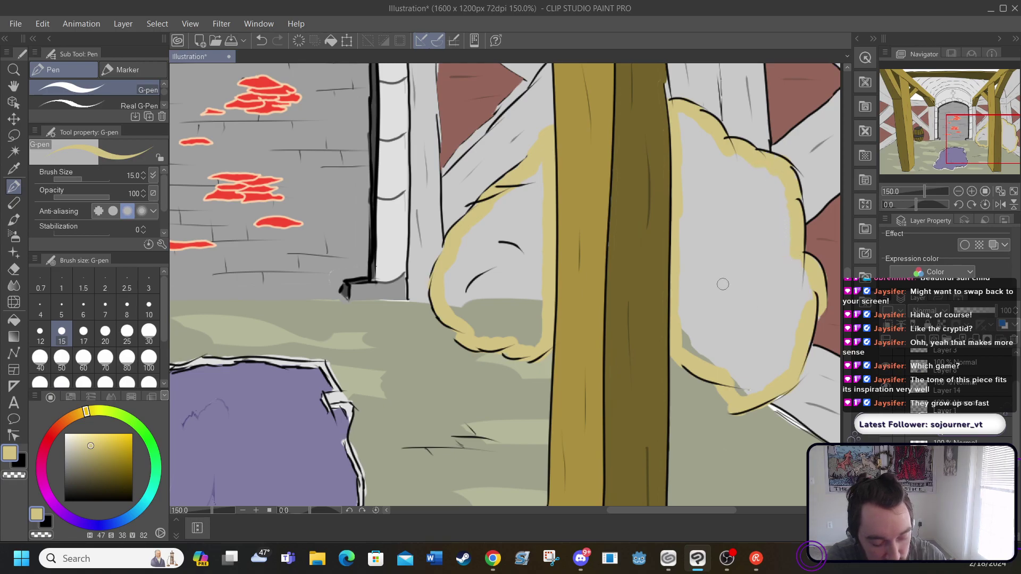
Fill the inside of both parts of the pile with straw tan using the G-pen at size 25
{"action": "key", "text": "bracketright"}
{"action": "key", "text": "bracketright"}
{"action": "key", "text": "bracketright"}
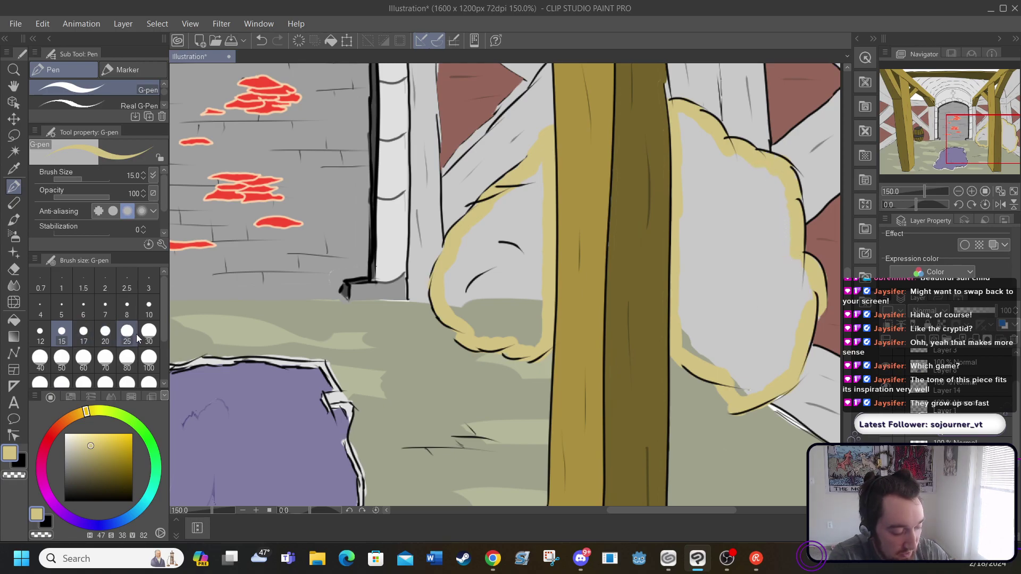
{"action": "mouse_move", "coordinate": [684, 326]}
{"action": "left_mouse_down"}
{"action": "mouse_move", "coordinate": [686, 359]}
{"action": "mouse_move", "coordinate": [692, 349]}
{"action": "mouse_move", "coordinate": [742, 389]}
{"action": "mouse_move", "coordinate": [789, 351]}
{"action": "mouse_move", "coordinate": [796, 273]}
{"action": "mouse_move", "coordinate": [805, 292]}
{"action": "mouse_move", "coordinate": [793, 286]}
{"action": "mouse_move", "coordinate": [806, 298]}
{"action": "mouse_move", "coordinate": [787, 289]}
{"action": "mouse_move", "coordinate": [778, 330]}
{"action": "mouse_move", "coordinate": [779, 214]}
{"action": "mouse_move", "coordinate": [767, 185]}
{"action": "mouse_move", "coordinate": [777, 193]}
{"action": "mouse_move", "coordinate": [677, 121]}
{"action": "mouse_move", "coordinate": [690, 213]}
{"action": "mouse_move", "coordinate": [681, 243]}
{"action": "mouse_move", "coordinate": [704, 336]}
{"action": "mouse_move", "coordinate": [734, 358]}
{"action": "mouse_move", "coordinate": [754, 305]}
{"action": "mouse_move", "coordinate": [768, 335]}
{"action": "mouse_move", "coordinate": [742, 332]}
{"action": "mouse_move", "coordinate": [723, 261]}
{"action": "mouse_move", "coordinate": [711, 273]}
{"action": "mouse_move", "coordinate": [732, 347]}
{"action": "mouse_move", "coordinate": [731, 296]}
{"action": "mouse_move", "coordinate": [763, 211]}
{"action": "mouse_move", "coordinate": [734, 172]}
{"action": "mouse_move", "coordinate": [728, 229]}
{"action": "mouse_move", "coordinate": [699, 241]}
{"action": "mouse_move", "coordinate": [703, 214]}
{"action": "mouse_move", "coordinate": [730, 238]}
{"action": "mouse_move", "coordinate": [688, 255]}
{"action": "left_mouse_up"}
{"action": "mouse_move", "coordinate": [457, 275]}
{"action": "left_mouse_down"}
{"action": "mouse_move", "coordinate": [536, 167]}
{"action": "mouse_move", "coordinate": [535, 340]}
{"action": "mouse_move", "coordinate": [466, 322]}
{"action": "mouse_move", "coordinate": [450, 295]}
{"action": "mouse_move", "coordinate": [467, 297]}
{"action": "mouse_move", "coordinate": [485, 241]}
{"action": "mouse_move", "coordinate": [506, 215]}
{"action": "mouse_move", "coordinate": [486, 251]}
{"action": "mouse_move", "coordinate": [523, 207]}
{"action": "mouse_move", "coordinate": [500, 253]}
{"action": "mouse_move", "coordinate": [519, 218]}
{"action": "mouse_move", "coordinate": [516, 315]}
{"action": "mouse_move", "coordinate": [488, 270]}
{"action": "mouse_move", "coordinate": [479, 295]}
{"action": "mouse_move", "coordinate": [478, 317]}
{"action": "mouse_move", "coordinate": [508, 320]}
{"action": "left_mouse_up"}
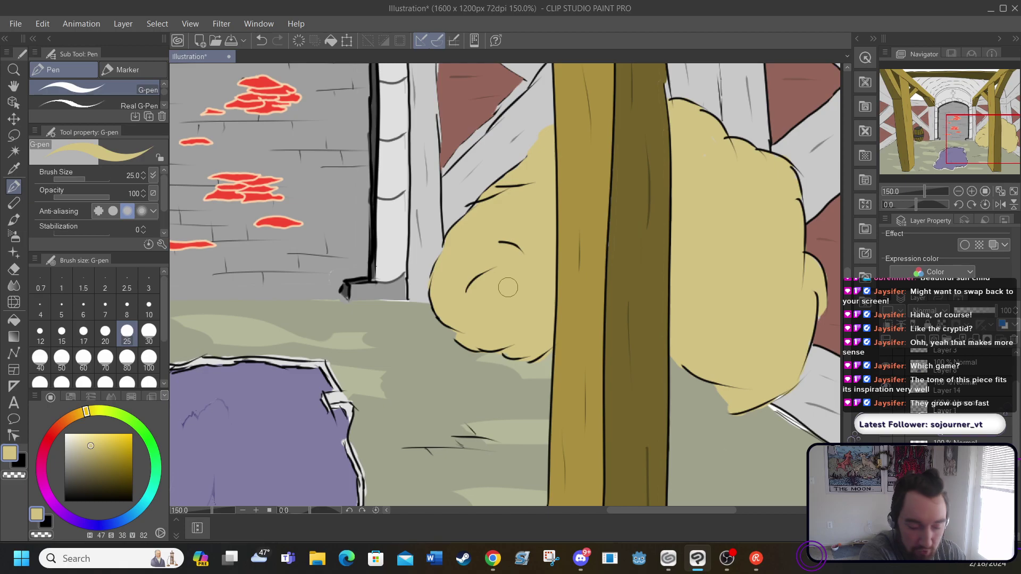
Paint the first broad straw streaks on both parts of the pile in darker tan (H47 S34 V66) with the size 15 G-pen
{"action": "left_click", "coordinate": [86, 450]}
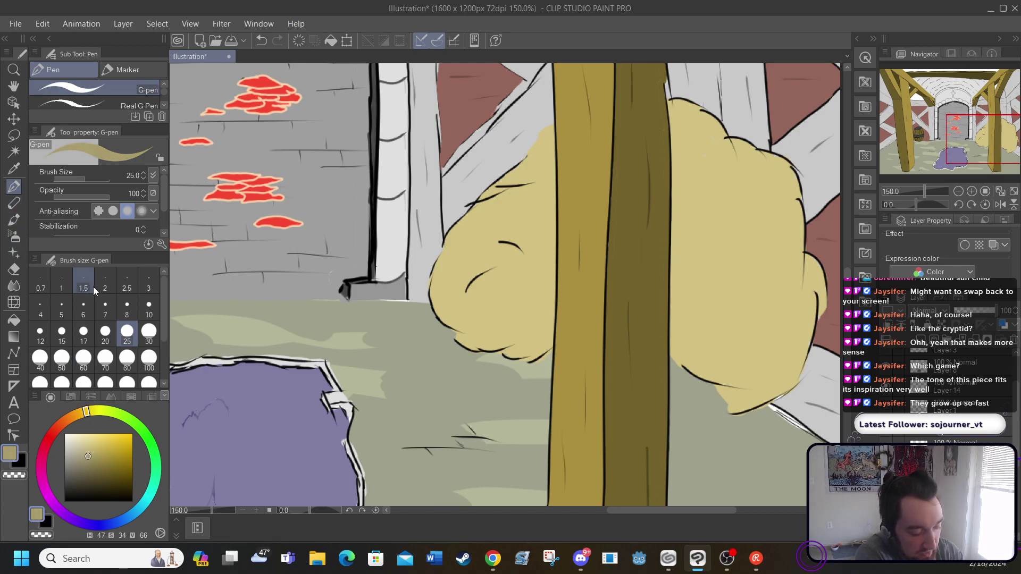
{"action": "left_click", "coordinate": [80, 333]}
{"action": "left_click", "coordinate": [62, 332]}
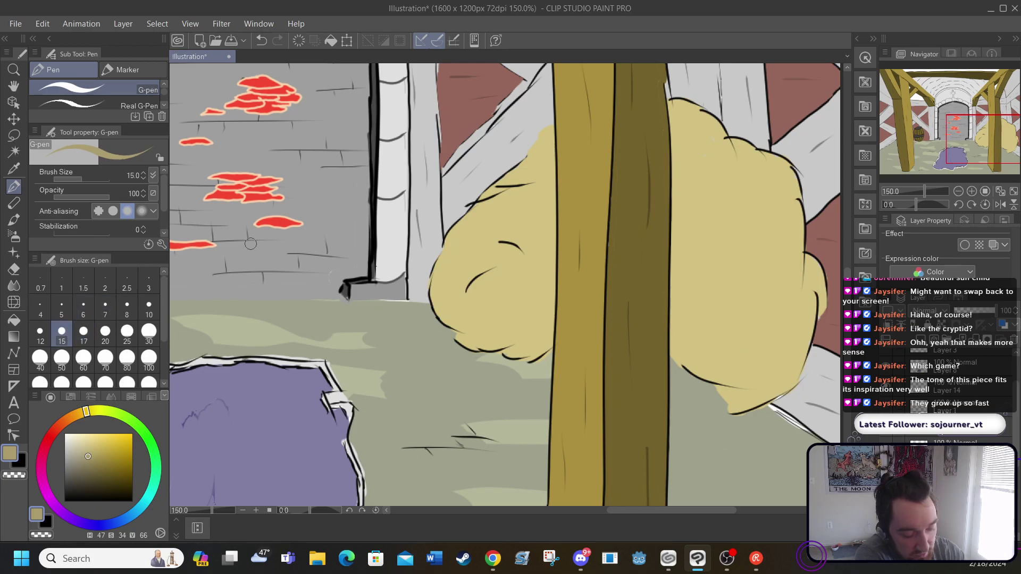
{"action": "left_click_drag", "start_coordinate": [472, 257], "coordinate": [481, 258]}
{"action": "left_click_drag", "start_coordinate": [497, 301], "coordinate": [534, 292]}
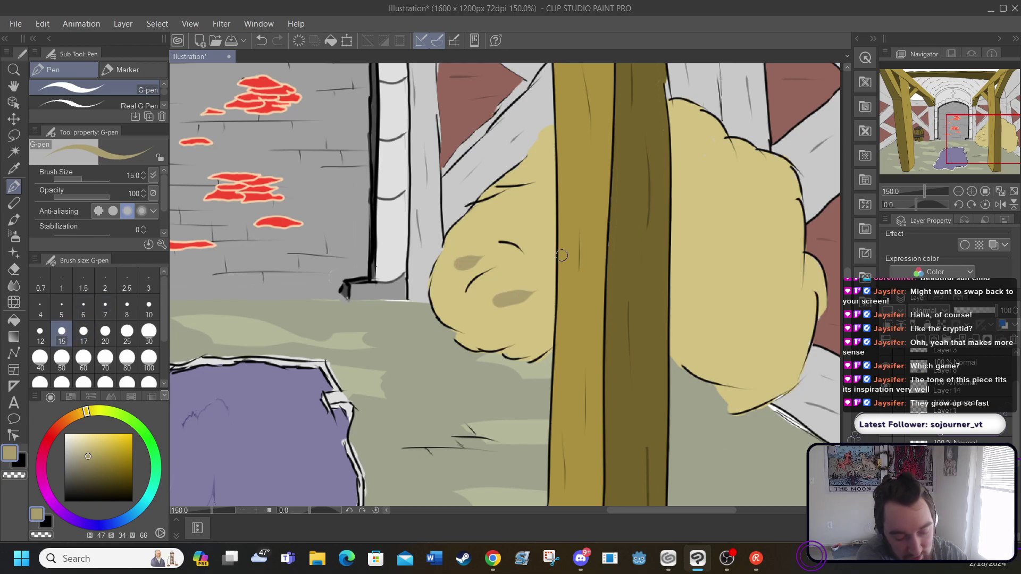
{"action": "left_click_drag", "start_coordinate": [684, 218], "coordinate": [757, 250]}
{"action": "left_click_drag", "start_coordinate": [761, 314], "coordinate": [693, 291]}
{"action": "left_click_drag", "start_coordinate": [694, 169], "coordinate": [735, 184]}
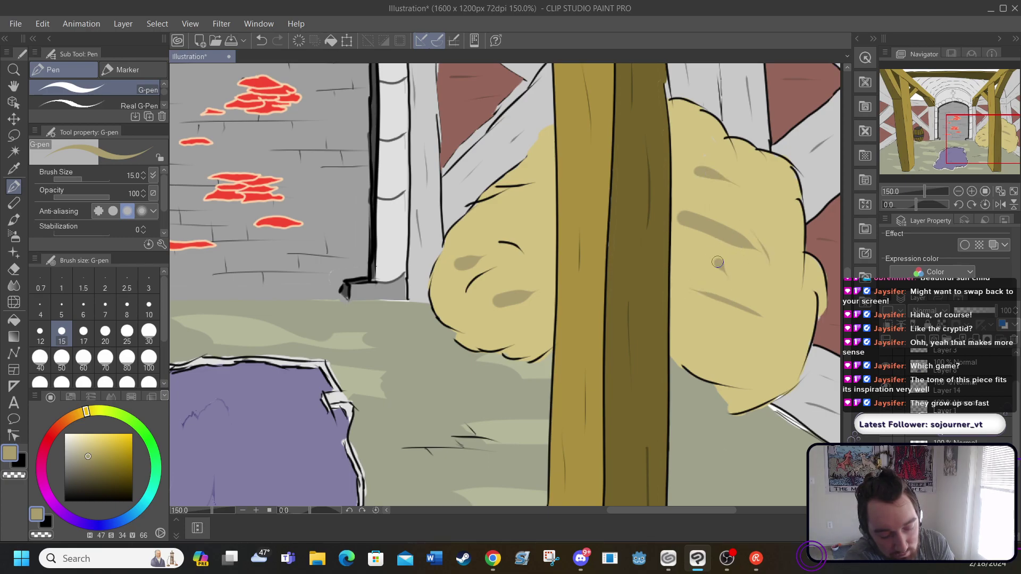
{"action": "left_click_drag", "start_coordinate": [694, 234], "coordinate": [723, 272]}
{"action": "left_click_drag", "start_coordinate": [696, 303], "coordinate": [719, 356]}
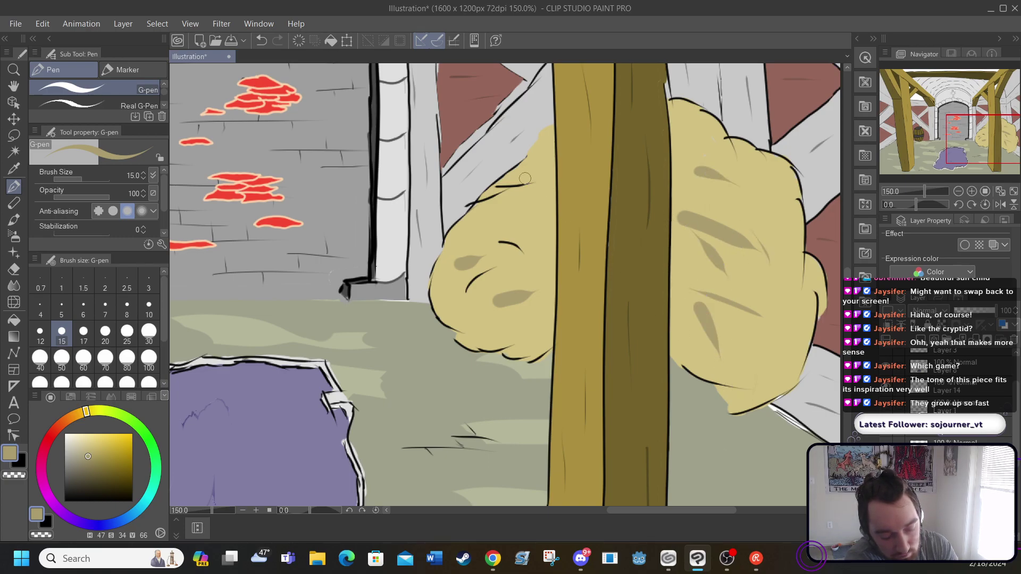
Add more thin darker tan straw streaks to the pile, mostly crossing the streaks on the larger part beyond the post
{"action": "left_click_drag", "start_coordinate": [535, 205], "coordinate": [531, 230]}
{"action": "left_click_drag", "start_coordinate": [476, 300], "coordinate": [506, 281]}
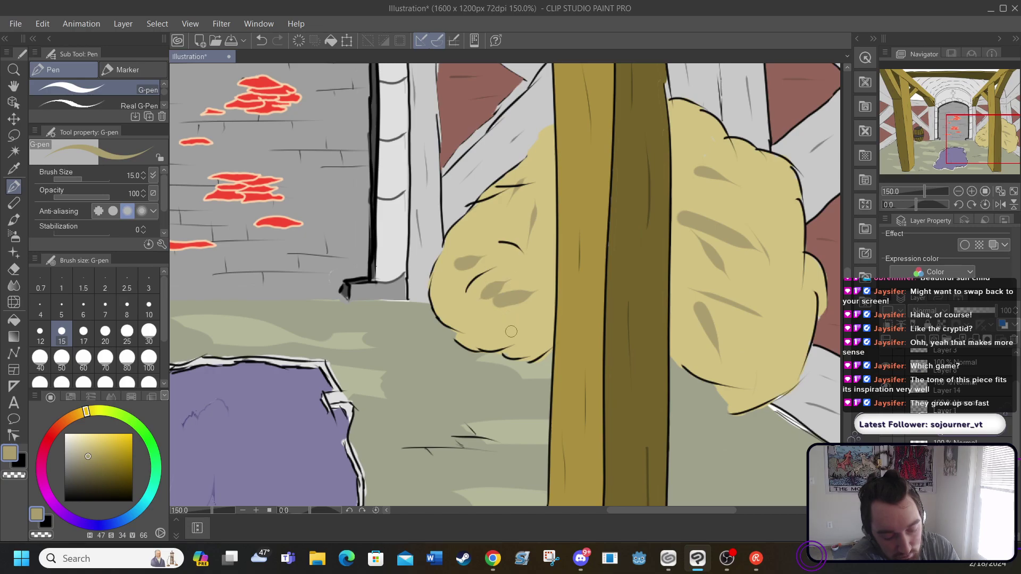
{"action": "left_click_drag", "start_coordinate": [539, 322], "coordinate": [511, 339]}
{"action": "left_click_drag", "start_coordinate": [707, 190], "coordinate": [721, 210]}
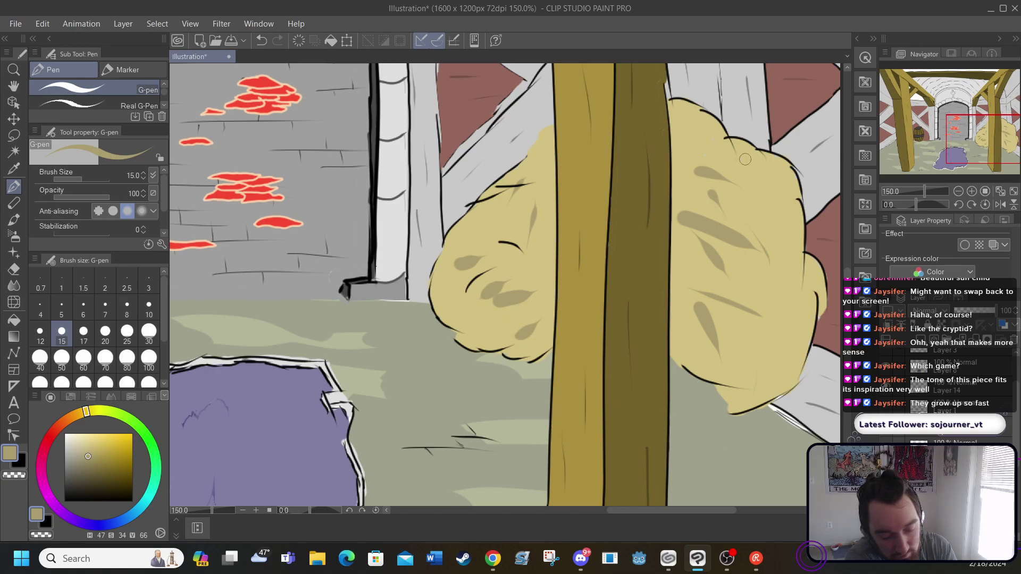
{"action": "left_click_drag", "start_coordinate": [745, 159], "coordinate": [755, 179]}
{"action": "left_click_drag", "start_coordinate": [756, 258], "coordinate": [774, 303]}
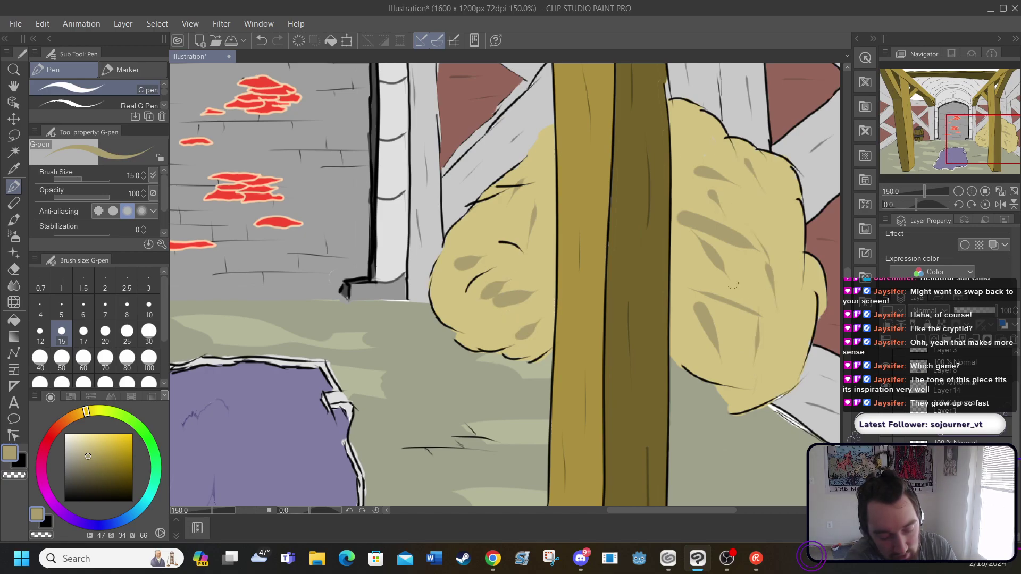
{"action": "left_click_drag", "start_coordinate": [687, 255], "coordinate": [699, 345]}
{"action": "left_click_drag", "start_coordinate": [743, 277], "coordinate": [771, 352]}
{"action": "left_click_drag", "start_coordinate": [691, 133], "coordinate": [697, 159]}
{"action": "left_click_drag", "start_coordinate": [747, 205], "coordinate": [776, 282]}
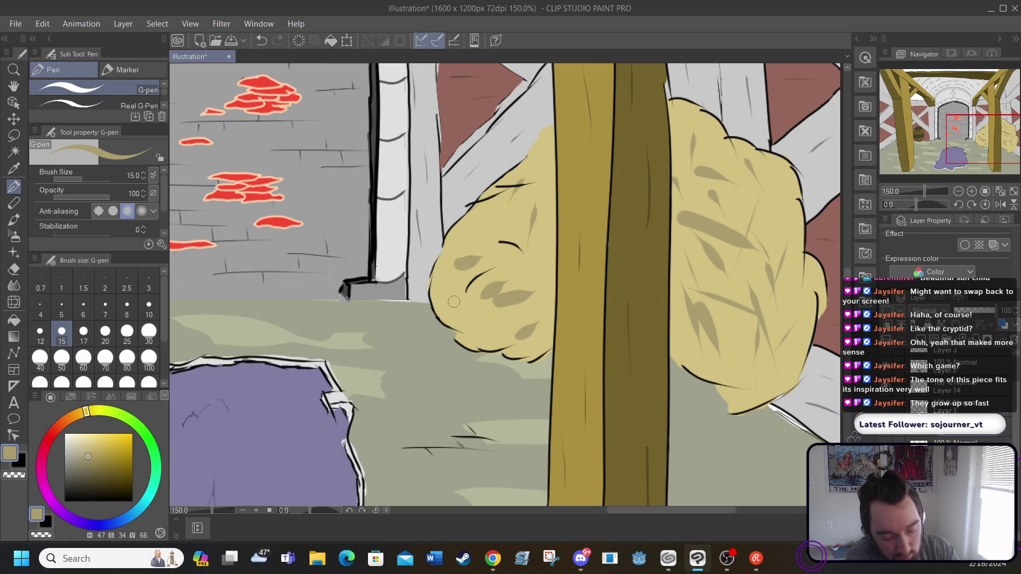
Cover the smaller part of the pile beside the doorway with additional crossing darker tan straw streaks
{"action": "left_click_drag", "start_coordinate": [467, 272], "coordinate": [453, 304]}
{"action": "left_click_drag", "start_coordinate": [499, 187], "coordinate": [503, 236]}
{"action": "mouse_move", "coordinate": [519, 304]}
{"action": "left_mouse_down"}
{"action": "mouse_move", "coordinate": [514, 335]}
{"action": "mouse_move", "coordinate": [513, 315]}
{"action": "left_mouse_up"}
{"action": "left_click_drag", "start_coordinate": [532, 302], "coordinate": [518, 323]}
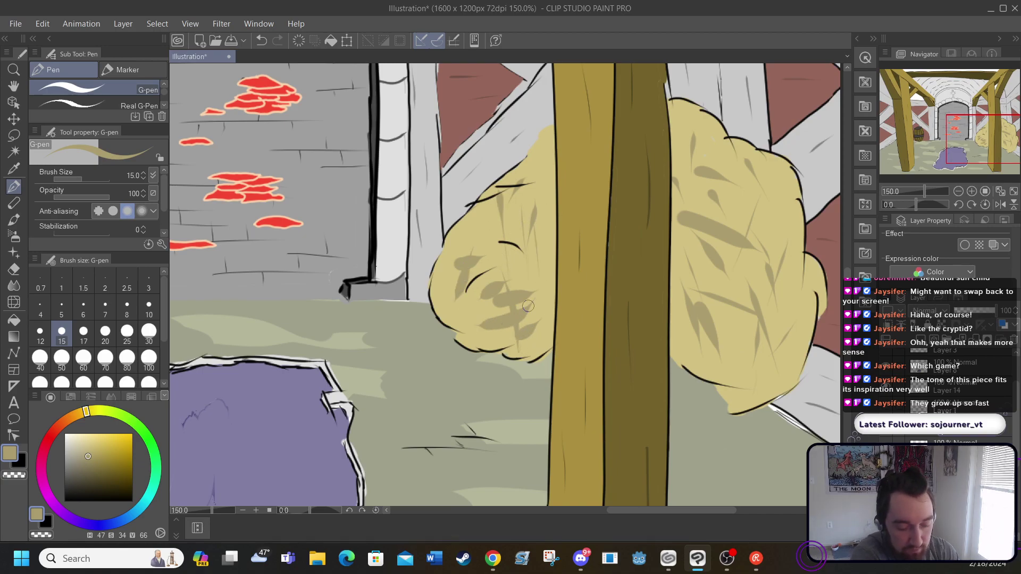
{"action": "left_click_drag", "start_coordinate": [555, 265], "coordinate": [532, 277]}
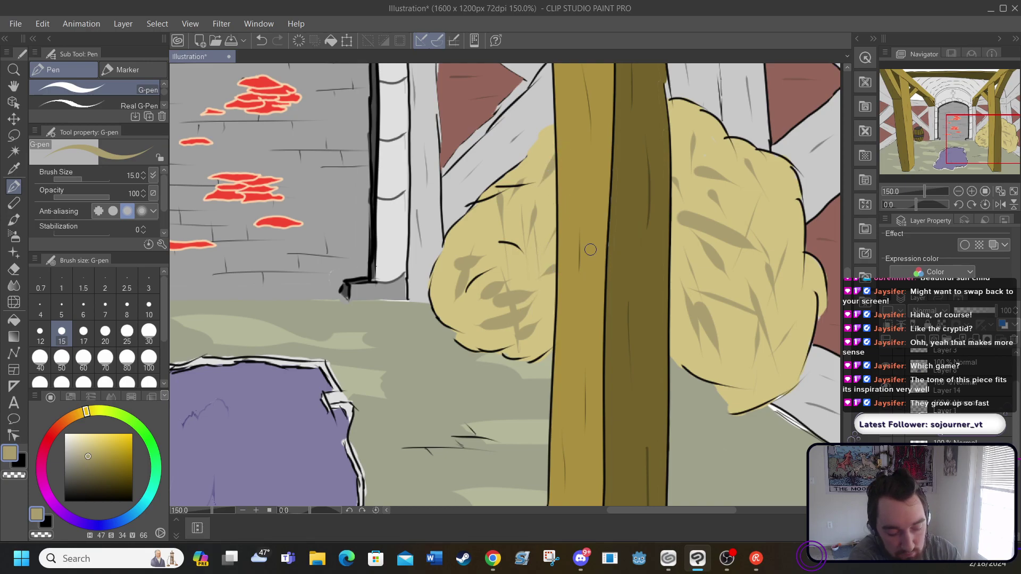
{"action": "left_click_drag", "start_coordinate": [531, 236], "coordinate": [553, 269]}
{"action": "left_click_drag", "start_coordinate": [528, 296], "coordinate": [549, 309]}
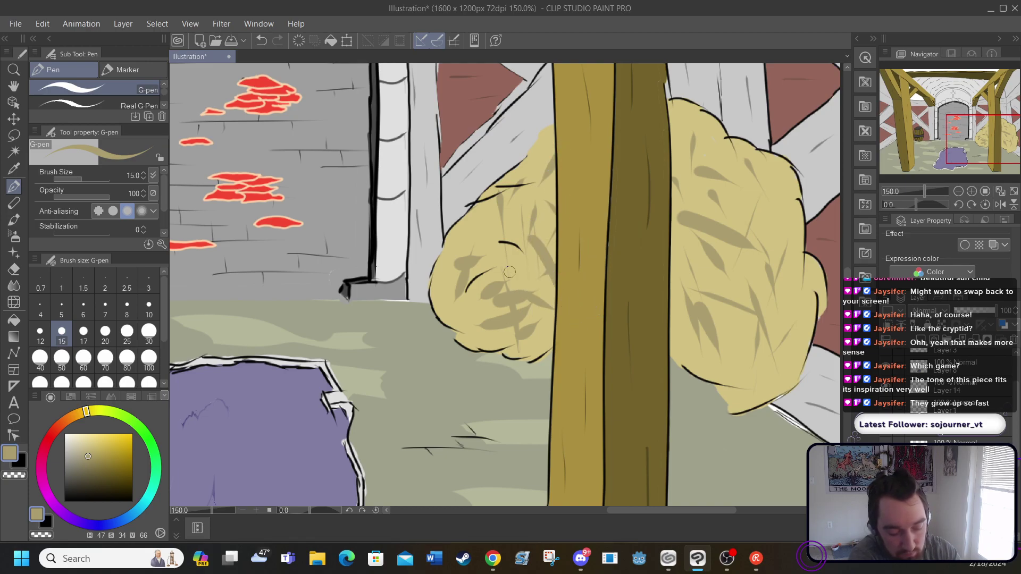
{"action": "left_click_drag", "start_coordinate": [691, 257], "coordinate": [673, 275]}
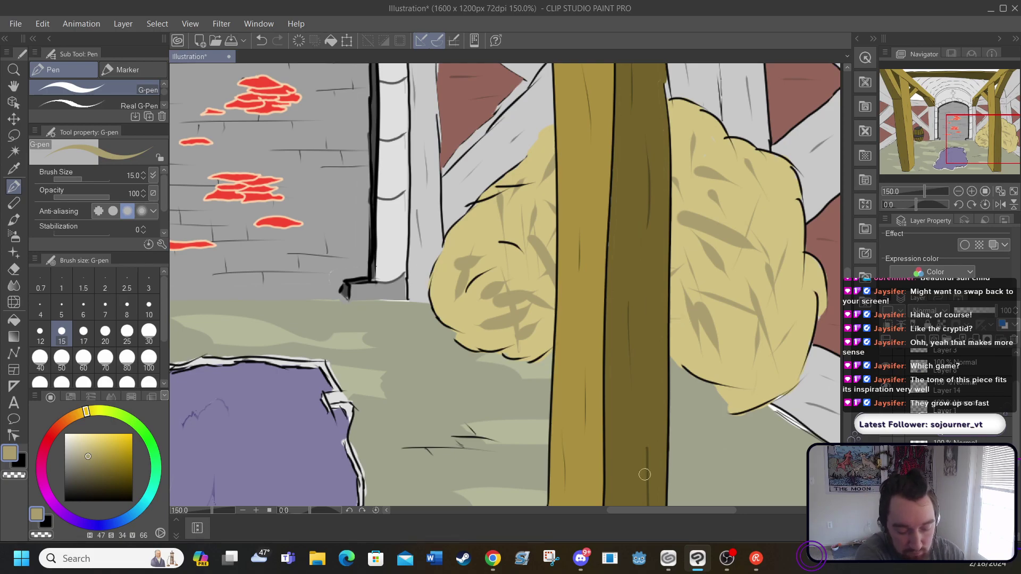
Fit the whole illustration to the screen and toggle several layers' visibility to check what each one holds
{"action": "left_click_drag", "start_coordinate": [643, 511], "coordinate": [602, 515]}
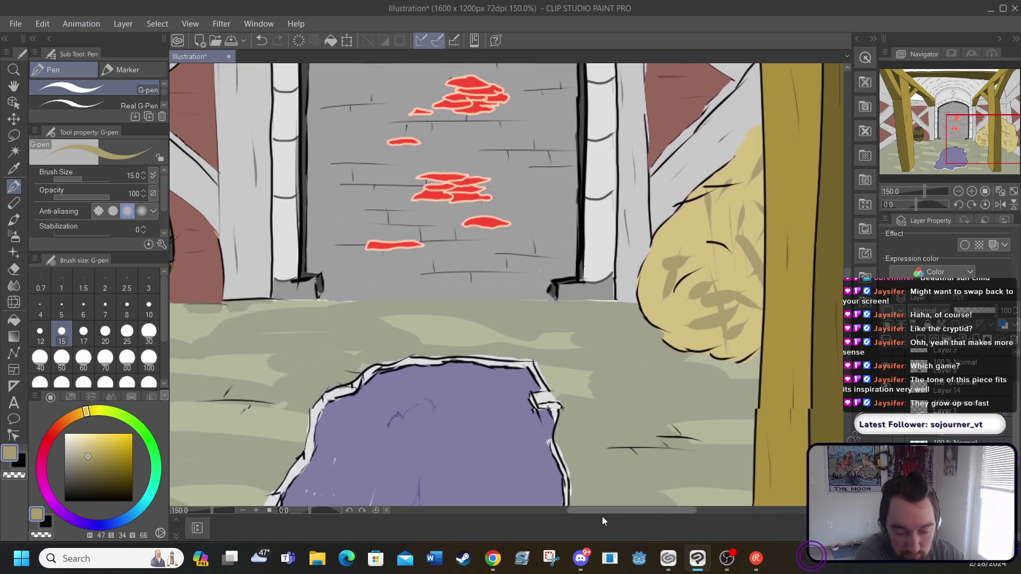
{"action": "left_click", "coordinate": [191, 23]}
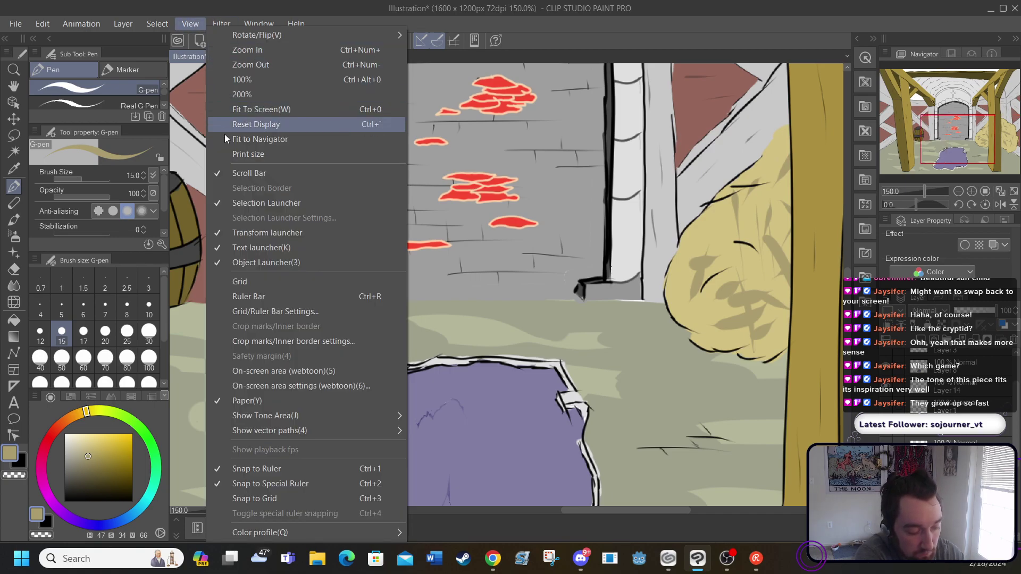
{"action": "left_click", "coordinate": [238, 108]}
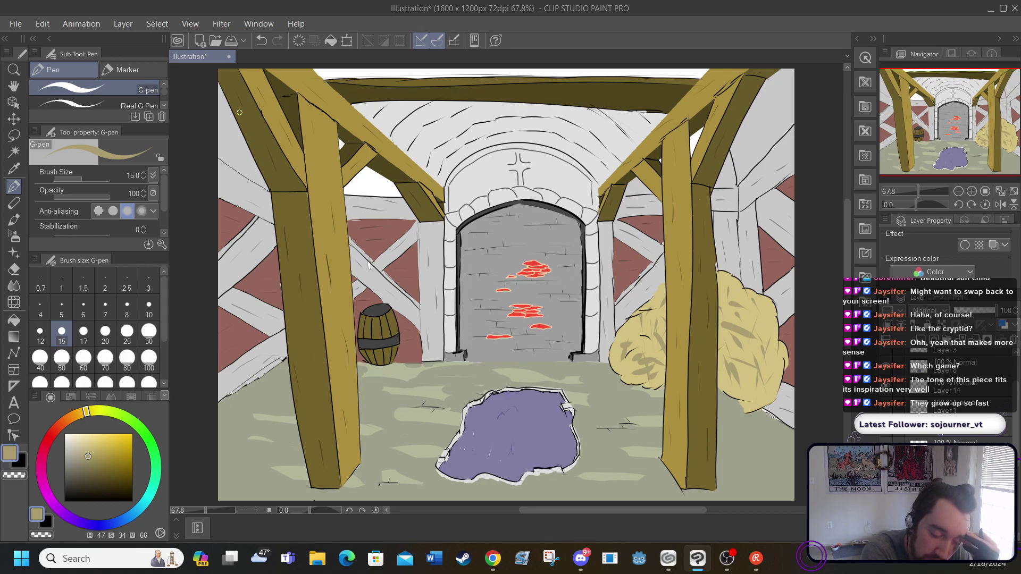
{"action": "left_click_drag", "start_coordinate": [1012, 380], "coordinate": [1012, 364]}
{"action": "key", "text": "ctrl+z"}
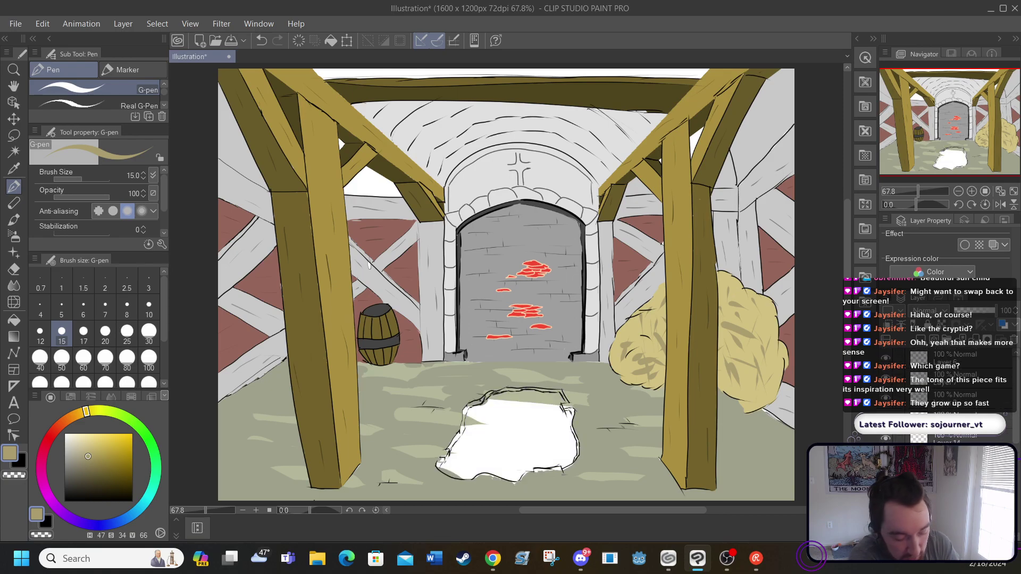
{"action": "key", "text": "ctrl+y"}
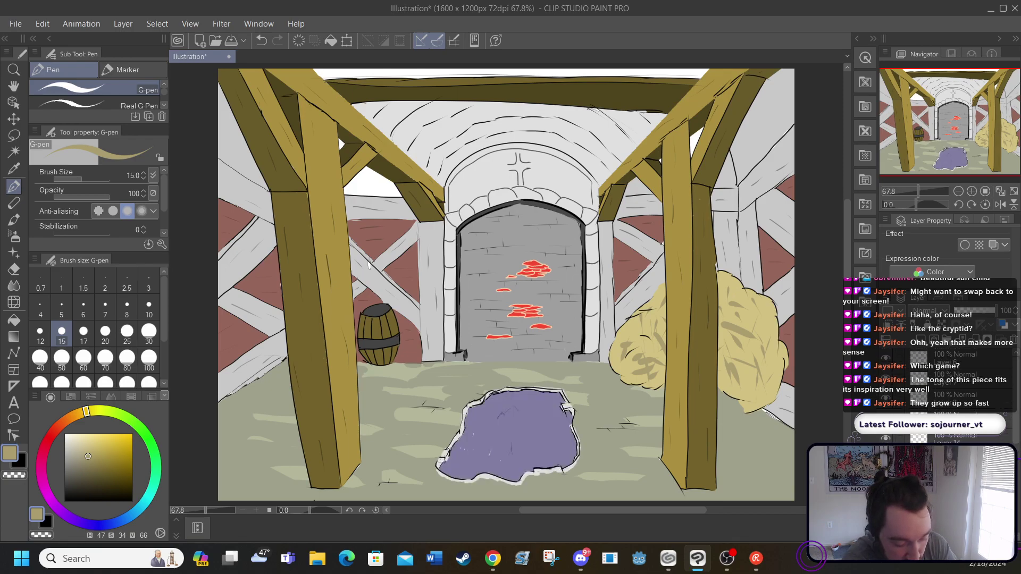
{"action": "key", "text": "ctrl+z"}
{"action": "key", "text": "ctrl+y"}
{"action": "left_click", "coordinate": [886, 398]}
{"action": "left_click", "coordinate": [885, 398]}
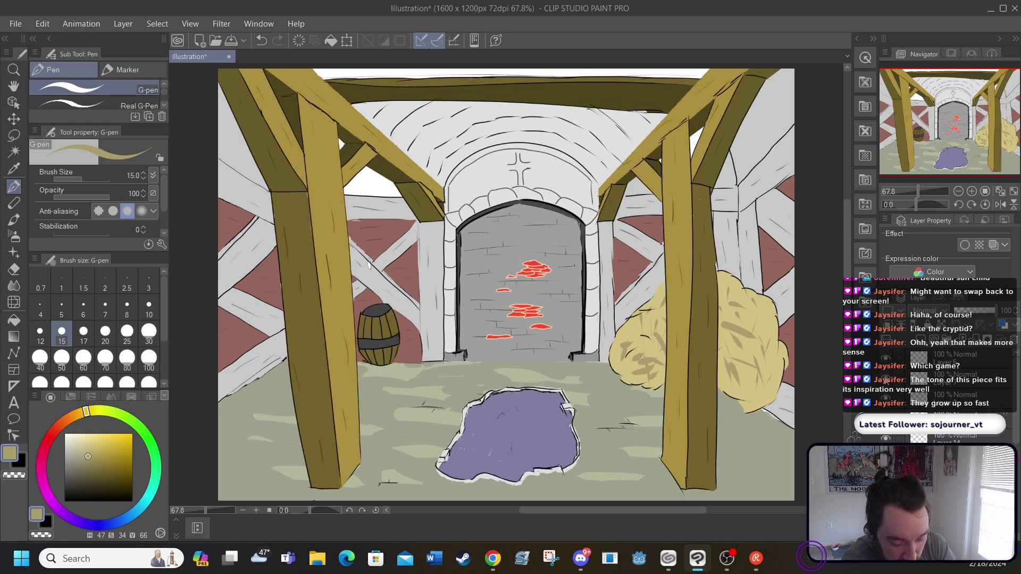
{"action": "left_click", "coordinate": [886, 381]}
{"action": "left_click", "coordinate": [886, 380]}
{"action": "left_click", "coordinate": [885, 439]}
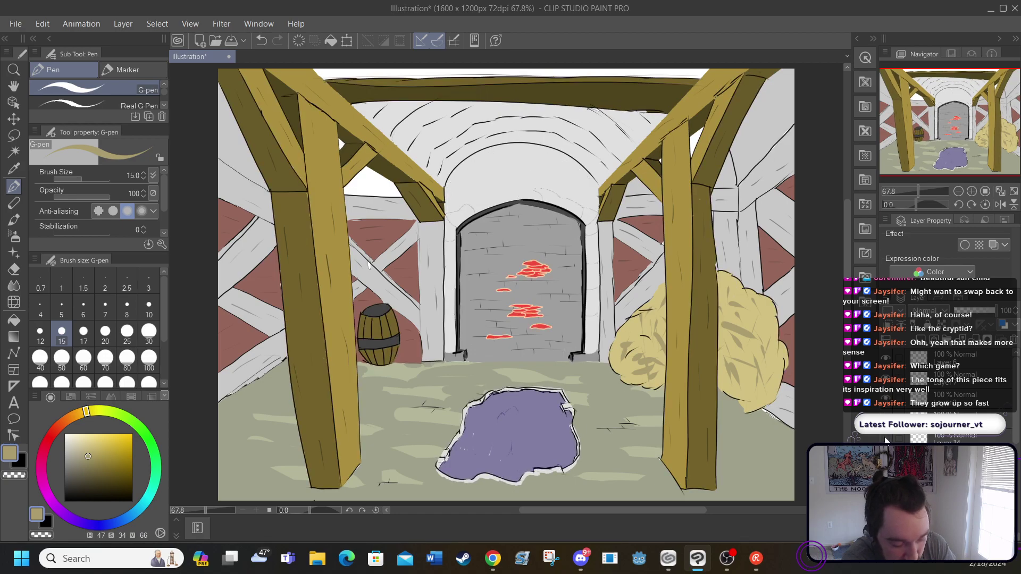
{"action": "left_click", "coordinate": [885, 439]}
{"action": "left_click", "coordinate": [885, 418]}
{"action": "left_click", "coordinate": [885, 418]}
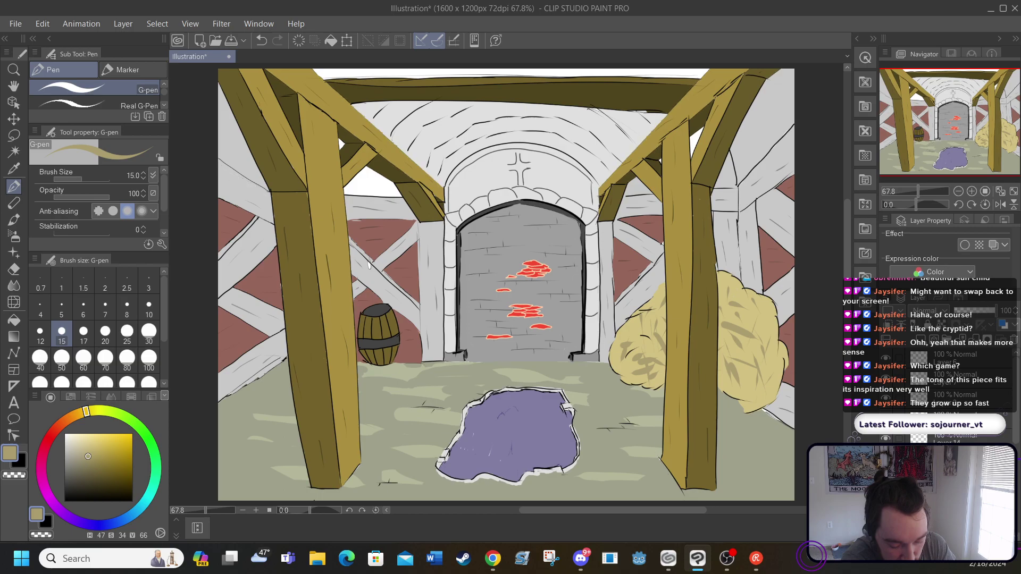
Toggle one layer's visibility off and on to check which part of the drawing it holds
{"action": "left_click", "coordinate": [885, 439]}
{"action": "left_click", "coordinate": [885, 439]}
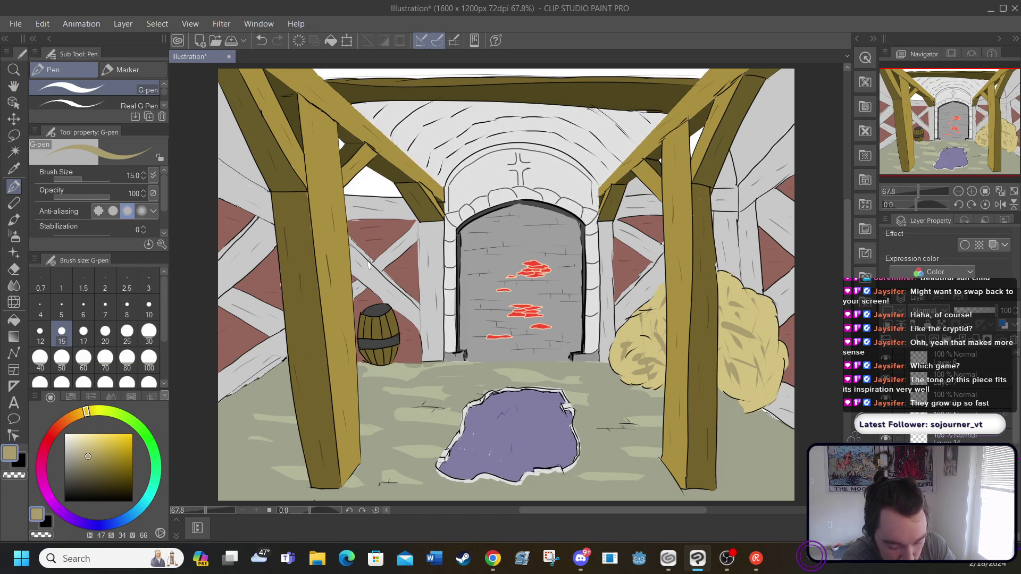
{"action": "left_click", "coordinate": [885, 439]}
{"action": "left_click", "coordinate": [886, 439]}
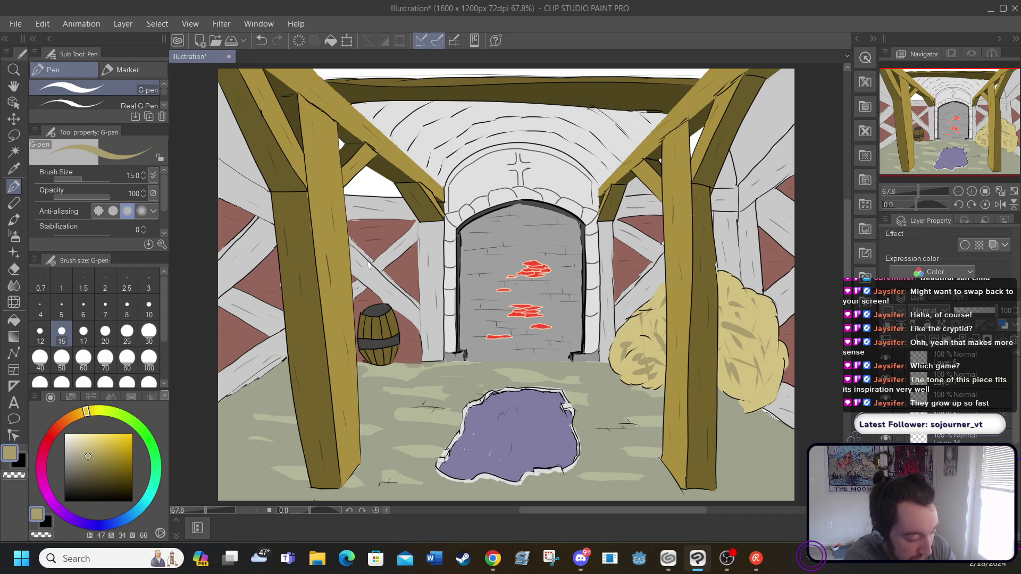
Ink thin black stone-joint lines with the size 3 G-pen on the floor outside the post on the barrel side
{"action": "left_click", "coordinate": [149, 287]}
{"action": "left_click", "coordinate": [64, 502]}
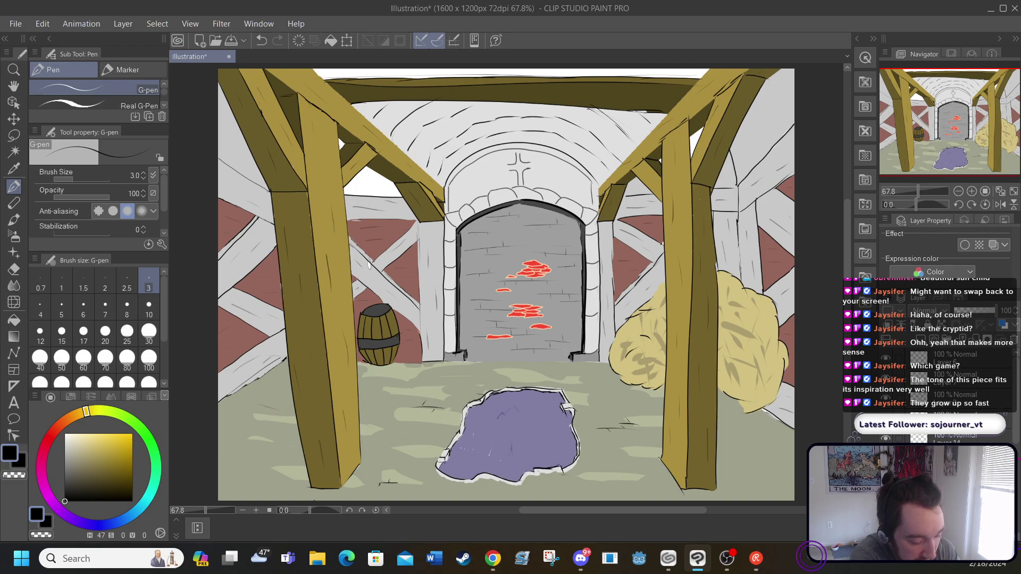
{"action": "left_click_drag", "start_coordinate": [255, 409], "coordinate": [278, 406]}
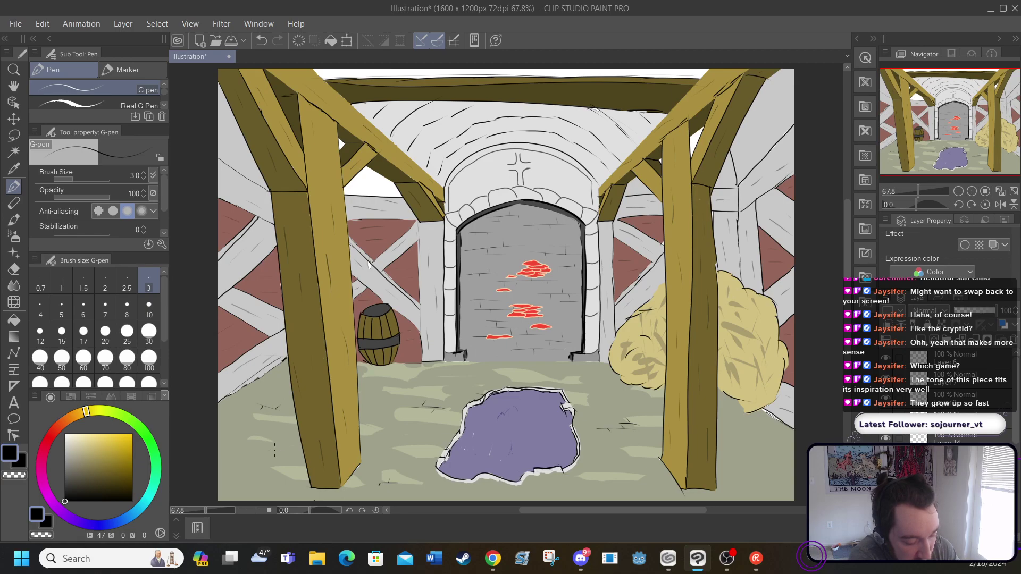
{"action": "left_click_drag", "start_coordinate": [284, 476], "coordinate": [235, 456]}
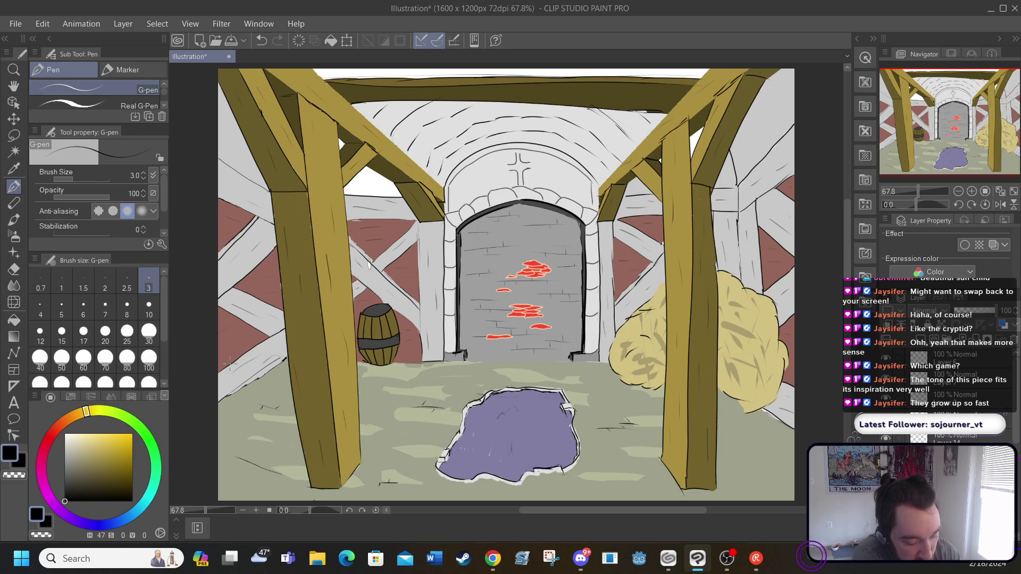
{"action": "left_click_drag", "start_coordinate": [271, 470], "coordinate": [276, 458]}
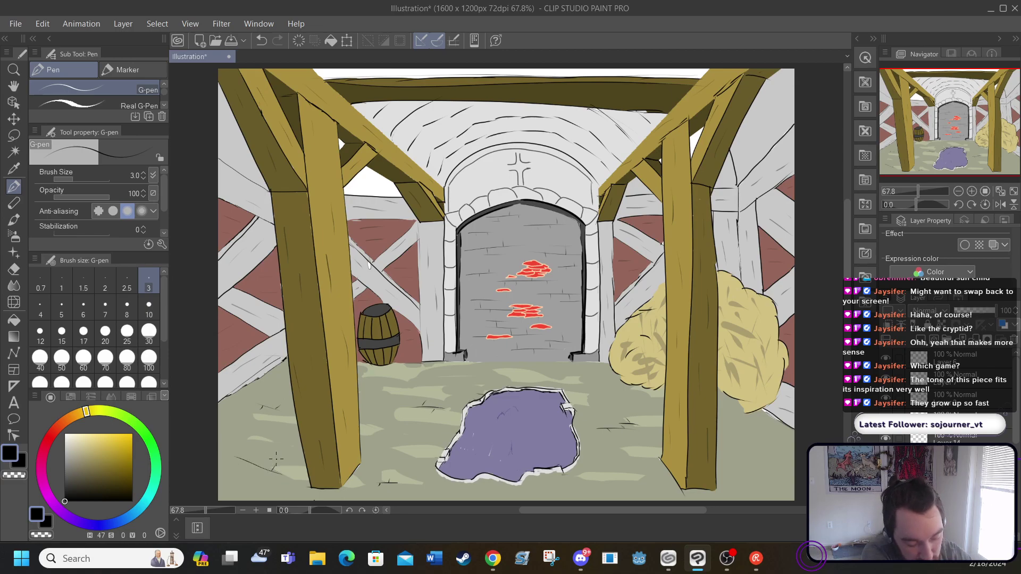
{"action": "left_click", "coordinate": [261, 40]}
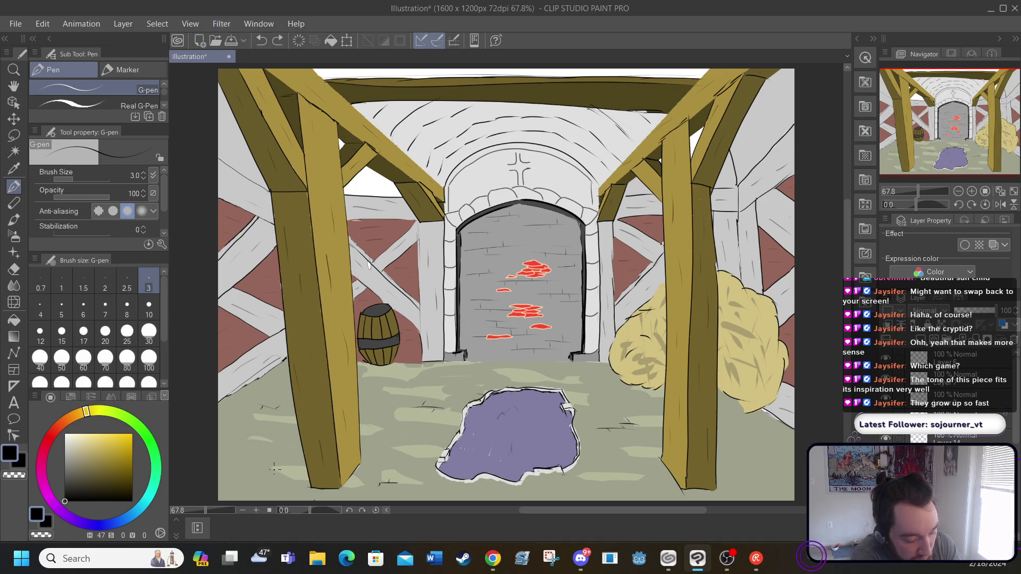
{"action": "key", "text": "ctrl+y"}
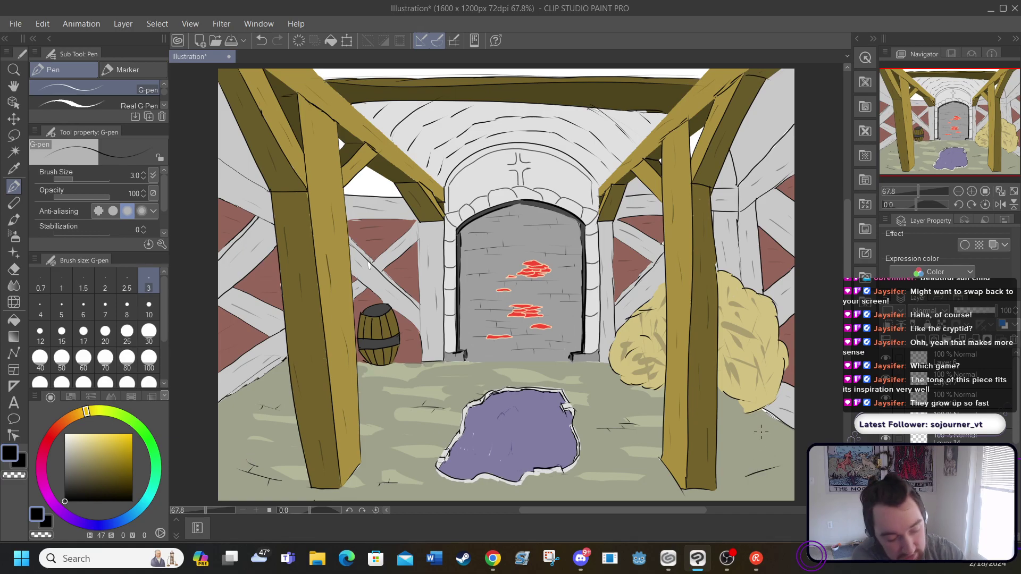
Ink matching black stone-joint lines on the floor below the straw pile, beyond the post on that side
{"action": "left_click", "coordinate": [261, 41]}
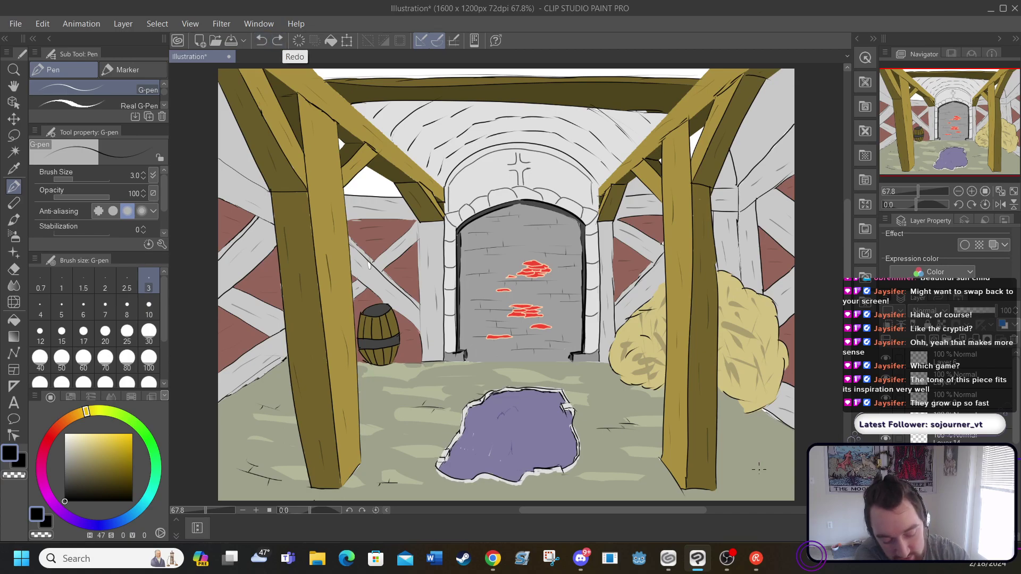
{"action": "key", "text": "ctrl+y"}
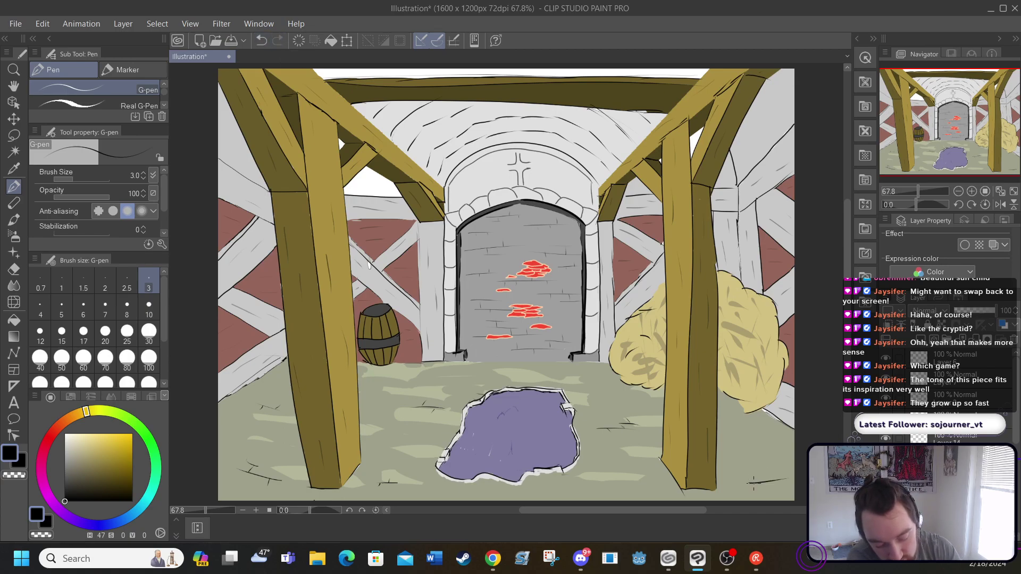
{"action": "left_click", "coordinate": [262, 40]}
{"action": "left_click_drag", "start_coordinate": [749, 484], "coordinate": [776, 477]}
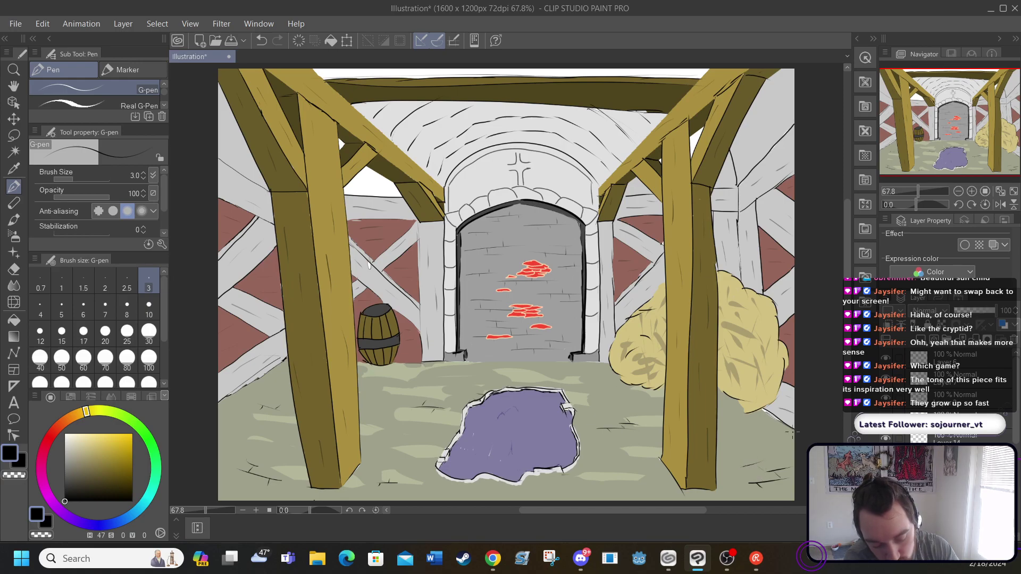
{"action": "left_click_drag", "start_coordinate": [742, 433], "coordinate": [764, 429]}
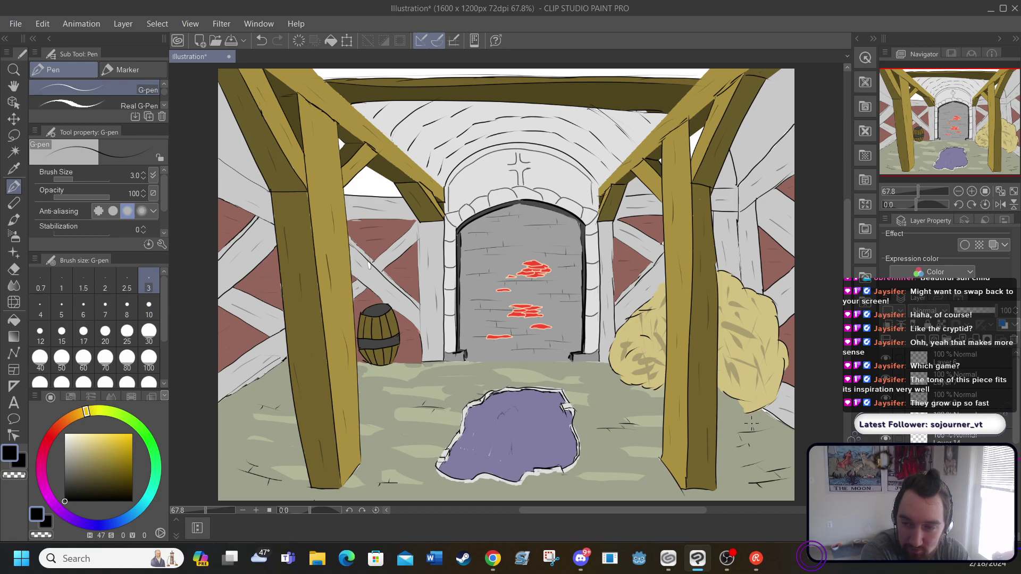
{"action": "left_click", "coordinate": [260, 42]}
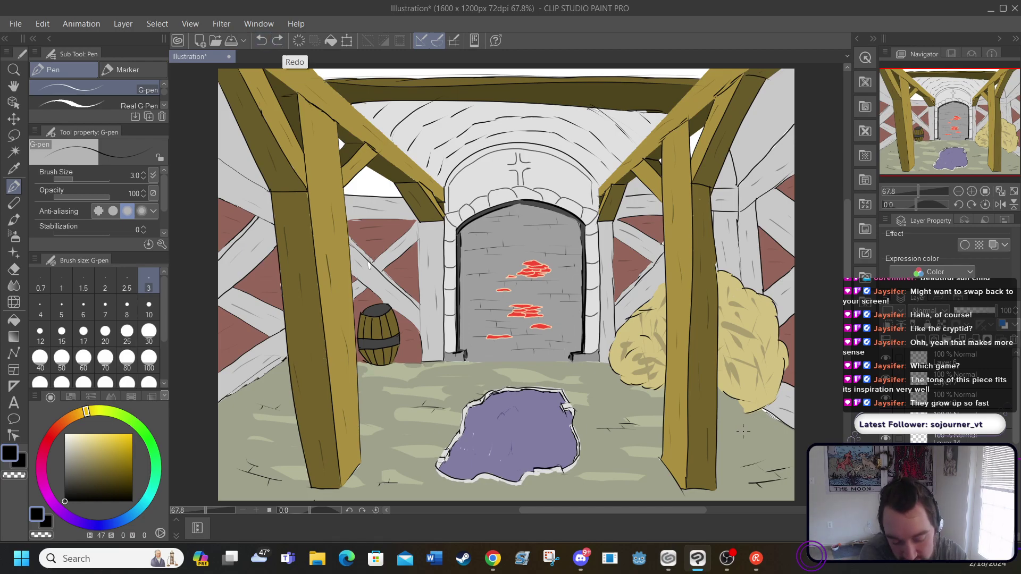
{"action": "left_click", "coordinate": [277, 42]}
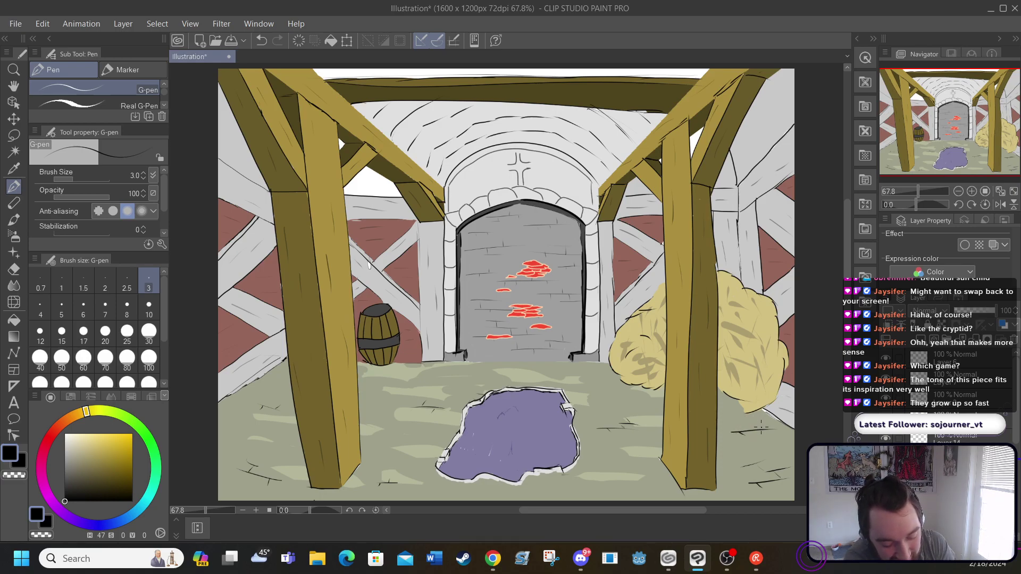
{"action": "left_click_drag", "start_coordinate": [737, 436], "coordinate": [756, 433]}
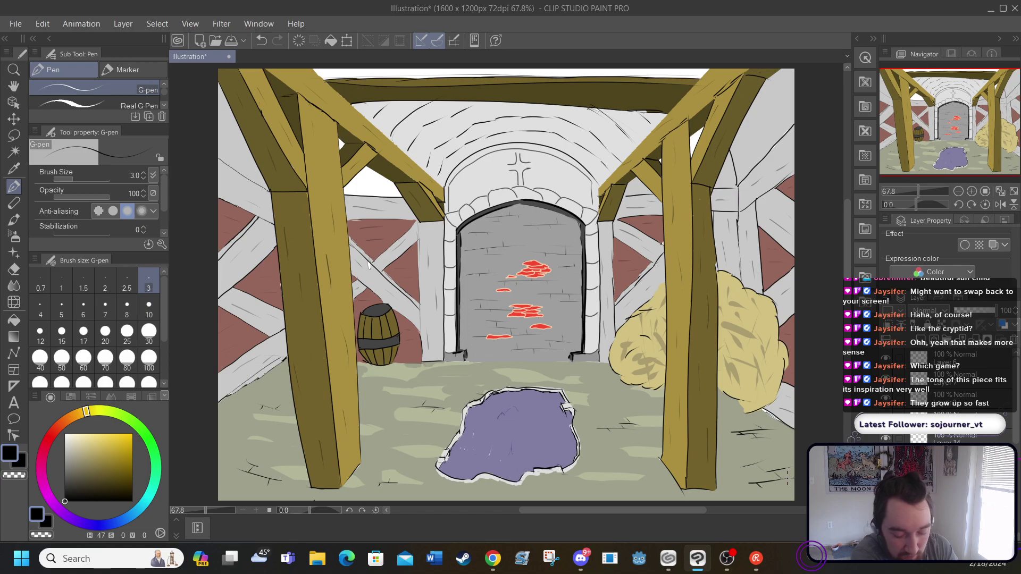
Toggle the purple rug layer's visibility repeatedly to examine the rug area and its outline
{"action": "left_click", "coordinate": [883, 408]}
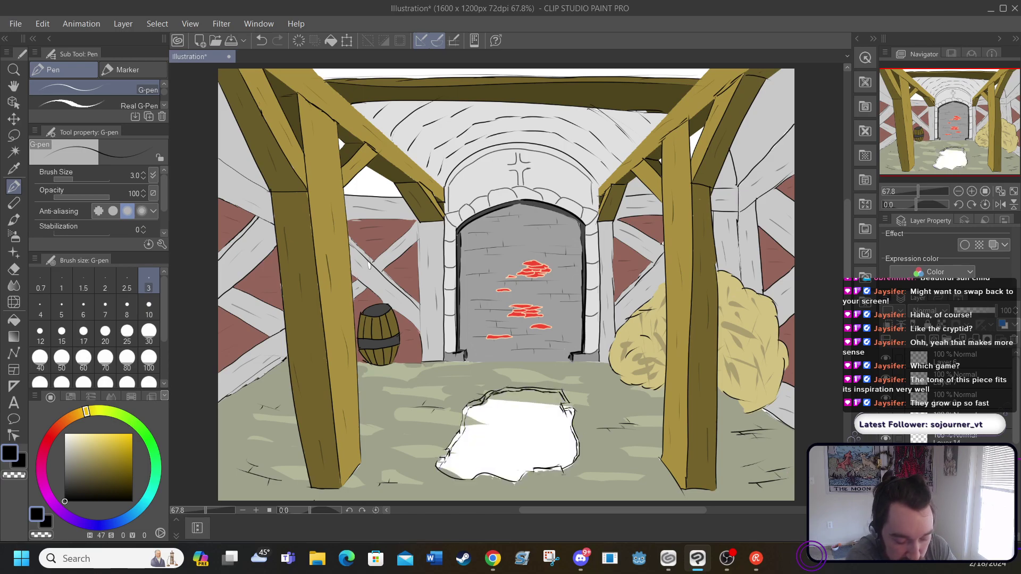
{"action": "left_click", "coordinate": [883, 408]}
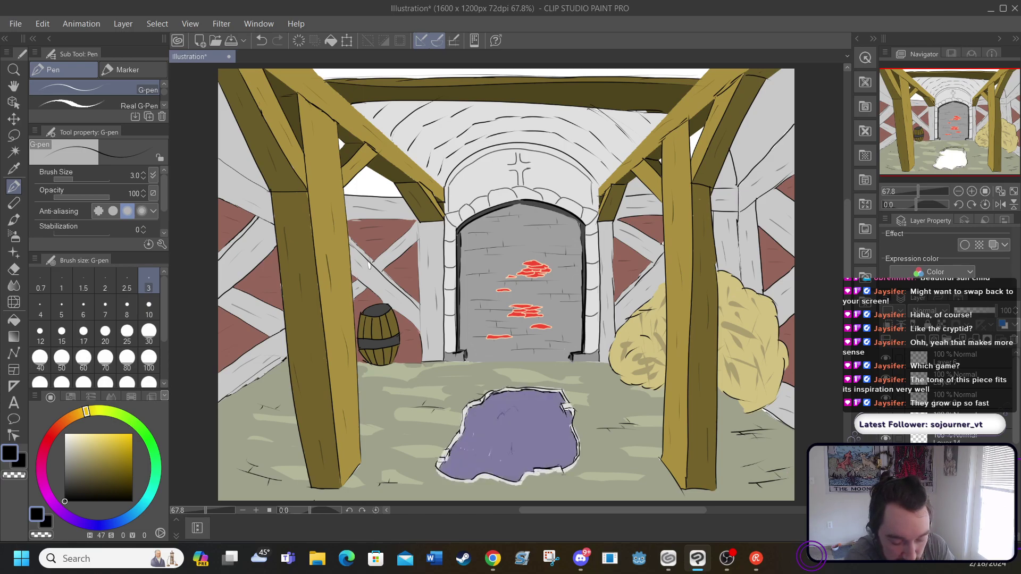
{"action": "left_click", "coordinate": [883, 408]}
{"action": "left_click", "coordinate": [884, 408]}
{"action": "left_click", "coordinate": [883, 408]}
{"action": "left_click", "coordinate": [884, 408]}
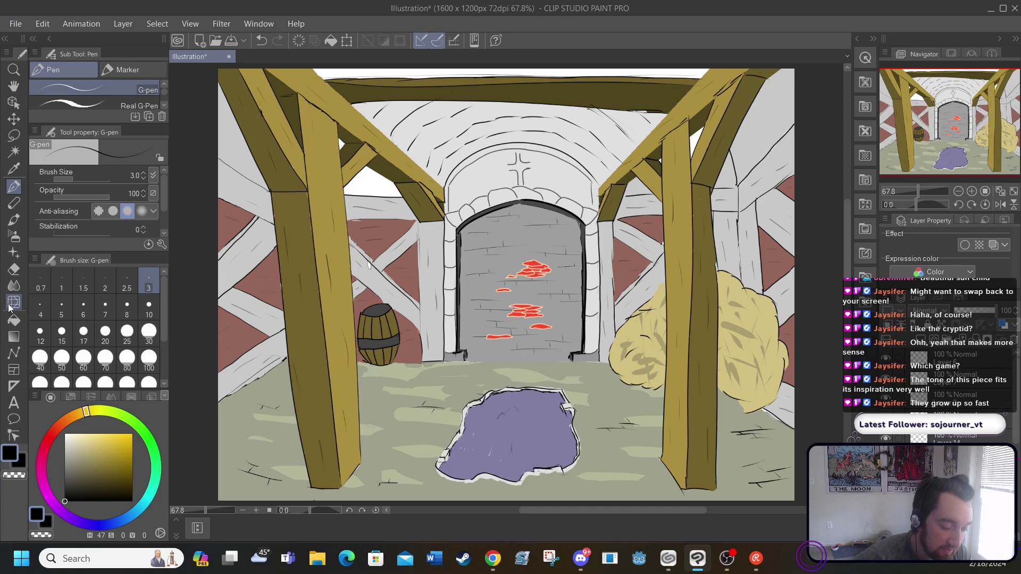
{"action": "left_click", "coordinate": [884, 408]}
{"action": "left_click", "coordinate": [884, 408]}
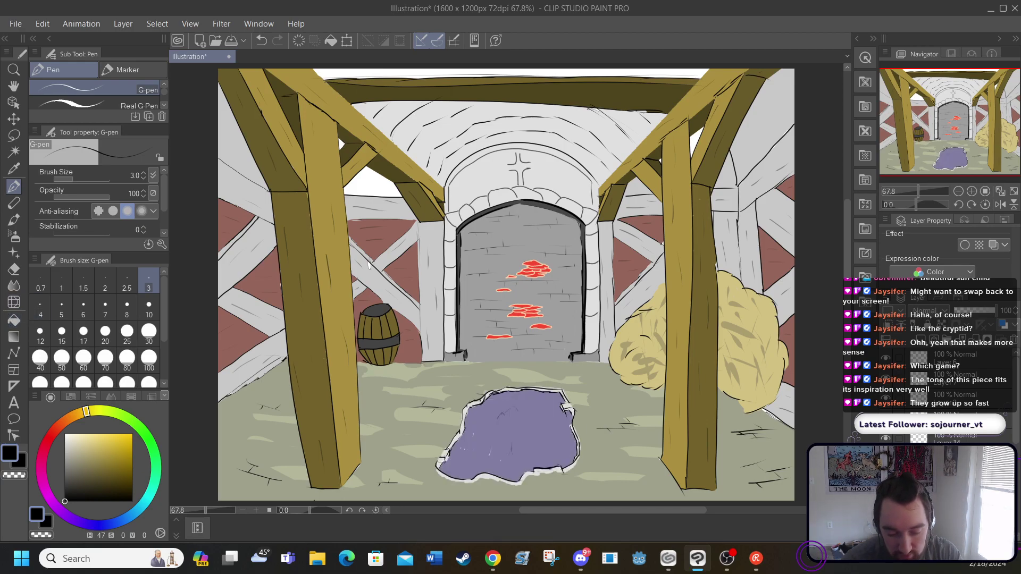
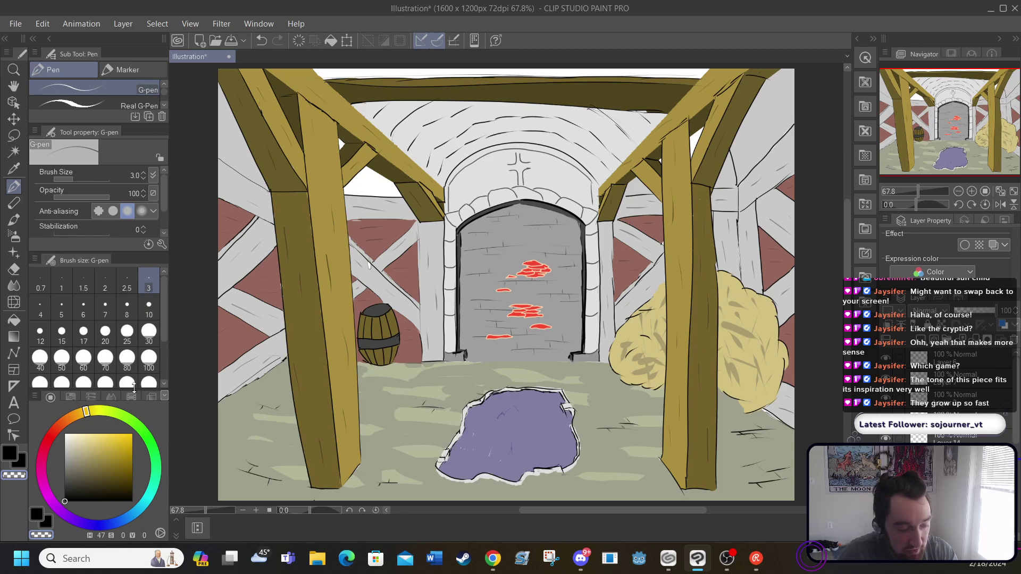
Try to erase inside the purple rug on another layer with the G-pen in transparent color, raising its size to 17
{"action": "left_click", "coordinate": [259, 41]}
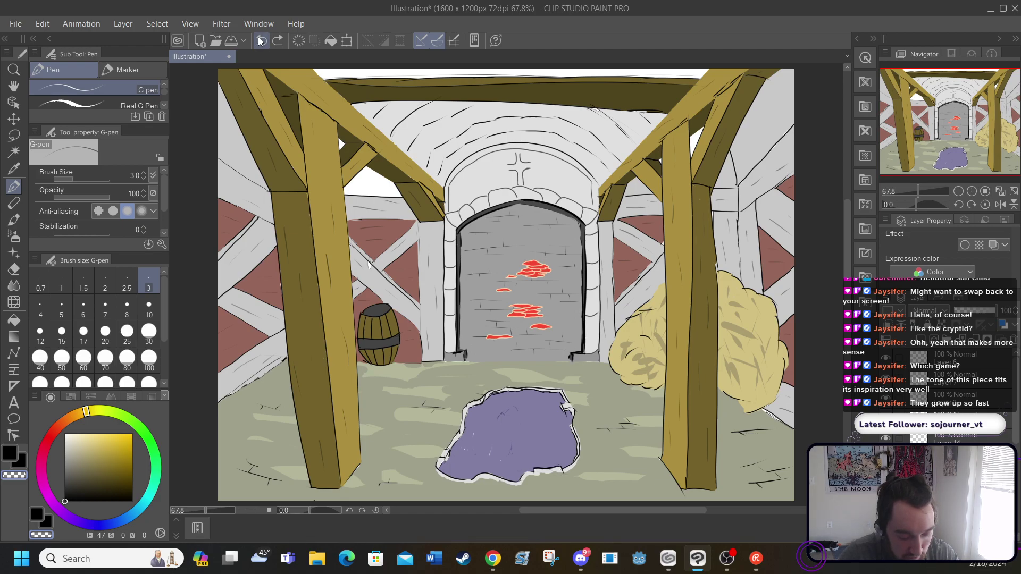
{"action": "left_click", "coordinate": [276, 41]}
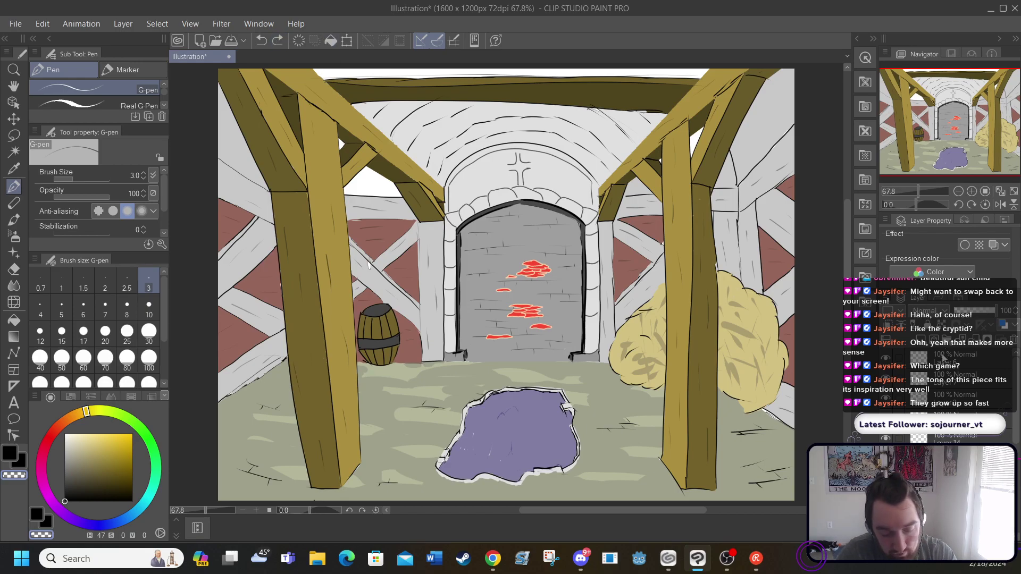
{"action": "left_click", "coordinate": [944, 358]}
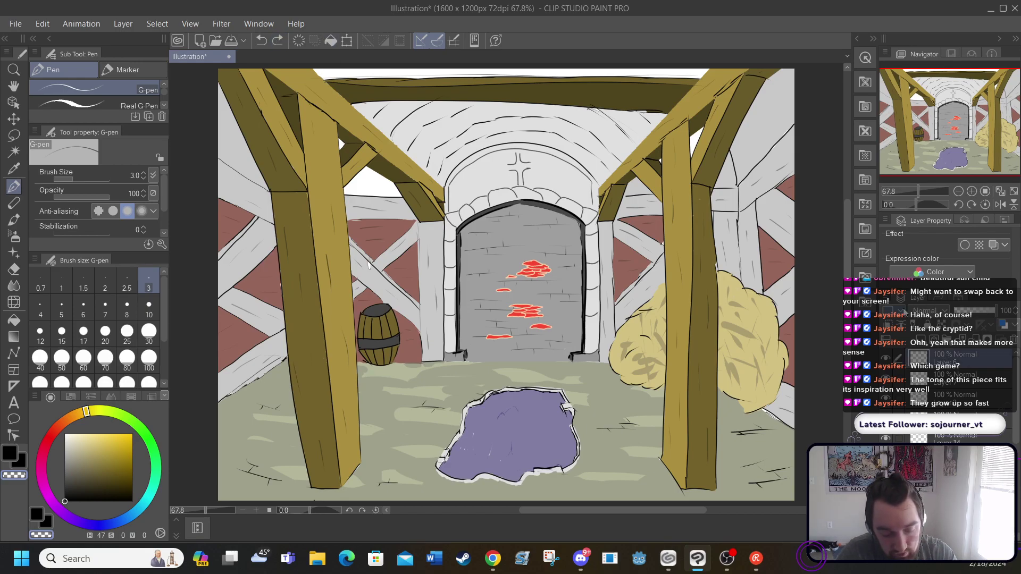
{"action": "left_click", "coordinate": [500, 414]}
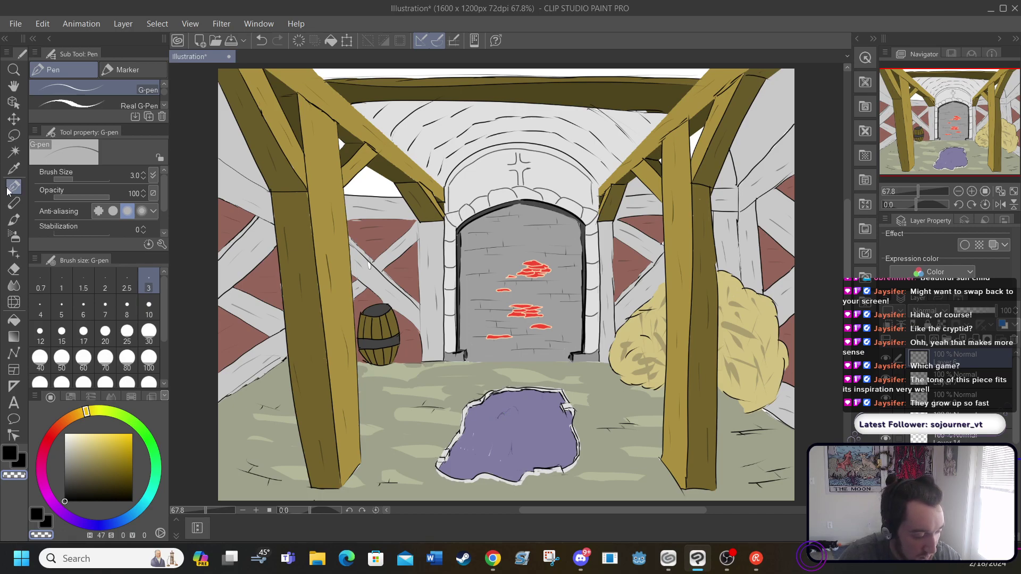
{"action": "left_click", "coordinate": [83, 334]}
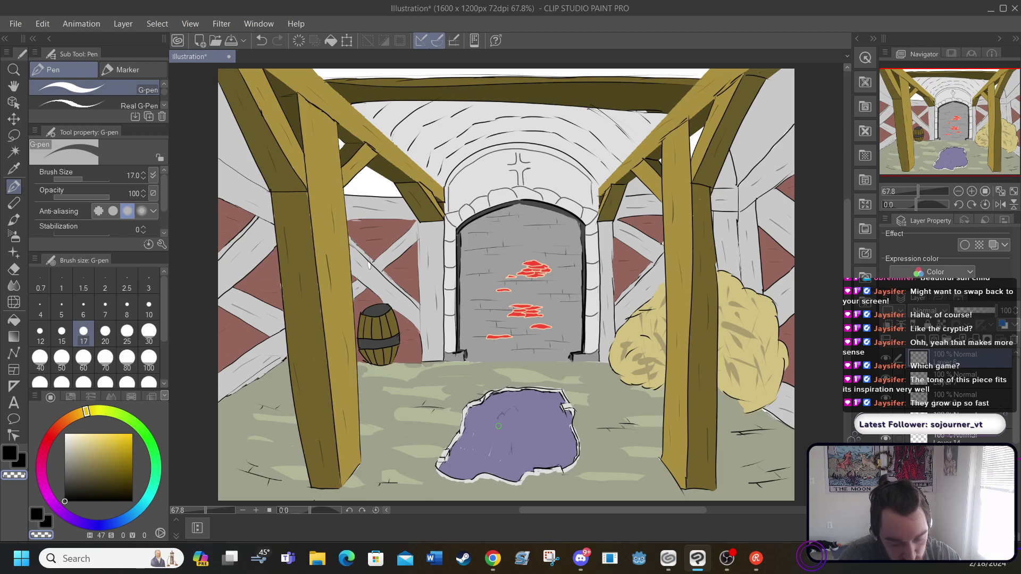
{"action": "left_click", "coordinate": [258, 41]}
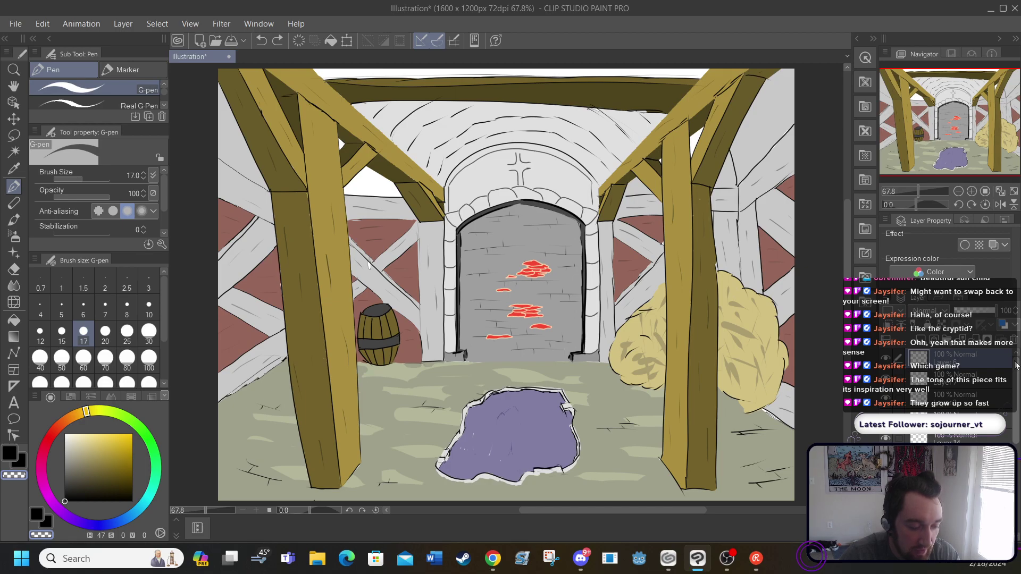
Activate the Lasso selection tool
{"action": "left_click", "coordinate": [14, 137]}
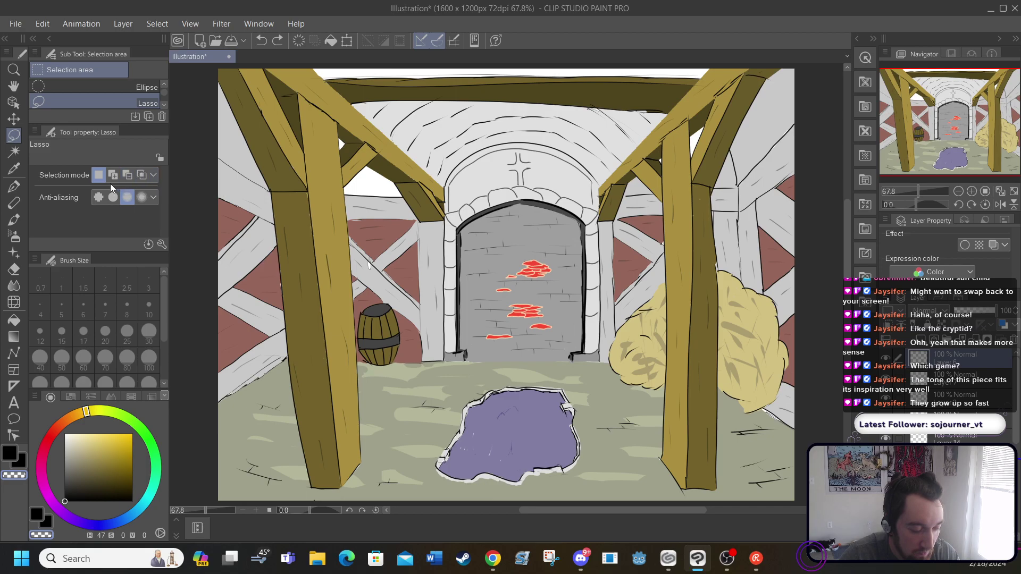
Copy and paste a lassoed area around the red bricks in the doorway, try to move it, and clear the selection
{"action": "mouse_move", "coordinate": [507, 234]}
{"action": "left_mouse_down"}
{"action": "mouse_move", "coordinate": [465, 294]}
{"action": "mouse_move", "coordinate": [487, 345]}
{"action": "mouse_move", "coordinate": [524, 352]}
{"action": "mouse_move", "coordinate": [556, 347]}
{"action": "mouse_move", "coordinate": [577, 315]}
{"action": "mouse_move", "coordinate": [564, 241]}
{"action": "mouse_move", "coordinate": [511, 227]}
{"action": "left_mouse_up"}
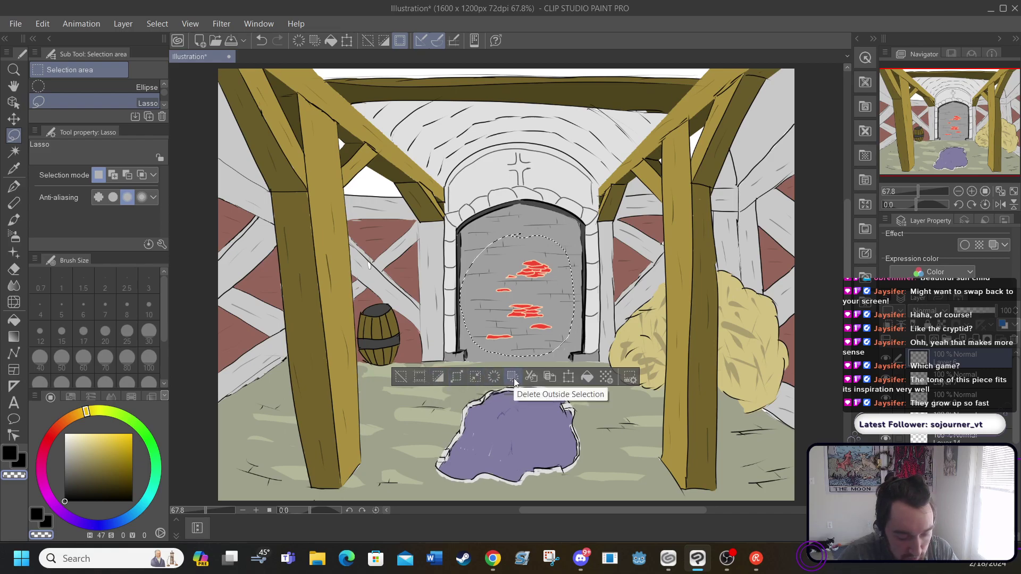
{"action": "left_click", "coordinate": [549, 377]}
{"action": "left_click_drag", "start_coordinate": [523, 310], "coordinate": [523, 384]}
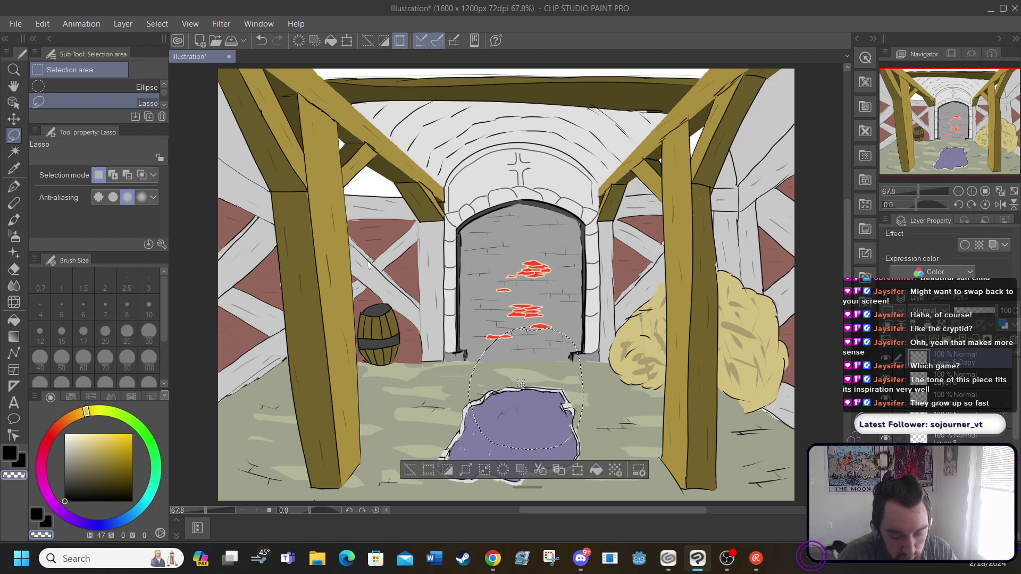
{"action": "left_click_drag", "start_coordinate": [521, 384], "coordinate": [505, 293]}
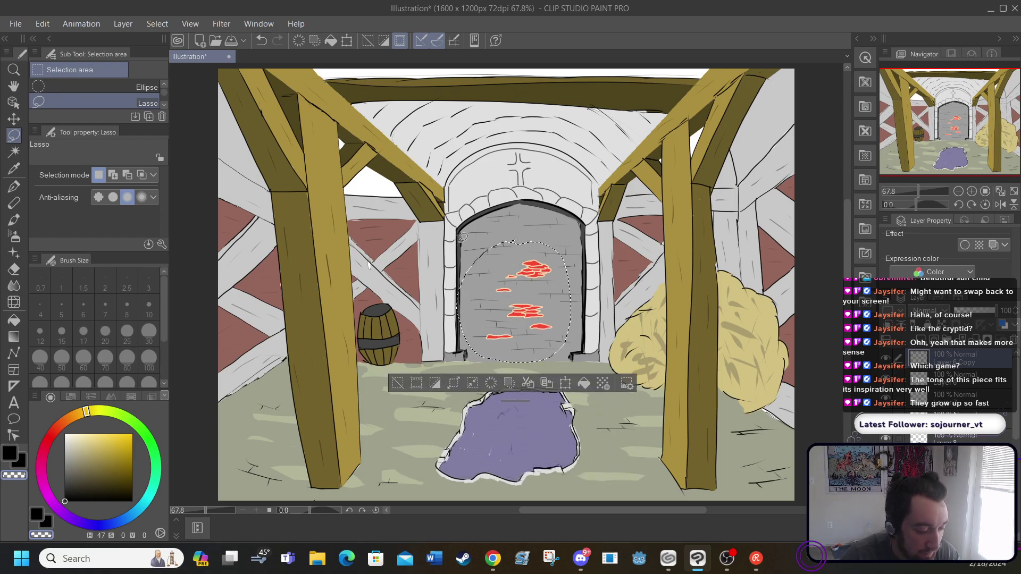
{"action": "left_click", "coordinate": [363, 40]}
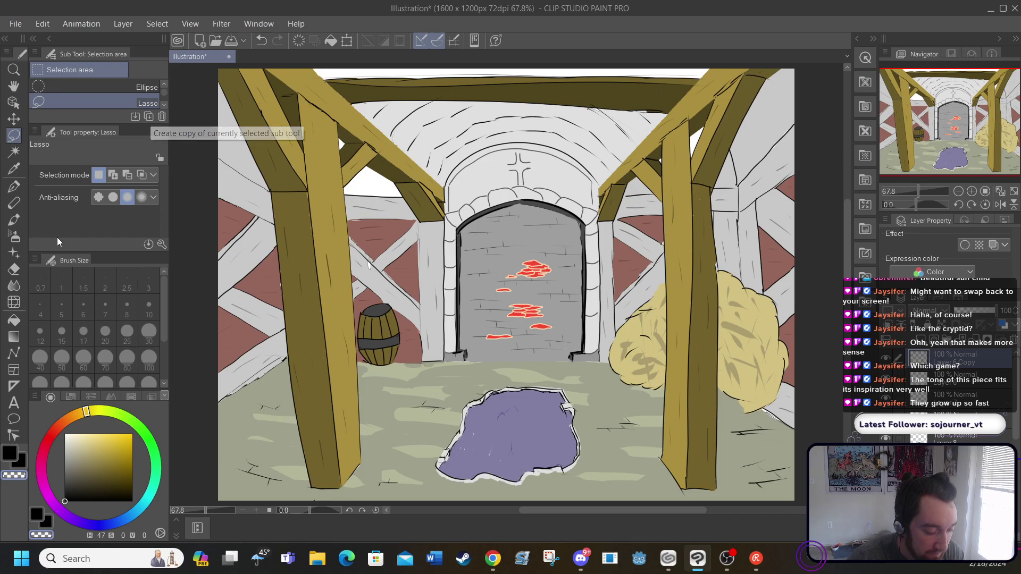
Add a new raster layer to the illustration
{"action": "left_click", "coordinate": [123, 24]}
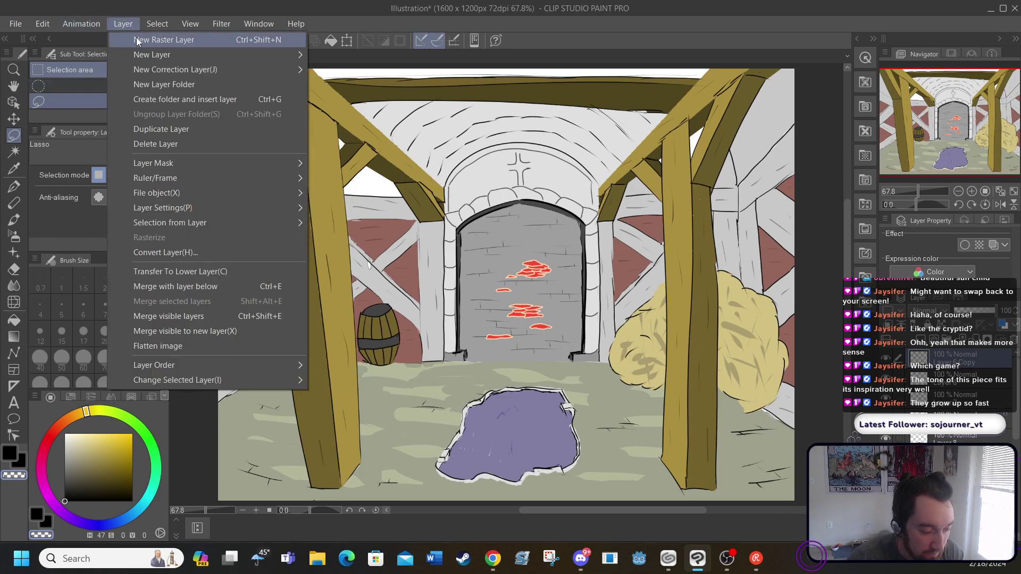
{"action": "left_click", "coordinate": [135, 41]}
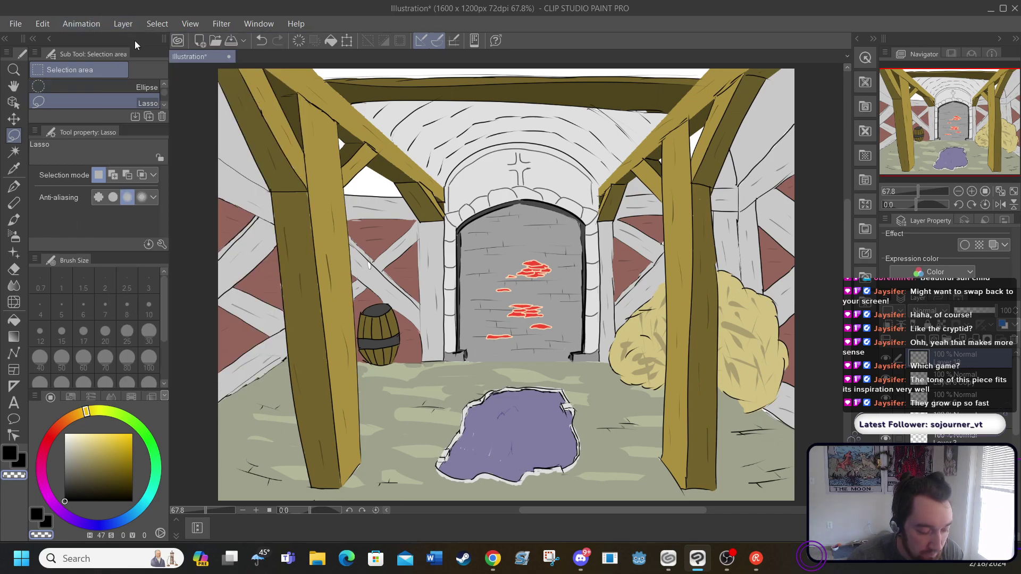
{"action": "left_click", "coordinate": [19, 25]}
{"action": "left_click", "coordinate": [21, 24]}
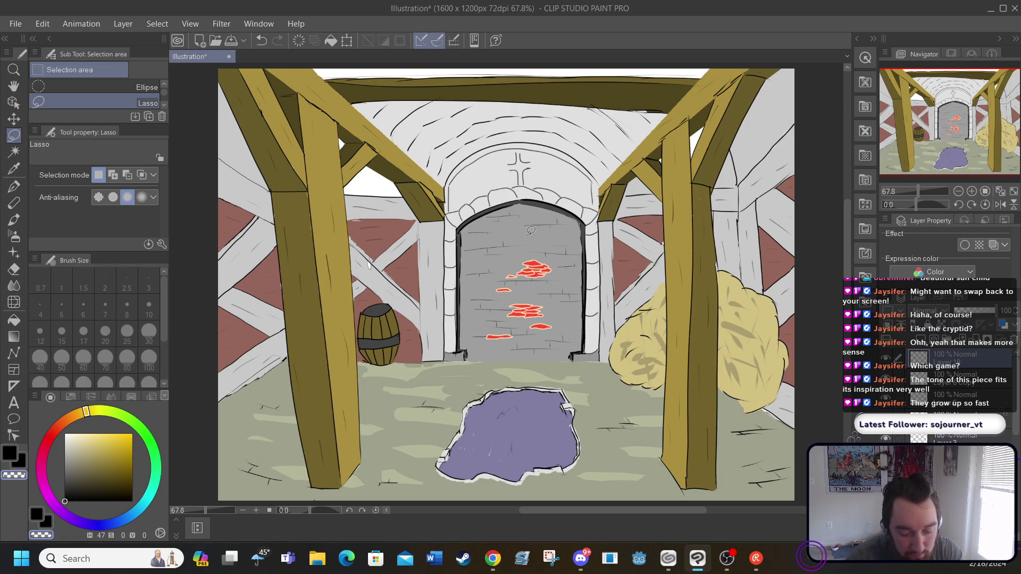
{"action": "mouse_move", "coordinate": [530, 231]}
{"action": "left_mouse_down"}
{"action": "mouse_move", "coordinate": [482, 262]}
{"action": "mouse_move", "coordinate": [473, 322]}
{"action": "mouse_move", "coordinate": [515, 354]}
{"action": "mouse_move", "coordinate": [574, 277]}
{"action": "left_mouse_up"}
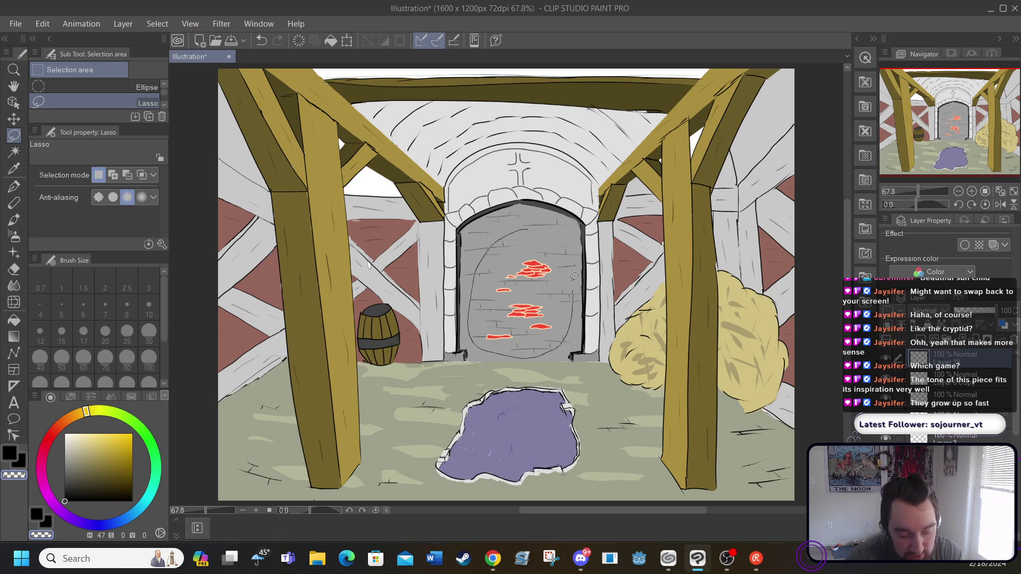
{"action": "left_click_drag", "start_coordinate": [530, 224], "coordinate": [522, 229]}
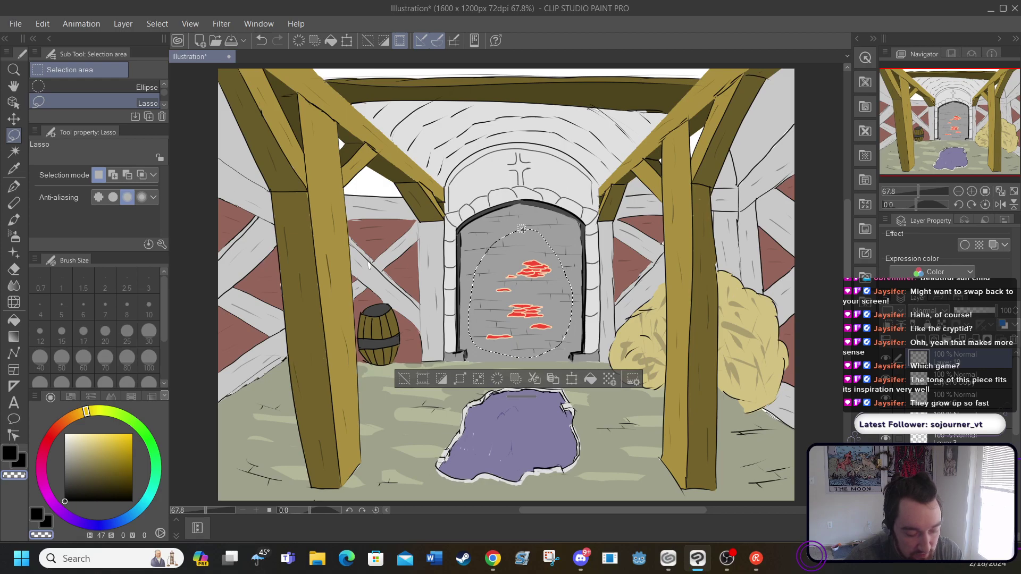
{"action": "left_click", "coordinate": [384, 40]}
{"action": "left_click", "coordinate": [384, 40]}
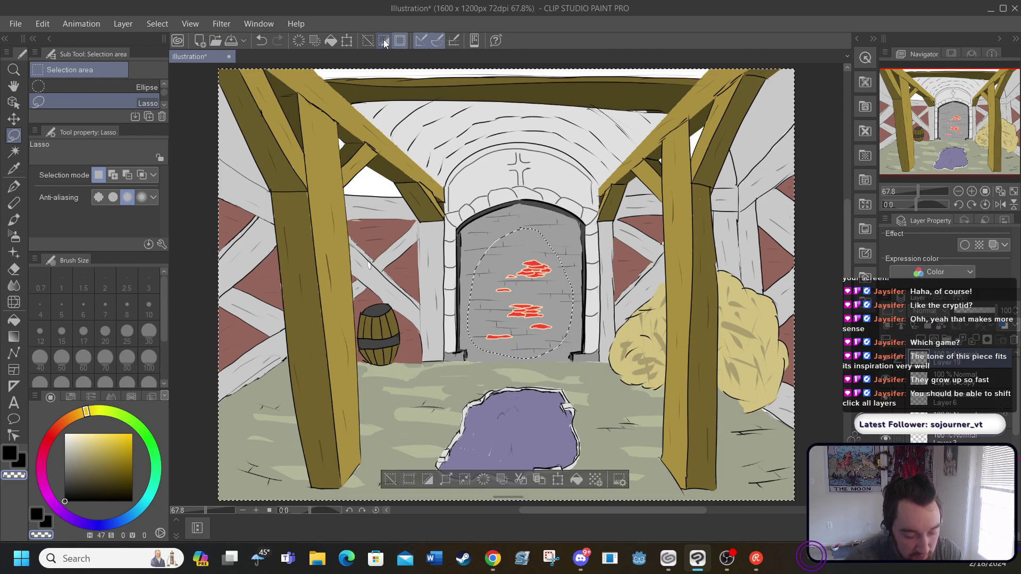
{"action": "left_click", "coordinate": [384, 40]}
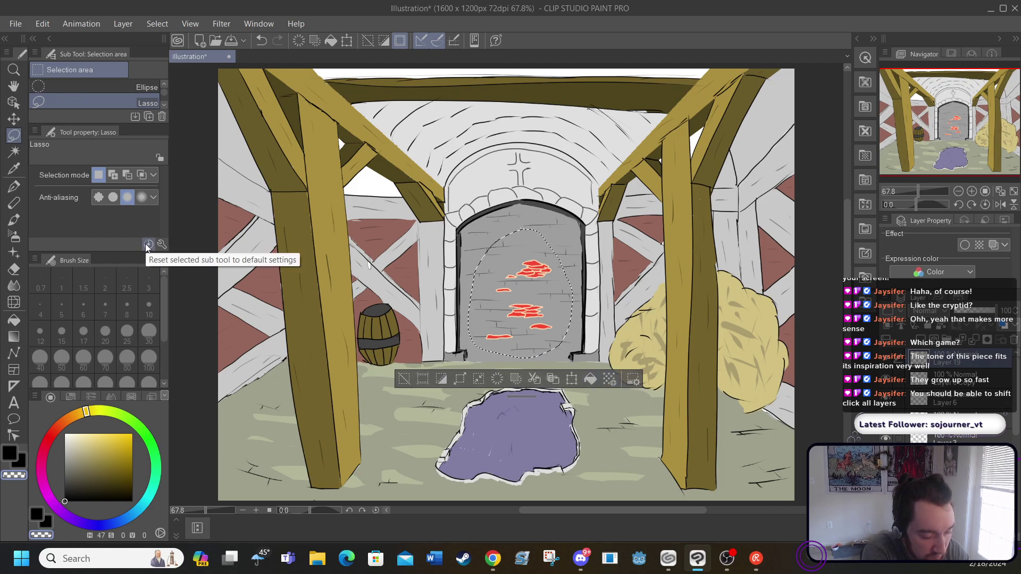
{"action": "left_click", "coordinate": [368, 40]}
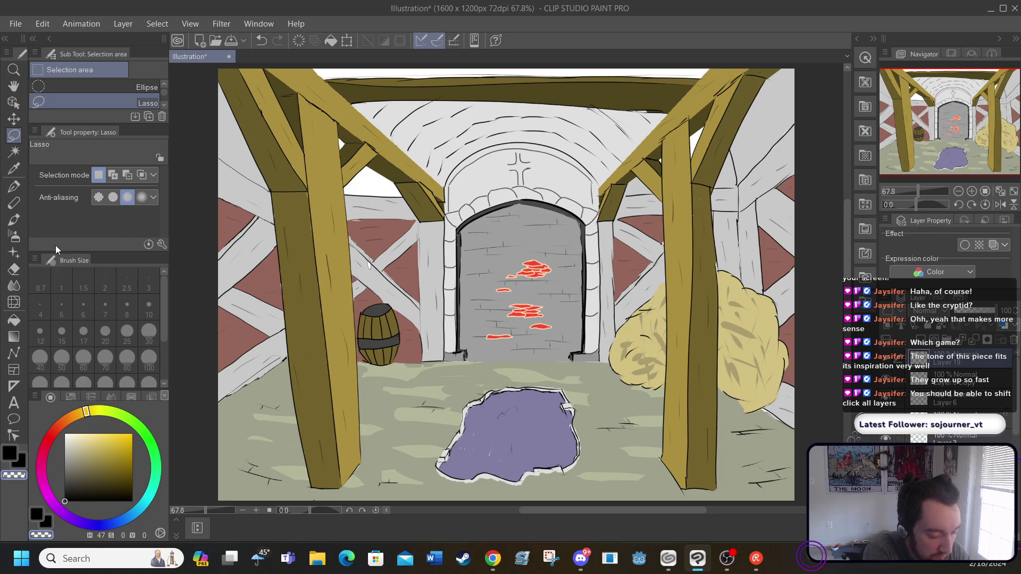
{"action": "scroll", "coordinate": [162, 103], "scroll_direction": "down", "scroll_amount": 2}
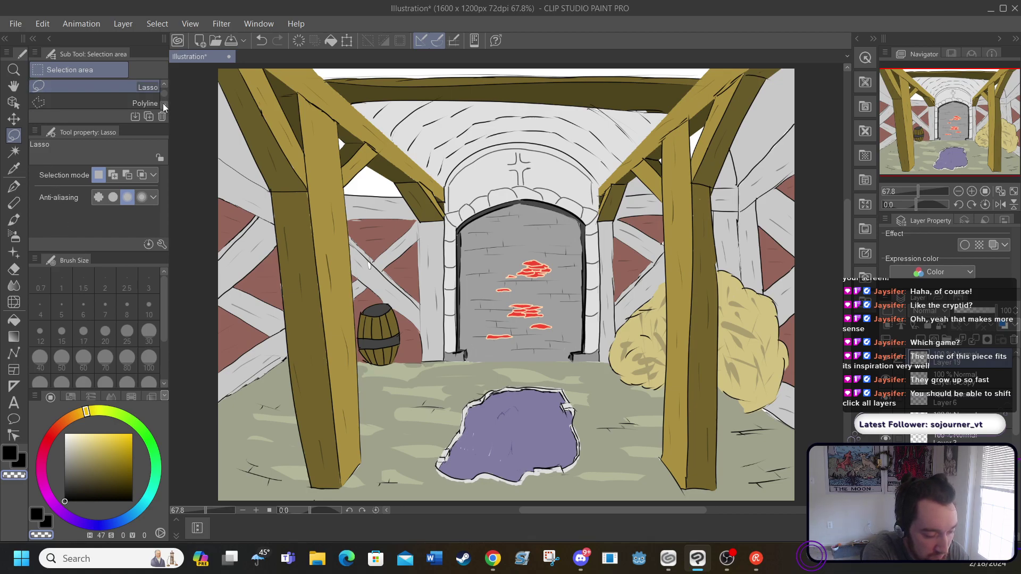
{"action": "scroll", "coordinate": [162, 105], "scroll_direction": "down", "scroll_amount": 2}
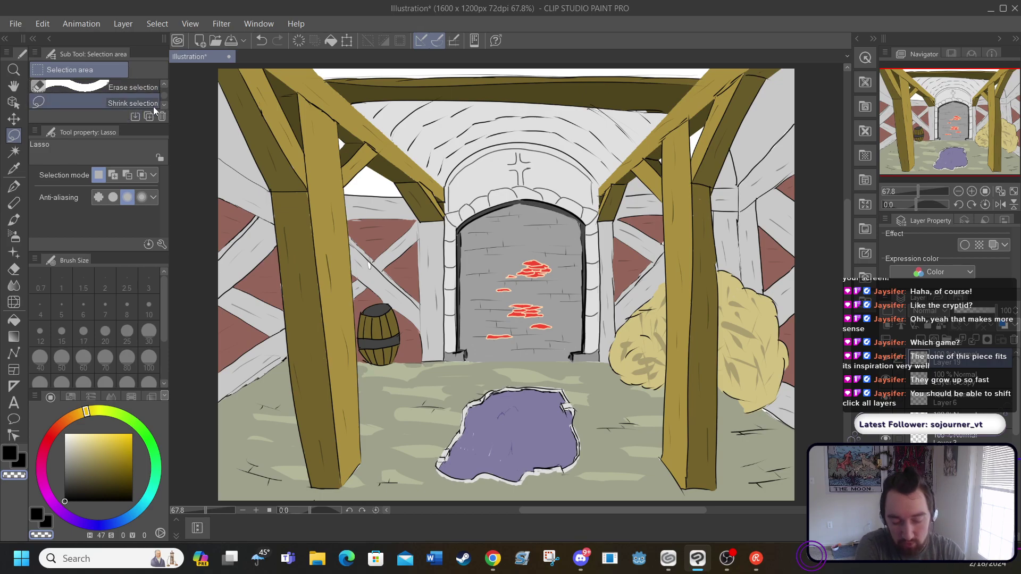
Check which parts of the barn scene individual layers hold by switching their visibility off and back on
{"action": "left_click", "coordinate": [898, 381]}
{"action": "scroll", "coordinate": [1006, 407], "scroll_direction": "down", "scroll_amount": 3}
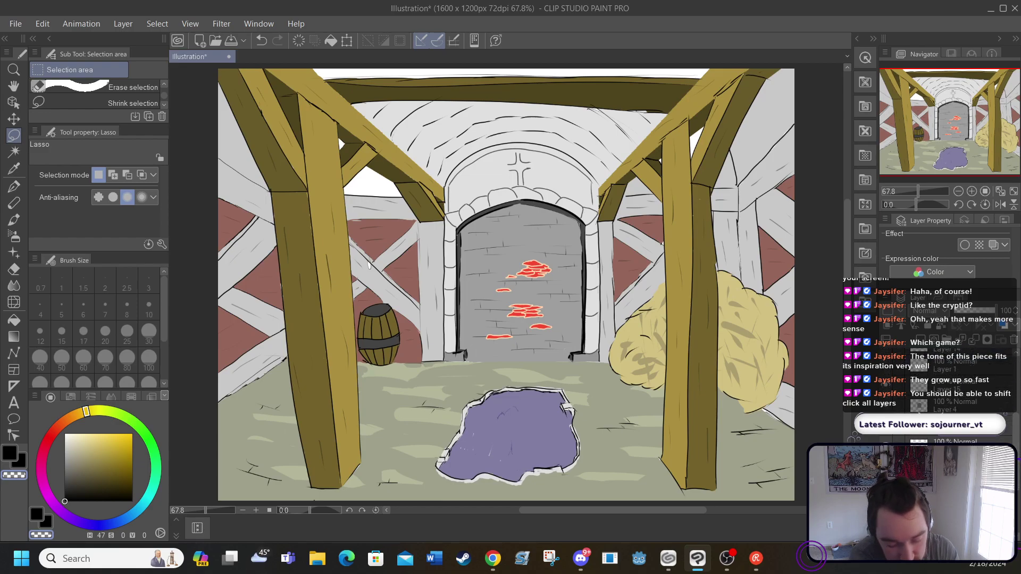
{"action": "left_click", "coordinate": [886, 410]}
{"action": "left_click", "coordinate": [886, 410]}
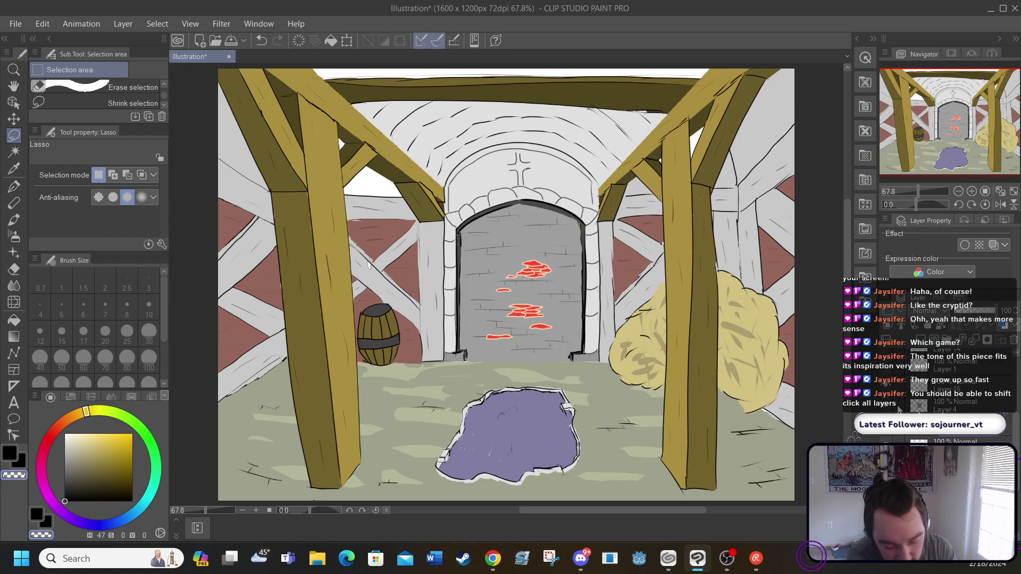
{"action": "left_click", "coordinate": [898, 408]}
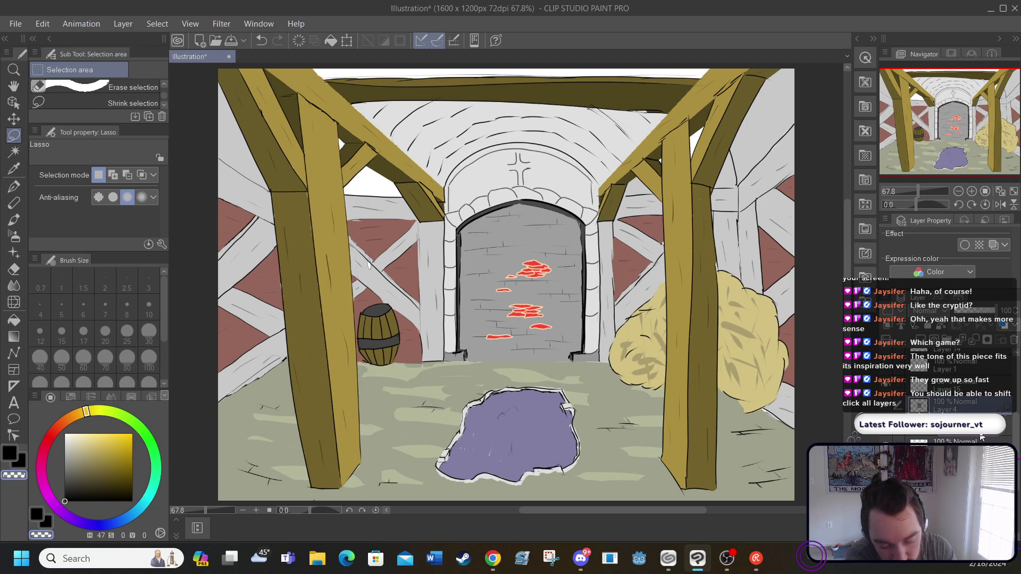
{"action": "scroll", "coordinate": [960, 406], "scroll_direction": "up", "scroll_amount": 1}
{"action": "left_click", "coordinate": [885, 411]}
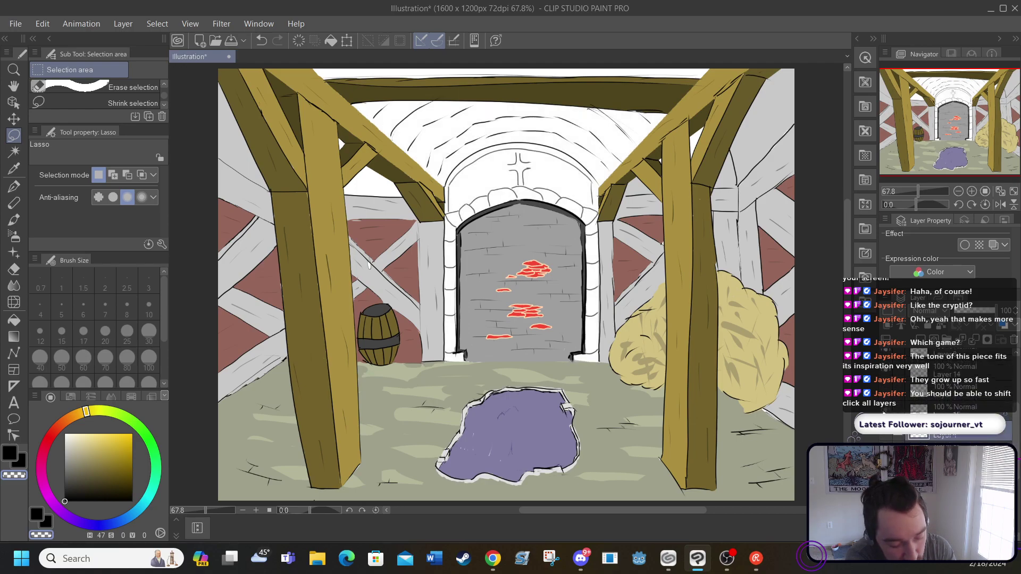
{"action": "left_click", "coordinate": [886, 411]}
{"action": "left_click", "coordinate": [897, 397]}
{"action": "left_click", "coordinate": [898, 397]}
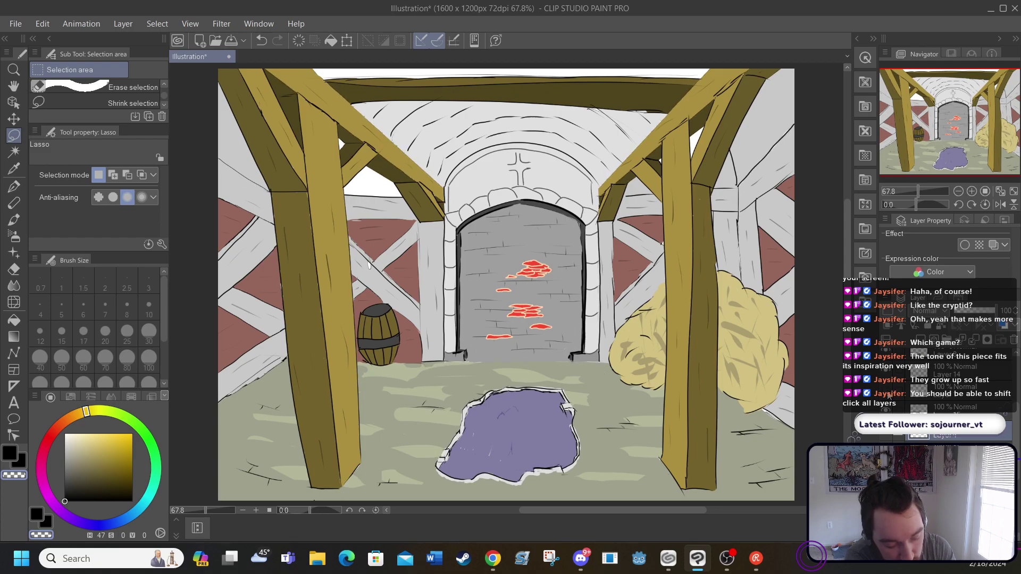
{"action": "left_click", "coordinate": [887, 375]}
{"action": "left_click", "coordinate": [887, 375]}
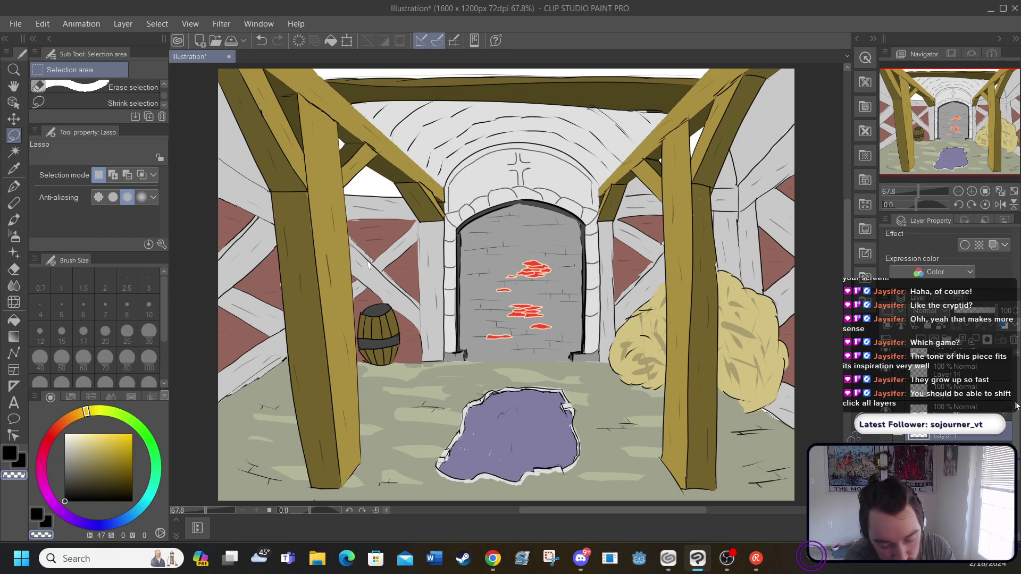
{"action": "scroll", "coordinate": [951, 388], "scroll_direction": "up", "scroll_amount": 1}
{"action": "left_click", "coordinate": [888, 397]}
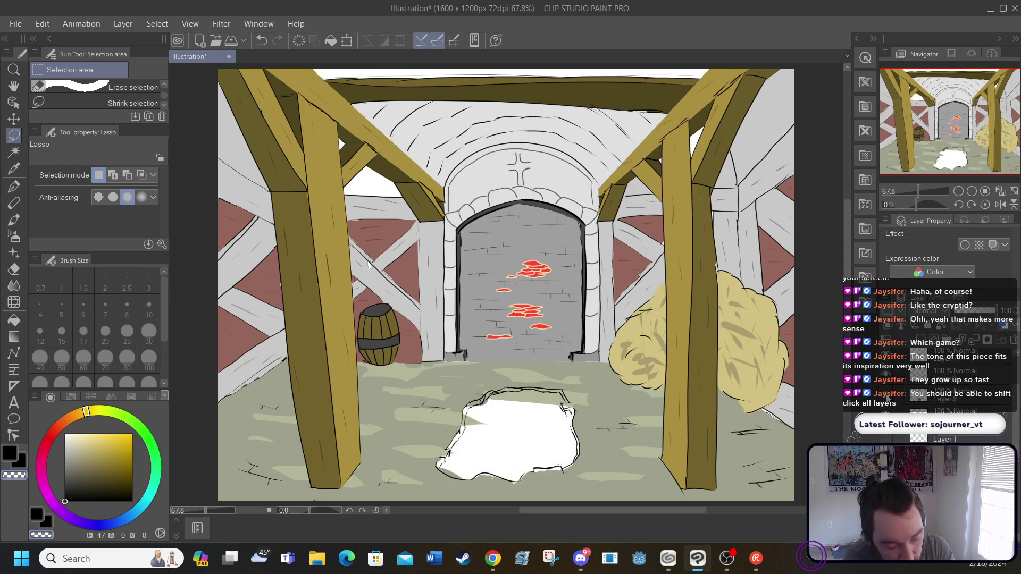
{"action": "left_click", "coordinate": [887, 398]}
{"action": "scroll", "coordinate": [888, 384], "scroll_direction": "up", "scroll_amount": 2}
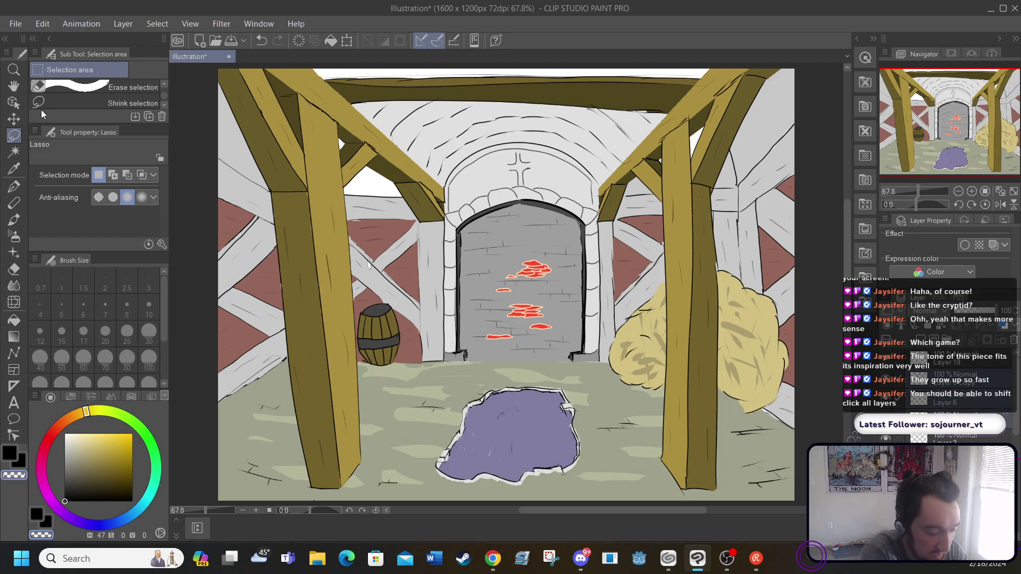
Lasso the red-brick area inside the doorway and copy and paste the selected area
{"action": "mouse_move", "coordinate": [517, 227]}
{"action": "left_mouse_down"}
{"action": "mouse_move", "coordinate": [476, 330]}
{"action": "mouse_move", "coordinate": [493, 343]}
{"action": "mouse_move", "coordinate": [561, 344]}
{"action": "mouse_move", "coordinate": [579, 306]}
{"action": "mouse_move", "coordinate": [569, 267]}
{"action": "mouse_move", "coordinate": [547, 235]}
{"action": "mouse_move", "coordinate": [511, 226]}
{"action": "left_mouse_up"}
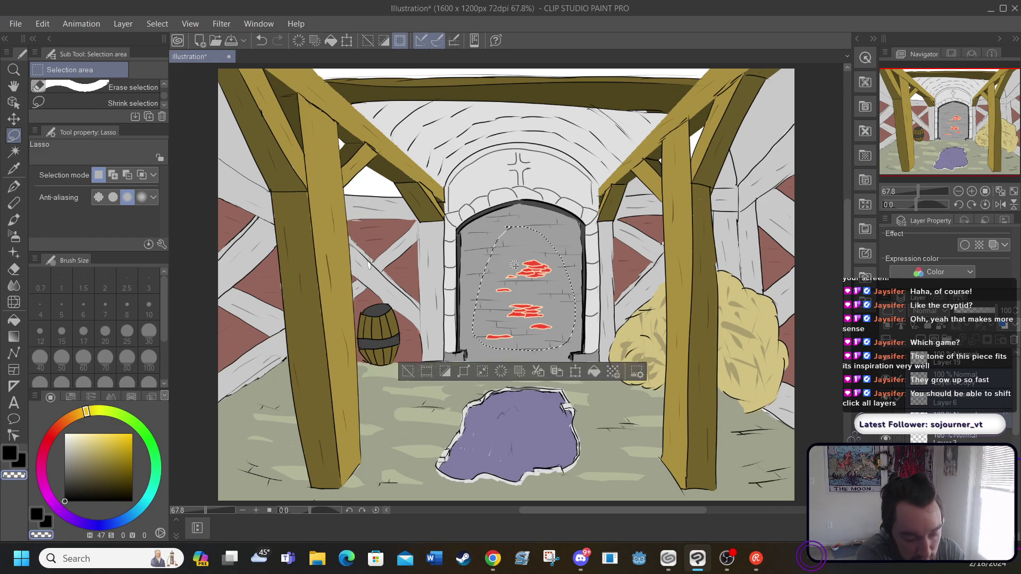
{"action": "left_click_drag", "start_coordinate": [514, 264], "coordinate": [510, 269]}
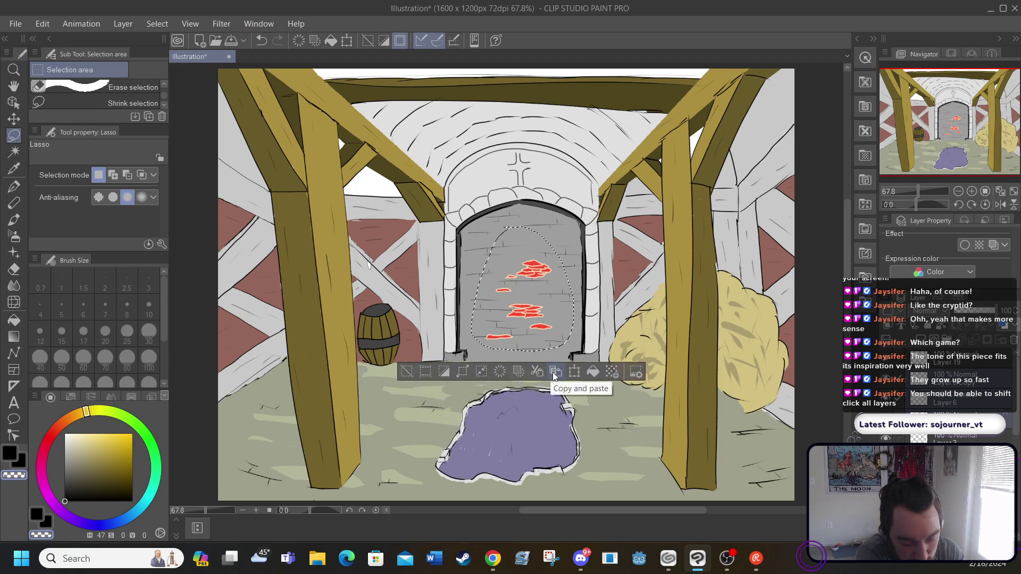
{"action": "left_click", "coordinate": [554, 373]}
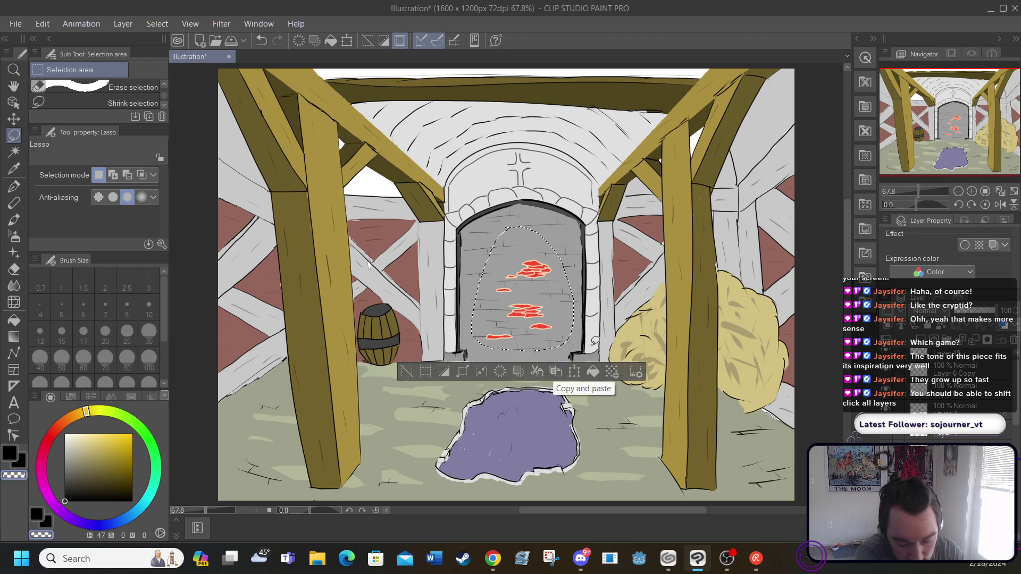
Hide the layers with the line art, rug, stone arch, red bricks and grey door one after another
{"action": "left_click", "coordinate": [898, 366]}
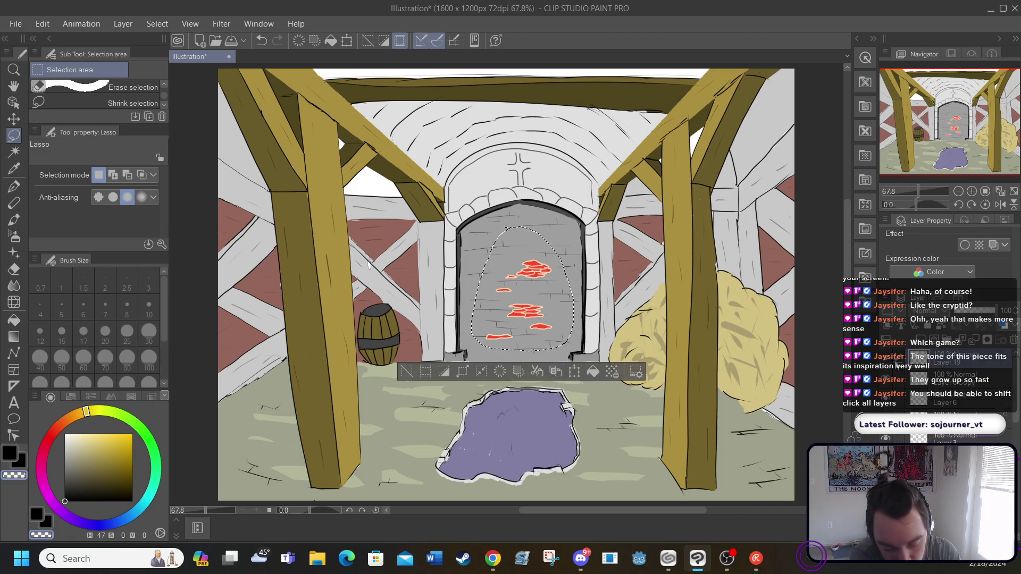
{"action": "left_click", "coordinate": [885, 364], "text": "shift"}
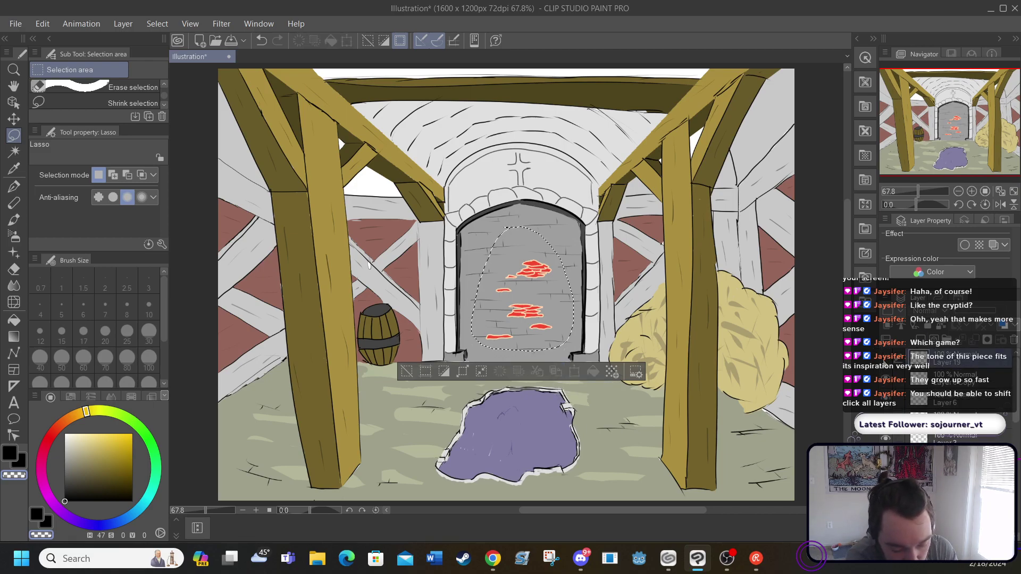
{"action": "left_click", "coordinate": [884, 364]}
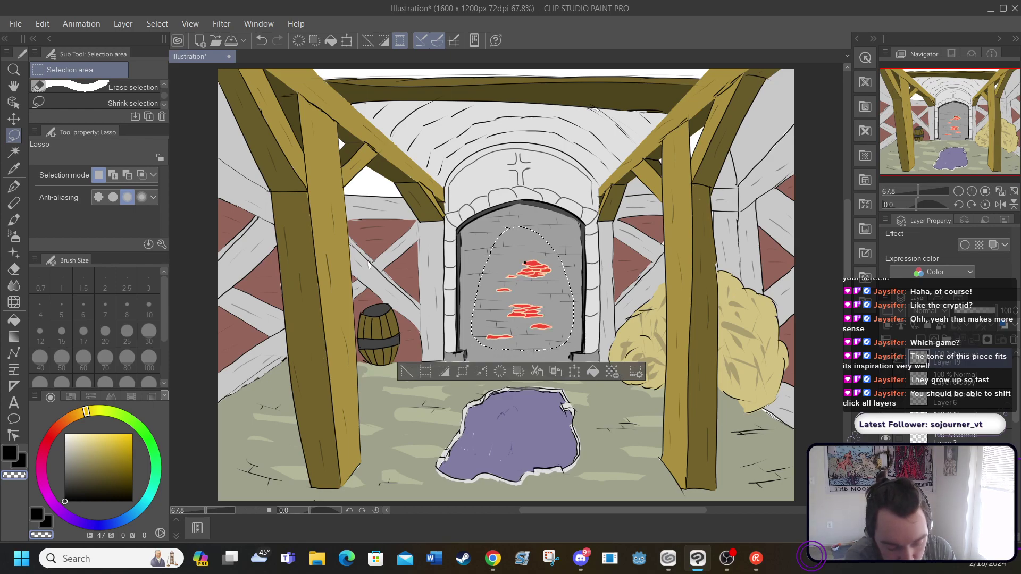
{"action": "left_click", "coordinate": [886, 439]}
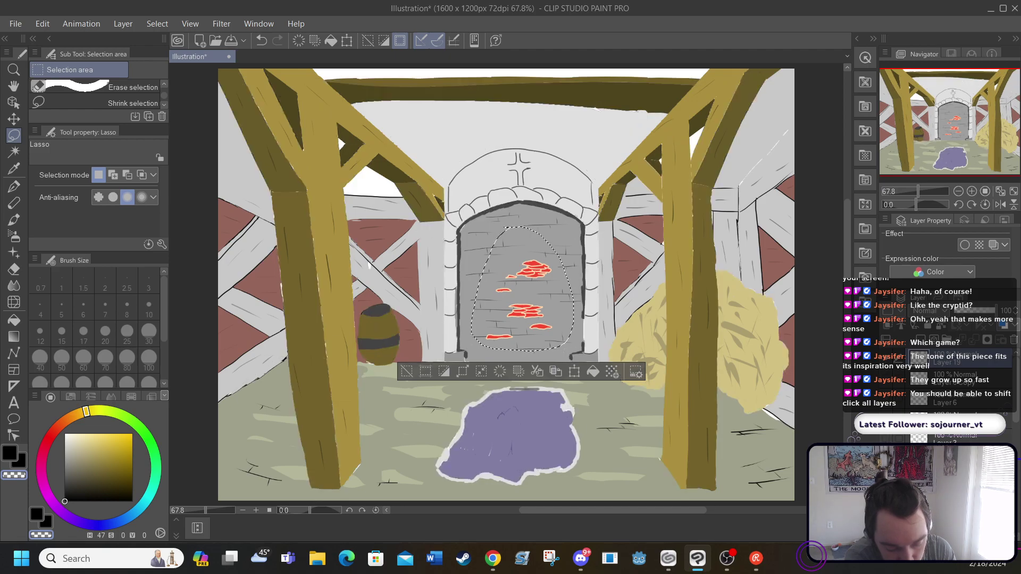
{"action": "left_click", "coordinate": [885, 439]}
{"action": "left_click", "coordinate": [885, 439]}
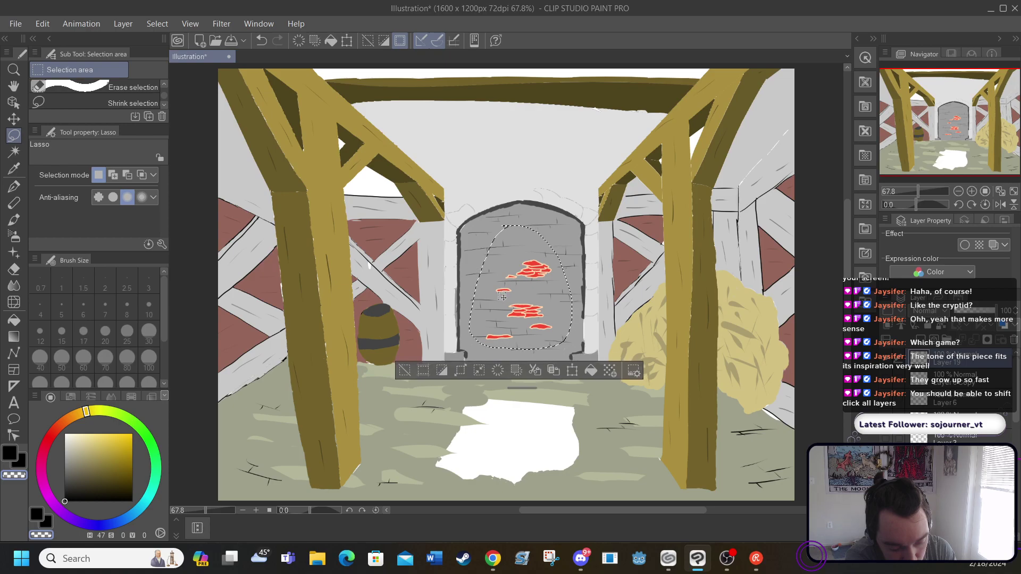
{"action": "scroll", "coordinate": [1017, 449], "scroll_direction": "down", "scroll_amount": 3}
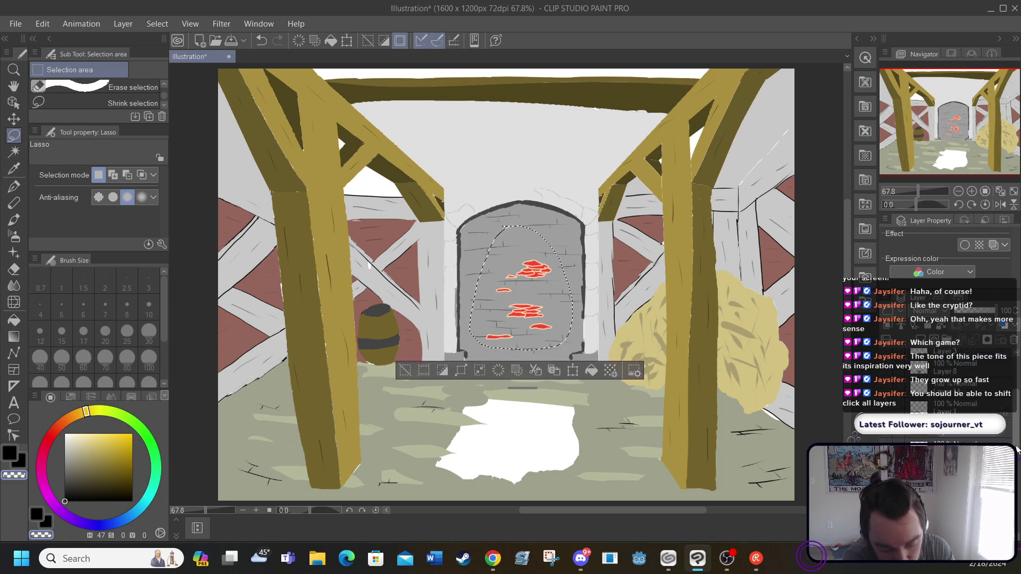
{"action": "scroll", "coordinate": [1017, 449], "scroll_direction": "down", "scroll_amount": 2}
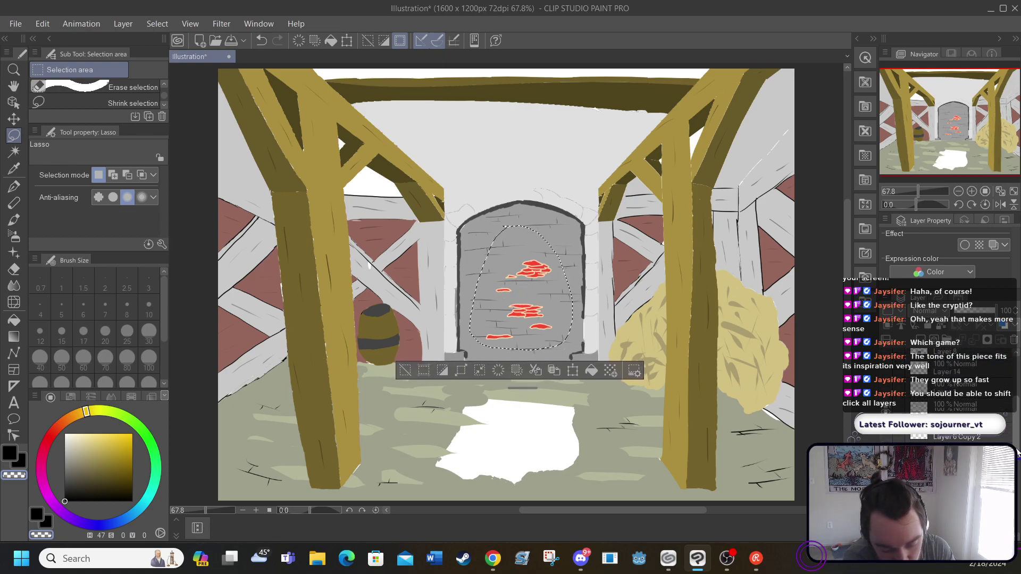
{"action": "left_click", "coordinate": [886, 434]}
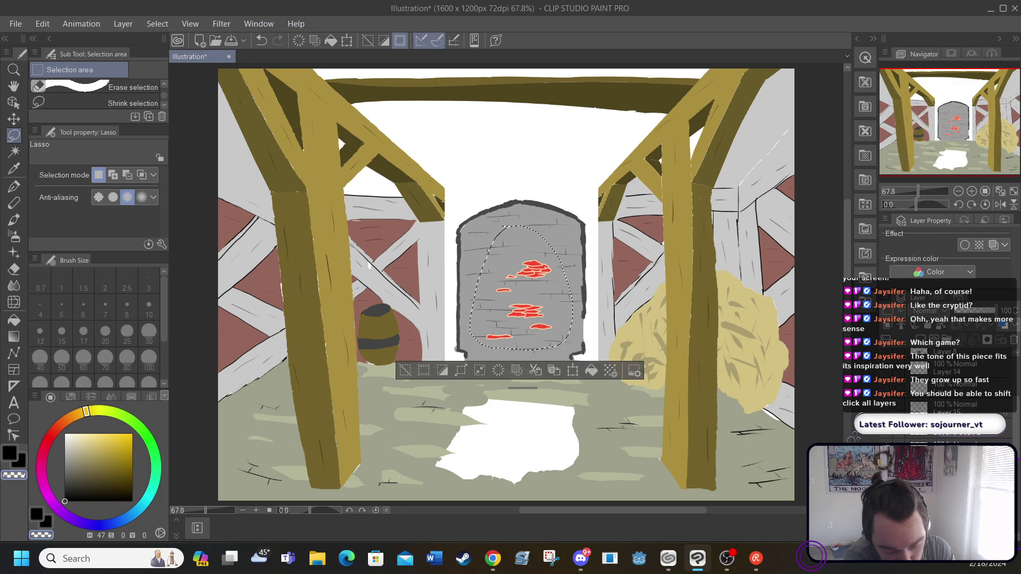
{"action": "key", "text": "Delete"}
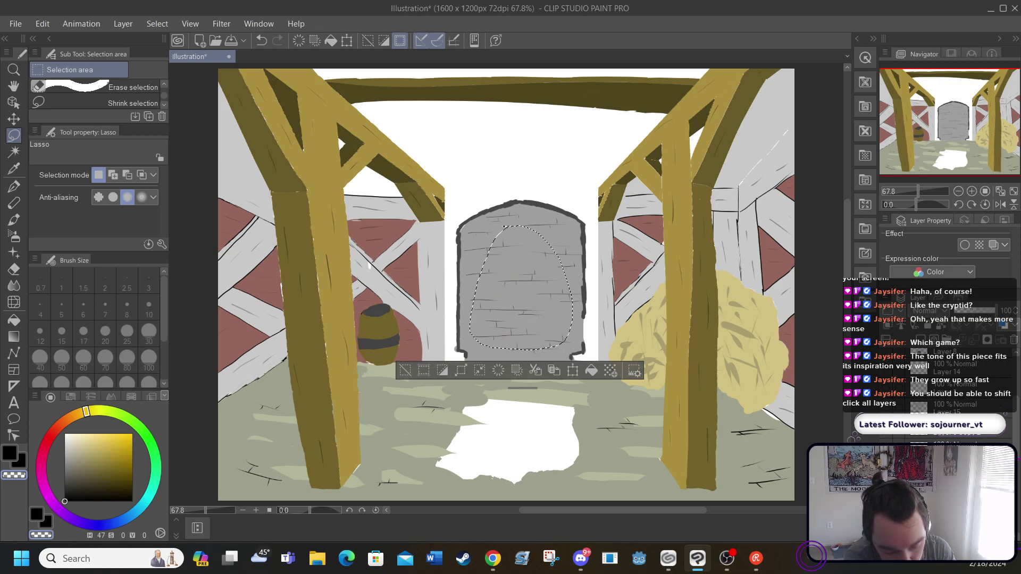
{"action": "left_click", "coordinate": [886, 420]}
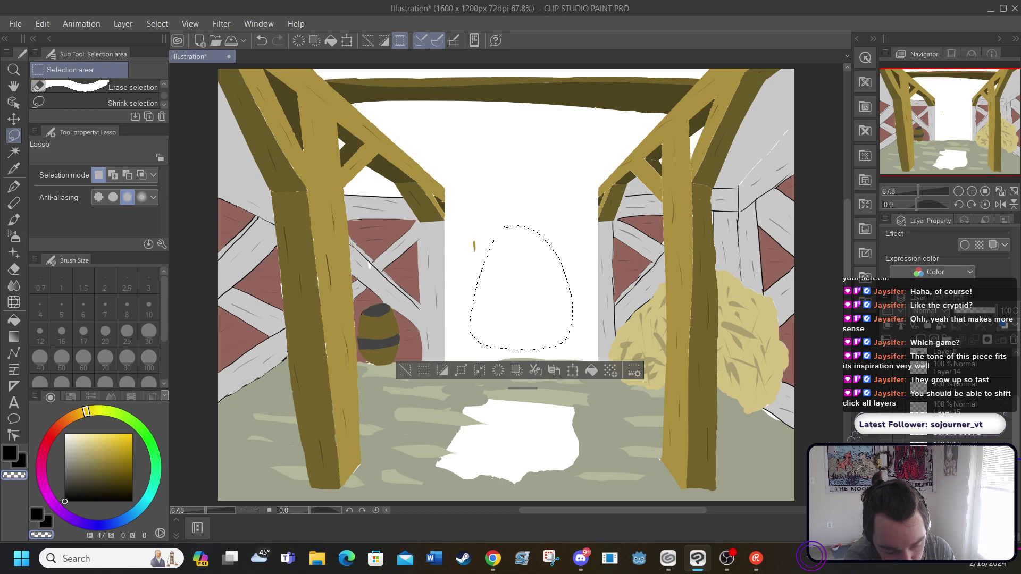
Hide the remaining visible layers, including the wooden beams, hay, stone floor, barrel and brick-and-timber walls
{"action": "left_click", "coordinate": [886, 393]}
{"action": "scroll", "coordinate": [1018, 478], "scroll_direction": "down", "scroll_amount": 2}
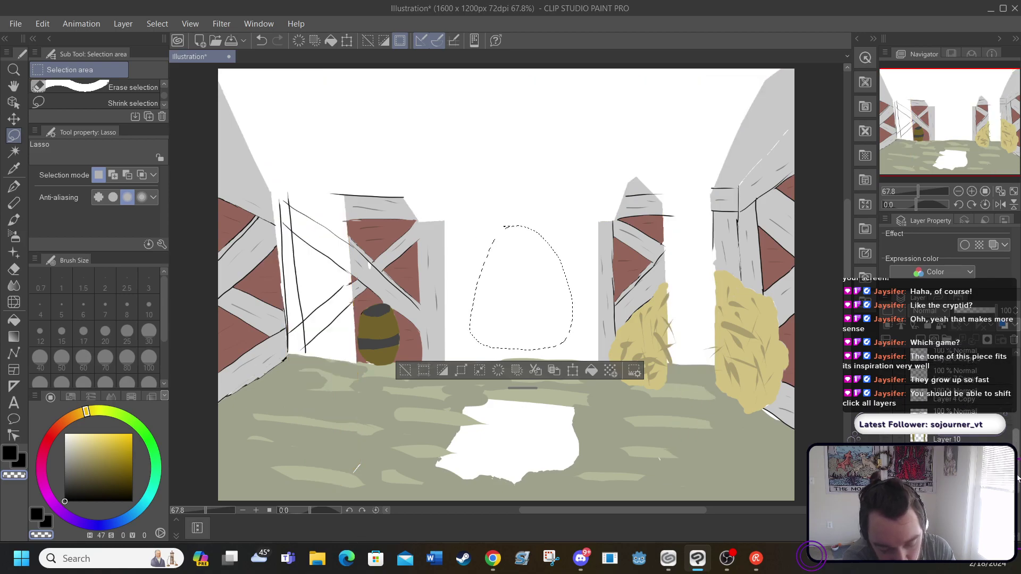
{"action": "scroll", "coordinate": [1017, 478], "scroll_direction": "up", "scroll_amount": 3}
{"action": "left_click", "coordinate": [888, 391]}
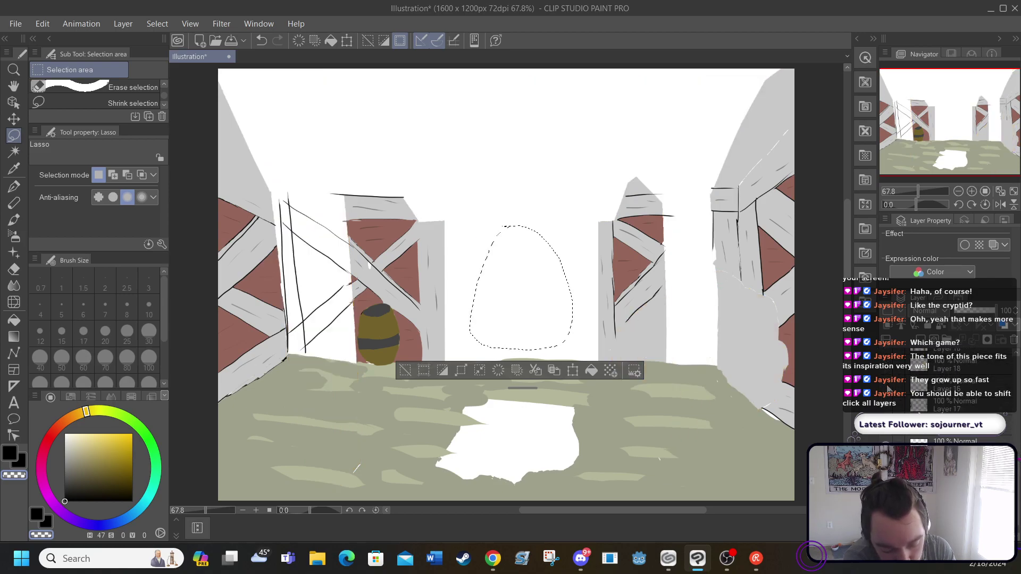
{"action": "left_click", "coordinate": [886, 409]}
{"action": "left_click", "coordinate": [887, 409]}
{"action": "left_click", "coordinate": [887, 410]}
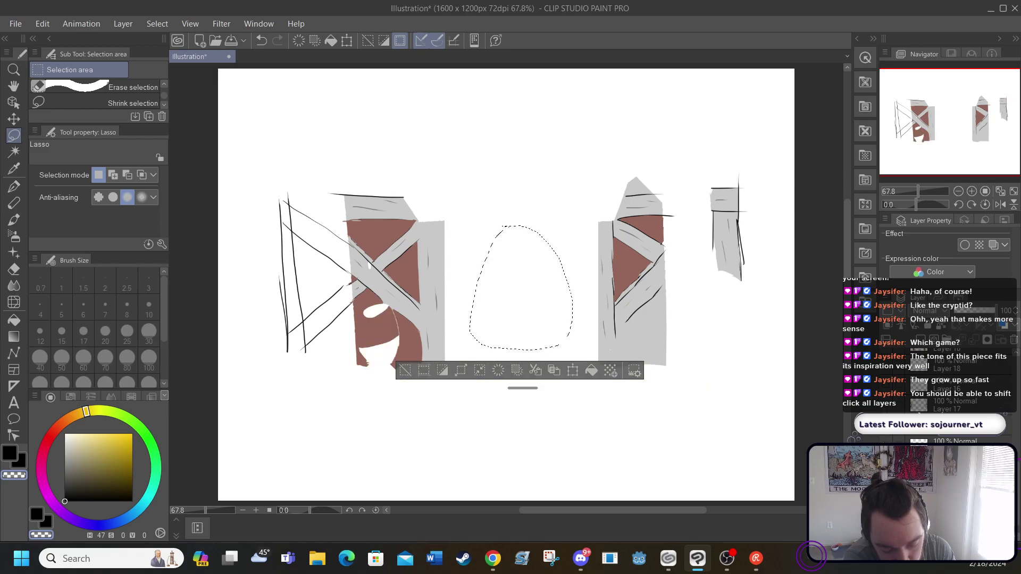
{"action": "left_click", "coordinate": [887, 409]}
{"action": "left_click", "coordinate": [887, 409]}
{"action": "scroll", "coordinate": [908, 350], "scroll_direction": "down", "scroll_amount": 3}
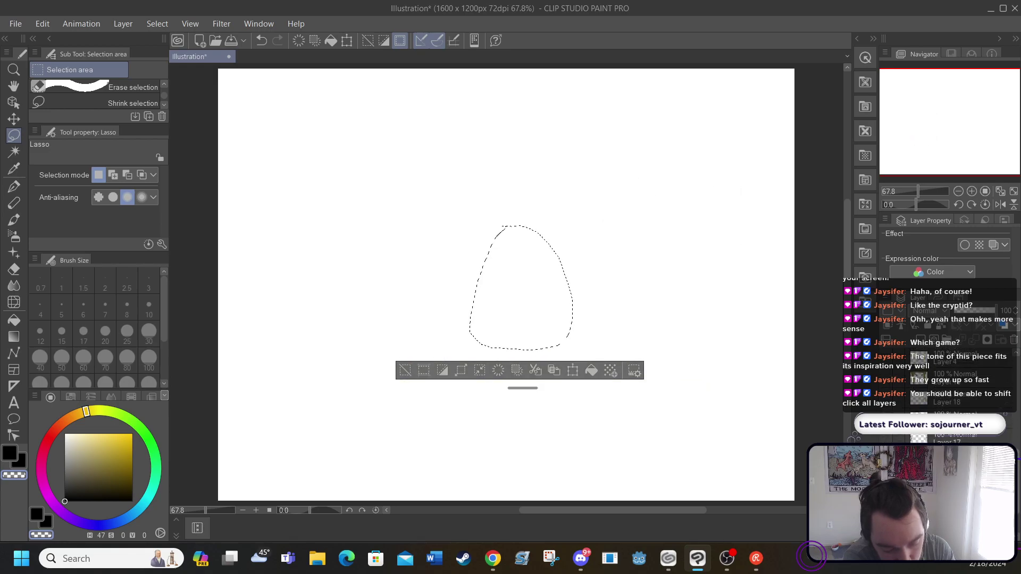
Show the red-brick layer to identify it, select the second layer in the list, and bring back the arch line art
{"action": "left_click", "coordinate": [886, 378]}
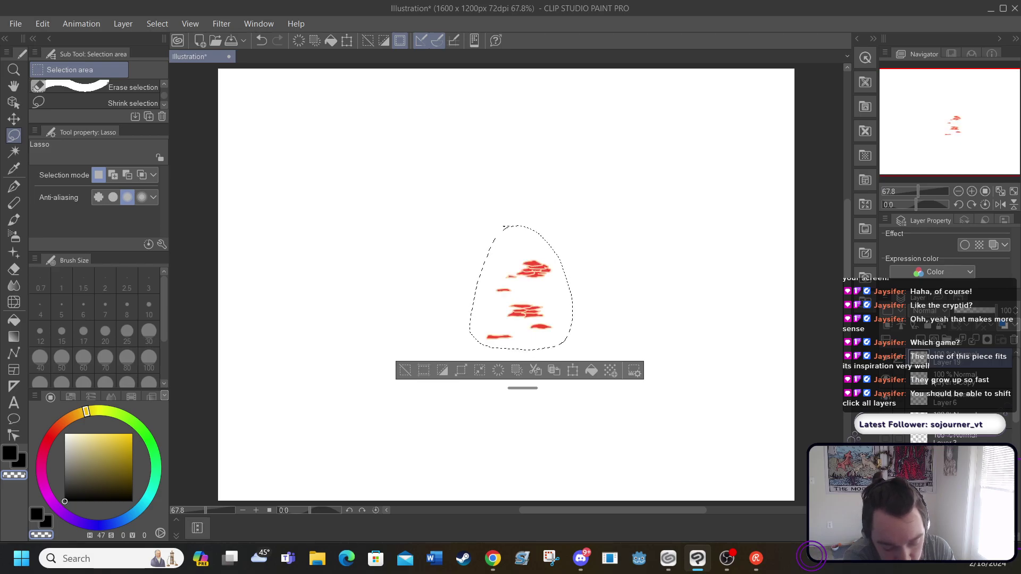
{"action": "left_click", "coordinate": [957, 414]}
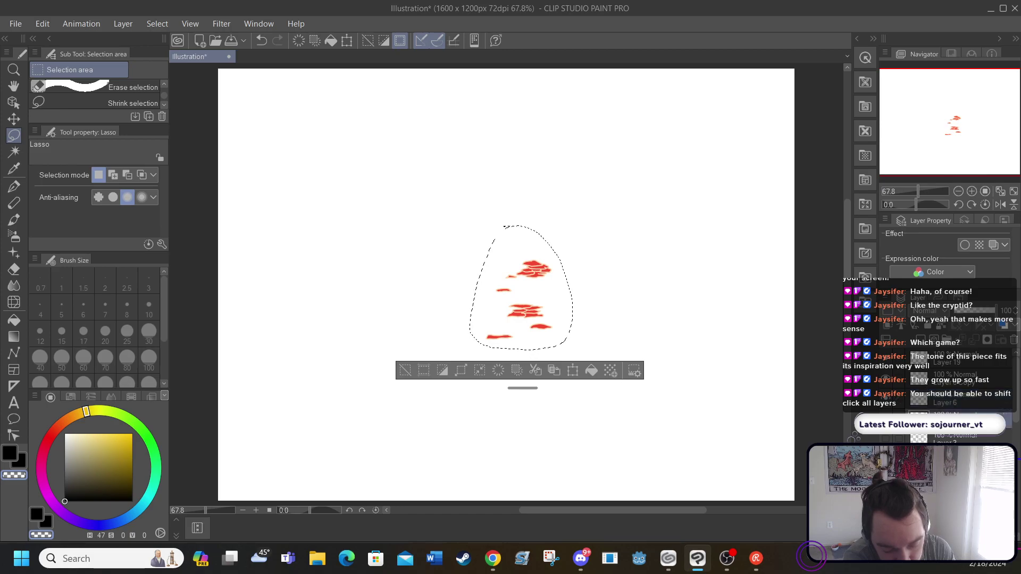
{"action": "left_click", "coordinate": [887, 394]}
{"action": "left_click", "coordinate": [886, 378]}
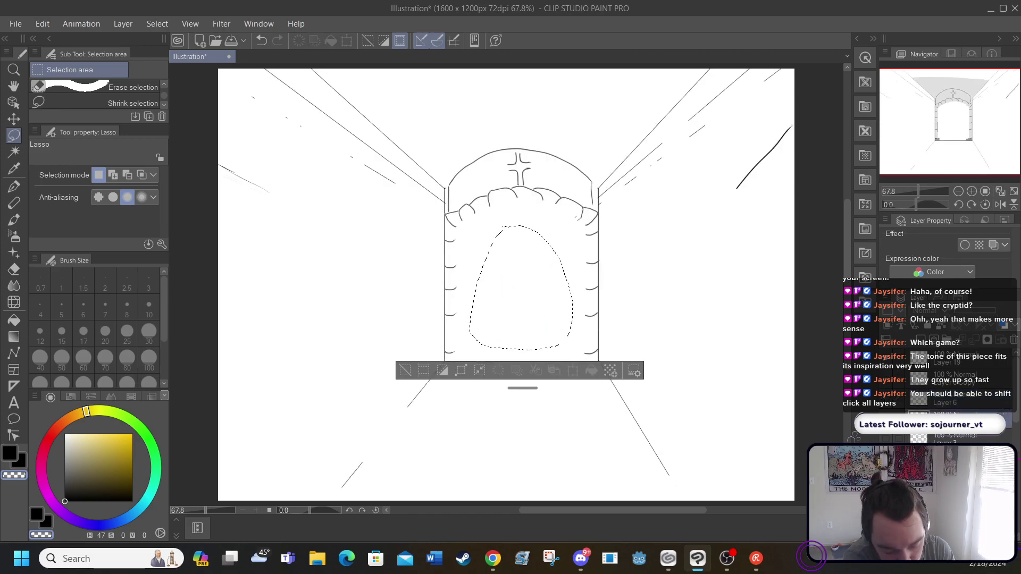
Make the grey door, floor cracks, wooden beams, hay and outer side walls visible again
{"action": "scroll", "coordinate": [1016, 422], "scroll_direction": "down", "scroll_amount": 3}
{"action": "scroll", "coordinate": [891, 435], "scroll_direction": "down", "scroll_amount": 1}
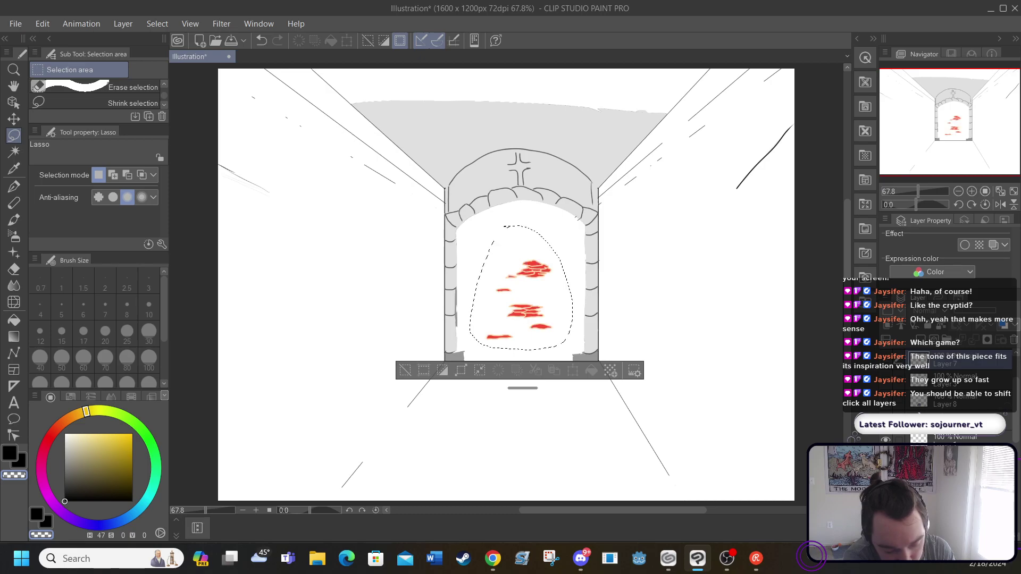
{"action": "scroll", "coordinate": [947, 372], "scroll_direction": "up", "scroll_amount": 3}
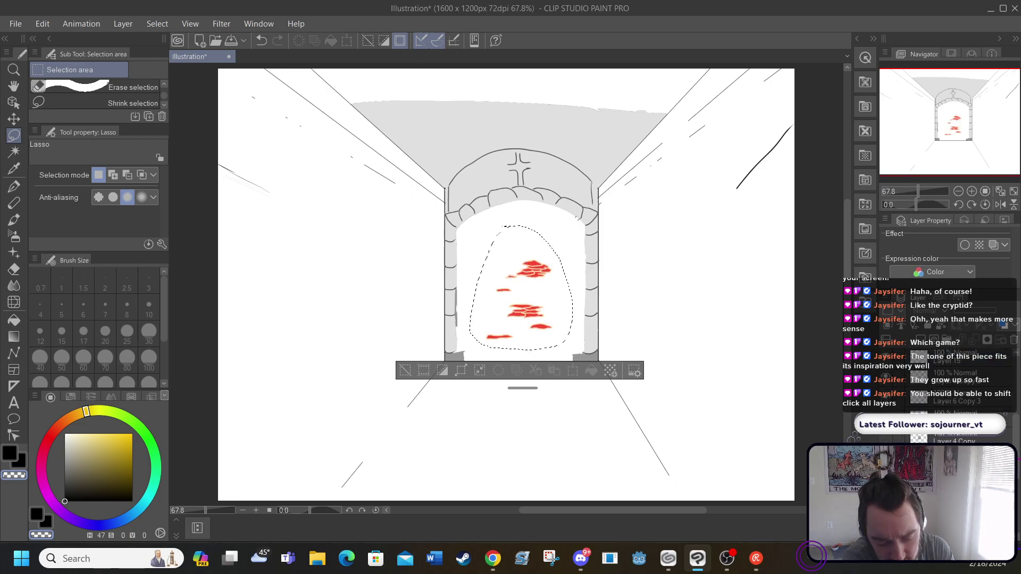
{"action": "left_click", "coordinate": [884, 438]}
{"action": "left_click", "coordinate": [883, 511]}
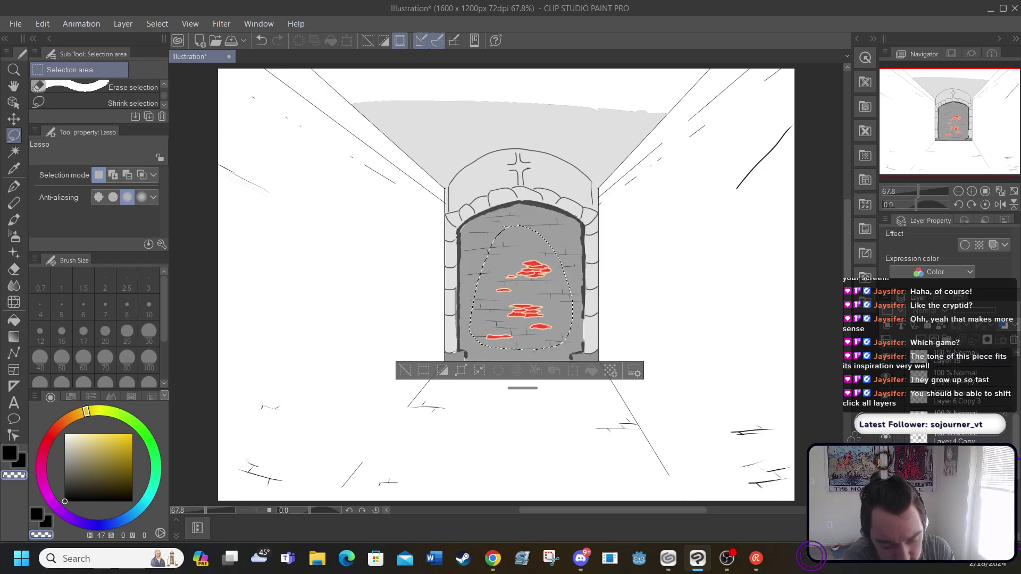
{"action": "left_click", "coordinate": [884, 524]}
{"action": "left_click", "coordinate": [884, 536]}
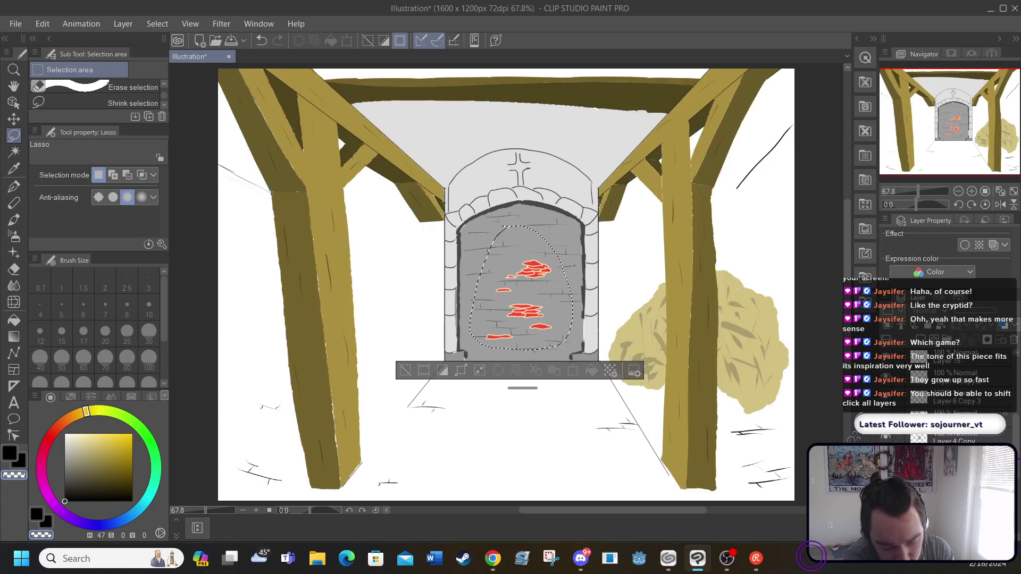
{"action": "left_click", "coordinate": [883, 549]}
Make the stone floor, barrel and inner brick-and-timber wall layers visible again
{"action": "scroll", "coordinate": [1018, 481], "scroll_direction": "down", "scroll_amount": 2}
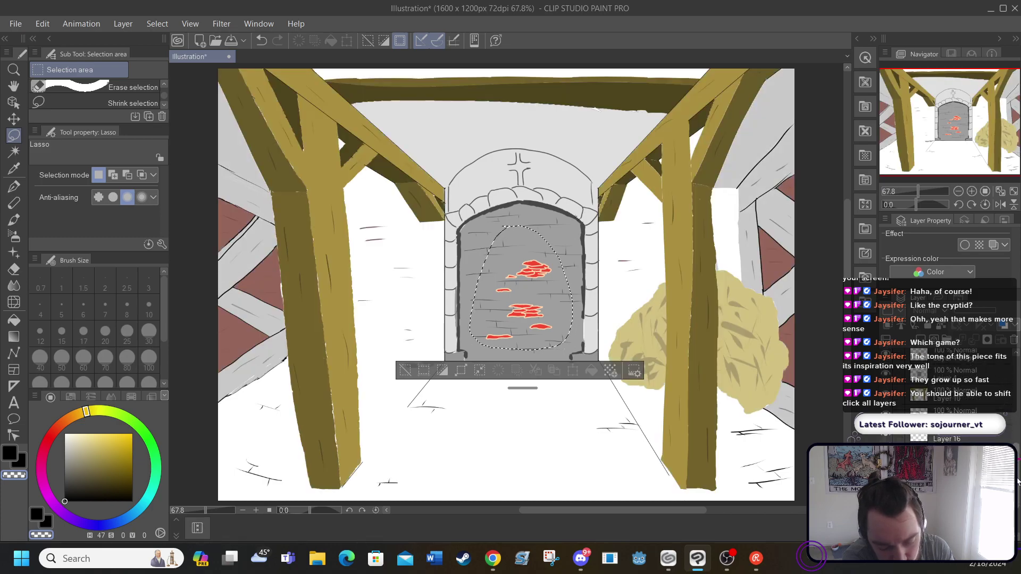
{"action": "scroll", "coordinate": [1018, 481], "scroll_direction": "down", "scroll_amount": 1}
{"action": "left_click", "coordinate": [884, 411]}
{"action": "left_click", "coordinate": [884, 430]}
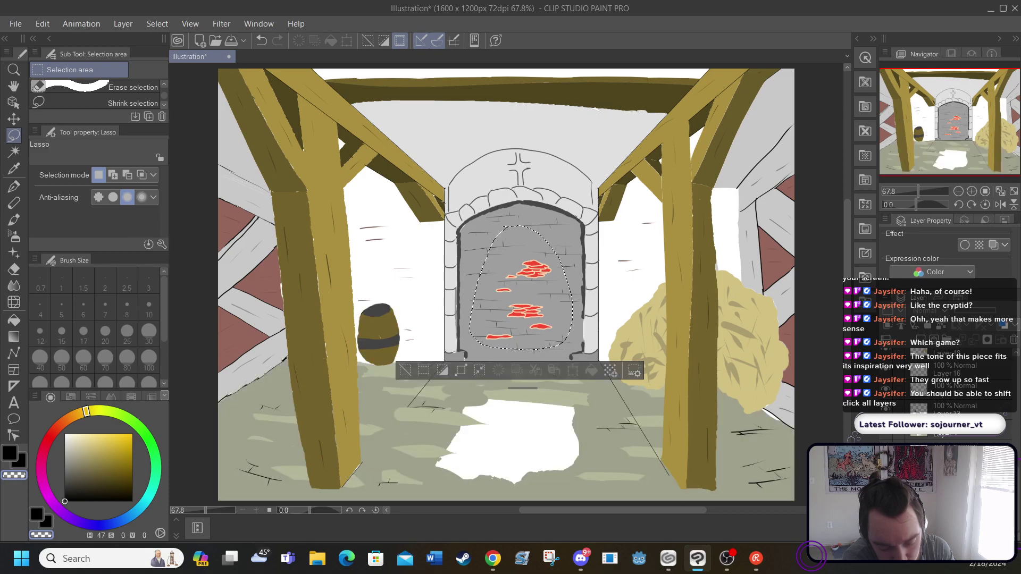
{"action": "left_click", "coordinate": [885, 451]}
{"action": "left_click", "coordinate": [885, 471]}
{"action": "left_click", "coordinate": [884, 491]}
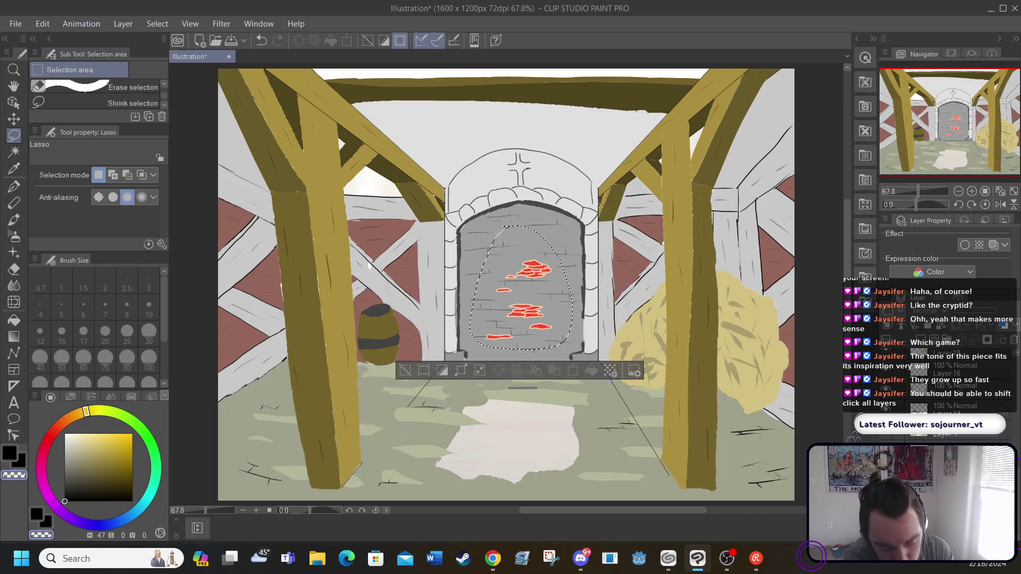
Turn the purple rug and the black line art back on
{"action": "scroll", "coordinate": [1018, 482], "scroll_direction": "down", "scroll_amount": 3}
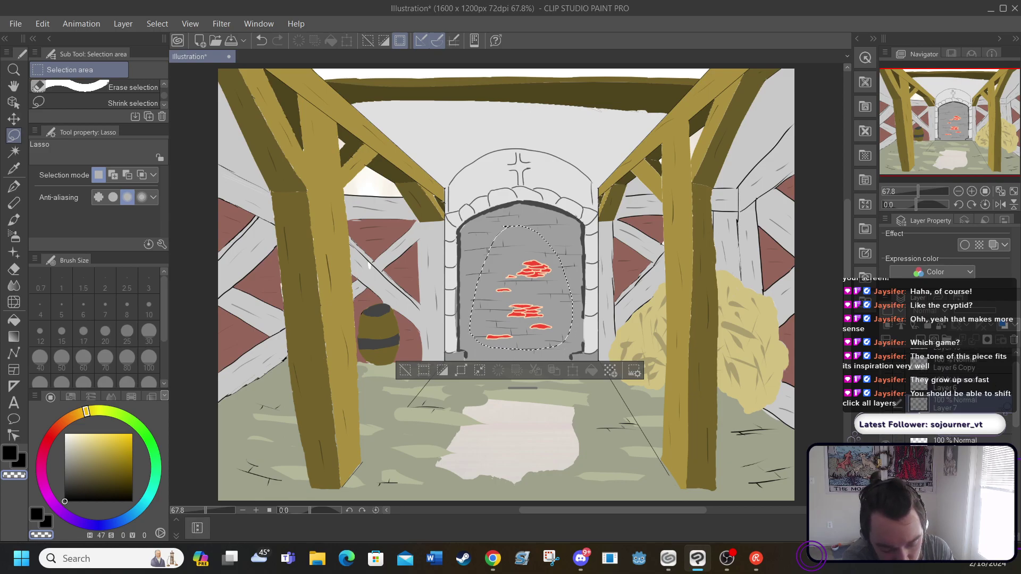
{"action": "left_click", "coordinate": [884, 435]}
{"action": "left_click", "coordinate": [886, 434]}
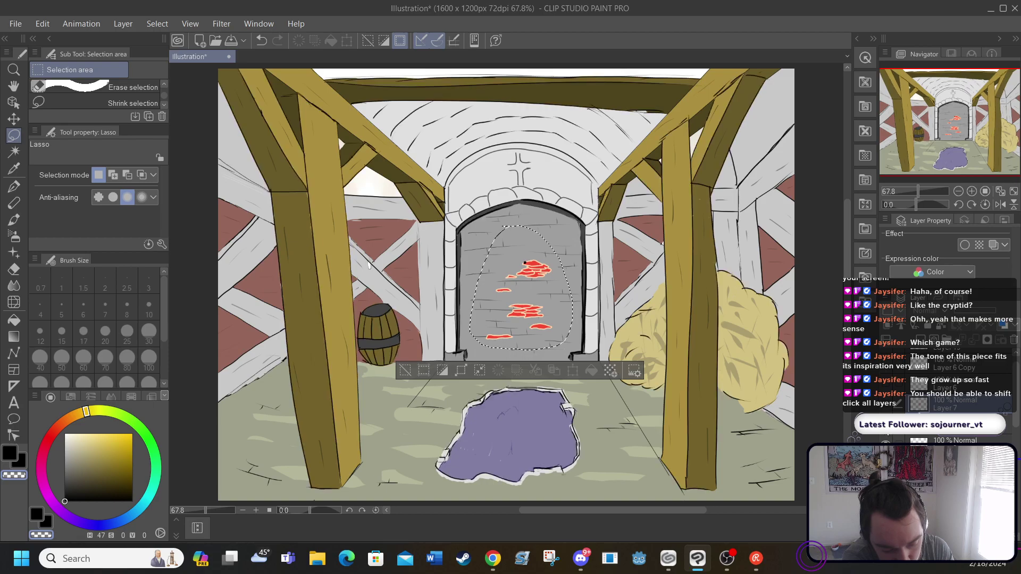
{"action": "left_click", "coordinate": [885, 434]}
{"action": "left_click", "coordinate": [884, 435]}
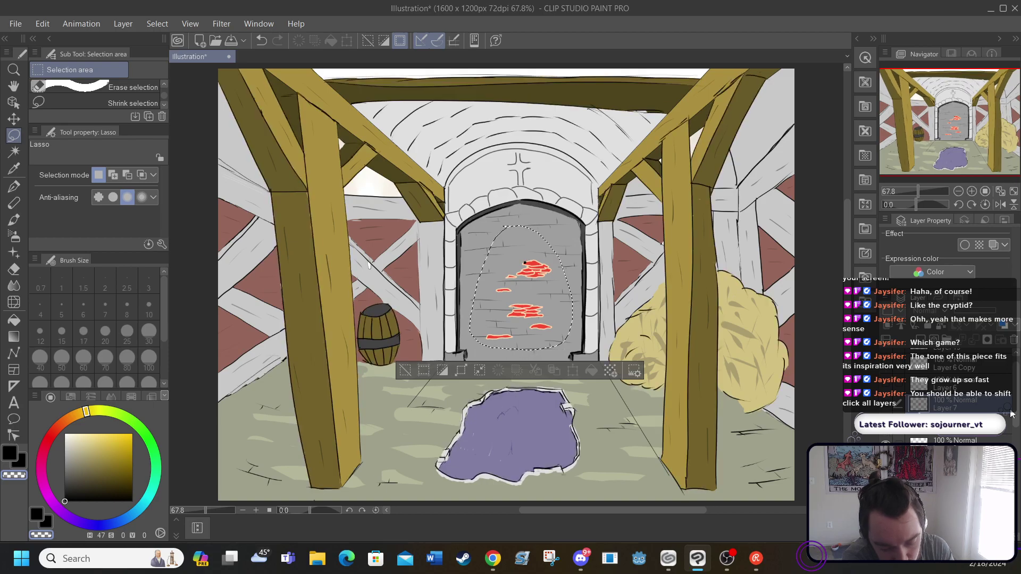
{"action": "scroll", "coordinate": [1011, 414], "scroll_direction": "up", "scroll_amount": 2}
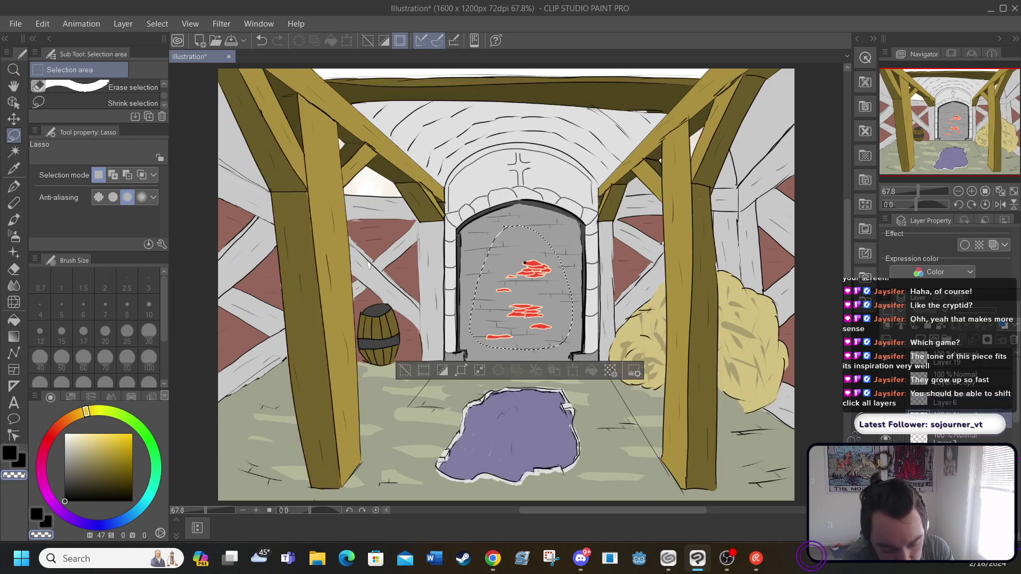
Try to scale down the copied red bricks across the selected layers and move them from the doorway onto the purple rug
{"action": "left_click", "coordinate": [952, 310]}
{"action": "left_click", "coordinate": [952, 311]}
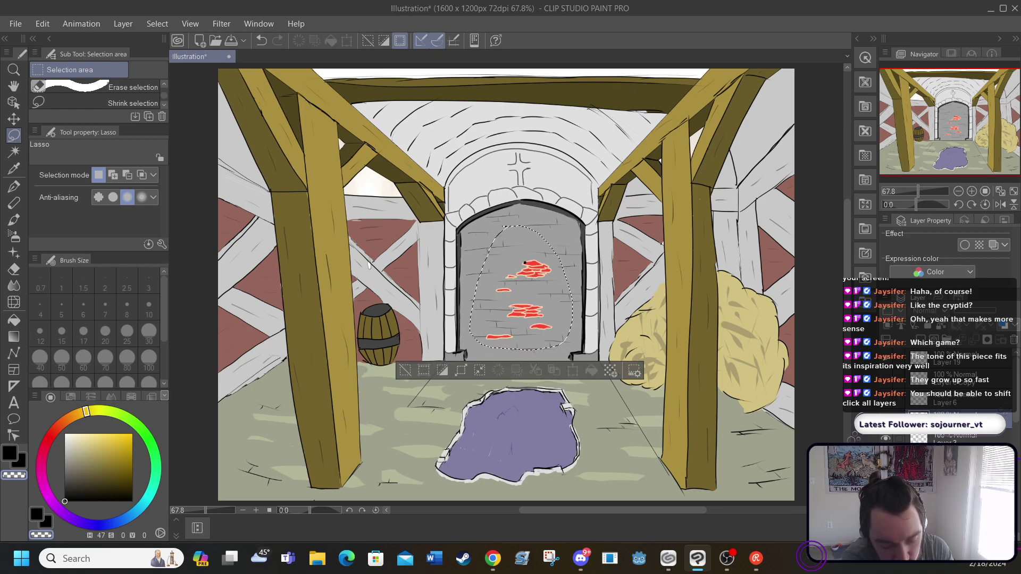
{"action": "left_click", "coordinate": [952, 311]}
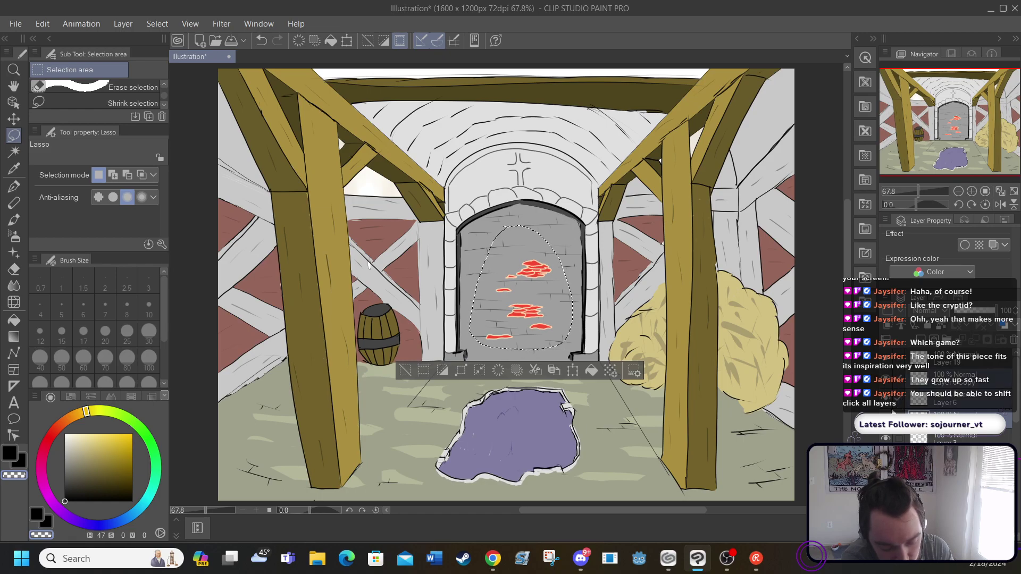
{"action": "key", "text": "ctrl+t"}
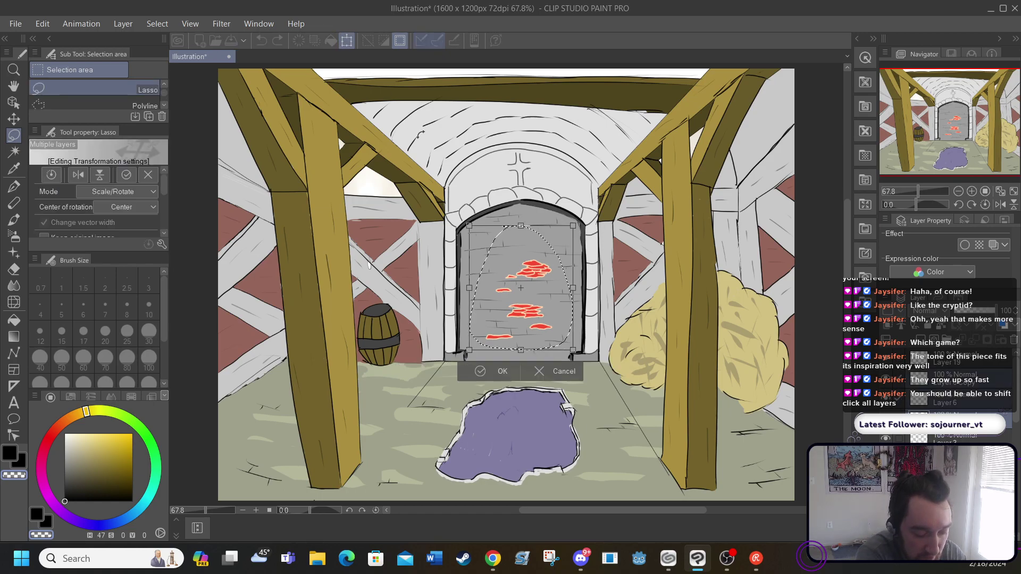
{"action": "left_click_drag", "start_coordinate": [469, 225], "coordinate": [490, 252]}
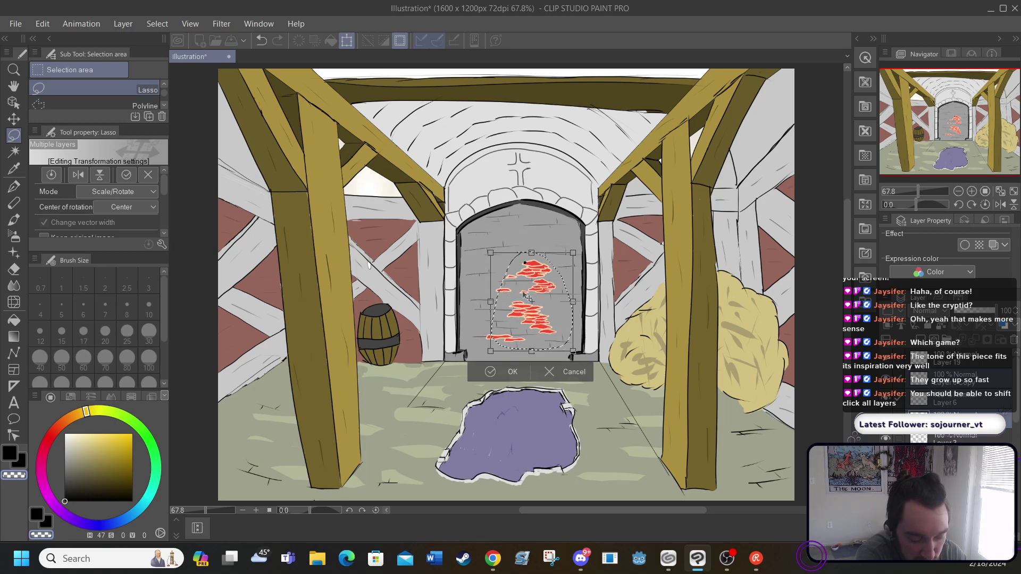
{"action": "left_click_drag", "start_coordinate": [527, 296], "coordinate": [504, 408]}
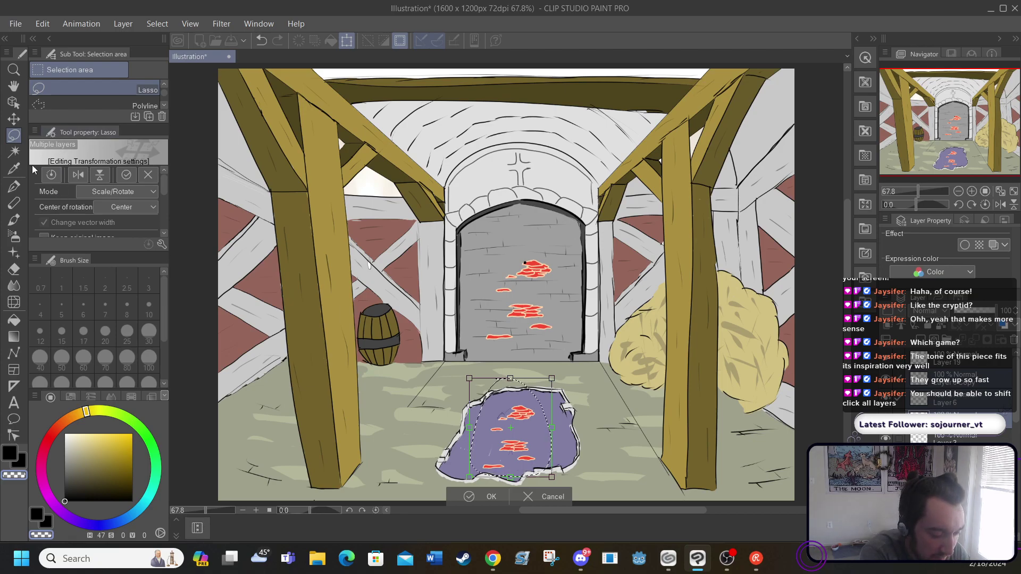
{"action": "left_click", "coordinate": [14, 119]}
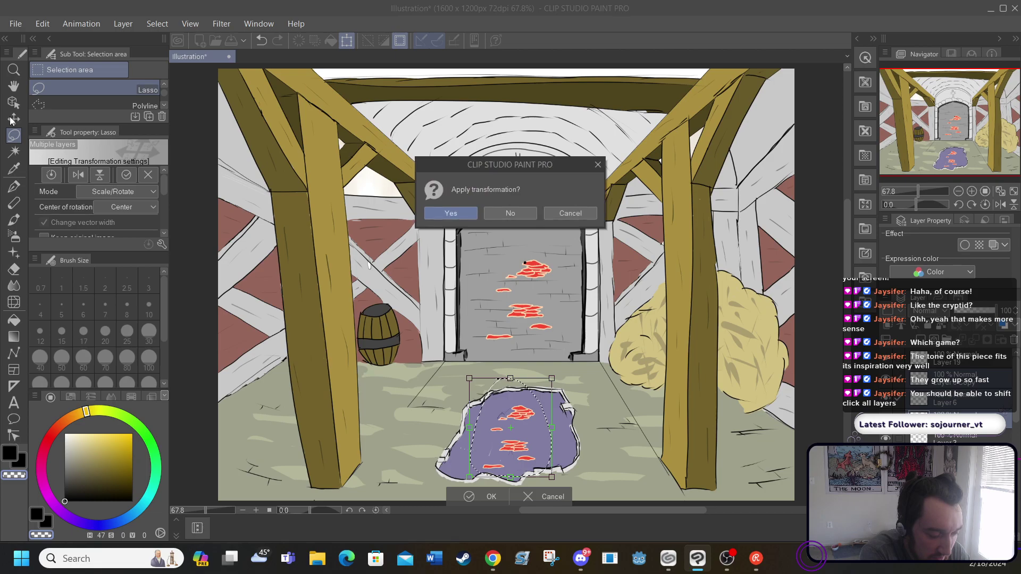
{"action": "left_click", "coordinate": [559, 214]}
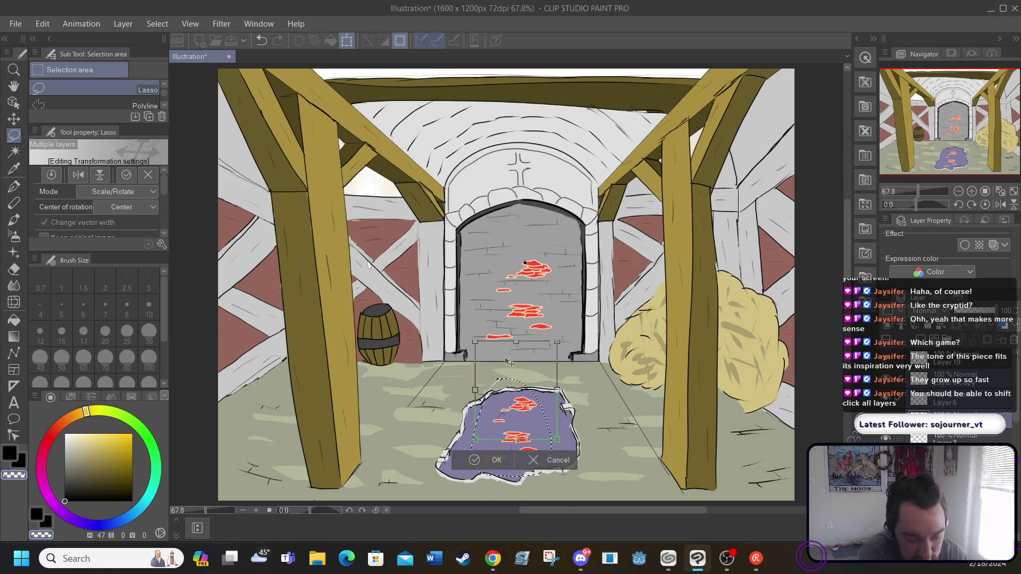
Try to move the copied bricks up off the rug and rotate them upside down
{"action": "left_click_drag", "start_coordinate": [508, 363], "coordinate": [467, 351]}
{"action": "key", "text": "ctrl+z"}
{"action": "key", "text": "ctrl+z"}
{"action": "key", "text": "ctrl+z"}
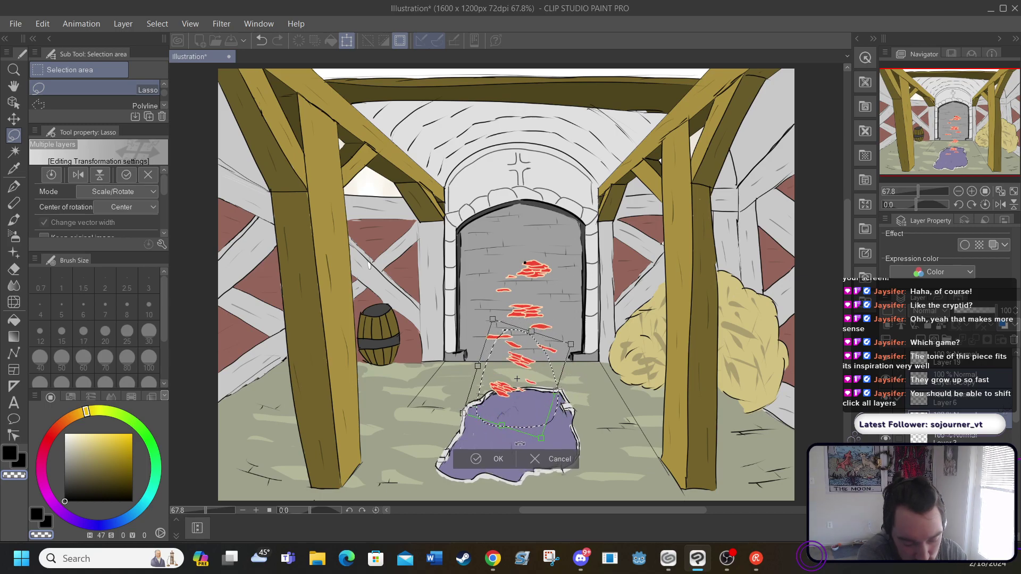
{"action": "key", "text": "ctrl+z"}
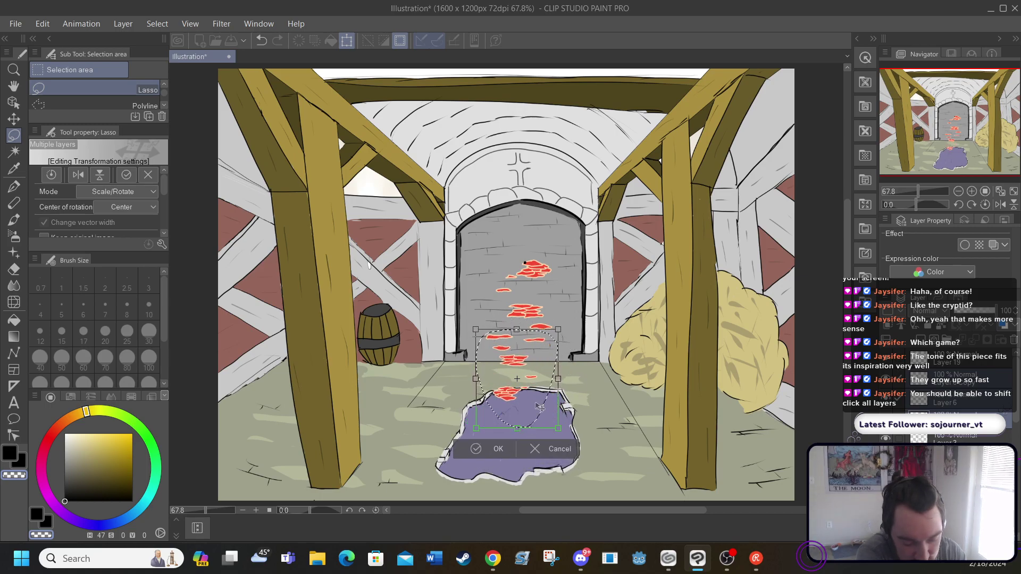
Try to fit the turned brick copy to the rug by resizing and moving it, and discard the transformation
{"action": "left_click_drag", "start_coordinate": [560, 431], "coordinate": [569, 437]}
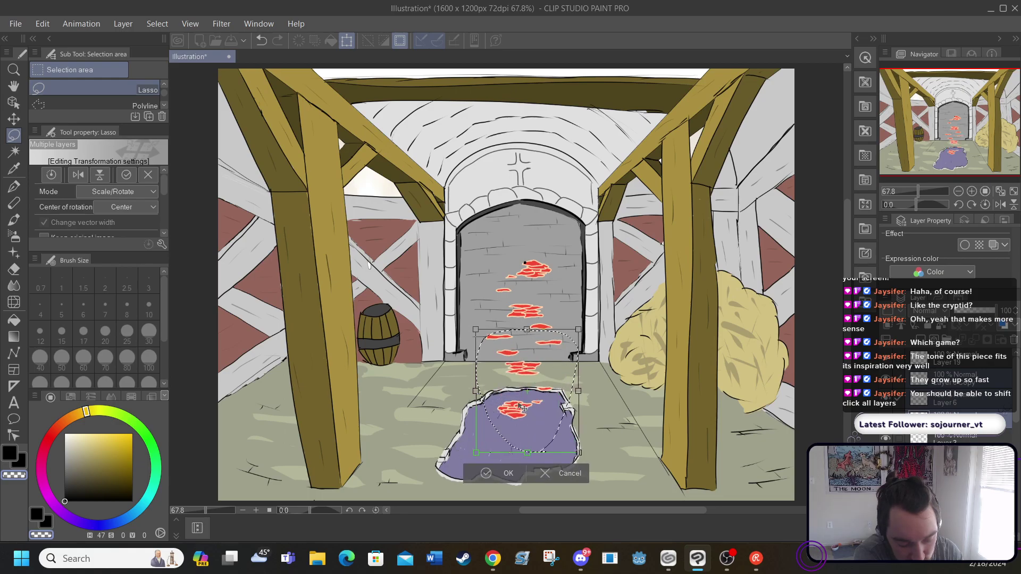
{"action": "left_click_drag", "start_coordinate": [489, 371], "coordinate": [489, 424]}
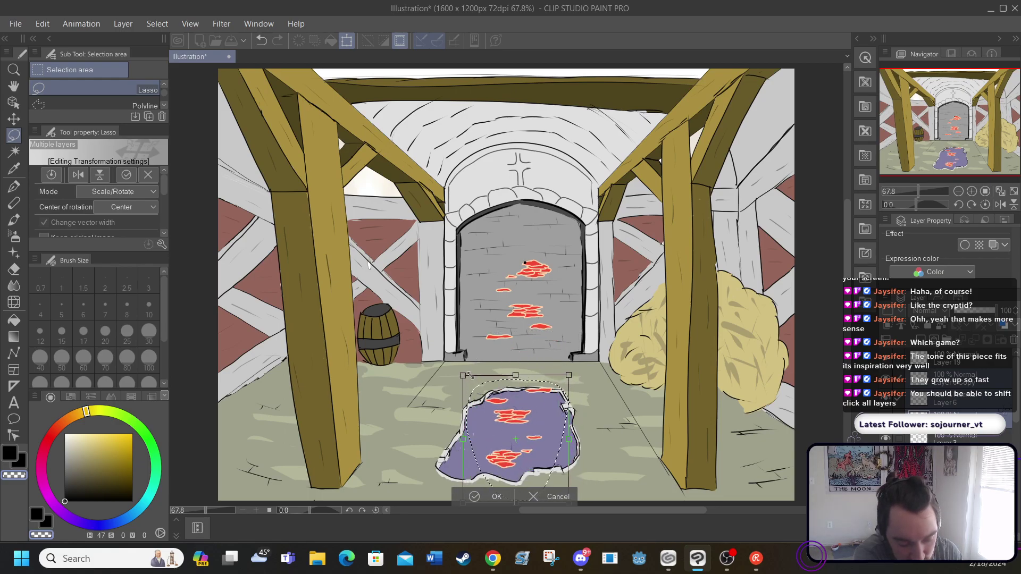
{"action": "left_click_drag", "start_coordinate": [473, 377], "coordinate": [473, 371]}
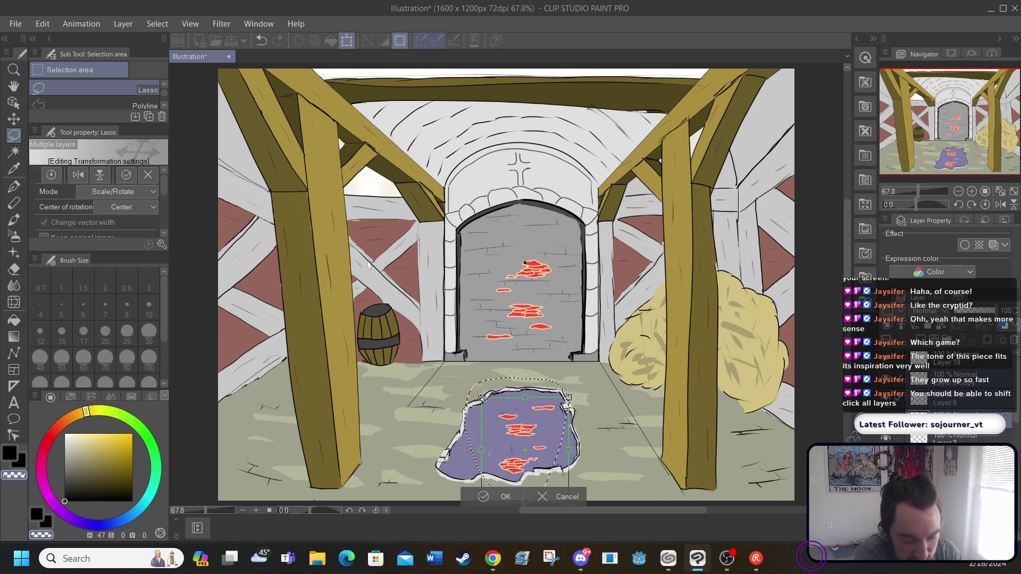
{"action": "left_click_drag", "start_coordinate": [513, 432], "coordinate": [509, 424]}
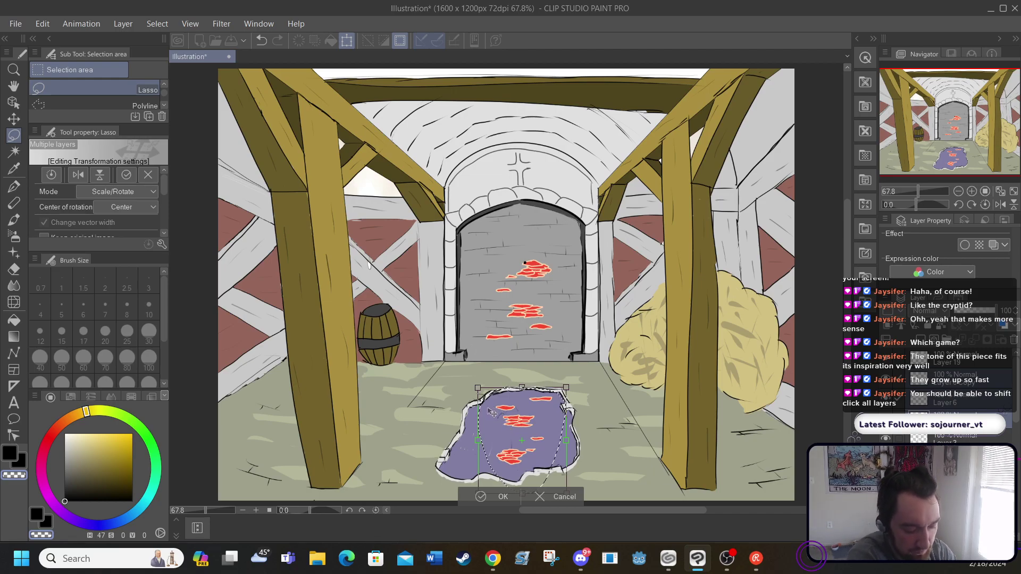
{"action": "left_click", "coordinate": [896, 360]}
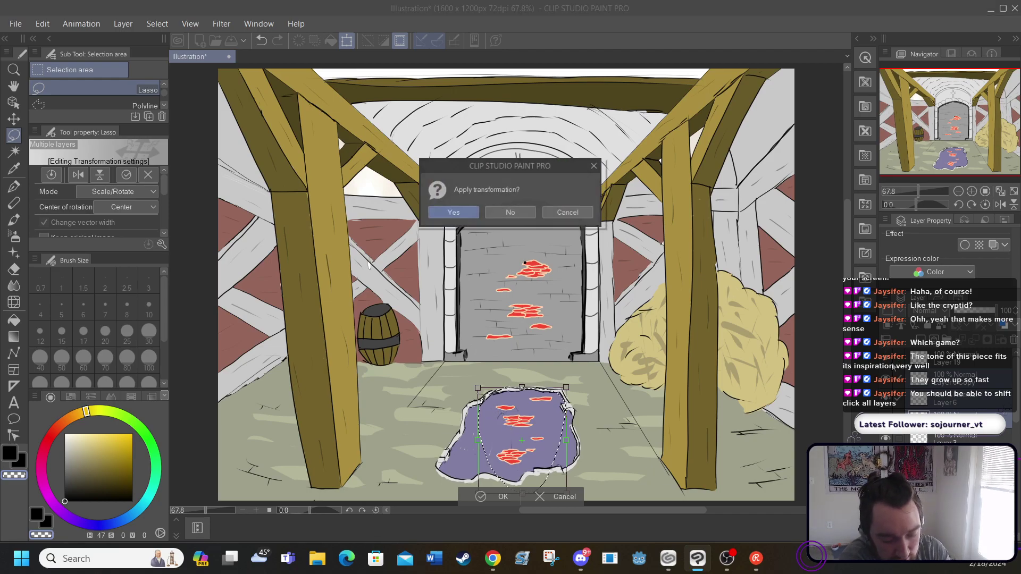
{"action": "left_click", "coordinate": [511, 213]}
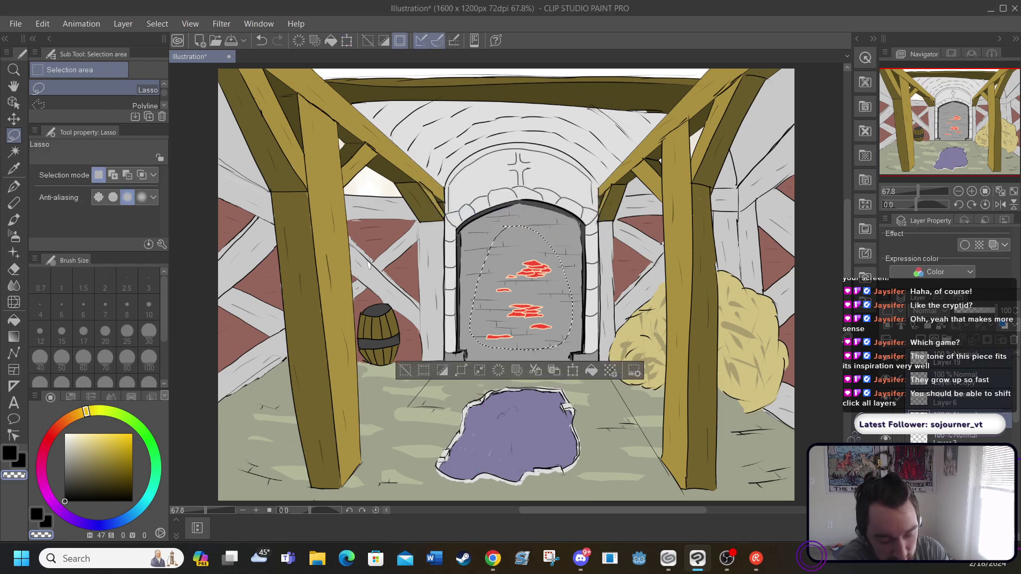
Move the lasso selection outline from the doorway down to the rug and undo the move
{"action": "left_click_drag", "start_coordinate": [497, 288], "coordinate": [496, 397]}
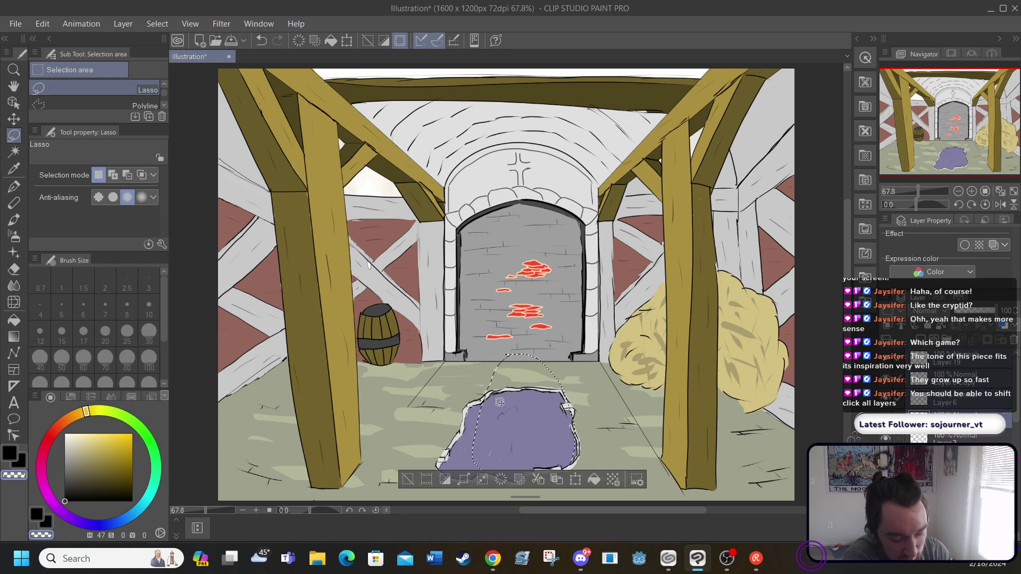
{"action": "key", "text": "ctrl+z"}
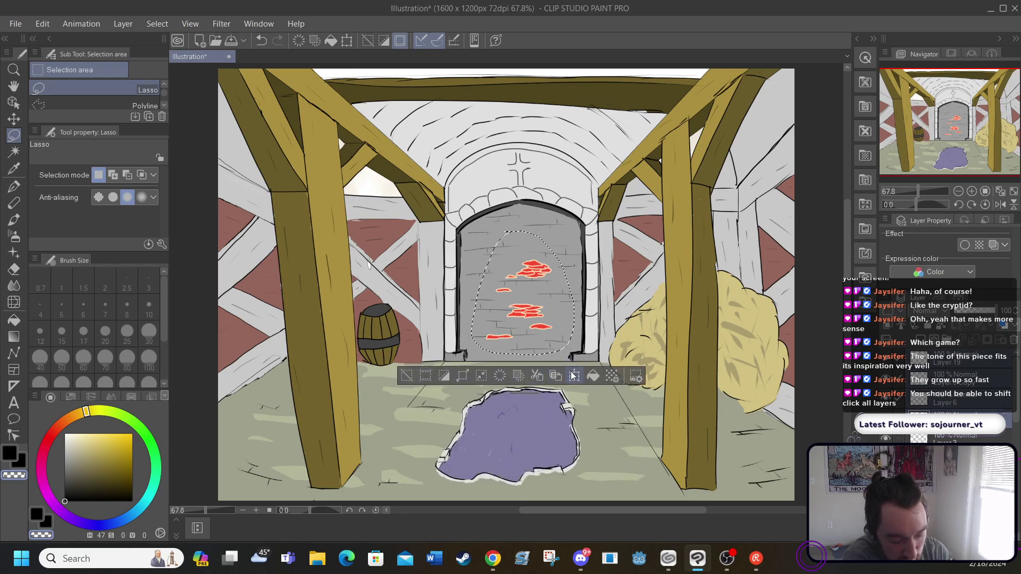
Try to turn the copied bricks upside down by transforming the selection, and place them back over the doorway
{"action": "left_click", "coordinate": [573, 376]}
{"action": "left_click_drag", "start_coordinate": [499, 298], "coordinate": [495, 430]}
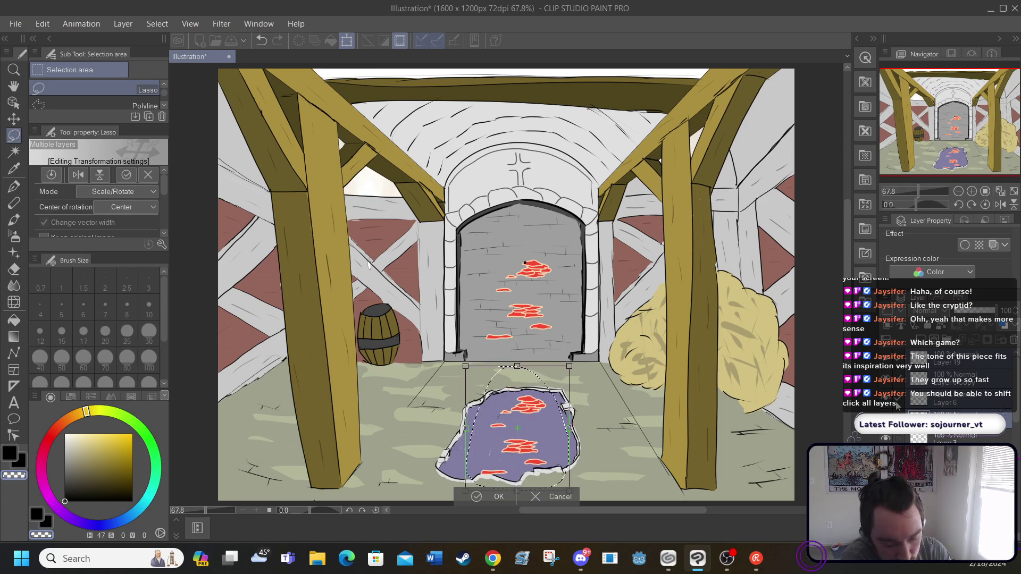
{"action": "left_click_drag", "start_coordinate": [517, 428], "coordinate": [506, 408]}
{"action": "mouse_move", "coordinate": [448, 333]}
{"action": "left_mouse_down"}
{"action": "mouse_move", "coordinate": [554, 473]}
{"action": "mouse_move", "coordinate": [502, 398]}
{"action": "mouse_move", "coordinate": [490, 269]}
{"action": "left_mouse_up"}
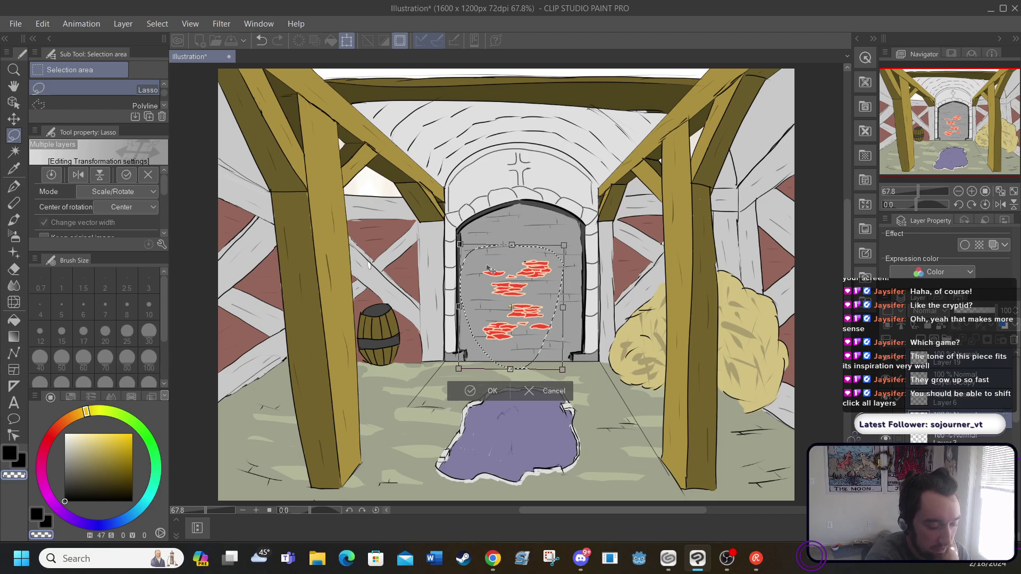
Try to taper the copied bricks with Free Transform, narrowing the far edge and spreading the near corners to match the floor's perspective
{"action": "left_click", "coordinate": [101, 192]}
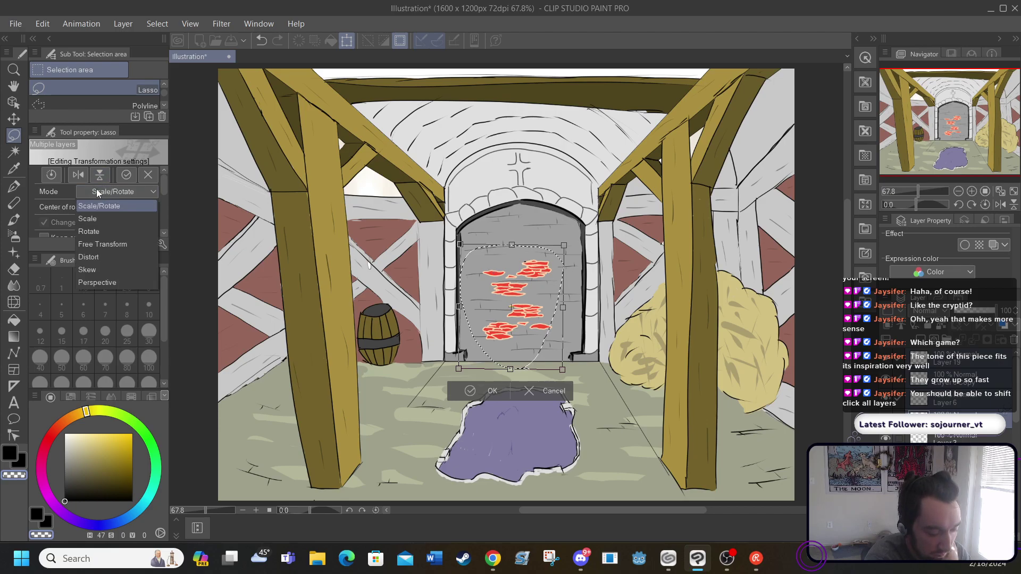
{"action": "left_click", "coordinate": [85, 244]}
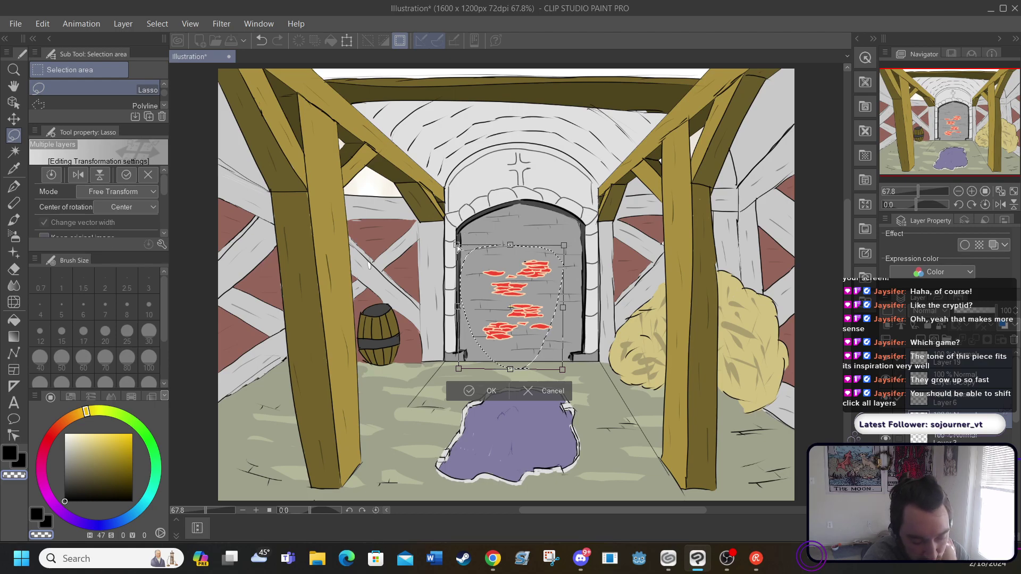
{"action": "left_click_drag", "start_coordinate": [458, 247], "coordinate": [480, 248]}
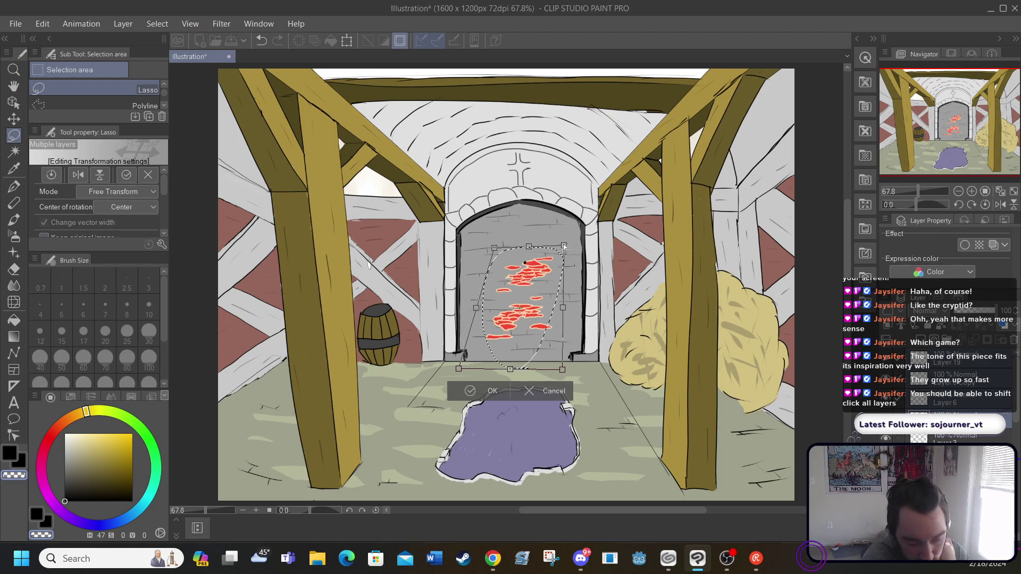
{"action": "left_click_drag", "start_coordinate": [564, 246], "coordinate": [545, 248]}
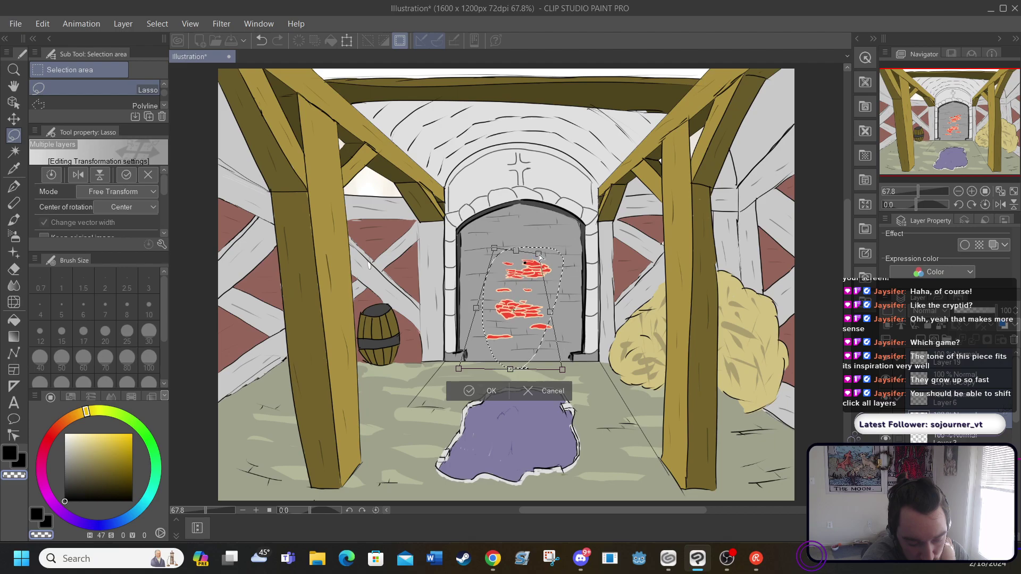
{"action": "left_click_drag", "start_coordinate": [458, 368], "coordinate": [433, 414]}
{"action": "left_click_drag", "start_coordinate": [562, 369], "coordinate": [591, 420]}
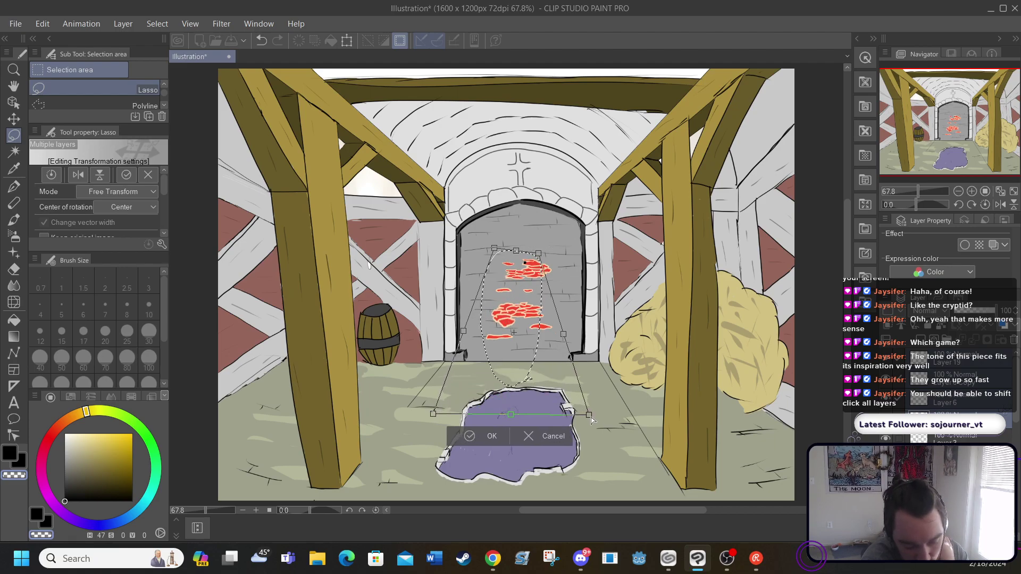
Try the tapered copy on the rug, pull it back up toward the doorway, and reshape its corners
{"action": "left_click_drag", "start_coordinate": [492, 341], "coordinate": [490, 435]}
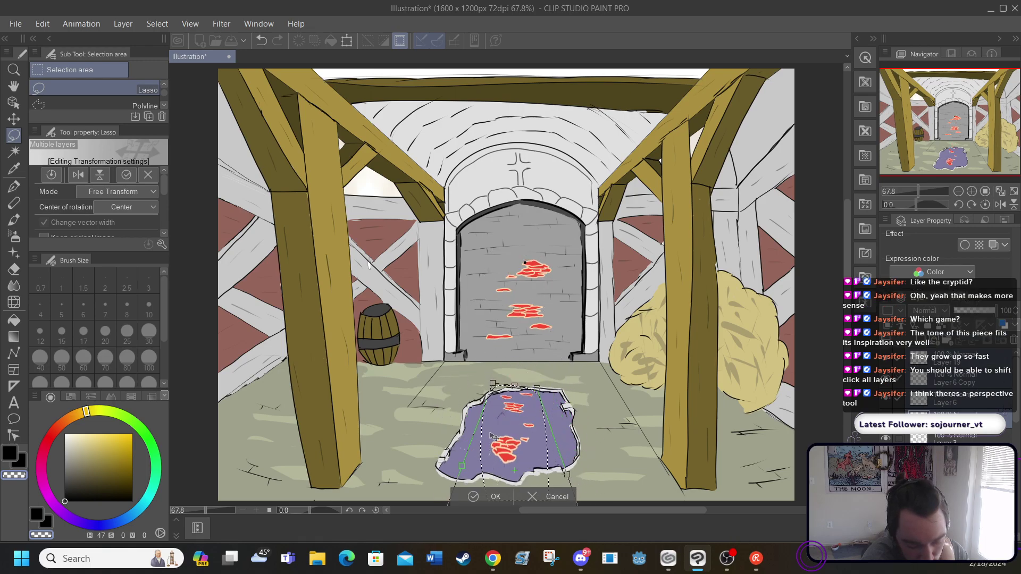
{"action": "left_click_drag", "start_coordinate": [462, 466], "coordinate": [497, 312]}
{"action": "left_click_drag", "start_coordinate": [478, 246], "coordinate": [466, 254]}
{"action": "left_click_drag", "start_coordinate": [498, 359], "coordinate": [458, 446]}
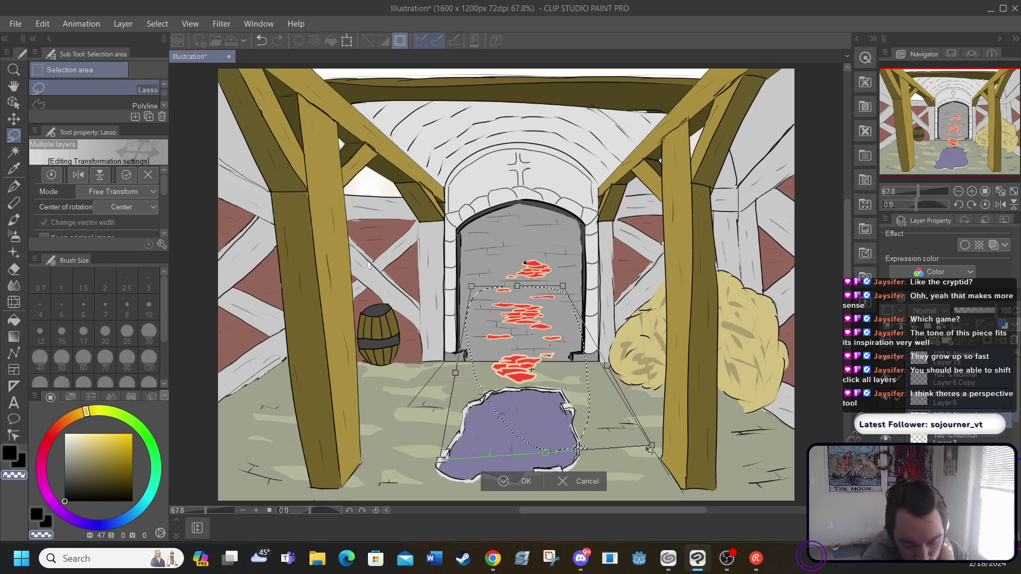
{"action": "left_click_drag", "start_coordinate": [651, 445], "coordinate": [604, 454]}
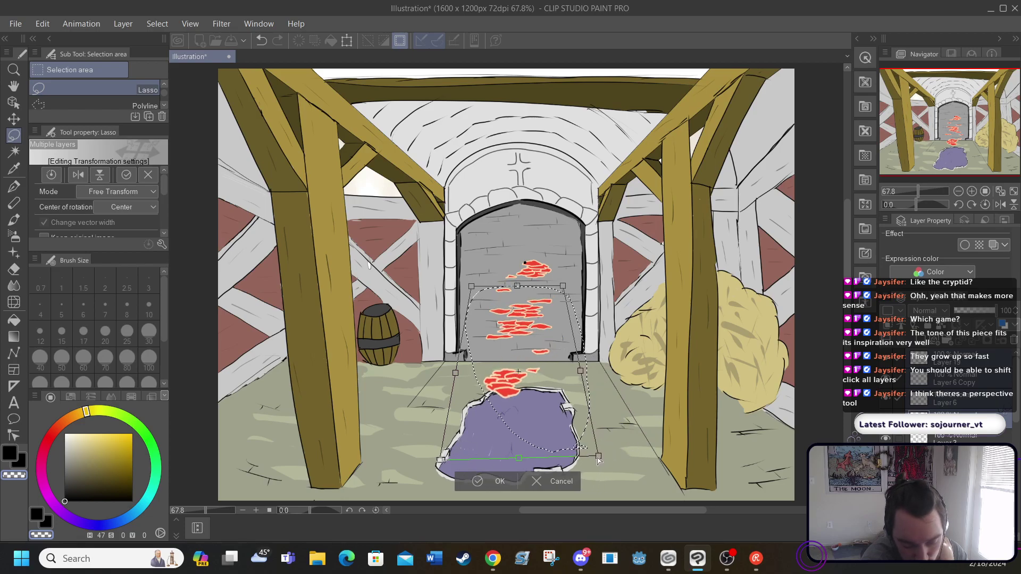
{"action": "mouse_move", "coordinate": [490, 371]}
{"action": "left_mouse_down"}
{"action": "mouse_move", "coordinate": [488, 404]}
{"action": "mouse_move", "coordinate": [492, 363]}
{"action": "left_mouse_up"}
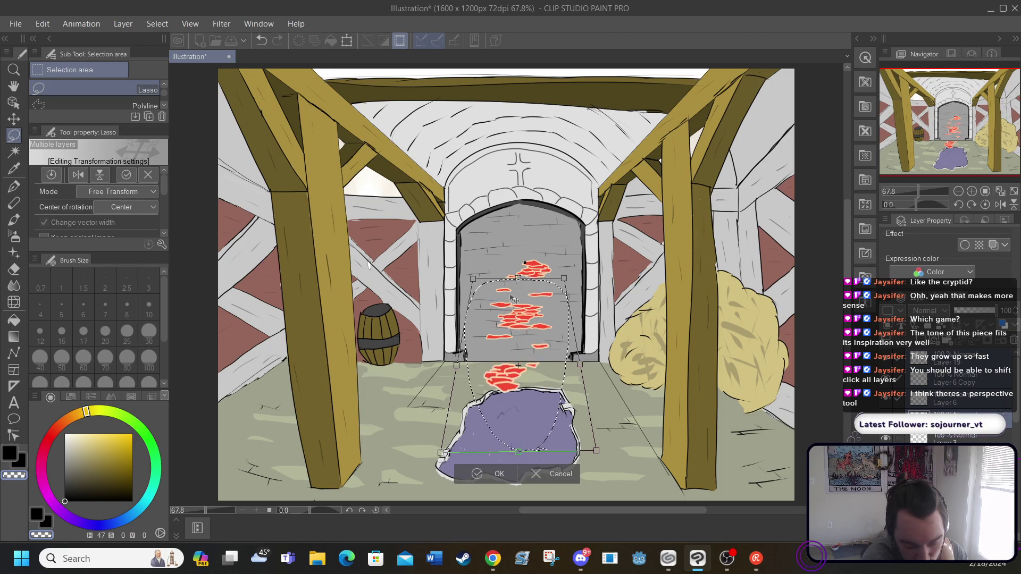
Try to flatten the tapered copy onto the rug by lowering its far edge and stretching its near corners, and cancel the transformation
{"action": "left_click_drag", "start_coordinate": [518, 278], "coordinate": [517, 388]}
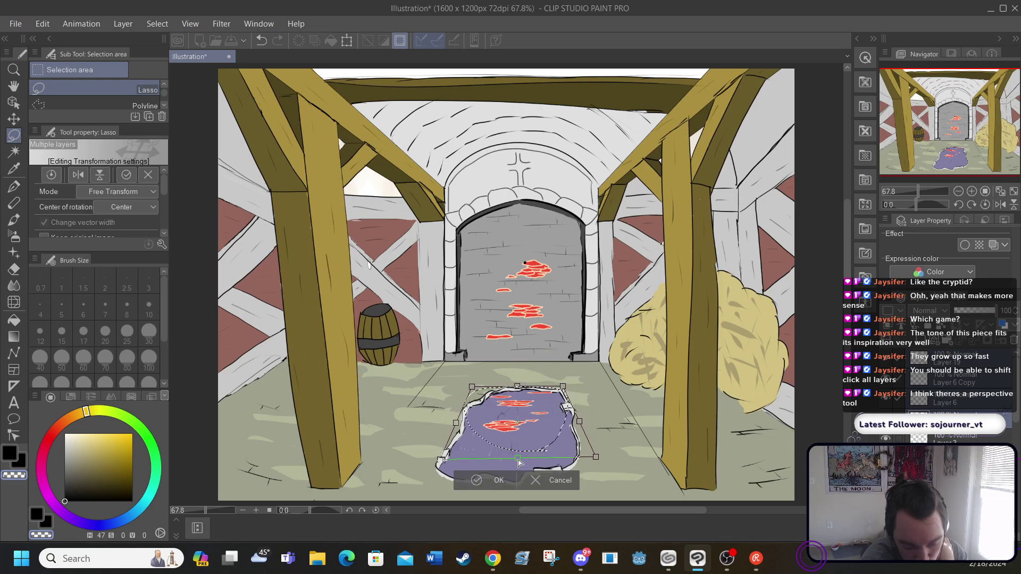
{"action": "left_click_drag", "start_coordinate": [520, 485], "coordinate": [524, 492]}
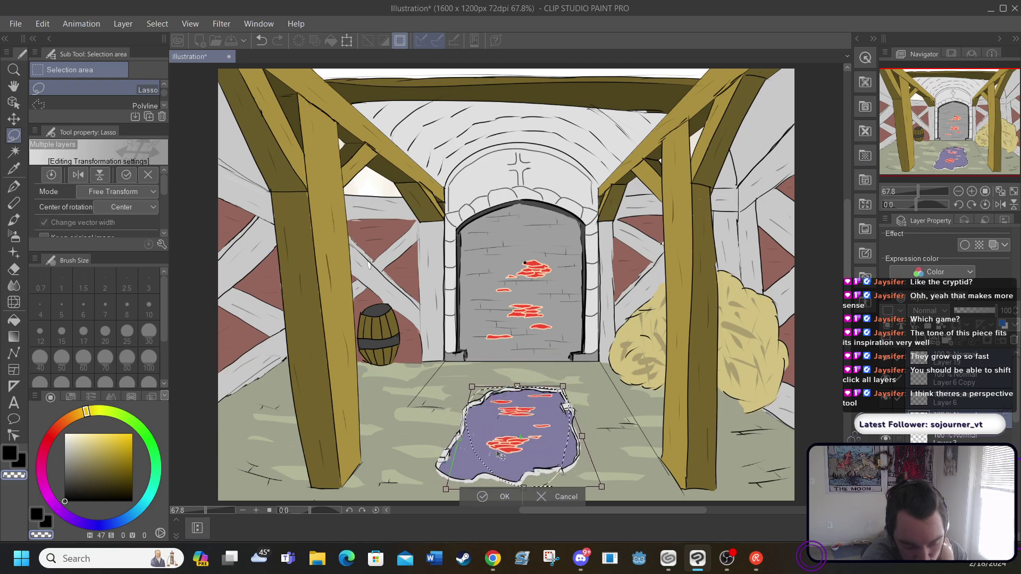
{"action": "left_click_drag", "start_coordinate": [446, 490], "coordinate": [431, 494]}
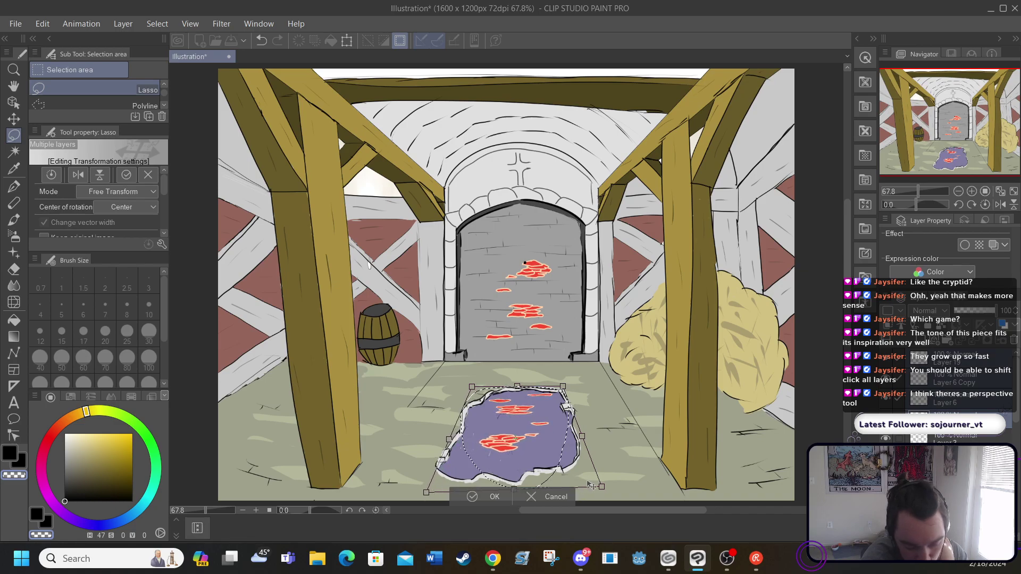
{"action": "left_click_drag", "start_coordinate": [601, 487], "coordinate": [612, 494]}
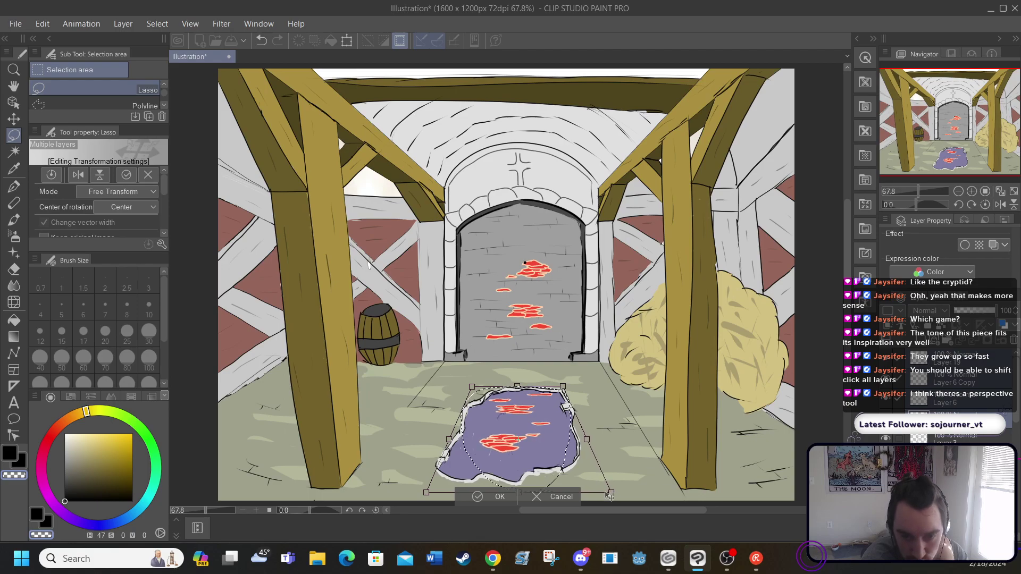
{"action": "scroll", "coordinate": [519, 467], "scroll_direction": "down", "scroll_amount": 2}
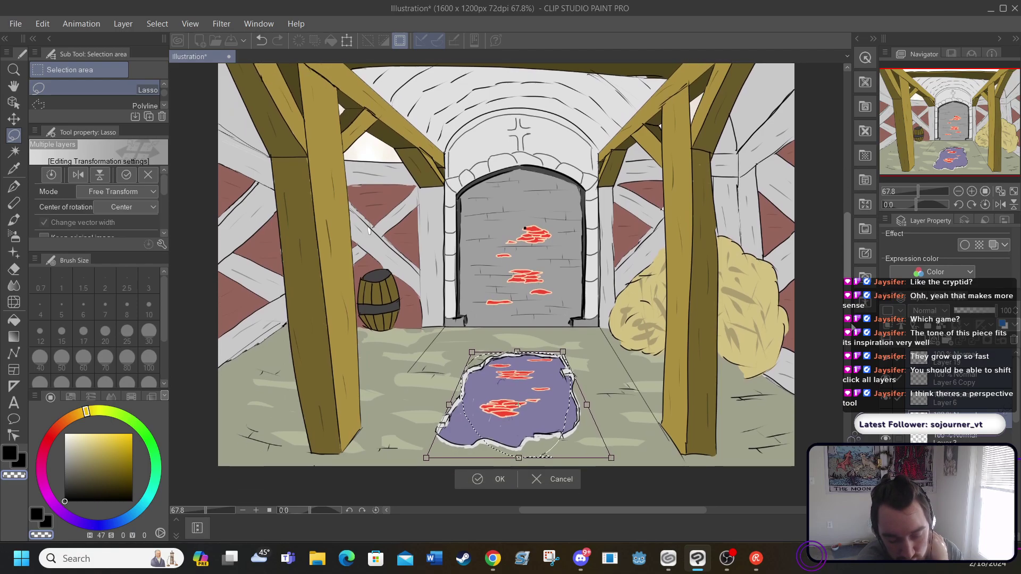
{"action": "left_click_drag", "start_coordinate": [520, 467], "coordinate": [522, 476]}
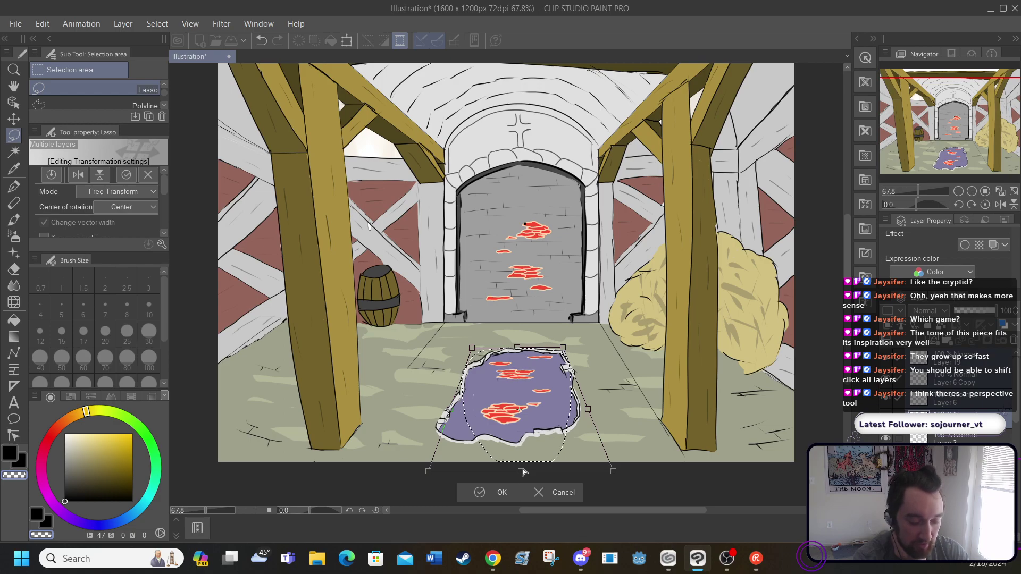
{"action": "left_click", "coordinate": [555, 490]}
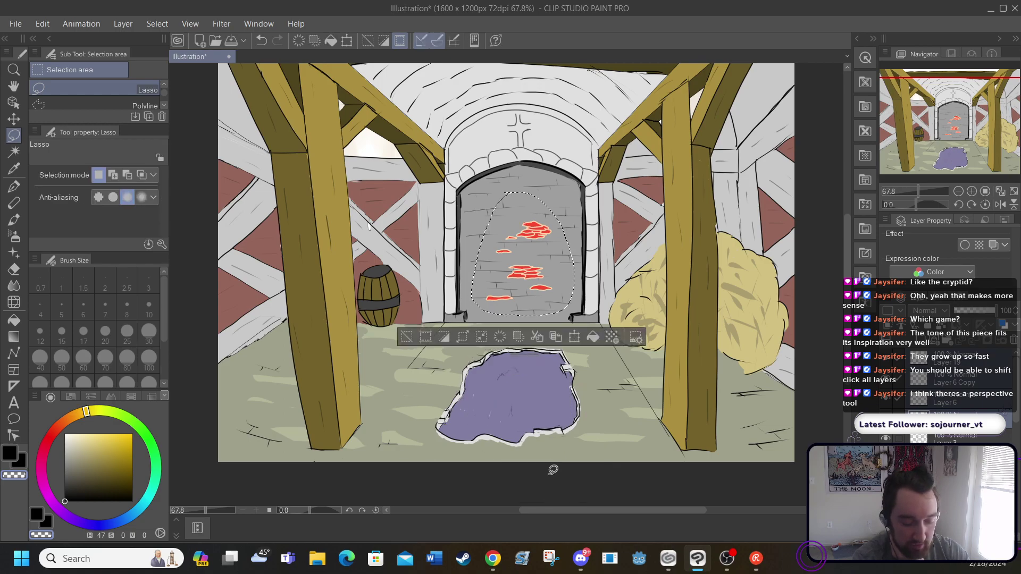
Clear the lasso selection, and toggle the doorway layers' visibility off and on to identify which layers hold the grey stone
{"action": "left_click", "coordinate": [367, 41]}
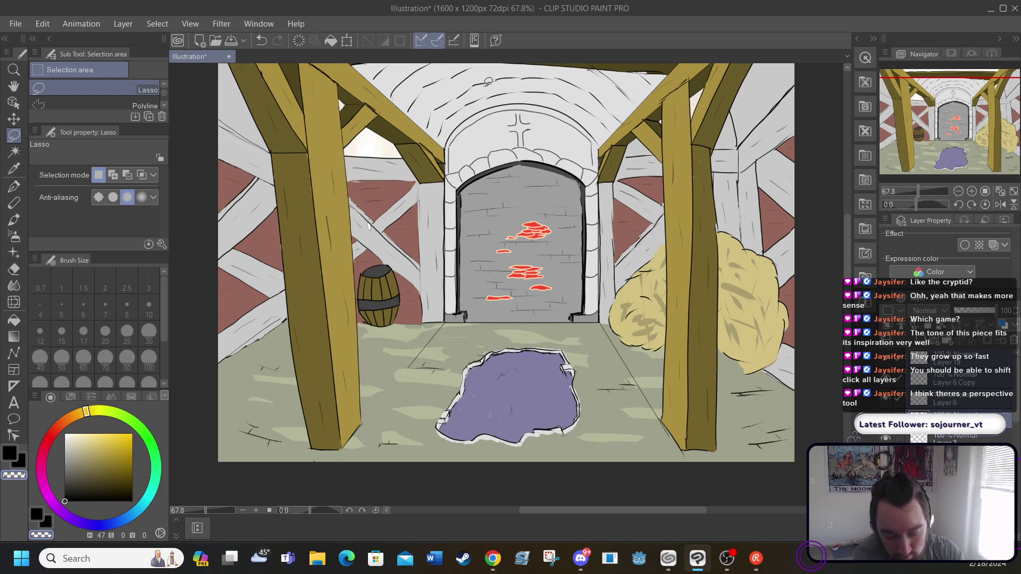
{"action": "scroll", "coordinate": [947, 378], "scroll_direction": "down", "scroll_amount": 5}
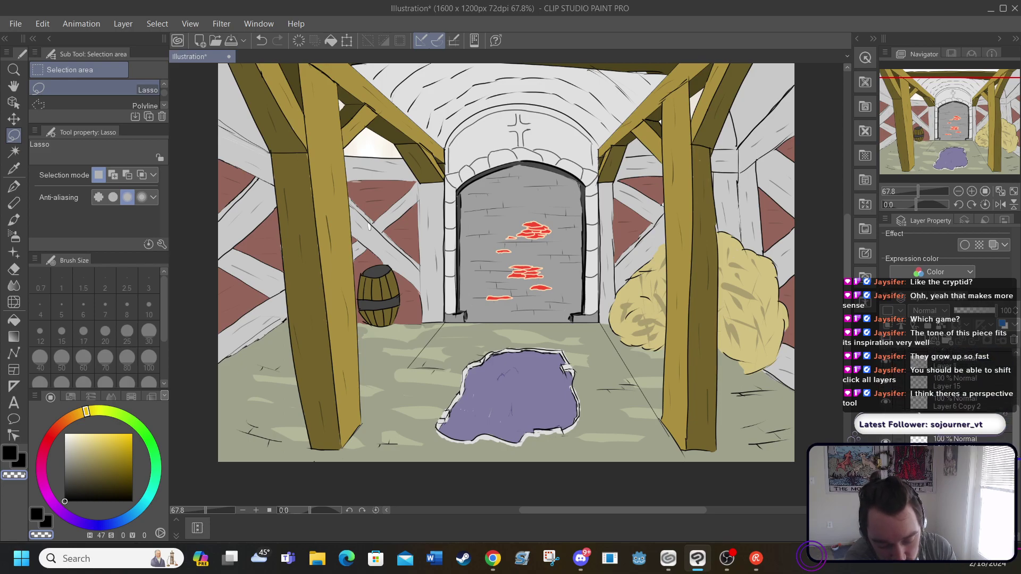
{"action": "scroll", "coordinate": [946, 383], "scroll_direction": "down", "scroll_amount": 4}
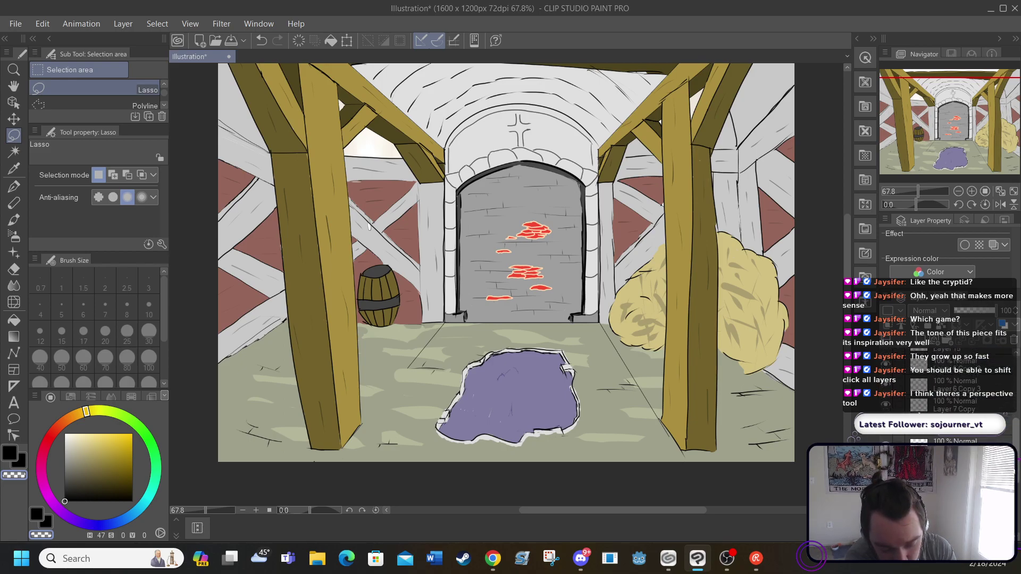
{"action": "scroll", "coordinate": [946, 382], "scroll_direction": "down", "scroll_amount": 1}
{"action": "left_click", "coordinate": [886, 434]}
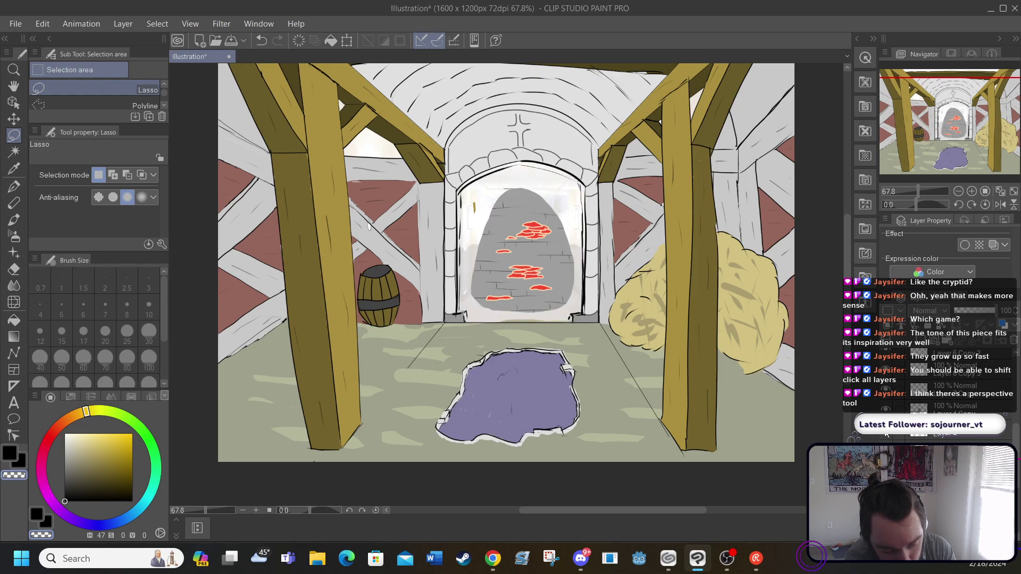
{"action": "left_click", "coordinate": [886, 434]}
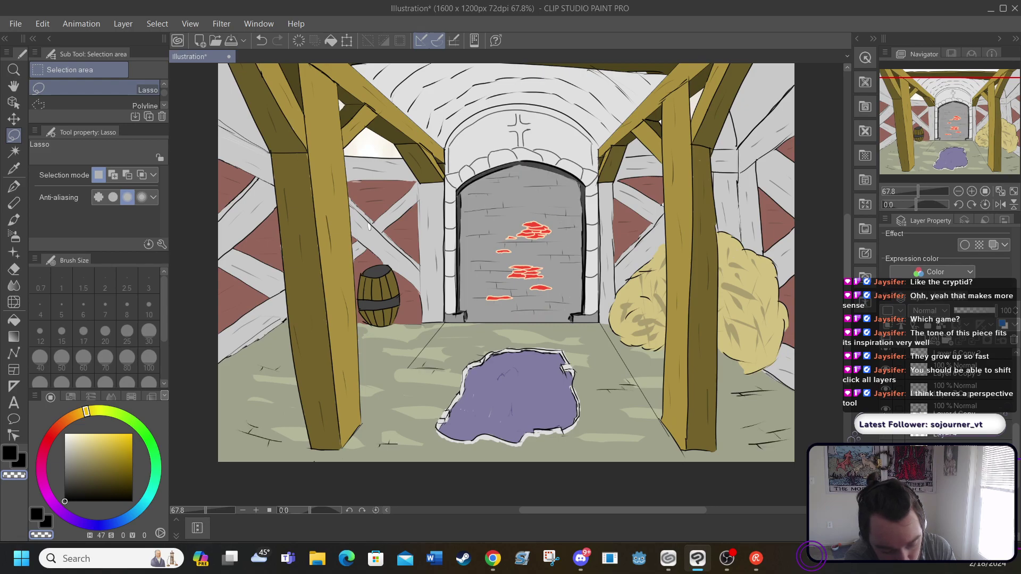
{"action": "left_click", "coordinate": [886, 410]}
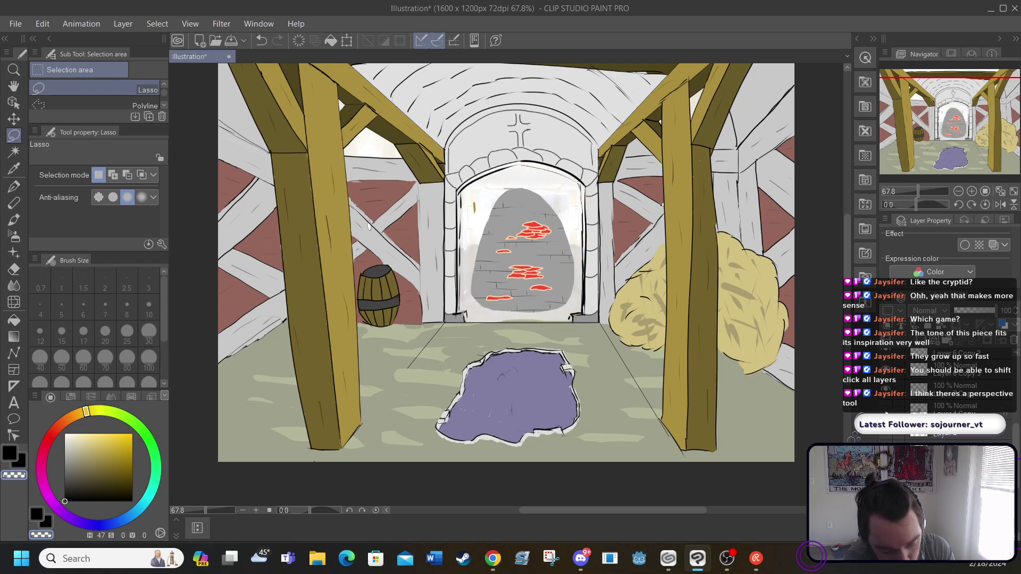
{"action": "left_click", "coordinate": [885, 410]}
{"action": "left_click", "coordinate": [885, 410]}
{"action": "left_click", "coordinate": [885, 434]}
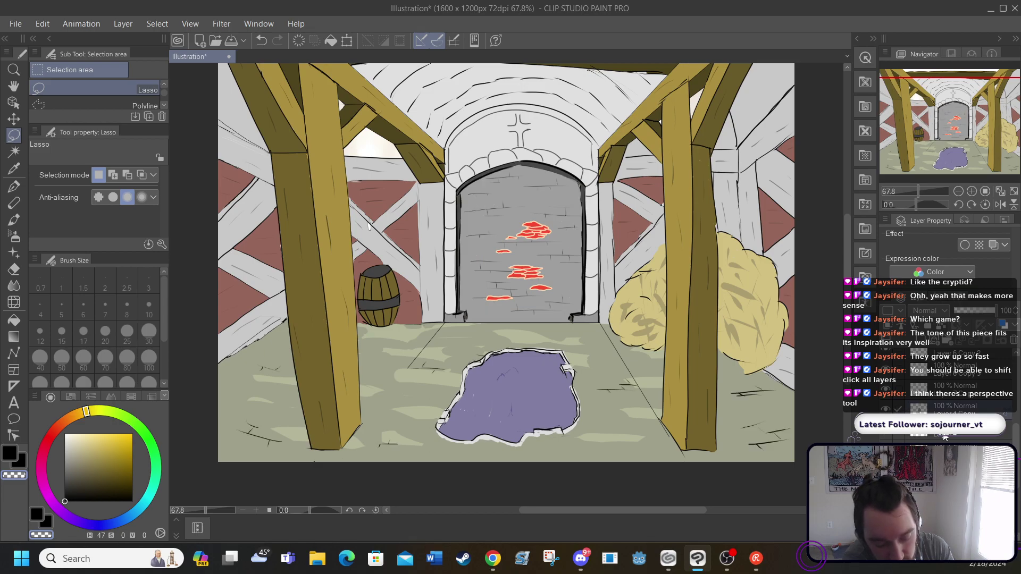
Try to move the copied doorway patch onto the rug across the selected layers, and discard the transformation
{"action": "scroll", "coordinate": [1005, 383], "scroll_direction": "up", "scroll_amount": 3}
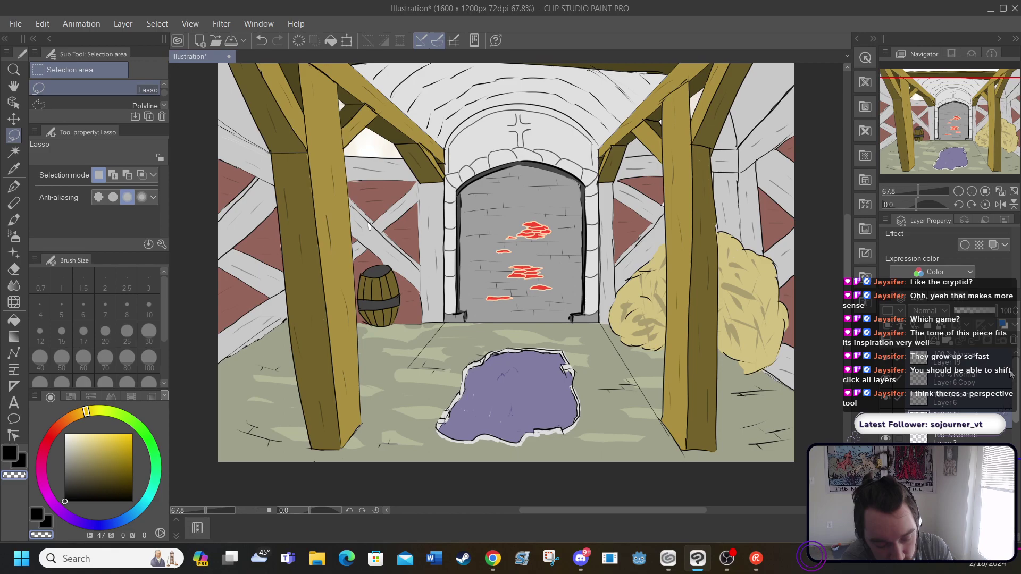
{"action": "scroll", "coordinate": [1014, 437], "scroll_direction": "down", "scroll_amount": 5}
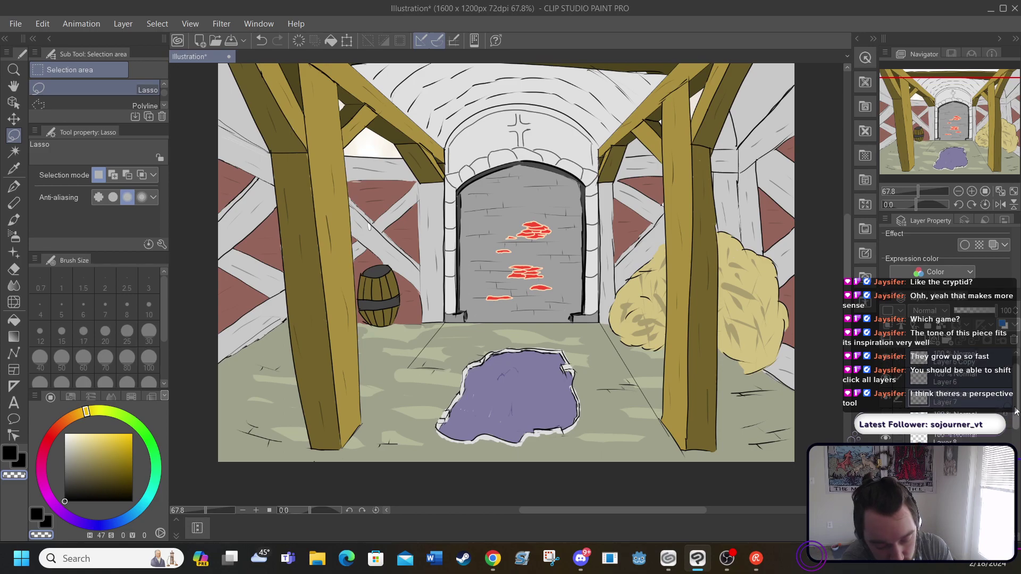
{"action": "scroll", "coordinate": [1014, 437], "scroll_direction": "up", "scroll_amount": 5}
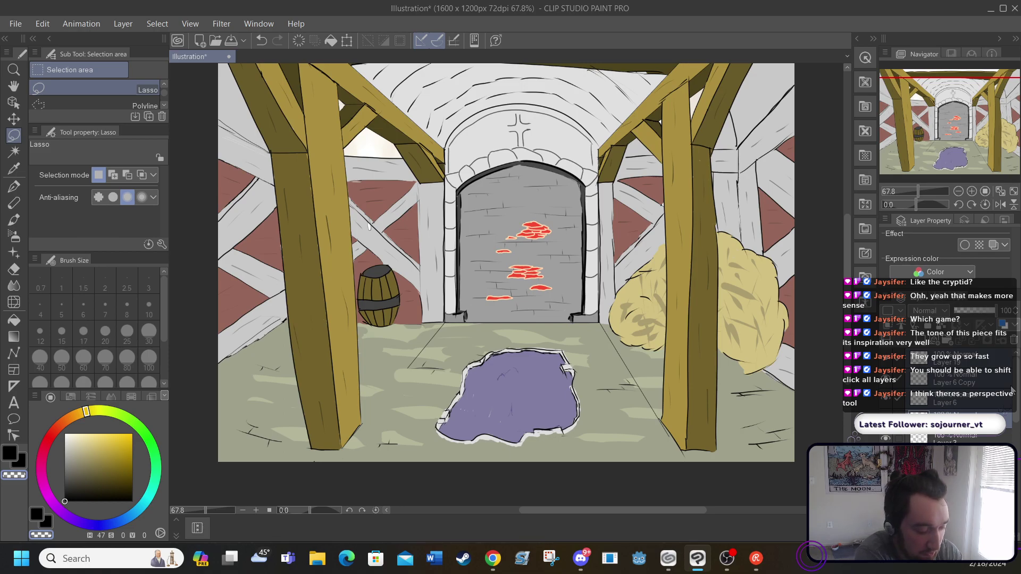
{"action": "left_click", "coordinate": [347, 40]}
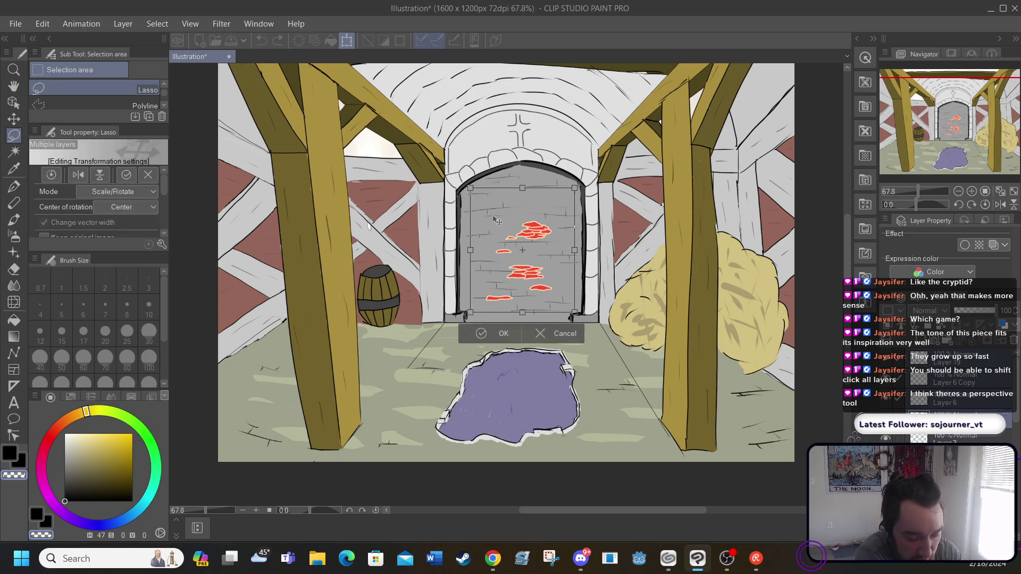
{"action": "left_click_drag", "start_coordinate": [497, 272], "coordinate": [490, 361]}
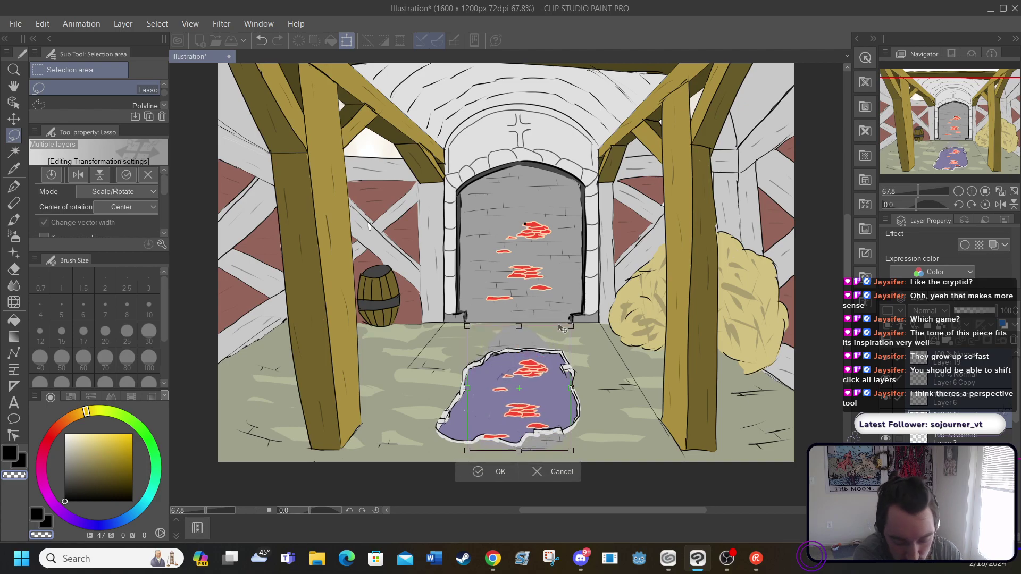
{"action": "left_click", "coordinate": [1016, 402]}
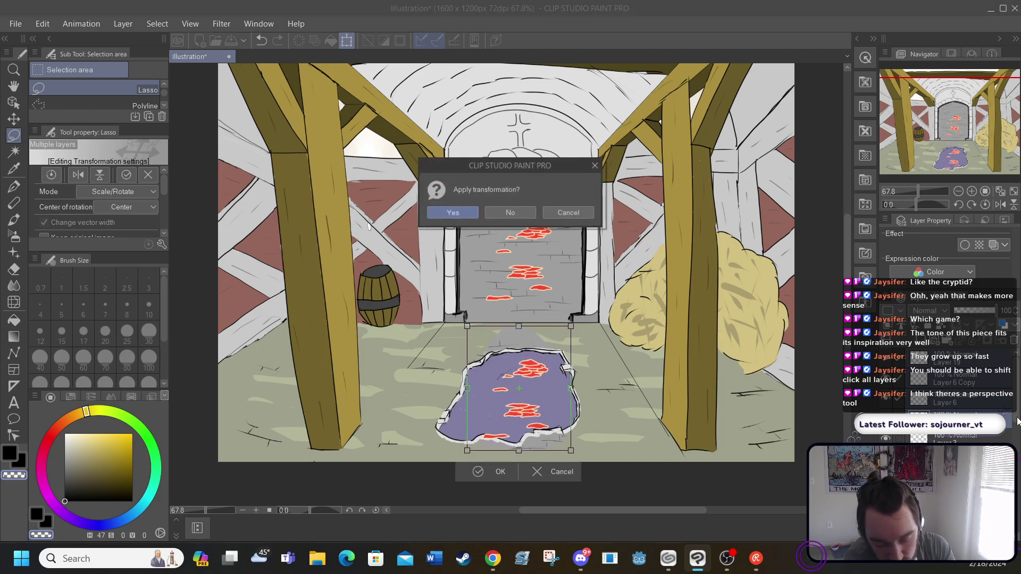
{"action": "left_click", "coordinate": [512, 212]}
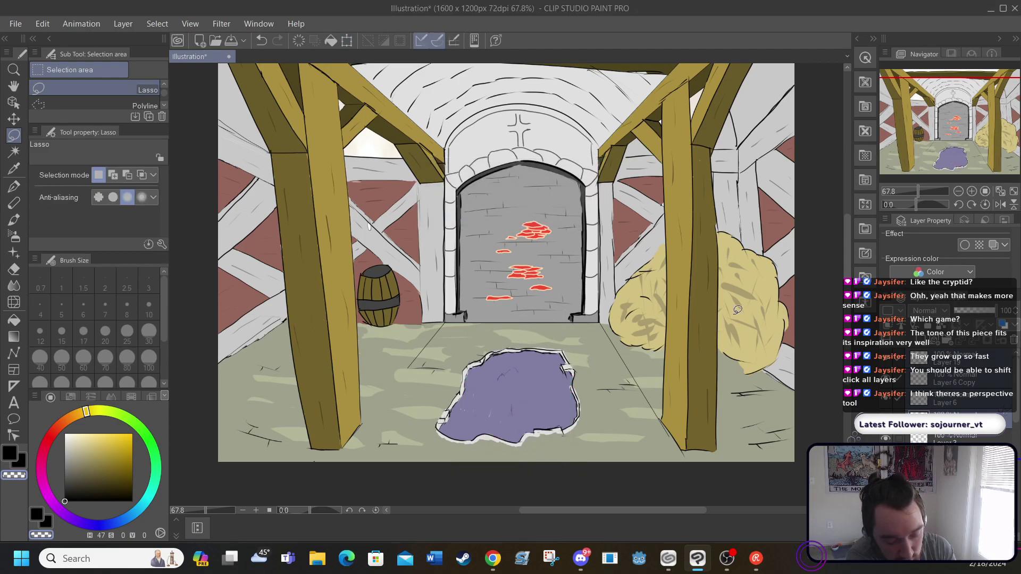
Try to move the doorway patch onto the purple rug with a revised layer selection, and discard the transformation
{"action": "left_click_drag", "start_coordinate": [1010, 402], "coordinate": [933, 359]}
{"action": "scroll", "coordinate": [933, 359], "scroll_direction": "up", "scroll_amount": 2}
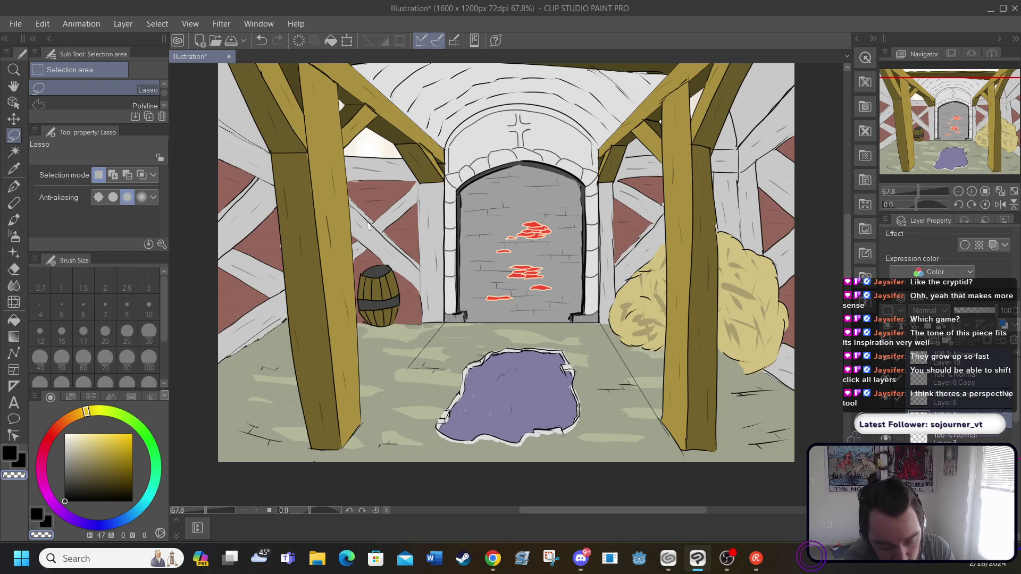
{"action": "left_click_drag", "start_coordinate": [935, 383], "coordinate": [946, 410]}
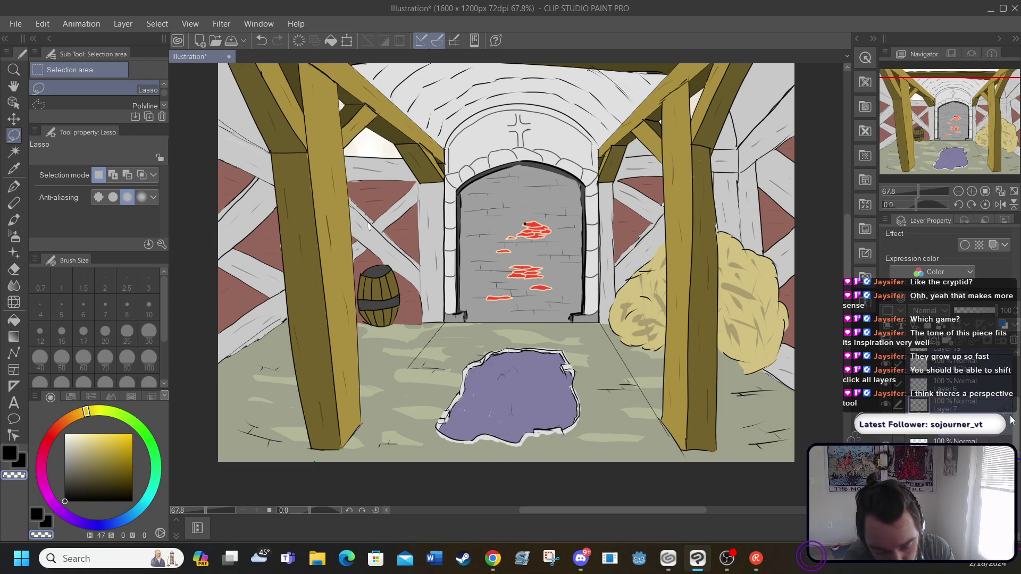
{"action": "scroll", "coordinate": [1011, 420], "scroll_direction": "up", "scroll_amount": 2}
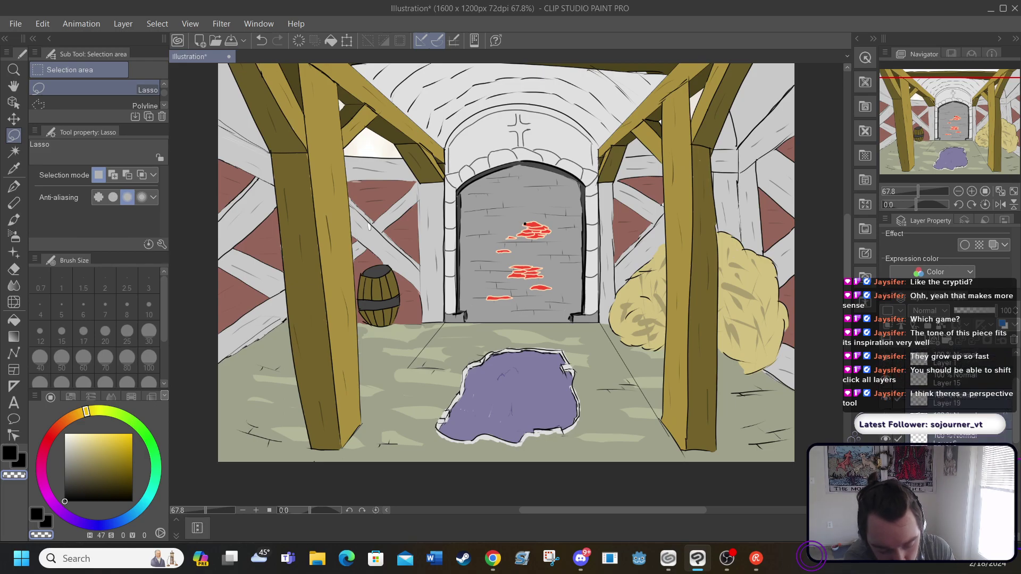
{"action": "left_click", "coordinate": [347, 40]}
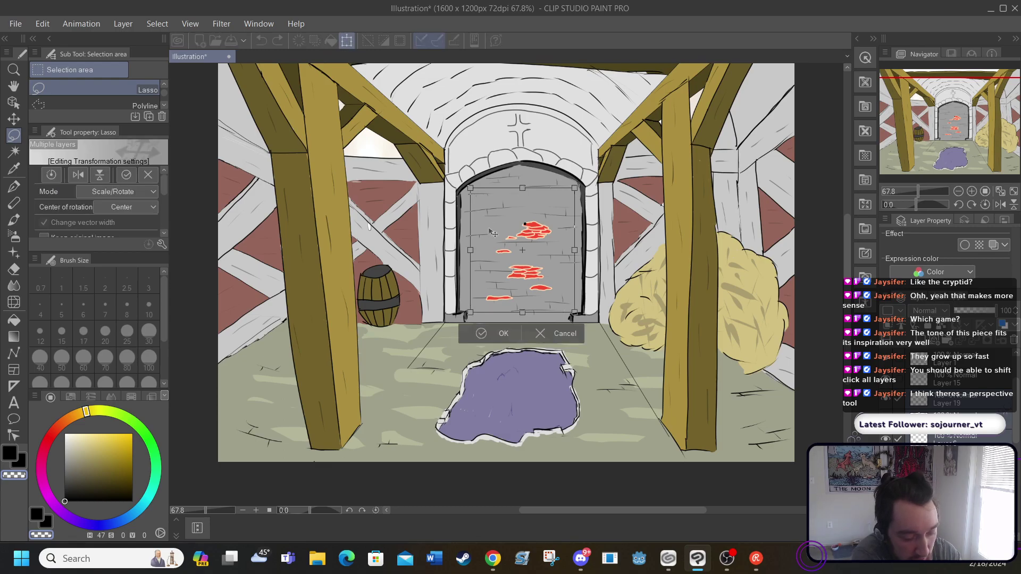
{"action": "left_click_drag", "start_coordinate": [497, 237], "coordinate": [525, 365]}
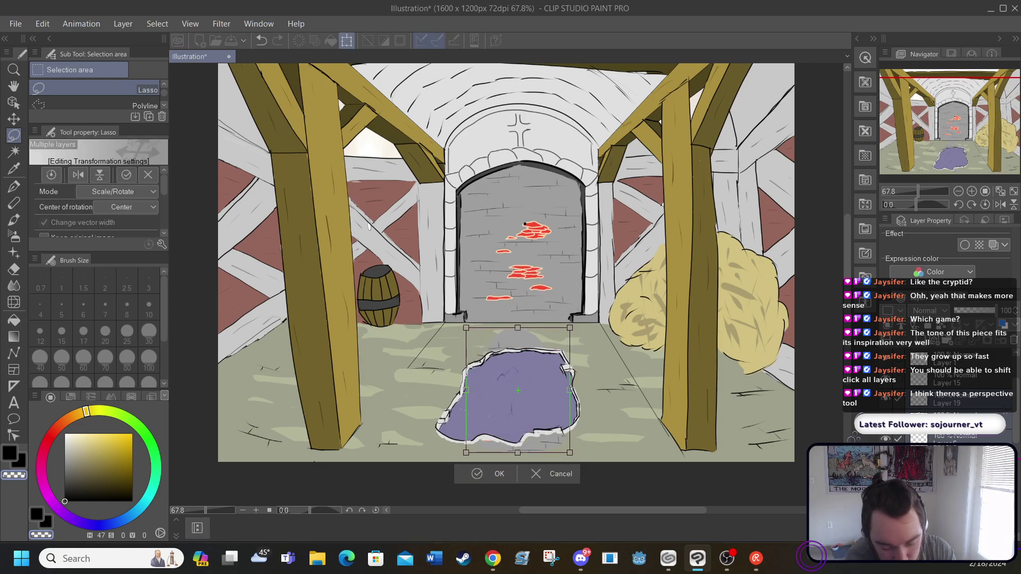
{"action": "left_click", "coordinate": [1016, 399]}
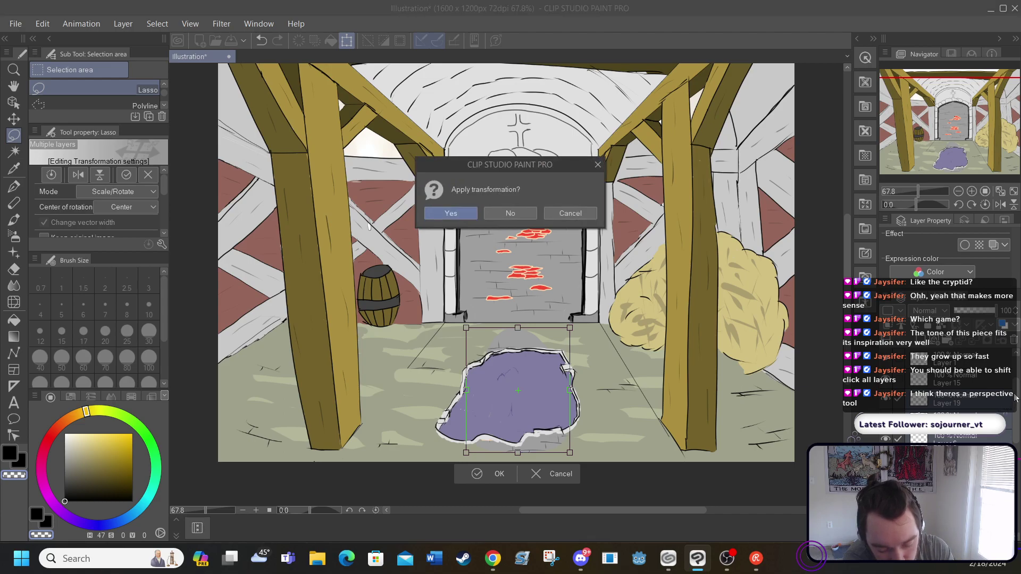
{"action": "left_click", "coordinate": [498, 213]}
Undo the last two changes, including the rug's purple fill, and redo them
{"action": "scroll", "coordinate": [1017, 408], "scroll_direction": "up", "scroll_amount": 3}
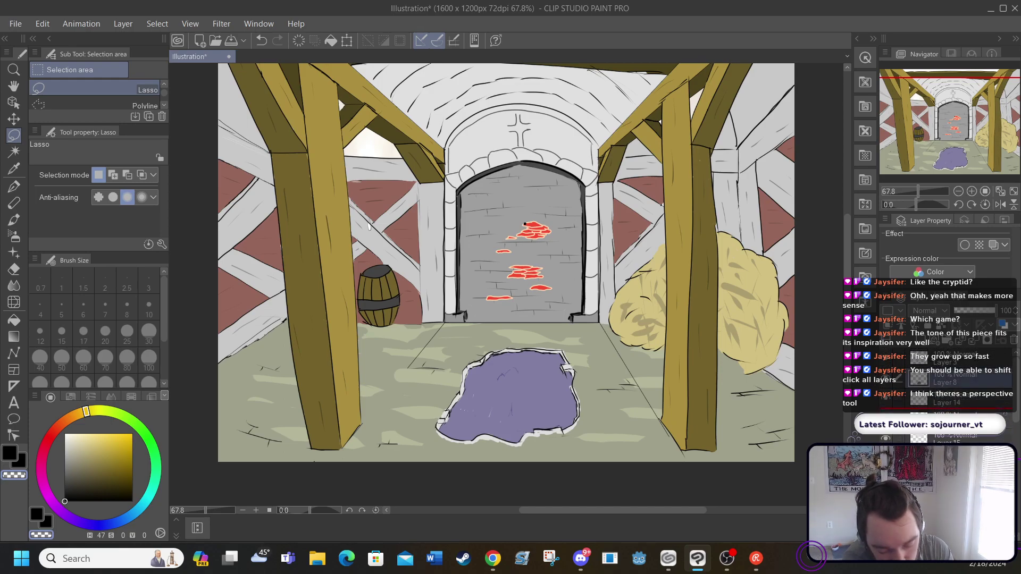
{"action": "scroll", "coordinate": [940, 385], "scroll_direction": "down", "scroll_amount": 2}
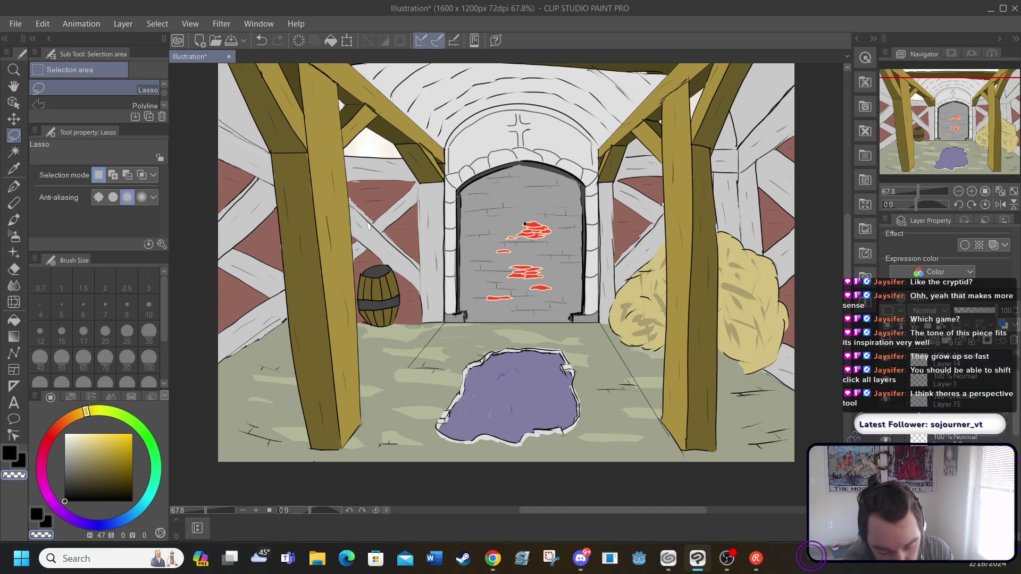
{"action": "scroll", "coordinate": [1013, 403], "scroll_direction": "up", "scroll_amount": 1}
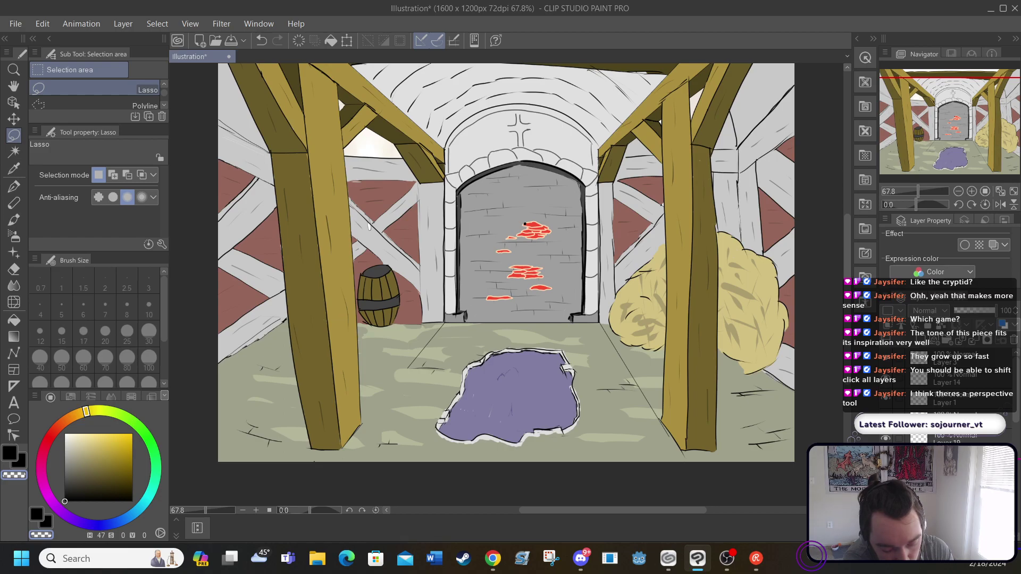
{"action": "key", "text": "ctrl+z"}
{"action": "key", "text": "ctrl+z"}
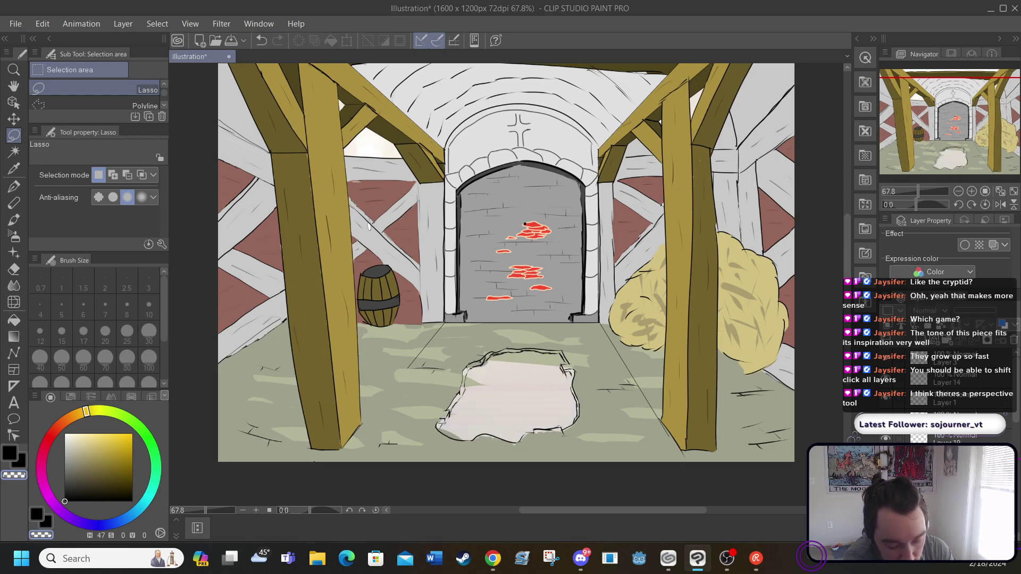
{"action": "key", "text": "ctrl+y"}
{"action": "key", "text": "ctrl+y"}
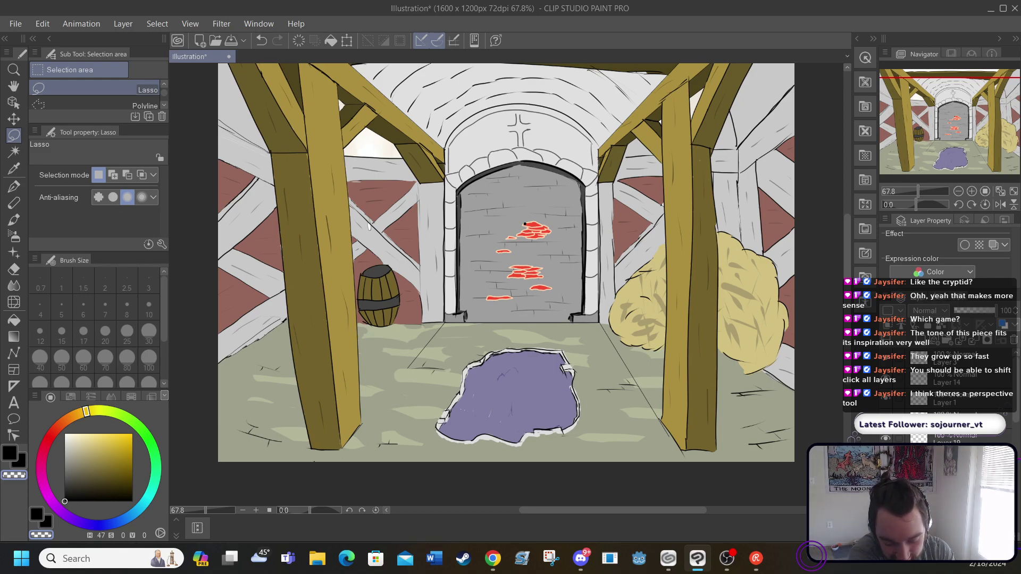
Hide the full grey stone fill, the copied grey stone and the copied red brick layers in the doorway
{"action": "scroll", "coordinate": [946, 383], "scroll_direction": "up", "scroll_amount": 5}
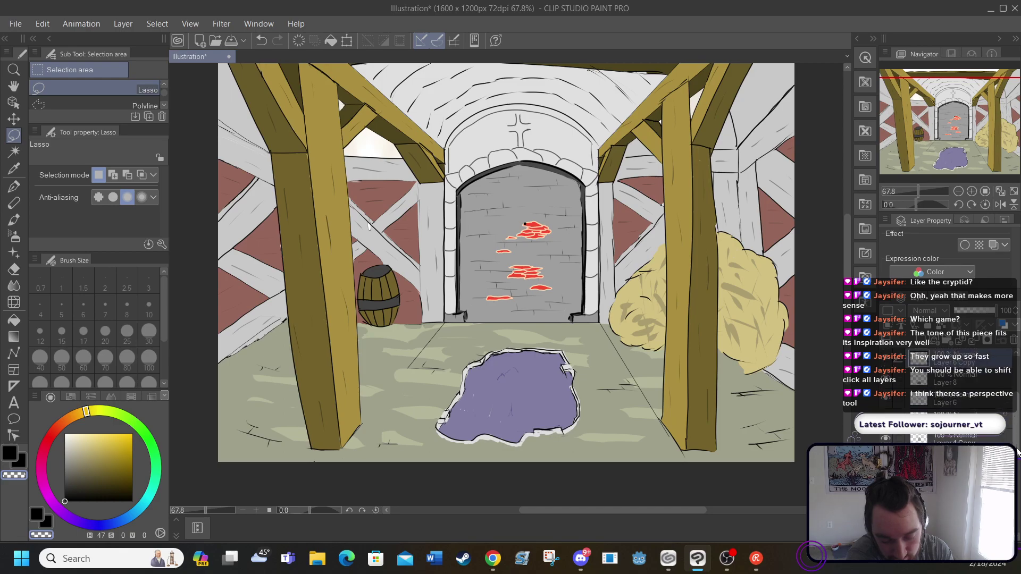
{"action": "scroll", "coordinate": [904, 394], "scroll_direction": "up", "scroll_amount": 1}
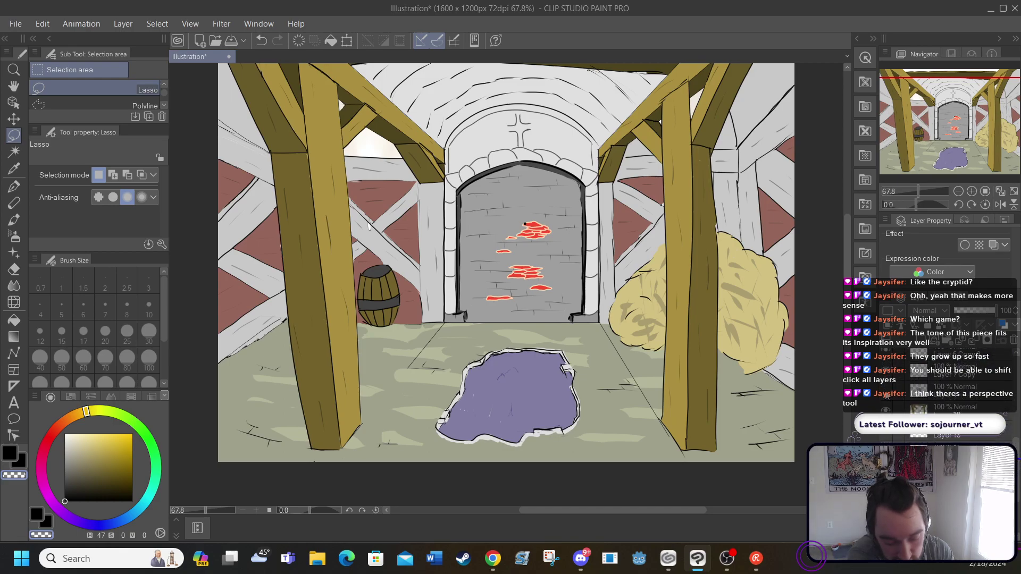
{"action": "left_click", "coordinate": [888, 399]}
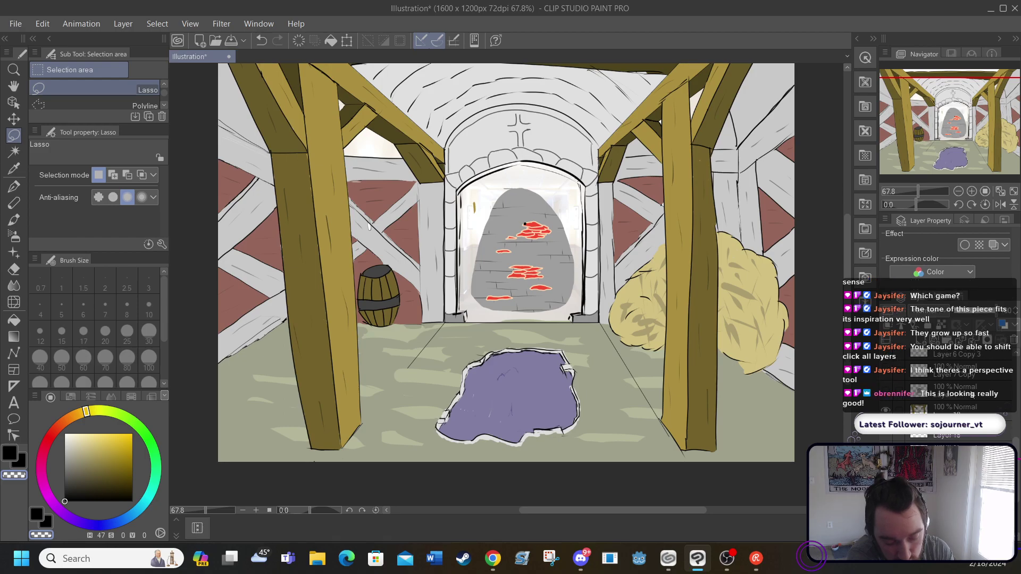
{"action": "scroll", "coordinate": [1013, 433], "scroll_direction": "up", "scroll_amount": 2}
{"action": "scroll", "coordinate": [879, 385], "scroll_direction": "up", "scroll_amount": 1}
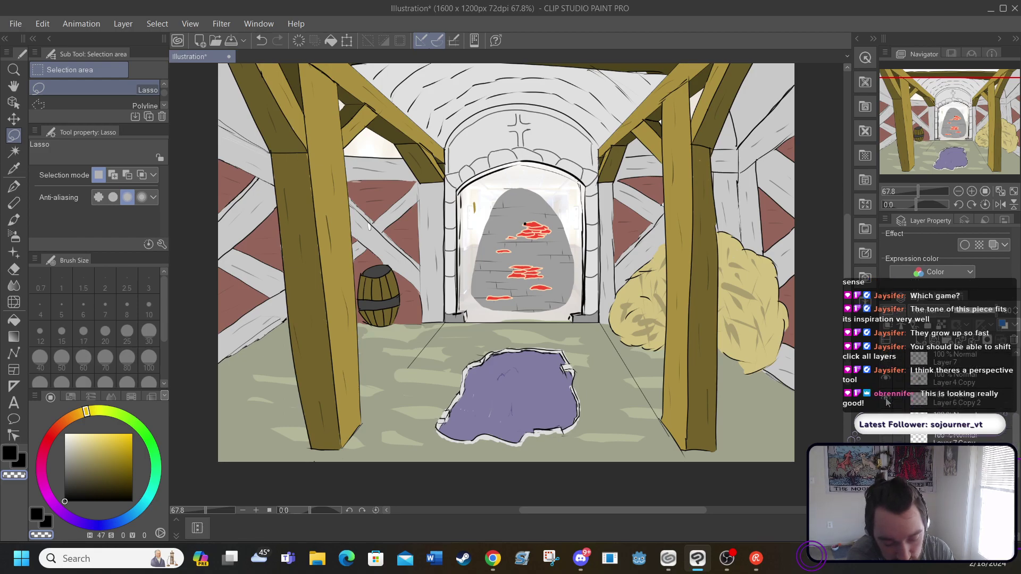
{"action": "left_click", "coordinate": [884, 380]}
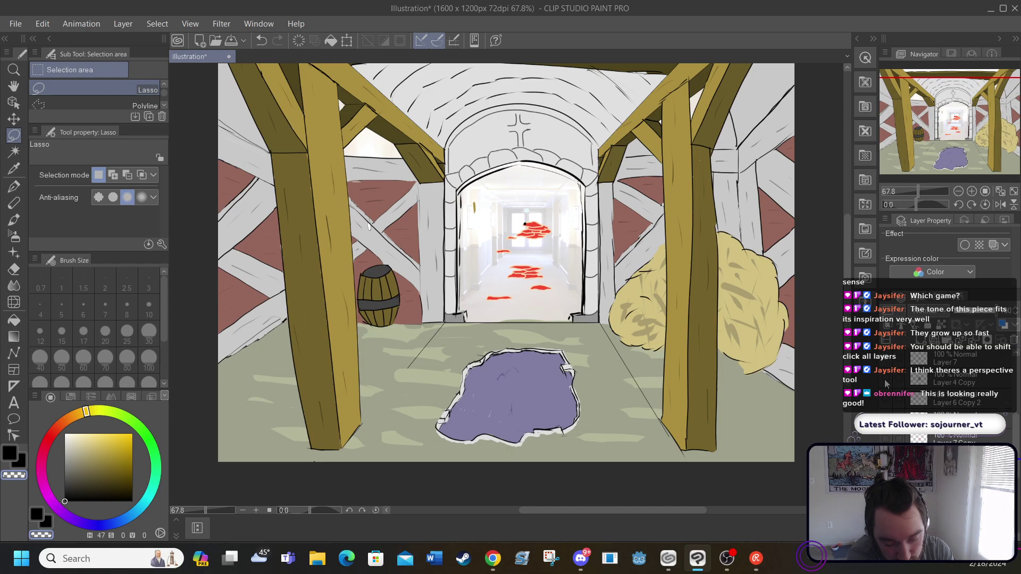
{"action": "left_click", "coordinate": [886, 362]}
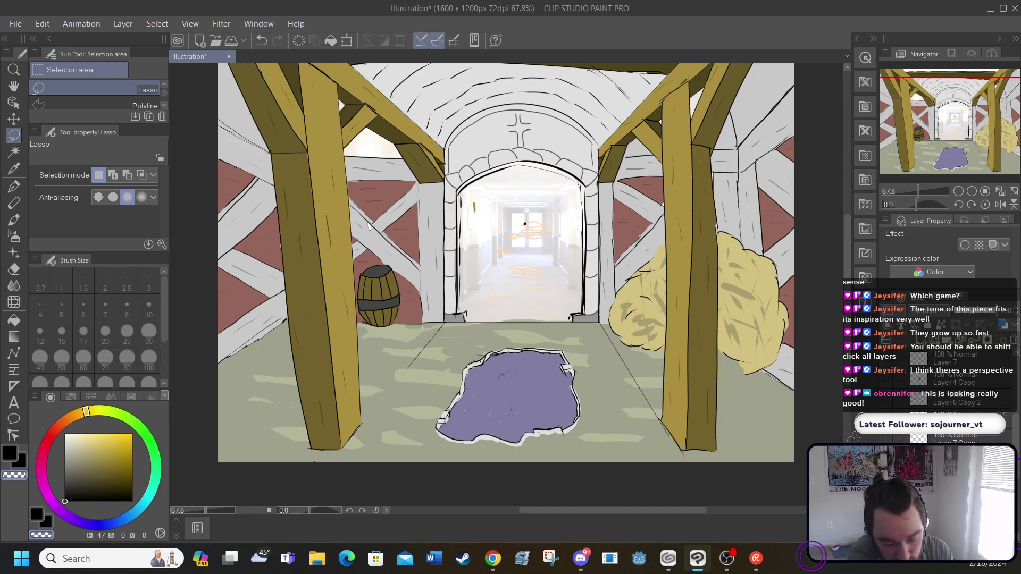
Show the red brick in the doorway again, and toggle the purple rug layer off and on to identify it
{"action": "scroll", "coordinate": [890, 399], "scroll_direction": "up", "scroll_amount": 2}
{"action": "left_click", "coordinate": [888, 402]}
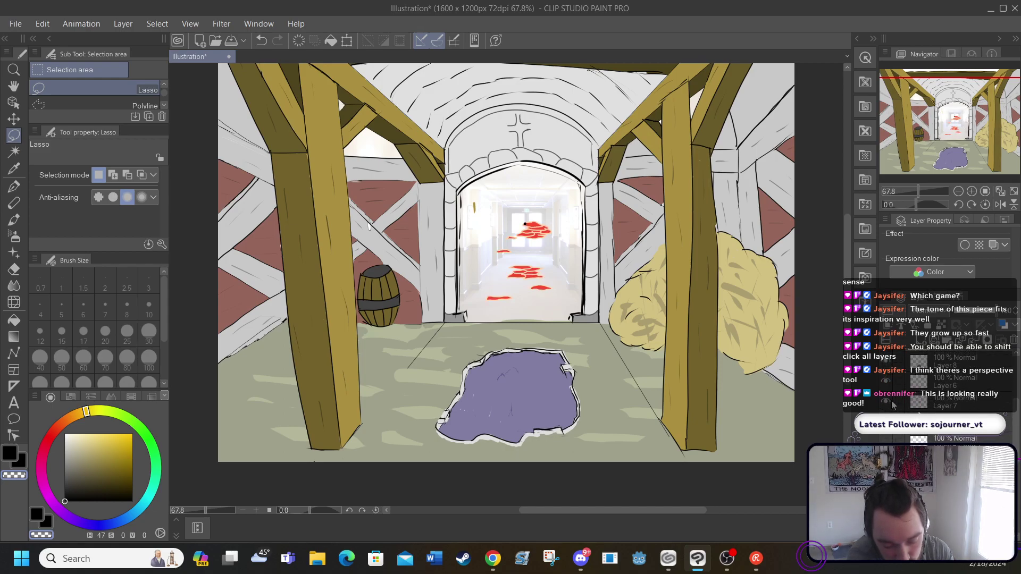
{"action": "left_click", "coordinate": [886, 364]}
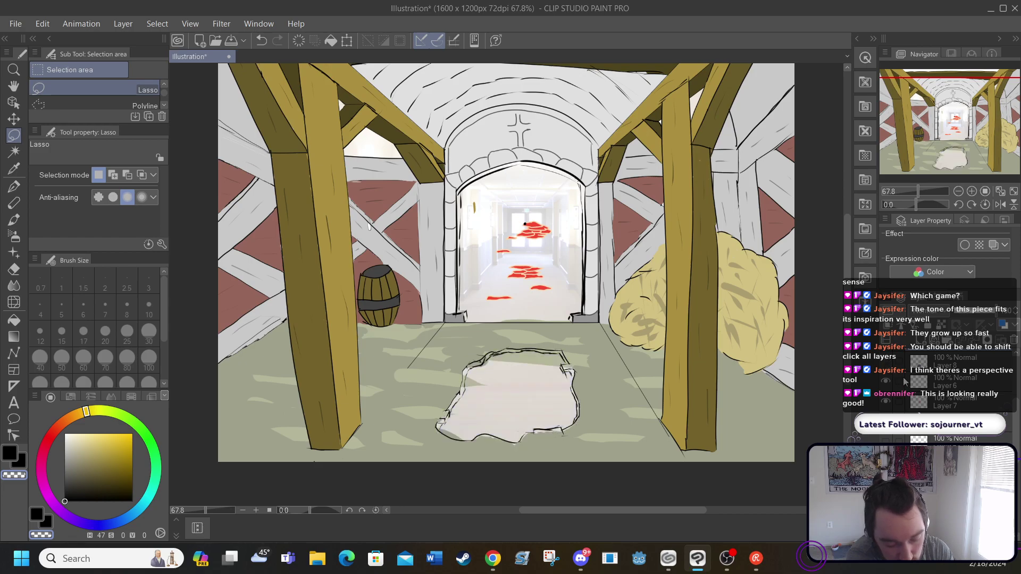
{"action": "left_click", "coordinate": [886, 364]}
Show the copied grey stone layer behind the red bricks in the doorway again
{"action": "scroll", "coordinate": [1015, 415], "scroll_direction": "up", "scroll_amount": 2}
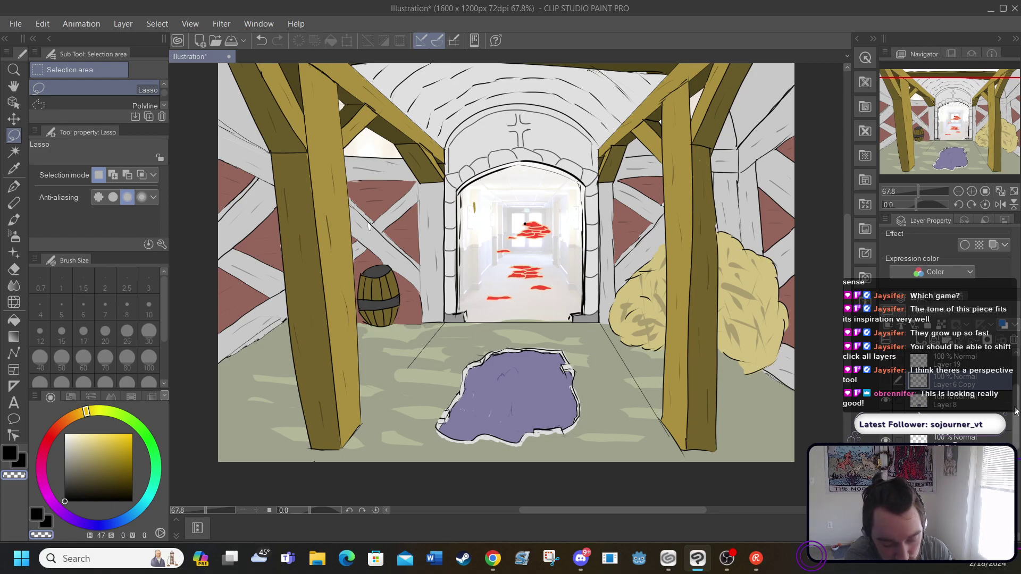
{"action": "scroll", "coordinate": [1011, 394], "scroll_direction": "up", "scroll_amount": 2}
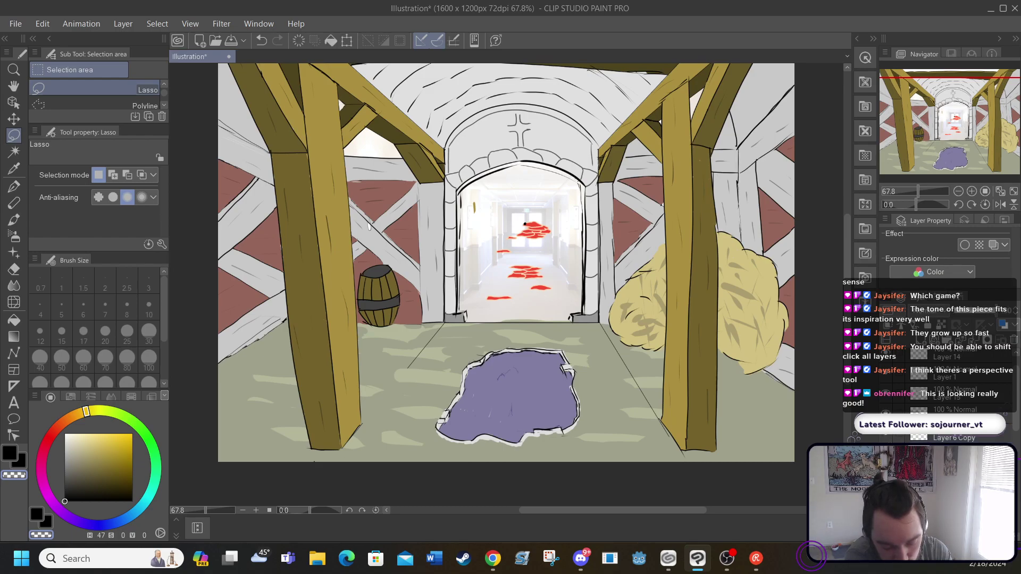
{"action": "left_click", "coordinate": [952, 310]}
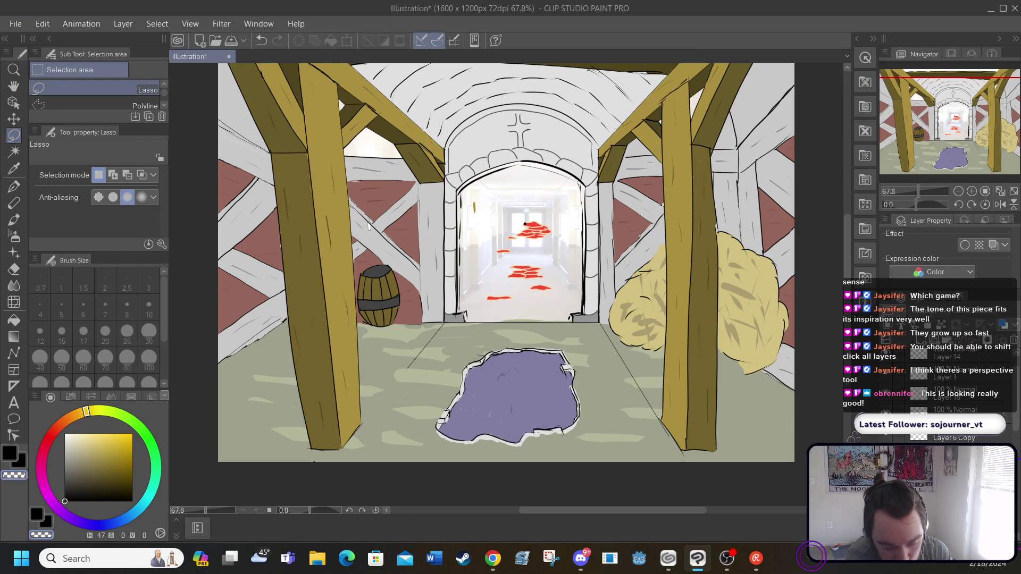
{"action": "left_click", "coordinate": [885, 311]}
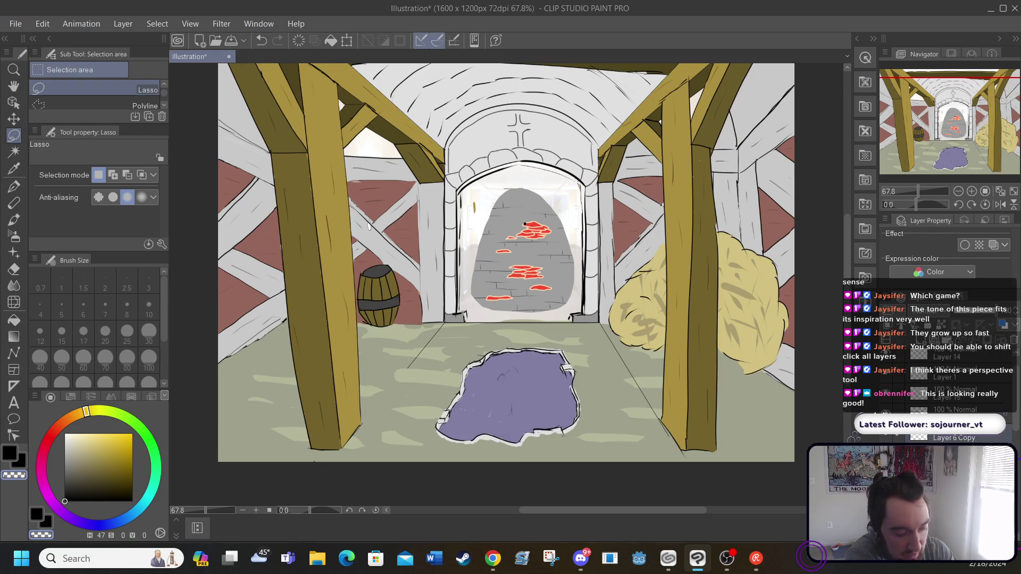
Transform the copied stone and brick patch by rotating it about 180 degrees and moving it down onto the purple rug
{"action": "key", "text": "ctrl+t"}
{"action": "mouse_move", "coordinate": [487, 227]}
{"action": "left_mouse_down"}
{"action": "mouse_move", "coordinate": [465, 281]}
{"action": "mouse_move", "coordinate": [490, 431]}
{"action": "mouse_move", "coordinate": [485, 227]}
{"action": "left_mouse_up"}
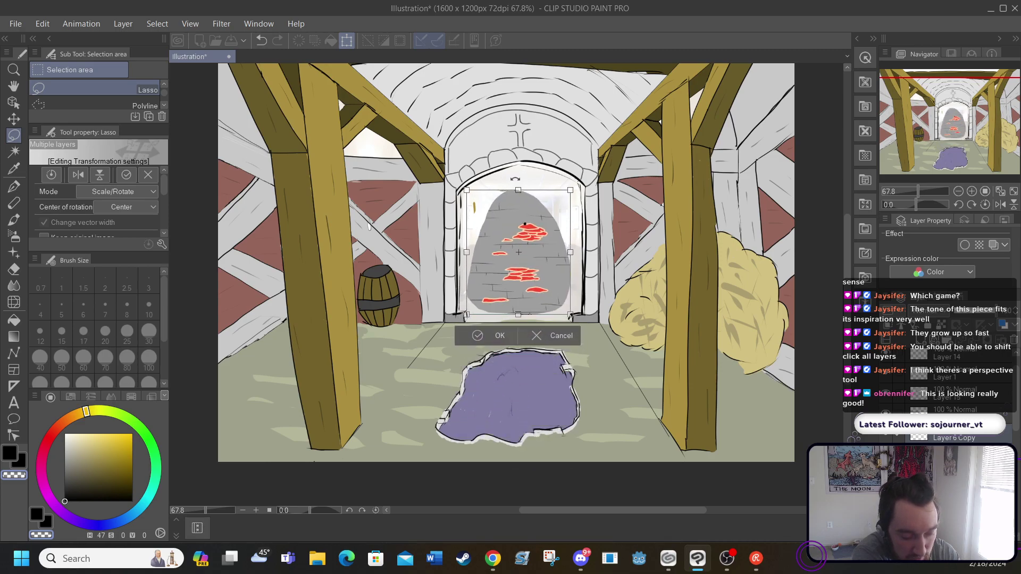
{"action": "left_click_drag", "start_coordinate": [516, 179], "coordinate": [515, 371]}
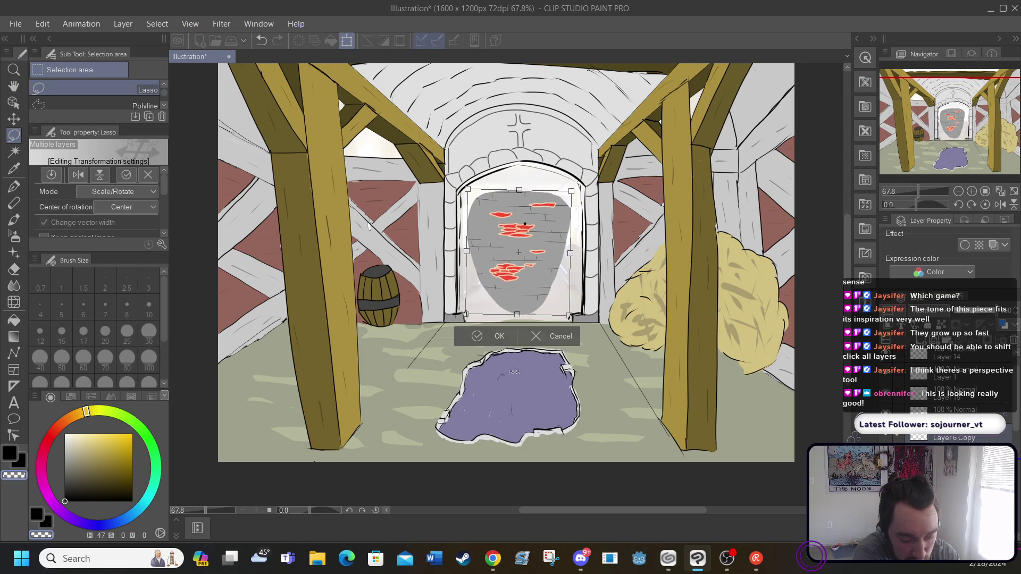
{"action": "left_click_drag", "start_coordinate": [518, 253], "coordinate": [513, 395]}
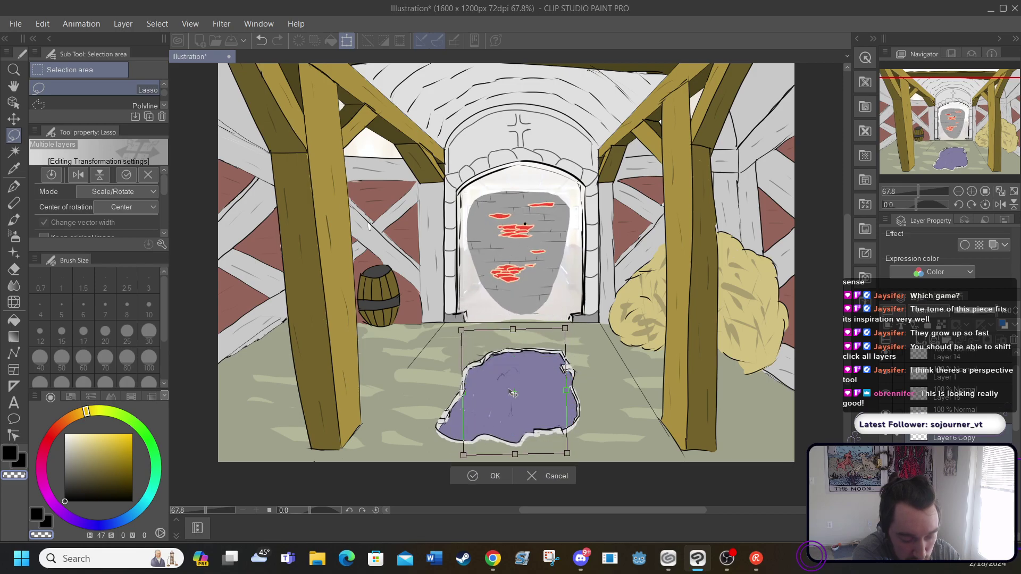
Set the transformation mode to Free Transform, straighten the patch's far edge, and spread its near corners outward beyond the canvas's lower edge
{"action": "left_click", "coordinate": [91, 193]}
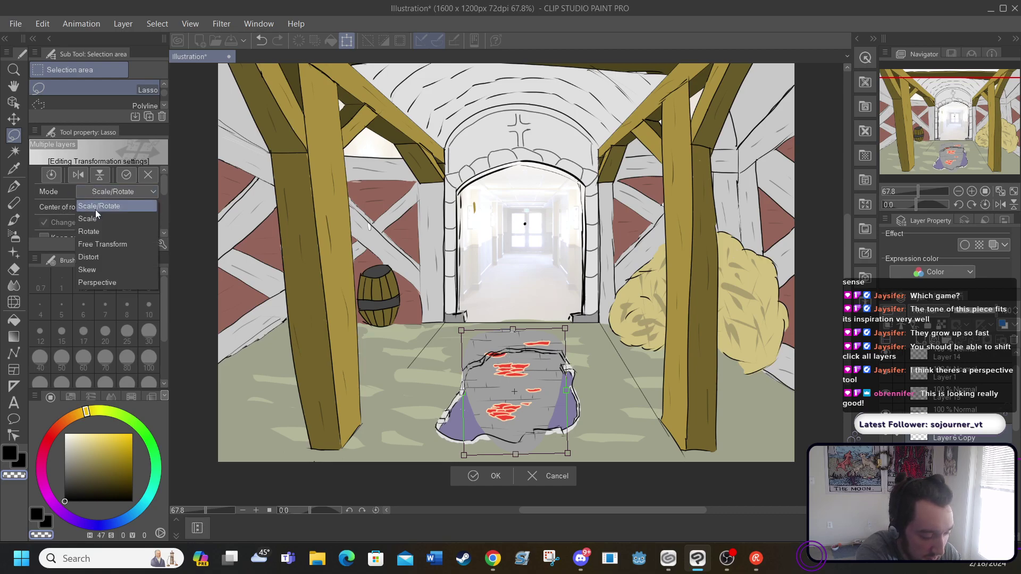
{"action": "left_click", "coordinate": [90, 244]}
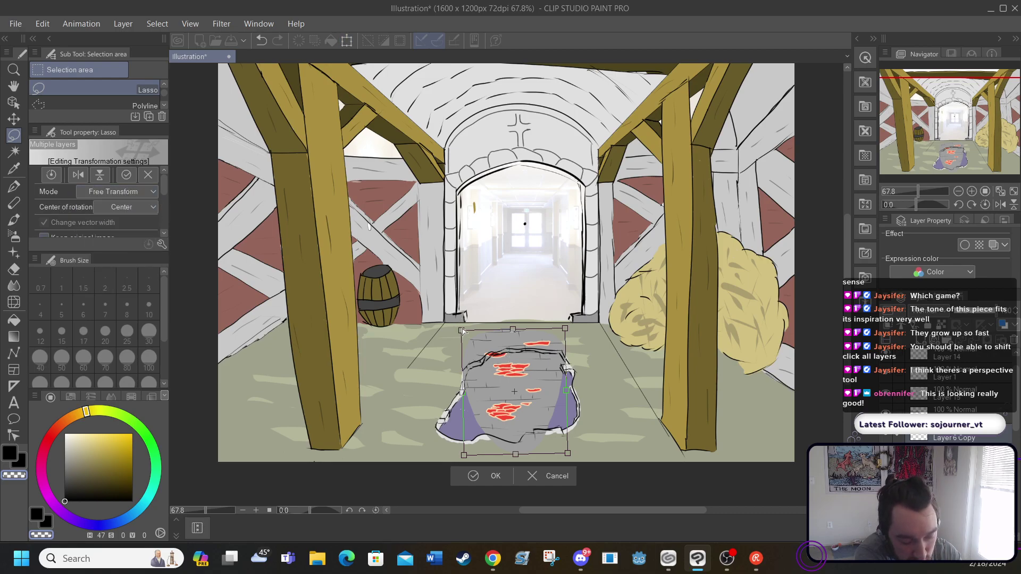
{"action": "left_click_drag", "start_coordinate": [462, 330], "coordinate": [464, 321]}
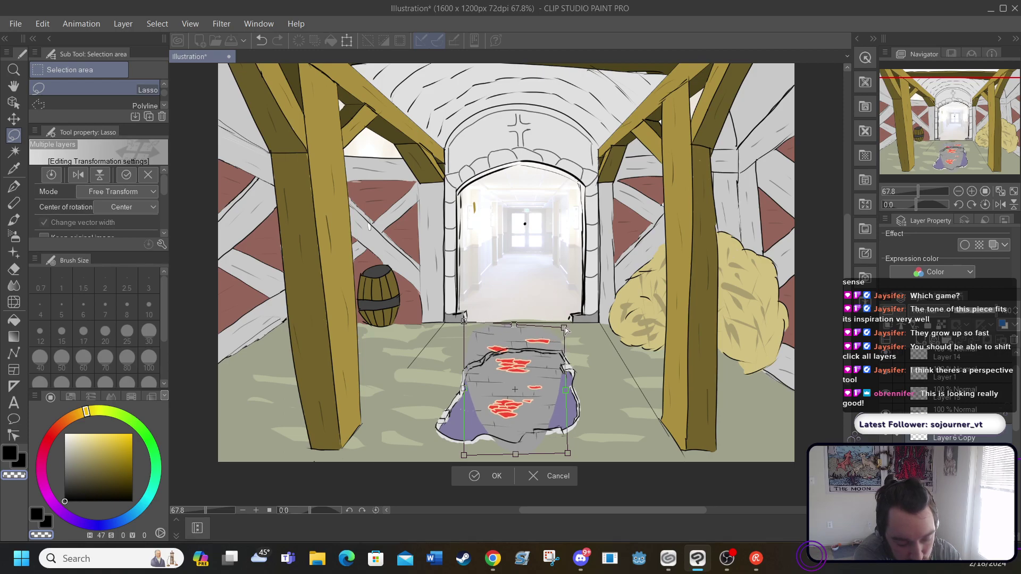
{"action": "left_click_drag", "start_coordinate": [566, 330], "coordinate": [569, 321]}
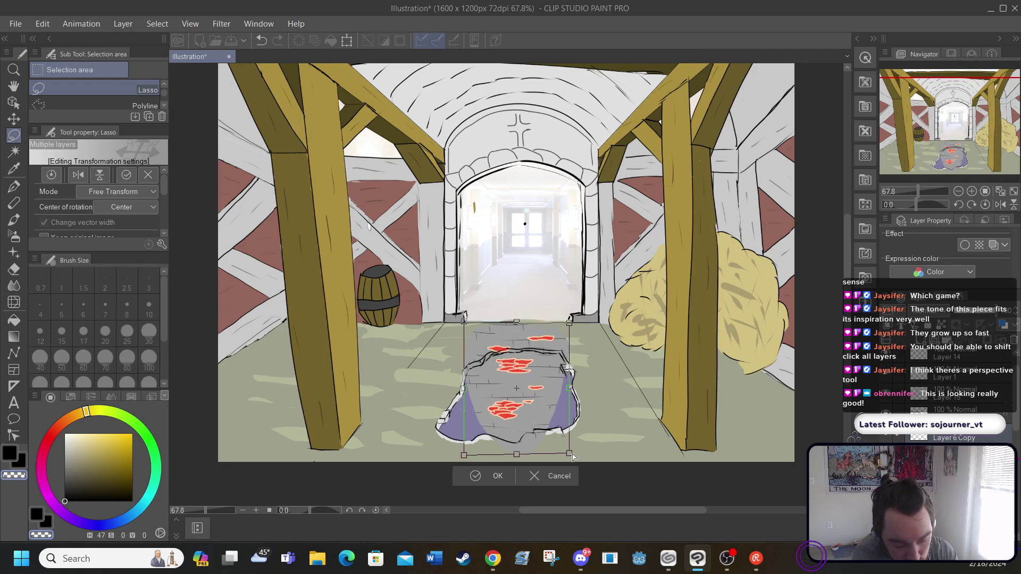
{"action": "left_click_drag", "start_coordinate": [571, 455], "coordinate": [636, 461]}
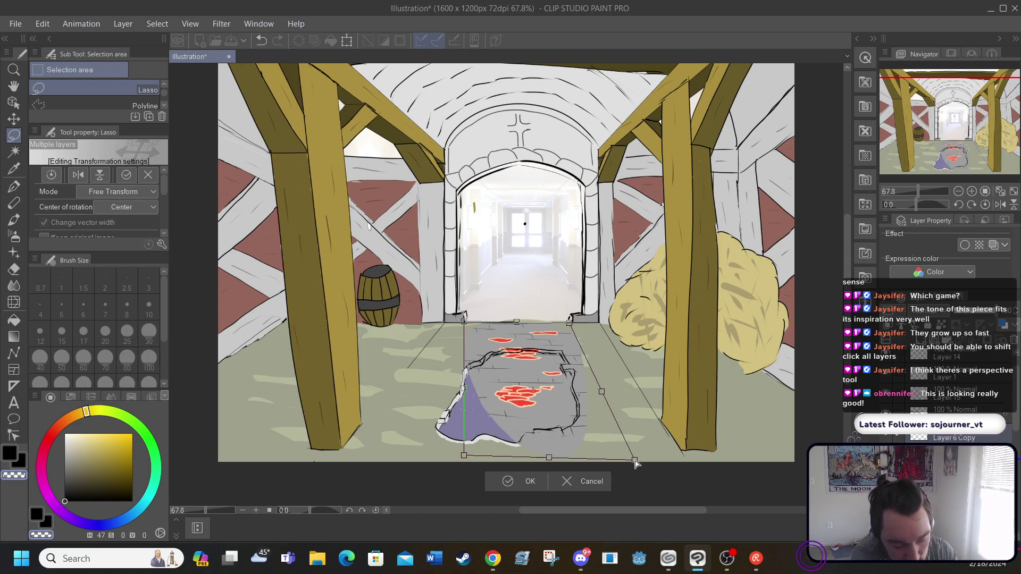
{"action": "left_click_drag", "start_coordinate": [464, 456], "coordinate": [314, 491]}
{"action": "left_click_drag", "start_coordinate": [638, 465], "coordinate": [710, 491]}
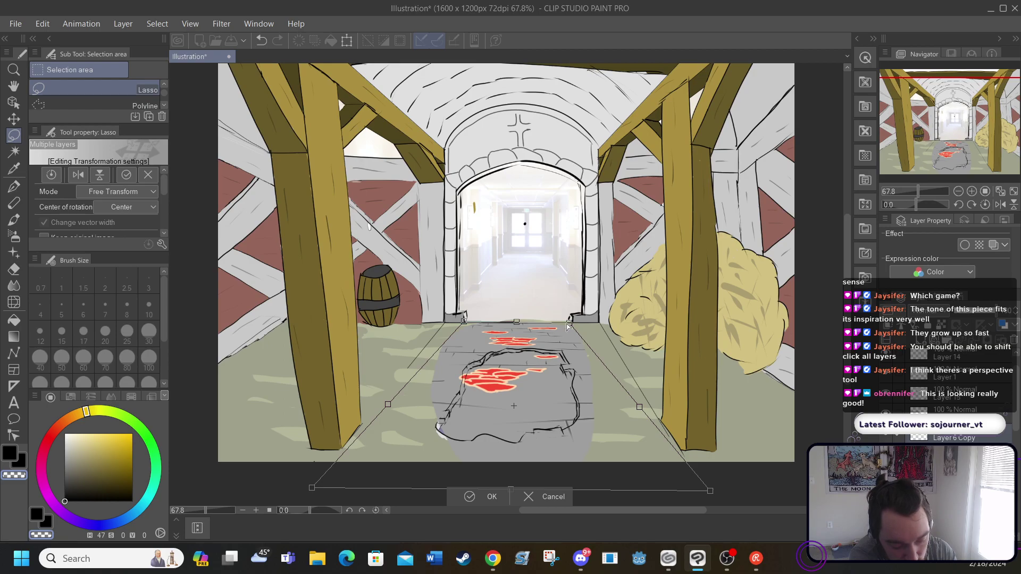
Widen the patch's far edge to span the full base of the doorway and apply the transformation
{"action": "left_click_drag", "start_coordinate": [569, 321], "coordinate": [598, 323]}
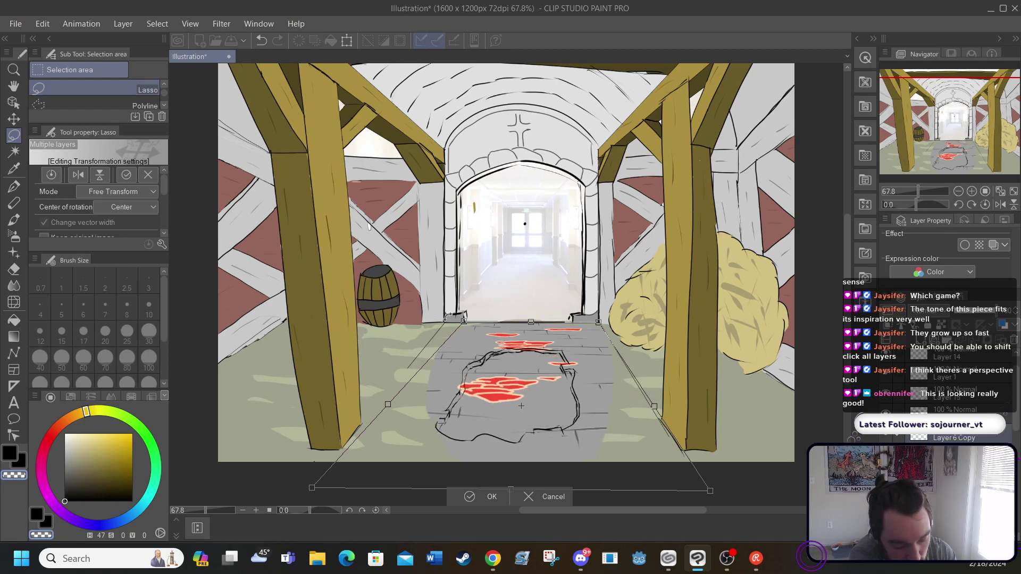
{"action": "left_click_drag", "start_coordinate": [463, 322], "coordinate": [447, 323]}
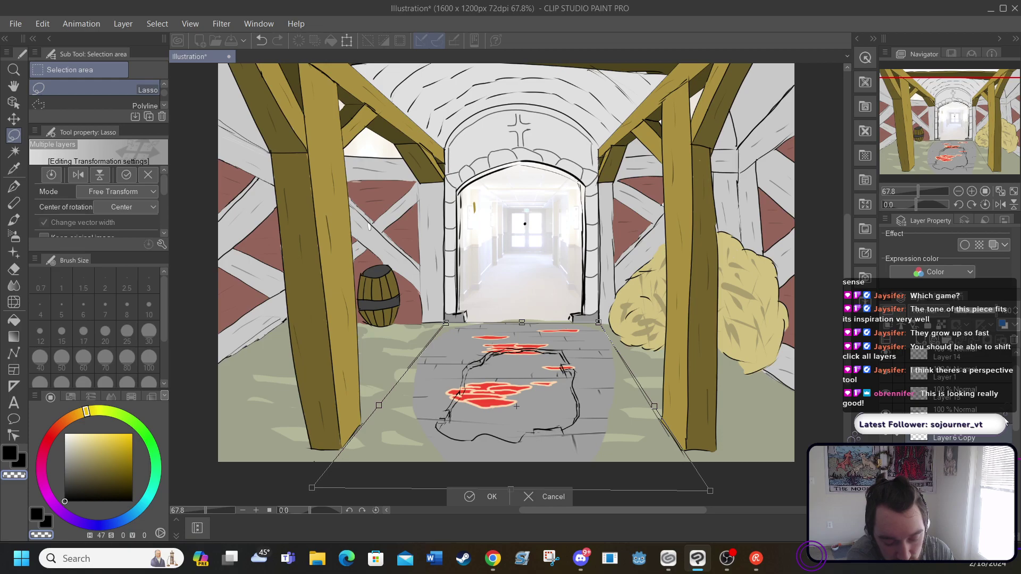
{"action": "left_click", "coordinate": [1017, 421]}
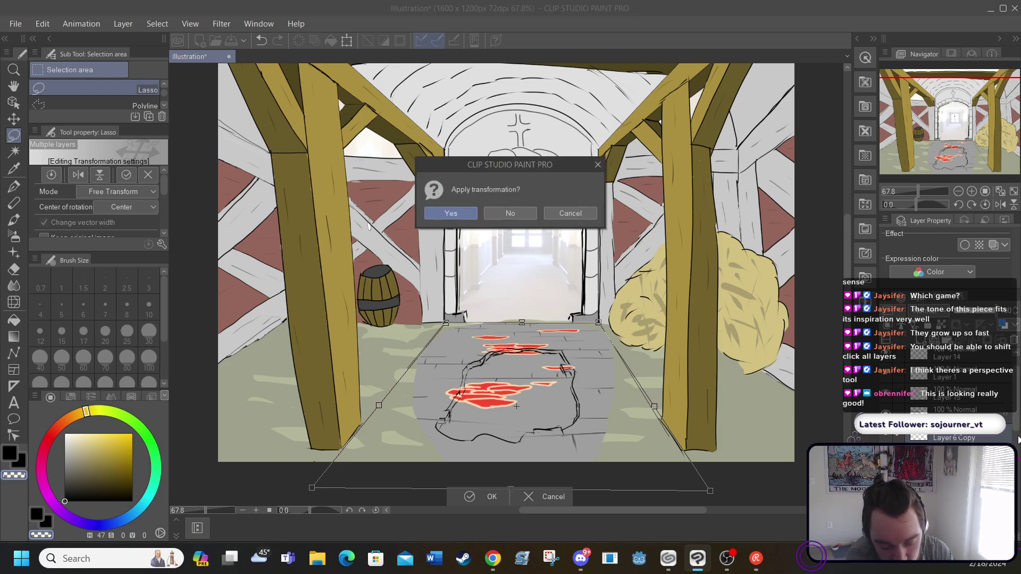
{"action": "left_click", "coordinate": [446, 213]}
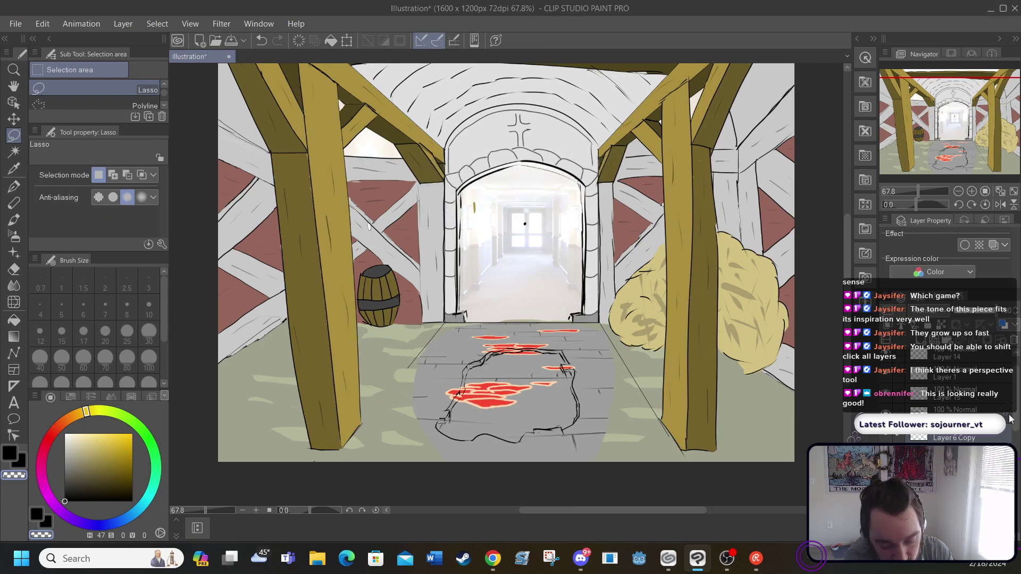
Move the transformed stone and brick patch layers beneath the purple rug and floor layers in the stack
{"action": "left_click_drag", "start_coordinate": [1010, 418], "coordinate": [1017, 441]}
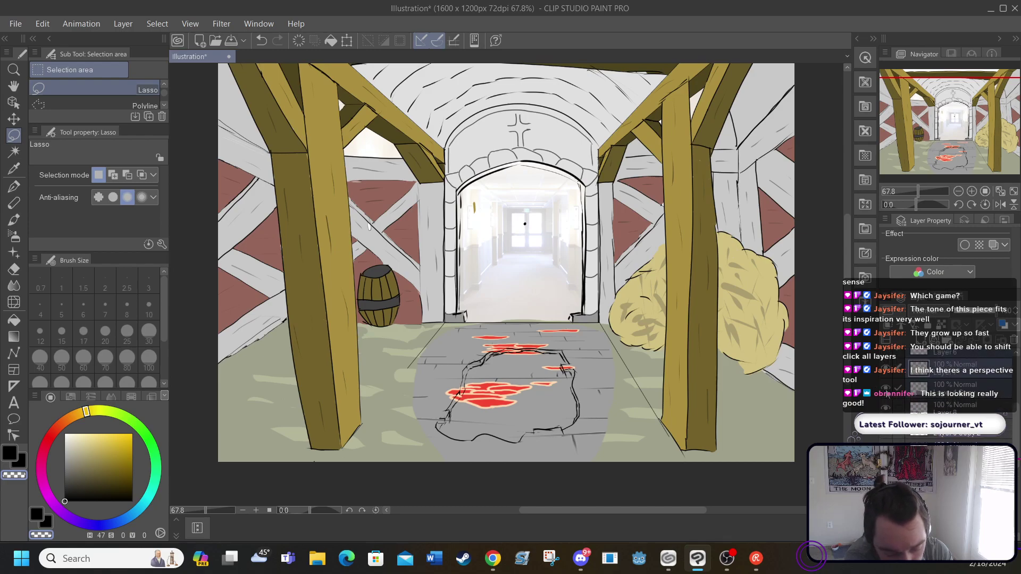
{"action": "left_click", "coordinate": [886, 394]}
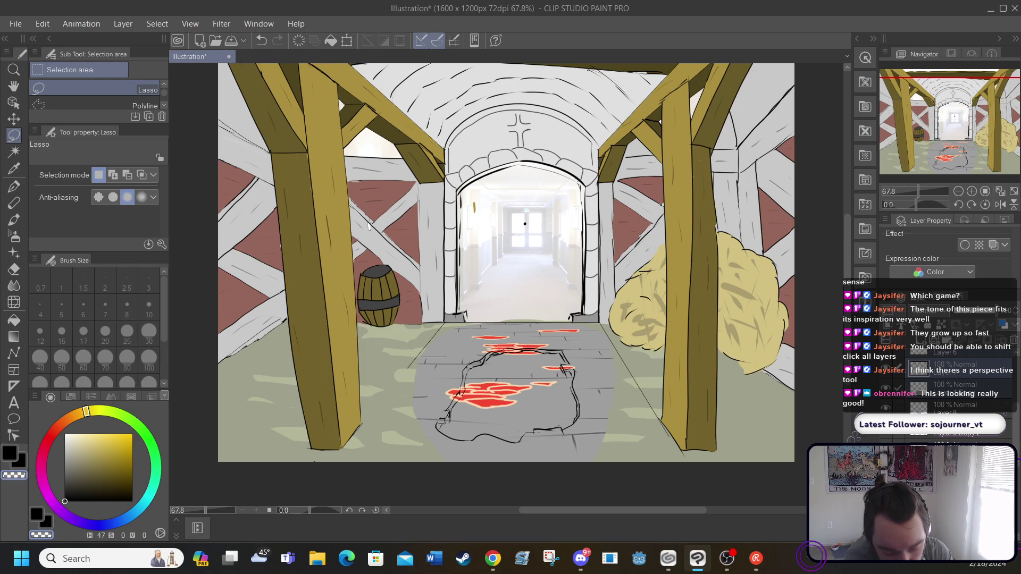
{"action": "left_click_drag", "start_coordinate": [1017, 458], "coordinate": [1018, 495]}
{"action": "scroll", "coordinate": [1005, 431], "scroll_direction": "up", "scroll_amount": 5}
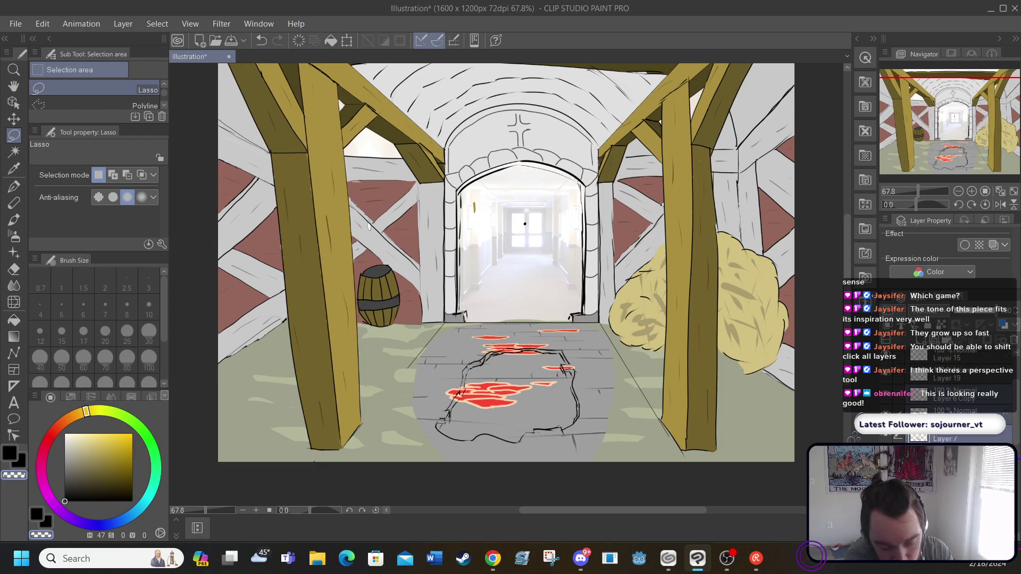
{"action": "left_click_drag", "start_coordinate": [884, 287], "coordinate": [877, 69]}
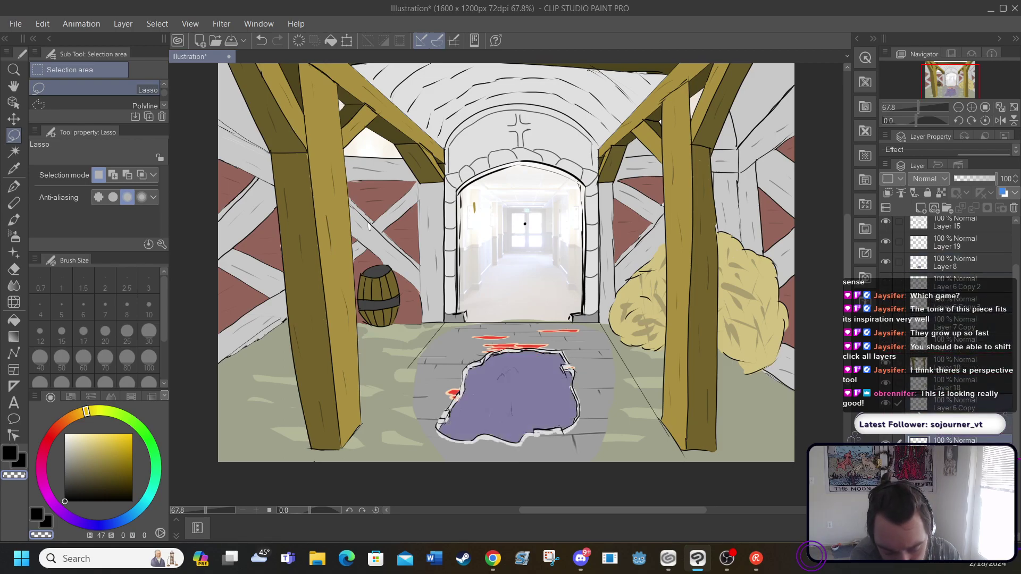
{"action": "scroll", "coordinate": [1013, 374], "scroll_direction": "down", "scroll_amount": 5}
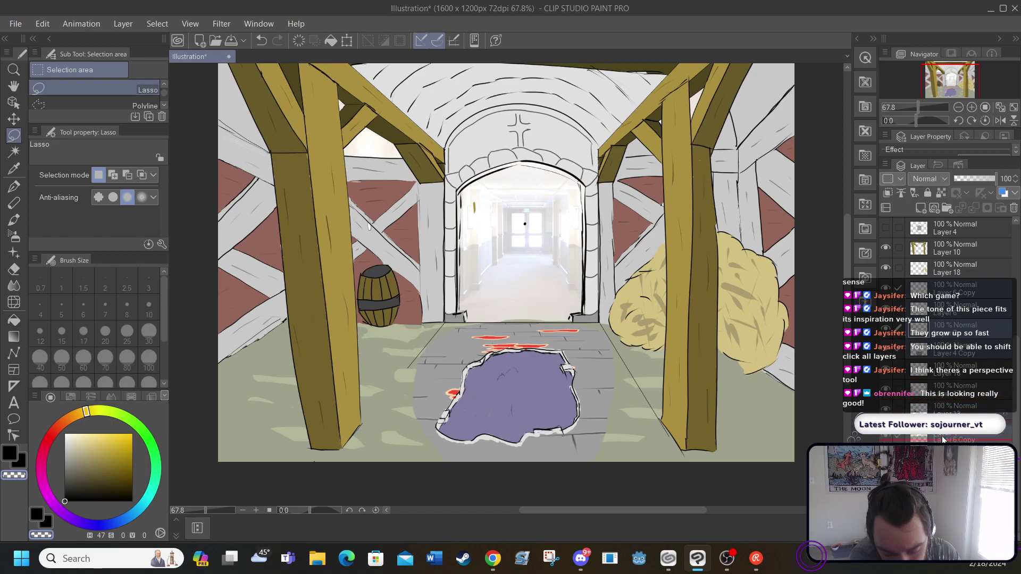
{"action": "key", "text": "ctrl+z"}
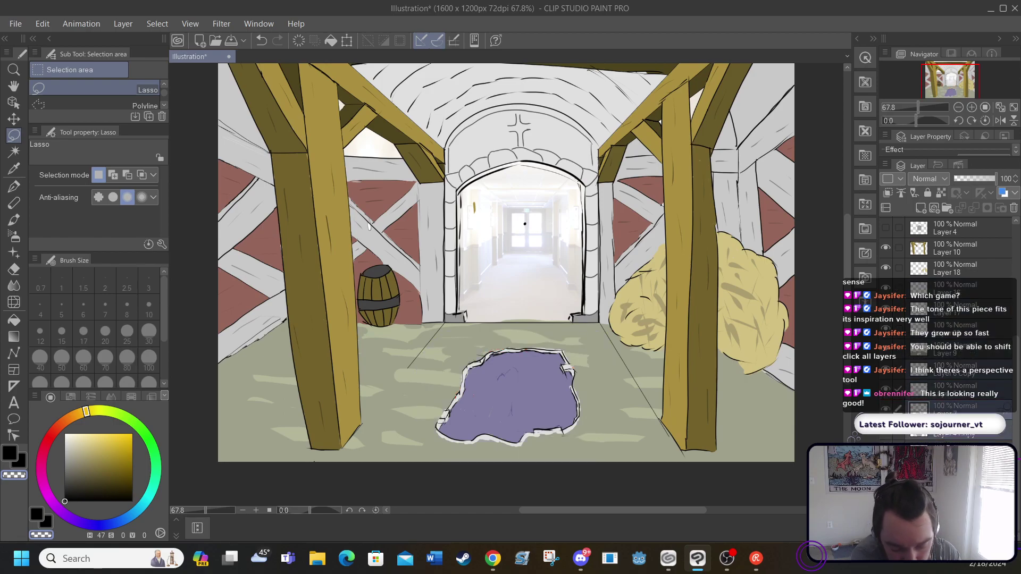
Toggle the purple rug layer off and on to check the stone and brick patch beneath it
{"action": "scroll", "coordinate": [1013, 310], "scroll_direction": "up", "scroll_amount": 4}
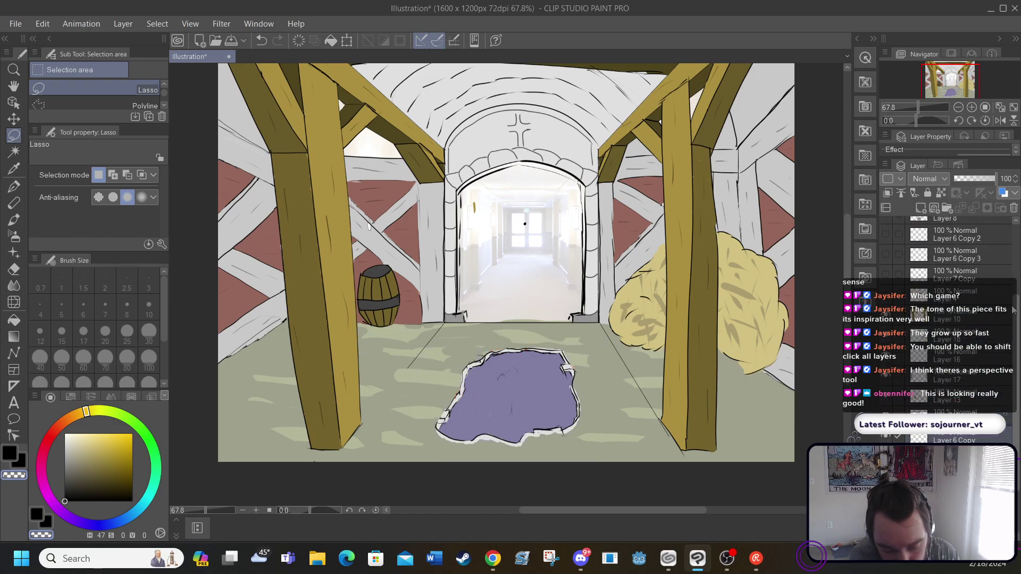
{"action": "left_click_drag", "start_coordinate": [1013, 310], "coordinate": [999, 235]}
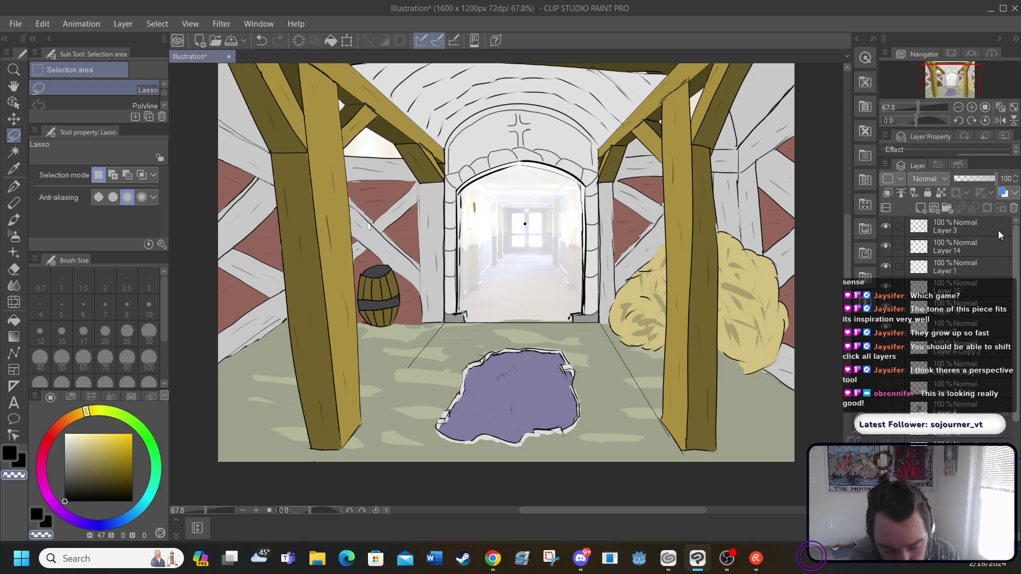
{"action": "left_click", "coordinate": [885, 326]}
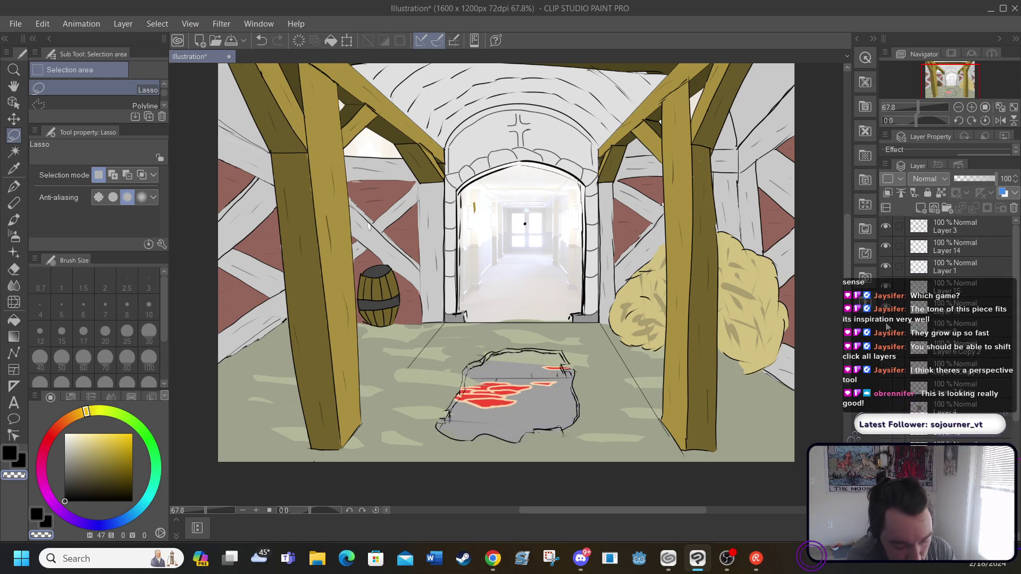
{"action": "left_click", "coordinate": [887, 330]}
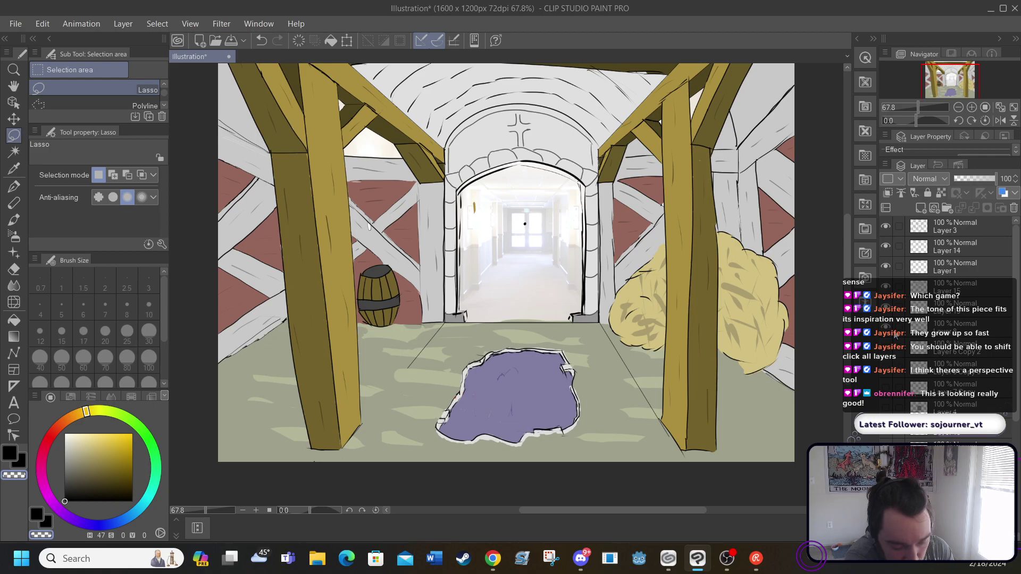
On the purple rug layer, erase parts of the rug with the Hard eraser at size 17 to expose the patch
{"action": "left_click", "coordinate": [942, 331]}
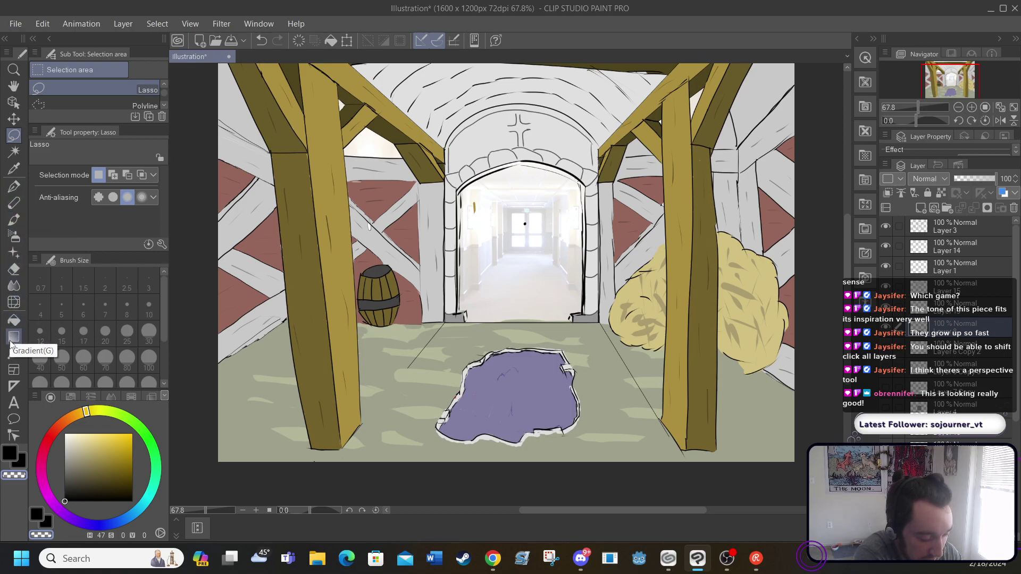
{"action": "left_click", "coordinate": [13, 269]}
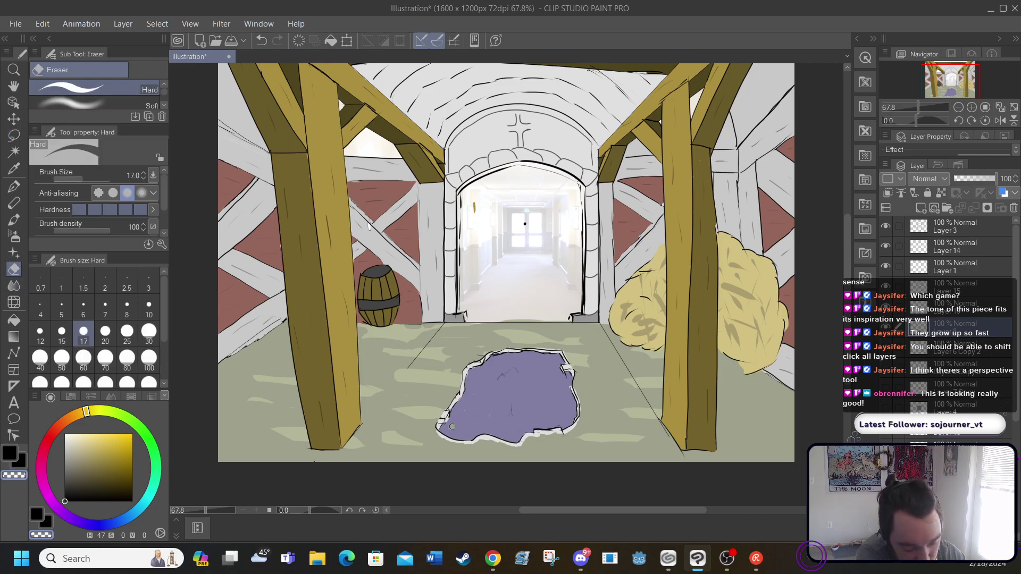
{"action": "left_click_drag", "start_coordinate": [452, 426], "coordinate": [473, 385]}
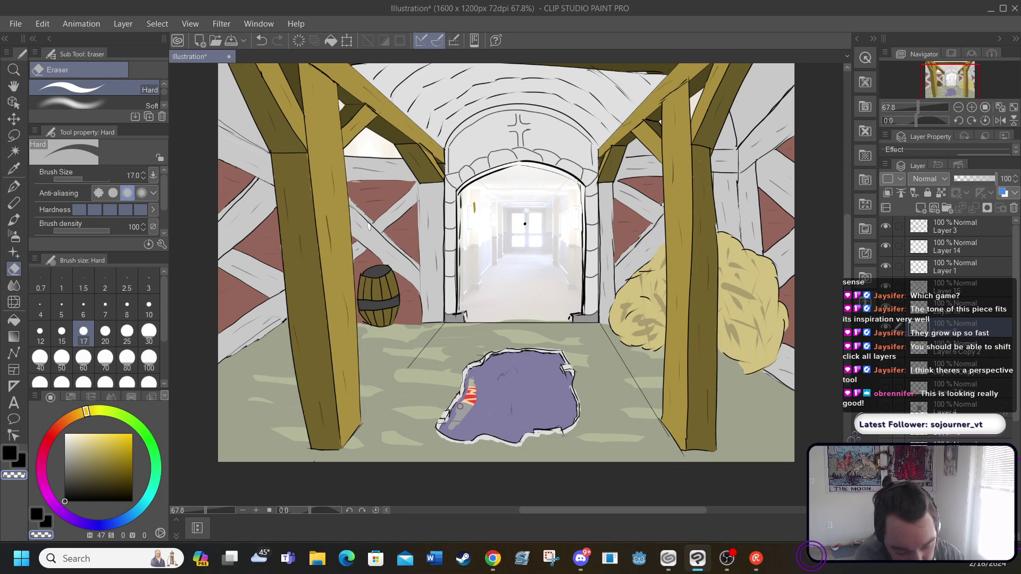
{"action": "mouse_move", "coordinate": [454, 425]}
{"action": "left_mouse_down"}
{"action": "mouse_move", "coordinate": [467, 424]}
{"action": "mouse_move", "coordinate": [480, 383]}
{"action": "mouse_move", "coordinate": [488, 410]}
{"action": "mouse_move", "coordinate": [506, 379]}
{"action": "mouse_move", "coordinate": [523, 404]}
{"action": "mouse_move", "coordinate": [542, 383]}
{"action": "mouse_move", "coordinate": [542, 407]}
{"action": "left_mouse_up"}
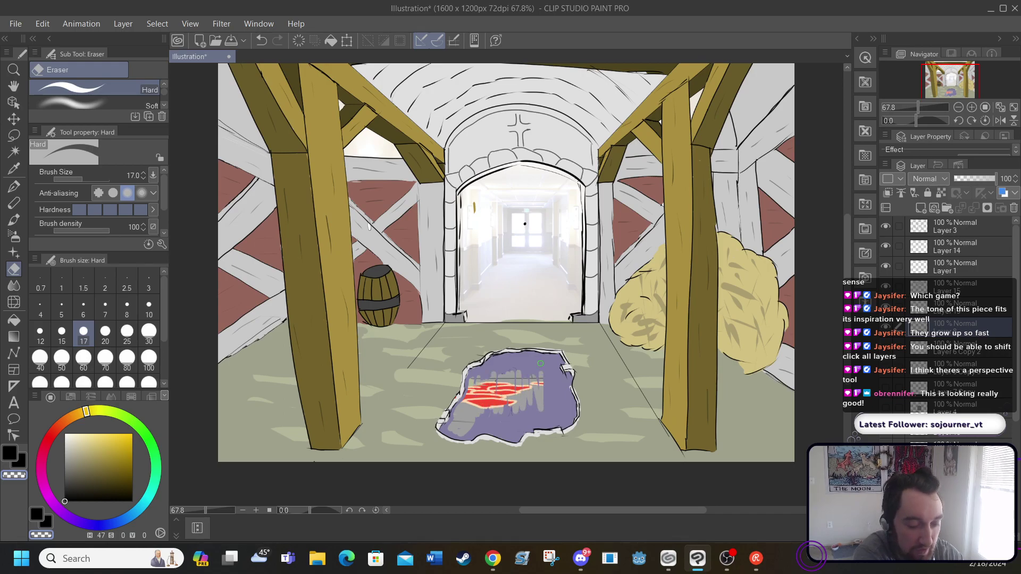
Undo the rug erasing and the reordering of the patch layers
{"action": "left_click", "coordinate": [262, 41]}
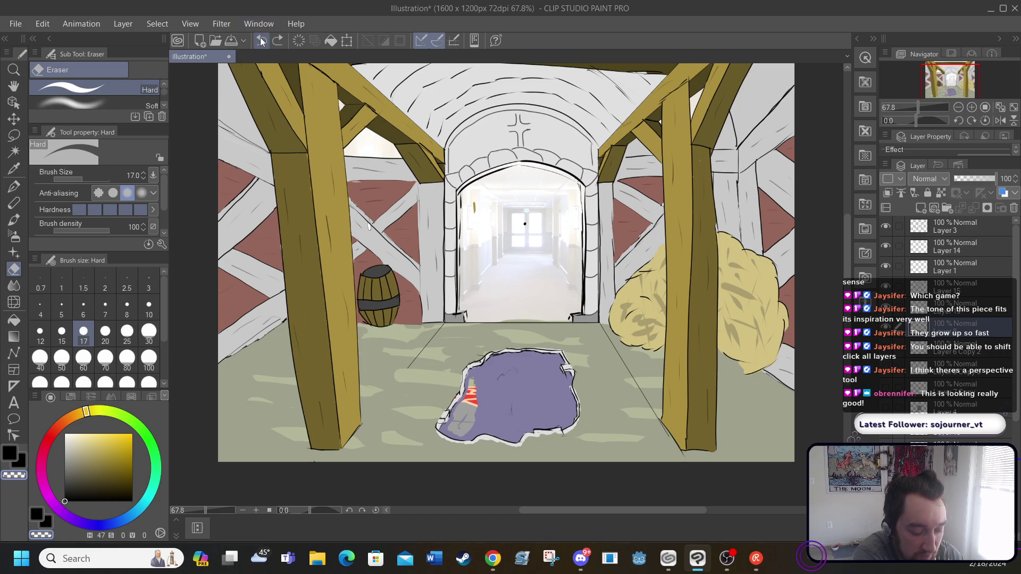
{"action": "left_click", "coordinate": [263, 41]}
{"action": "left_click", "coordinate": [264, 41]}
{"action": "left_click", "coordinate": [264, 41]}
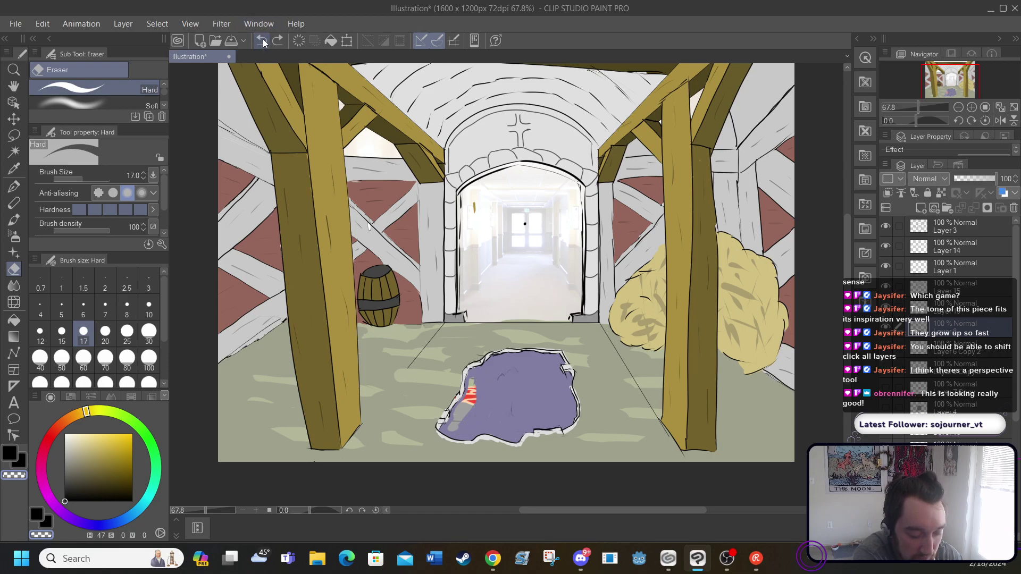
{"action": "left_click", "coordinate": [264, 42]}
{"action": "left_click", "coordinate": [264, 41]}
{"action": "left_click", "coordinate": [264, 41]}
{"action": "left_click", "coordinate": [264, 42]}
{"action": "left_click", "coordinate": [265, 42]}
{"action": "left_click", "coordinate": [265, 42]}
{"action": "left_click", "coordinate": [264, 41]}
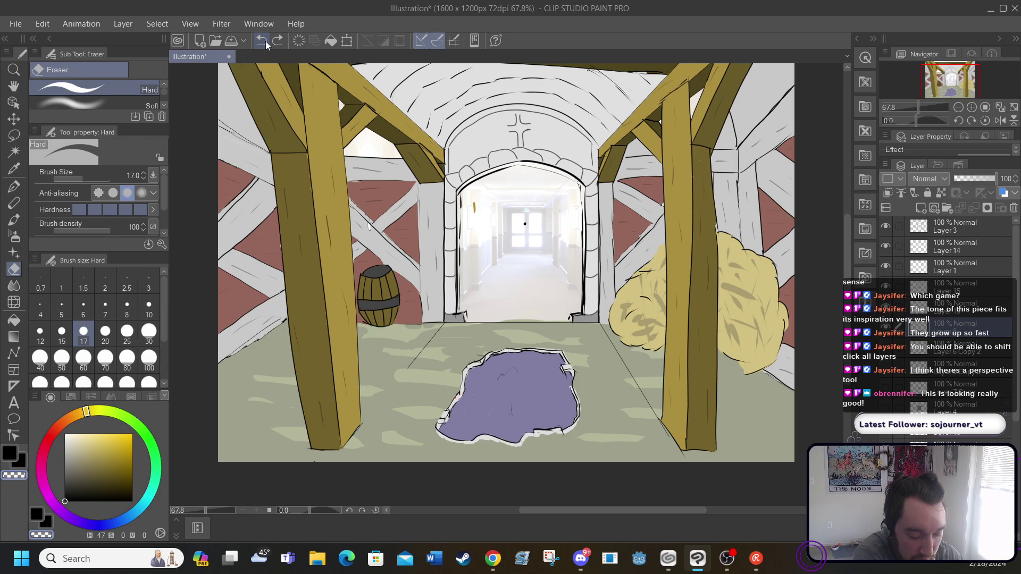
{"action": "left_click", "coordinate": [266, 41]}
{"action": "left_click", "coordinate": [266, 45]}
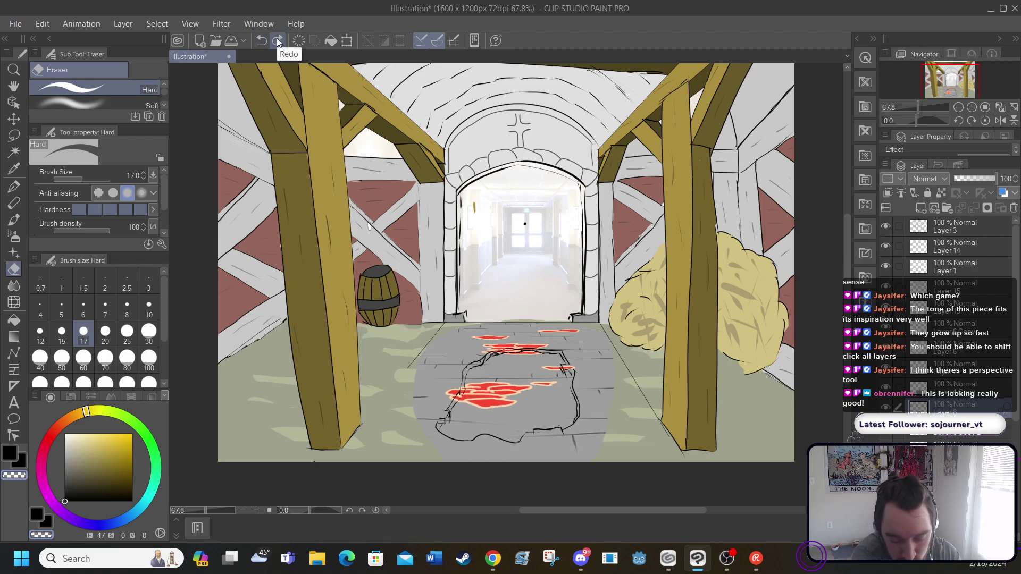
Show the original grey stone and red bricks in the doorway again, along with the patch's red bricks on the floor
{"action": "left_click", "coordinate": [269, 43]}
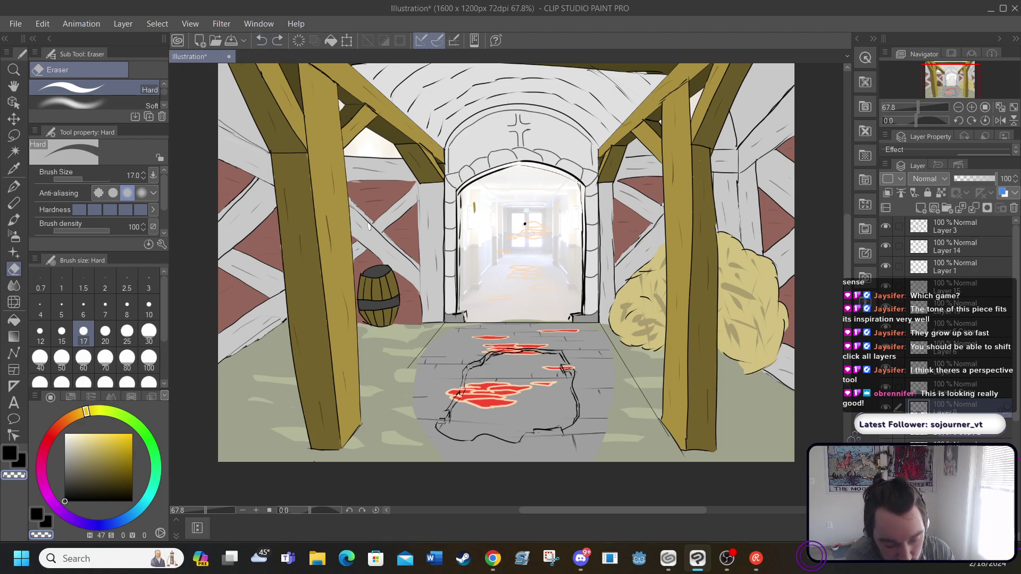
{"action": "key", "text": "ctrl+z"}
{"action": "key", "text": "ctrl+z"}
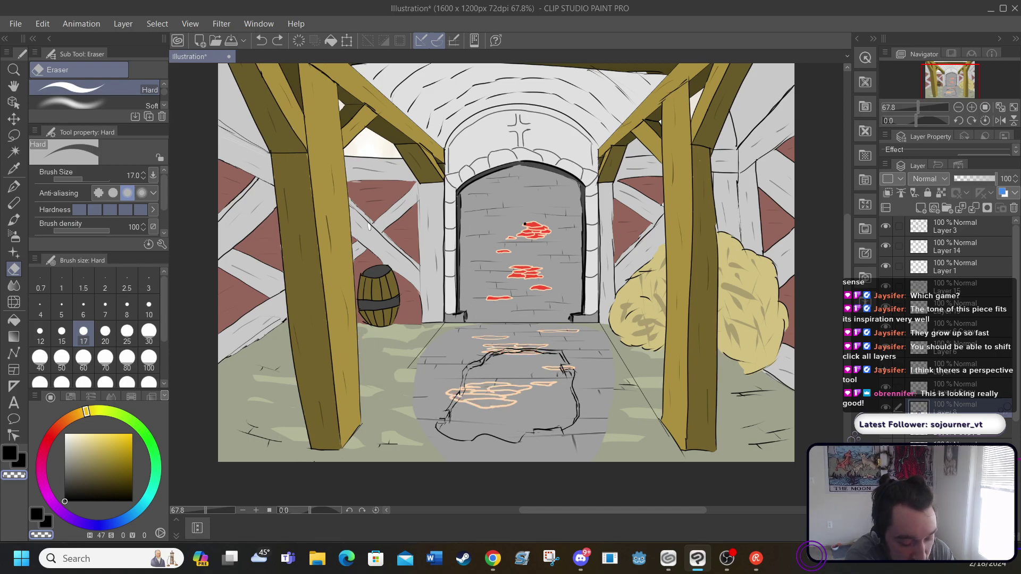
{"action": "left_click", "coordinate": [886, 368]}
Select the patch layers and use Free Transform to pull the far corners onto the rug's far edge and spread one near corner outward
{"action": "left_click", "coordinate": [936, 368]}
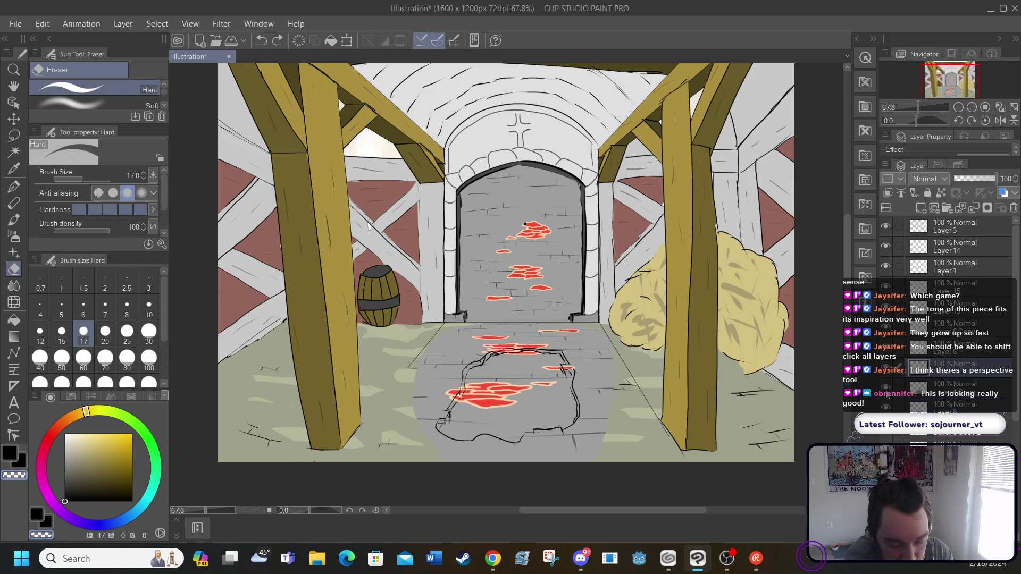
{"action": "left_click", "coordinate": [944, 390]}
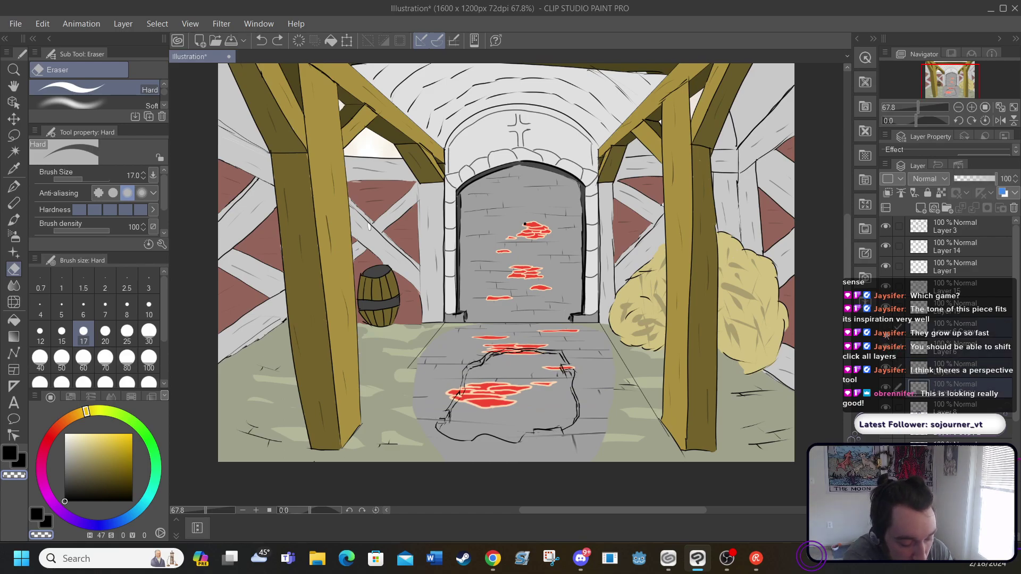
{"action": "left_click", "coordinate": [346, 41]}
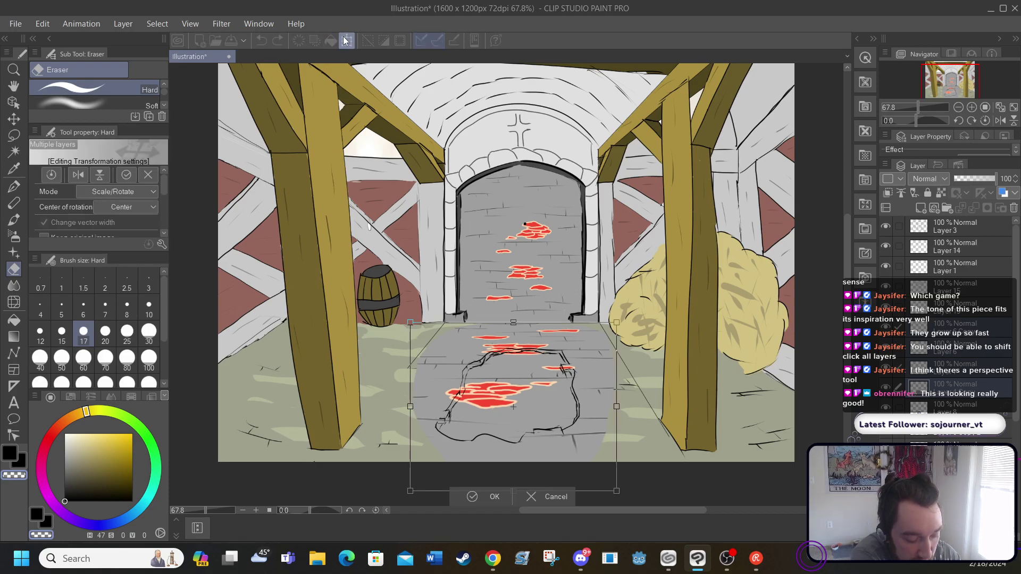
{"action": "left_click", "coordinate": [97, 192]}
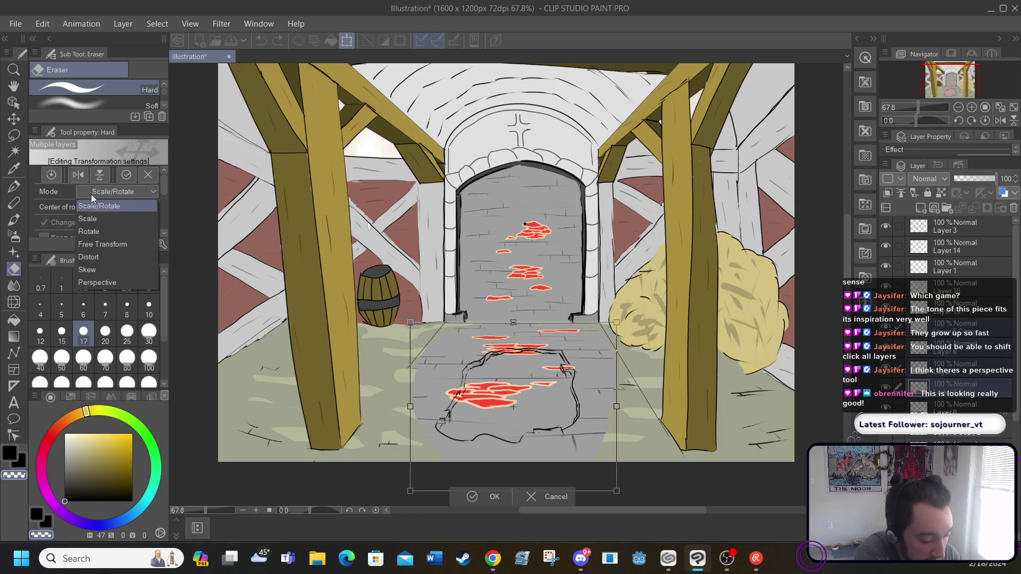
{"action": "left_click", "coordinate": [86, 246]}
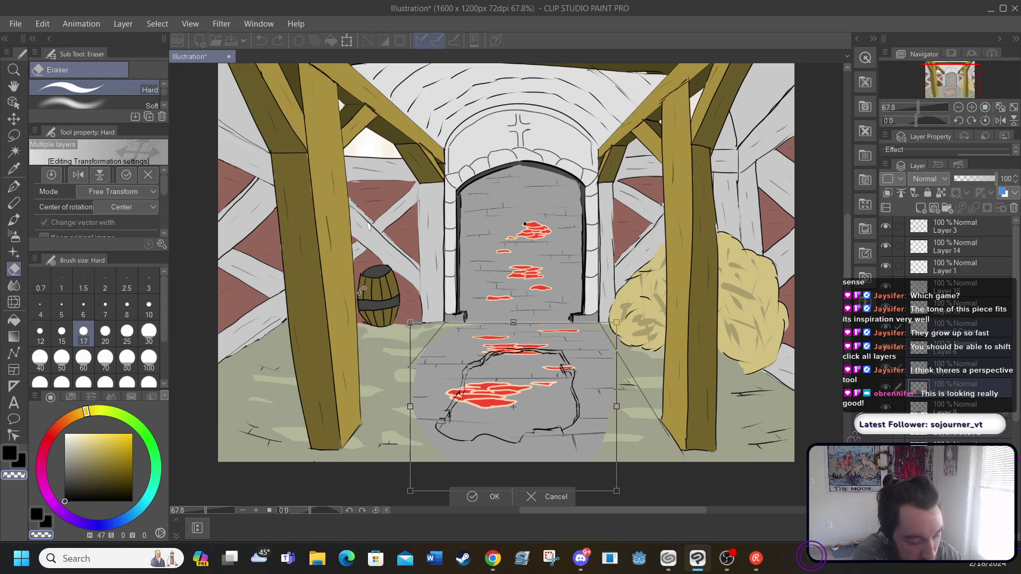
{"action": "left_click_drag", "start_coordinate": [410, 323], "coordinate": [474, 346]}
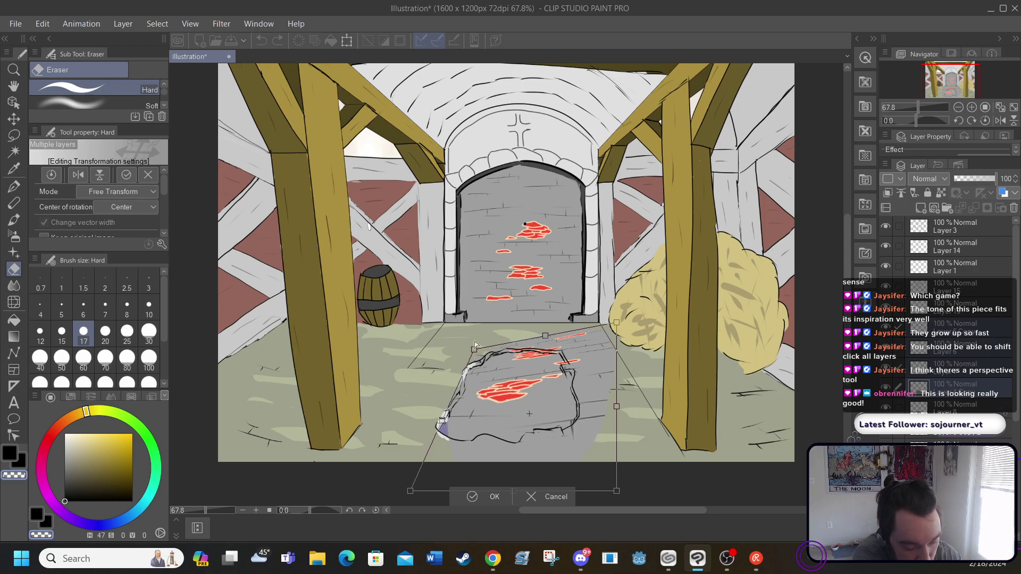
{"action": "left_click_drag", "start_coordinate": [616, 323], "coordinate": [567, 347]}
{"action": "left_click_drag", "start_coordinate": [410, 491], "coordinate": [365, 480]}
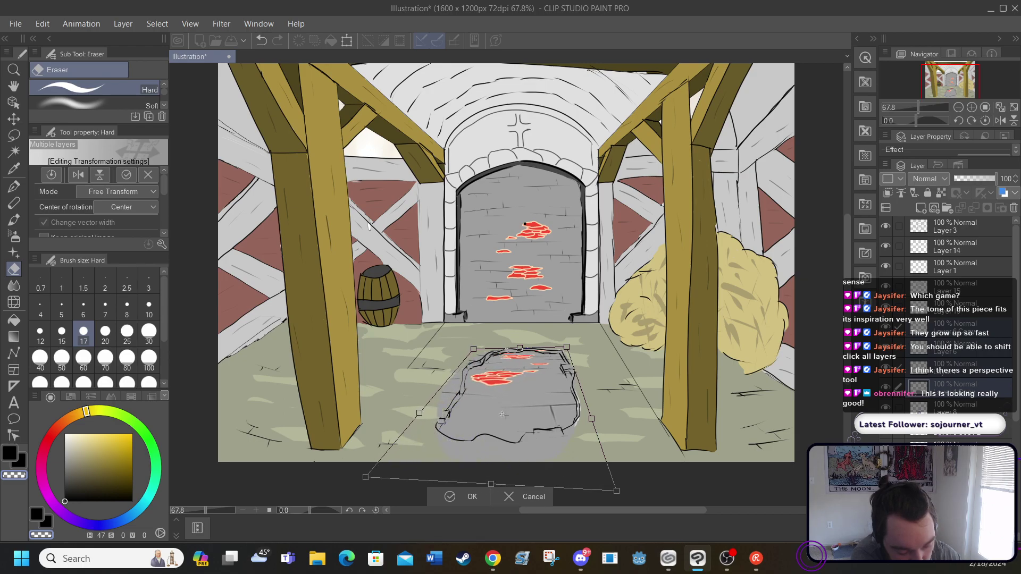
Widen the patch with Free Transform, pull its near and far edges inward over the rug, and apply the transformation
{"action": "left_click_drag", "start_coordinate": [592, 420], "coordinate": [603, 420]}
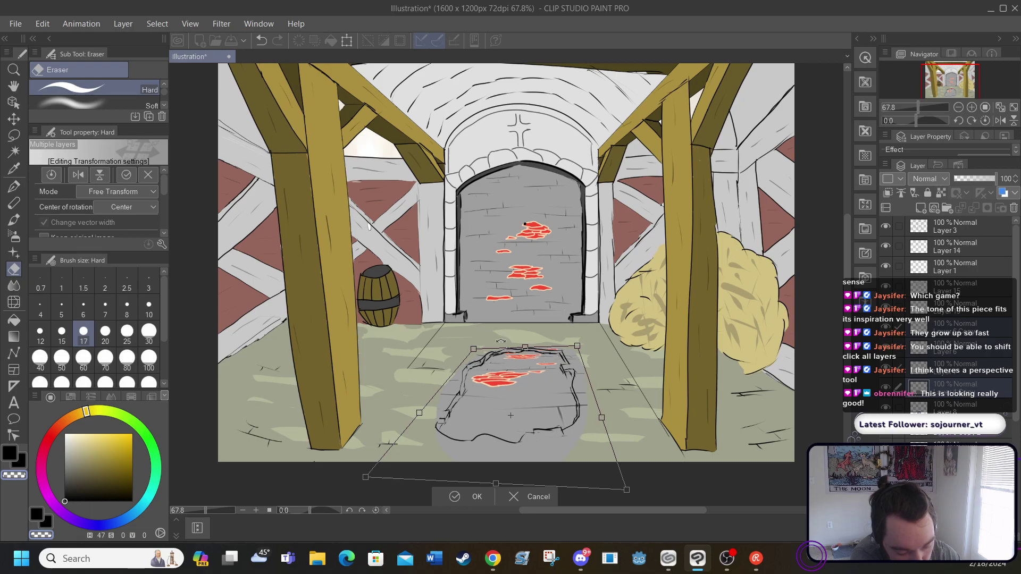
{"action": "left_click_drag", "start_coordinate": [495, 484], "coordinate": [518, 463]}
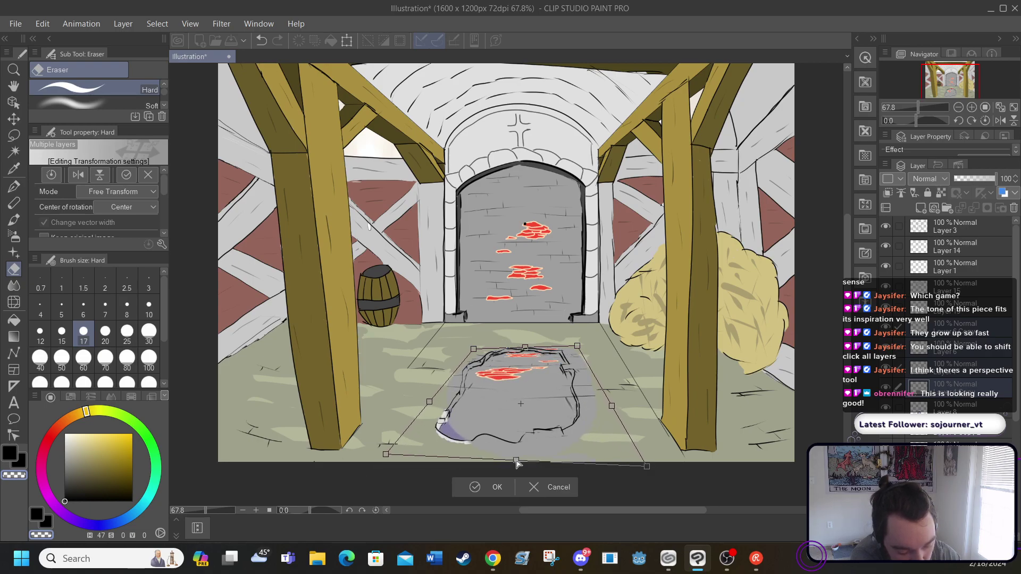
{"action": "left_click_drag", "start_coordinate": [525, 348], "coordinate": [525, 366]}
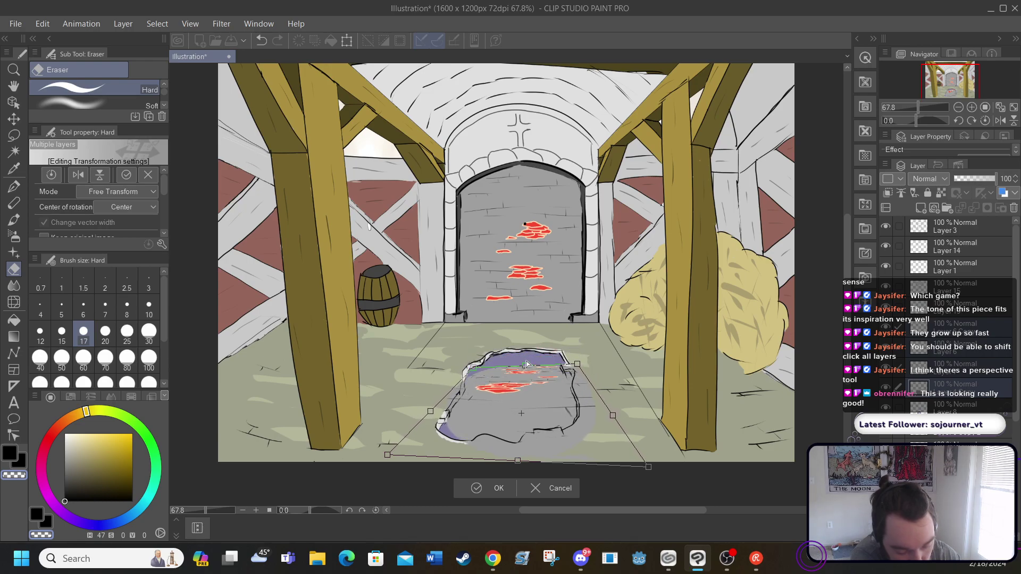
{"action": "left_click", "coordinate": [976, 178]}
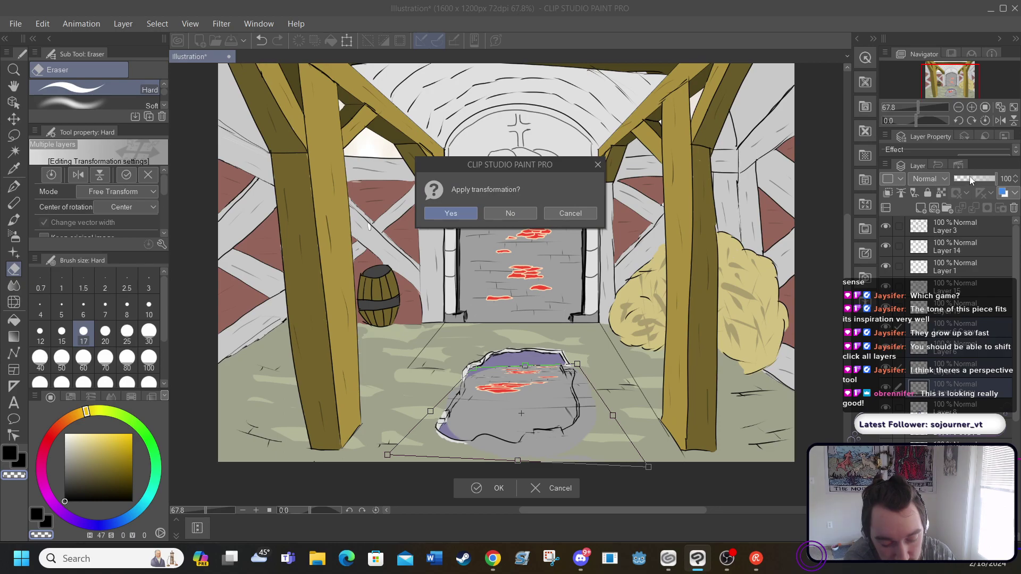
{"action": "left_click", "coordinate": [444, 212]}
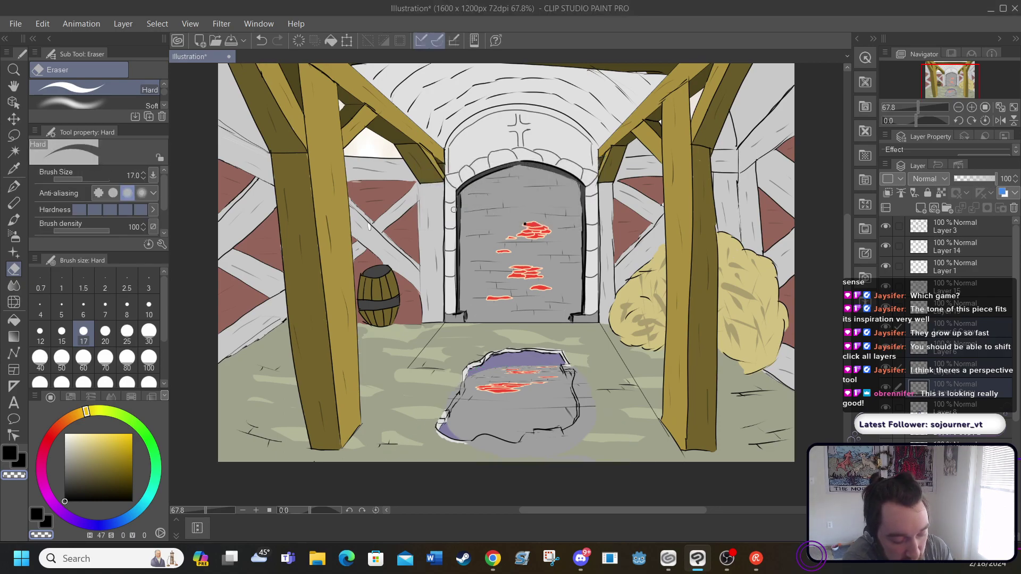
Lower the opacity of the selected patch layers to 14%
{"action": "left_click", "coordinate": [995, 177]}
{"action": "left_click_drag", "start_coordinate": [974, 179], "coordinate": [965, 177]}
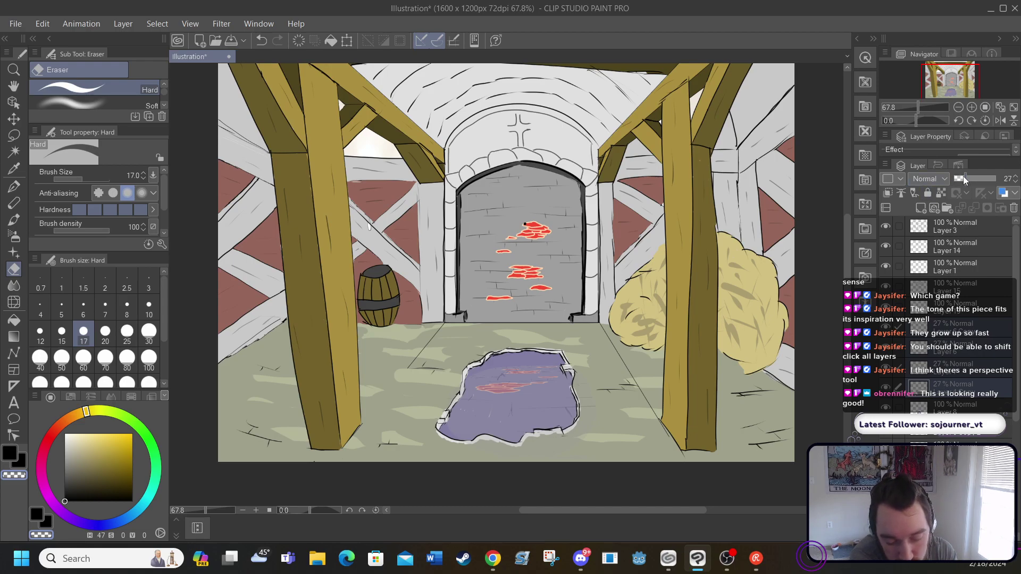
{"action": "left_click", "coordinate": [961, 177]}
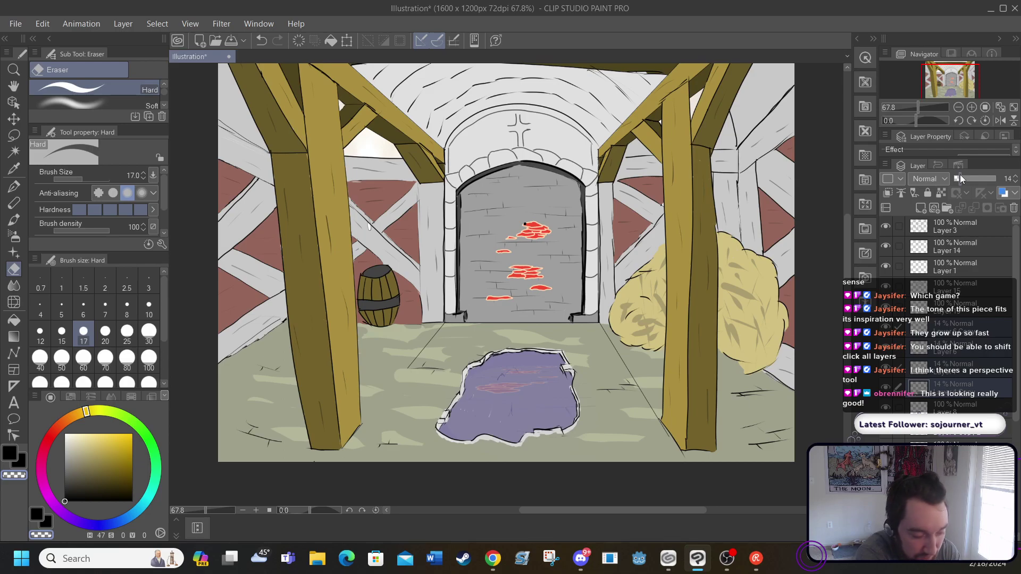
Free Transform the patch layers to draw the two near corners toward each other, and apply the transformation
{"action": "left_click", "coordinate": [348, 41]}
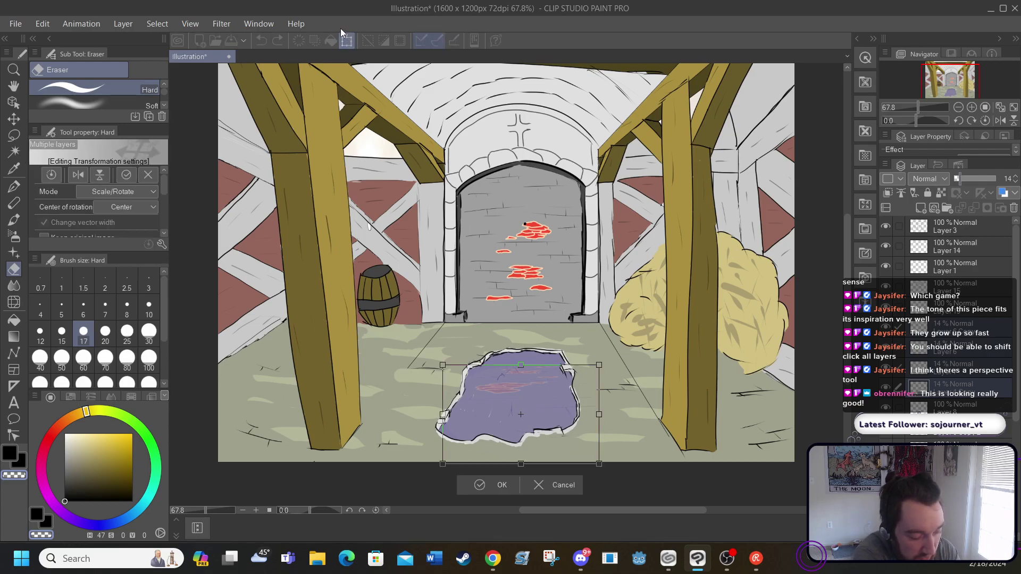
{"action": "left_click", "coordinate": [106, 192]}
{"action": "left_click", "coordinate": [94, 241]}
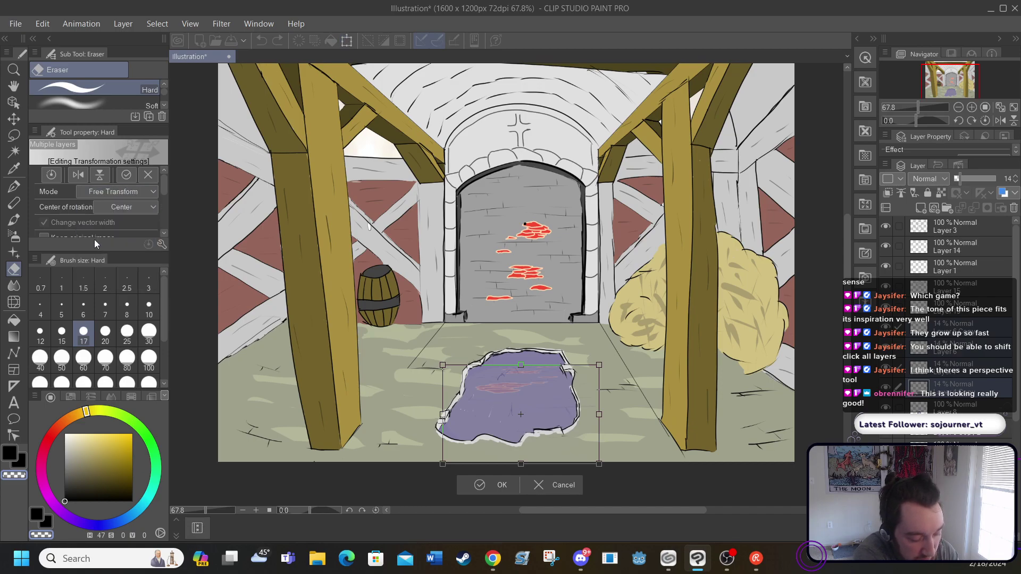
{"action": "left_click_drag", "start_coordinate": [442, 465], "coordinate": [488, 439]}
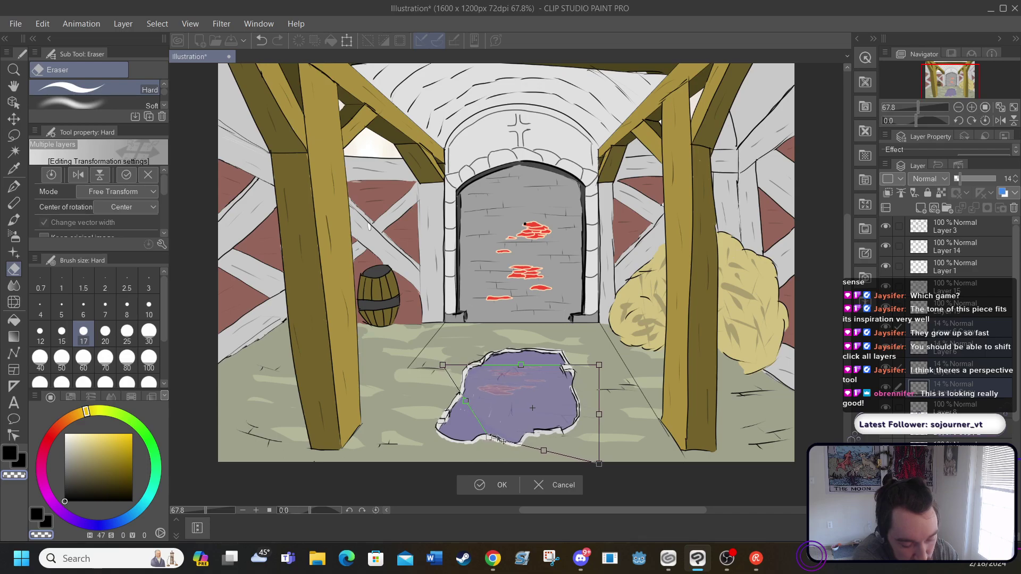
{"action": "left_click_drag", "start_coordinate": [599, 463], "coordinate": [519, 454]}
{"action": "left_click_drag", "start_coordinate": [520, 366], "coordinate": [518, 386]}
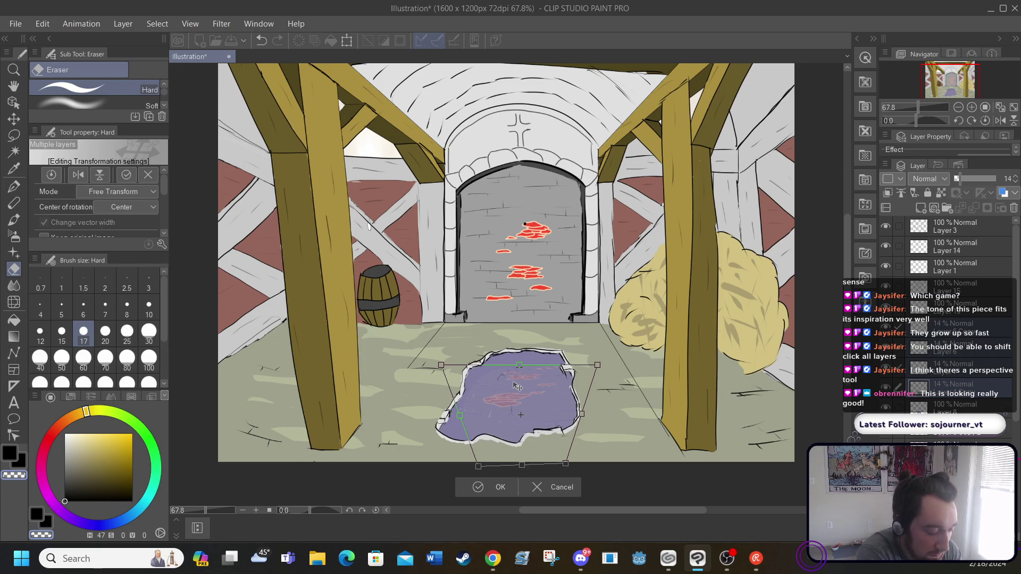
{"action": "left_click", "coordinate": [14, 293]}
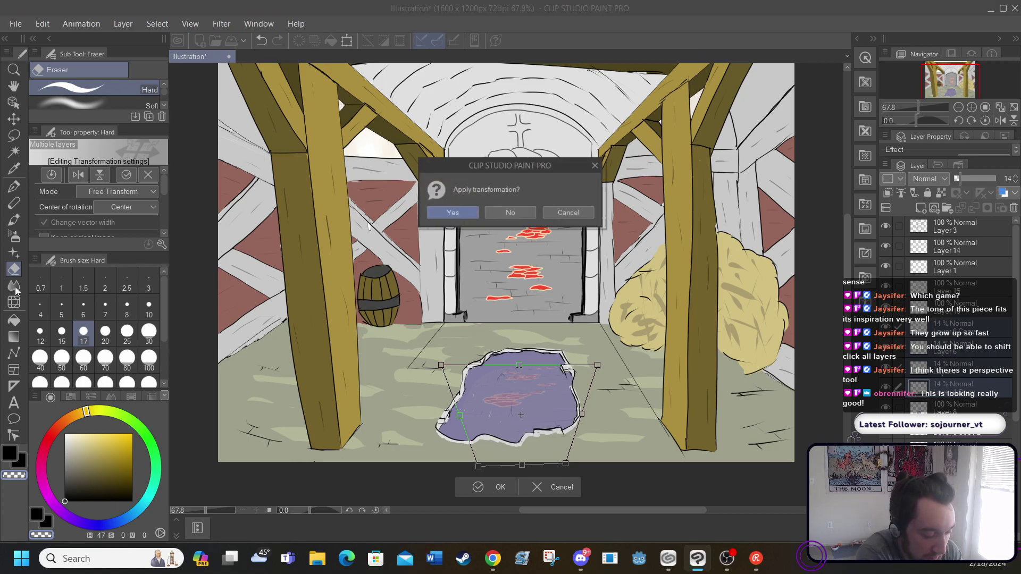
{"action": "left_click", "coordinate": [450, 213]}
Try to warp the faint bricks on the rug with Liquify at size 100, and undo the strokes
{"action": "left_click", "coordinate": [14, 286]}
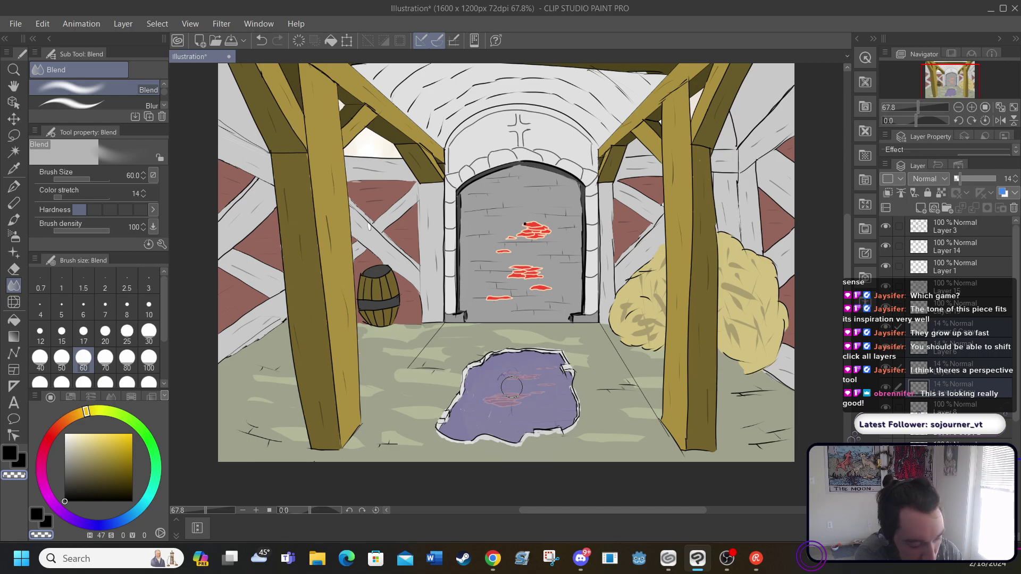
{"action": "left_click", "coordinate": [14, 302]}
{"action": "mouse_move", "coordinate": [458, 389]}
{"action": "left_mouse_down"}
{"action": "mouse_move", "coordinate": [497, 401]}
{"action": "mouse_move", "coordinate": [505, 393]}
{"action": "mouse_move", "coordinate": [486, 399]}
{"action": "mouse_move", "coordinate": [502, 391]}
{"action": "mouse_move", "coordinate": [515, 405]}
{"action": "mouse_move", "coordinate": [515, 368]}
{"action": "mouse_move", "coordinate": [528, 388]}
{"action": "mouse_move", "coordinate": [541, 375]}
{"action": "mouse_move", "coordinate": [498, 375]}
{"action": "left_mouse_up"}
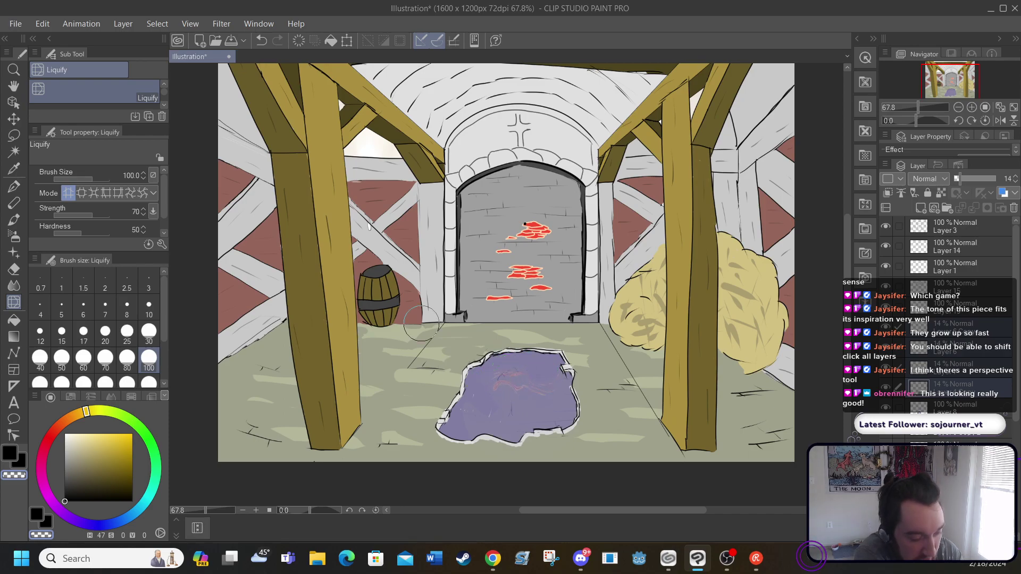
{"action": "left_click", "coordinate": [260, 40]}
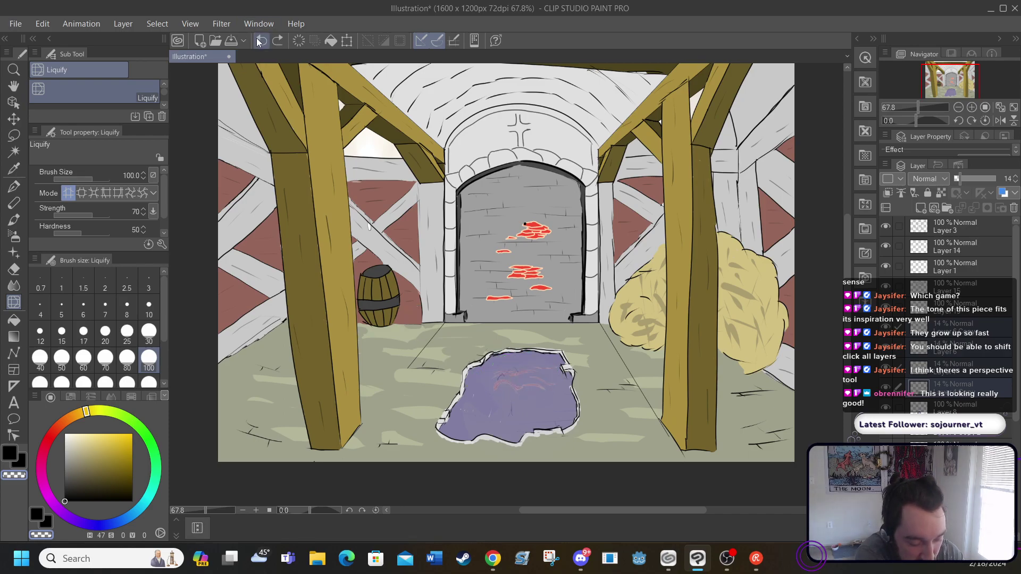
{"action": "left_click", "coordinate": [259, 41]}
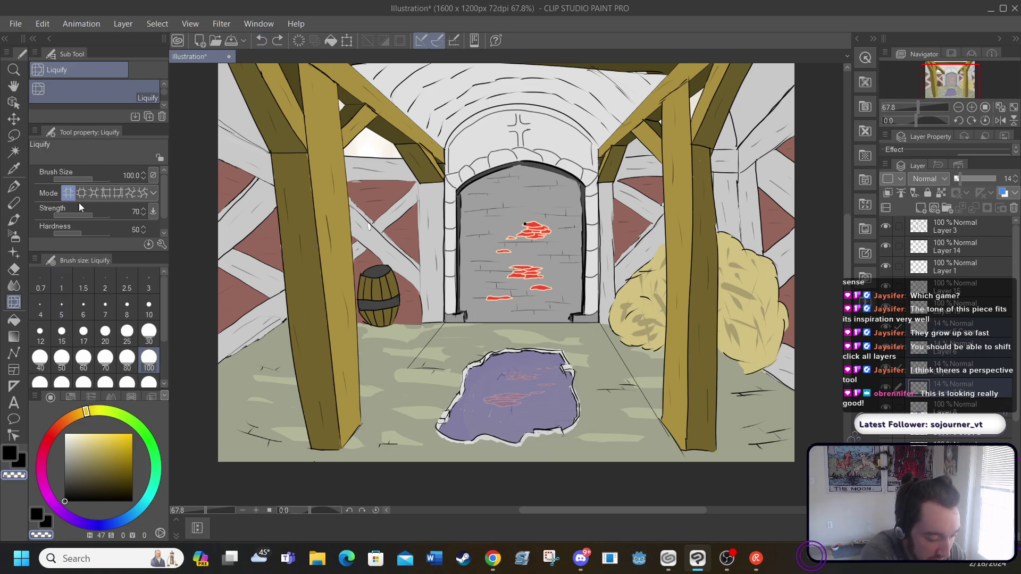
Nudge the faint red bricks on the rug into shape with Liquify at brush size 17, undoing the unwanted strokes
{"action": "left_click", "coordinate": [104, 194]}
{"action": "left_click", "coordinate": [128, 192]}
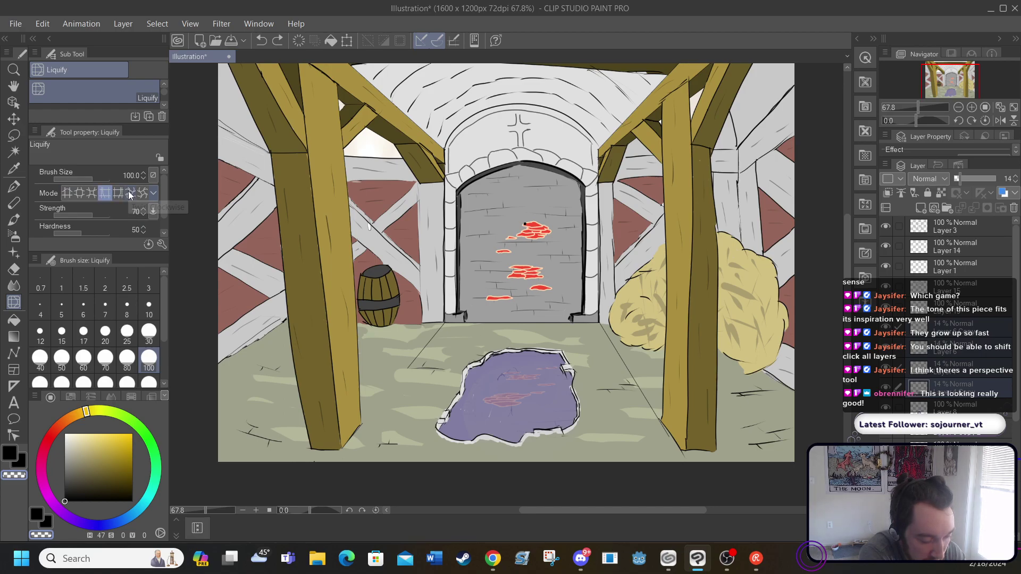
{"action": "left_click", "coordinate": [66, 191]}
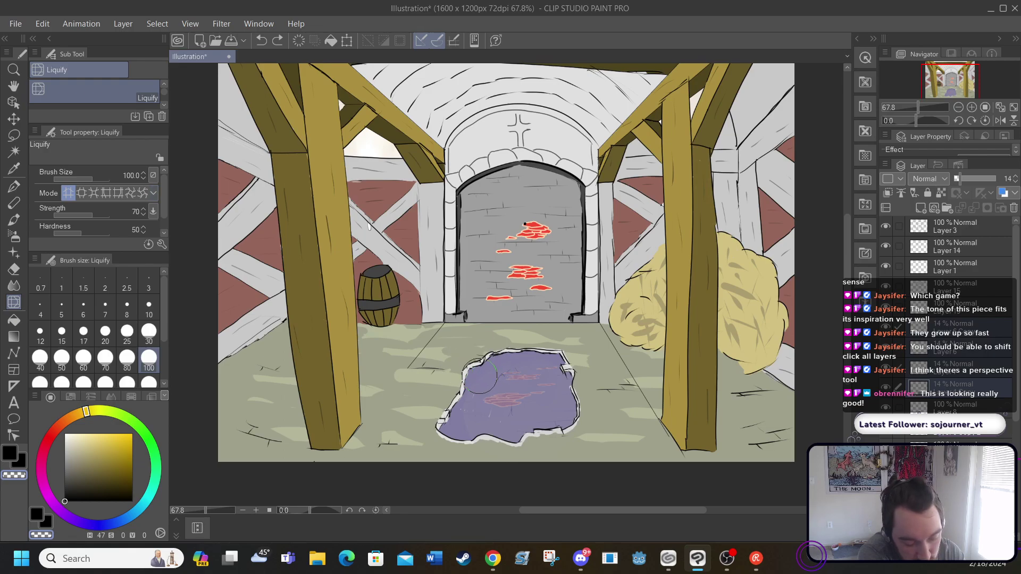
{"action": "left_click", "coordinate": [84, 332]}
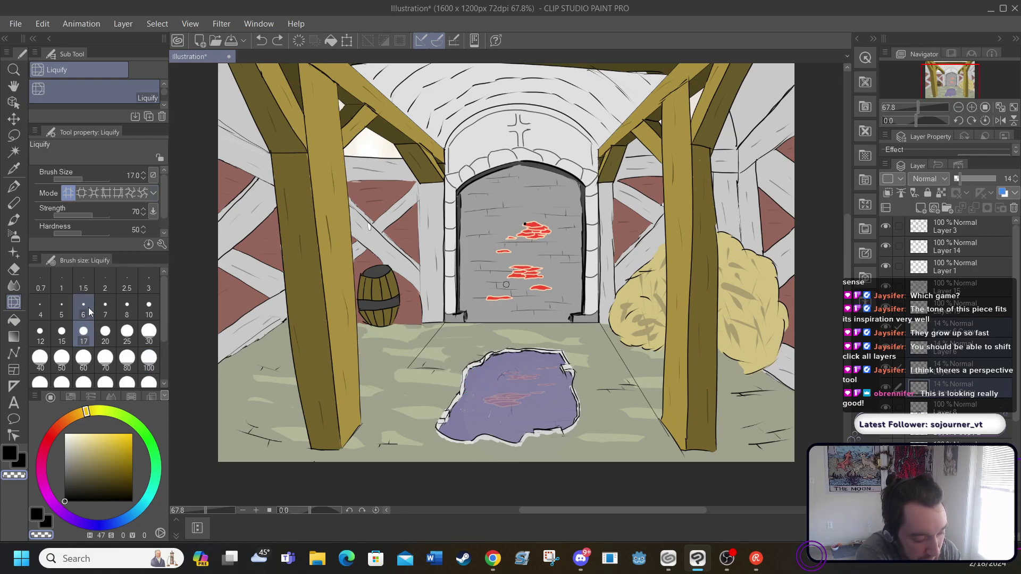
{"action": "left_click_drag", "start_coordinate": [505, 374], "coordinate": [501, 378]}
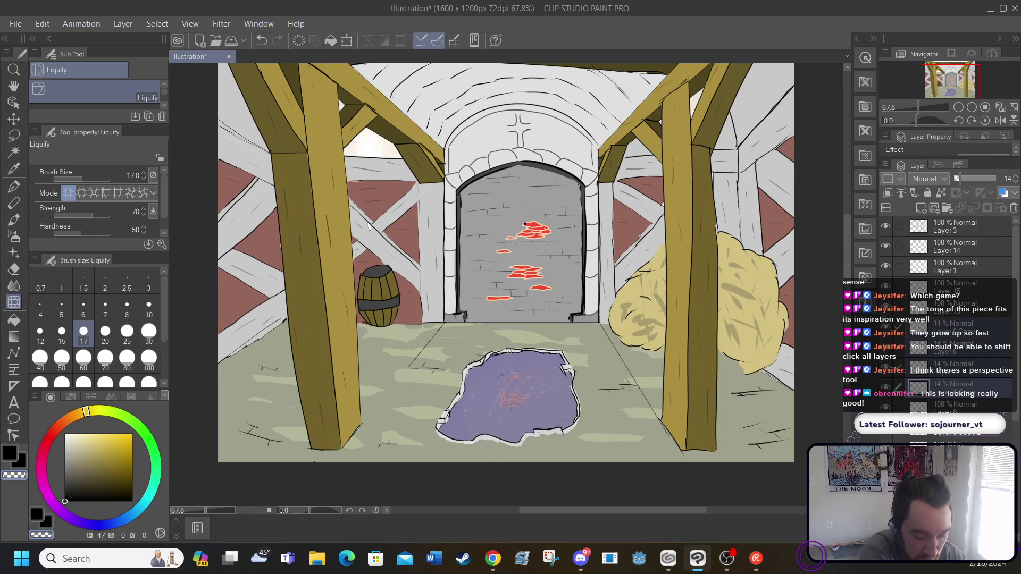
{"action": "left_click", "coordinate": [259, 41]}
{"action": "left_click", "coordinate": [259, 41]}
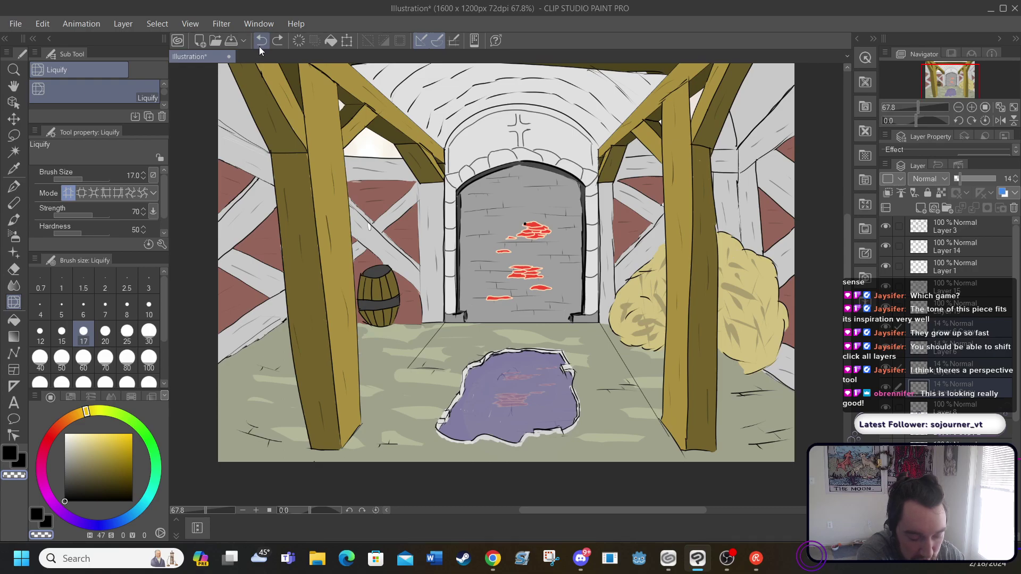
{"action": "left_click_drag", "start_coordinate": [499, 409], "coordinate": [508, 405]}
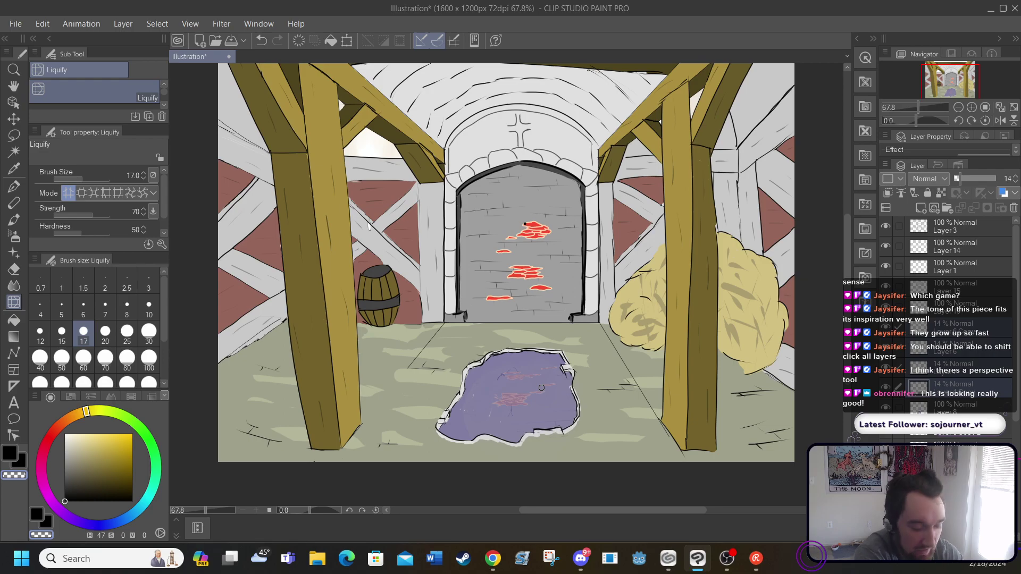
Flip the patch layers horizontally by scaling them across their own edge, and move them back over the rug
{"action": "left_click", "coordinate": [347, 41]}
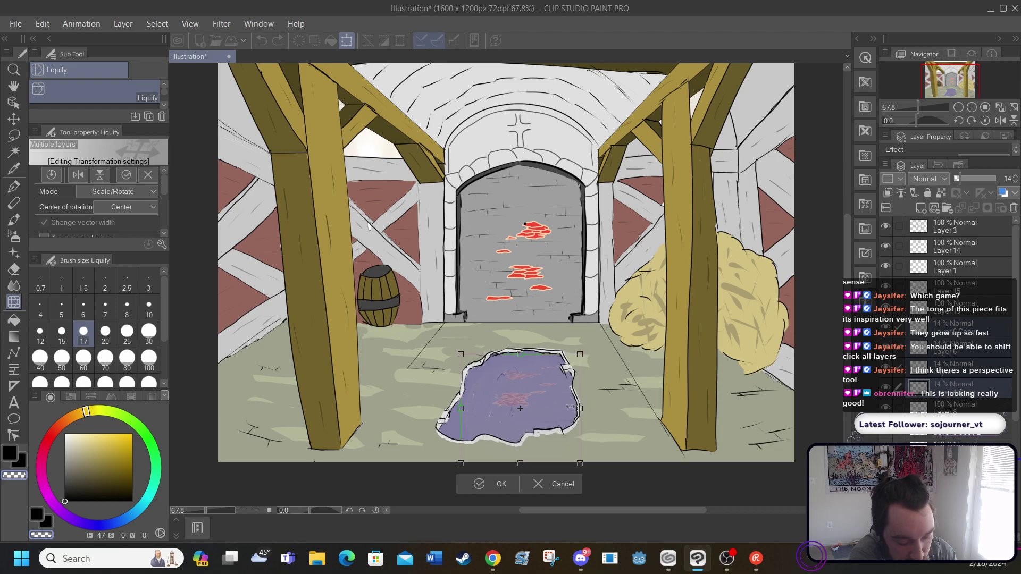
{"action": "left_click_drag", "start_coordinate": [580, 408], "coordinate": [353, 402]}
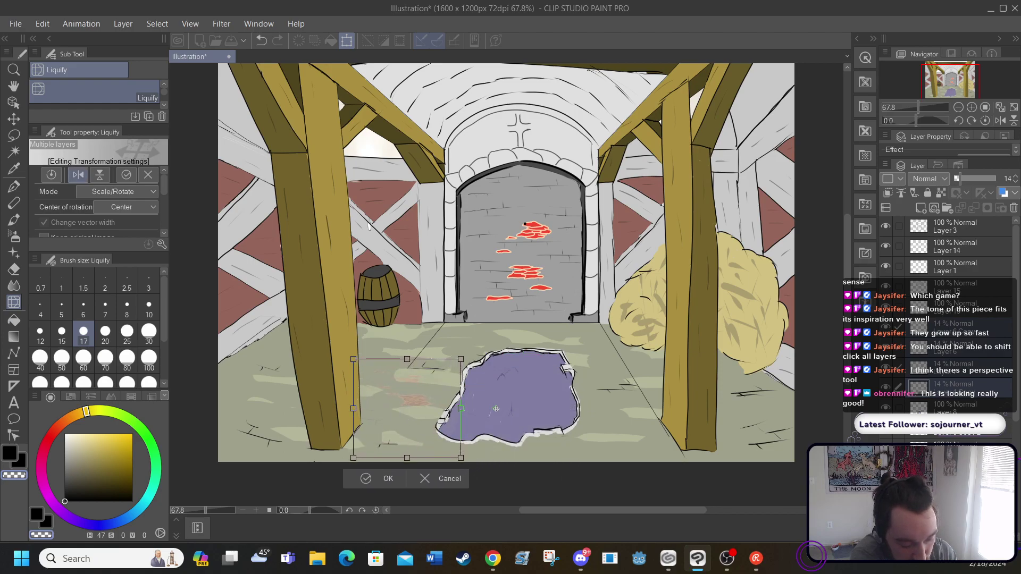
{"action": "left_click_drag", "start_coordinate": [495, 409], "coordinate": [491, 407]}
{"action": "left_click_drag", "start_coordinate": [417, 409], "coordinate": [526, 408]}
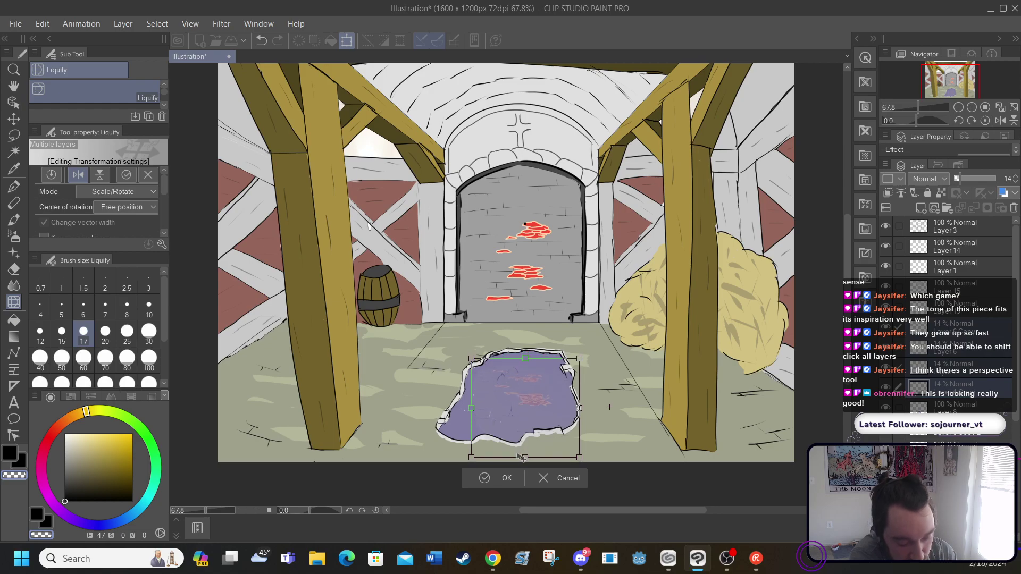
{"action": "mouse_move", "coordinate": [521, 458]}
{"action": "left_mouse_down"}
{"action": "mouse_move", "coordinate": [525, 441]}
{"action": "mouse_move", "coordinate": [526, 457]}
{"action": "left_mouse_up"}
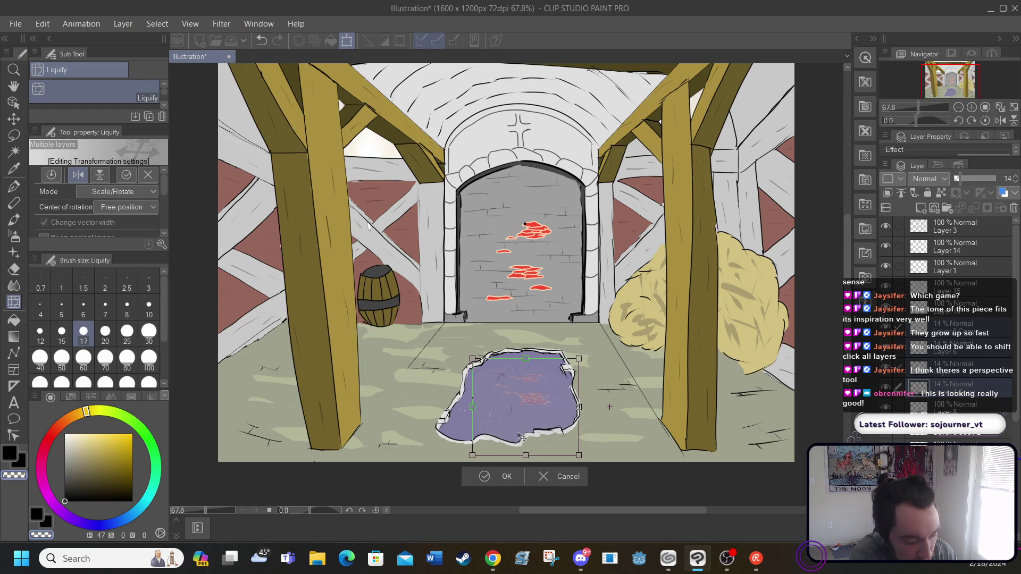
Switch to Free Transform, shorten the patch from its near edge, shift it slightly toward the viewer, and apply the transformation
{"action": "left_click", "coordinate": [108, 194]}
{"action": "left_click", "coordinate": [85, 241]}
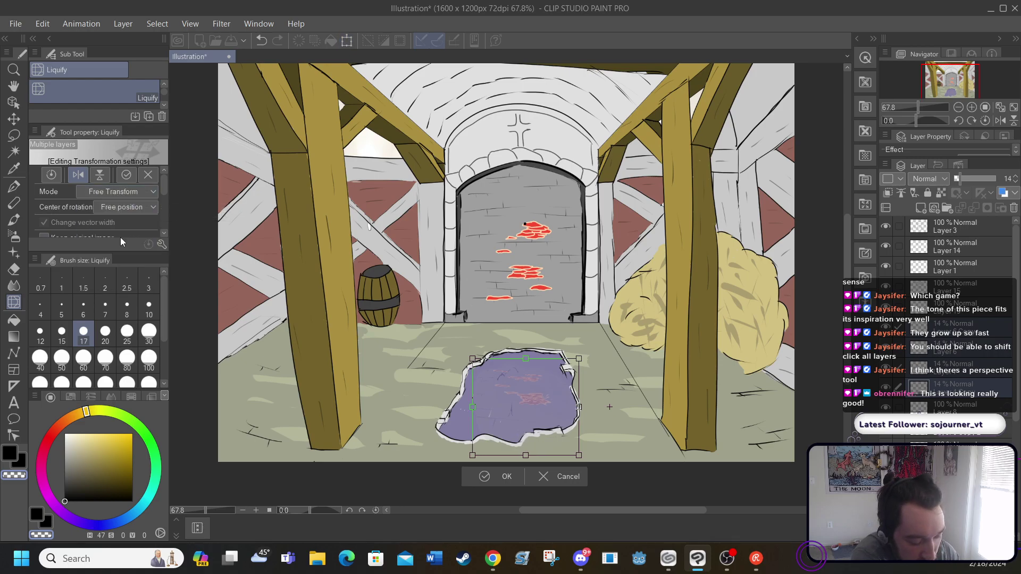
{"action": "left_click_drag", "start_coordinate": [526, 456], "coordinate": [525, 432]}
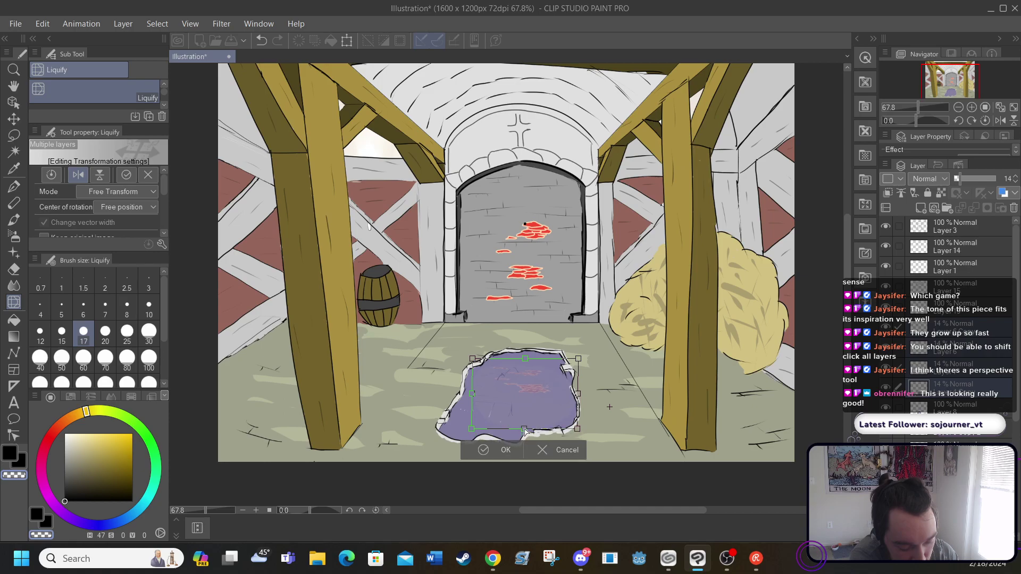
{"action": "left_click_drag", "start_coordinate": [519, 383], "coordinate": [519, 394]}
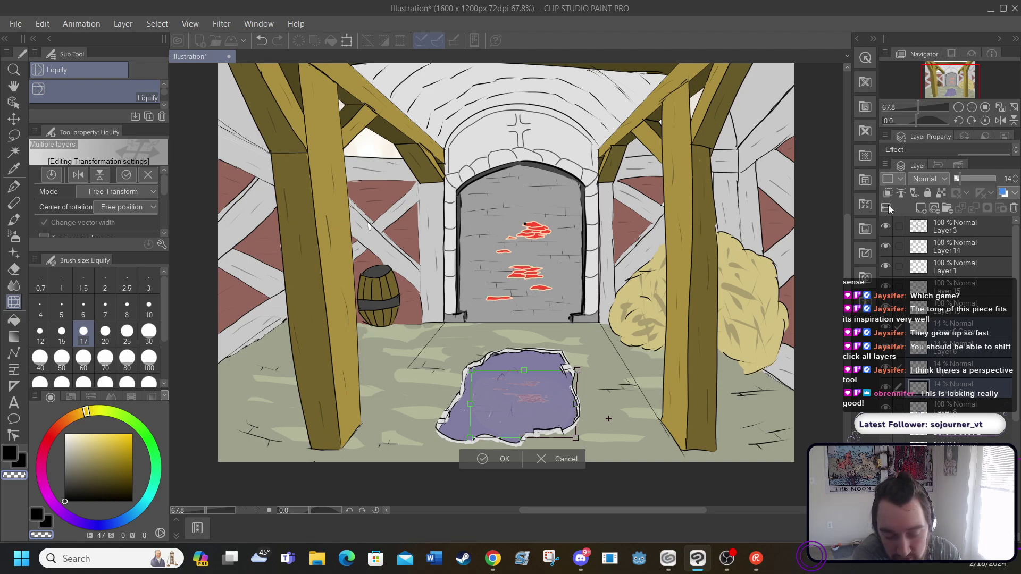
{"action": "left_click", "coordinate": [888, 229]}
{"action": "key", "text": "Return"}
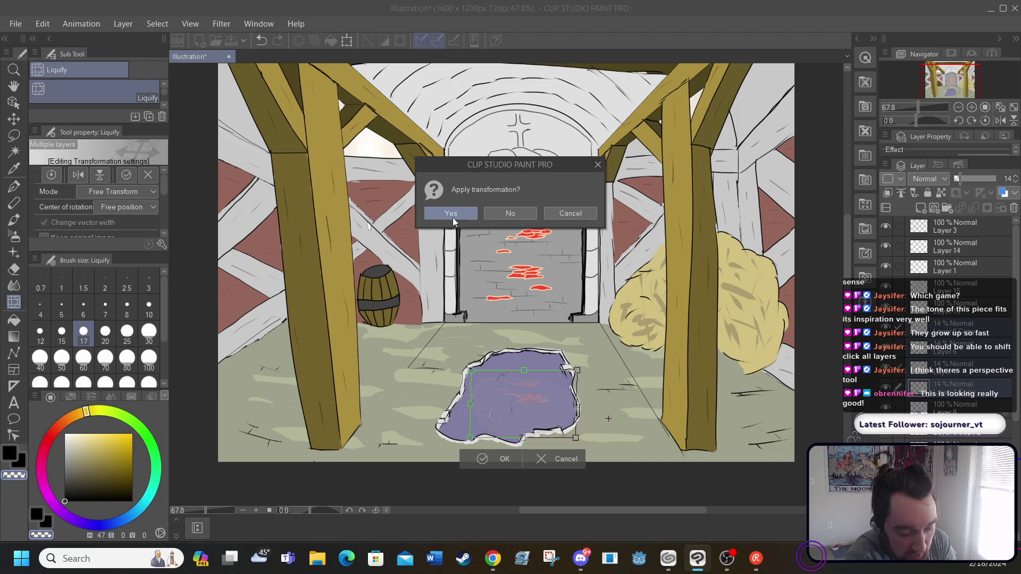
Check Layer 3 by toggling its visibility, and add a new raster layer above it
{"action": "left_click", "coordinate": [899, 228]}
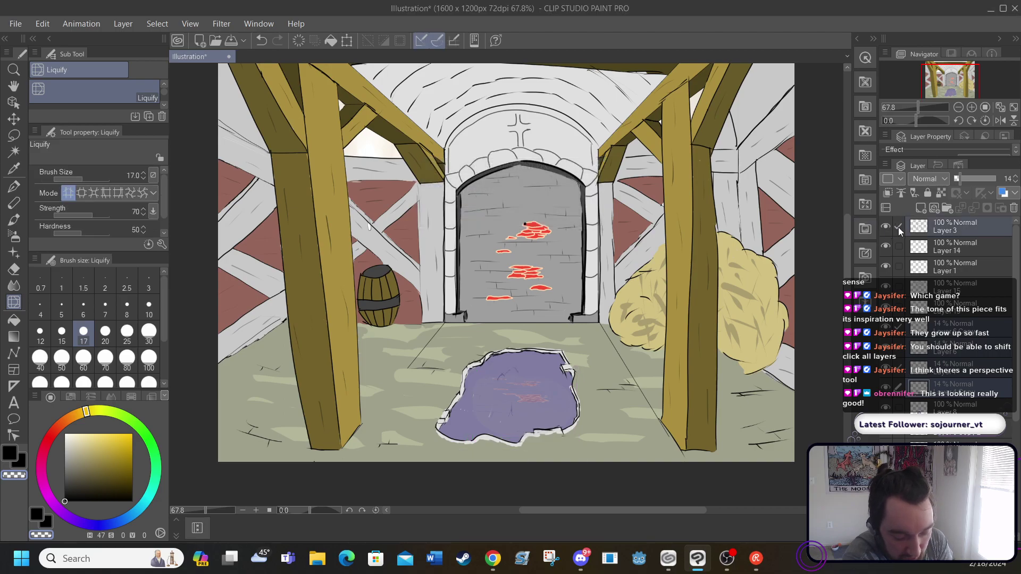
{"action": "left_click", "coordinate": [886, 229]}
{"action": "left_click", "coordinate": [886, 230]}
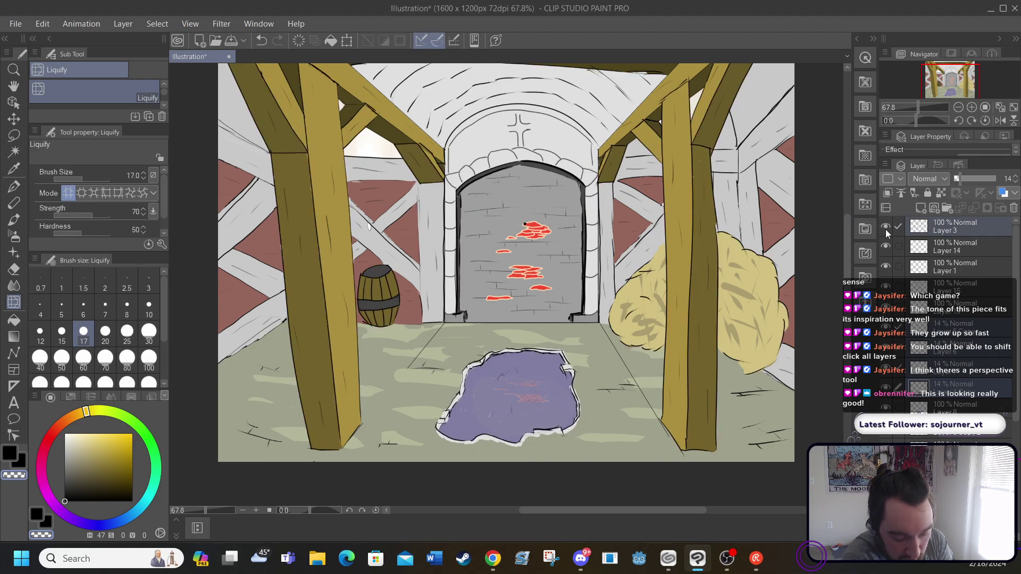
{"action": "left_click", "coordinate": [948, 230]}
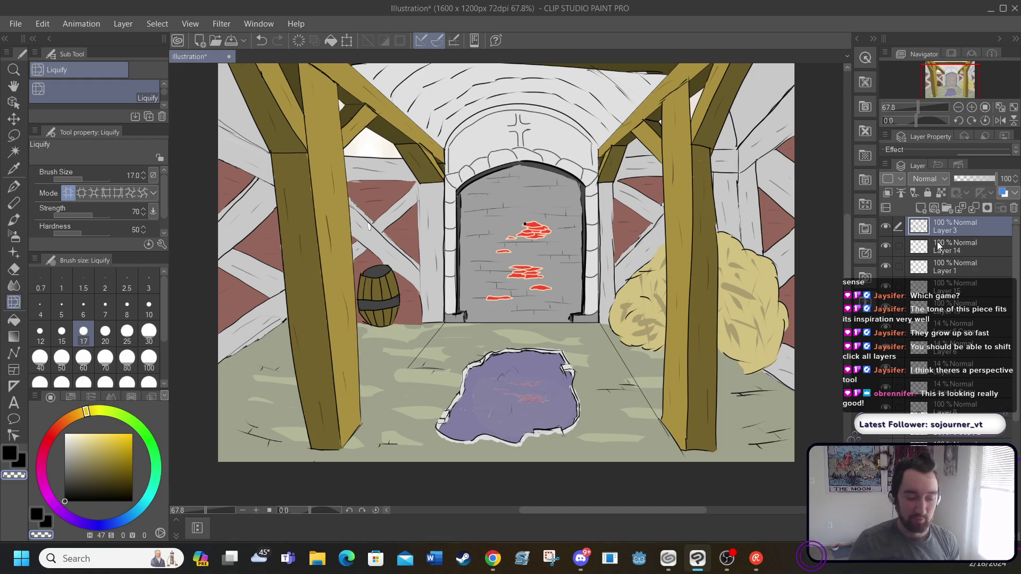
{"action": "left_click", "coordinate": [123, 24]}
{"action": "left_click", "coordinate": [125, 41]}
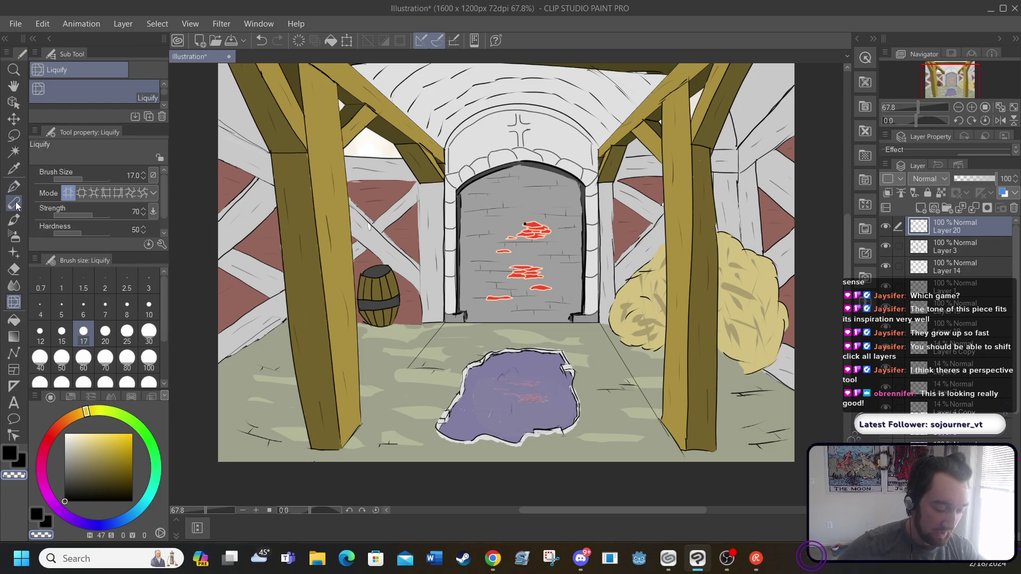
Paint translucent light-red drips beneath the red brick clusters on the arched grey wall, using the Round watercolor brush at size 4 and opacity 35
{"action": "left_click", "coordinate": [15, 220]}
{"action": "left_click", "coordinate": [54, 435]}
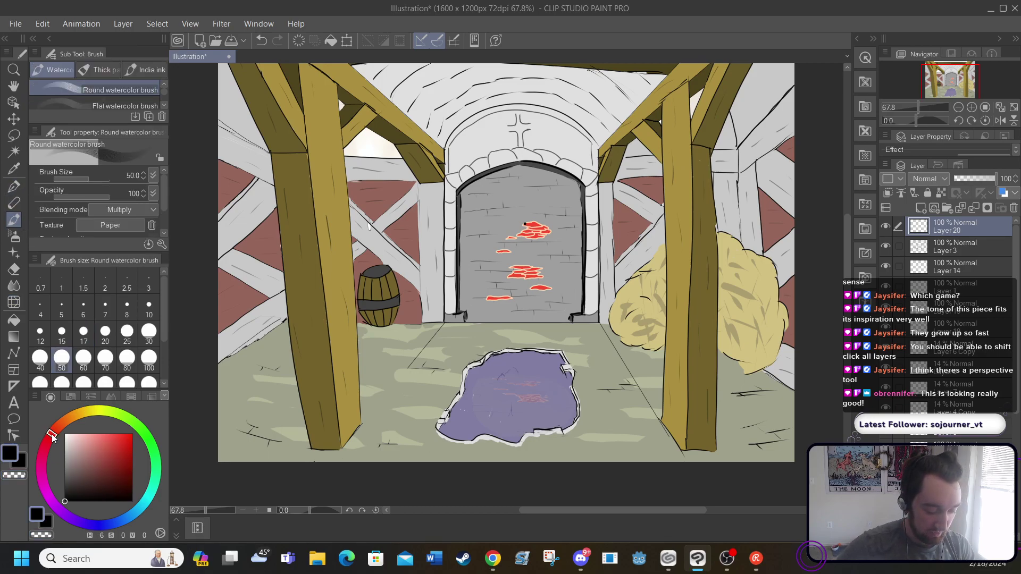
{"action": "left_click", "coordinate": [94, 434]}
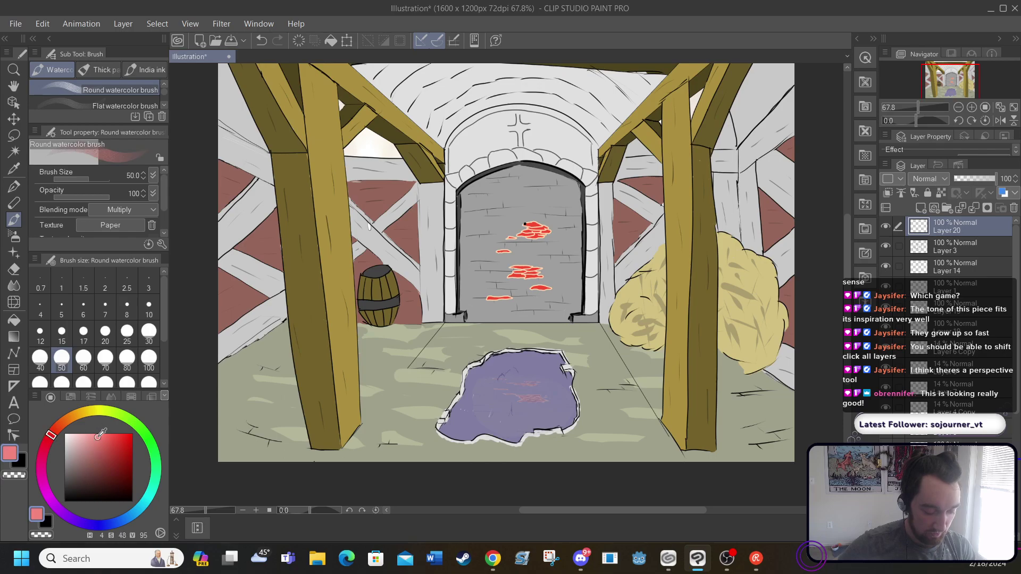
{"action": "left_click_drag", "start_coordinate": [97, 431], "coordinate": [106, 433]}
{"action": "left_click_drag", "start_coordinate": [80, 196], "coordinate": [75, 197]}
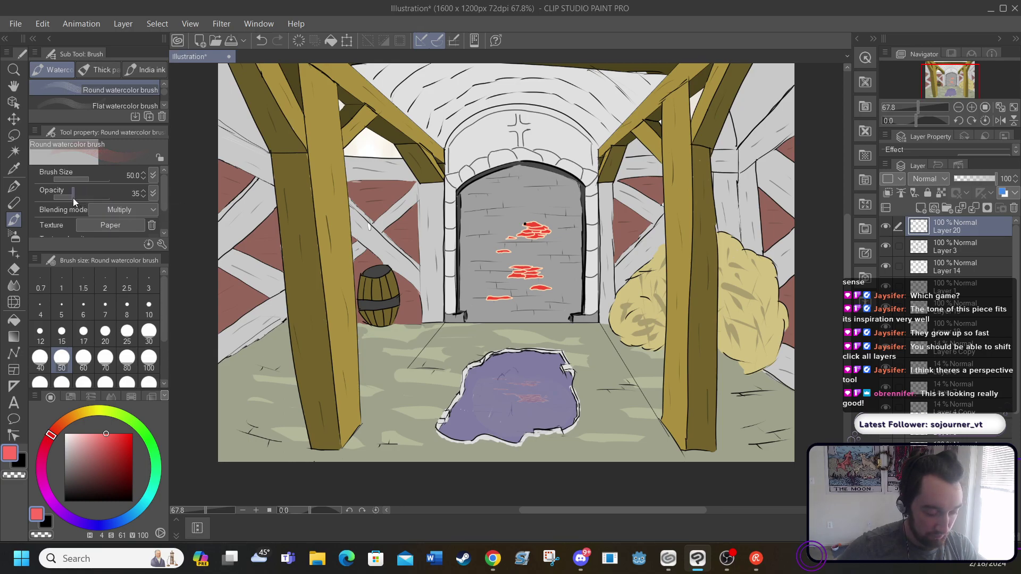
{"action": "key", "text": "ctrl+plus"}
{"action": "key", "text": "ctrl+plus"}
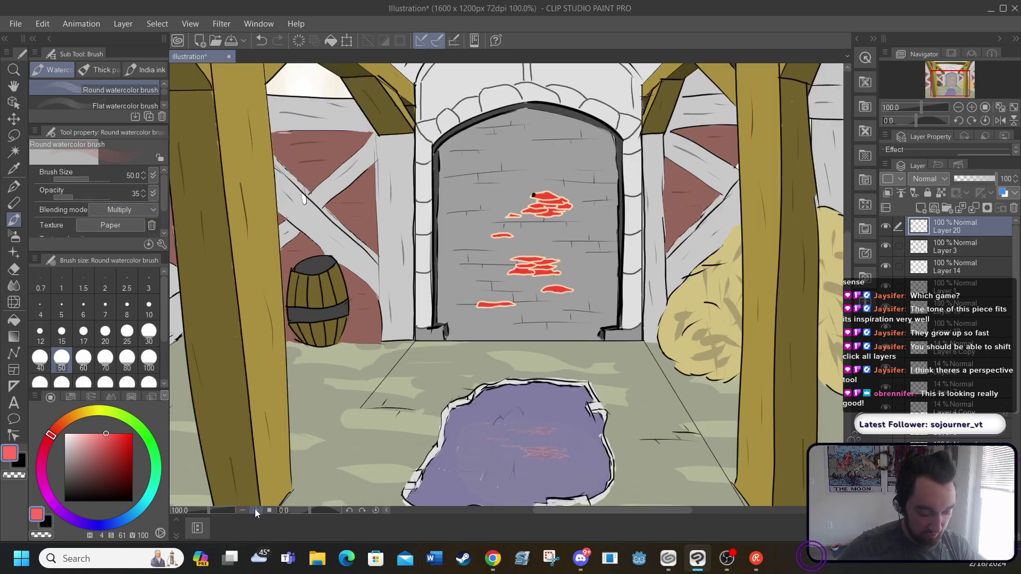
{"action": "left_click", "coordinate": [58, 311]}
{"action": "left_click", "coordinate": [41, 307]}
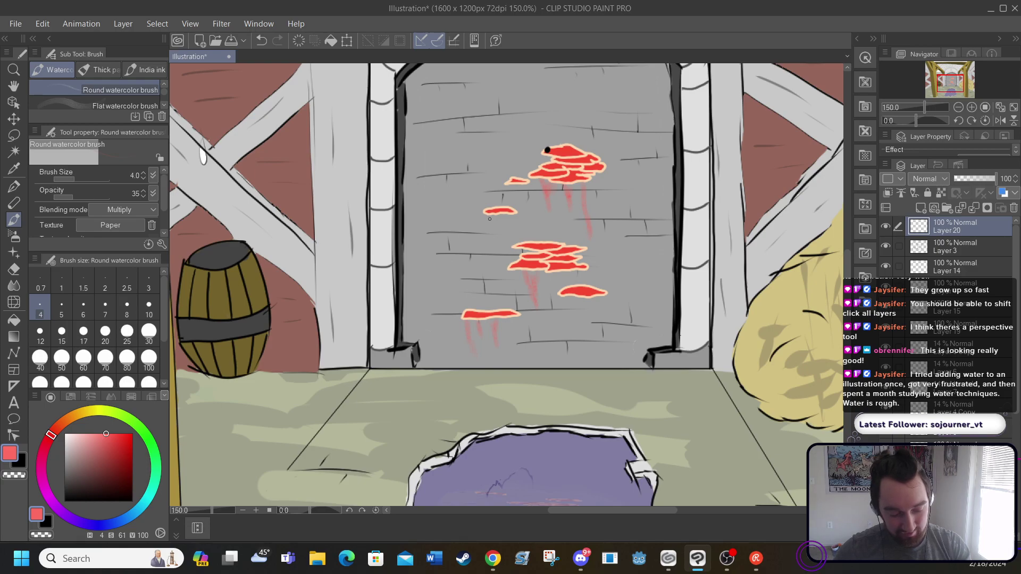
{"action": "left_click_drag", "start_coordinate": [492, 228], "coordinate": [497, 232]}
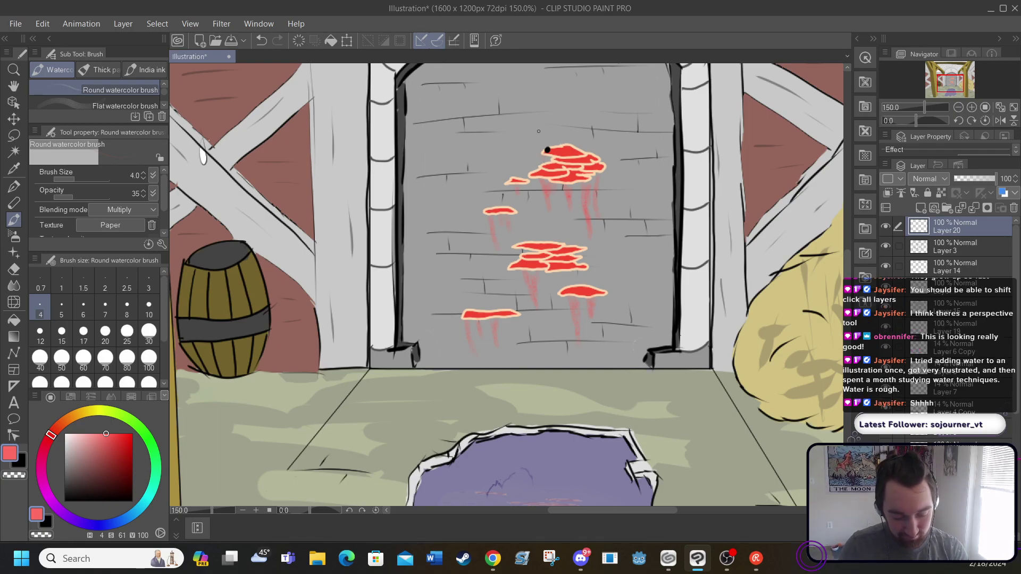
Check Layer 3 by toggling its visibility, and erase the stray black dot beside the uppermost red bricks with the Hard eraser
{"action": "left_click", "coordinate": [886, 247]}
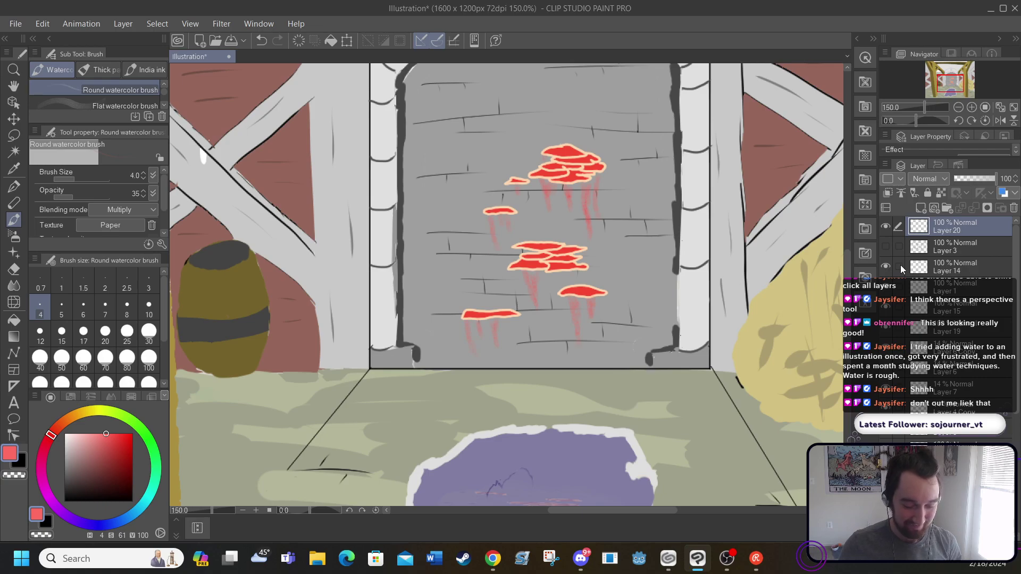
{"action": "left_click", "coordinate": [886, 245]}
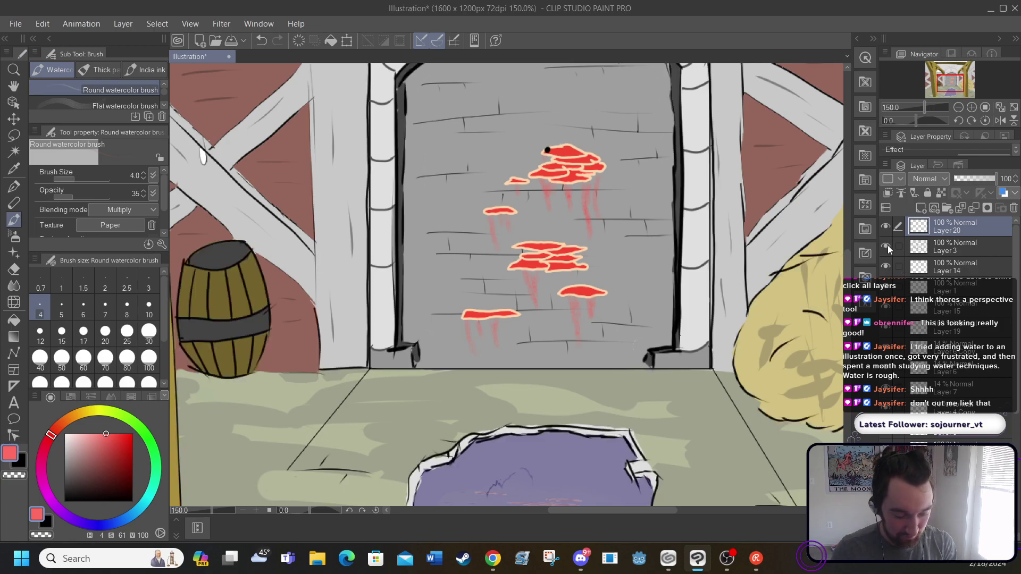
{"action": "left_click", "coordinate": [943, 251]}
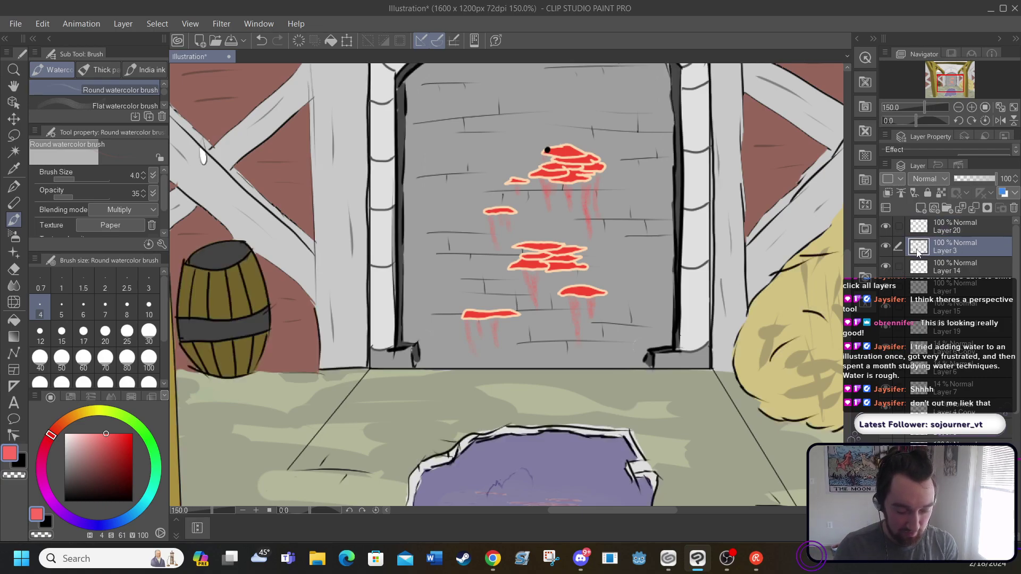
{"action": "left_click", "coordinate": [16, 271]}
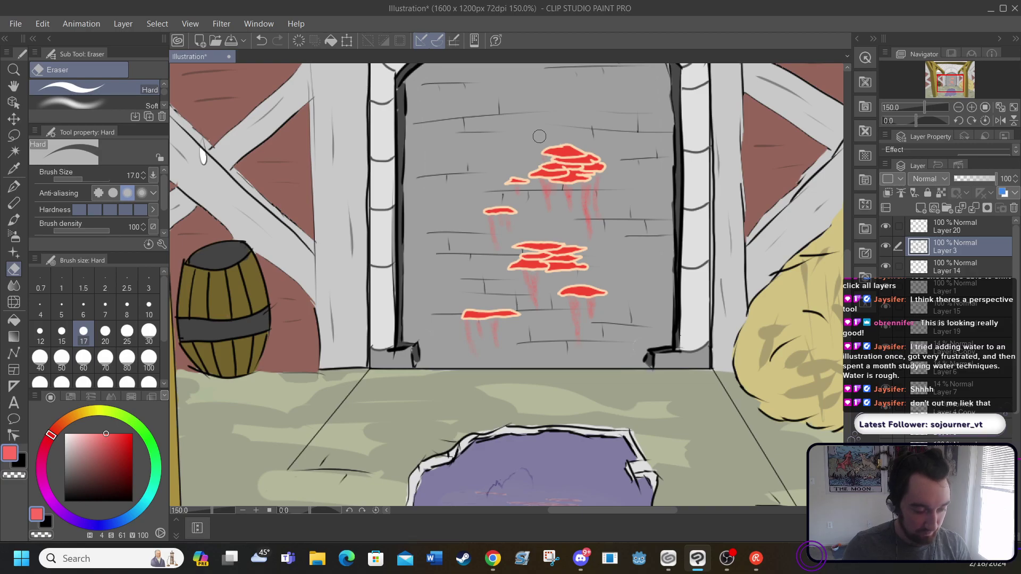
Fit the canvas to the screen, add a new raster layer above Layer 3, and move it down the stack to just below Layer 13
{"action": "left_click", "coordinate": [190, 23]}
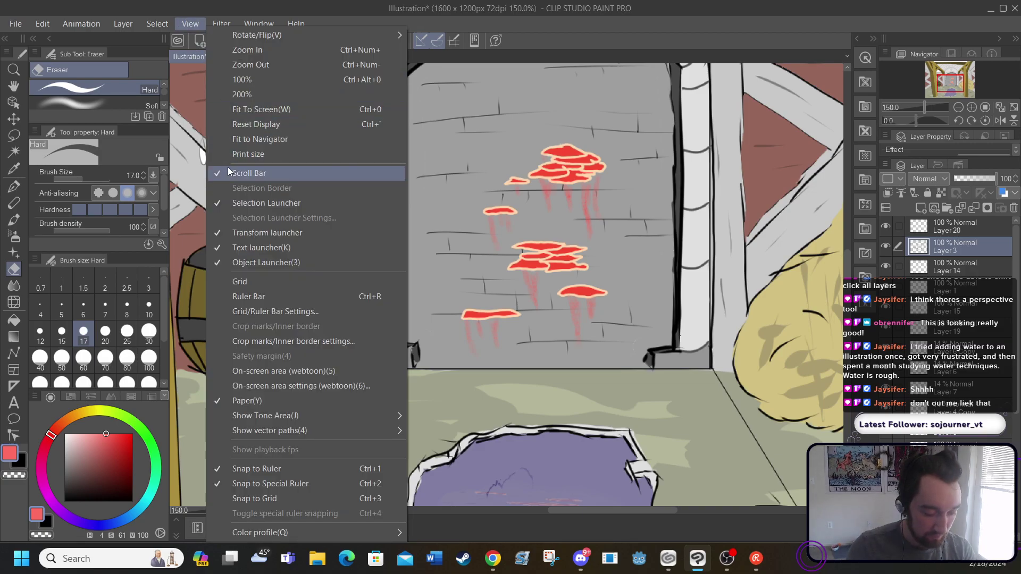
{"action": "left_click", "coordinate": [236, 110]}
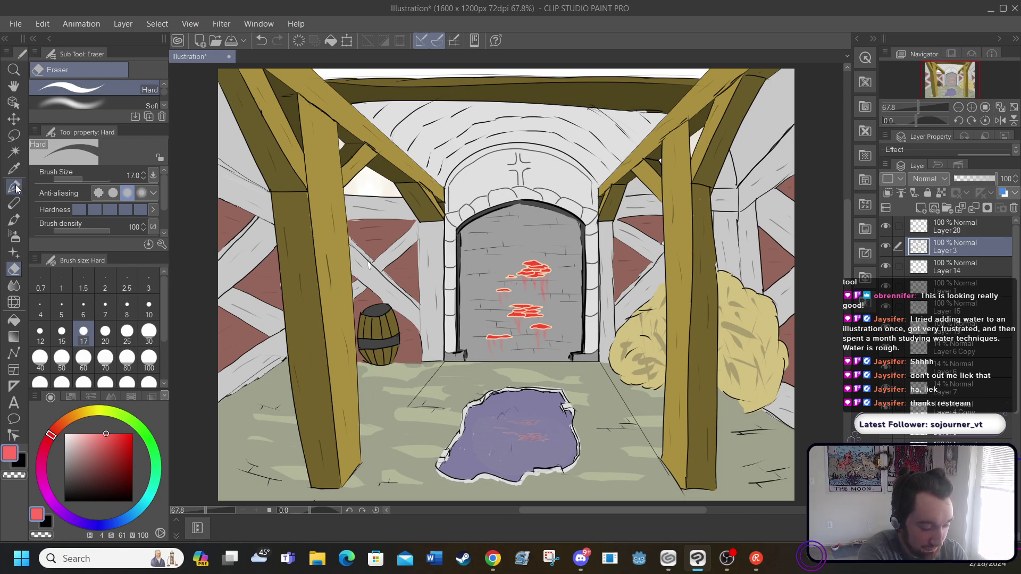
{"action": "left_click", "coordinate": [120, 24]}
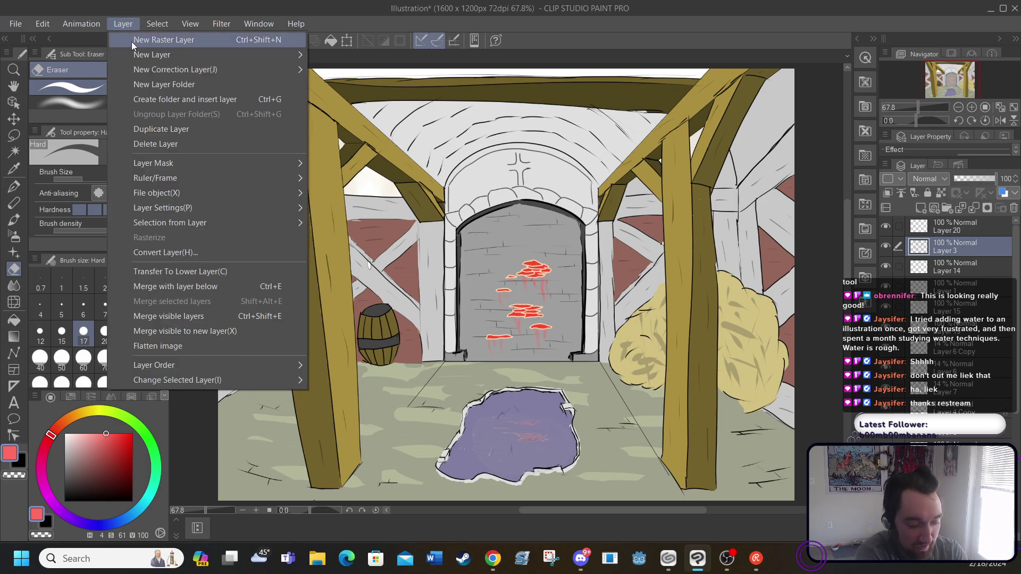
{"action": "left_click", "coordinate": [132, 40]}
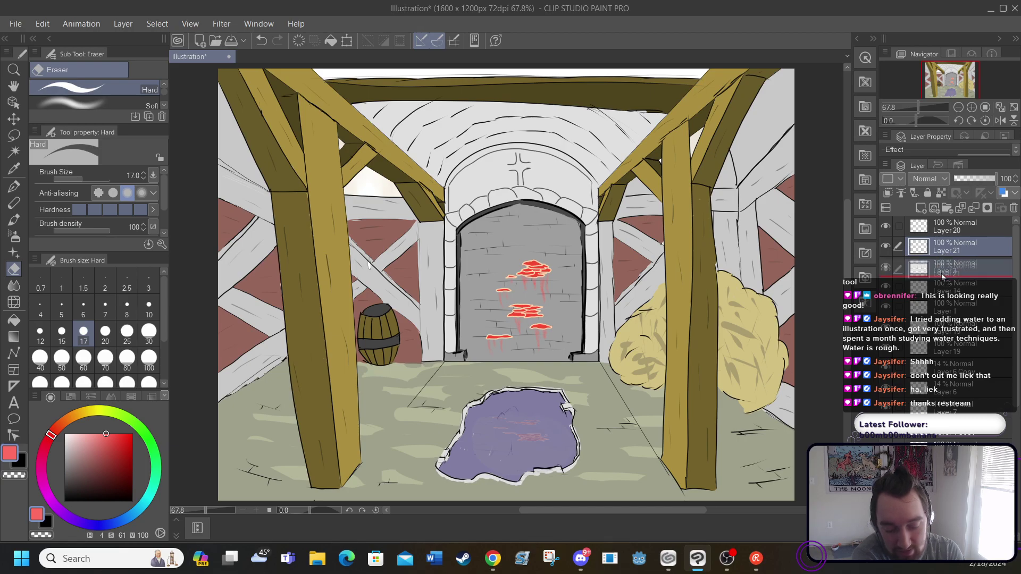
{"action": "left_click_drag", "start_coordinate": [950, 343], "coordinate": [915, 439]}
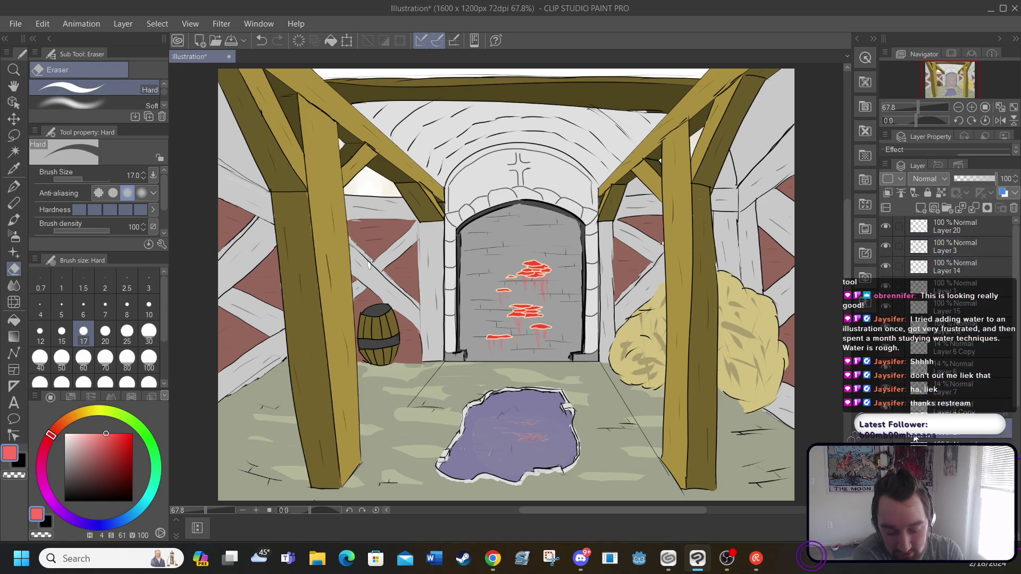
{"action": "left_click_drag", "start_coordinate": [1015, 378], "coordinate": [1017, 420]}
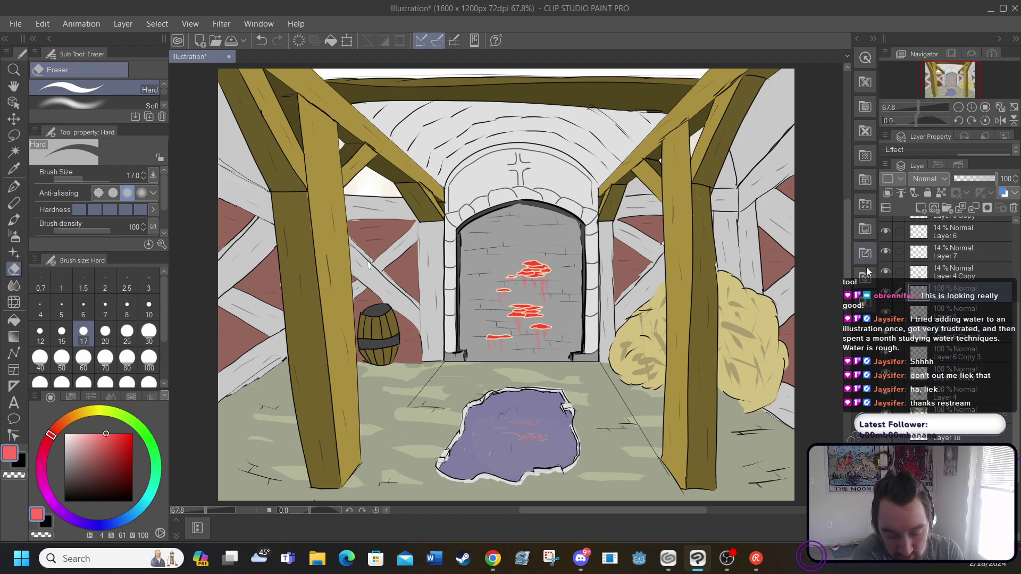
{"action": "left_click_drag", "start_coordinate": [879, 324], "coordinate": [804, 329]}
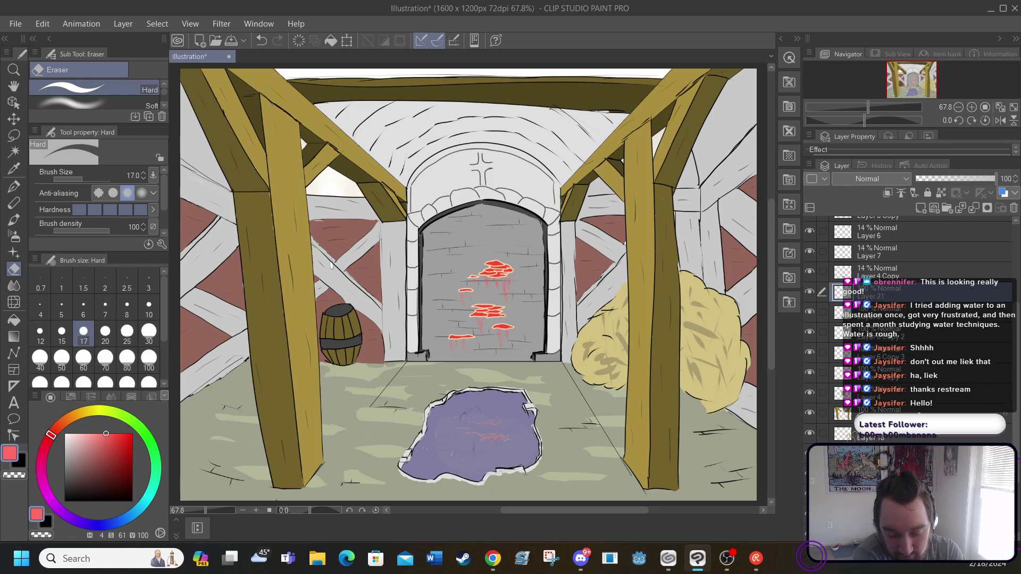
{"action": "left_click_drag", "start_coordinate": [875, 293], "coordinate": [875, 403]}
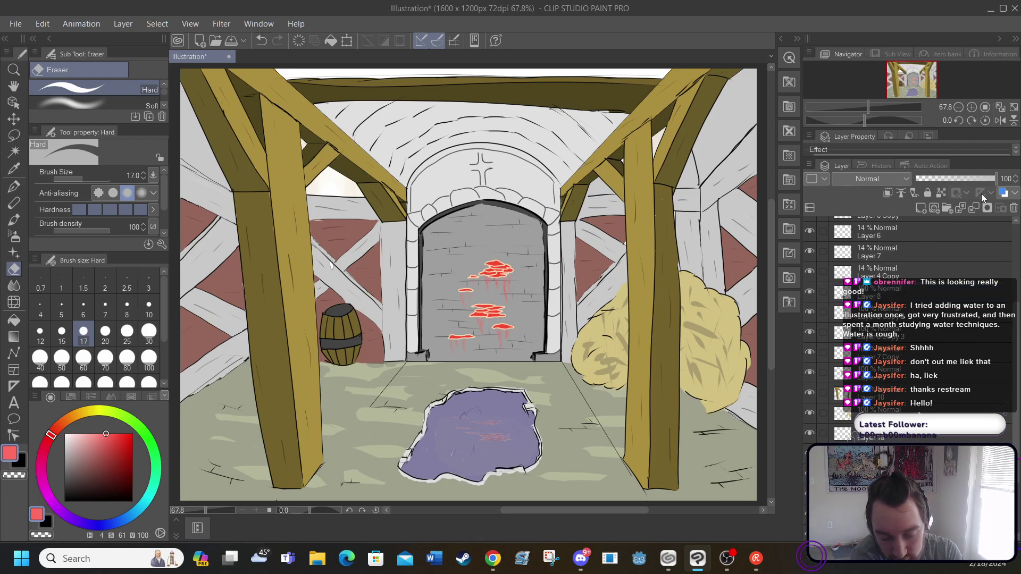
{"action": "left_click", "coordinate": [851, 180]}
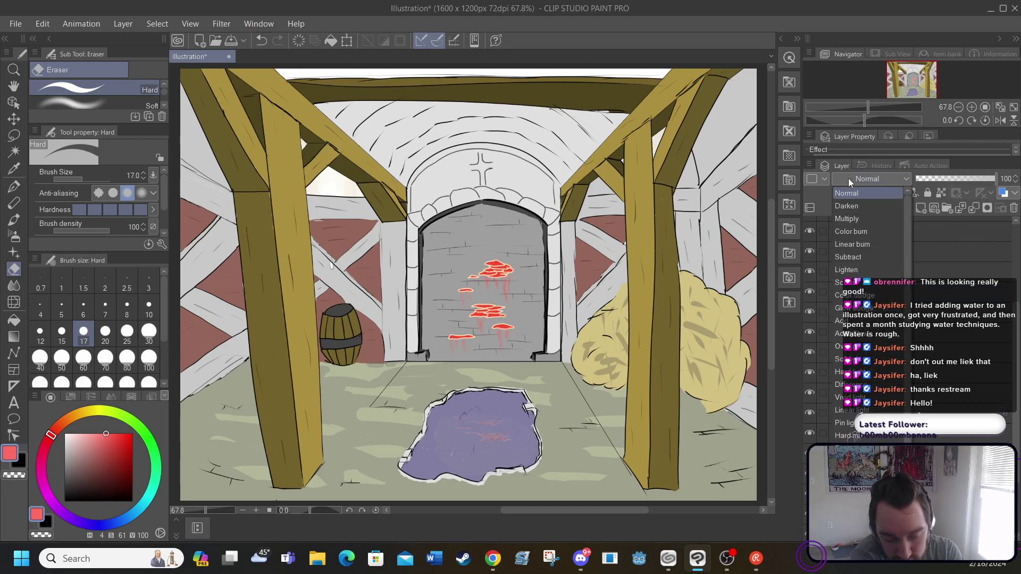
{"action": "left_click", "coordinate": [847, 180]}
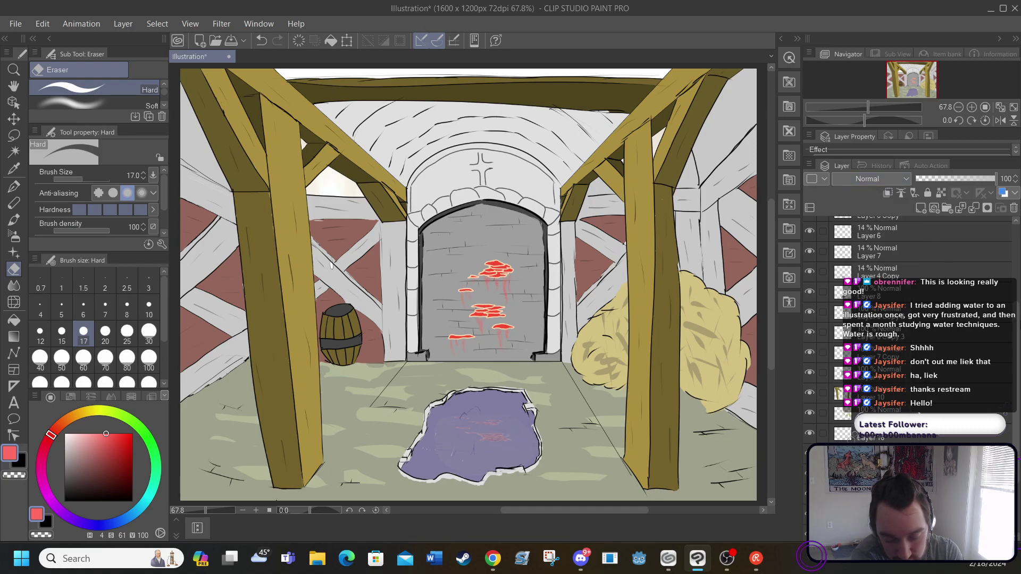
{"action": "scroll", "coordinate": [1018, 364], "scroll_direction": "down", "scroll_amount": 3}
{"action": "scroll", "coordinate": [1019, 364], "scroll_direction": "down", "scroll_amount": 1}
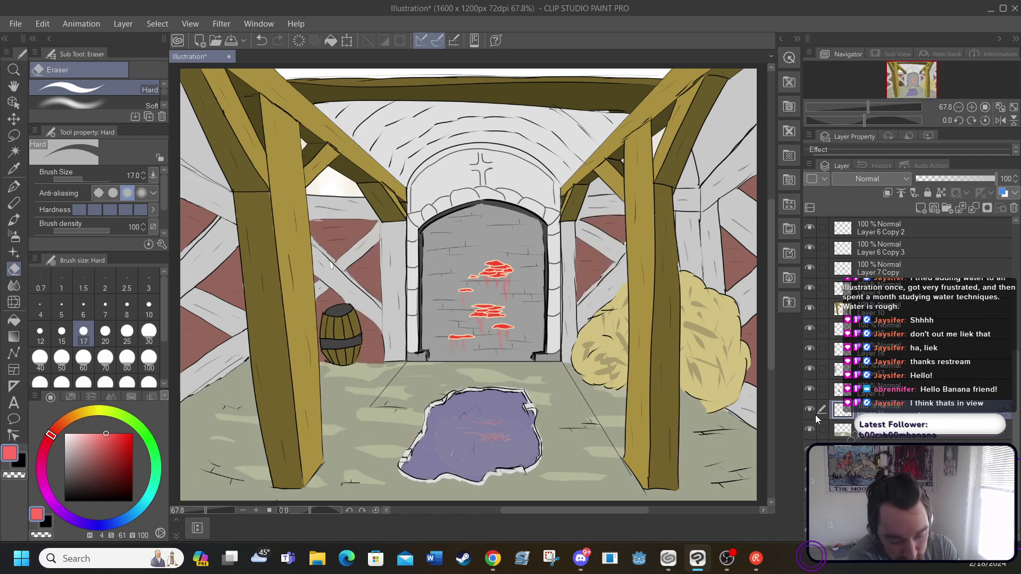
{"action": "left_click", "coordinate": [183, 22]}
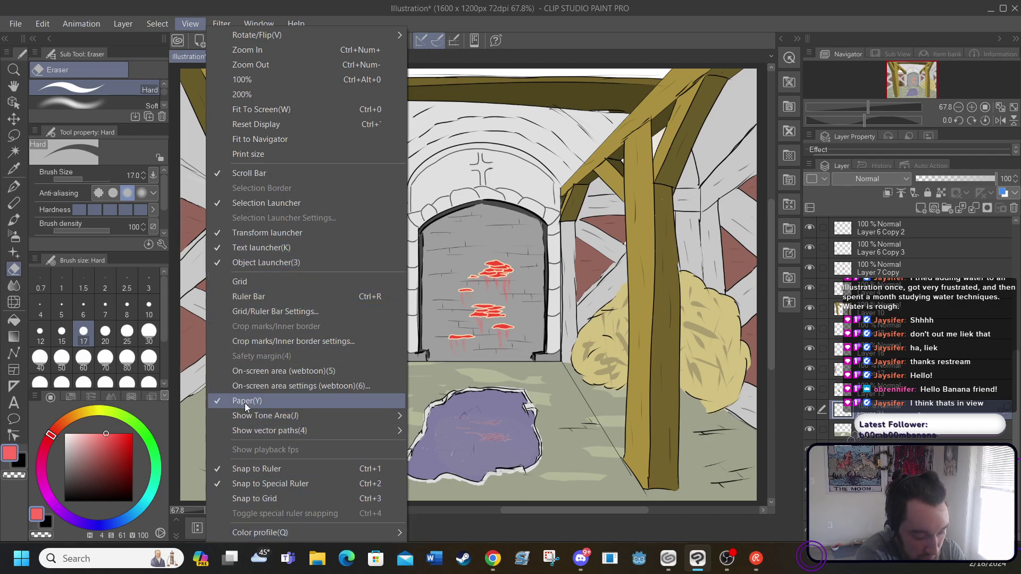
{"action": "mouse_move", "coordinate": [242, 418]}
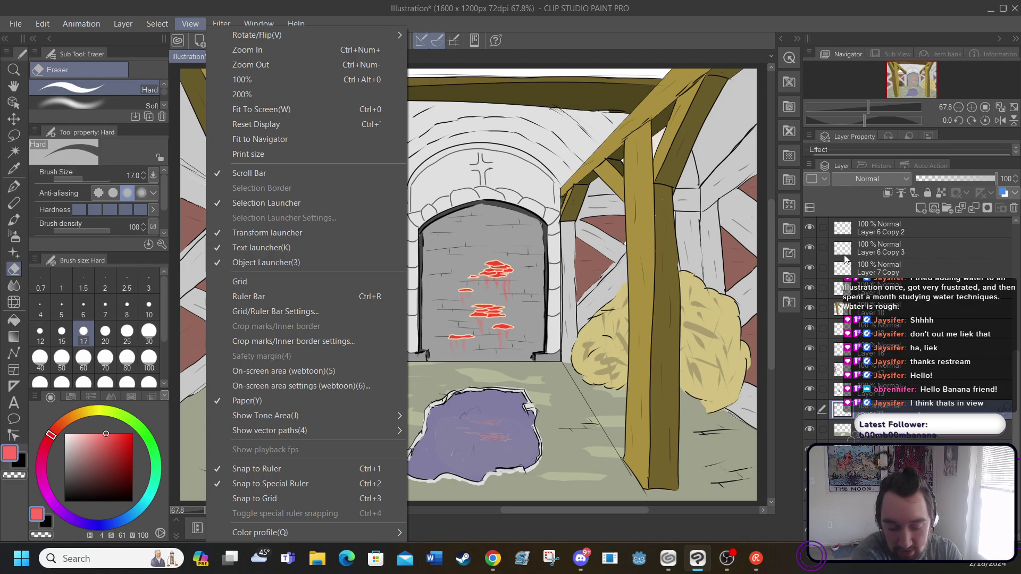
{"action": "left_click", "coordinate": [786, 333]}
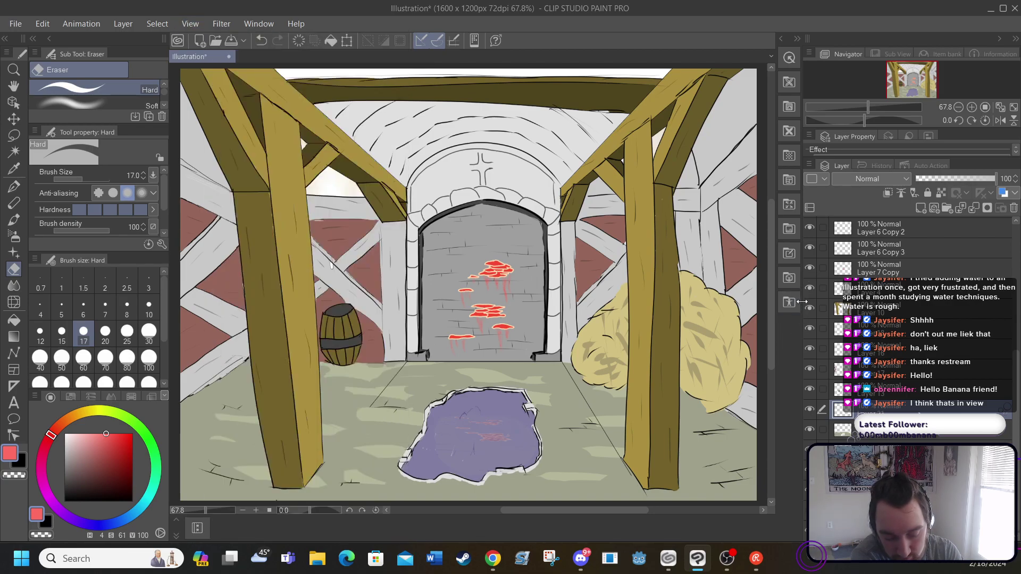
Sample the light grey of the upper plaster wall and fill the pale gap between the near-left post and its brace with it
{"action": "left_click_drag", "start_coordinate": [801, 299], "coordinate": [913, 407]}
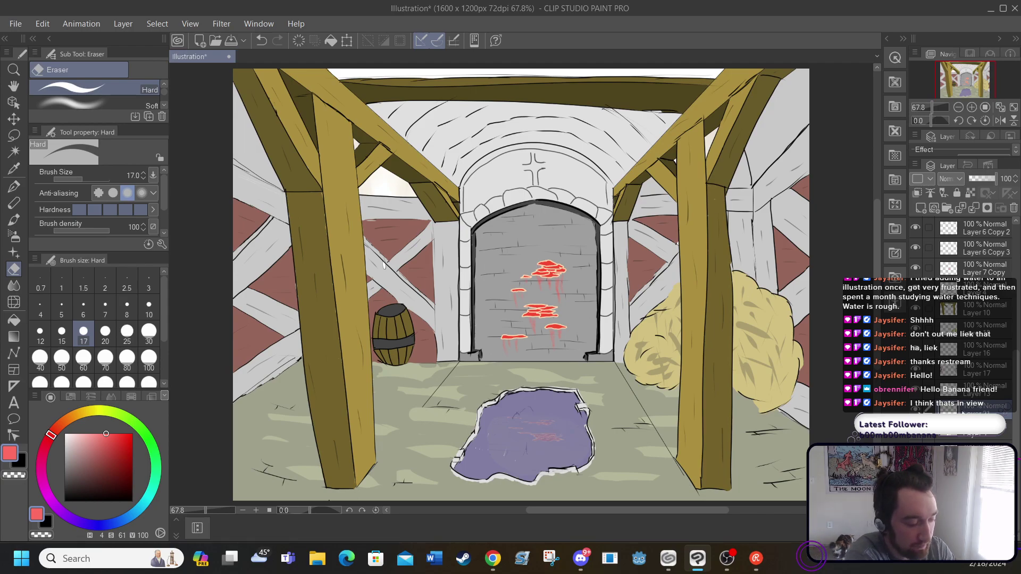
{"action": "left_click", "coordinate": [12, 170]}
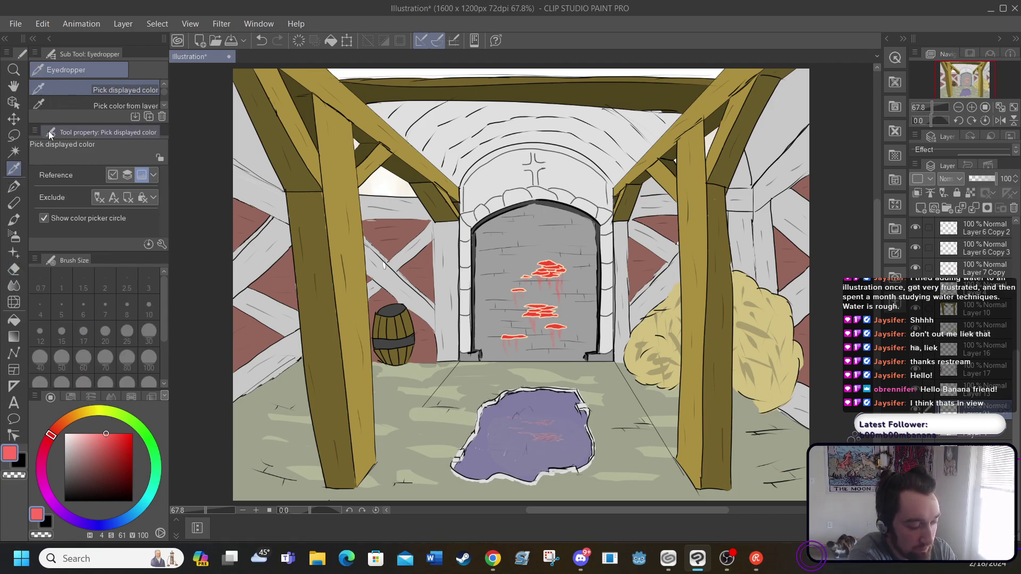
{"action": "left_click", "coordinate": [249, 163]}
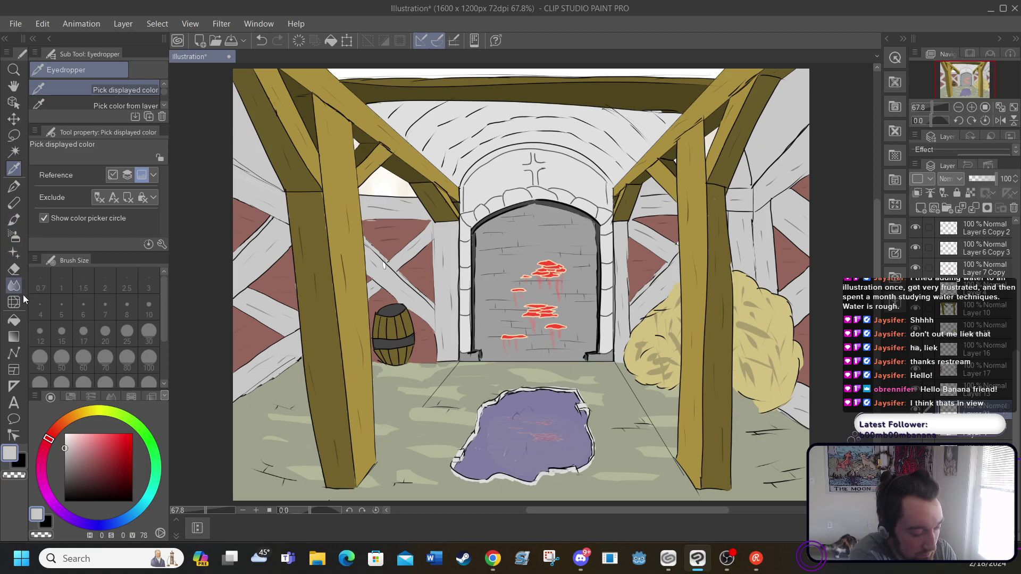
{"action": "left_click", "coordinate": [13, 320]}
{"action": "left_click", "coordinate": [376, 178]}
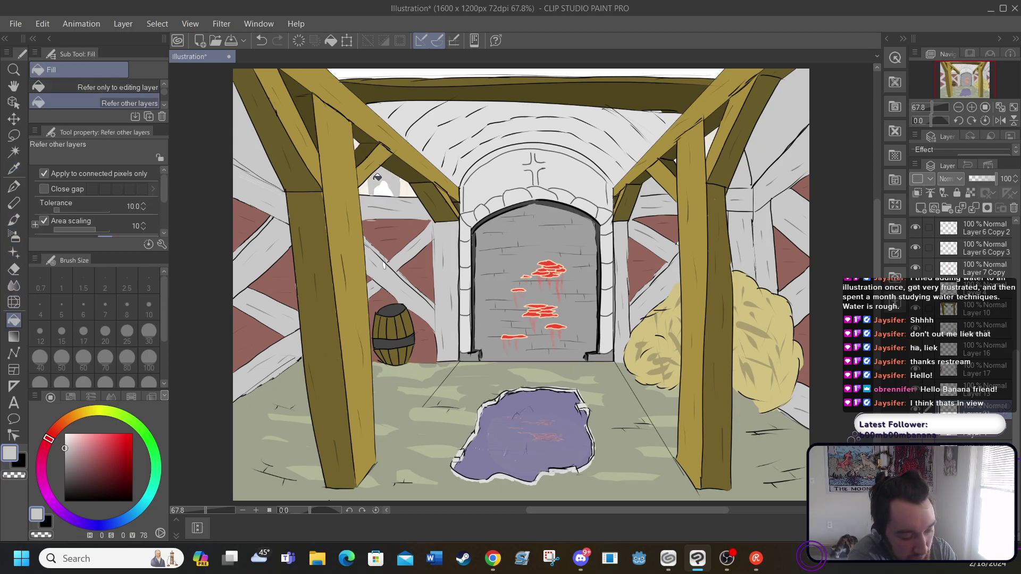
{"action": "left_click", "coordinate": [384, 185]}
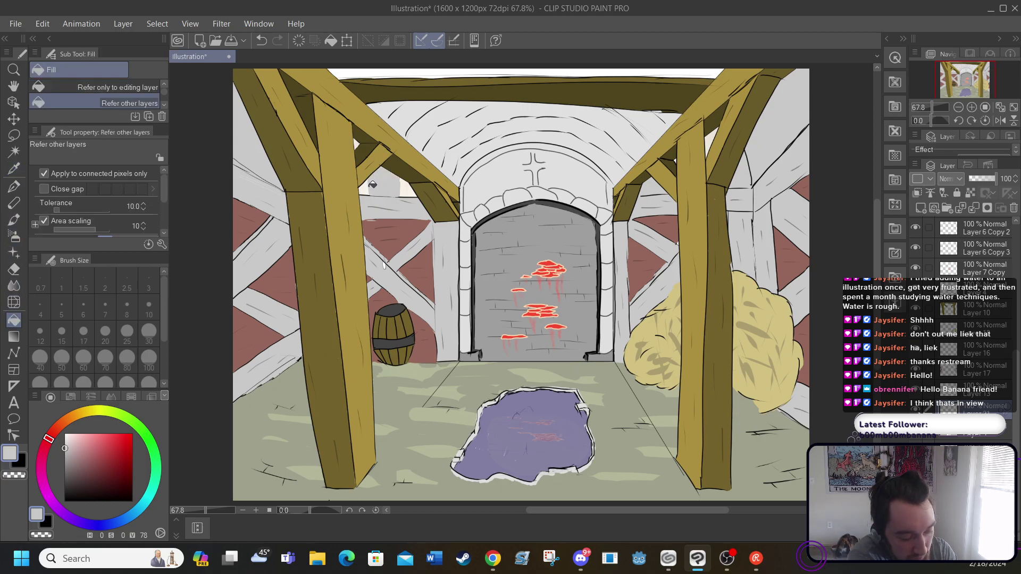
{"action": "left_click", "coordinate": [407, 187]}
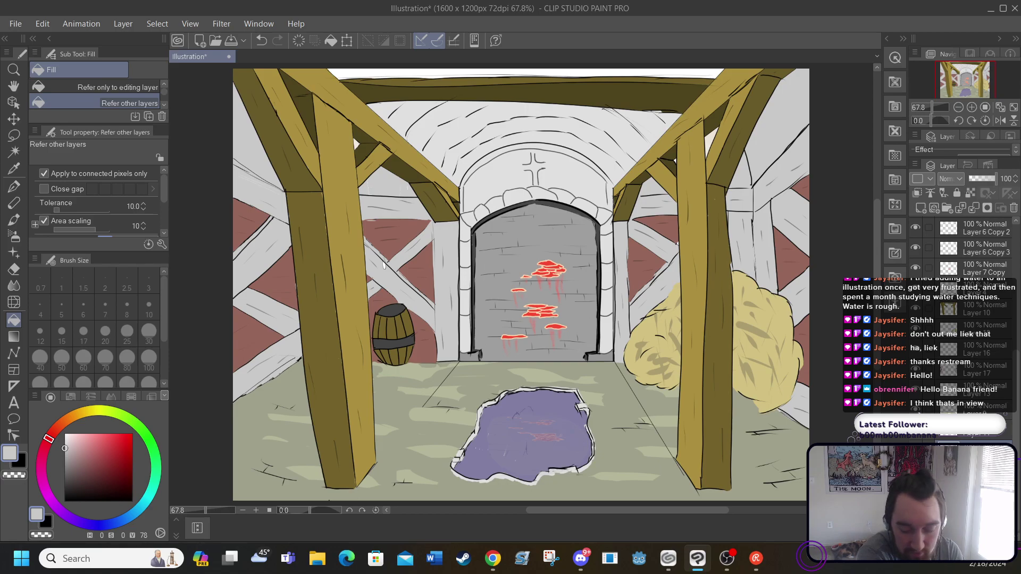
Add a new raster layer above Layer 20 at the head of the layer stack
{"action": "scroll", "coordinate": [1015, 230], "scroll_direction": "up", "scroll_amount": 5}
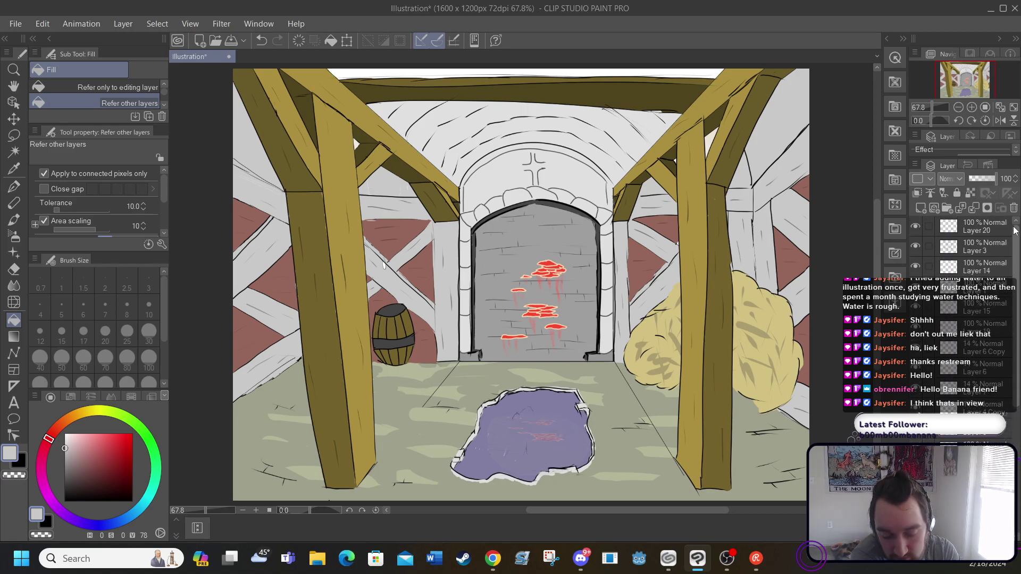
{"action": "left_click", "coordinate": [962, 226]}
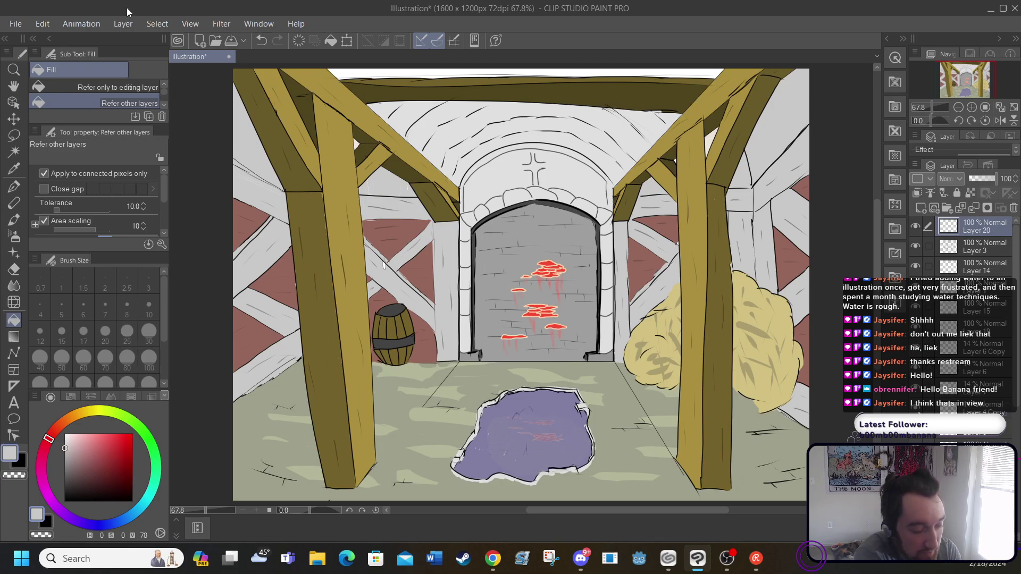
{"action": "left_click", "coordinate": [123, 24]}
{"action": "left_click", "coordinate": [129, 36]}
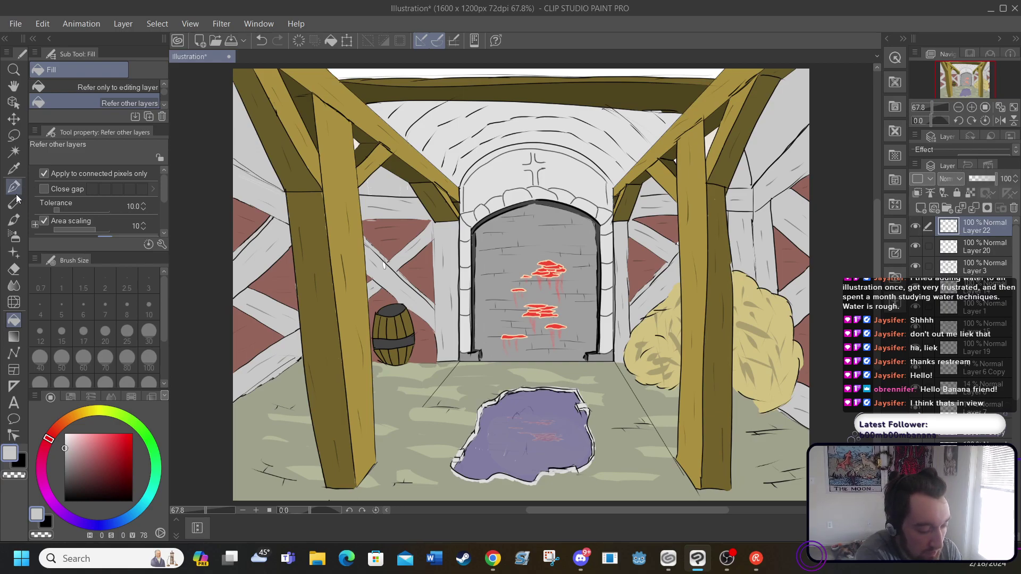
Paint near-black translucent shading across the vaulted ceiling with the Round watercolor brush at size 50 and opacity 35
{"action": "left_click", "coordinate": [16, 225]}
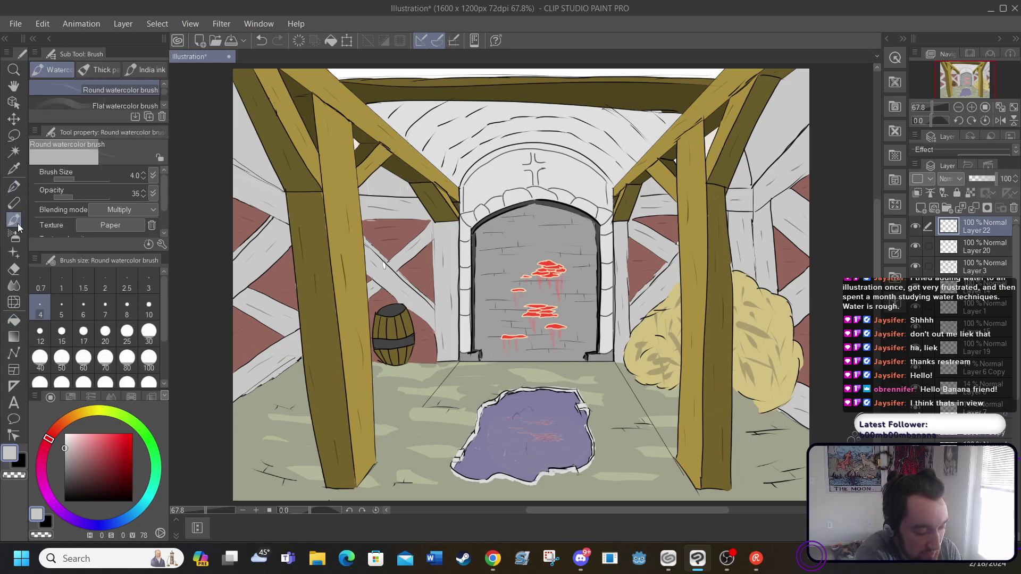
{"action": "left_click", "coordinate": [61, 359]}
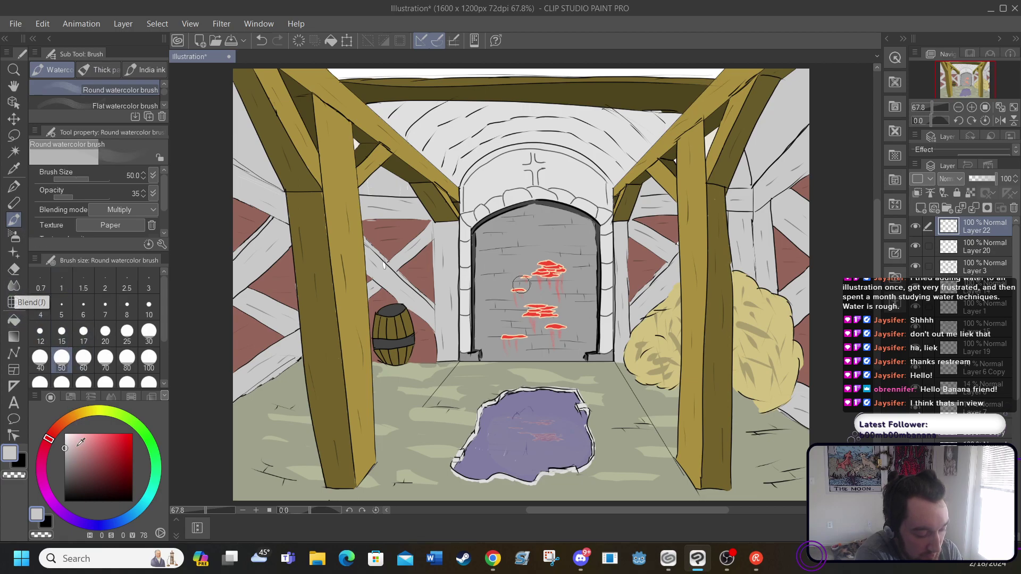
{"action": "left_click", "coordinate": [67, 486]}
{"action": "left_click_drag", "start_coordinate": [66, 486], "coordinate": [64, 499]}
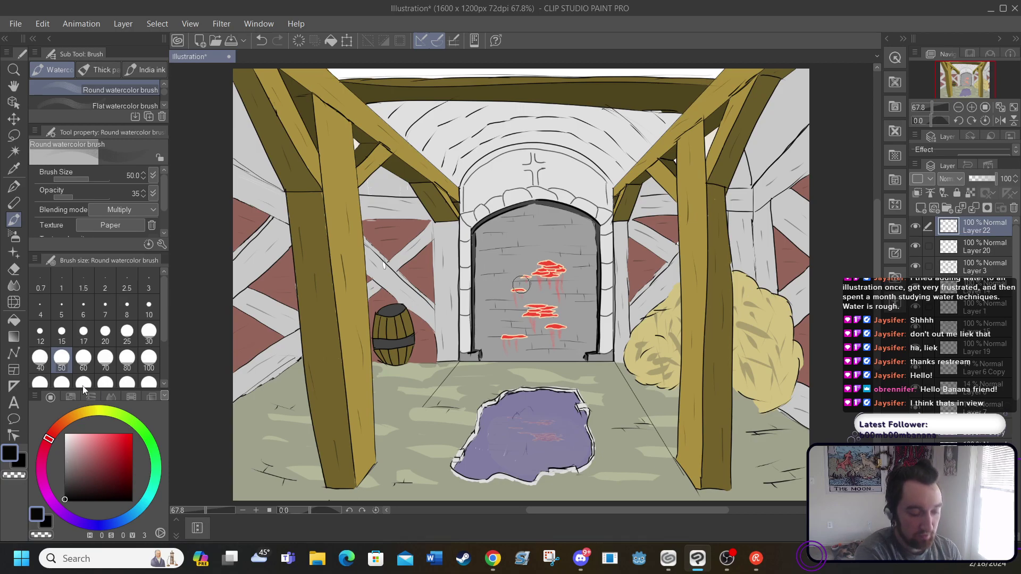
{"action": "mouse_move", "coordinate": [444, 161]}
{"action": "left_mouse_down"}
{"action": "mouse_move", "coordinate": [519, 140]}
{"action": "mouse_move", "coordinate": [512, 132]}
{"action": "mouse_move", "coordinate": [546, 141]}
{"action": "mouse_move", "coordinate": [558, 131]}
{"action": "mouse_move", "coordinate": [558, 141]}
{"action": "mouse_move", "coordinate": [438, 129]}
{"action": "mouse_move", "coordinate": [499, 110]}
{"action": "mouse_move", "coordinate": [636, 133]}
{"action": "mouse_move", "coordinate": [594, 140]}
{"action": "mouse_move", "coordinate": [600, 155]}
{"action": "mouse_move", "coordinate": [580, 153]}
{"action": "left_mouse_up"}
{"action": "mouse_move", "coordinate": [428, 141]}
{"action": "left_mouse_down"}
{"action": "mouse_move", "coordinate": [399, 117]}
{"action": "mouse_move", "coordinate": [441, 106]}
{"action": "left_mouse_up"}
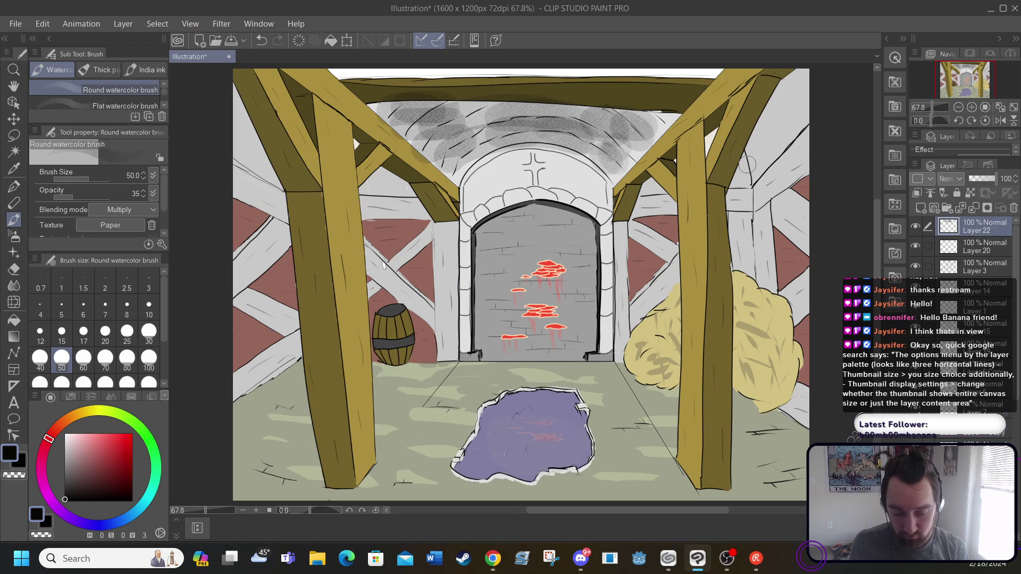
Enlarge the thumbnails shown in the layer list
{"action": "left_click", "coordinate": [914, 163]}
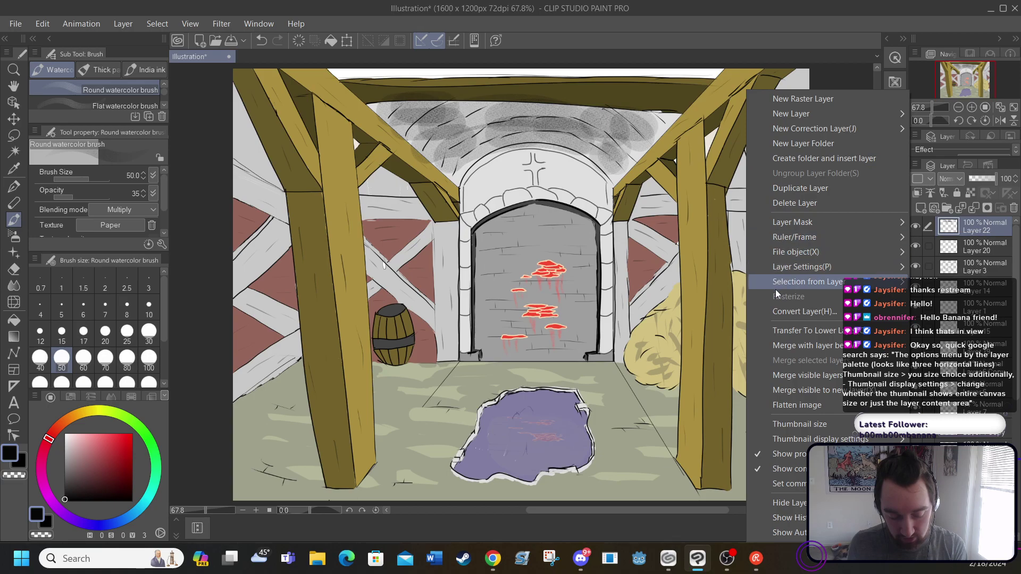
{"action": "mouse_move", "coordinate": [803, 425]}
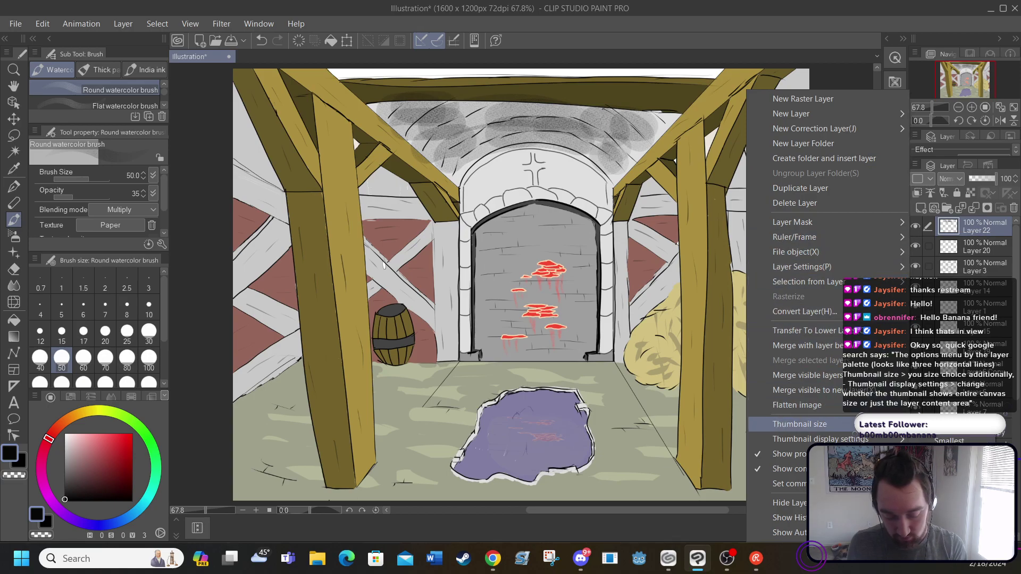
{"action": "left_click", "coordinate": [949, 470]}
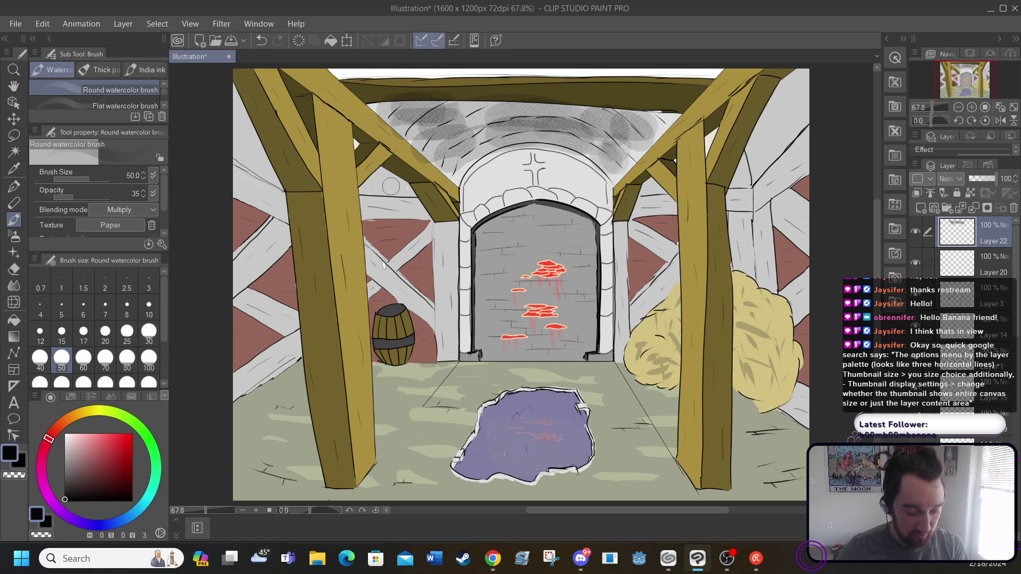
Dab dark shading onto the upper-left plaster walls, and smooth it together with the ceiling shading using the Blend tool at size 60
{"action": "left_click_drag", "start_coordinate": [391, 186], "coordinate": [379, 186]}
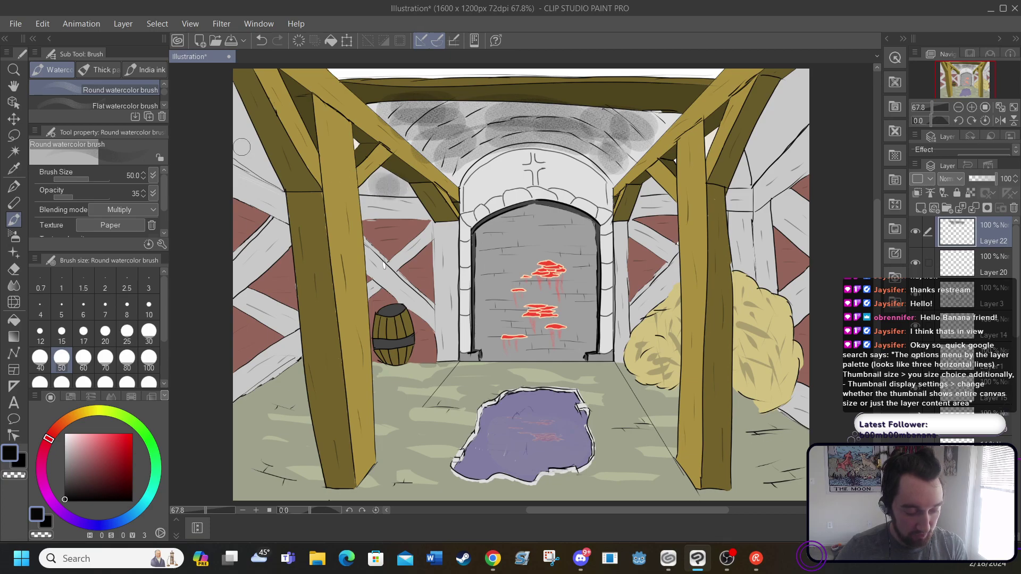
{"action": "mouse_move", "coordinate": [241, 146]}
{"action": "left_mouse_down"}
{"action": "mouse_move", "coordinate": [261, 171]}
{"action": "mouse_move", "coordinate": [218, 112]}
{"action": "left_mouse_up"}
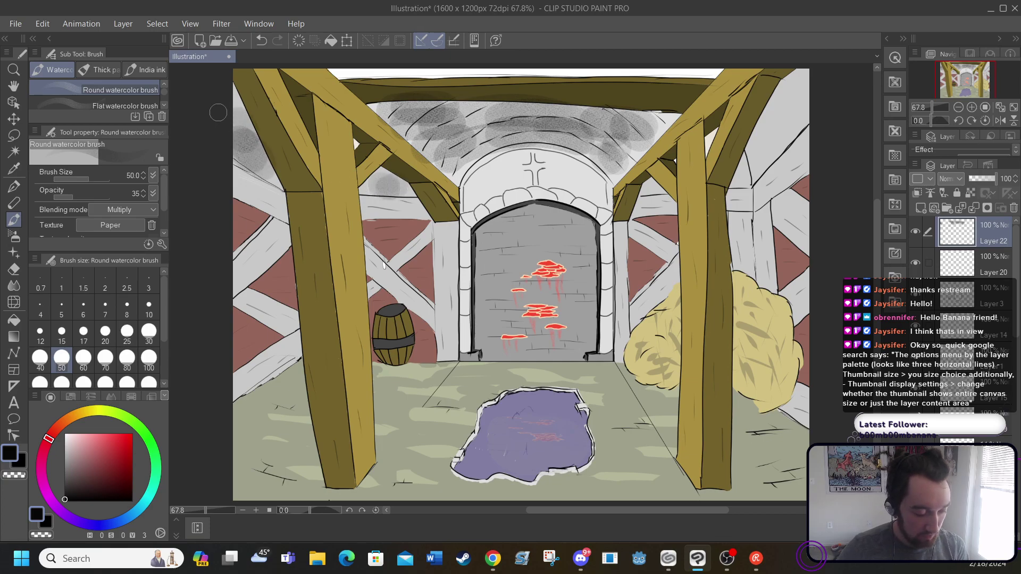
{"action": "left_click", "coordinate": [14, 285]}
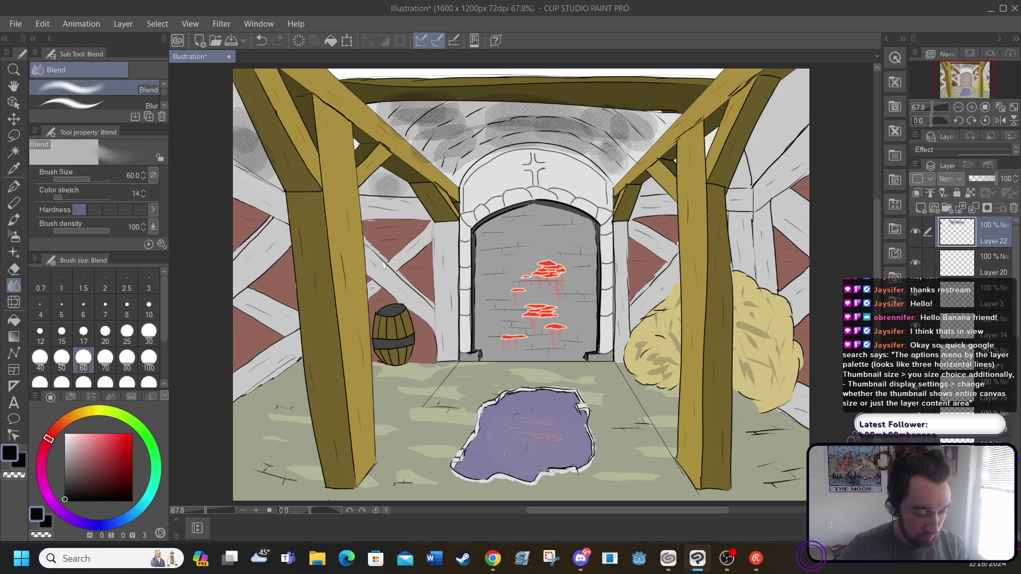
{"action": "mouse_move", "coordinate": [254, 142]}
{"action": "left_mouse_down"}
{"action": "mouse_move", "coordinate": [275, 176]}
{"action": "mouse_move", "coordinate": [241, 128]}
{"action": "mouse_move", "coordinate": [241, 150]}
{"action": "mouse_move", "coordinate": [235, 144]}
{"action": "mouse_move", "coordinate": [222, 110]}
{"action": "mouse_move", "coordinate": [249, 125]}
{"action": "mouse_move", "coordinate": [273, 185]}
{"action": "mouse_move", "coordinate": [245, 151]}
{"action": "left_mouse_up"}
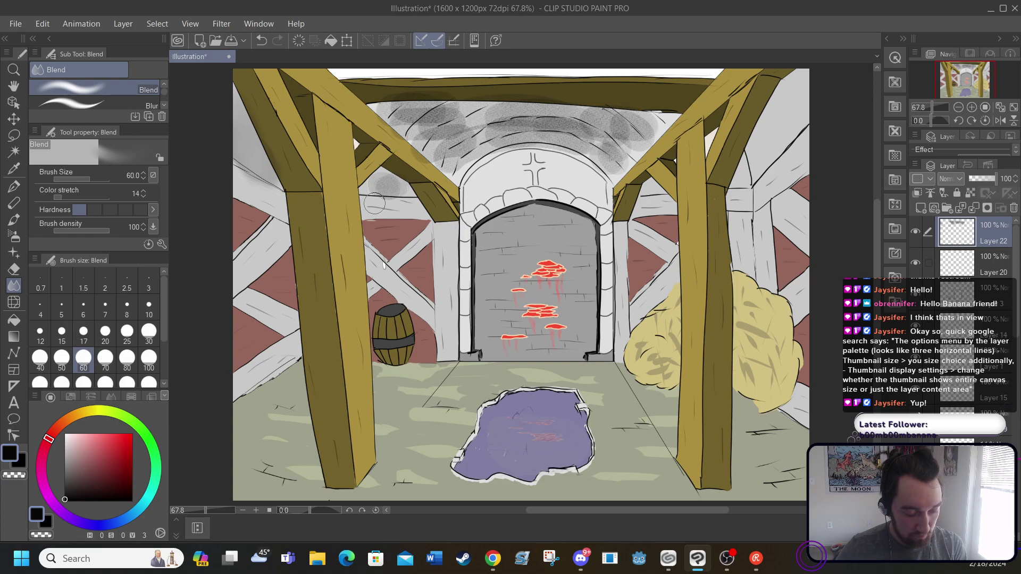
{"action": "mouse_move", "coordinate": [374, 203]}
{"action": "left_mouse_down"}
{"action": "mouse_move", "coordinate": [405, 187]}
{"action": "mouse_move", "coordinate": [389, 179]}
{"action": "mouse_move", "coordinate": [406, 150]}
{"action": "mouse_move", "coordinate": [487, 162]}
{"action": "mouse_move", "coordinate": [460, 169]}
{"action": "mouse_move", "coordinate": [449, 147]}
{"action": "mouse_move", "coordinate": [593, 141]}
{"action": "mouse_move", "coordinate": [470, 121]}
{"action": "mouse_move", "coordinate": [596, 147]}
{"action": "mouse_move", "coordinate": [543, 117]}
{"action": "mouse_move", "coordinate": [612, 155]}
{"action": "mouse_move", "coordinate": [600, 157]}
{"action": "mouse_move", "coordinate": [581, 143]}
{"action": "mouse_move", "coordinate": [628, 156]}
{"action": "mouse_move", "coordinate": [601, 120]}
{"action": "mouse_move", "coordinate": [656, 125]}
{"action": "mouse_move", "coordinate": [609, 111]}
{"action": "mouse_move", "coordinate": [402, 113]}
{"action": "mouse_move", "coordinate": [396, 106]}
{"action": "mouse_move", "coordinate": [404, 103]}
{"action": "mouse_move", "coordinate": [390, 108]}
{"action": "mouse_move", "coordinate": [419, 115]}
{"action": "mouse_move", "coordinate": [396, 129]}
{"action": "mouse_move", "coordinate": [453, 122]}
{"action": "mouse_move", "coordinate": [414, 145]}
{"action": "mouse_move", "coordinate": [464, 140]}
{"action": "mouse_move", "coordinate": [448, 164]}
{"action": "mouse_move", "coordinate": [459, 166]}
{"action": "mouse_move", "coordinate": [486, 158]}
{"action": "mouse_move", "coordinate": [459, 160]}
{"action": "mouse_move", "coordinate": [495, 131]}
{"action": "mouse_move", "coordinate": [604, 170]}
{"action": "mouse_move", "coordinate": [575, 149]}
{"action": "mouse_move", "coordinate": [636, 137]}
{"action": "mouse_move", "coordinate": [607, 128]}
{"action": "mouse_move", "coordinate": [615, 125]}
{"action": "mouse_move", "coordinate": [671, 127]}
{"action": "left_mouse_up"}
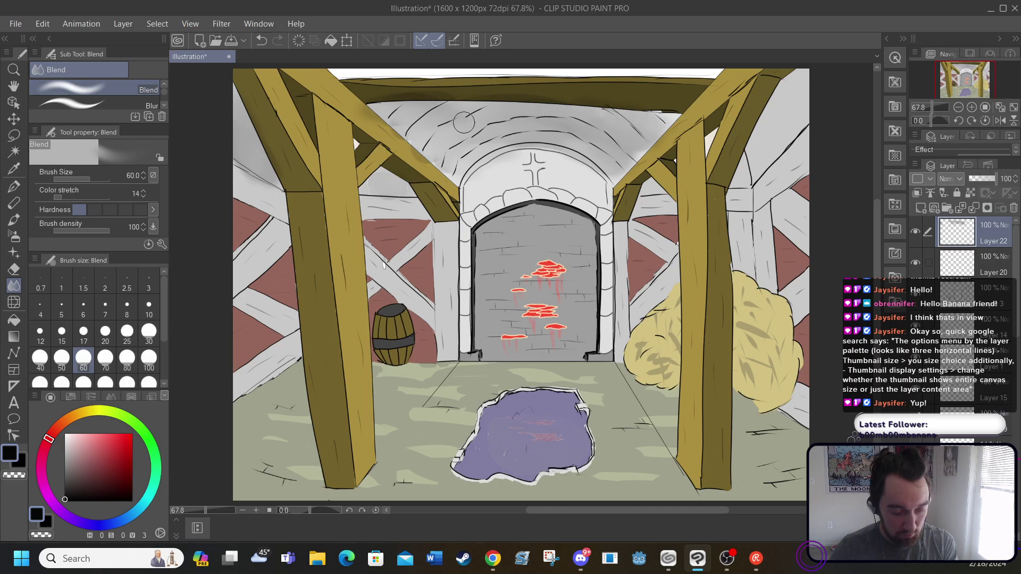
{"action": "mouse_move", "coordinate": [463, 123]}
{"action": "left_mouse_down"}
{"action": "mouse_move", "coordinate": [447, 120]}
{"action": "mouse_move", "coordinate": [465, 114]}
{"action": "mouse_move", "coordinate": [462, 147]}
{"action": "mouse_move", "coordinate": [402, 141]}
{"action": "left_mouse_up"}
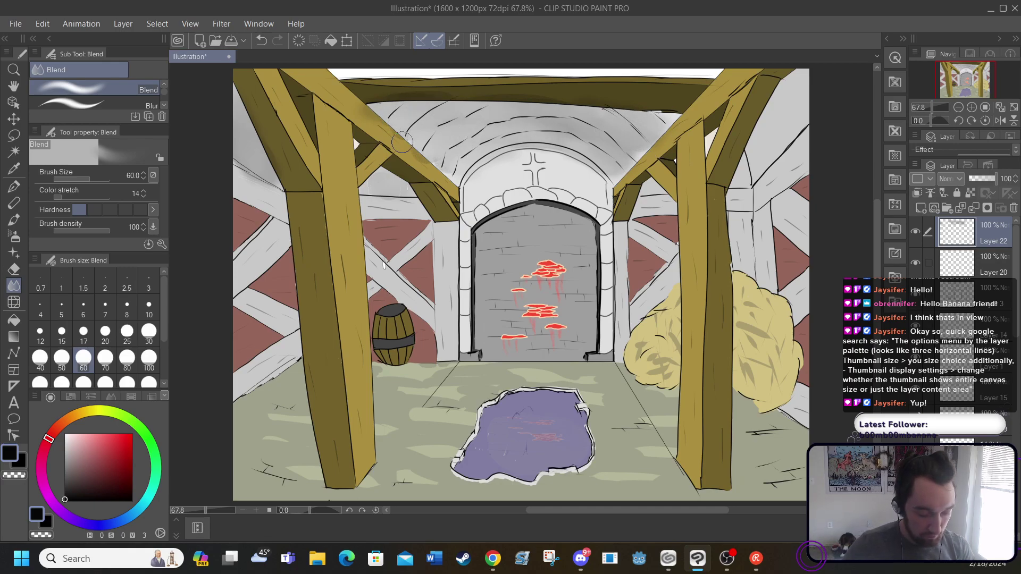
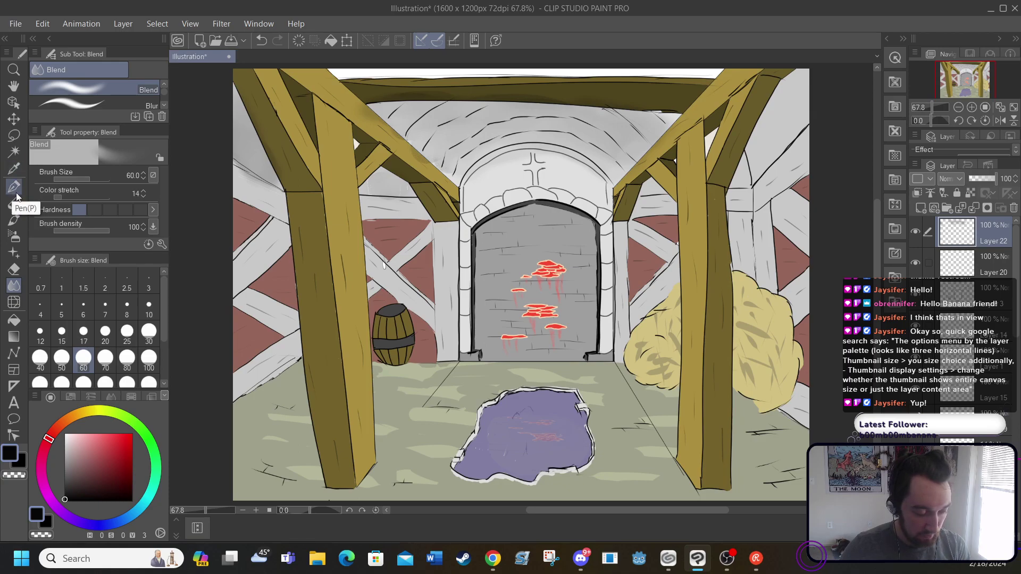
Paint dark watercolor shading at size 50 over the arched grey brick wall and soften it with the Blend tool at size 60
{"action": "left_click", "coordinate": [14, 219]}
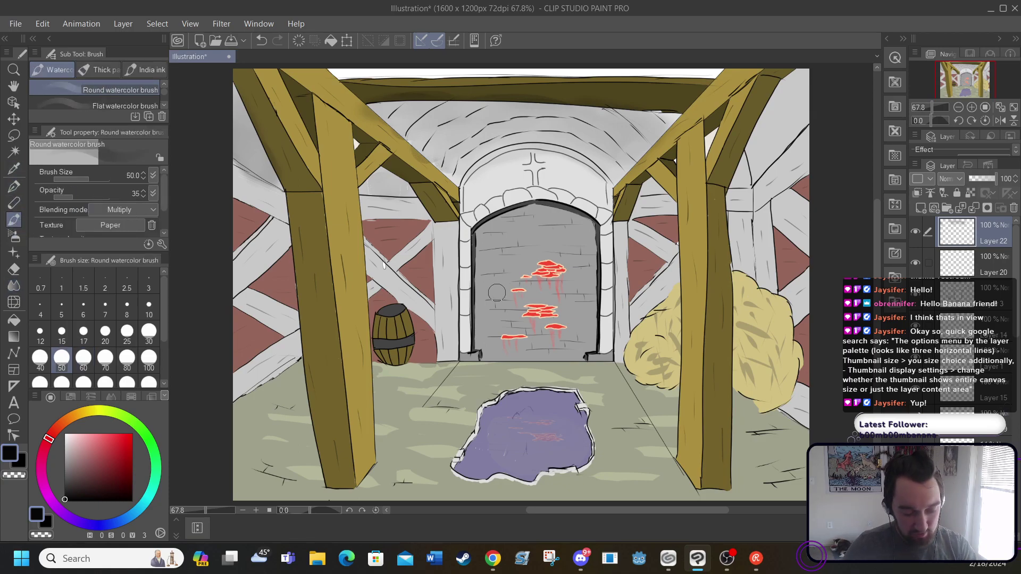
{"action": "mouse_move", "coordinate": [497, 292]}
{"action": "left_mouse_down"}
{"action": "mouse_move", "coordinate": [496, 333]}
{"action": "mouse_move", "coordinate": [520, 260]}
{"action": "mouse_move", "coordinate": [526, 336]}
{"action": "mouse_move", "coordinate": [577, 260]}
{"action": "mouse_move", "coordinate": [571, 311]}
{"action": "mouse_move", "coordinate": [544, 234]}
{"action": "mouse_move", "coordinate": [515, 264]}
{"action": "mouse_move", "coordinate": [497, 317]}
{"action": "mouse_move", "coordinate": [515, 241]}
{"action": "mouse_move", "coordinate": [508, 337]}
{"action": "mouse_move", "coordinate": [546, 251]}
{"action": "mouse_move", "coordinate": [561, 246]}
{"action": "mouse_move", "coordinate": [573, 263]}
{"action": "mouse_move", "coordinate": [573, 230]}
{"action": "mouse_move", "coordinate": [585, 331]}
{"action": "mouse_move", "coordinate": [521, 240]}
{"action": "left_mouse_up"}
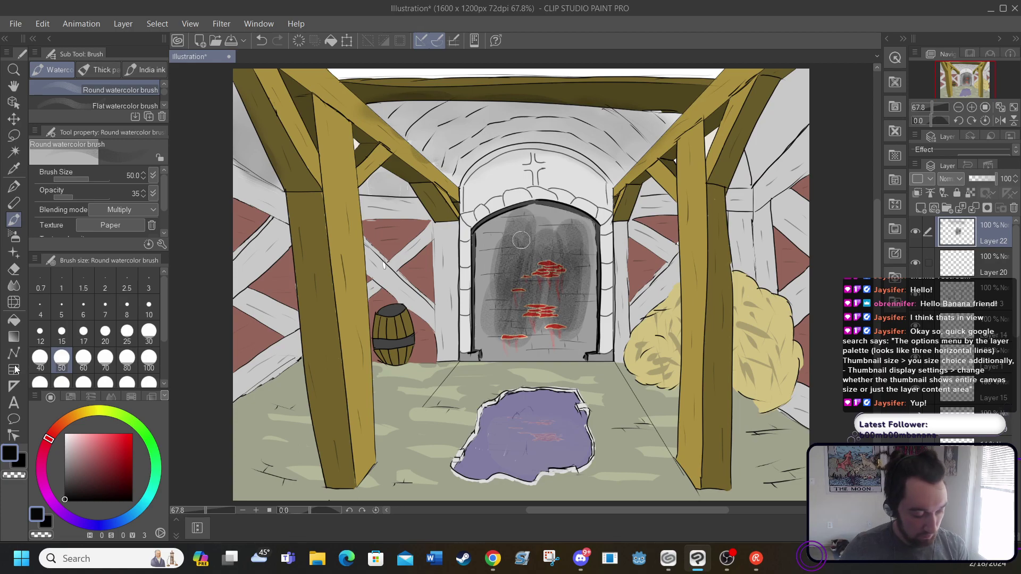
{"action": "left_click", "coordinate": [14, 286]}
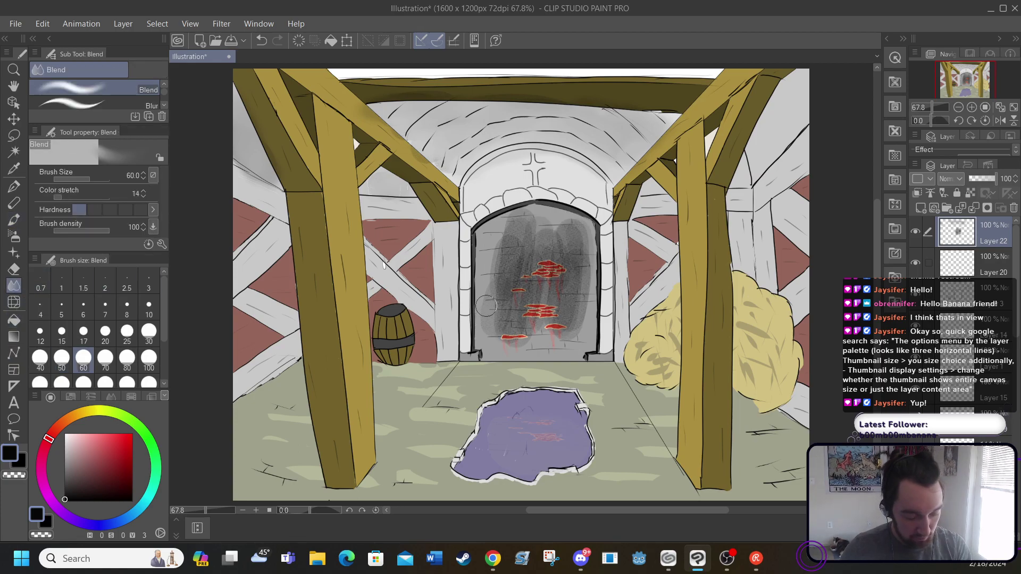
{"action": "mouse_move", "coordinate": [486, 305]}
{"action": "left_mouse_down"}
{"action": "mouse_move", "coordinate": [508, 242]}
{"action": "mouse_move", "coordinate": [528, 264]}
{"action": "mouse_move", "coordinate": [553, 335]}
{"action": "mouse_move", "coordinate": [567, 250]}
{"action": "mouse_move", "coordinate": [576, 319]}
{"action": "mouse_move", "coordinate": [585, 310]}
{"action": "left_mouse_up"}
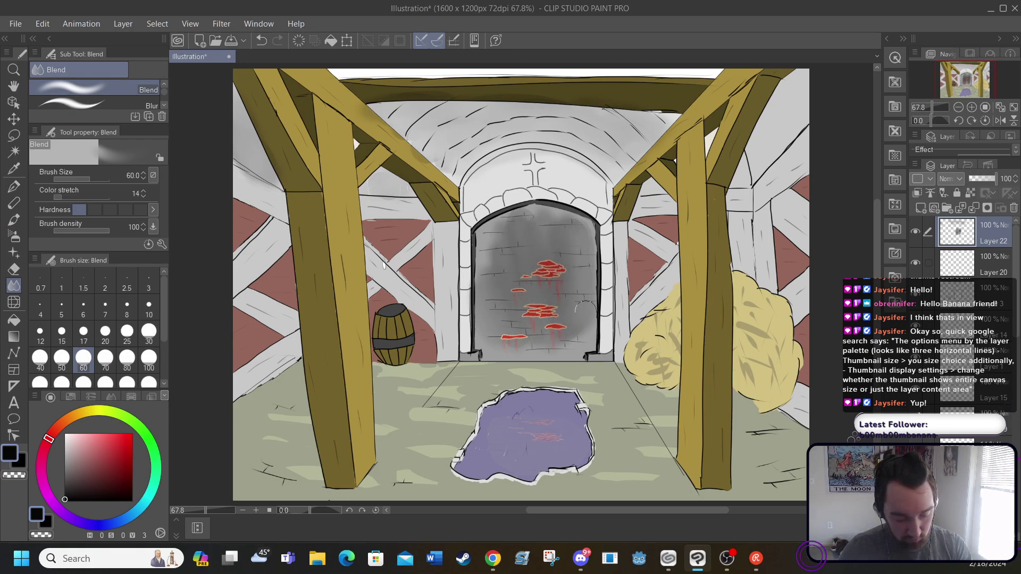
{"action": "mouse_move", "coordinate": [497, 294]}
{"action": "left_mouse_down"}
{"action": "mouse_move", "coordinate": [492, 236]}
{"action": "mouse_move", "coordinate": [535, 240]}
{"action": "mouse_move", "coordinate": [503, 225]}
{"action": "mouse_move", "coordinate": [570, 222]}
{"action": "mouse_move", "coordinate": [531, 217]}
{"action": "mouse_move", "coordinate": [546, 225]}
{"action": "mouse_move", "coordinate": [546, 243]}
{"action": "mouse_move", "coordinate": [491, 322]}
{"action": "mouse_move", "coordinate": [502, 350]}
{"action": "mouse_move", "coordinate": [506, 333]}
{"action": "mouse_move", "coordinate": [544, 336]}
{"action": "mouse_move", "coordinate": [572, 355]}
{"action": "mouse_move", "coordinate": [569, 324]}
{"action": "mouse_move", "coordinate": [521, 270]}
{"action": "mouse_move", "coordinate": [513, 238]}
{"action": "mouse_move", "coordinate": [504, 272]}
{"action": "mouse_move", "coordinate": [558, 232]}
{"action": "mouse_move", "coordinate": [572, 267]}
{"action": "mouse_move", "coordinate": [559, 297]}
{"action": "mouse_move", "coordinate": [568, 305]}
{"action": "mouse_move", "coordinate": [572, 292]}
{"action": "mouse_move", "coordinate": [587, 339]}
{"action": "mouse_move", "coordinate": [564, 343]}
{"action": "mouse_move", "coordinate": [497, 273]}
{"action": "mouse_move", "coordinate": [499, 286]}
{"action": "mouse_move", "coordinate": [538, 261]}
{"action": "mouse_move", "coordinate": [542, 229]}
{"action": "left_mouse_up"}
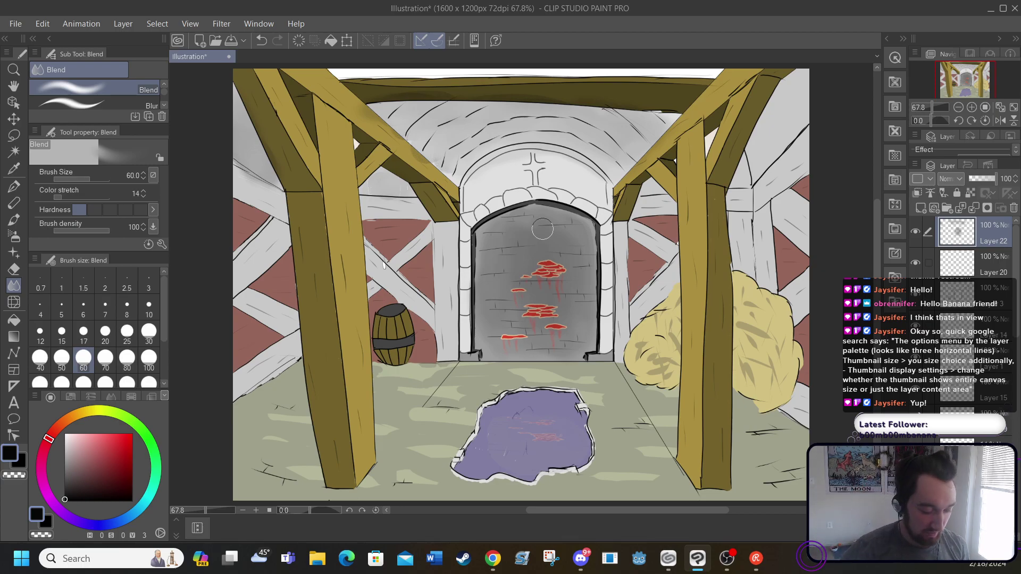
Paint dark shading along the outer edges of both stone pillars beside the archway with the Round watercolor brush at size 15
{"action": "left_click", "coordinate": [255, 510]}
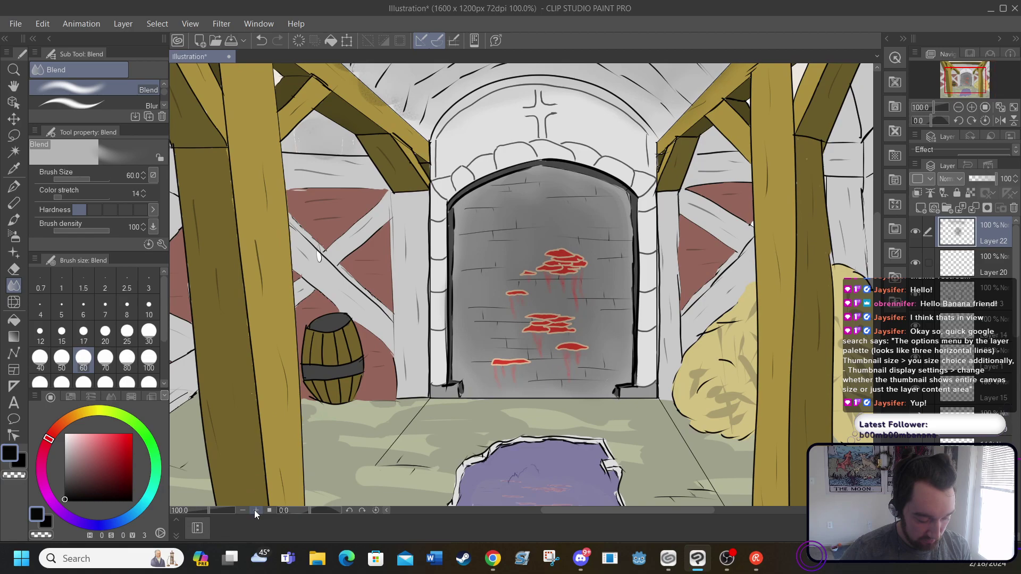
{"action": "left_click", "coordinate": [255, 510]}
{"action": "left_click", "coordinate": [255, 510]}
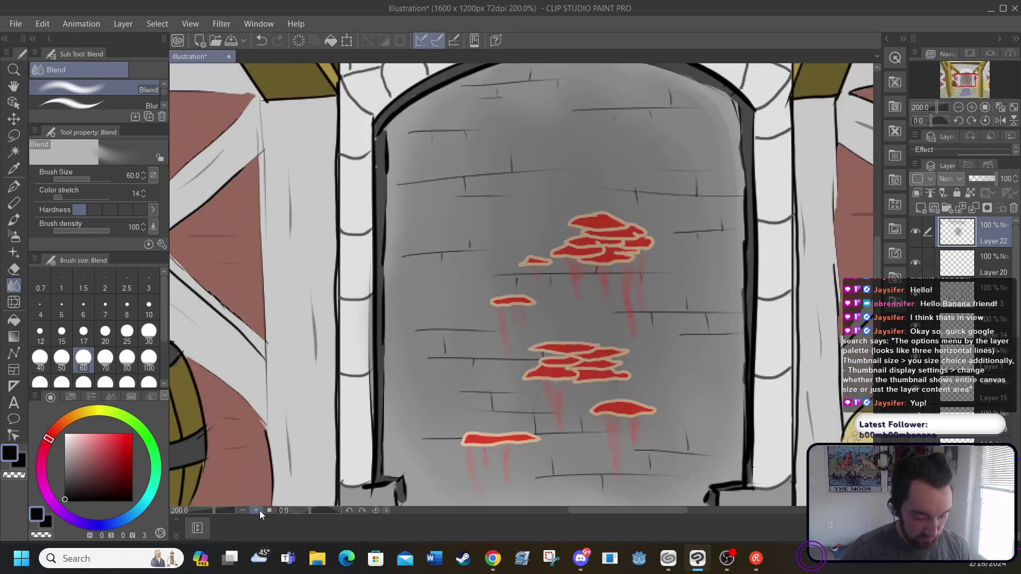
{"action": "left_click", "coordinate": [62, 305]}
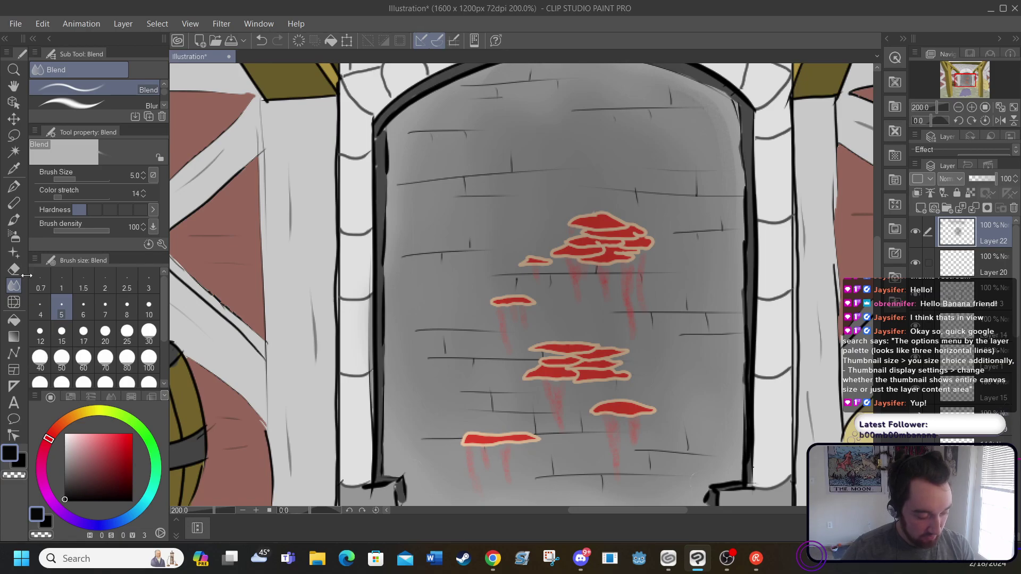
{"action": "left_click", "coordinate": [15, 218]}
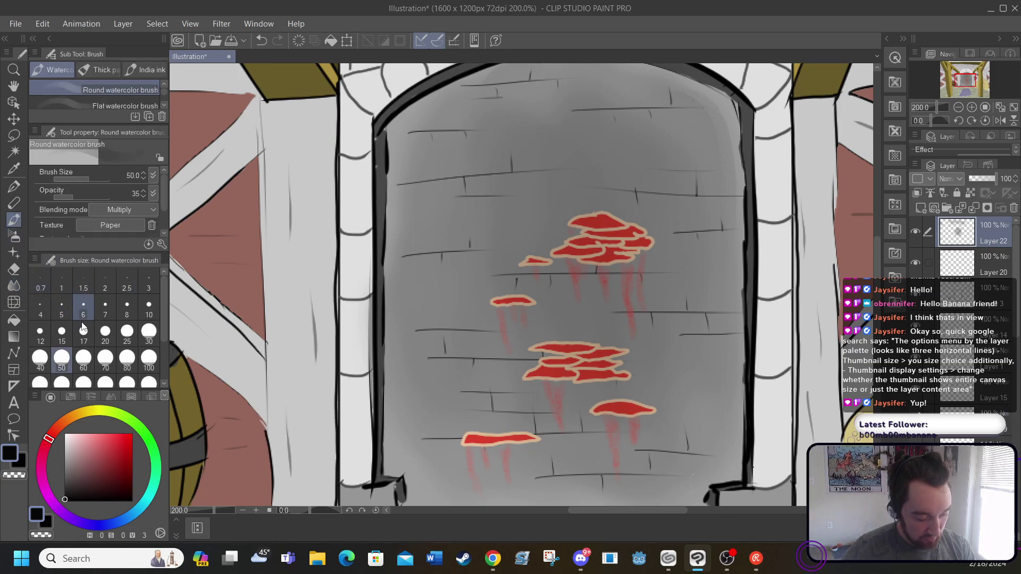
{"action": "left_click", "coordinate": [62, 334]}
{"action": "mouse_move", "coordinate": [338, 463]}
{"action": "left_mouse_down"}
{"action": "mouse_move", "coordinate": [345, 470]}
{"action": "mouse_move", "coordinate": [346, 401]}
{"action": "left_mouse_up"}
{"action": "left_click_drag", "start_coordinate": [345, 376], "coordinate": [345, 92]}
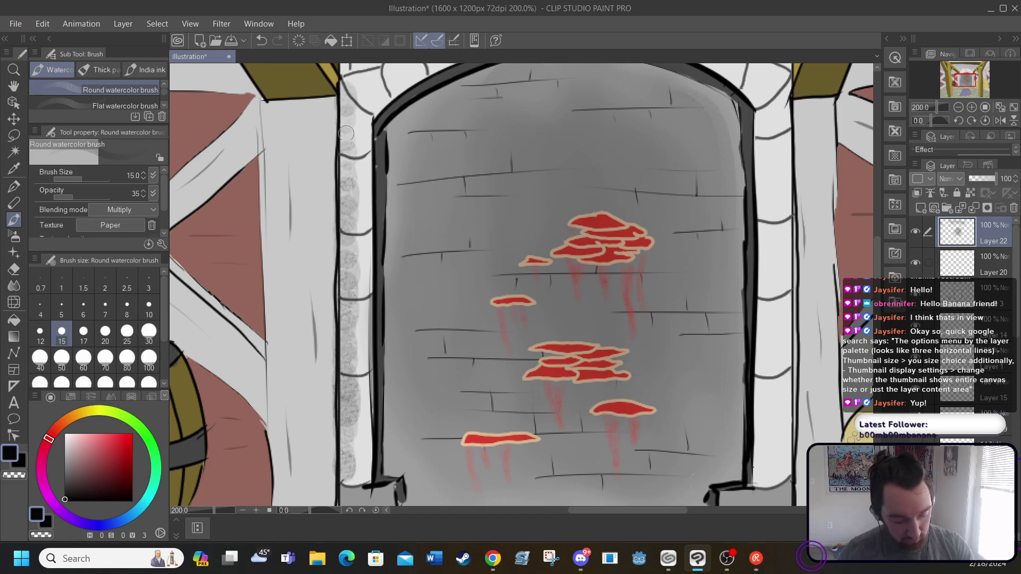
{"action": "left_click_drag", "start_coordinate": [782, 82], "coordinate": [783, 476]}
{"action": "left_click_drag", "start_coordinate": [789, 118], "coordinate": [782, 78]}
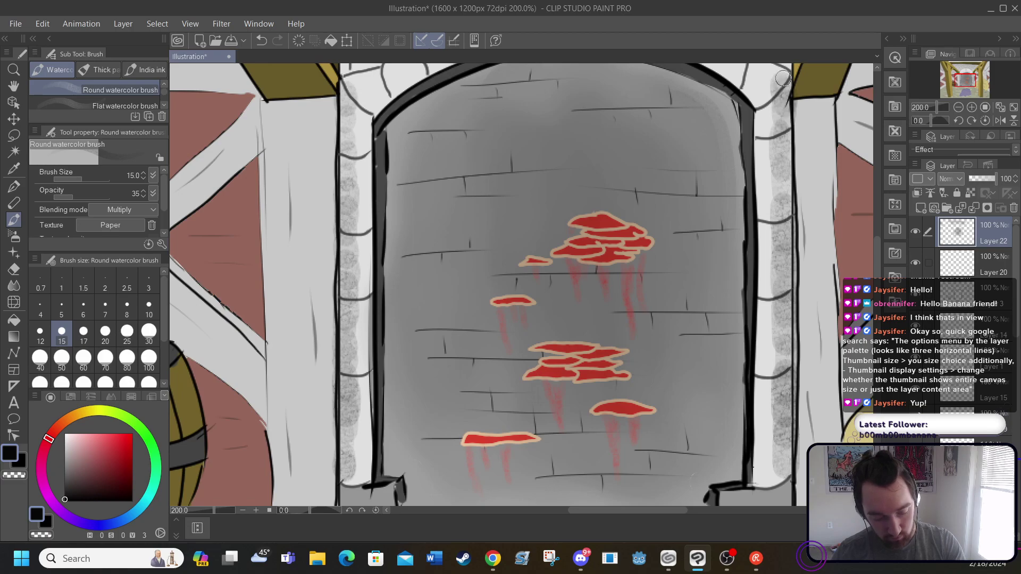
Smooth the shading on both stone pillars with the Blend tool at size 50
{"action": "left_click", "coordinate": [14, 286]}
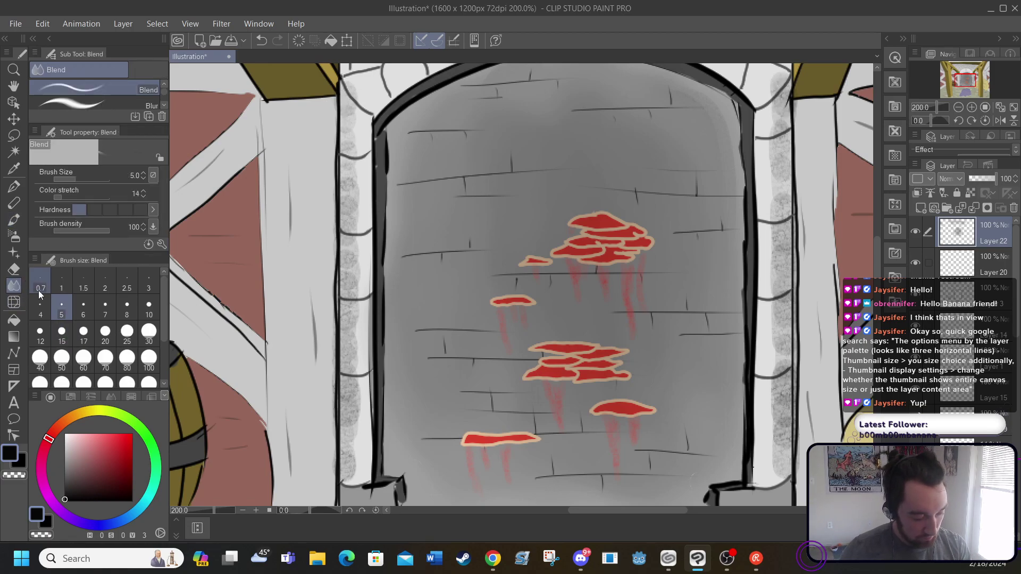
{"action": "left_click", "coordinate": [62, 360]}
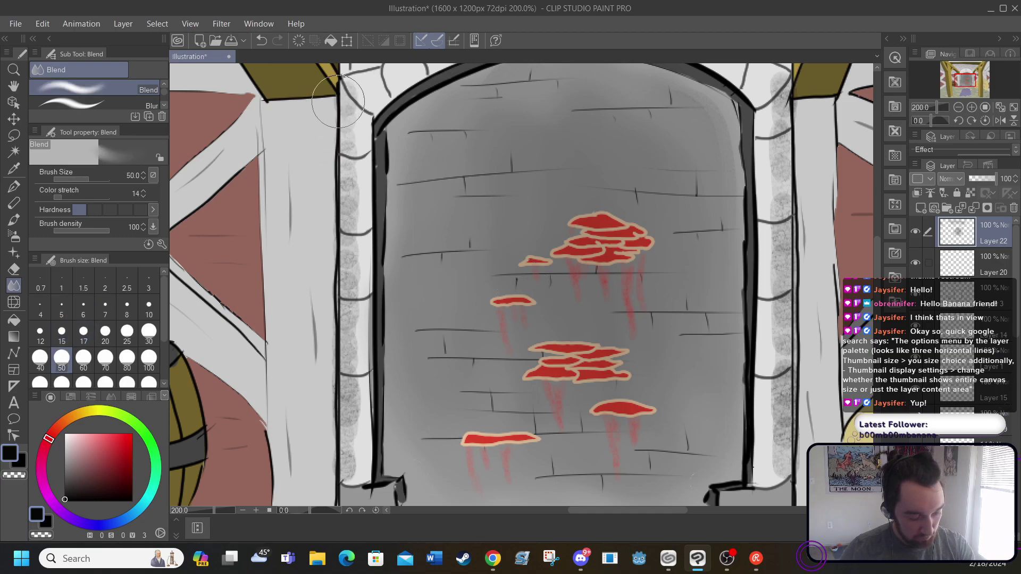
{"action": "mouse_move", "coordinate": [339, 102]}
{"action": "left_mouse_down"}
{"action": "mouse_move", "coordinate": [339, 427]}
{"action": "mouse_move", "coordinate": [364, 326]}
{"action": "left_mouse_up"}
{"action": "left_click_drag", "start_coordinate": [782, 468], "coordinate": [774, 75]}
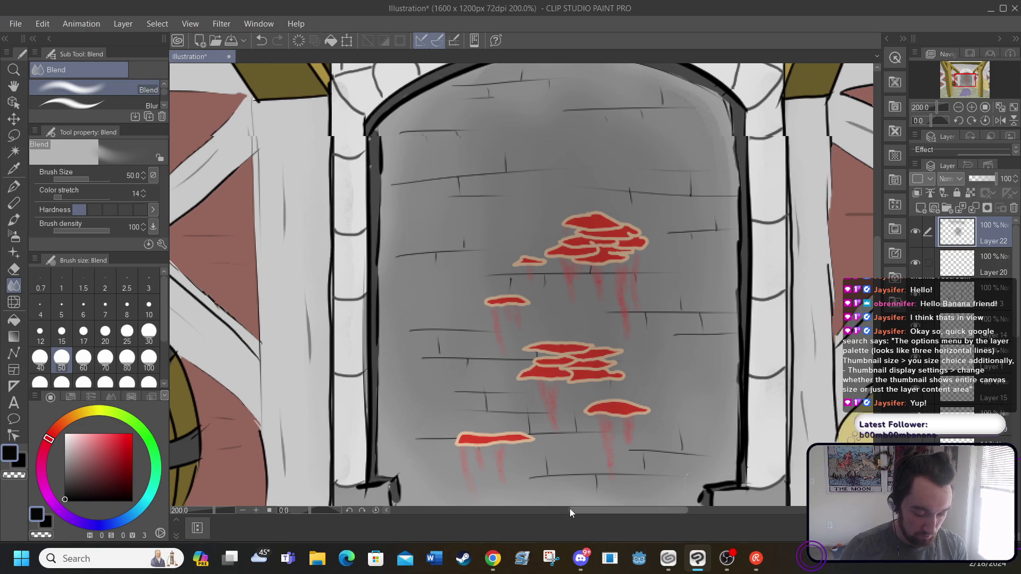
Paint dark shading on the plaster beside the wooden brace right of the archway with the Round watercolor brush at size 15
{"action": "mouse_move", "coordinate": [570, 509]}
{"action": "left_mouse_down"}
{"action": "mouse_move", "coordinate": [604, 518]}
{"action": "mouse_move", "coordinate": [534, 520]}
{"action": "mouse_move", "coordinate": [568, 521]}
{"action": "left_mouse_up"}
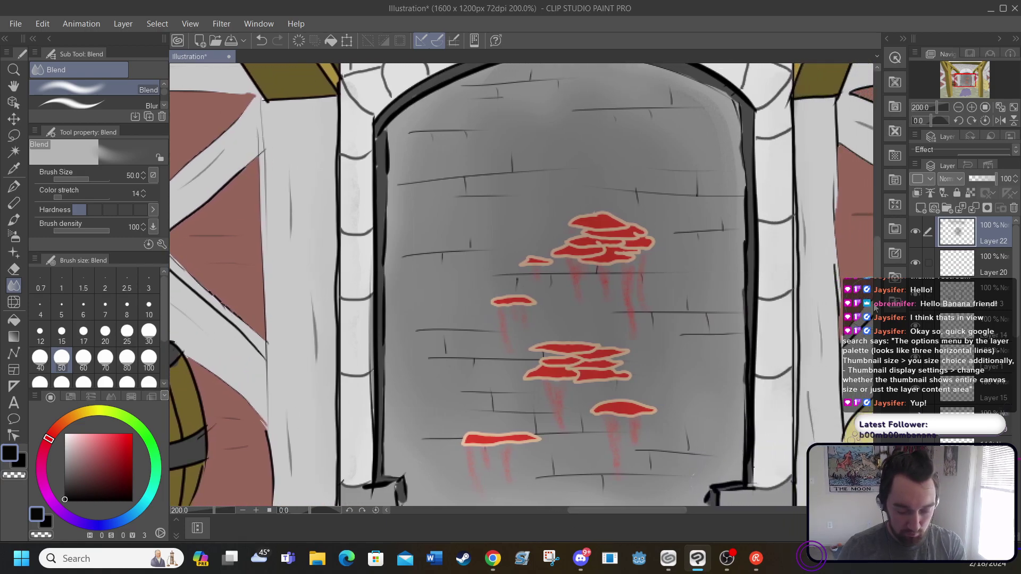
{"action": "scroll", "coordinate": [521, 285], "scroll_direction": "up", "scroll_amount": 1}
{"action": "scroll", "coordinate": [521, 285], "scroll_direction": "up", "scroll_amount": 3}
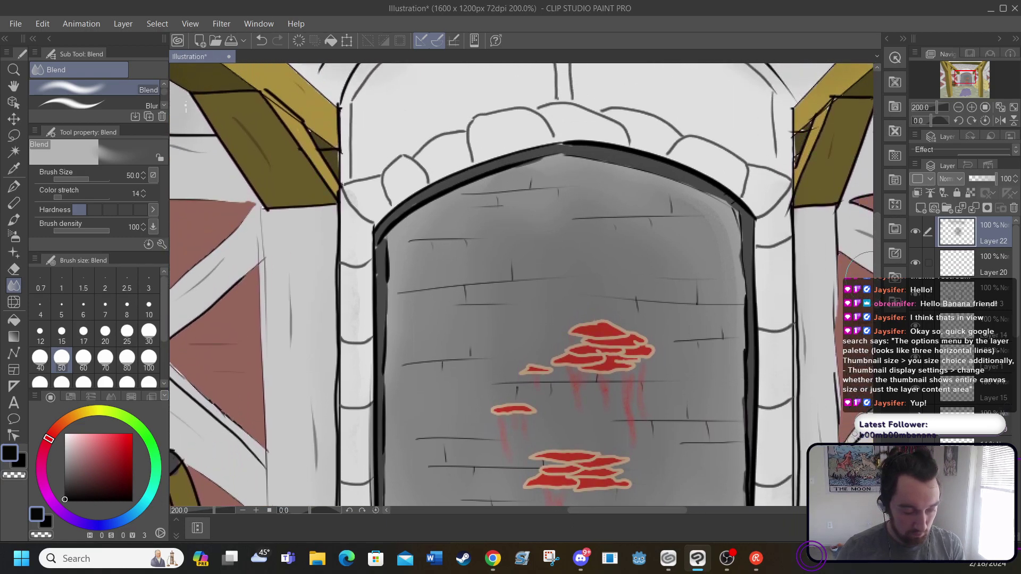
{"action": "left_click_drag", "start_coordinate": [574, 510], "coordinate": [602, 510]}
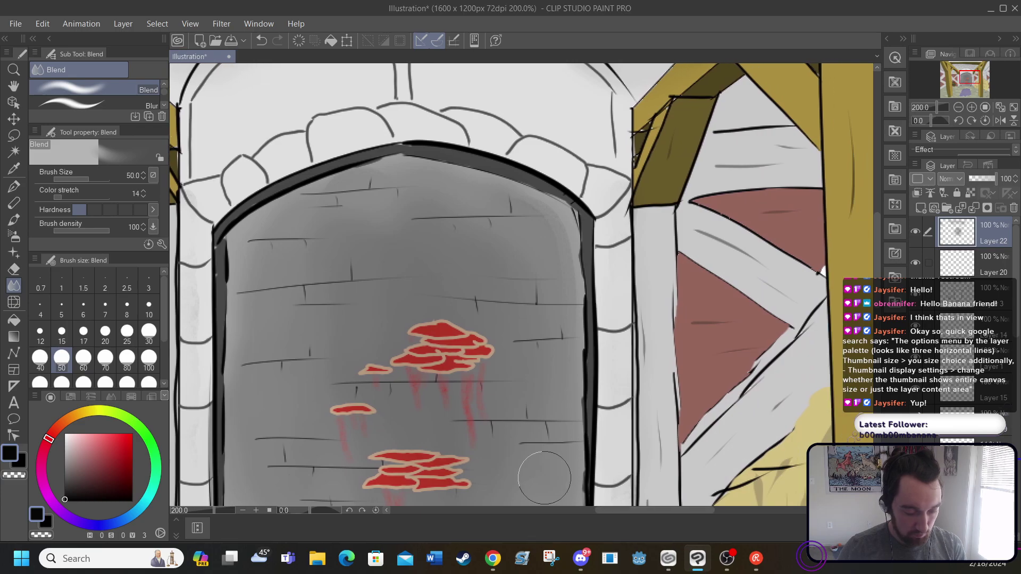
{"action": "left_click", "coordinate": [14, 219]}
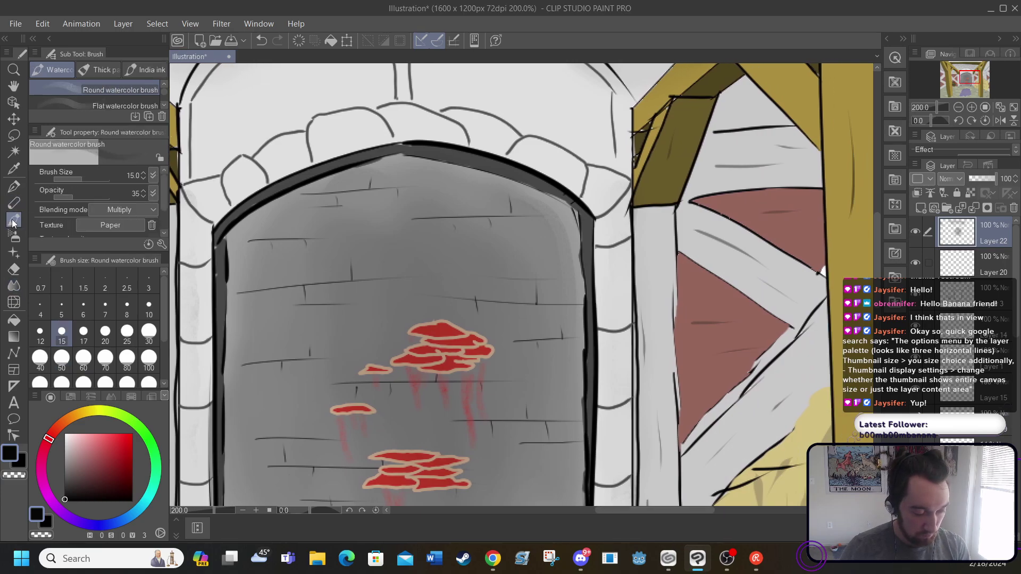
{"action": "mouse_move", "coordinate": [718, 121]}
{"action": "left_mouse_down"}
{"action": "mouse_move", "coordinate": [697, 188]}
{"action": "mouse_move", "coordinate": [742, 89]}
{"action": "left_mouse_up"}
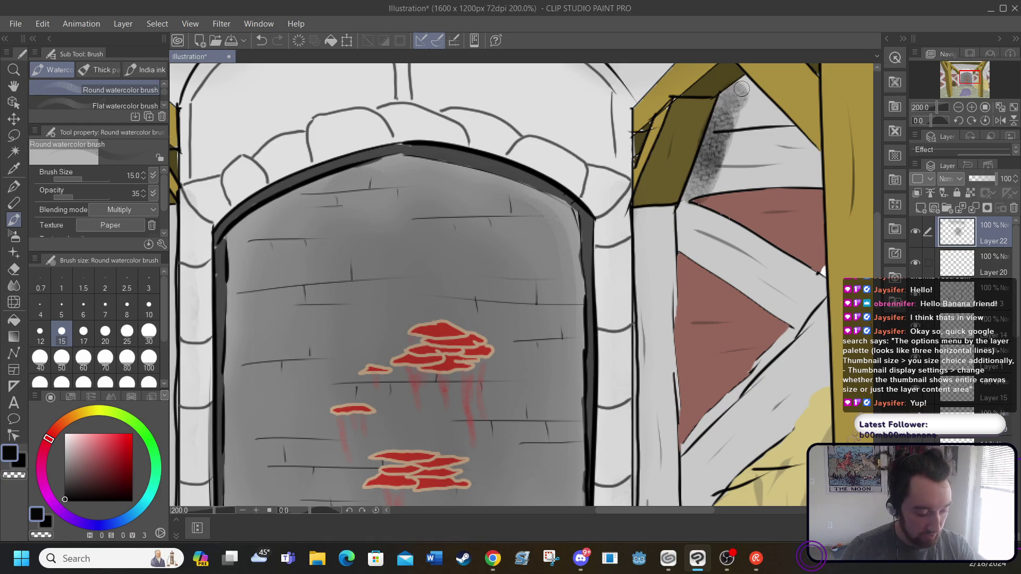
Paint dark watercolor shading on the upper-right plaster wall and in curved strokes across the vaulted ceiling above the arch
{"action": "left_click", "coordinate": [242, 509]}
{"action": "left_click", "coordinate": [242, 509]}
{"action": "left_click", "coordinate": [242, 509]}
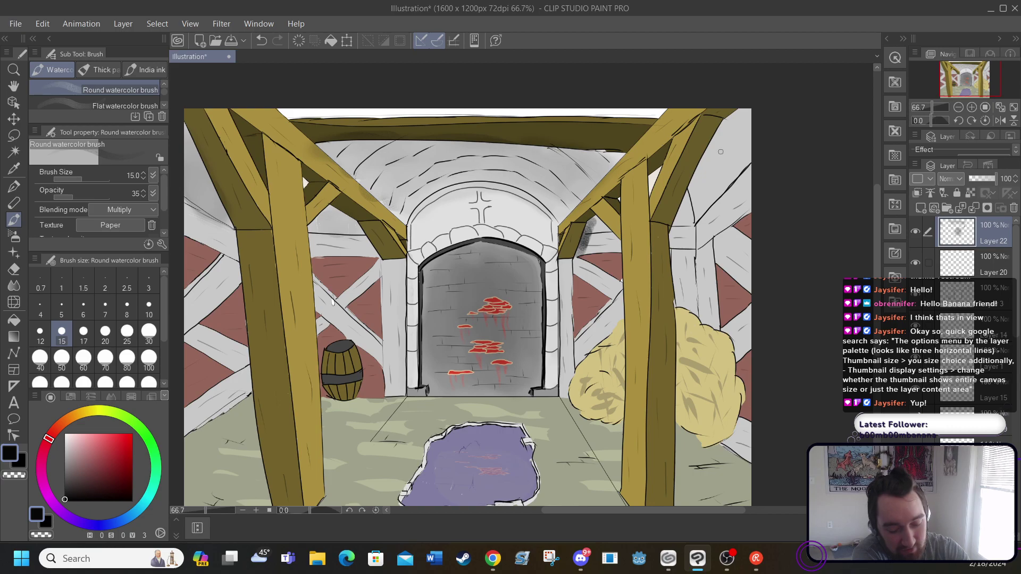
{"action": "mouse_move", "coordinate": [715, 149]}
{"action": "left_mouse_down"}
{"action": "mouse_move", "coordinate": [703, 179]}
{"action": "mouse_move", "coordinate": [719, 141]}
{"action": "mouse_move", "coordinate": [710, 165]}
{"action": "mouse_move", "coordinate": [745, 145]}
{"action": "mouse_move", "coordinate": [705, 206]}
{"action": "left_mouse_up"}
{"action": "mouse_move", "coordinate": [736, 120]}
{"action": "left_mouse_down"}
{"action": "mouse_move", "coordinate": [715, 146]}
{"action": "mouse_move", "coordinate": [741, 128]}
{"action": "mouse_move", "coordinate": [692, 189]}
{"action": "mouse_move", "coordinate": [707, 204]}
{"action": "mouse_move", "coordinate": [741, 141]}
{"action": "mouse_move", "coordinate": [741, 108]}
{"action": "left_mouse_up"}
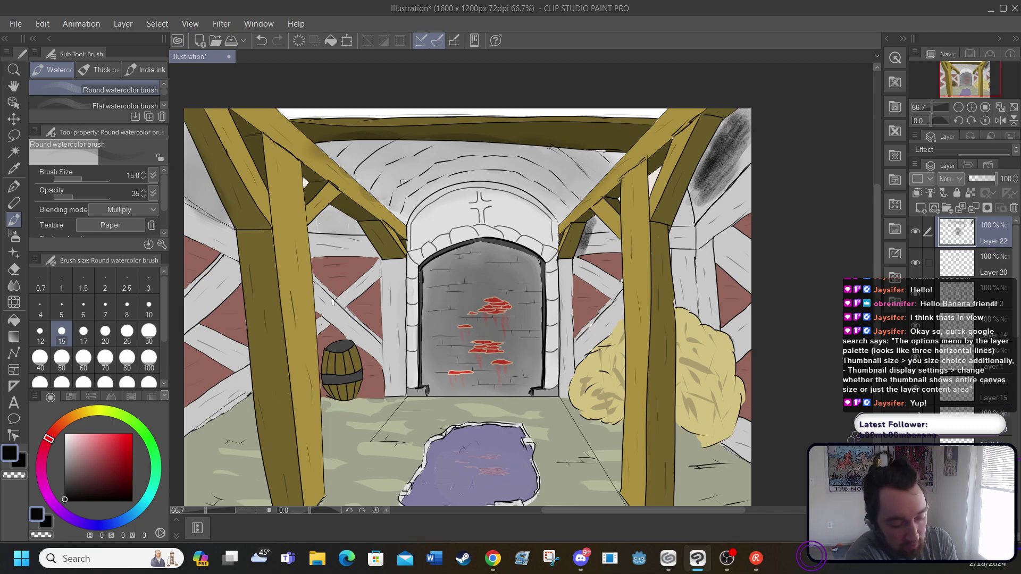
{"action": "mouse_move", "coordinate": [576, 179]}
{"action": "left_mouse_down"}
{"action": "mouse_move", "coordinate": [482, 157]}
{"action": "mouse_move", "coordinate": [414, 175]}
{"action": "mouse_move", "coordinate": [499, 147]}
{"action": "mouse_move", "coordinate": [391, 195]}
{"action": "left_mouse_up"}
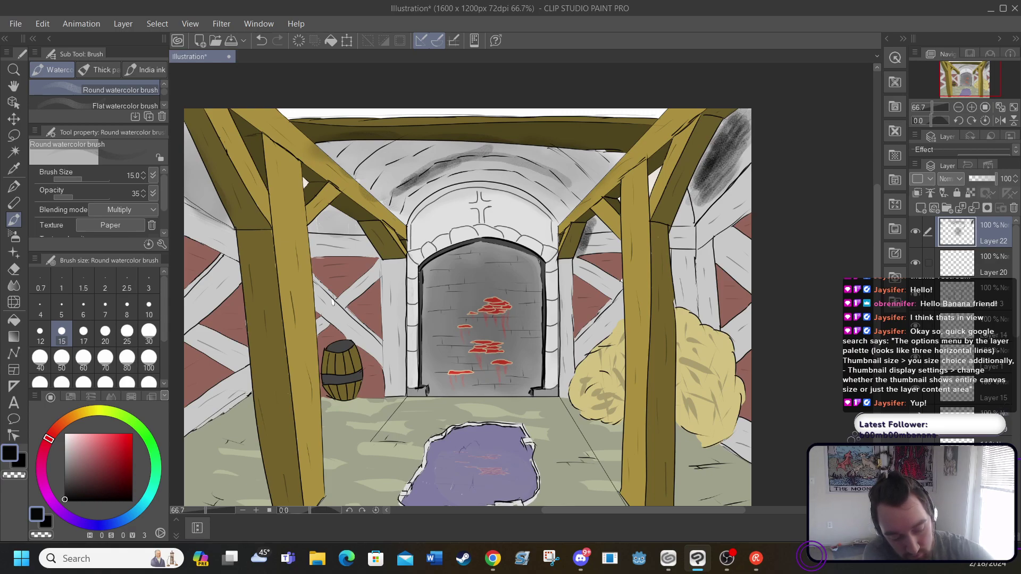
{"action": "mouse_move", "coordinate": [482, 152]}
{"action": "left_mouse_down"}
{"action": "mouse_move", "coordinate": [571, 190]}
{"action": "mouse_move", "coordinate": [497, 153]}
{"action": "mouse_move", "coordinate": [420, 161]}
{"action": "mouse_move", "coordinate": [388, 188]}
{"action": "mouse_move", "coordinate": [396, 157]}
{"action": "mouse_move", "coordinate": [505, 146]}
{"action": "mouse_move", "coordinate": [585, 189]}
{"action": "left_mouse_up"}
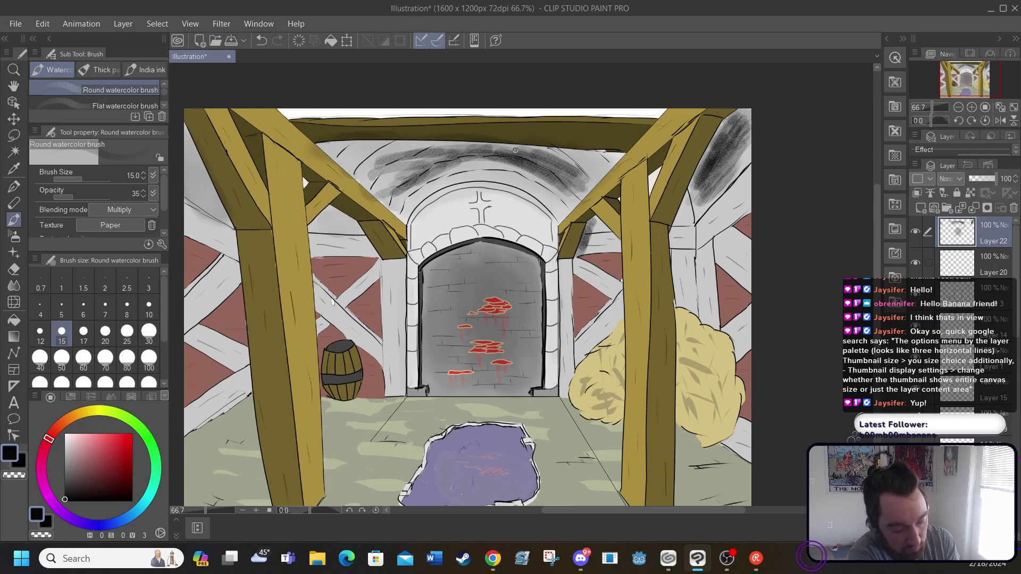
Smooth the new ceiling and upper-right wall shading with the Blend tool at size 50
{"action": "key", "text": "j"}
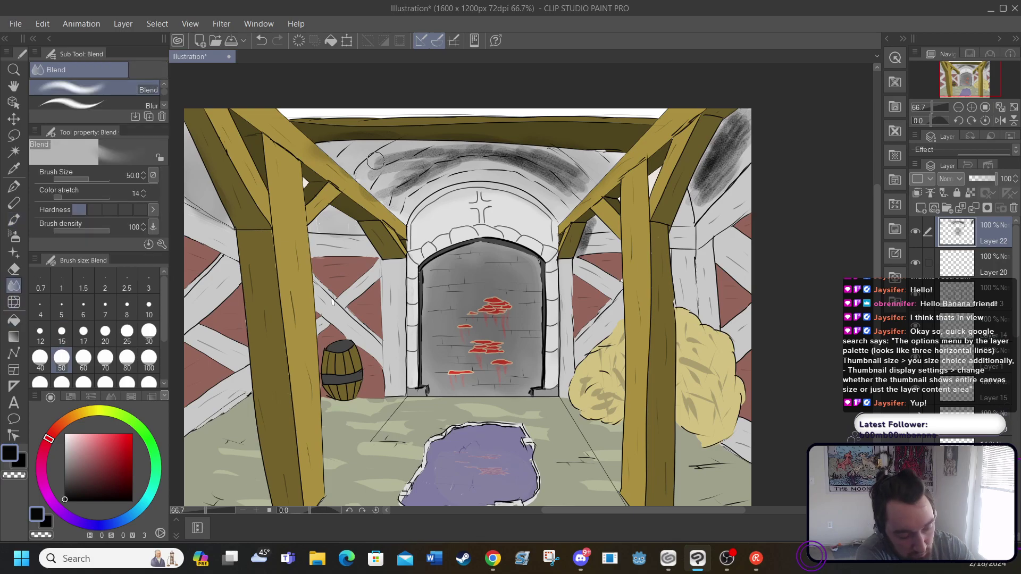
{"action": "mouse_move", "coordinate": [374, 160]}
{"action": "left_mouse_down"}
{"action": "mouse_move", "coordinate": [395, 177]}
{"action": "mouse_move", "coordinate": [389, 188]}
{"action": "mouse_move", "coordinate": [440, 168]}
{"action": "mouse_move", "coordinate": [441, 150]}
{"action": "mouse_move", "coordinate": [432, 192]}
{"action": "mouse_move", "coordinate": [403, 178]}
{"action": "mouse_move", "coordinate": [494, 172]}
{"action": "mouse_move", "coordinate": [404, 157]}
{"action": "mouse_move", "coordinate": [460, 156]}
{"action": "mouse_move", "coordinate": [394, 162]}
{"action": "mouse_move", "coordinate": [516, 169]}
{"action": "mouse_move", "coordinate": [484, 149]}
{"action": "mouse_move", "coordinate": [582, 175]}
{"action": "mouse_move", "coordinate": [569, 191]}
{"action": "mouse_move", "coordinate": [579, 192]}
{"action": "mouse_move", "coordinate": [555, 164]}
{"action": "mouse_move", "coordinate": [568, 169]}
{"action": "mouse_move", "coordinate": [535, 155]}
{"action": "mouse_move", "coordinate": [595, 159]}
{"action": "left_mouse_up"}
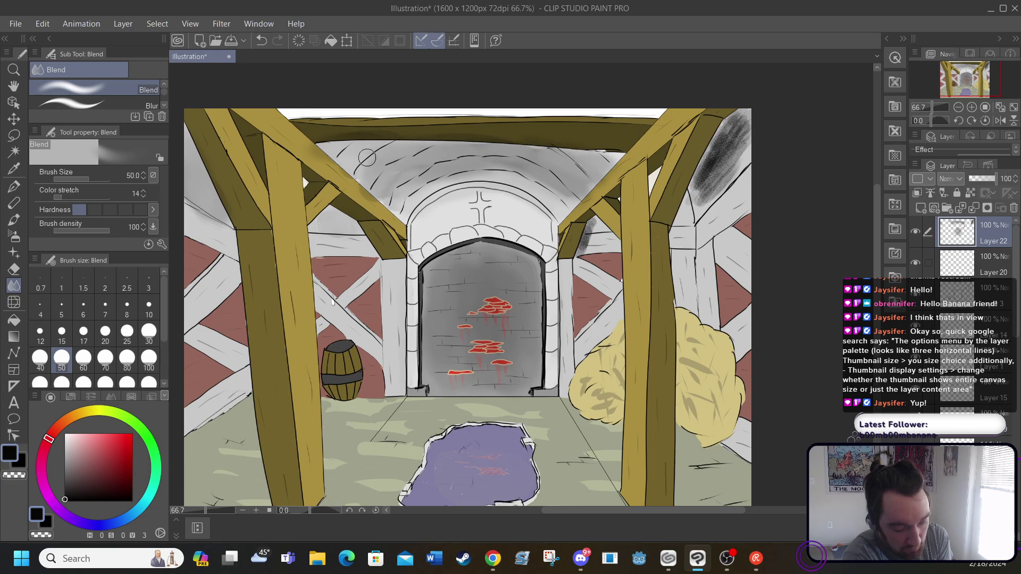
{"action": "mouse_move", "coordinate": [727, 141]}
{"action": "left_mouse_down"}
{"action": "mouse_move", "coordinate": [693, 195]}
{"action": "mouse_move", "coordinate": [708, 195]}
{"action": "mouse_move", "coordinate": [742, 155]}
{"action": "mouse_move", "coordinate": [735, 122]}
{"action": "left_mouse_up"}
{"action": "mouse_move", "coordinate": [721, 166]}
{"action": "left_mouse_down"}
{"action": "mouse_move", "coordinate": [754, 146]}
{"action": "mouse_move", "coordinate": [718, 138]}
{"action": "mouse_move", "coordinate": [753, 116]}
{"action": "mouse_move", "coordinate": [719, 167]}
{"action": "mouse_move", "coordinate": [725, 183]}
{"action": "mouse_move", "coordinate": [701, 209]}
{"action": "mouse_move", "coordinate": [752, 117]}
{"action": "mouse_move", "coordinate": [705, 188]}
{"action": "mouse_move", "coordinate": [728, 175]}
{"action": "mouse_move", "coordinate": [699, 207]}
{"action": "mouse_move", "coordinate": [725, 151]}
{"action": "mouse_move", "coordinate": [714, 147]}
{"action": "mouse_move", "coordinate": [746, 144]}
{"action": "left_mouse_up"}
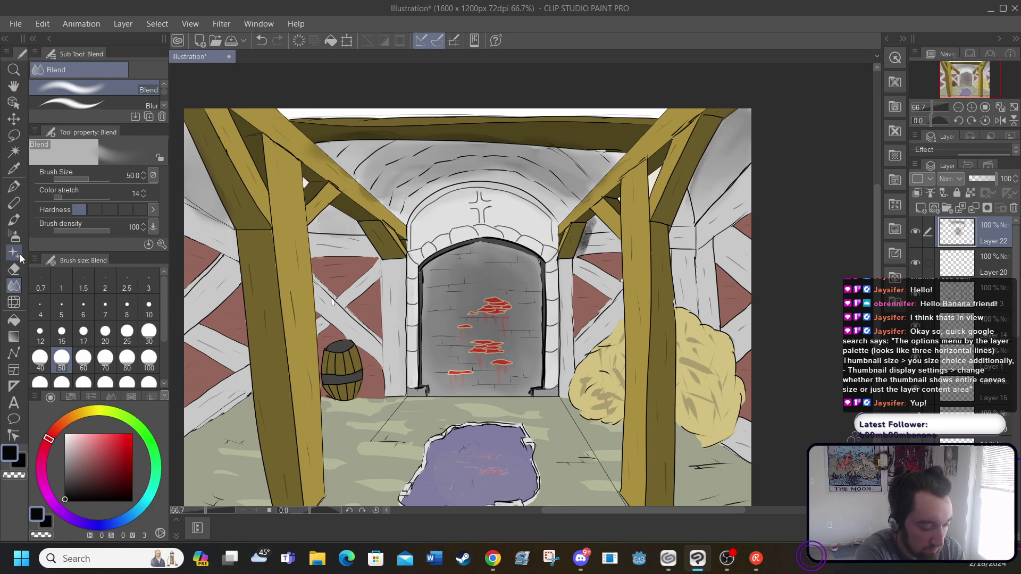
Shade the right edge of the hay pile with the Round watercolor brush at size 15 and soften it with the Blend tool
{"action": "left_click", "coordinate": [16, 220]}
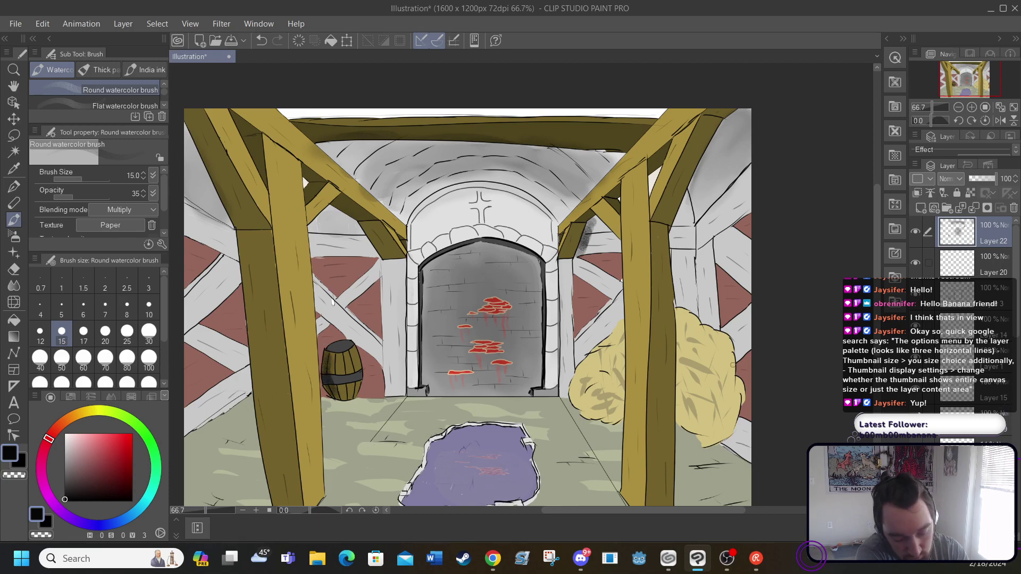
{"action": "left_click_drag", "start_coordinate": [730, 361], "coordinate": [729, 347]}
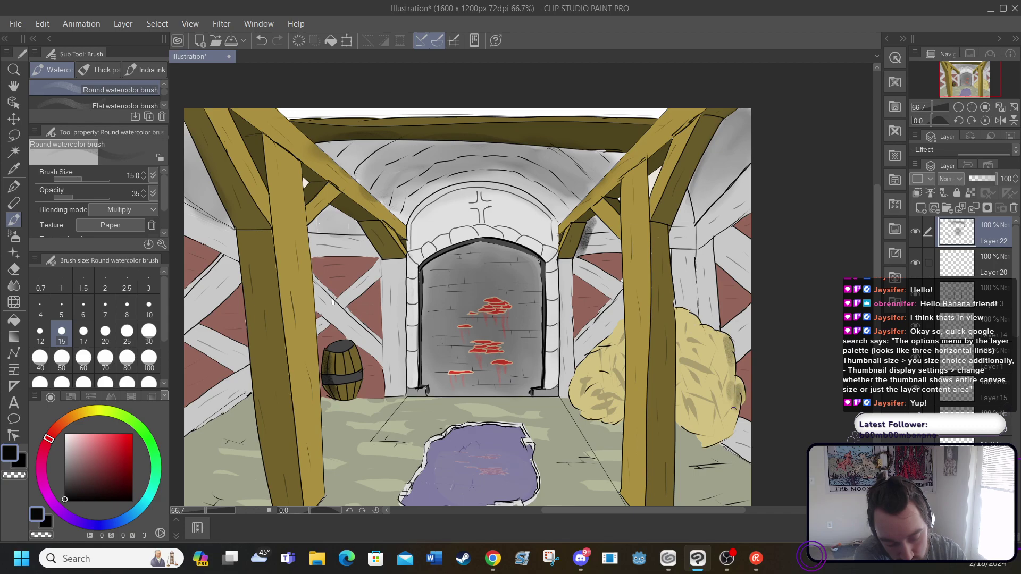
{"action": "mouse_move", "coordinate": [733, 408]}
{"action": "left_mouse_down"}
{"action": "mouse_move", "coordinate": [705, 446]}
{"action": "mouse_move", "coordinate": [712, 440]}
{"action": "mouse_move", "coordinate": [689, 424]}
{"action": "mouse_move", "coordinate": [706, 431]}
{"action": "mouse_move", "coordinate": [687, 426]}
{"action": "mouse_move", "coordinate": [712, 428]}
{"action": "mouse_move", "coordinate": [702, 443]}
{"action": "mouse_move", "coordinate": [730, 421]}
{"action": "left_mouse_up"}
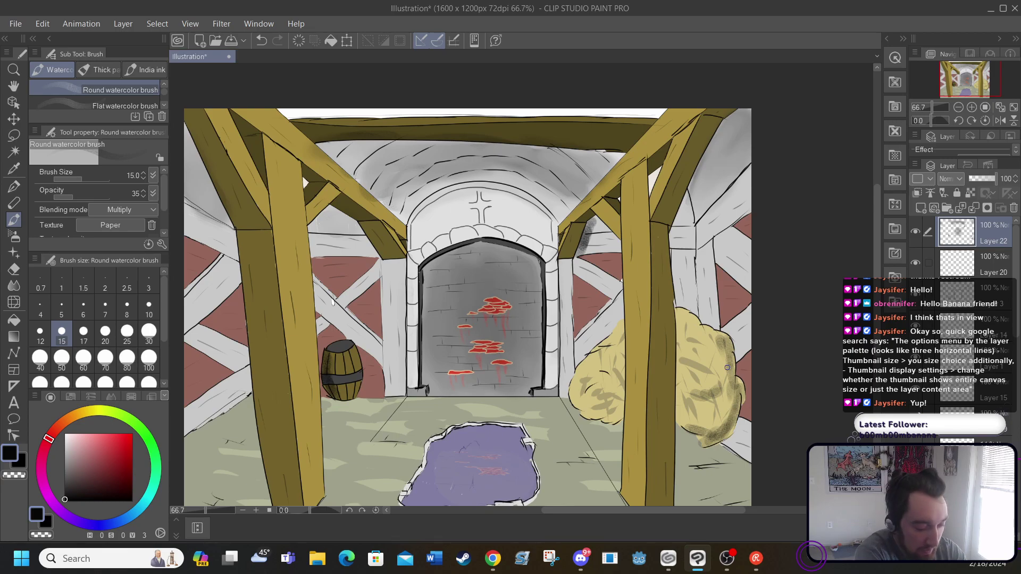
{"action": "left_click", "coordinate": [13, 287]}
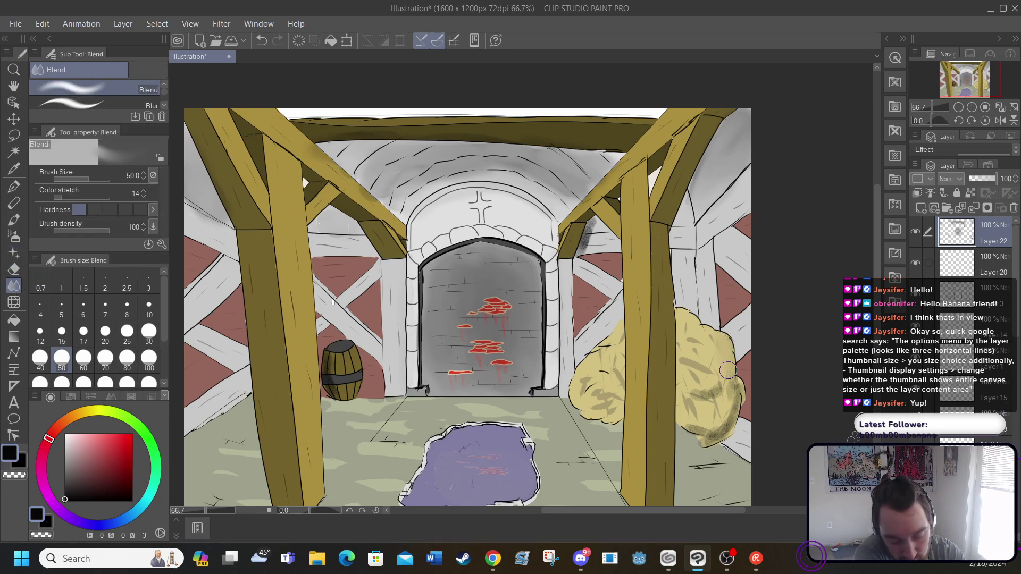
{"action": "mouse_move", "coordinate": [728, 370]}
{"action": "left_mouse_down"}
{"action": "mouse_move", "coordinate": [724, 421]}
{"action": "mouse_move", "coordinate": [739, 393]}
{"action": "mouse_move", "coordinate": [700, 450]}
{"action": "mouse_move", "coordinate": [703, 438]}
{"action": "mouse_move", "coordinate": [686, 426]}
{"action": "mouse_move", "coordinate": [705, 413]}
{"action": "mouse_move", "coordinate": [711, 436]}
{"action": "mouse_move", "coordinate": [703, 400]}
{"action": "mouse_move", "coordinate": [714, 376]}
{"action": "left_mouse_up"}
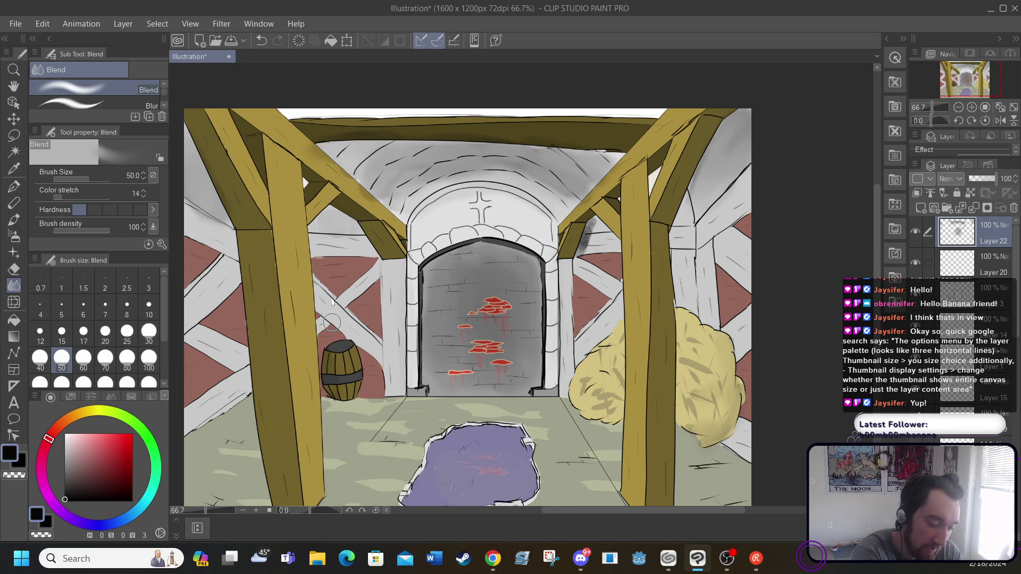
Paint dark shading along the outer edges of both large wooden posts and their upper beams with the Round watercolor brush at size 15
{"action": "left_click", "coordinate": [14, 219]}
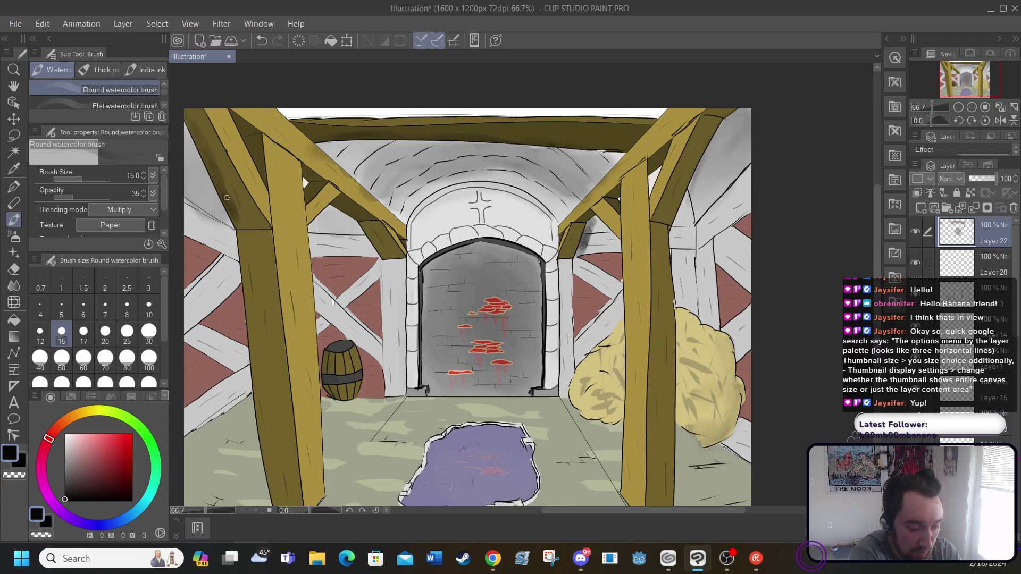
{"action": "left_click_drag", "start_coordinate": [243, 244], "coordinate": [276, 499]}
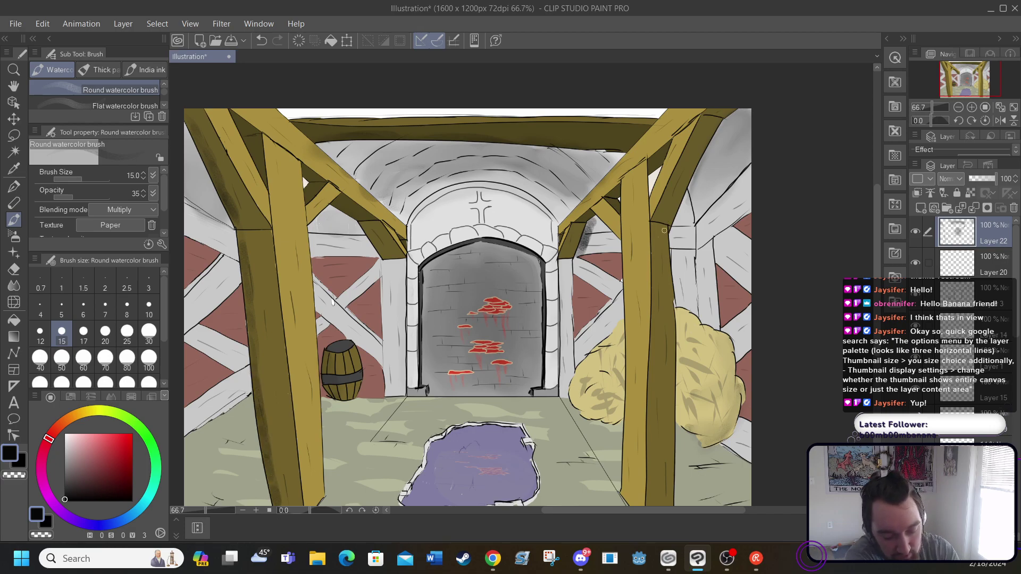
{"action": "left_click_drag", "start_coordinate": [664, 230], "coordinate": [669, 497]}
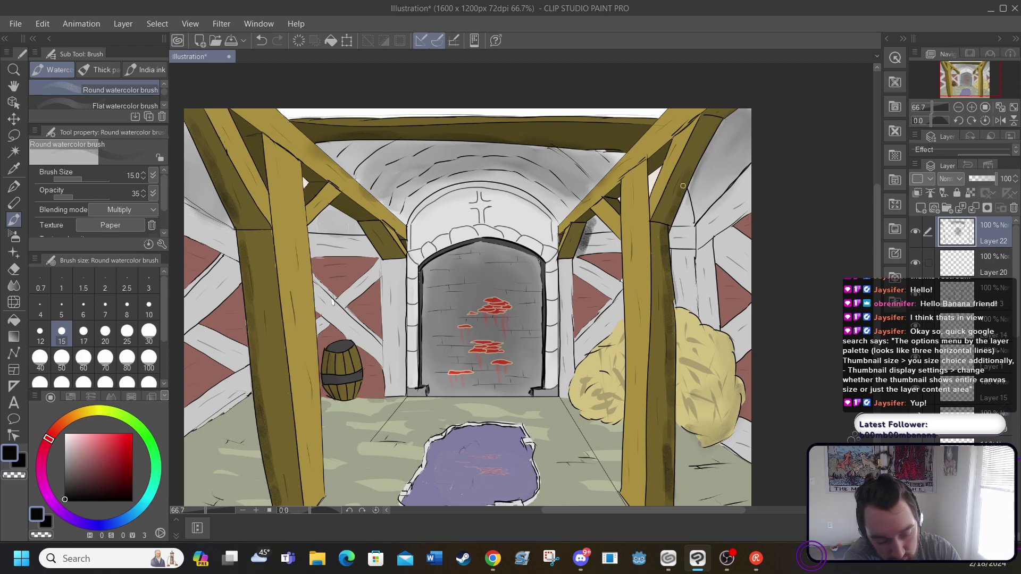
{"action": "left_click_drag", "start_coordinate": [692, 157], "coordinate": [707, 129]}
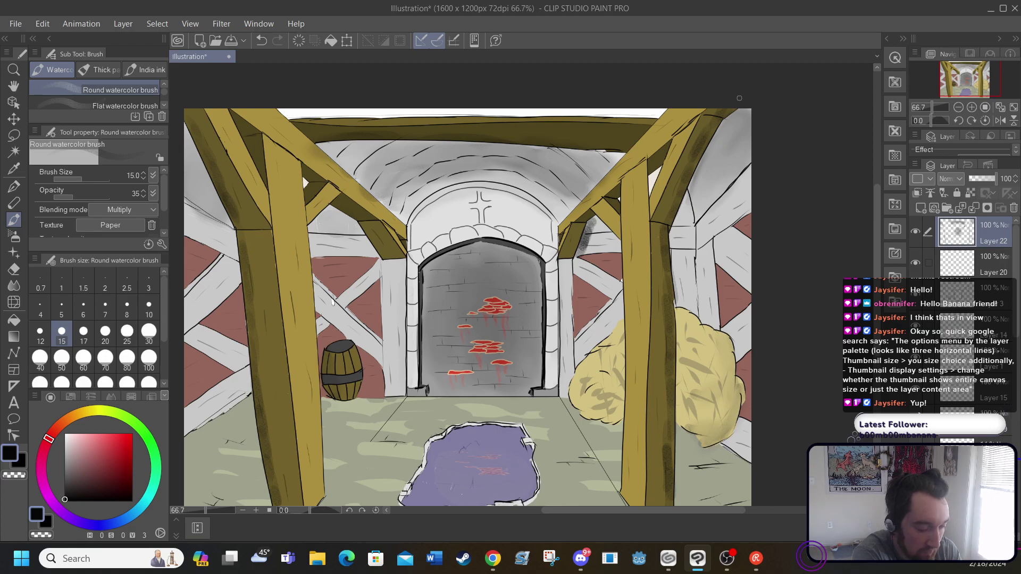
Smooth the shading beside the archway's right brace and along both wooden posts and upper beams with the Blend tool at size 50
{"action": "left_click", "coordinate": [14, 270]}
{"action": "left_click", "coordinate": [14, 286]}
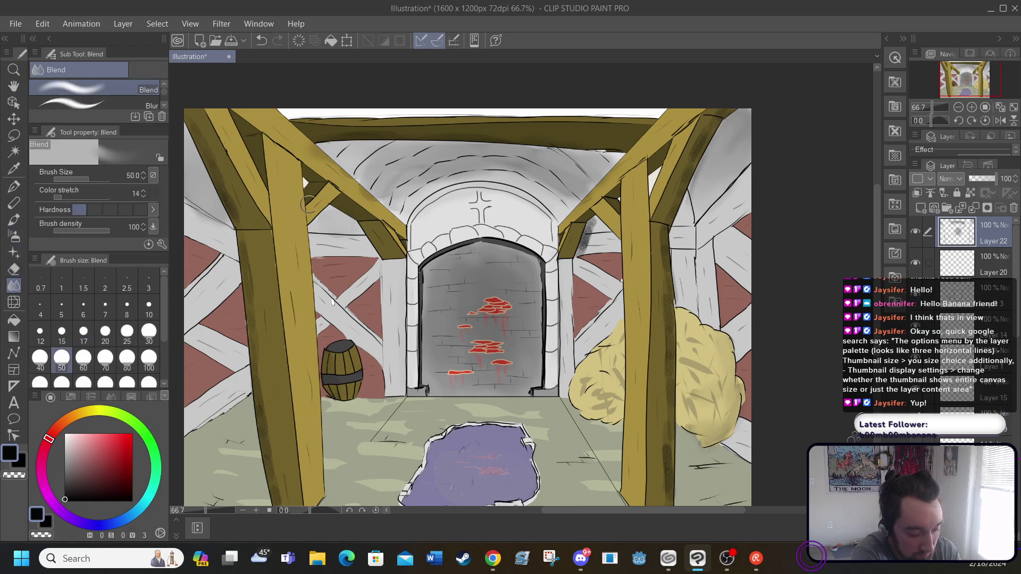
{"action": "mouse_move", "coordinate": [558, 210]}
{"action": "left_mouse_down"}
{"action": "mouse_move", "coordinate": [589, 225]}
{"action": "mouse_move", "coordinate": [585, 240]}
{"action": "mouse_move", "coordinate": [590, 223]}
{"action": "mouse_move", "coordinate": [580, 252]}
{"action": "left_mouse_up"}
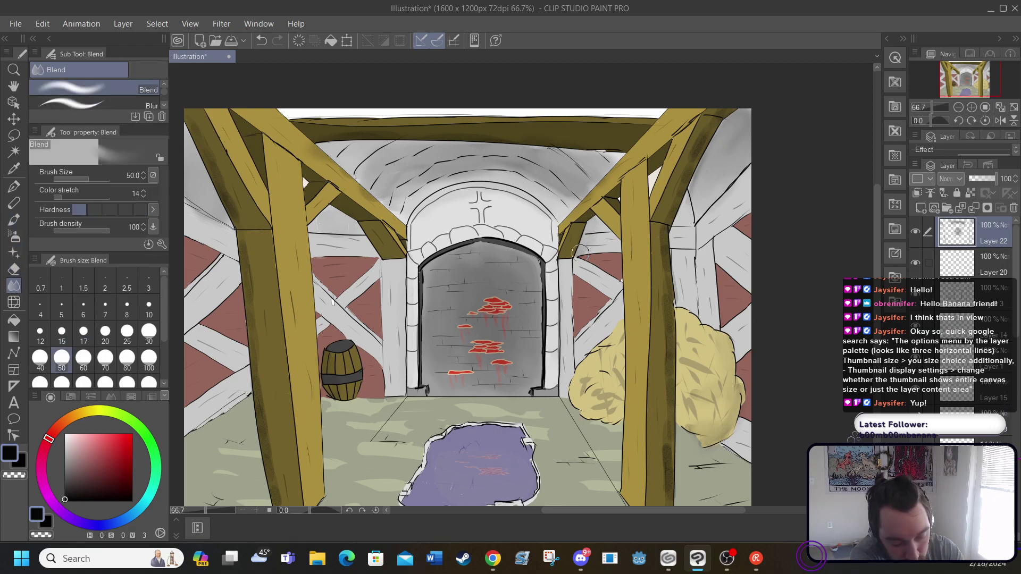
{"action": "mouse_move", "coordinate": [665, 308]}
{"action": "left_mouse_down"}
{"action": "mouse_move", "coordinate": [662, 255]}
{"action": "mouse_move", "coordinate": [664, 452]}
{"action": "left_mouse_up"}
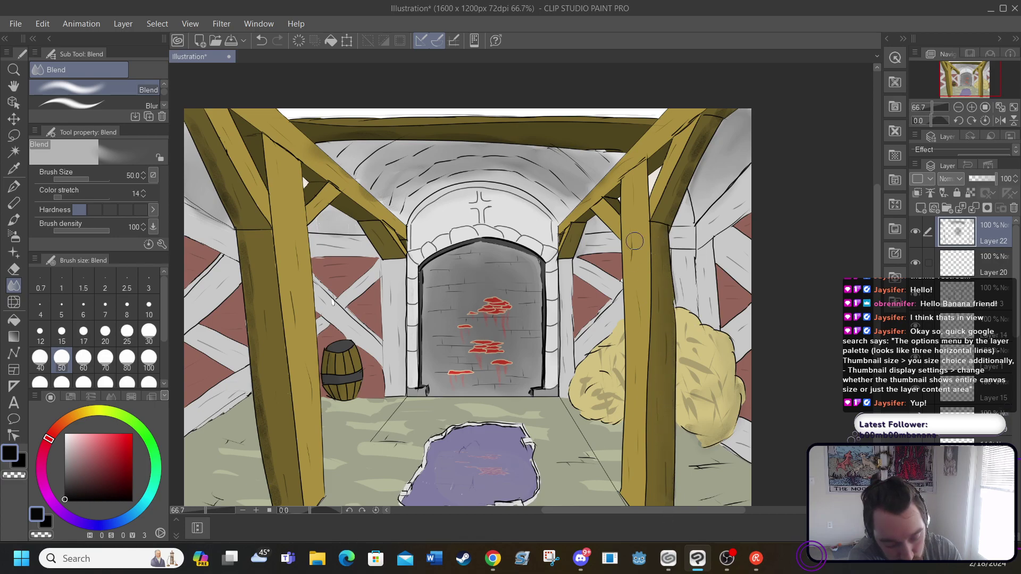
{"action": "left_click_drag", "start_coordinate": [671, 216], "coordinate": [717, 112]}
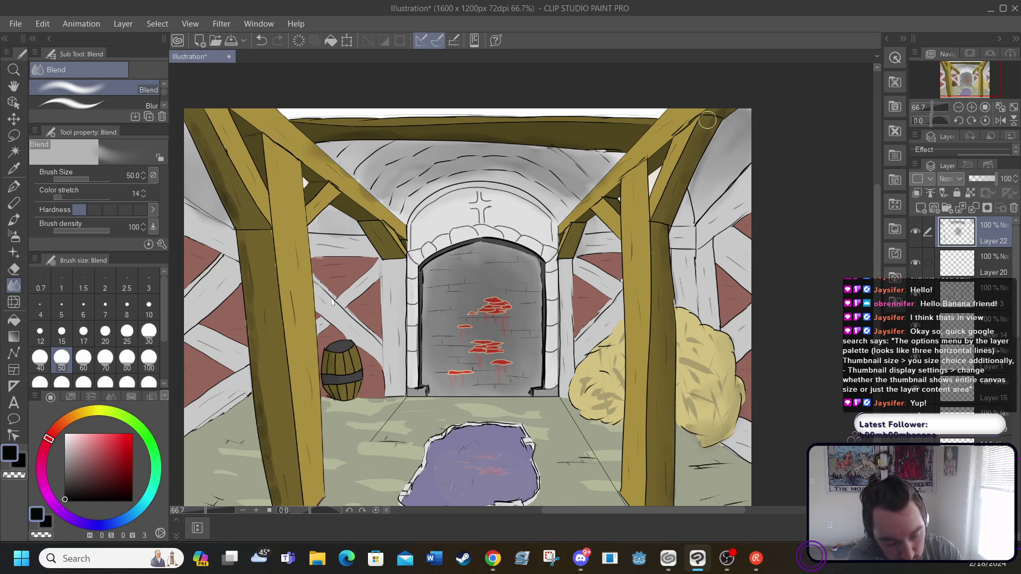
{"action": "left_click_drag", "start_coordinate": [200, 140], "coordinate": [240, 242]}
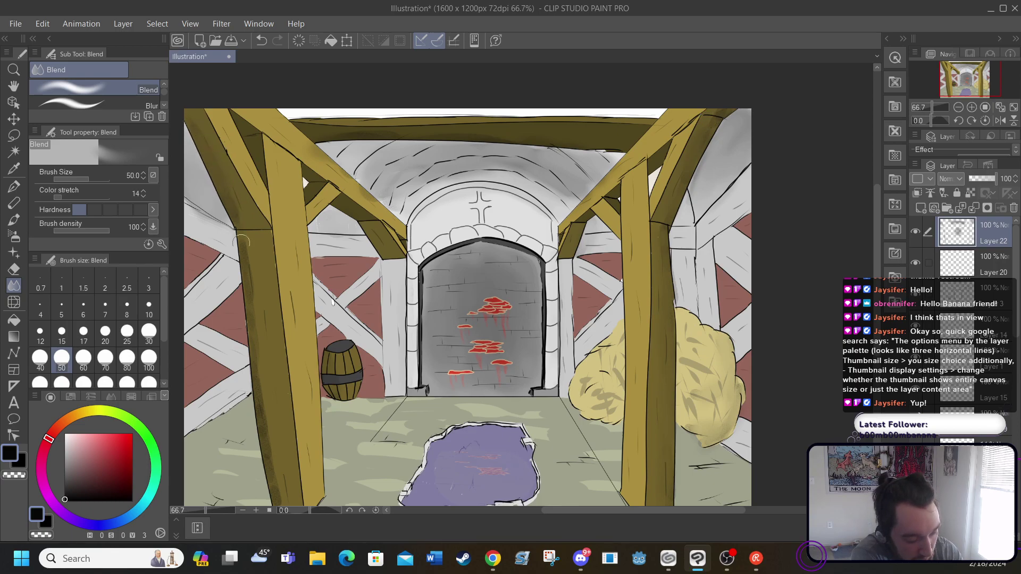
{"action": "left_click_drag", "start_coordinate": [250, 320], "coordinate": [269, 474]}
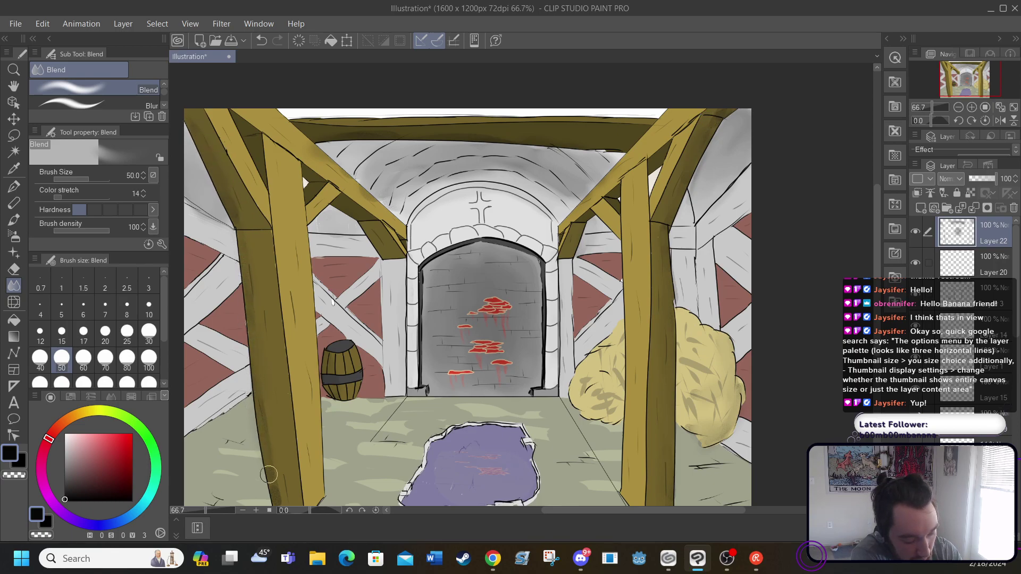
{"action": "left_click_drag", "start_coordinate": [262, 436], "coordinate": [258, 423]}
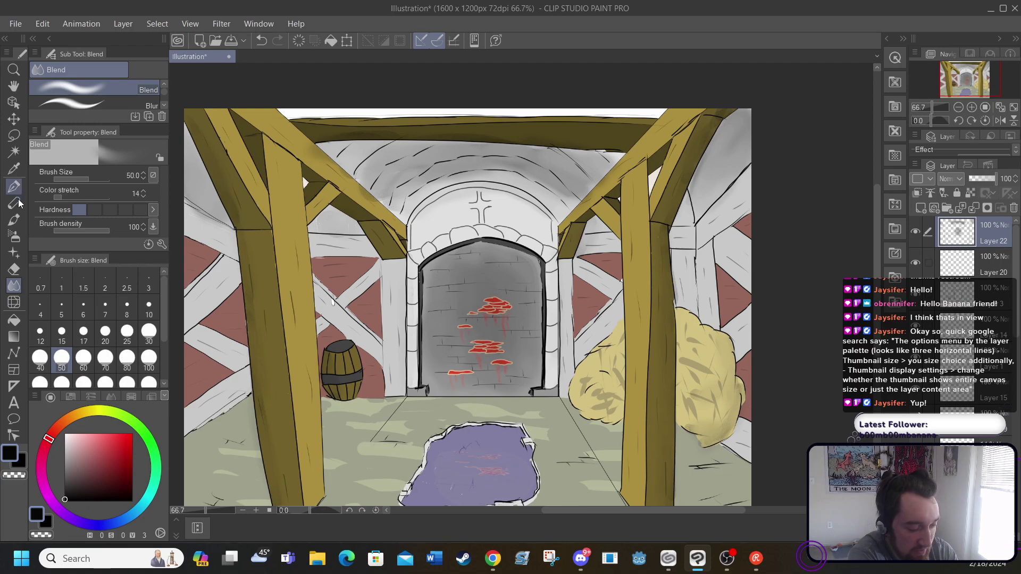
Paint broad dark strokes over the outer walls and floor at both sides of the picture with the Round watercolor brush at size 15
{"action": "left_click", "coordinate": [14, 219]}
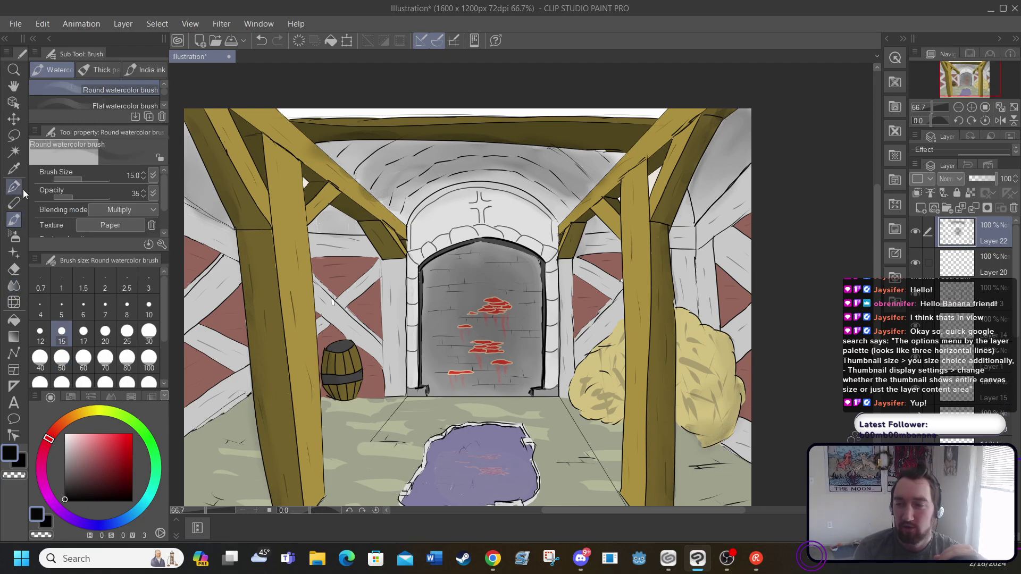
{"action": "key", "text": "alt+Tab"}
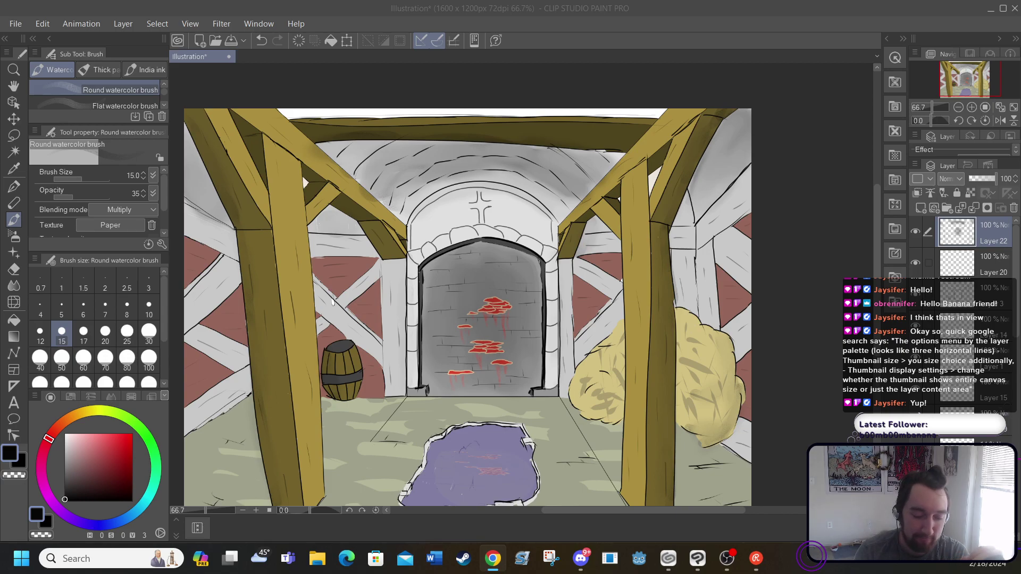
{"action": "left_click", "coordinate": [160, 419]}
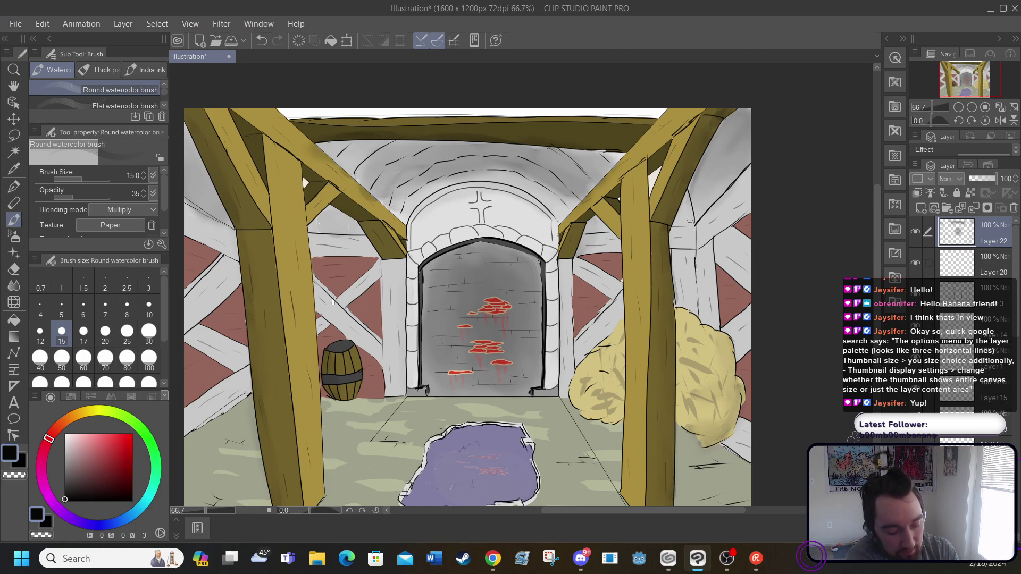
{"action": "mouse_move", "coordinate": [221, 238]}
{"action": "left_mouse_down"}
{"action": "mouse_move", "coordinate": [198, 273]}
{"action": "mouse_move", "coordinate": [217, 449]}
{"action": "mouse_move", "coordinate": [201, 288]}
{"action": "mouse_move", "coordinate": [196, 439]}
{"action": "mouse_move", "coordinate": [229, 242]}
{"action": "mouse_move", "coordinate": [242, 465]}
{"action": "mouse_move", "coordinate": [213, 404]}
{"action": "left_mouse_up"}
{"action": "left_click_drag", "start_coordinate": [263, 506], "coordinate": [219, 449]}
{"action": "left_click_drag", "start_coordinate": [247, 490], "coordinate": [210, 442]}
{"action": "mouse_move", "coordinate": [204, 441]}
{"action": "left_mouse_down"}
{"action": "mouse_move", "coordinate": [225, 468]}
{"action": "mouse_move", "coordinate": [211, 399]}
{"action": "mouse_move", "coordinate": [209, 272]}
{"action": "mouse_move", "coordinate": [225, 239]}
{"action": "mouse_move", "coordinate": [219, 221]}
{"action": "mouse_move", "coordinate": [202, 277]}
{"action": "mouse_move", "coordinate": [189, 213]}
{"action": "mouse_move", "coordinate": [216, 479]}
{"action": "mouse_move", "coordinate": [234, 497]}
{"action": "mouse_move", "coordinate": [199, 482]}
{"action": "mouse_move", "coordinate": [202, 499]}
{"action": "mouse_move", "coordinate": [213, 441]}
{"action": "mouse_move", "coordinate": [196, 335]}
{"action": "mouse_move", "coordinate": [193, 356]}
{"action": "mouse_move", "coordinate": [205, 189]}
{"action": "left_mouse_up"}
{"action": "mouse_move", "coordinate": [687, 223]}
{"action": "left_mouse_down"}
{"action": "mouse_move", "coordinate": [726, 290]}
{"action": "mouse_move", "coordinate": [744, 375]}
{"action": "mouse_move", "coordinate": [732, 328]}
{"action": "mouse_move", "coordinate": [685, 497]}
{"action": "mouse_move", "coordinate": [712, 462]}
{"action": "mouse_move", "coordinate": [751, 267]}
{"action": "mouse_move", "coordinate": [721, 240]}
{"action": "mouse_move", "coordinate": [701, 192]}
{"action": "mouse_move", "coordinate": [726, 196]}
{"action": "mouse_move", "coordinate": [725, 176]}
{"action": "mouse_move", "coordinate": [746, 196]}
{"action": "mouse_move", "coordinate": [744, 388]}
{"action": "mouse_move", "coordinate": [731, 471]}
{"action": "mouse_move", "coordinate": [699, 500]}
{"action": "mouse_move", "coordinate": [722, 195]}
{"action": "mouse_move", "coordinate": [697, 190]}
{"action": "mouse_move", "coordinate": [733, 163]}
{"action": "left_mouse_up"}
Smooth the dark strokes over the outer walls and floor at both sides of the picture with the Blend tool at size 50
{"action": "left_click", "coordinate": [14, 285]}
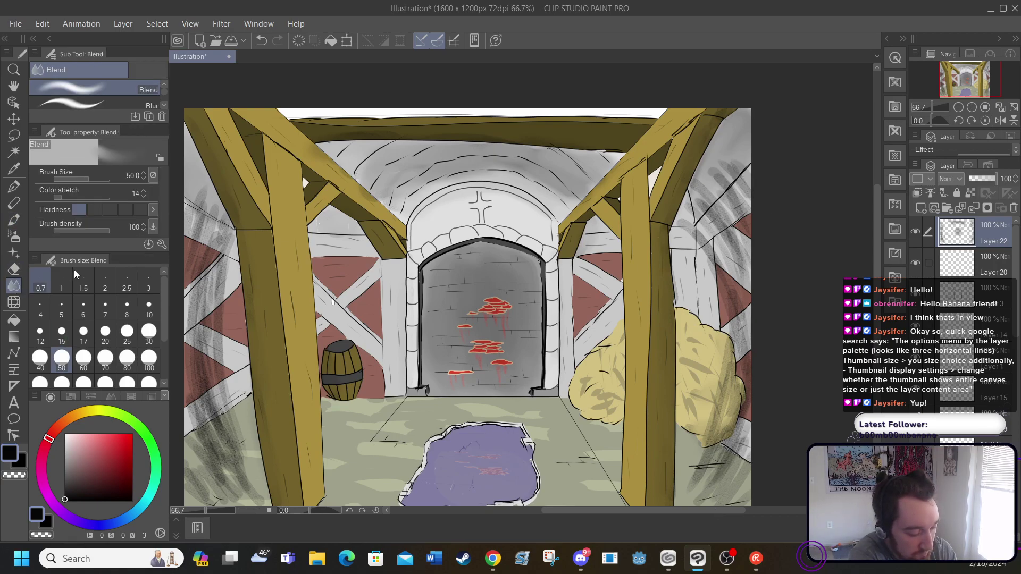
{"action": "mouse_move", "coordinate": [222, 255]}
{"action": "left_mouse_down"}
{"action": "mouse_move", "coordinate": [218, 278]}
{"action": "mouse_move", "coordinate": [221, 240]}
{"action": "mouse_move", "coordinate": [201, 290]}
{"action": "mouse_move", "coordinate": [200, 197]}
{"action": "left_mouse_up"}
{"action": "mouse_move", "coordinate": [192, 246]}
{"action": "left_mouse_down"}
{"action": "mouse_move", "coordinate": [191, 353]}
{"action": "mouse_move", "coordinate": [195, 366]}
{"action": "mouse_move", "coordinate": [200, 304]}
{"action": "mouse_move", "coordinate": [215, 395]}
{"action": "mouse_move", "coordinate": [193, 300]}
{"action": "mouse_move", "coordinate": [218, 410]}
{"action": "left_mouse_up"}
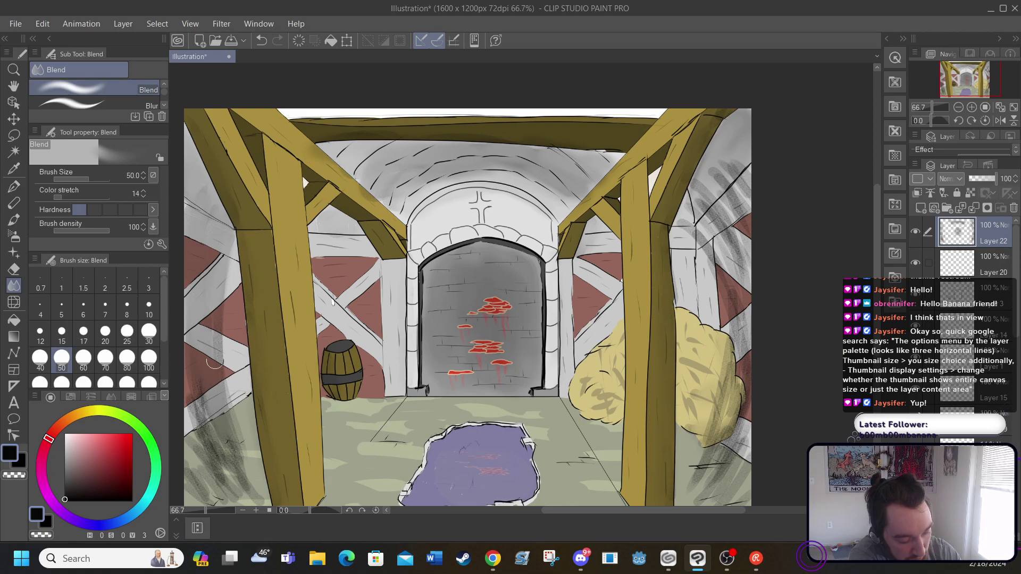
{"action": "mouse_move", "coordinate": [215, 362]}
{"action": "left_mouse_down"}
{"action": "mouse_move", "coordinate": [208, 332]}
{"action": "mouse_move", "coordinate": [244, 479]}
{"action": "mouse_move", "coordinate": [212, 421]}
{"action": "mouse_move", "coordinate": [197, 418]}
{"action": "mouse_move", "coordinate": [213, 456]}
{"action": "mouse_move", "coordinate": [208, 475]}
{"action": "mouse_move", "coordinate": [188, 462]}
{"action": "mouse_move", "coordinate": [186, 481]}
{"action": "mouse_move", "coordinate": [178, 400]}
{"action": "mouse_move", "coordinate": [234, 477]}
{"action": "mouse_move", "coordinate": [197, 346]}
{"action": "left_mouse_up"}
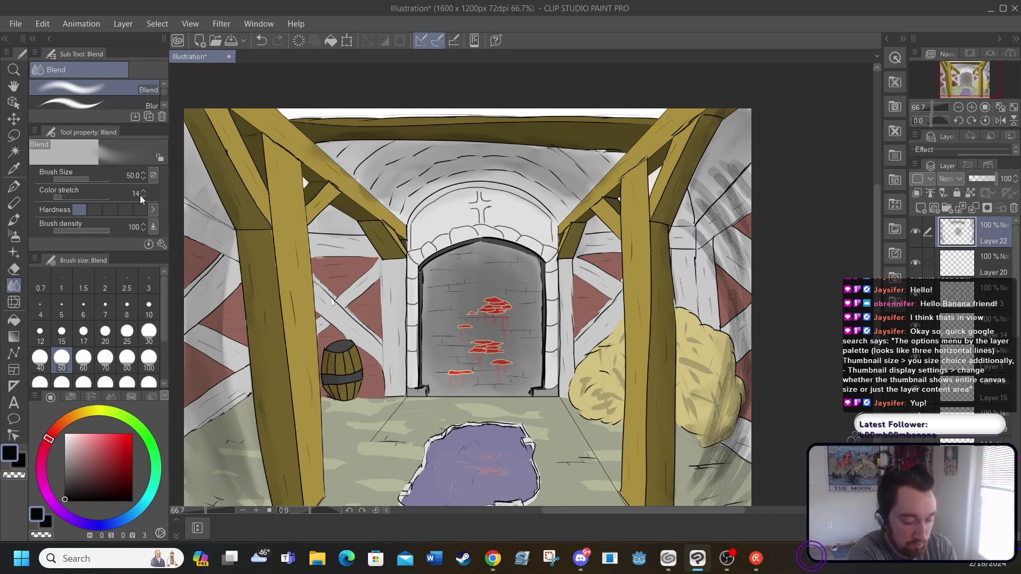
{"action": "mouse_move", "coordinate": [695, 219]}
{"action": "left_mouse_down"}
{"action": "mouse_move", "coordinate": [723, 259]}
{"action": "mouse_move", "coordinate": [700, 234]}
{"action": "mouse_move", "coordinate": [737, 317]}
{"action": "mouse_move", "coordinate": [740, 355]}
{"action": "mouse_move", "coordinate": [730, 341]}
{"action": "mouse_move", "coordinate": [694, 499]}
{"action": "mouse_move", "coordinate": [710, 493]}
{"action": "mouse_move", "coordinate": [736, 447]}
{"action": "left_mouse_up"}
{"action": "scroll", "coordinate": [738, 487], "scroll_direction": "right", "scroll_amount": 3}
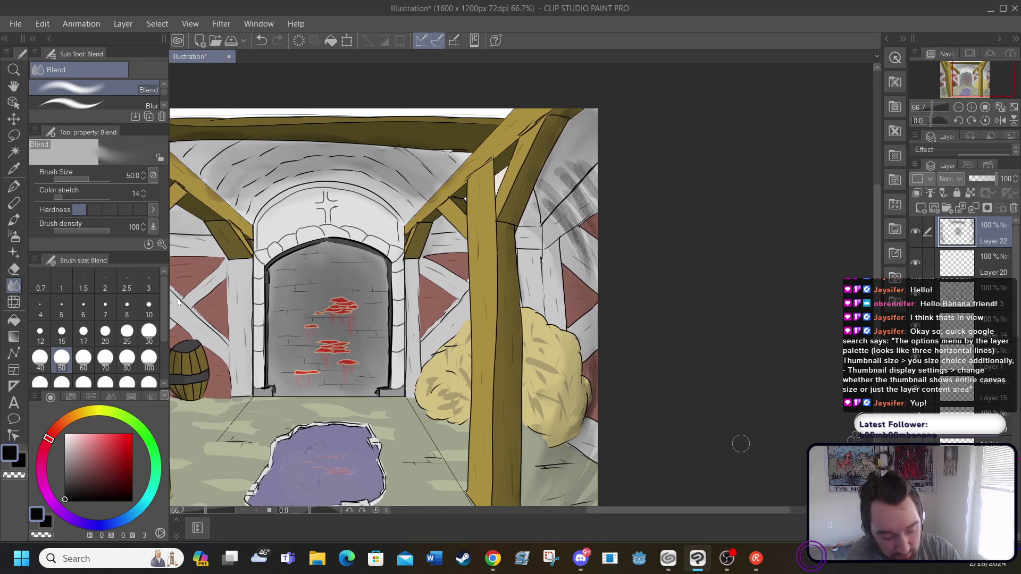
{"action": "scroll", "coordinate": [602, 514], "scroll_direction": "left", "scroll_amount": 1}
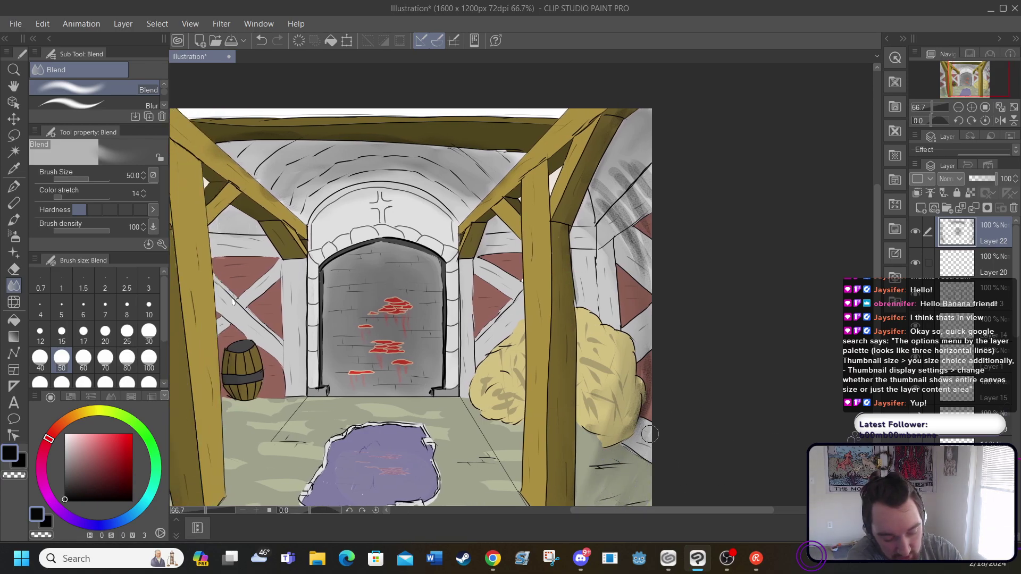
{"action": "mouse_move", "coordinate": [591, 195]}
{"action": "left_mouse_down"}
{"action": "mouse_move", "coordinate": [656, 269]}
{"action": "mouse_move", "coordinate": [587, 179]}
{"action": "mouse_move", "coordinate": [664, 219]}
{"action": "mouse_move", "coordinate": [676, 202]}
{"action": "mouse_move", "coordinate": [639, 150]}
{"action": "left_mouse_up"}
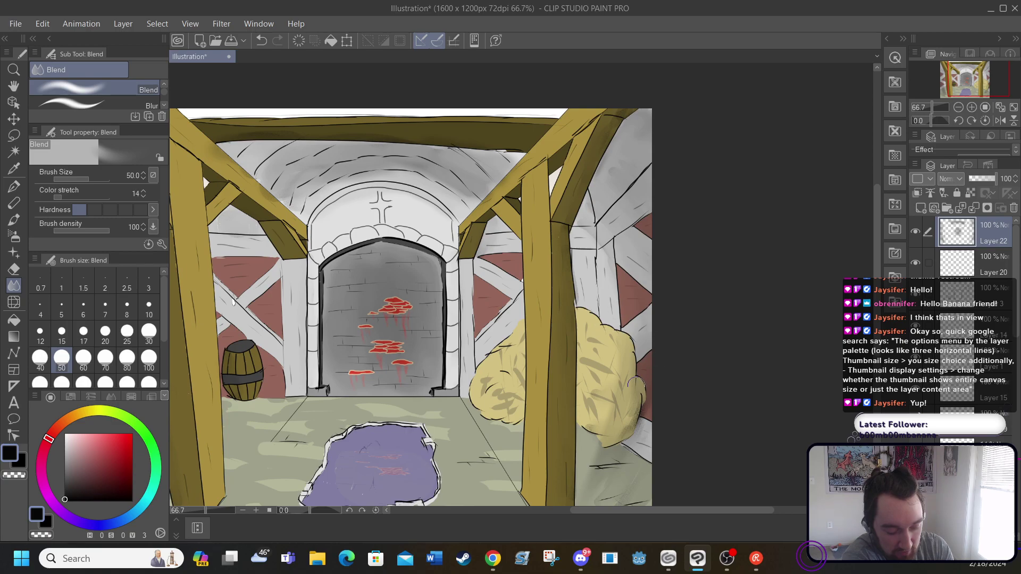
Paint white highlights on the purple rug and around the cross above the doorway with the Round watercolor brush at size 15
{"action": "left_click_drag", "start_coordinate": [655, 509], "coordinate": [606, 515]}
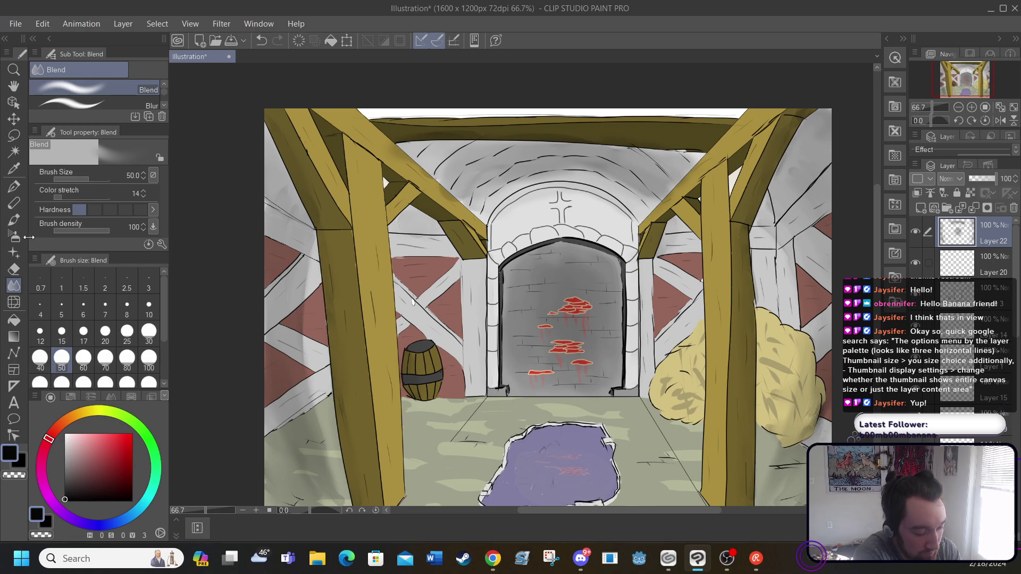
{"action": "left_click", "coordinate": [18, 224]}
{"action": "left_click", "coordinate": [65, 435]}
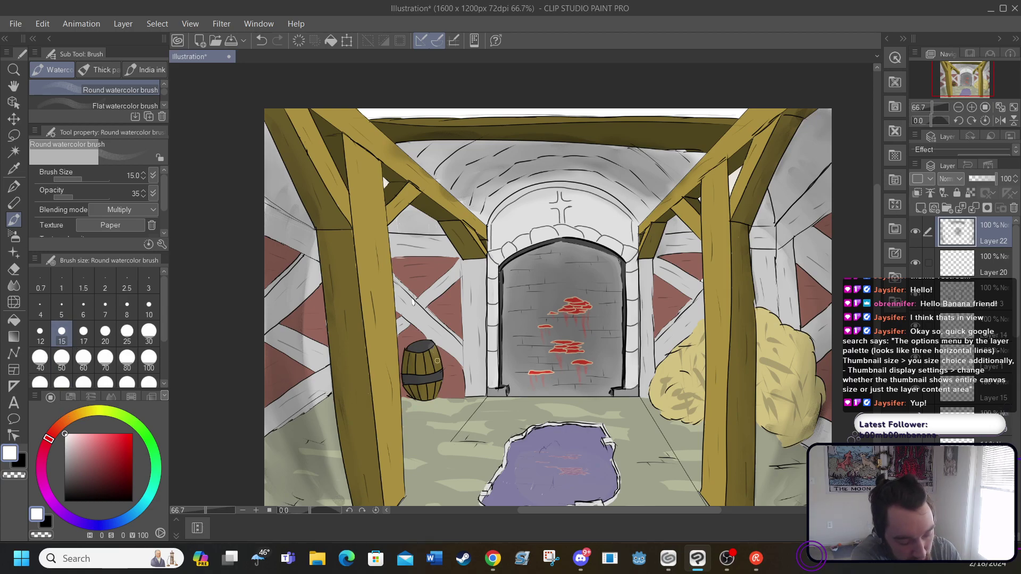
{"action": "mouse_move", "coordinate": [435, 365]}
{"action": "left_mouse_down"}
{"action": "mouse_move", "coordinate": [435, 396]}
{"action": "mouse_move", "coordinate": [425, 346]}
{"action": "left_mouse_up"}
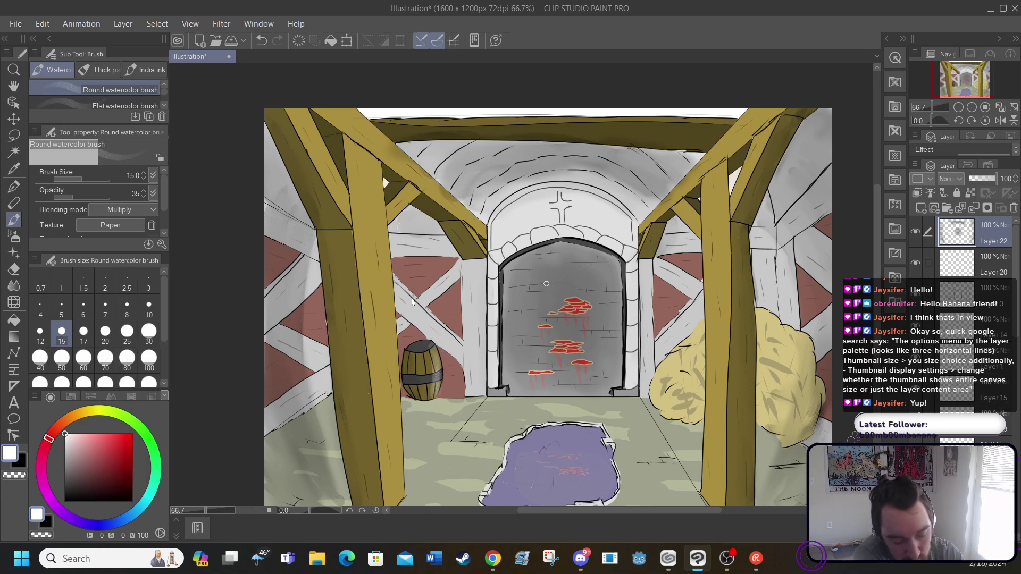
{"action": "mouse_move", "coordinate": [523, 460]}
{"action": "left_mouse_down"}
{"action": "mouse_move", "coordinate": [576, 454]}
{"action": "mouse_move", "coordinate": [543, 460]}
{"action": "mouse_move", "coordinate": [587, 470]}
{"action": "mouse_move", "coordinate": [522, 492]}
{"action": "mouse_move", "coordinate": [569, 491]}
{"action": "mouse_move", "coordinate": [514, 487]}
{"action": "mouse_move", "coordinate": [561, 472]}
{"action": "mouse_move", "coordinate": [530, 485]}
{"action": "mouse_move", "coordinate": [572, 441]}
{"action": "mouse_move", "coordinate": [555, 445]}
{"action": "mouse_move", "coordinate": [585, 462]}
{"action": "mouse_move", "coordinate": [536, 461]}
{"action": "mouse_move", "coordinate": [583, 450]}
{"action": "mouse_move", "coordinate": [557, 473]}
{"action": "mouse_move", "coordinate": [591, 450]}
{"action": "left_mouse_up"}
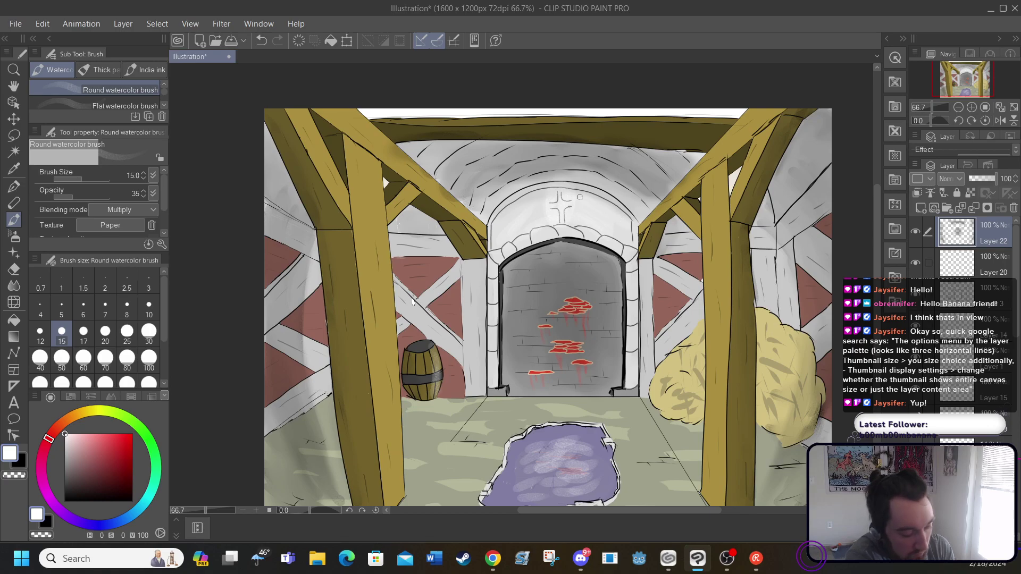
Soften the white highlights on the rug and around the cross above the doorway with the Blend tool at size 50
{"action": "left_click", "coordinate": [13, 285]}
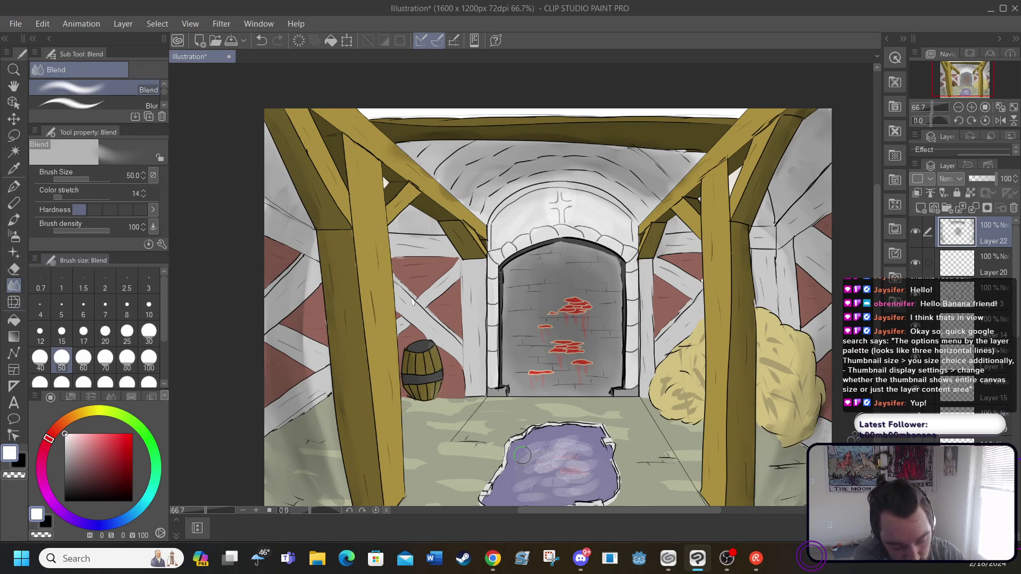
{"action": "mouse_move", "coordinate": [522, 455]}
{"action": "left_mouse_down"}
{"action": "mouse_move", "coordinate": [576, 444]}
{"action": "mouse_move", "coordinate": [537, 450]}
{"action": "mouse_move", "coordinate": [576, 462]}
{"action": "mouse_move", "coordinate": [535, 475]}
{"action": "mouse_move", "coordinate": [582, 471]}
{"action": "mouse_move", "coordinate": [530, 489]}
{"action": "mouse_move", "coordinate": [602, 479]}
{"action": "mouse_move", "coordinate": [566, 476]}
{"action": "mouse_move", "coordinate": [572, 453]}
{"action": "left_mouse_up"}
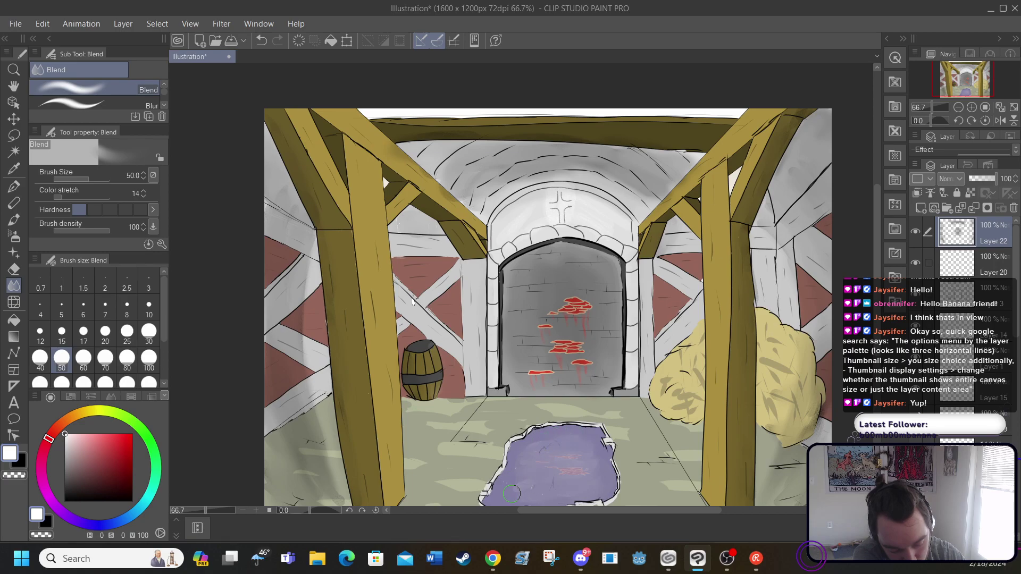
{"action": "mouse_move", "coordinate": [518, 495]}
{"action": "left_mouse_down"}
{"action": "mouse_move", "coordinate": [555, 485]}
{"action": "mouse_move", "coordinate": [533, 479]}
{"action": "mouse_move", "coordinate": [523, 450]}
{"action": "mouse_move", "coordinate": [573, 420]}
{"action": "mouse_move", "coordinate": [566, 406]}
{"action": "mouse_move", "coordinate": [540, 411]}
{"action": "mouse_move", "coordinate": [517, 484]}
{"action": "mouse_move", "coordinate": [546, 485]}
{"action": "mouse_move", "coordinate": [530, 488]}
{"action": "mouse_move", "coordinate": [546, 455]}
{"action": "left_mouse_up"}
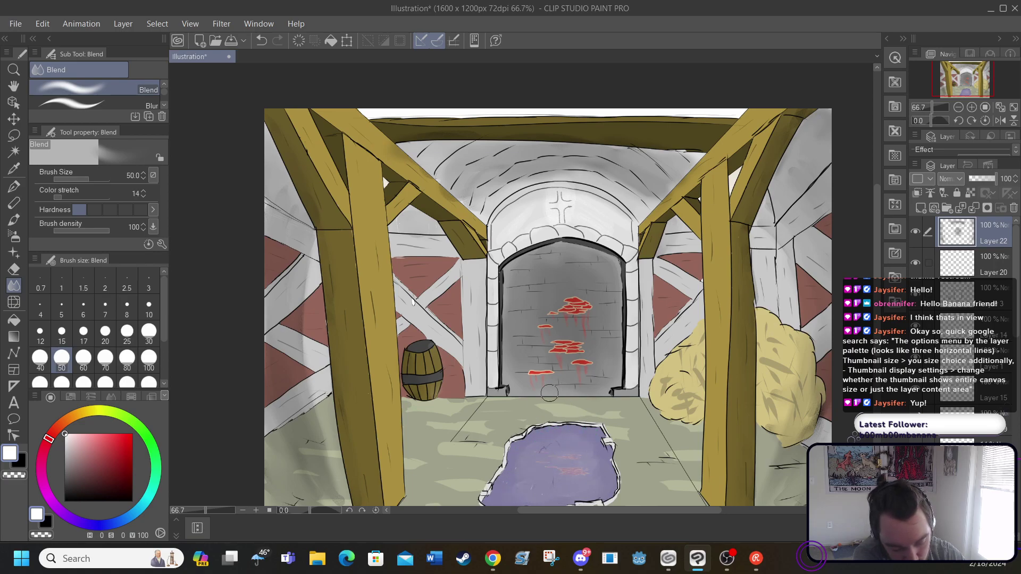
{"action": "mouse_move", "coordinate": [547, 206]}
{"action": "left_mouse_down"}
{"action": "mouse_move", "coordinate": [564, 183]}
{"action": "mouse_move", "coordinate": [555, 185]}
{"action": "mouse_move", "coordinate": [565, 208]}
{"action": "mouse_move", "coordinate": [562, 181]}
{"action": "mouse_move", "coordinate": [553, 205]}
{"action": "mouse_move", "coordinate": [551, 174]}
{"action": "left_mouse_up"}
{"action": "left_click", "coordinate": [259, 42]}
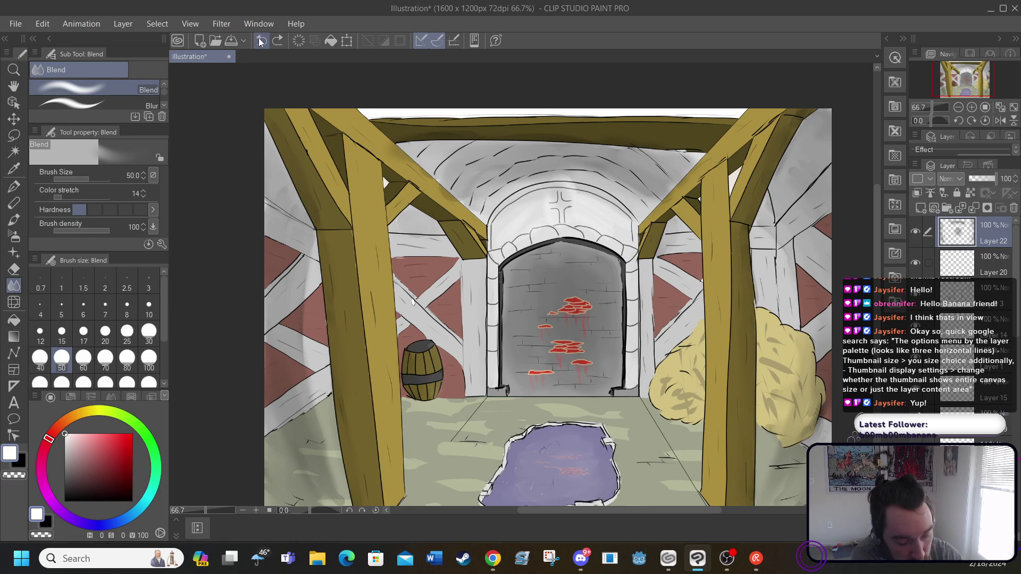
{"action": "left_click", "coordinate": [259, 43]}
{"action": "mouse_move", "coordinate": [542, 205]}
{"action": "left_mouse_down"}
{"action": "mouse_move", "coordinate": [583, 198]}
{"action": "mouse_move", "coordinate": [564, 188]}
{"action": "mouse_move", "coordinate": [580, 190]}
{"action": "mouse_move", "coordinate": [546, 176]}
{"action": "mouse_move", "coordinate": [540, 202]}
{"action": "mouse_move", "coordinate": [530, 200]}
{"action": "mouse_move", "coordinate": [562, 177]}
{"action": "mouse_move", "coordinate": [554, 206]}
{"action": "left_mouse_up"}
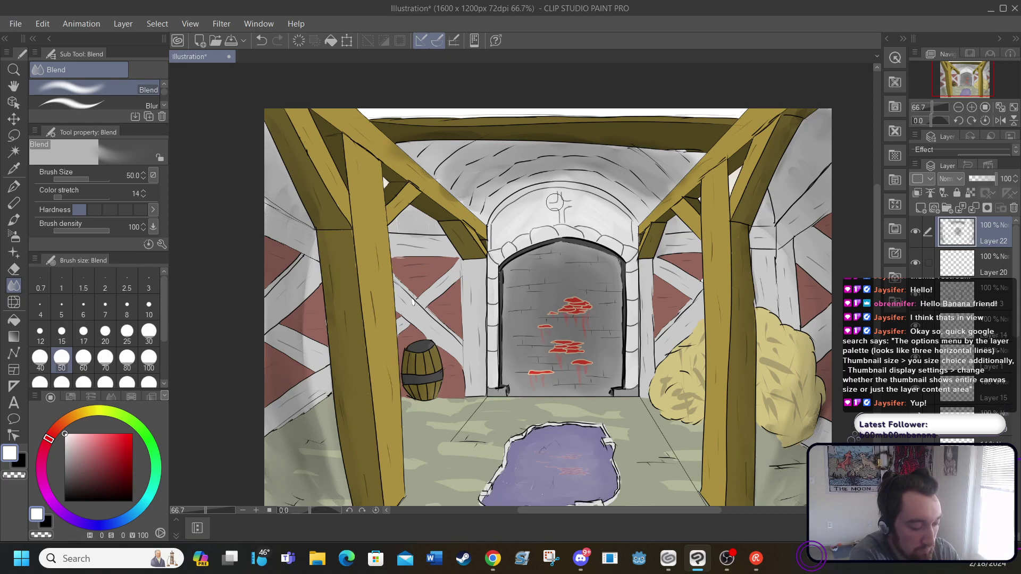
Paint white highlights down the inner edges of both wooden posts with the size 15 Round watercolor brush, and soften them with the Blend tool
{"action": "left_click", "coordinate": [15, 219]}
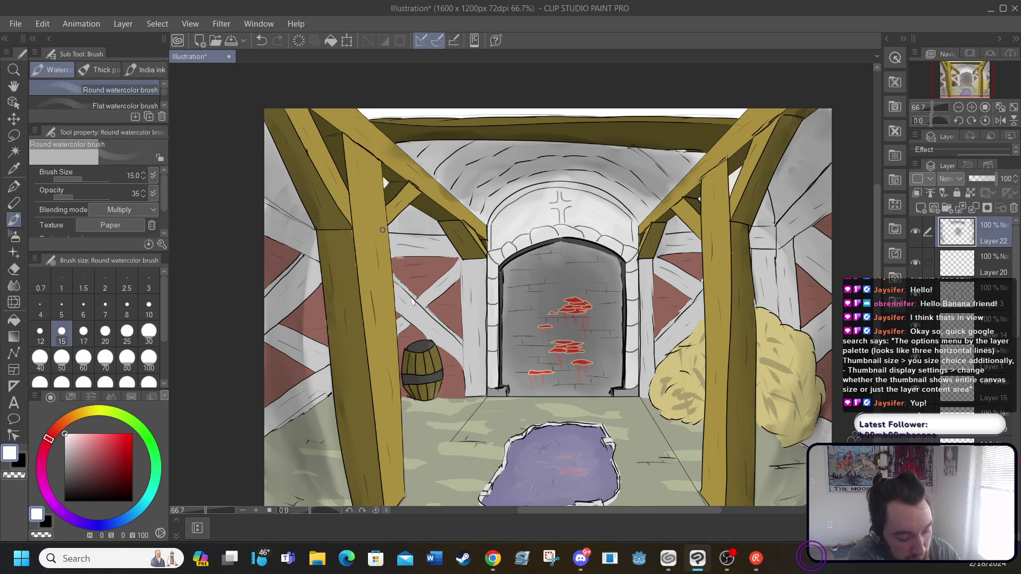
{"action": "left_click_drag", "start_coordinate": [382, 228], "coordinate": [402, 500]}
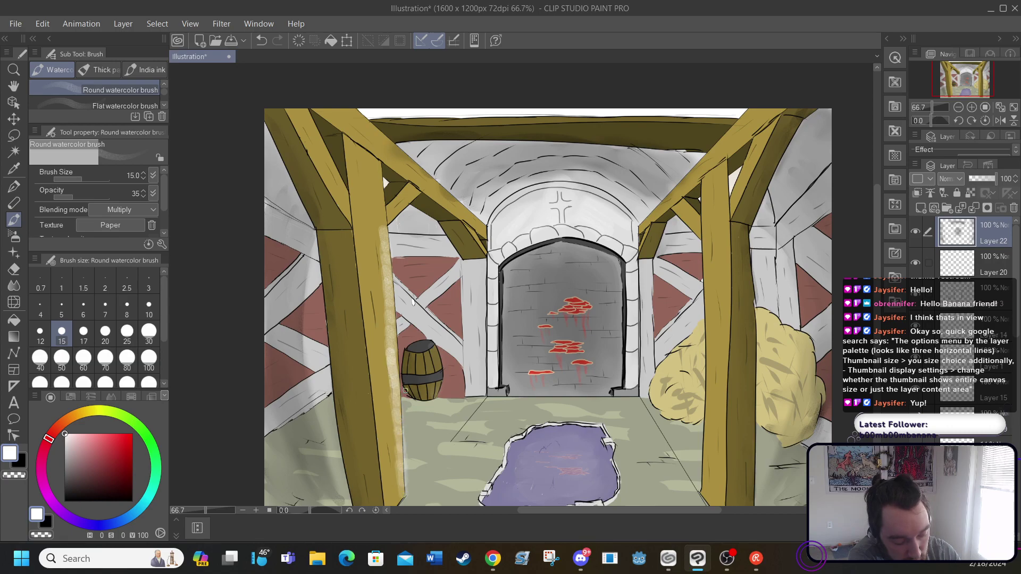
{"action": "left_click_drag", "start_coordinate": [702, 226], "coordinate": [705, 495]}
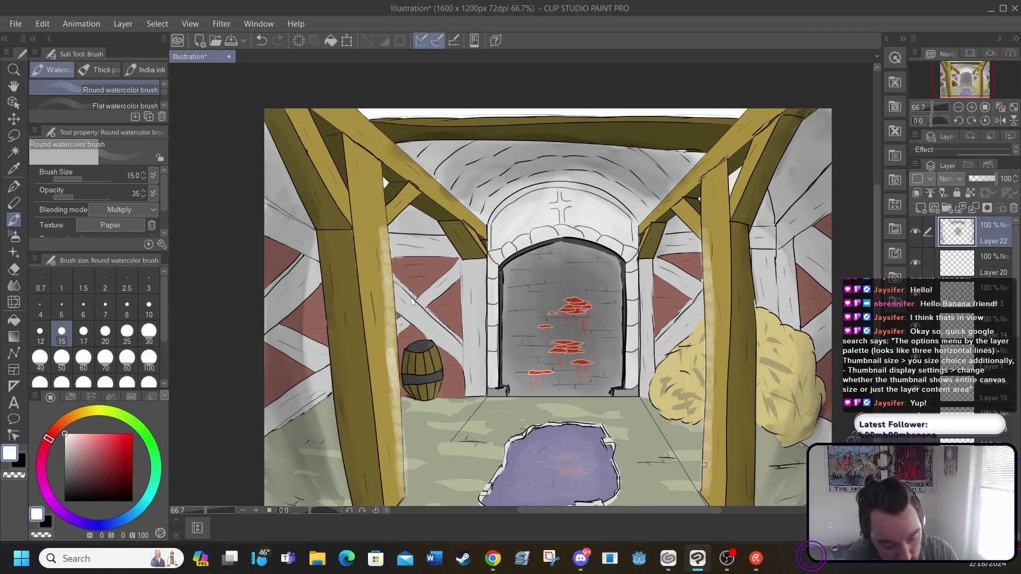
{"action": "left_click", "coordinate": [14, 285]}
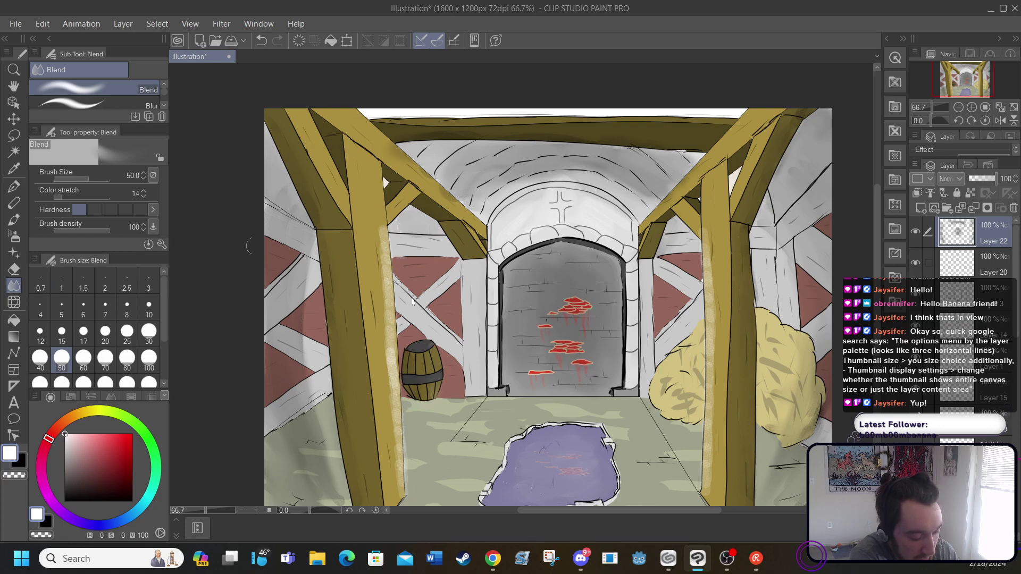
{"action": "mouse_move", "coordinate": [380, 223]}
{"action": "left_mouse_down"}
{"action": "mouse_move", "coordinate": [400, 459]}
{"action": "mouse_move", "coordinate": [403, 430]}
{"action": "left_mouse_up"}
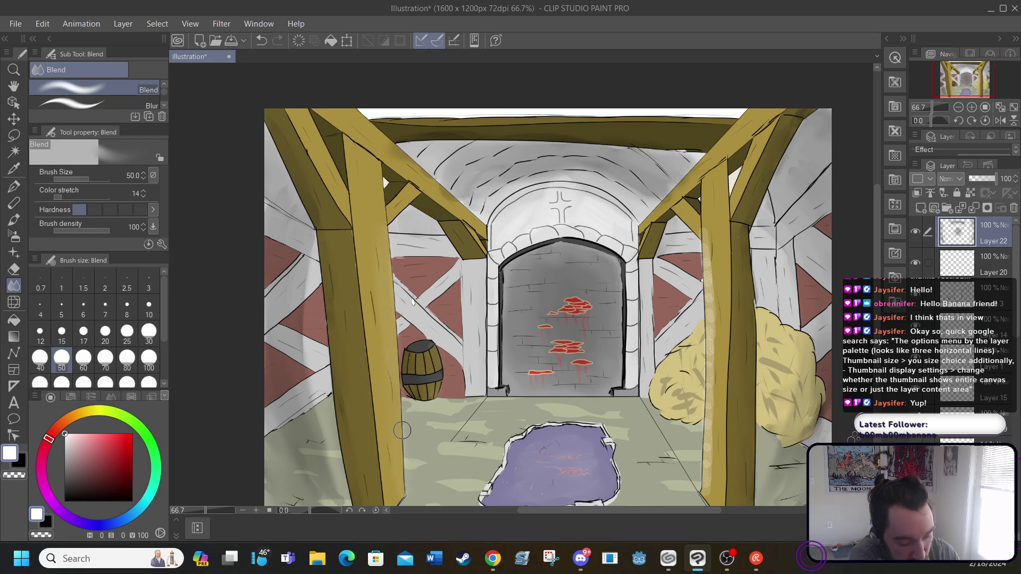
{"action": "mouse_move", "coordinate": [704, 244]}
{"action": "left_mouse_down"}
{"action": "mouse_move", "coordinate": [715, 335]}
{"action": "mouse_move", "coordinate": [702, 479]}
{"action": "left_mouse_up"}
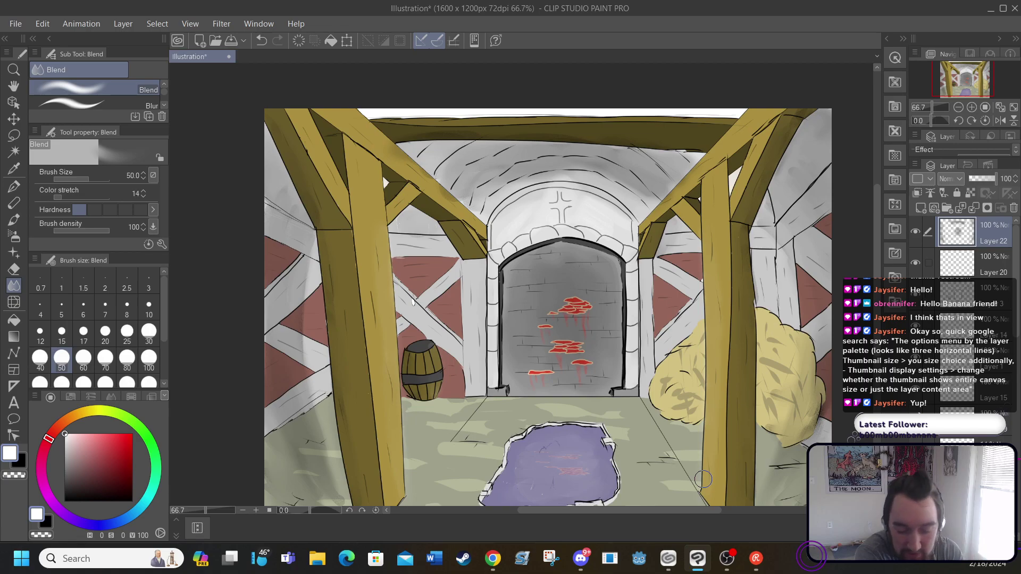
Fill the white gap between the right post's upper beams on Layer 10 with the dark brown sampled from the wood, using the G-pen at size 3
{"action": "left_click_drag", "start_coordinate": [878, 273], "coordinate": [880, 286]}
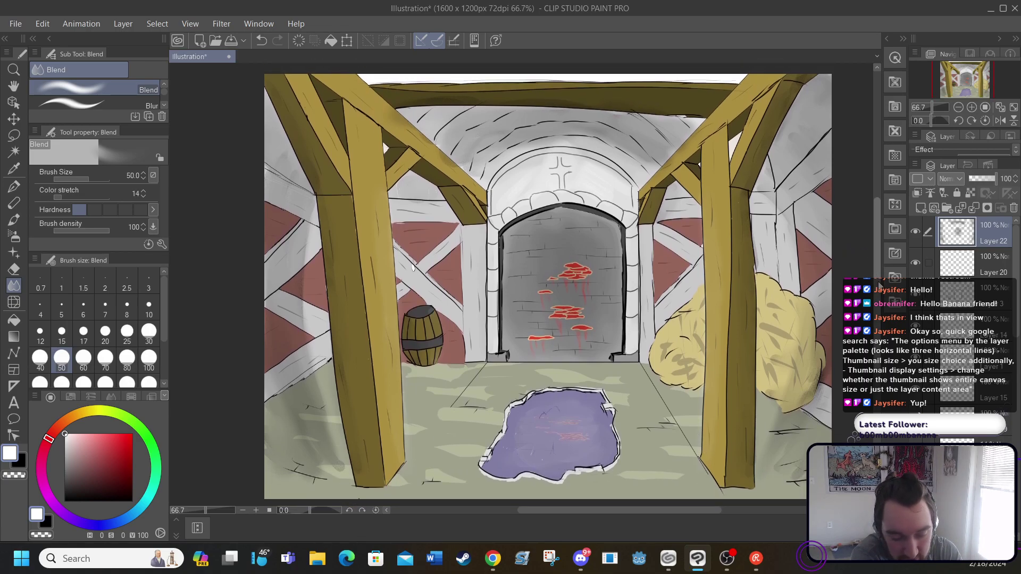
{"action": "left_click_drag", "start_coordinate": [521, 510], "coordinate": [539, 511]}
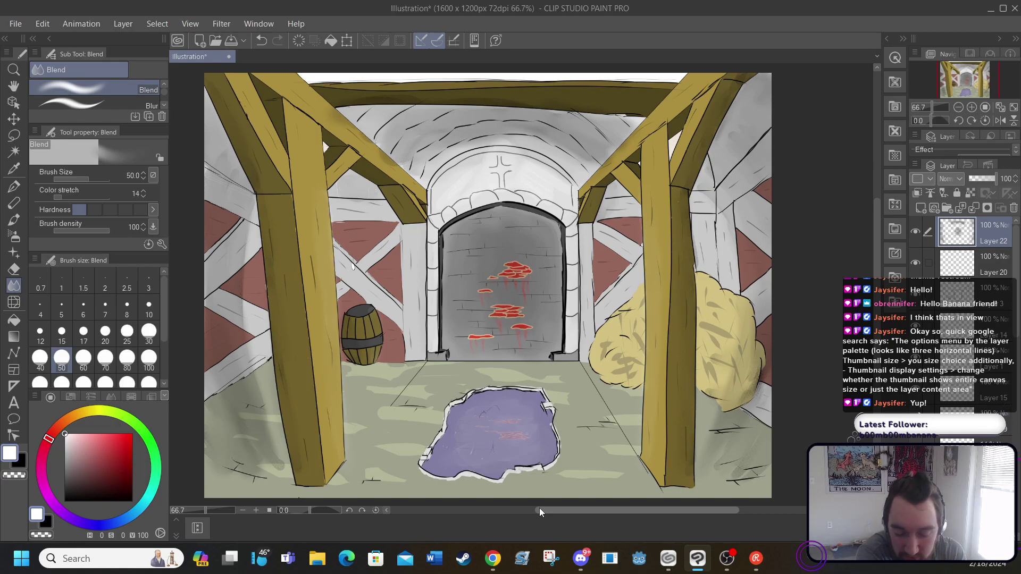
{"action": "left_click_drag", "start_coordinate": [1016, 272], "coordinate": [1015, 362]}
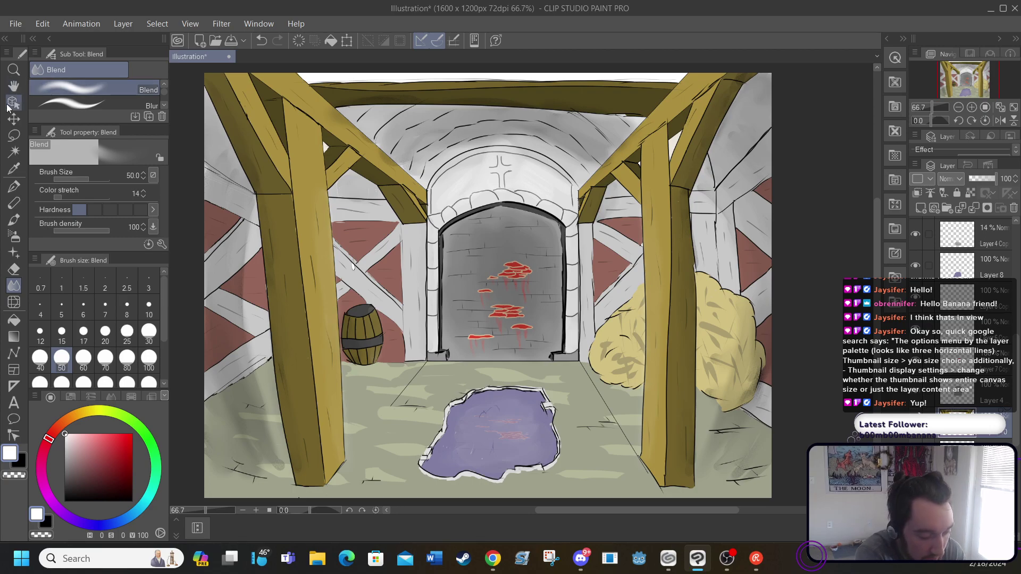
{"action": "left_click", "coordinate": [21, 187]}
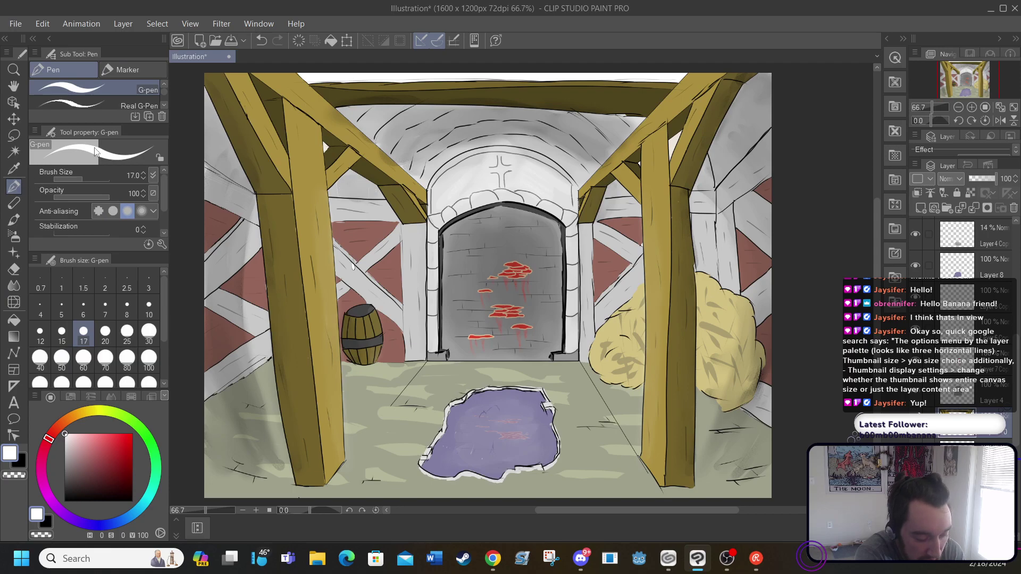
{"action": "left_click", "coordinate": [14, 169]}
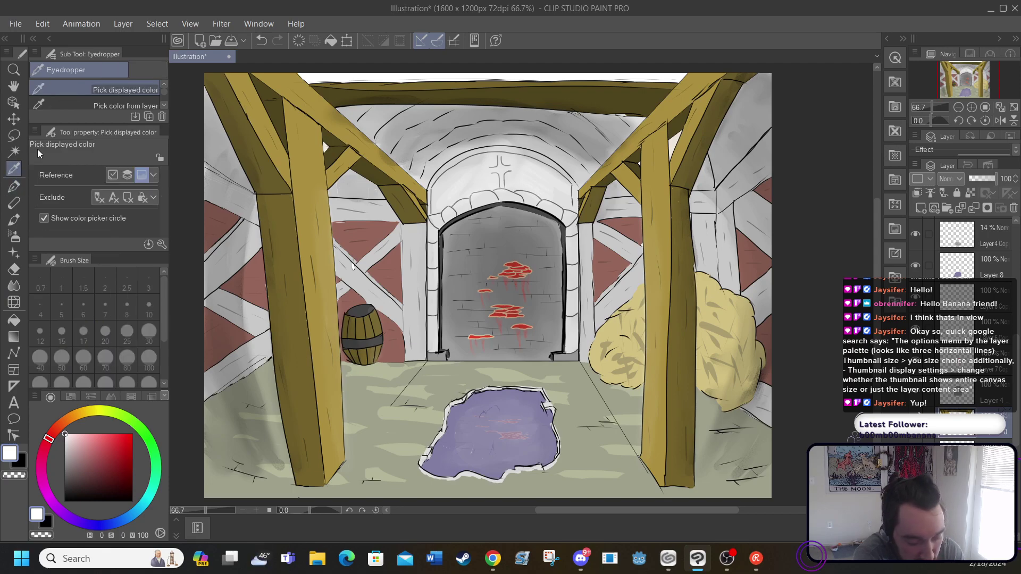
{"action": "left_click", "coordinate": [330, 153]}
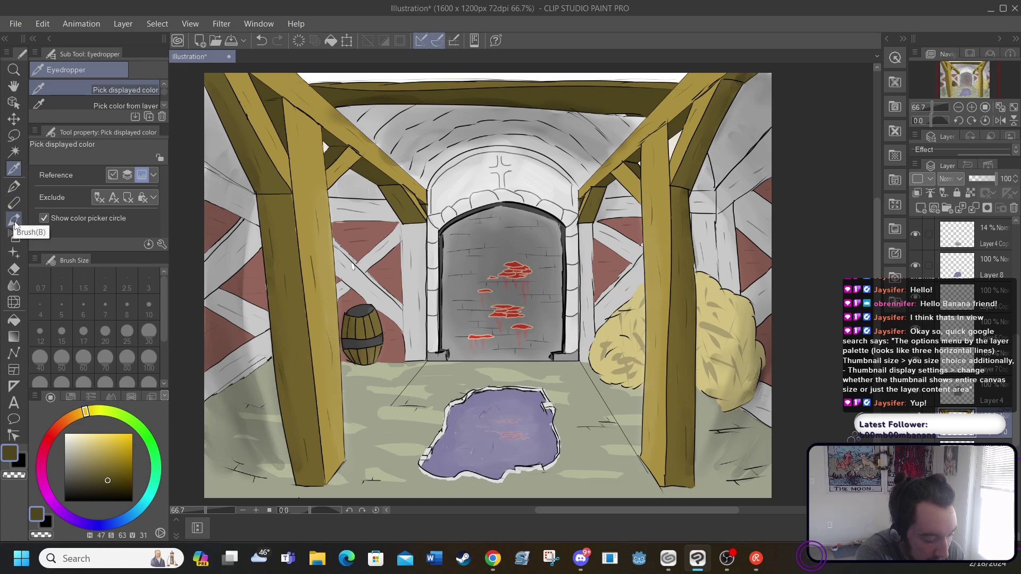
{"action": "left_click", "coordinate": [14, 188]}
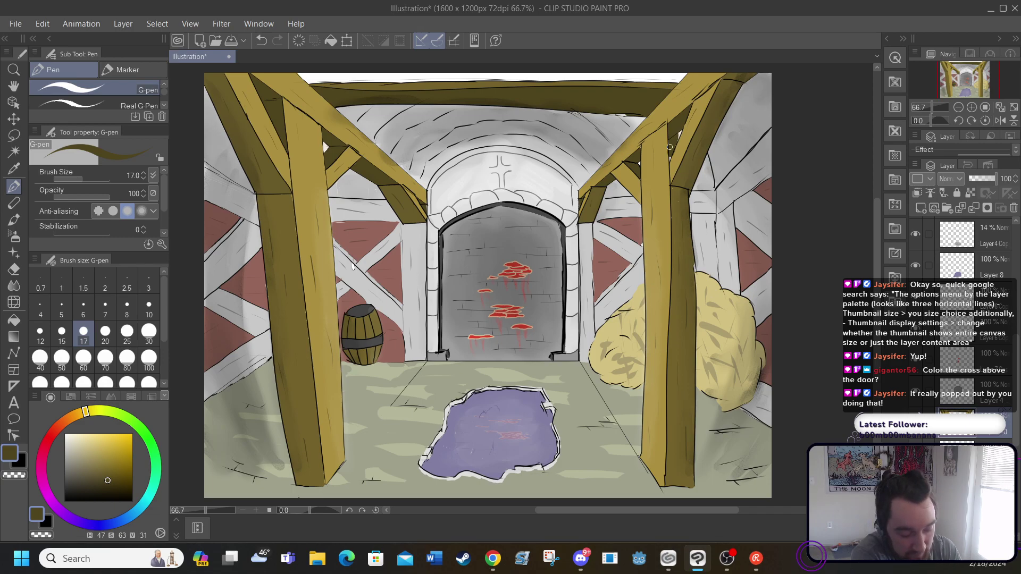
{"action": "left_click", "coordinate": [256, 510]}
{"action": "left_click", "coordinate": [256, 510]}
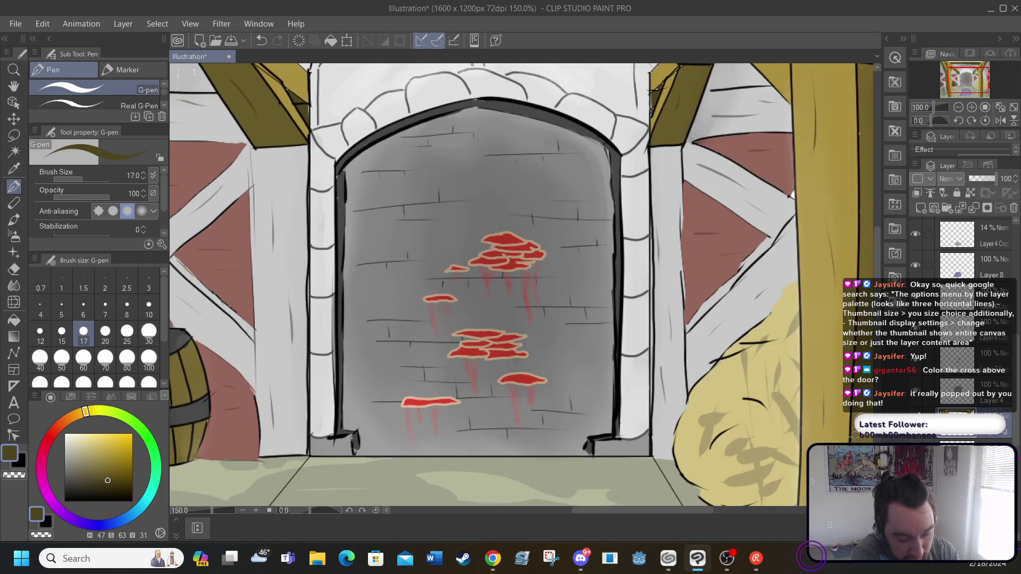
{"action": "left_click_drag", "start_coordinate": [590, 510], "coordinate": [644, 511]}
{"action": "scroll", "coordinate": [876, 278], "scroll_direction": "up", "scroll_amount": 5}
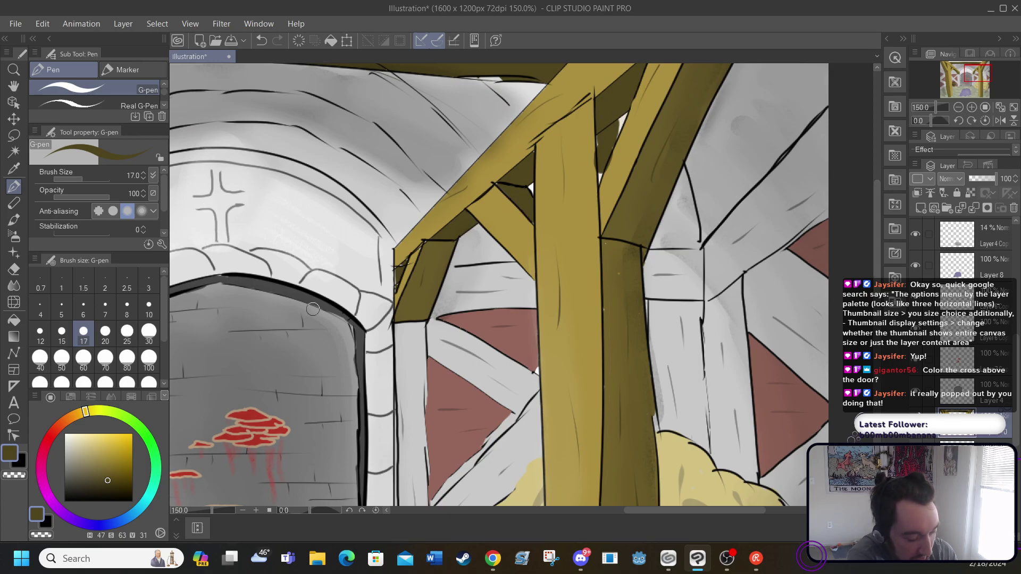
{"action": "left_click", "coordinate": [149, 282]}
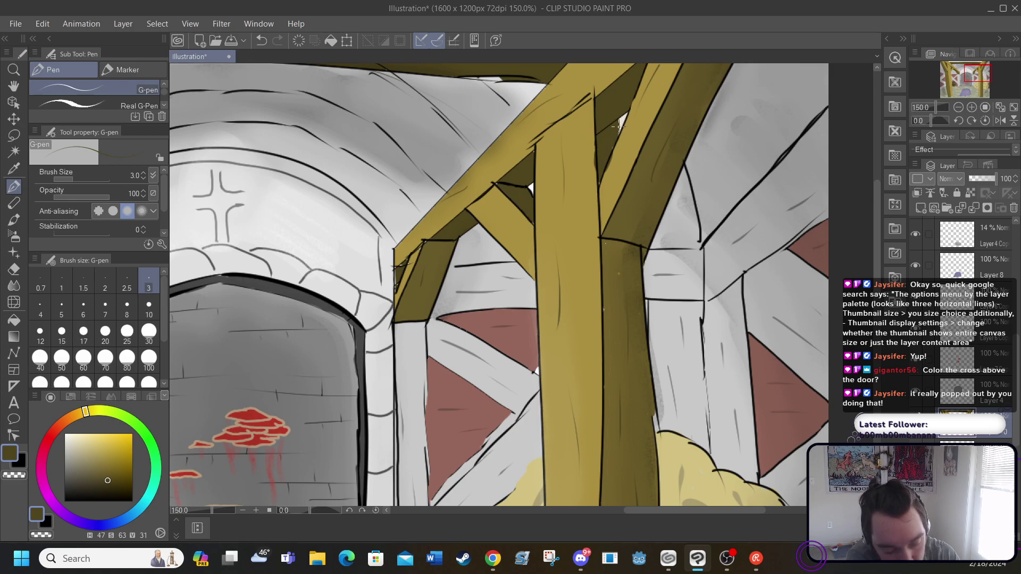
{"action": "left_click_drag", "start_coordinate": [618, 127], "coordinate": [618, 123]}
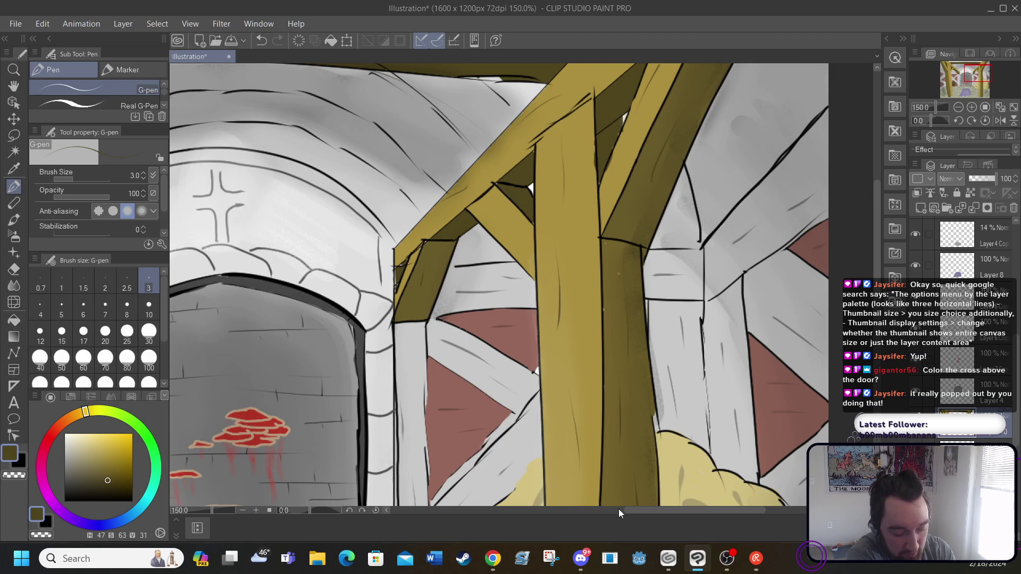
Make the shading layer, Layer 22, active again and return to the whole-picture view at 66.7%
{"action": "left_click_drag", "start_coordinate": [620, 511], "coordinate": [578, 511]}
{"action": "scroll", "coordinate": [1016, 343], "scroll_direction": "up", "scroll_amount": 1}
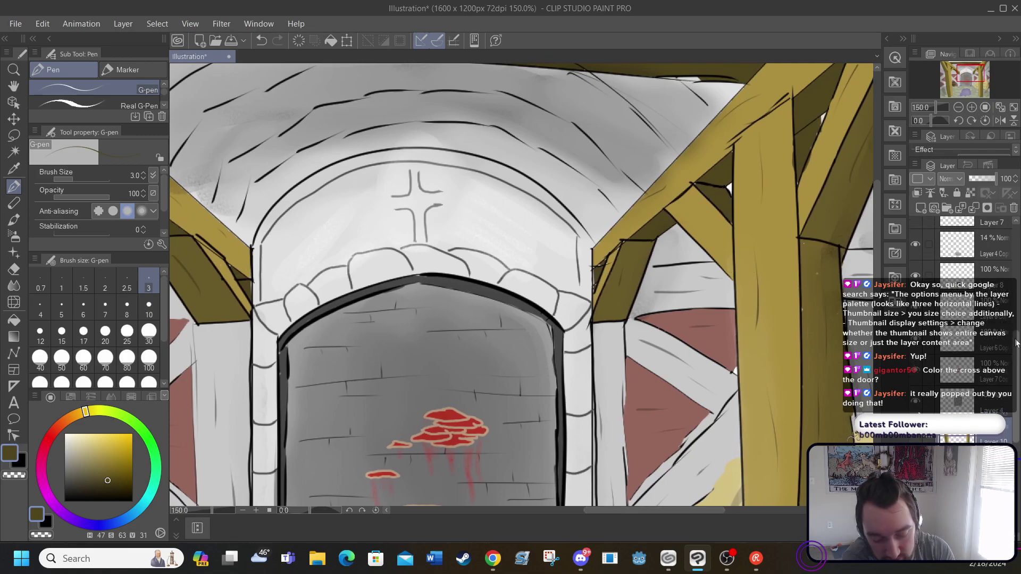
{"action": "scroll", "coordinate": [1017, 343], "scroll_direction": "up", "scroll_amount": 5}
{"action": "left_click", "coordinate": [969, 227]}
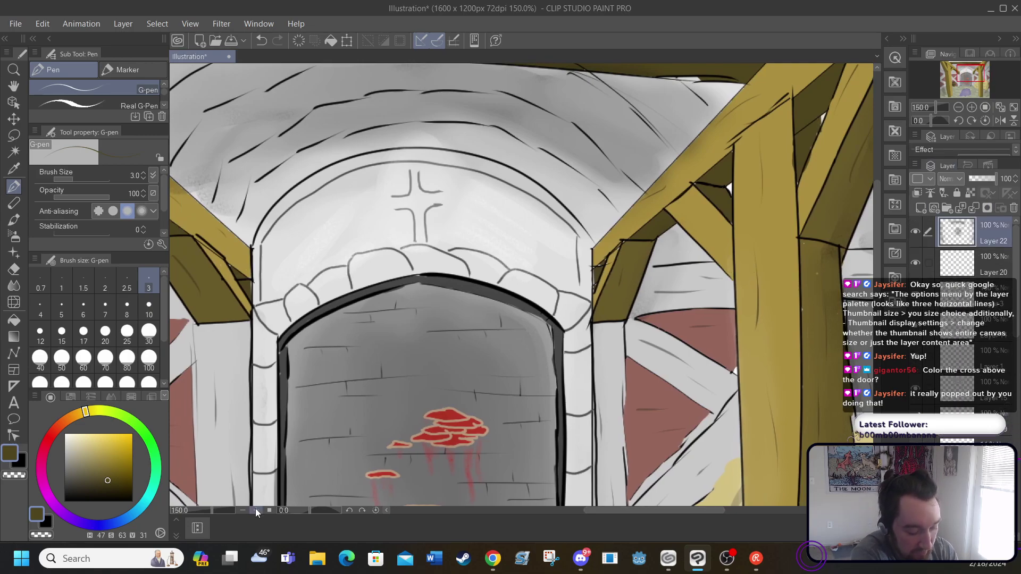
{"action": "scroll", "coordinate": [294, 448], "scroll_direction": "down", "scroll_amount": 4}
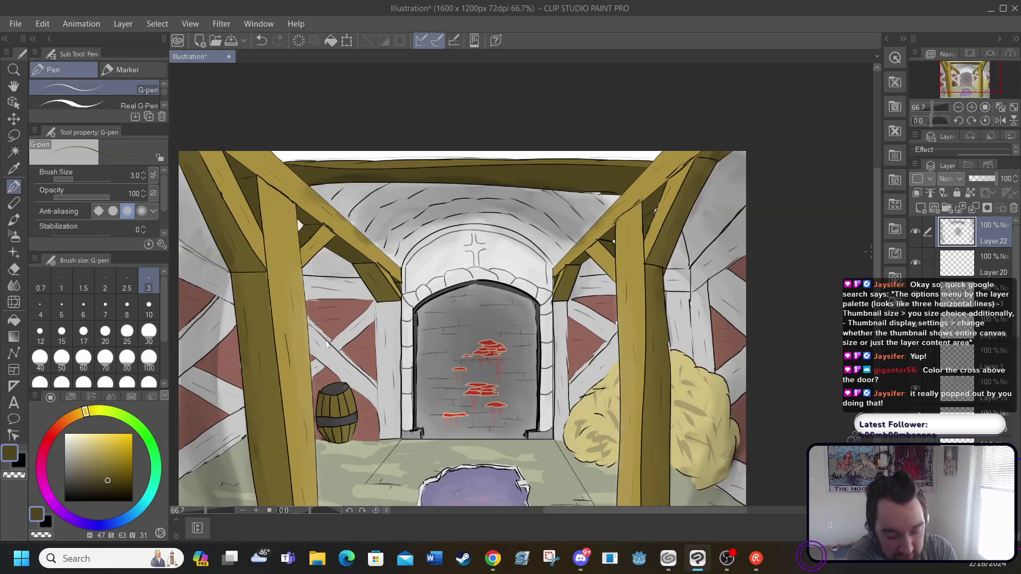
Compare the picture with and without the shading on Layer 22 by toggling that layer's visibility repeatedly
{"action": "left_click_drag", "start_coordinate": [879, 234], "coordinate": [878, 262]}
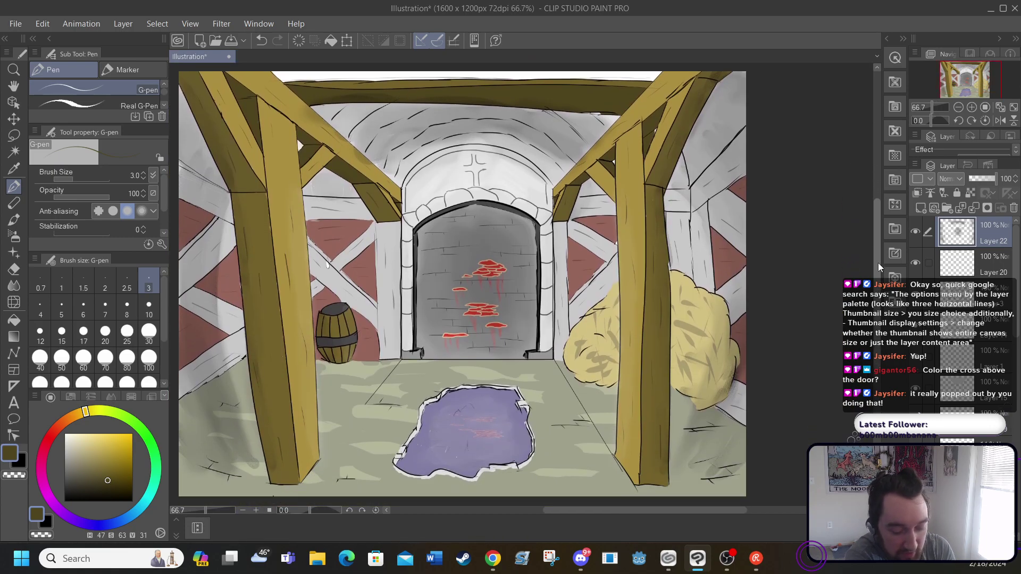
{"action": "left_click", "coordinate": [915, 232]}
{"action": "left_click", "coordinate": [915, 232]}
{"action": "left_click", "coordinate": [915, 232]}
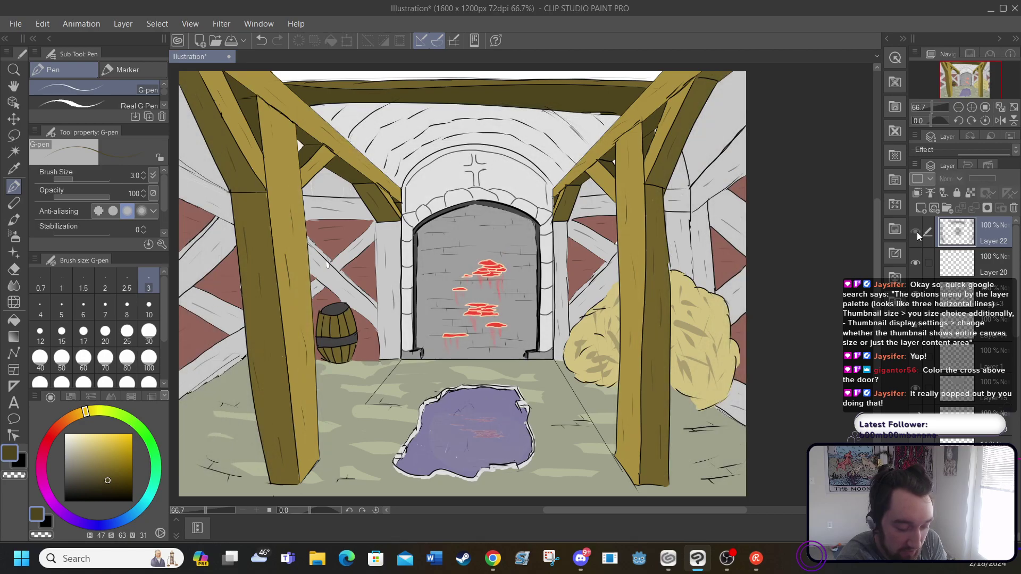
{"action": "left_click", "coordinate": [915, 232]}
{"action": "left_click", "coordinate": [916, 231]}
{"action": "left_click", "coordinate": [915, 231]}
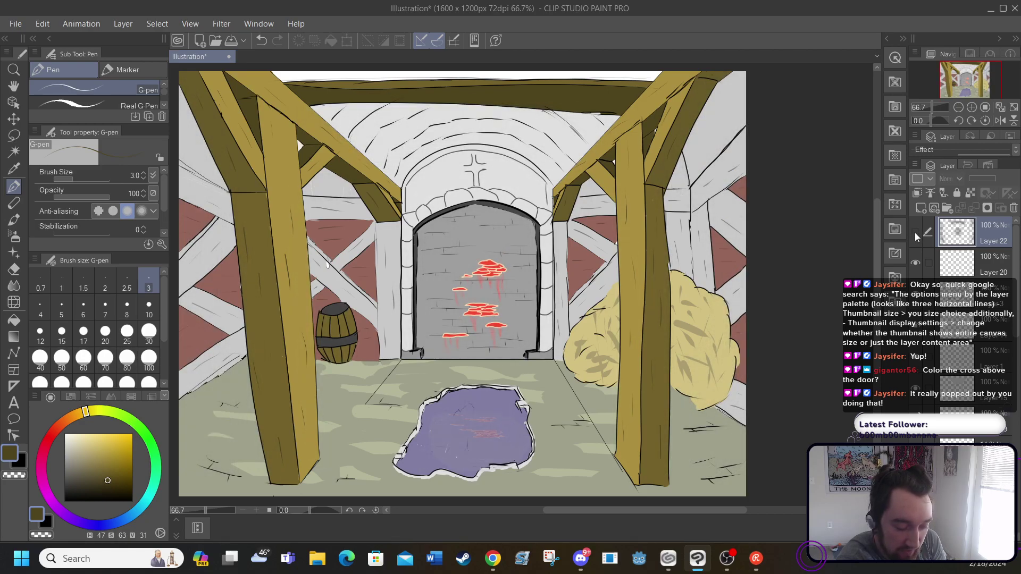
{"action": "left_click", "coordinate": [915, 232]}
{"action": "left_click", "coordinate": [914, 233]}
{"action": "left_click", "coordinate": [914, 234]}
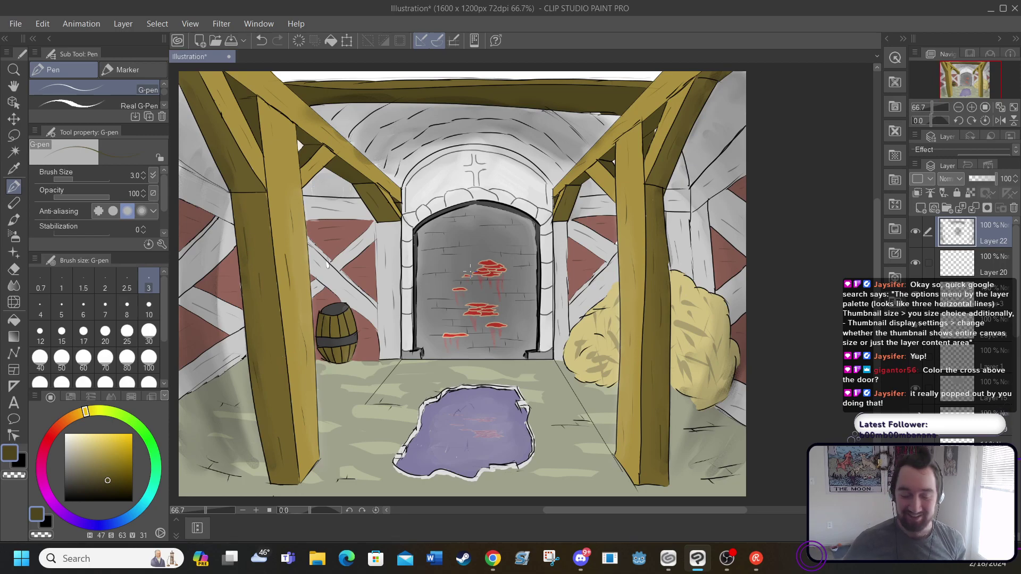
Shade along the outer edges of the cross above the doorway in black with the Round watercolor brush at size 3
{"action": "left_click", "coordinate": [254, 510]}
{"action": "left_click", "coordinate": [254, 510]}
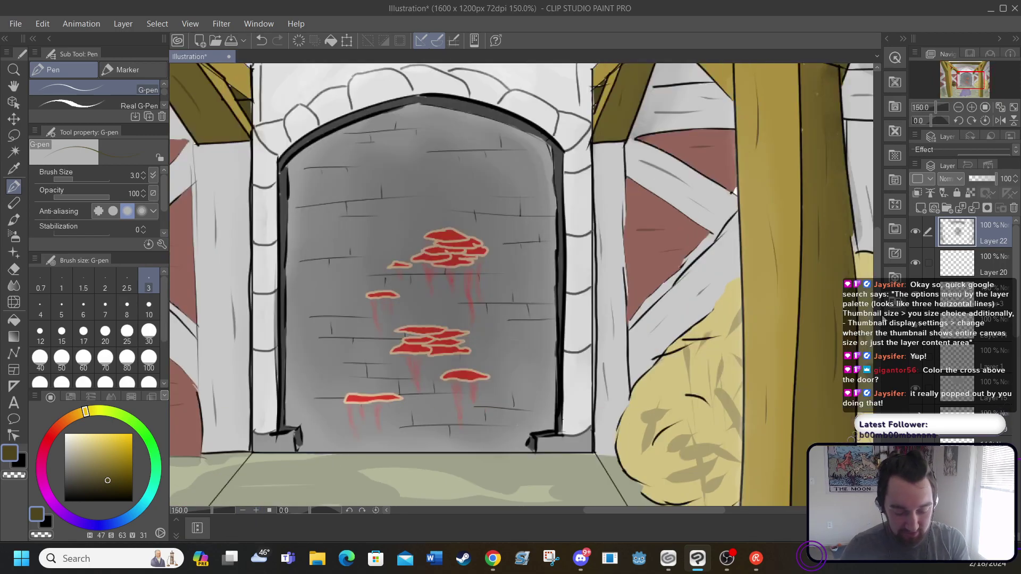
{"action": "scroll", "coordinate": [524, 285], "scroll_direction": "up", "scroll_amount": 5}
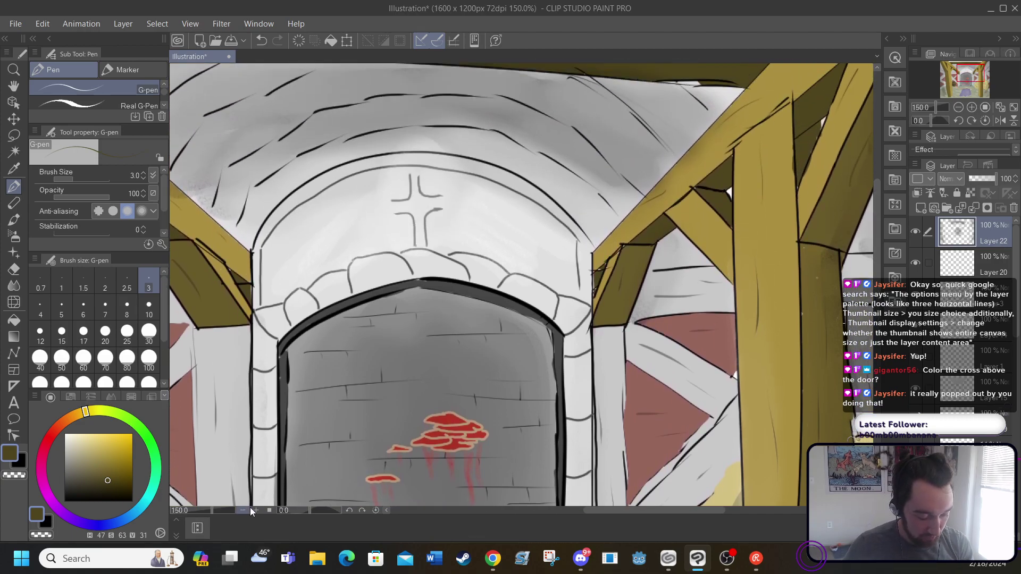
{"action": "left_click", "coordinate": [253, 510]}
{"action": "left_click", "coordinate": [254, 511]}
{"action": "left_click", "coordinate": [255, 510]}
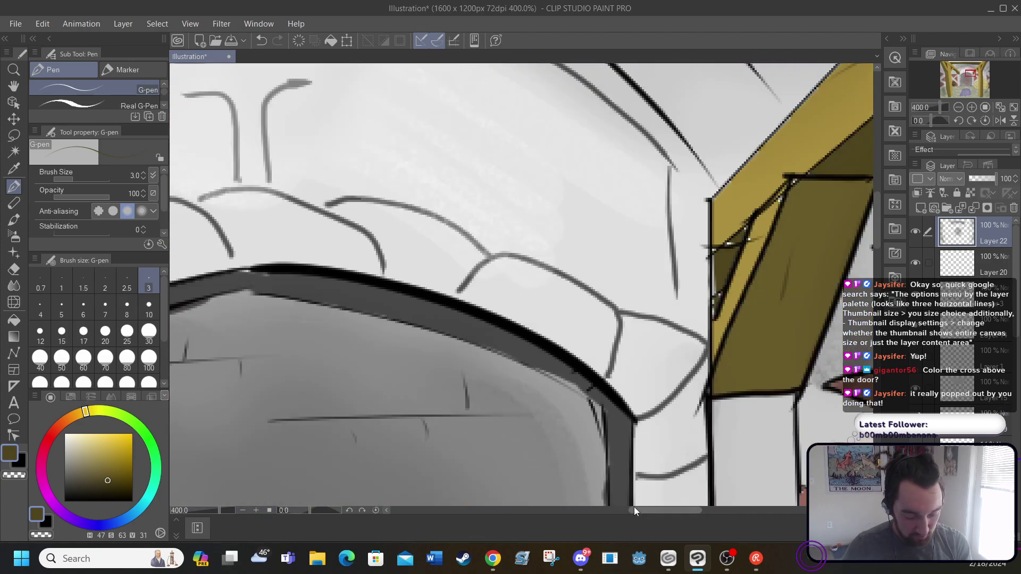
{"action": "scroll", "coordinate": [819, 350], "scroll_direction": "left", "scroll_amount": 5}
{"action": "scroll", "coordinate": [874, 233], "scroll_direction": "up", "scroll_amount": 3}
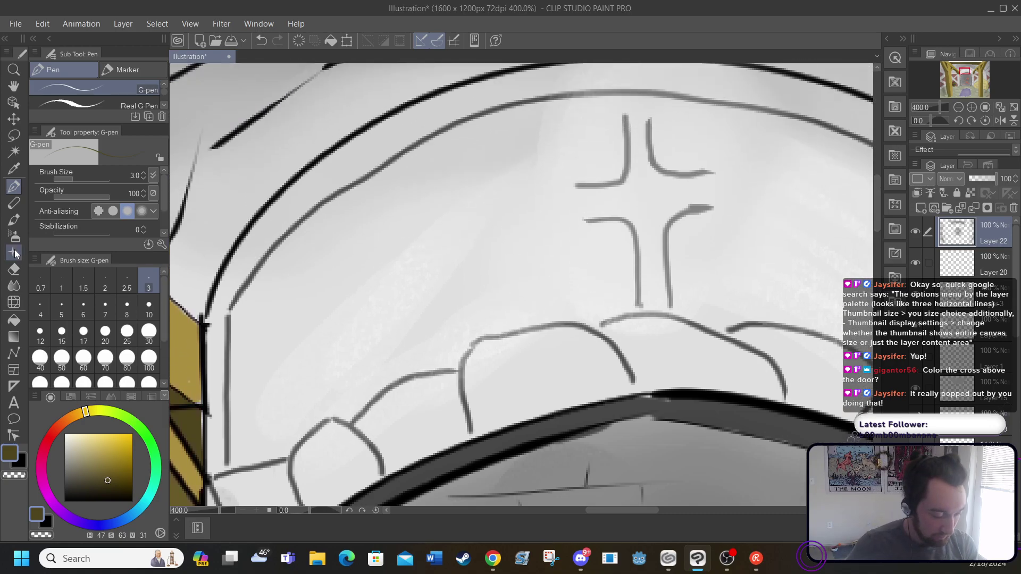
{"action": "left_click", "coordinate": [14, 219]}
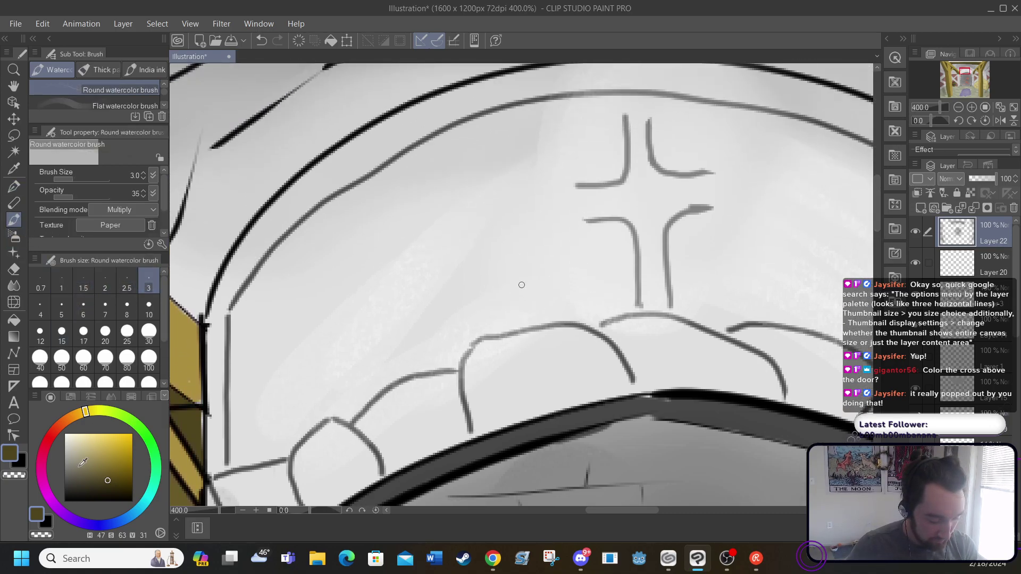
{"action": "left_click_drag", "start_coordinate": [83, 463], "coordinate": [64, 501]}
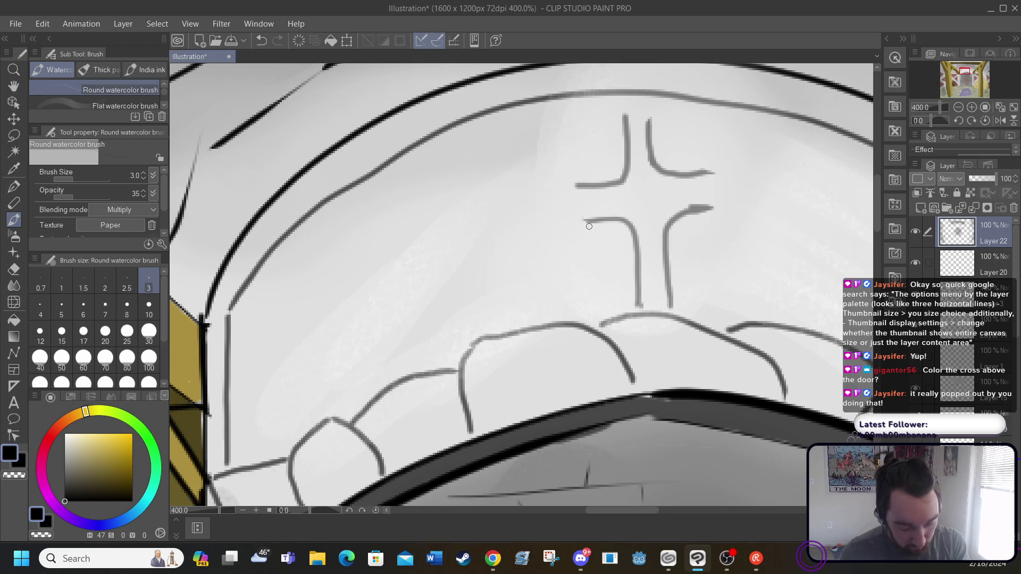
{"action": "mouse_move", "coordinate": [589, 226]}
{"action": "left_mouse_down"}
{"action": "mouse_move", "coordinate": [616, 222]}
{"action": "mouse_move", "coordinate": [629, 240]}
{"action": "mouse_move", "coordinate": [626, 229]}
{"action": "mouse_move", "coordinate": [627, 248]}
{"action": "mouse_move", "coordinate": [626, 228]}
{"action": "mouse_move", "coordinate": [637, 305]}
{"action": "left_mouse_up"}
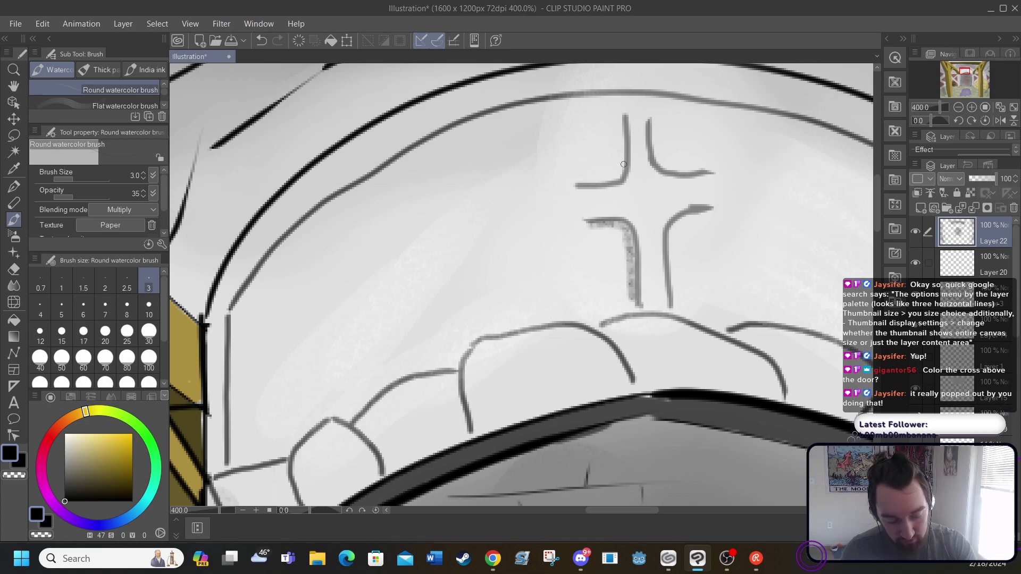
{"action": "mouse_move", "coordinate": [580, 184]}
{"action": "left_mouse_down"}
{"action": "mouse_move", "coordinate": [619, 174]}
{"action": "mouse_move", "coordinate": [620, 118]}
{"action": "mouse_move", "coordinate": [653, 124]}
{"action": "mouse_move", "coordinate": [667, 163]}
{"action": "mouse_move", "coordinate": [657, 154]}
{"action": "mouse_move", "coordinate": [677, 165]}
{"action": "mouse_move", "coordinate": [667, 167]}
{"action": "mouse_move", "coordinate": [712, 171]}
{"action": "left_mouse_up"}
{"action": "mouse_move", "coordinate": [708, 213]}
{"action": "left_mouse_down"}
{"action": "mouse_move", "coordinate": [691, 210]}
{"action": "mouse_move", "coordinate": [671, 234]}
{"action": "mouse_move", "coordinate": [678, 303]}
{"action": "left_mouse_up"}
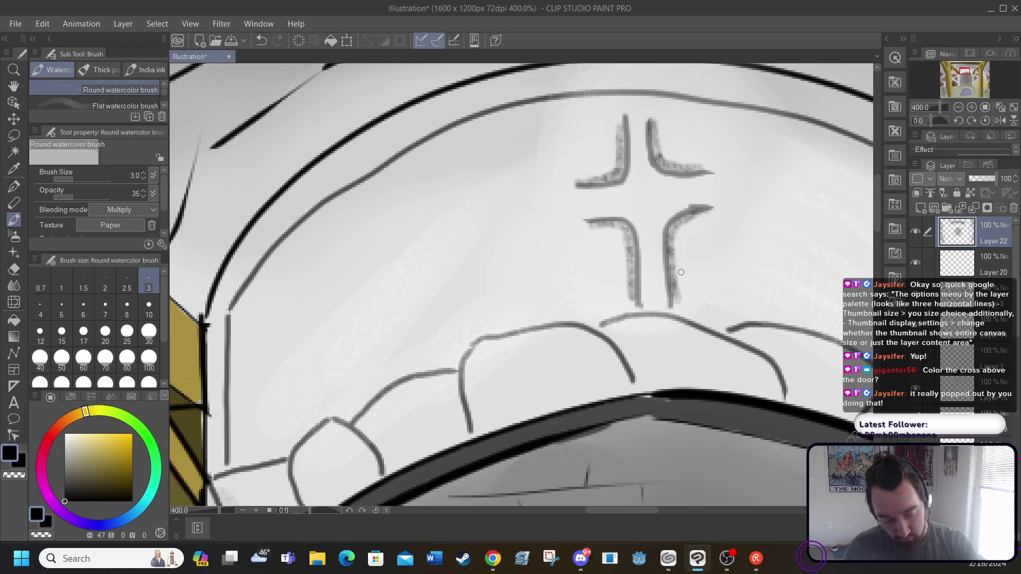
Soften the dark shading around the cross with the Blend tool at size 8
{"action": "left_click", "coordinate": [16, 286]}
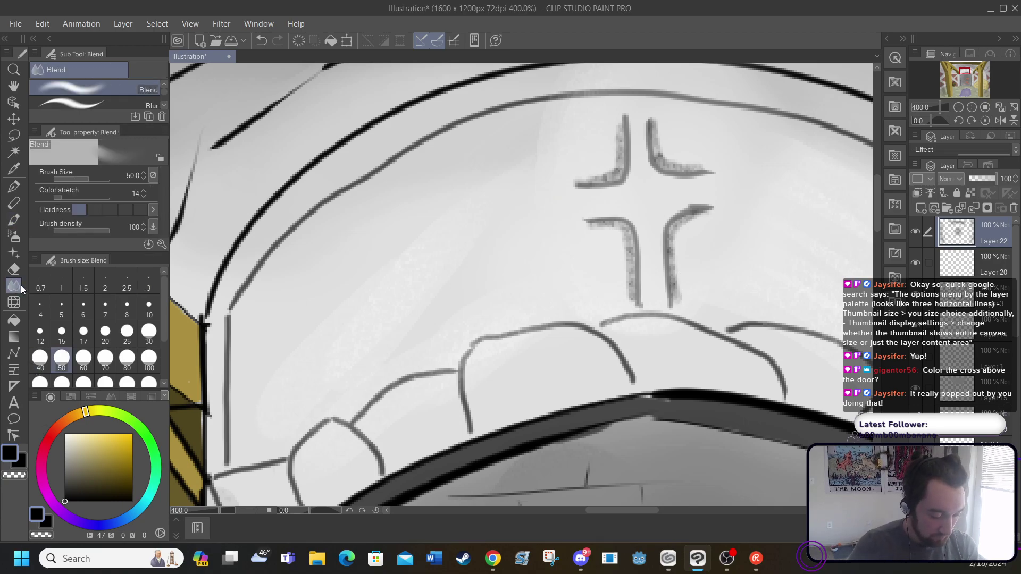
{"action": "left_click", "coordinate": [126, 306]}
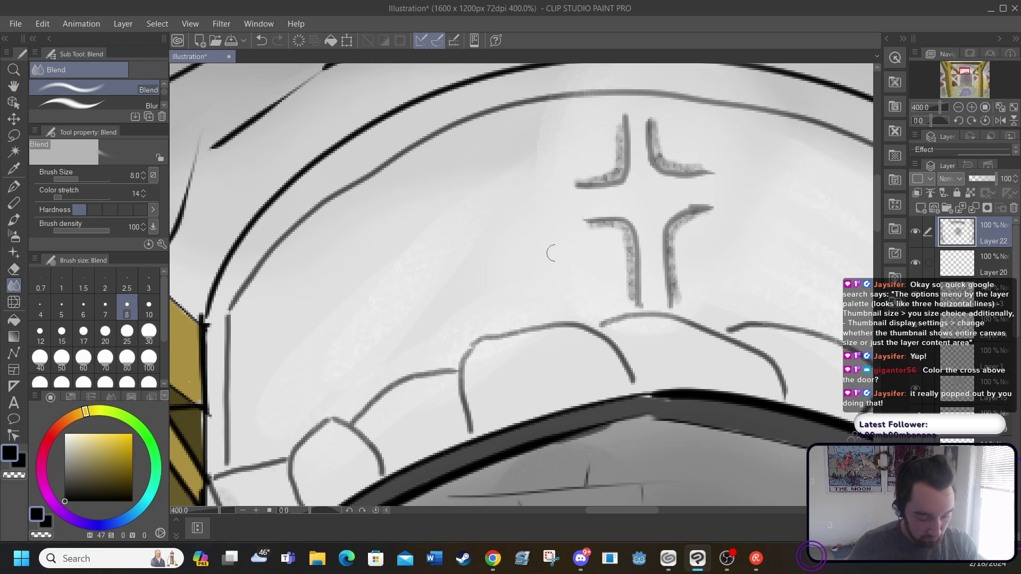
{"action": "mouse_move", "coordinate": [604, 234]}
{"action": "left_mouse_down"}
{"action": "mouse_move", "coordinate": [630, 240]}
{"action": "mouse_move", "coordinate": [630, 282]}
{"action": "mouse_move", "coordinate": [623, 237]}
{"action": "mouse_move", "coordinate": [608, 225]}
{"action": "mouse_move", "coordinate": [619, 227]}
{"action": "mouse_move", "coordinate": [585, 221]}
{"action": "left_mouse_up"}
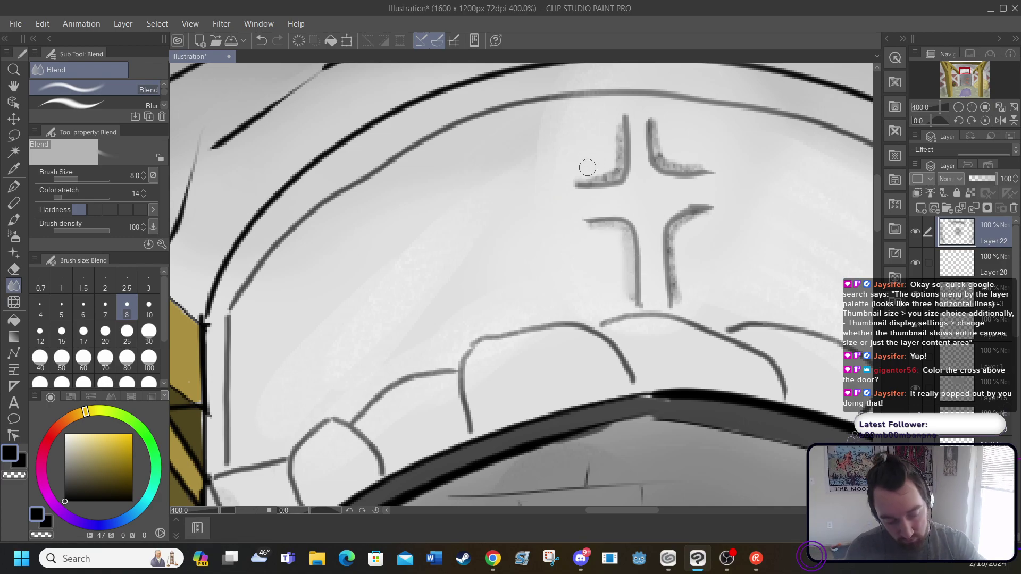
{"action": "mouse_move", "coordinate": [588, 168]}
{"action": "left_mouse_down"}
{"action": "mouse_move", "coordinate": [607, 177]}
{"action": "mouse_move", "coordinate": [597, 176]}
{"action": "mouse_move", "coordinate": [619, 150]}
{"action": "mouse_move", "coordinate": [620, 124]}
{"action": "mouse_move", "coordinate": [650, 128]}
{"action": "mouse_move", "coordinate": [662, 159]}
{"action": "mouse_move", "coordinate": [683, 163]}
{"action": "left_mouse_up"}
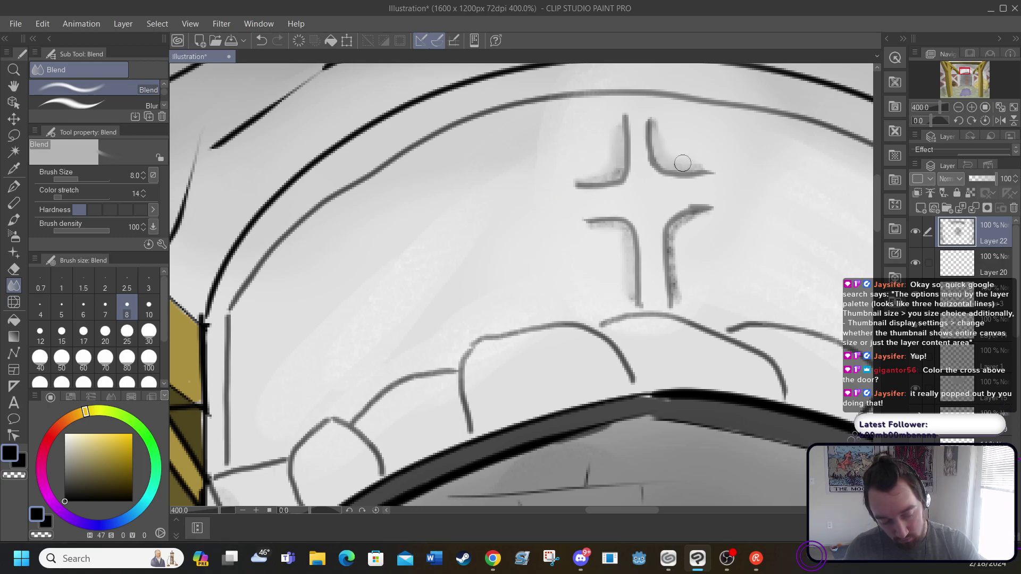
{"action": "mouse_move", "coordinate": [686, 223]}
{"action": "left_mouse_down"}
{"action": "mouse_move", "coordinate": [701, 212]}
{"action": "mouse_move", "coordinate": [671, 242]}
{"action": "mouse_move", "coordinate": [675, 299]}
{"action": "left_mouse_up"}
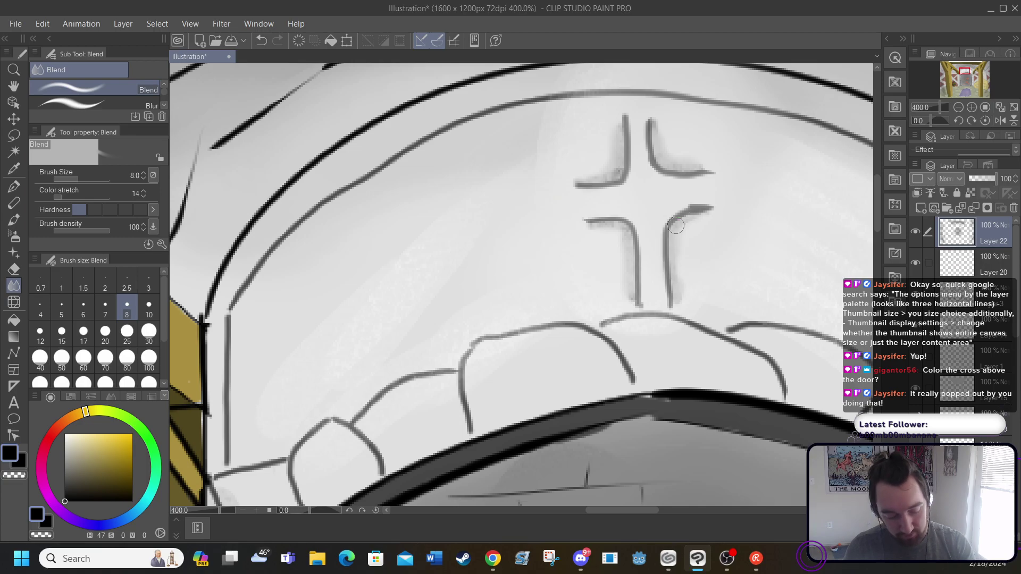
{"action": "left_click_drag", "start_coordinate": [611, 181], "coordinate": [618, 112]}
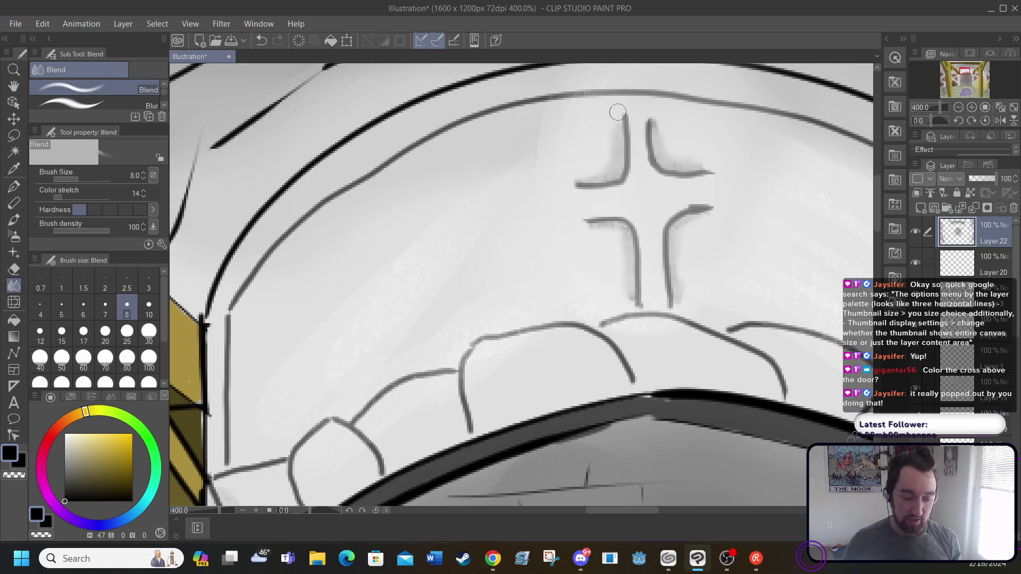
Paint black shadows beneath the barrel, both posts and the haystack with the size 15 Round watercolor brush, and soften them with Blend at size 15
{"action": "left_click", "coordinate": [242, 511]}
{"action": "left_click", "coordinate": [243, 510]}
{"action": "left_click", "coordinate": [242, 511]}
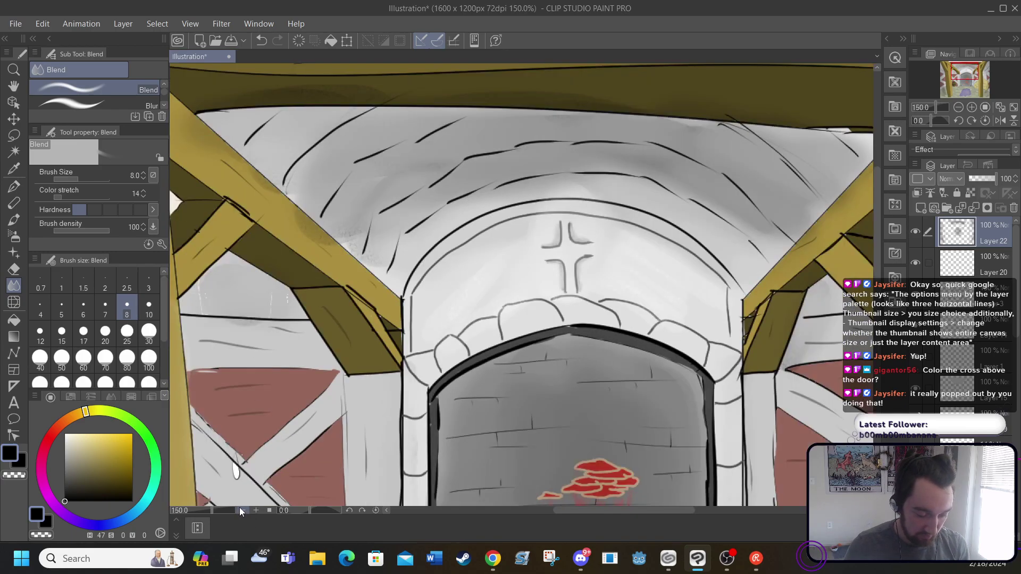
{"action": "left_click", "coordinate": [243, 510]}
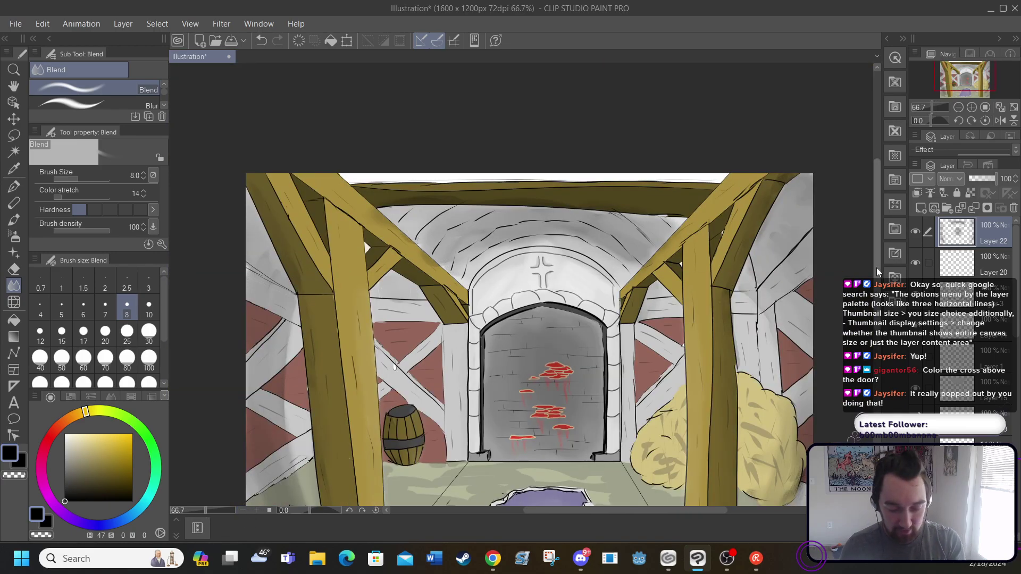
{"action": "scroll", "coordinate": [274, 483], "scroll_direction": "down", "scroll_amount": 3}
{"action": "scroll", "coordinate": [274, 483], "scroll_direction": "down", "scroll_amount": 1}
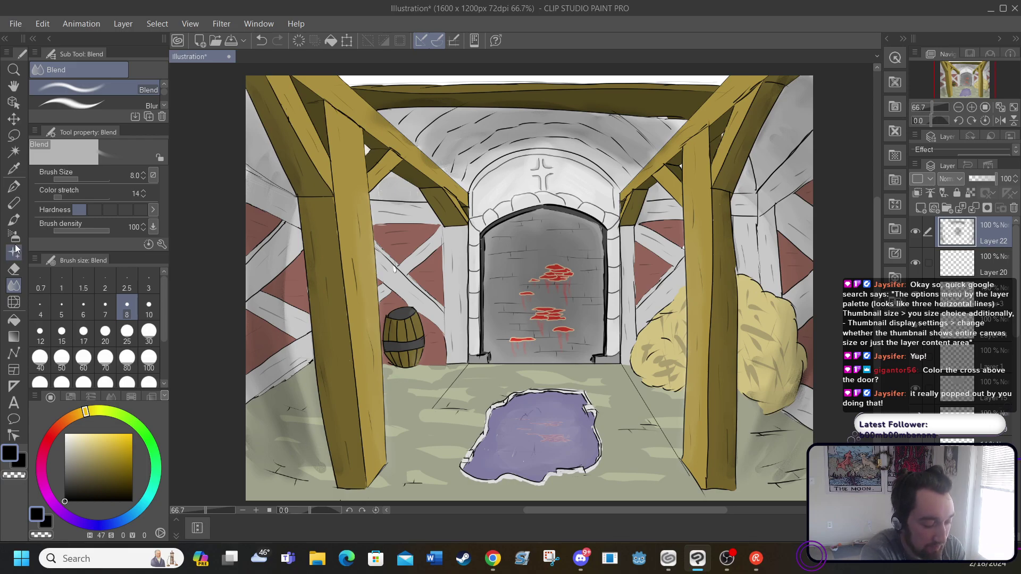
{"action": "left_click", "coordinate": [14, 219]}
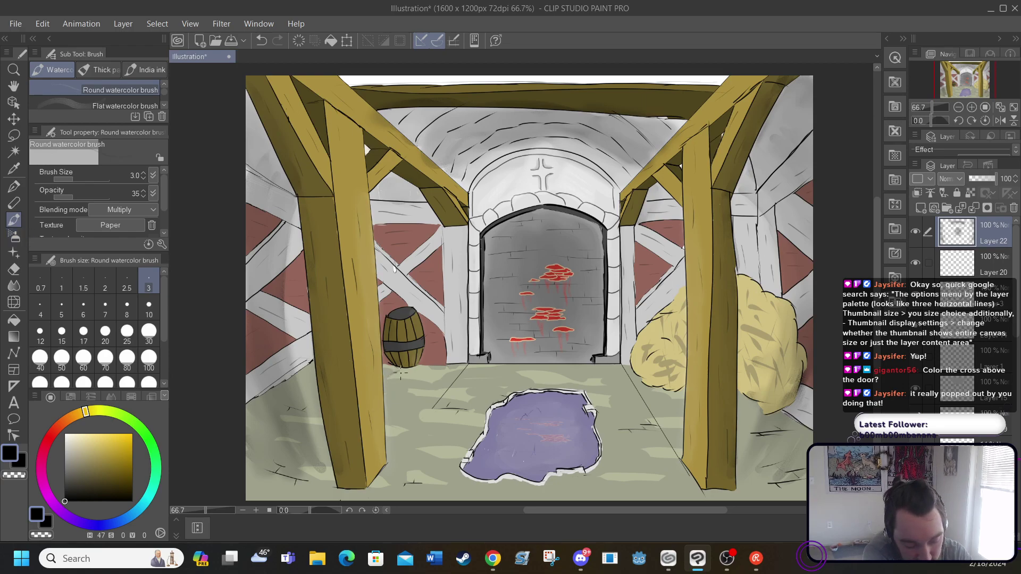
{"action": "left_click", "coordinate": [62, 333]}
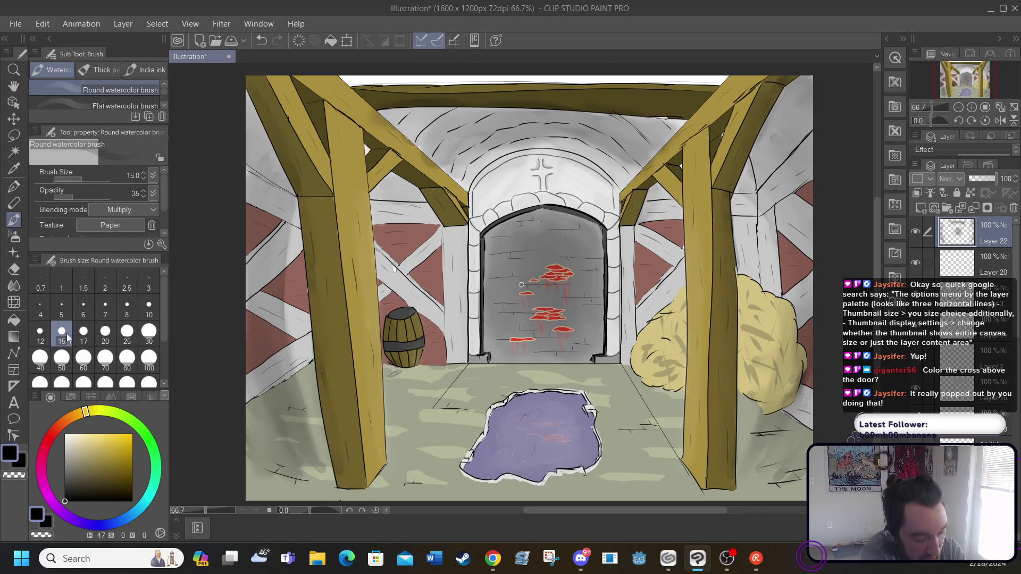
{"action": "mouse_move", "coordinate": [384, 367]}
{"action": "left_mouse_down"}
{"action": "mouse_move", "coordinate": [399, 372]}
{"action": "mouse_move", "coordinate": [388, 369]}
{"action": "left_mouse_up"}
{"action": "mouse_move", "coordinate": [360, 494]}
{"action": "left_mouse_down"}
{"action": "mouse_move", "coordinate": [333, 495]}
{"action": "mouse_move", "coordinate": [342, 500]}
{"action": "left_mouse_up"}
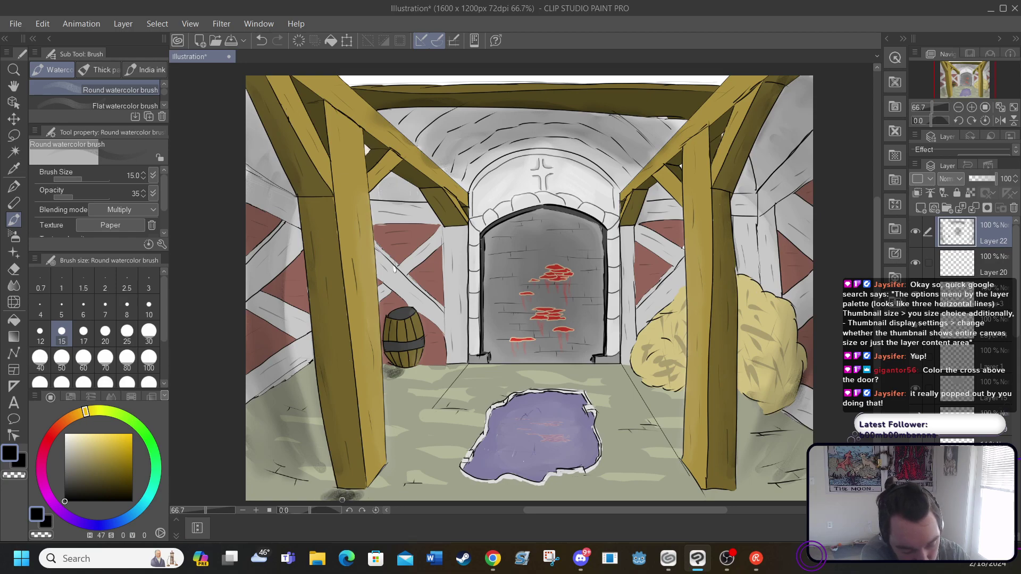
{"action": "left_click_drag", "start_coordinate": [708, 493], "coordinate": [753, 497]}
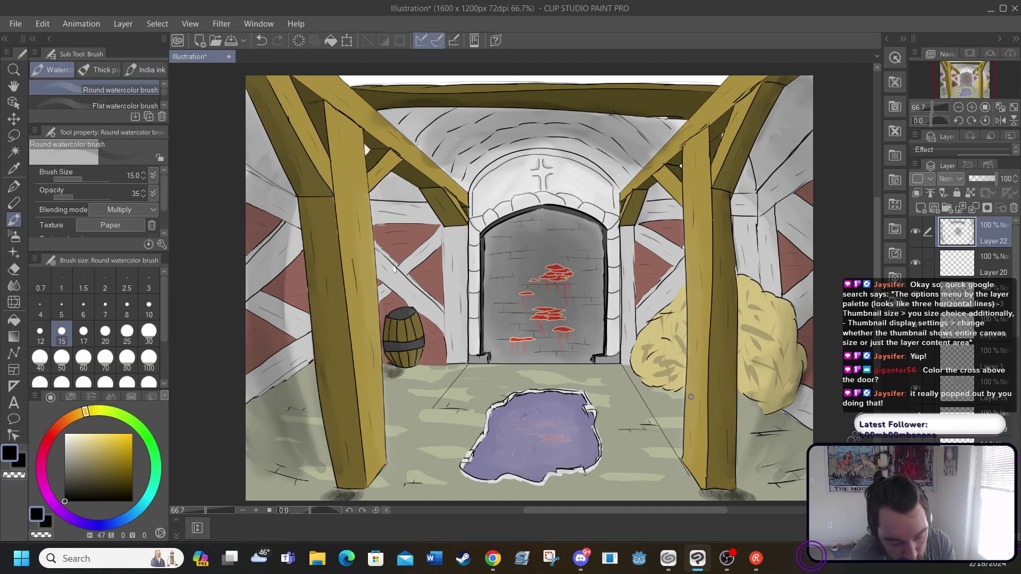
{"action": "left_click_drag", "start_coordinate": [747, 407], "coordinate": [782, 418]}
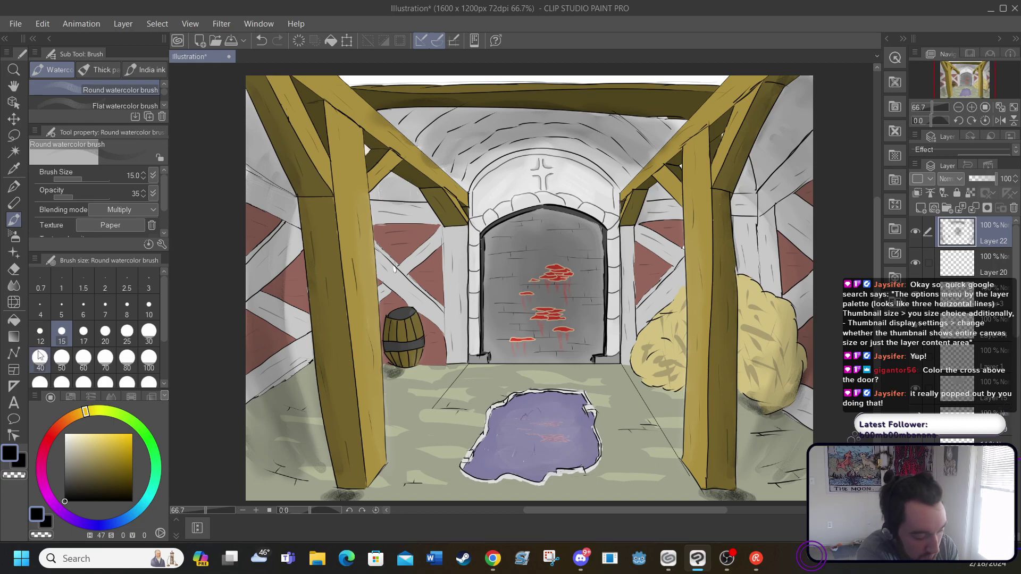
{"action": "left_click", "coordinate": [14, 285]}
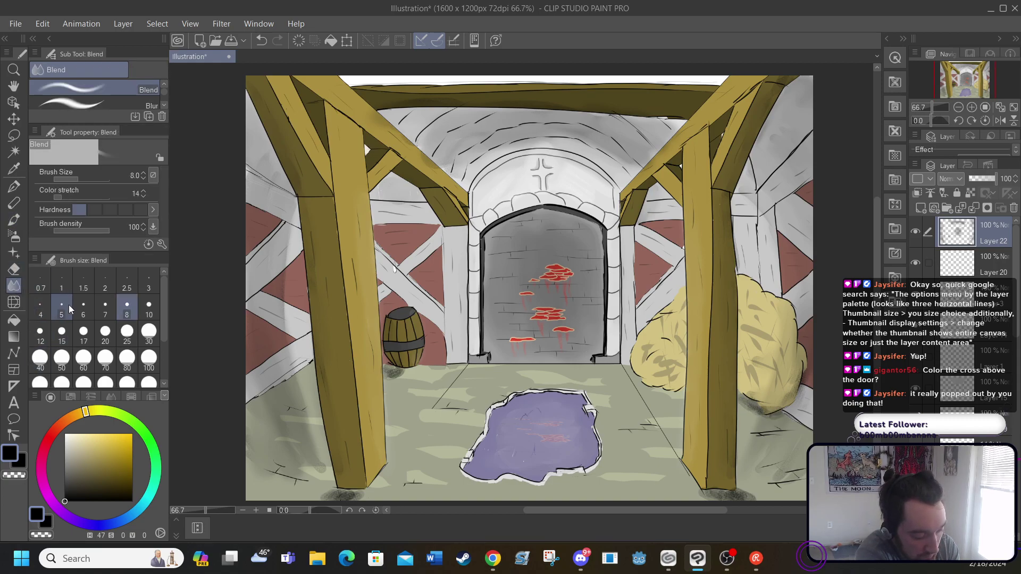
{"action": "left_click", "coordinate": [59, 343]}
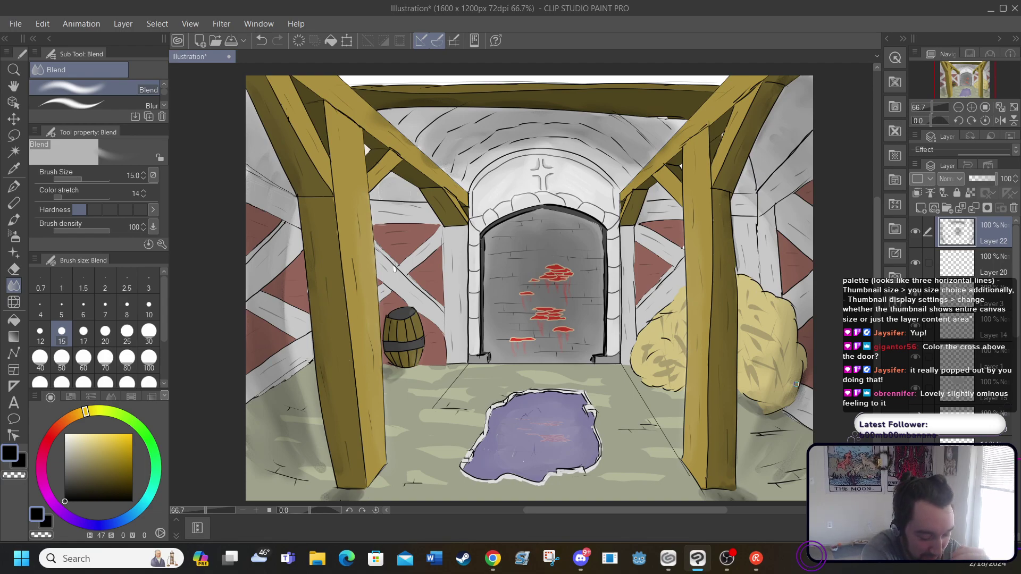
Try shading the rug's upper-left white border in black with the size 15 Round watercolor brush, and undo the strokes
{"action": "key", "text": "ctrl+plus"}
{"action": "key", "text": "ctrl+plus"}
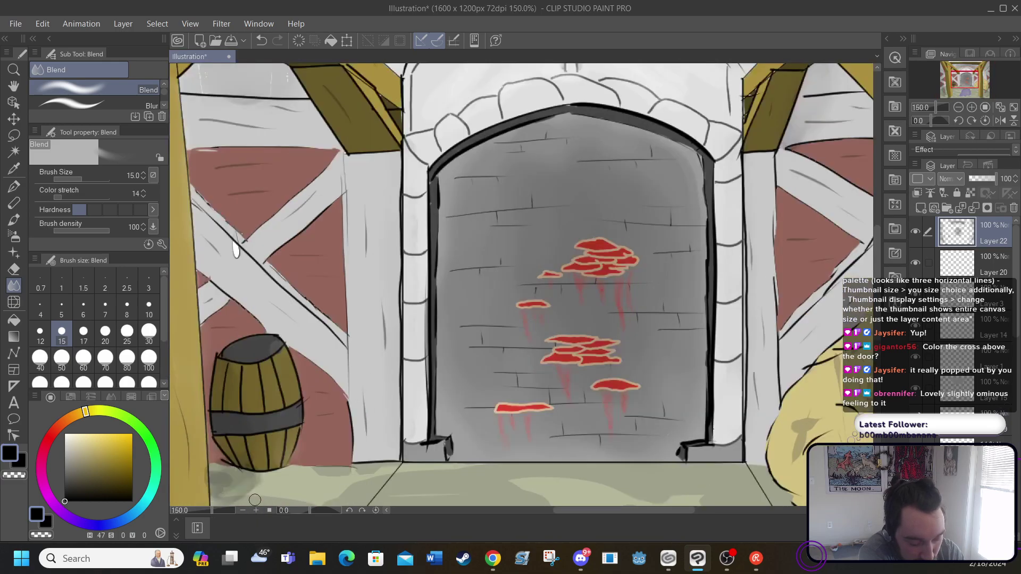
{"action": "scroll", "coordinate": [309, 440], "scroll_direction": "down", "scroll_amount": 5}
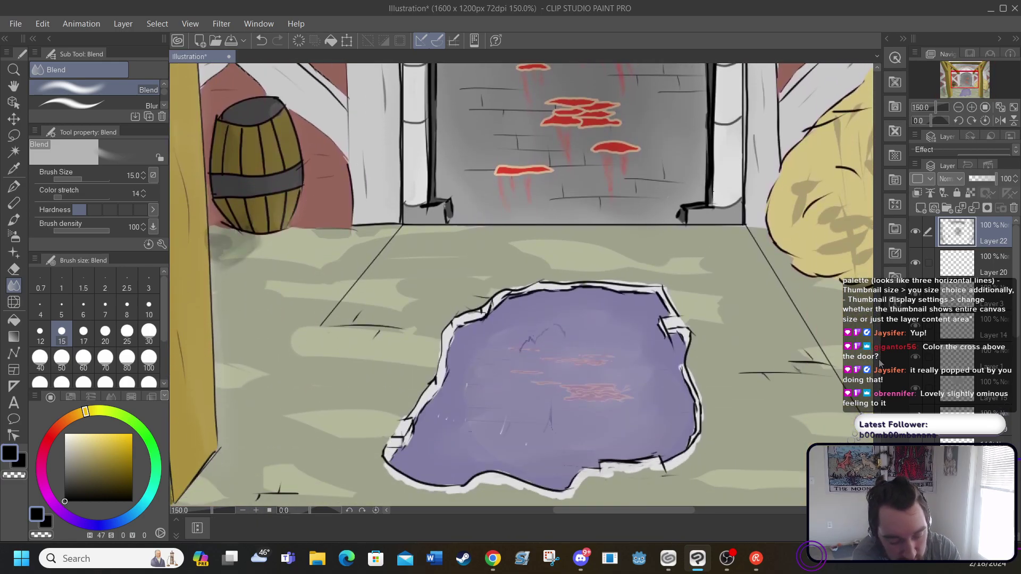
{"action": "left_click", "coordinate": [256, 510]}
{"action": "scroll", "coordinate": [878, 361], "scroll_direction": "down", "scroll_amount": 2}
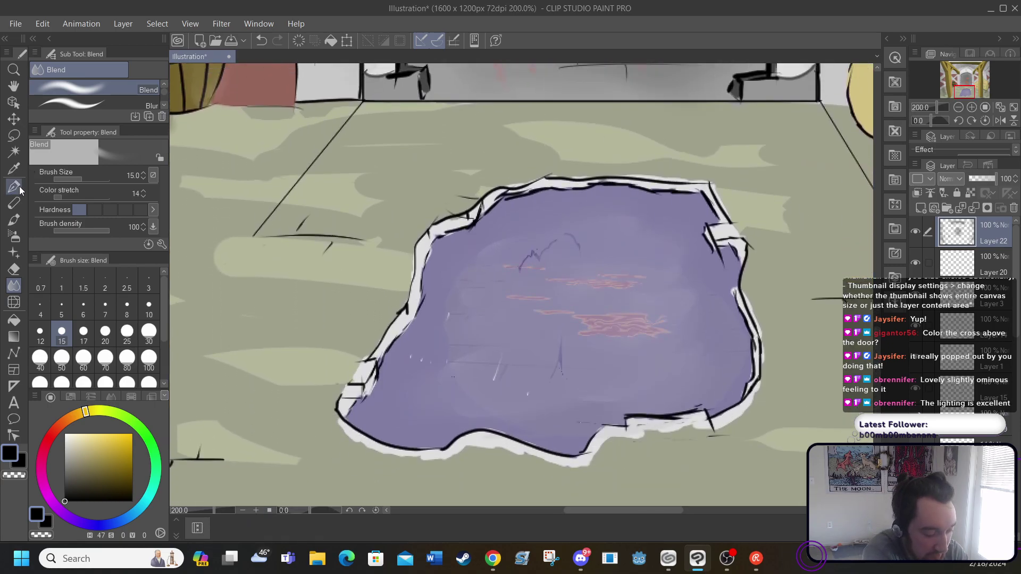
{"action": "left_click", "coordinate": [14, 220]}
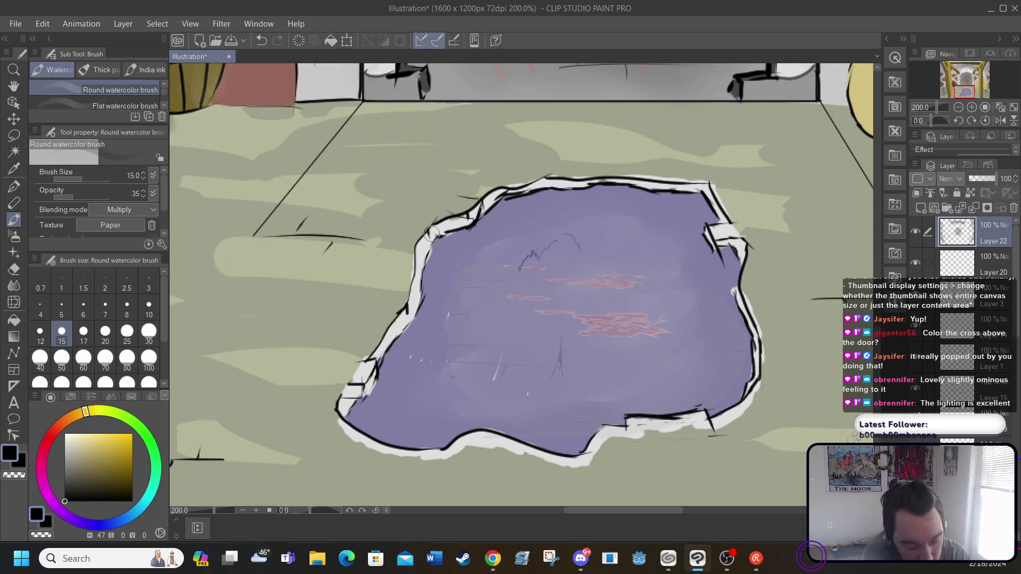
{"action": "mouse_move", "coordinate": [424, 231]}
{"action": "left_mouse_down"}
{"action": "mouse_move", "coordinate": [452, 226]}
{"action": "mouse_move", "coordinate": [444, 210]}
{"action": "left_mouse_up"}
{"action": "left_click", "coordinate": [261, 41]}
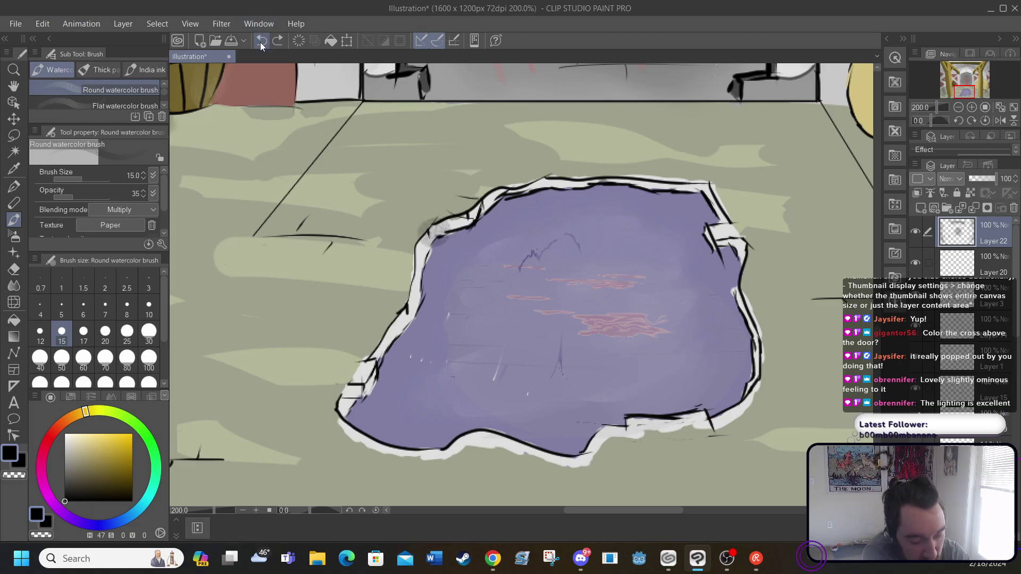
{"action": "left_click", "coordinate": [261, 41]}
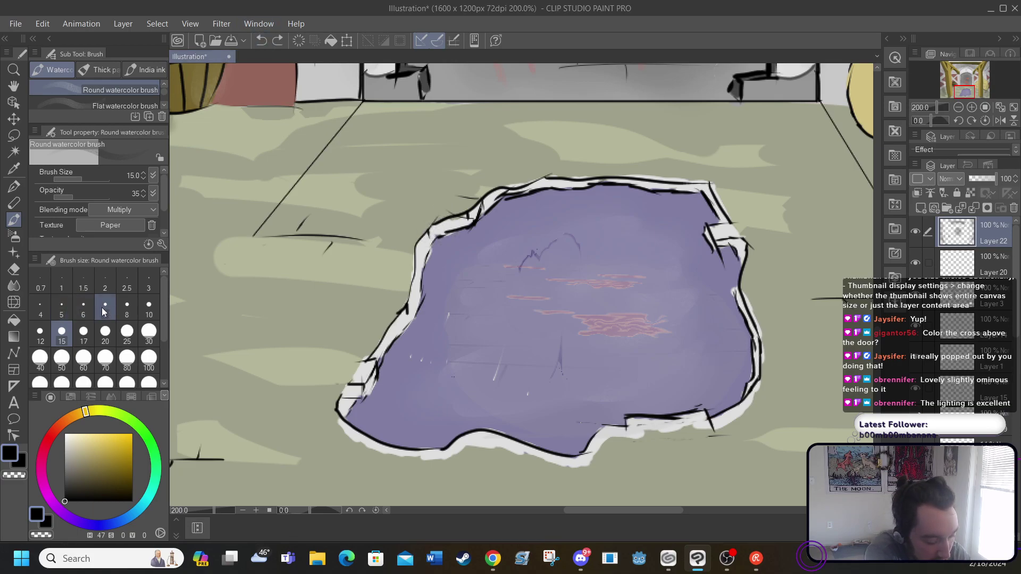
Shade the rug's white border in black with the Round watercolor brush at size 7 and opacity 65, and soften it with Blend at size 15
{"action": "left_click", "coordinate": [99, 300]}
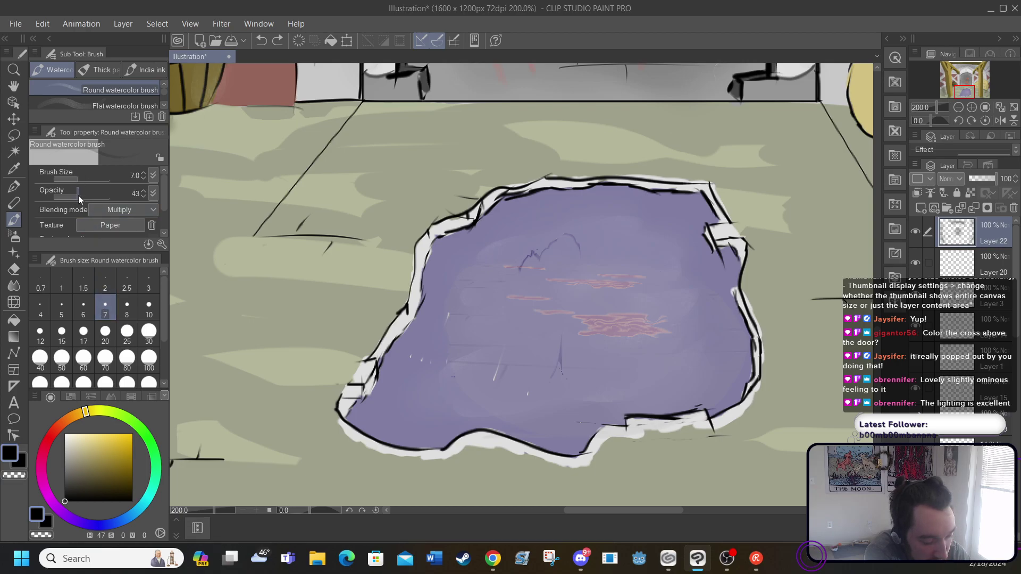
{"action": "left_click_drag", "start_coordinate": [79, 196], "coordinate": [90, 186]}
{"action": "mouse_move", "coordinate": [424, 240]}
{"action": "left_mouse_down"}
{"action": "mouse_move", "coordinate": [526, 184]}
{"action": "mouse_move", "coordinate": [614, 177]}
{"action": "mouse_move", "coordinate": [705, 190]}
{"action": "mouse_move", "coordinate": [727, 220]}
{"action": "mouse_move", "coordinate": [718, 243]}
{"action": "mouse_move", "coordinate": [744, 259]}
{"action": "left_mouse_up"}
{"action": "mouse_move", "coordinate": [423, 254]}
{"action": "left_mouse_down"}
{"action": "mouse_move", "coordinate": [414, 299]}
{"action": "mouse_move", "coordinate": [382, 348]}
{"action": "mouse_move", "coordinate": [394, 320]}
{"action": "left_mouse_up"}
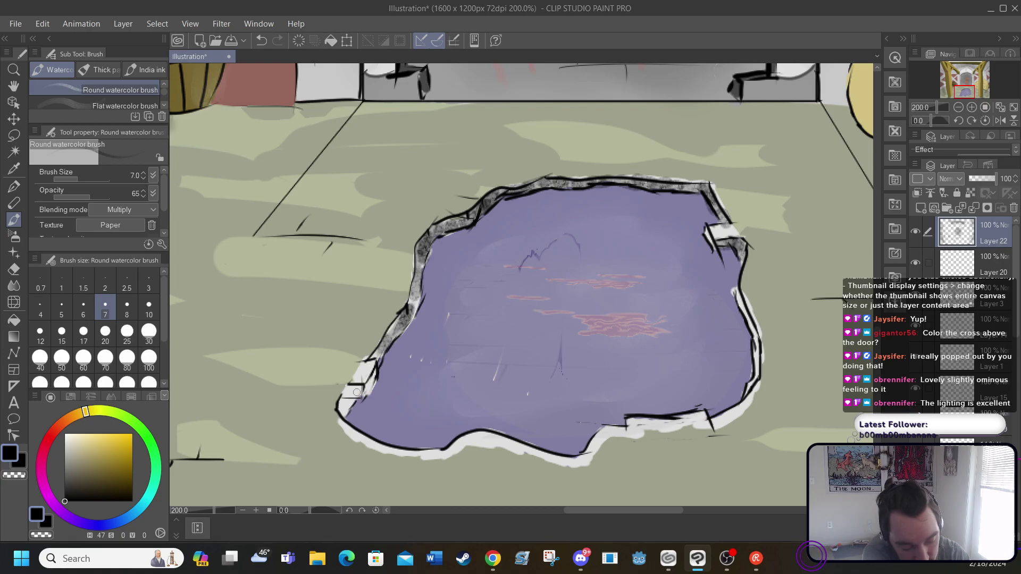
{"action": "left_click_drag", "start_coordinate": [356, 393], "coordinate": [353, 396]}
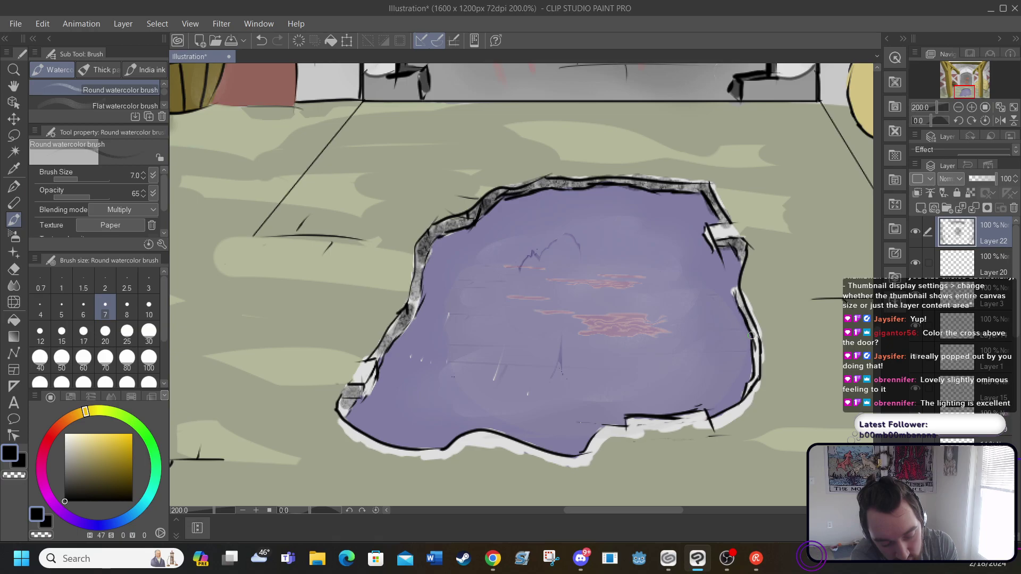
{"action": "left_click_drag", "start_coordinate": [751, 335], "coordinate": [752, 370]}
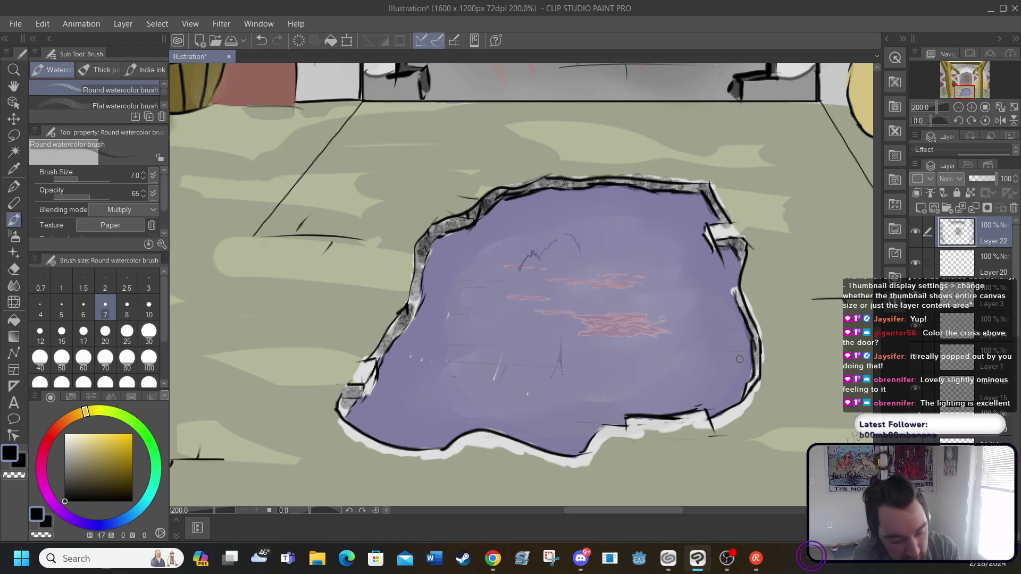
{"action": "left_click", "coordinate": [14, 286]}
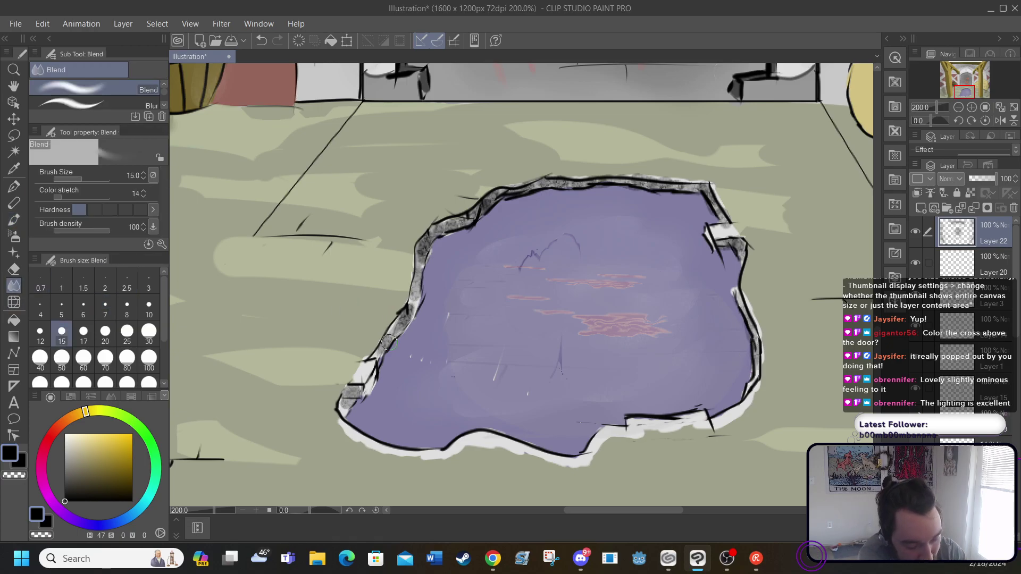
{"action": "mouse_move", "coordinate": [389, 342]}
{"action": "left_mouse_down"}
{"action": "mouse_move", "coordinate": [347, 407]}
{"action": "mouse_move", "coordinate": [367, 352]}
{"action": "mouse_move", "coordinate": [405, 323]}
{"action": "mouse_move", "coordinate": [430, 229]}
{"action": "mouse_move", "coordinate": [426, 237]}
{"action": "mouse_move", "coordinate": [493, 192]}
{"action": "mouse_move", "coordinate": [491, 201]}
{"action": "mouse_move", "coordinate": [530, 189]}
{"action": "mouse_move", "coordinate": [518, 189]}
{"action": "mouse_move", "coordinate": [534, 176]}
{"action": "mouse_move", "coordinate": [650, 174]}
{"action": "mouse_move", "coordinate": [670, 180]}
{"action": "mouse_move", "coordinate": [663, 187]}
{"action": "mouse_move", "coordinate": [666, 176]}
{"action": "mouse_move", "coordinate": [710, 194]}
{"action": "mouse_move", "coordinate": [728, 217]}
{"action": "mouse_move", "coordinate": [718, 246]}
{"action": "mouse_move", "coordinate": [740, 251]}
{"action": "mouse_move", "coordinate": [752, 348]}
{"action": "mouse_move", "coordinate": [752, 339]}
{"action": "mouse_move", "coordinate": [741, 392]}
{"action": "left_mouse_up"}
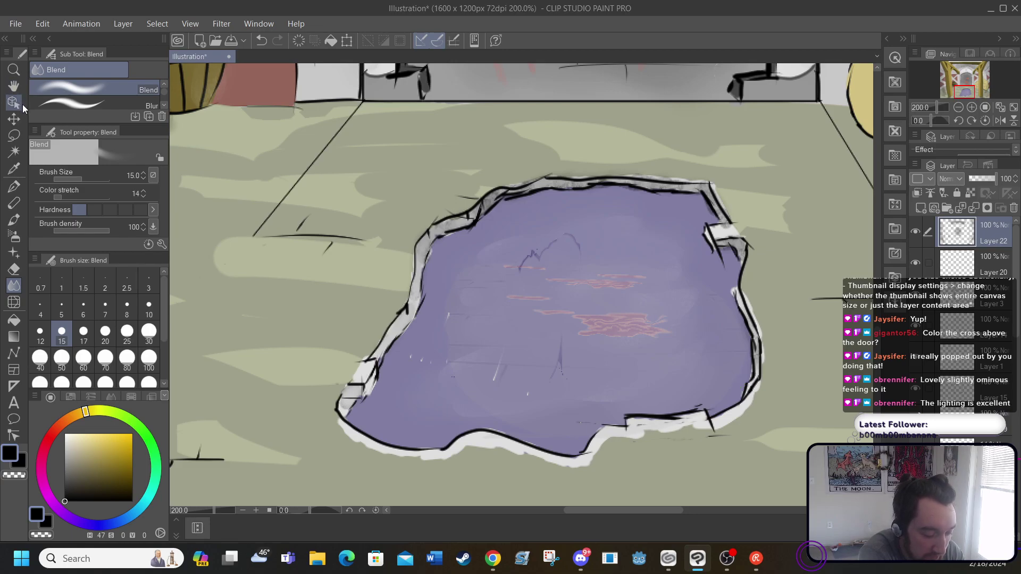
Sample the floor's darker grey-green as the drawing colour
{"action": "left_click", "coordinate": [14, 169]}
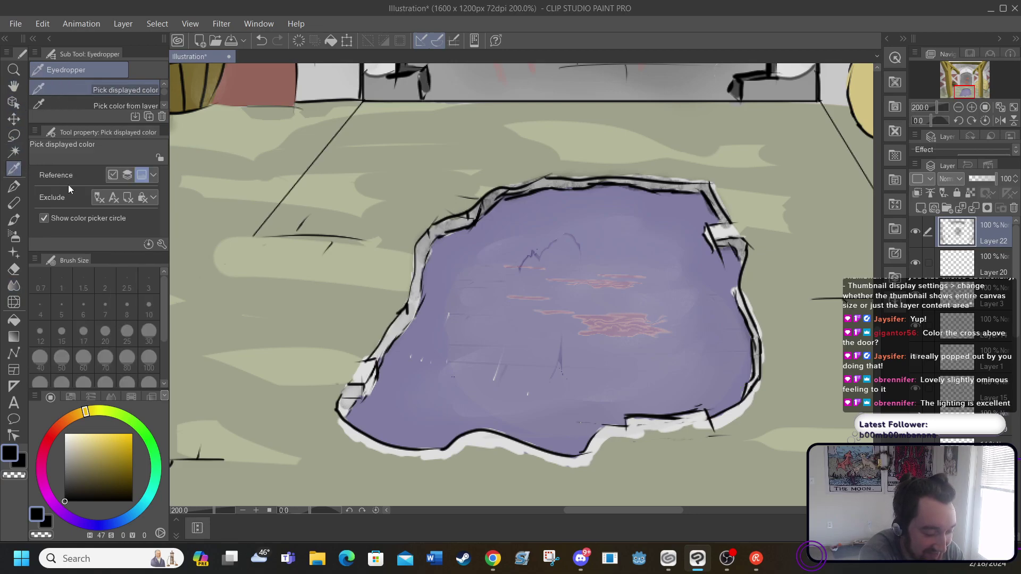
{"action": "left_click", "coordinate": [200, 280]}
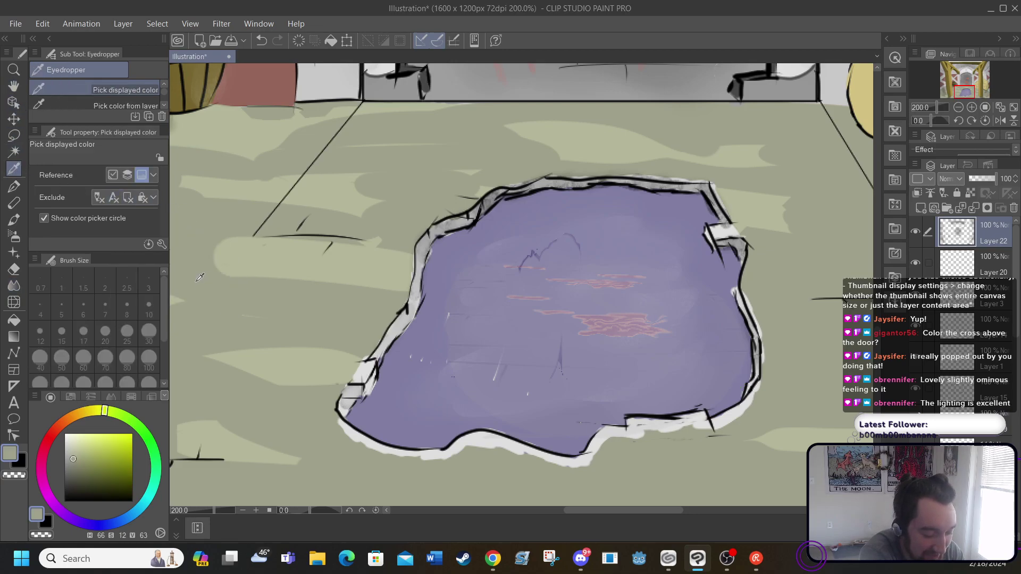
Try covering the white border along the rug's lower-left edge with the G-pen at size 15, and undo the strokes
{"action": "left_click", "coordinate": [14, 186]}
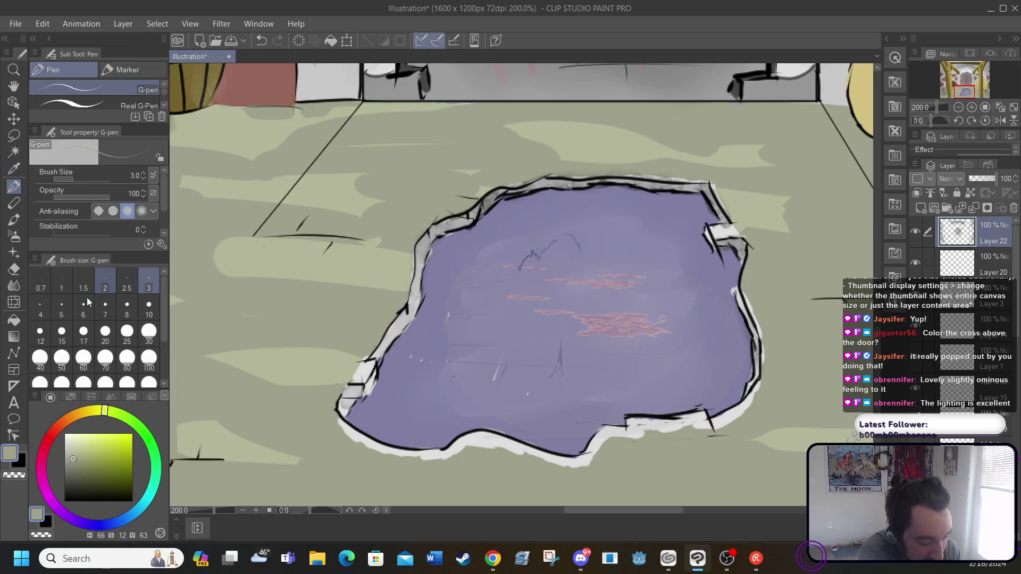
{"action": "left_click", "coordinate": [61, 332]}
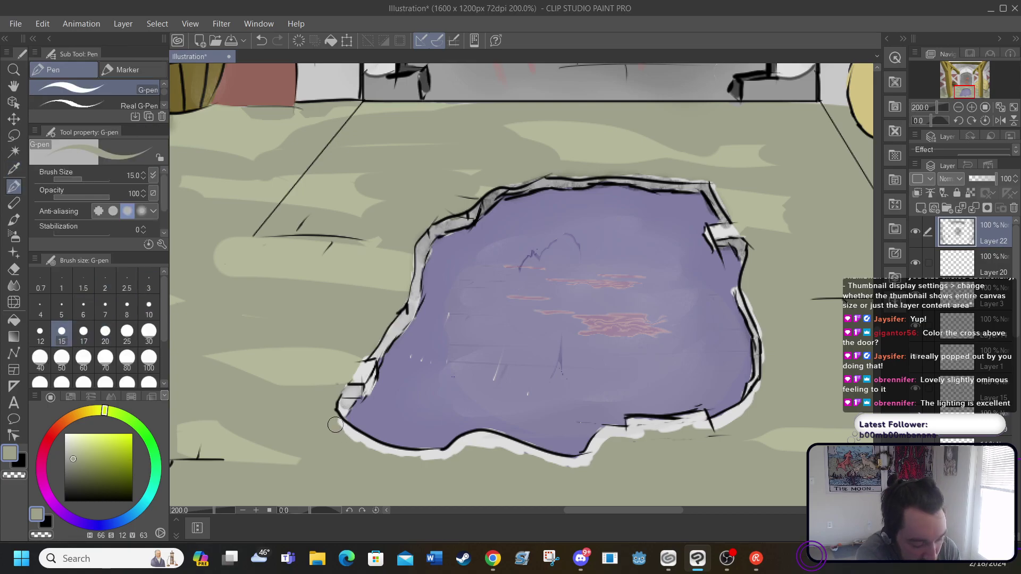
{"action": "mouse_move", "coordinate": [339, 421]}
{"action": "left_mouse_down"}
{"action": "mouse_move", "coordinate": [380, 454]}
{"action": "mouse_move", "coordinate": [374, 448]}
{"action": "mouse_move", "coordinate": [440, 460]}
{"action": "left_mouse_up"}
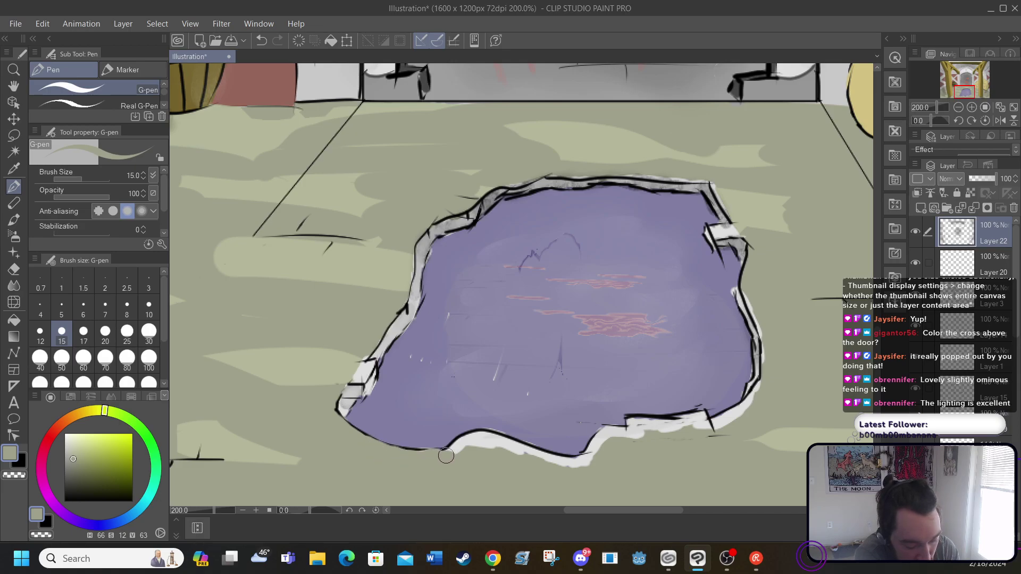
{"action": "left_click", "coordinate": [260, 41]}
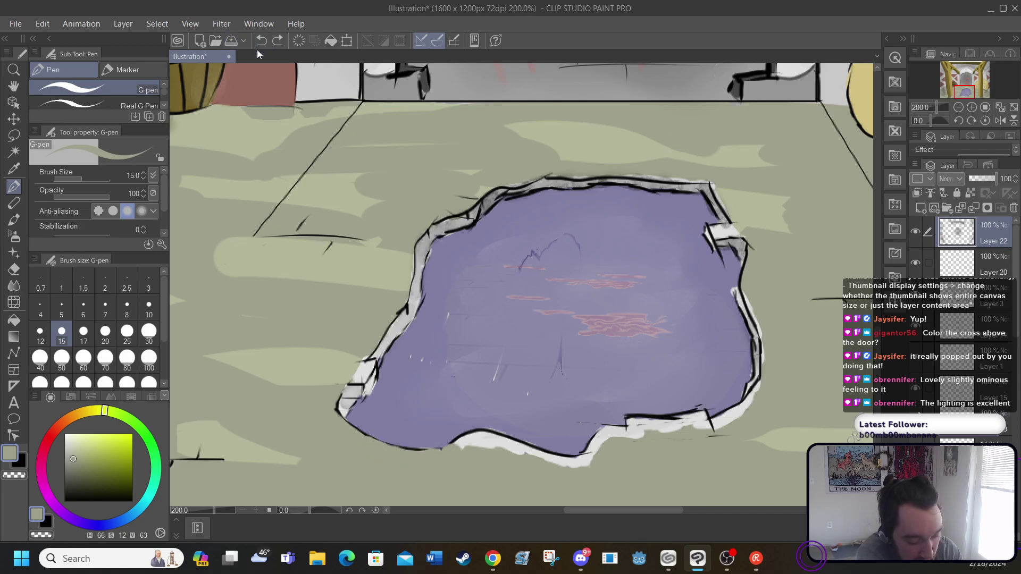
{"action": "left_click", "coordinate": [260, 41]}
{"action": "left_click", "coordinate": [260, 41]}
{"action": "left_click", "coordinate": [260, 41]}
{"action": "left_click", "coordinate": [258, 43]}
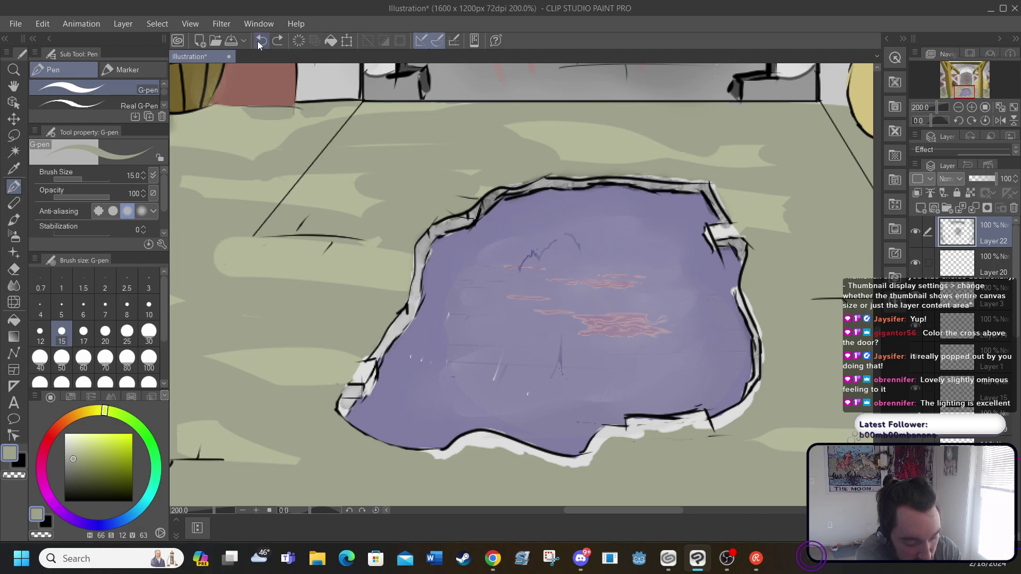
{"action": "left_click", "coordinate": [258, 43]}
{"action": "left_click", "coordinate": [257, 43]}
{"action": "left_click", "coordinate": [257, 43]}
{"action": "left_click", "coordinate": [257, 43]}
{"action": "left_click", "coordinate": [257, 44]}
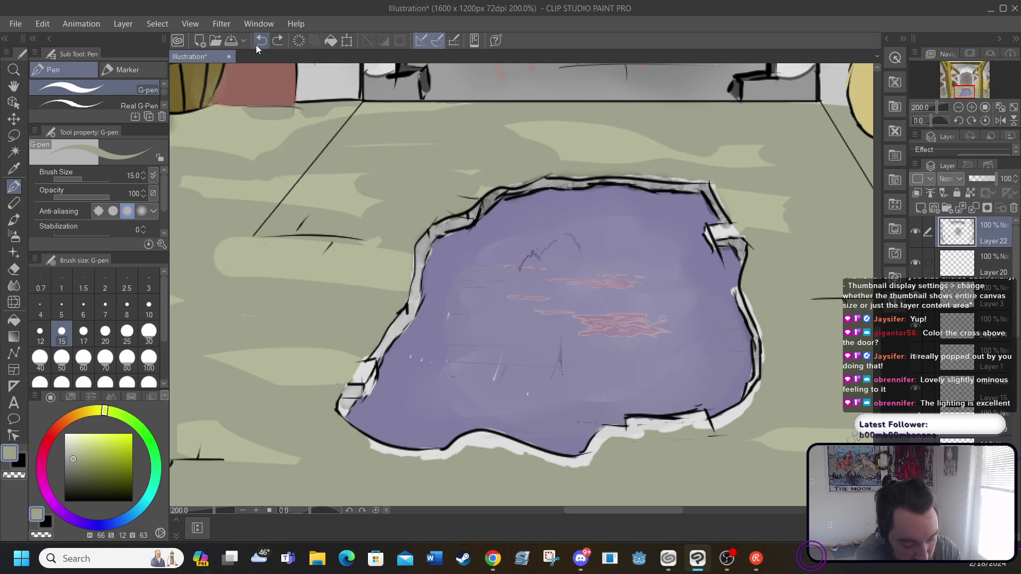
{"action": "left_click", "coordinate": [256, 45]}
{"action": "left_click", "coordinate": [256, 46]}
{"action": "left_click", "coordinate": [257, 47]}
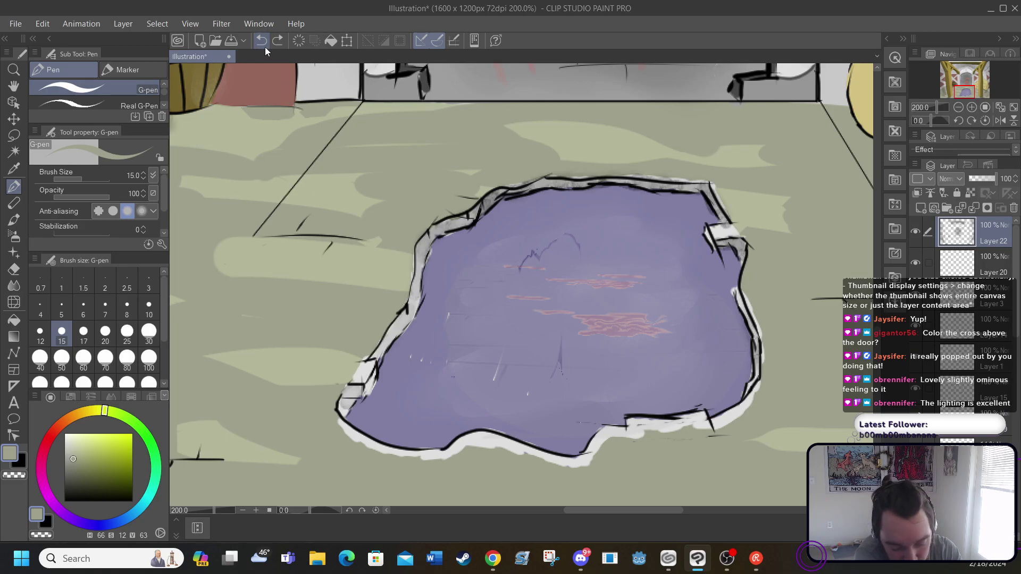
Fill the white border along the rug's lower and right outer edges with the floor's grey-green on Layer 8, referring to other layers
{"action": "scroll", "coordinate": [1017, 355], "scroll_direction": "down", "scroll_amount": 3}
{"action": "scroll", "coordinate": [1016, 355], "scroll_direction": "down", "scroll_amount": 6}
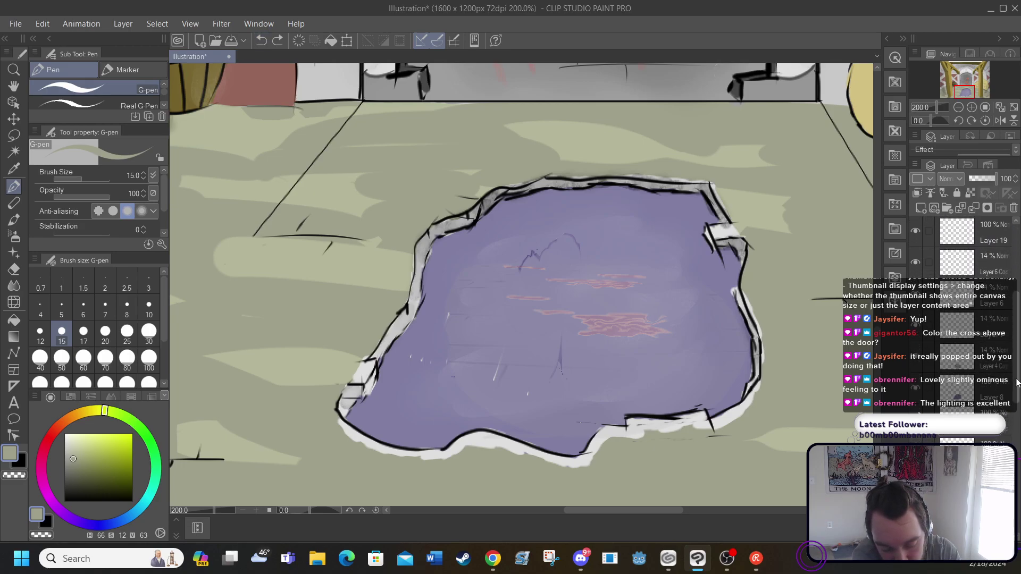
{"action": "scroll", "coordinate": [1017, 355], "scroll_direction": "up", "scroll_amount": 1}
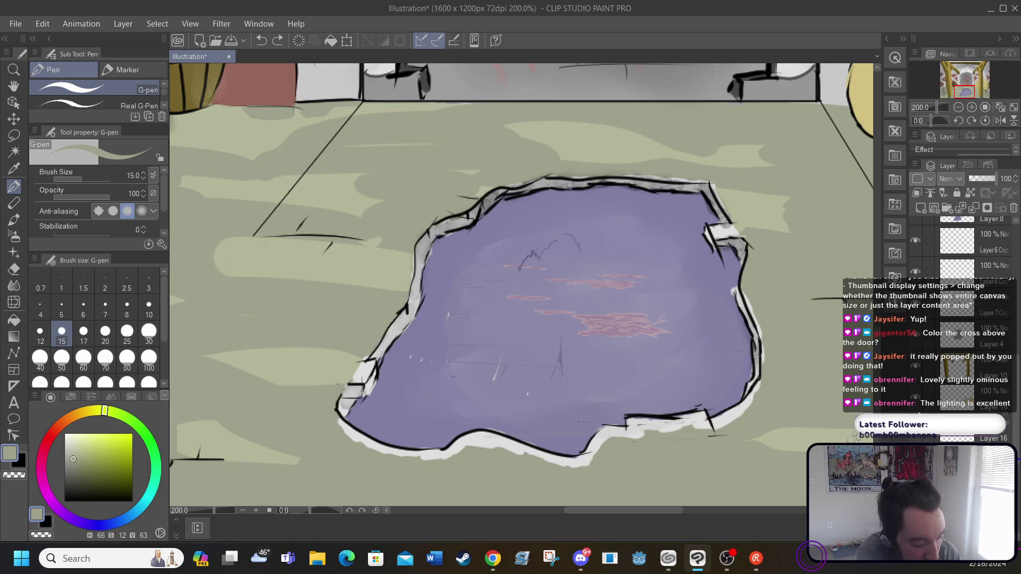
{"action": "left_click_drag", "start_coordinate": [332, 426], "coordinate": [346, 432]}
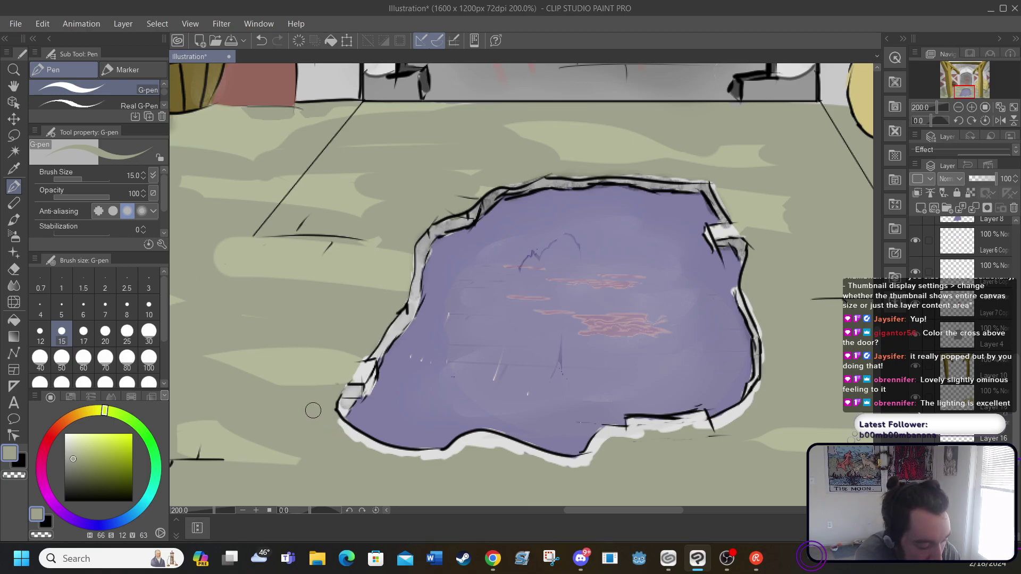
{"action": "key", "text": "g"}
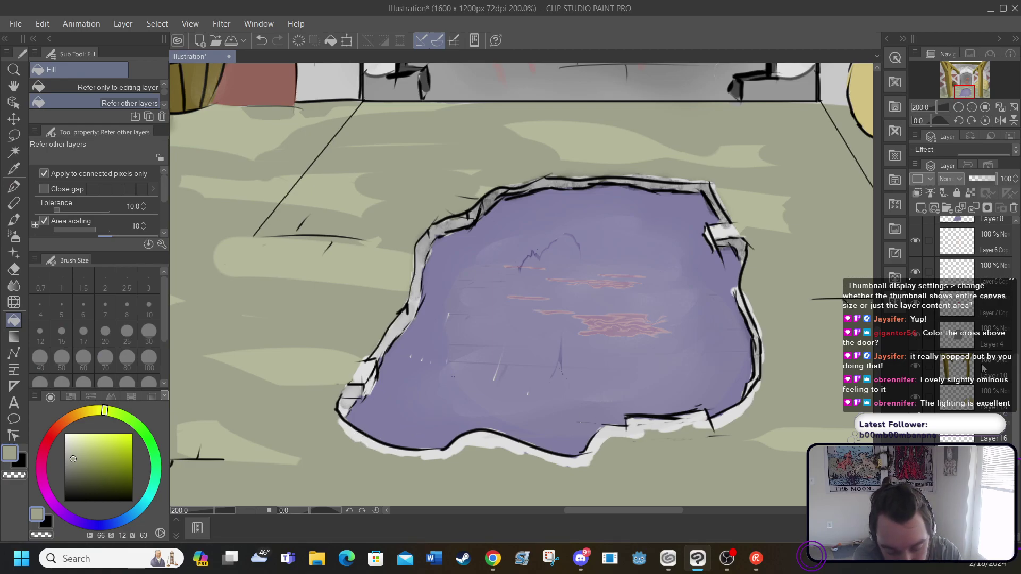
{"action": "scroll", "coordinate": [982, 368], "scroll_direction": "up", "scroll_amount": 3}
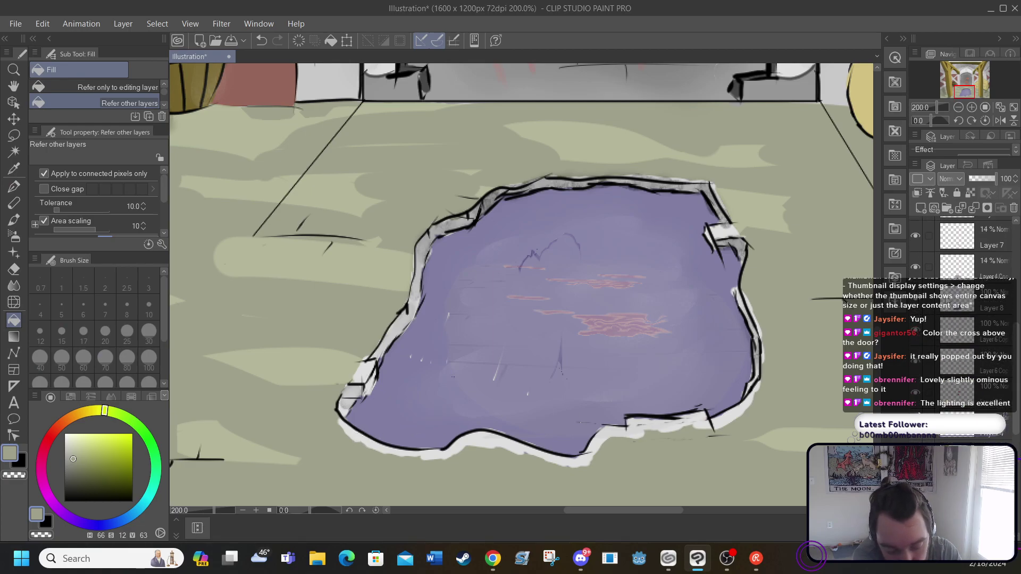
{"action": "left_click", "coordinate": [946, 298]}
{"action": "left_click", "coordinate": [355, 431]}
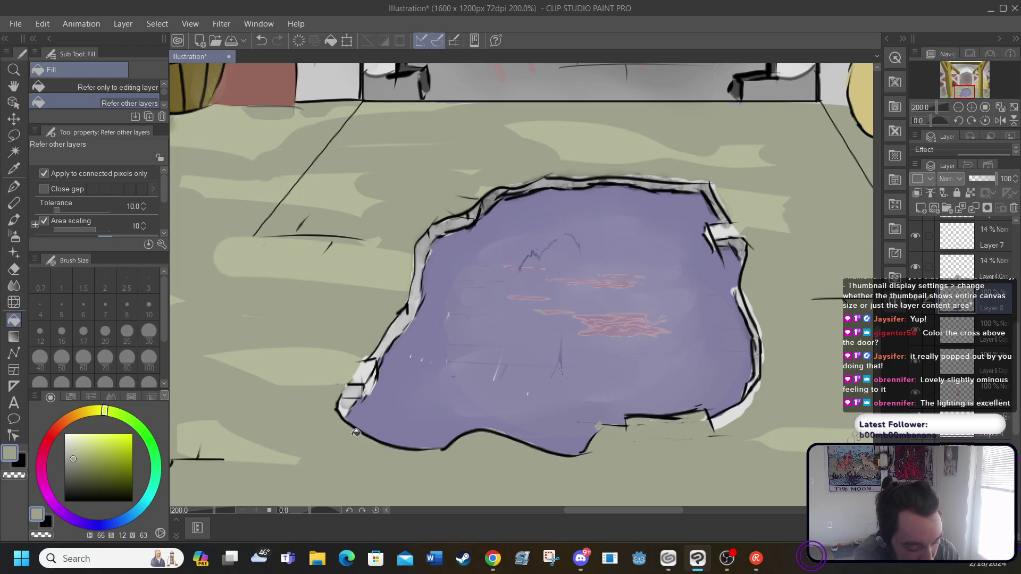
{"action": "left_click", "coordinate": [726, 414]}
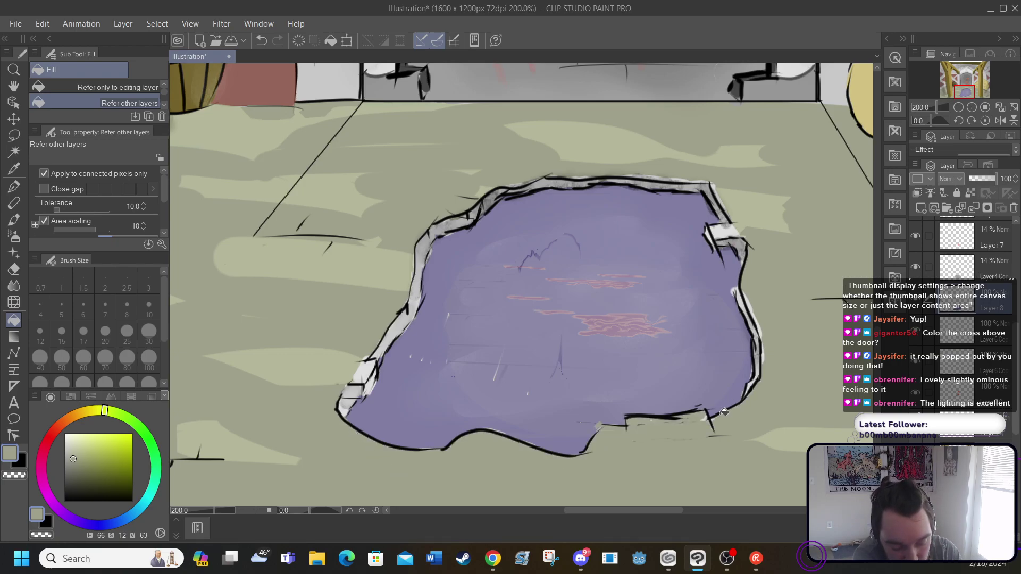
{"action": "left_click", "coordinate": [746, 292]}
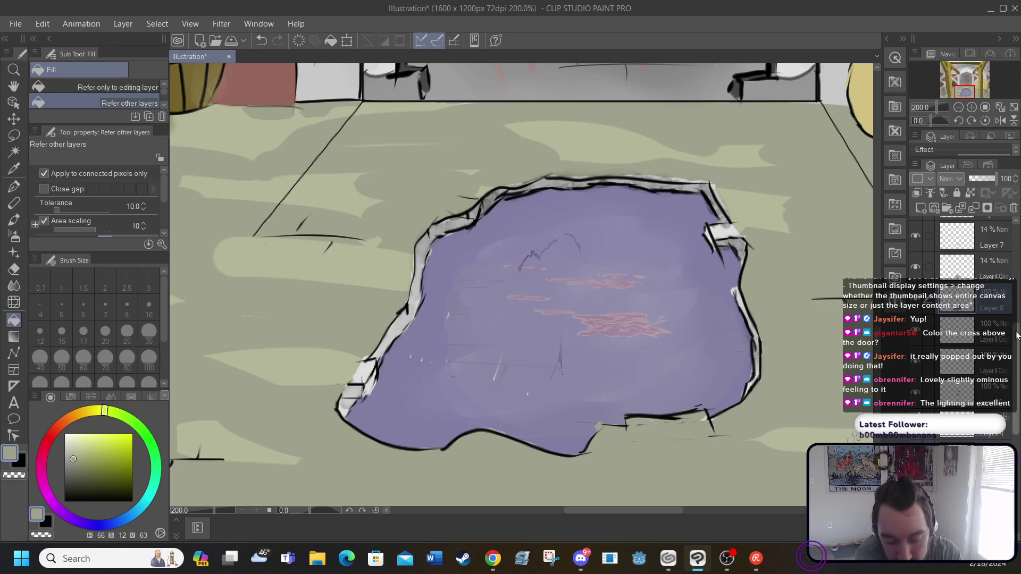
Soften the dark shading along the rug's right, upper and left borders on Layer 22 with the Blend tool at size 15
{"action": "scroll", "coordinate": [979, 234], "scroll_direction": "up", "scroll_amount": 5}
{"action": "left_click", "coordinate": [981, 227]}
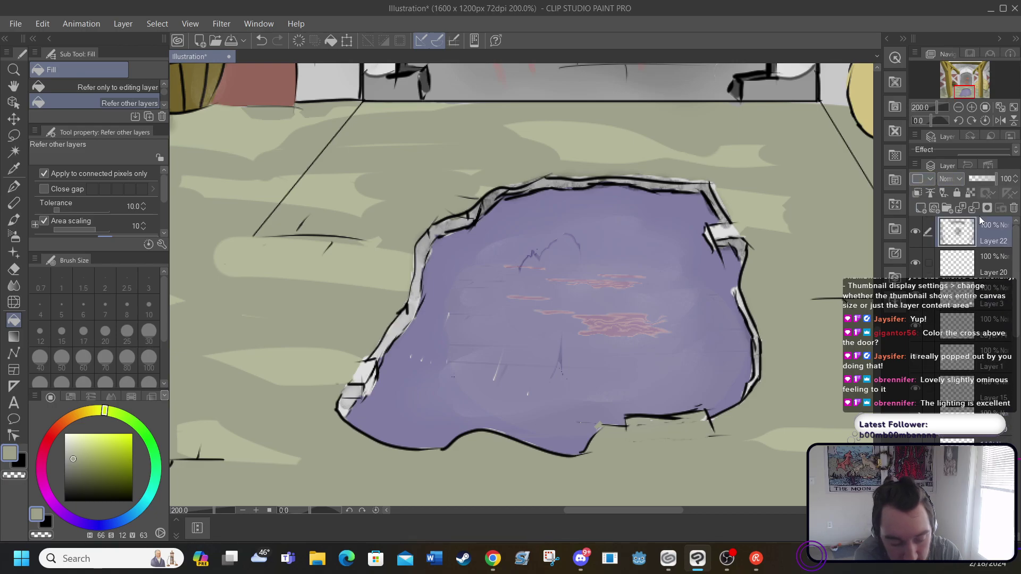
{"action": "left_click", "coordinate": [14, 286]}
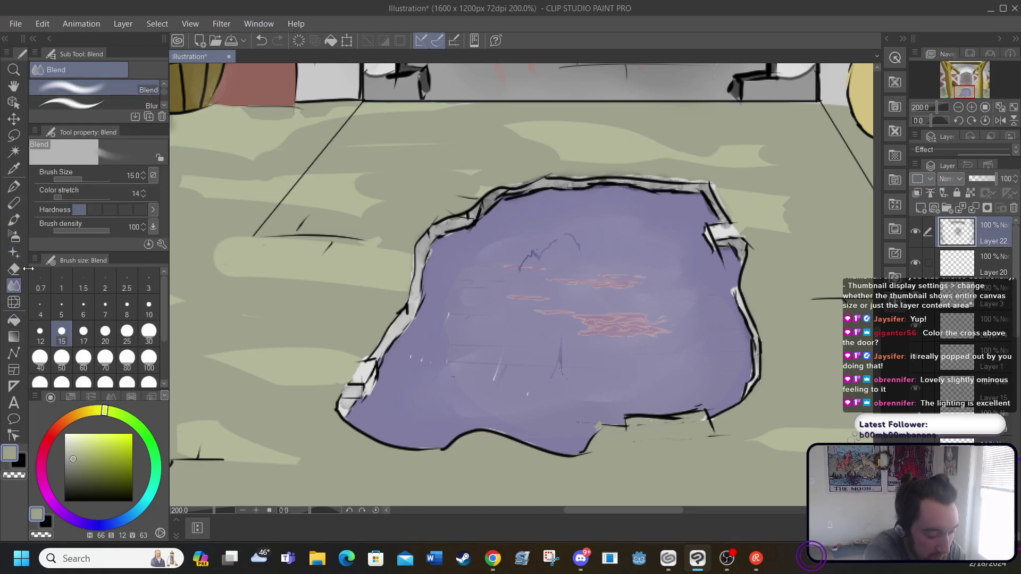
{"action": "mouse_move", "coordinate": [710, 200]}
{"action": "left_mouse_down"}
{"action": "mouse_move", "coordinate": [742, 254]}
{"action": "mouse_move", "coordinate": [737, 294]}
{"action": "mouse_move", "coordinate": [753, 366]}
{"action": "mouse_move", "coordinate": [749, 330]}
{"action": "left_mouse_up"}
{"action": "mouse_move", "coordinate": [468, 213]}
{"action": "left_mouse_down"}
{"action": "mouse_move", "coordinate": [513, 184]}
{"action": "mouse_move", "coordinate": [524, 189]}
{"action": "mouse_move", "coordinate": [534, 172]}
{"action": "mouse_move", "coordinate": [533, 184]}
{"action": "mouse_move", "coordinate": [578, 184]}
{"action": "mouse_move", "coordinate": [601, 171]}
{"action": "mouse_move", "coordinate": [710, 178]}
{"action": "left_mouse_up"}
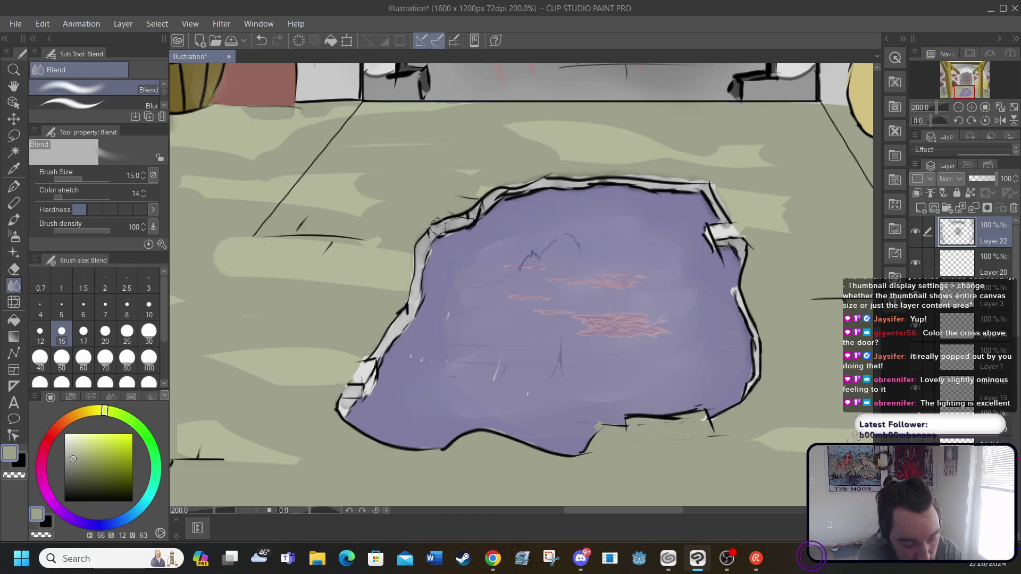
{"action": "mouse_move", "coordinate": [436, 229]}
{"action": "left_mouse_down"}
{"action": "mouse_move", "coordinate": [397, 321]}
{"action": "mouse_move", "coordinate": [395, 282]}
{"action": "left_mouse_up"}
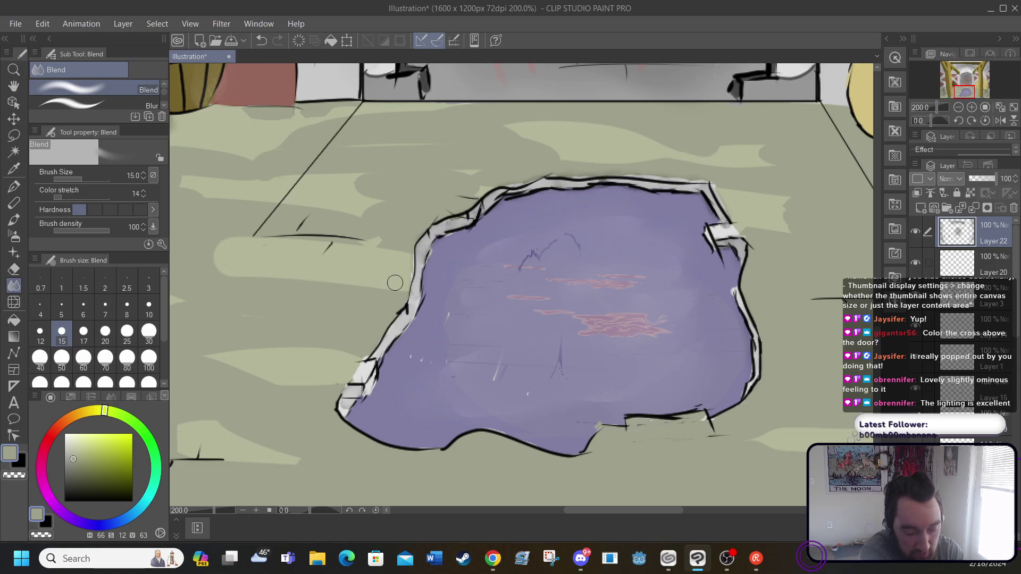
Fit the whole illustration to the screen to review the shading, and switch to Chrome
{"action": "left_click", "coordinate": [190, 24]}
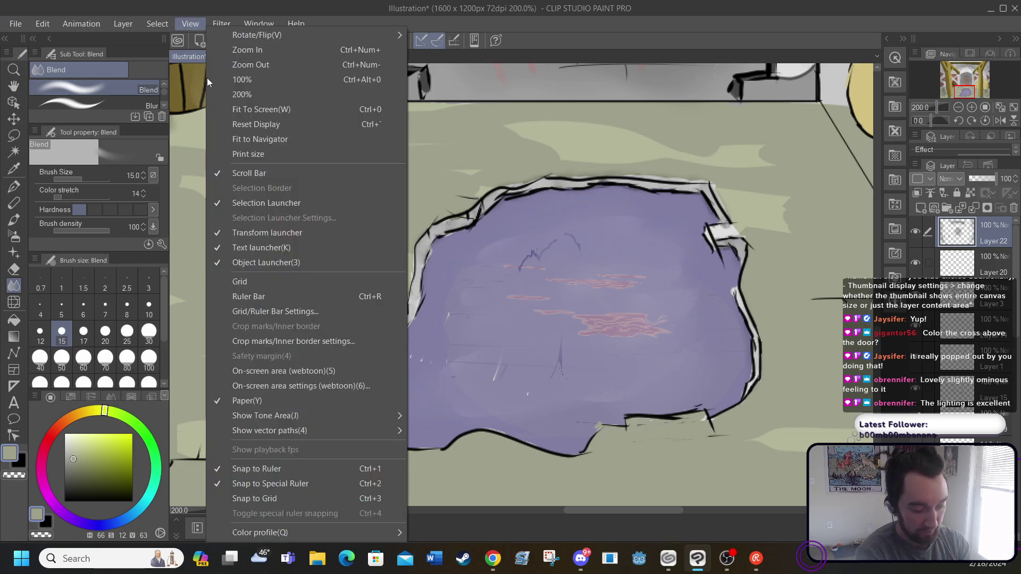
{"action": "left_click", "coordinate": [229, 110]}
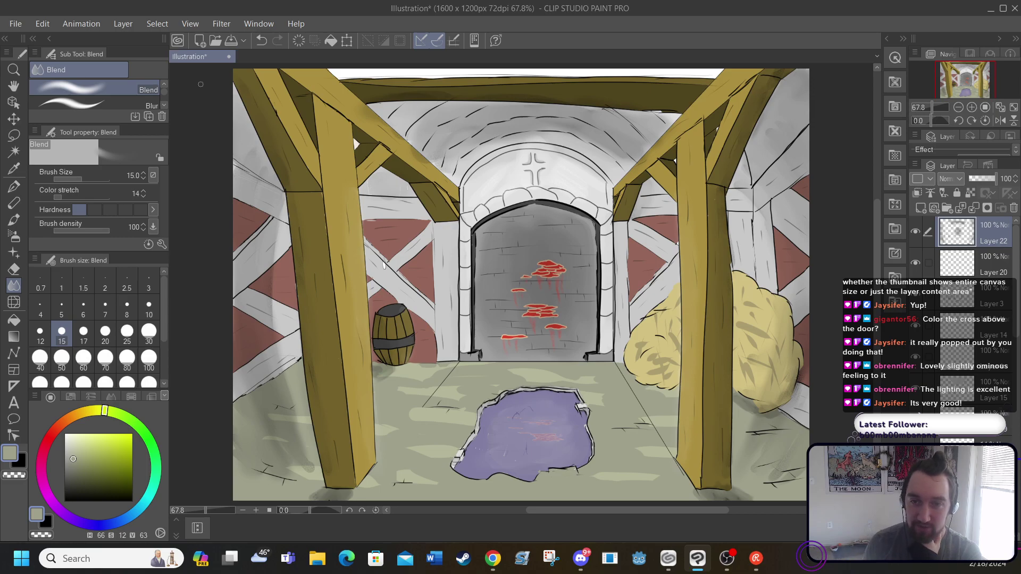
{"action": "key", "text": "alt+Tab"}
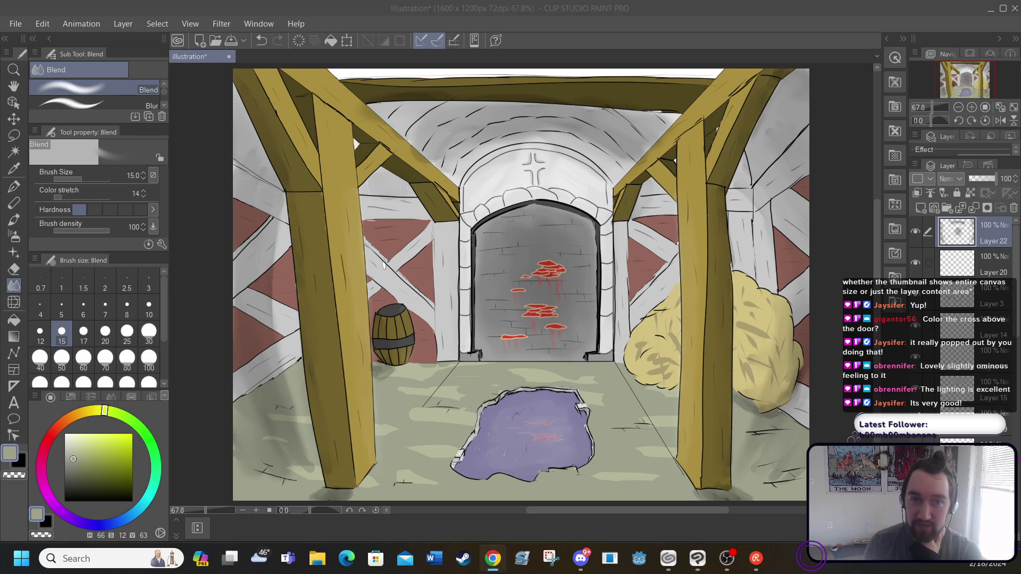